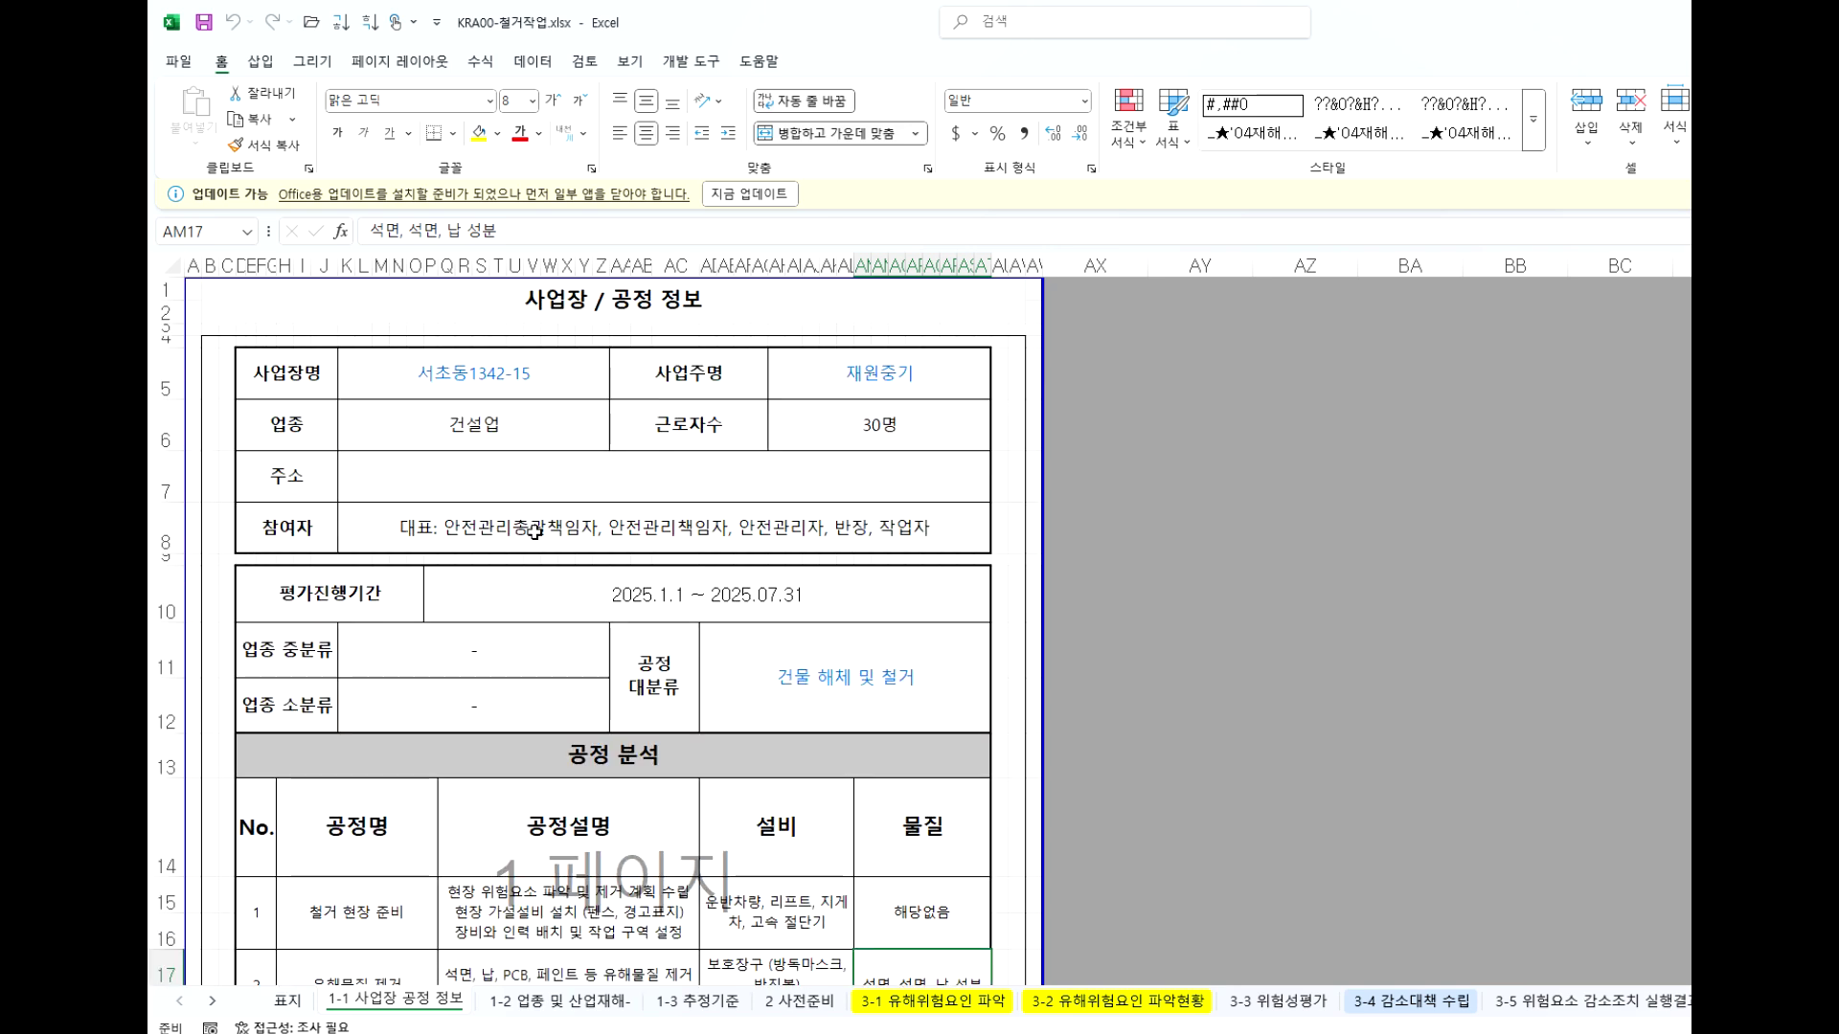
Look through the 1-2 업종 및 산업재해, 1-3 추정기준, 2 사전준비, 3-1 유해위험요인 파악 and 3-2 유해위험요인 파악현황 sheets.
{"action": "left_click", "coordinate": [522, 1001]}
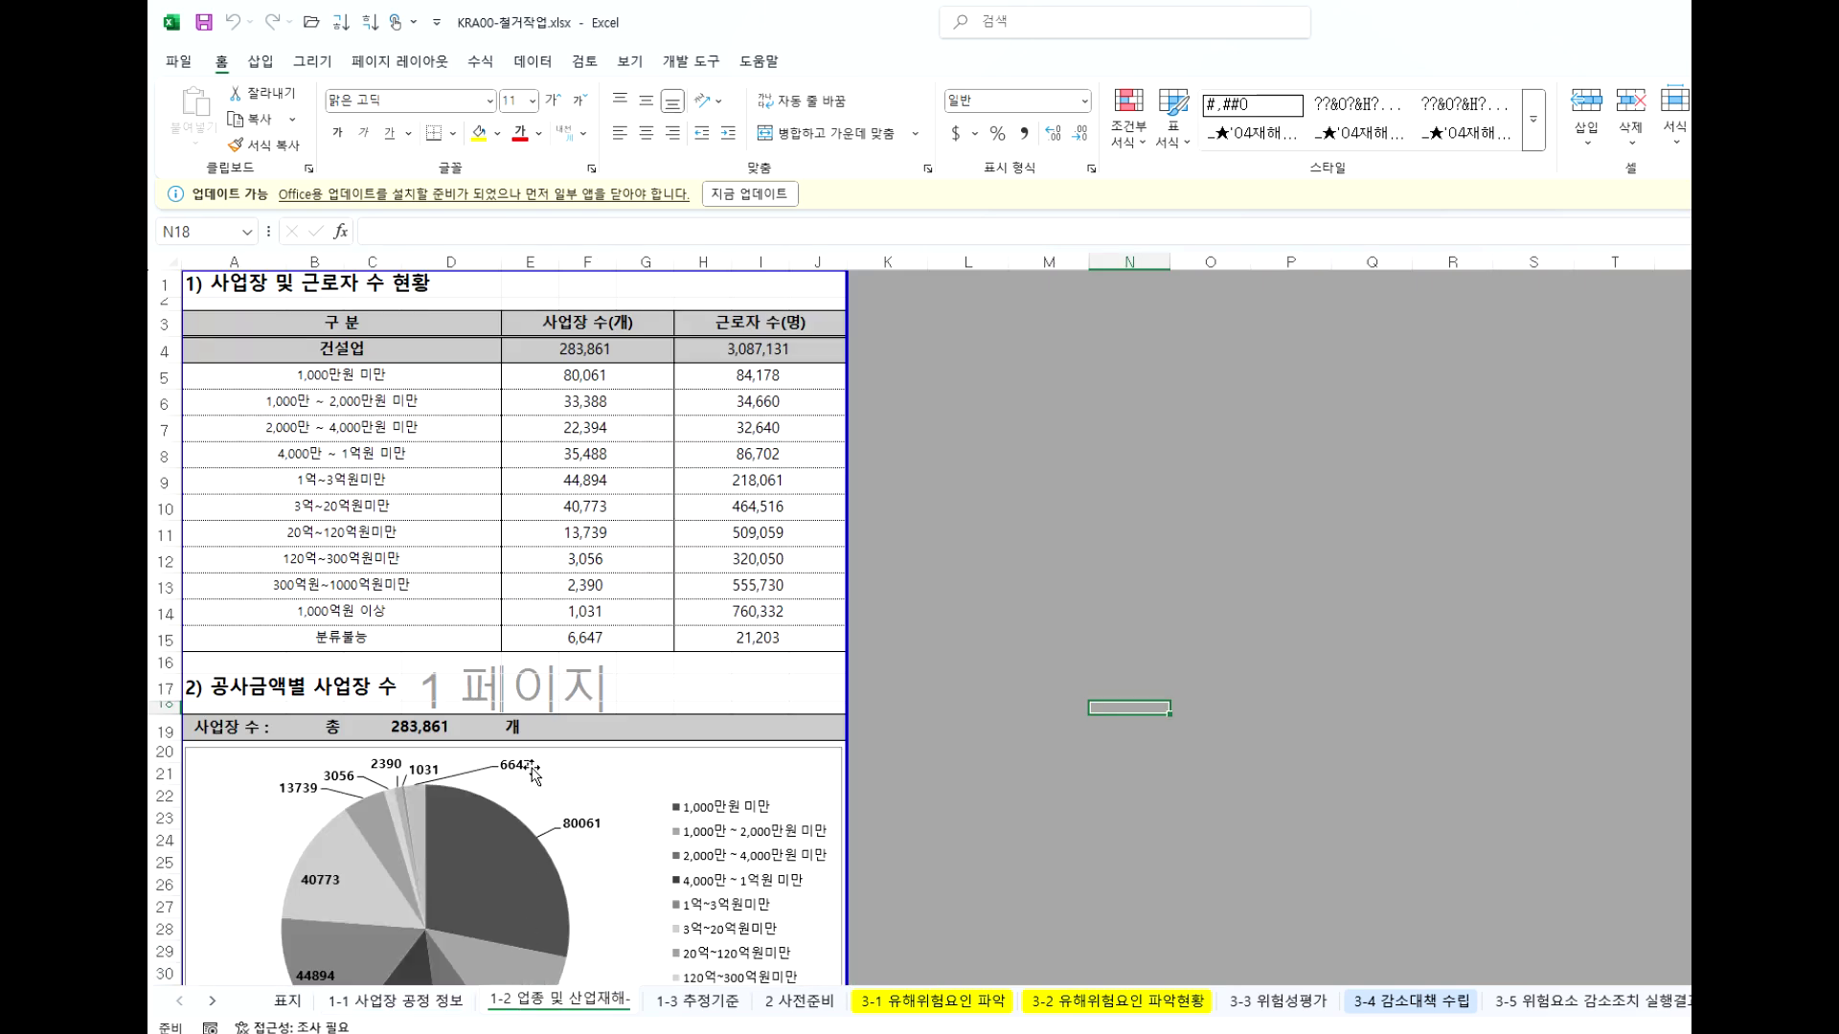
{"action": "scroll", "coordinate": [689, 886], "scroll_direction": "down", "scroll_amount": 4}
{"action": "left_click", "coordinate": [720, 1001]}
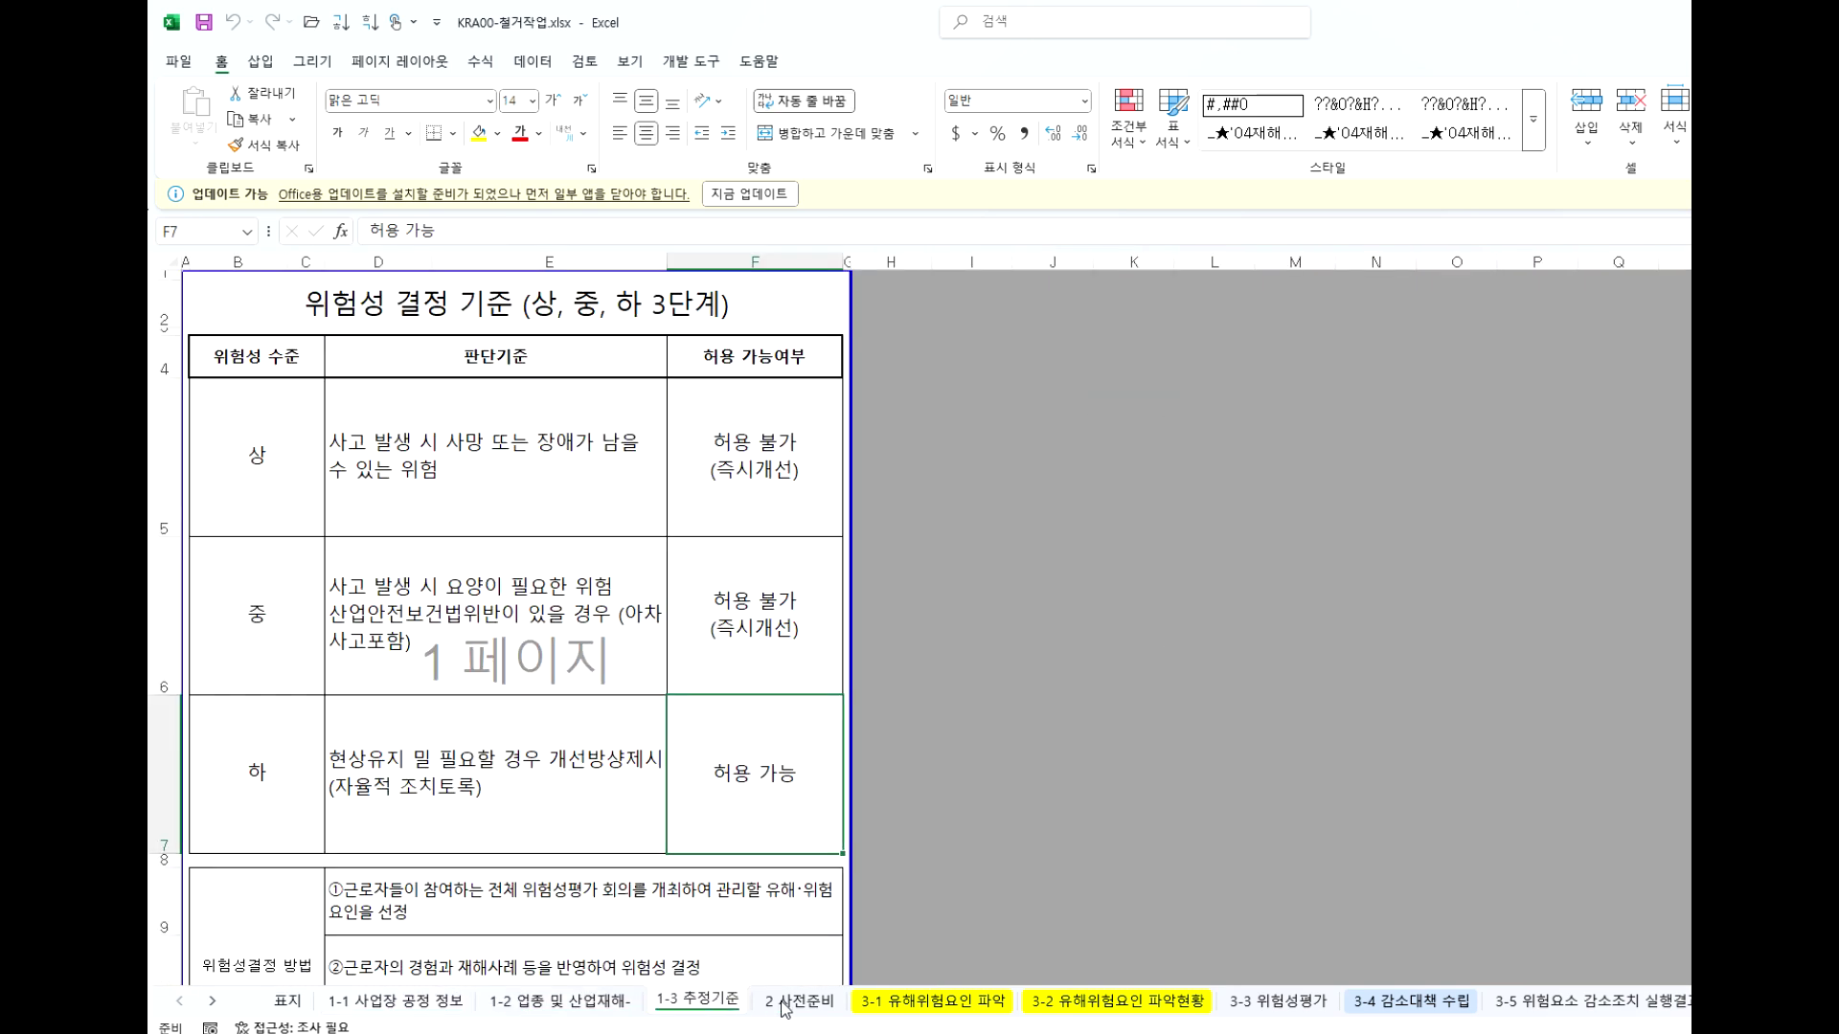
{"action": "left_click", "coordinate": [800, 1000]}
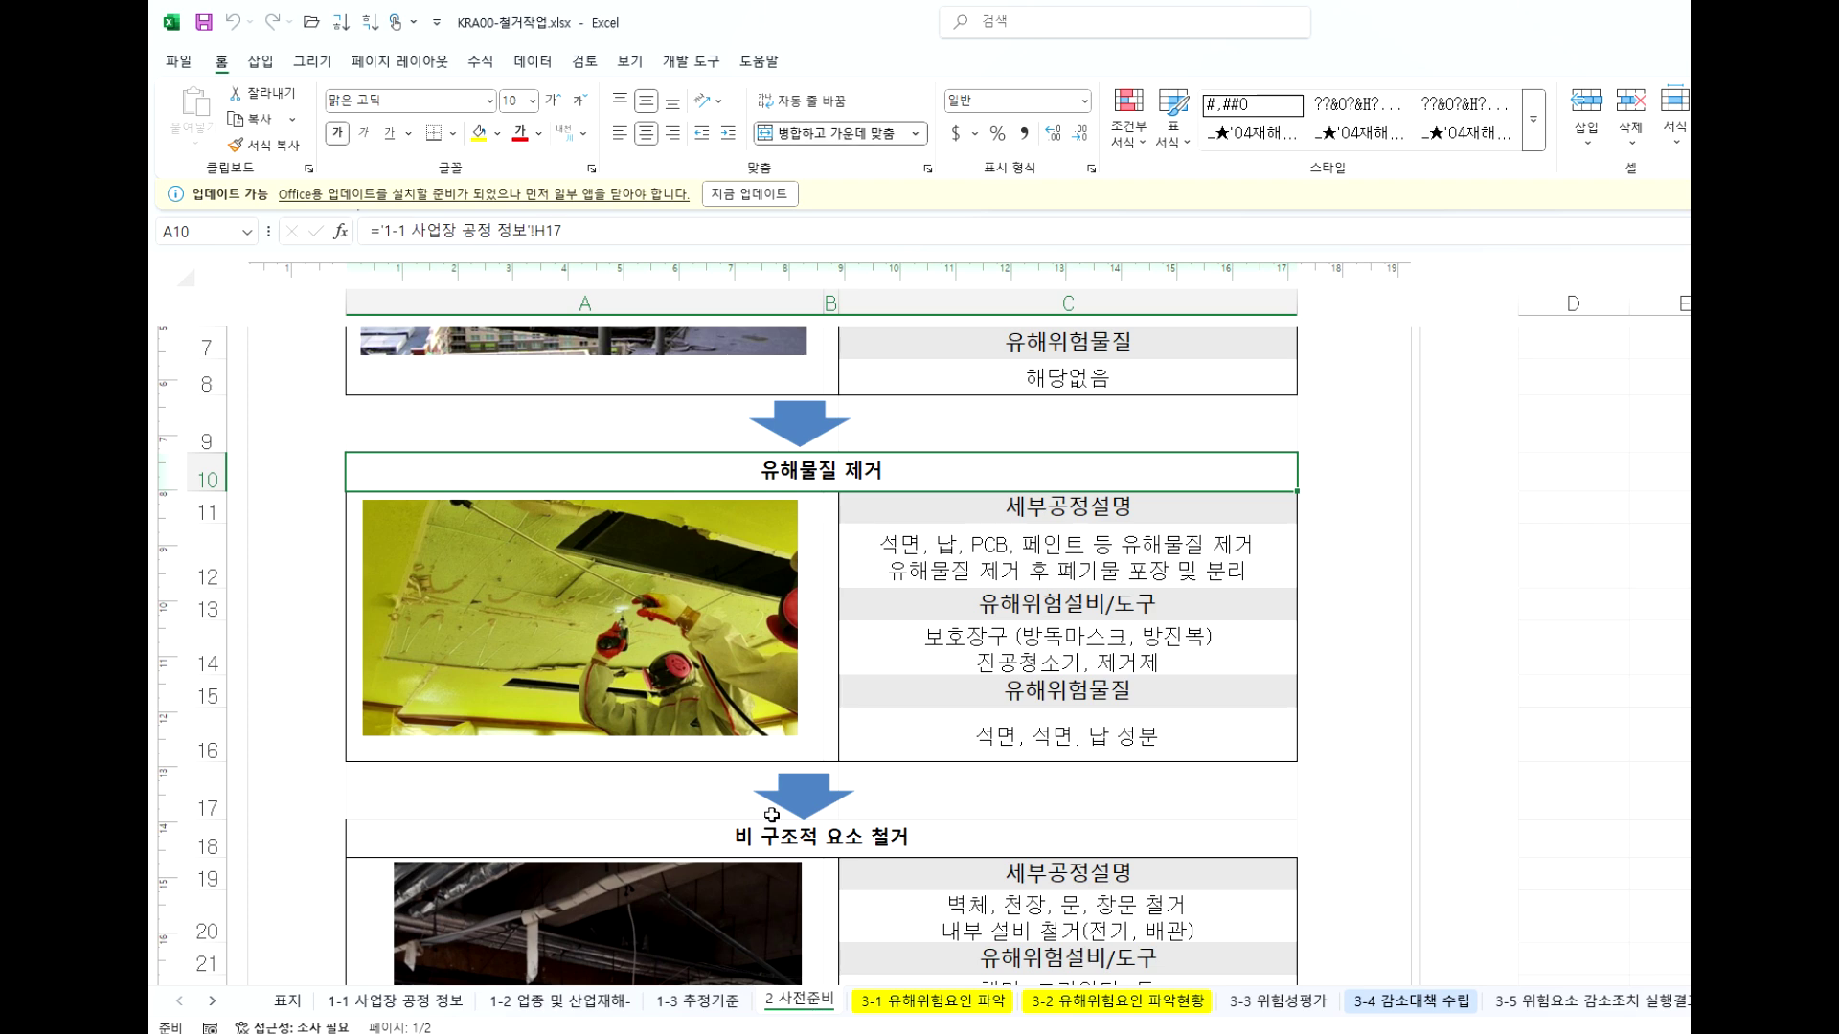
{"action": "left_click", "coordinate": [925, 1005]}
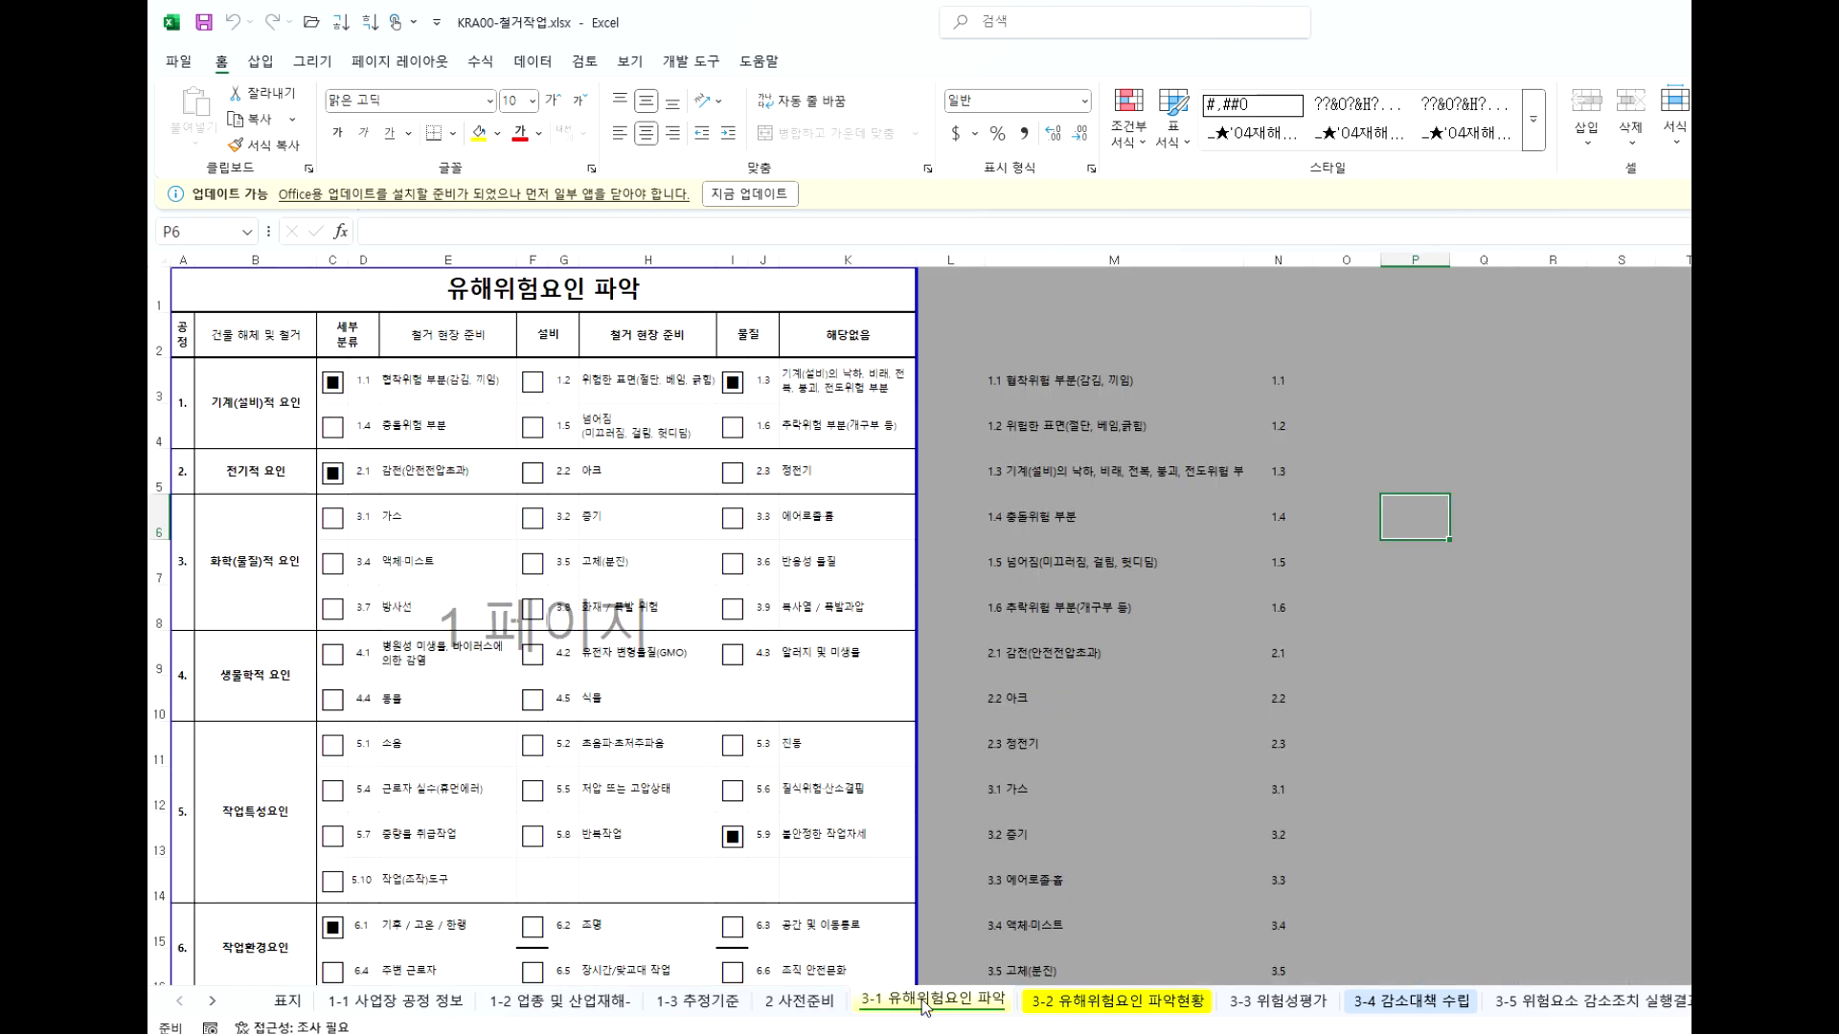
{"action": "left_click", "coordinate": [1114, 1002]}
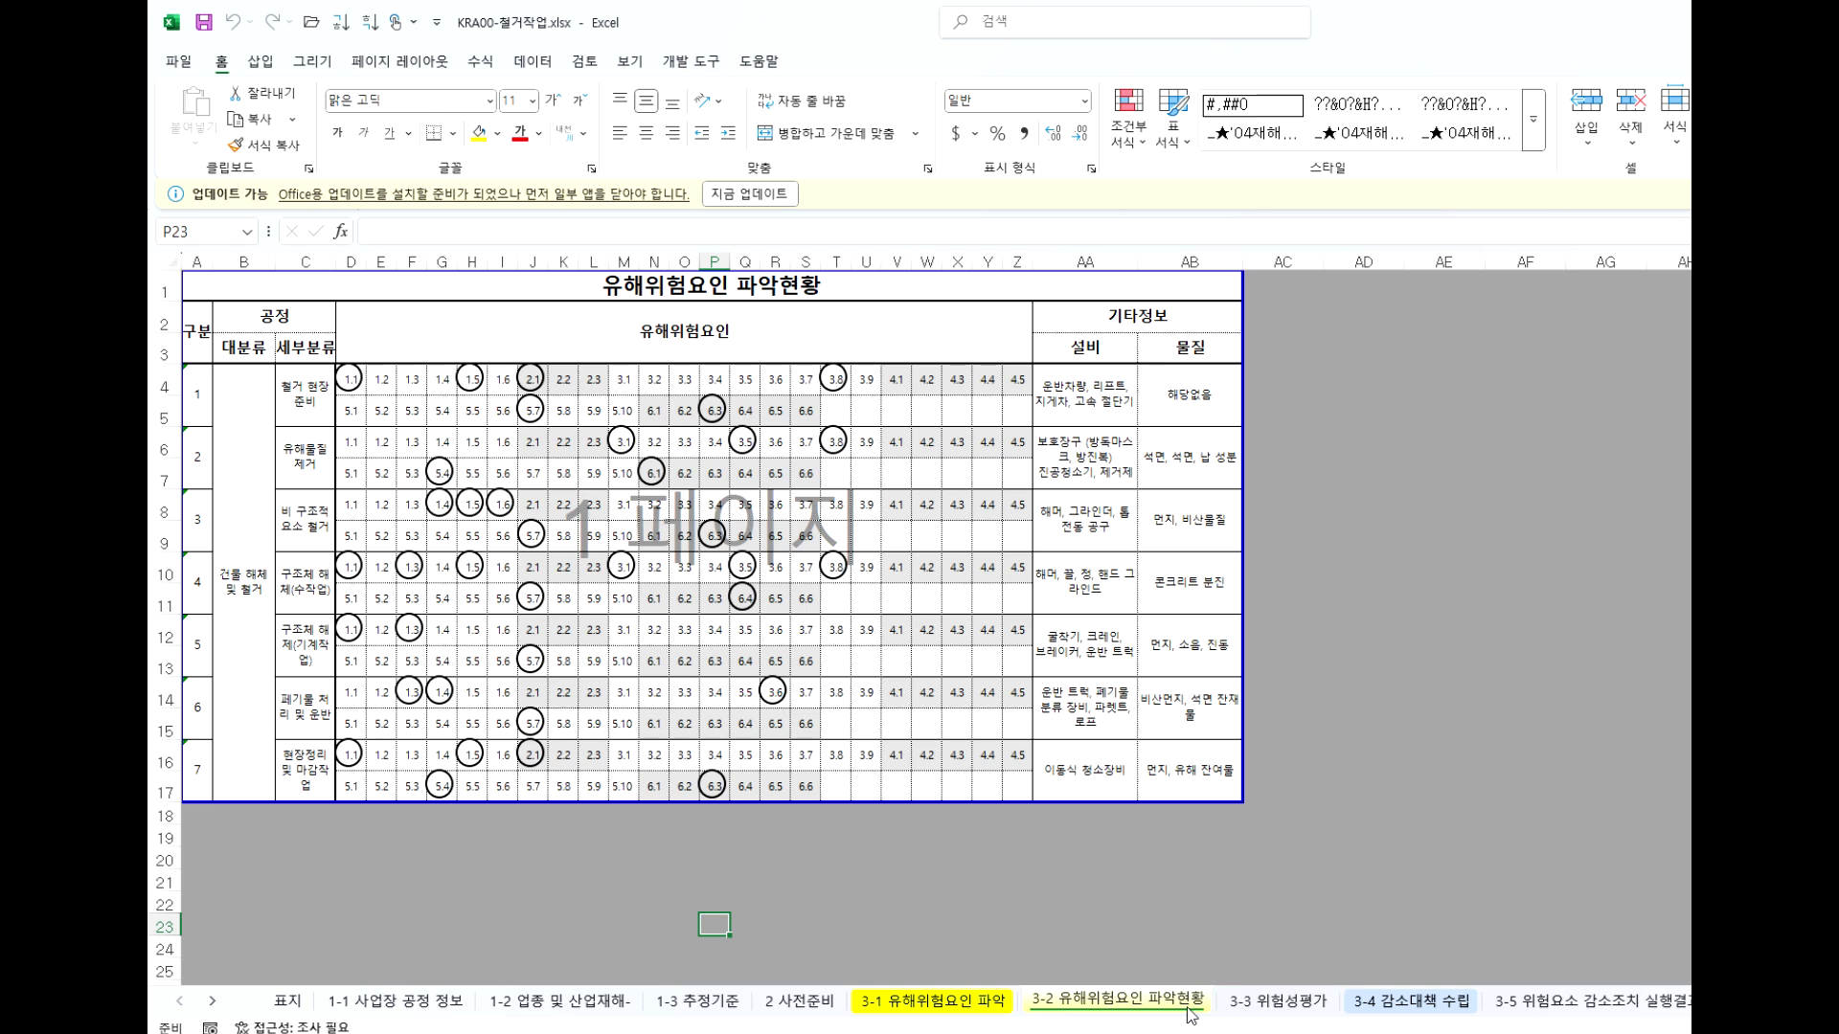
Review the 현재상태 entries for the 철거 현장 준비 hazards in G5:G8 of the 3-3 위험성평가 sheet.
{"action": "left_click", "coordinate": [1277, 1003]}
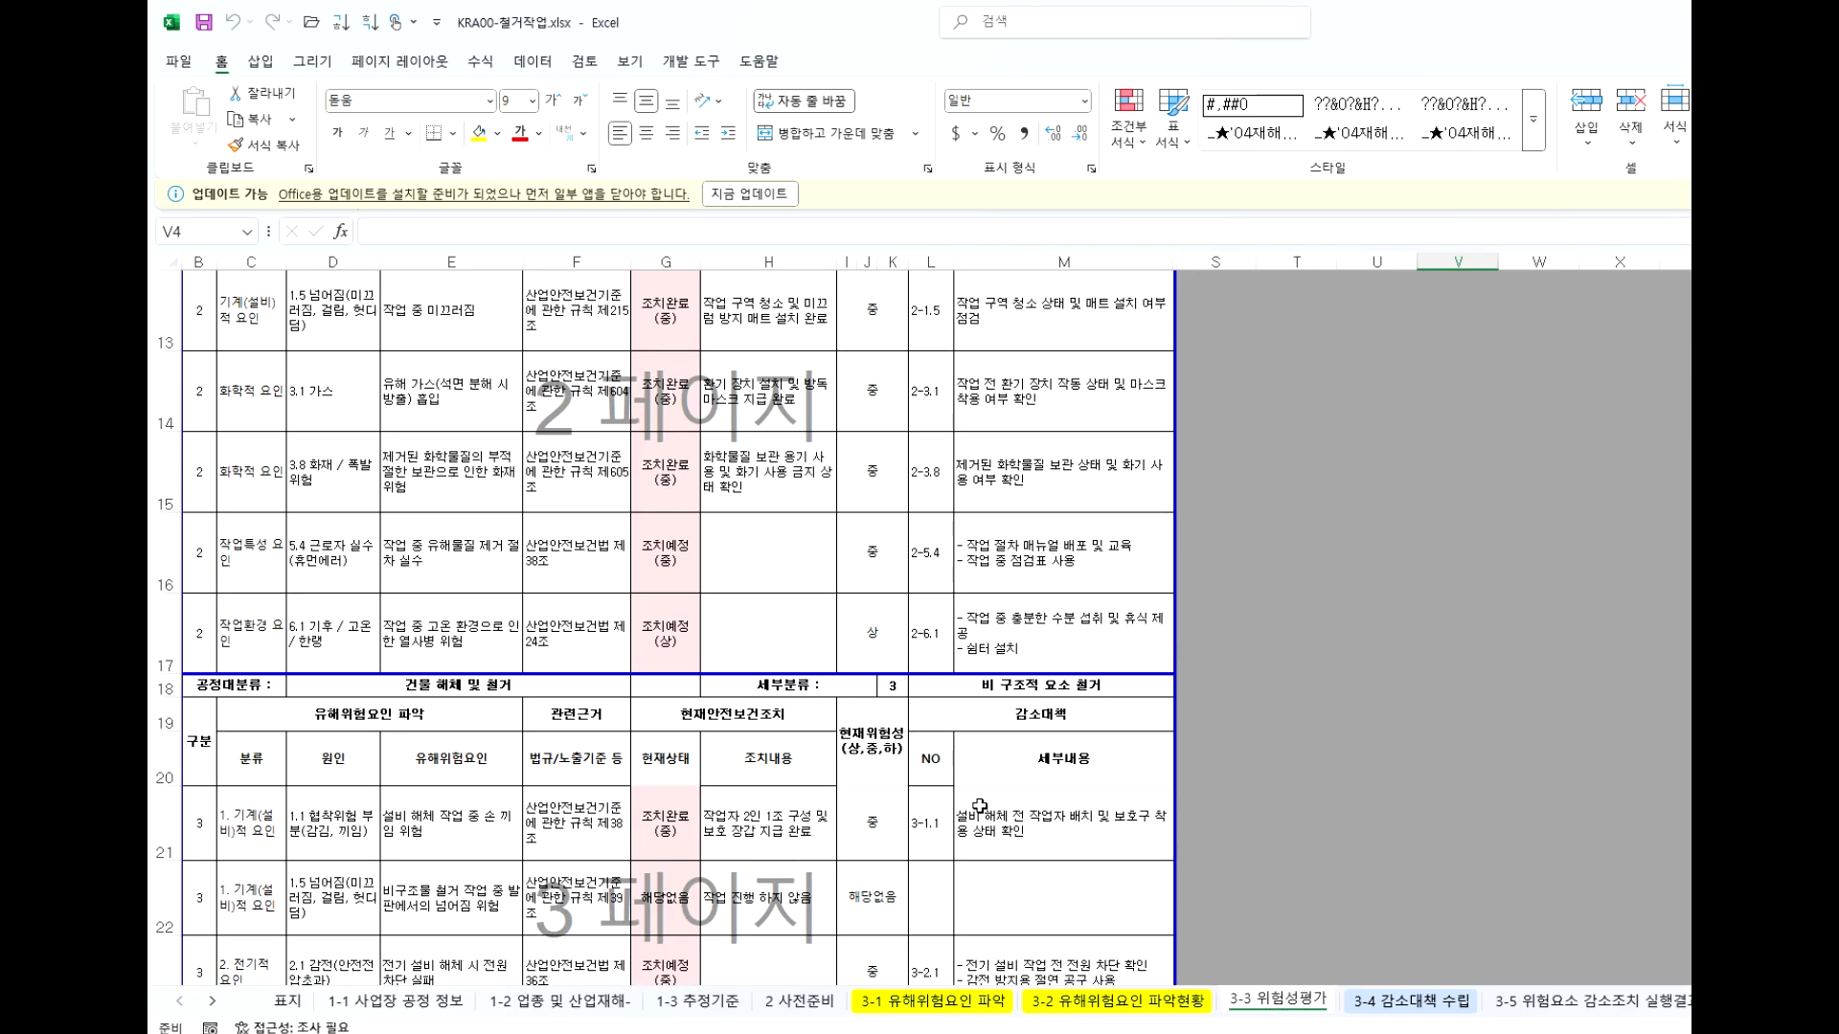
{"action": "scroll", "coordinate": [877, 633], "scroll_direction": "up", "scroll_amount": 4}
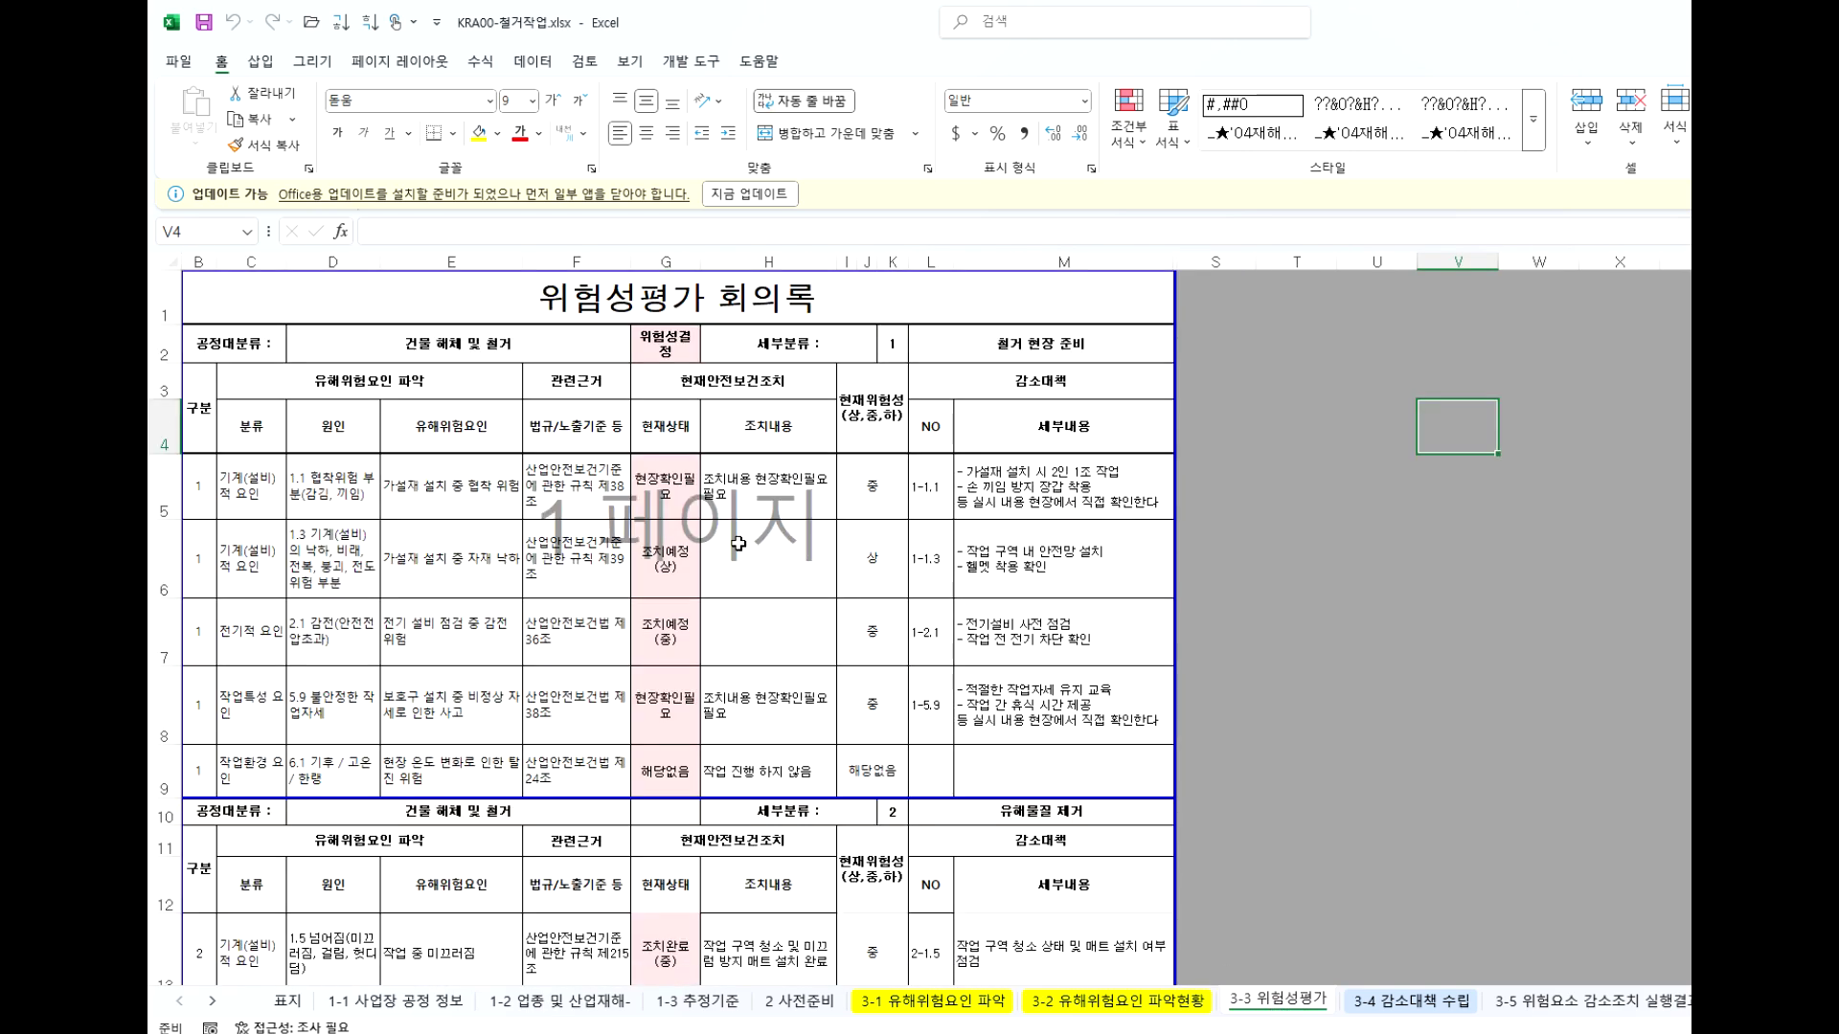
{"action": "left_click", "coordinate": [675, 479]}
{"action": "left_click", "coordinate": [670, 560]}
{"action": "left_click", "coordinate": [663, 632]}
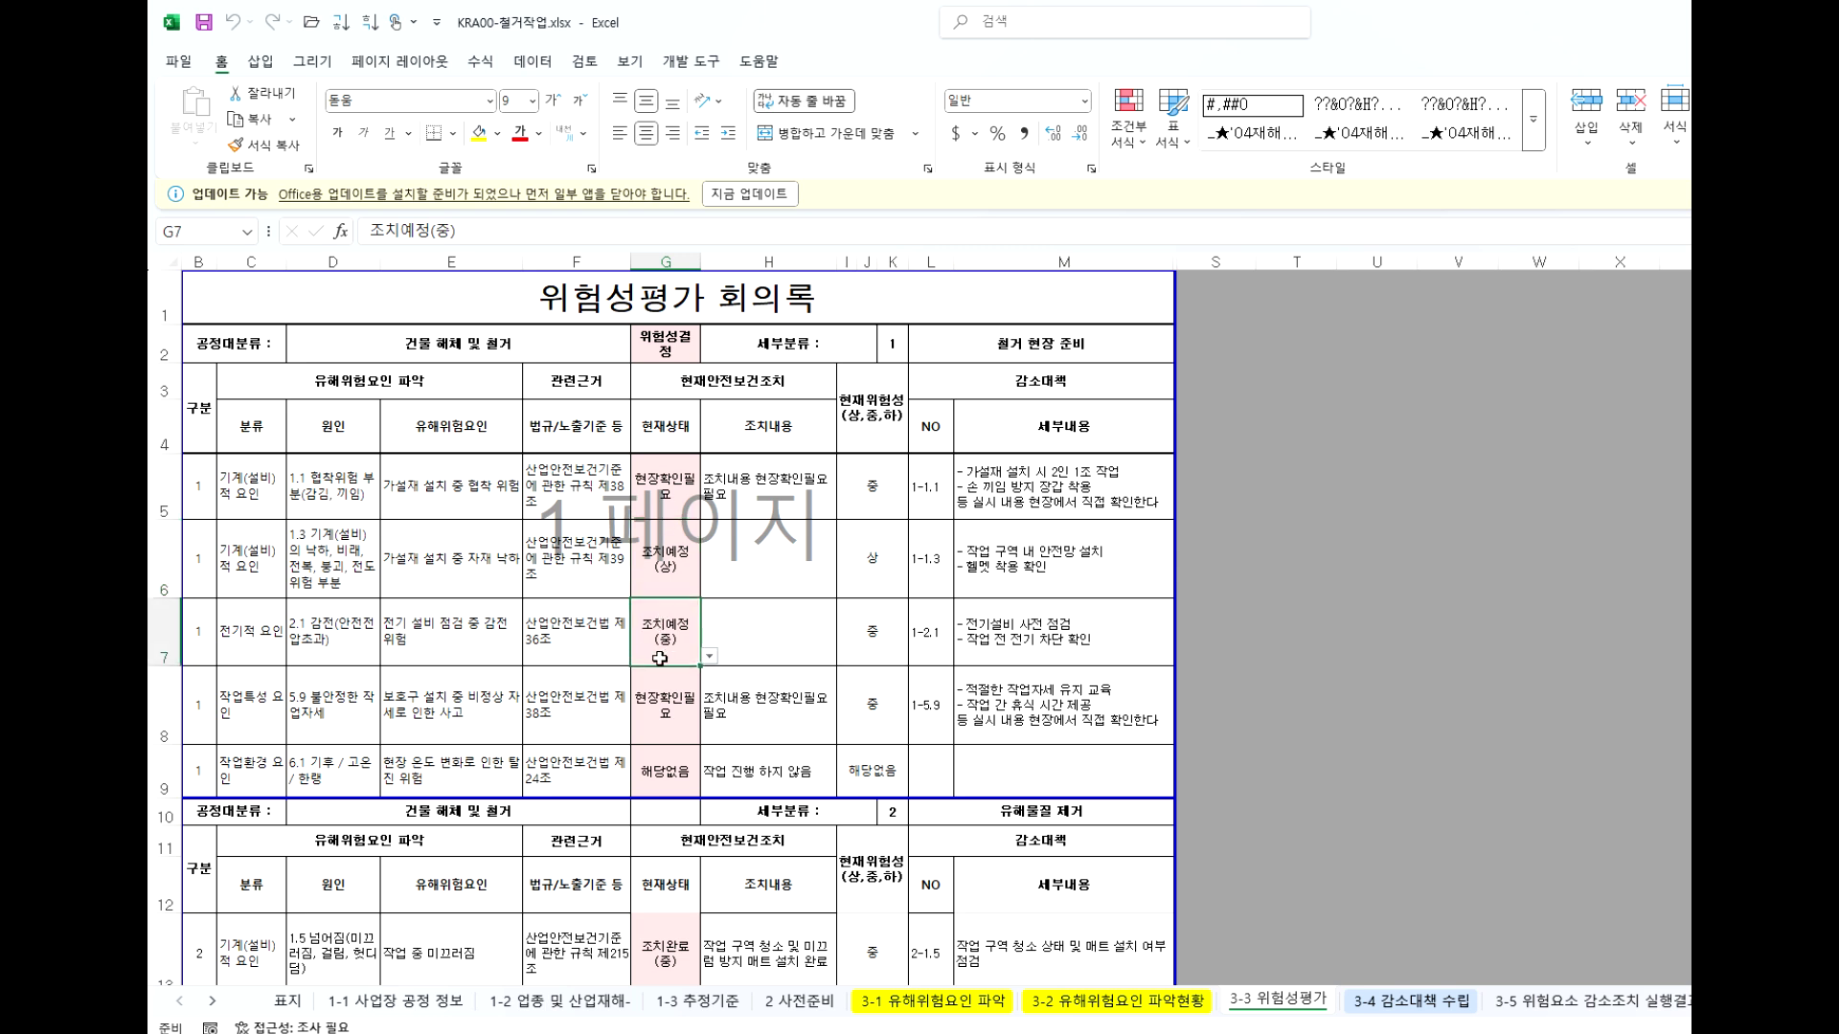
{"action": "left_click", "coordinate": [666, 718]}
{"action": "left_click", "coordinate": [665, 493]}
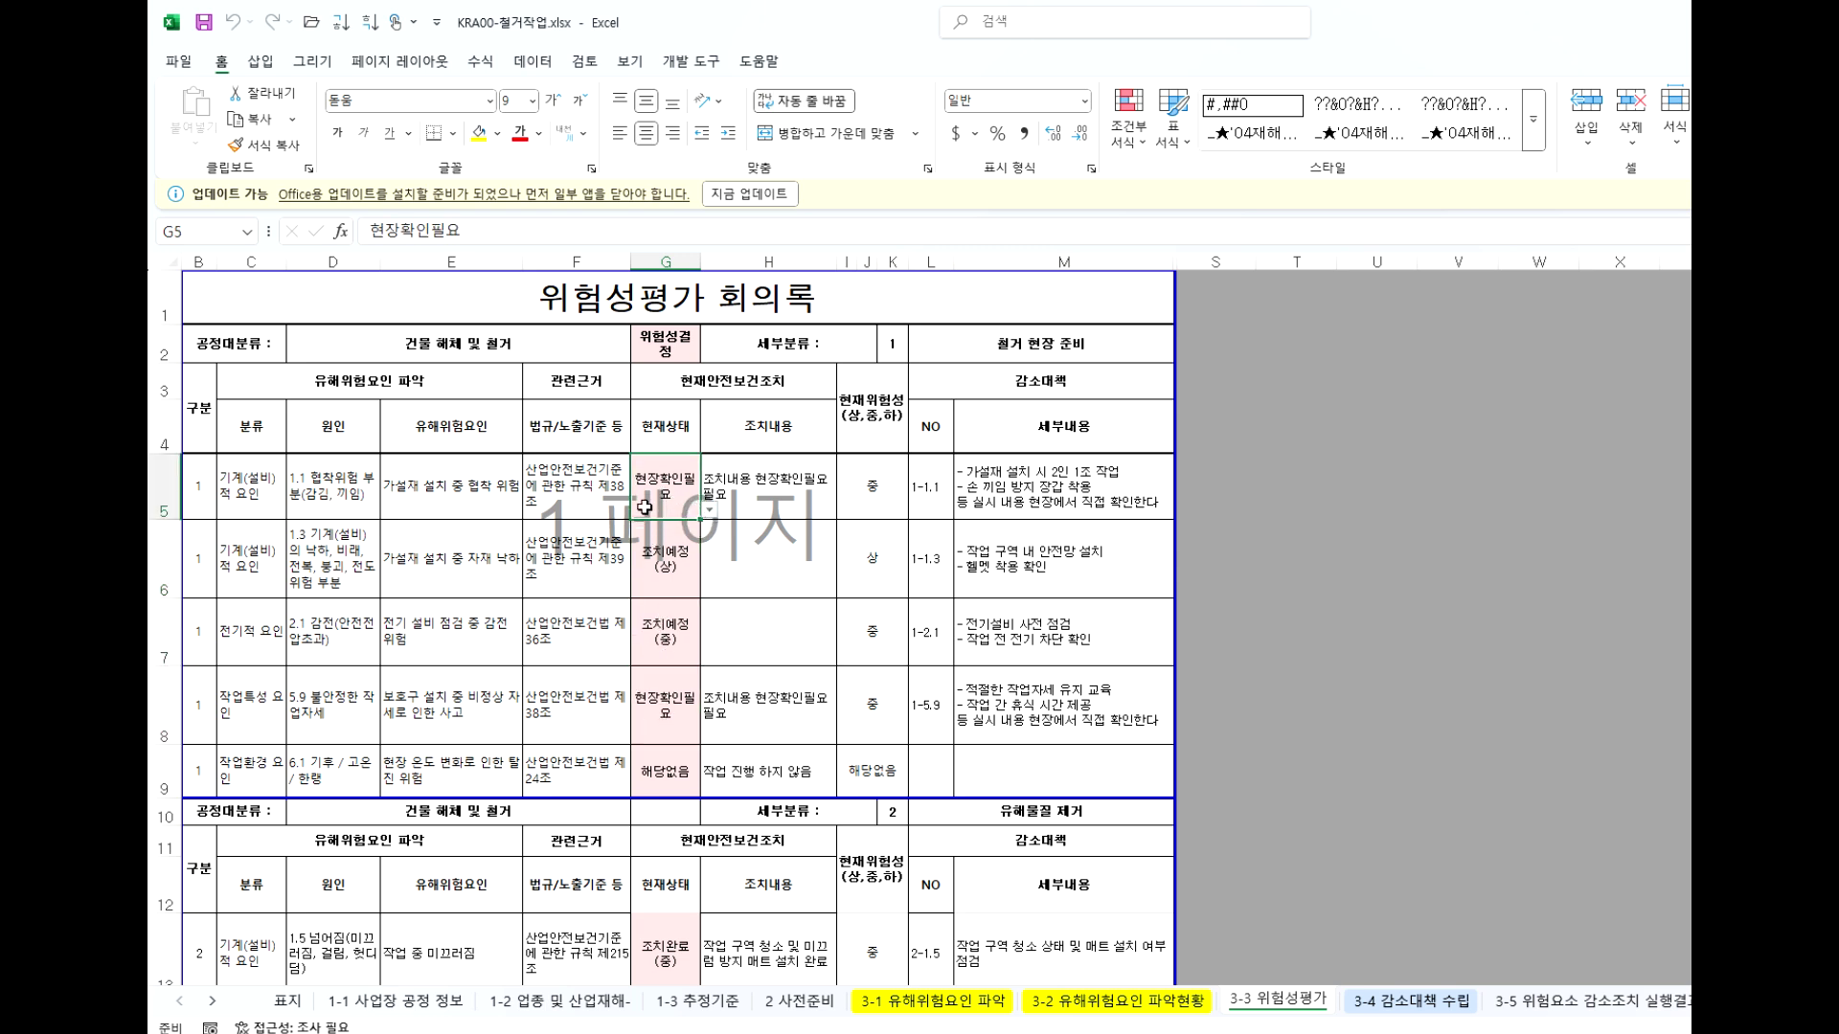
Examine the header and the reduction measures listed on the 3-4 감소대책 수립 sheet.
{"action": "left_click", "coordinate": [1415, 1002]}
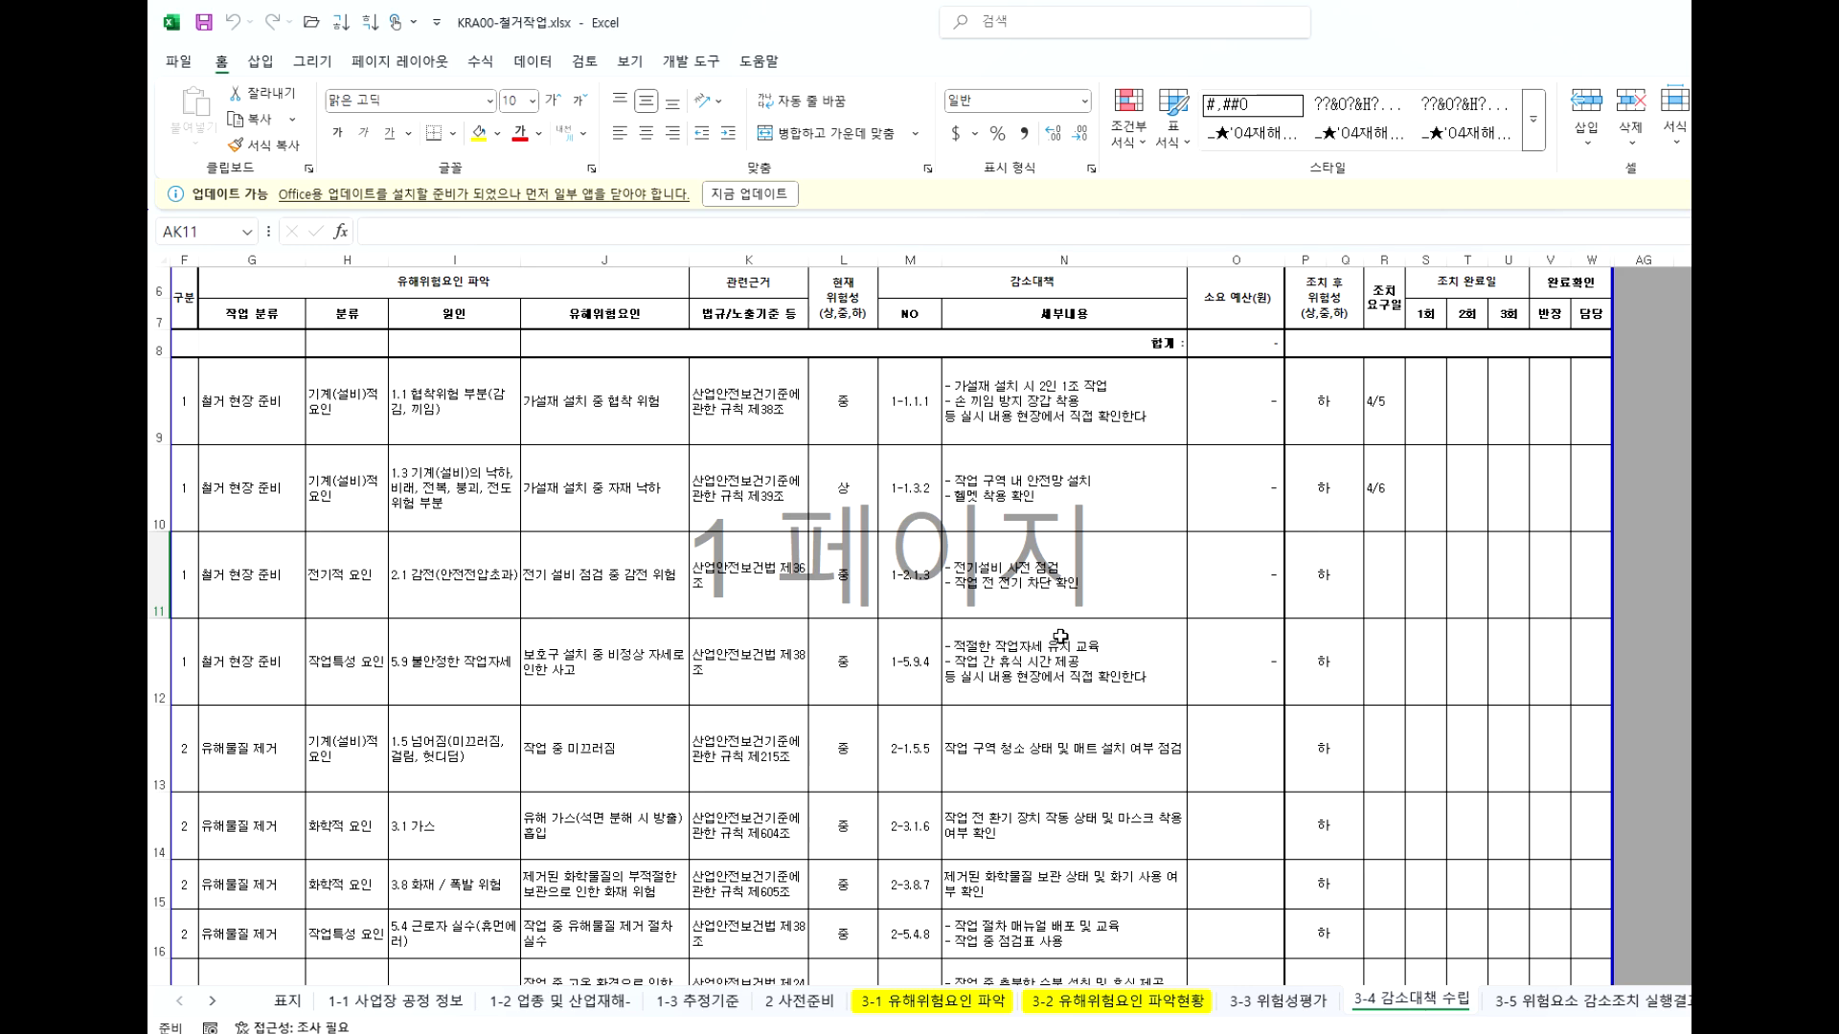
{"action": "scroll", "coordinate": [961, 605], "scroll_direction": "up", "scroll_amount": 2}
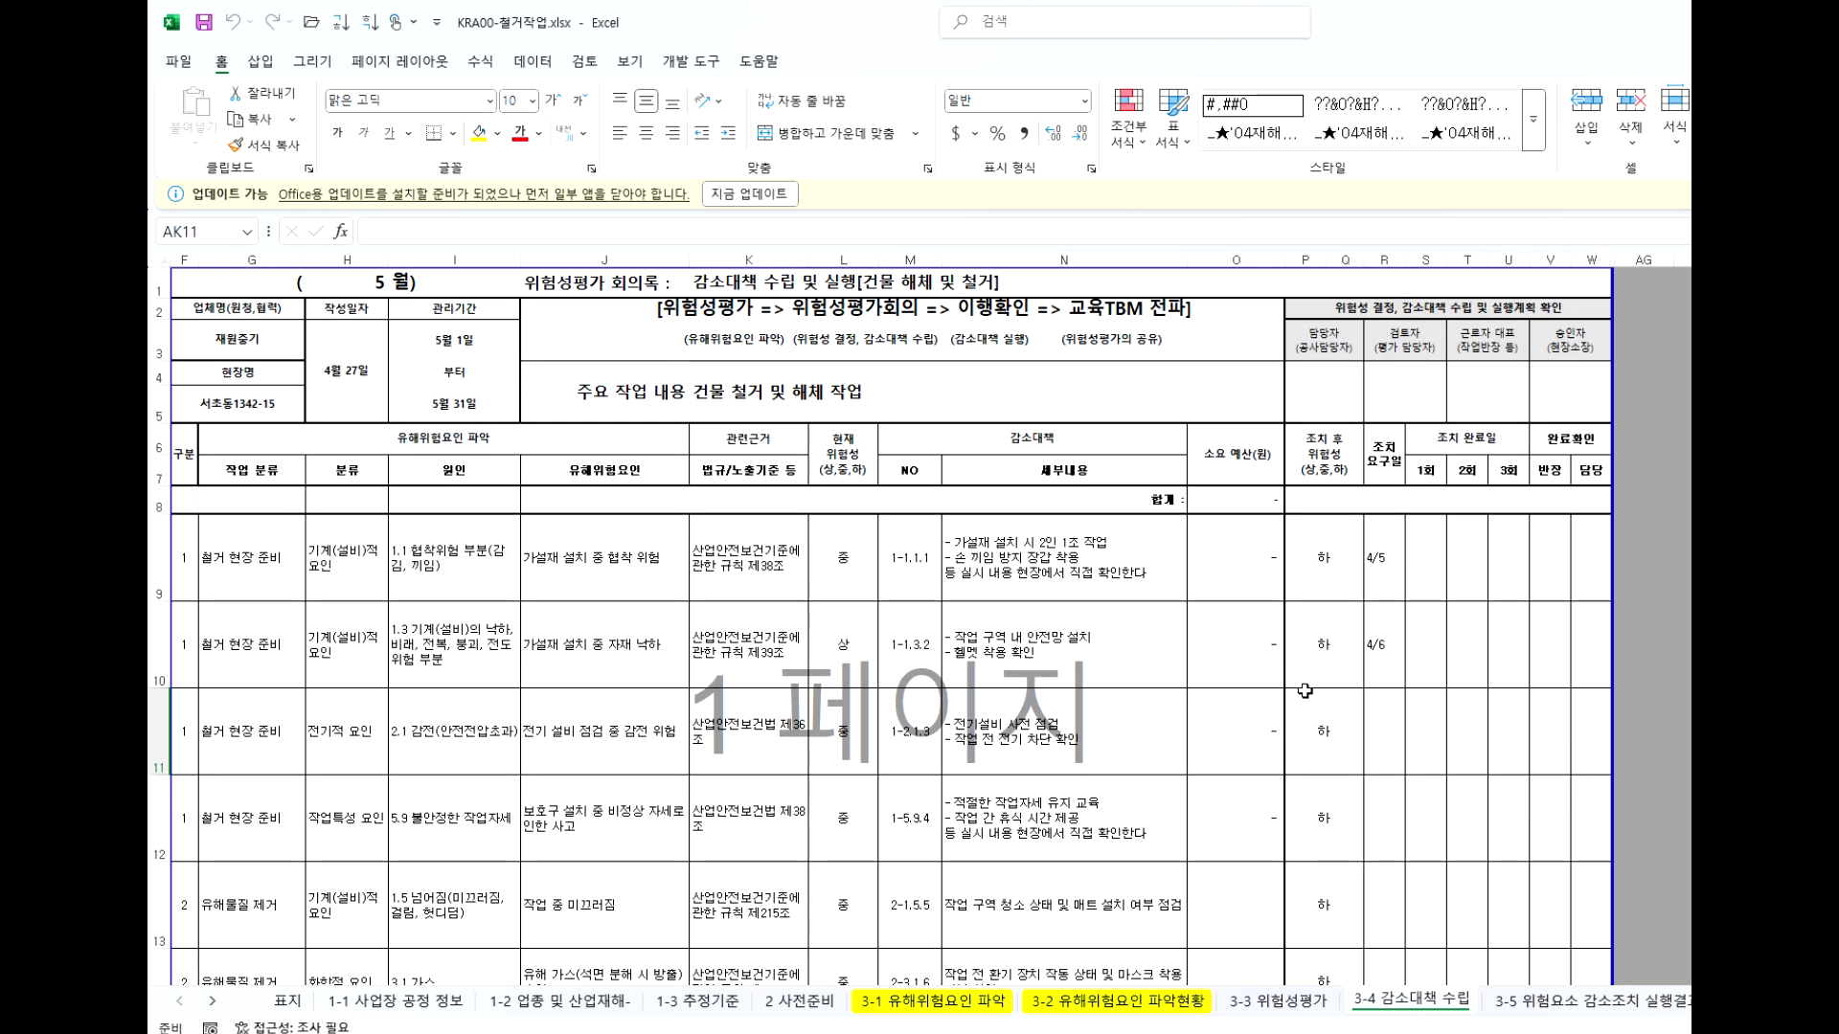
{"action": "scroll", "coordinate": [1025, 592], "scroll_direction": "down", "scroll_amount": 2}
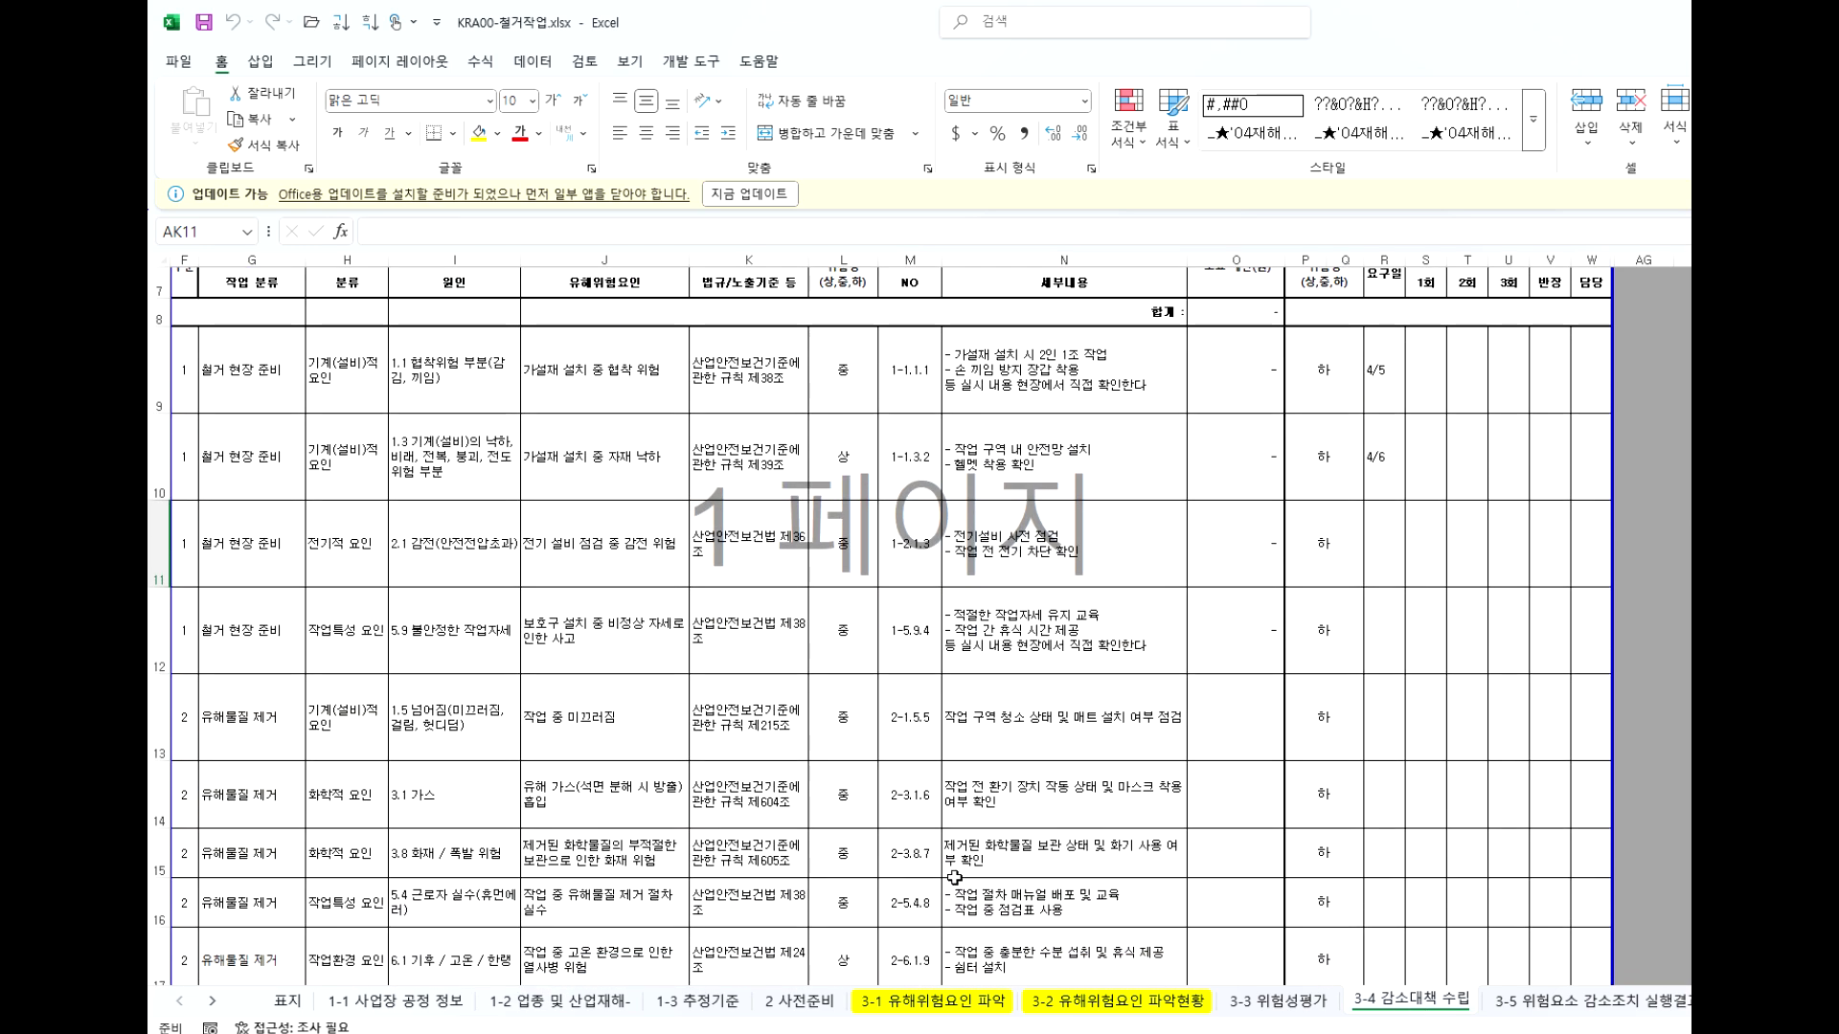
{"action": "scroll", "coordinate": [741, 467], "scroll_direction": "up", "scroll_amount": 2}
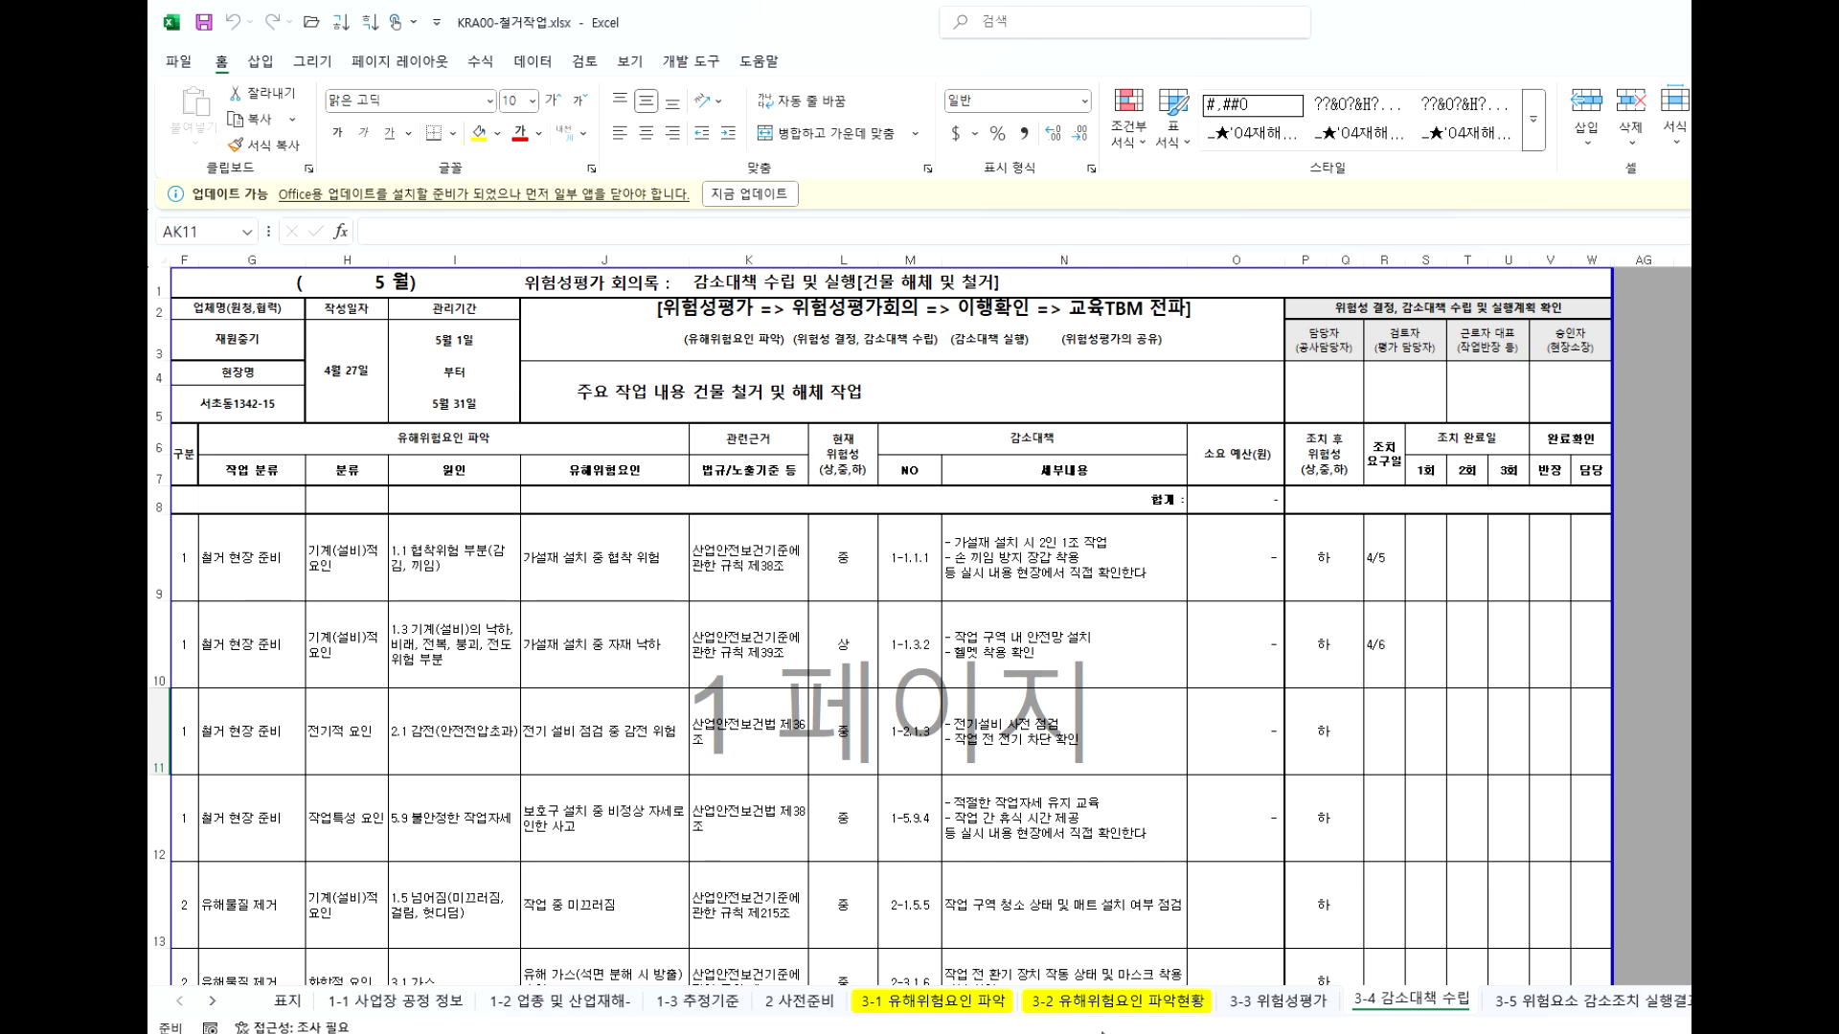
On the 3-3 위험성평가 sheet, set the 현재상태 of hazard 1.1 협착위험 부분 in G5 to 조치예정(중).
{"action": "left_click", "coordinate": [1284, 1002]}
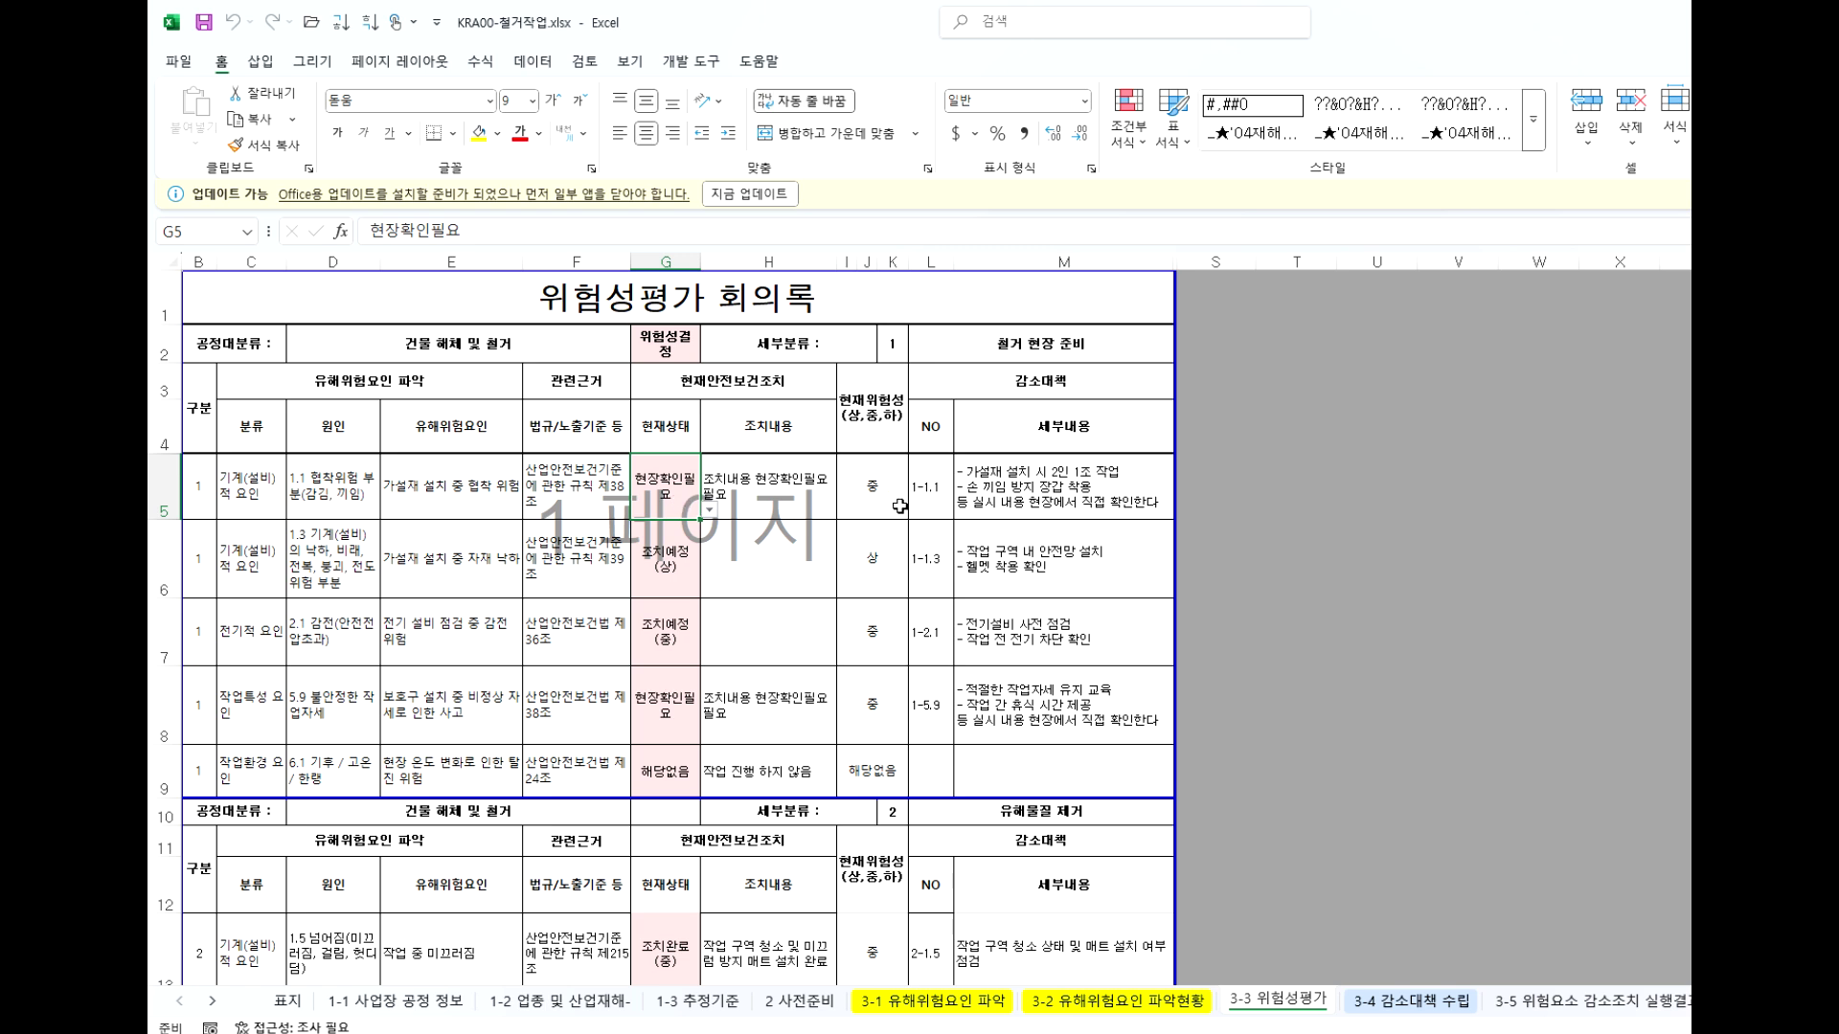
{"action": "left_click", "coordinate": [709, 510]}
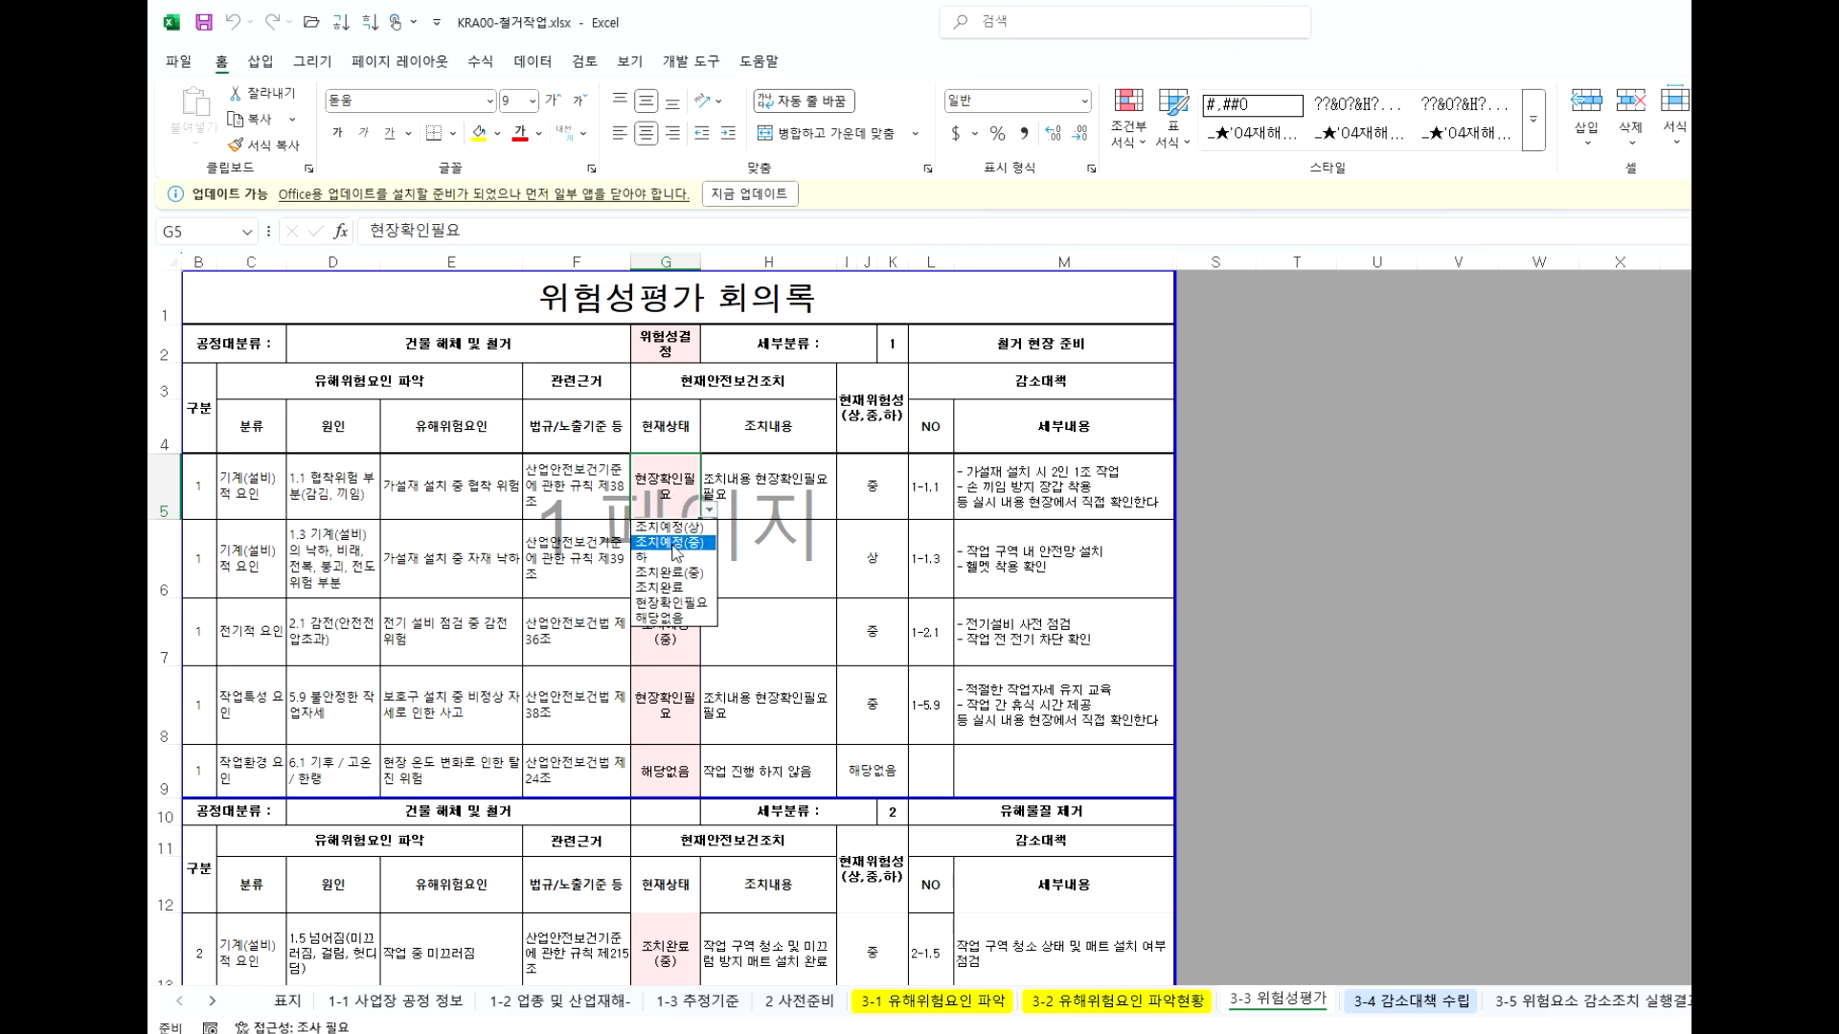
{"action": "left_click", "coordinate": [676, 543]}
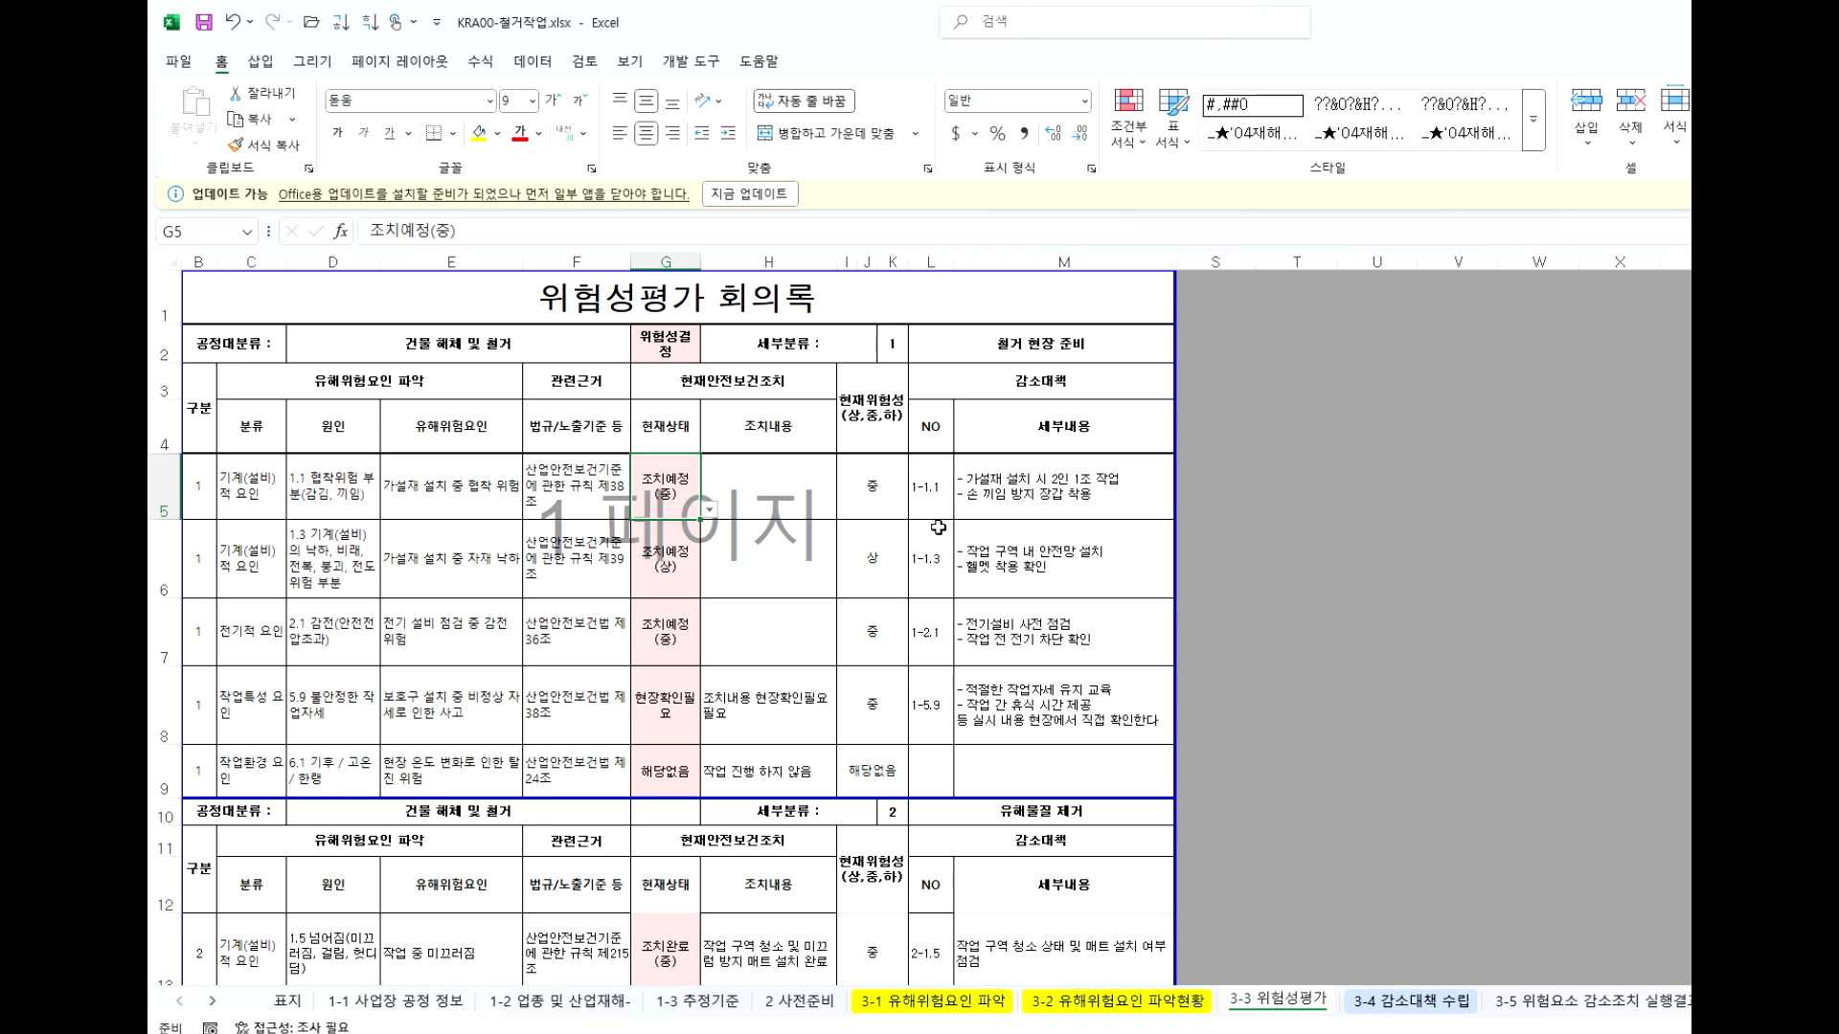
Set the 현재상태 of the 6.1 기후 / 고온 / 한랭 hazard in G9 to 하.
{"action": "scroll", "coordinate": [936, 529], "scroll_direction": "down", "scroll_amount": 2}
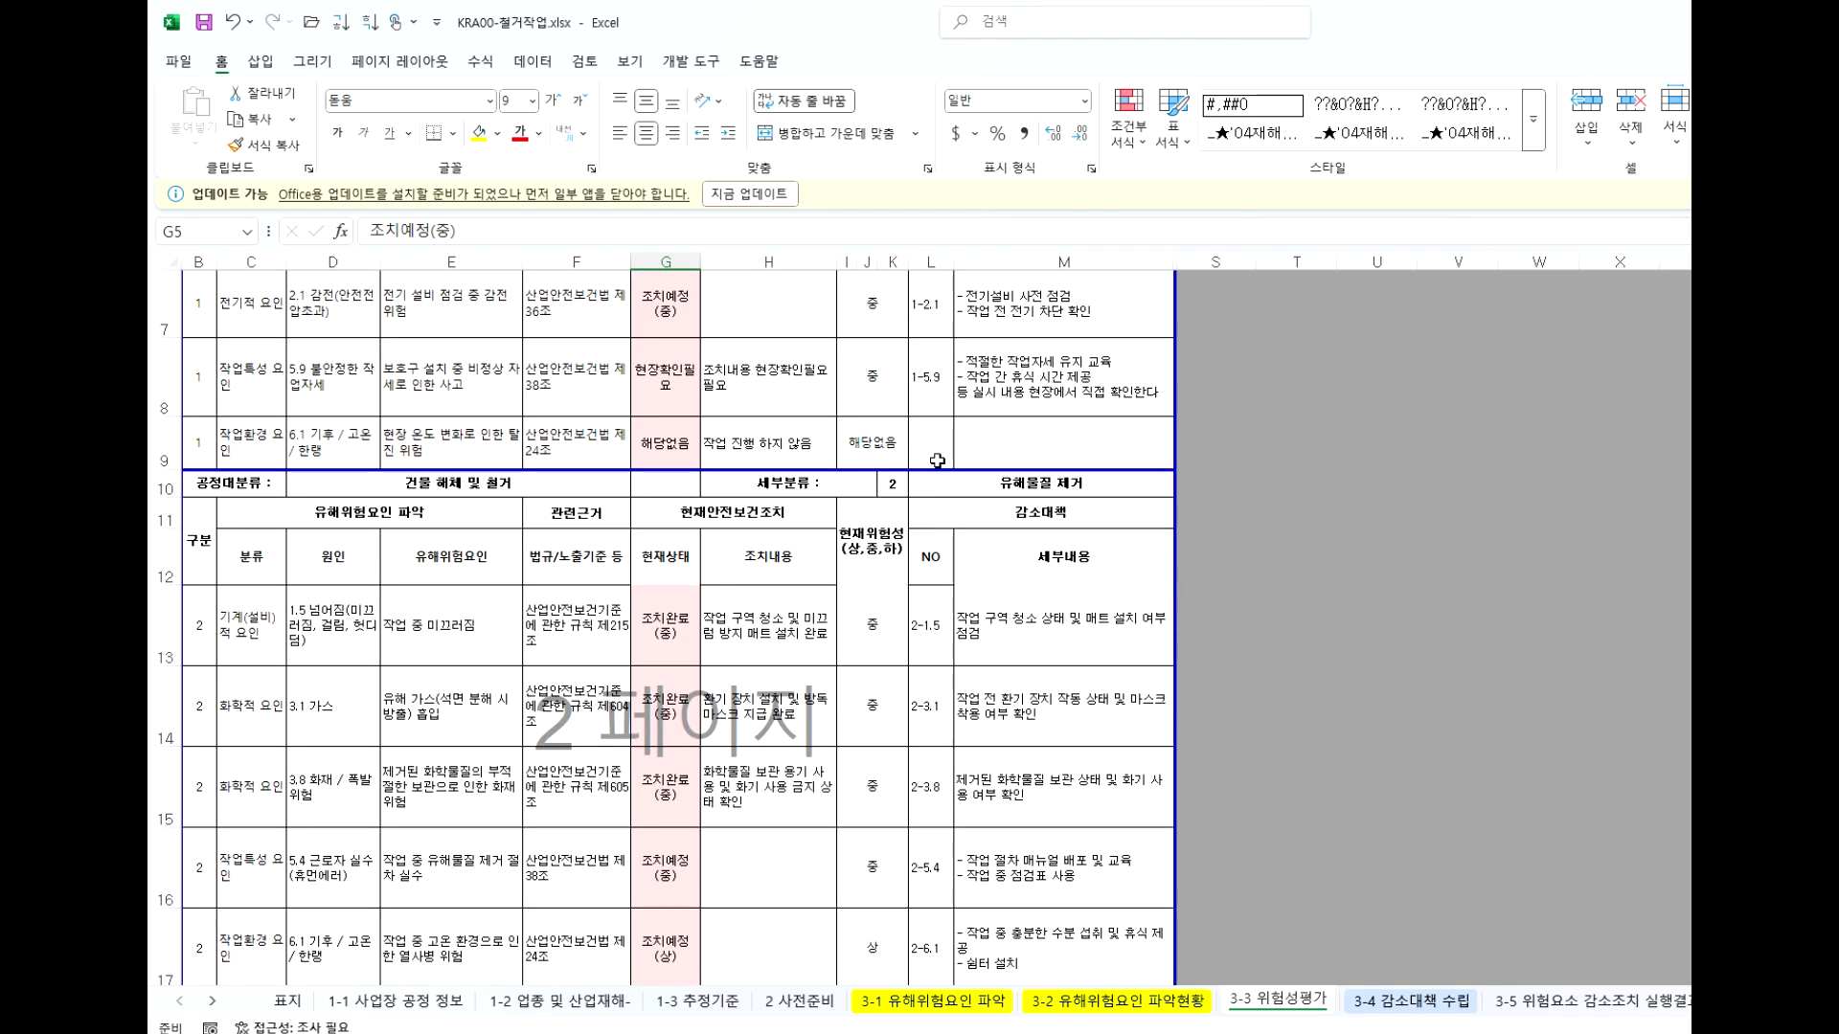
{"action": "left_click", "coordinate": [670, 440]}
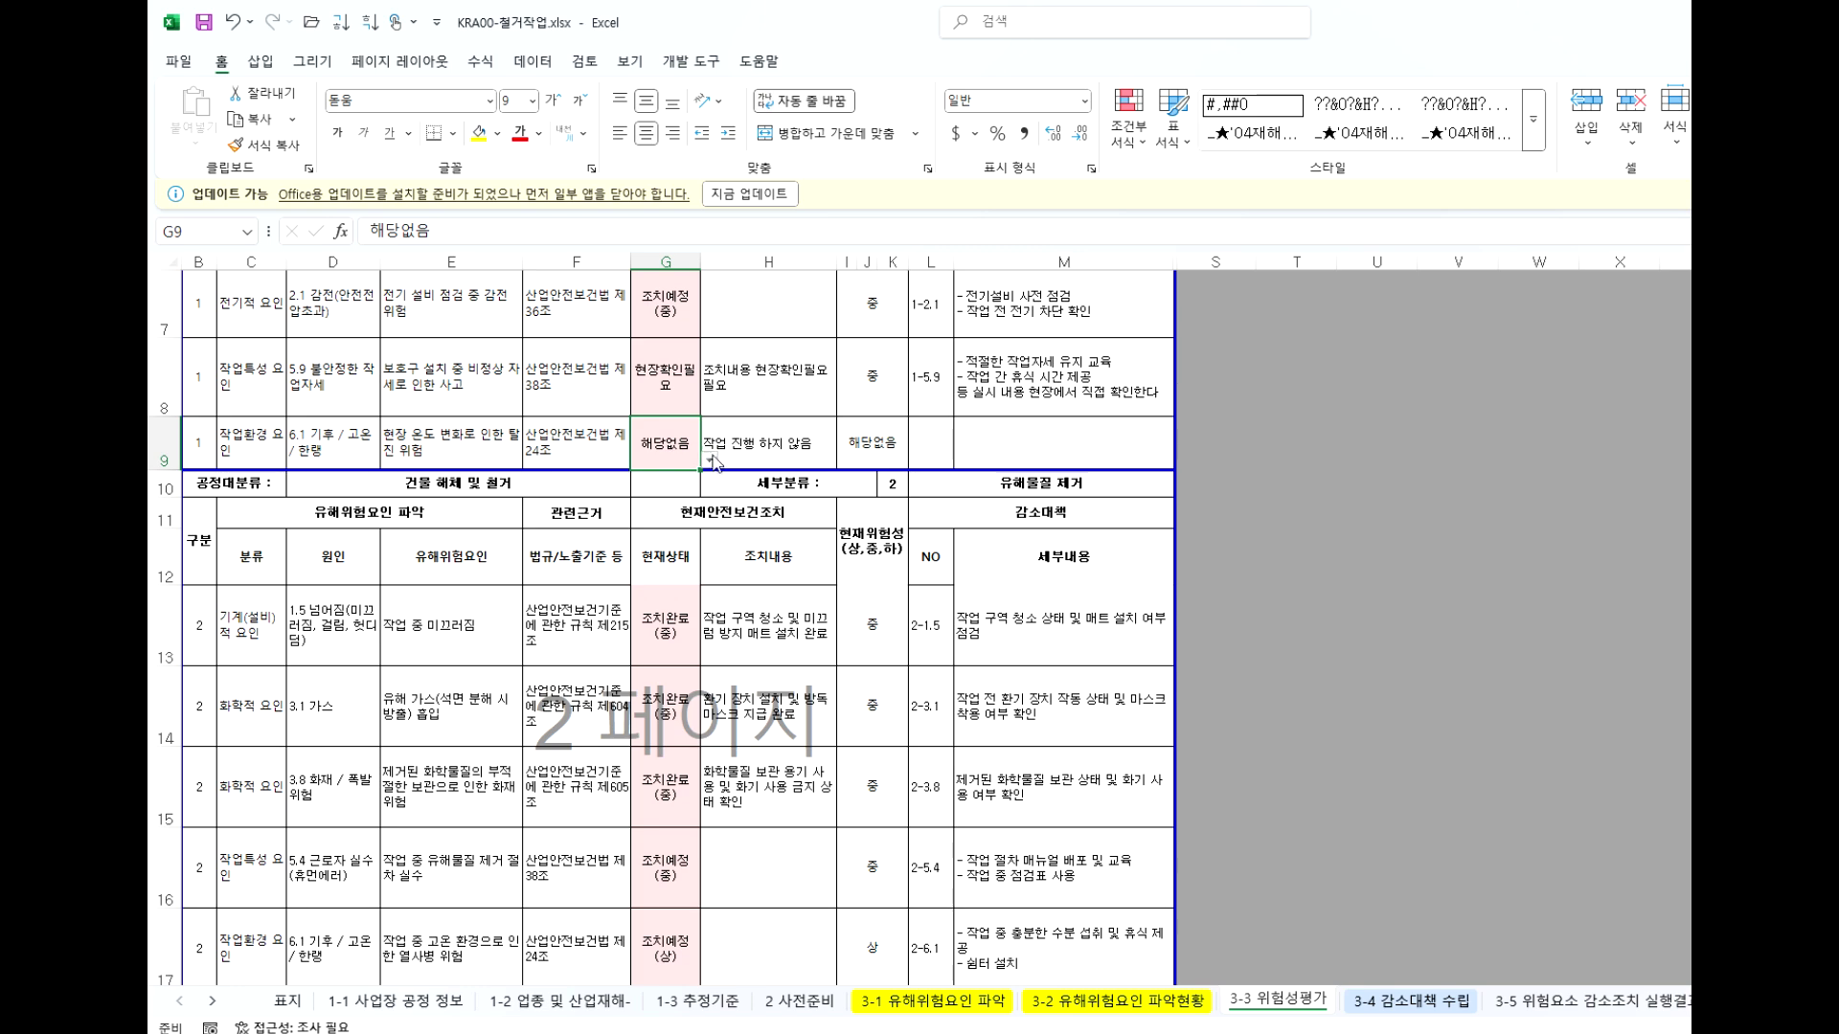
{"action": "left_click", "coordinate": [711, 463]}
{"action": "left_click", "coordinate": [653, 508]}
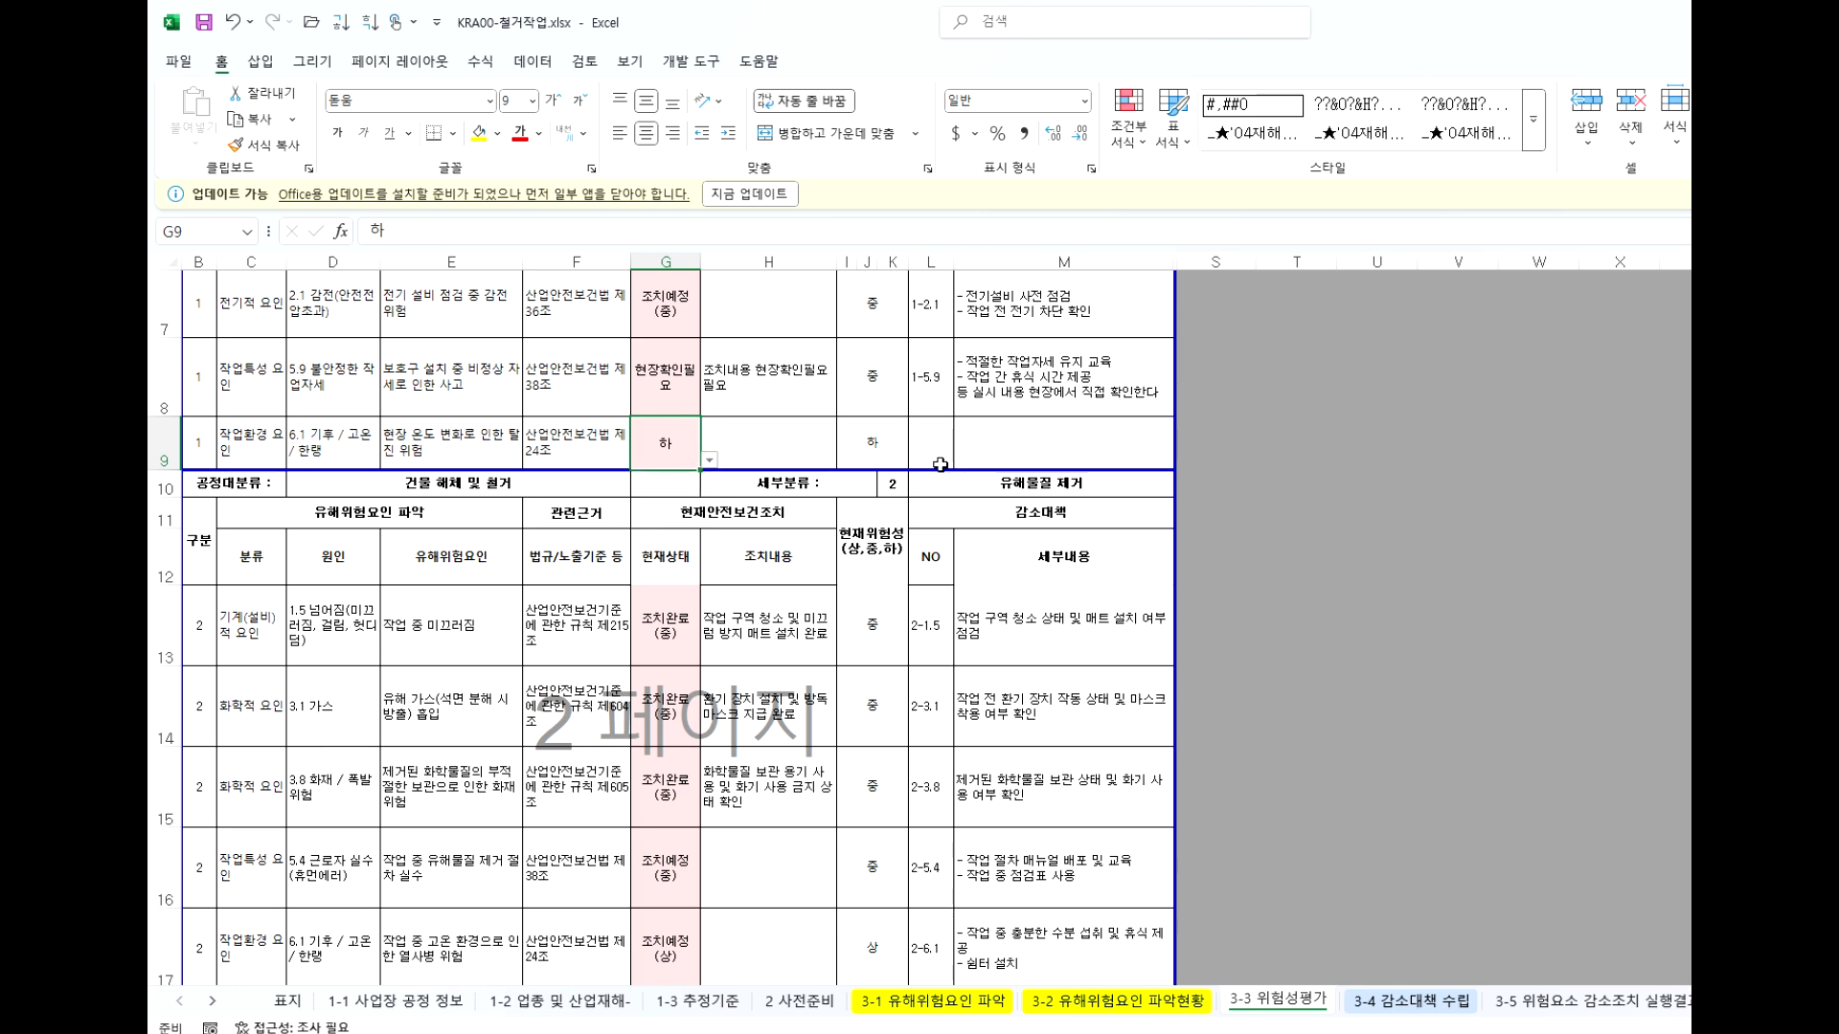
{"action": "scroll", "coordinate": [939, 465], "scroll_direction": "up", "scroll_amount": 2}
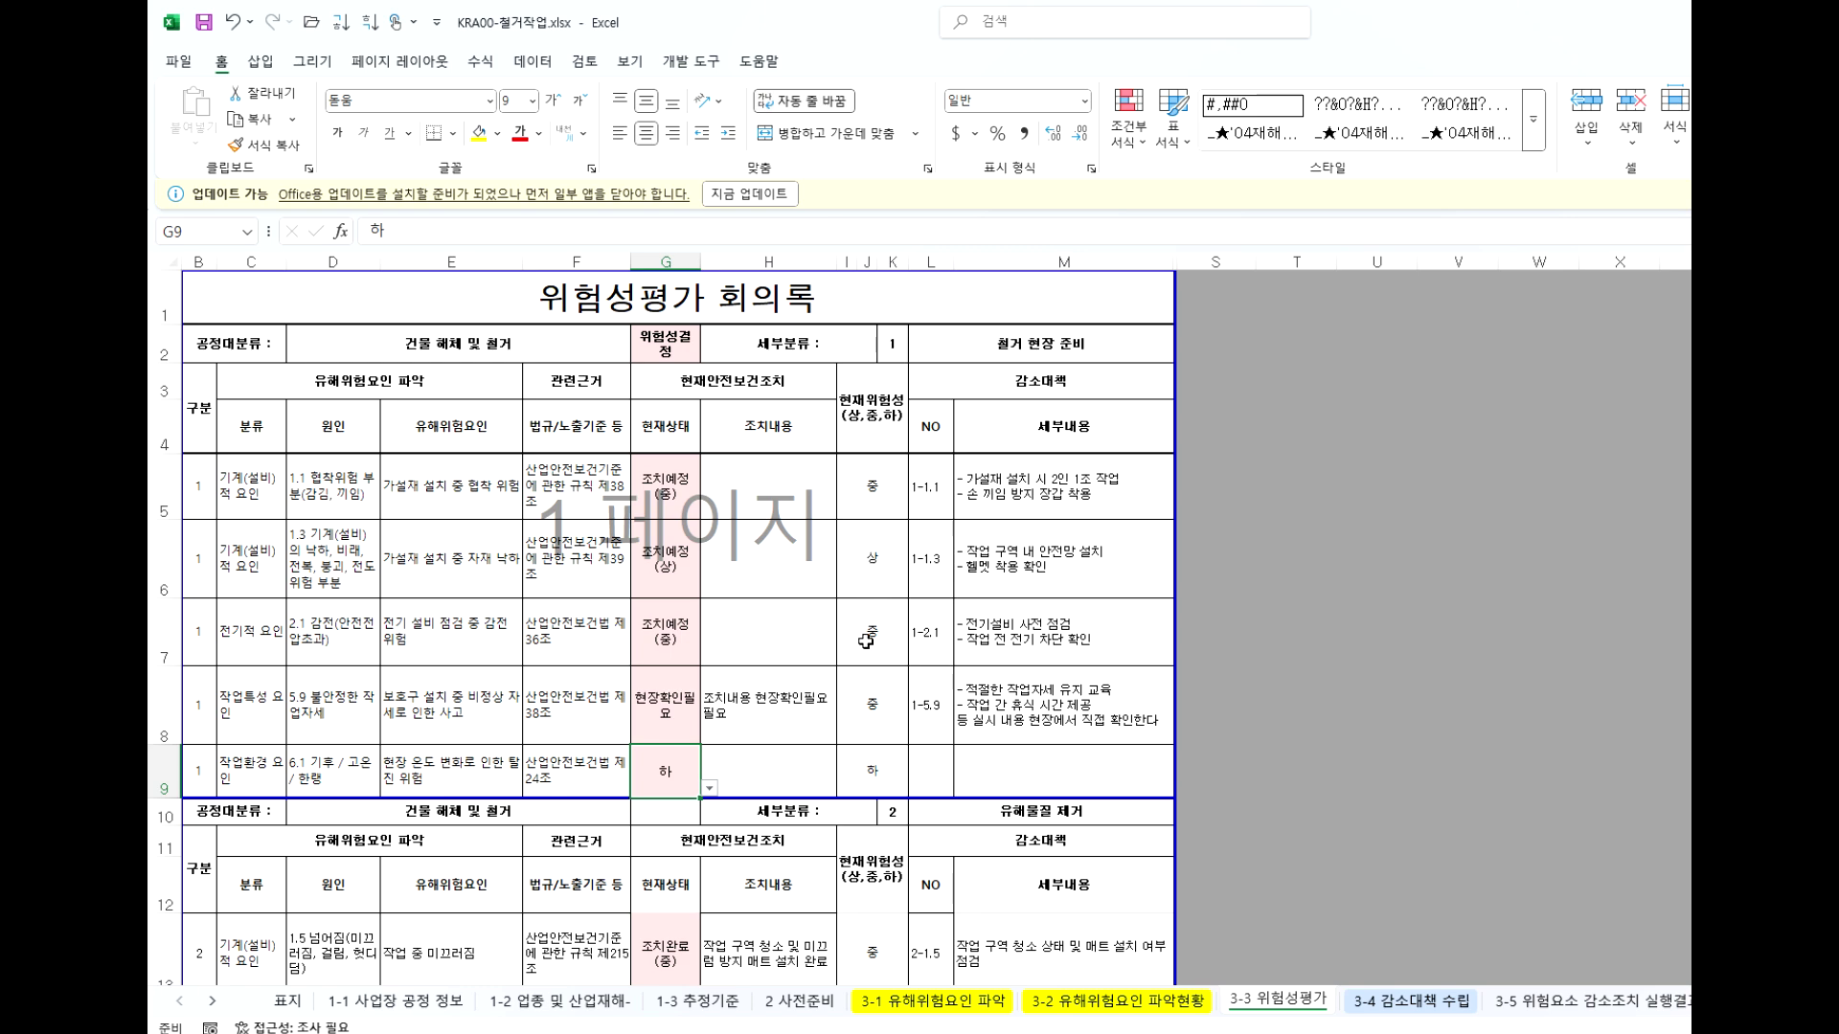
{"action": "scroll", "coordinate": [1039, 812], "scroll_direction": "down", "scroll_amount": 2}
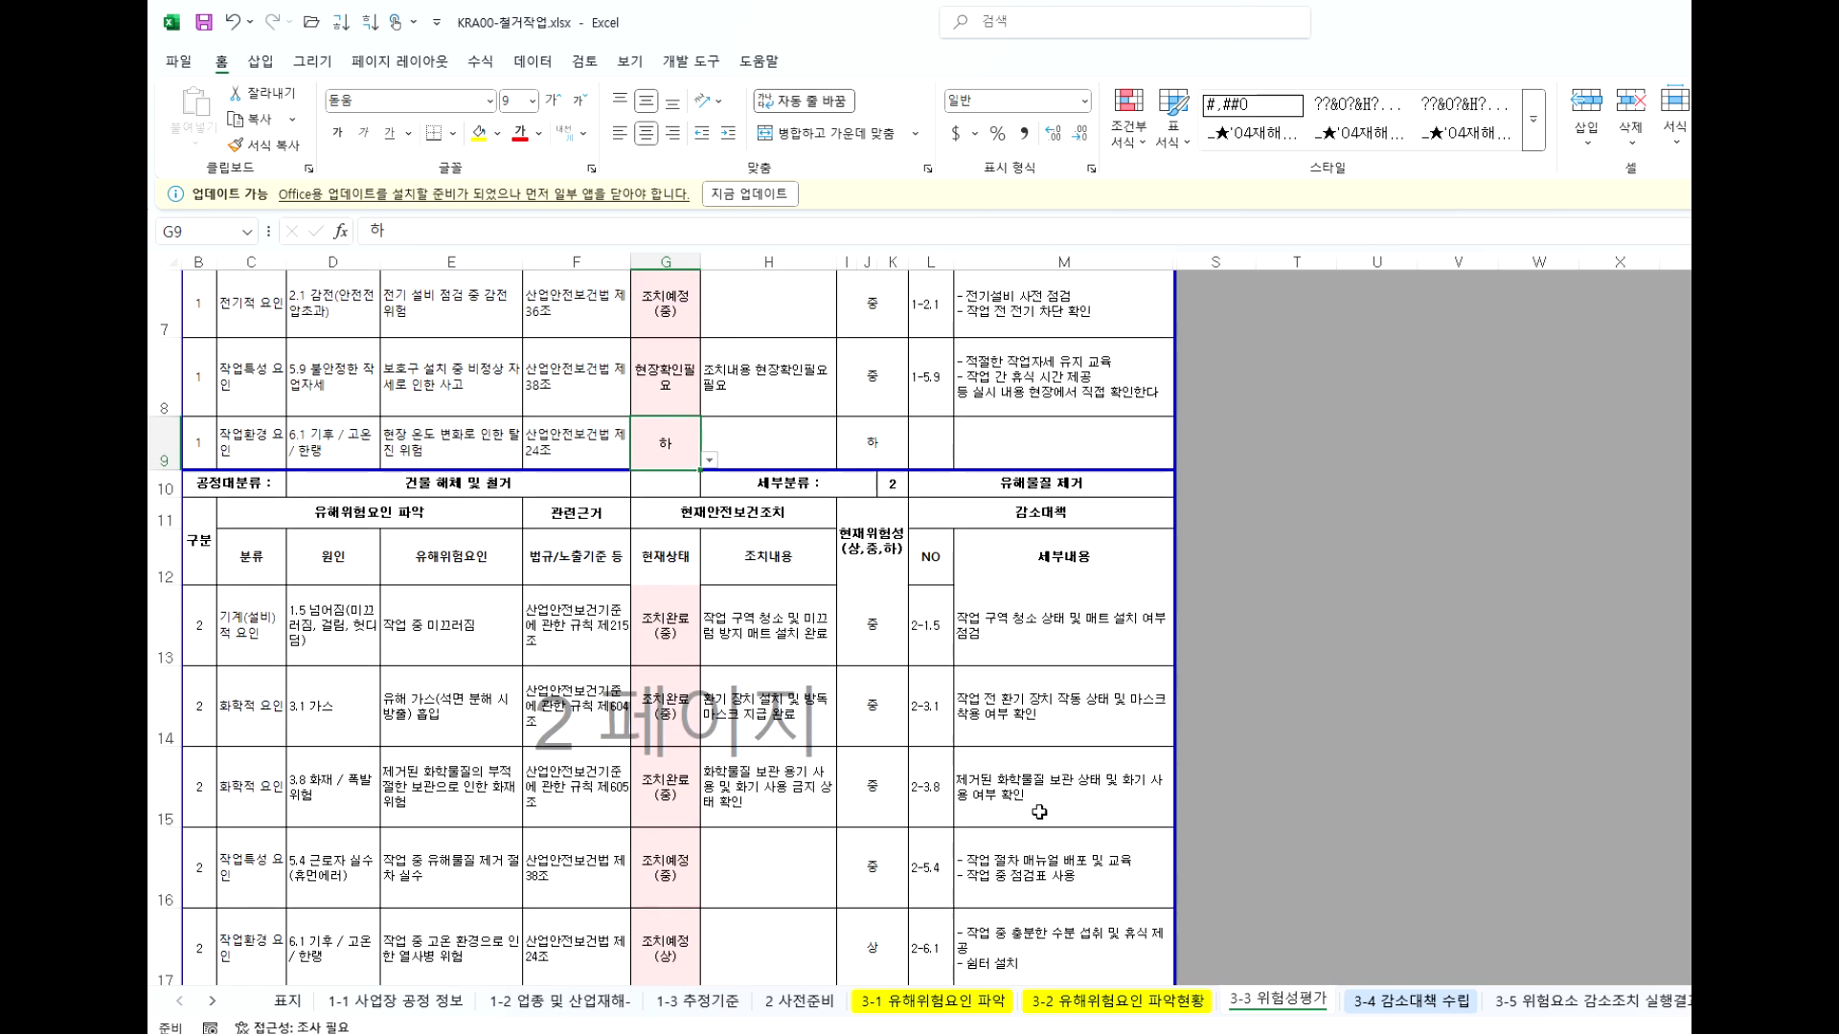
On the 3-4 감소대책 수립 sheet, set the month of the 위험성평가 회의록 in H1 to 최초.
{"action": "left_click", "coordinate": [1442, 1006]}
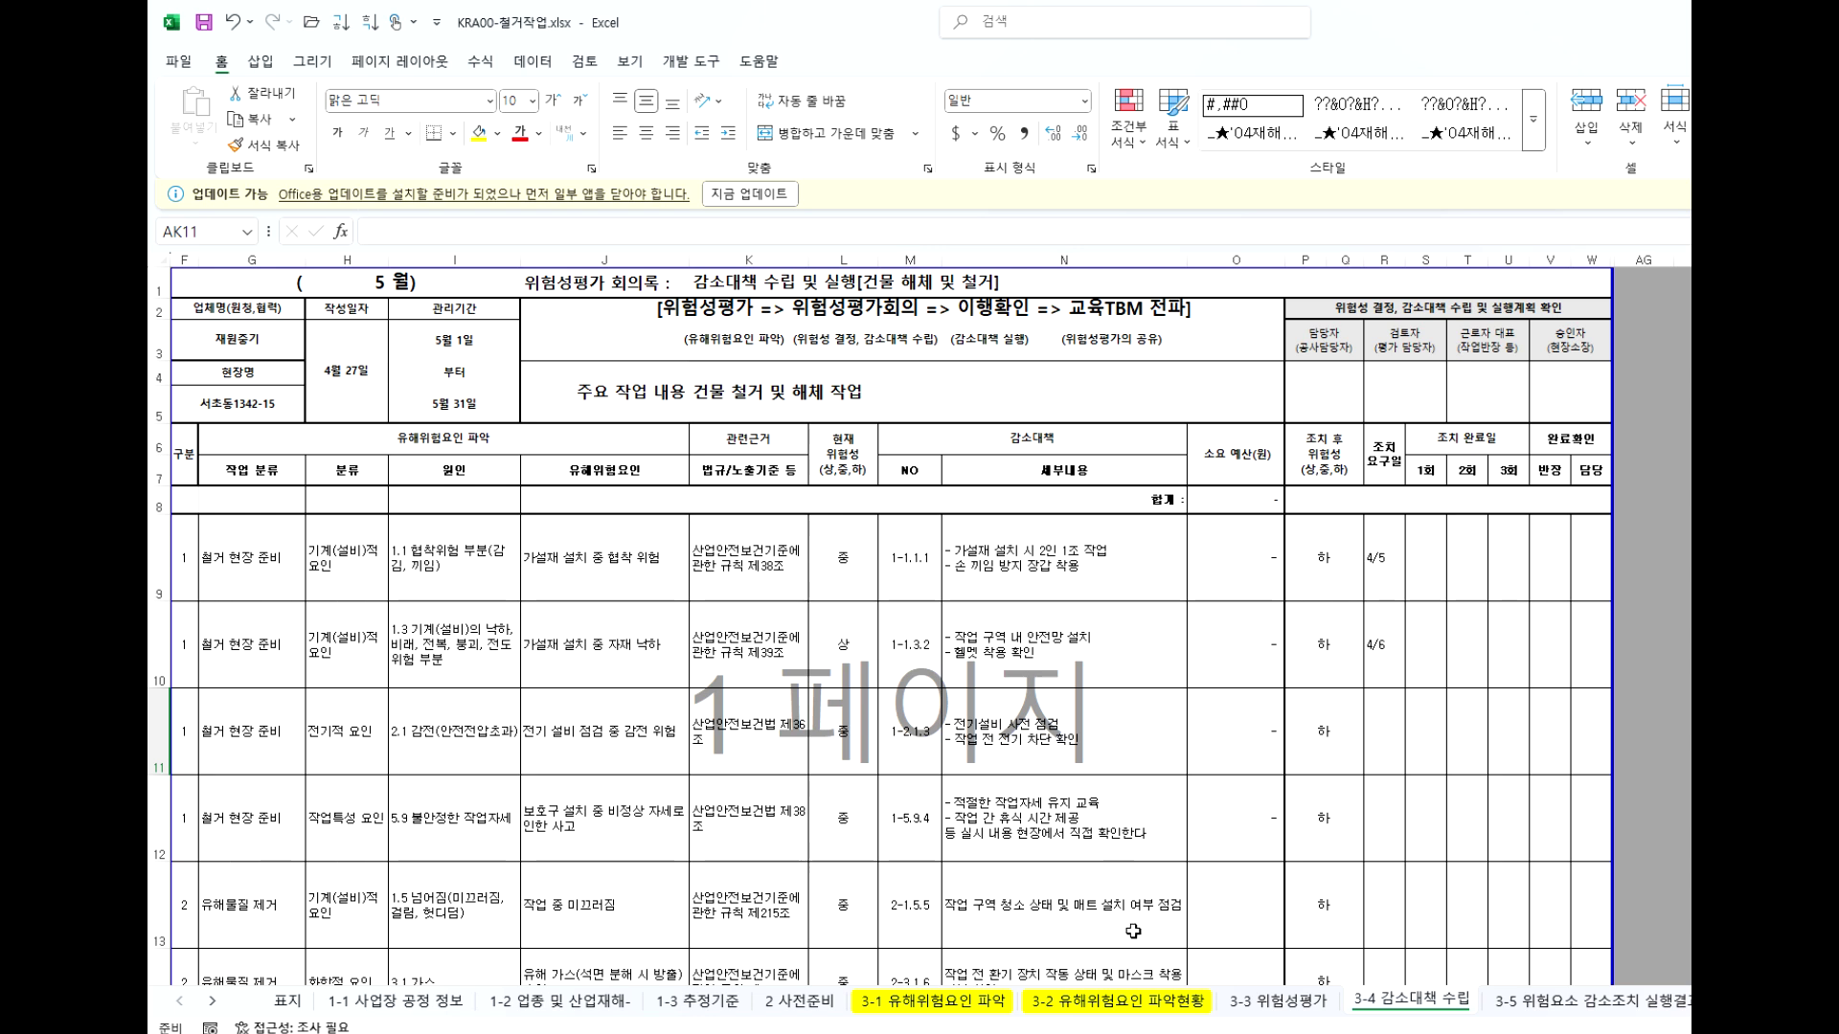
{"action": "left_click", "coordinate": [381, 285]}
{"action": "left_click", "coordinate": [396, 288]}
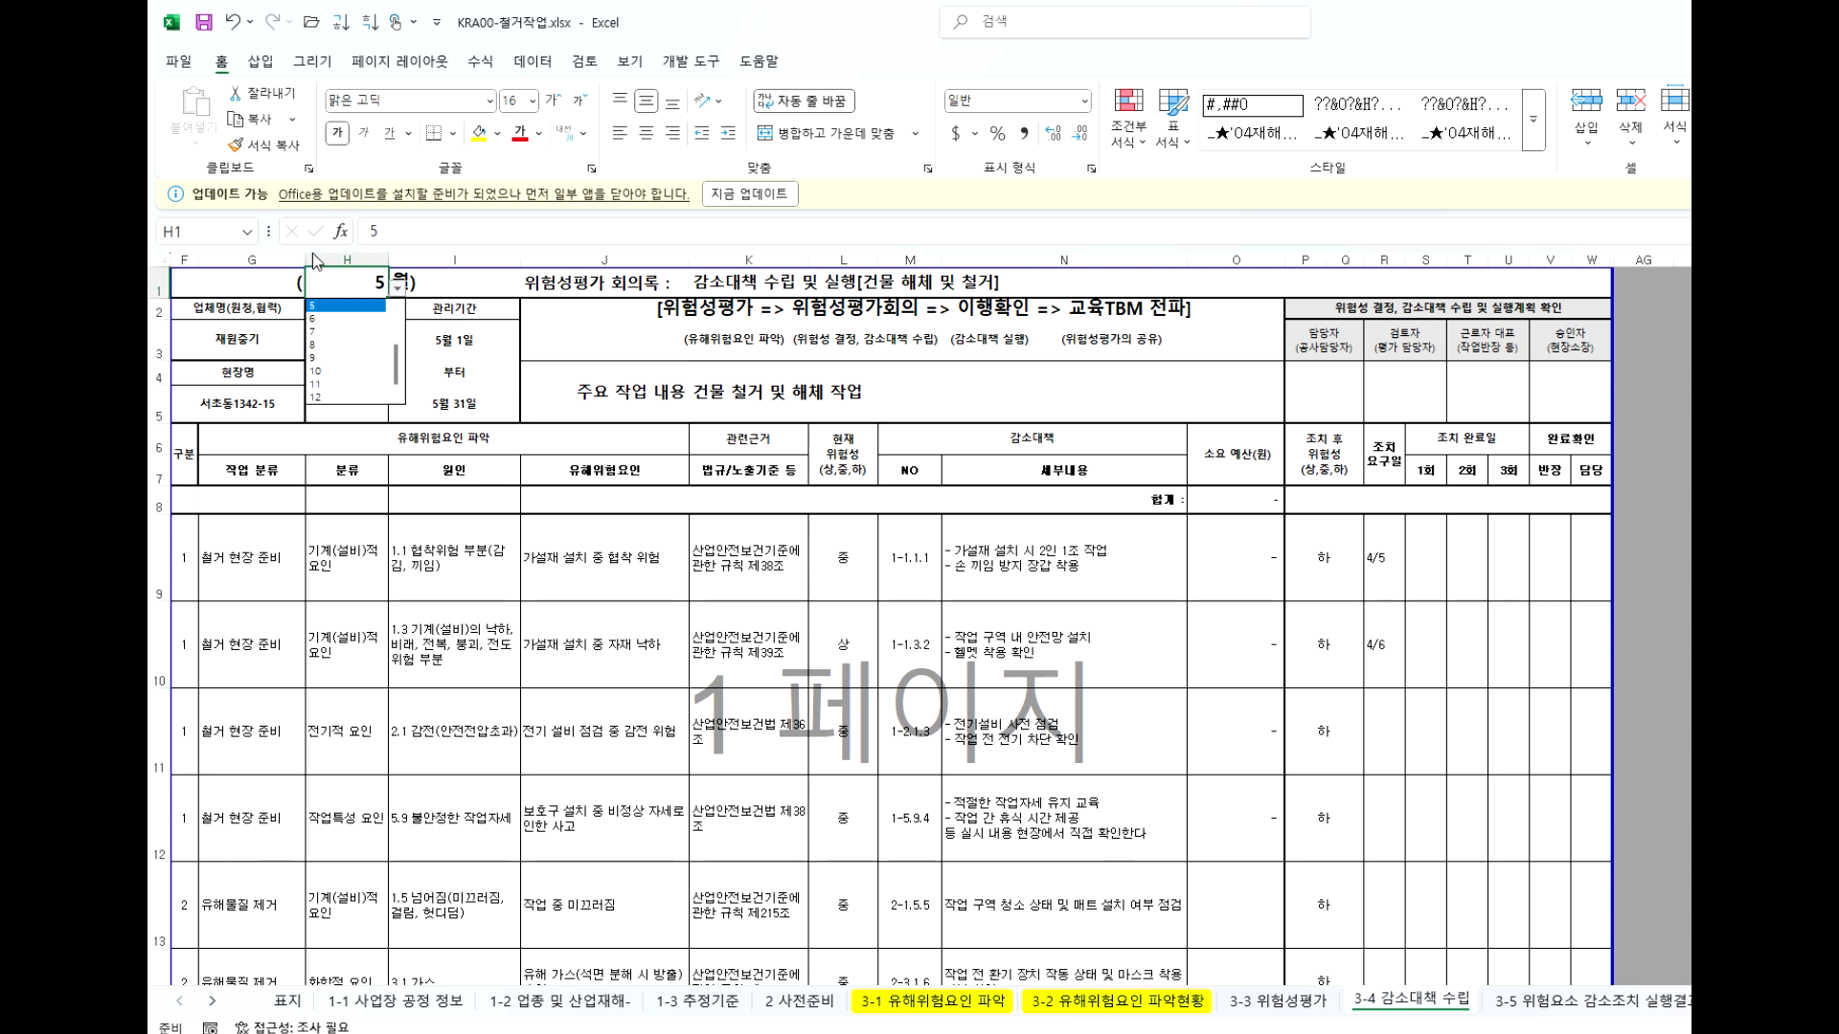
{"action": "left_click_drag", "start_coordinate": [400, 375], "coordinate": [400, 309]}
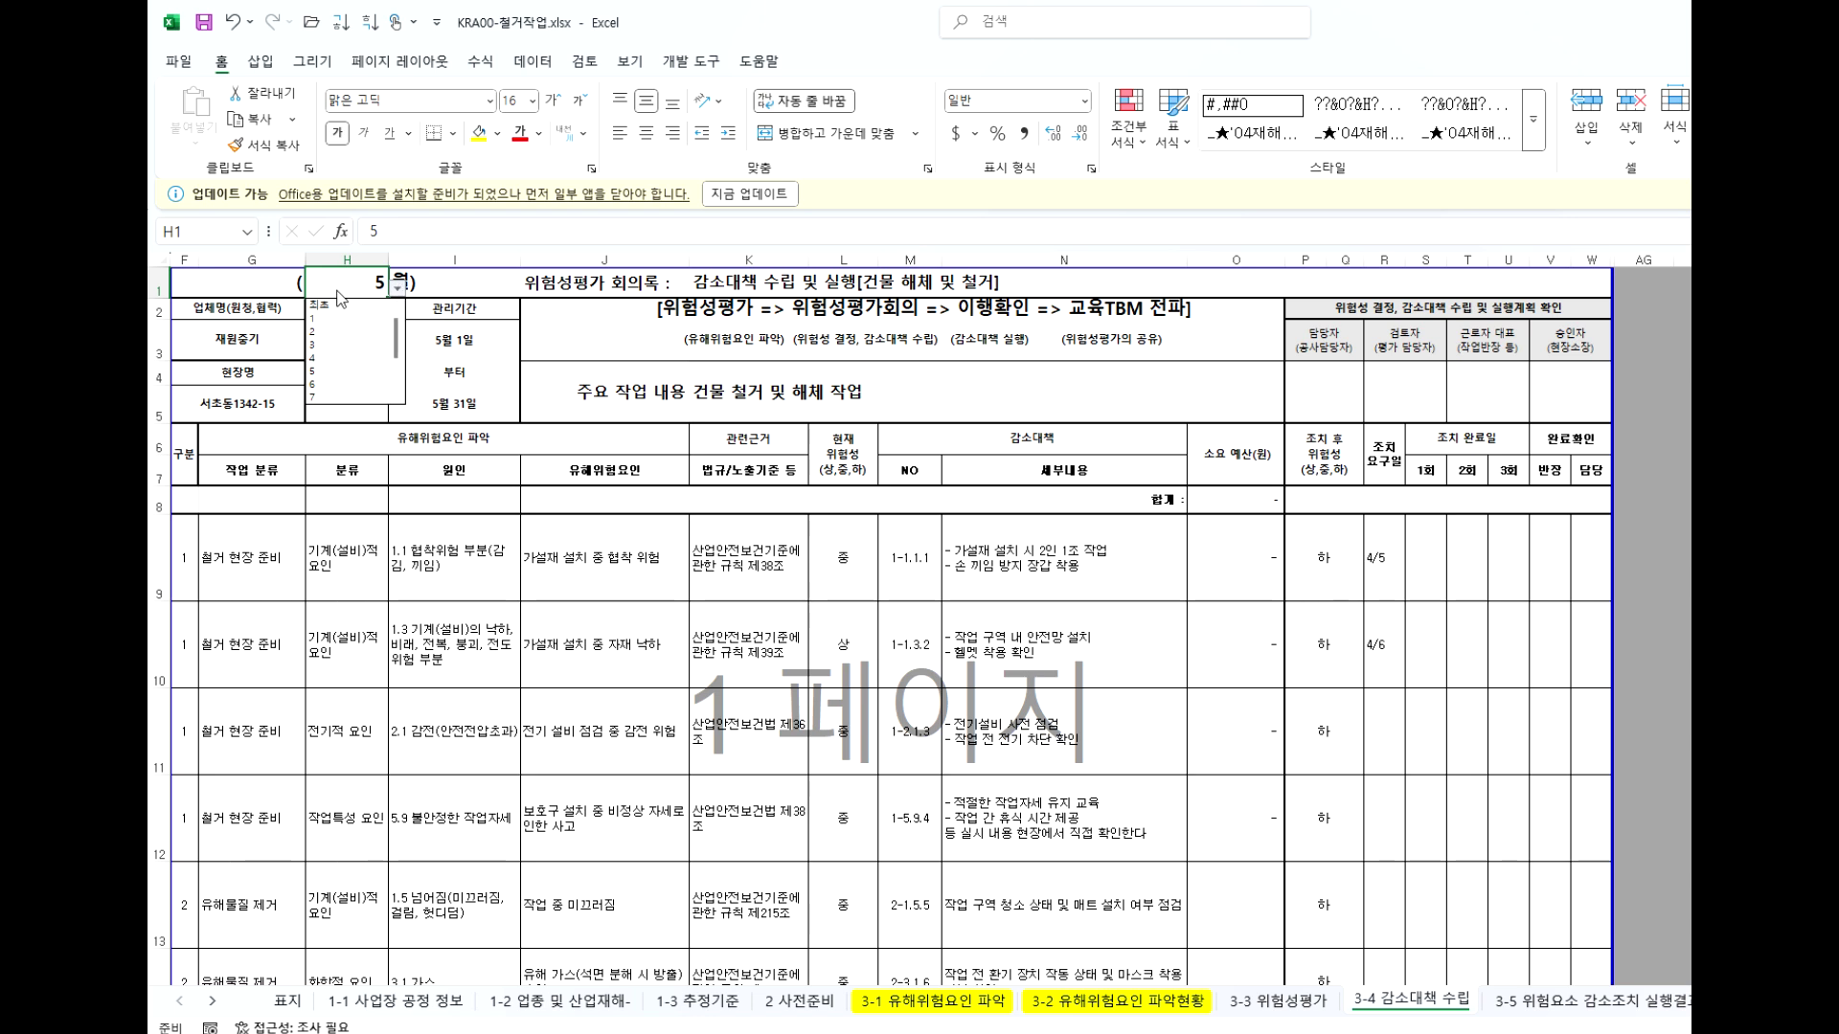
{"action": "left_click", "coordinate": [343, 304]}
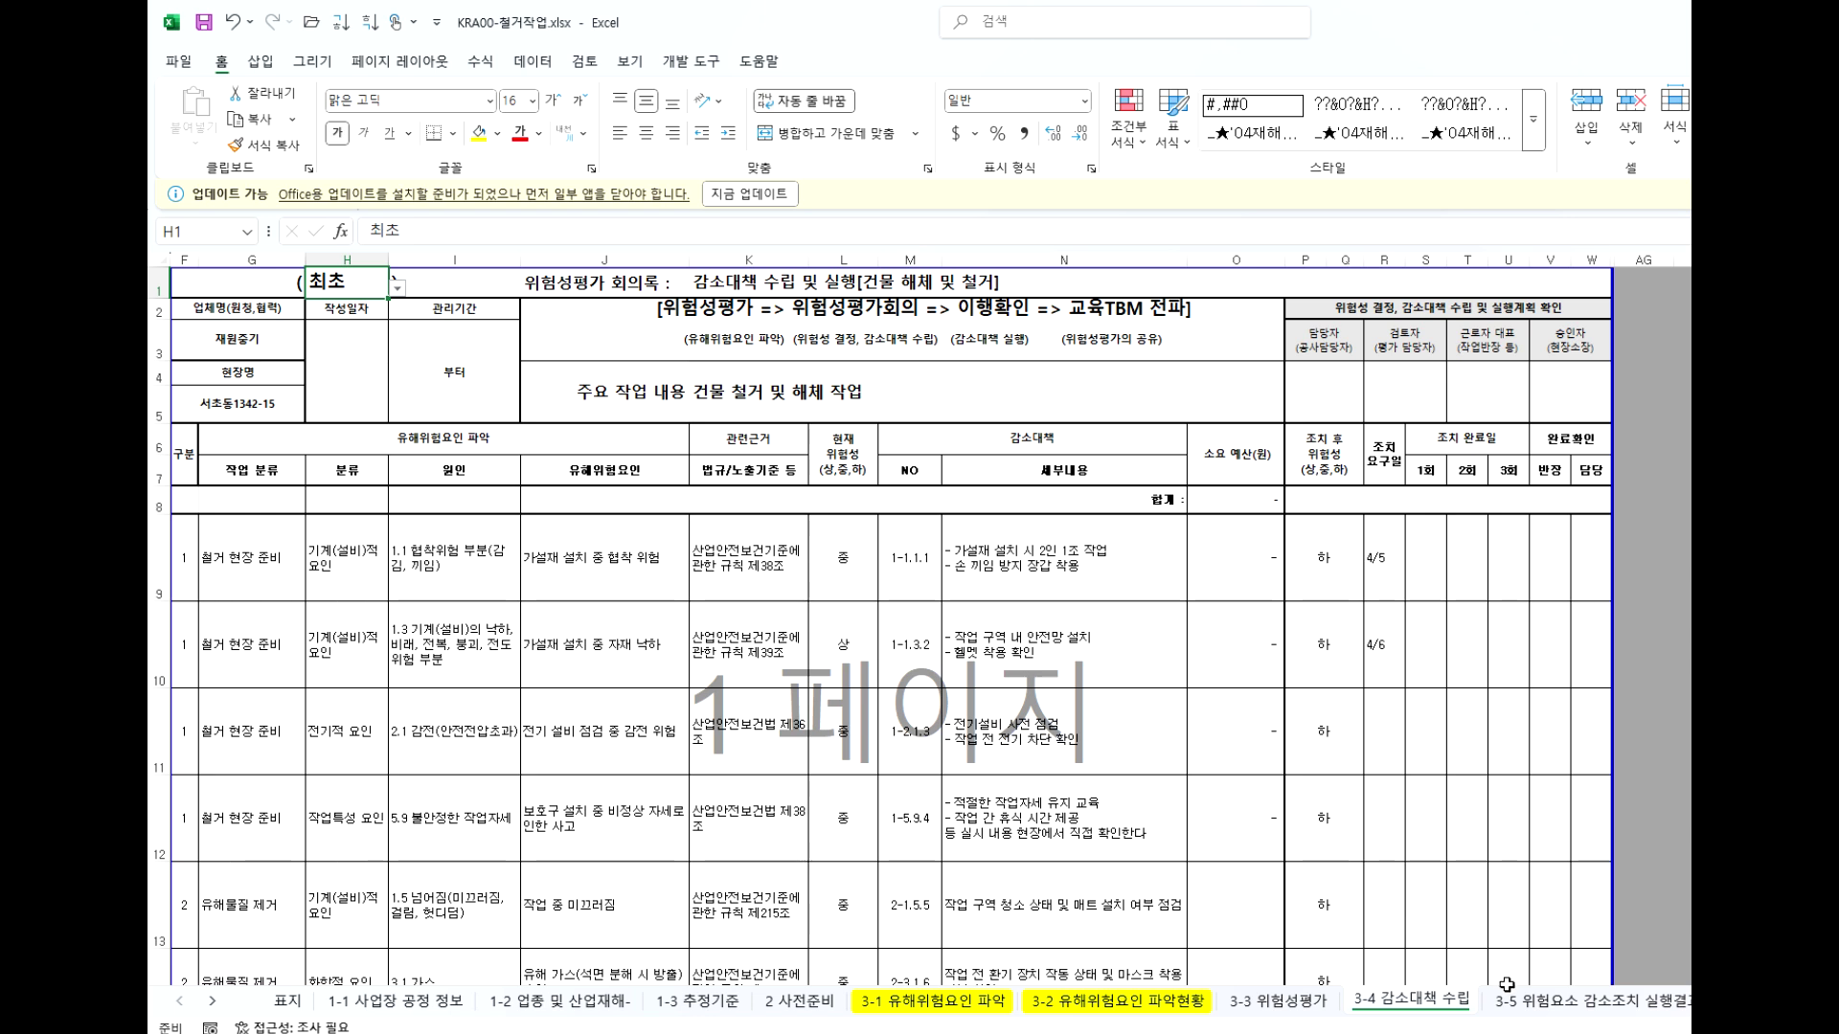
Look through the repeated 위험성평가 조치결과 forms on the 3-5 위험요소 감소조치 실행결과 sheet.
{"action": "left_click", "coordinate": [1561, 1001]}
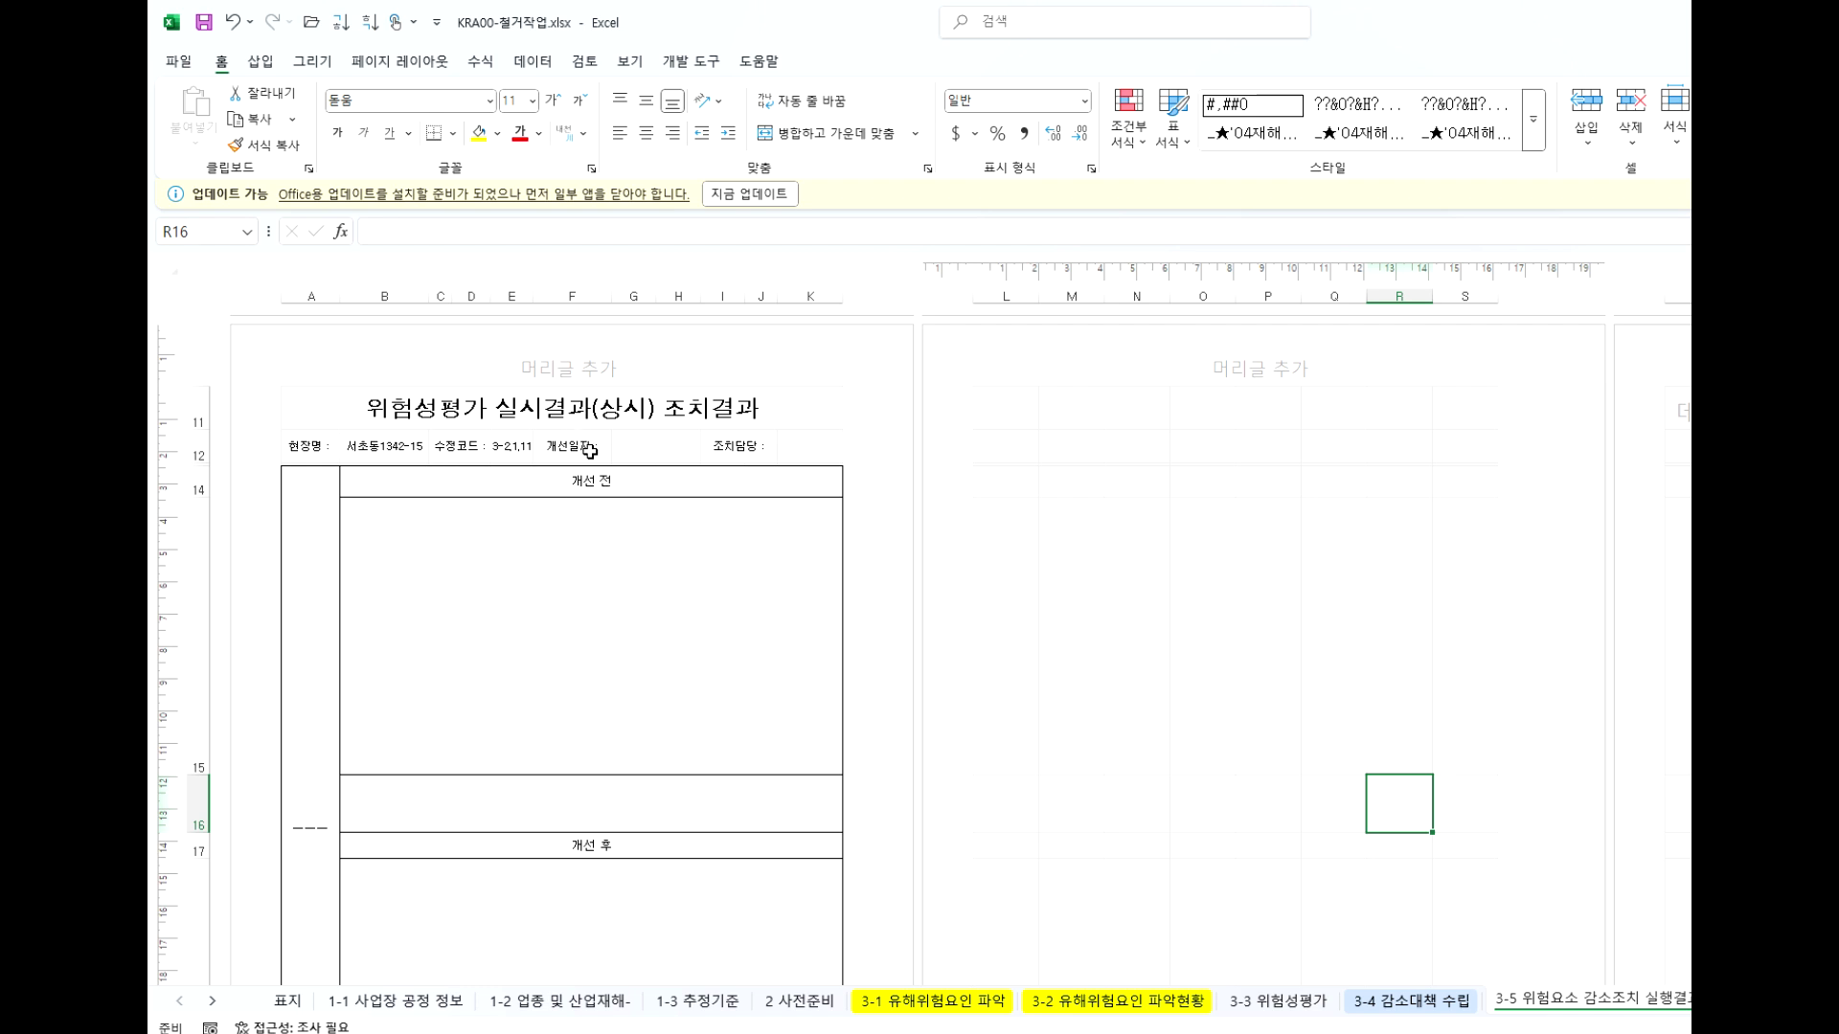
{"action": "scroll", "coordinate": [631, 747], "scroll_direction": "down", "scroll_amount": 5}
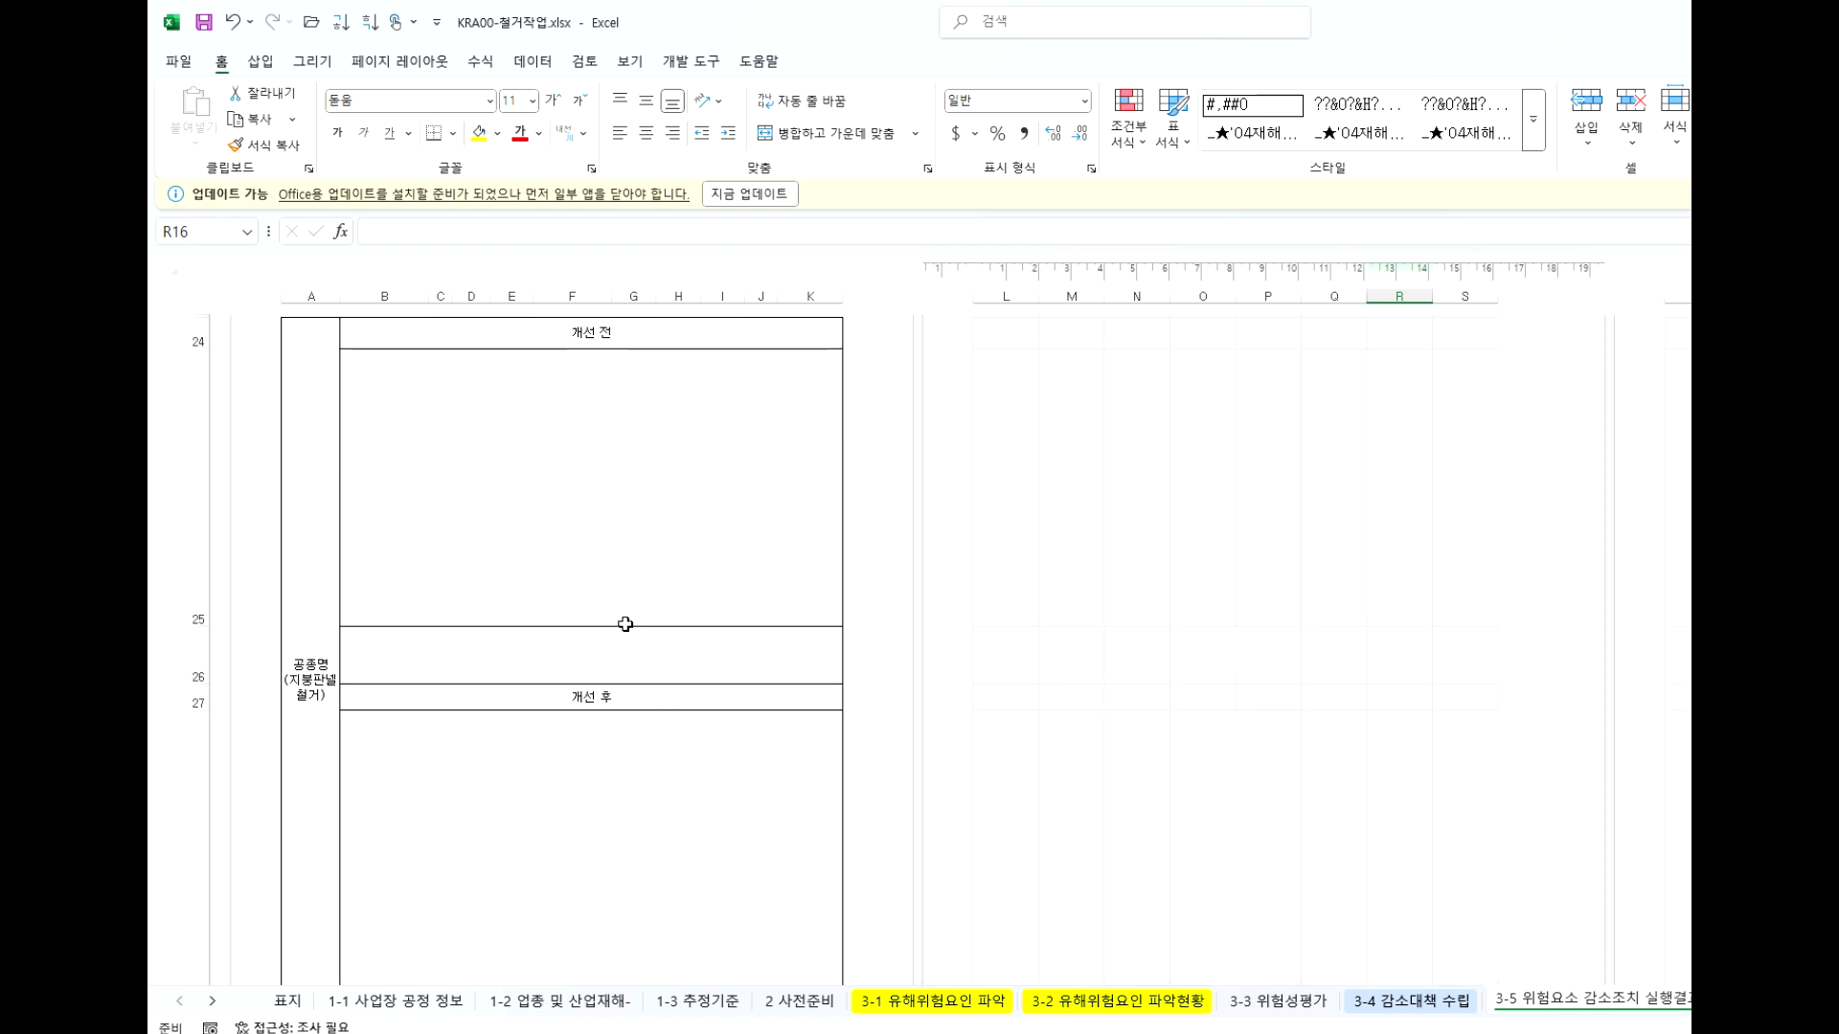
{"action": "scroll", "coordinate": [625, 624], "scroll_direction": "down", "scroll_amount": 5}
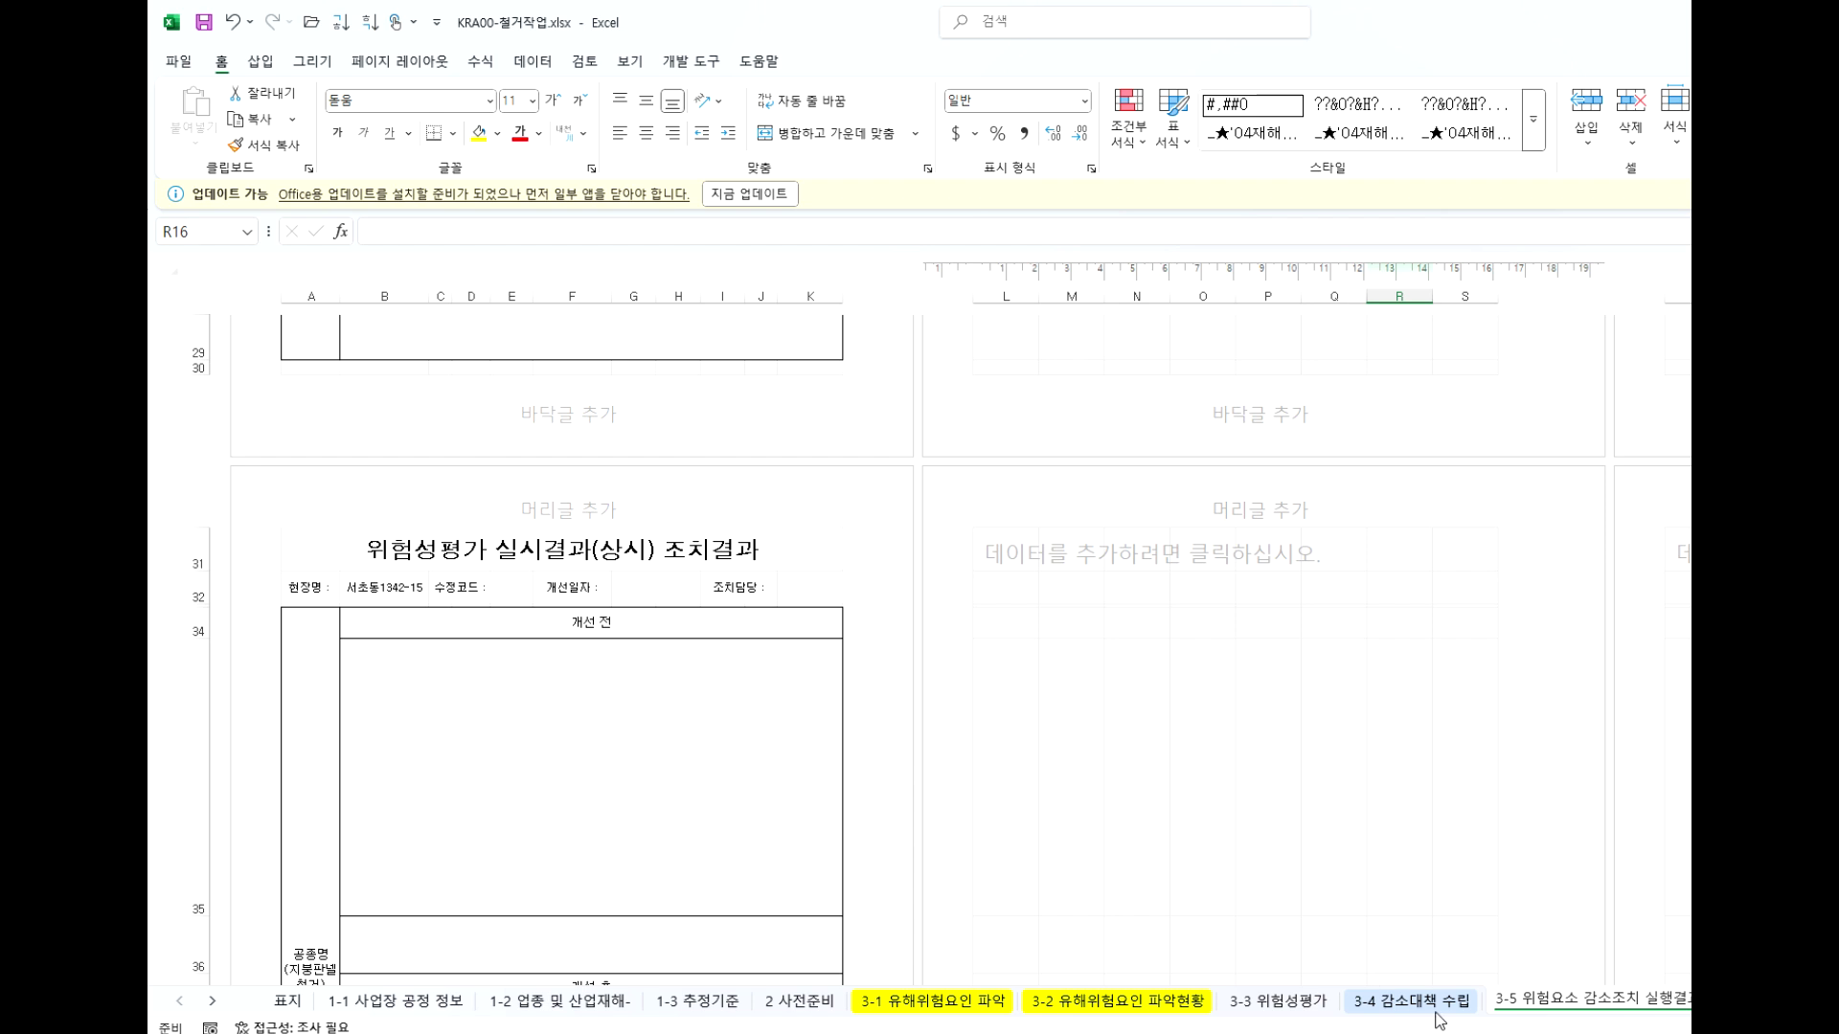
{"action": "scroll", "coordinate": [750, 798], "scroll_direction": "down", "scroll_amount": 2}
{"action": "scroll", "coordinate": [591, 517], "scroll_direction": "up", "scroll_amount": 10}
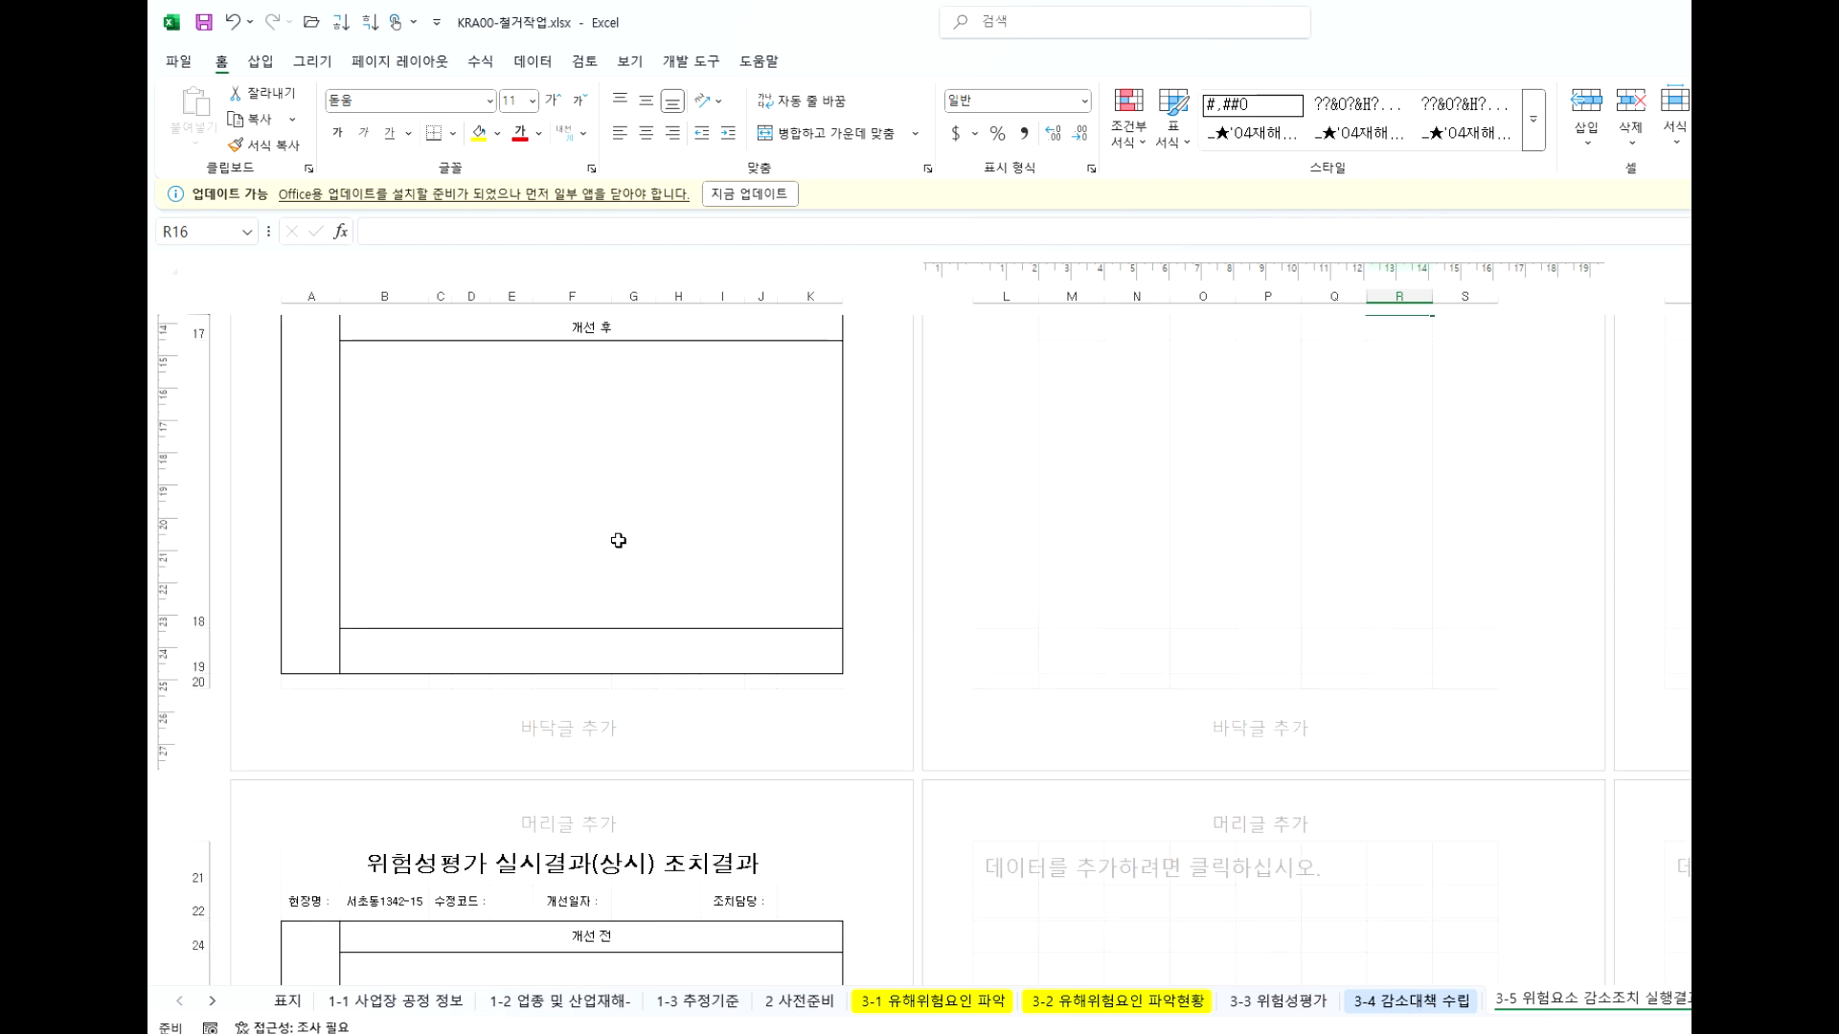
{"action": "scroll", "coordinate": [617, 540], "scroll_direction": "up", "scroll_amount": 8}
{"action": "left_click", "coordinate": [598, 503]}
{"action": "left_click_drag", "start_coordinate": [550, 779], "coordinate": [667, 774]}
Check the 3-4 감소대책 수립 sheet against the 3-5 sheet and examine the first form's 개선 전 and 개선 후 areas.
{"action": "left_click", "coordinate": [1412, 1001]}
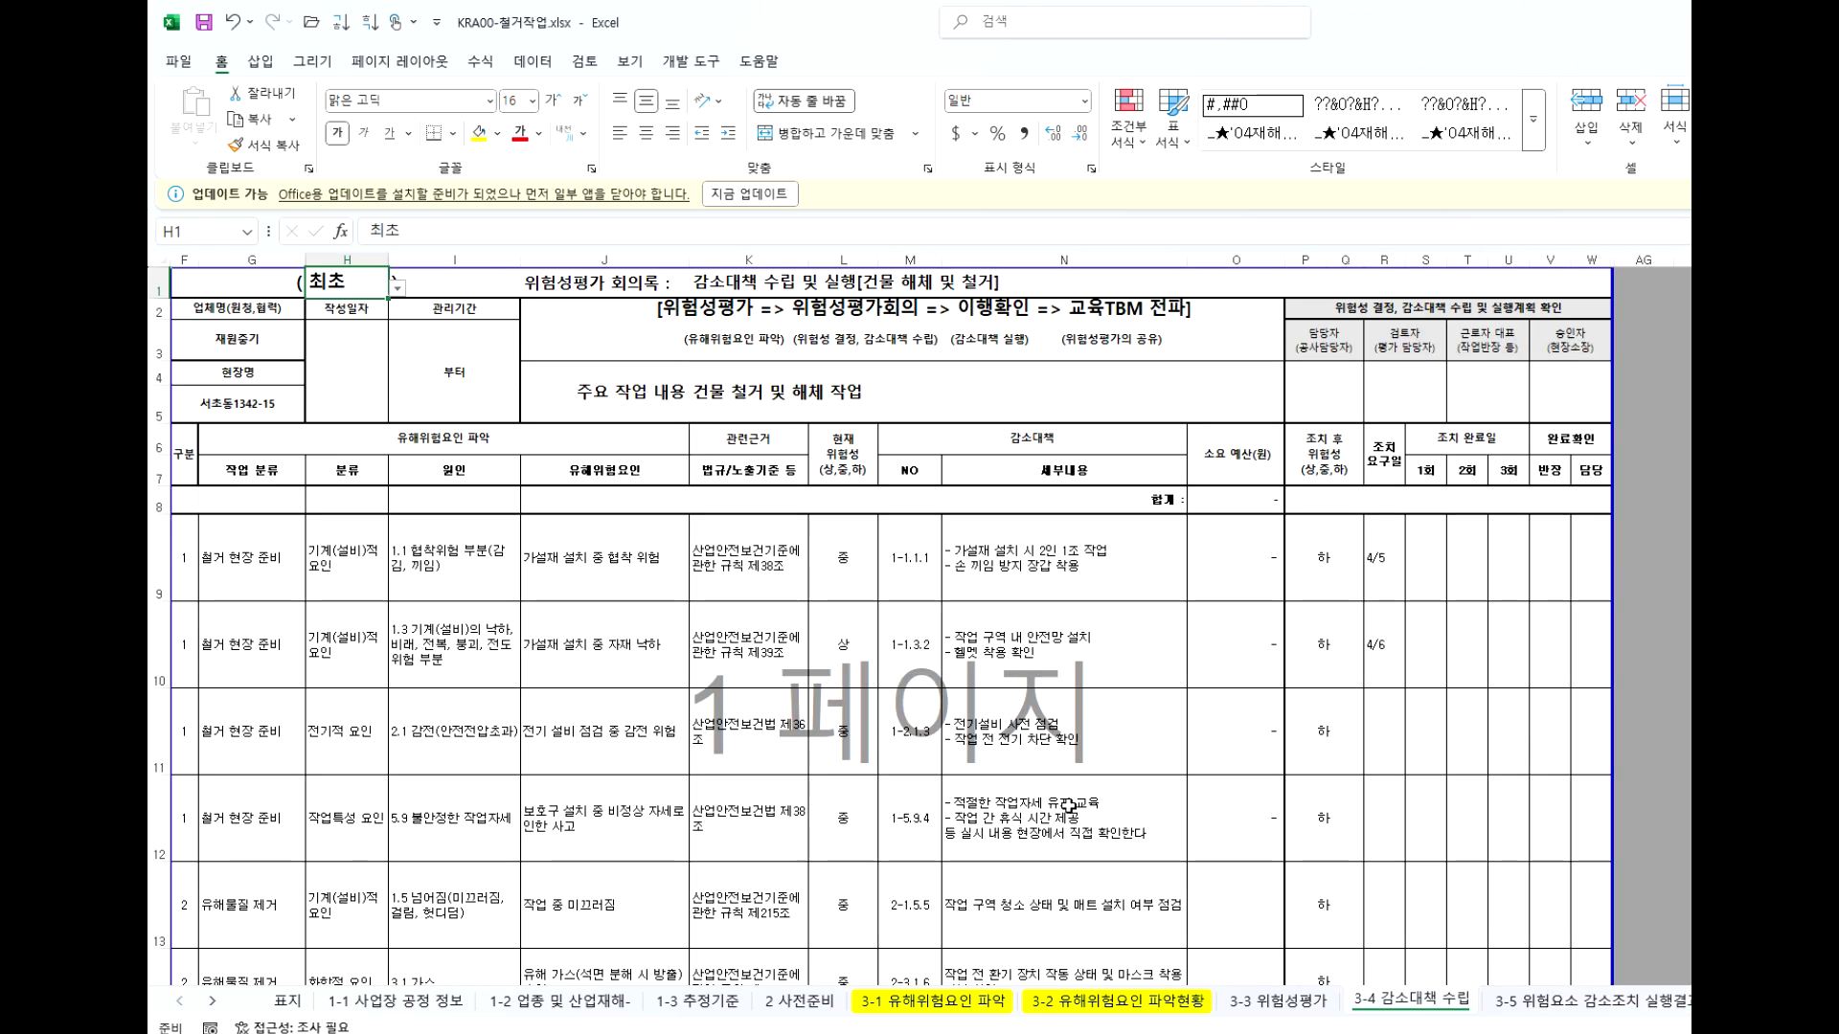
{"action": "left_click", "coordinate": [1589, 1001]}
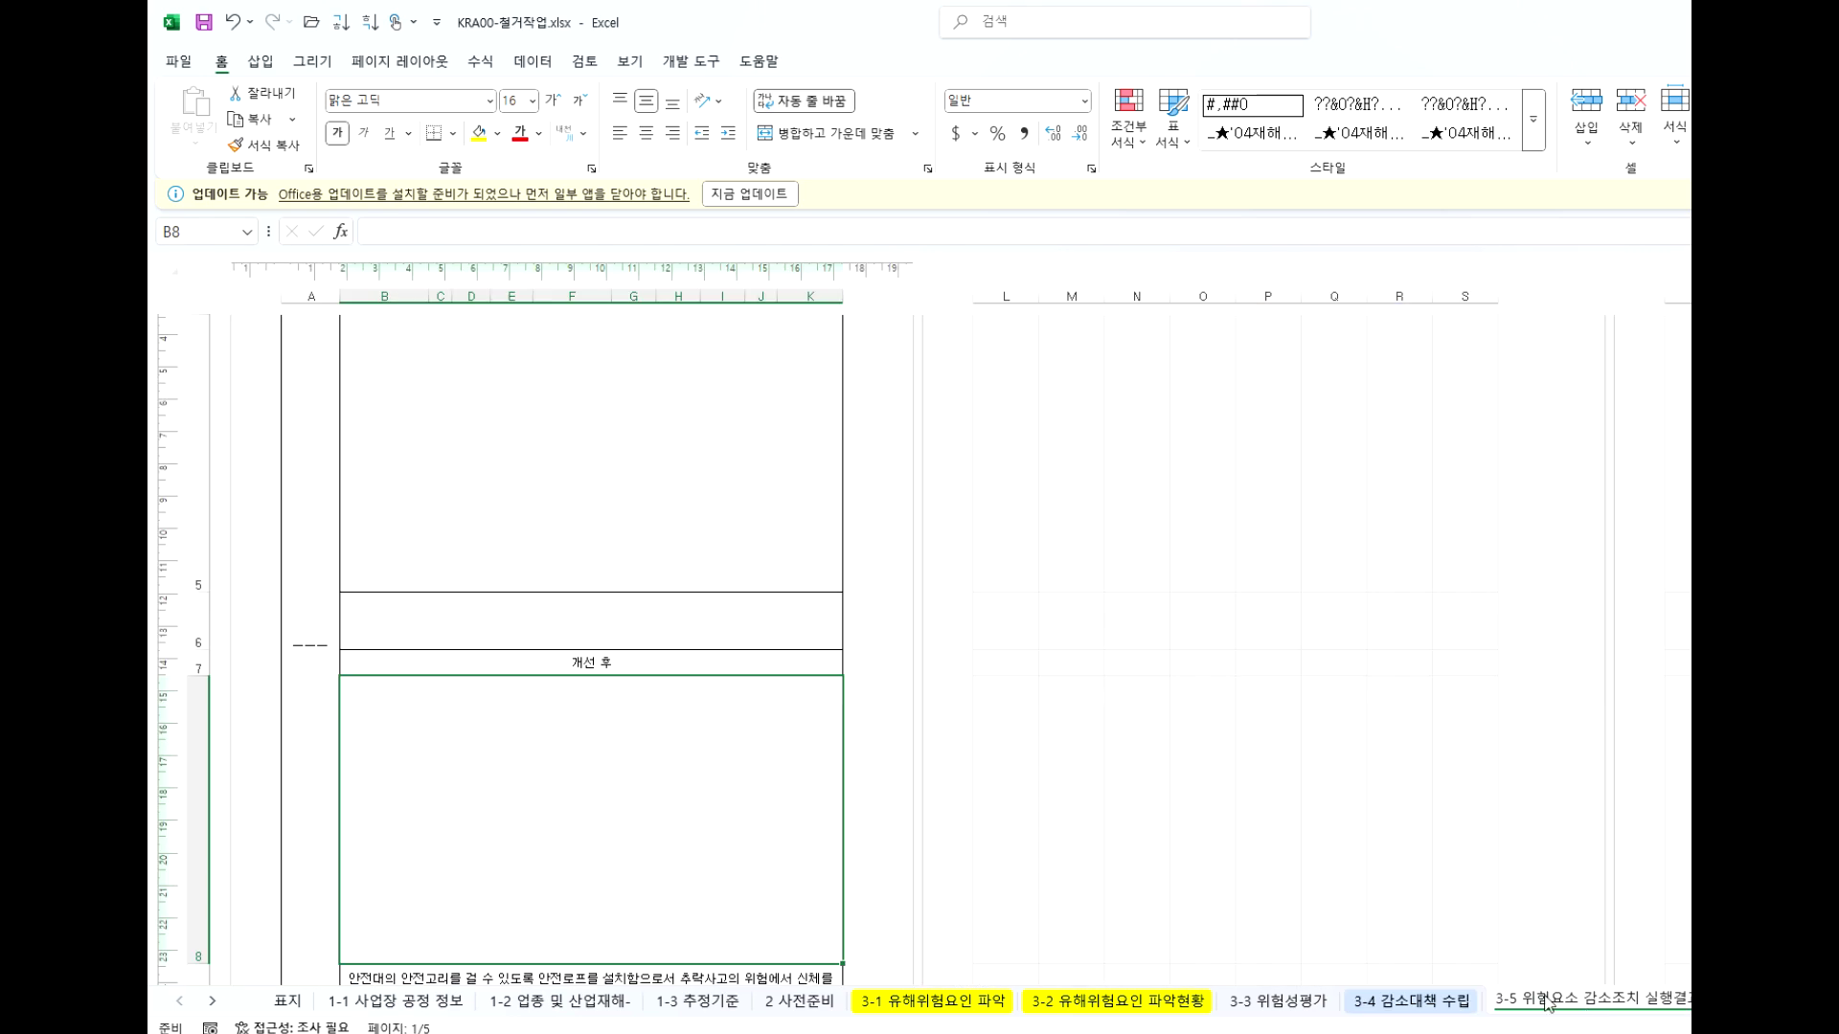
{"action": "left_click", "coordinate": [635, 773]}
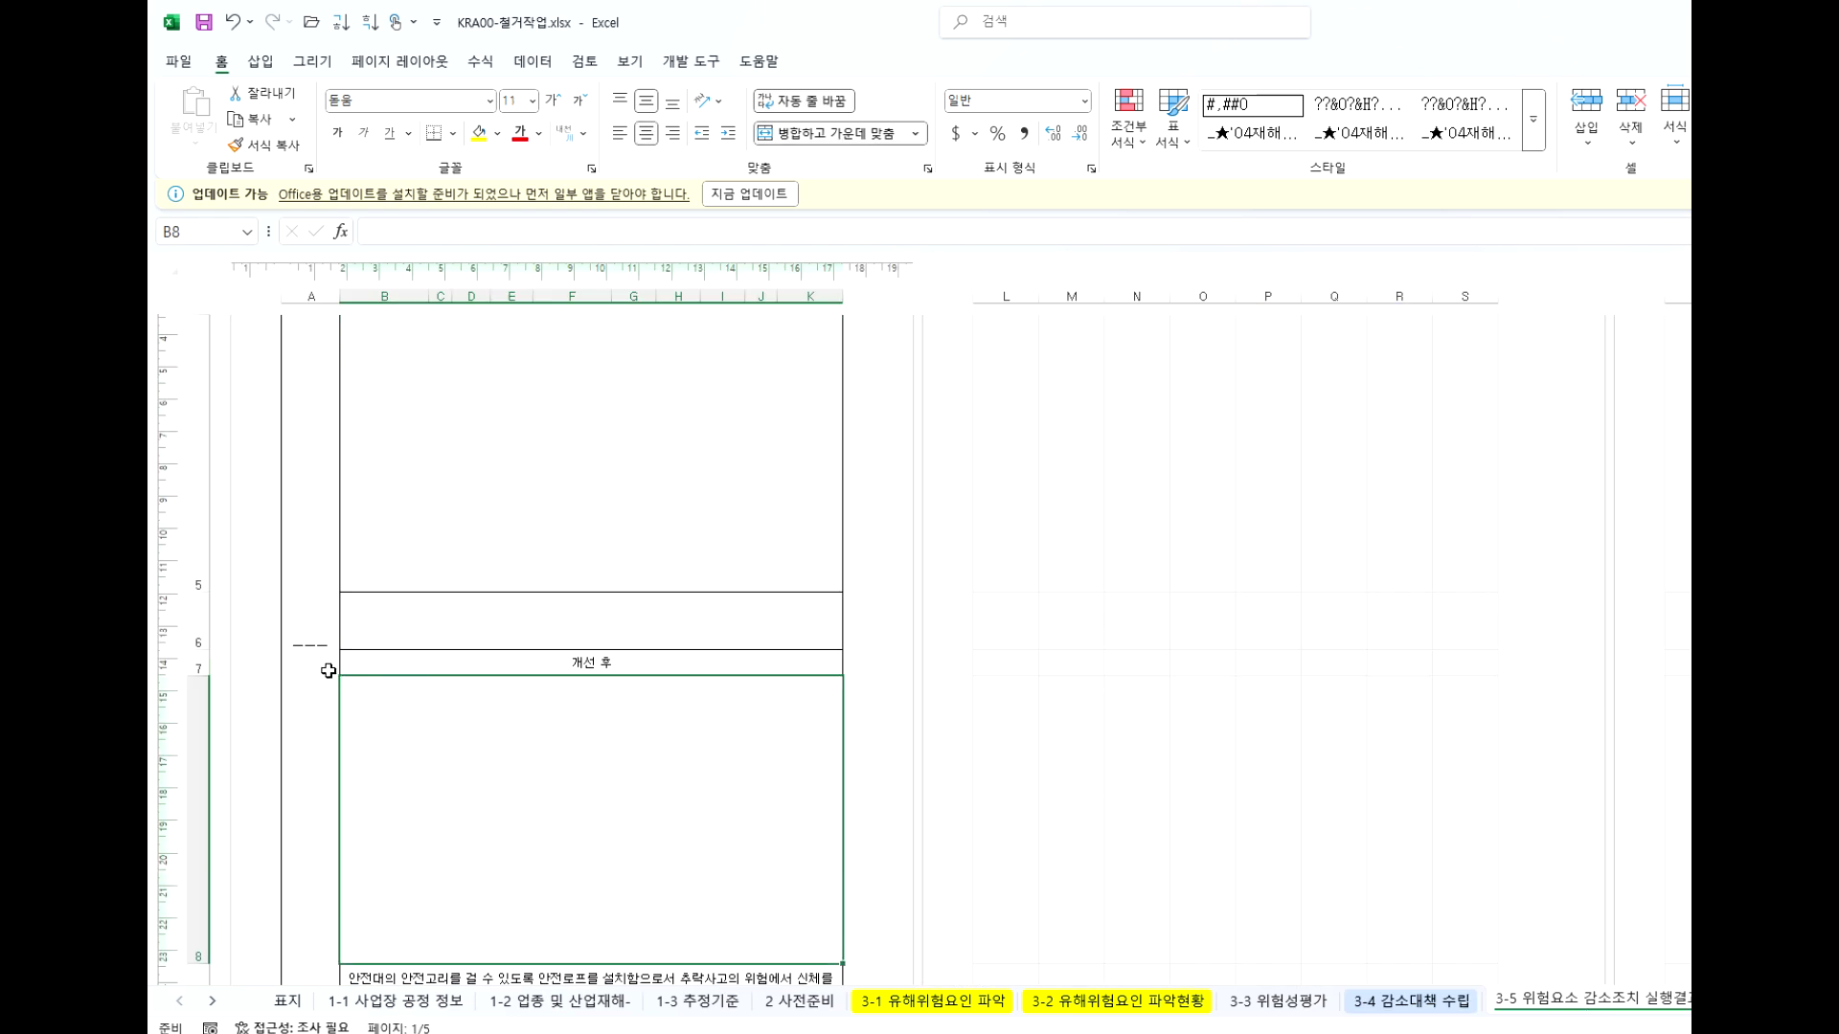
{"action": "left_click", "coordinate": [543, 502]}
{"action": "left_click", "coordinate": [613, 724]}
{"action": "scroll", "coordinate": [630, 685], "scroll_direction": "up", "scroll_amount": 3}
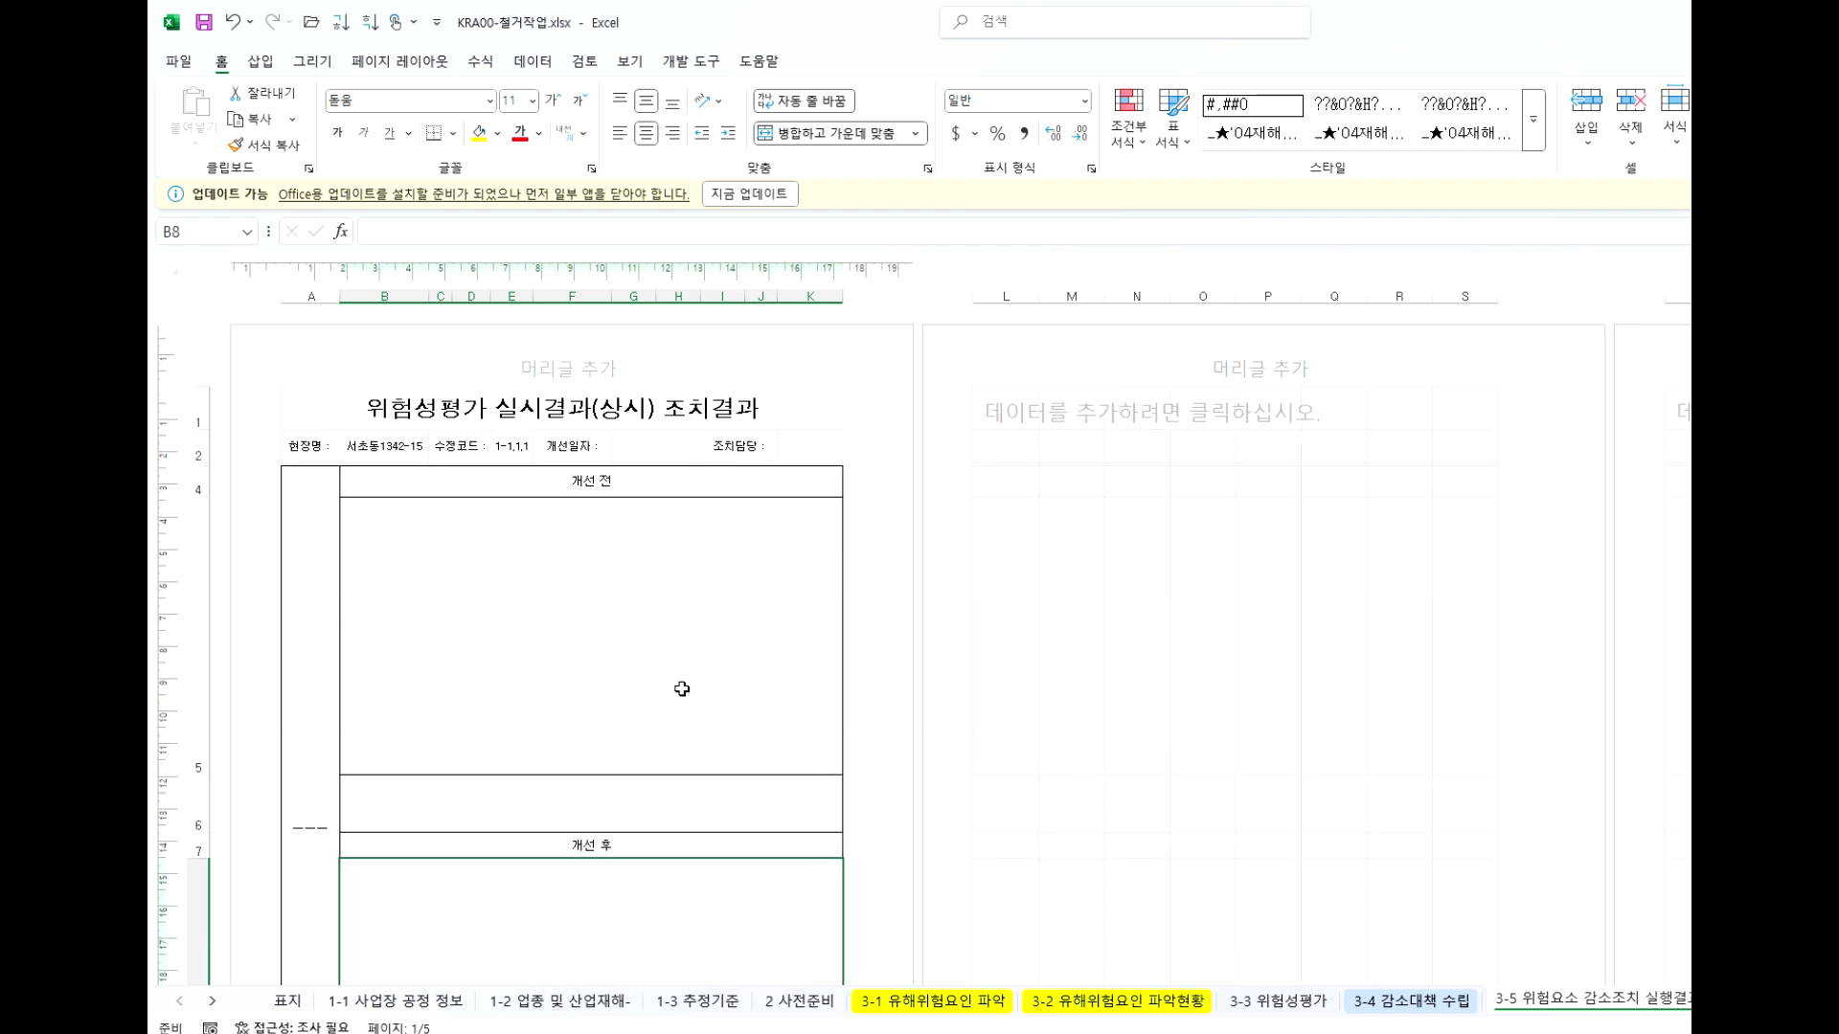
{"action": "scroll", "coordinate": [682, 689], "scroll_direction": "down", "scroll_amount": 10}
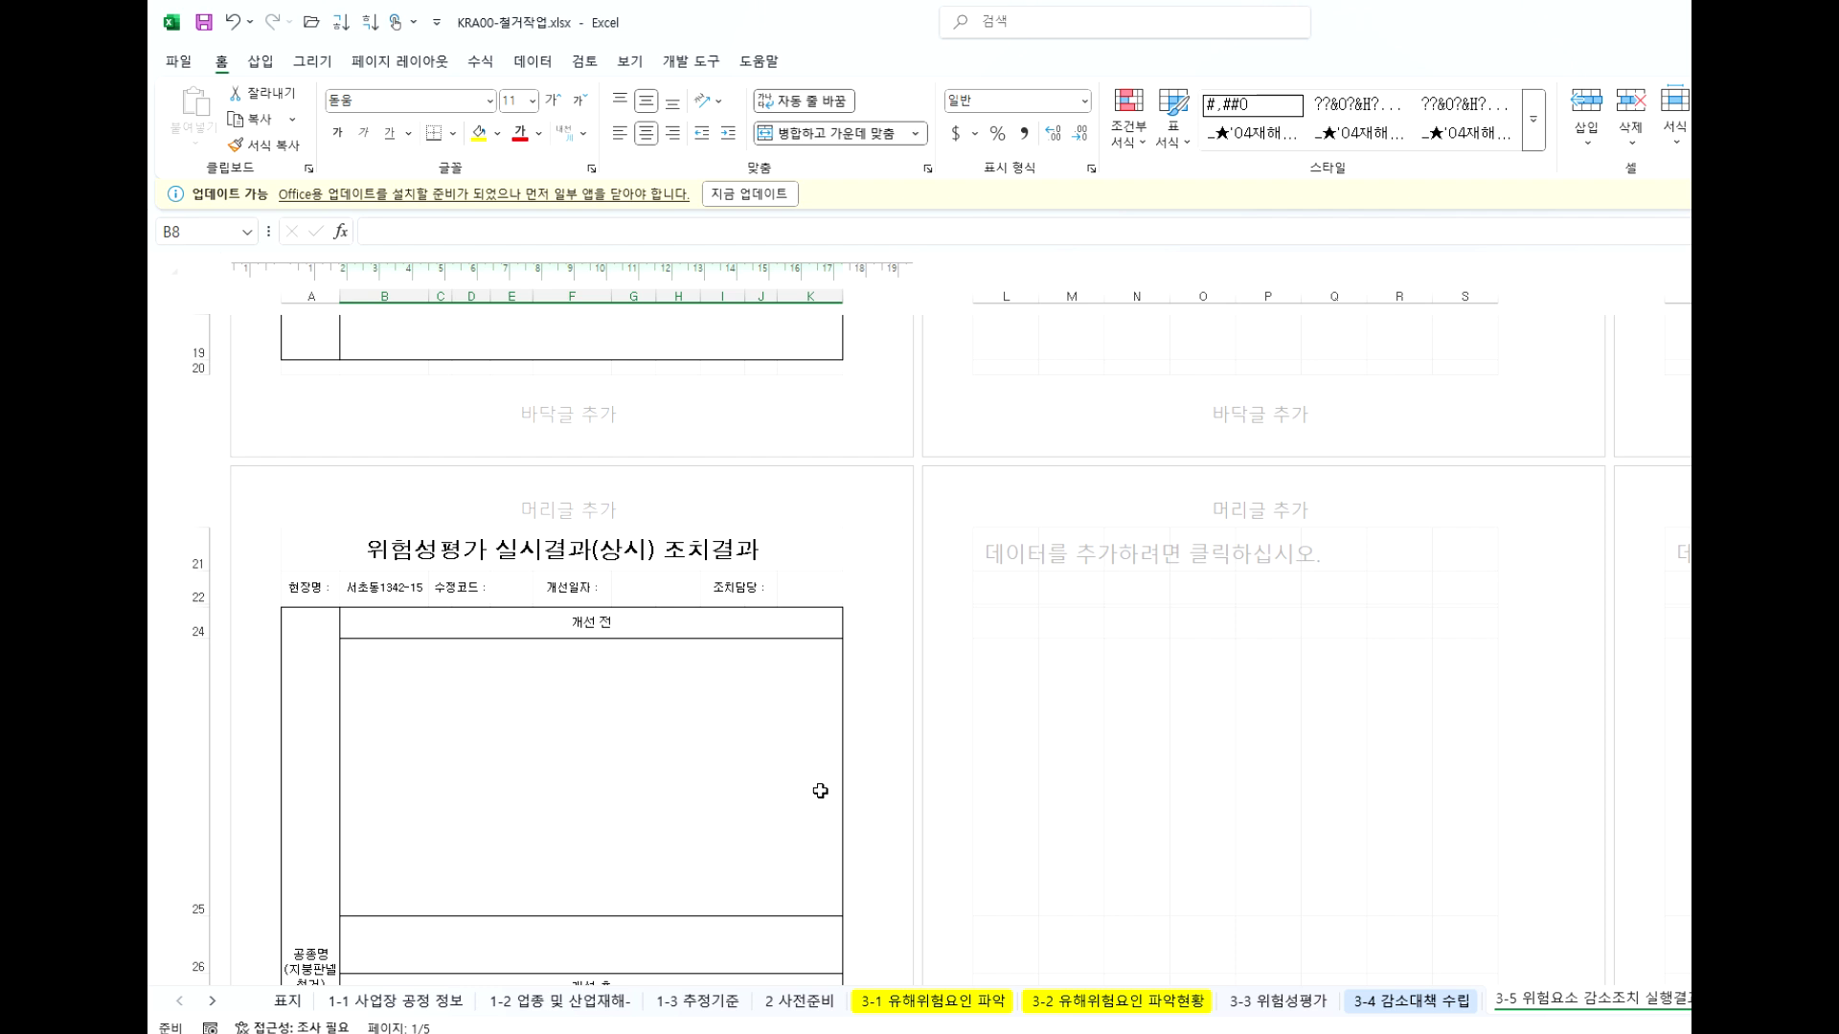
{"action": "left_click", "coordinate": [1180, 783]}
{"action": "key", "text": "Right"}
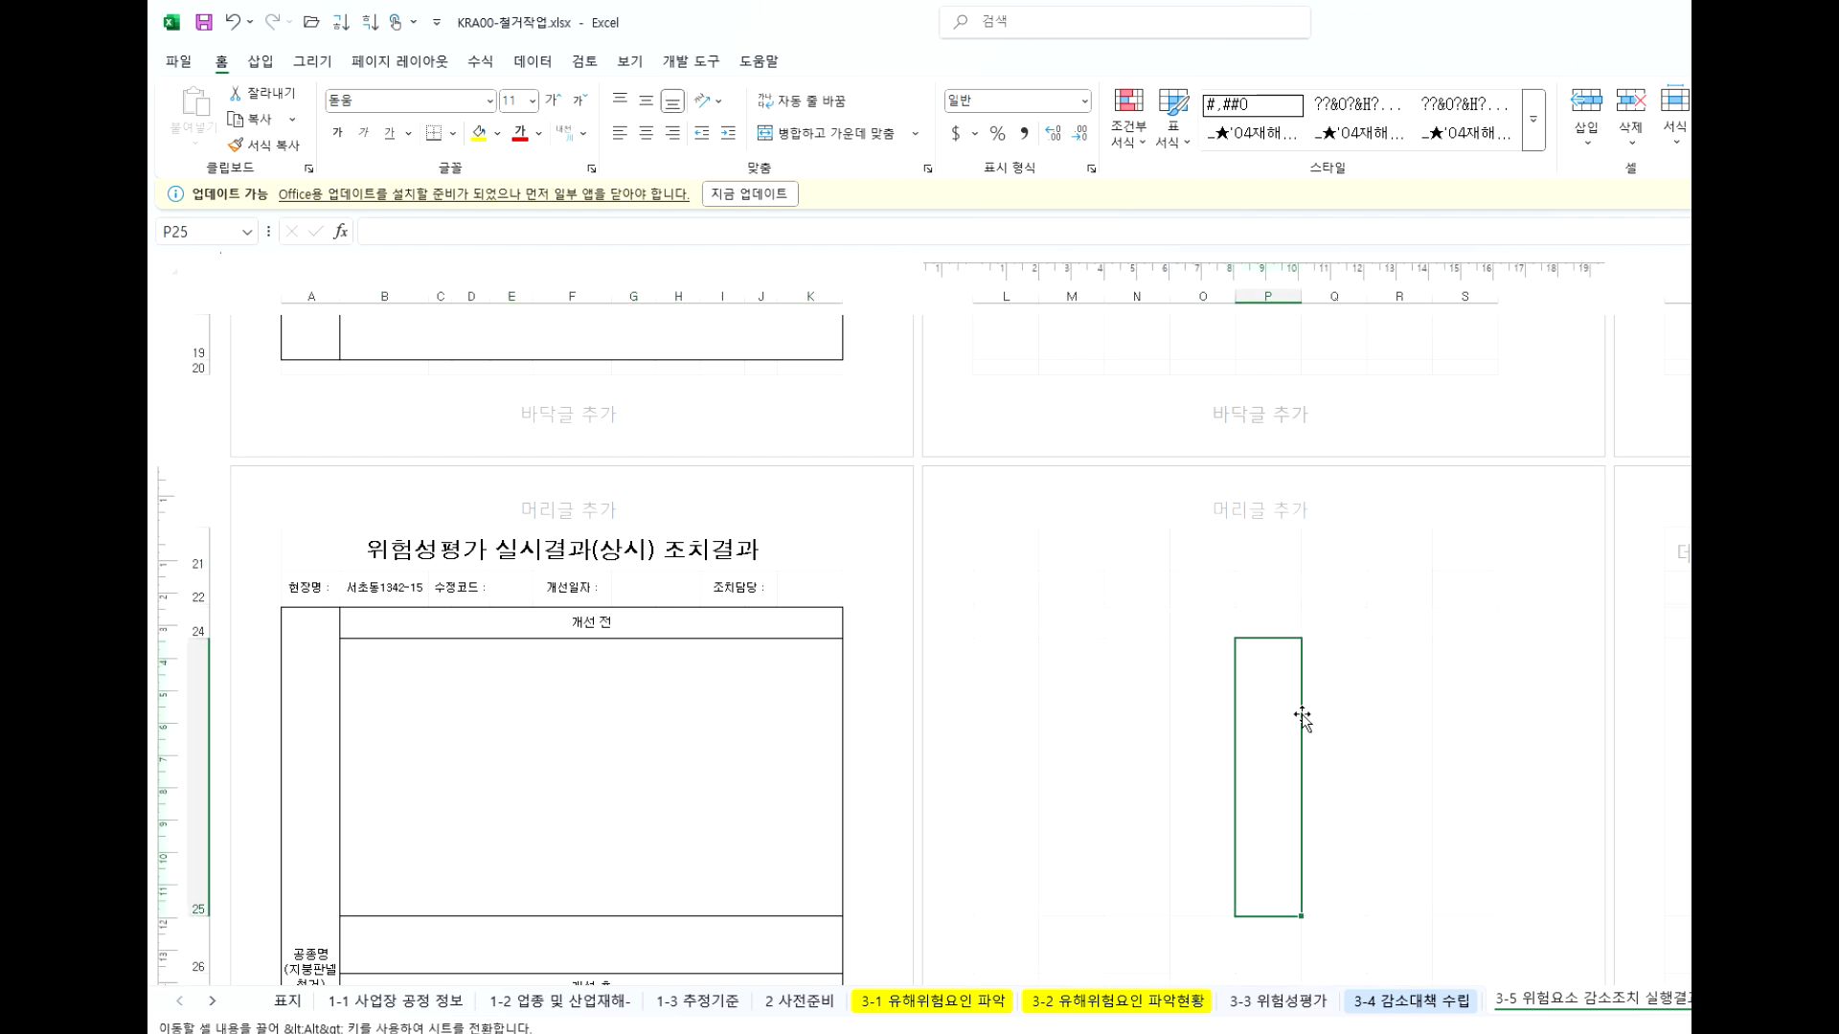
Return to the main page and reopen the KRA00-철거작업 workbook from its work-type list.
{"action": "left_click", "coordinate": [1278, 624]}
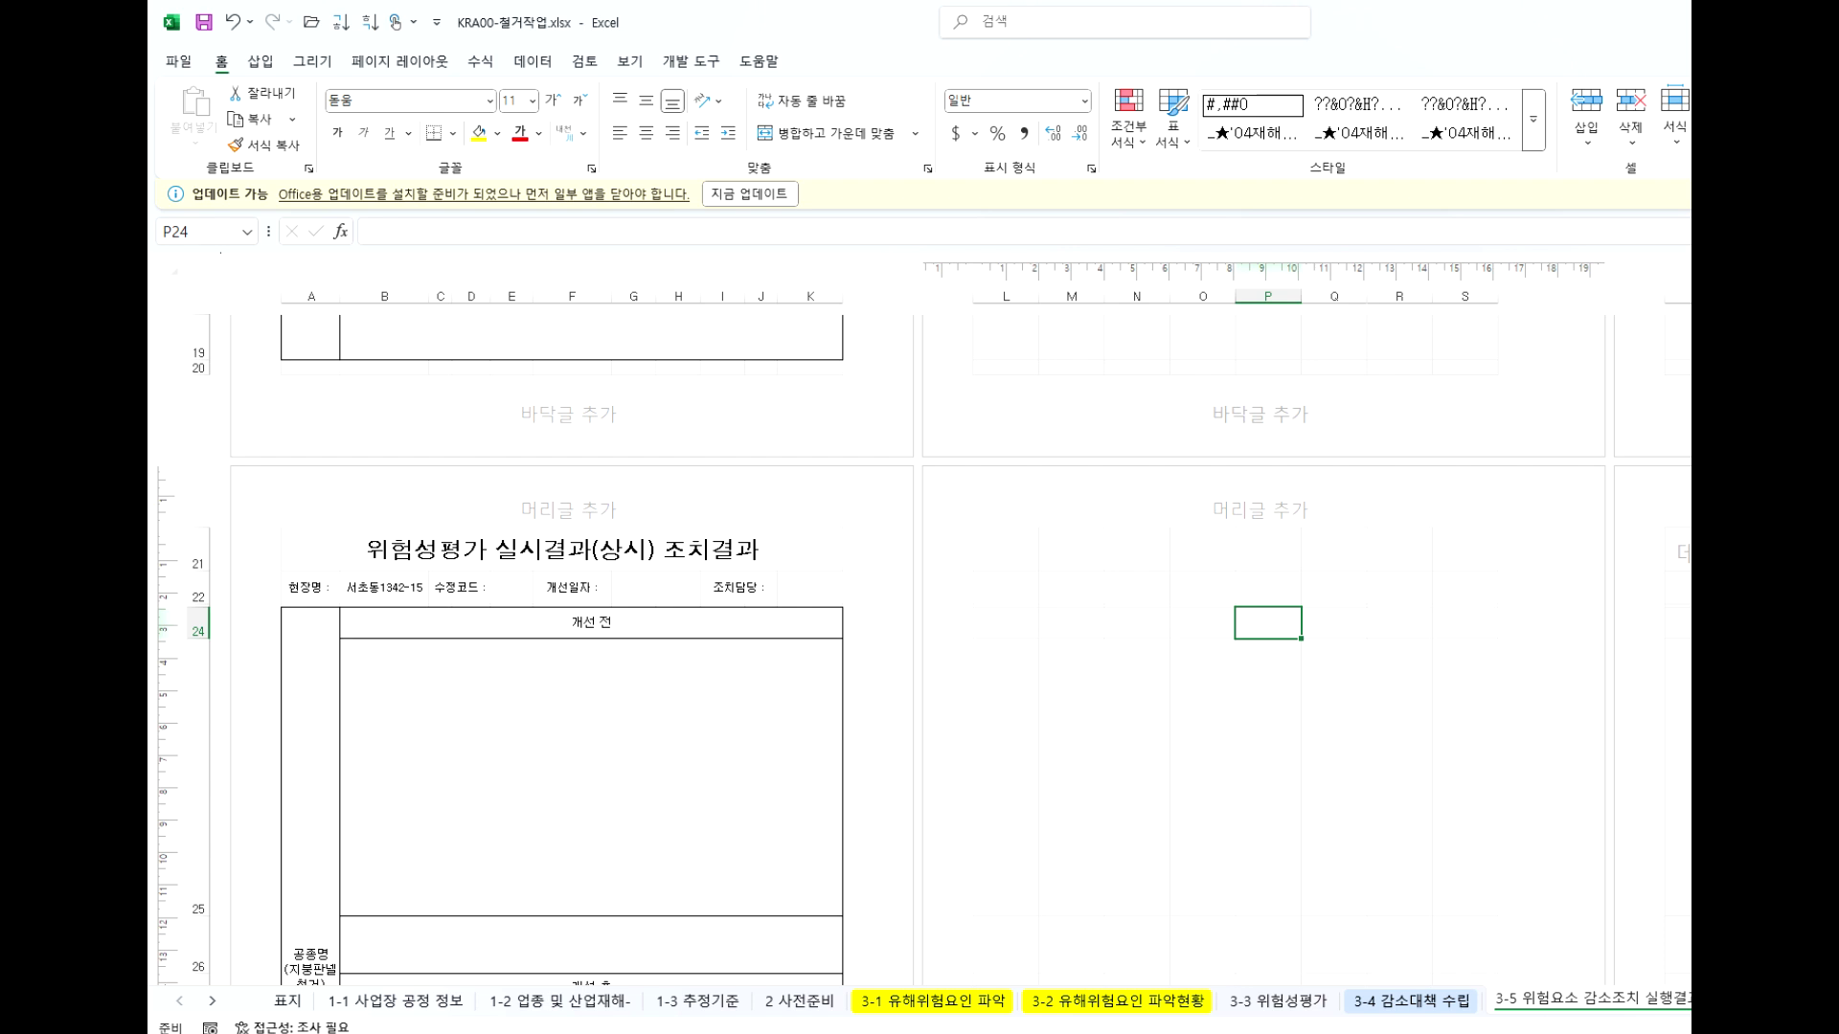
{"action": "key", "text": "ctrl+w"}
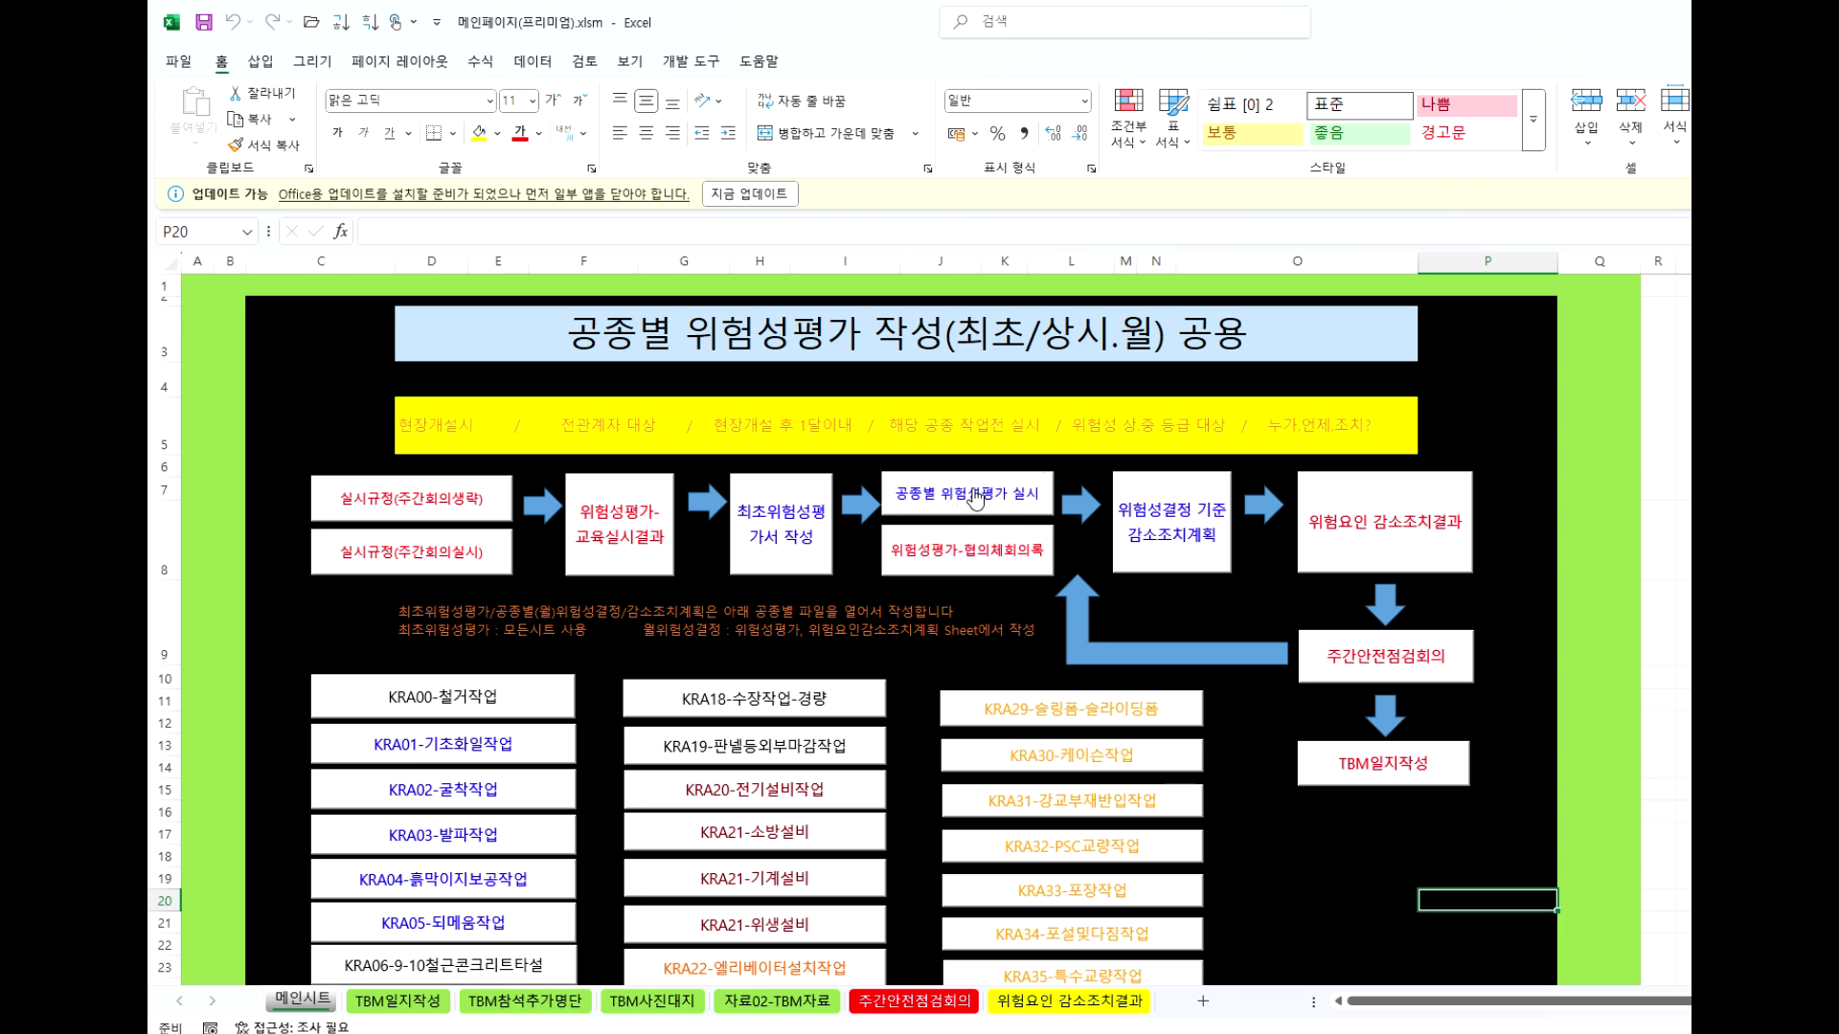
{"action": "left_click", "coordinate": [480, 707]}
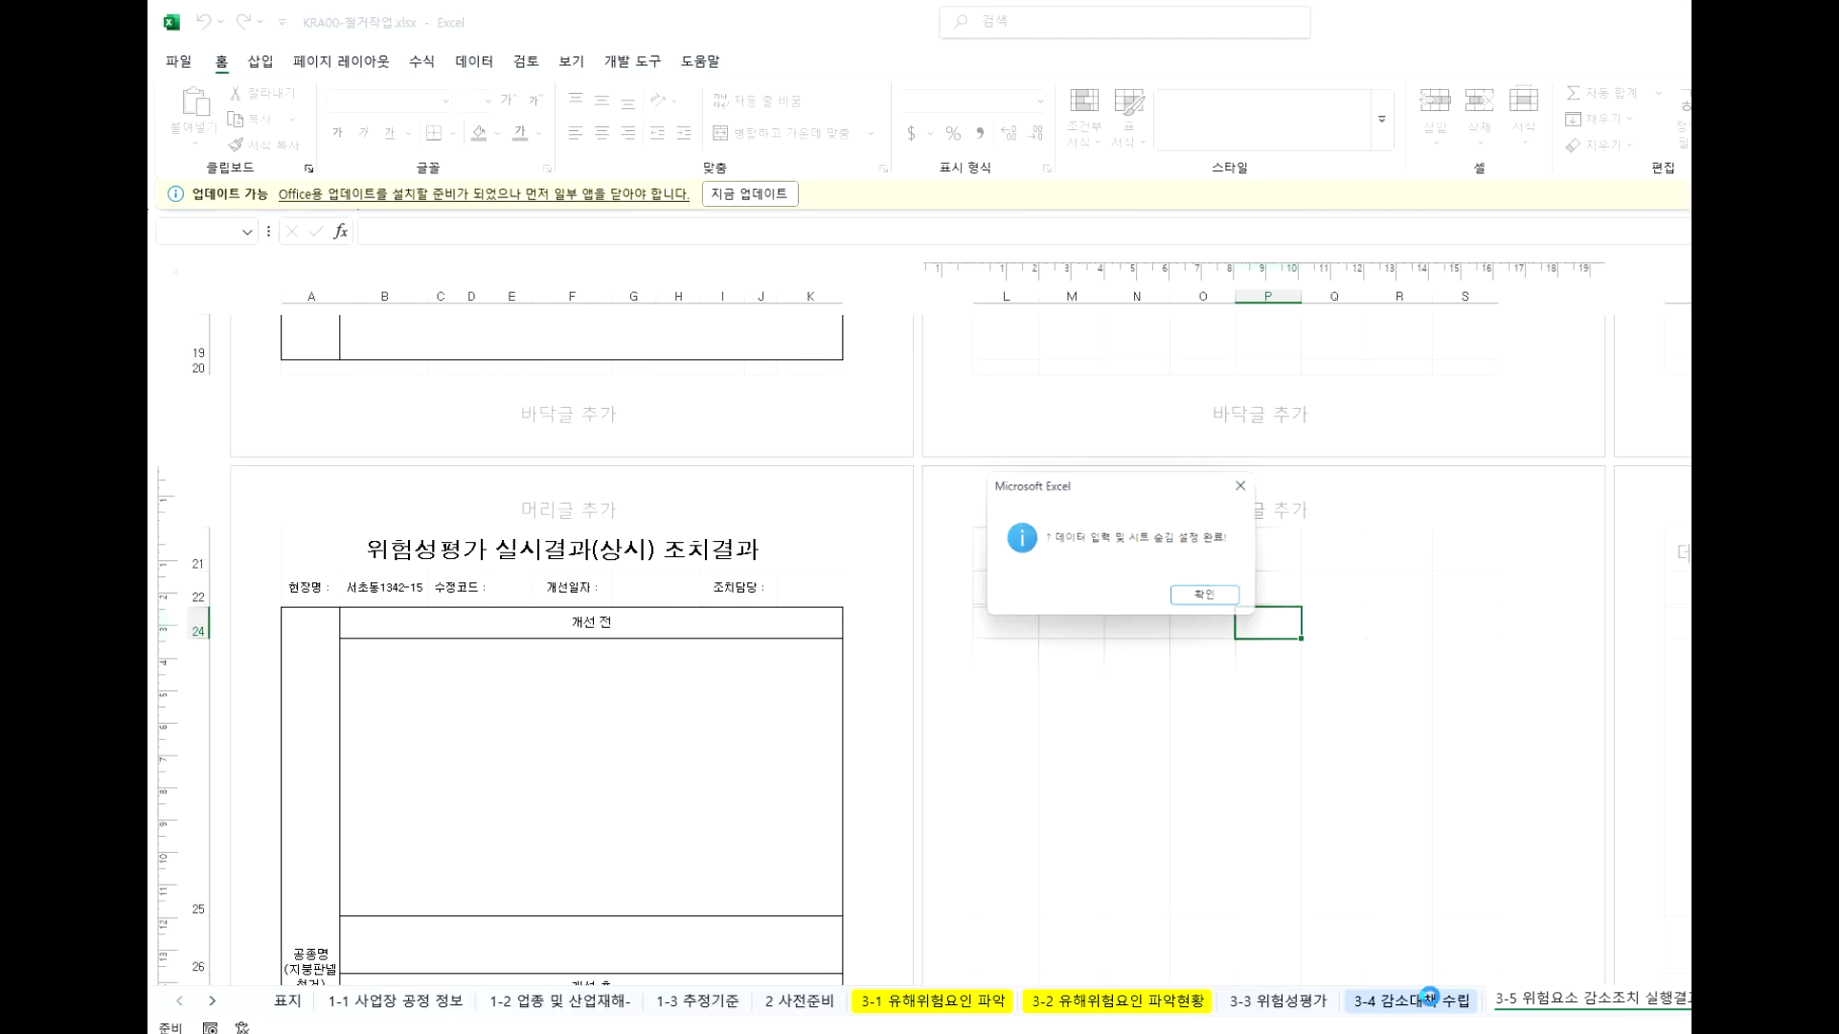
{"action": "key", "text": "Return"}
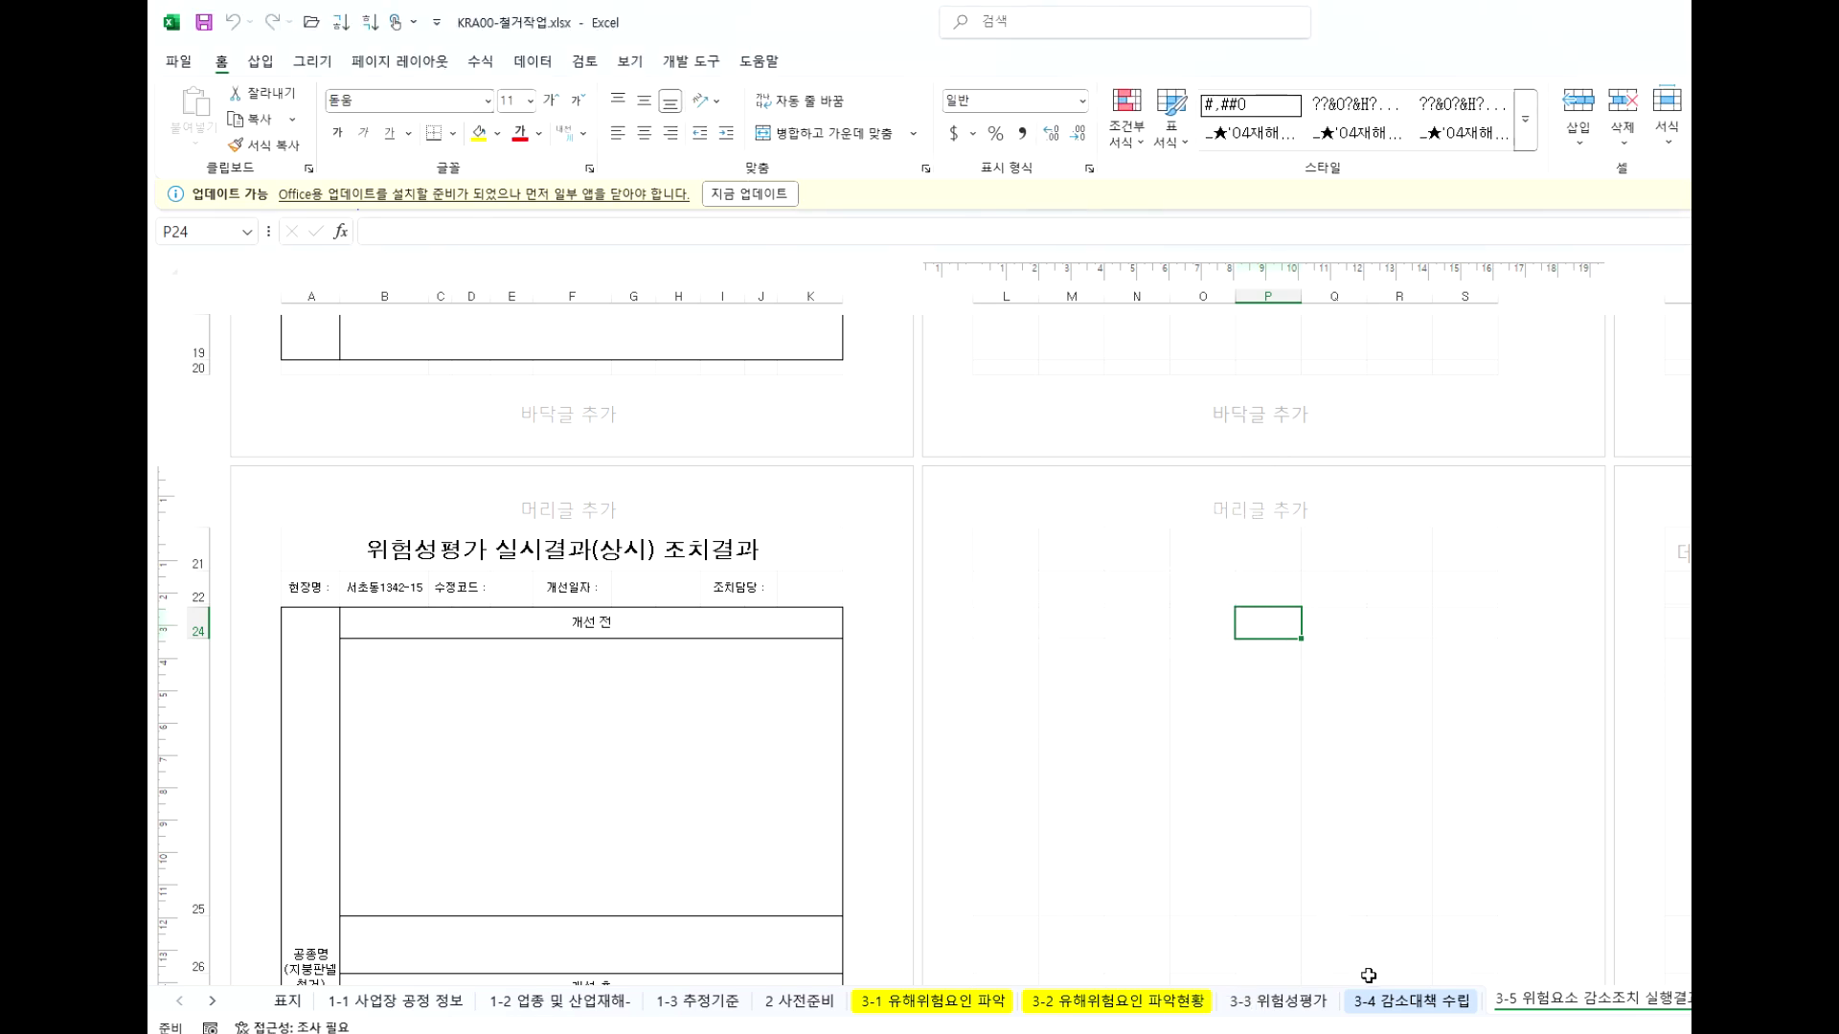
Compare the 3-3 위험성평가 sheet with the 3-4 감소대책 수립 sheet, including the 철거 현장 준비 hazards.
{"action": "left_click", "coordinate": [1295, 1005]}
{"action": "left_click", "coordinate": [1391, 1014]}
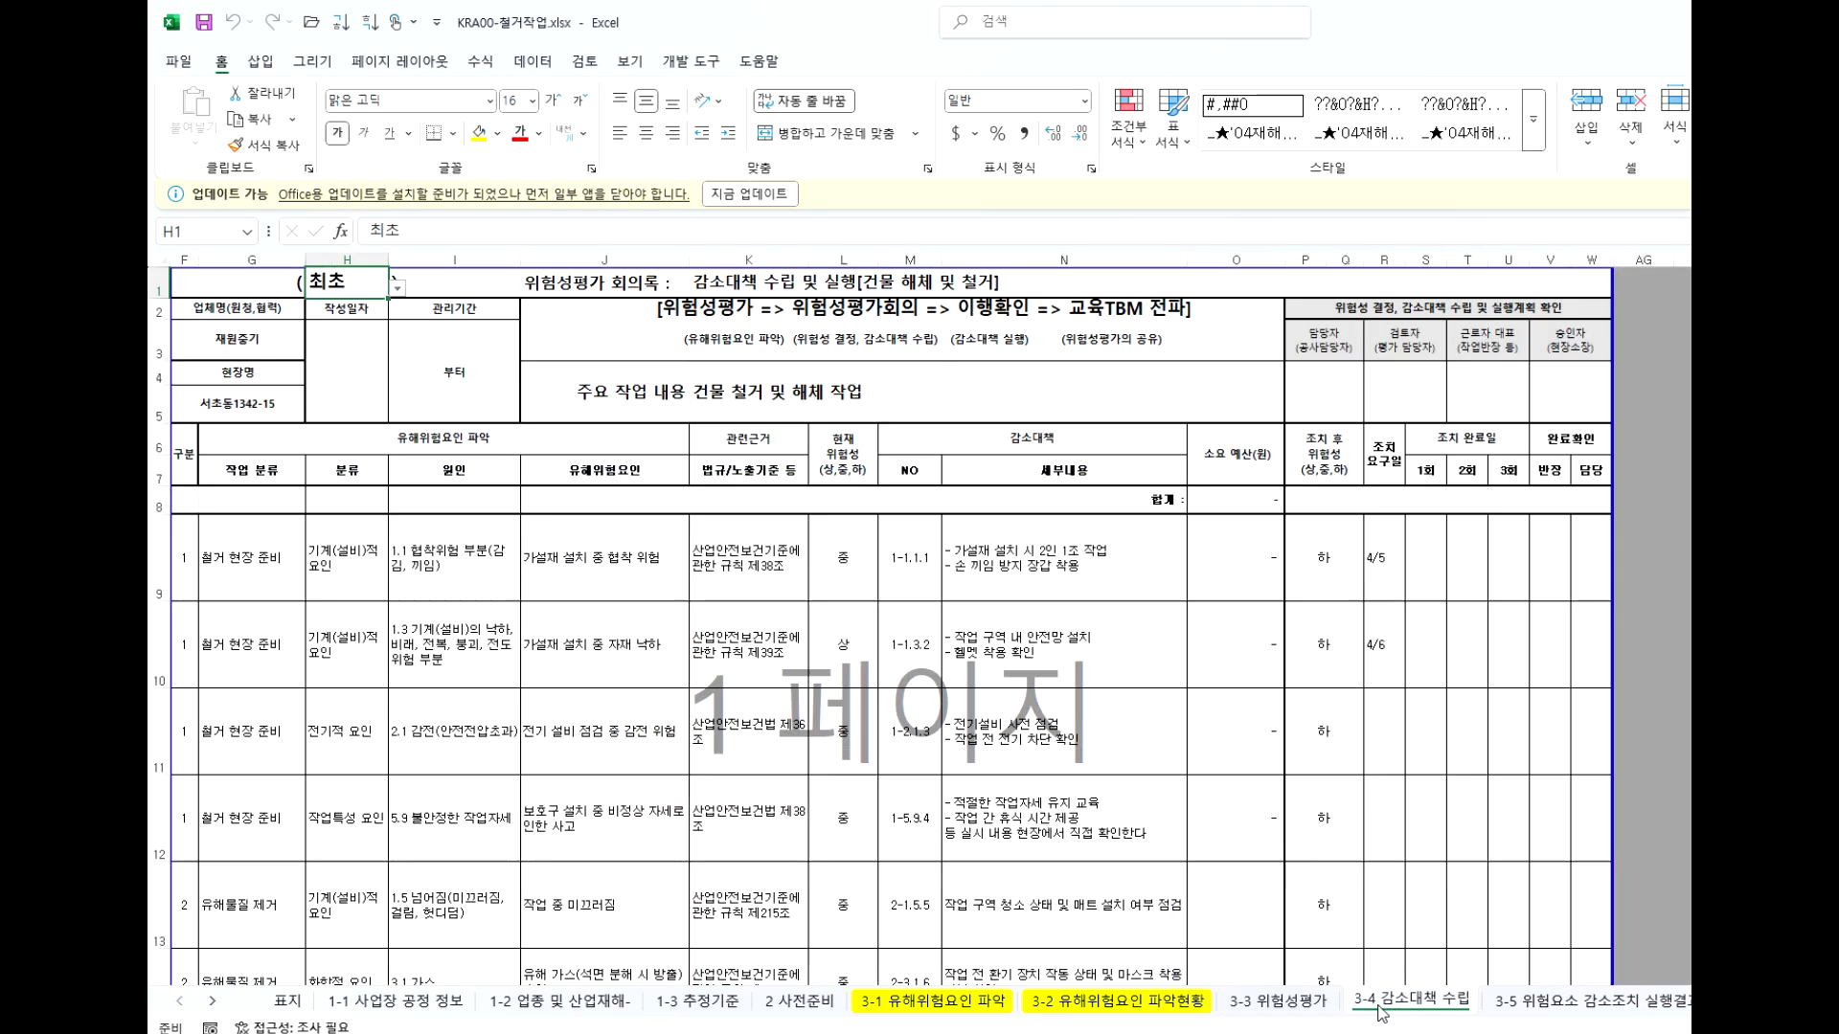
{"action": "left_click", "coordinate": [1293, 1005]}
{"action": "left_click", "coordinate": [1432, 1012]}
{"action": "left_click", "coordinate": [1290, 1002]}
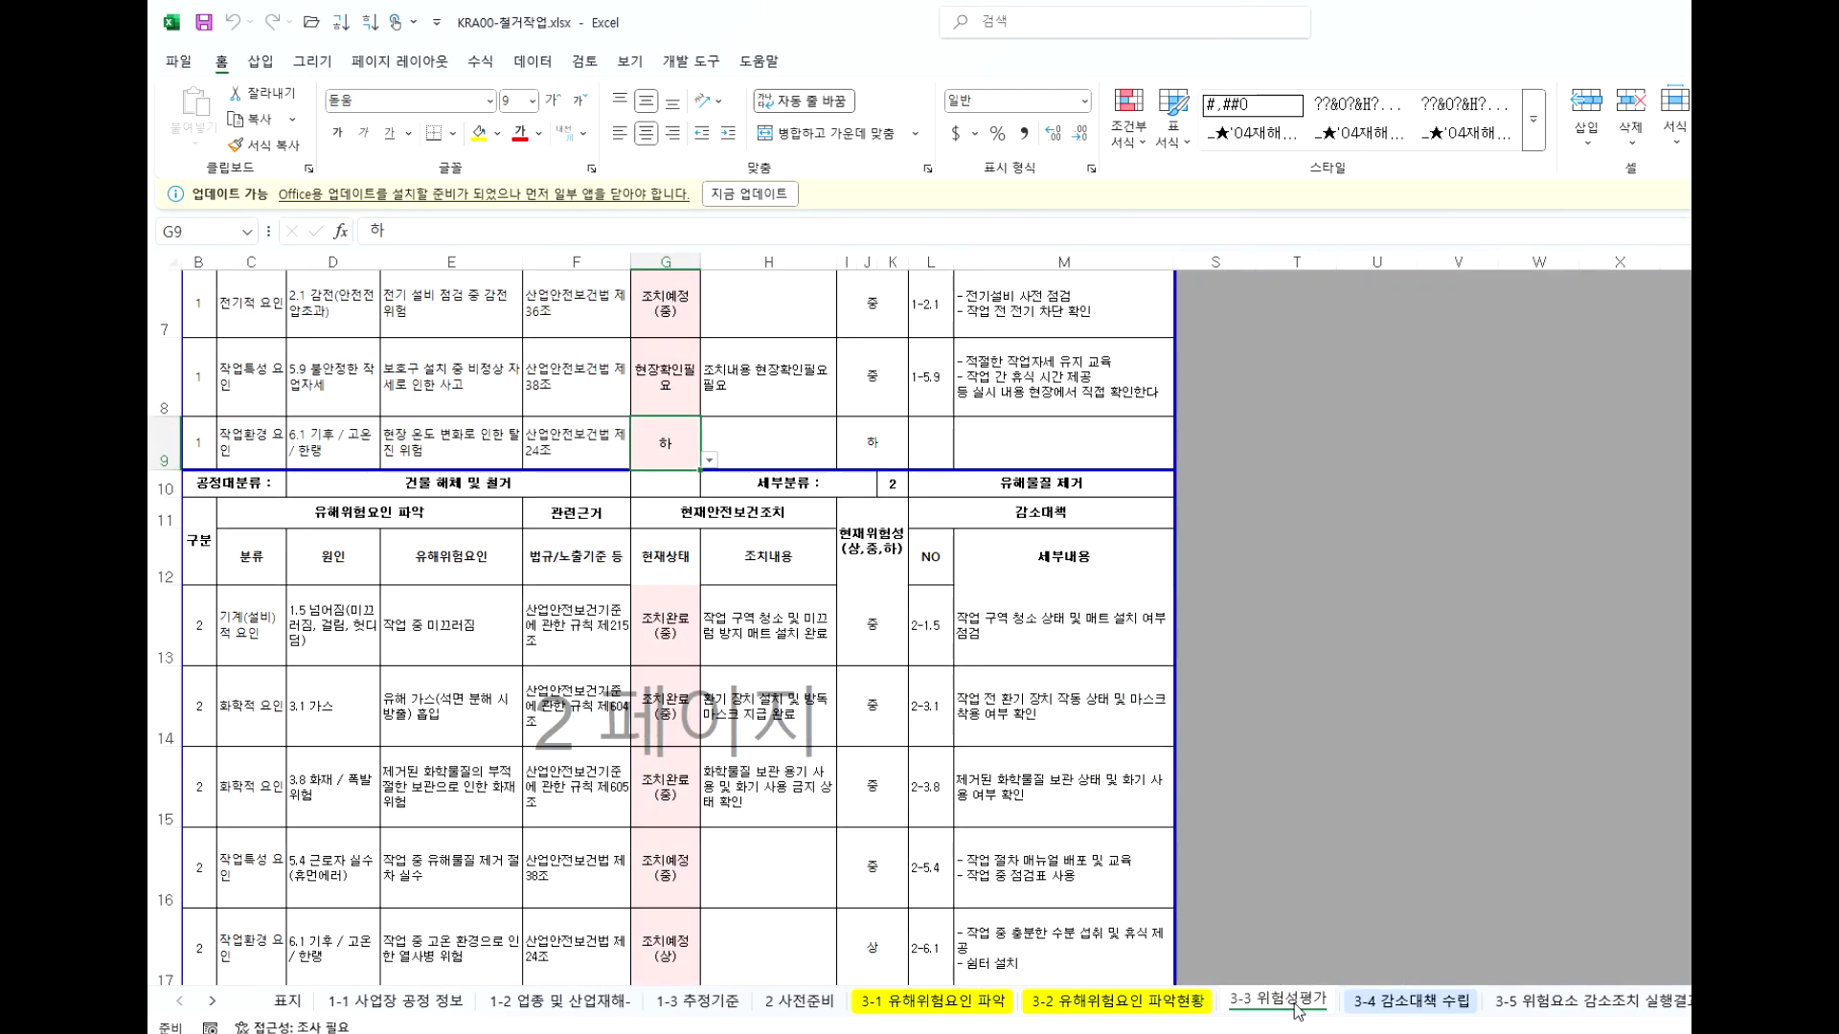
{"action": "left_click", "coordinate": [1389, 1004]}
{"action": "left_click", "coordinate": [1288, 1005]}
{"action": "scroll", "coordinate": [638, 563], "scroll_direction": "up", "scroll_amount": 2}
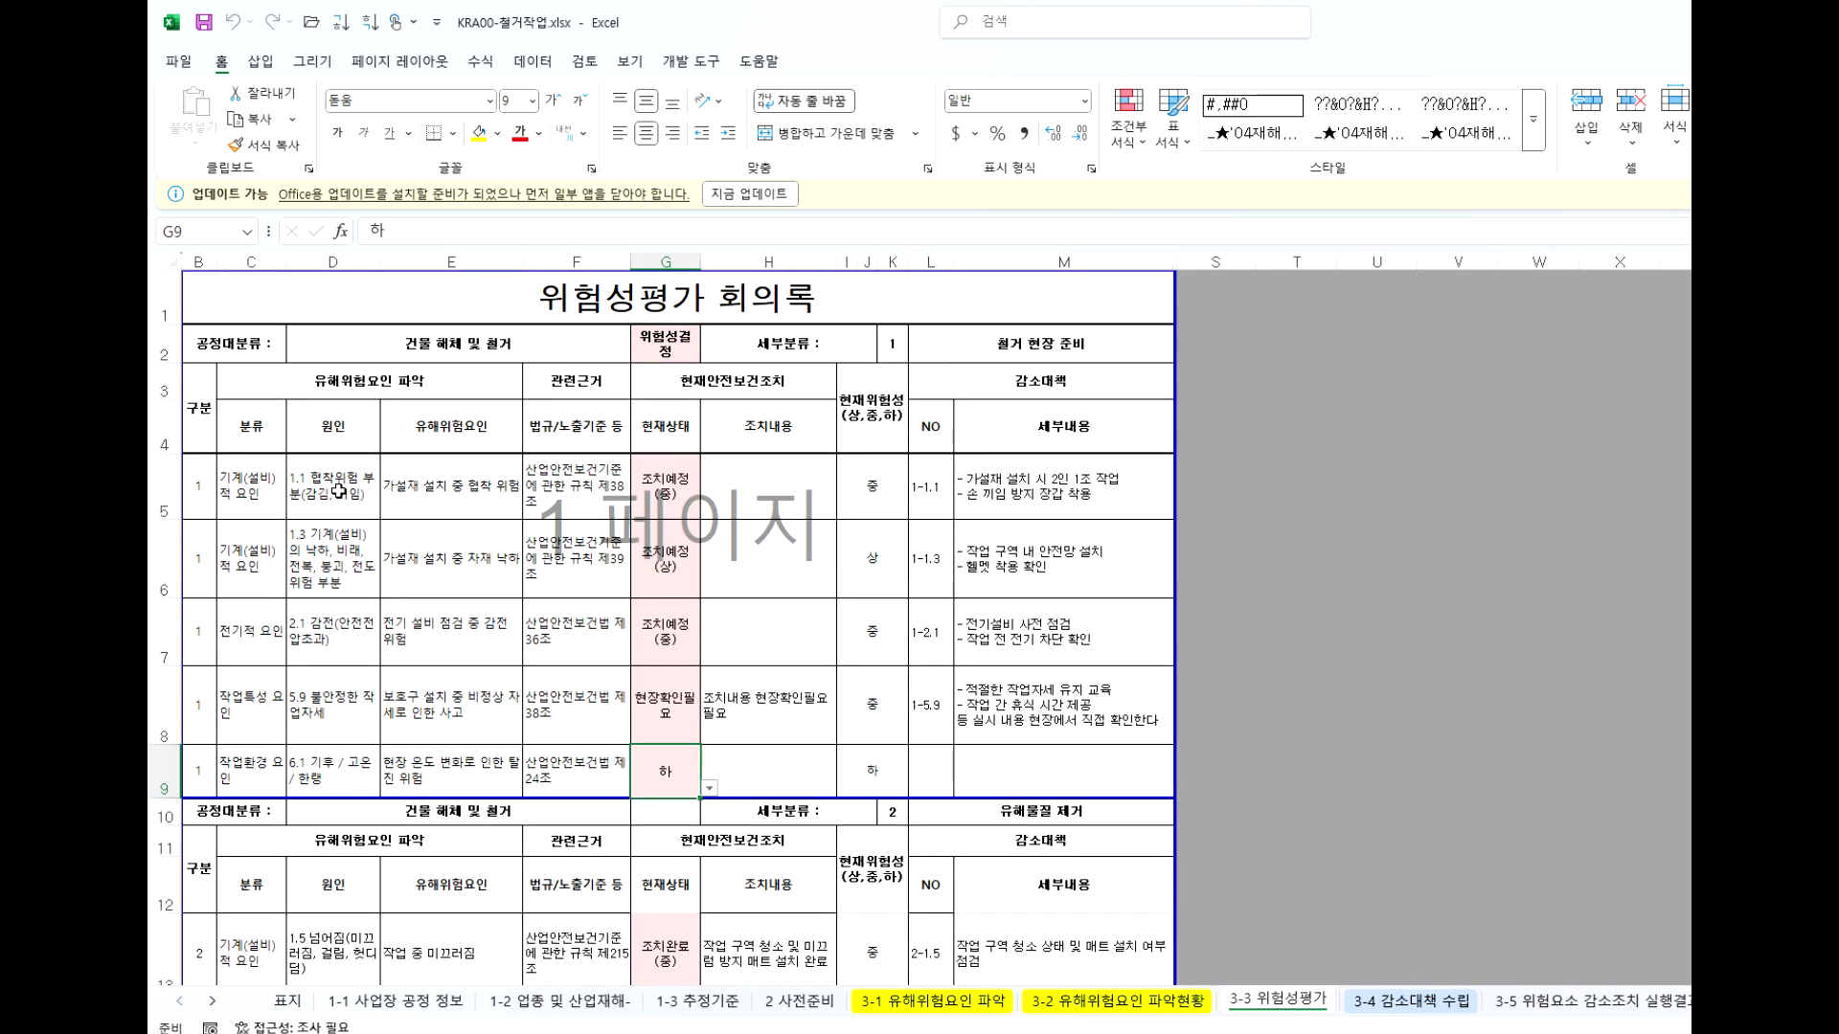
On the 3-4 감소대책 수립 sheet, set the 위험성평가 회의록 month in H1 to 4.
{"action": "left_click", "coordinate": [1417, 1002]}
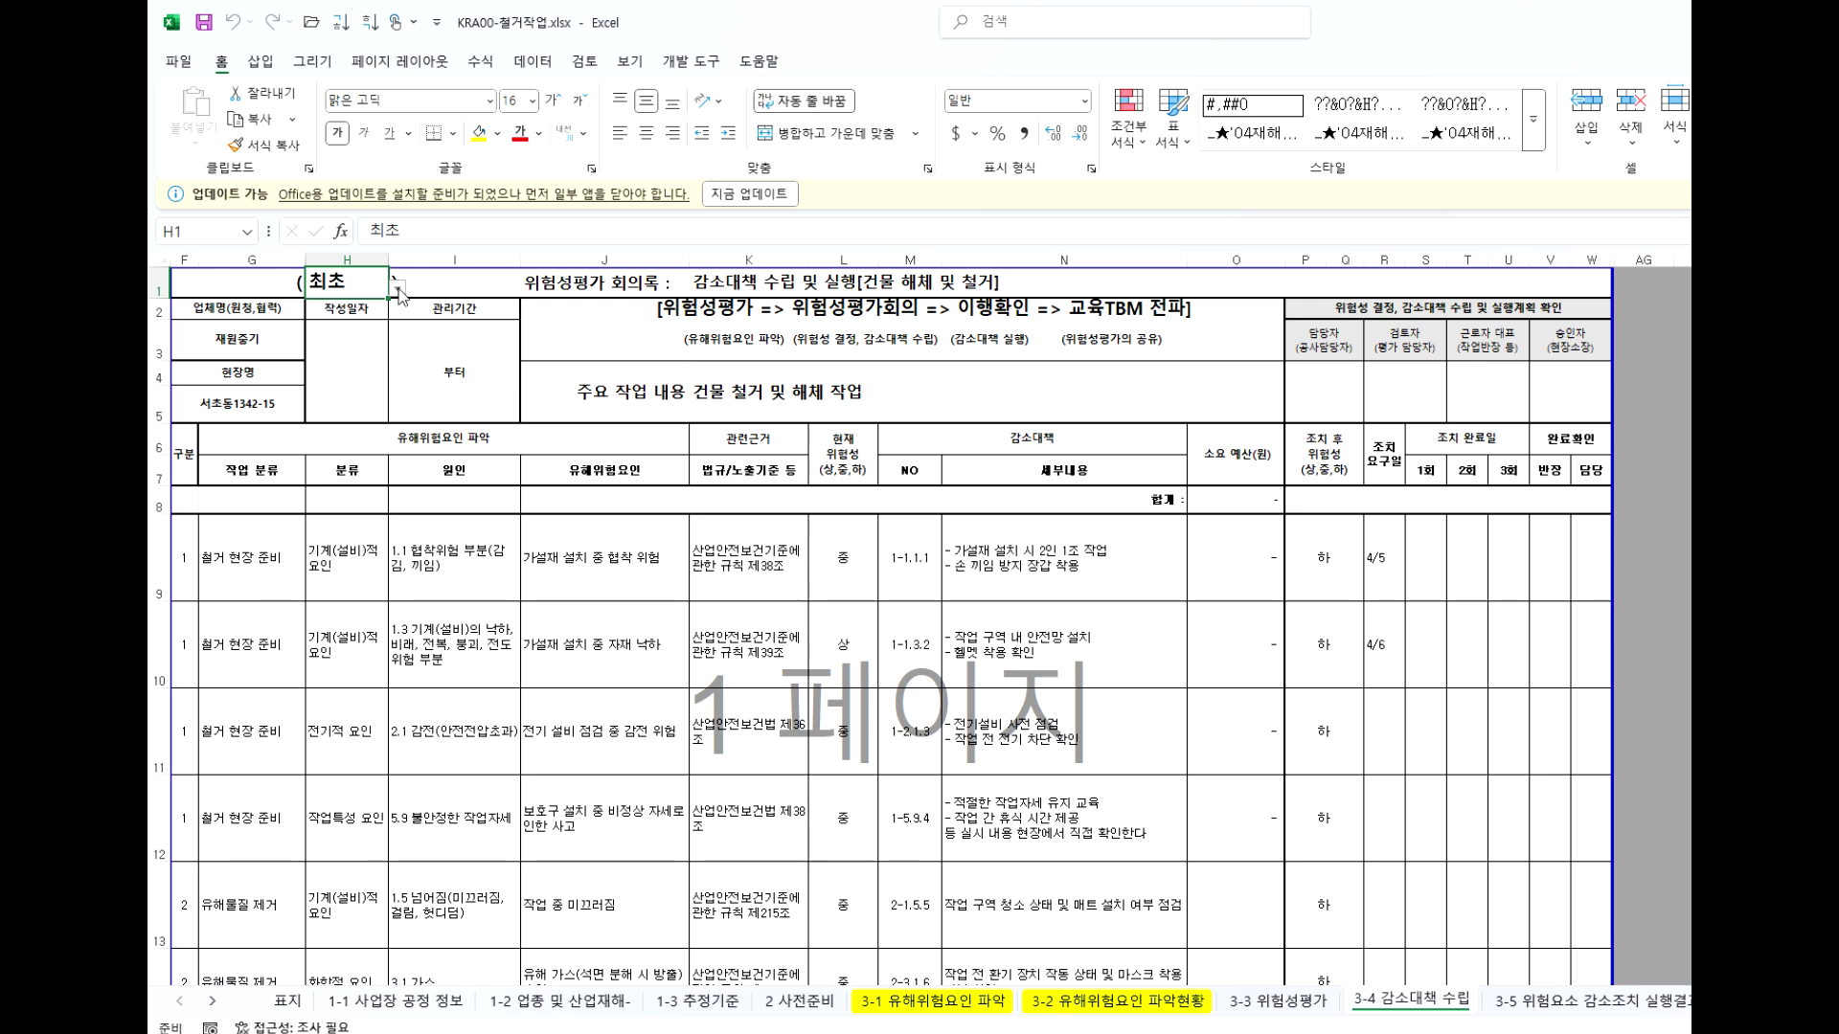
{"action": "left_click", "coordinate": [396, 287]}
{"action": "left_click", "coordinate": [380, 336]}
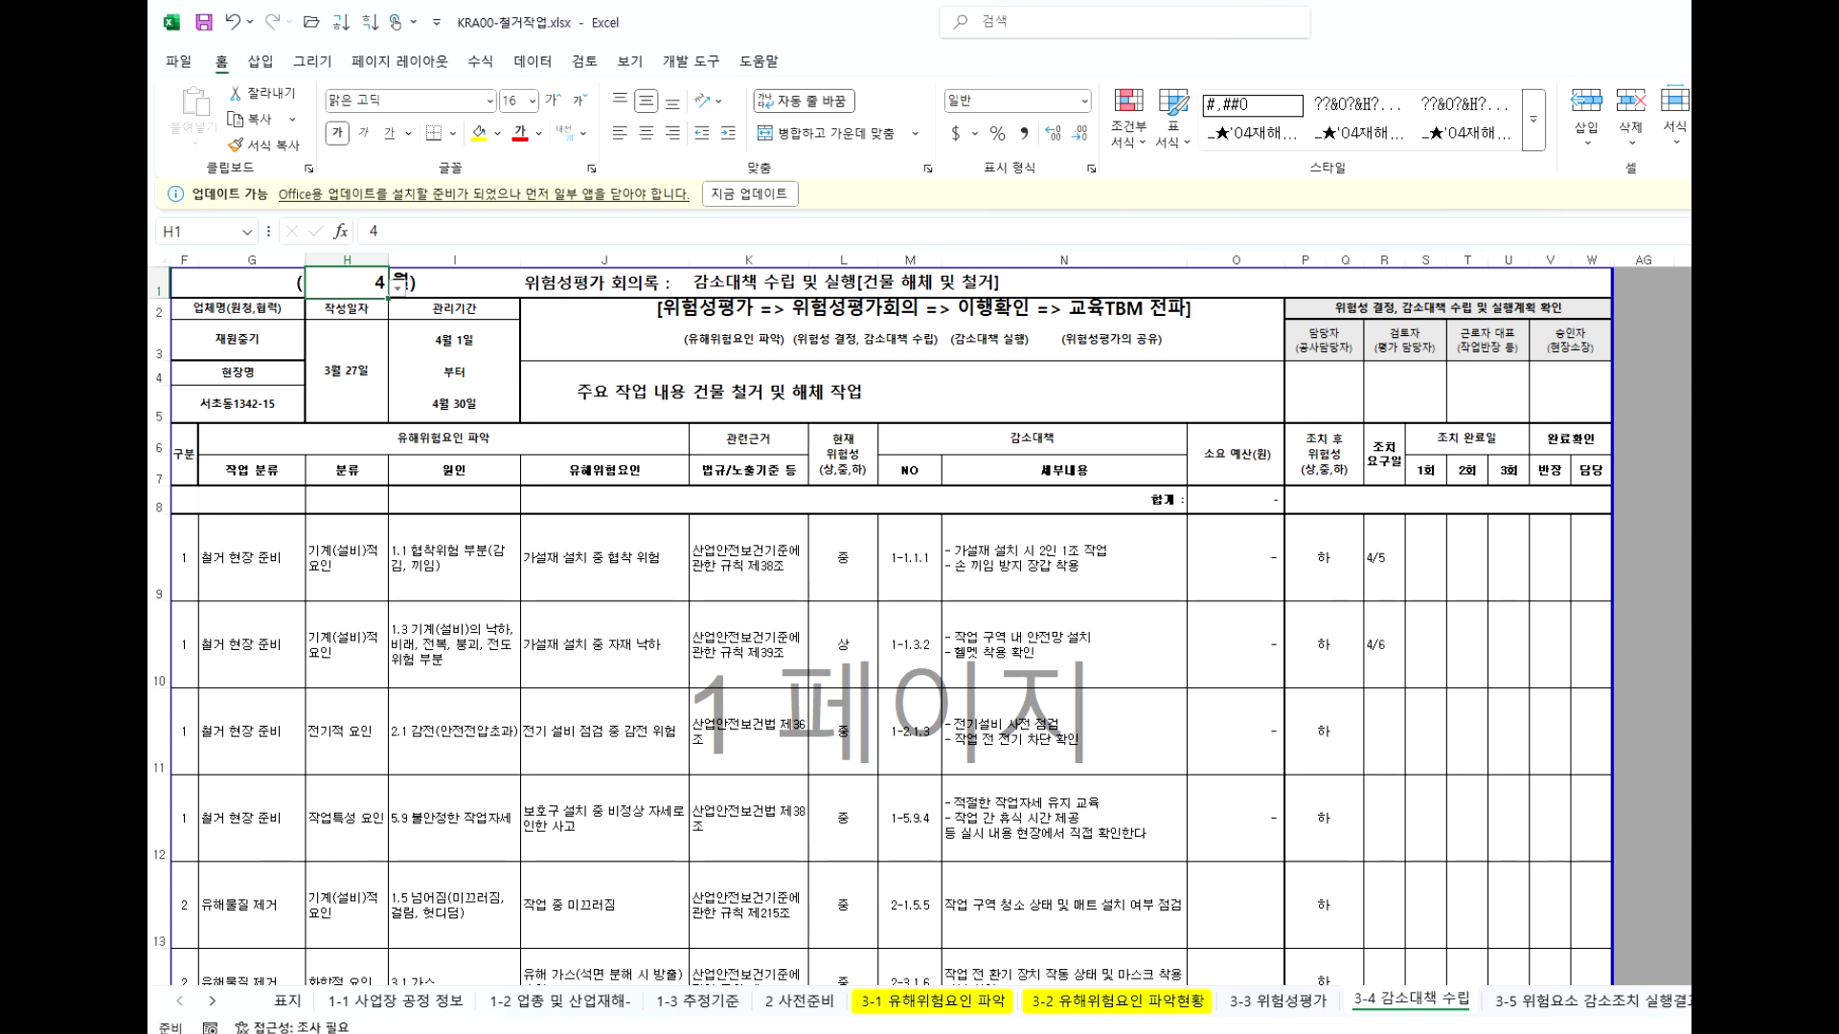
Return to the 메인페이지(프리미엄).xlsm workbook and go to the 기본정보입력란 section of its 메인시트.
{"action": "key", "text": "ctrl+w"}
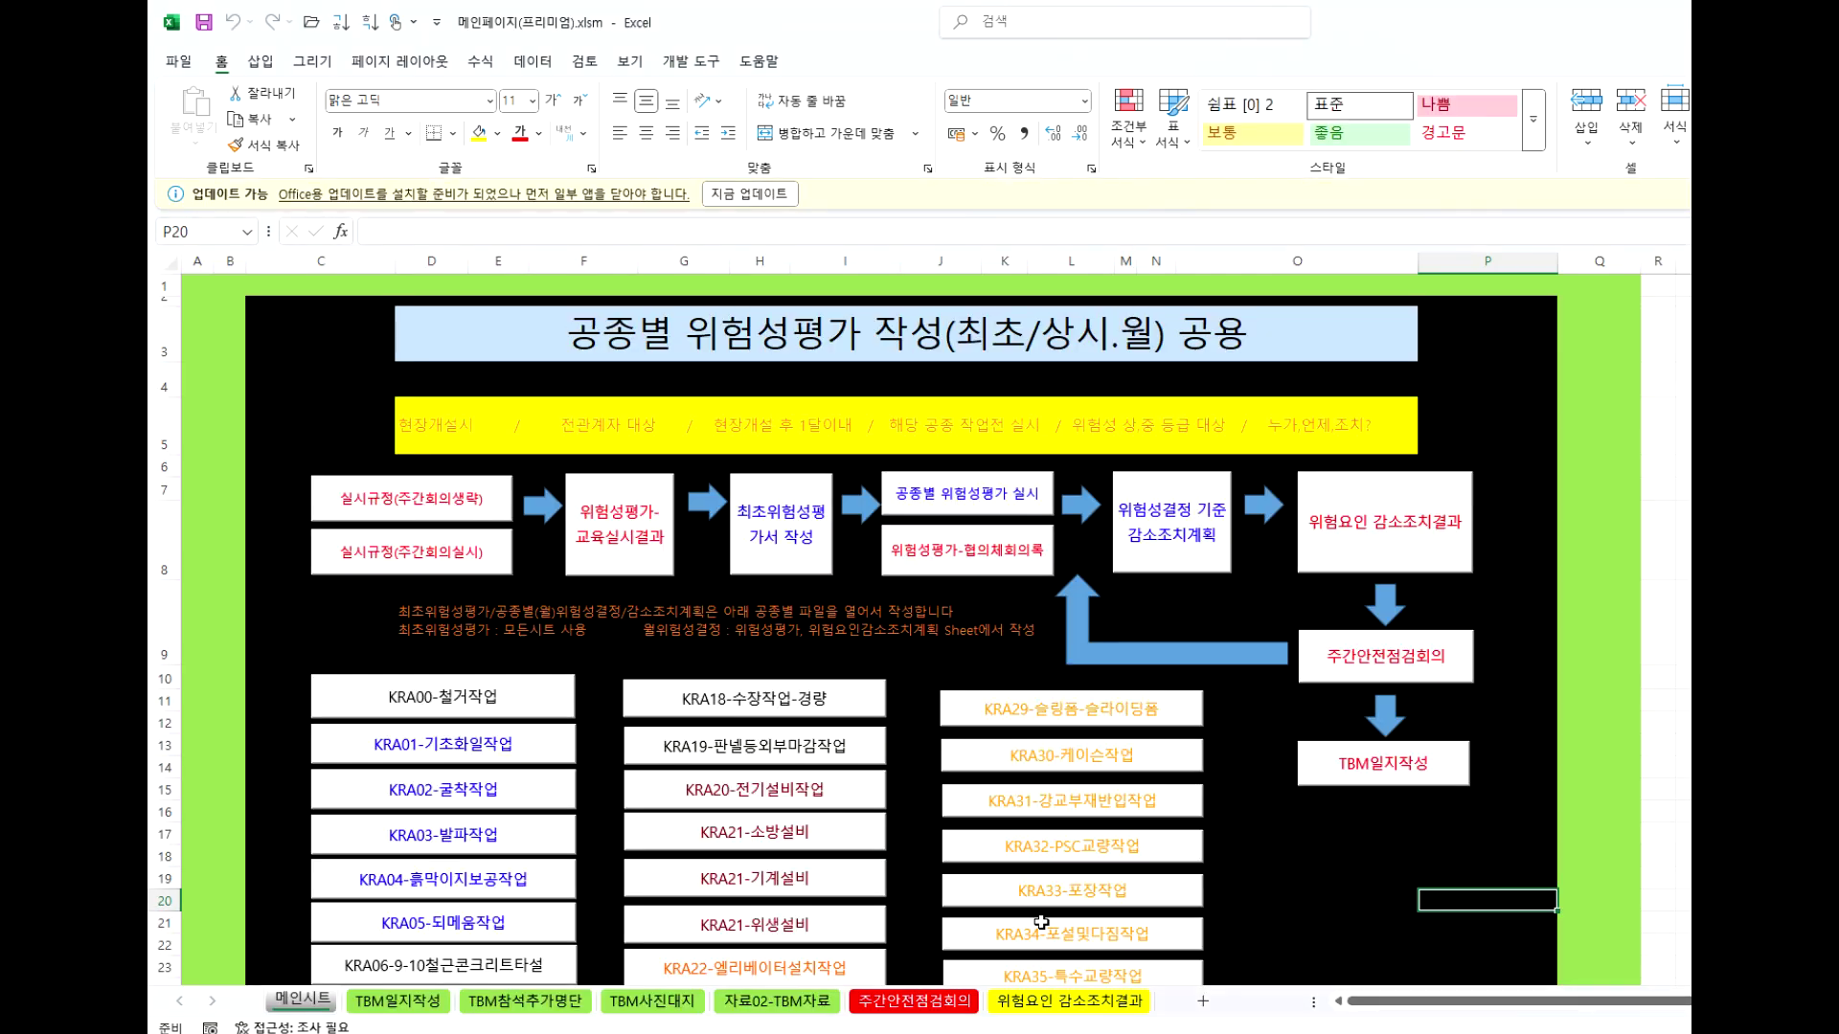
{"action": "left_click", "coordinate": [1350, 906]}
{"action": "scroll", "coordinate": [1167, 617], "scroll_direction": "down", "scroll_amount": 12}
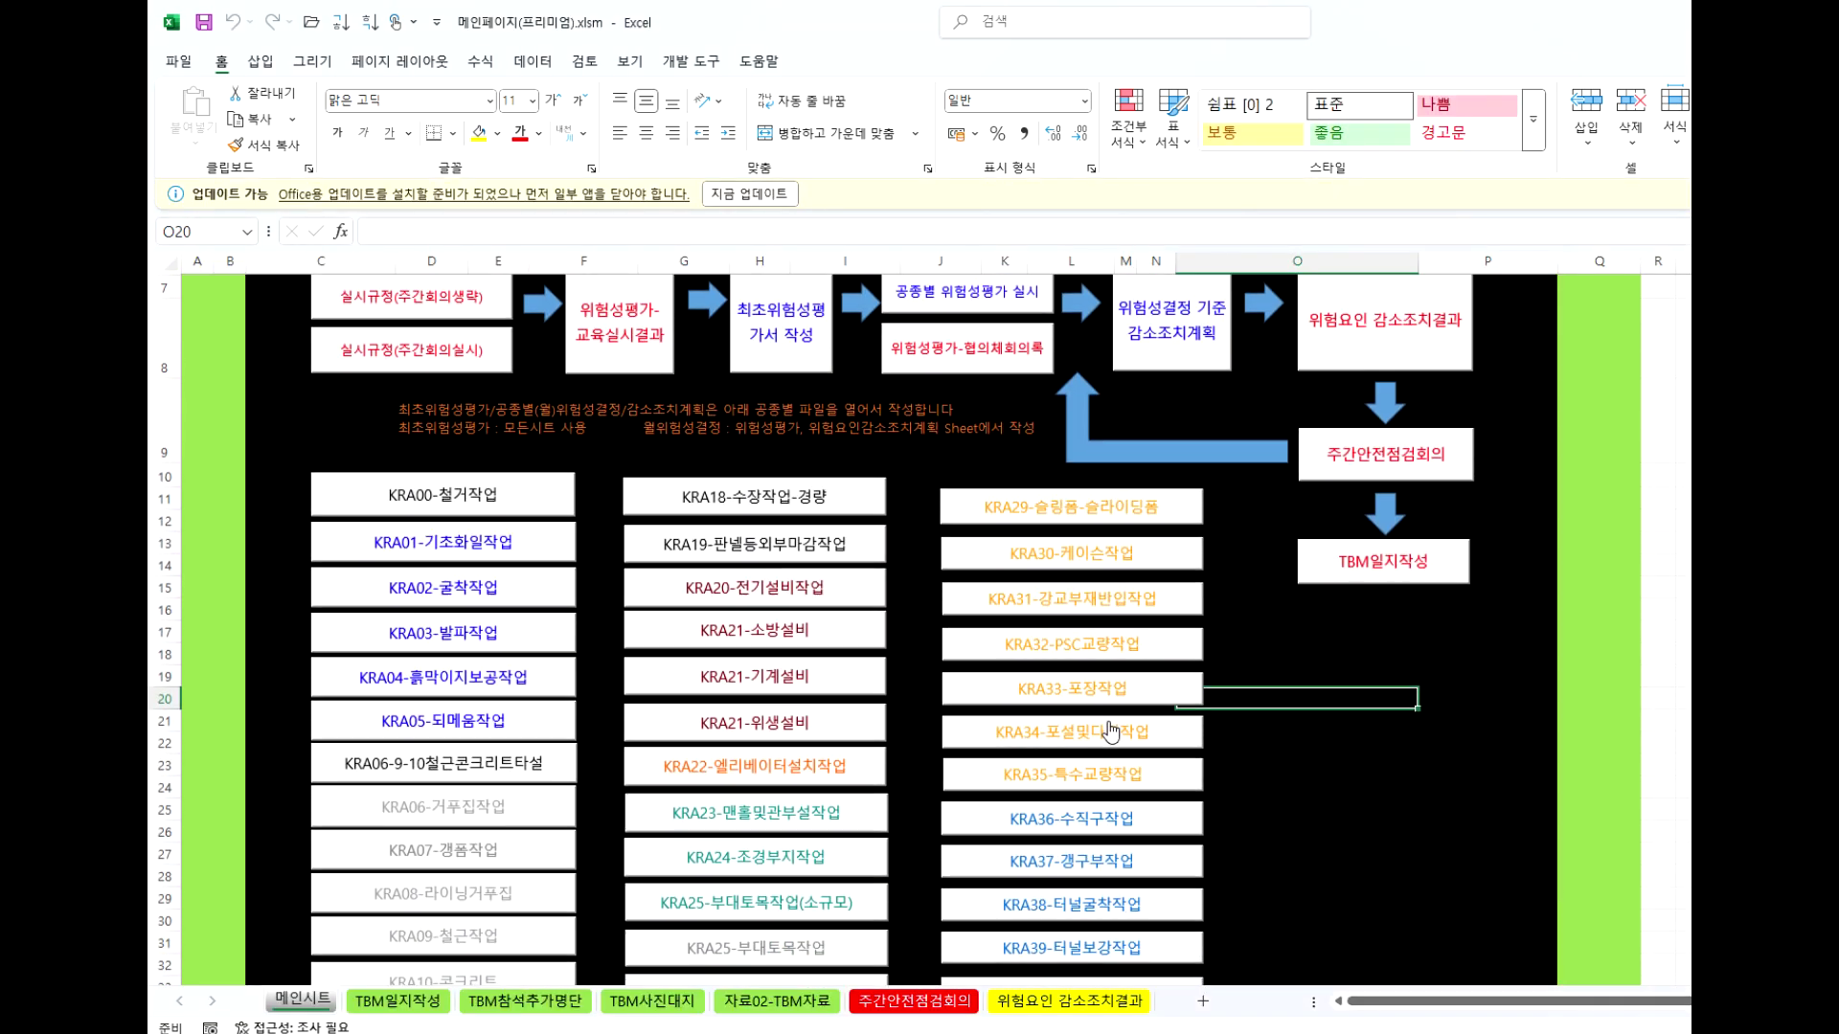
{"action": "scroll", "coordinate": [898, 658], "scroll_direction": "down", "scroll_amount": 6}
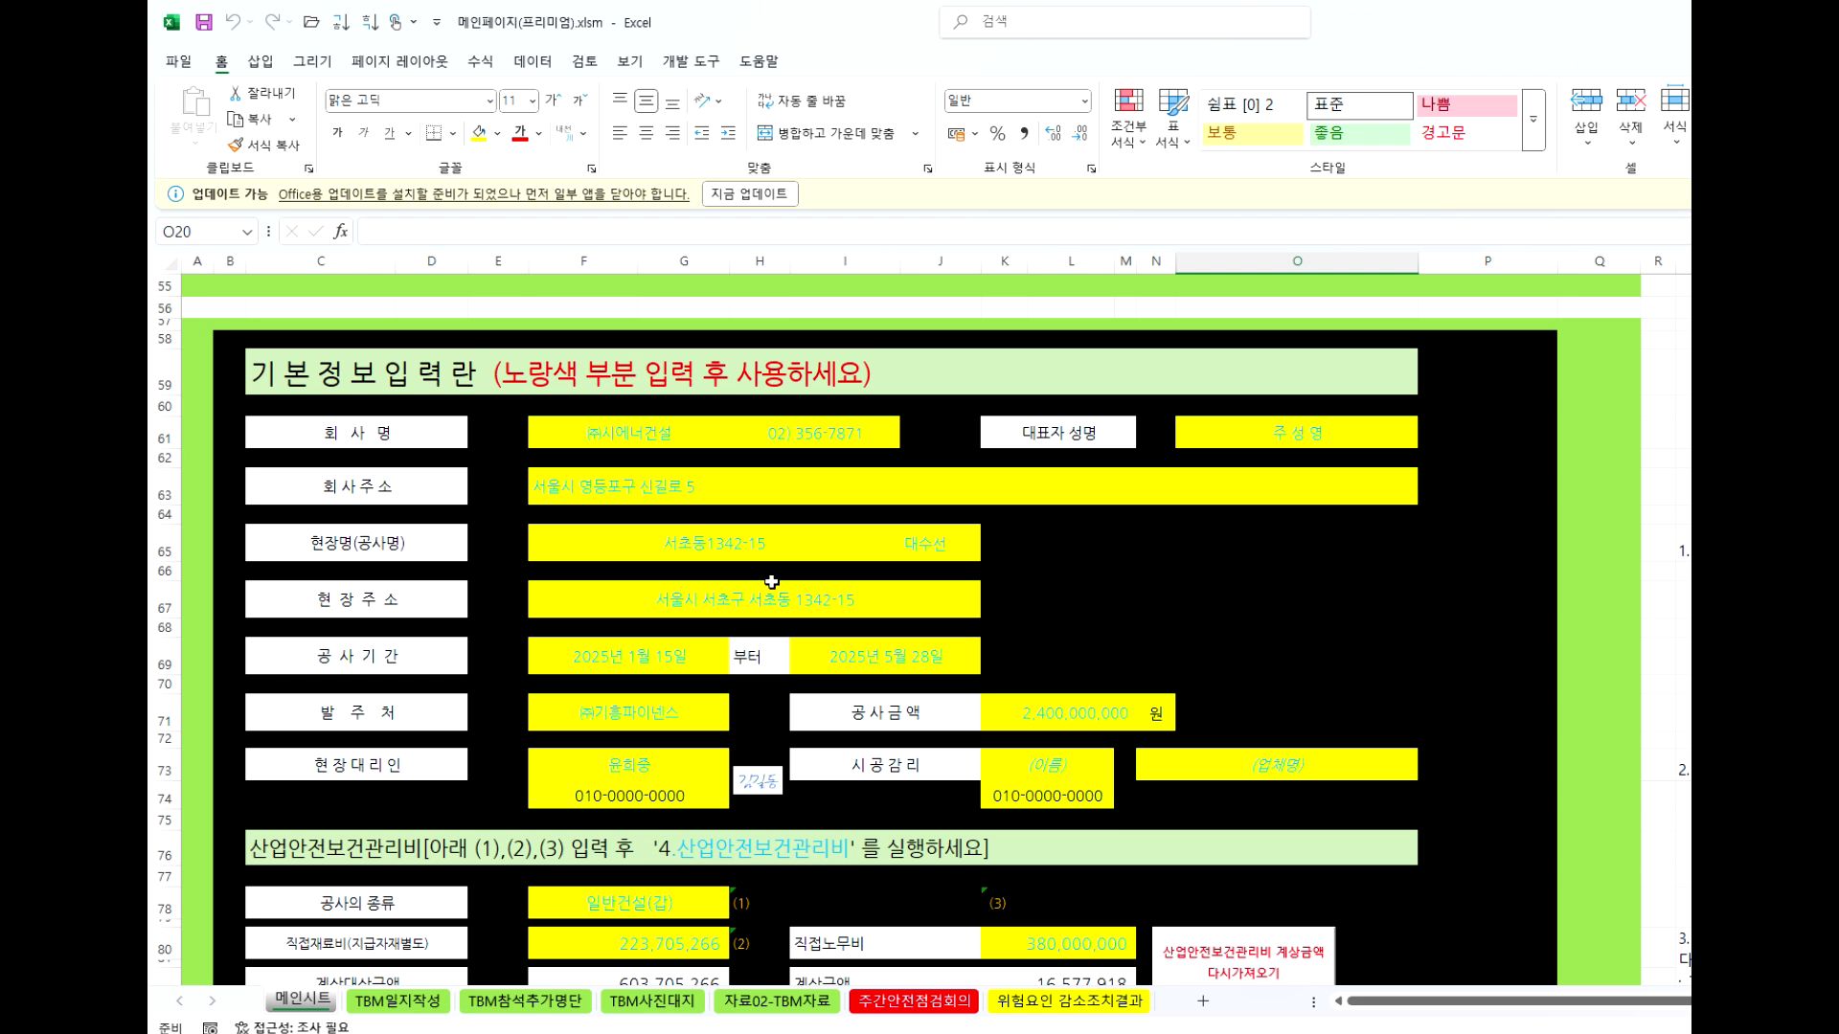
Examine the yellow 기본정보입력란 cells for the company, site, addresses, 공사기간 and 현장대리인 contact.
{"action": "left_click", "coordinate": [671, 440]}
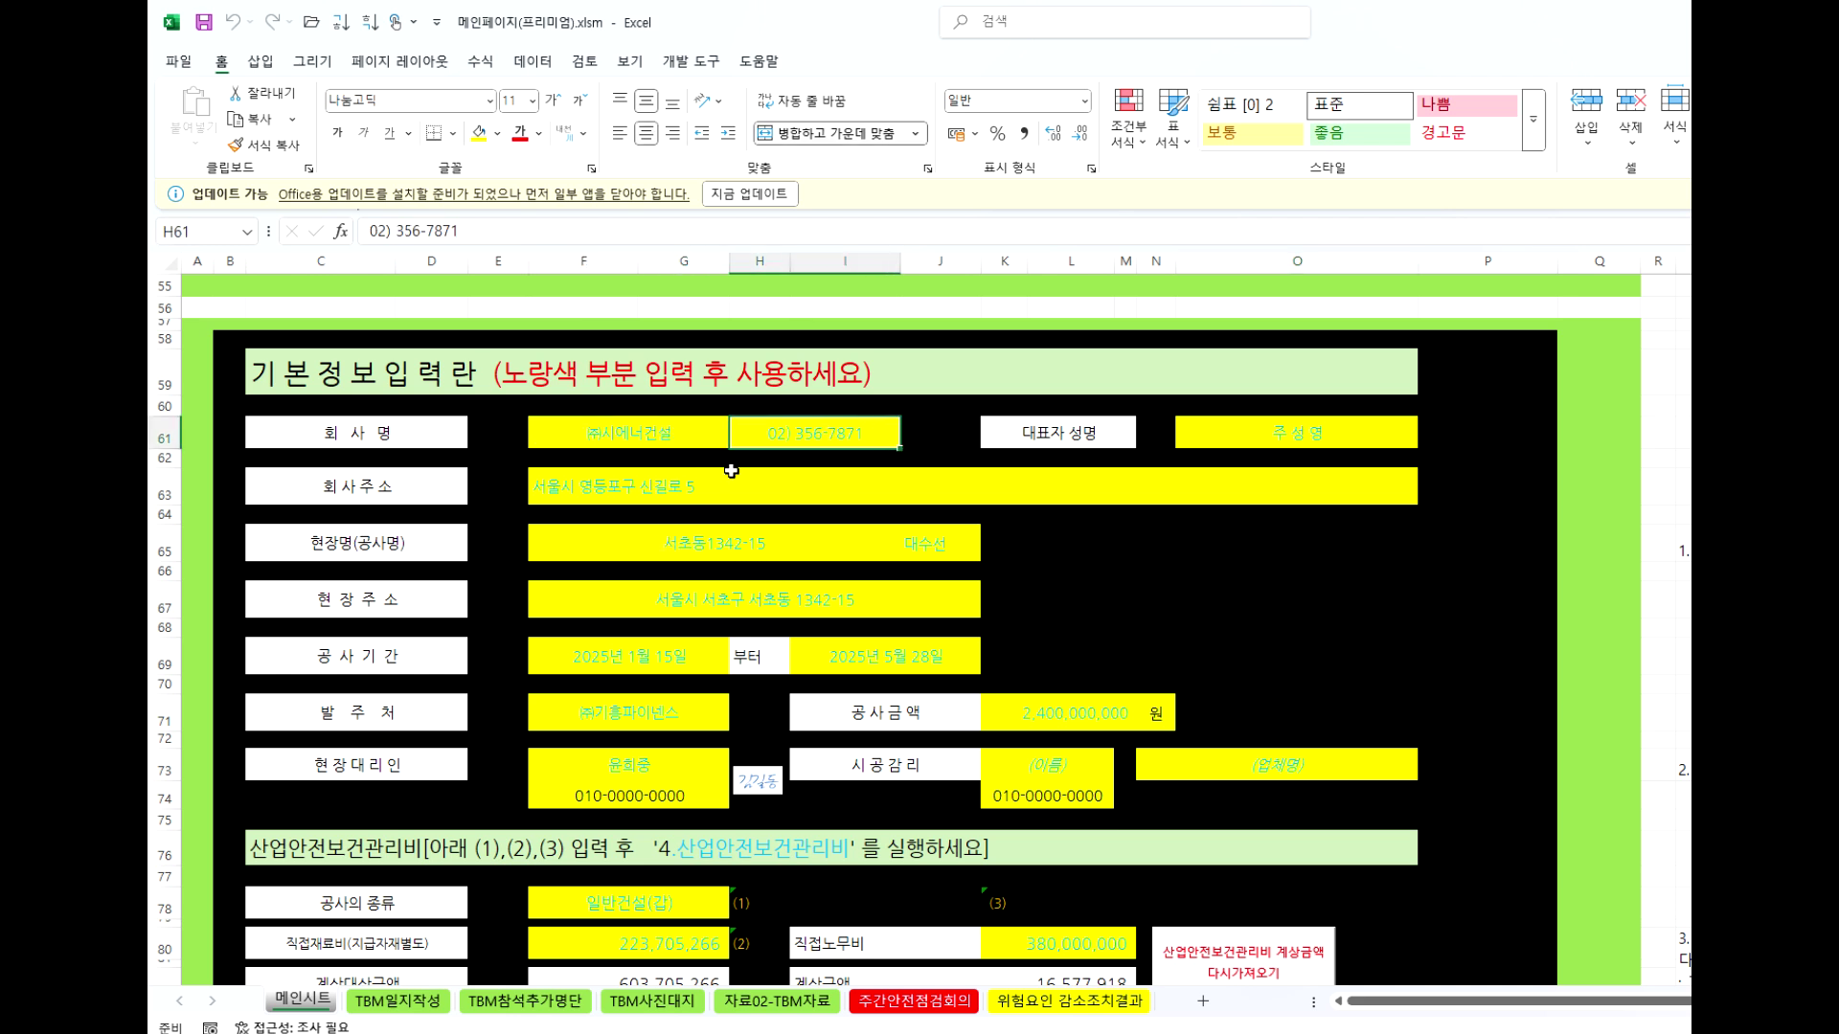
{"action": "left_click", "coordinate": [630, 474]}
{"action": "left_click", "coordinate": [696, 547]}
{"action": "left_click", "coordinate": [690, 600]}
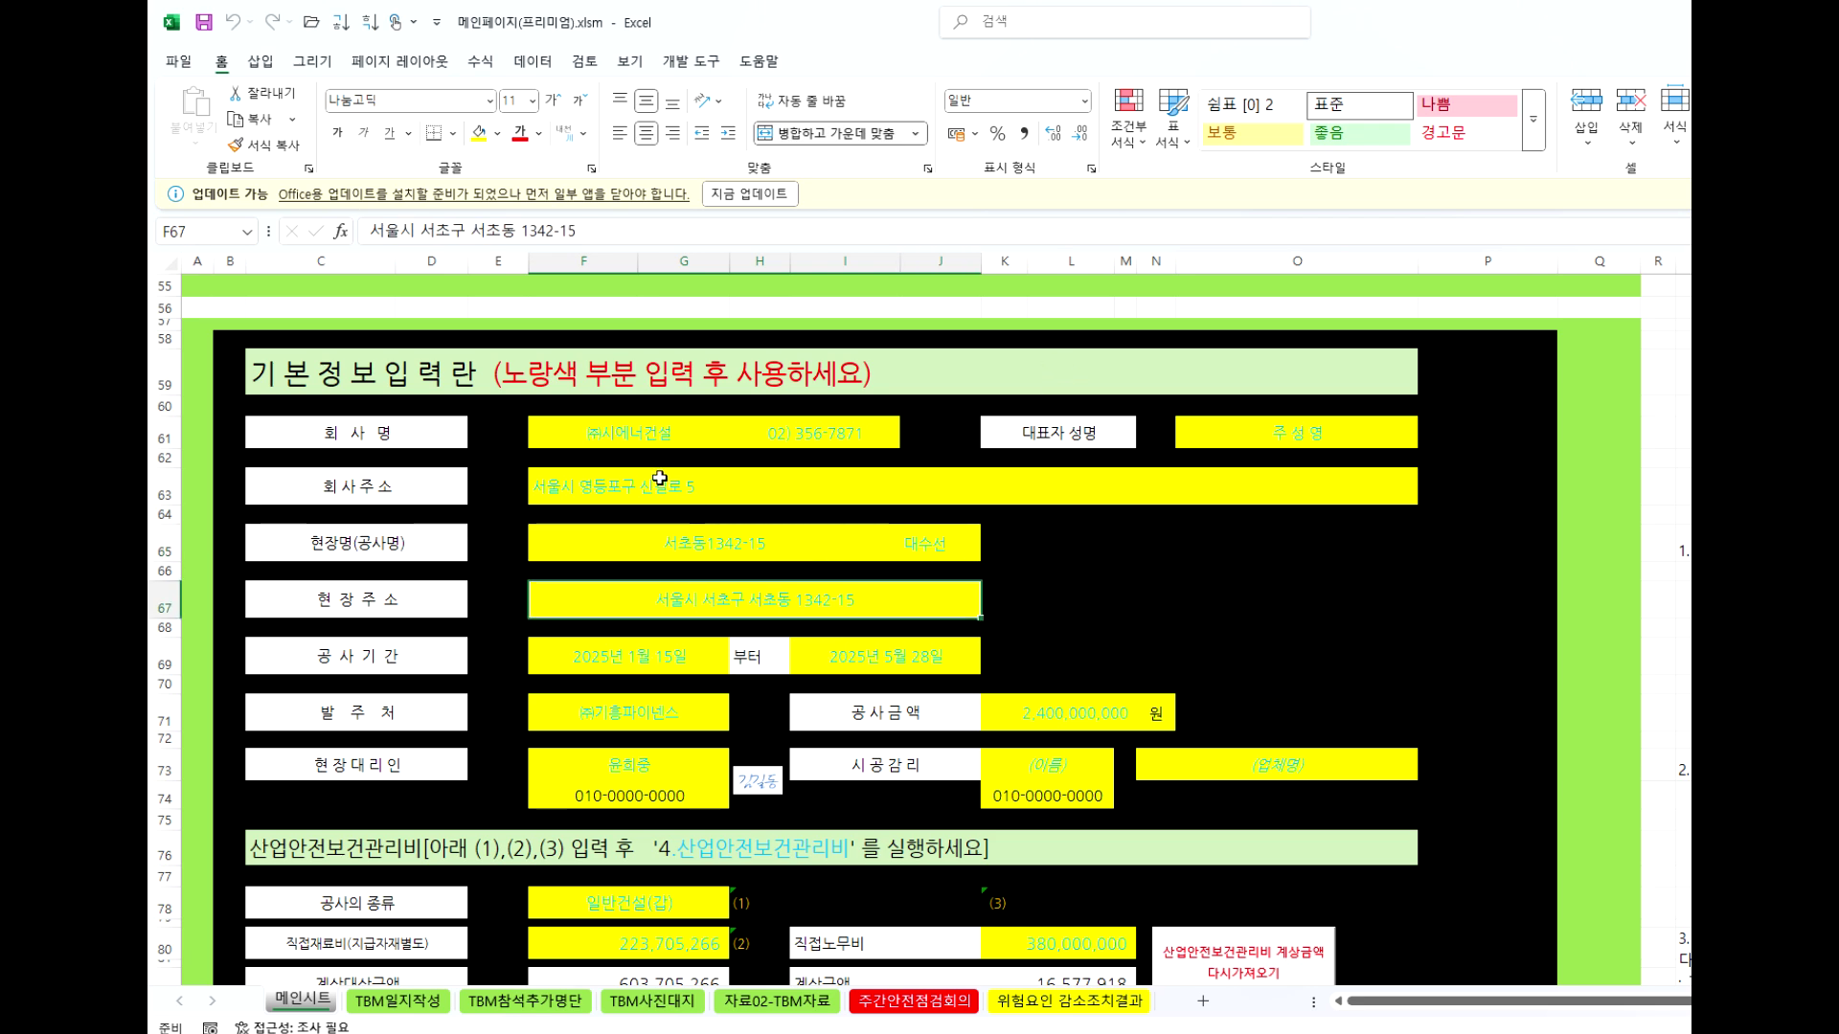
{"action": "left_click", "coordinate": [699, 439]}
{"action": "left_click", "coordinate": [630, 657]}
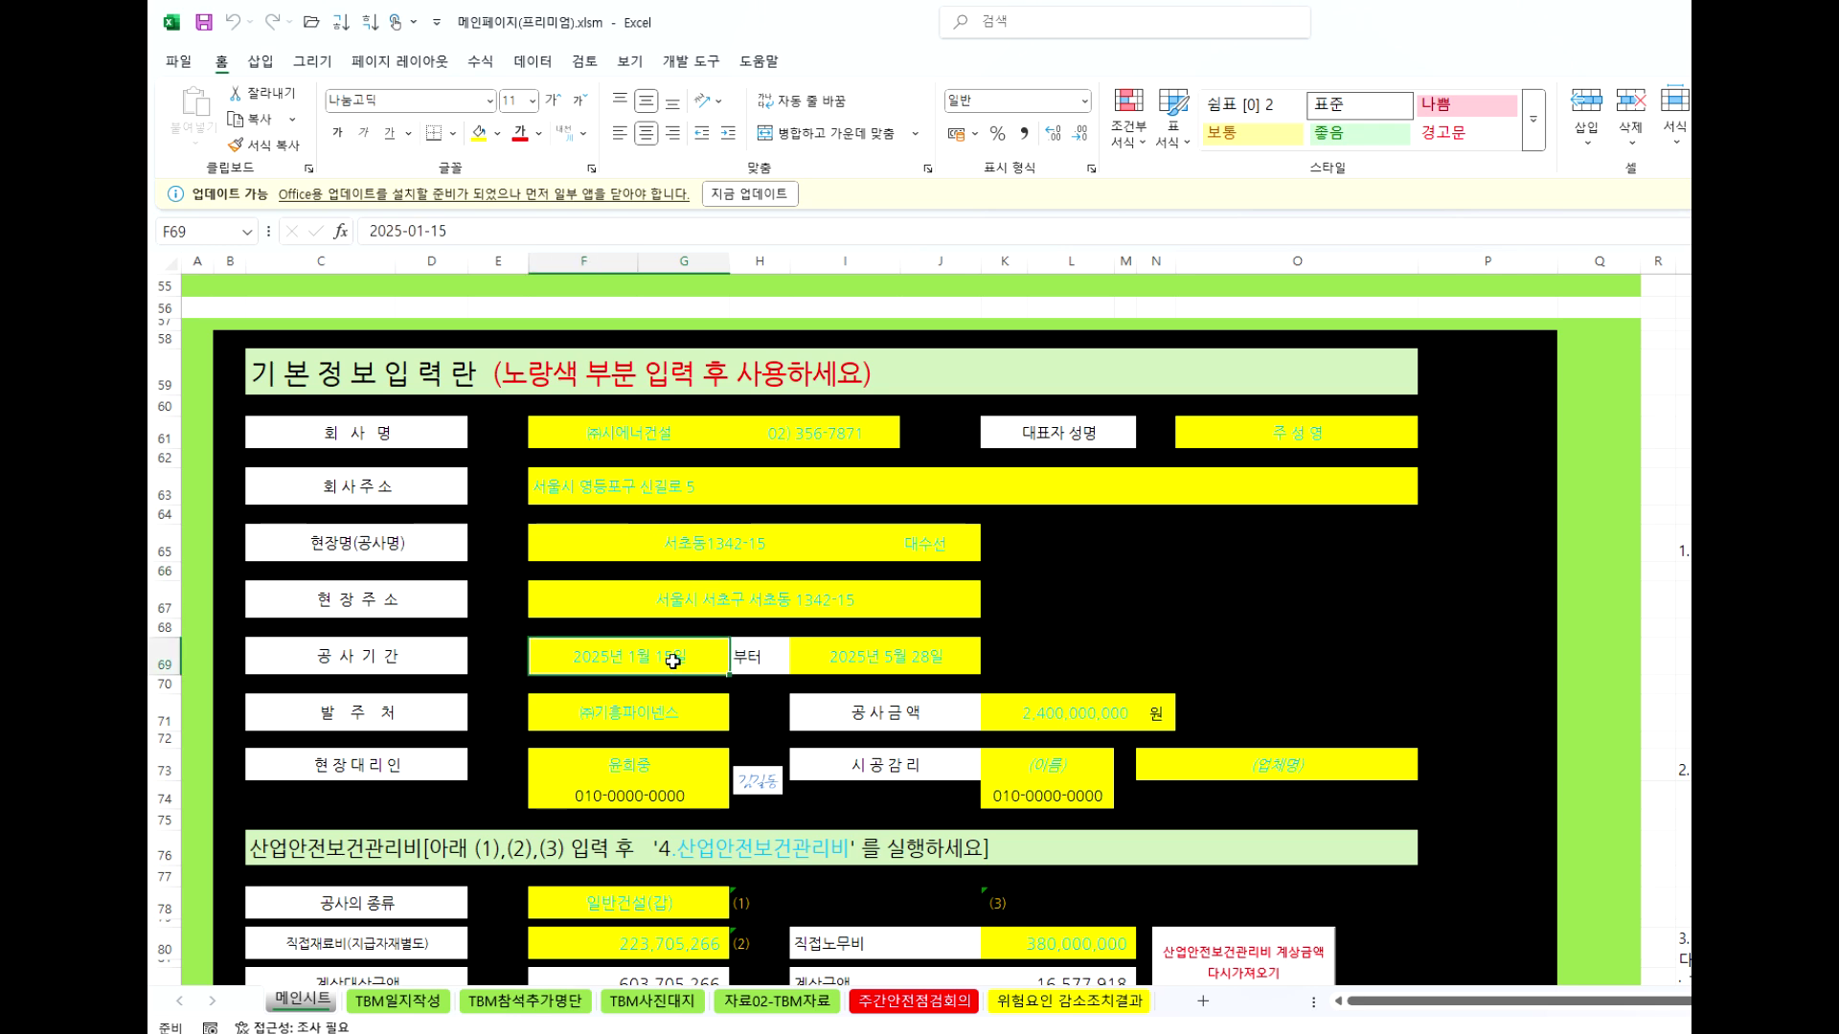
{"action": "left_click", "coordinate": [910, 657]}
{"action": "left_click", "coordinate": [624, 793]}
Examine the 직접재료비 and 직접노무비 entries in the 산업안전보건관리비 section.
{"action": "scroll", "coordinate": [1245, 637], "scroll_direction": "down", "scroll_amount": 4}
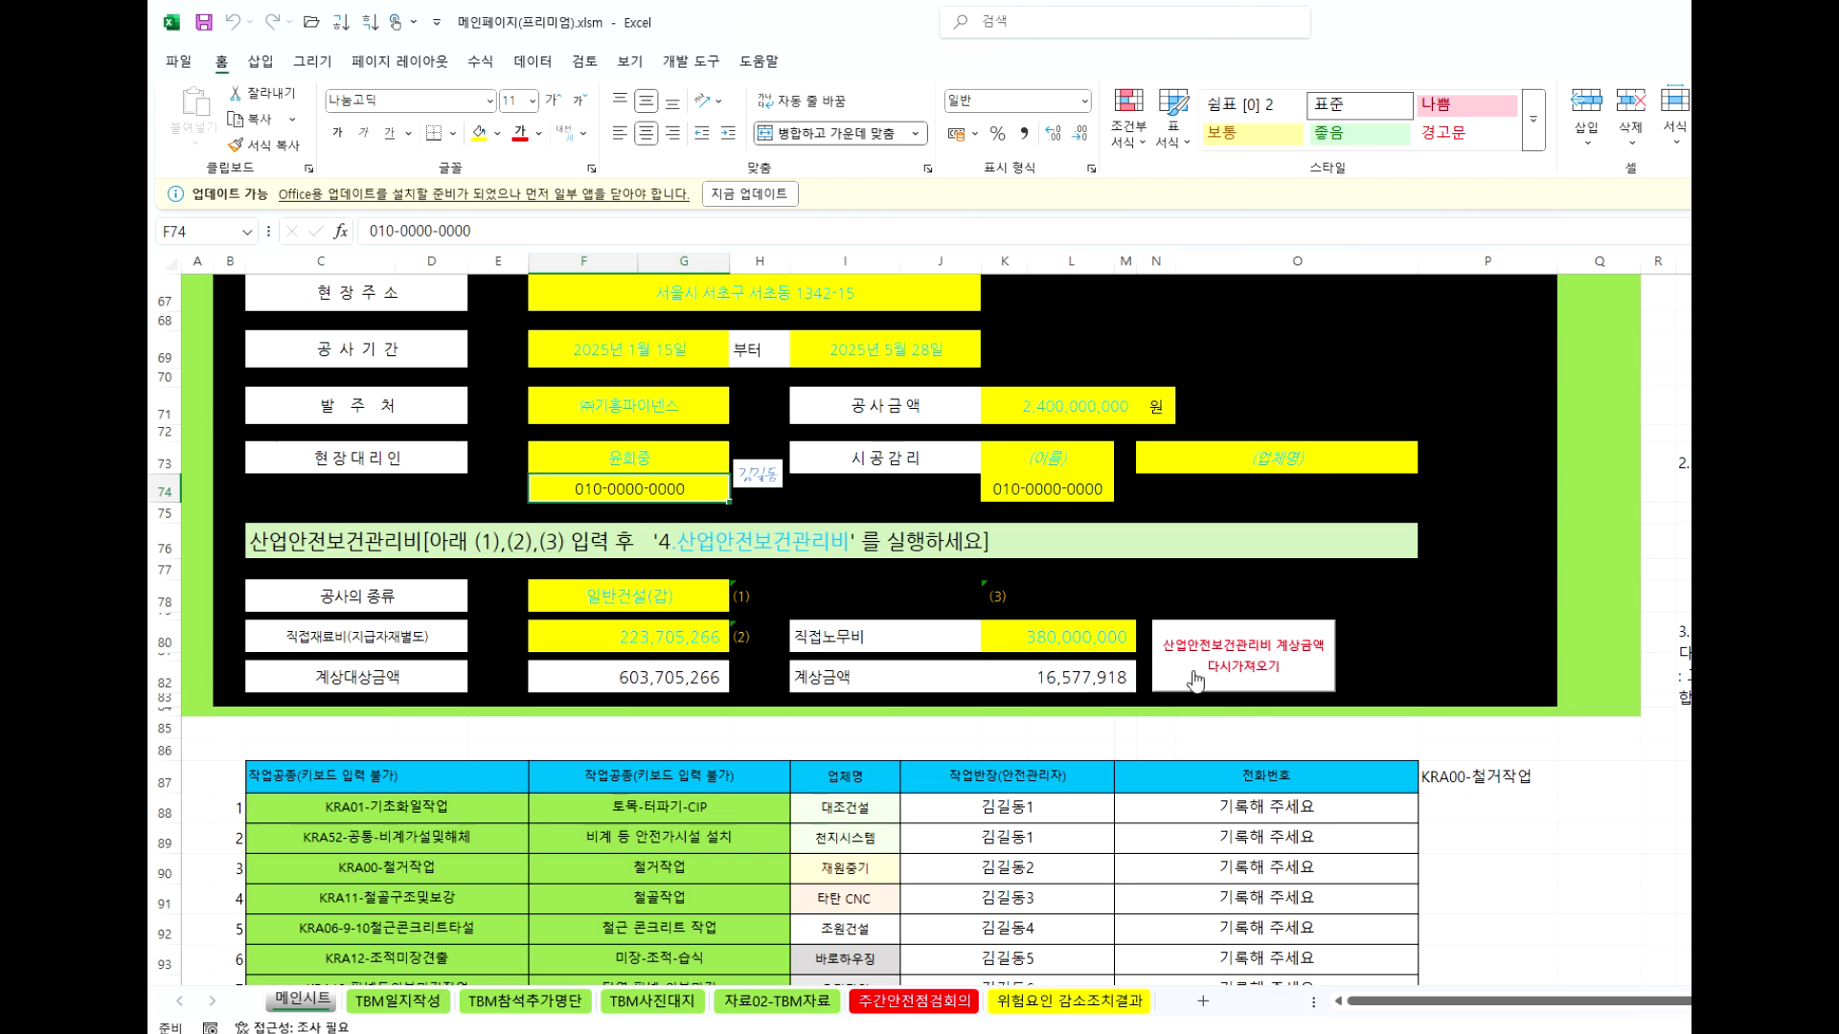
{"action": "left_click", "coordinate": [365, 640]}
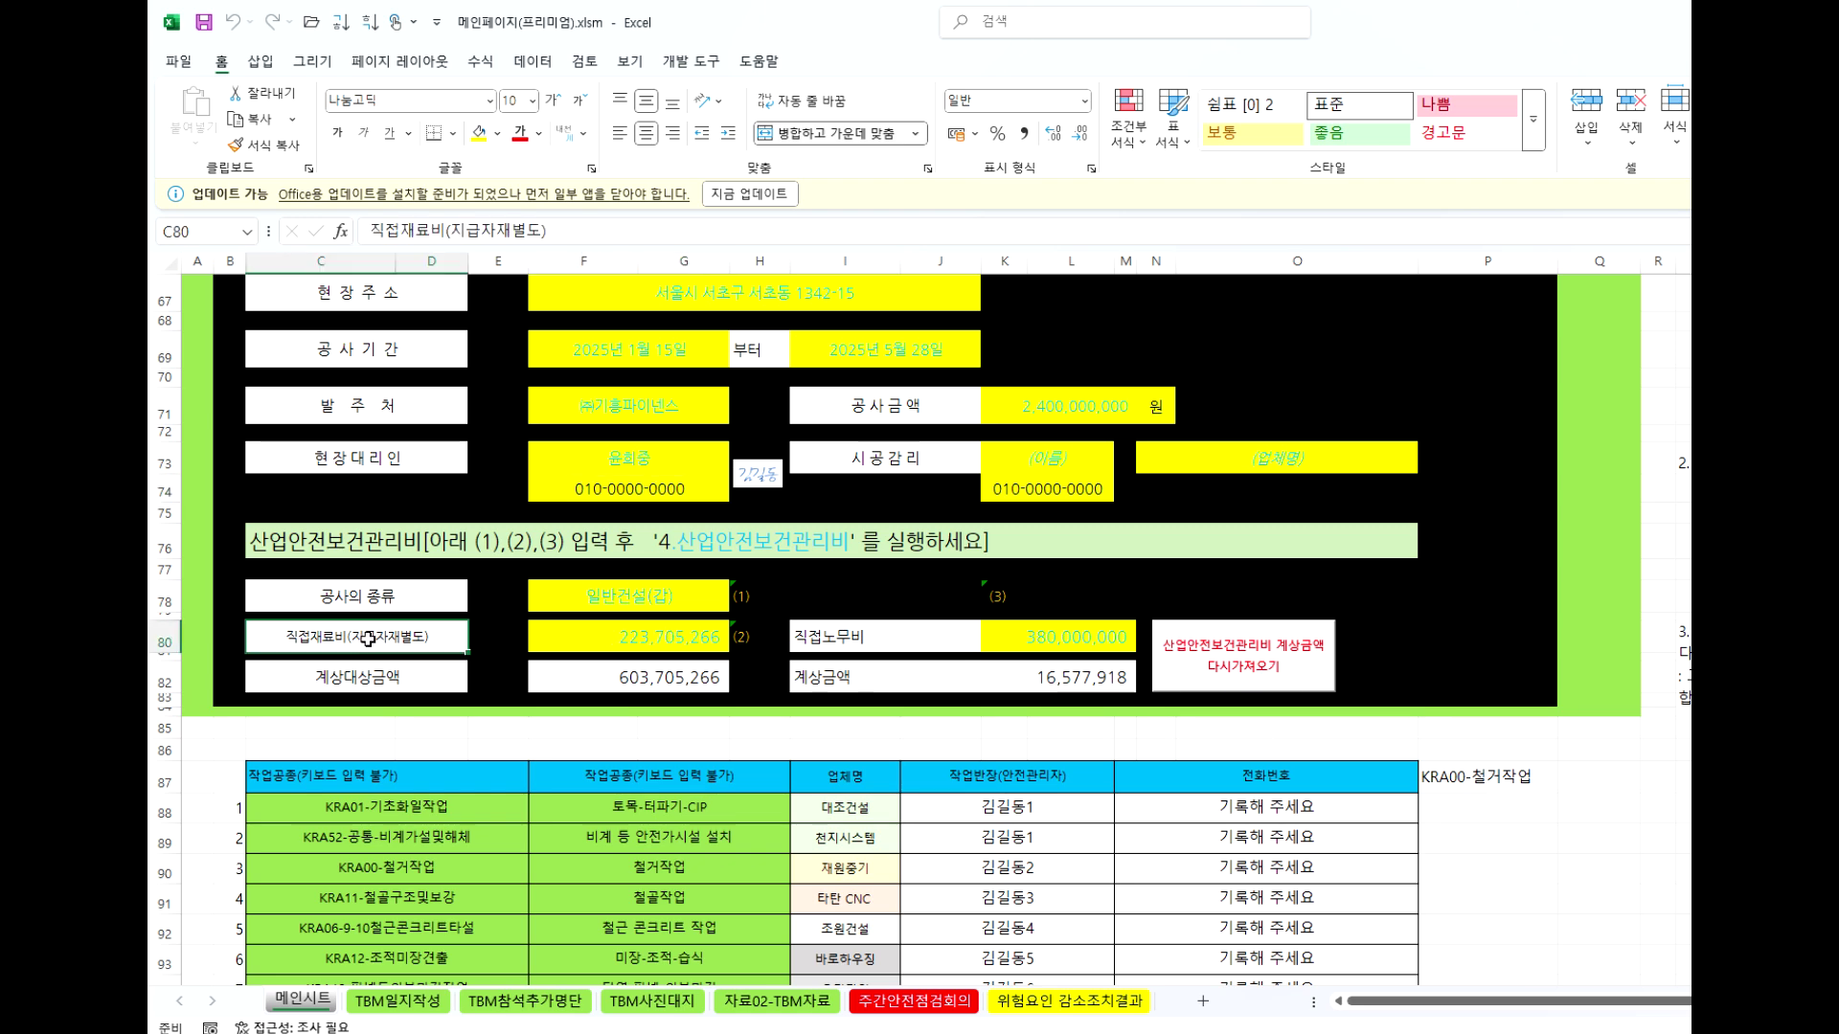
{"action": "left_click", "coordinate": [847, 634]}
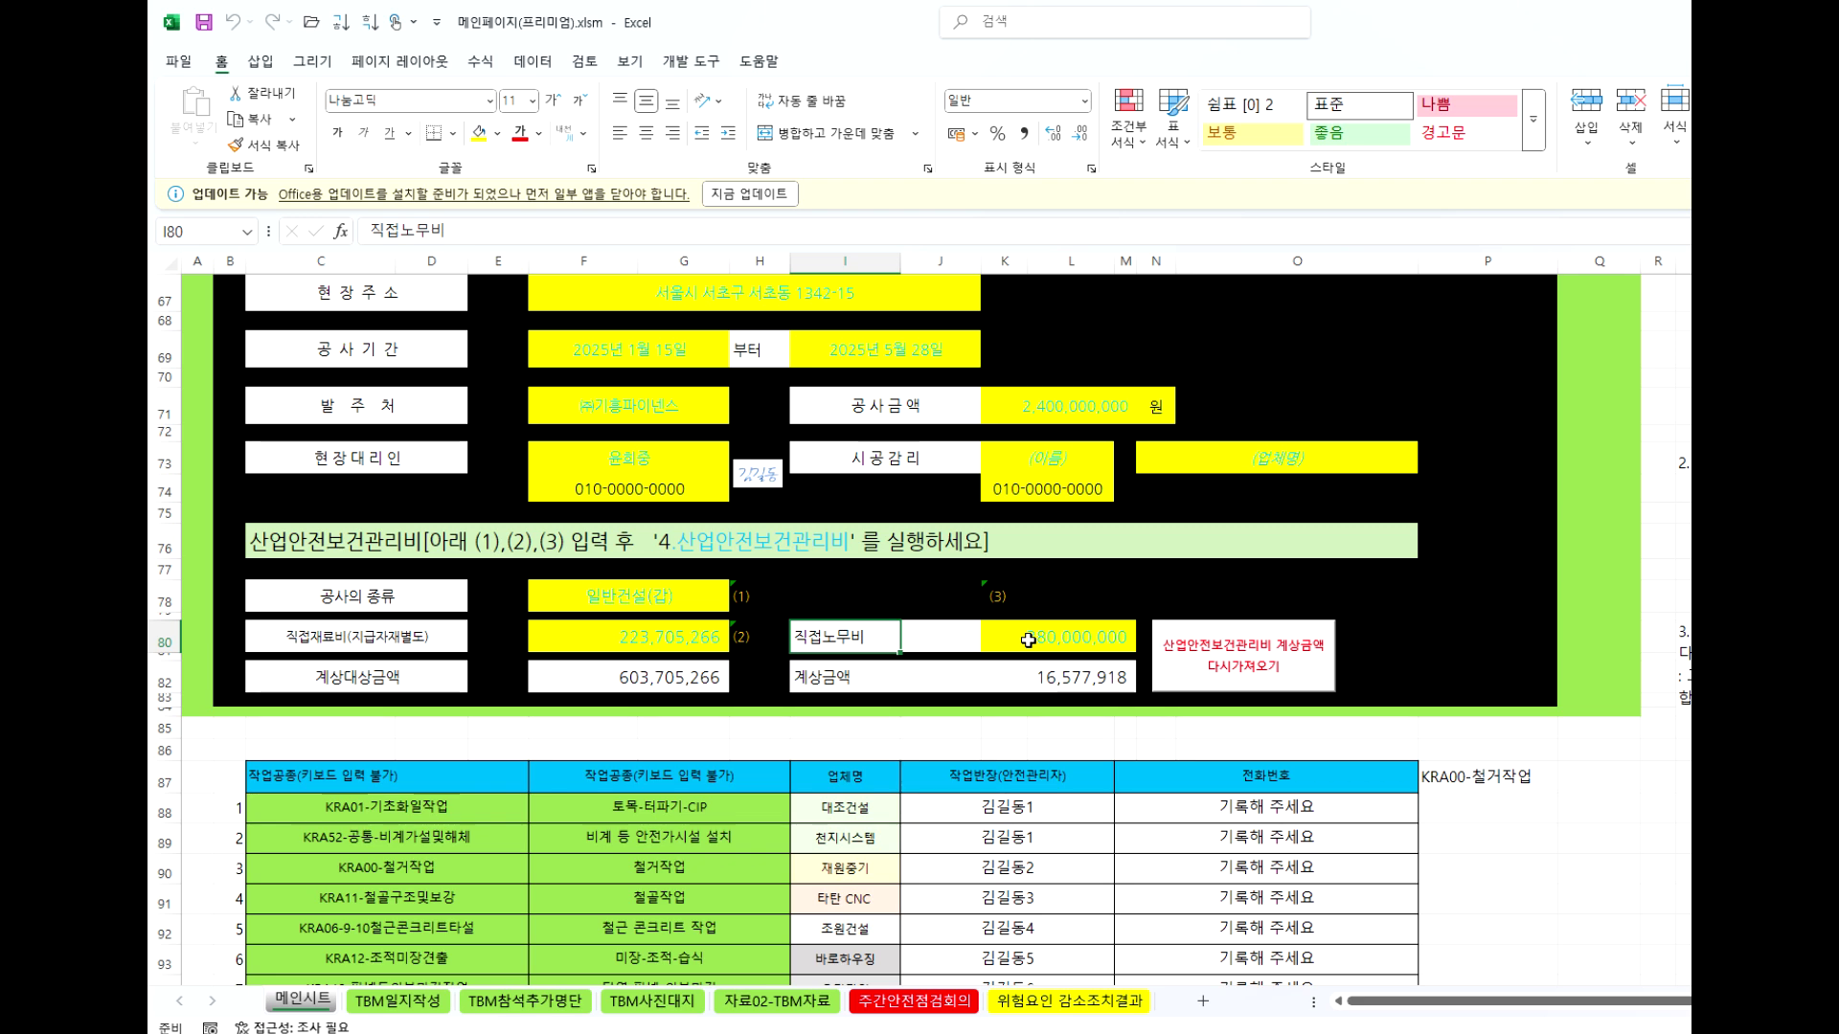
{"action": "left_click", "coordinate": [690, 640]}
{"action": "left_click", "coordinate": [1054, 638]}
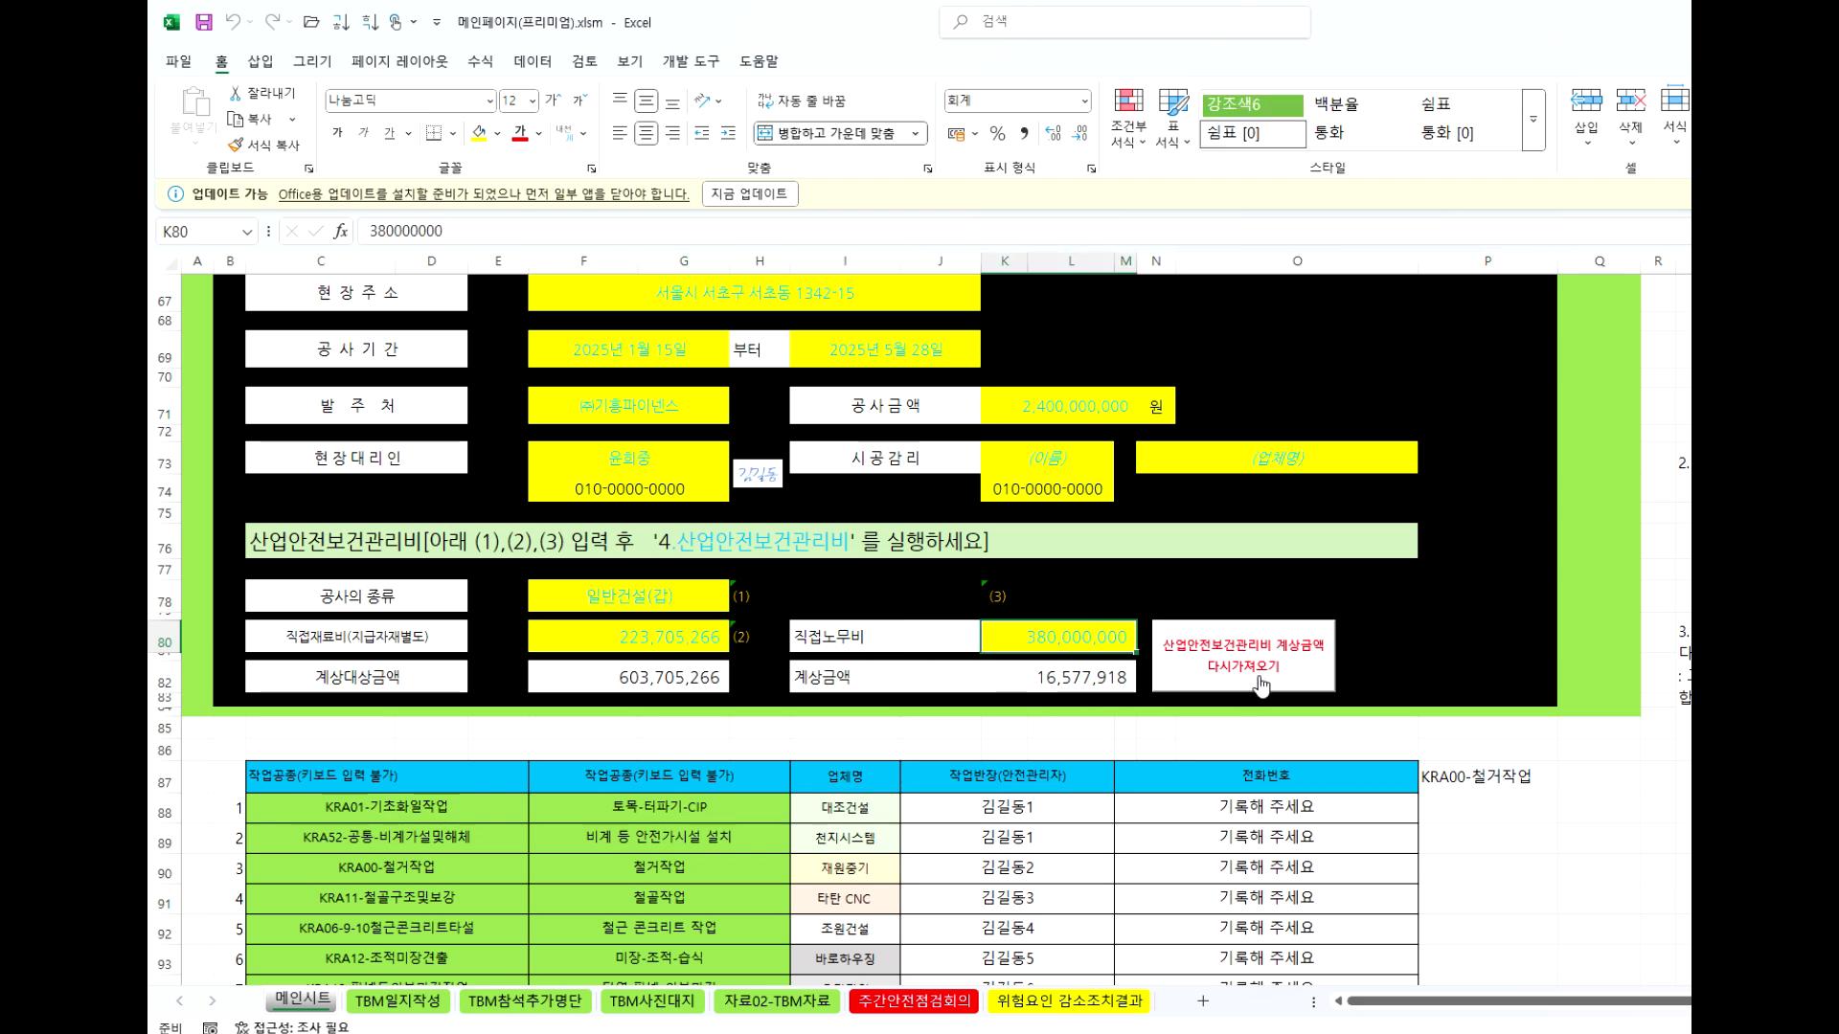
Try 중건설 as the 공사의 종류 in F78 and set it back to 일반건설(갑).
{"action": "left_click", "coordinate": [683, 589]}
{"action": "left_click", "coordinate": [738, 602]}
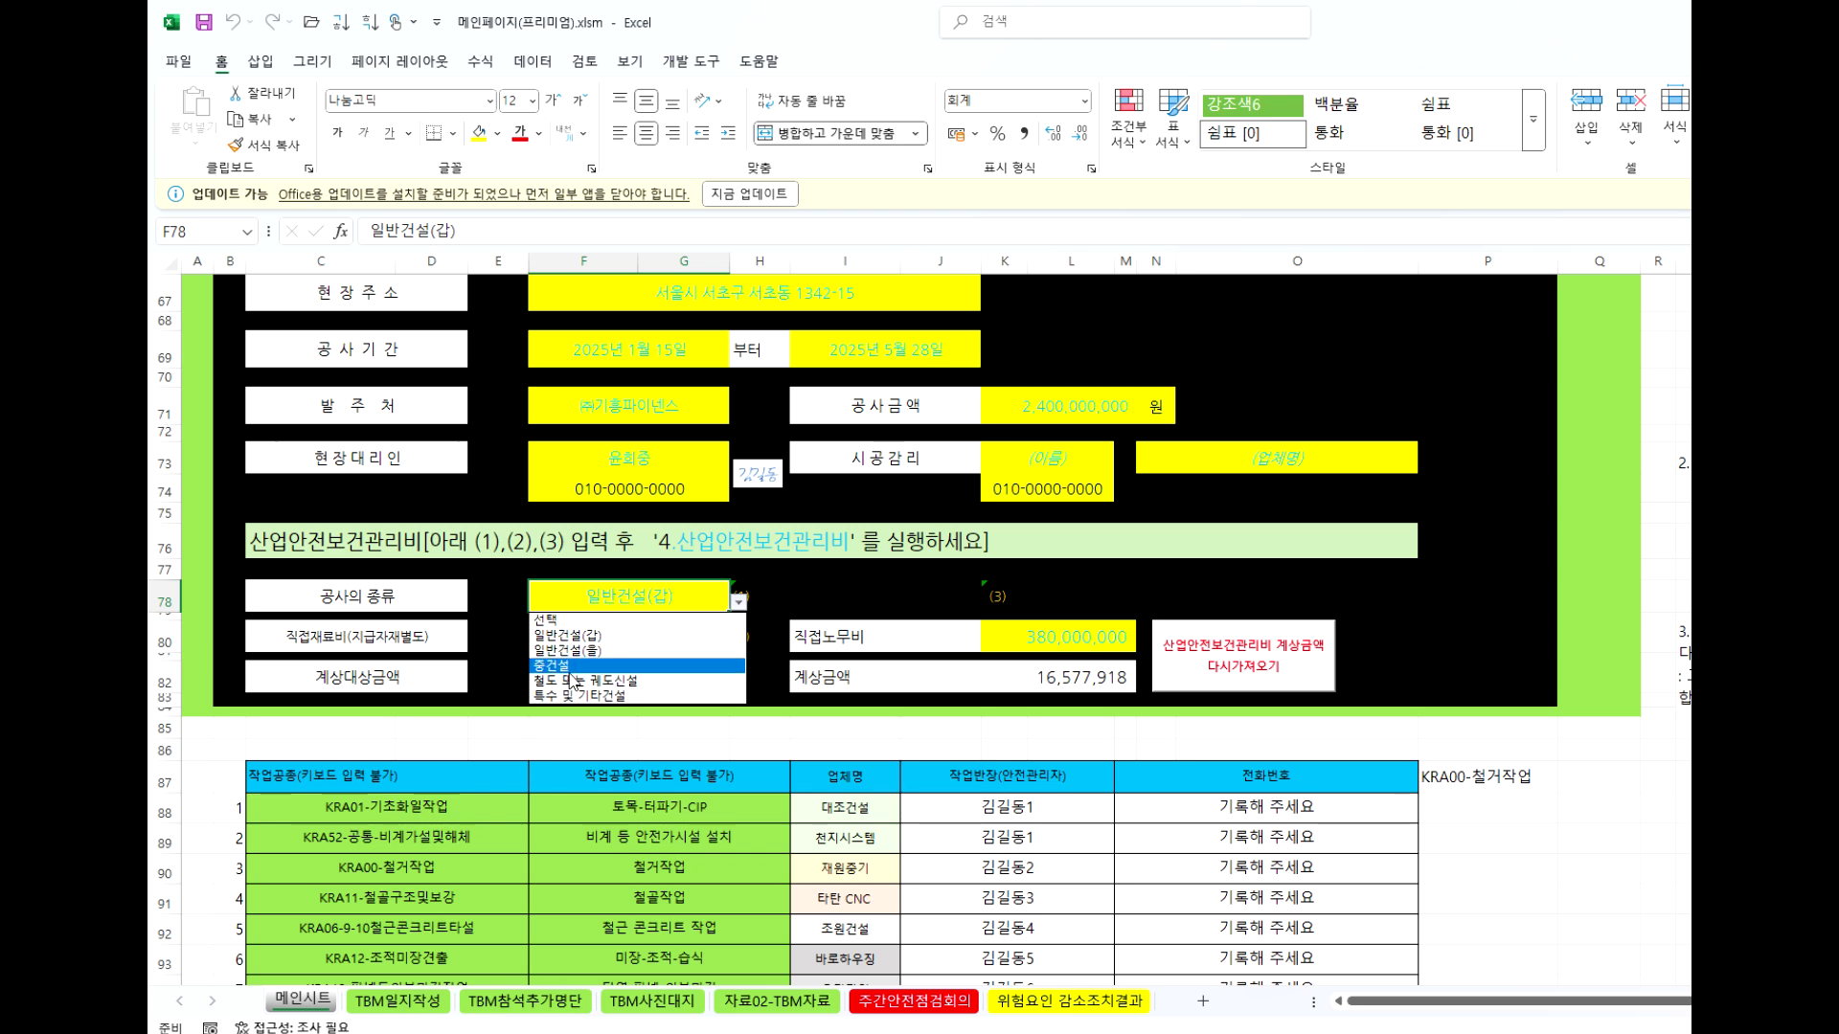
{"action": "left_click", "coordinate": [613, 649]}
{"action": "left_click", "coordinate": [738, 602]}
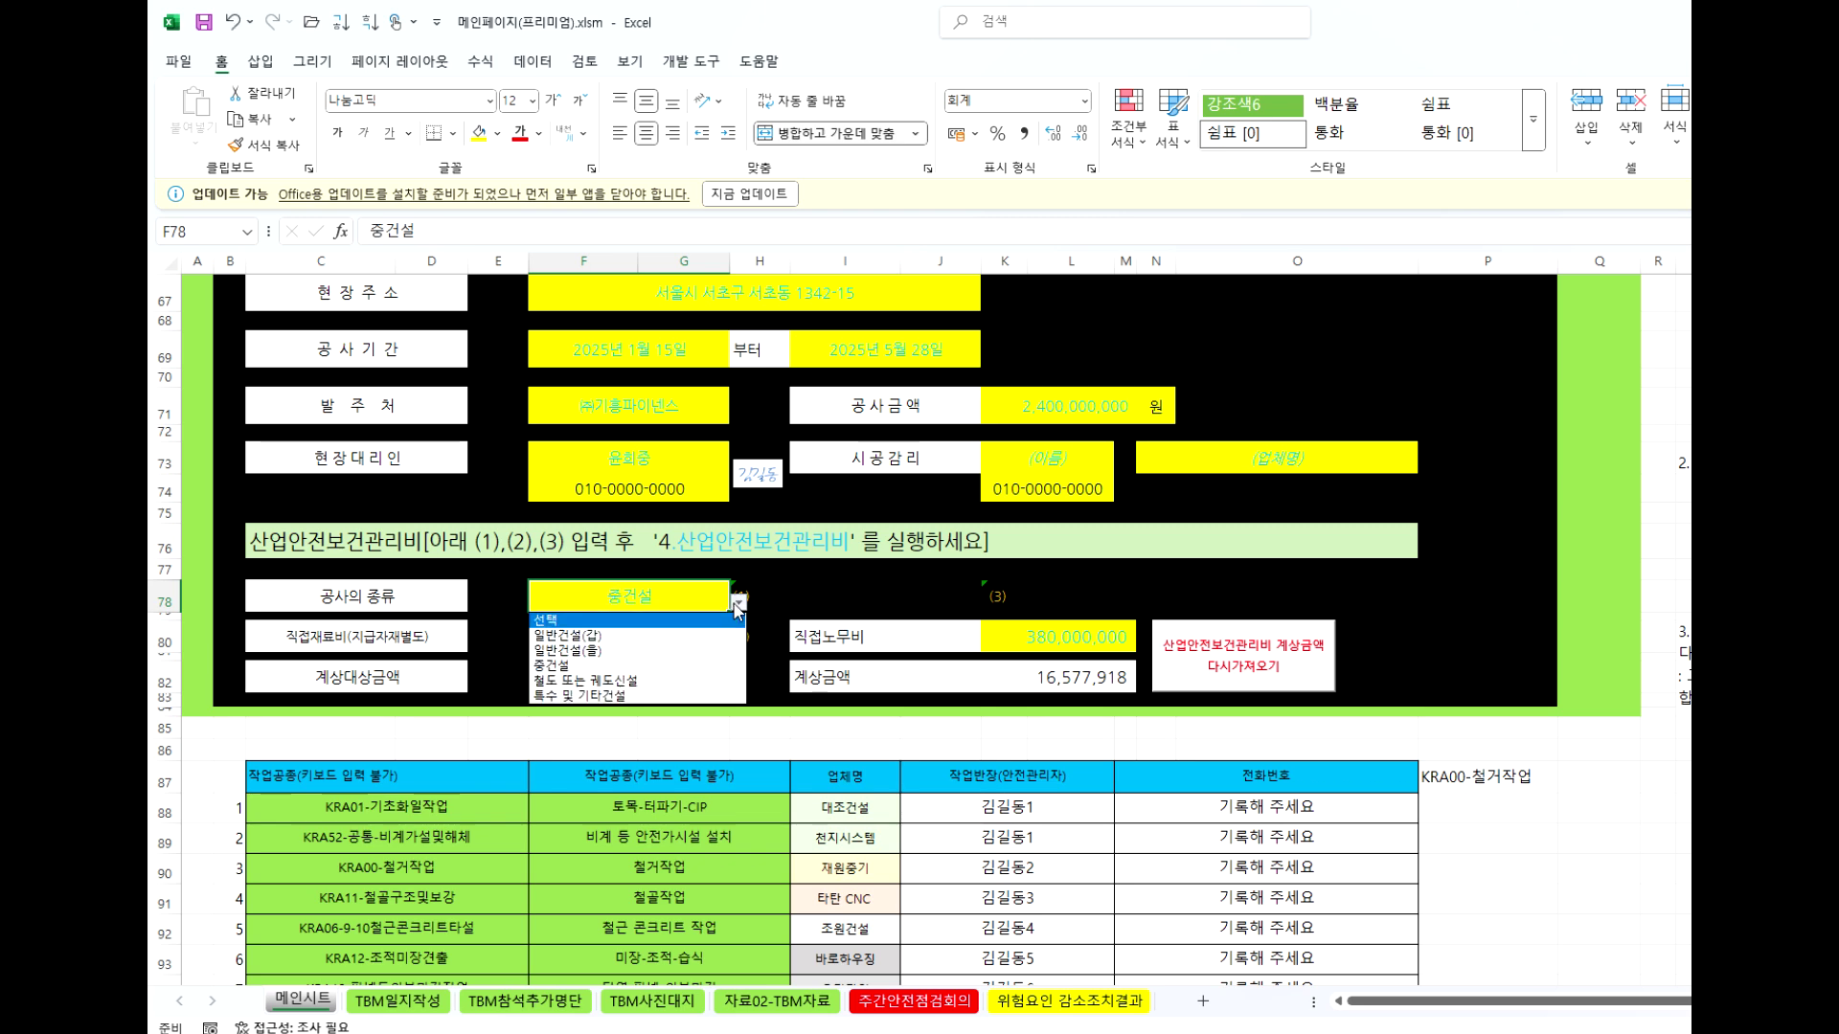
{"action": "left_click", "coordinate": [598, 630]}
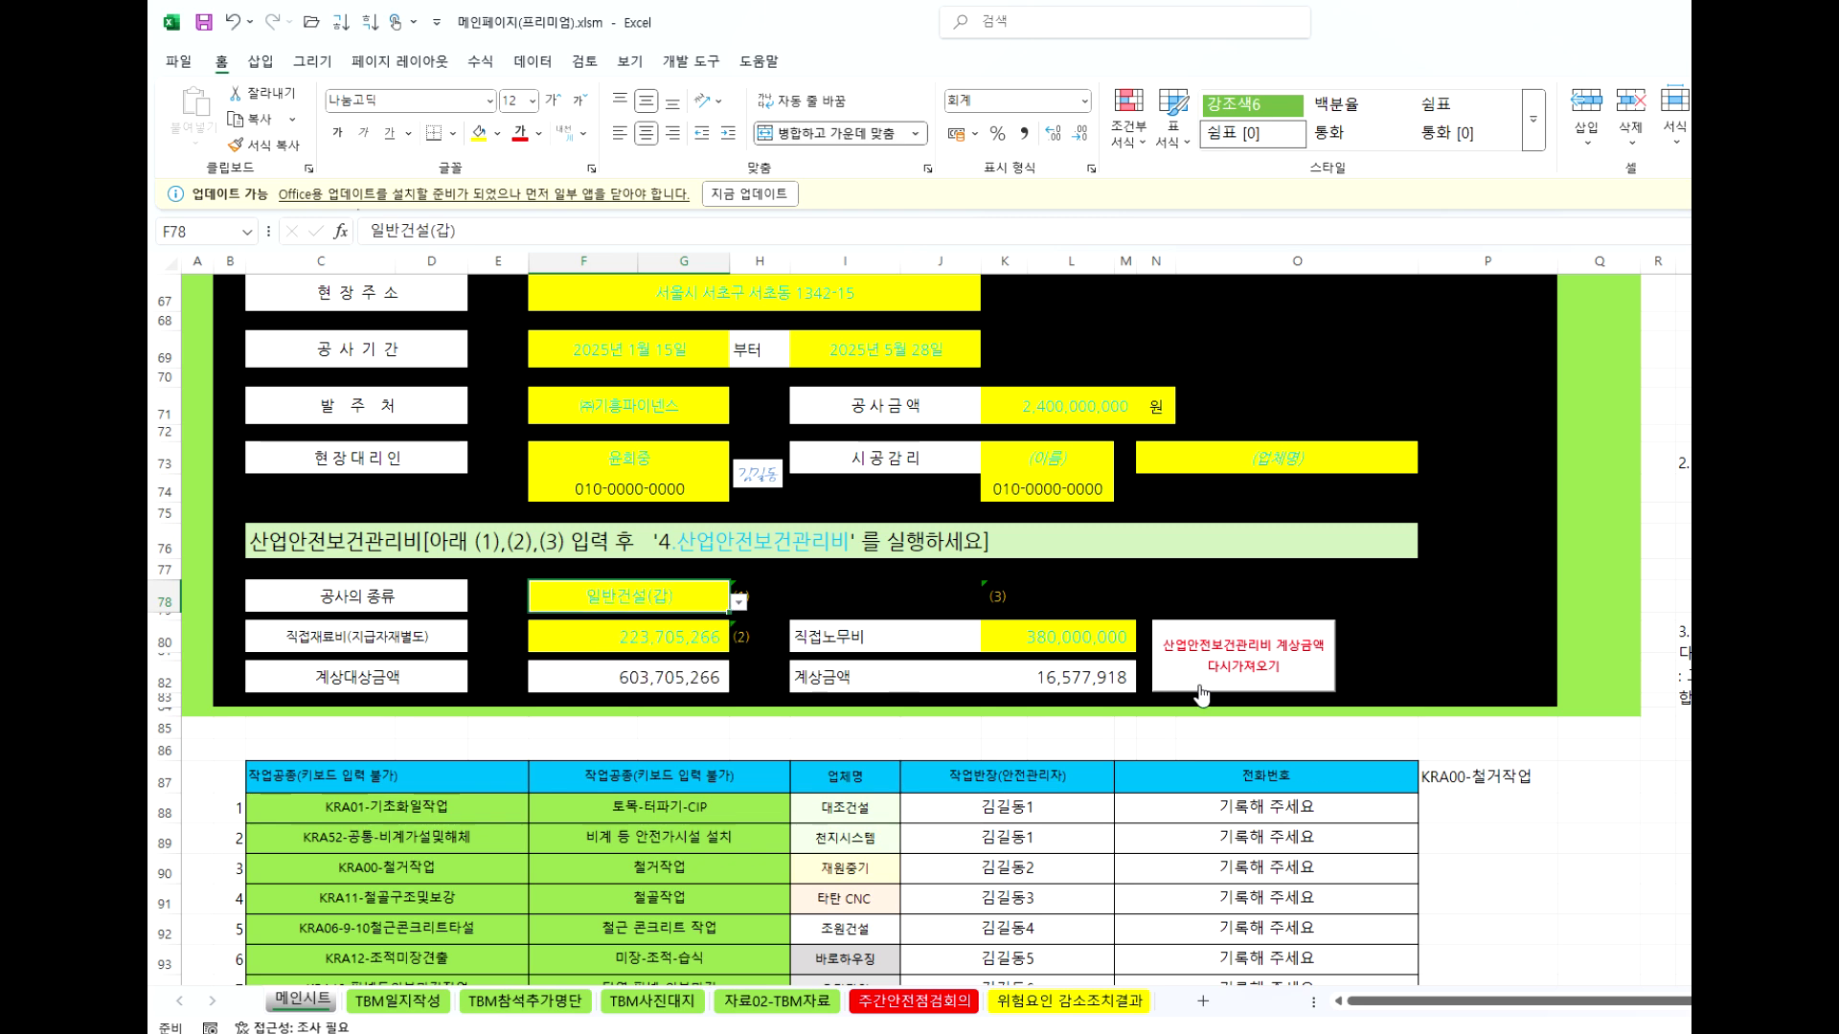
Re-fetch the 산업안전보건관리비 계상금액 through the 4.산업안전보건관리비.xlsm workbook and acknowledge the completed transfer.
{"action": "left_click", "coordinate": [1244, 664]}
{"action": "left_click", "coordinate": [1241, 672]}
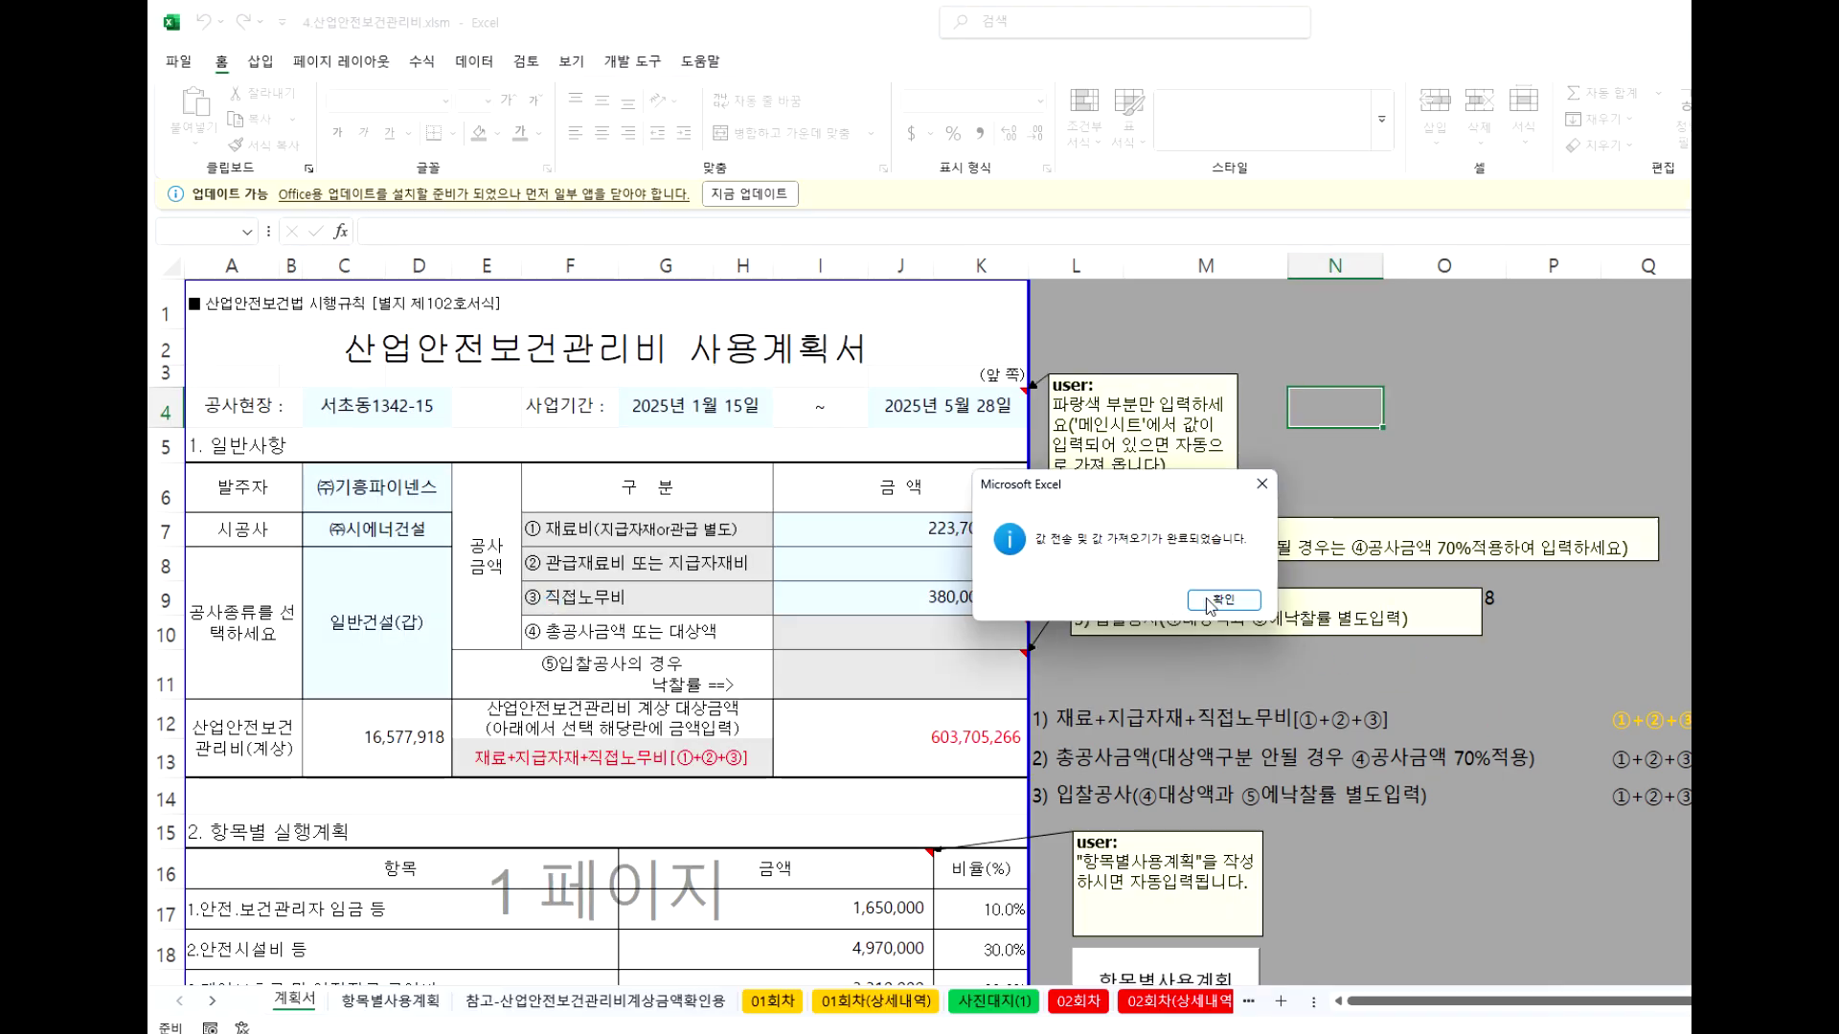
{"action": "left_click", "coordinate": [1197, 602]}
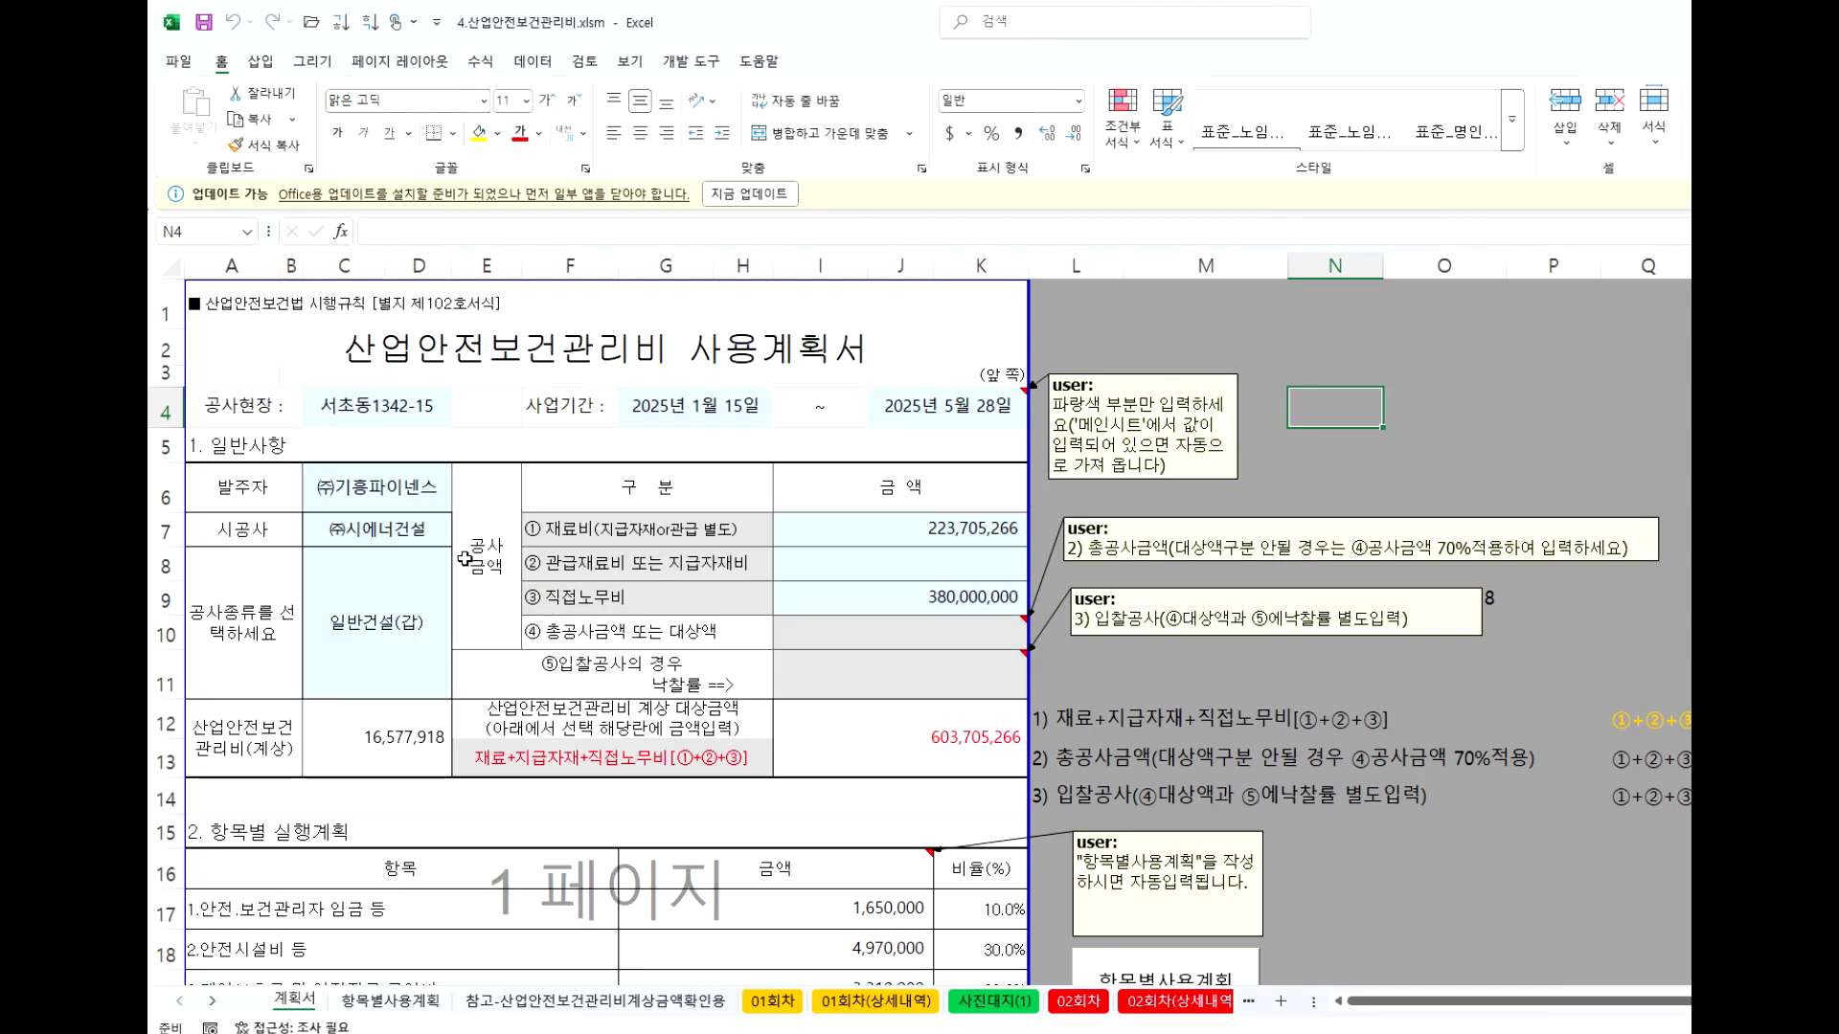
Check the 발주자, 시공사, 공사종류 and 산업안전보건관리비(계상) cells on the 계획서 sheet.
{"action": "left_click", "coordinate": [376, 487]}
{"action": "left_click", "coordinate": [376, 529]}
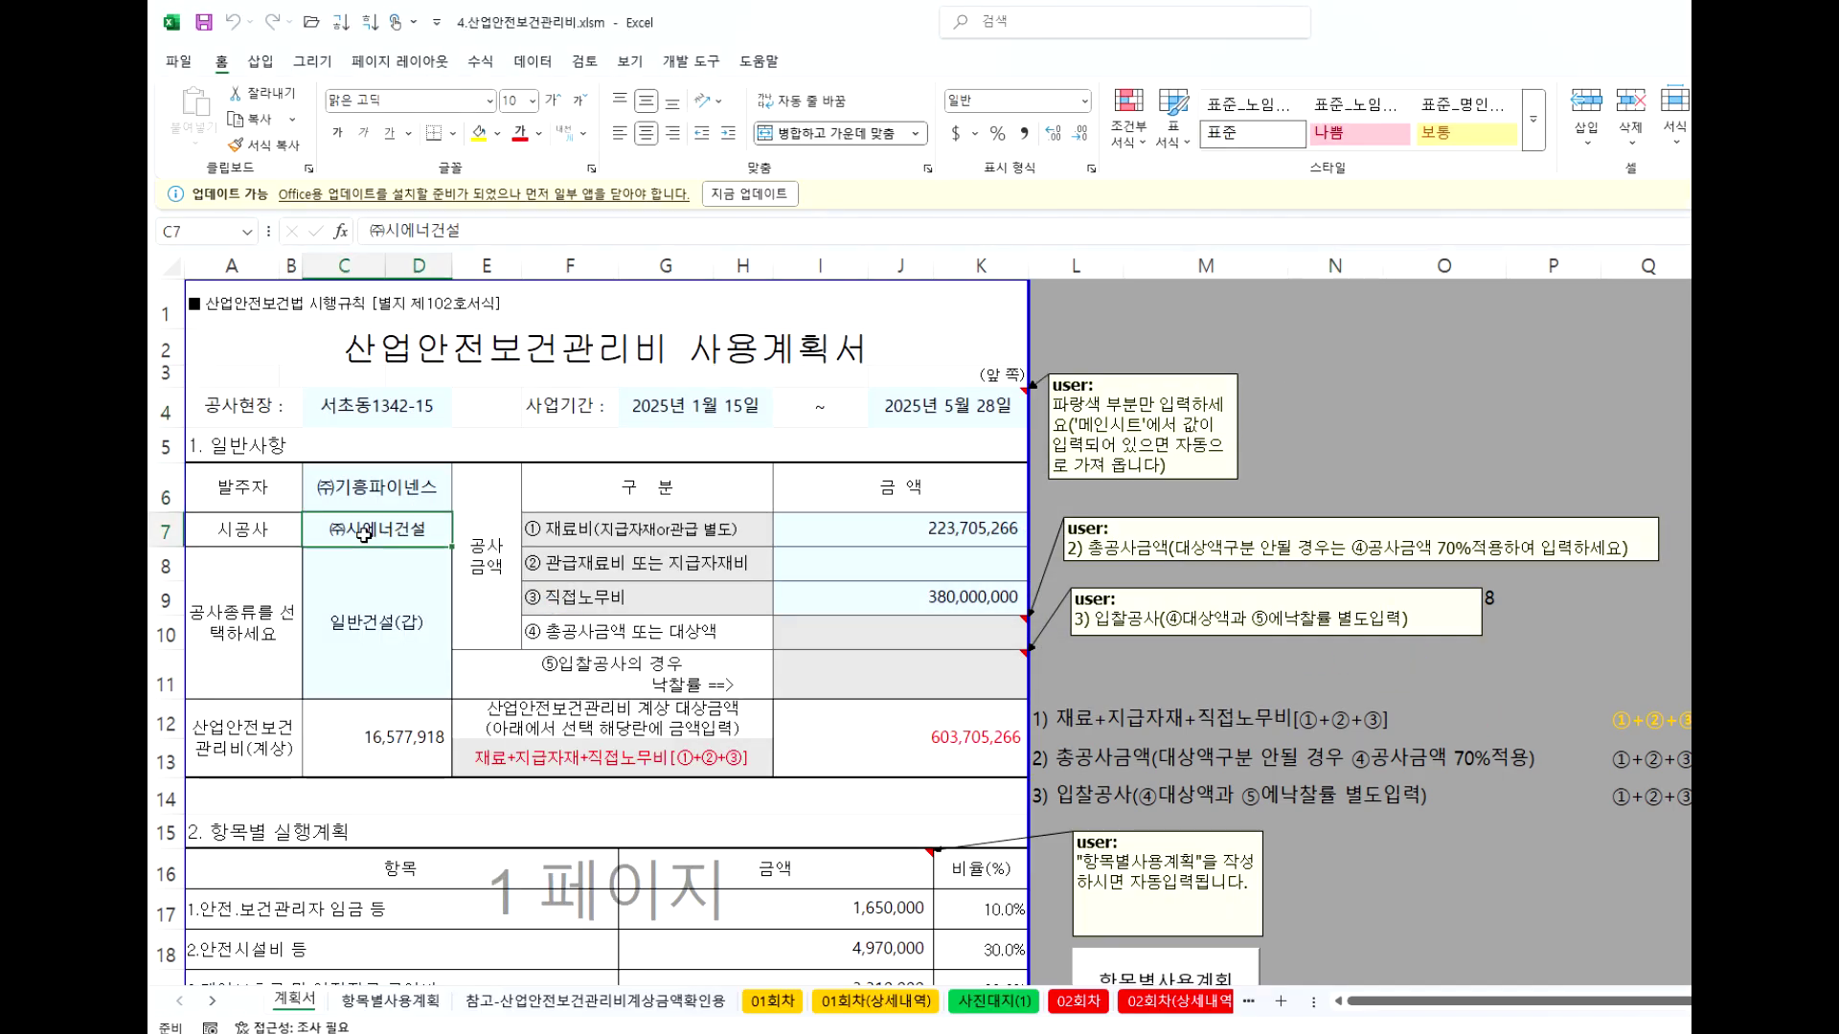
{"action": "left_click", "coordinate": [380, 617]}
{"action": "left_click", "coordinate": [363, 719]}
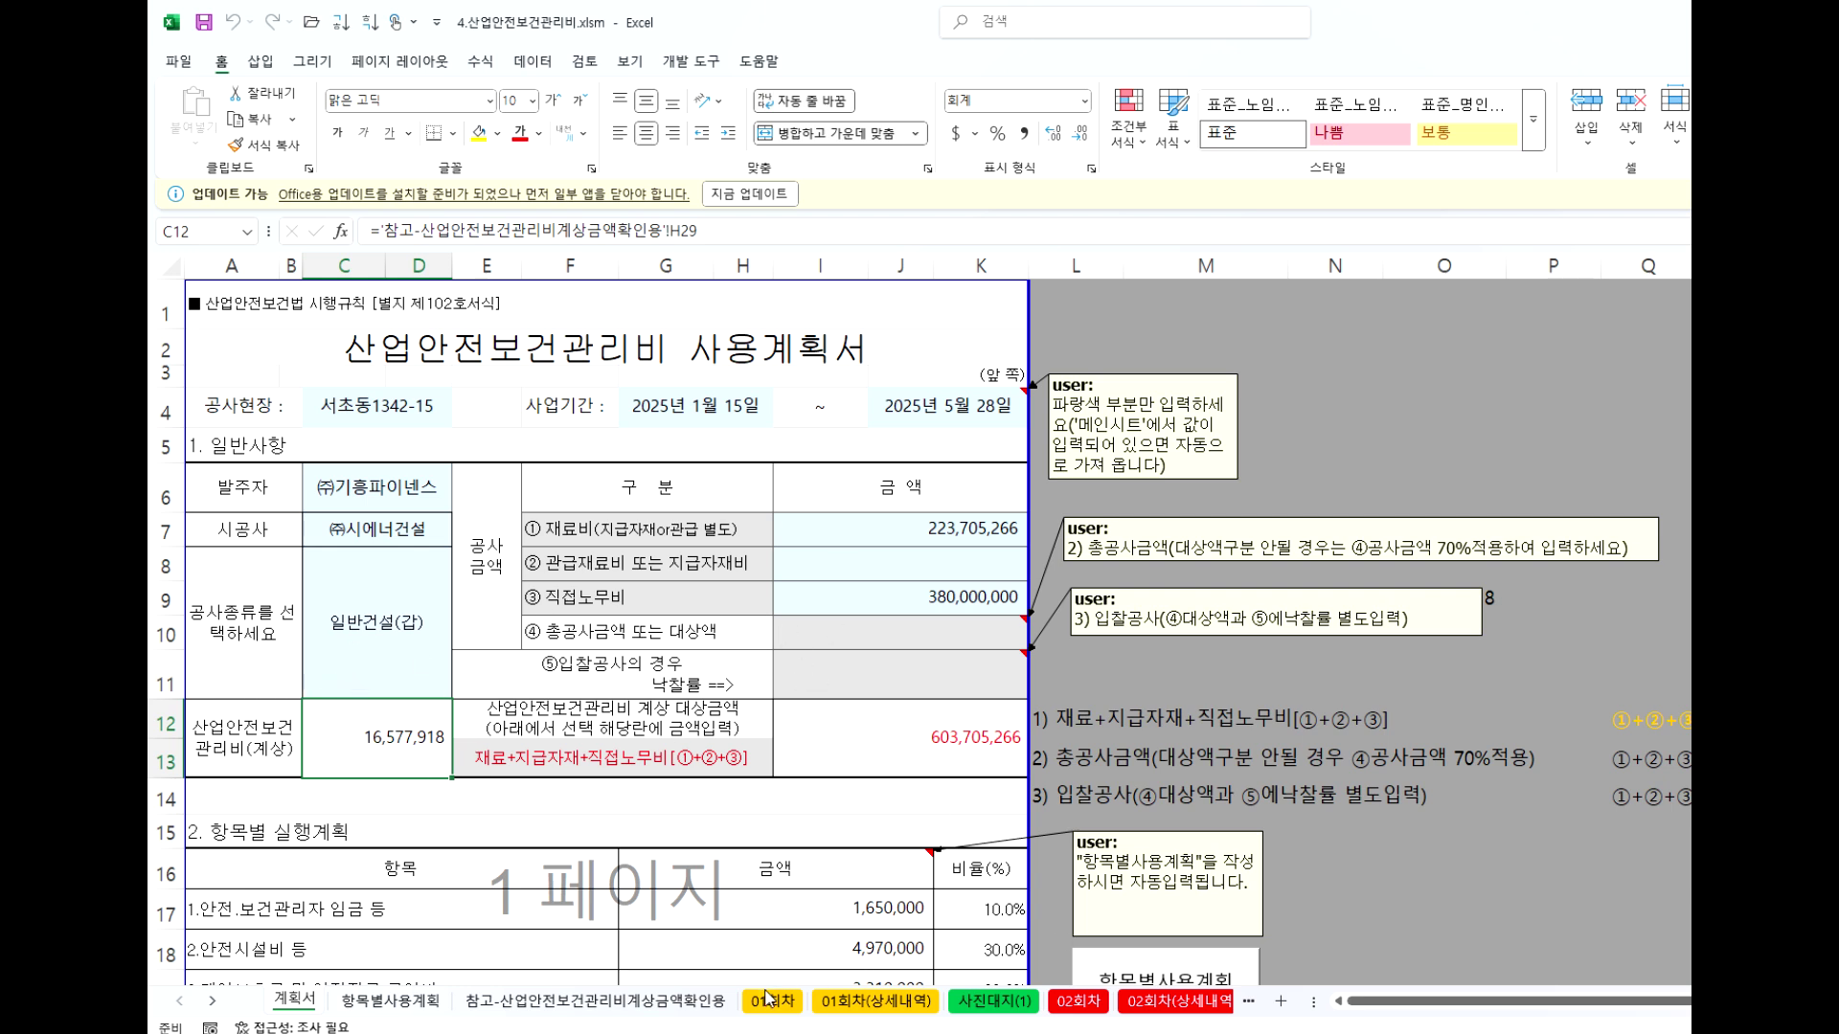
Examine the 항목별사용계획 sheet's cost items, subtotals and column K percentages from item 1 through item 9.
{"action": "left_click", "coordinate": [401, 1001]}
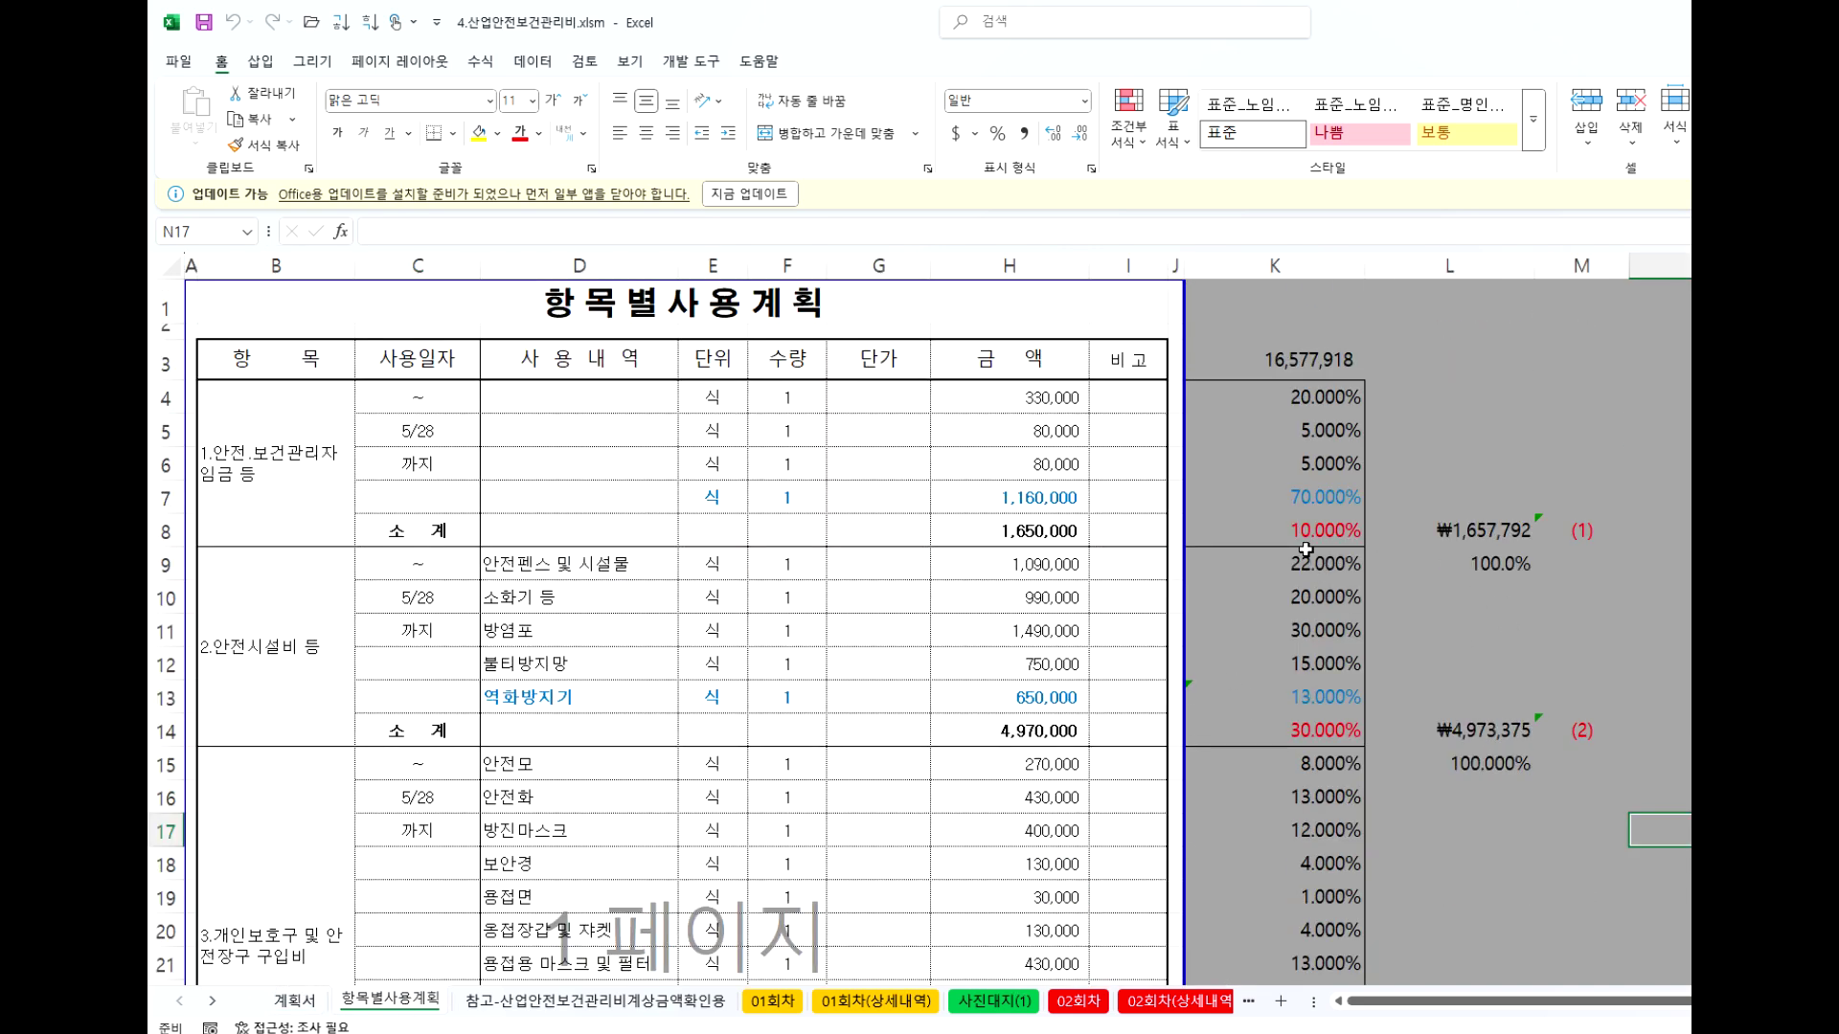
{"action": "left_click", "coordinate": [1317, 538]}
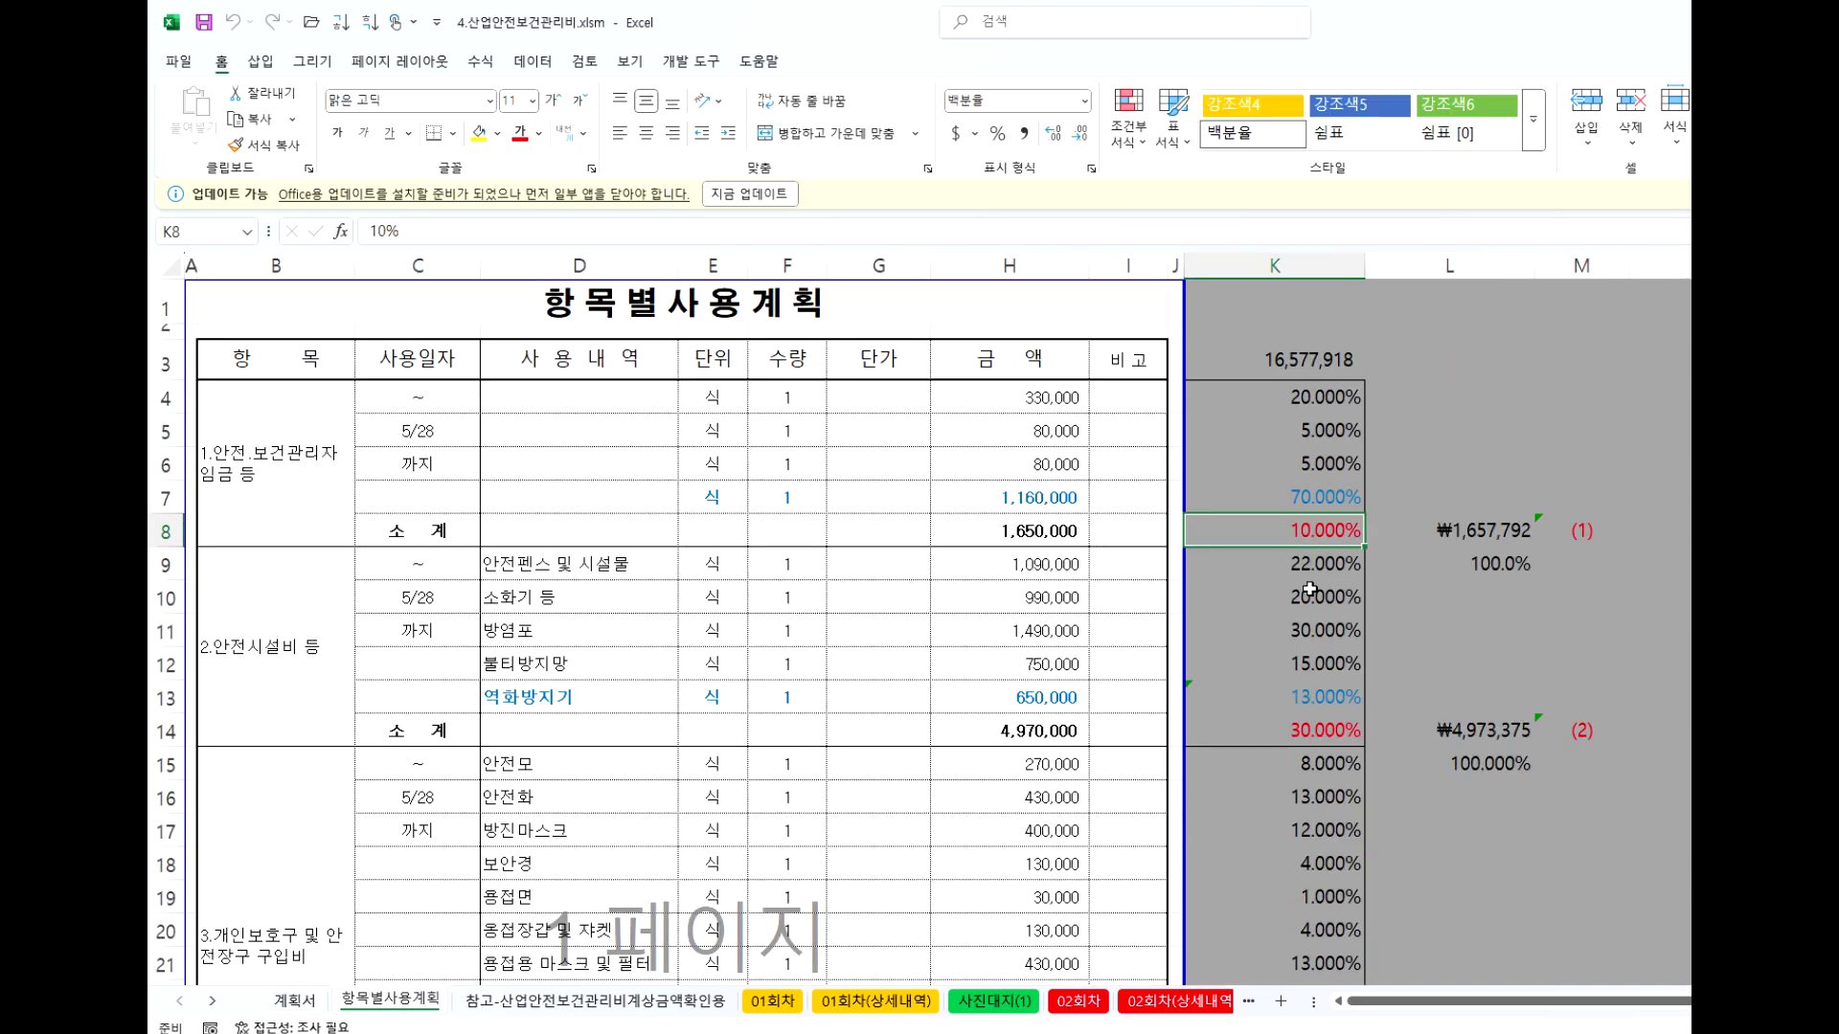
{"action": "left_click", "coordinate": [1318, 729]}
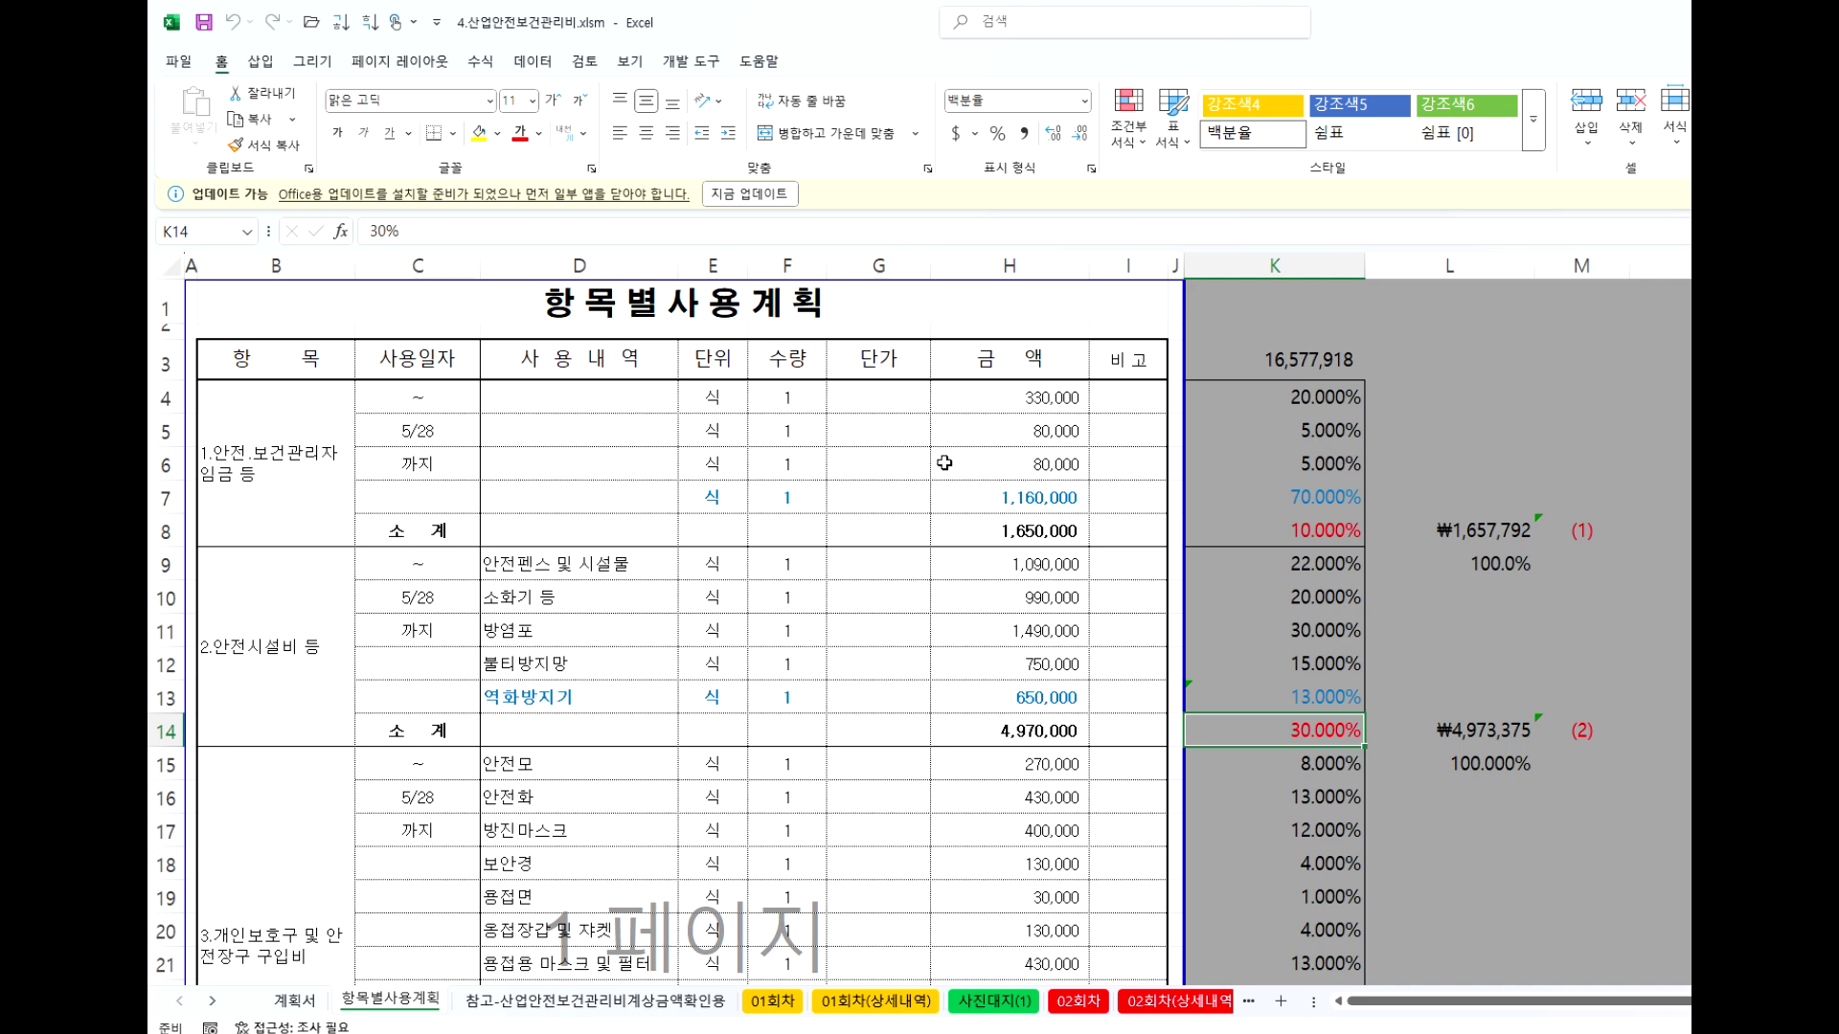
{"action": "scroll", "coordinate": [1017, 506], "scroll_direction": "down", "scroll_amount": 2}
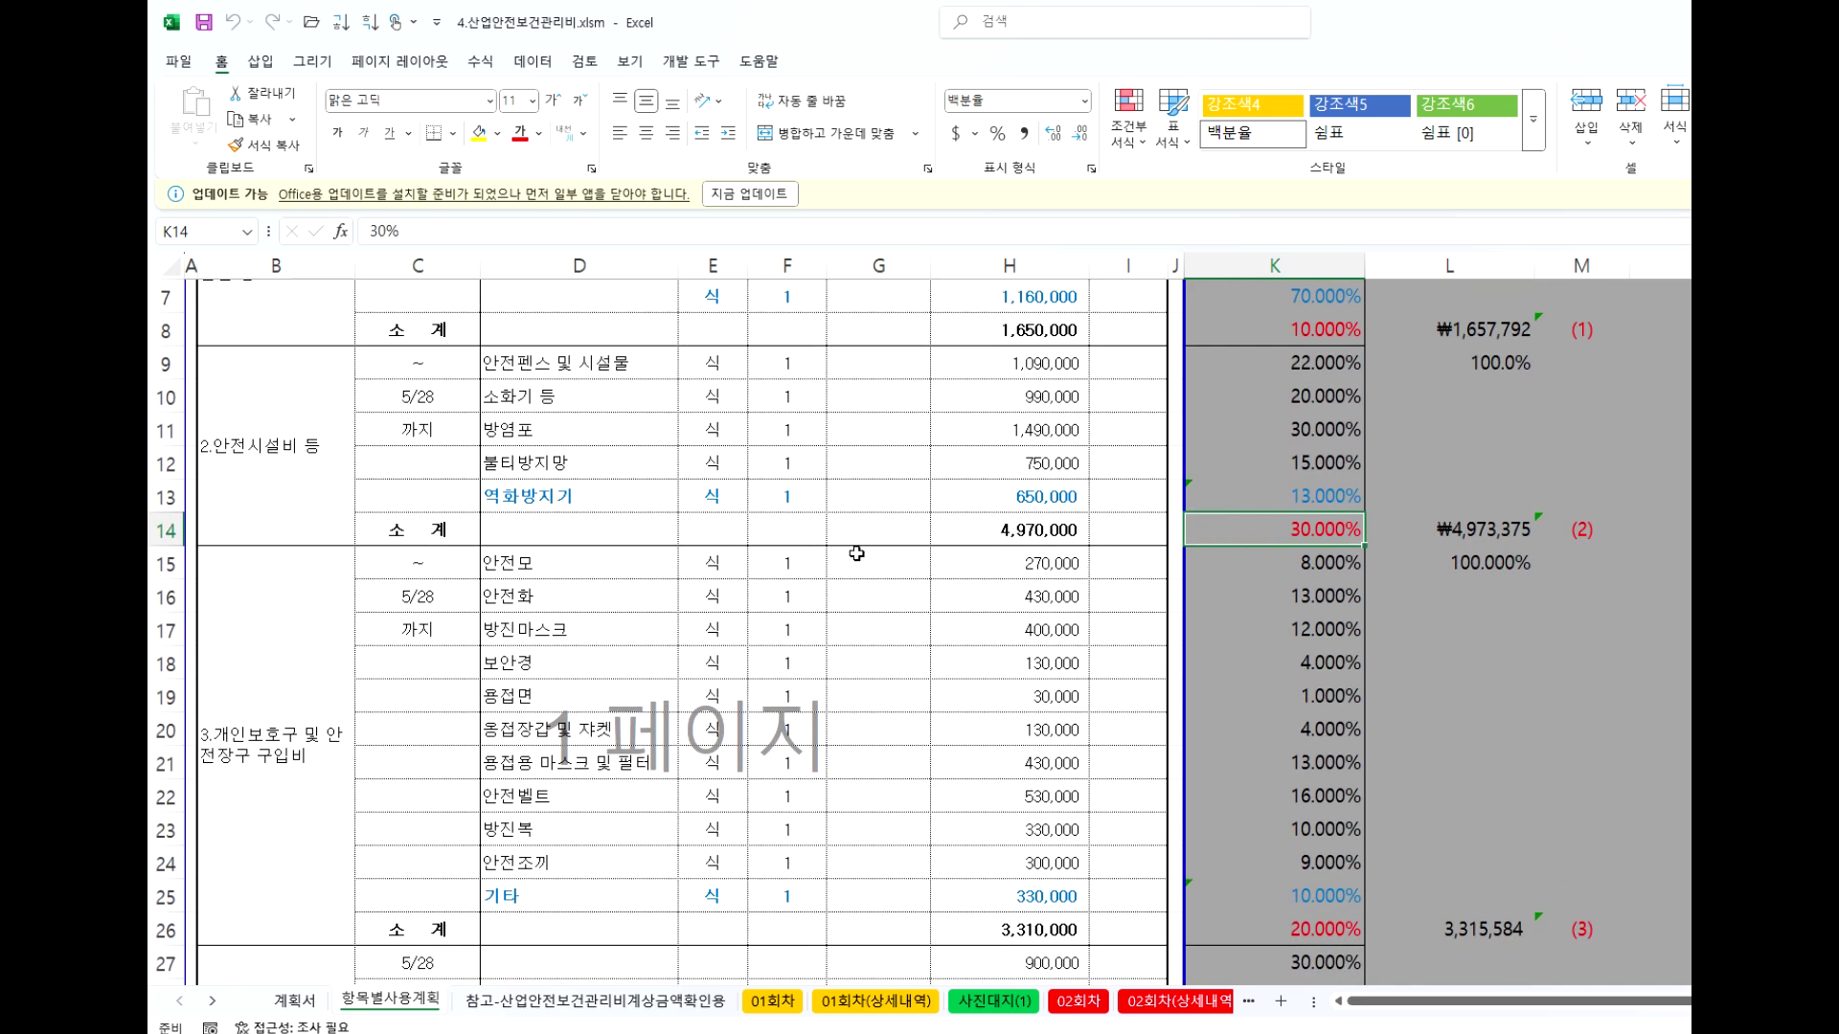
{"action": "scroll", "coordinate": [1295, 640], "scroll_direction": "down", "scroll_amount": 2}
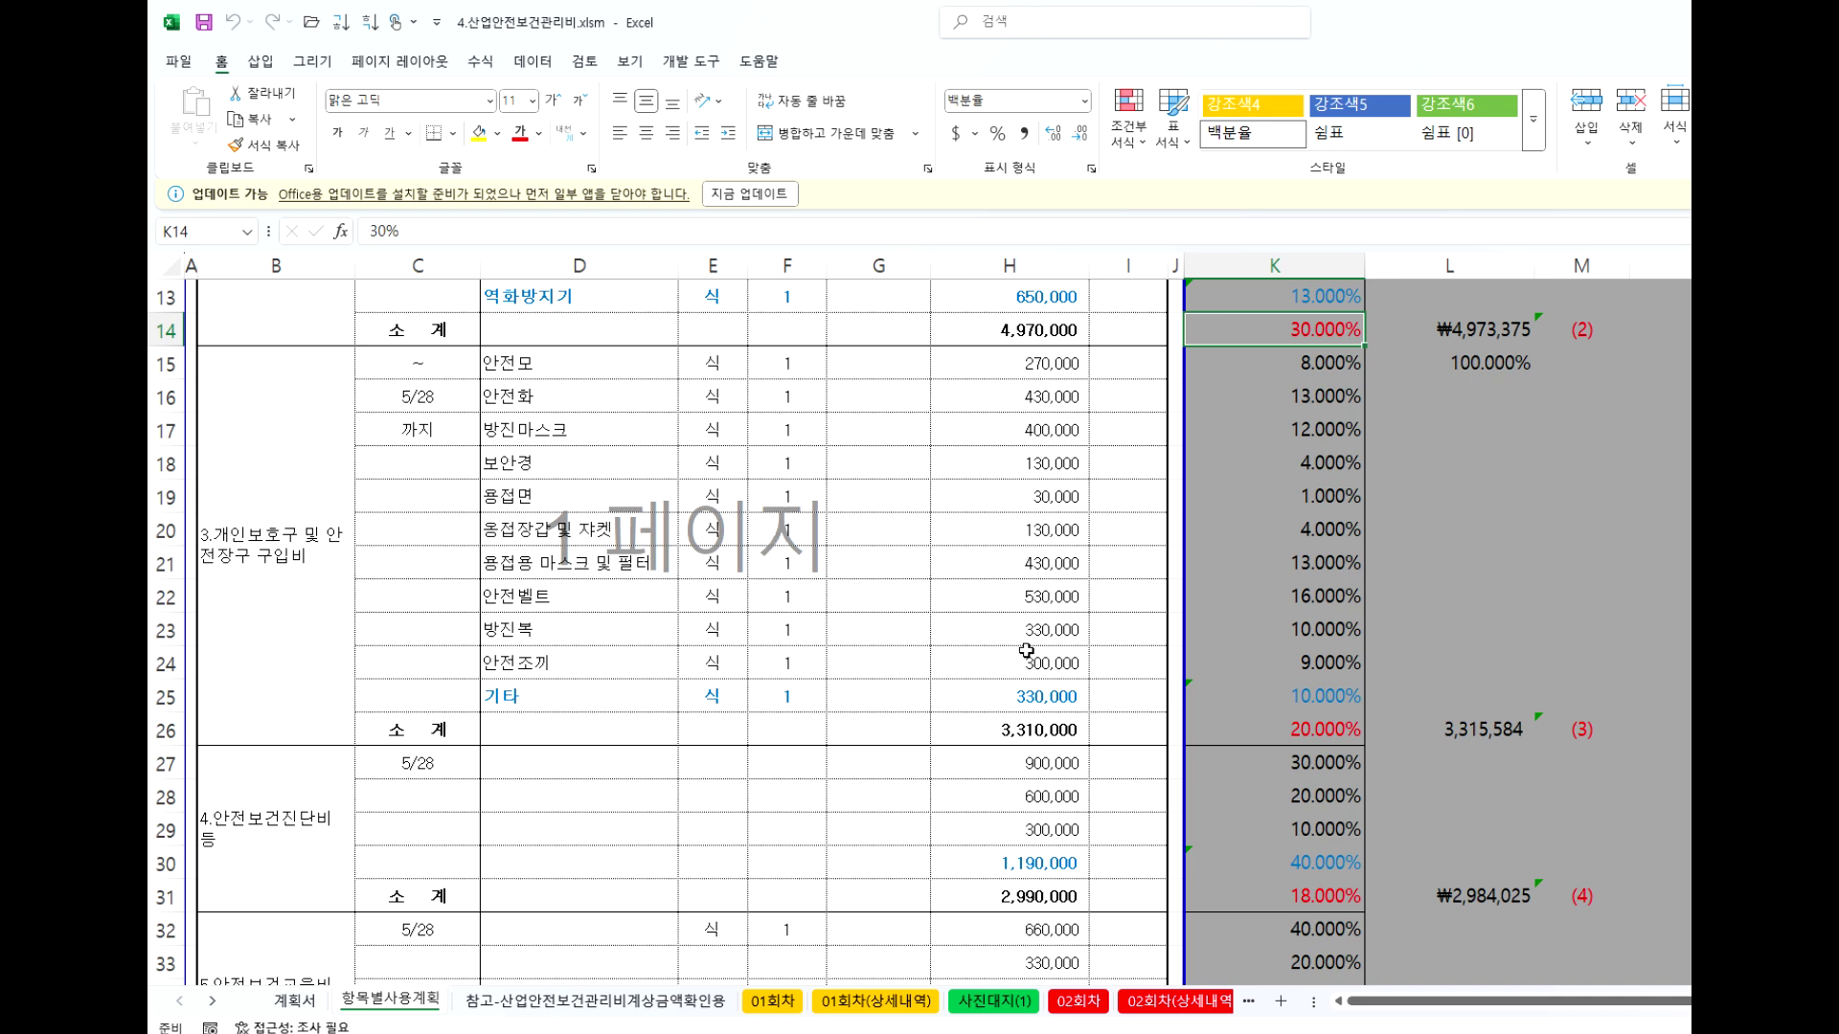
{"action": "scroll", "coordinate": [1310, 723], "scroll_direction": "down", "scroll_amount": 2}
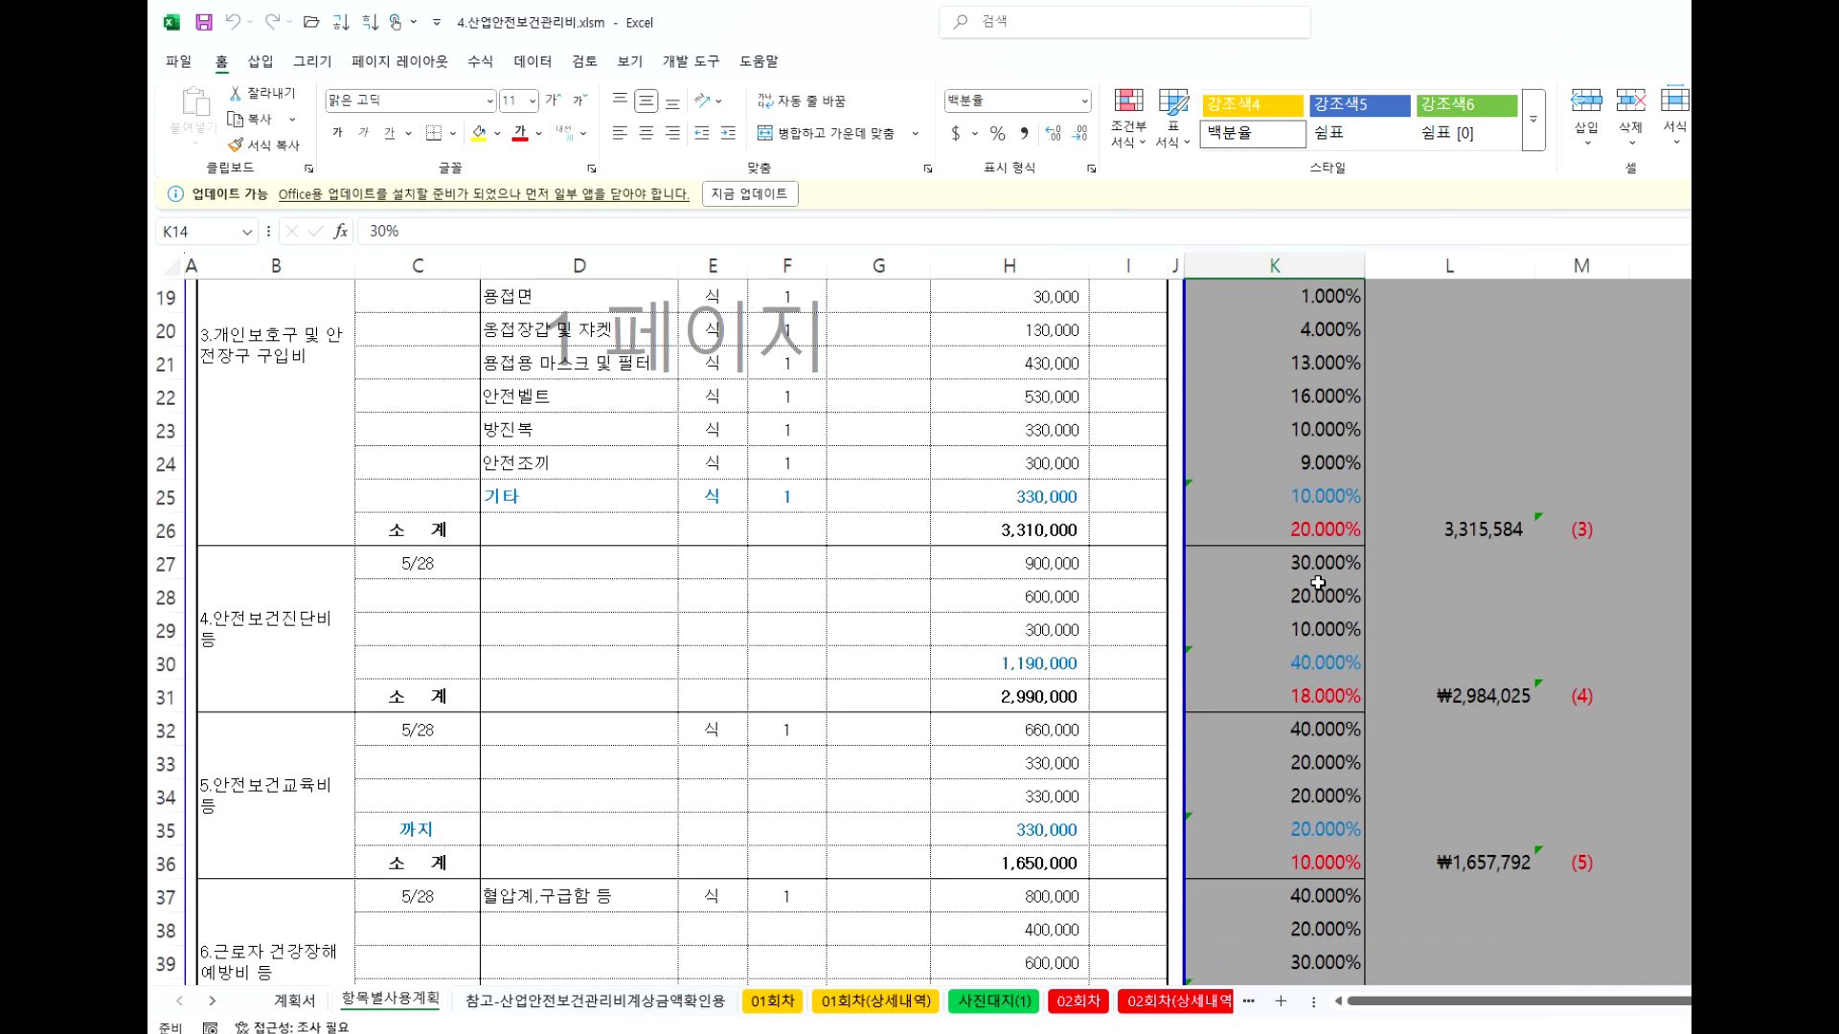
{"action": "left_click", "coordinate": [1322, 542]}
{"action": "left_click", "coordinate": [1301, 695]}
{"action": "left_click", "coordinate": [1314, 857]}
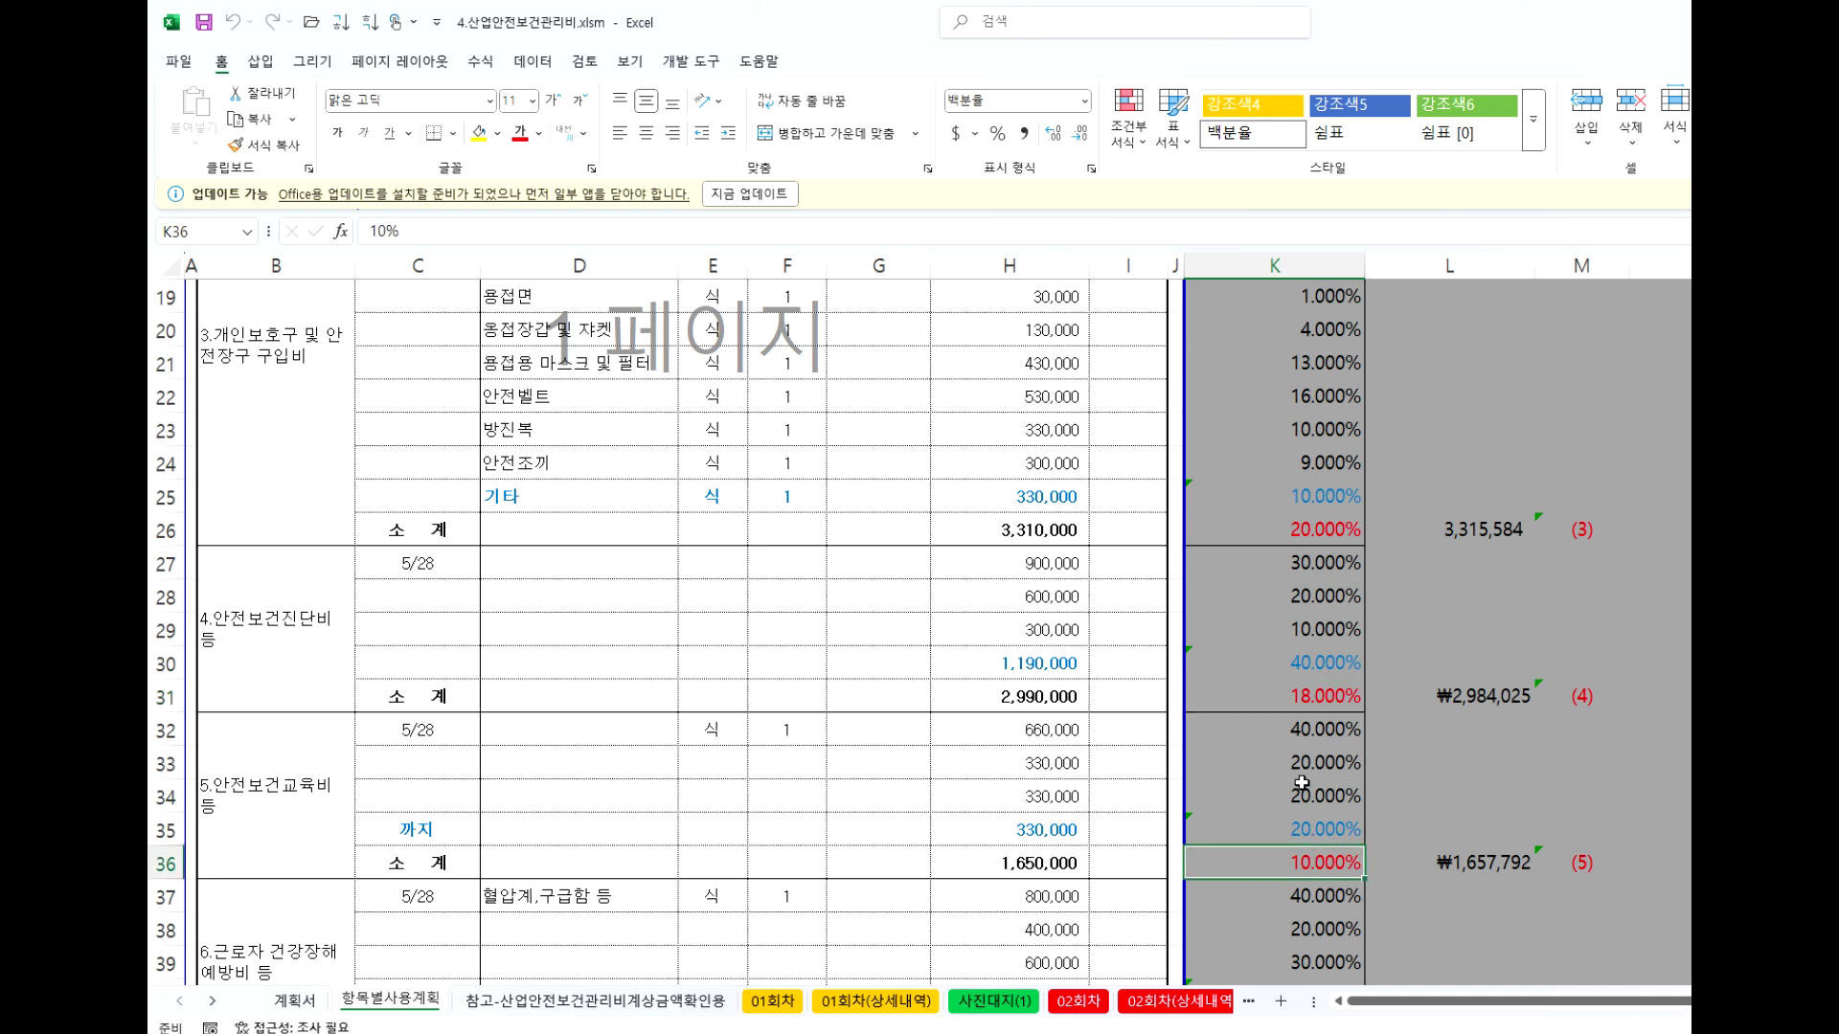
{"action": "scroll", "coordinate": [1293, 766], "scroll_direction": "down", "scroll_amount": 4}
{"action": "scroll", "coordinate": [1286, 733], "scroll_direction": "down", "scroll_amount": 2}
{"action": "scroll", "coordinate": [1243, 546], "scroll_direction": "down", "scroll_amount": 2}
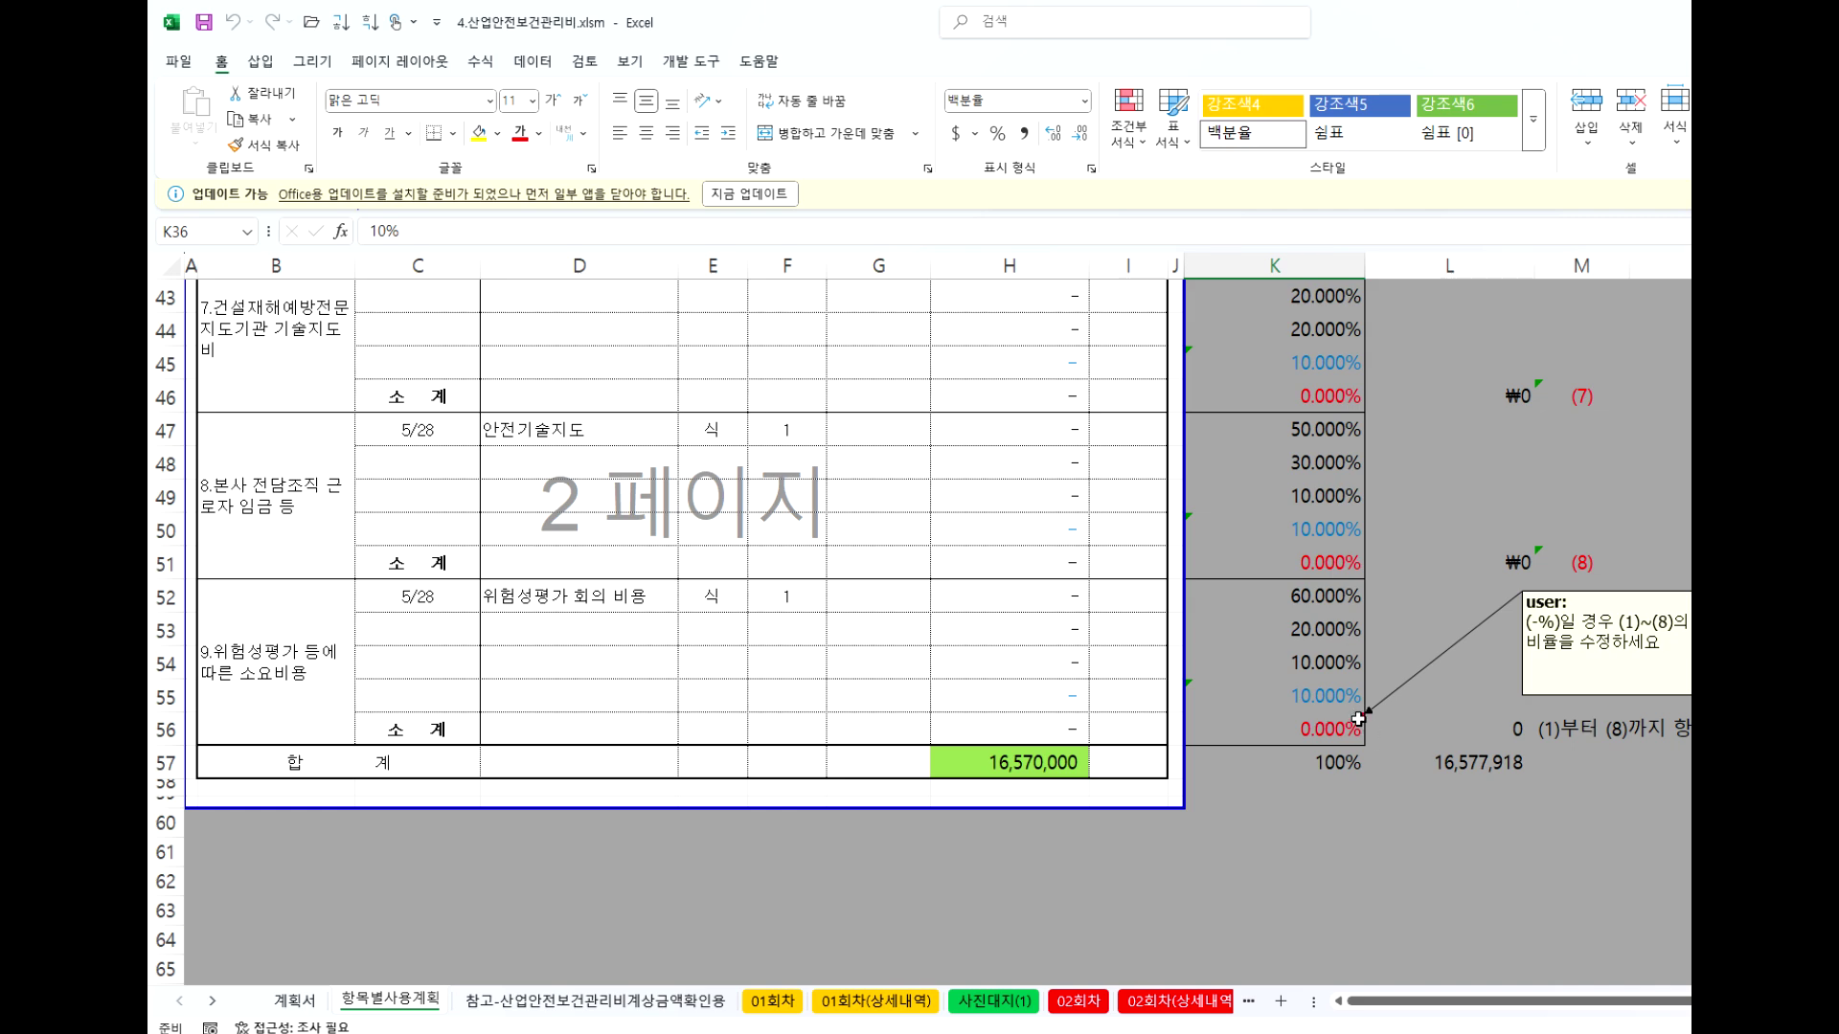
{"action": "scroll", "coordinate": [1341, 575], "scroll_direction": "up", "scroll_amount": 6}
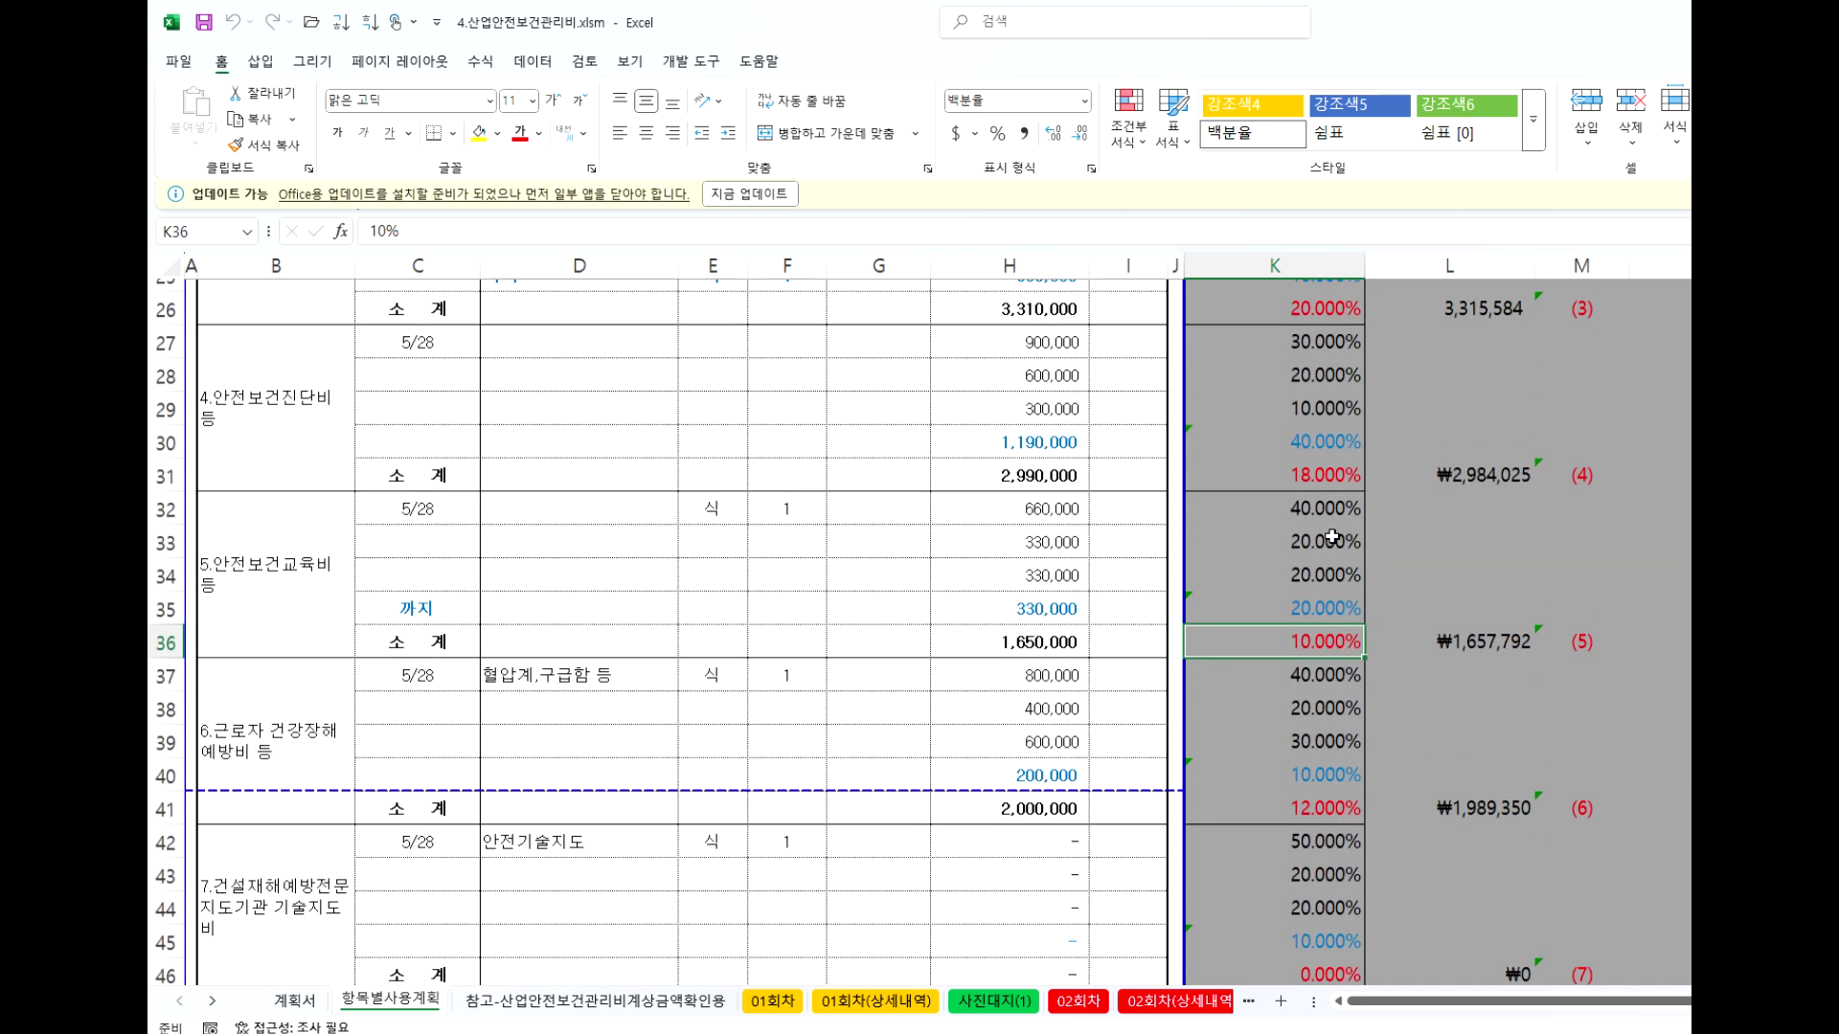
Set the 5.안전보건교육비 등 subtotal percentage in K36 to 20% and check item 9's percentage and the 합계 row.
{"action": "left_click", "coordinate": [1323, 498]}
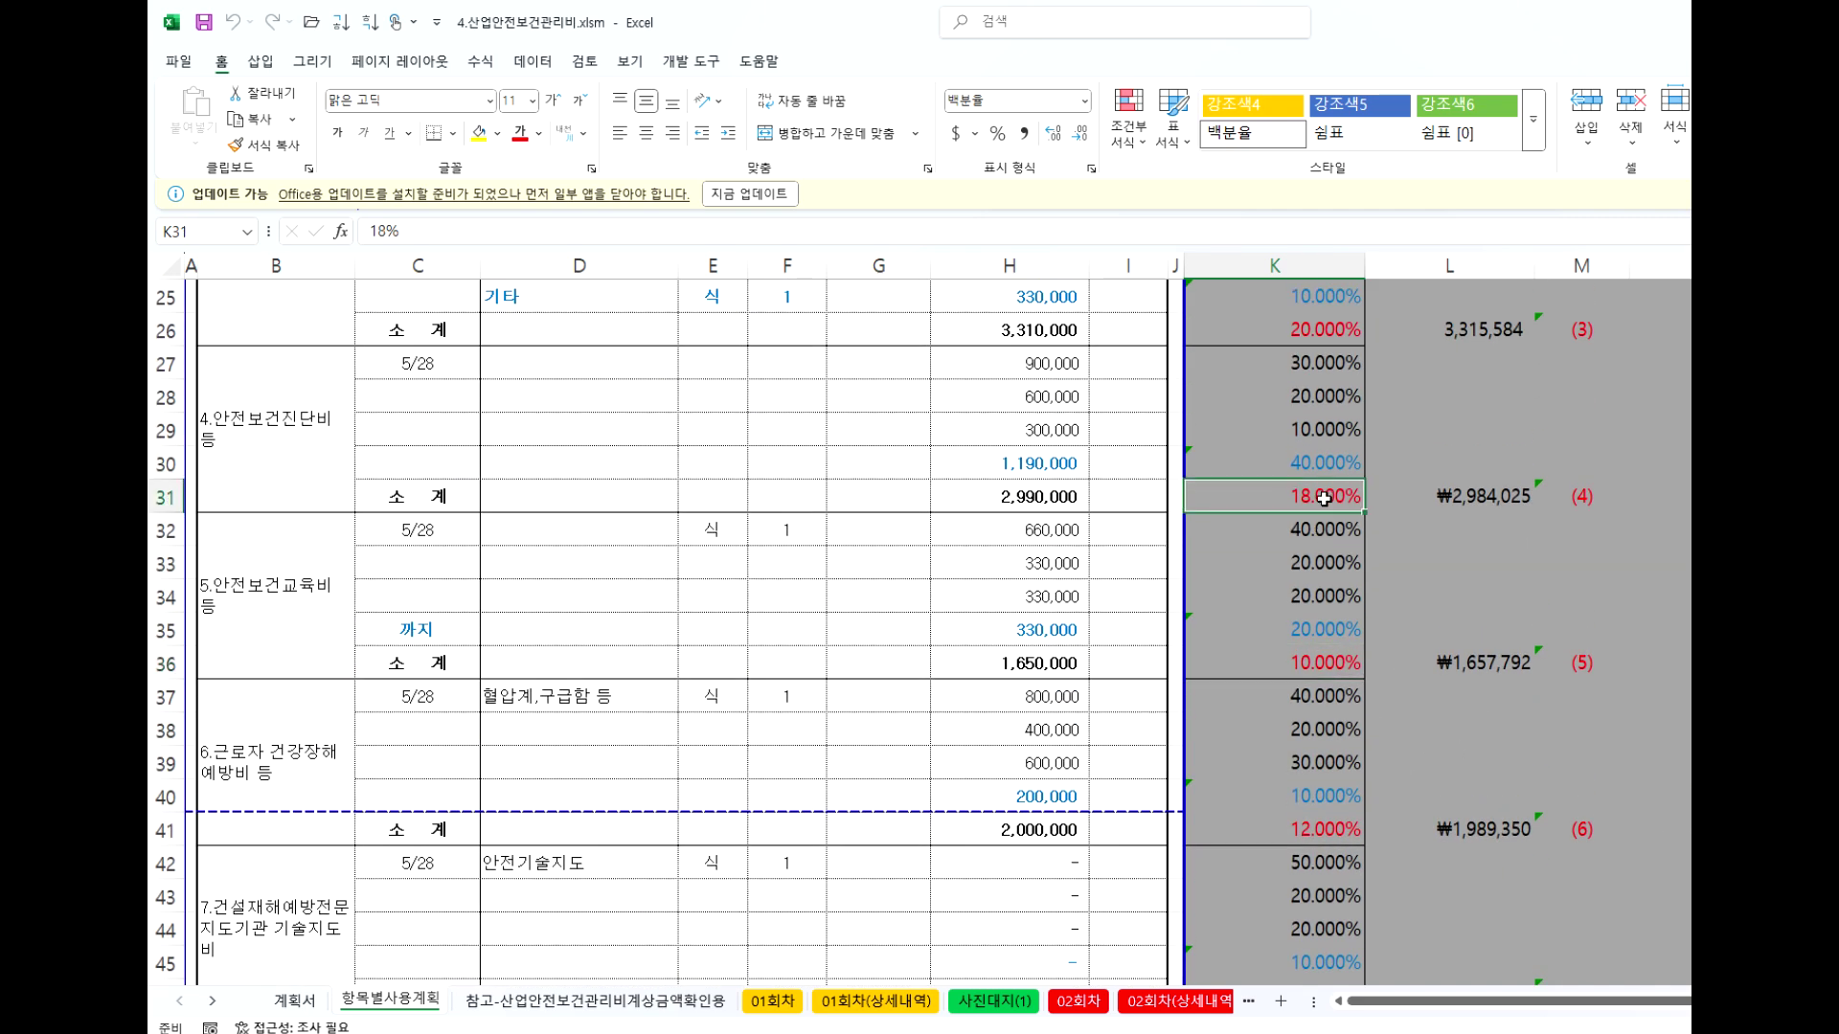
{"action": "left_click", "coordinate": [1312, 667]}
{"action": "type", "text": "2"}
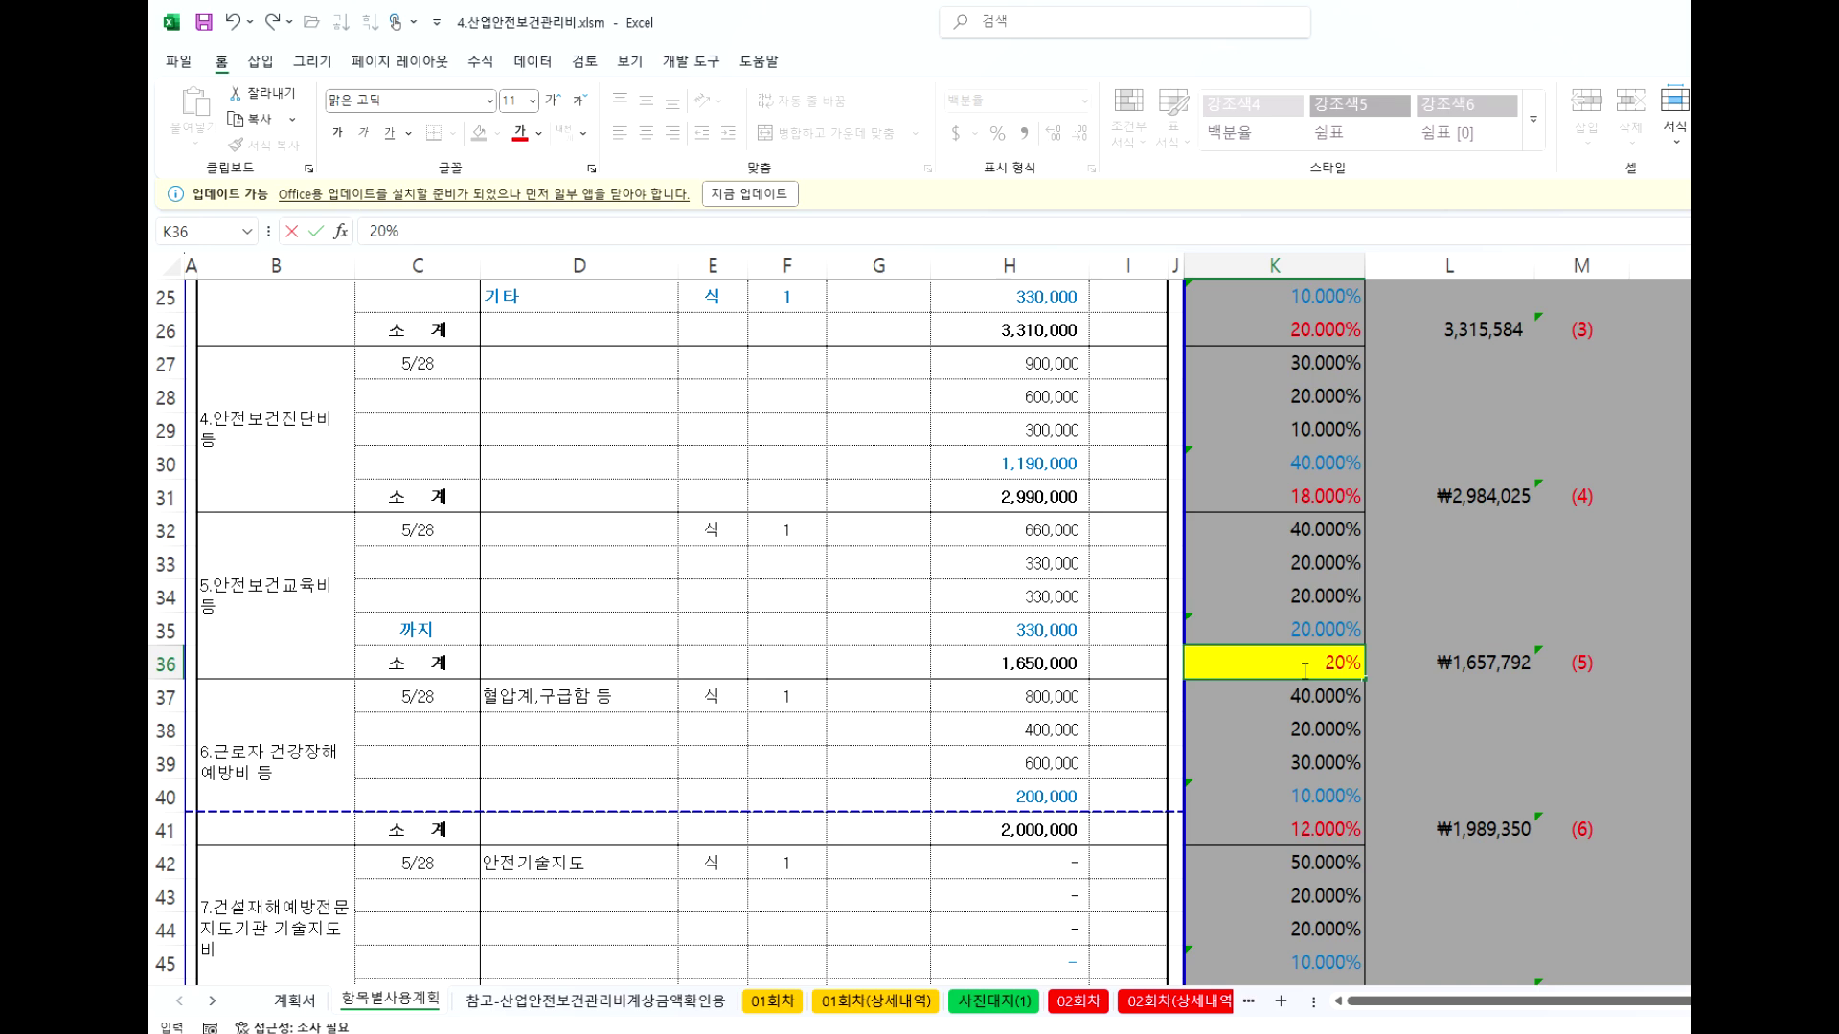
{"action": "key", "text": "Return"}
{"action": "scroll", "coordinate": [1341, 719], "scroll_direction": "down", "scroll_amount": 6}
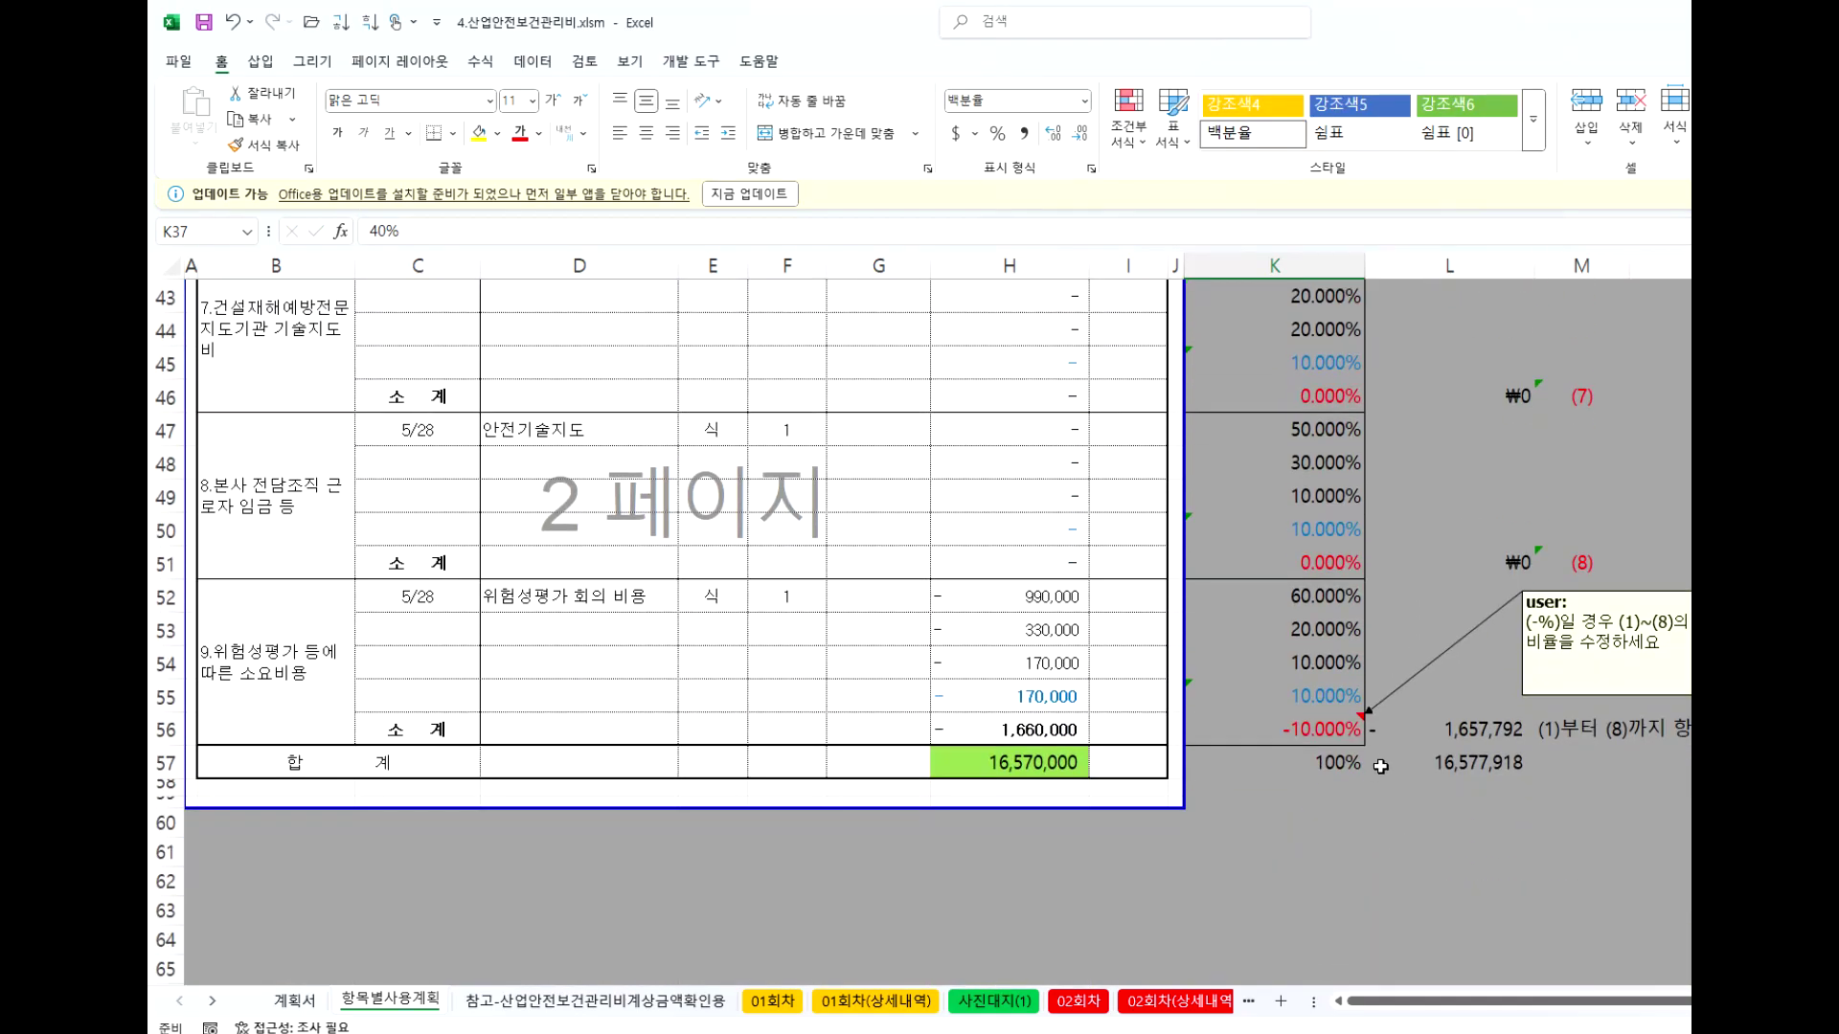
{"action": "scroll", "coordinate": [1326, 667], "scroll_direction": "up", "scroll_amount": 6}
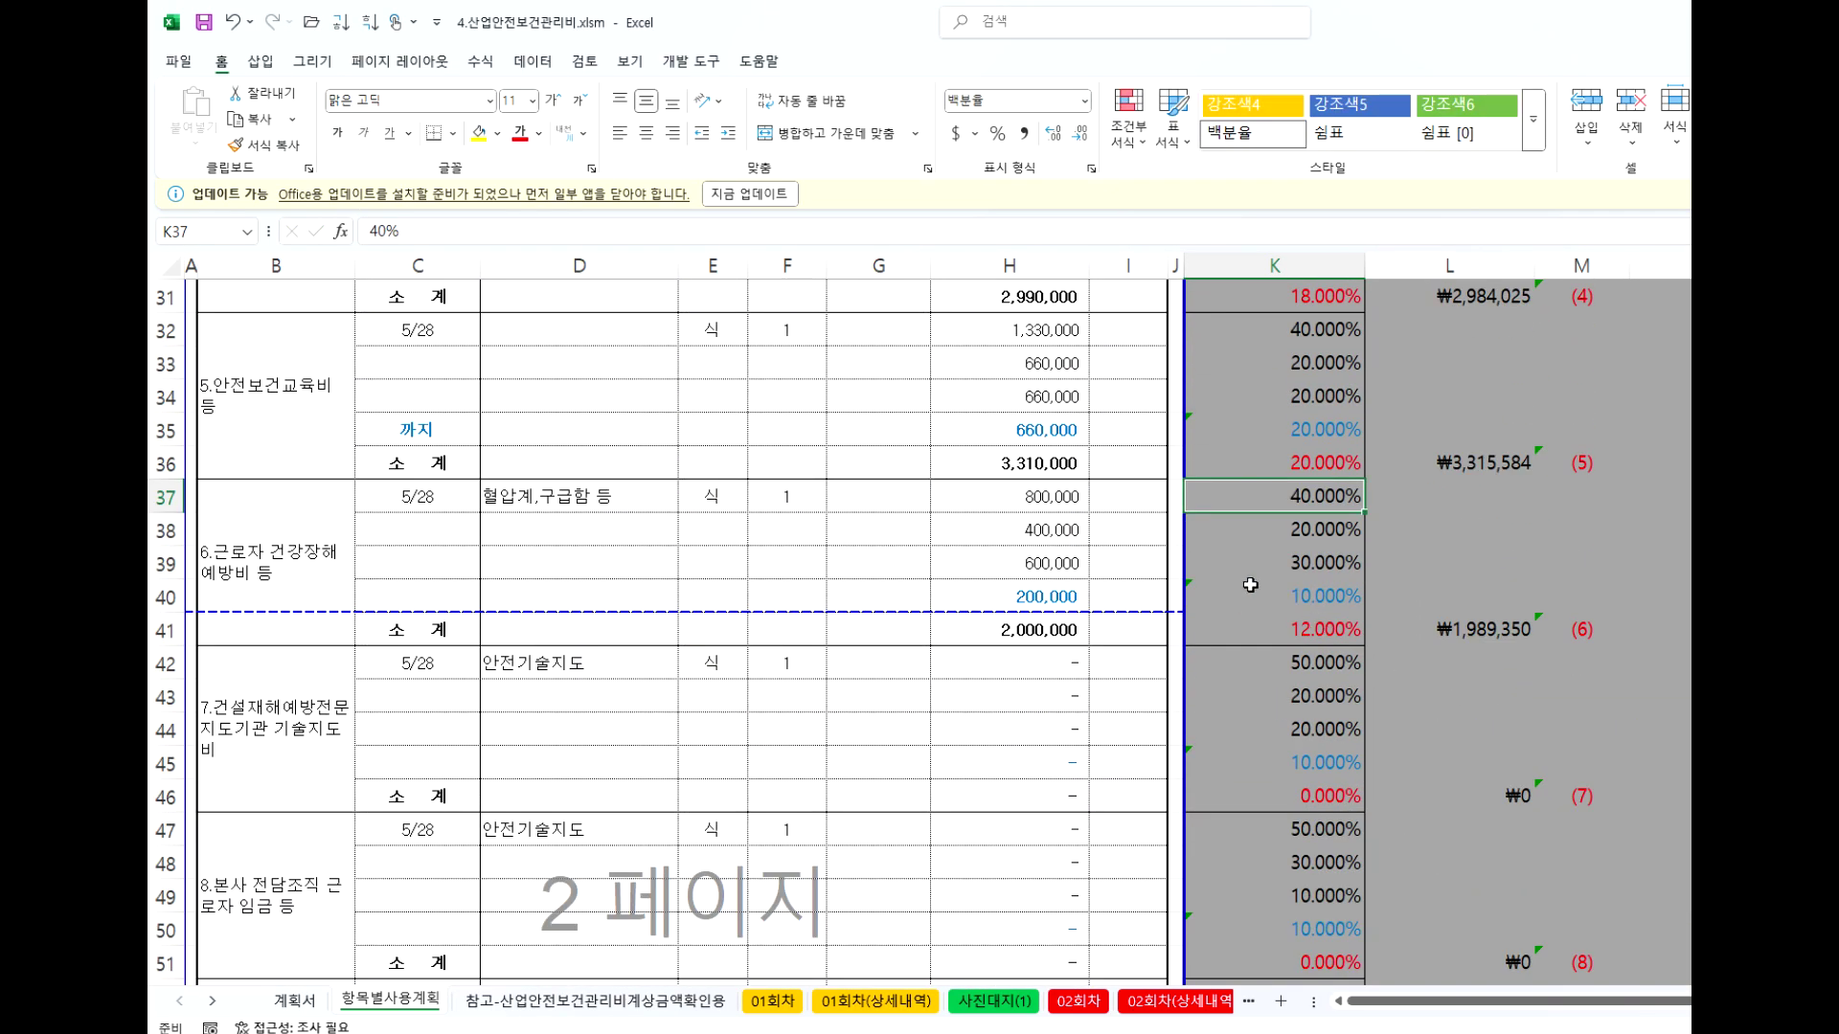
Set the 4.안전보건진단비 등 subtotal percentage in K31 to 8% and recheck the item 9 and 합계 rows.
{"action": "left_click", "coordinate": [1299, 498]}
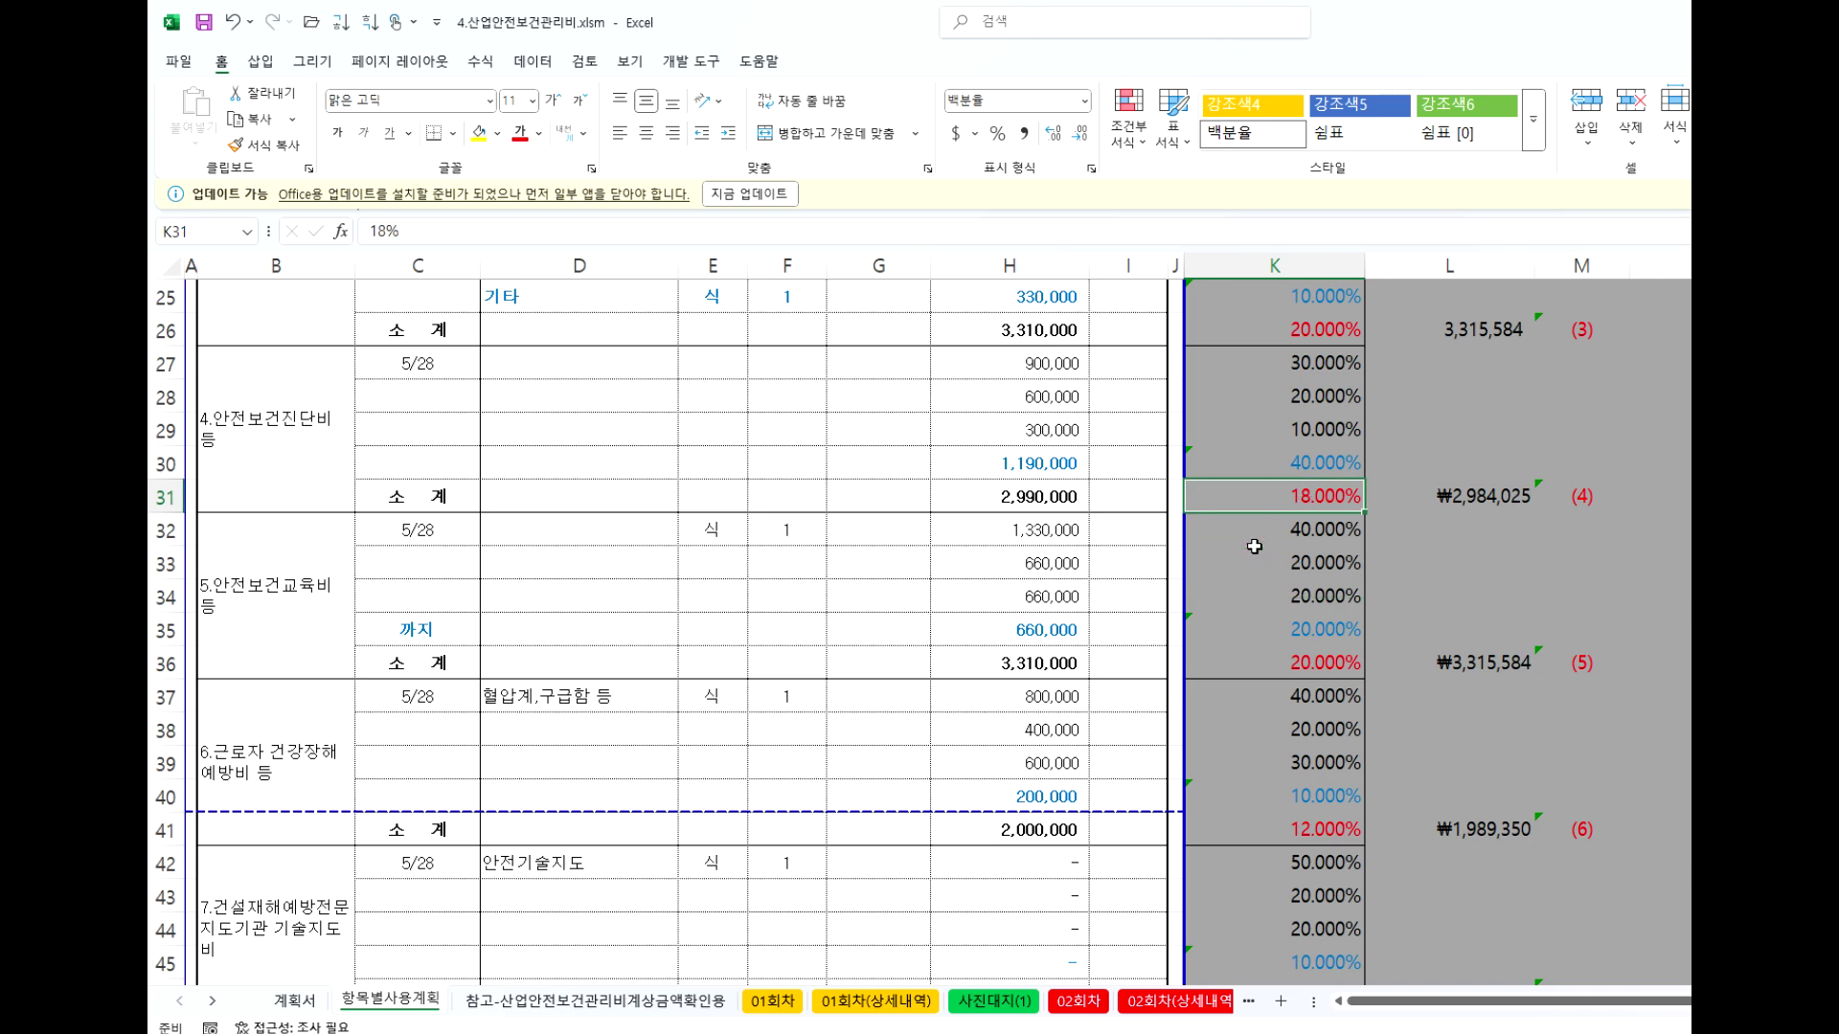
{"action": "left_click", "coordinate": [1250, 536]}
{"action": "scroll", "coordinate": [1322, 613], "scroll_direction": "down", "scroll_amount": 8}
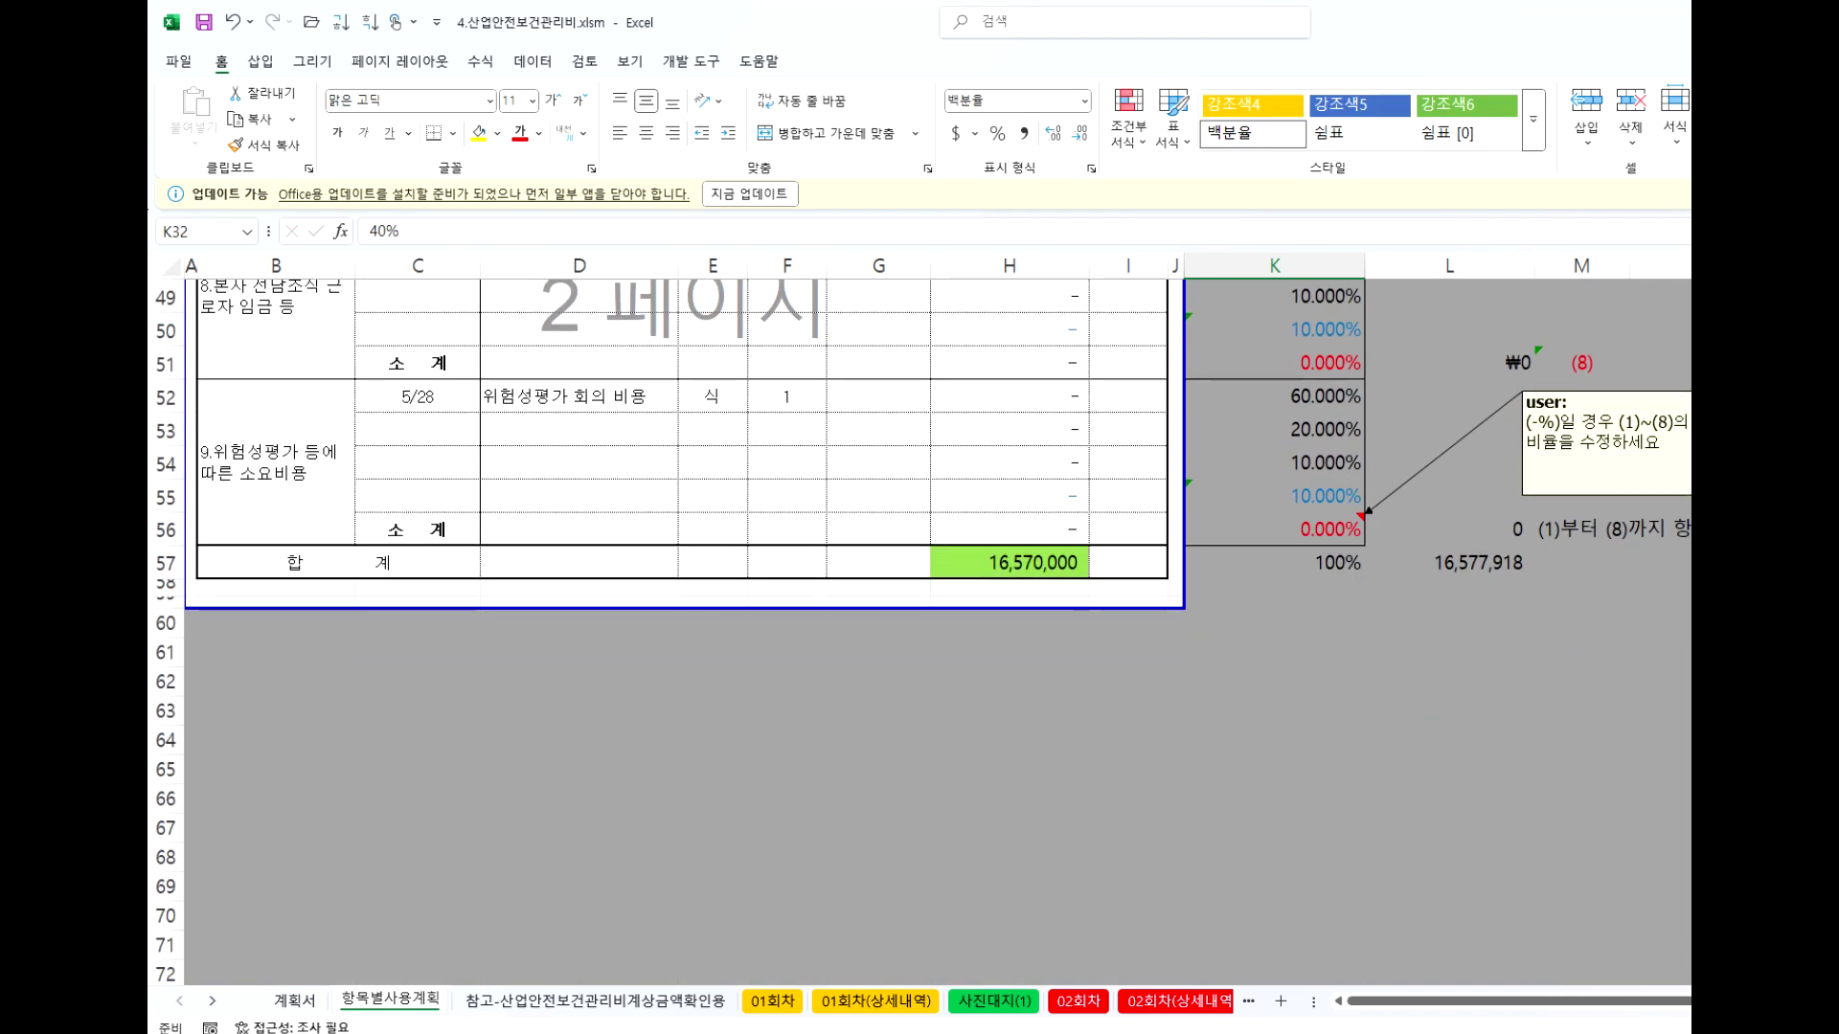
{"action": "scroll", "coordinate": [1245, 661], "scroll_direction": "up", "scroll_amount": 14}
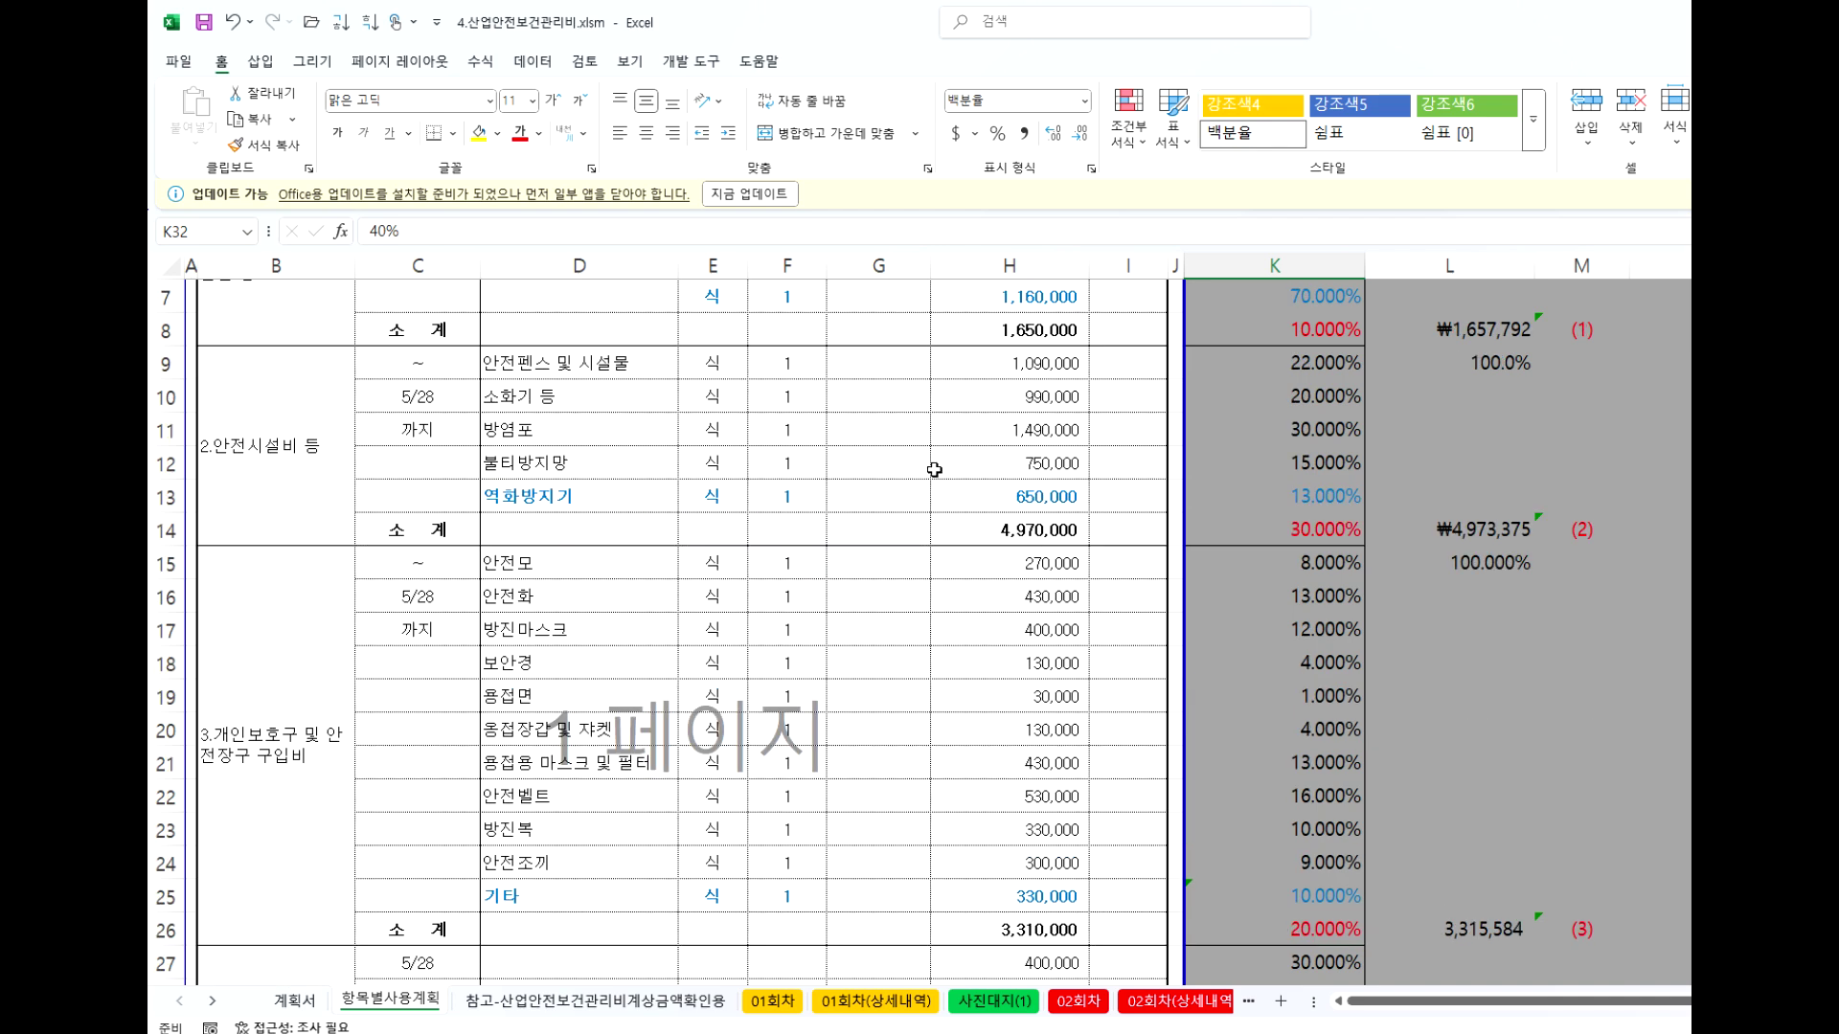
{"action": "scroll", "coordinate": [948, 532], "scroll_direction": "down", "scroll_amount": 2}
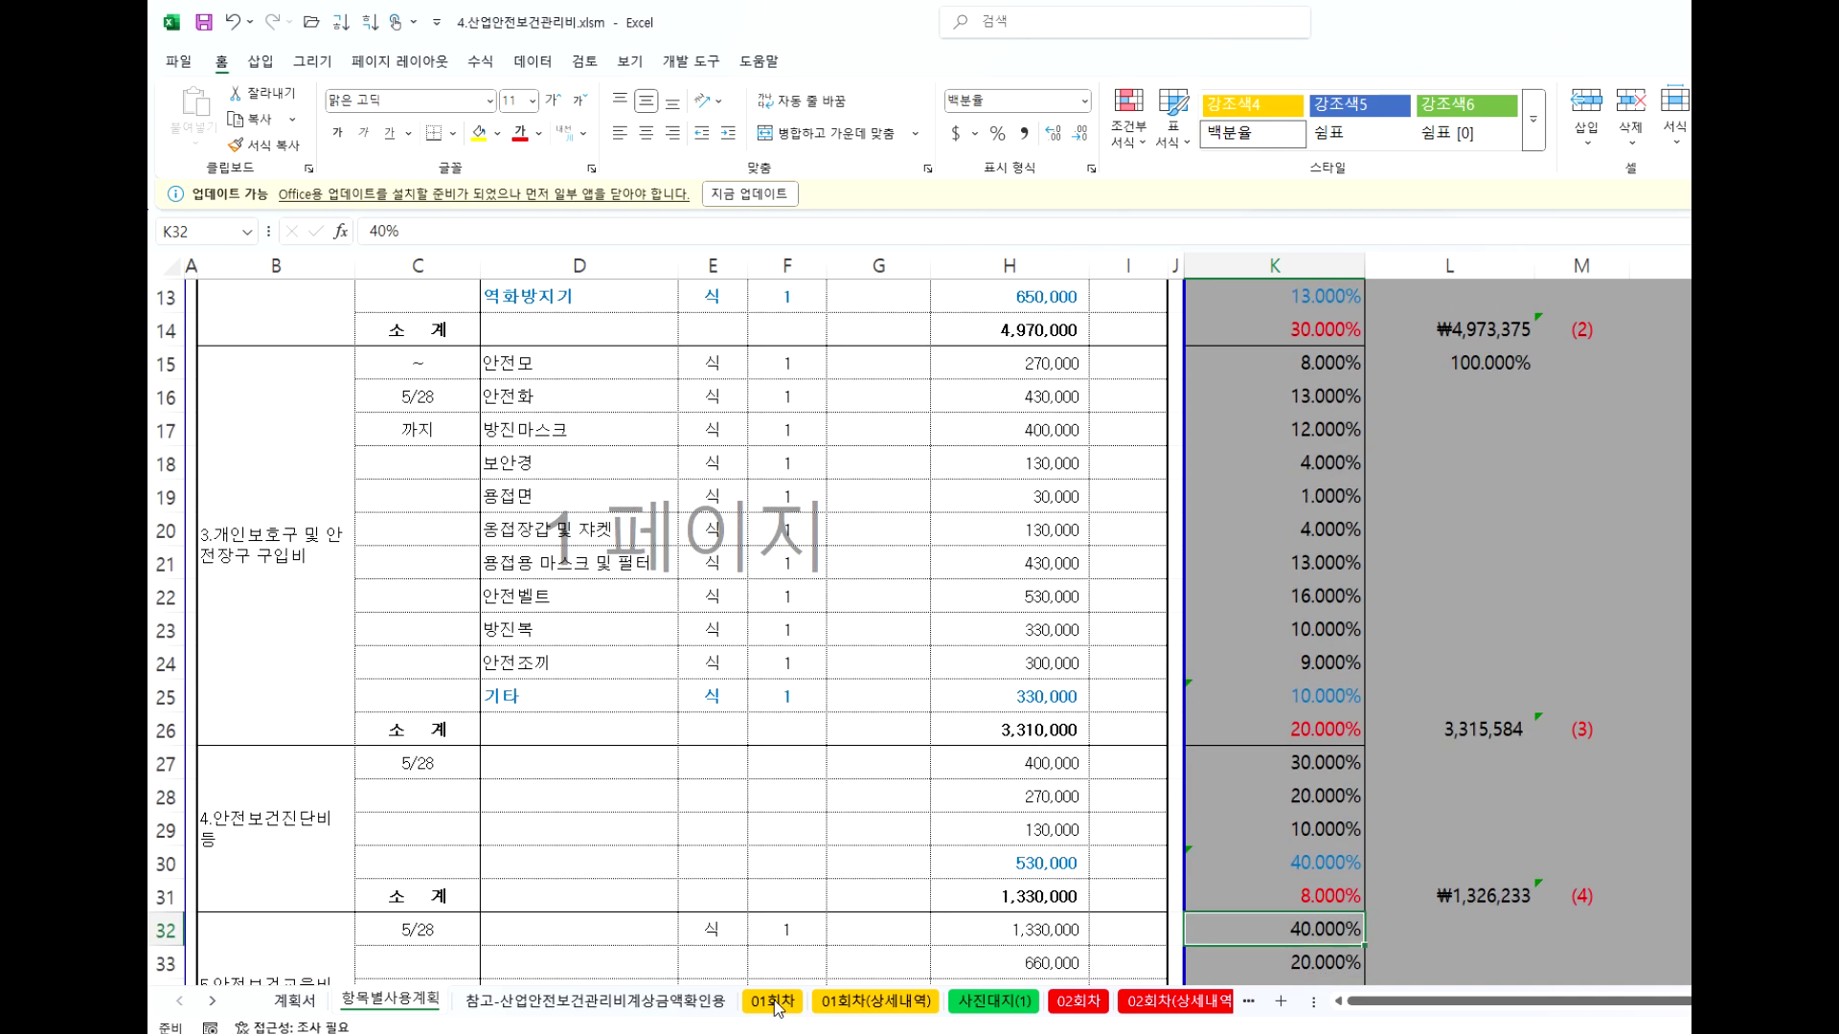
Set the 산업안전보건관리비 사용내역서 month to 5 on the 01회차 sheet.
{"action": "left_click", "coordinate": [773, 1002]}
{"action": "left_click", "coordinate": [874, 1004]}
{"action": "left_click", "coordinate": [774, 1001]}
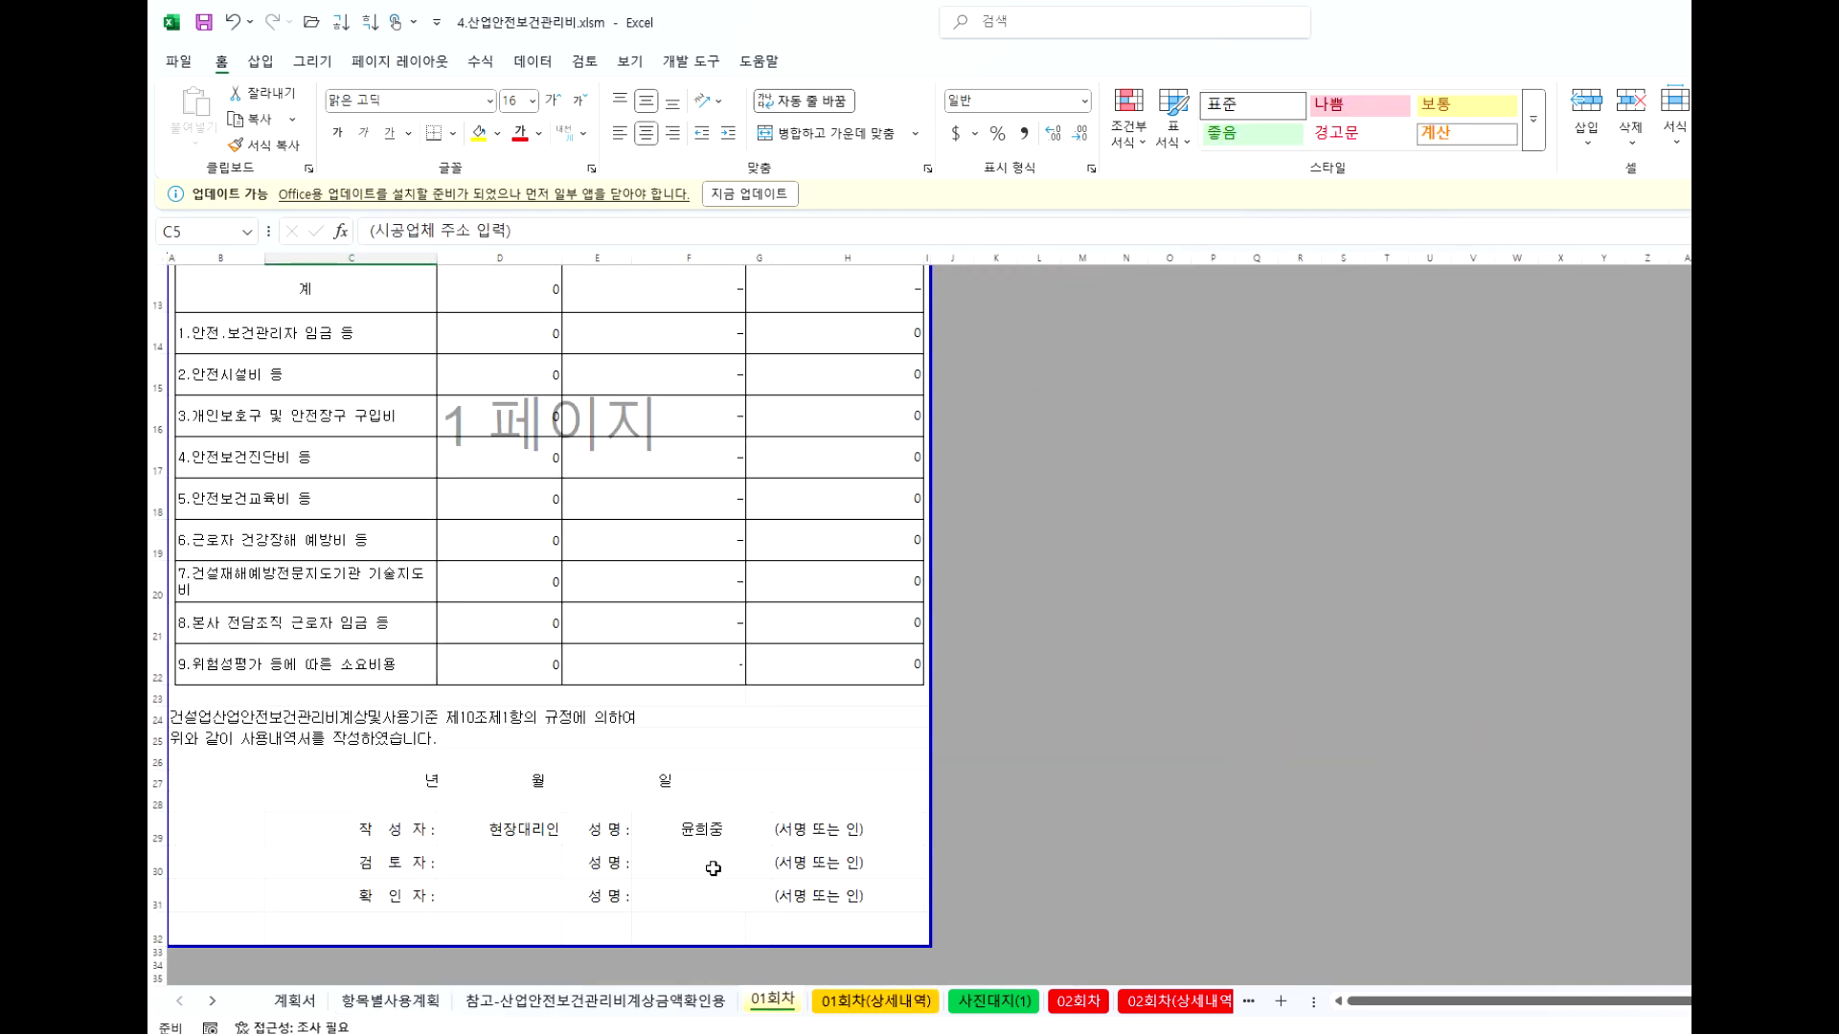
{"action": "scroll", "coordinate": [698, 584], "scroll_direction": "up", "scroll_amount": 2}
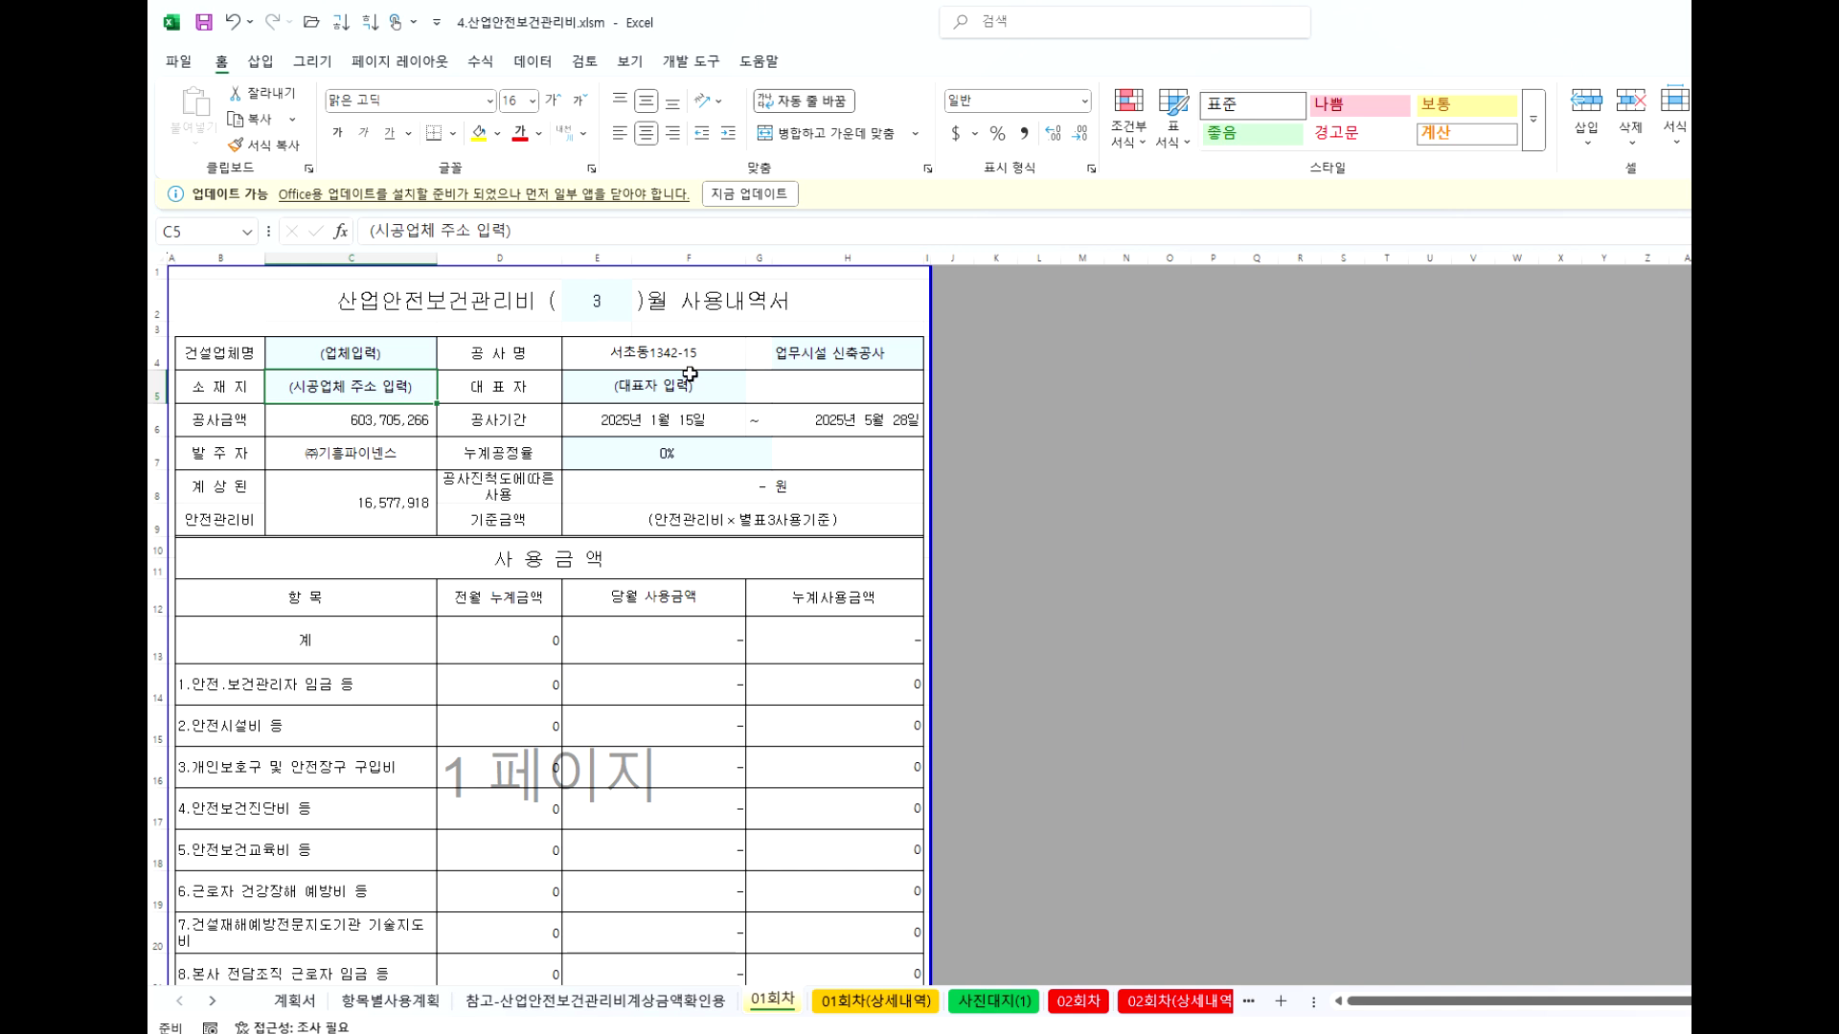
{"action": "left_click", "coordinate": [652, 457]}
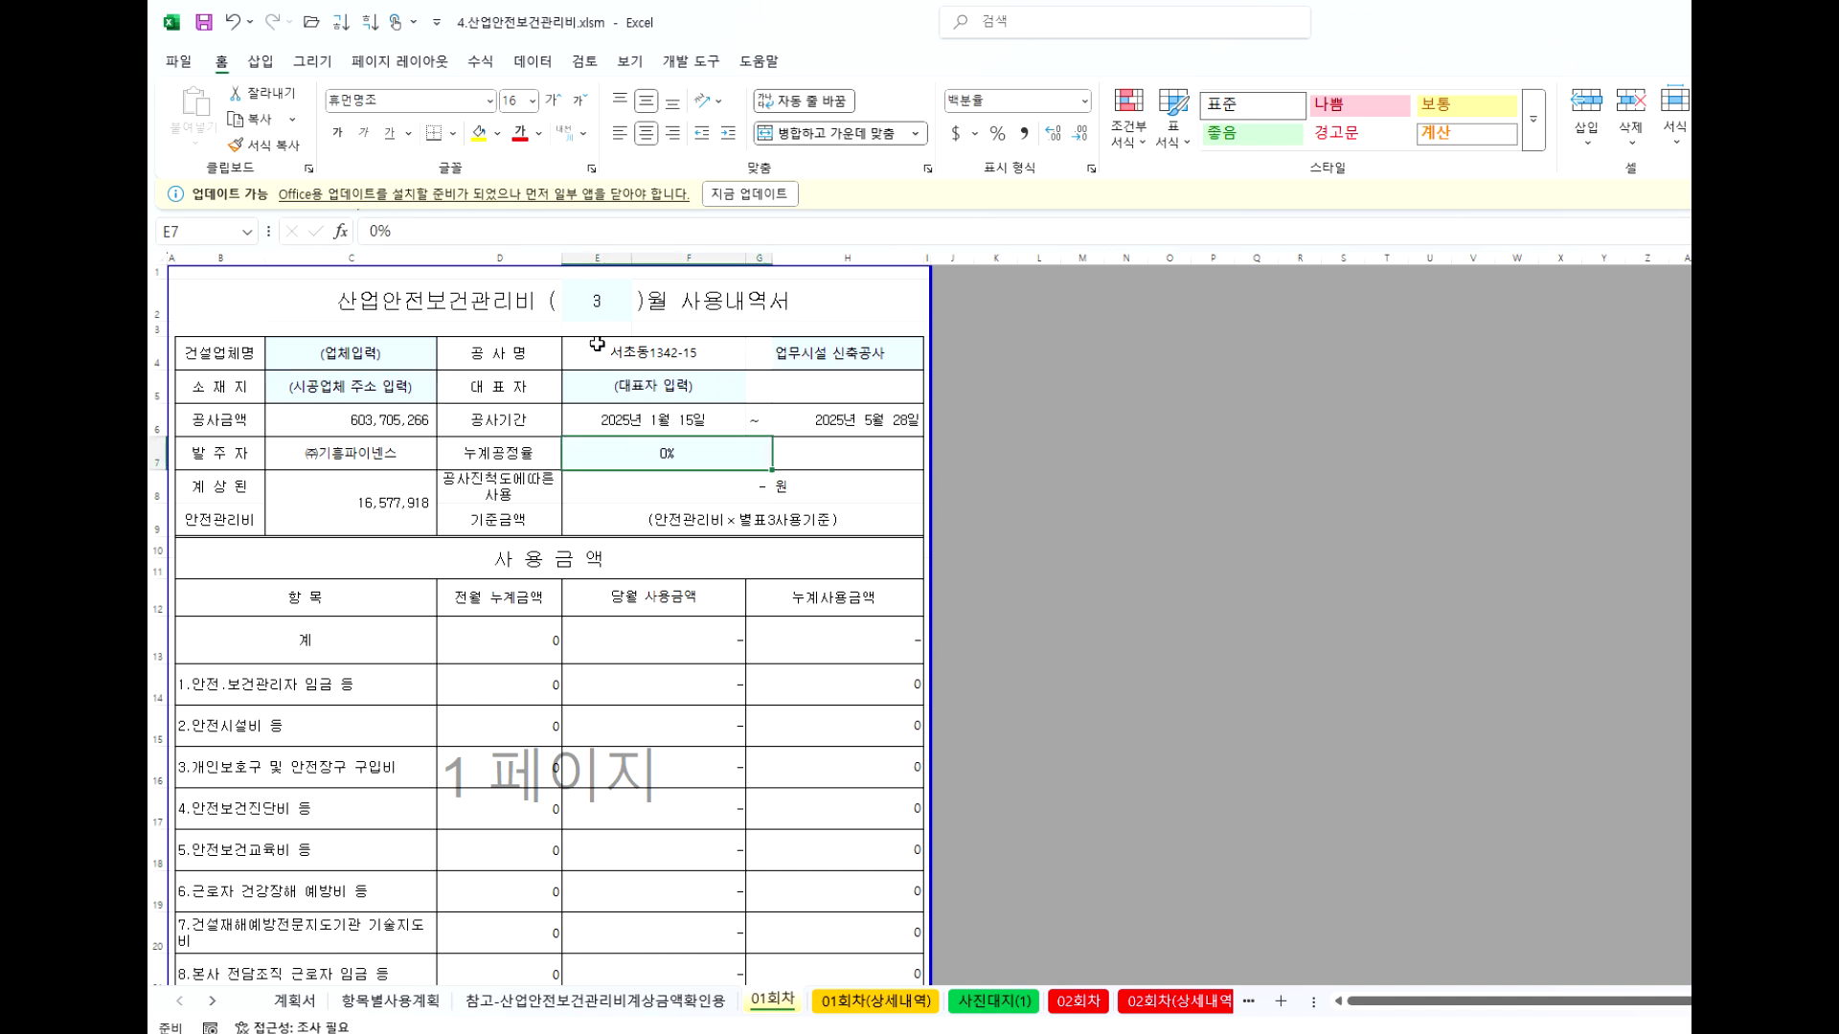
{"action": "left_click", "coordinate": [595, 294]}
{"action": "type", "text": "5"}
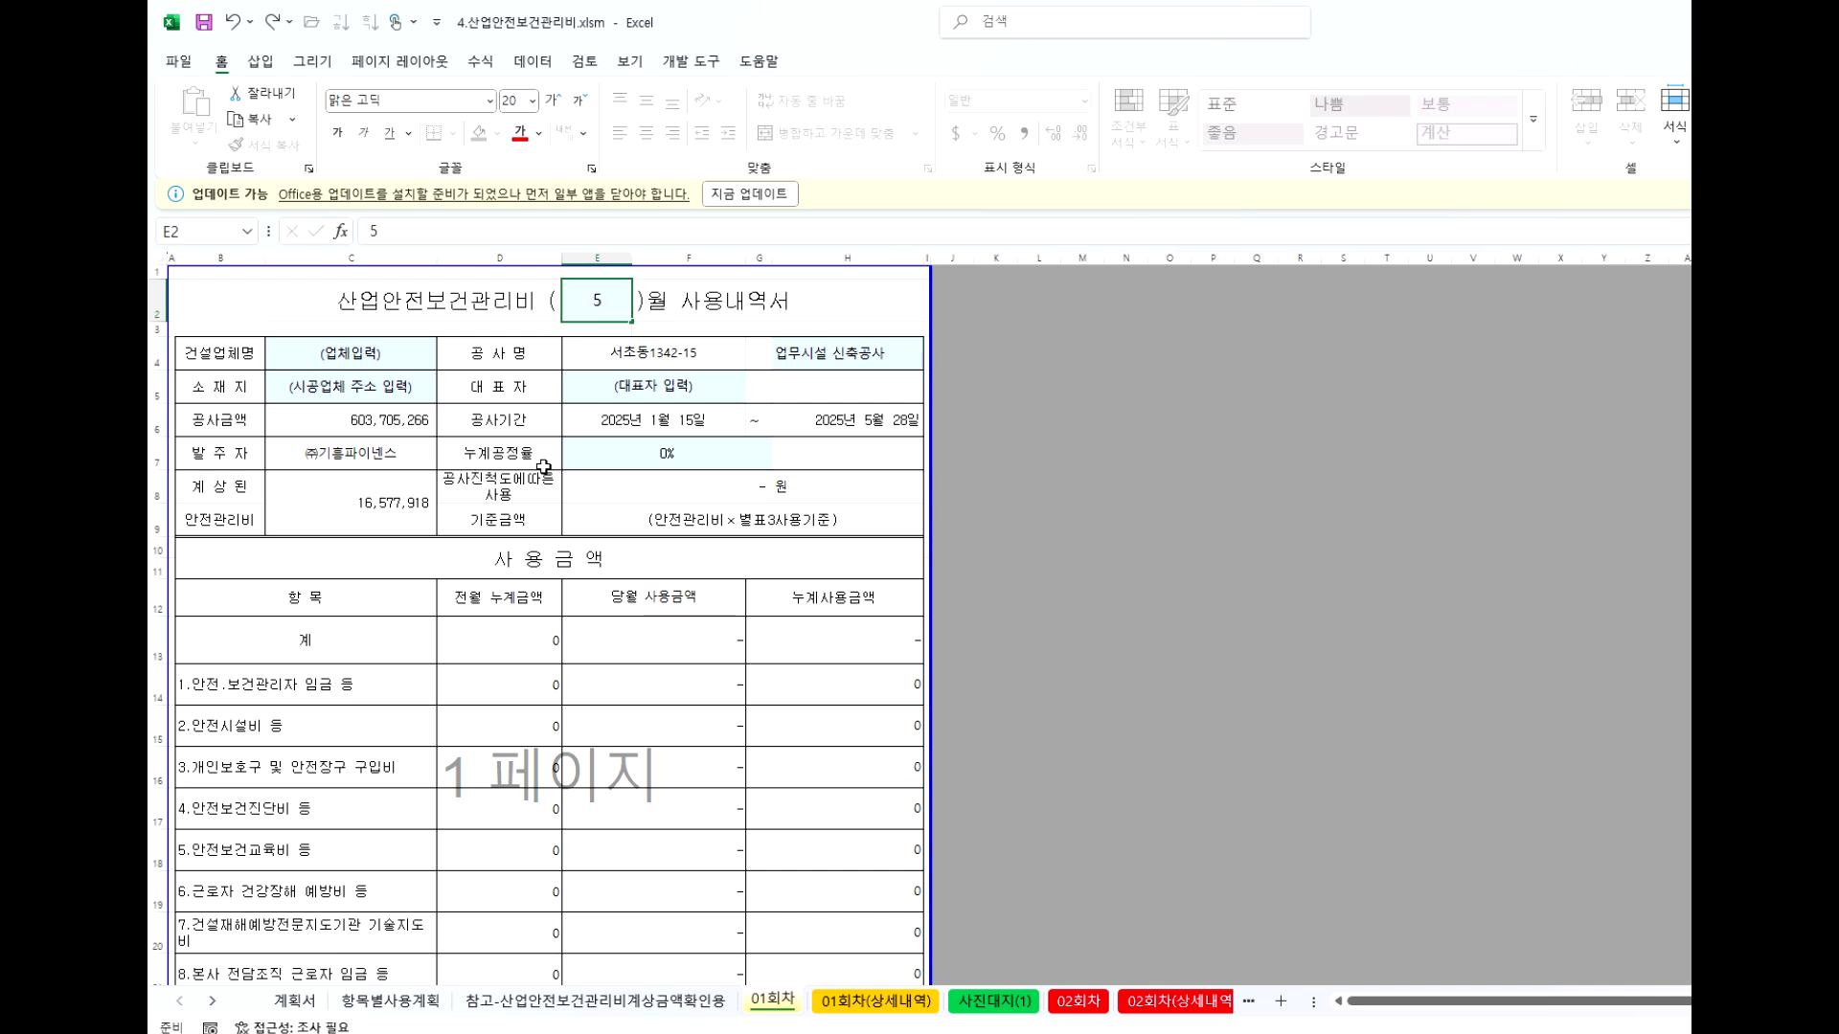
{"action": "key", "text": "Return"}
Set the 누계공정률 on the 01회차 sheet to 5% and check the 사용금액 table below it.
{"action": "left_click", "coordinate": [666, 460]}
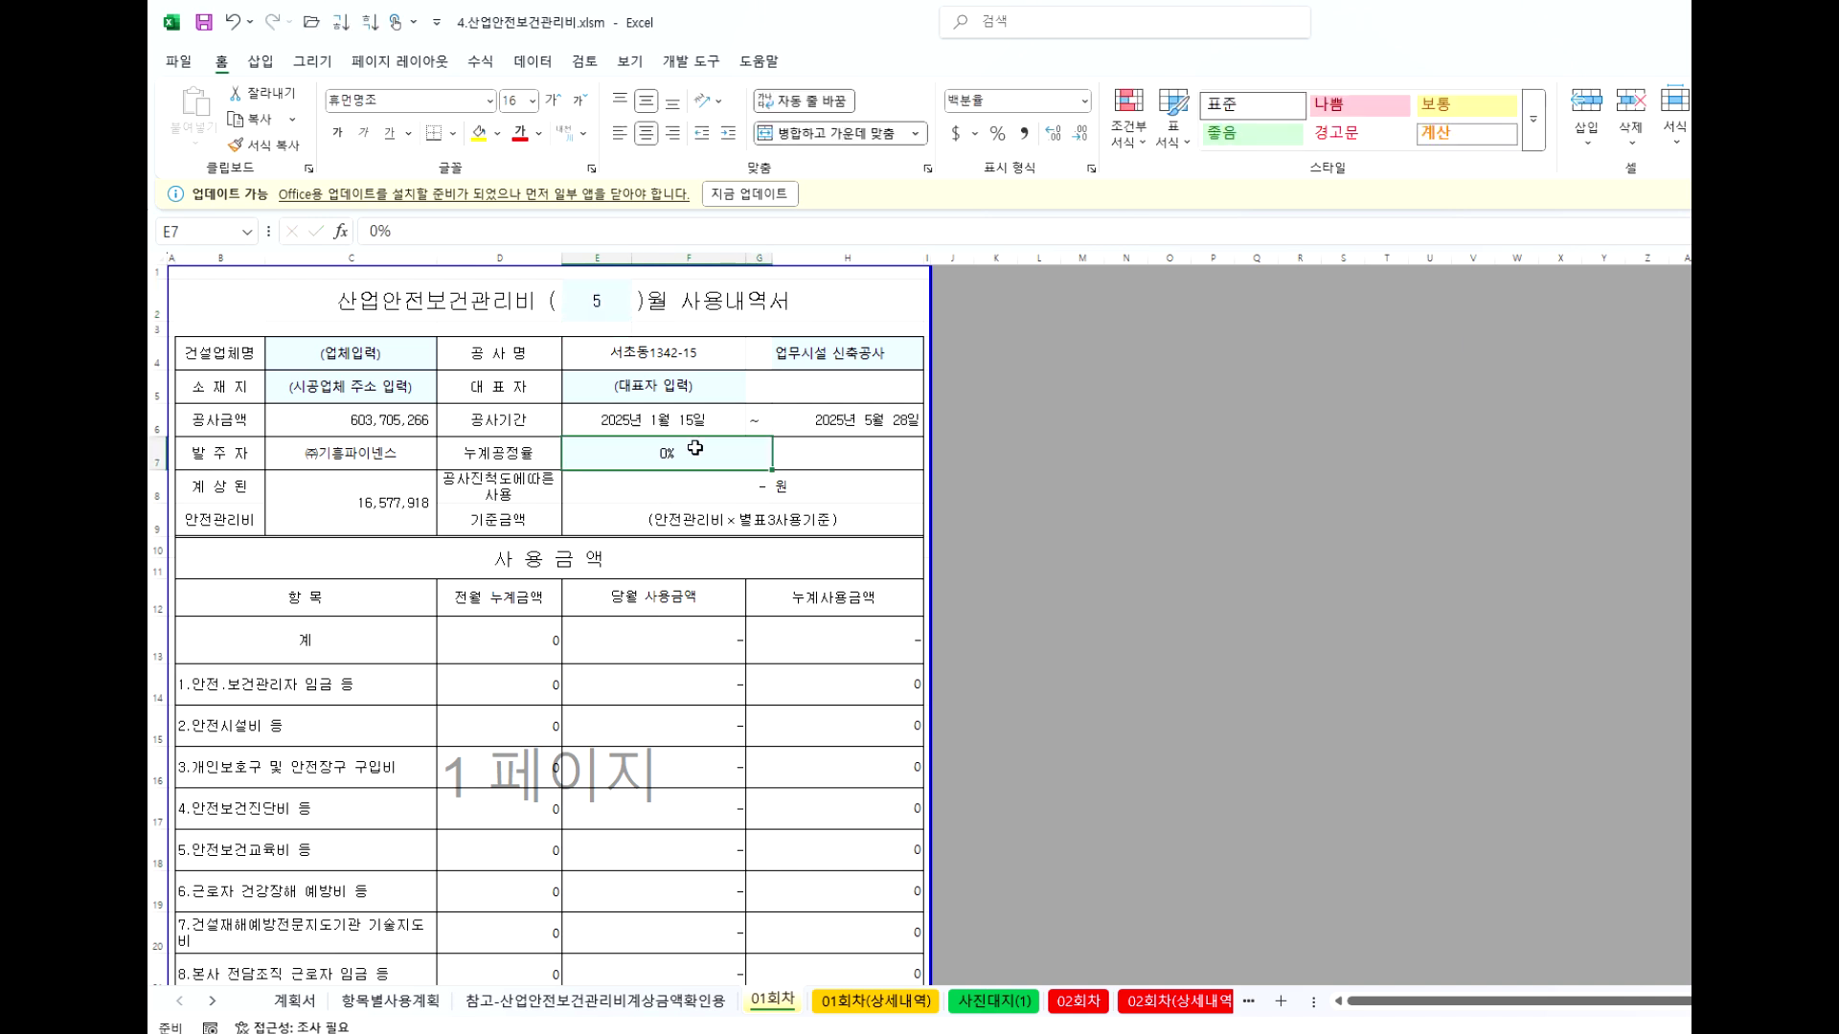
{"action": "type", "text": "5"}
{"action": "key", "text": "Return"}
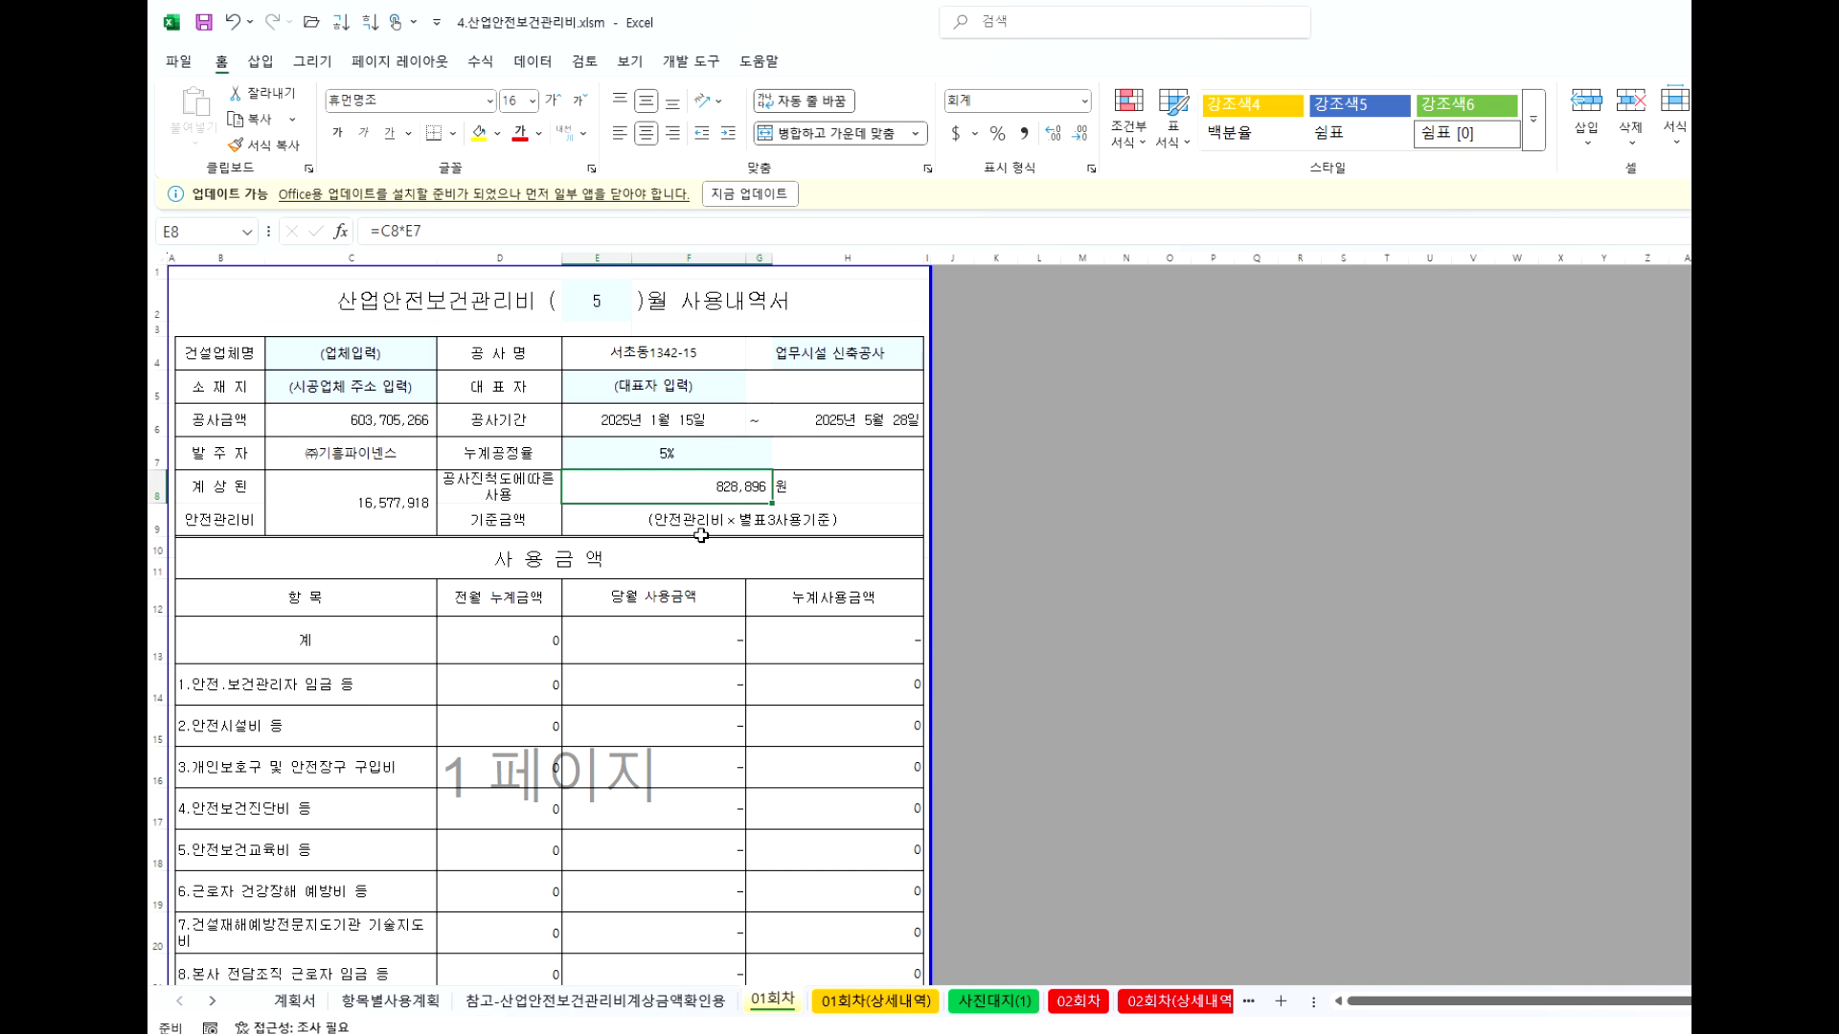
{"action": "scroll", "coordinate": [762, 782], "scroll_direction": "down", "scroll_amount": 2}
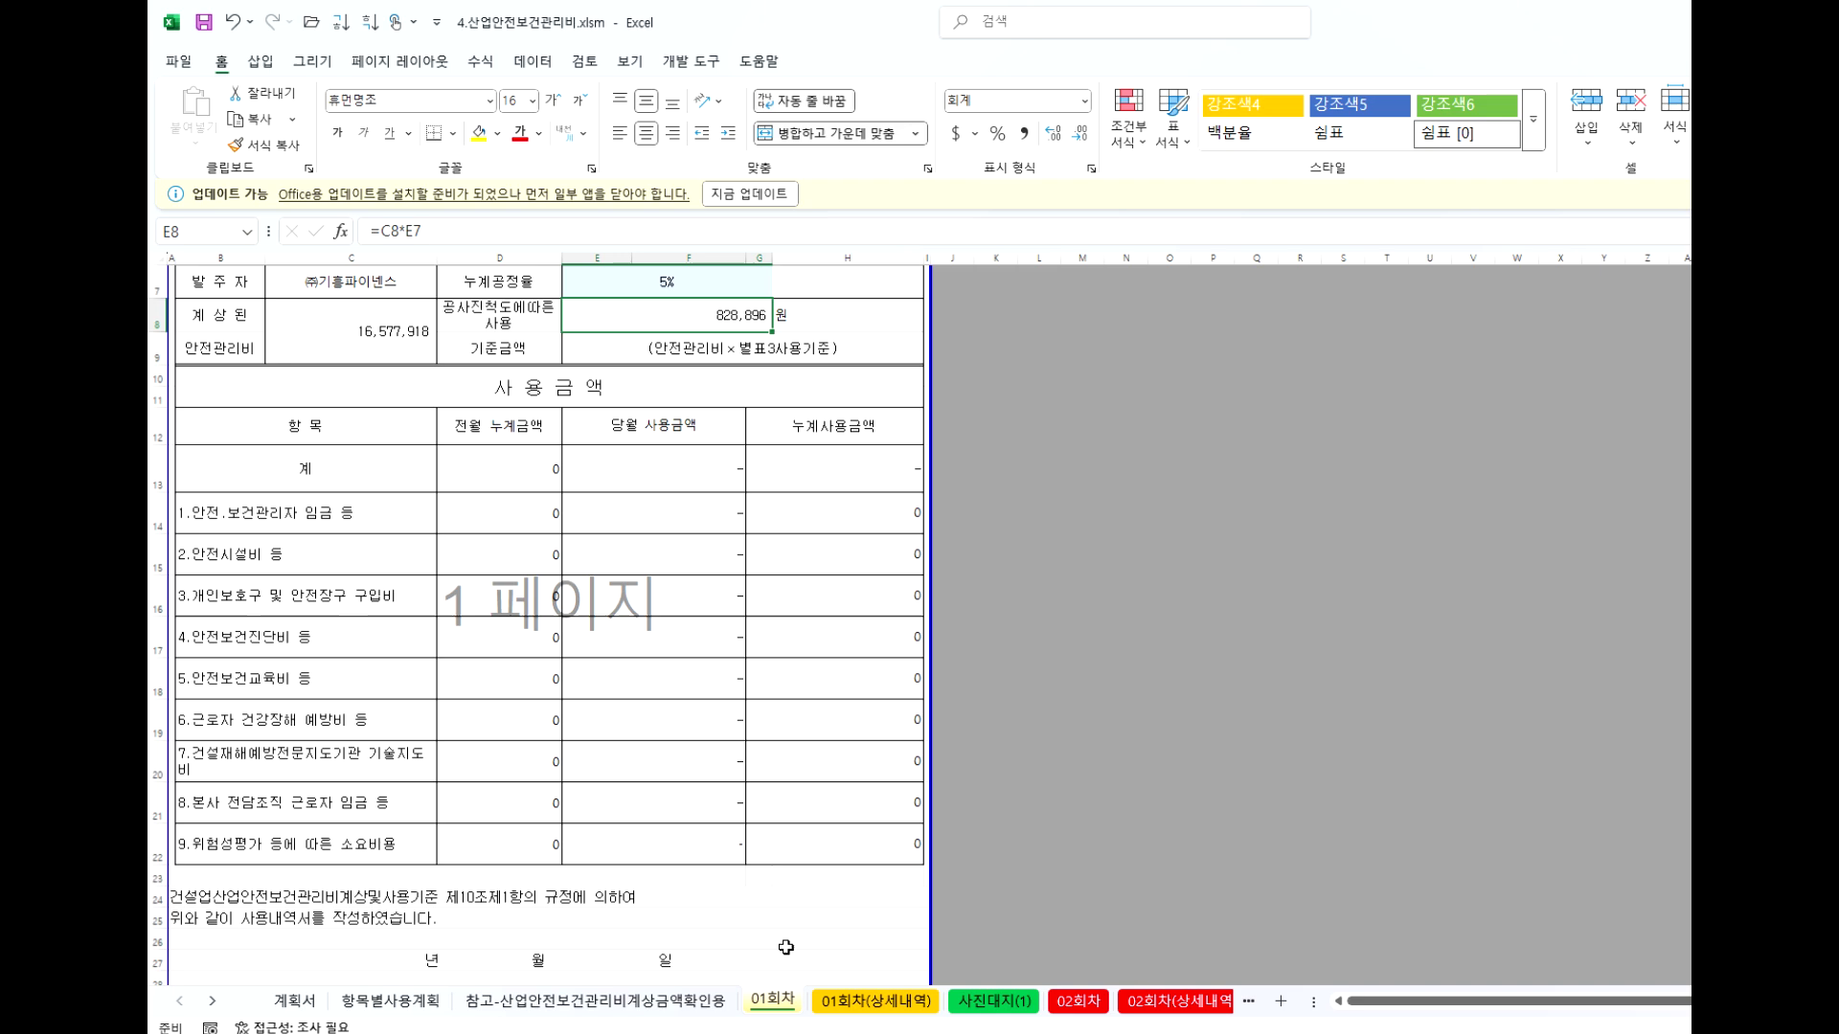
Examine the 항목별 사용내역 table and the four macro boxes, from 전체초기화 하기 to 전체행 보이게, on the 01회차(상세내역) sheet.
{"action": "left_click", "coordinate": [874, 1002]}
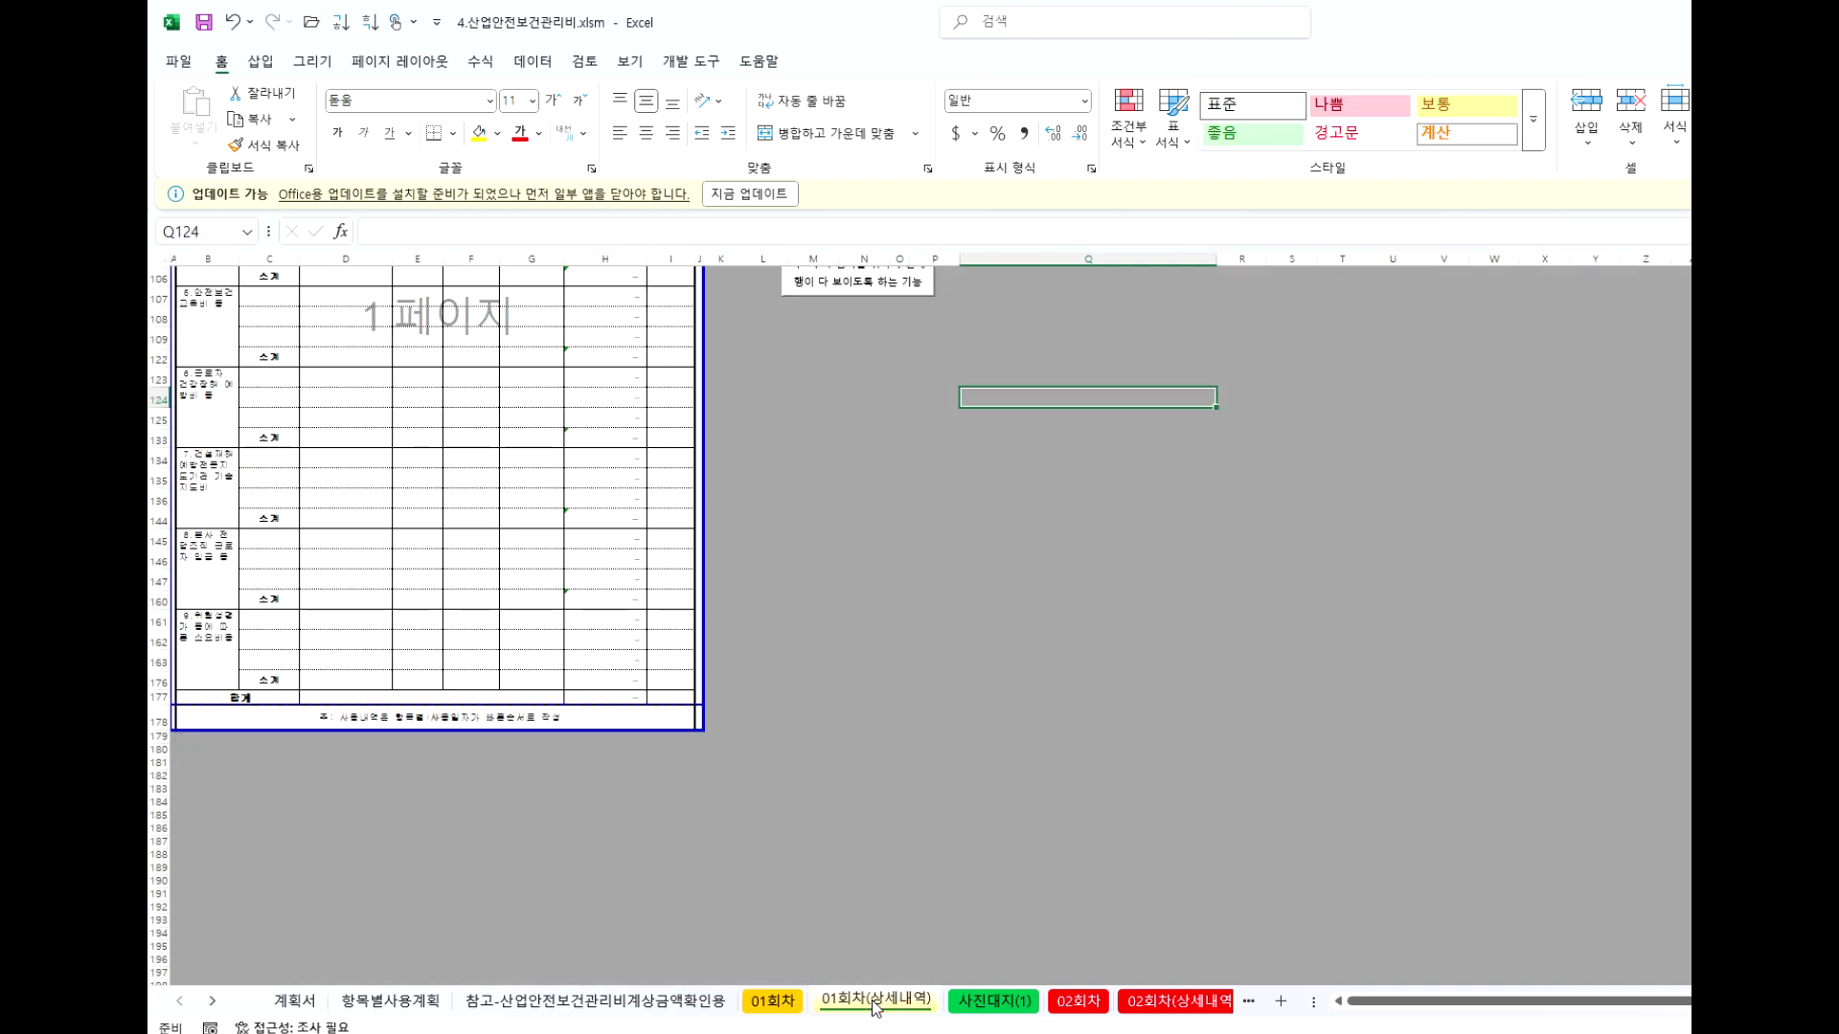
{"action": "left_click", "coordinate": [772, 1002]}
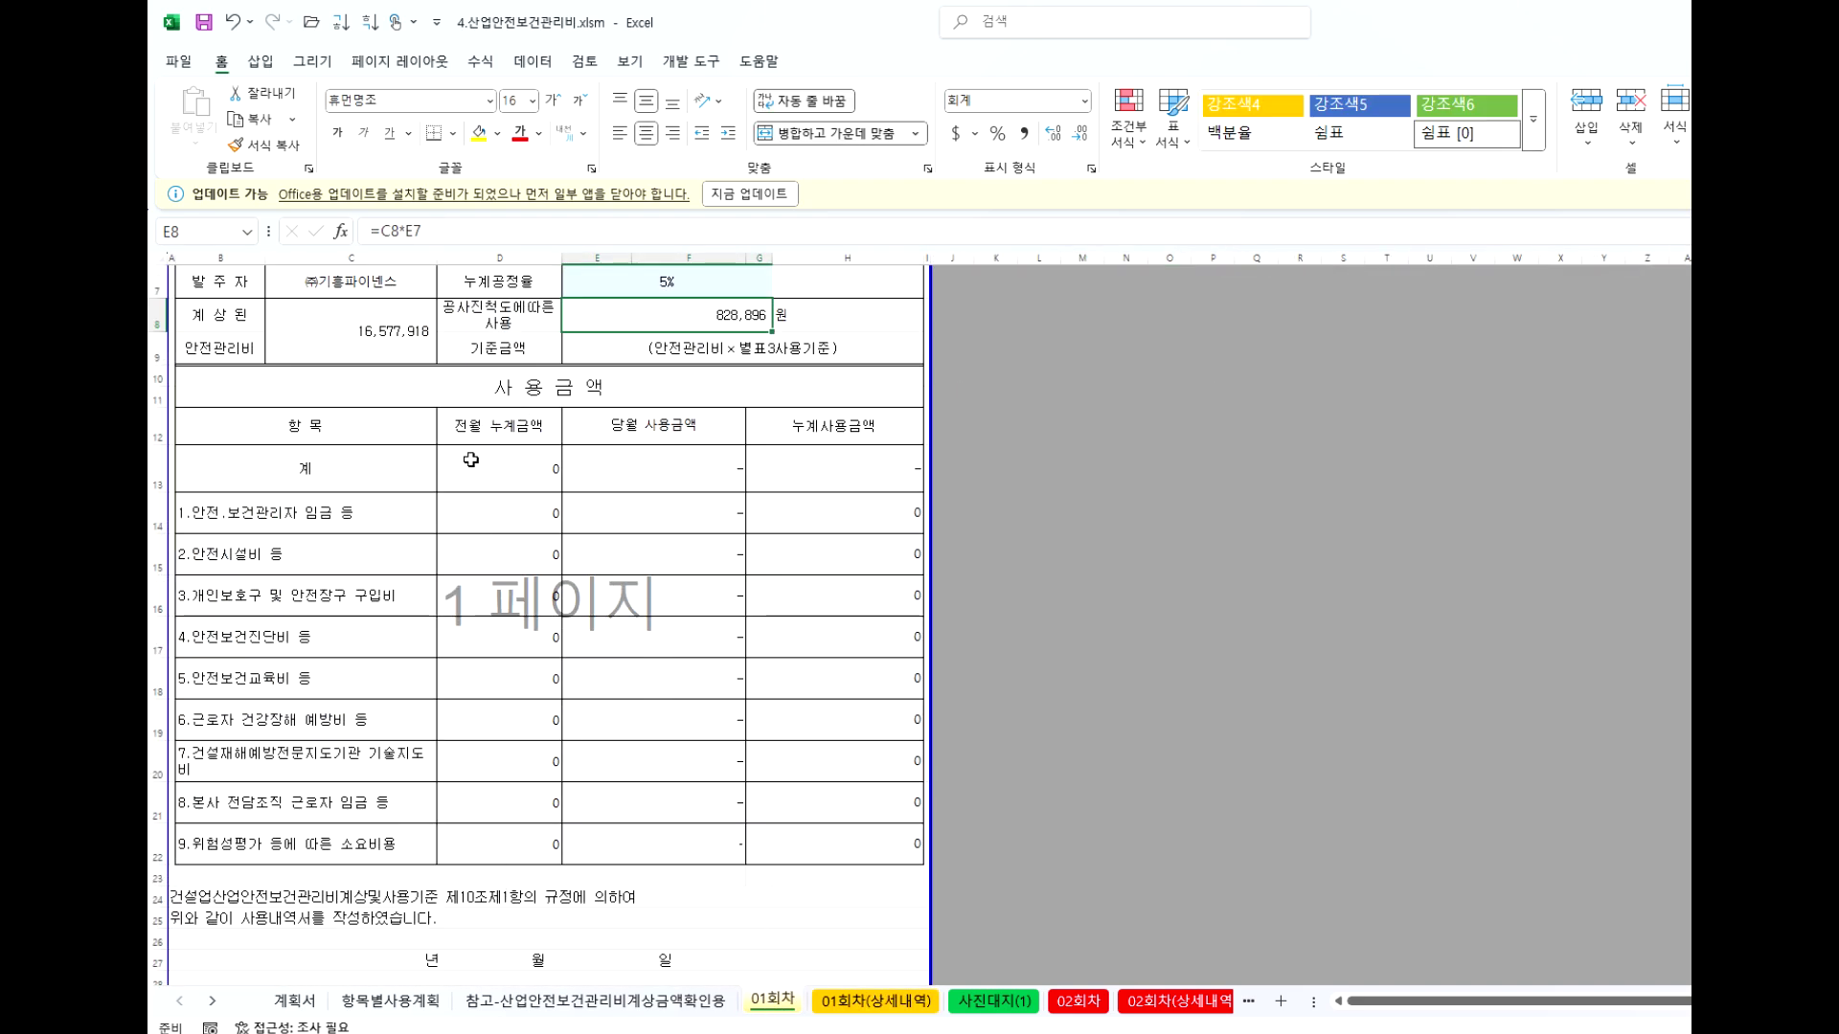
{"action": "left_click", "coordinate": [881, 1000]}
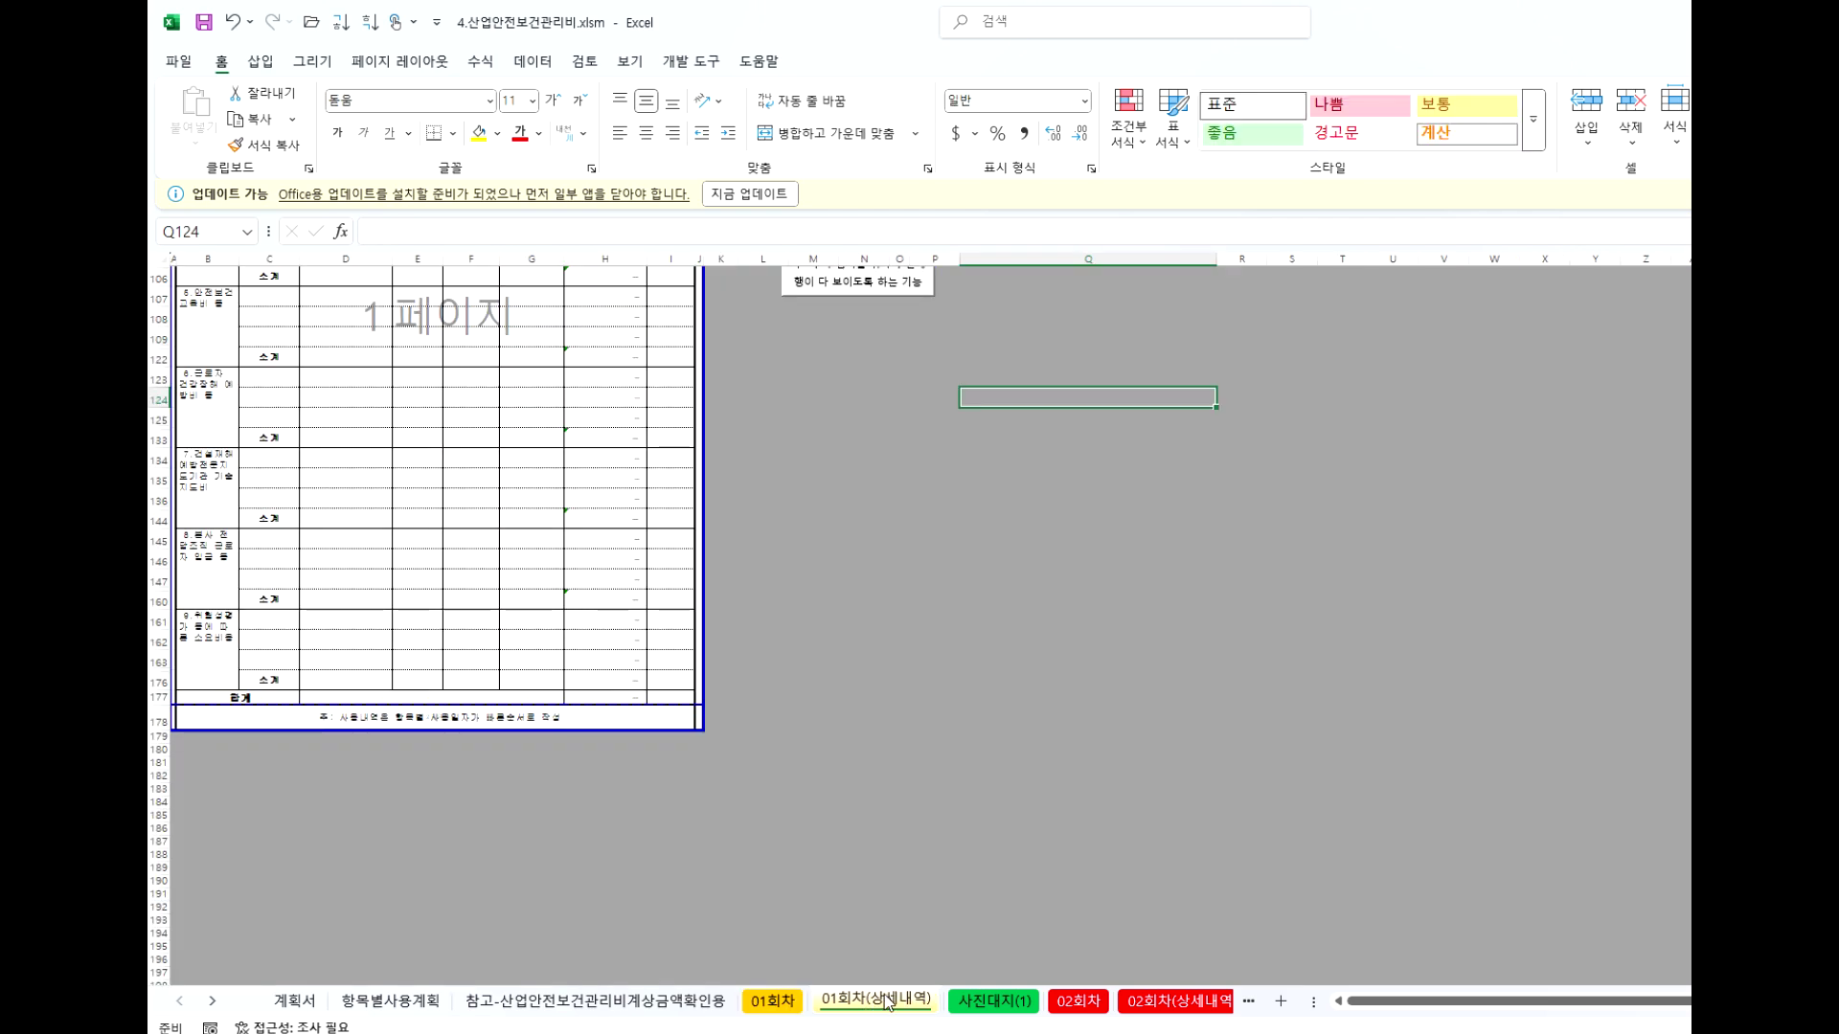
{"action": "scroll", "coordinate": [833, 757], "scroll_direction": "up", "scroll_amount": 2}
{"action": "scroll", "coordinate": [828, 714], "scroll_direction": "up", "scroll_amount": 4}
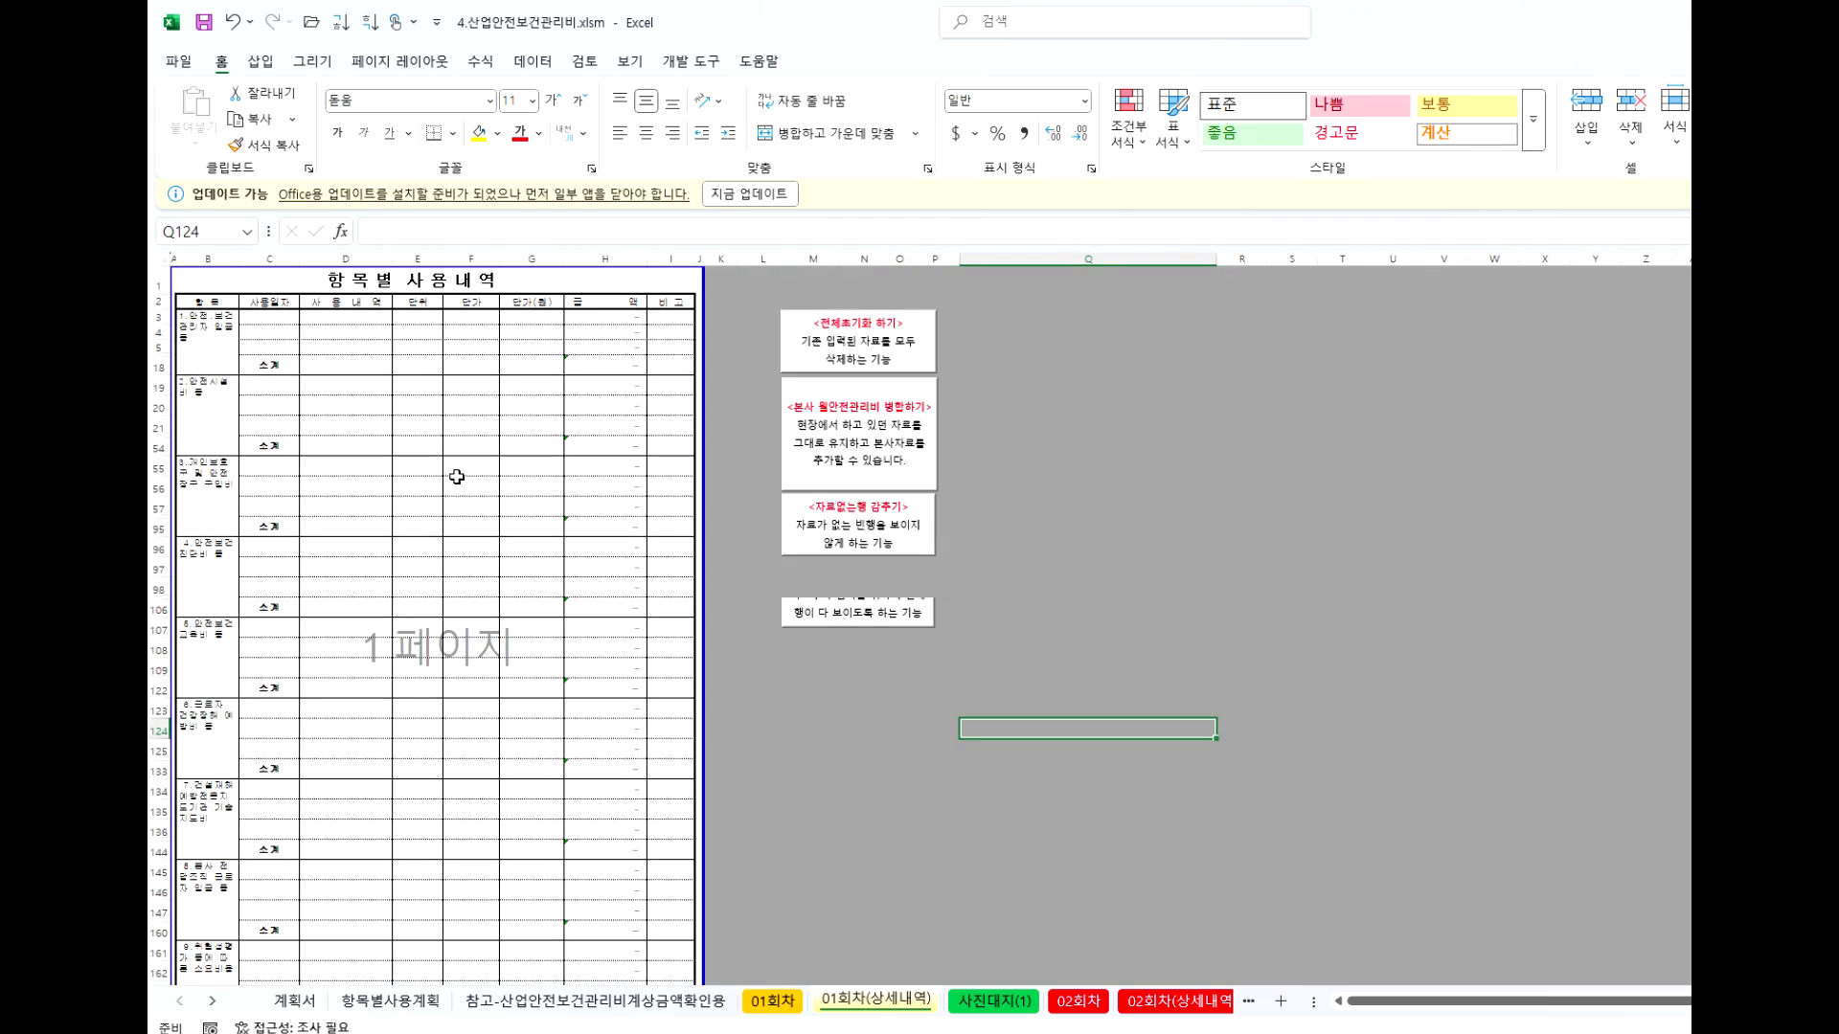
{"action": "left_click", "coordinate": [1087, 879]}
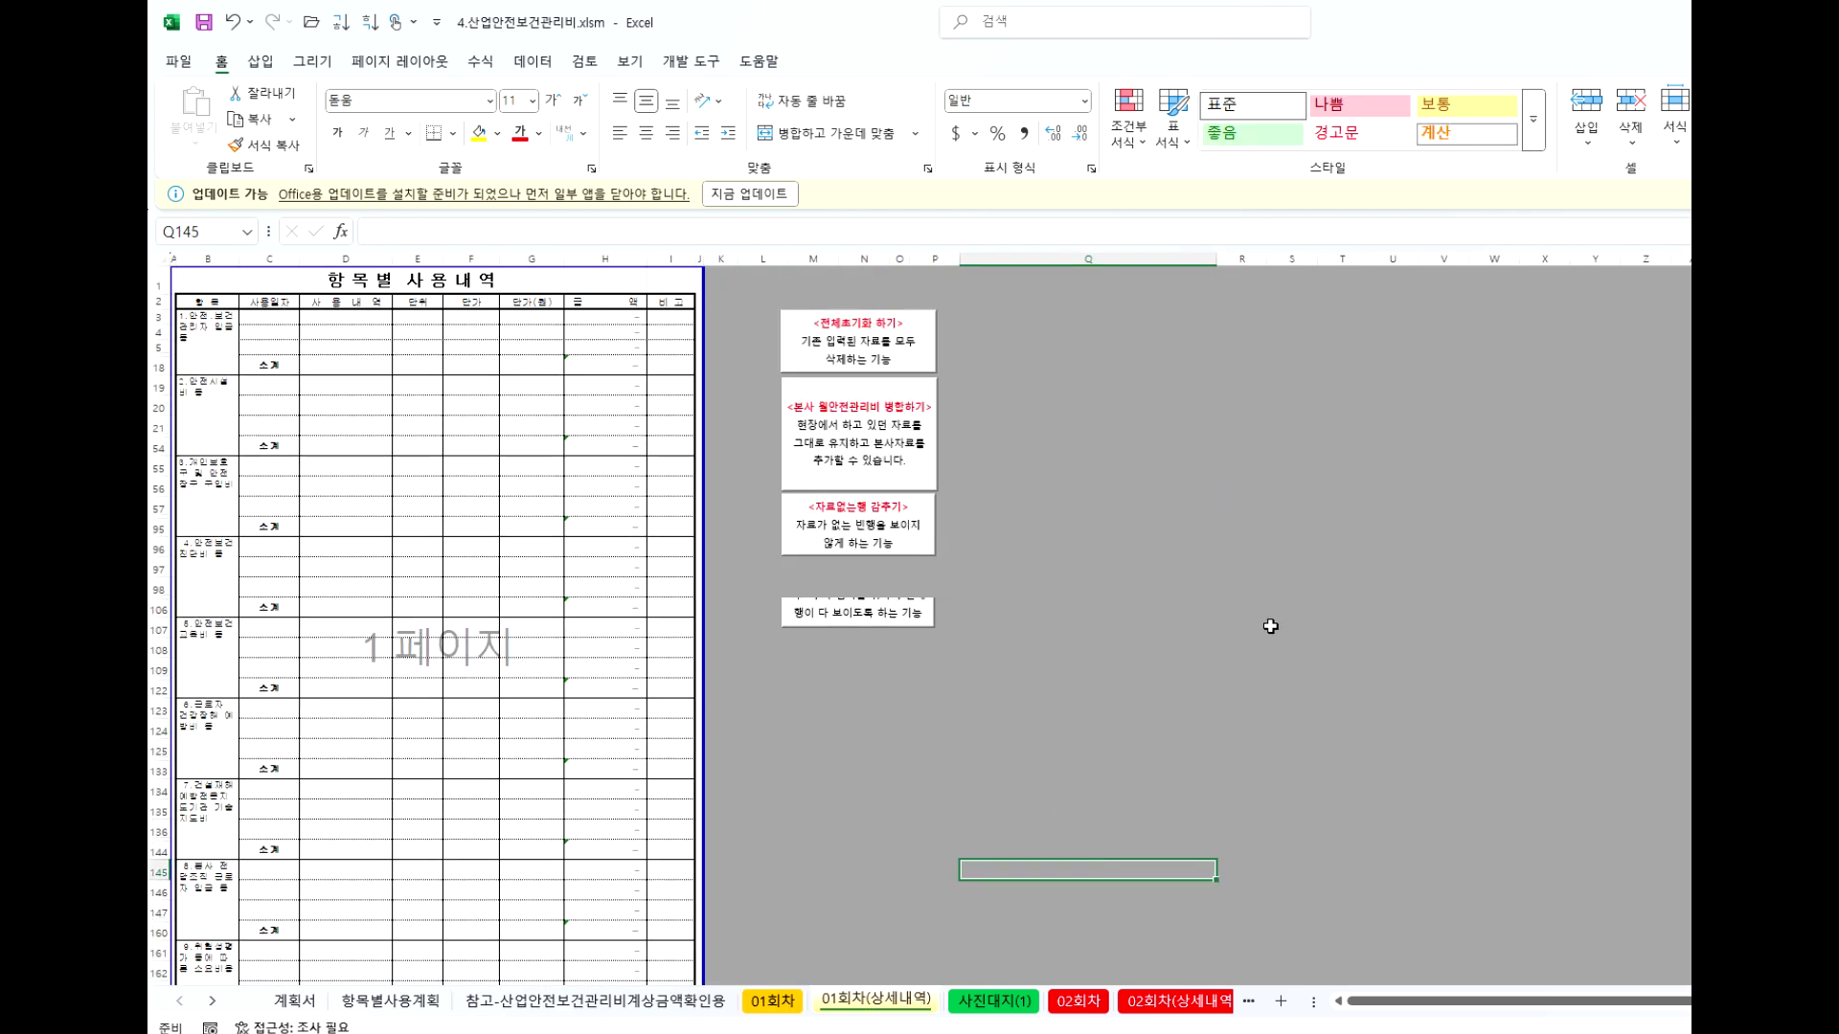
{"action": "key", "text": "Up"}
{"action": "key", "text": "Up"}
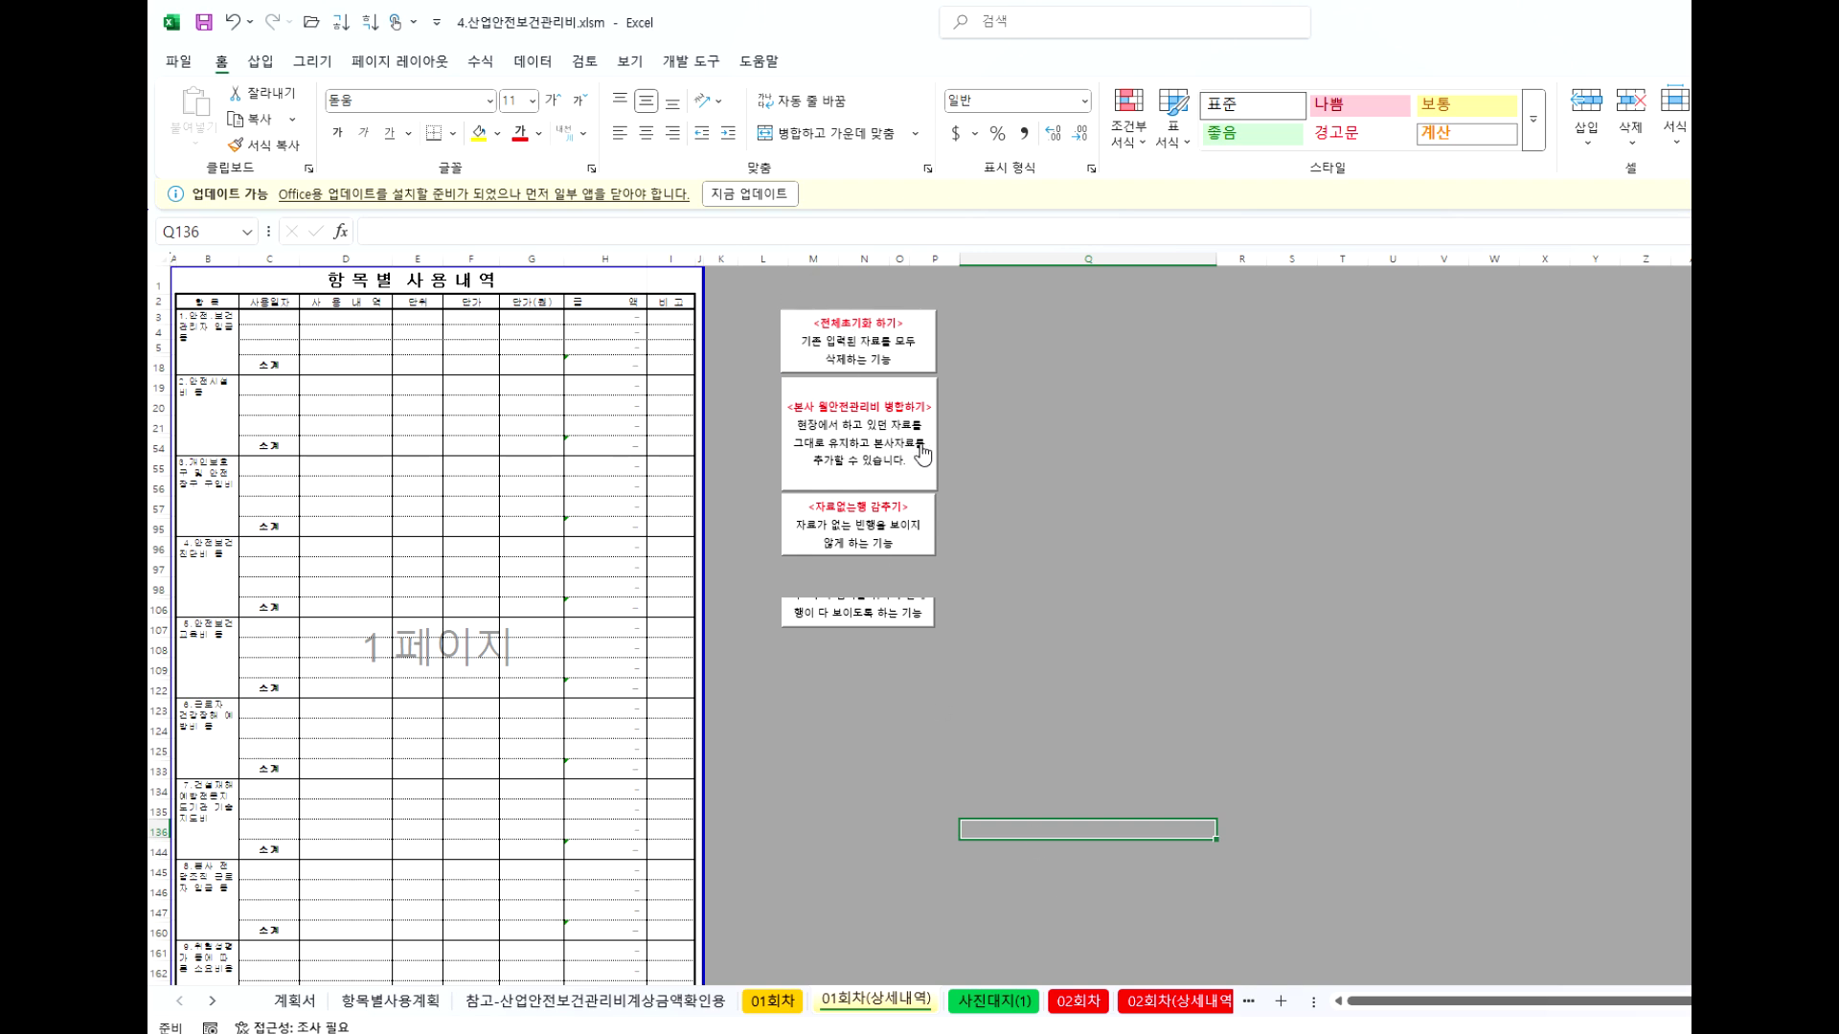
{"action": "scroll", "coordinate": [1000, 437], "scroll_direction": "up", "scroll_amount": 2, "text": "ctrl"}
{"action": "scroll", "coordinate": [1138, 655], "scroll_direction": "up", "scroll_amount": 2}
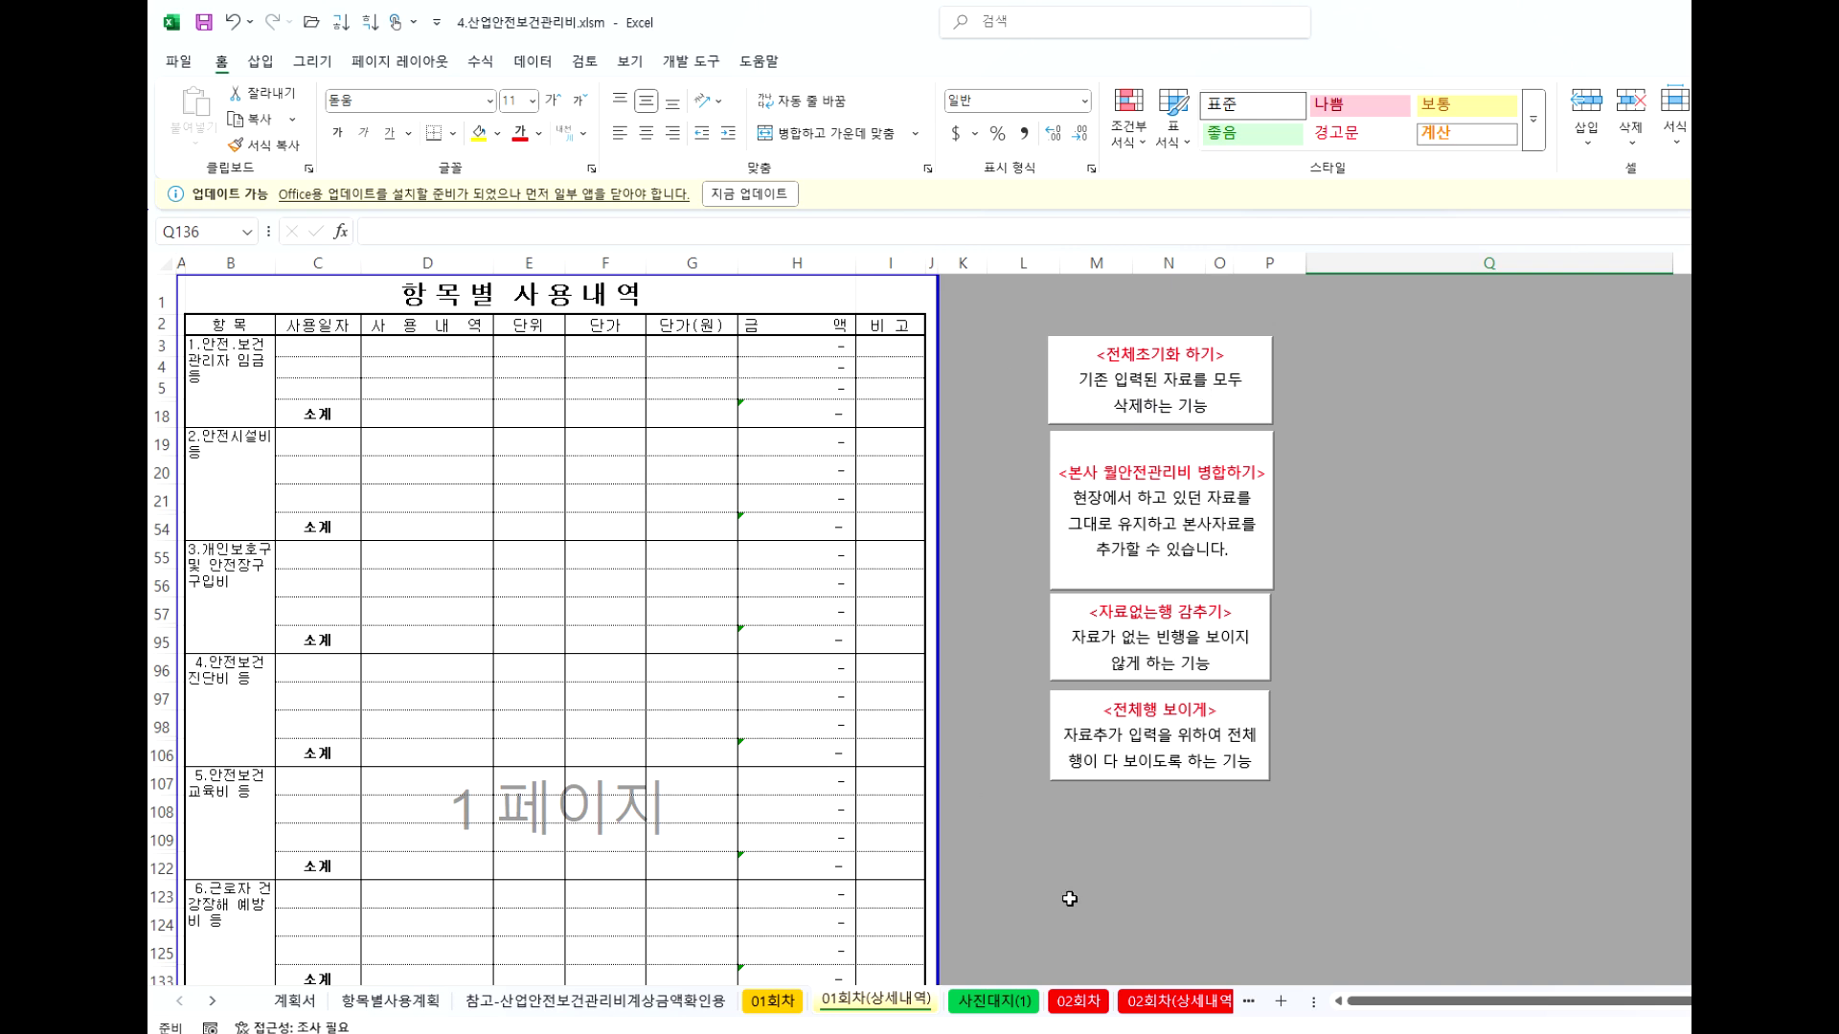
Look through the 02회차(상세내역), 03회차, 04회차(상세내역) and 04회차 sheets.
{"action": "left_click", "coordinate": [1180, 1002]}
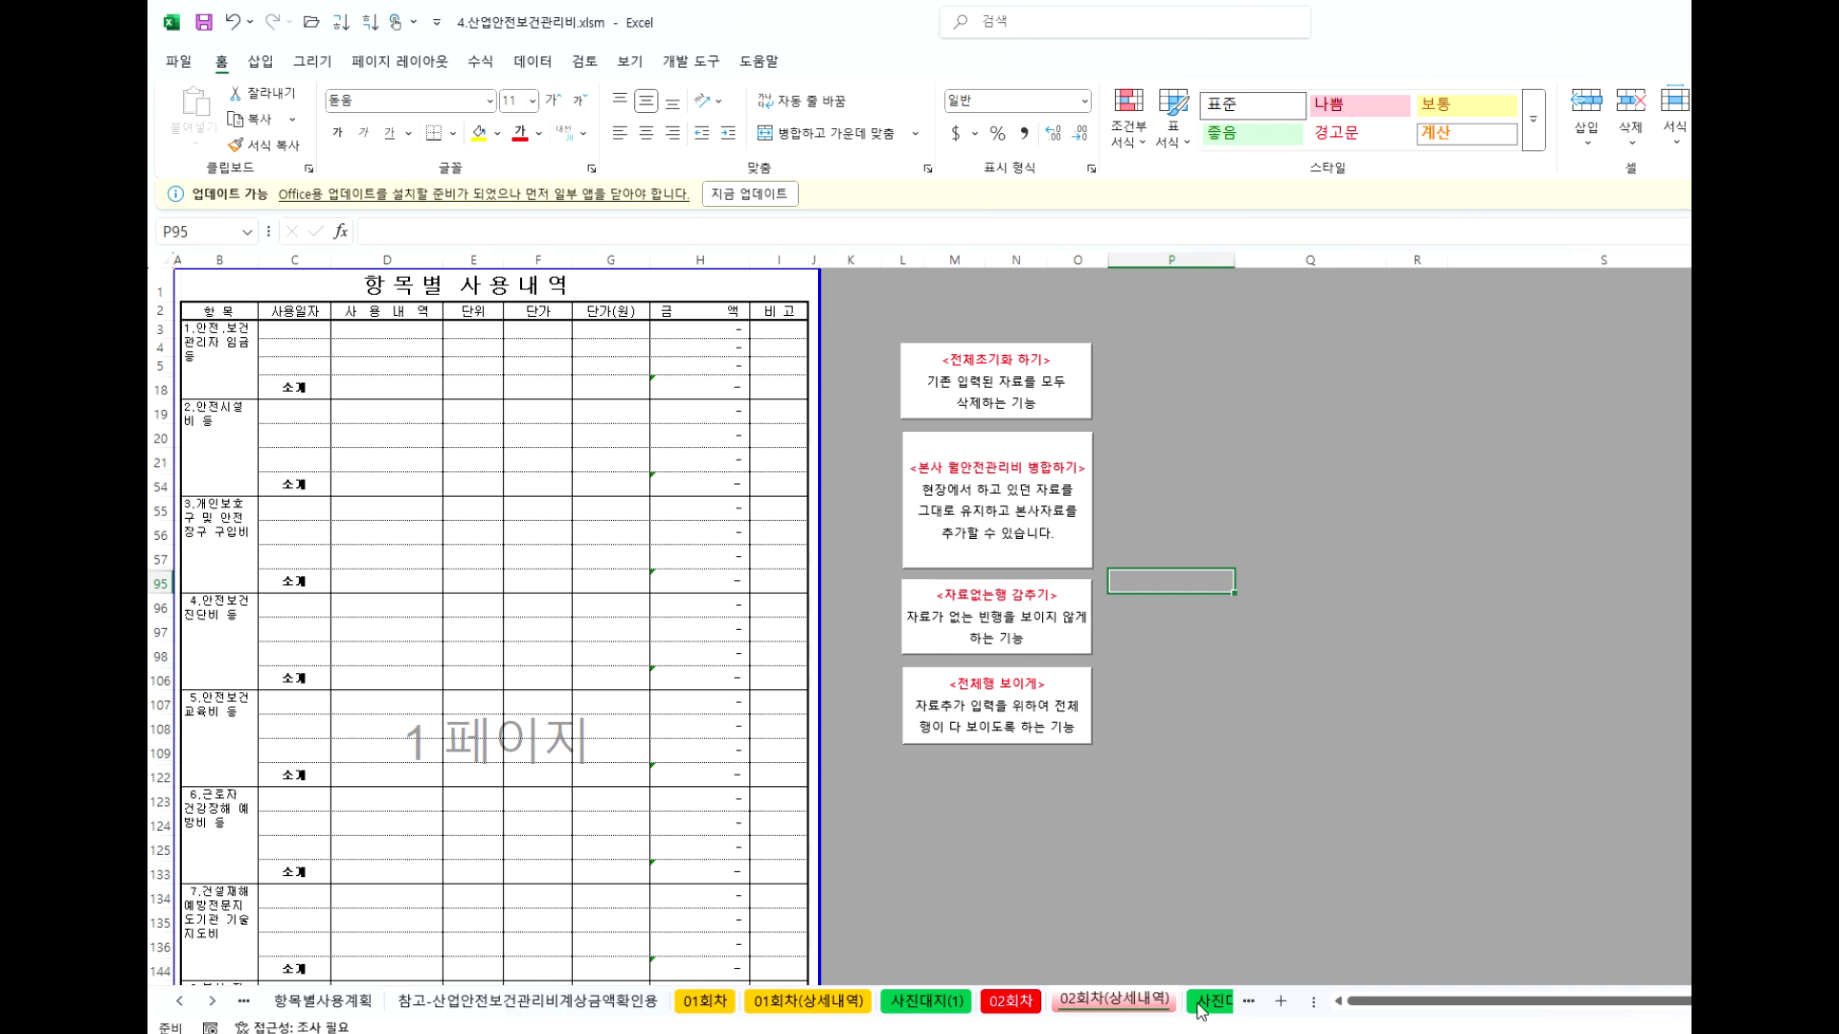
{"action": "left_click", "coordinate": [1199, 1010]}
{"action": "left_click", "coordinate": [1207, 1006]}
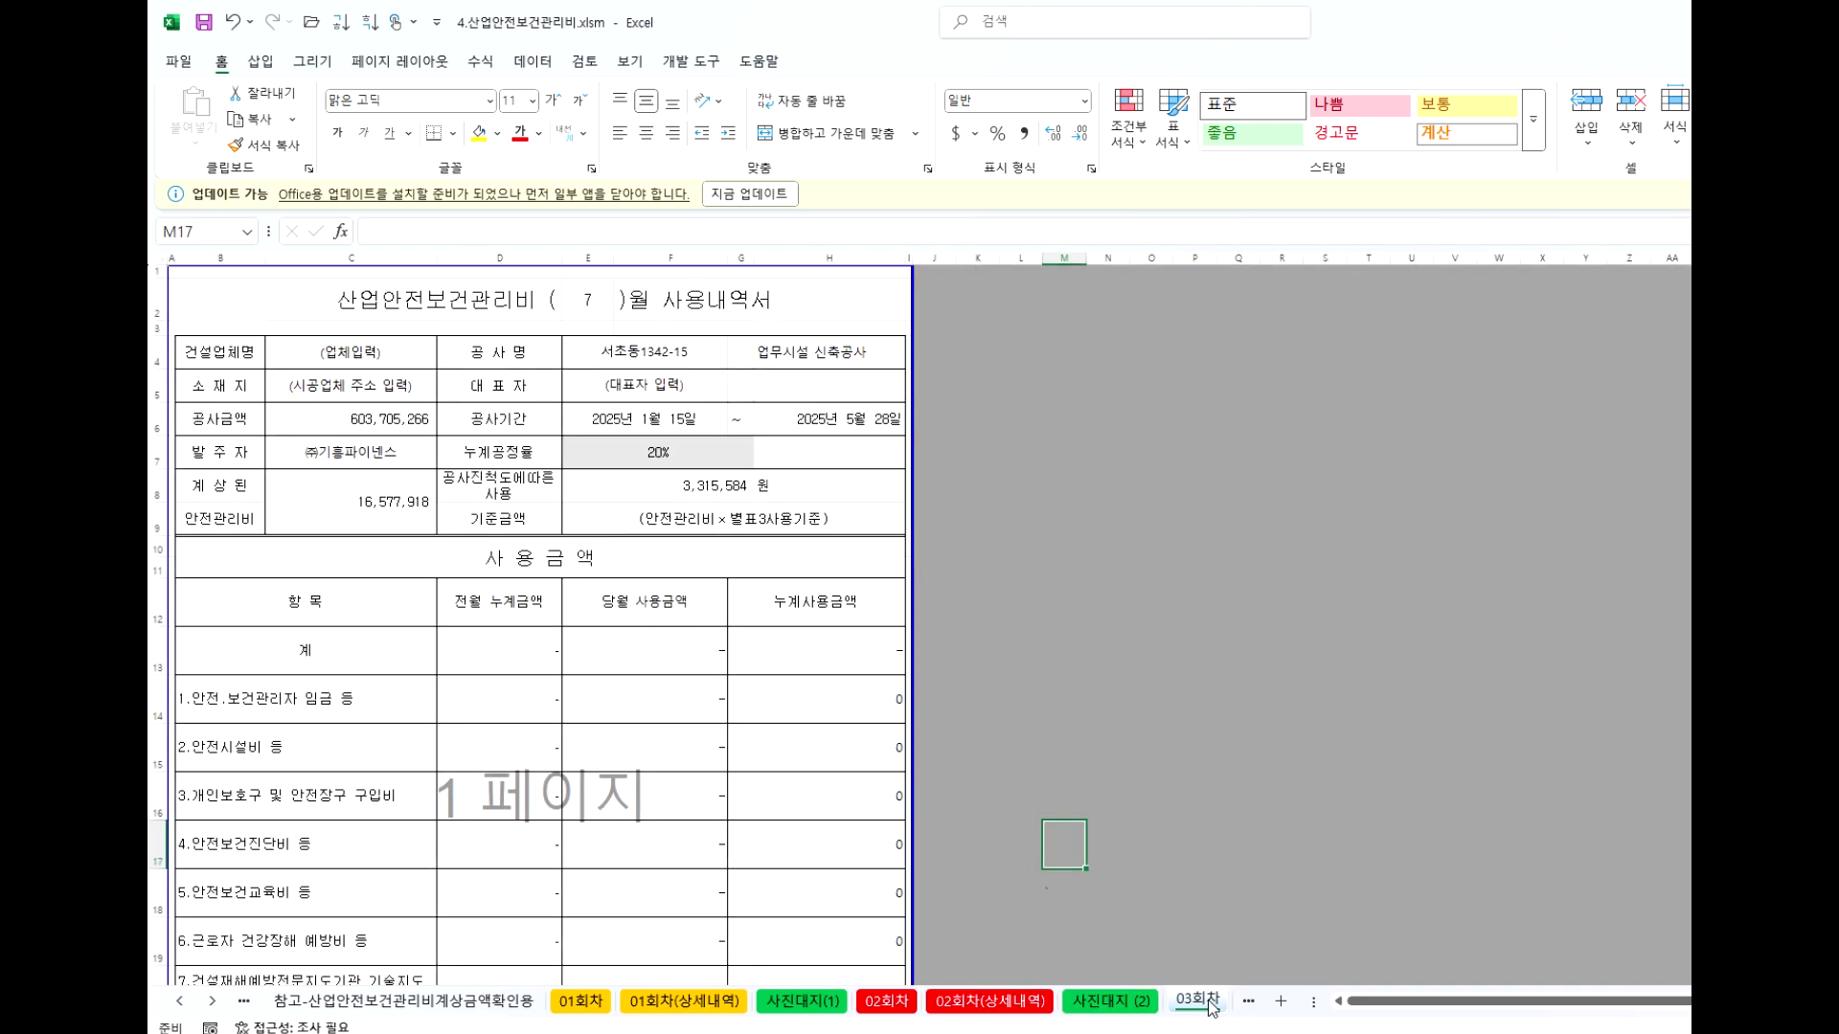
{"action": "scroll", "coordinate": [1232, 1010], "scroll_direction": "down", "scroll_amount": 2}
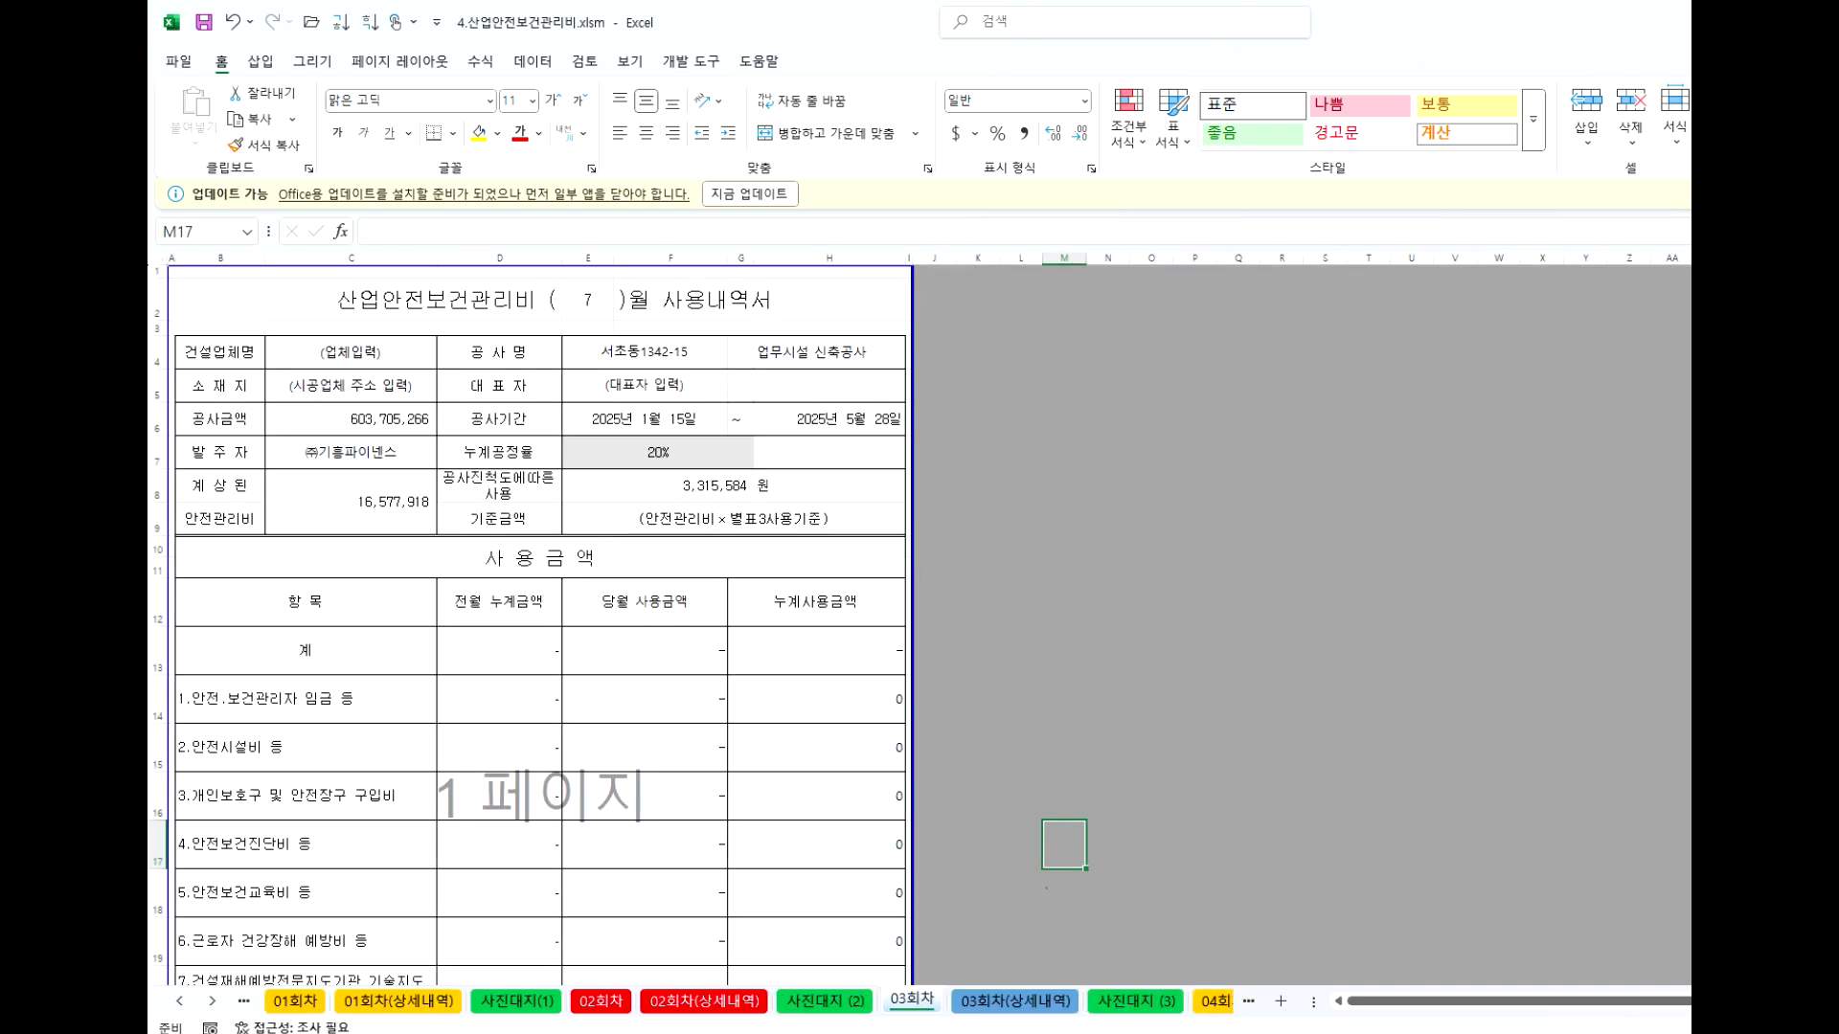
{"action": "left_click", "coordinate": [212, 1001]}
{"action": "left_click", "coordinate": [211, 1001]}
{"action": "left_click", "coordinate": [211, 1001]}
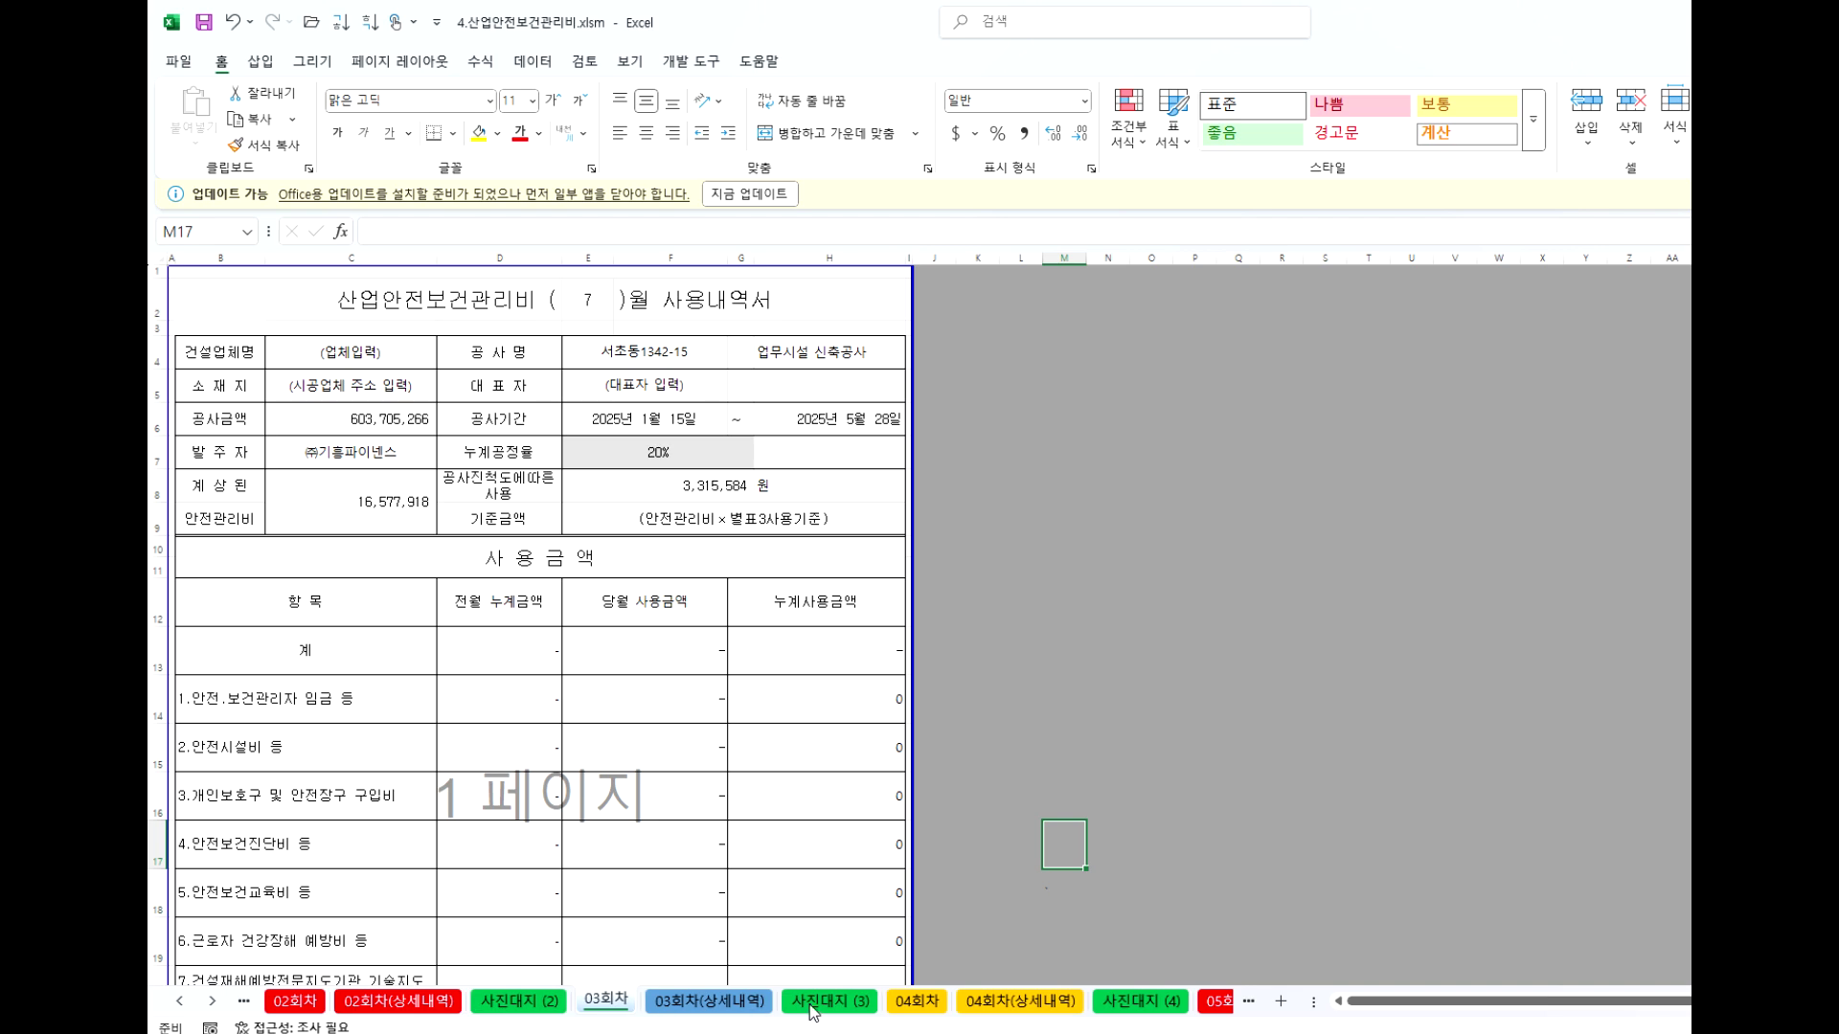
{"action": "left_click", "coordinate": [912, 1003]}
{"action": "left_click", "coordinate": [997, 1002]}
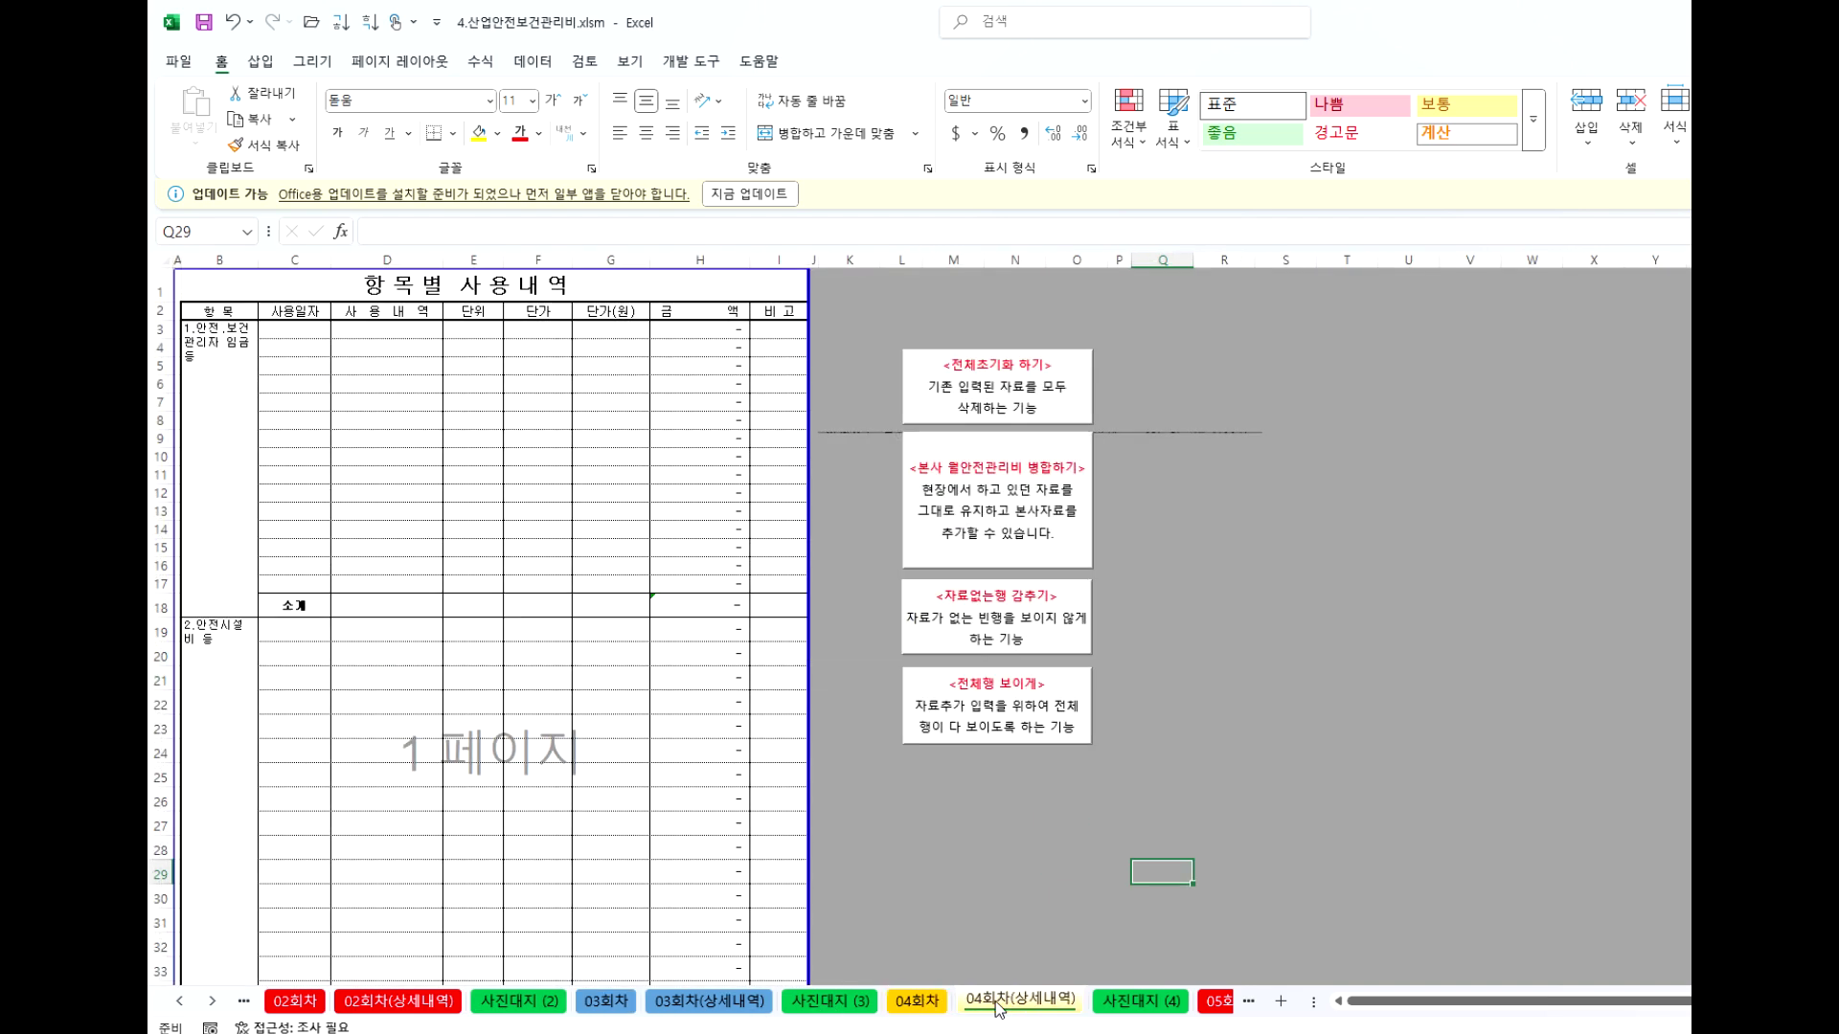
{"action": "left_click", "coordinate": [916, 1005]}
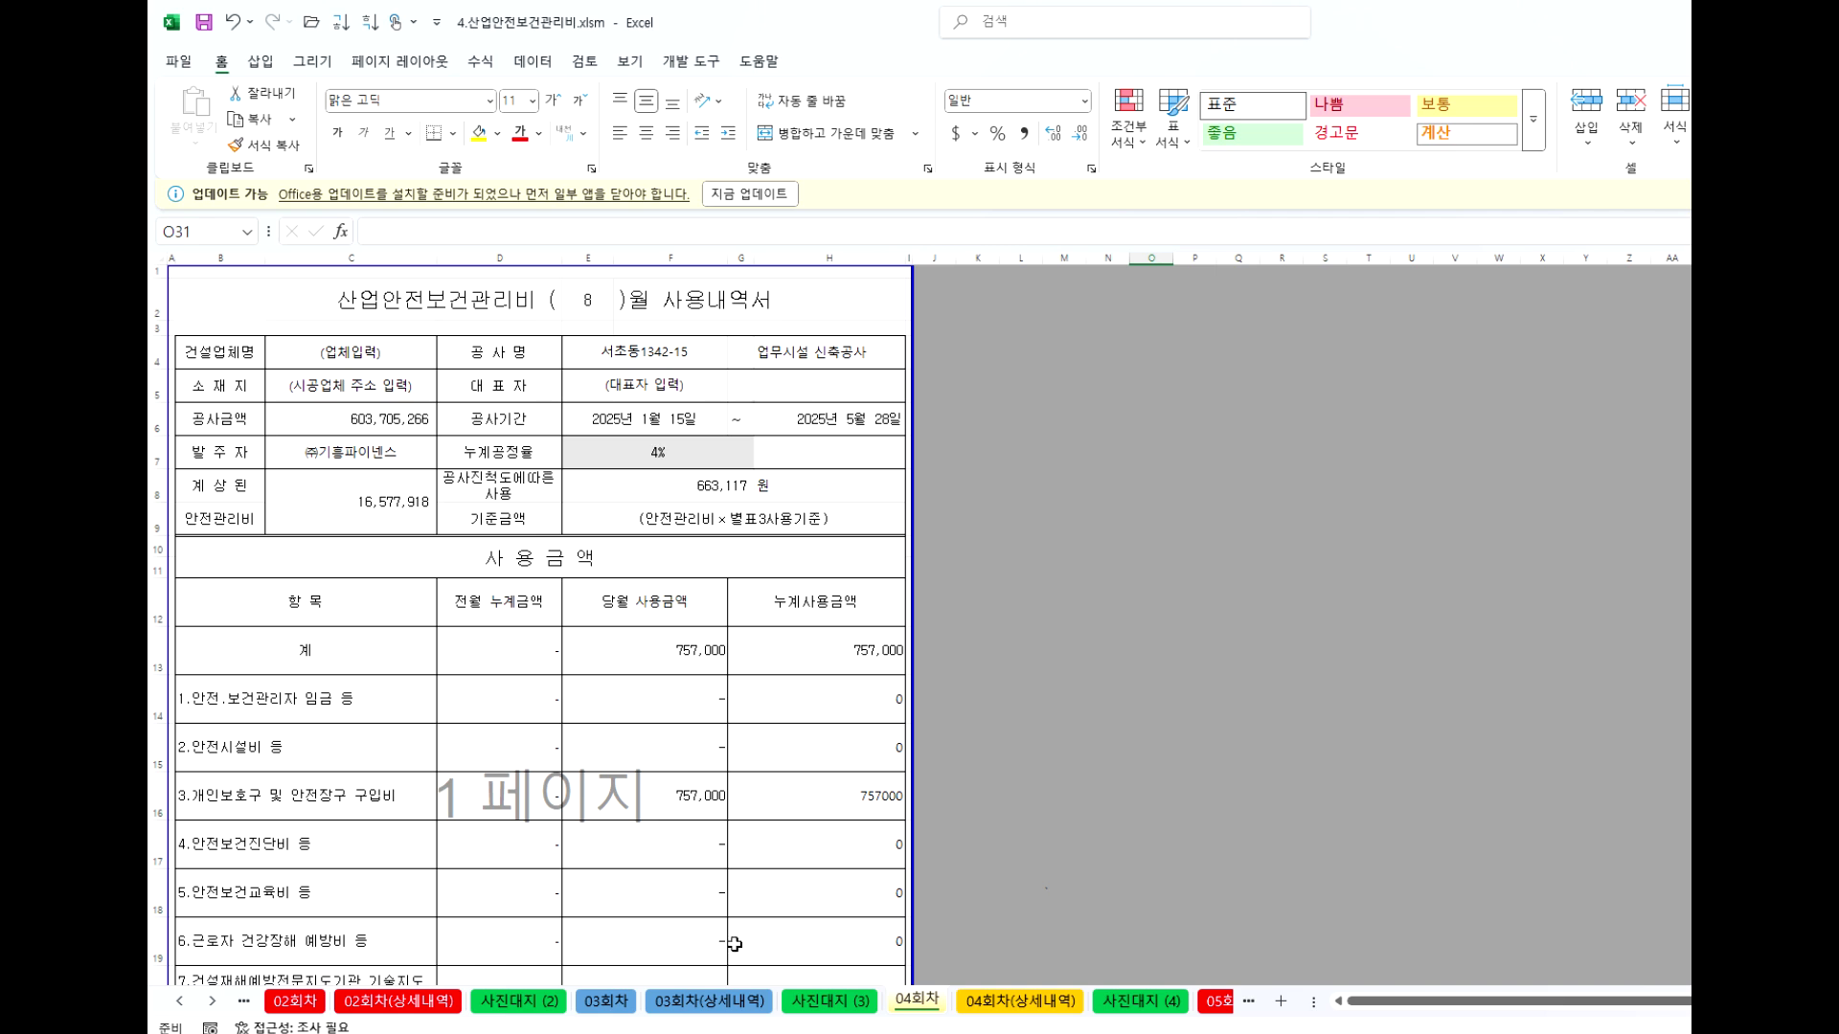
Check the 항목별 사용내역 list on the 03회차(상세내역) sheet and the 사용금액 table on the 03회차 sheet.
{"action": "left_click", "coordinate": [718, 1007]}
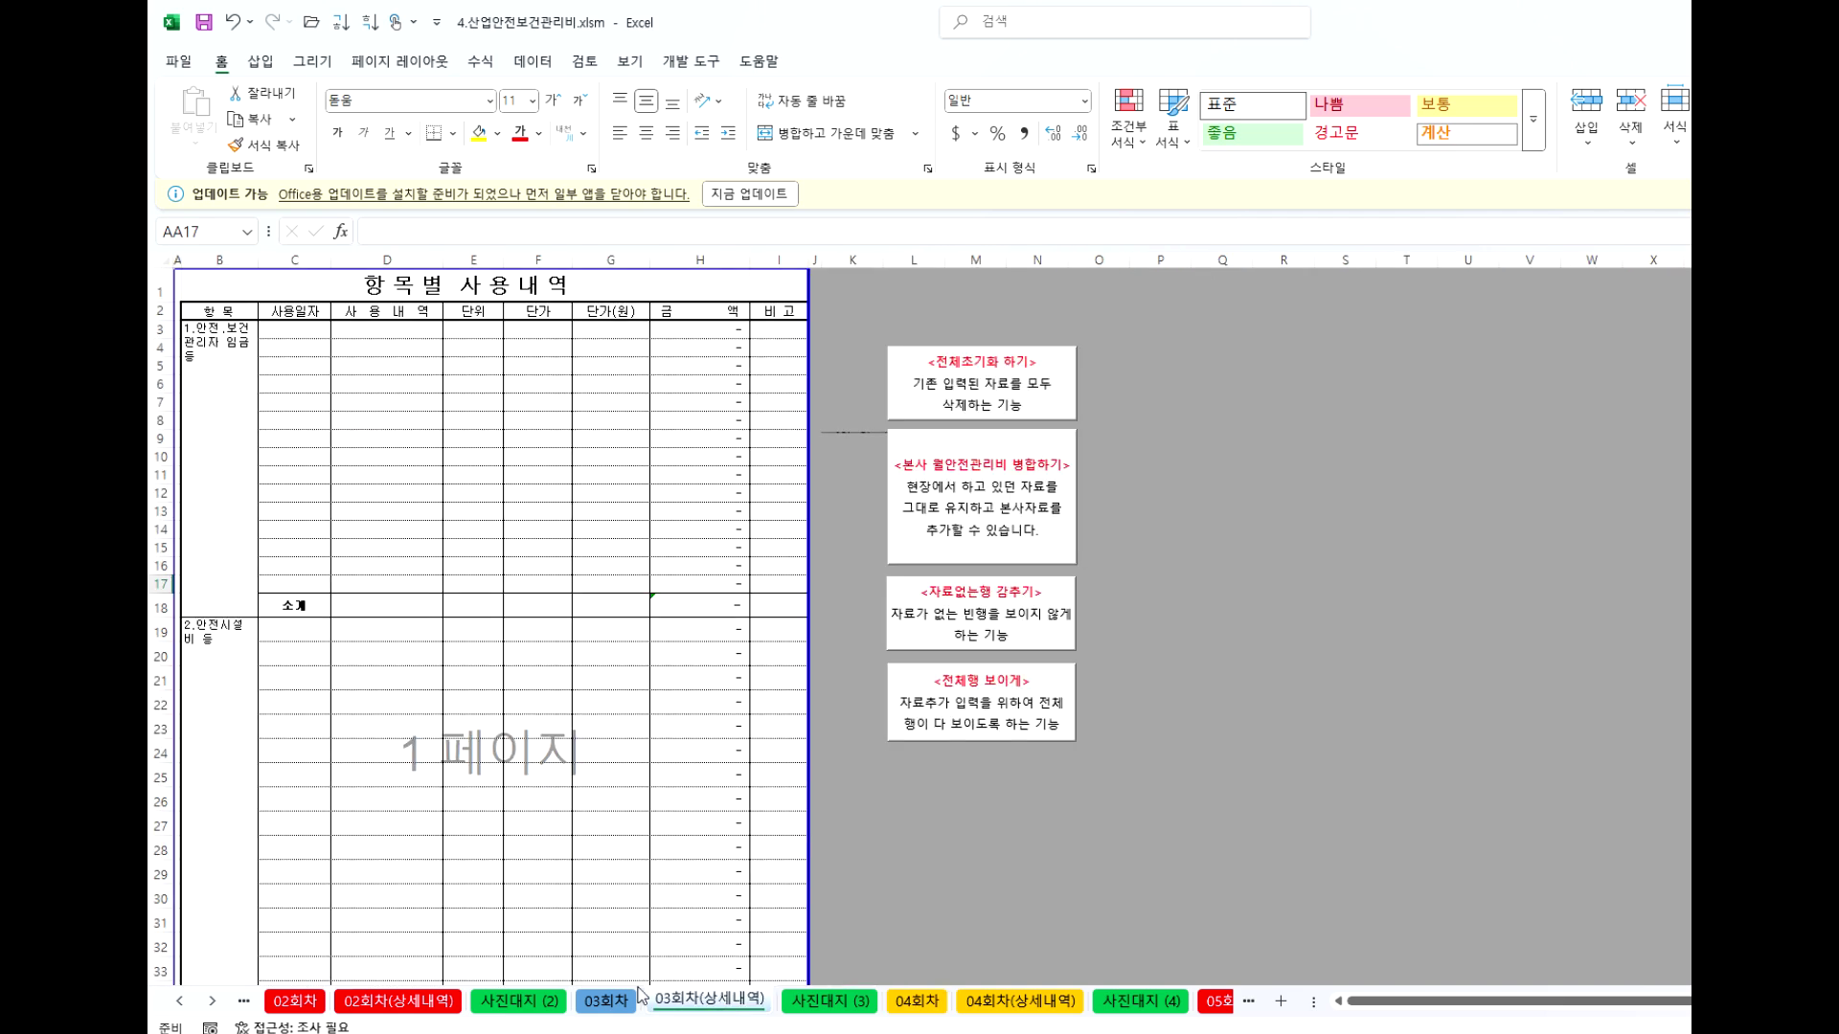
{"action": "scroll", "coordinate": [648, 921], "scroll_direction": "down", "scroll_amount": 4}
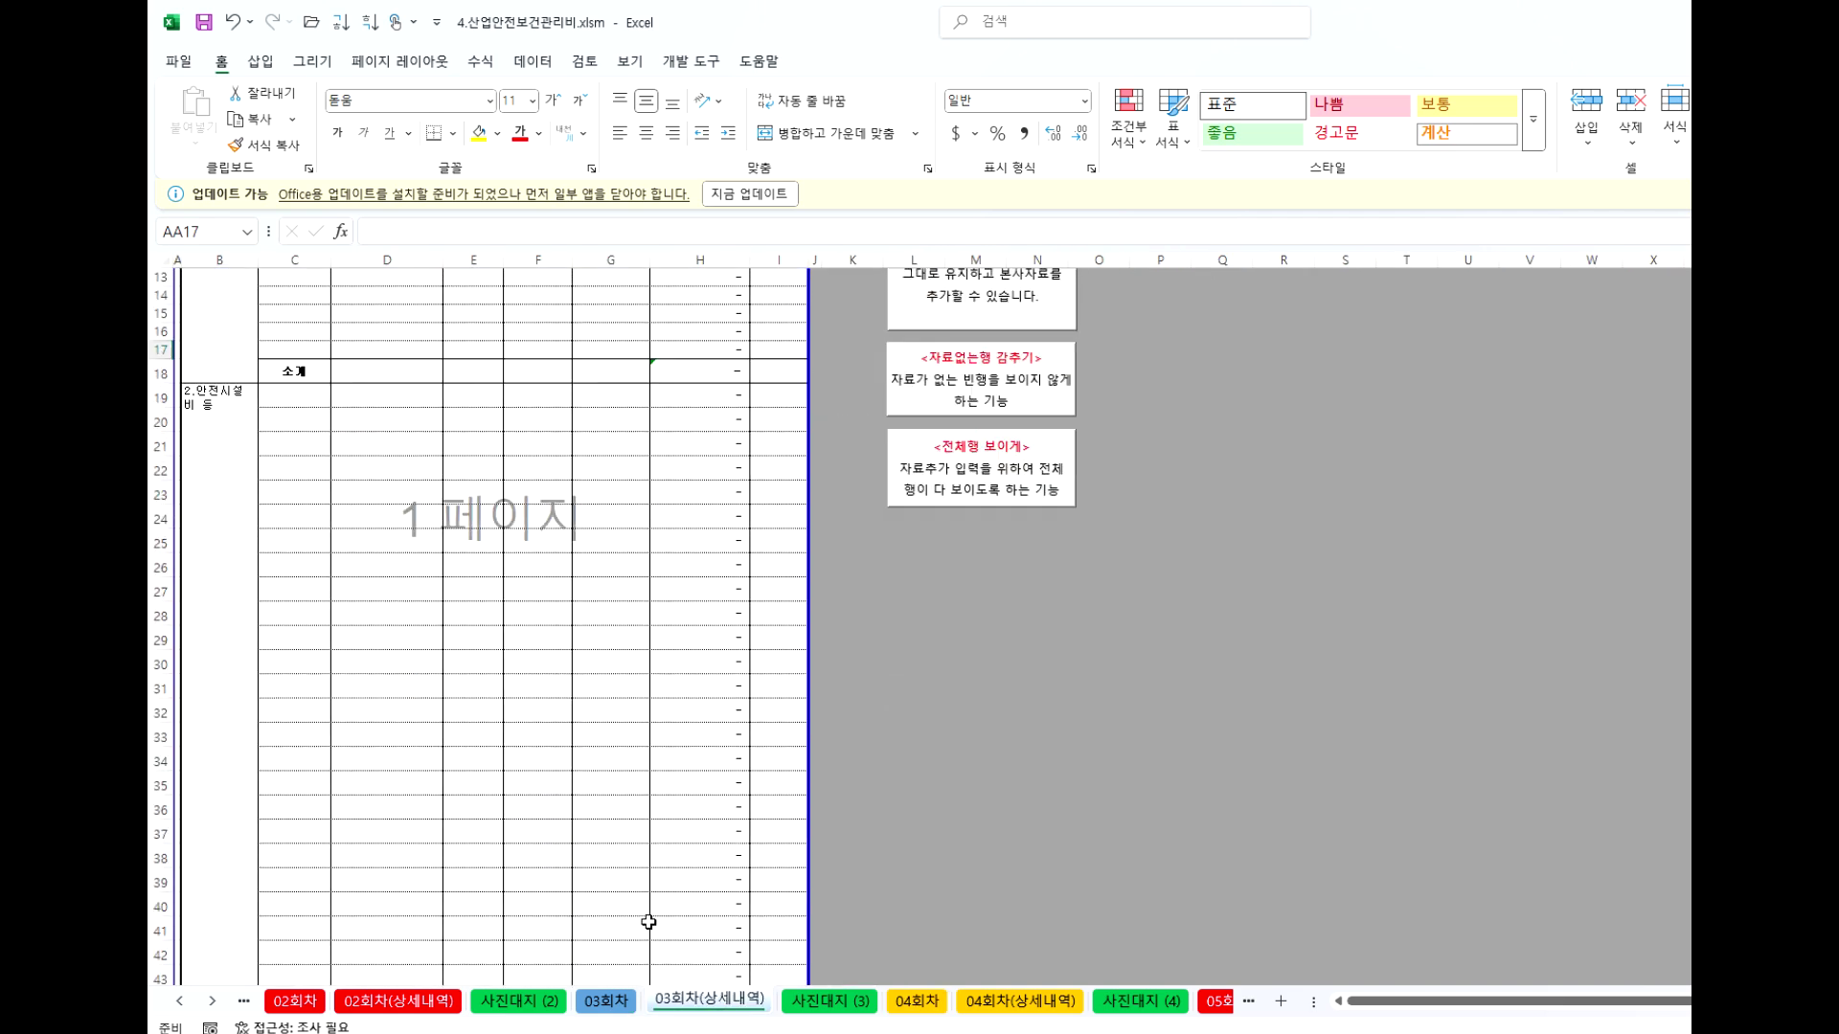
{"action": "left_click", "coordinate": [617, 1005]}
{"action": "scroll", "coordinate": [763, 837], "scroll_direction": "down", "scroll_amount": 2}
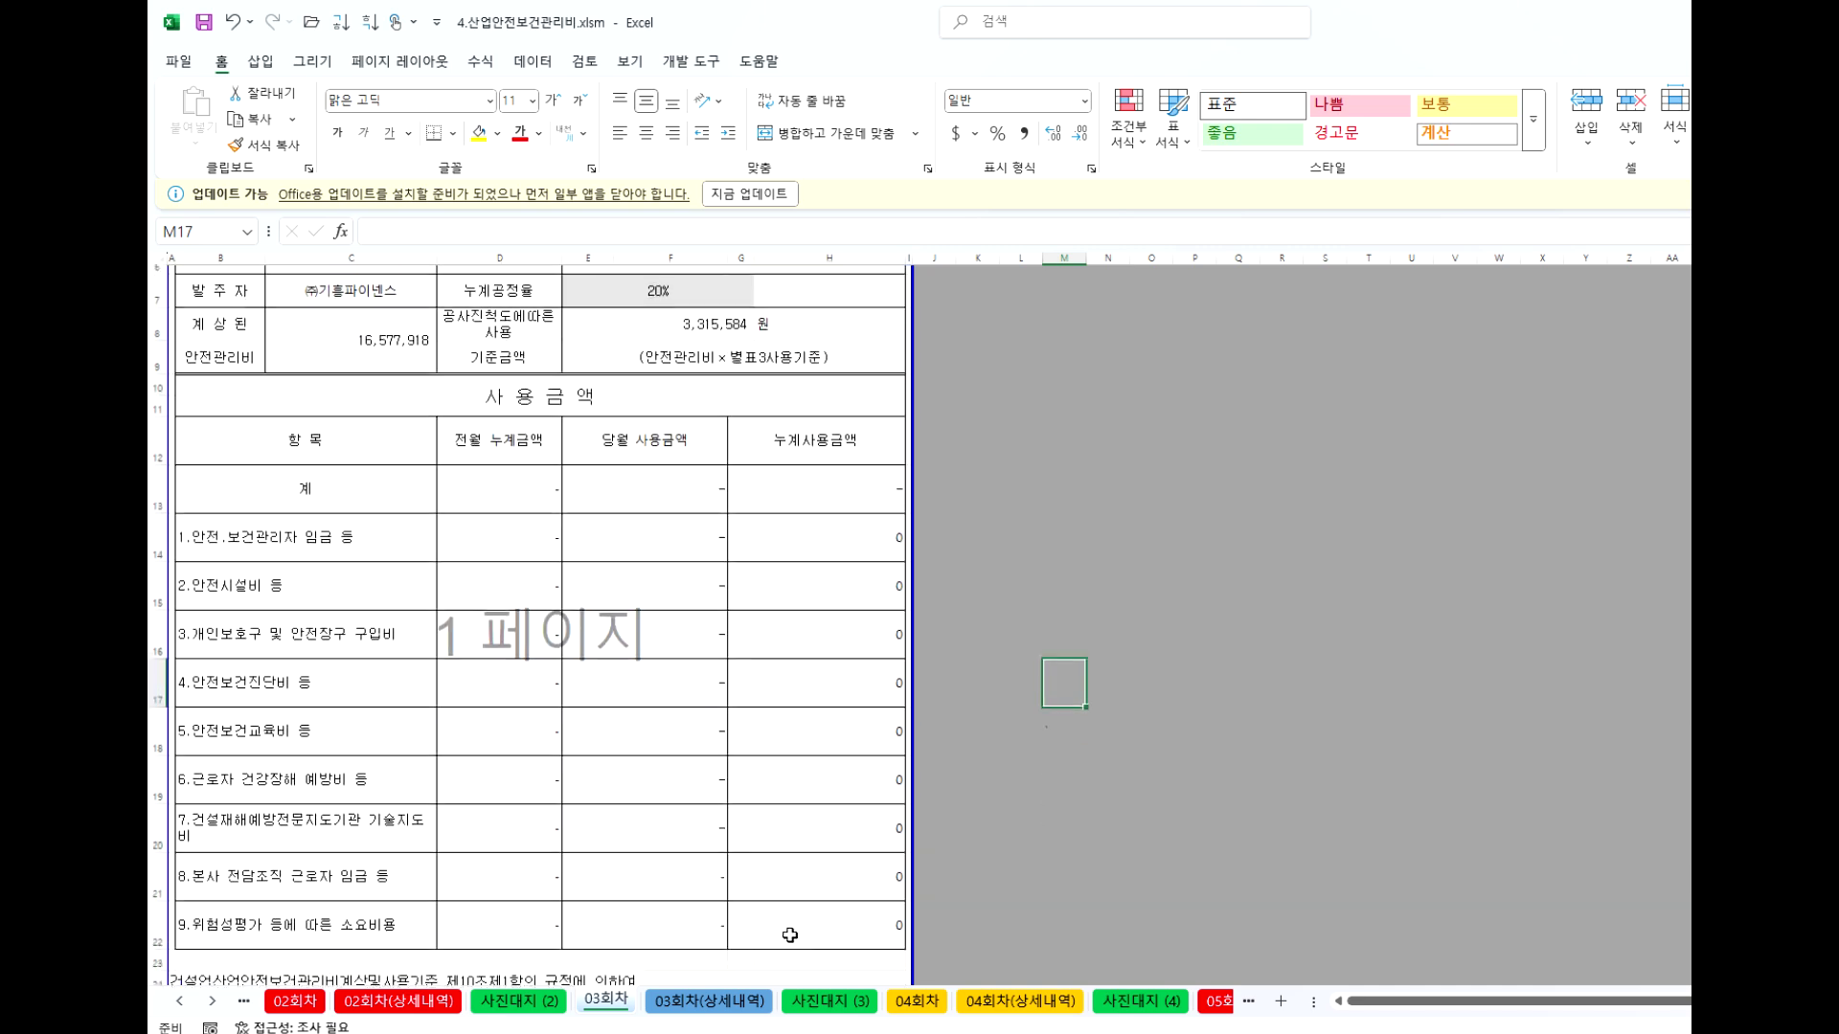
Review the 04회차 사용내역서 and the 3.개인보호구 및 안전장구 구입비 entries on the 04회차(상세내역) sheet.
{"action": "left_click", "coordinate": [926, 1011]}
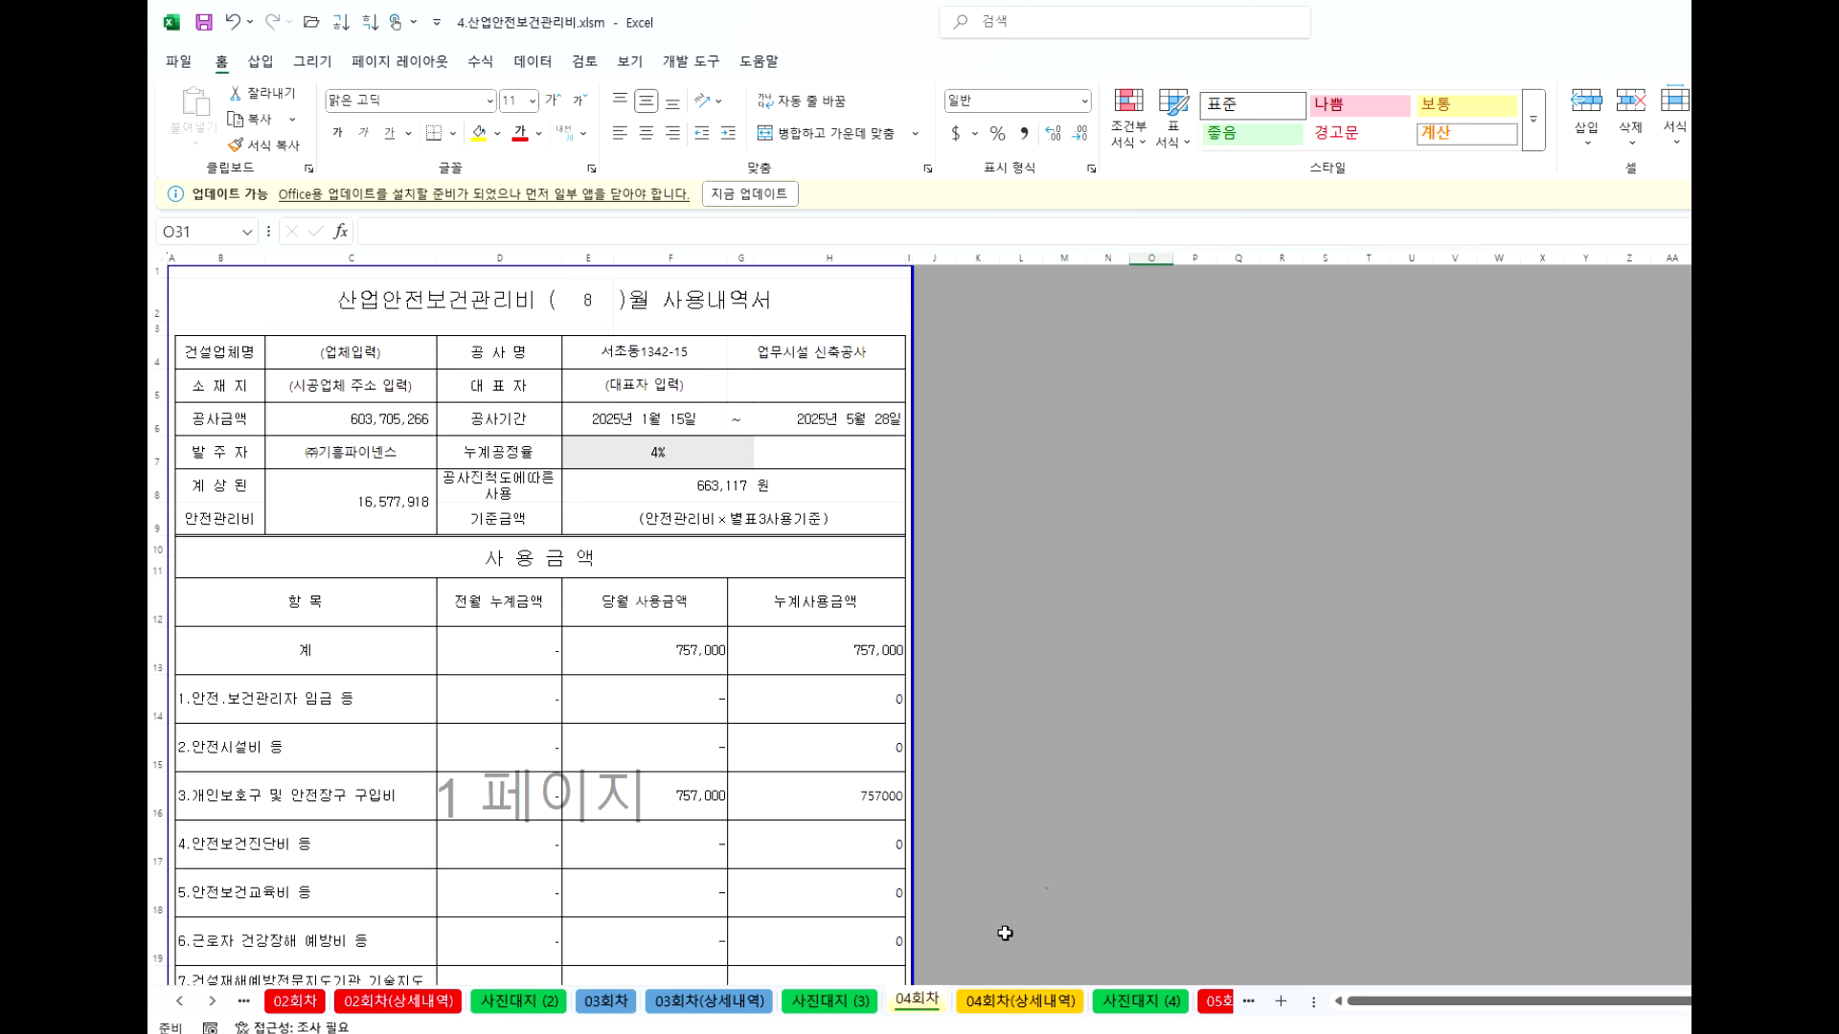
{"action": "scroll", "coordinate": [997, 932], "scroll_direction": "down", "scroll_amount": 6}
{"action": "scroll", "coordinate": [886, 866], "scroll_direction": "up", "scroll_amount": 3}
{"action": "left_click", "coordinate": [1021, 1001]}
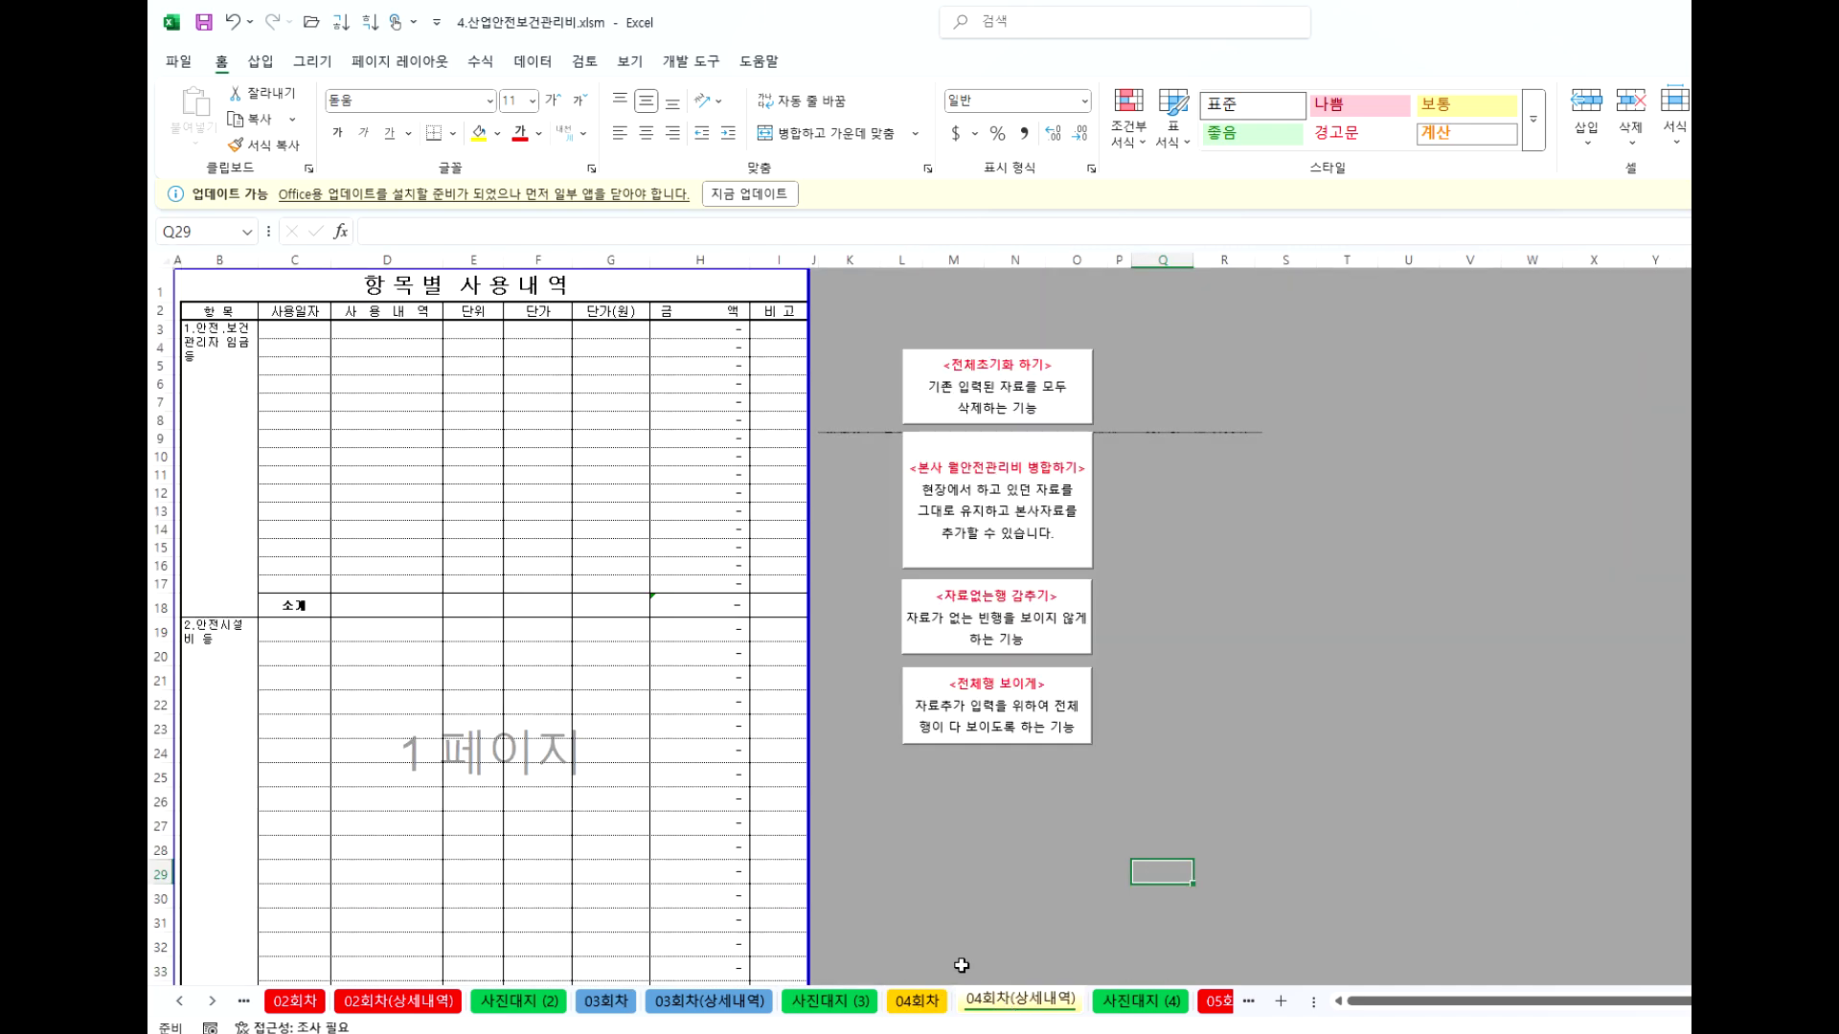
{"action": "scroll", "coordinate": [780, 842], "scroll_direction": "down", "scroll_amount": 8}
{"action": "scroll", "coordinate": [580, 822], "scroll_direction": "down", "scroll_amount": 8}
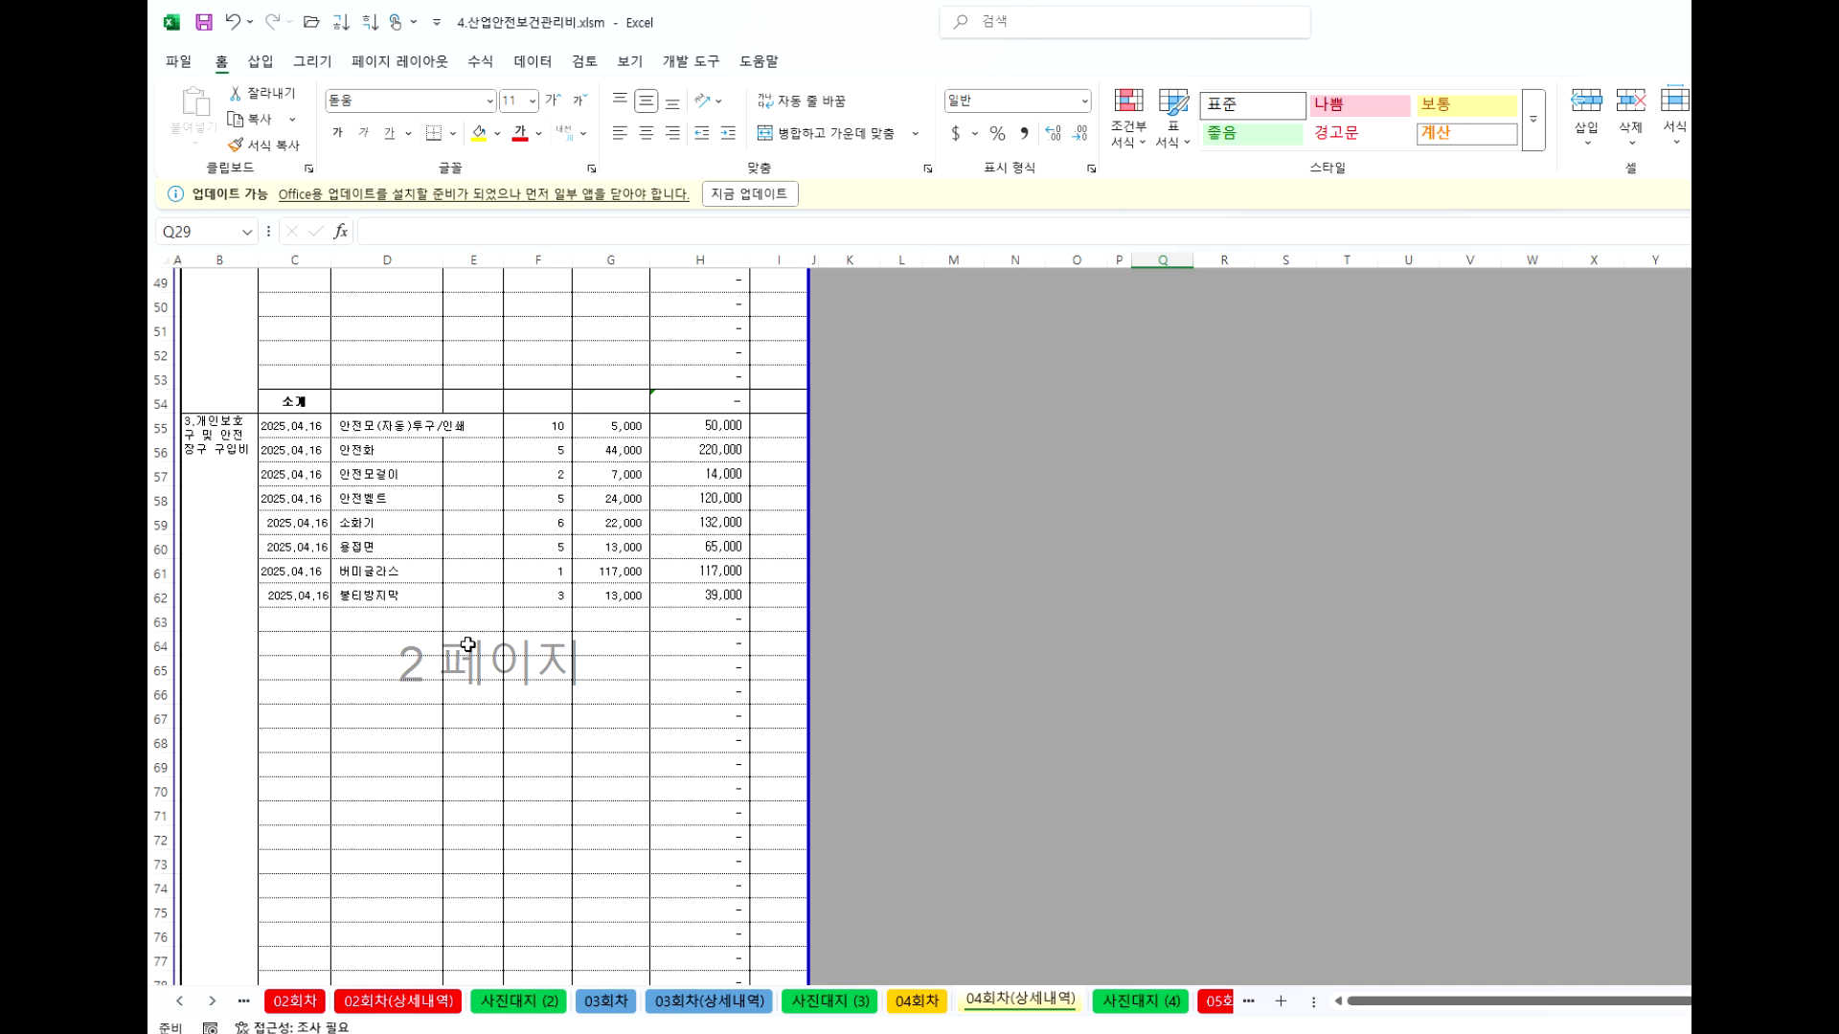
{"action": "scroll", "coordinate": [567, 704], "scroll_direction": "up", "scroll_amount": 4}
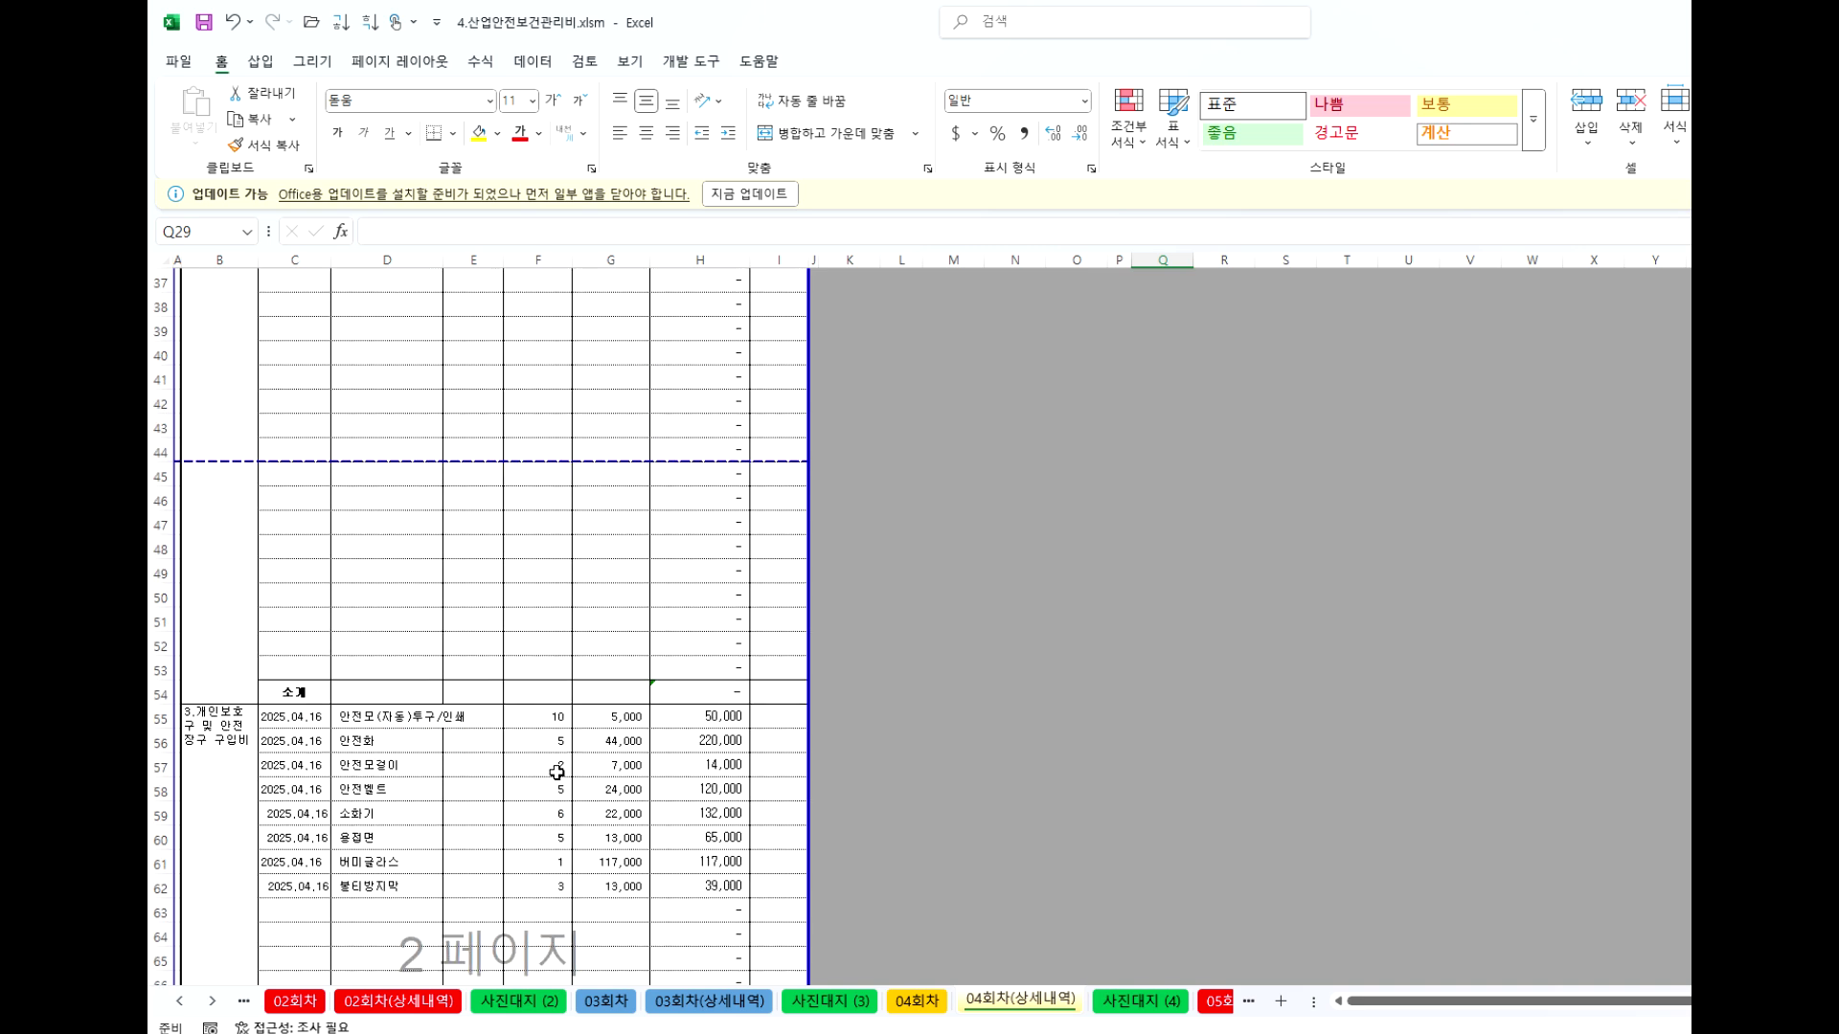
Clear all entered data on the 04회차(상세내역) sheet with the 전체초기화 하기 macro and check the emptied table.
{"action": "scroll", "coordinate": [860, 702], "scroll_direction": "up", "scroll_amount": 12}
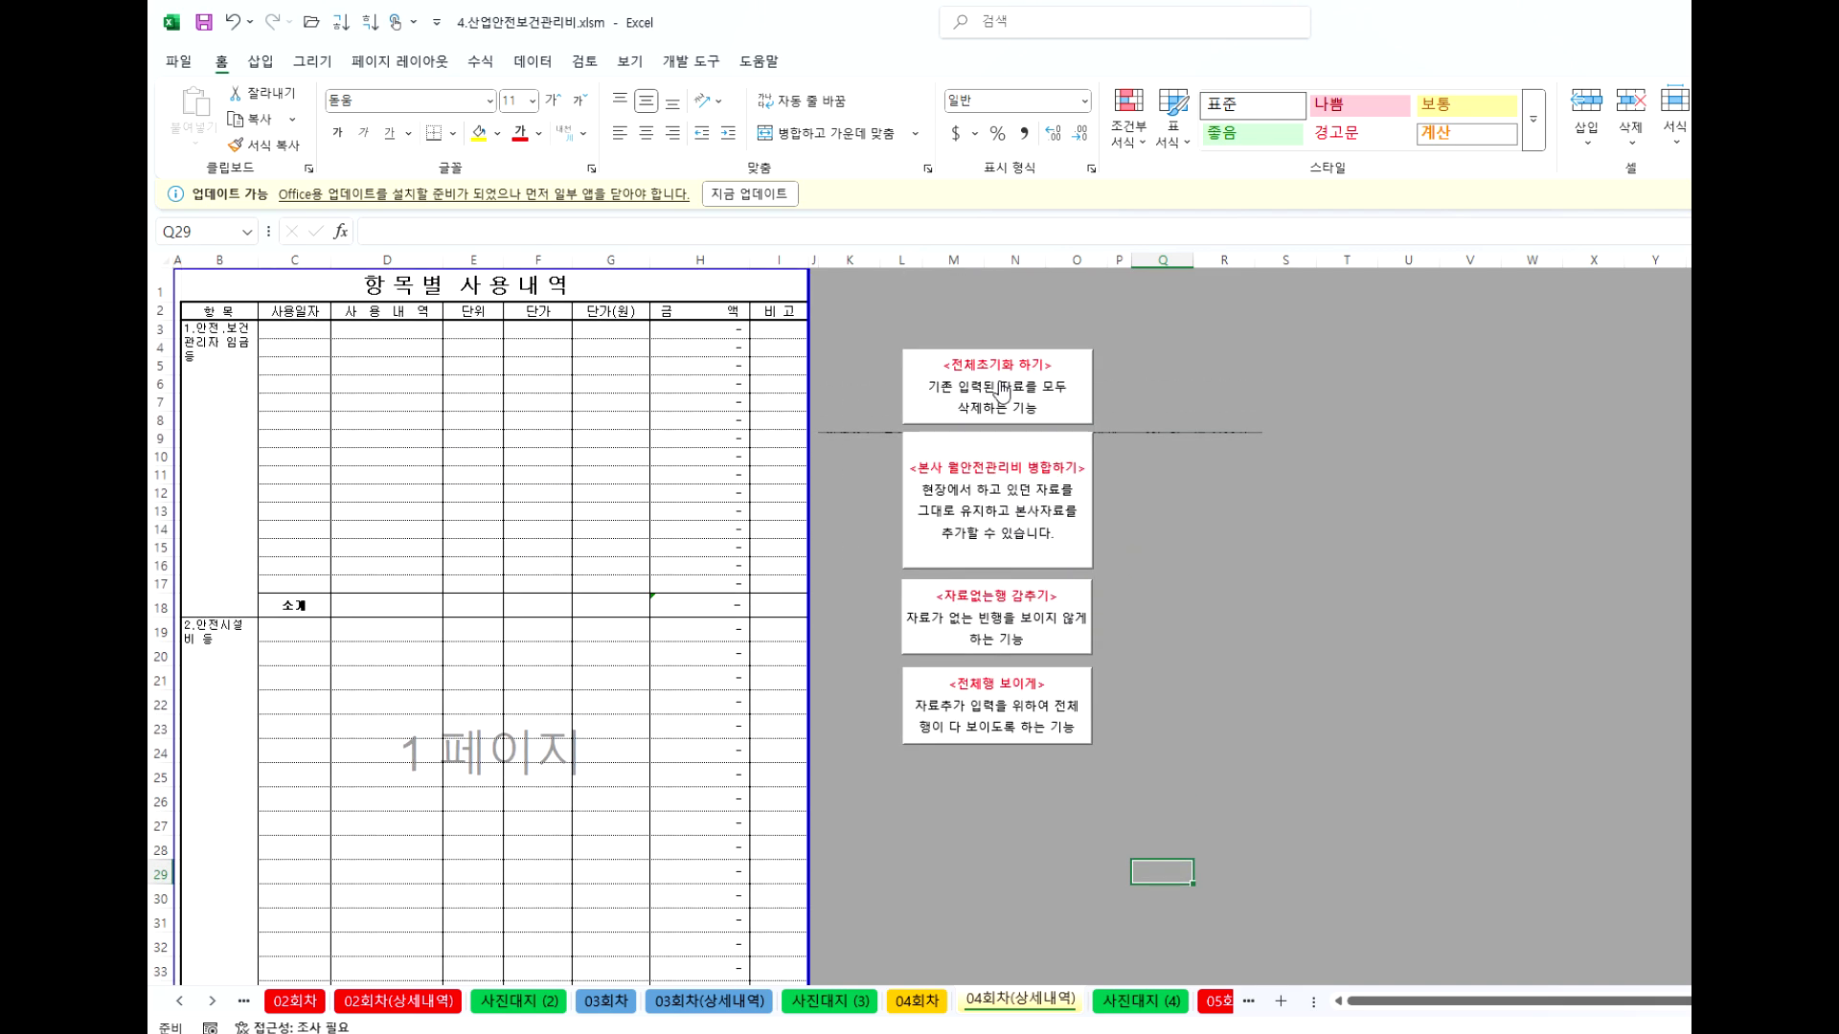
{"action": "left_click", "coordinate": [1003, 391]}
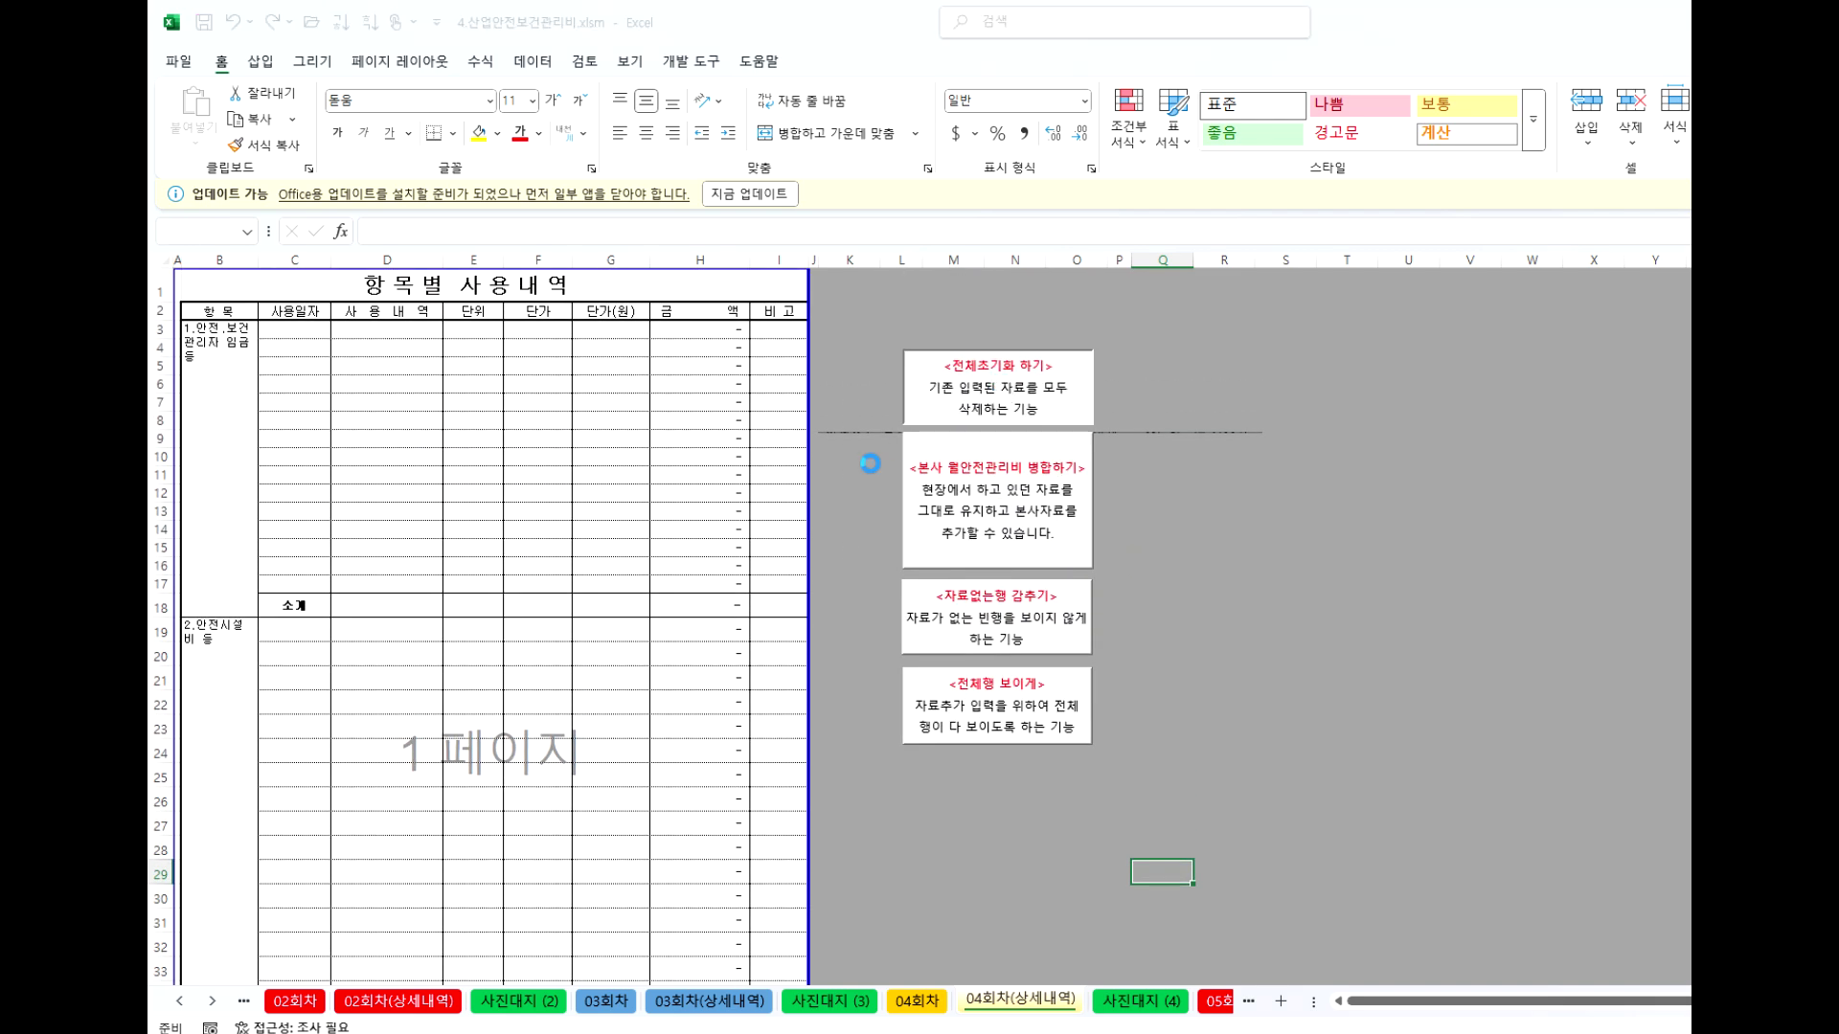
{"action": "key", "text": "Return"}
{"action": "scroll", "coordinate": [603, 690], "scroll_direction": "down", "scroll_amount": 20}
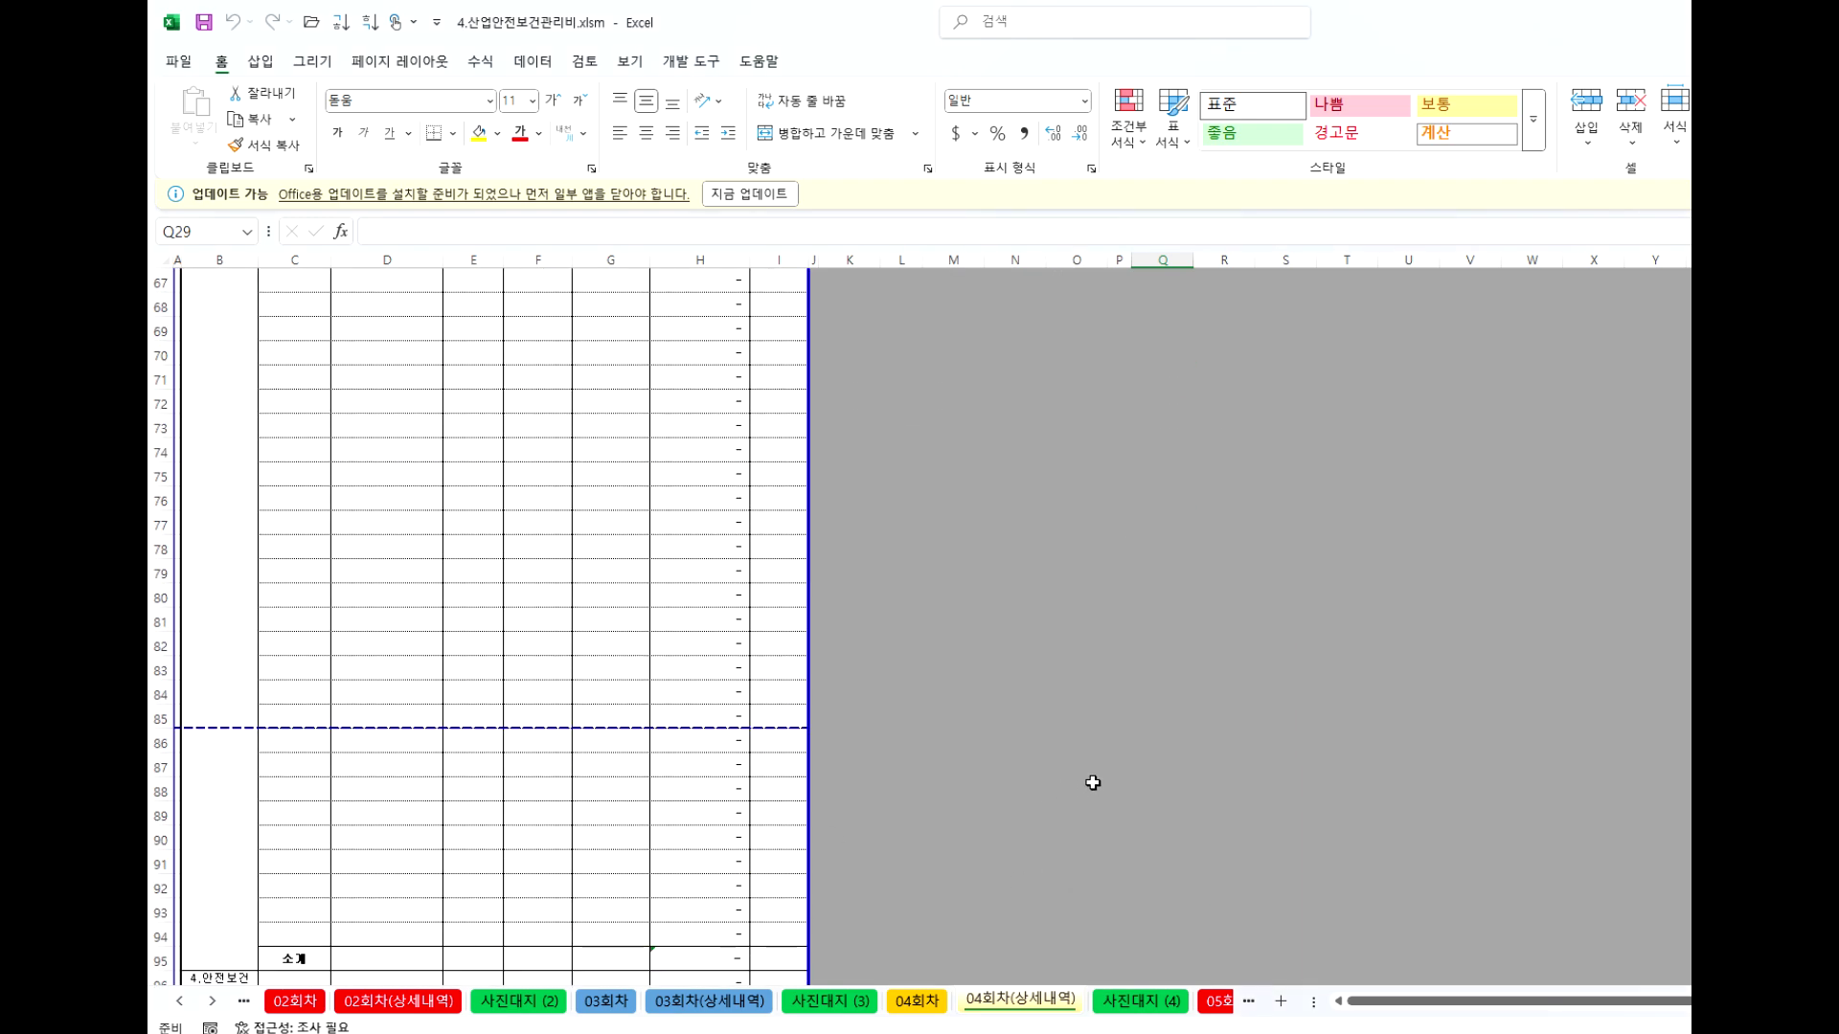
{"action": "left_click", "coordinate": [1161, 767]}
{"action": "scroll", "coordinate": [1162, 670], "scroll_direction": "up", "scroll_amount": 11}
{"action": "scroll", "coordinate": [1072, 527], "scroll_direction": "up", "scroll_amount": 6}
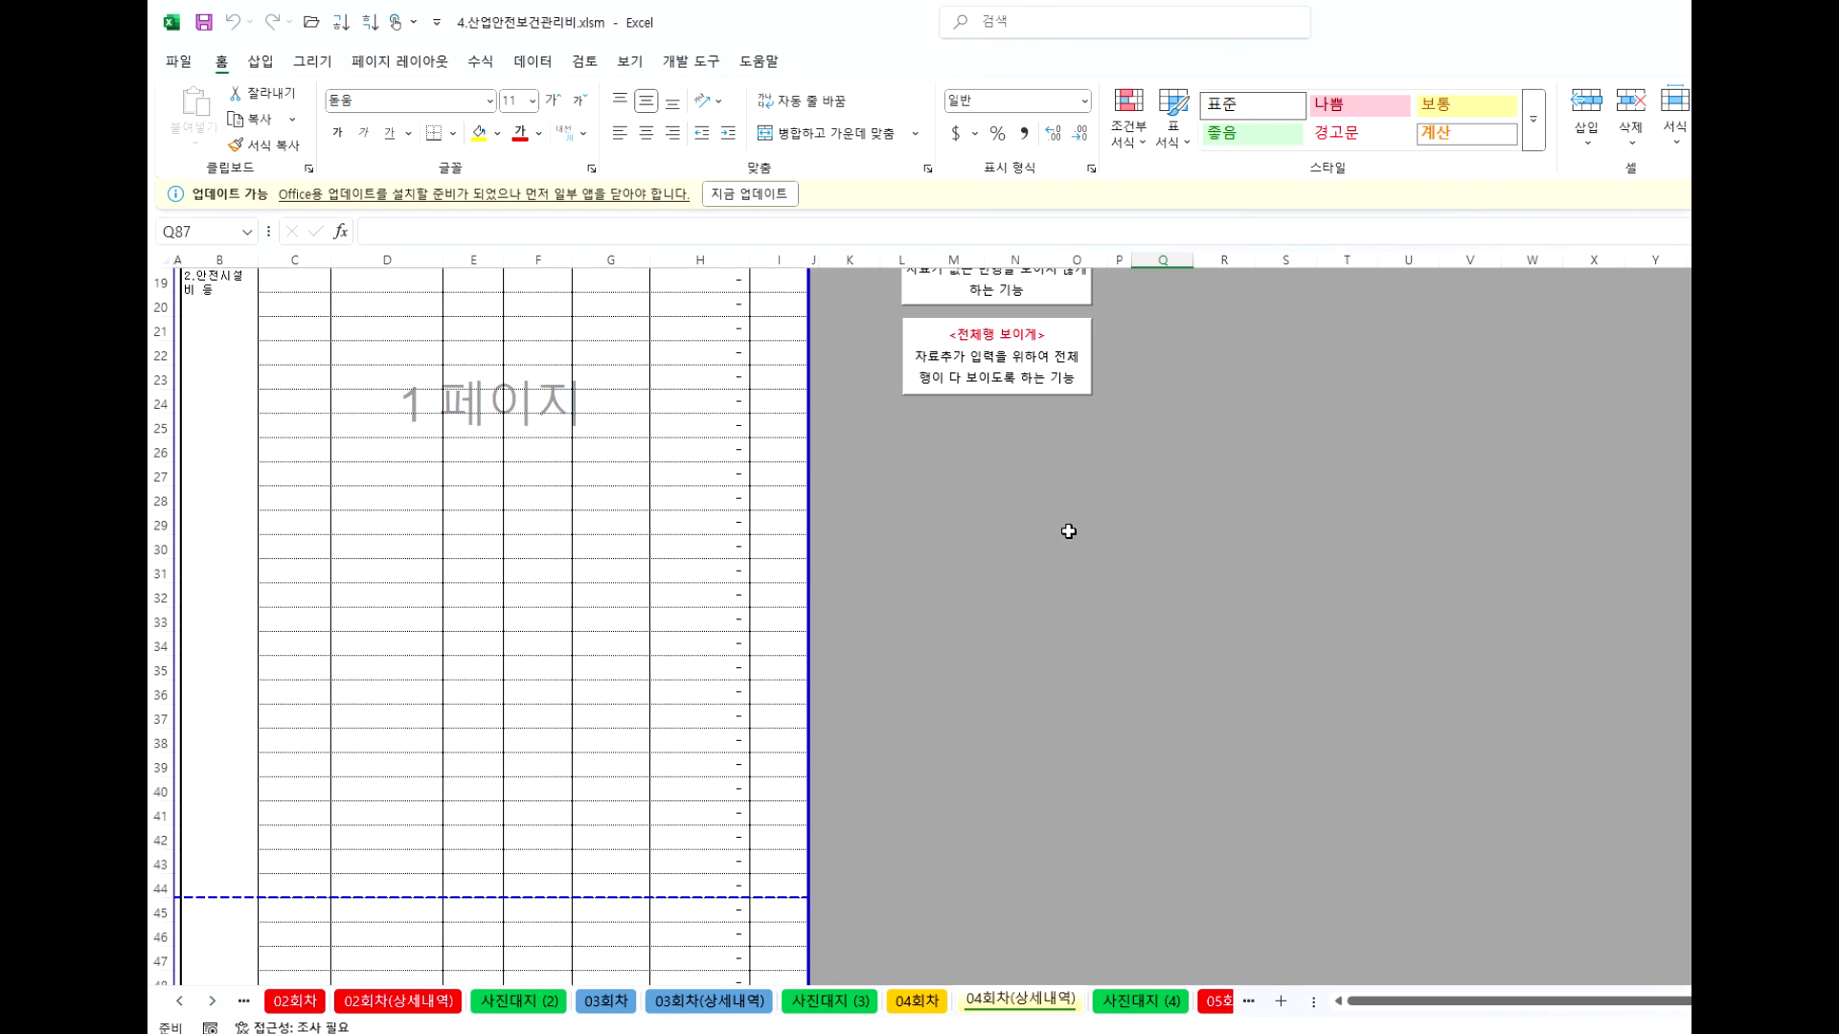
{"action": "scroll", "coordinate": [1049, 537], "scroll_direction": "up", "scroll_amount": 3}
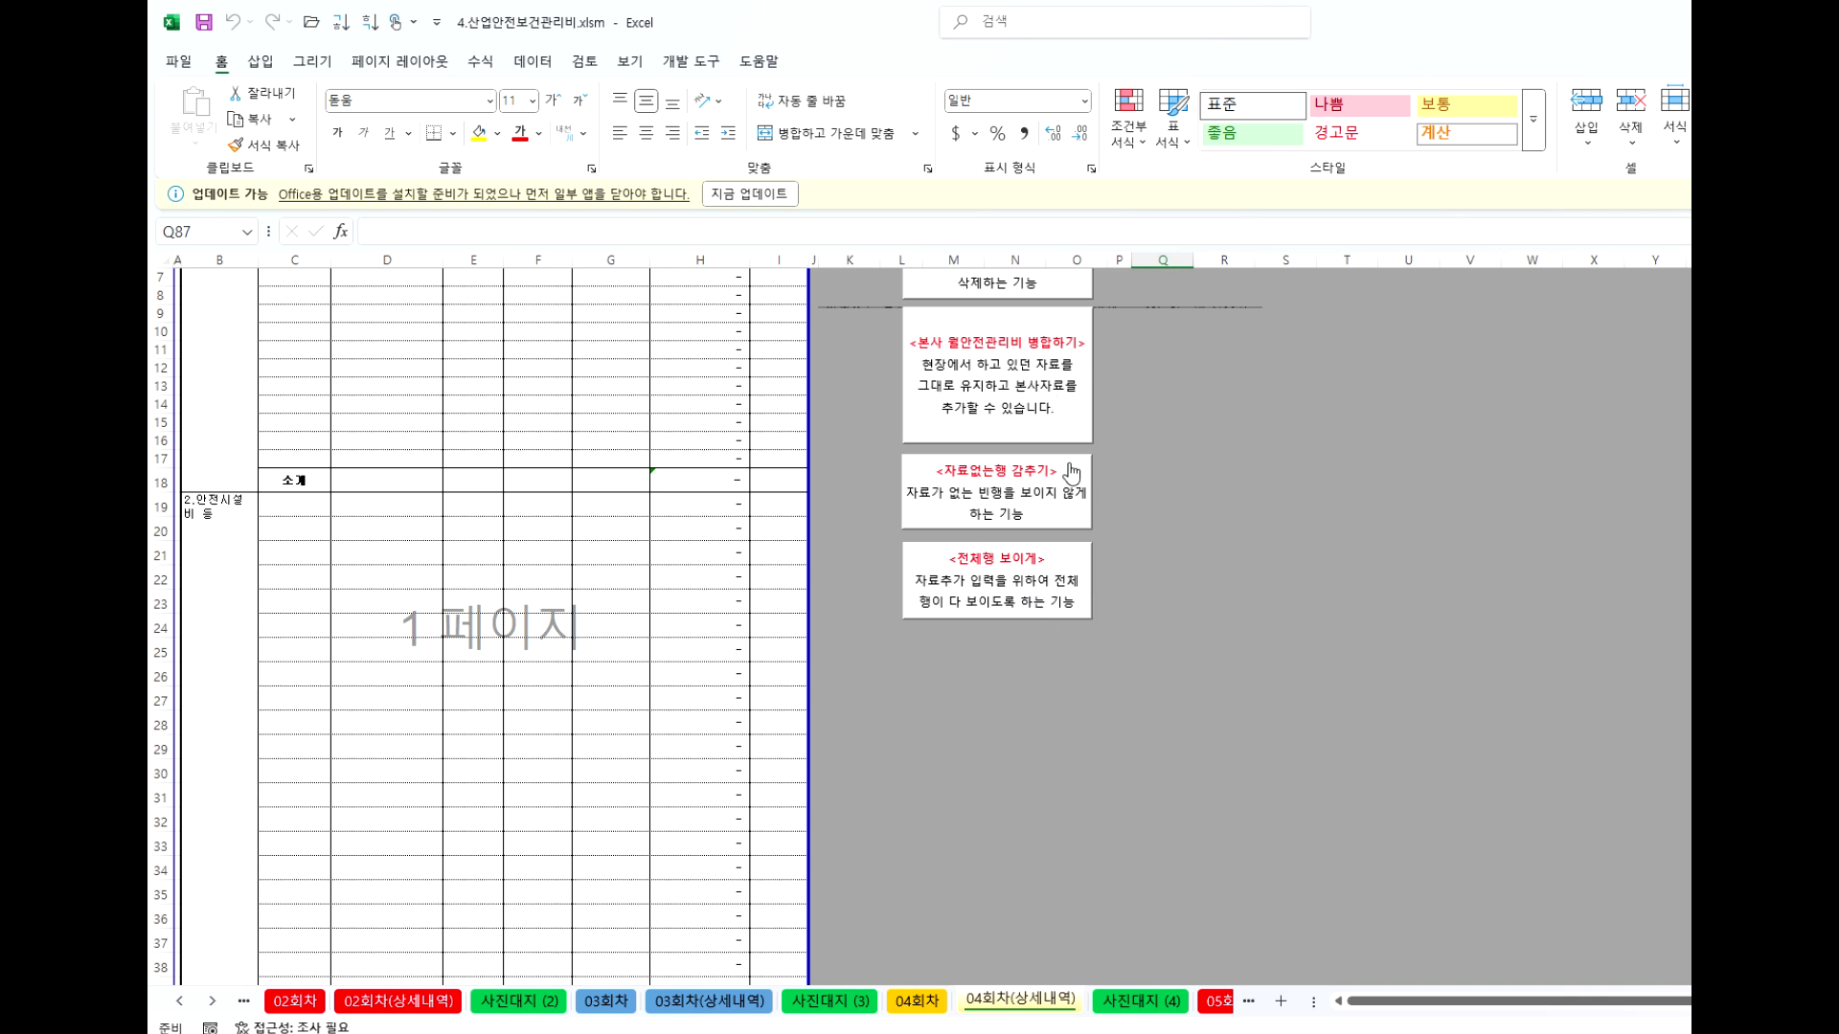
{"action": "scroll", "coordinate": [1053, 450], "scroll_direction": "up", "scroll_amount": 2}
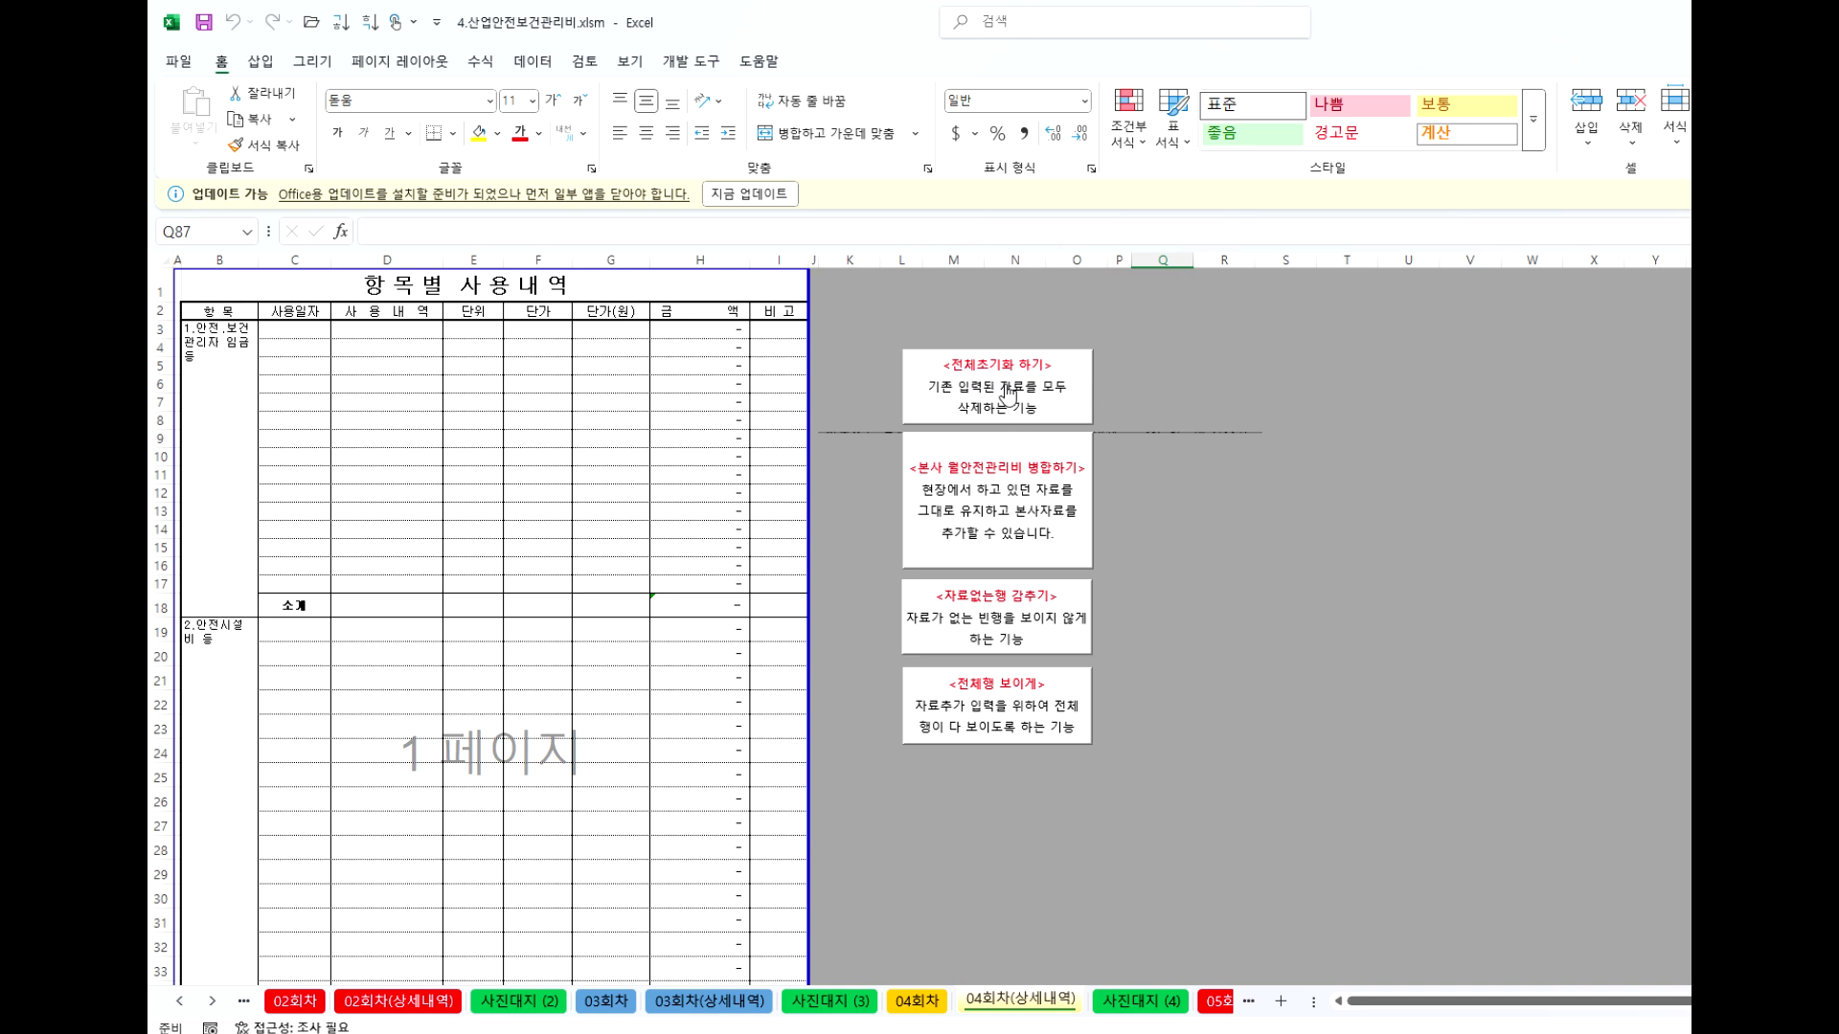
Hide the rows without data on the 04회차(상세내역) sheet with the 자료없는행 감추기 macro.
{"action": "left_click", "coordinate": [1331, 583]}
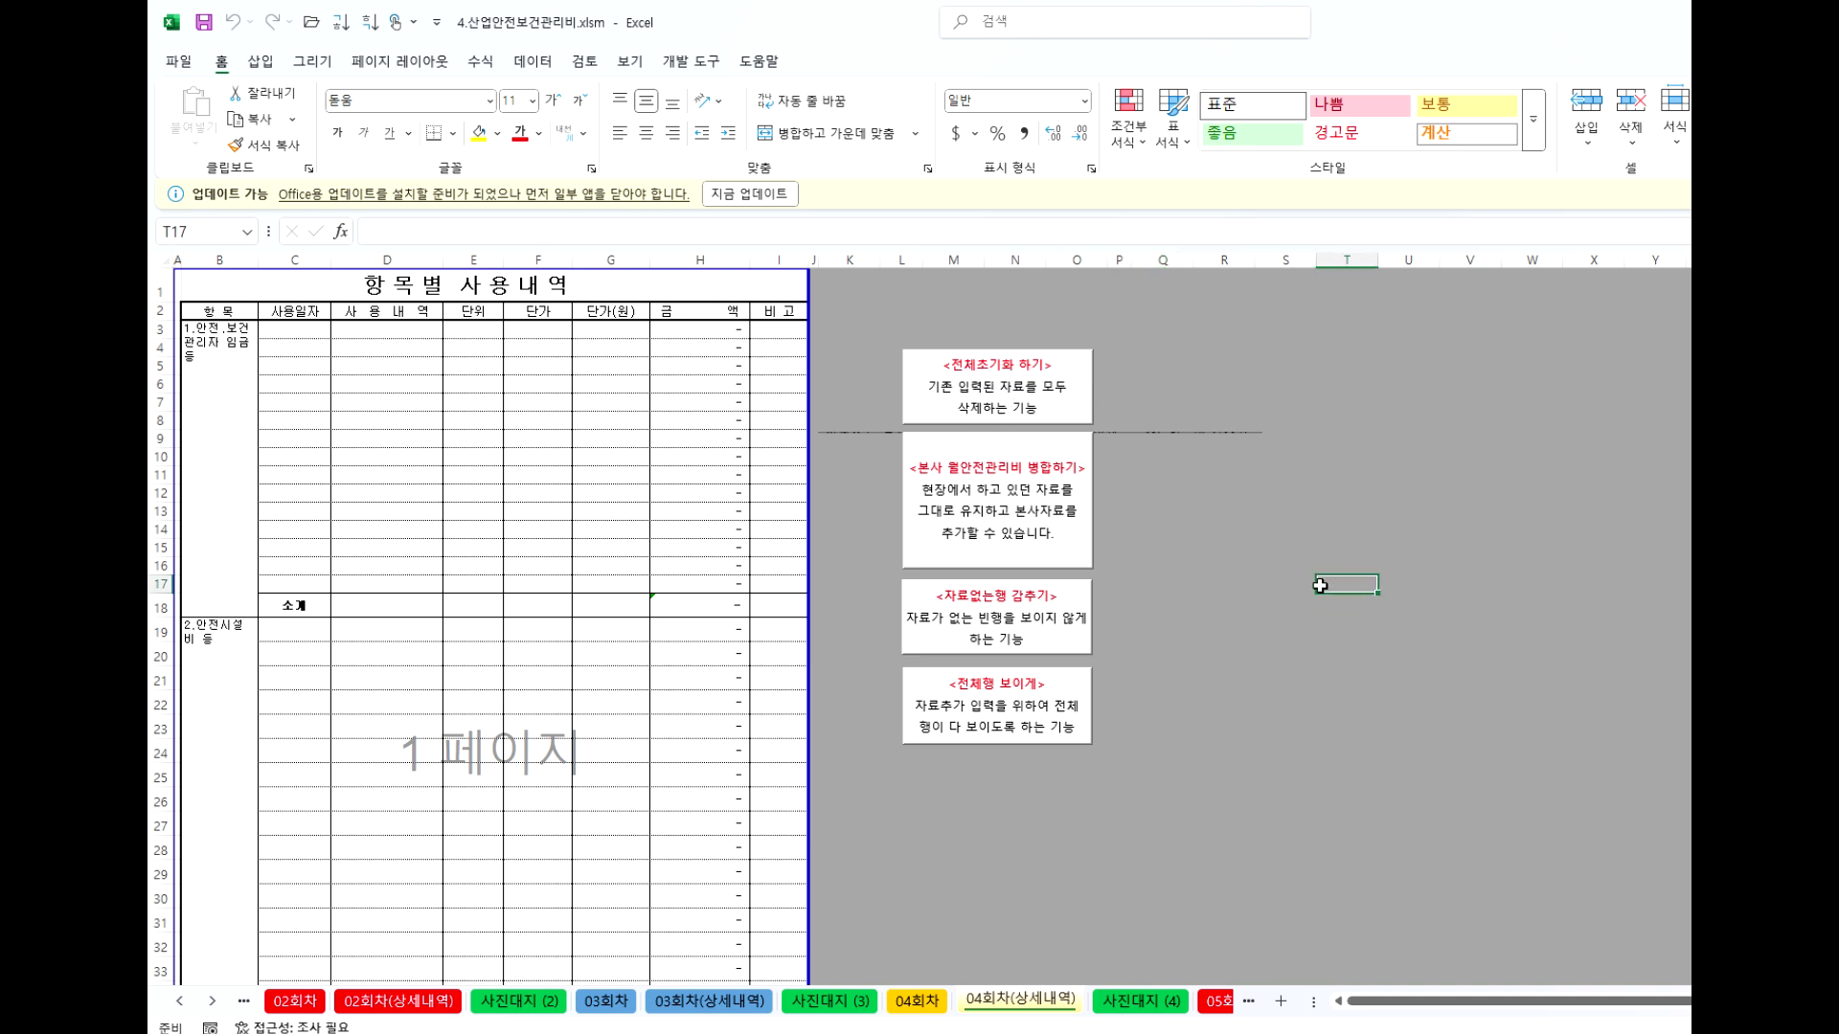
{"action": "left_click", "coordinate": [1000, 620]}
{"action": "left_click", "coordinate": [1221, 601]}
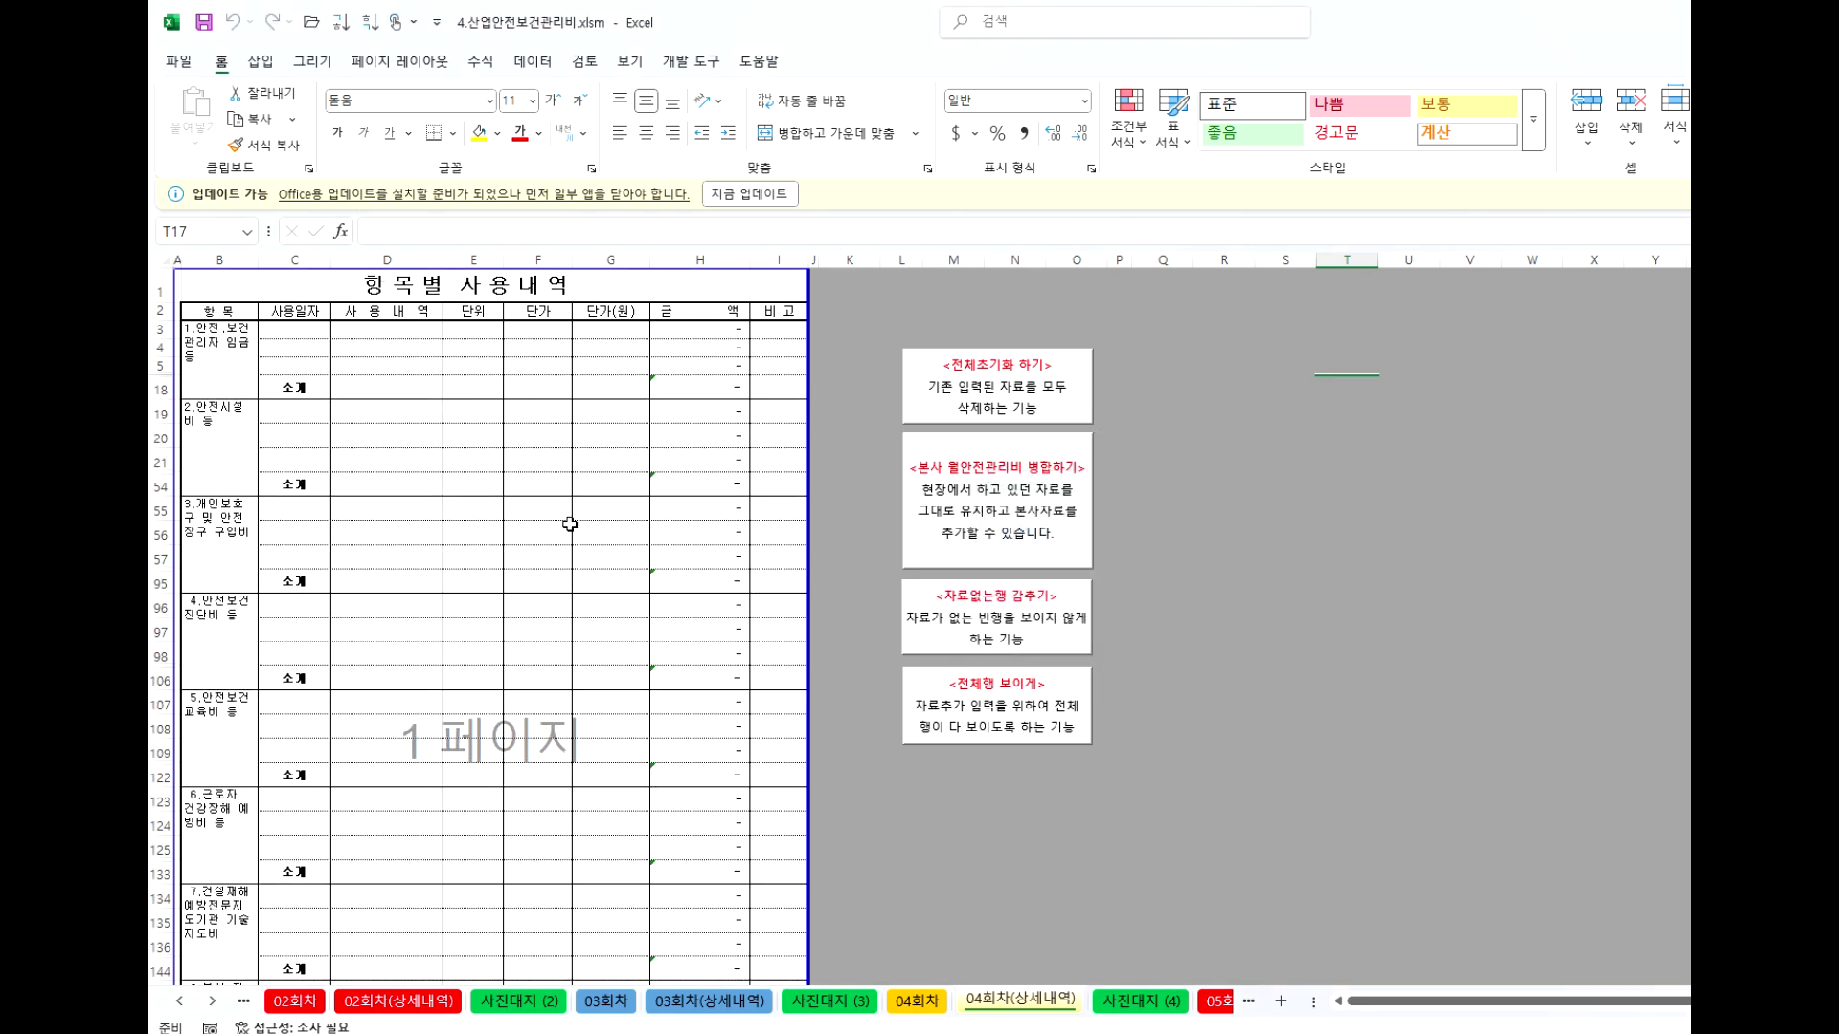
Show all hidden rows of the 04회차(상세내역) sheet again with the 전체행 보이게 macro.
{"action": "left_click", "coordinate": [995, 709]}
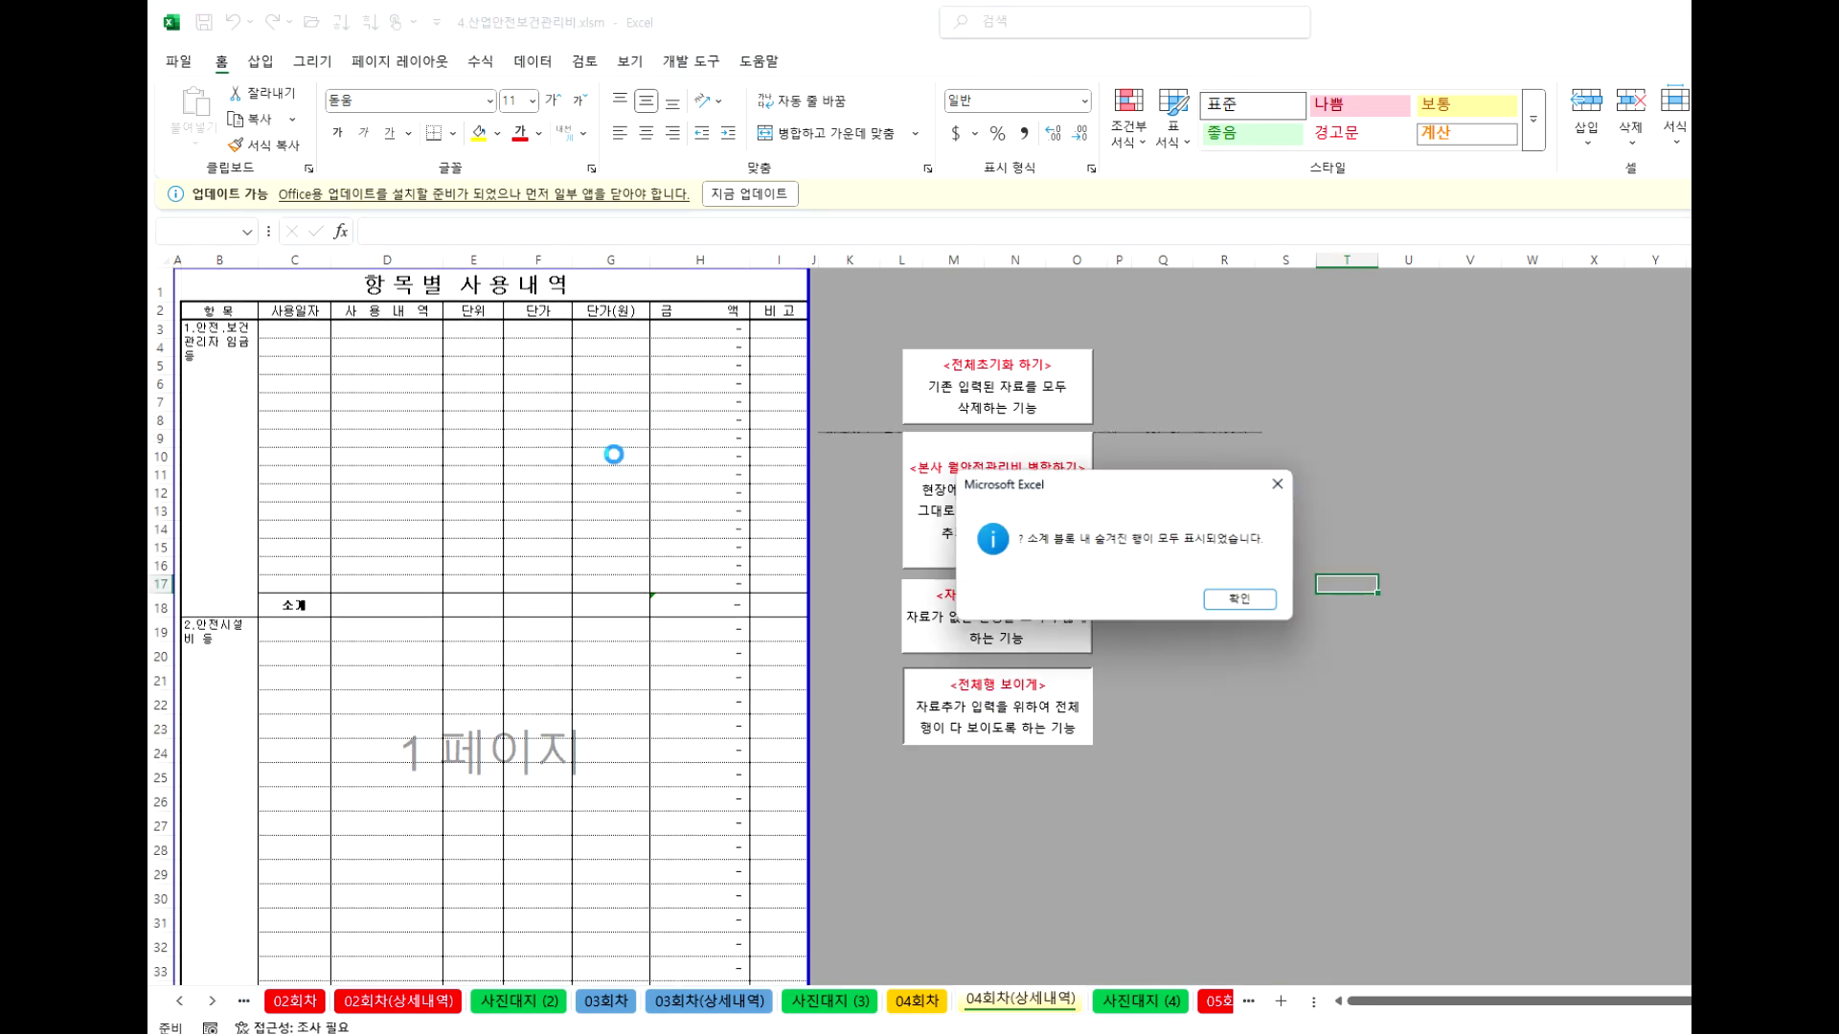
{"action": "left_click", "coordinate": [1241, 600]}
{"action": "left_click", "coordinate": [419, 388]}
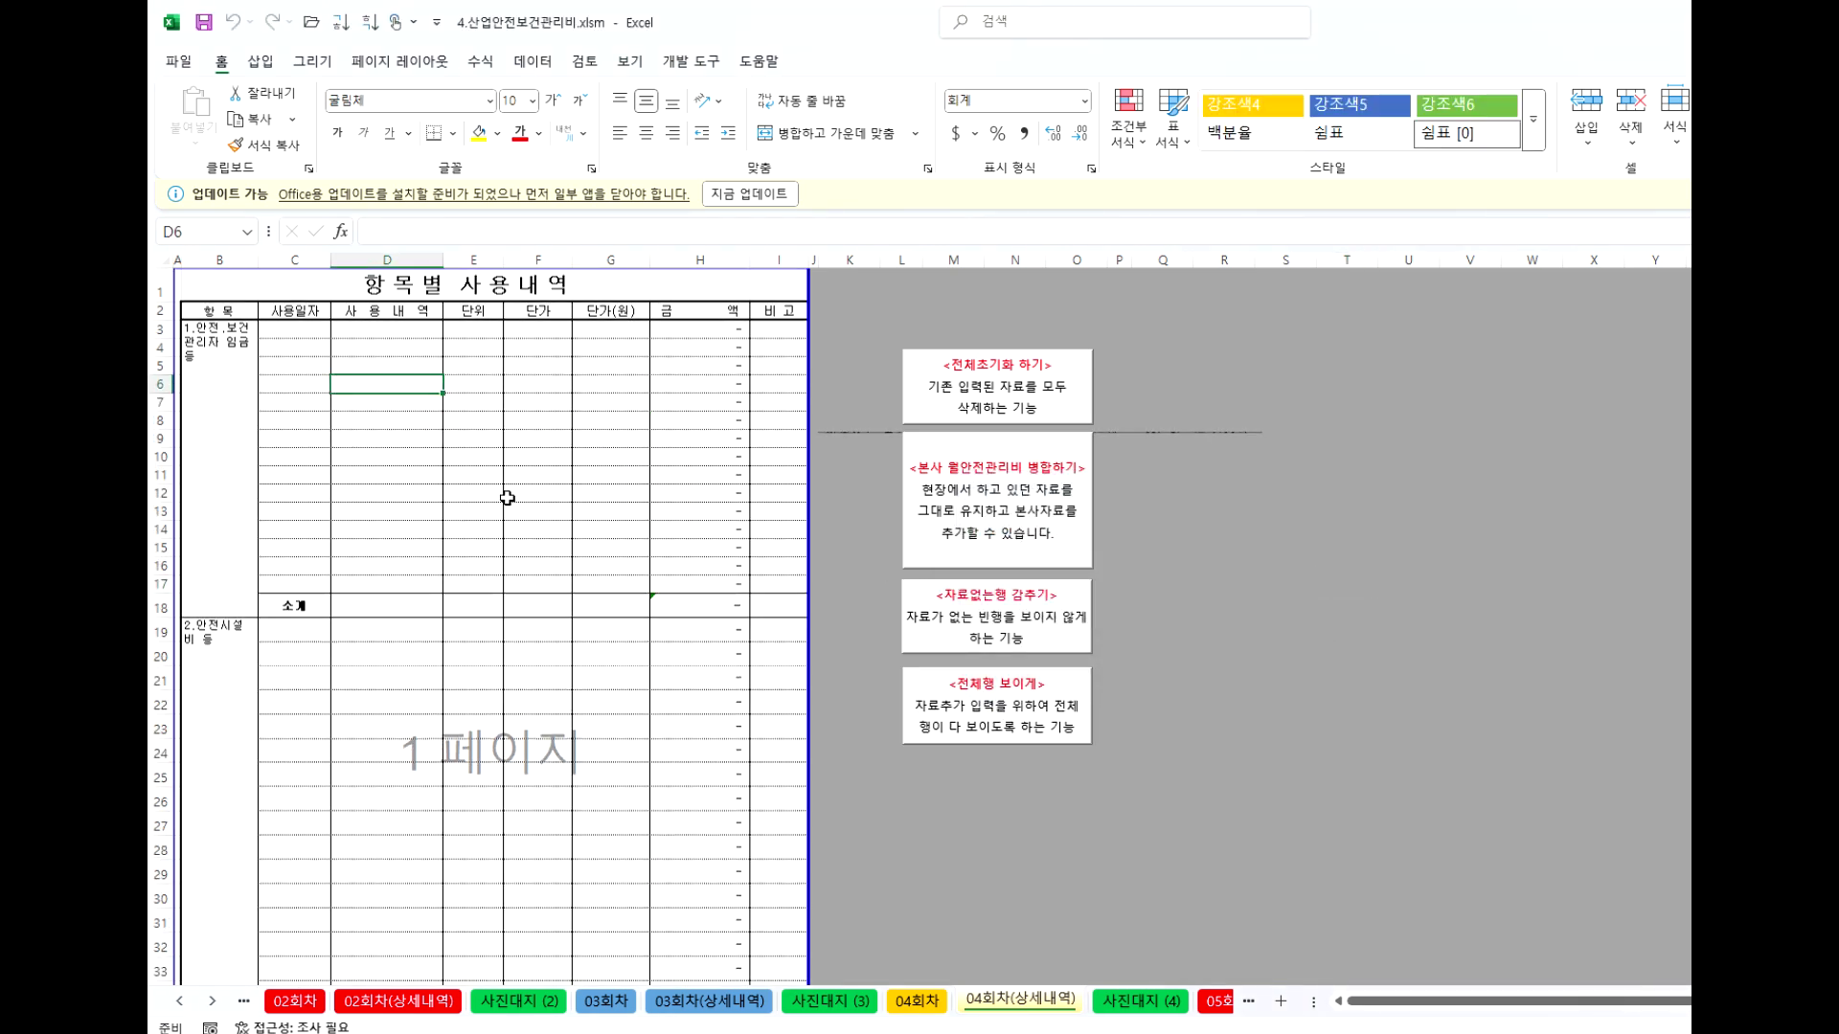
{"action": "left_click", "coordinate": [1037, 709]}
{"action": "left_click", "coordinate": [1240, 599]}
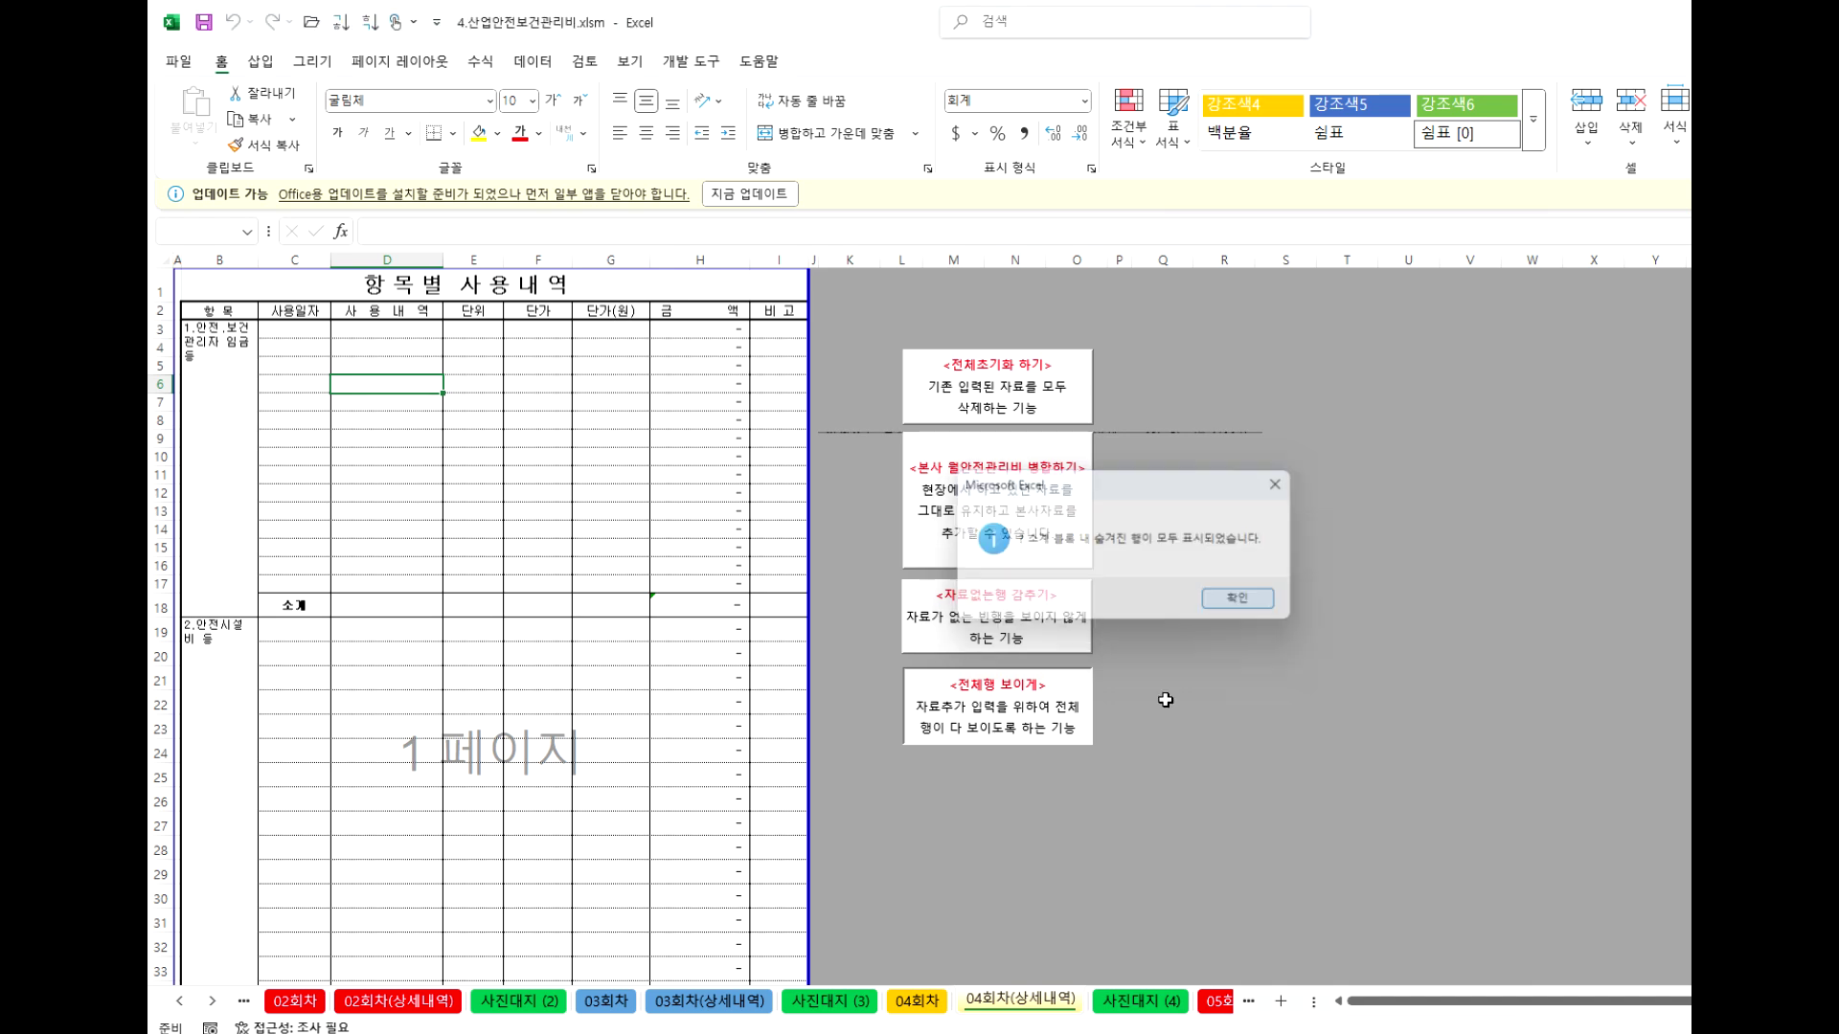
Look through the 사진대지 (4), 05회차, 05회차(상세내역), 사진대지 (5) and 06회차 sheets.
{"action": "left_click", "coordinate": [1145, 1003]}
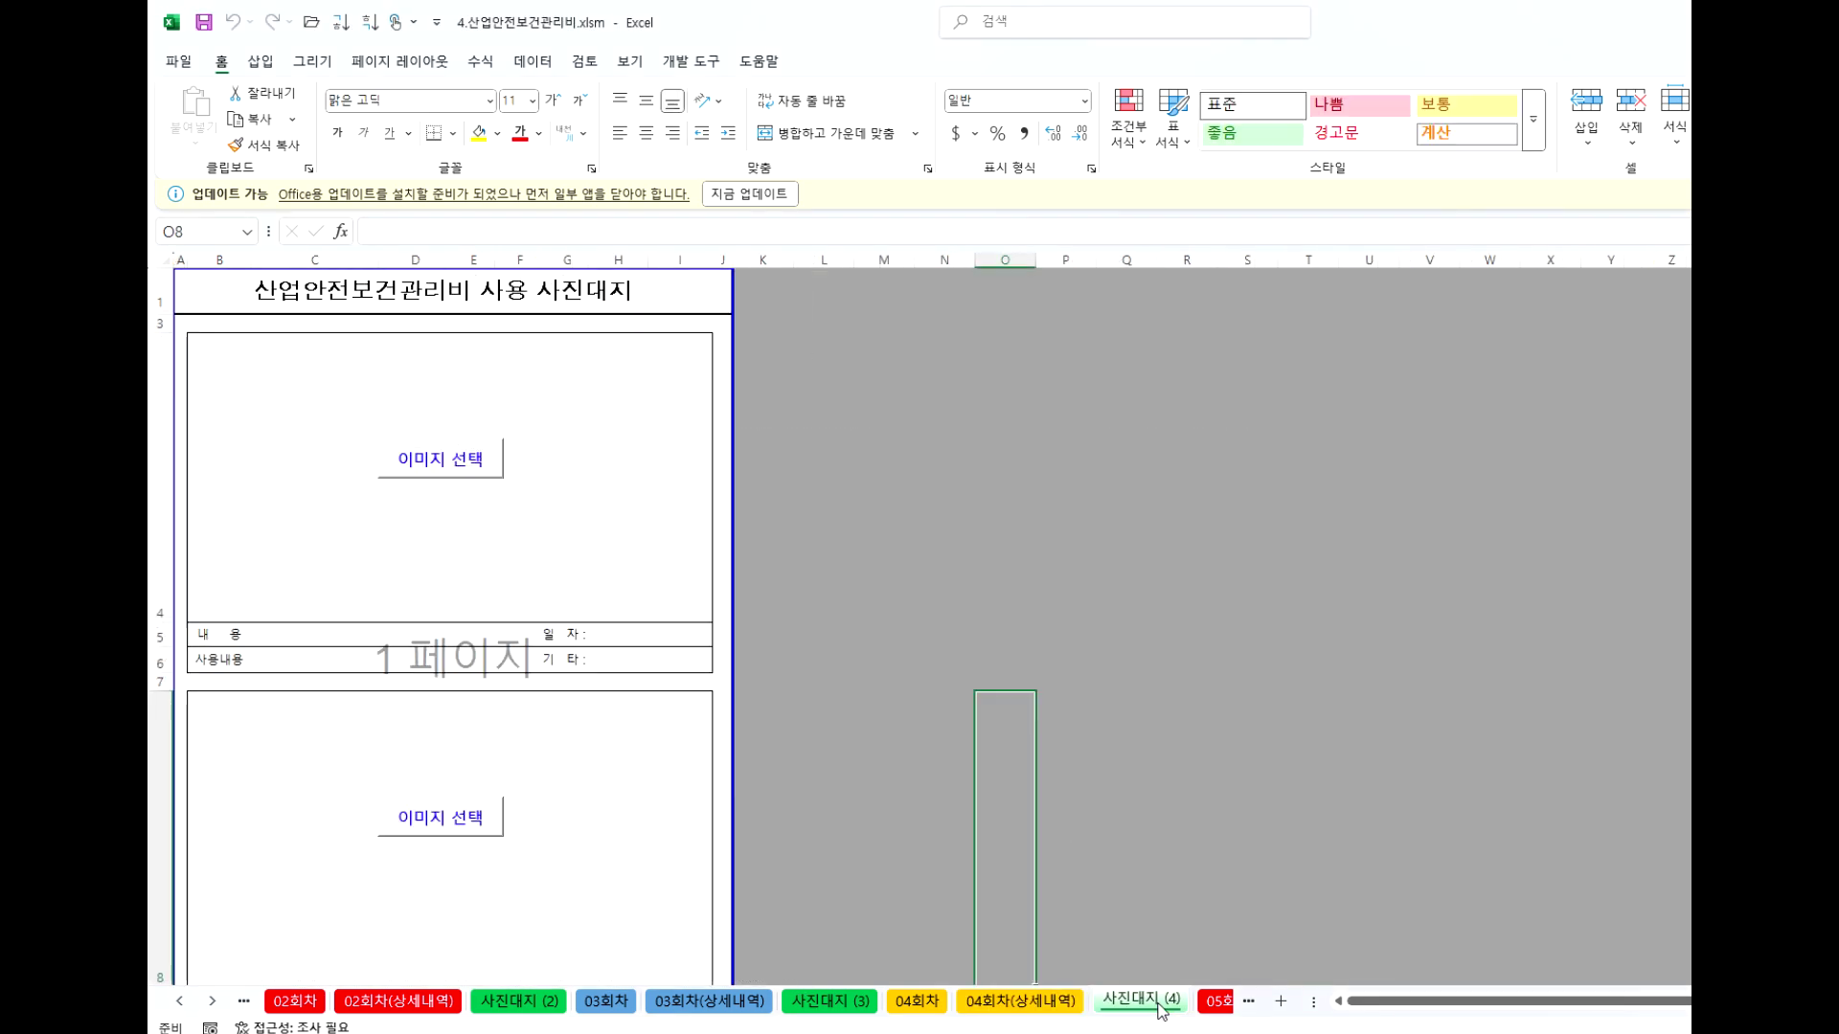
{"action": "left_click", "coordinate": [1218, 1003]}
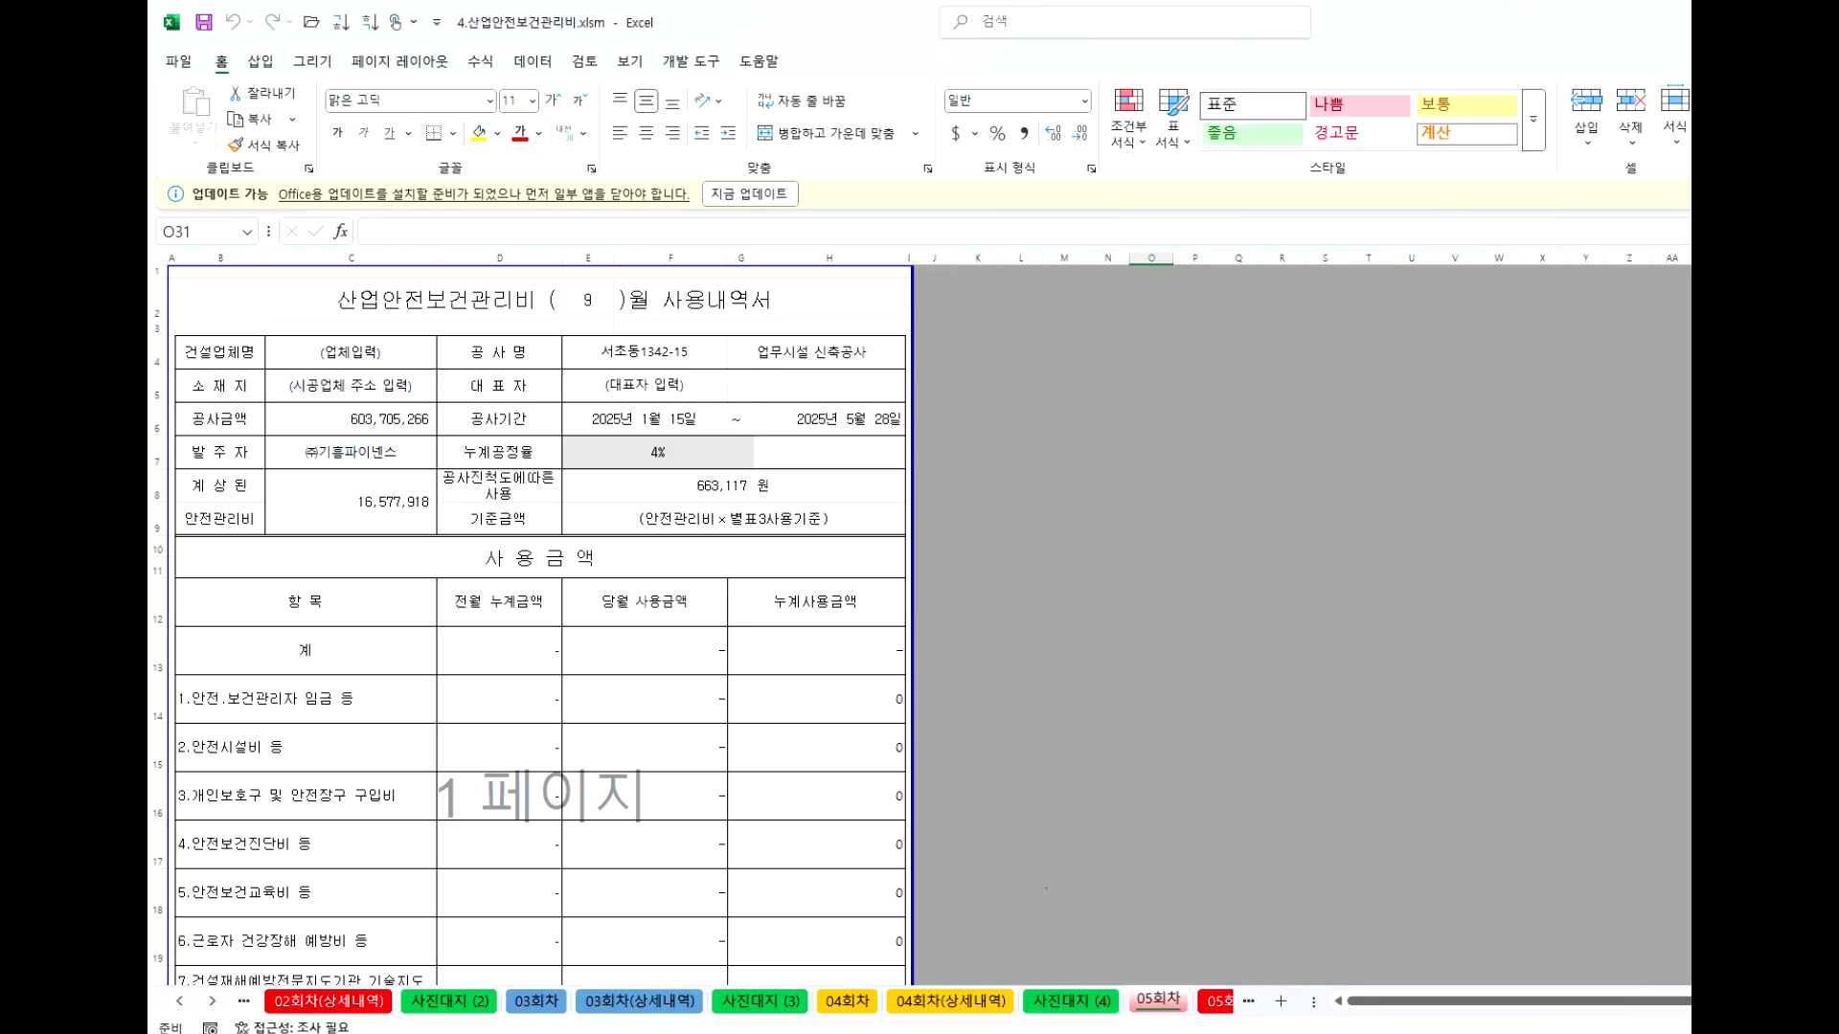
{"action": "left_click", "coordinate": [1219, 1004]}
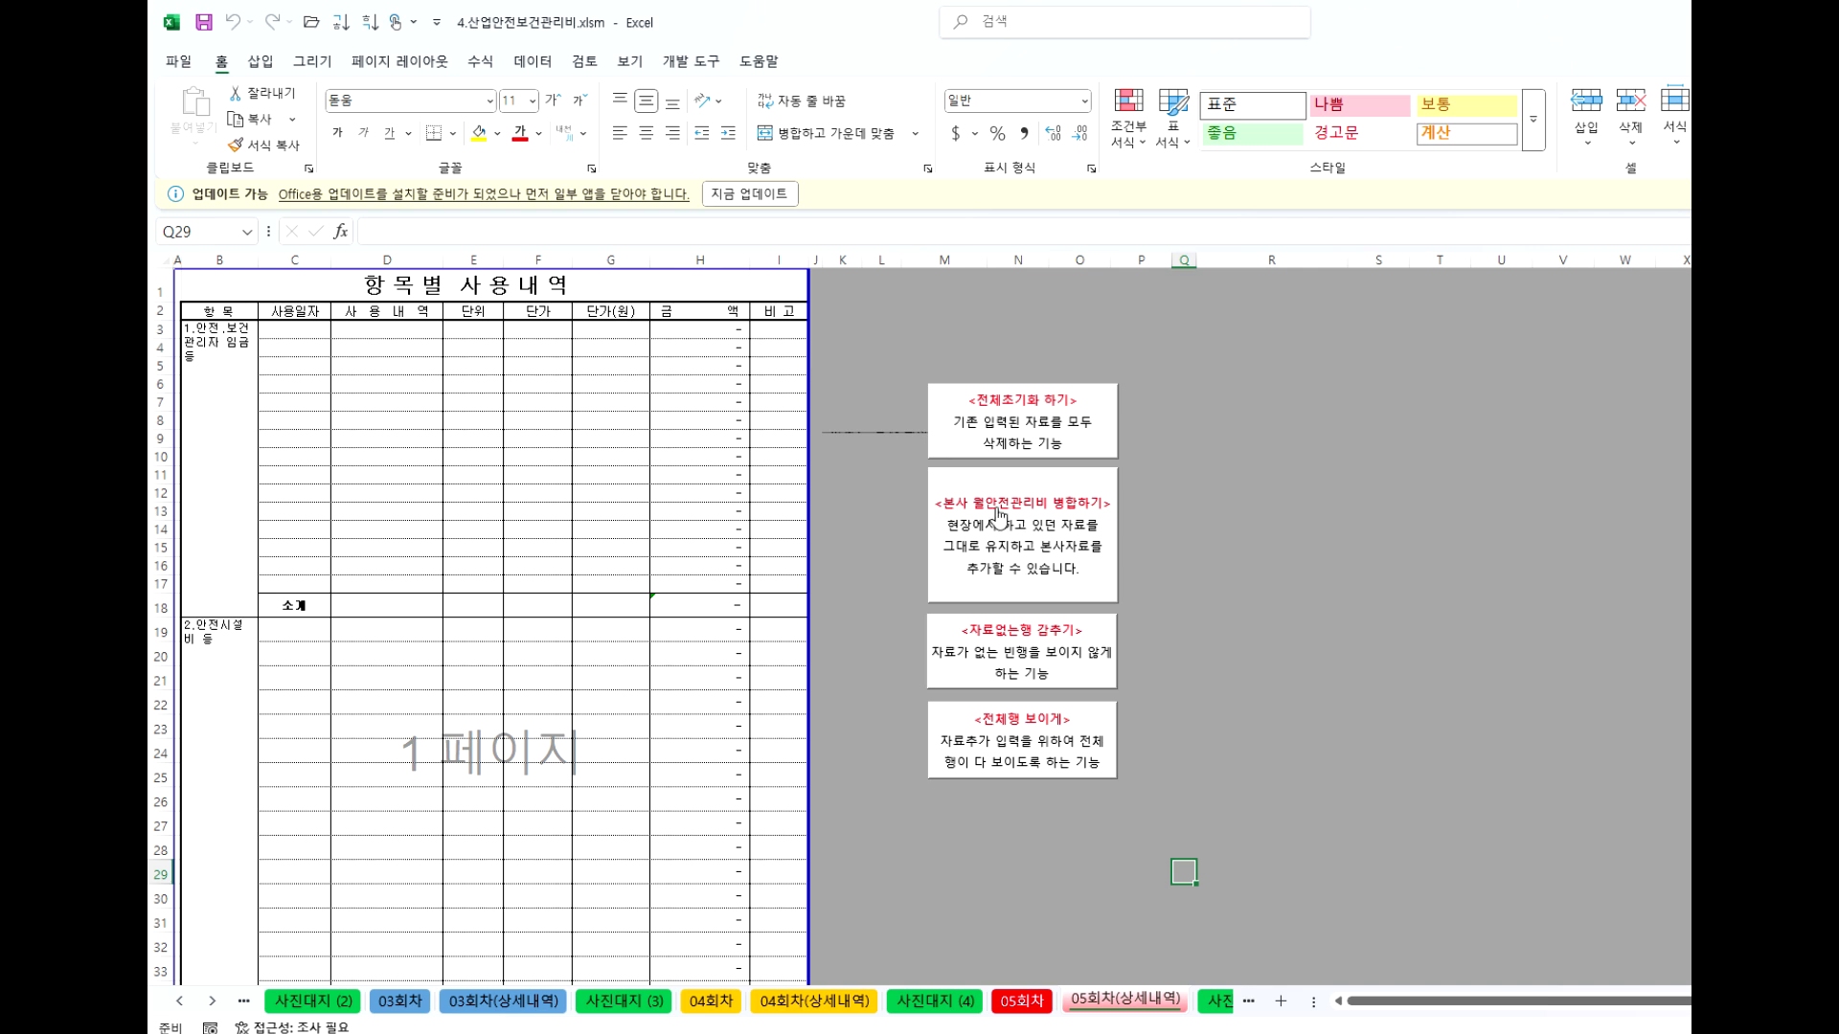
{"action": "left_click", "coordinate": [1218, 1004]}
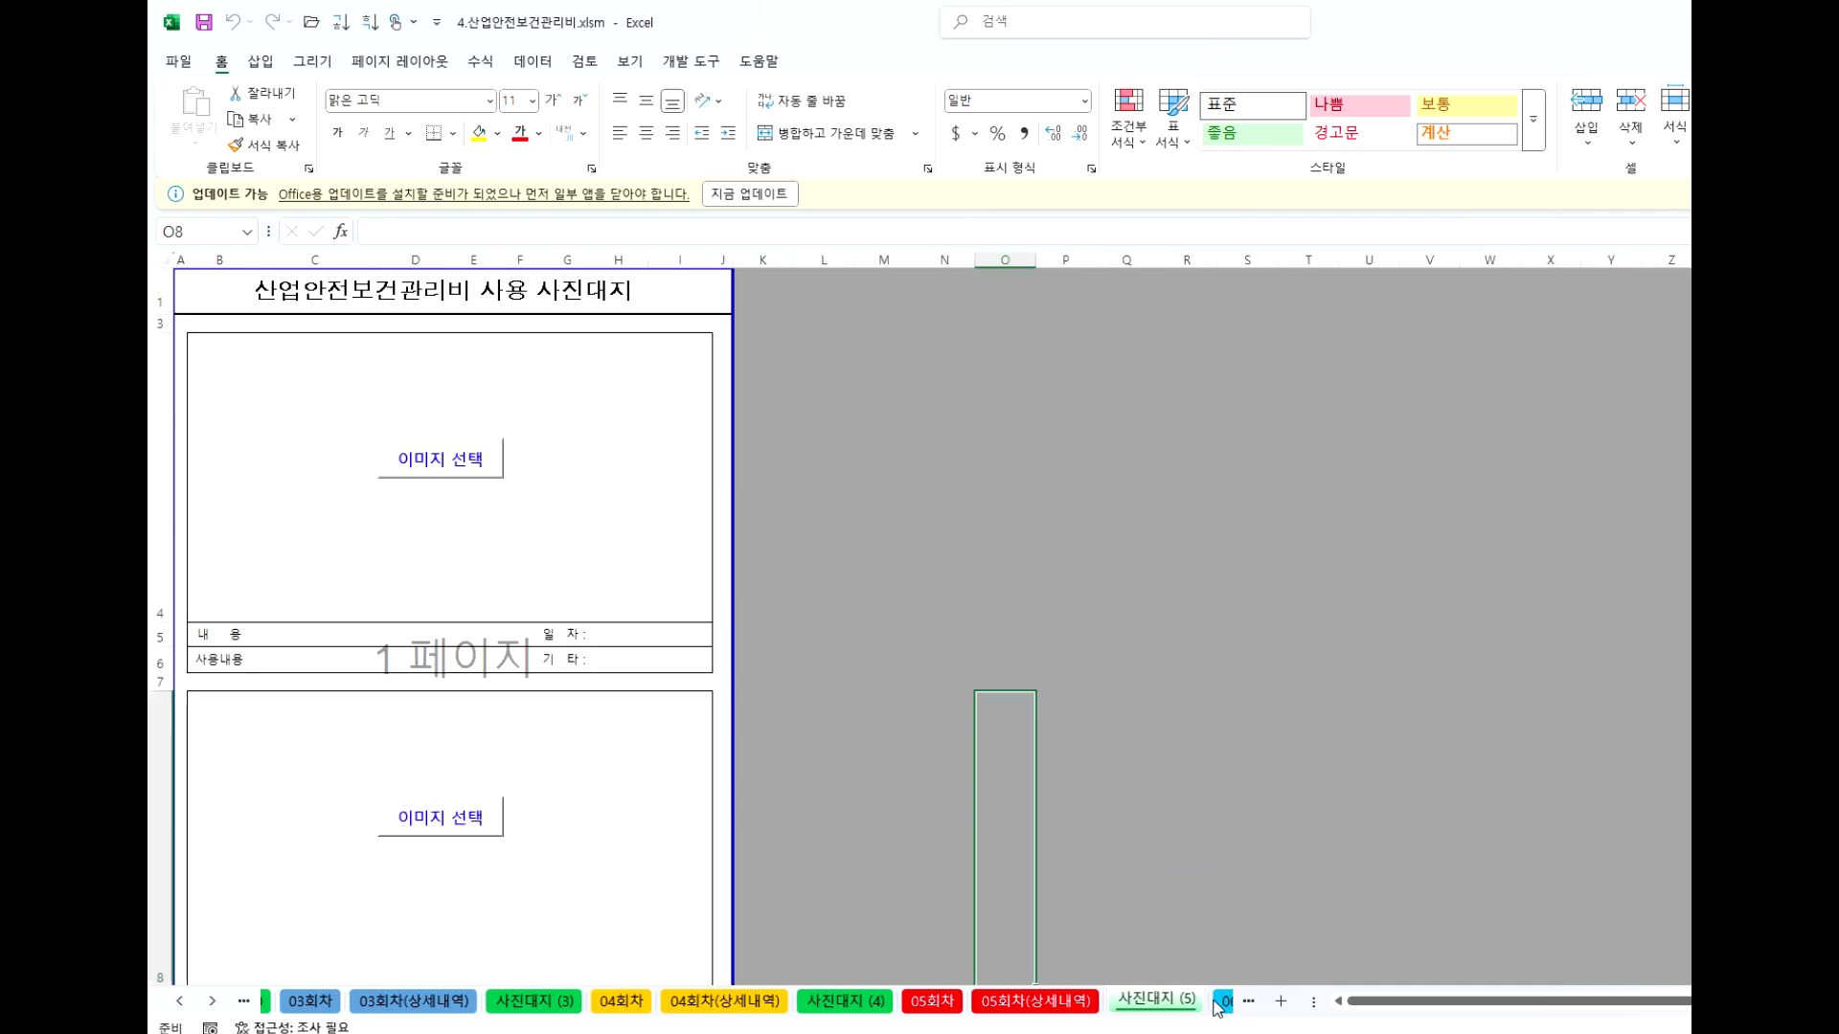
{"action": "left_click", "coordinate": [1216, 1004]}
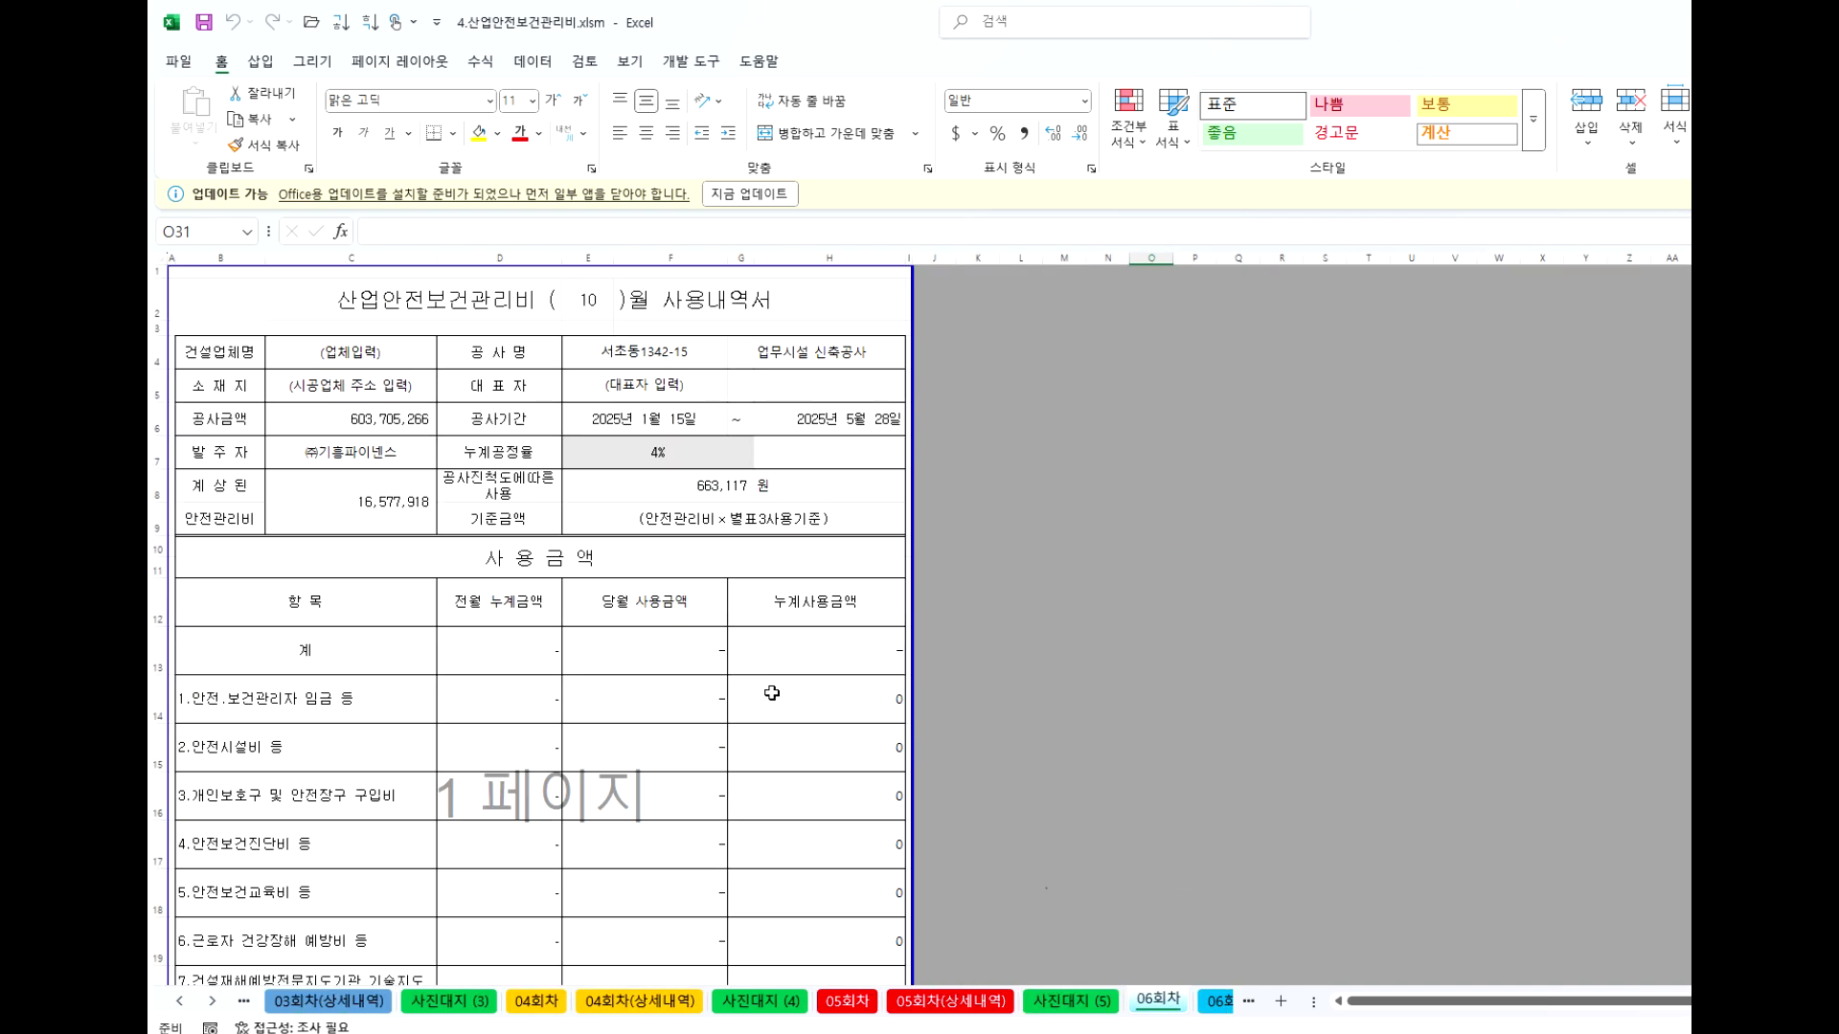
Check the 항목별 사용내역 table on the 08회차(상세내역) sheet and the 사용내역서 on the 09회차 sheet.
{"action": "scroll", "coordinate": [223, 1013], "scroll_direction": "down", "scroll_amount": 9}
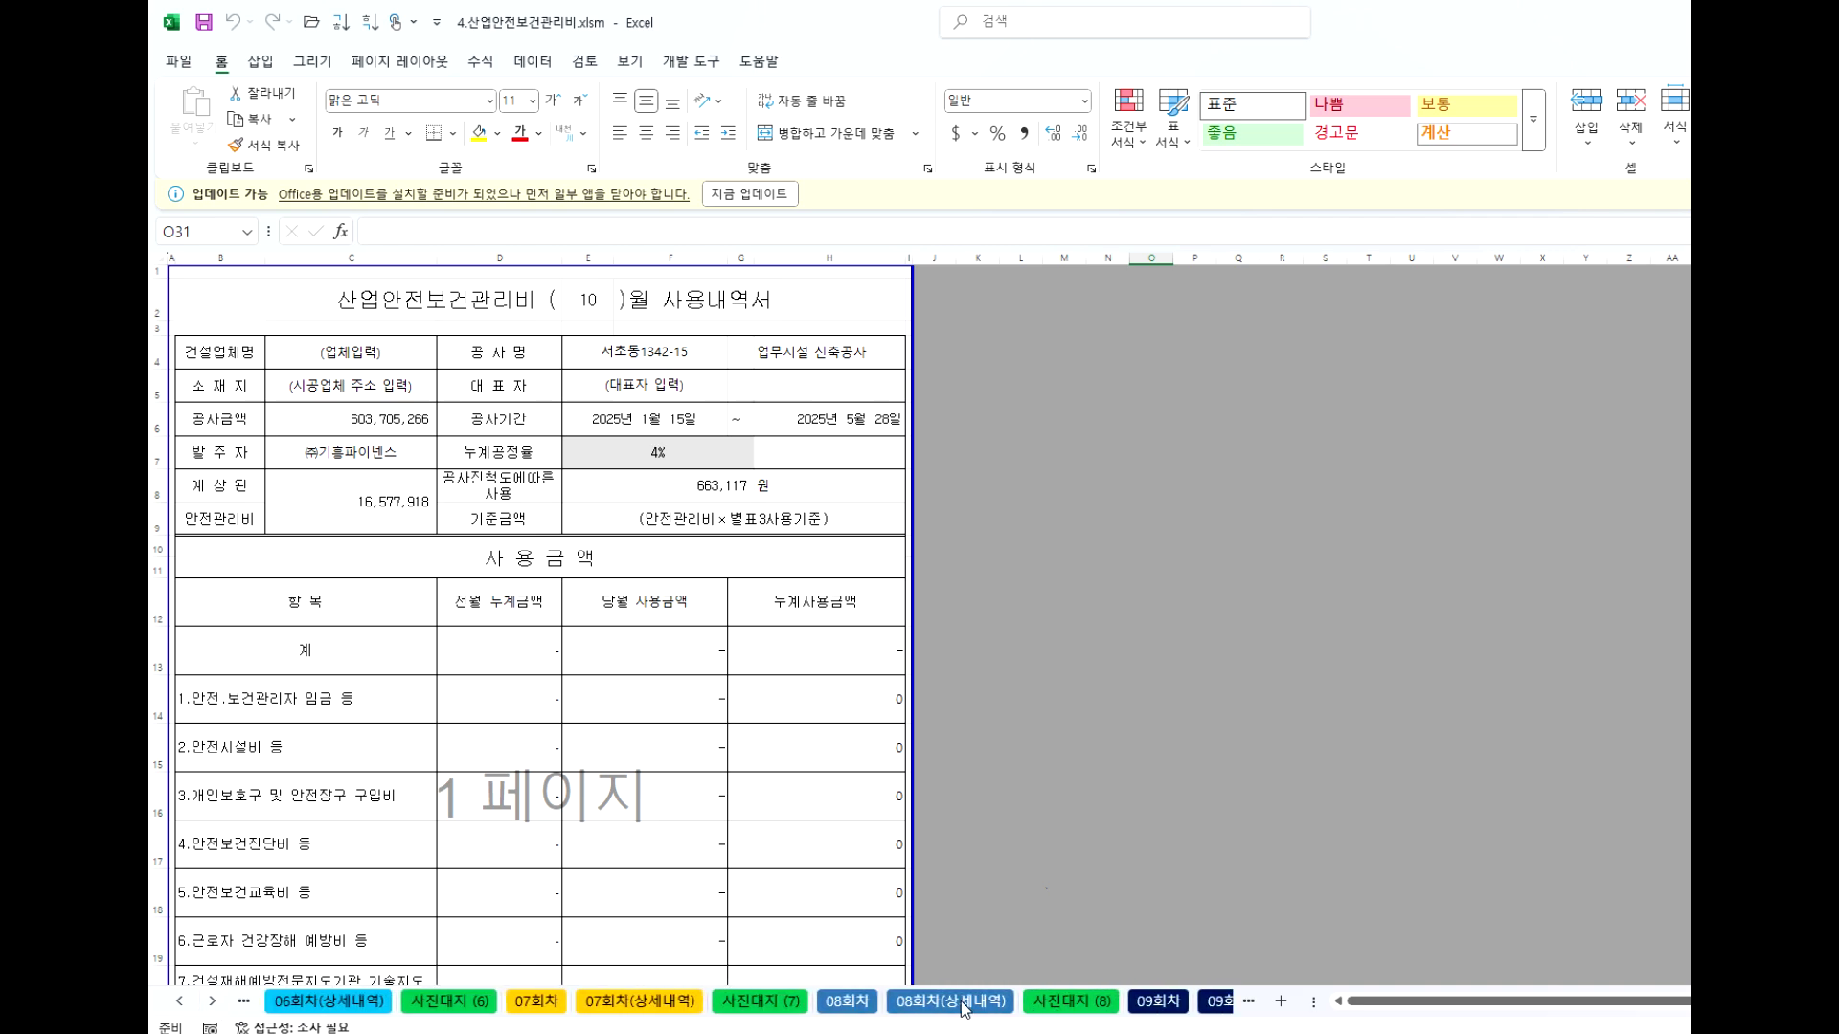
{"action": "left_click", "coordinate": [964, 1002]}
{"action": "scroll", "coordinate": [882, 717], "scroll_direction": "down", "scroll_amount": 20}
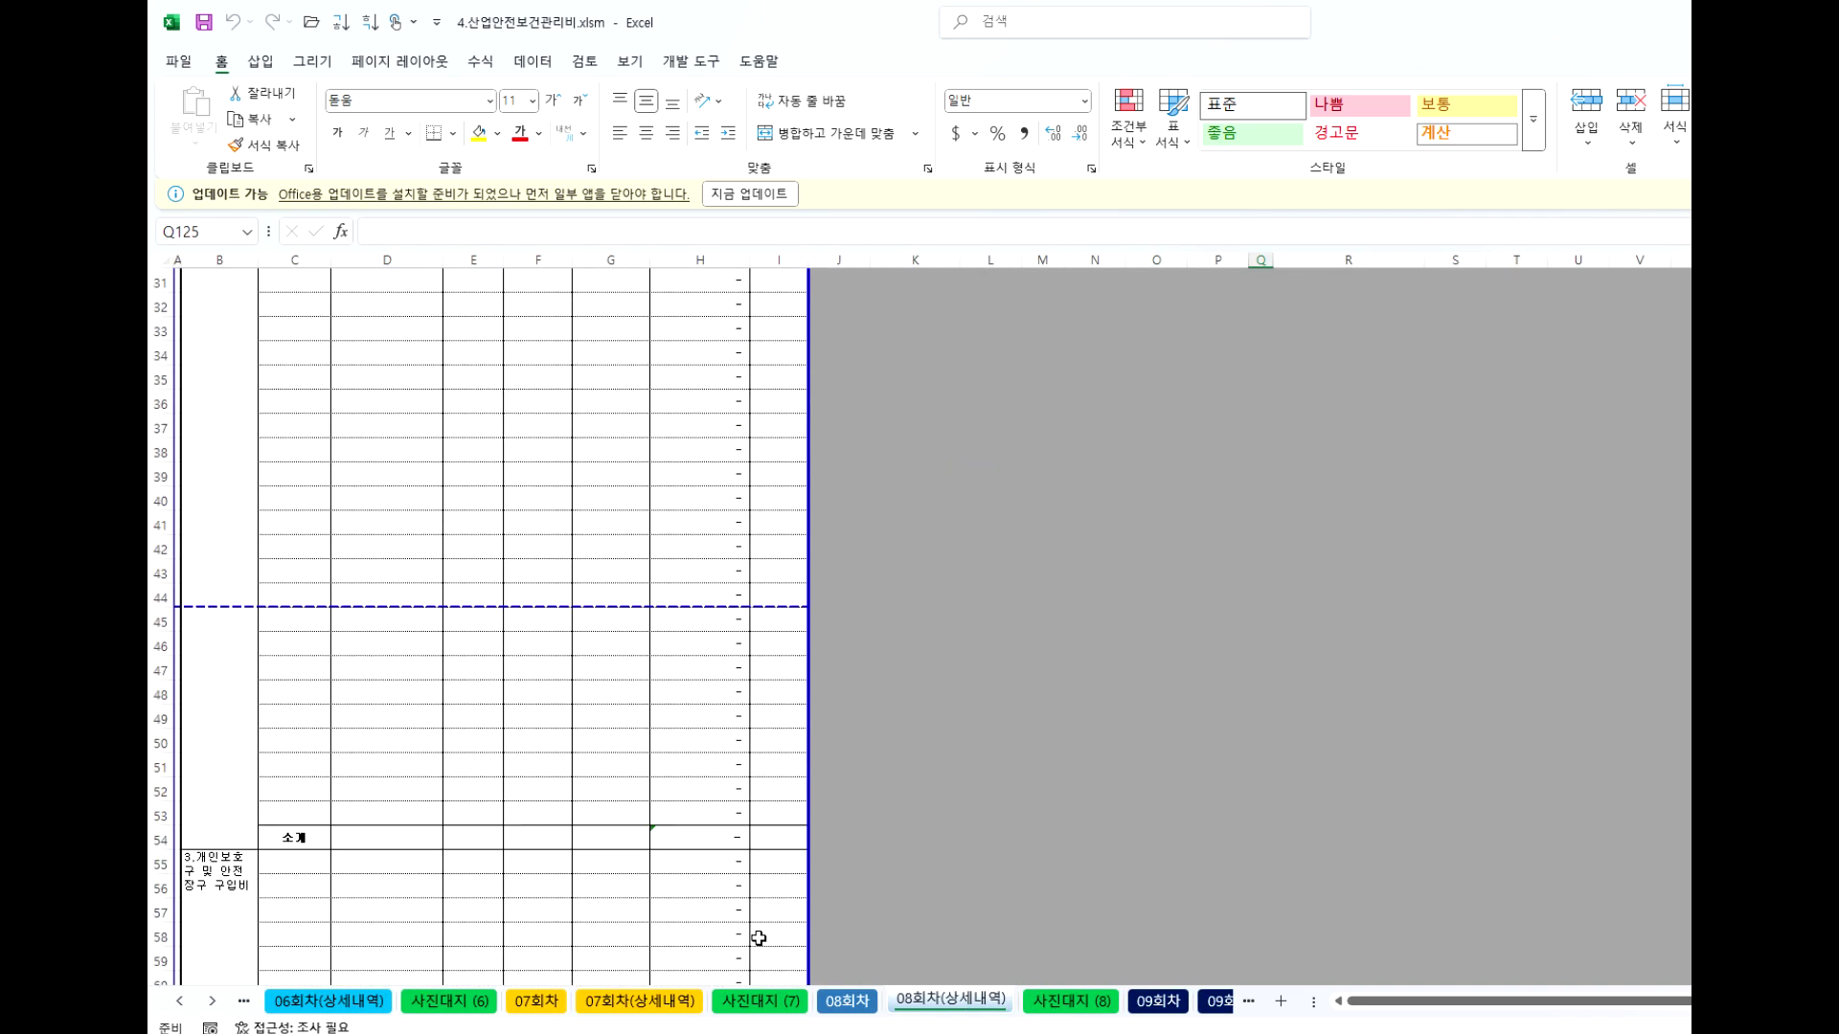
{"action": "left_click", "coordinate": [1158, 1002]}
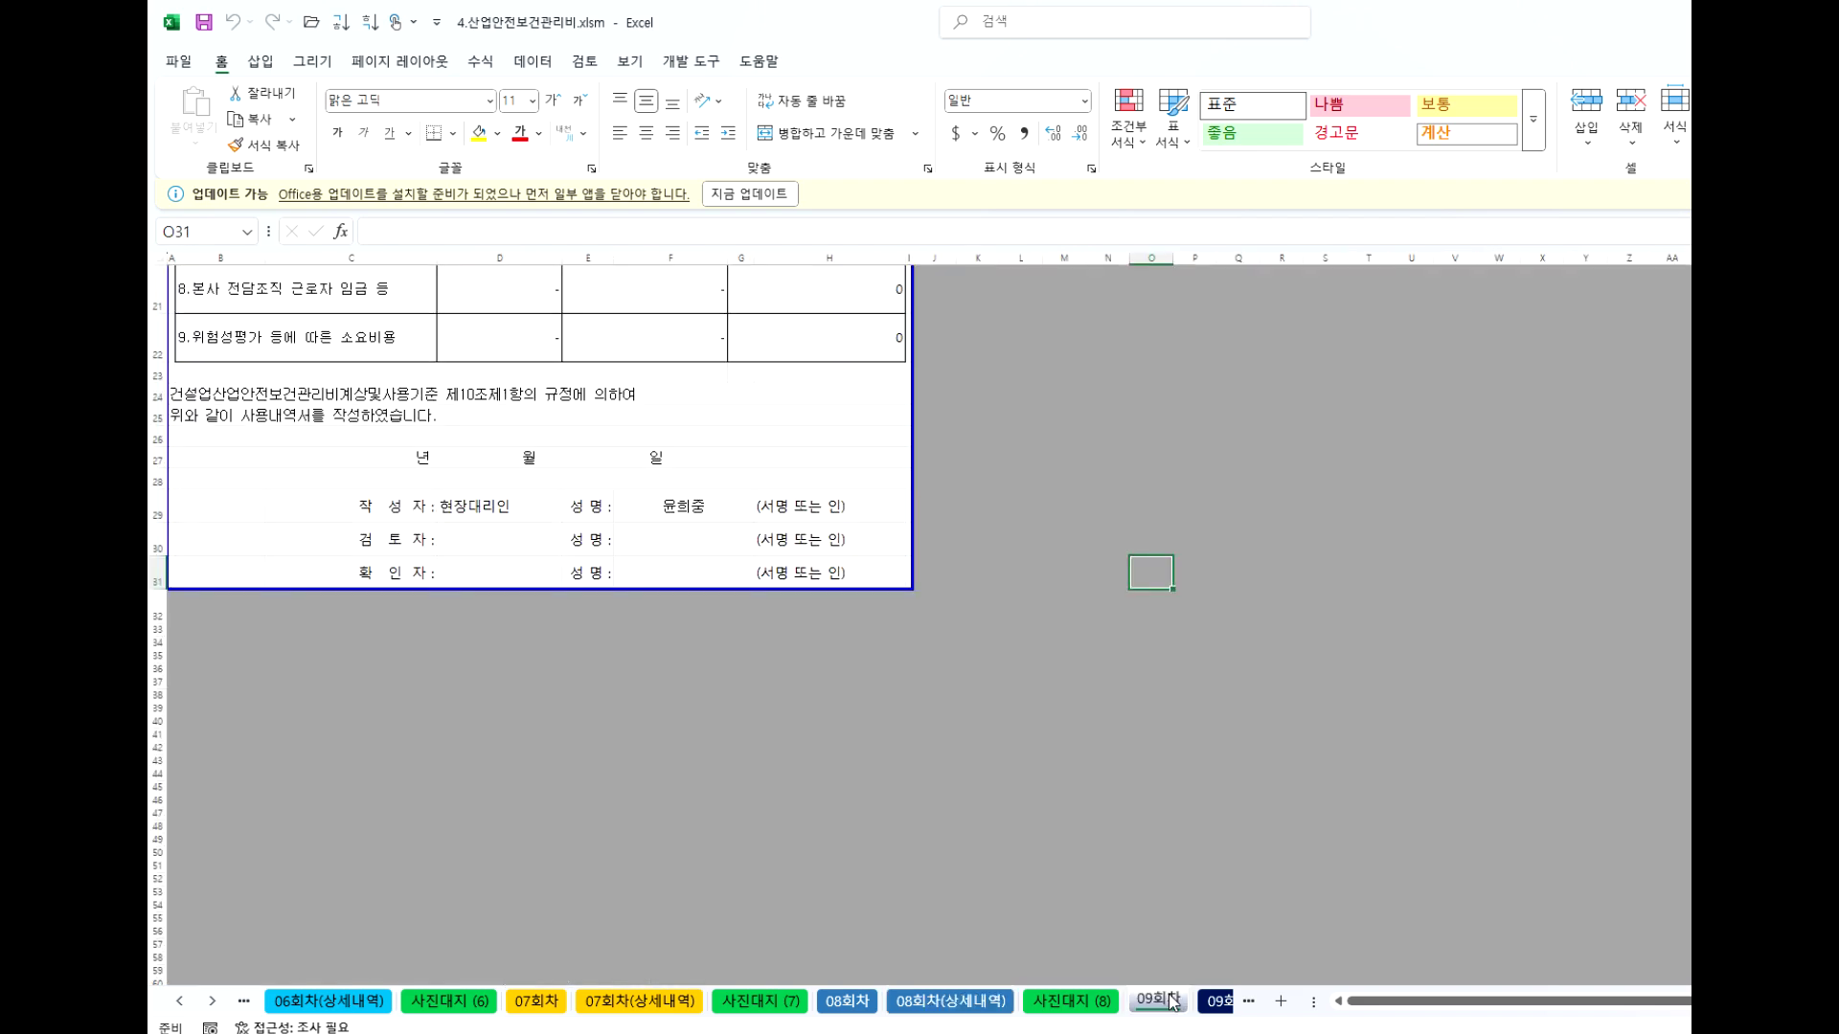
{"action": "scroll", "coordinate": [934, 759], "scroll_direction": "up", "scroll_amount": 7}
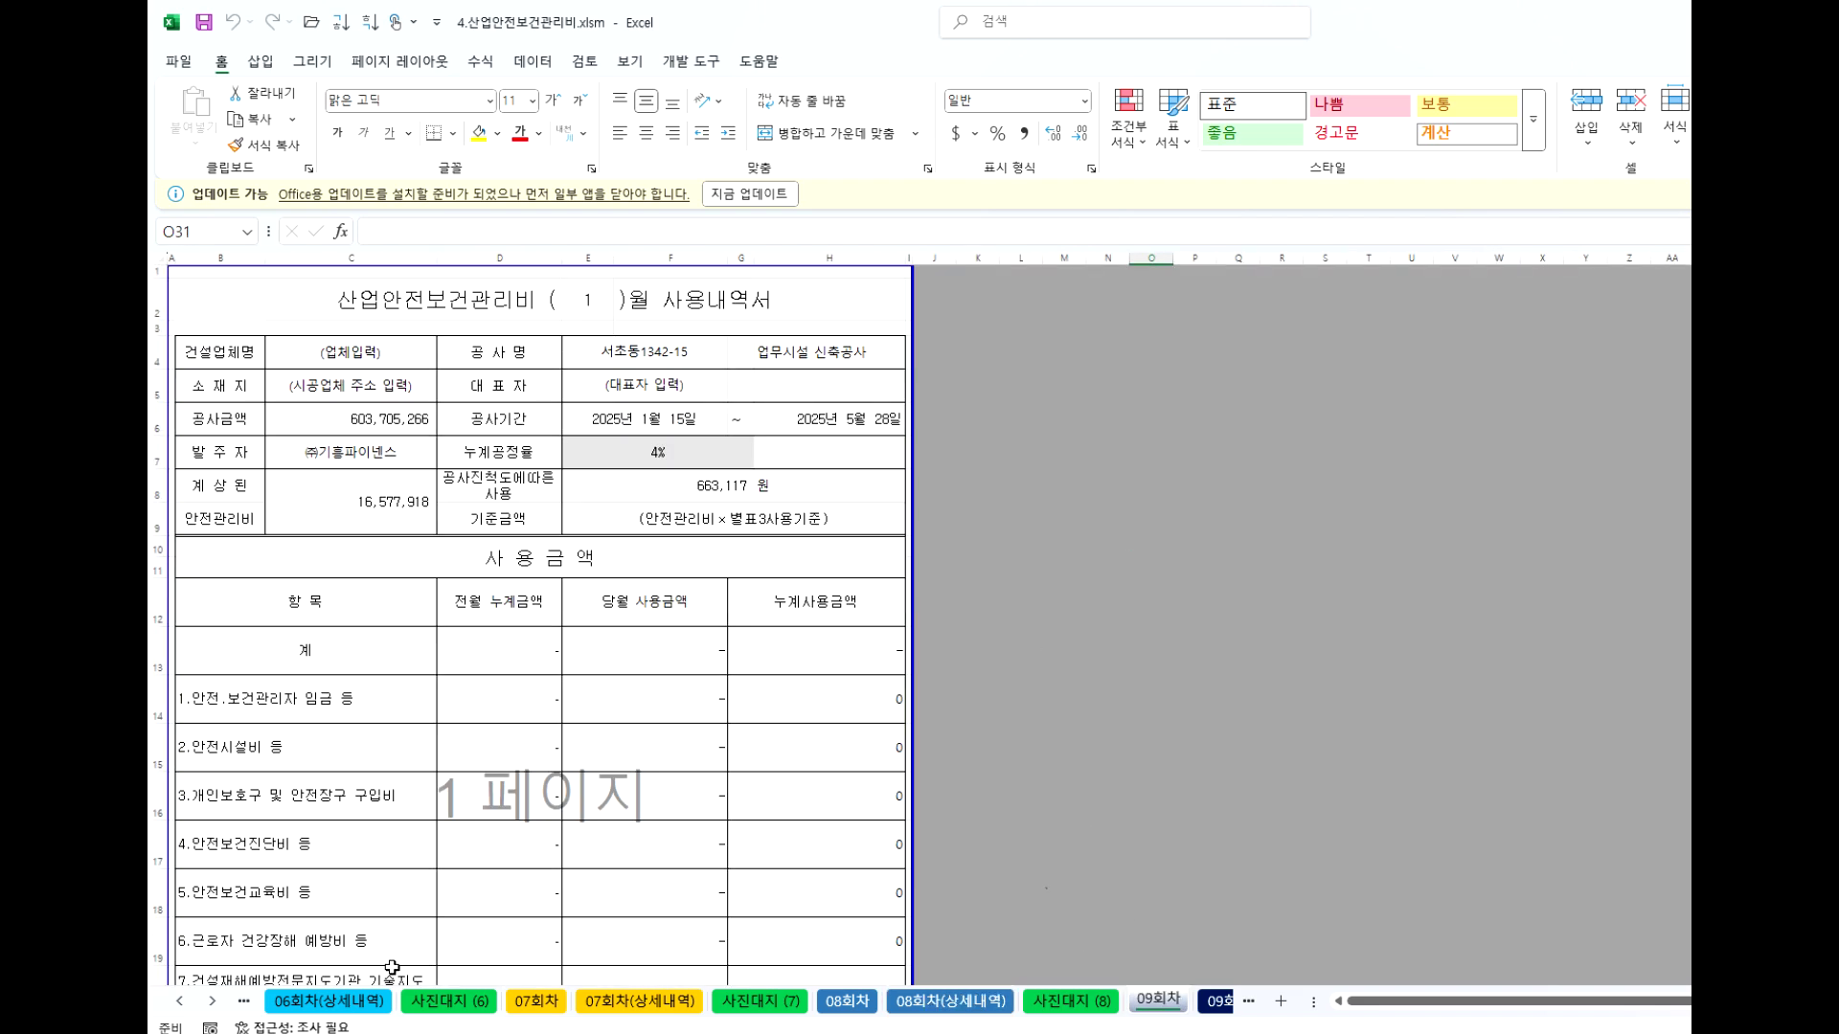
Browse the sheets of the following rounds and view the table and macro boxes on the 11회차(상세내역) sheet.
{"action": "left_click", "coordinate": [211, 1006]}
{"action": "left_click", "coordinate": [210, 1006]}
{"action": "left_click", "coordinate": [211, 1005]}
{"action": "left_click", "coordinate": [210, 1006]}
{"action": "left_click", "coordinate": [212, 1005]}
{"action": "left_click", "coordinate": [212, 1006]}
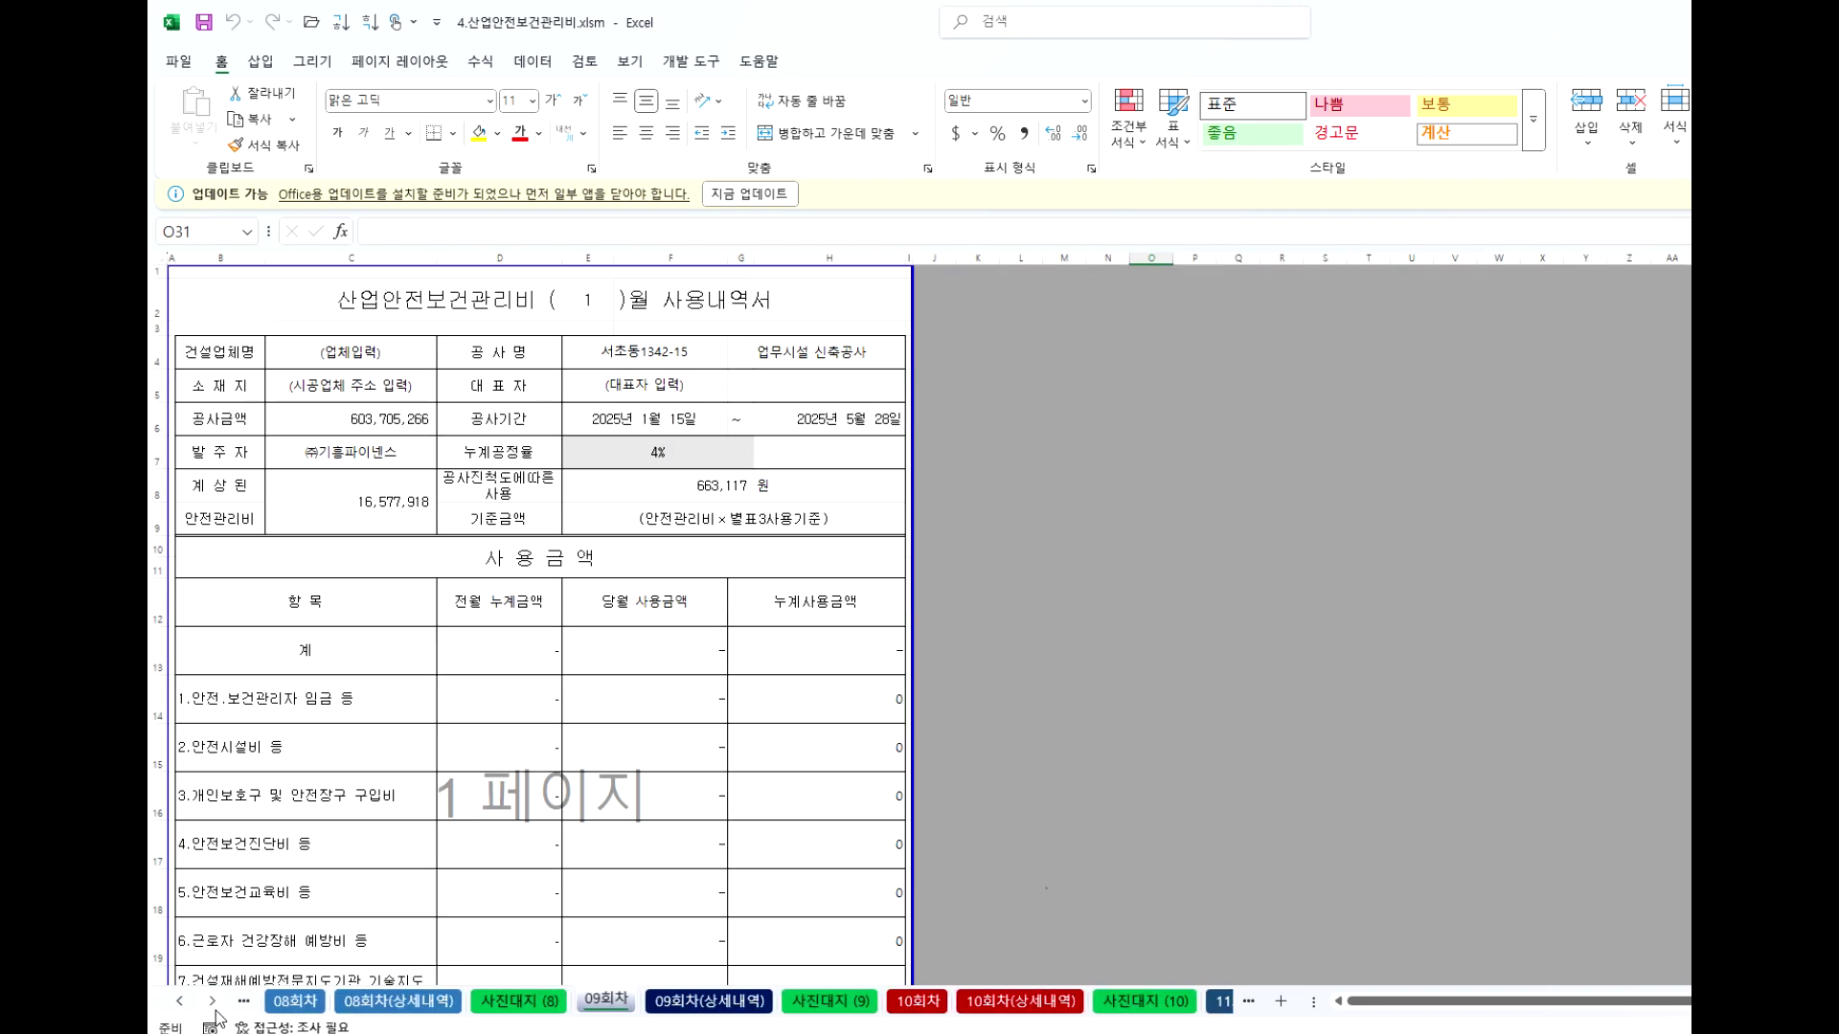
{"action": "left_click", "coordinate": [212, 1006]}
{"action": "left_click", "coordinate": [212, 1003]}
{"action": "left_click", "coordinate": [212, 1002]}
{"action": "left_click", "coordinate": [212, 1003]}
{"action": "left_click", "coordinate": [847, 1000]}
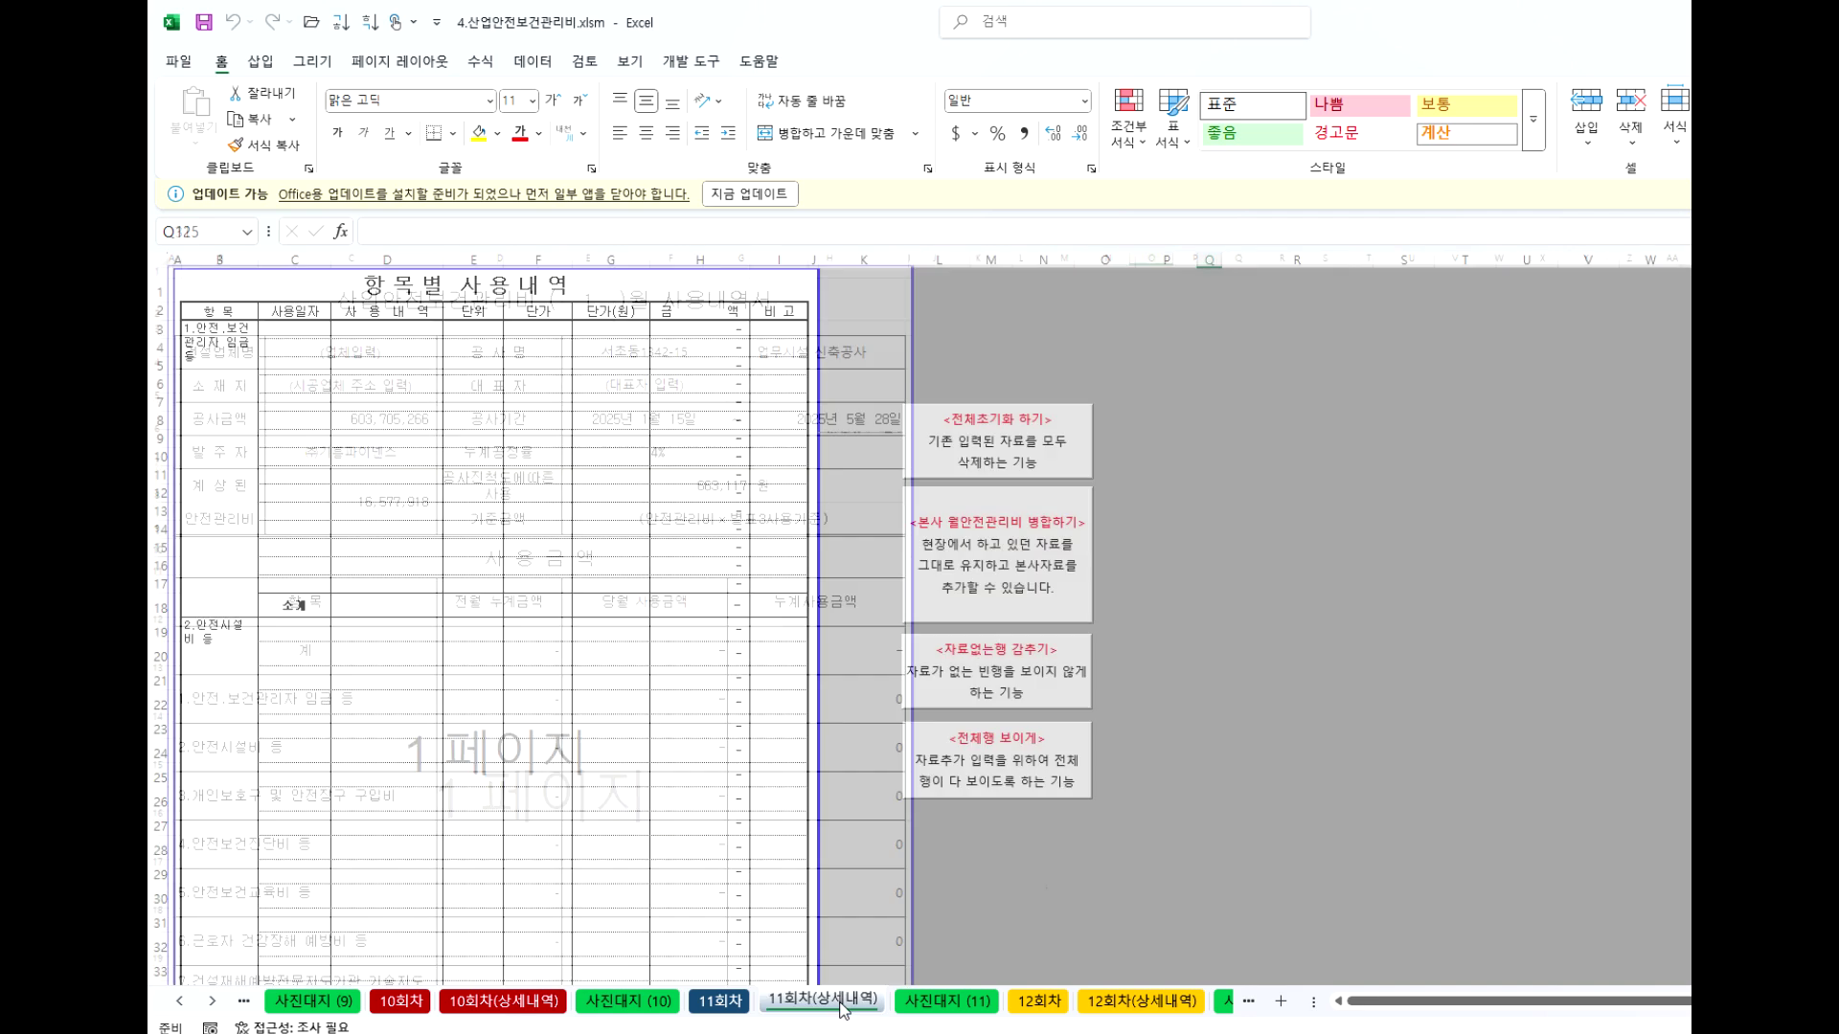
{"action": "left_click", "coordinate": [1355, 752]}
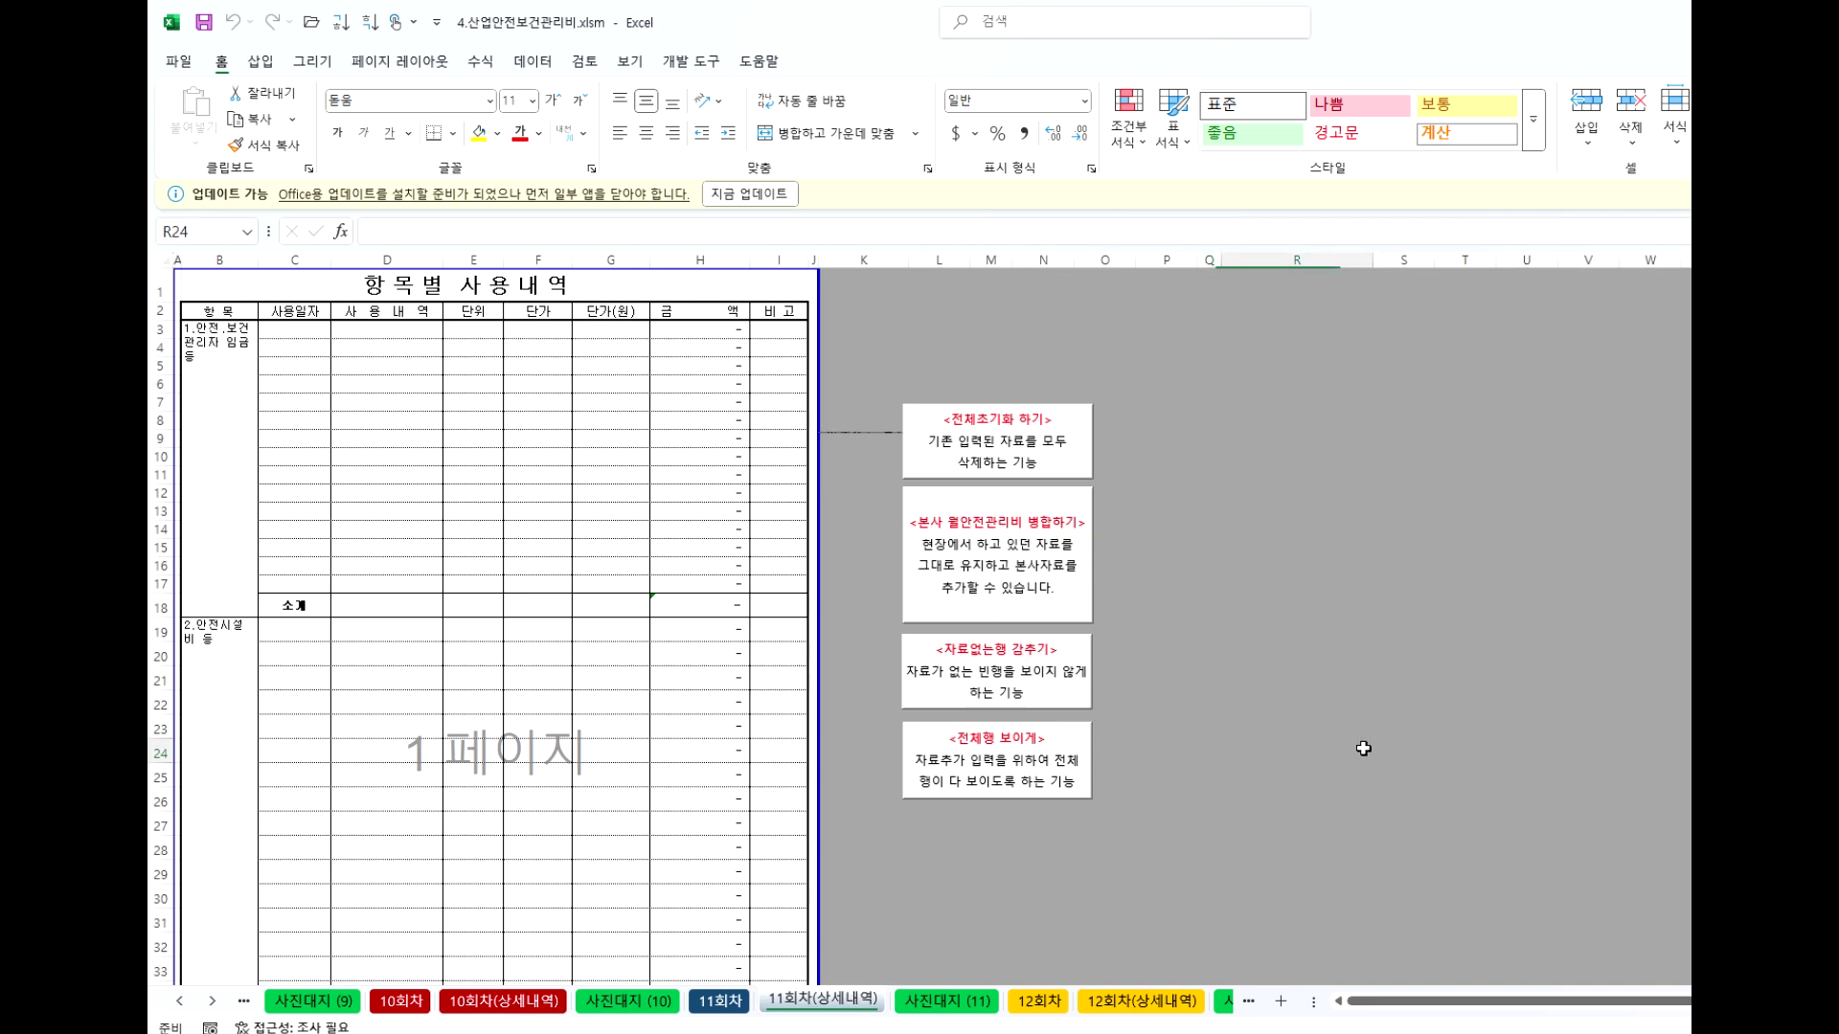
{"action": "left_click", "coordinate": [1331, 844]}
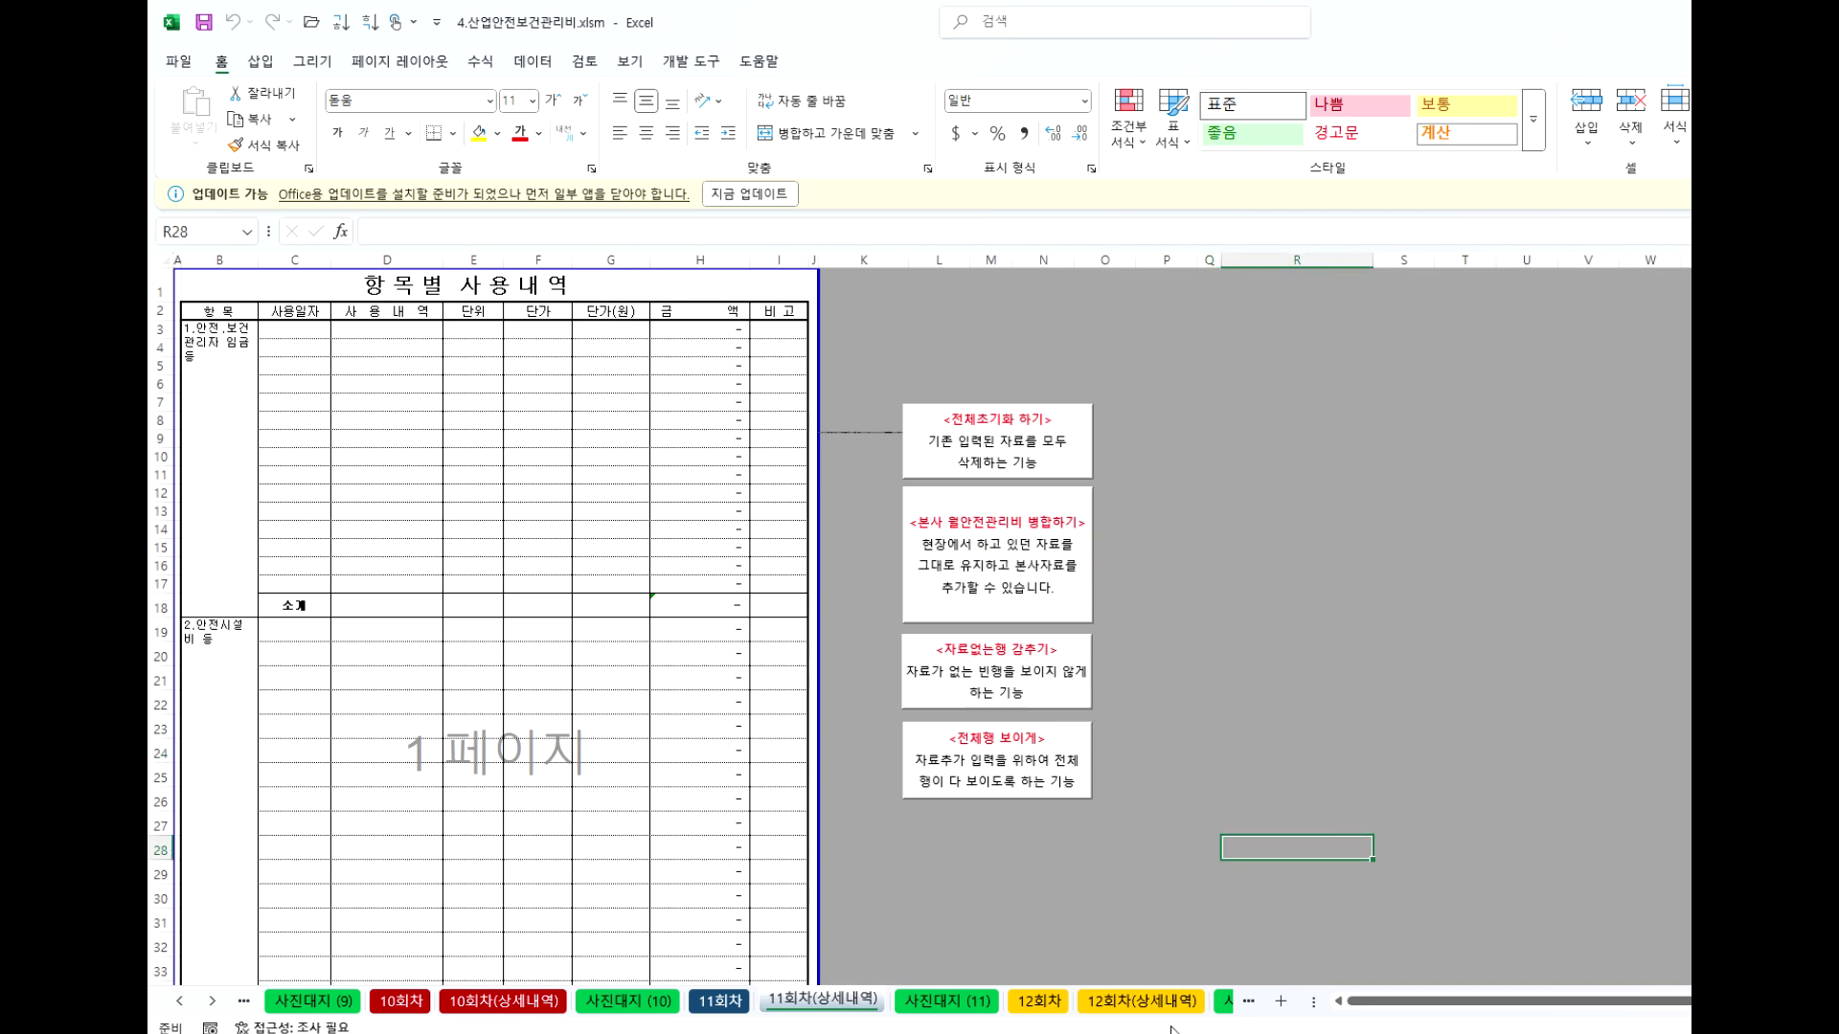
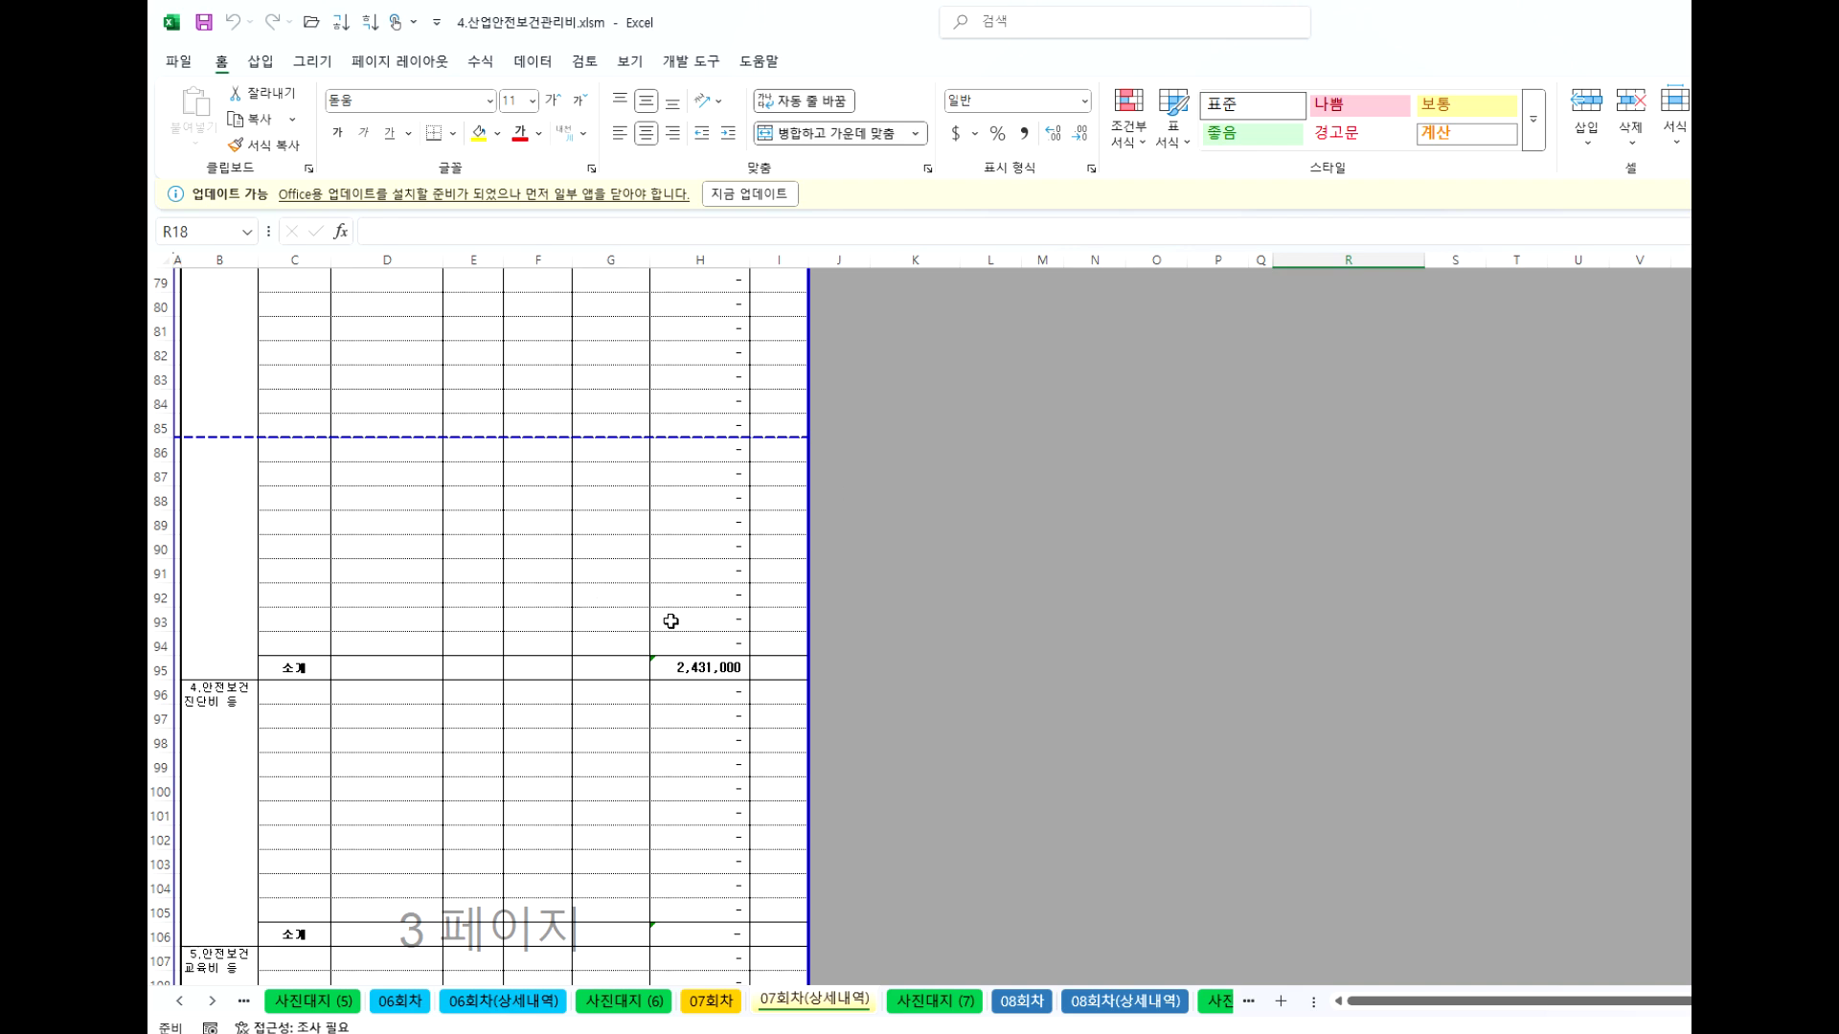
Review the 2.안전시설비 등 and 3.개인보호구 및 안전장구 구입비 entries on the 07회차(상세내역) sheet.
{"action": "scroll", "coordinate": [670, 621], "scroll_direction": "up", "scroll_amount": 20}
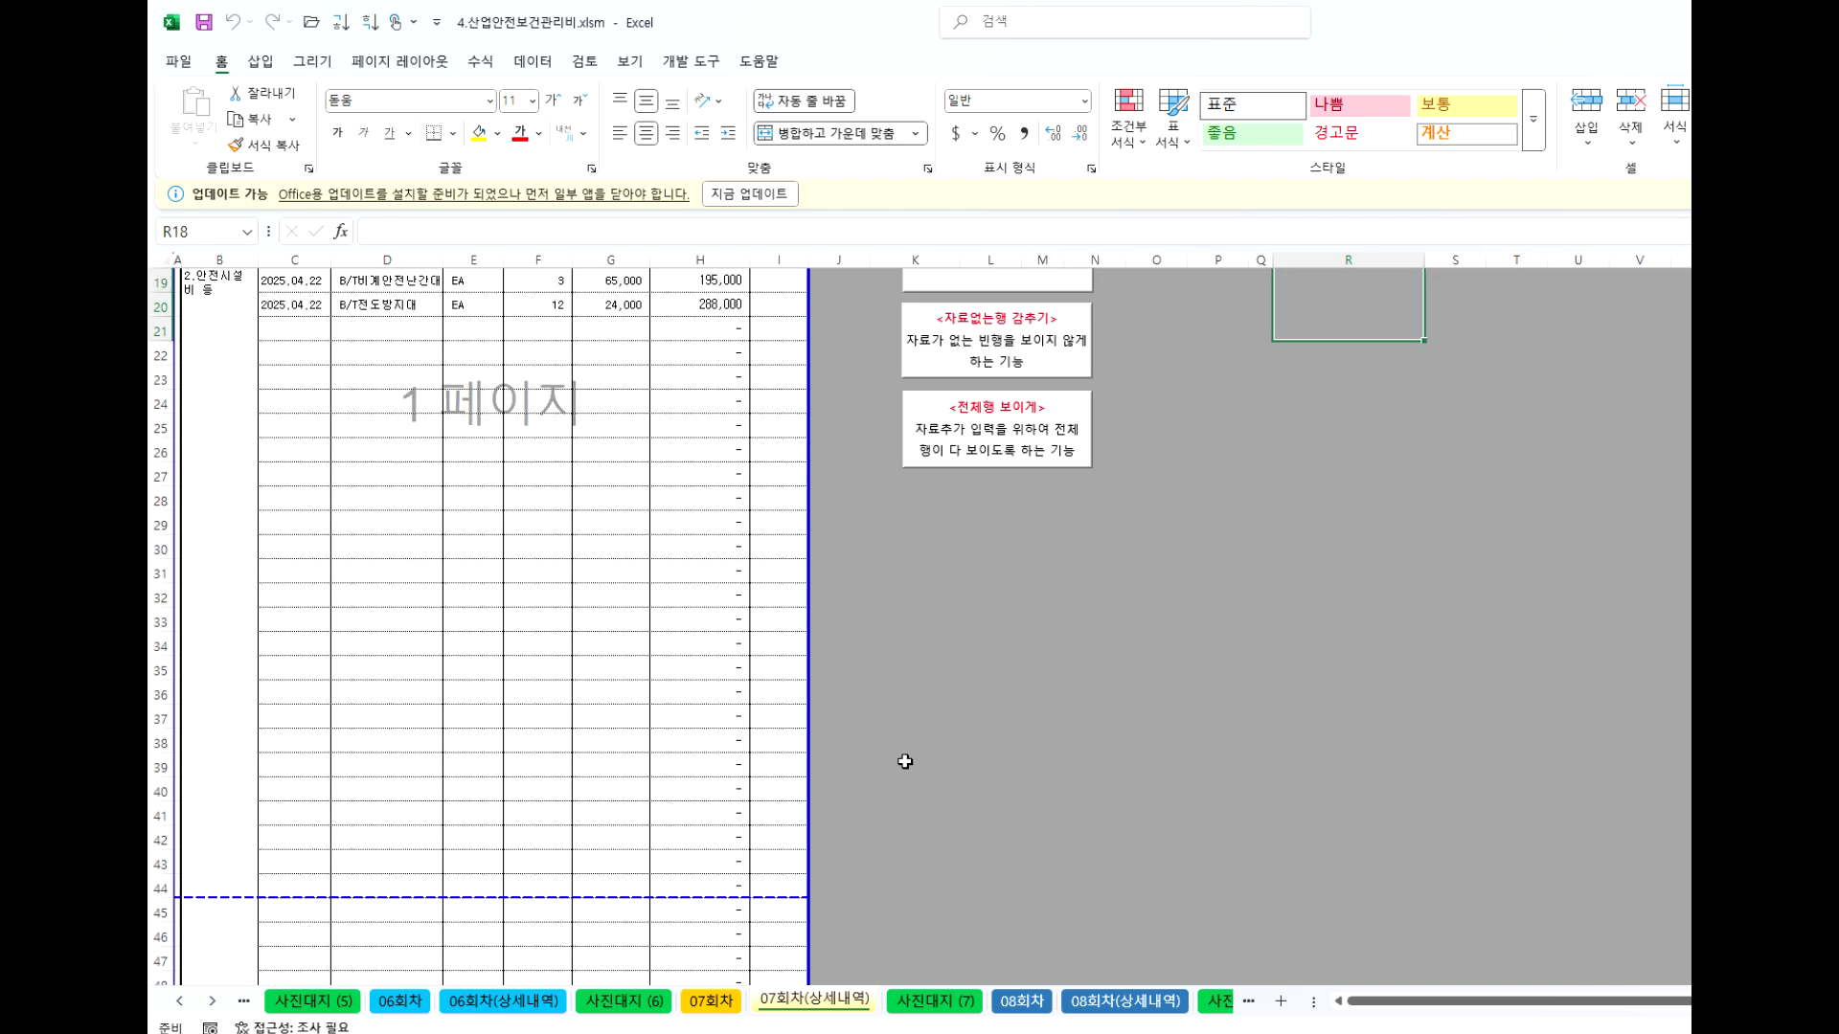
{"action": "scroll", "coordinate": [905, 761], "scroll_direction": "up", "scroll_amount": 6}
{"action": "scroll", "coordinate": [770, 661], "scroll_direction": "down", "scroll_amount": 16}
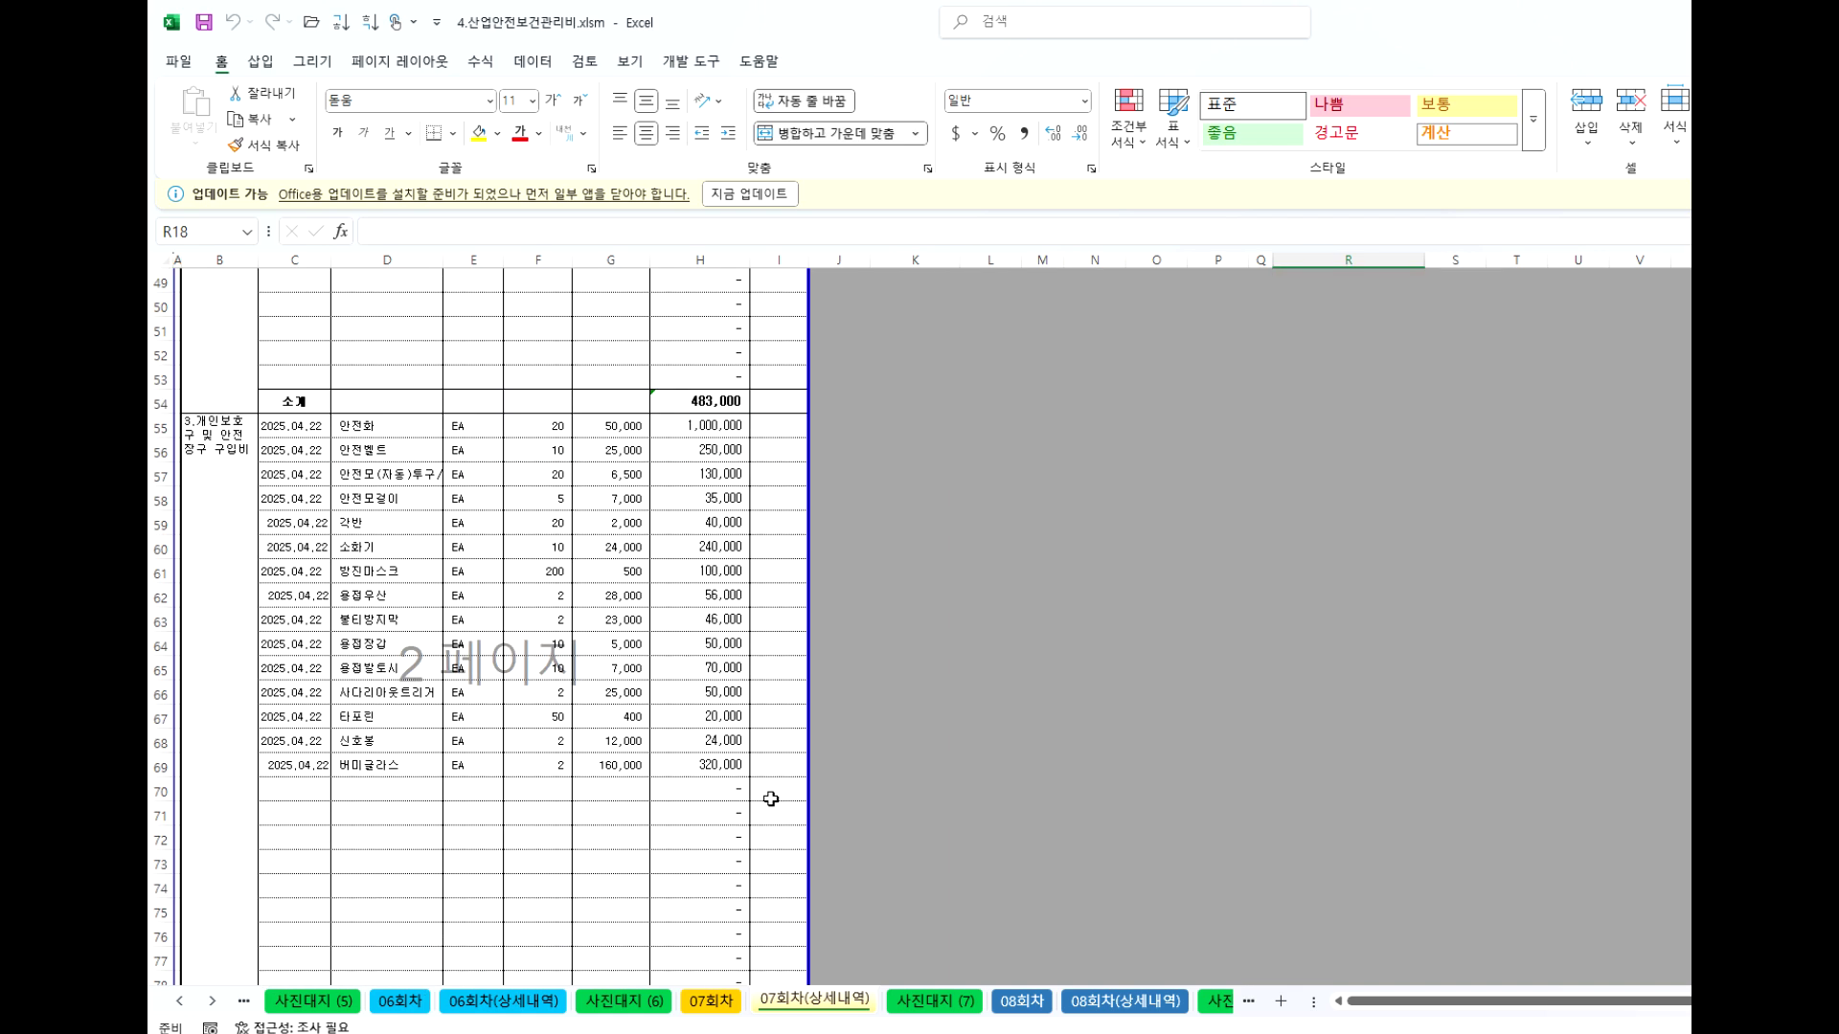
{"action": "scroll", "coordinate": [1044, 739], "scroll_direction": "up", "scroll_amount": 12}
{"action": "left_click", "coordinate": [1093, 759]}
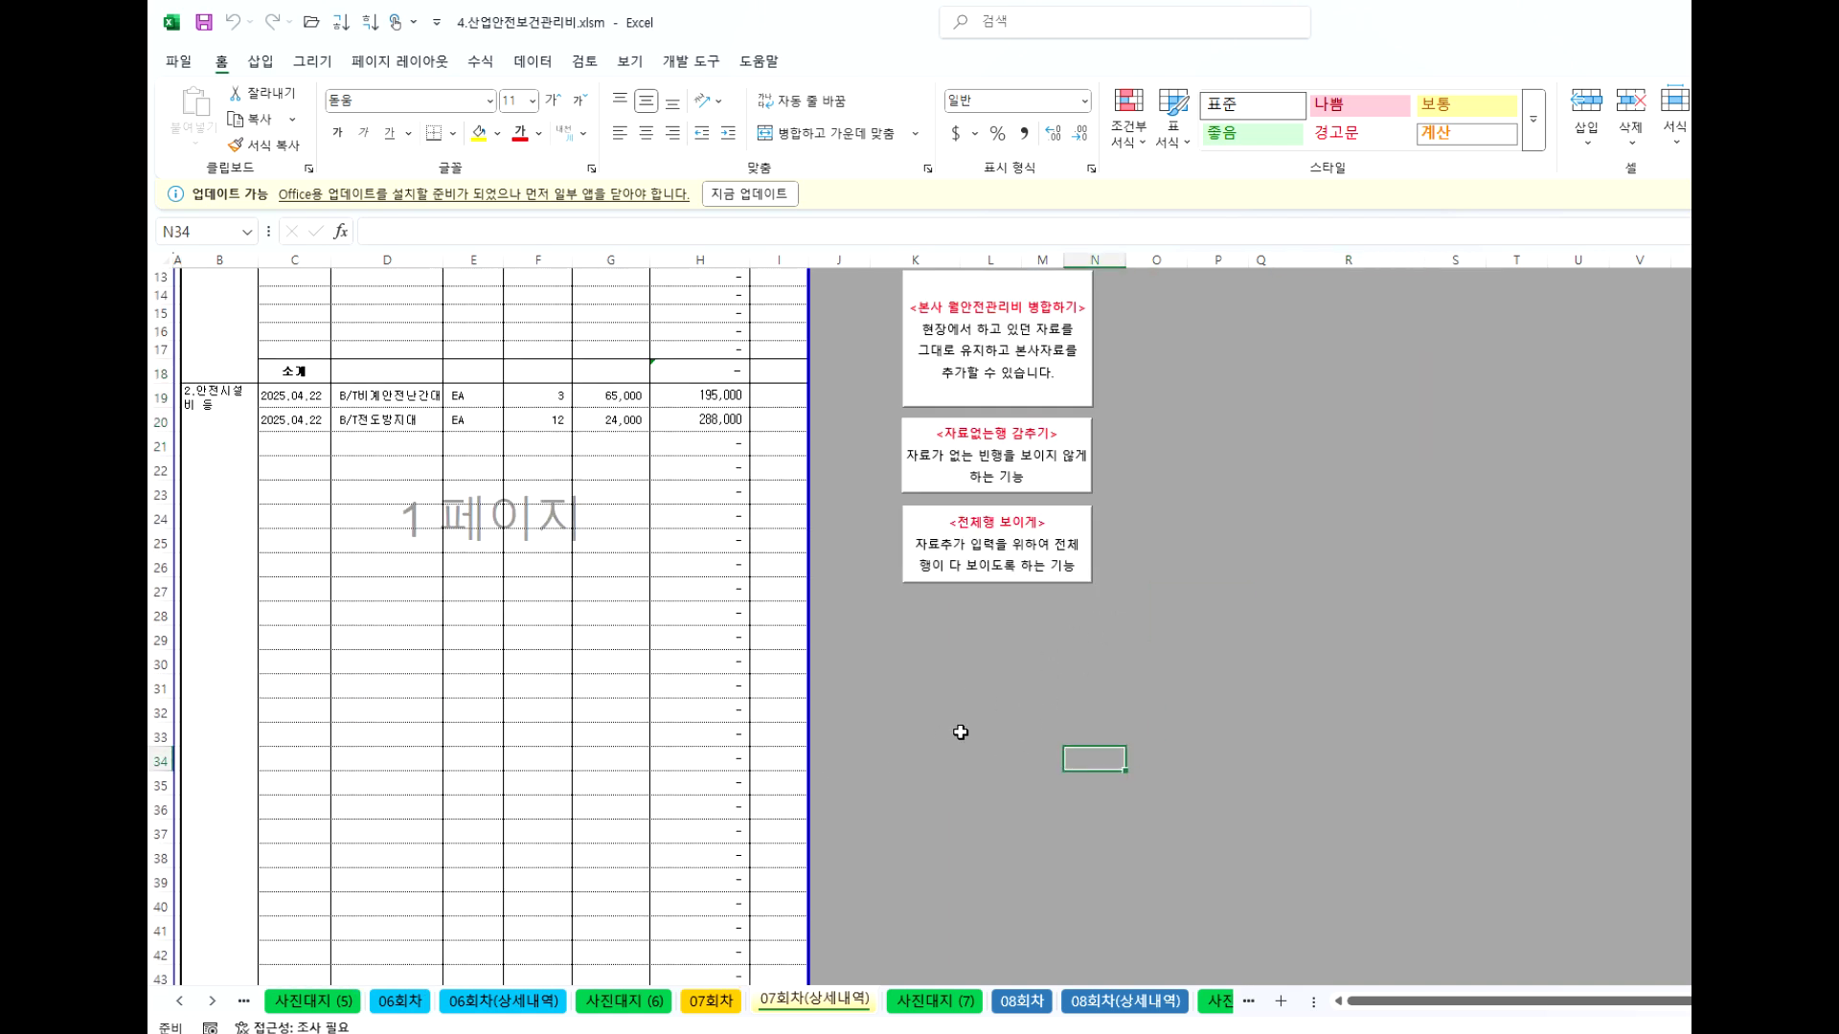
{"action": "scroll", "coordinate": [868, 712], "scroll_direction": "up", "scroll_amount": 4}
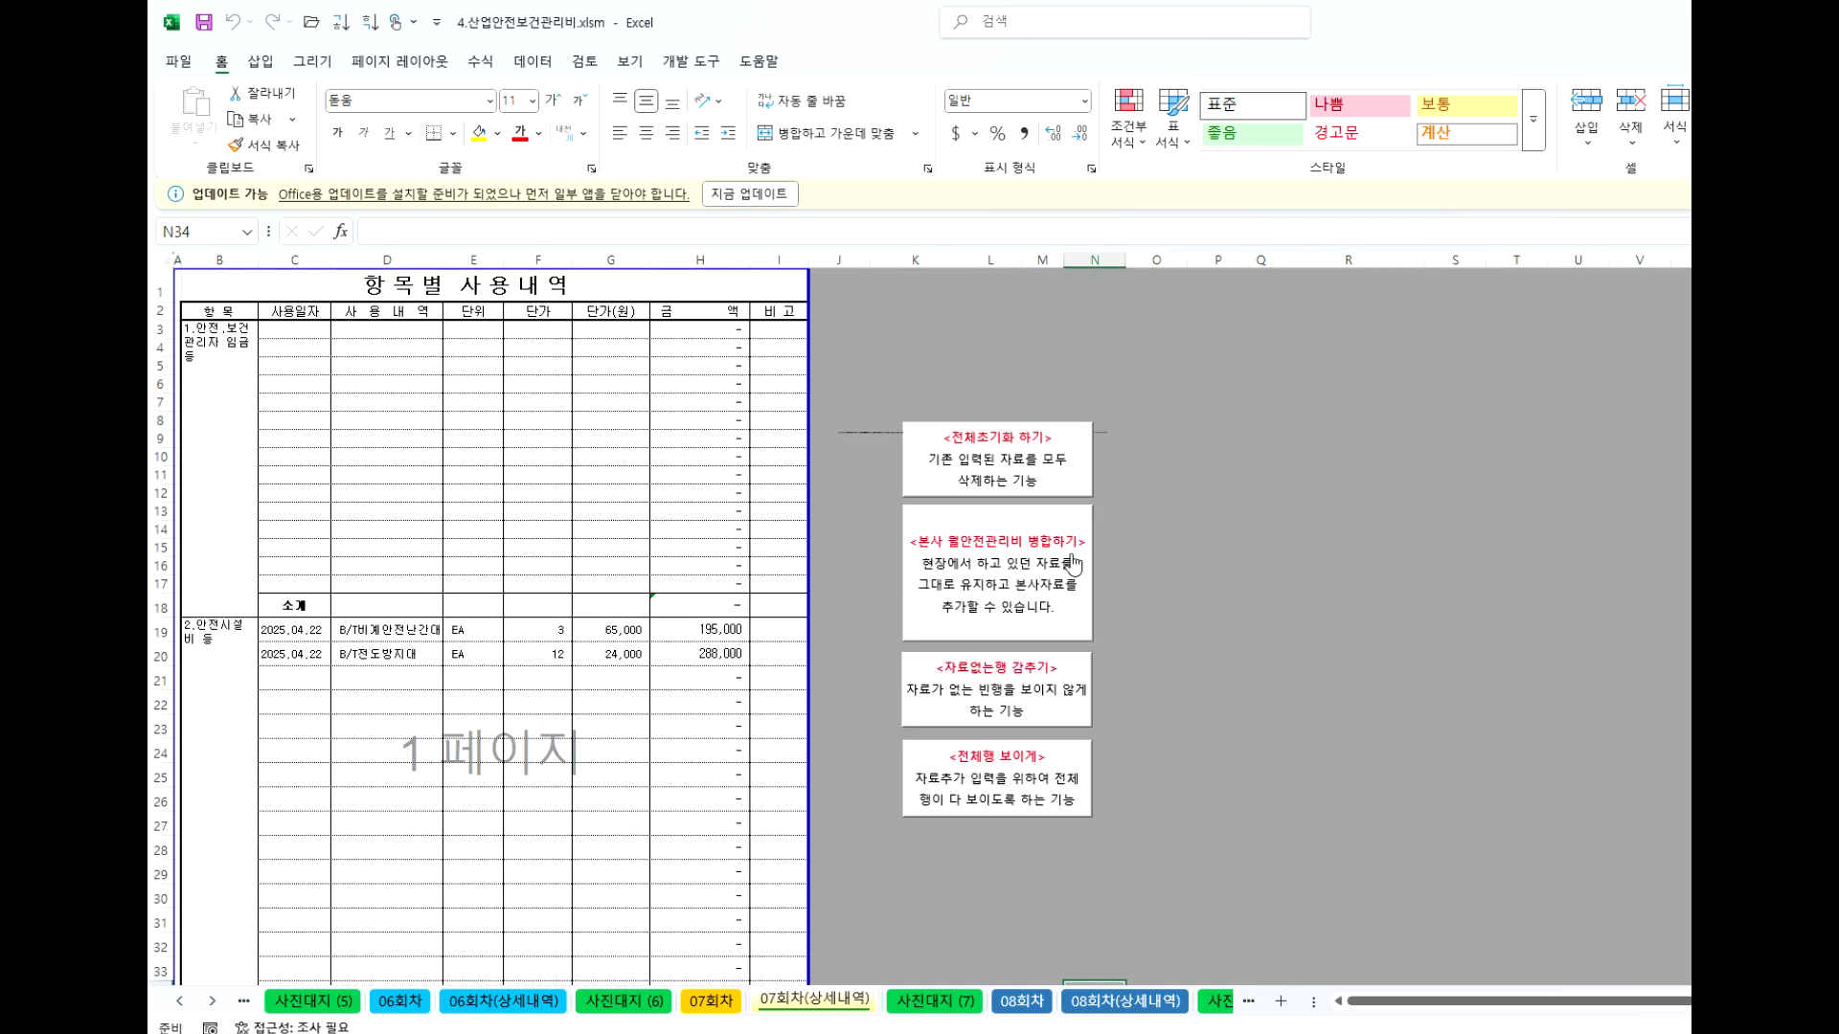
Hide the rows without data on the 07회차(상세내역) sheet with the 자료없는행 감추기 macro and check the condensed table down to 합계.
{"action": "left_click", "coordinate": [1033, 697]}
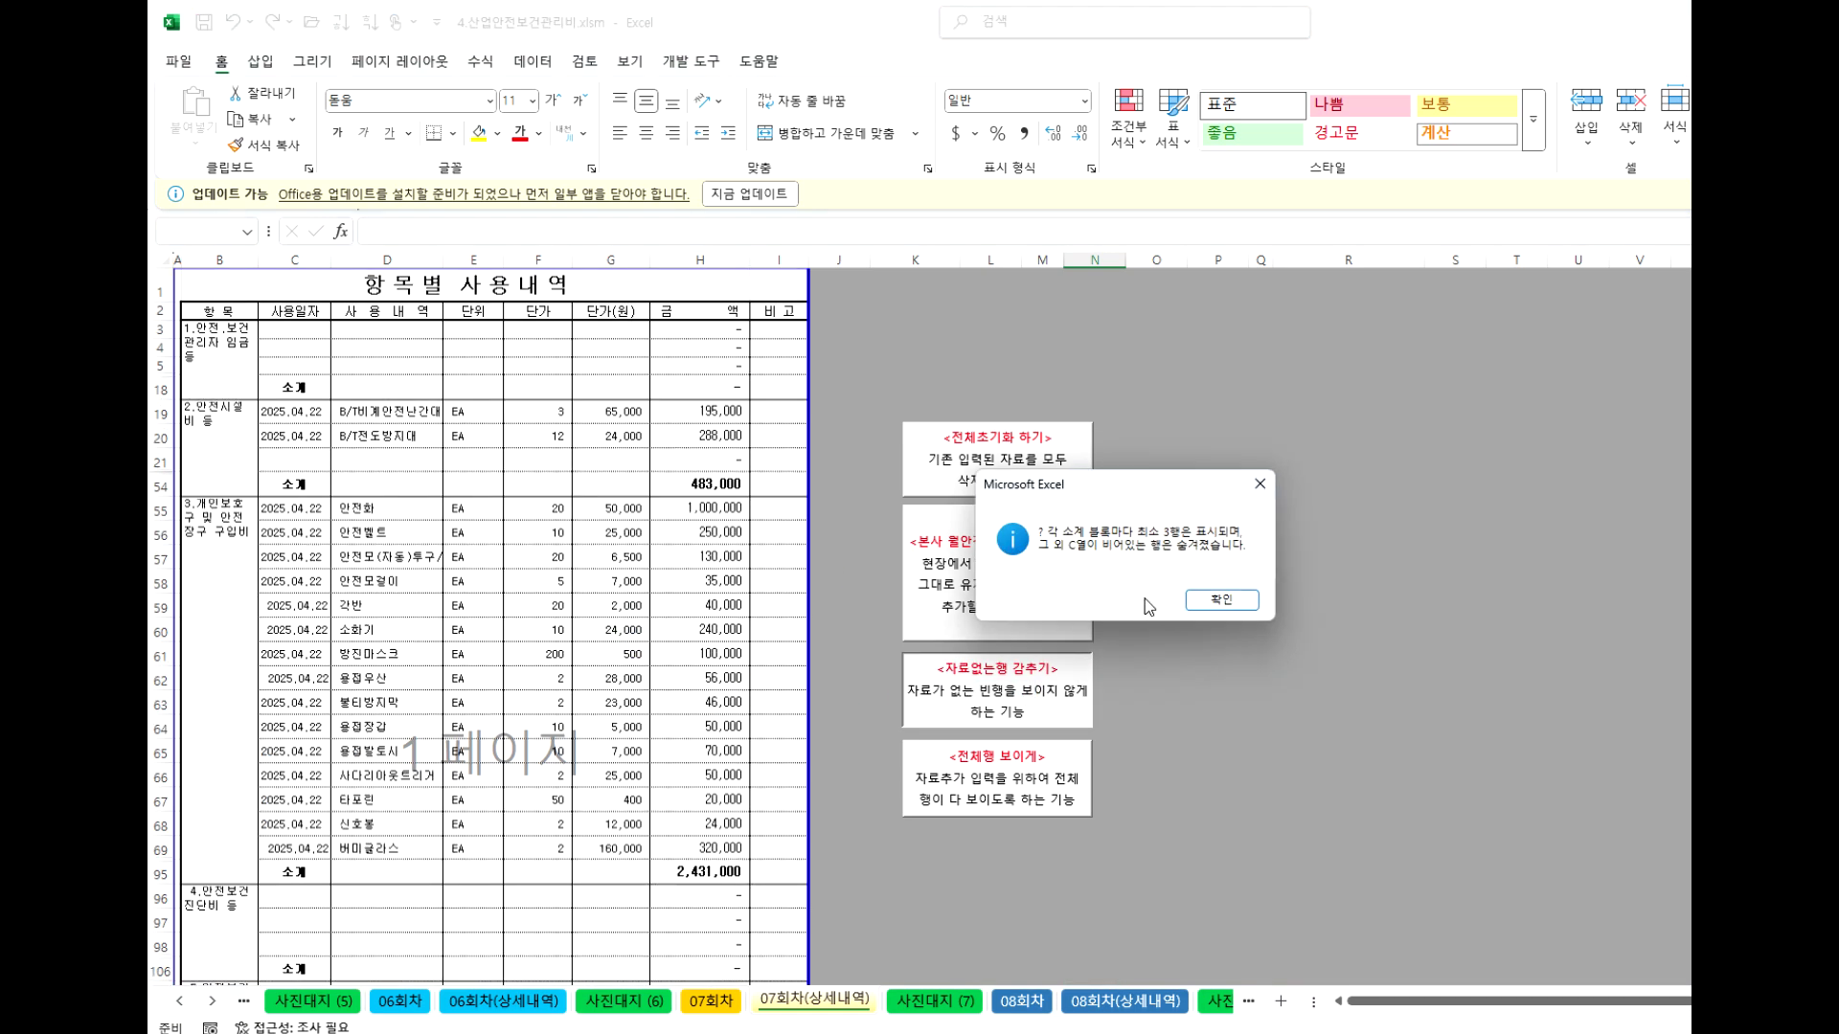
{"action": "left_click", "coordinate": [1233, 599]}
{"action": "scroll", "coordinate": [730, 668], "scroll_direction": "down", "scroll_amount": 3}
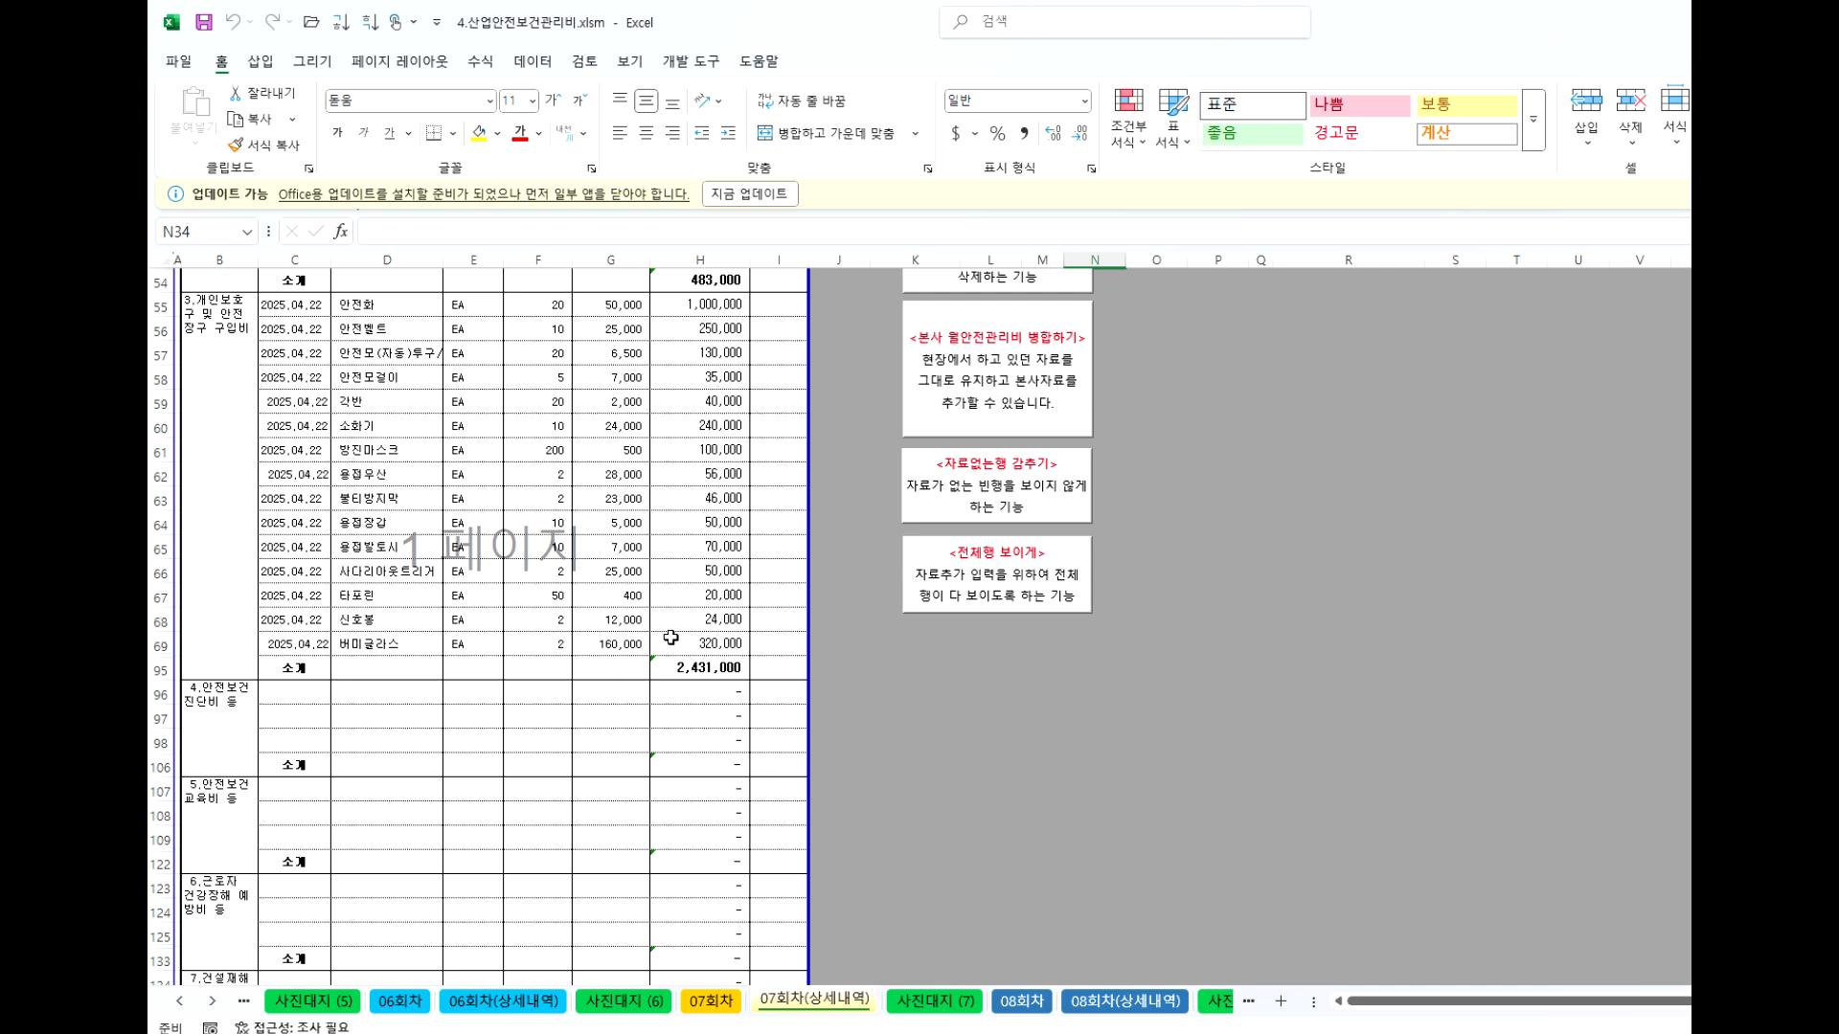
{"action": "scroll", "coordinate": [430, 554], "scroll_direction": "up", "scroll_amount": 2}
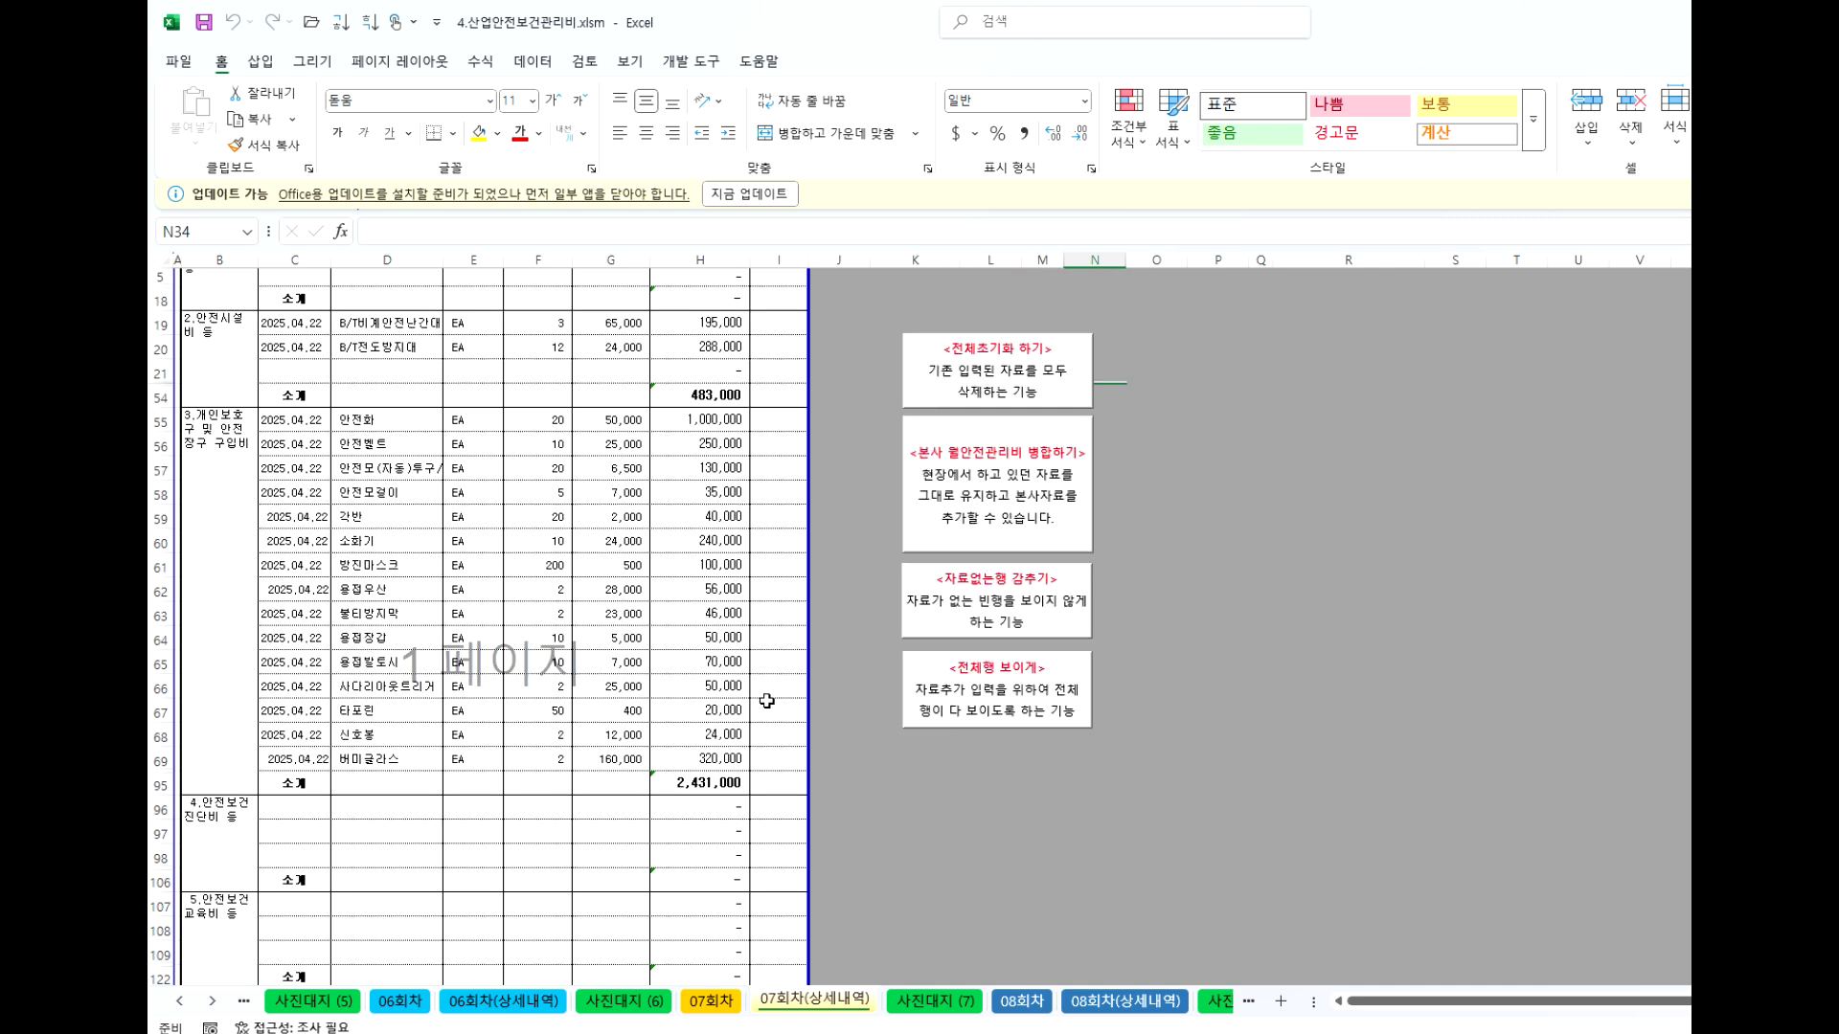
{"action": "scroll", "coordinate": [418, 423], "scroll_direction": "up", "scroll_amount": 2}
{"action": "scroll", "coordinate": [545, 382], "scroll_direction": "down", "scroll_amount": 8}
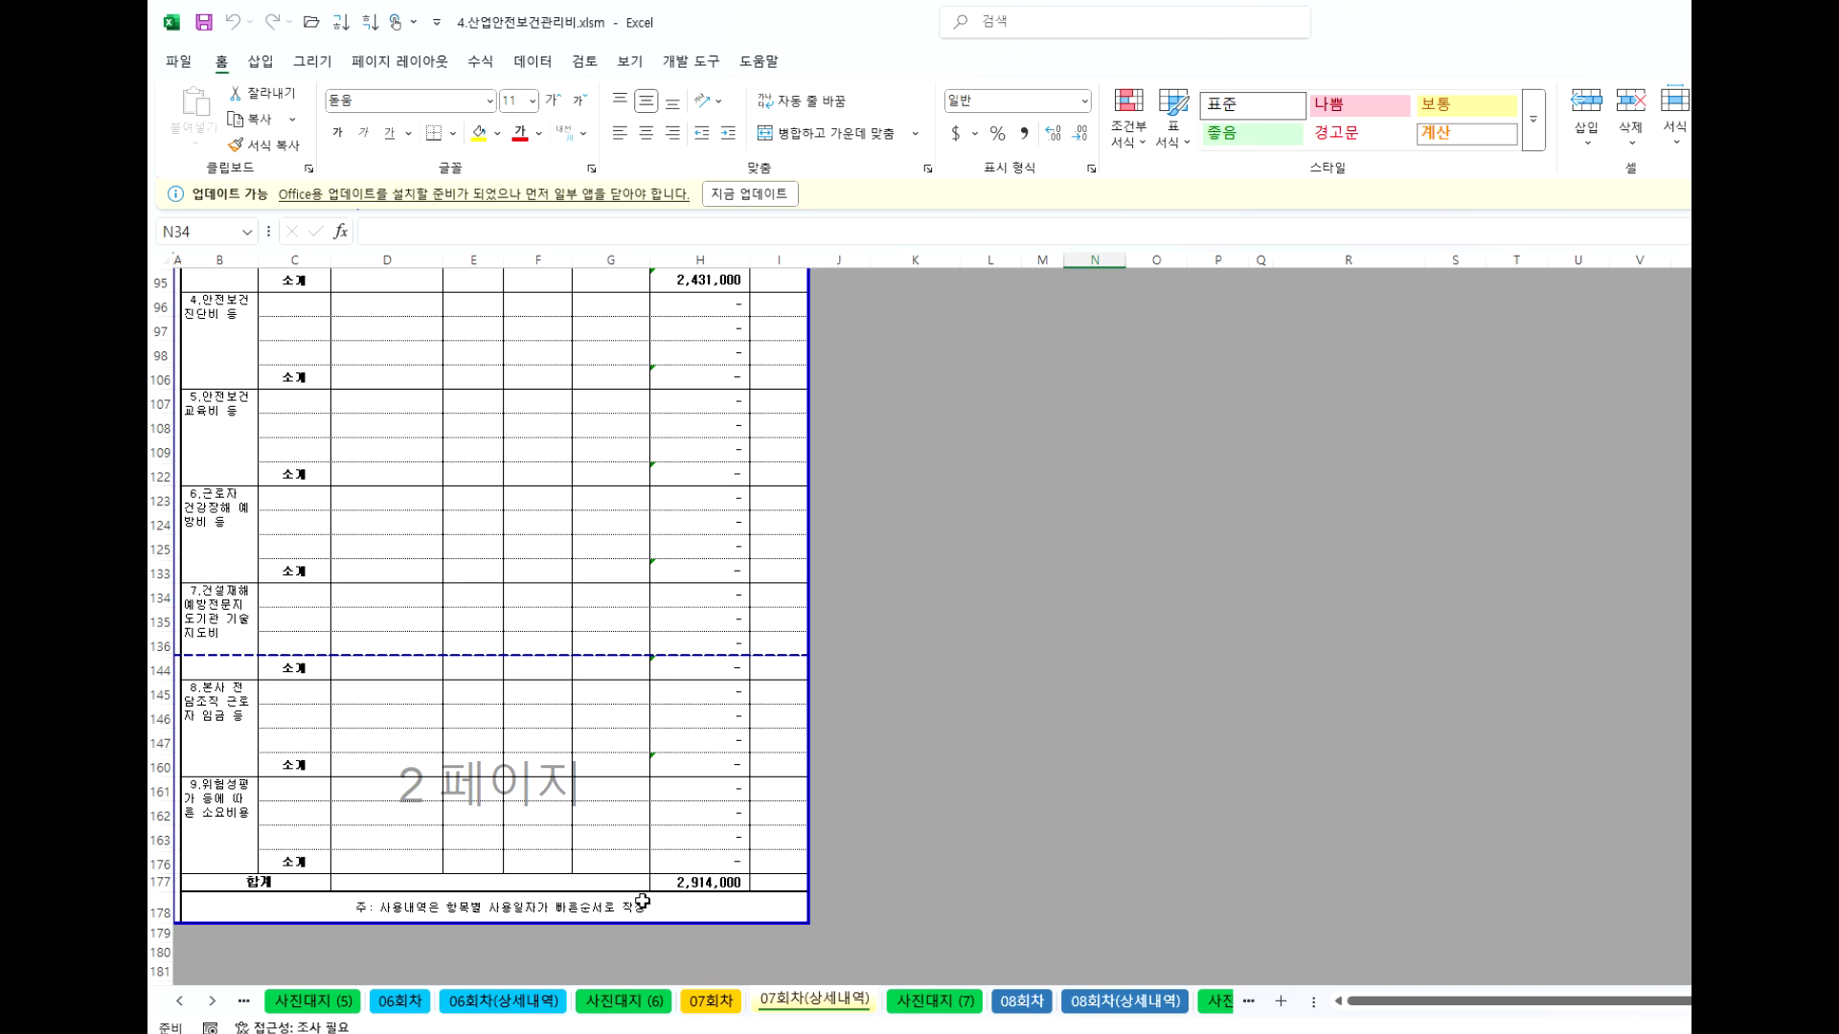
Unhide all rows on the 07회차(상세내역) sheet with the 전체행 보이게 macro and check the expanded table.
{"action": "scroll", "coordinate": [372, 634], "scroll_direction": "up", "scroll_amount": 4}
{"action": "left_click", "coordinate": [1095, 643]}
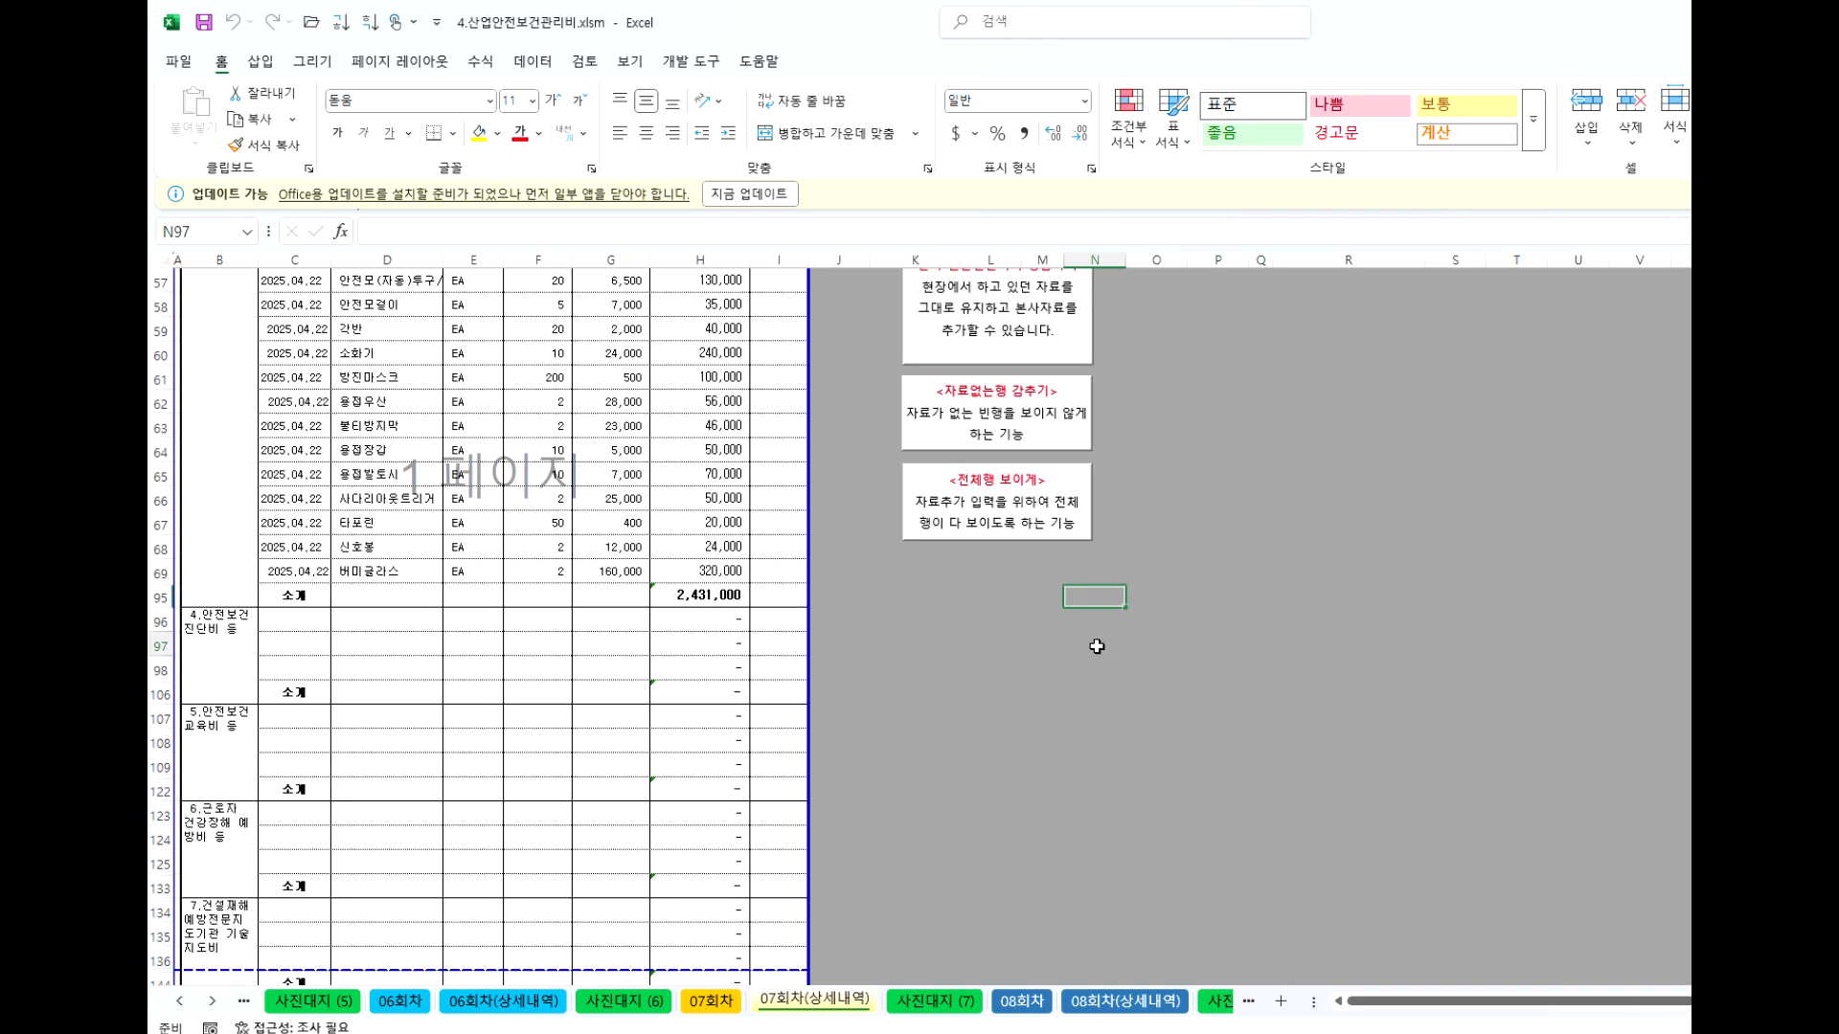
{"action": "left_click", "coordinate": [998, 513]}
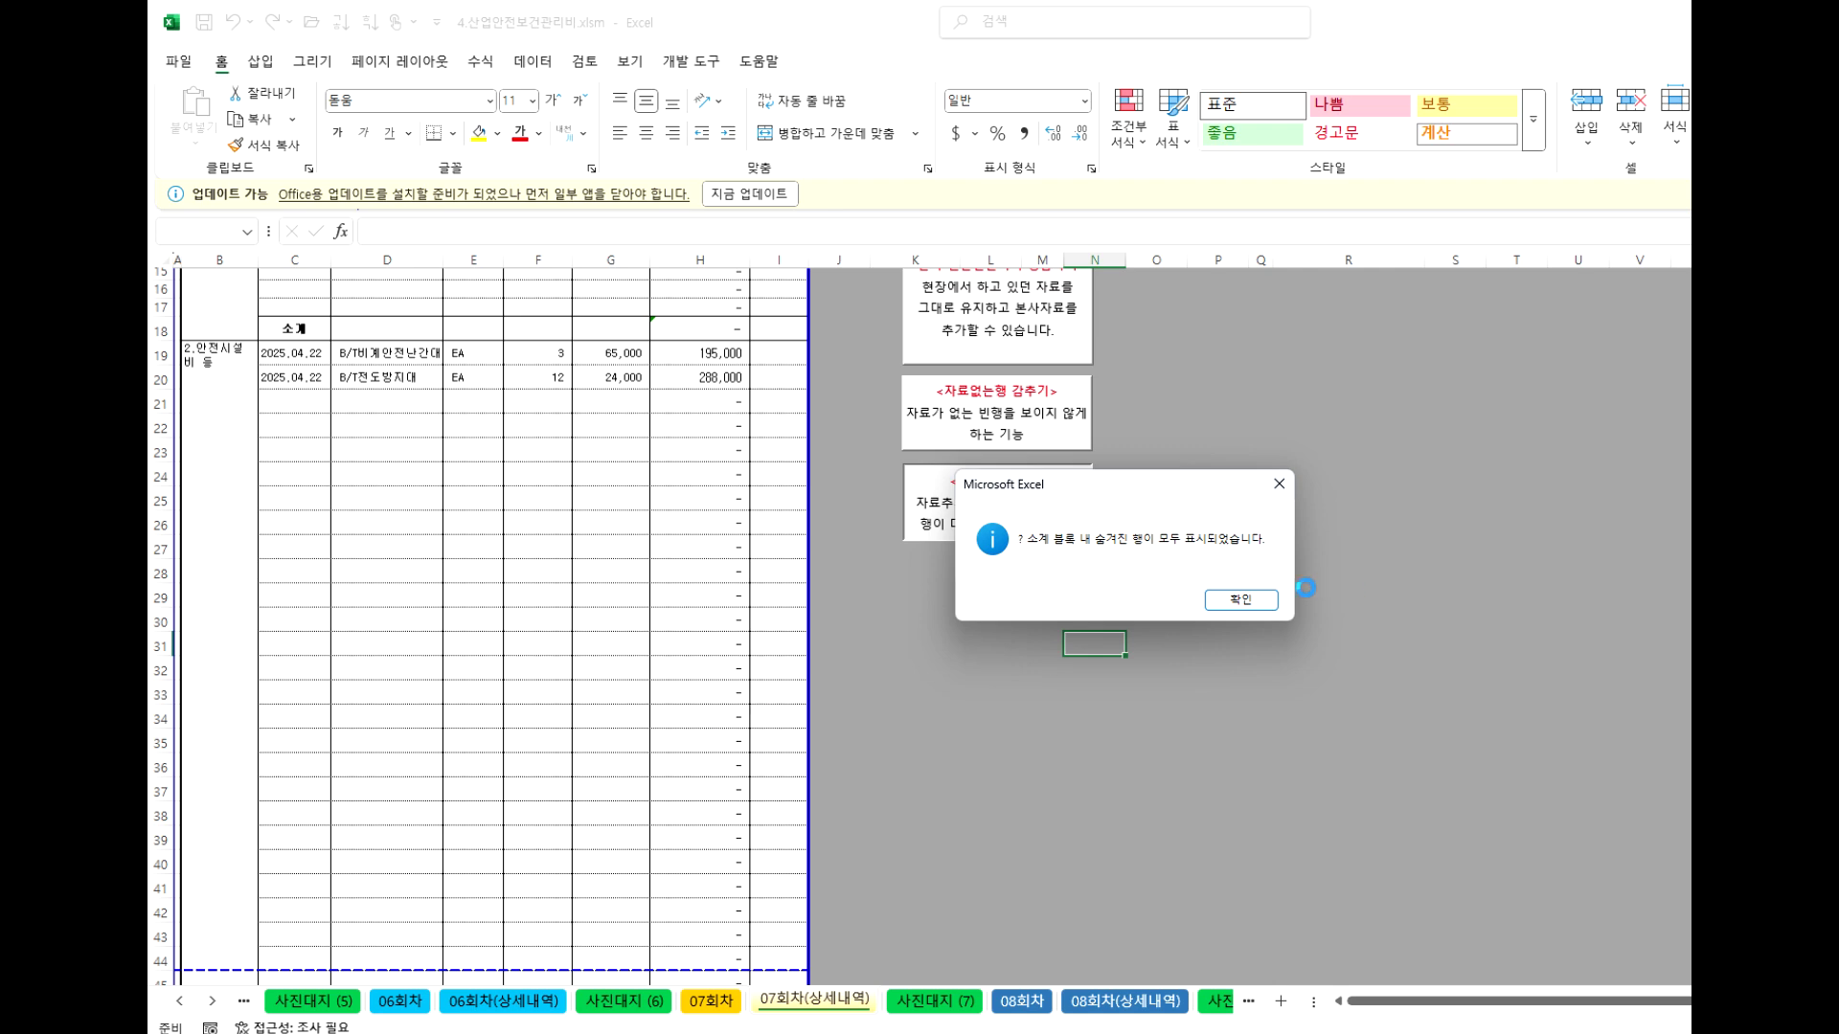
{"action": "left_click", "coordinate": [1211, 594]}
{"action": "scroll", "coordinate": [612, 628], "scroll_direction": "up", "scroll_amount": 4}
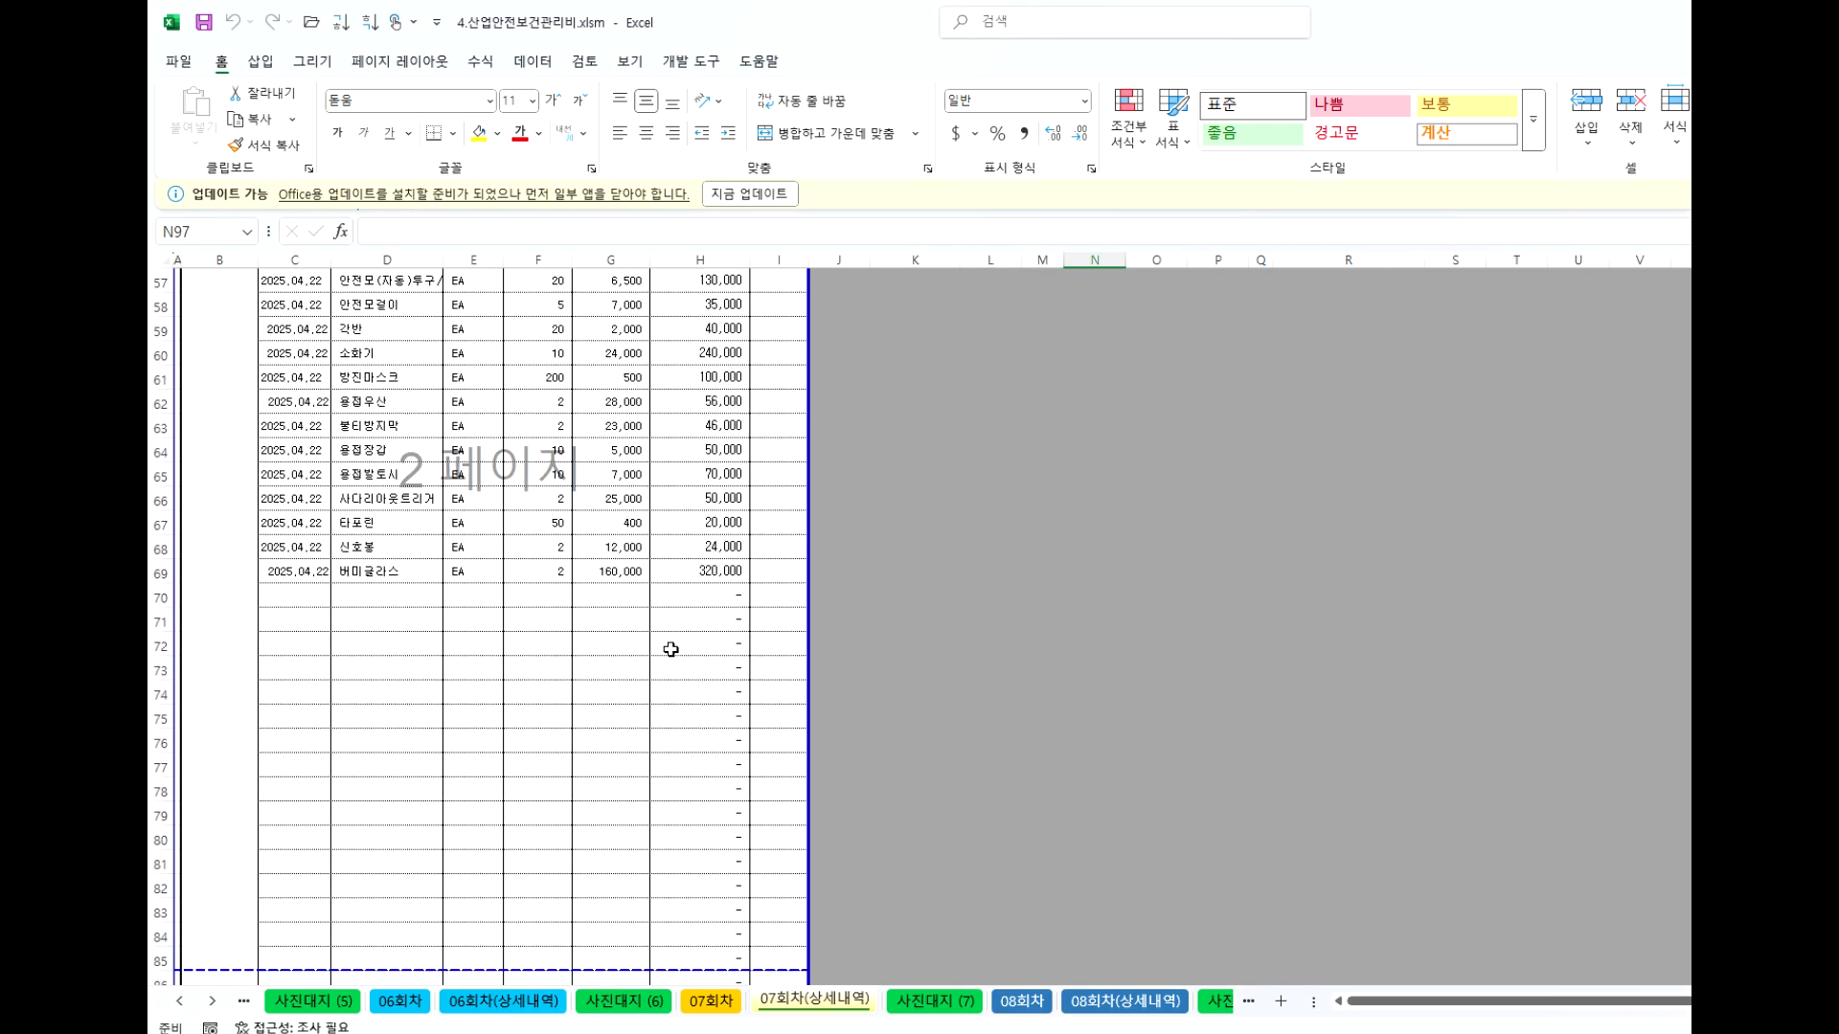
{"action": "scroll", "coordinate": [671, 649], "scroll_direction": "up", "scroll_amount": 8}
{"action": "scroll", "coordinate": [520, 621], "scroll_direction": "down", "scroll_amount": 8}
{"action": "scroll", "coordinate": [1078, 623], "scroll_direction": "up", "scroll_amount": 14}
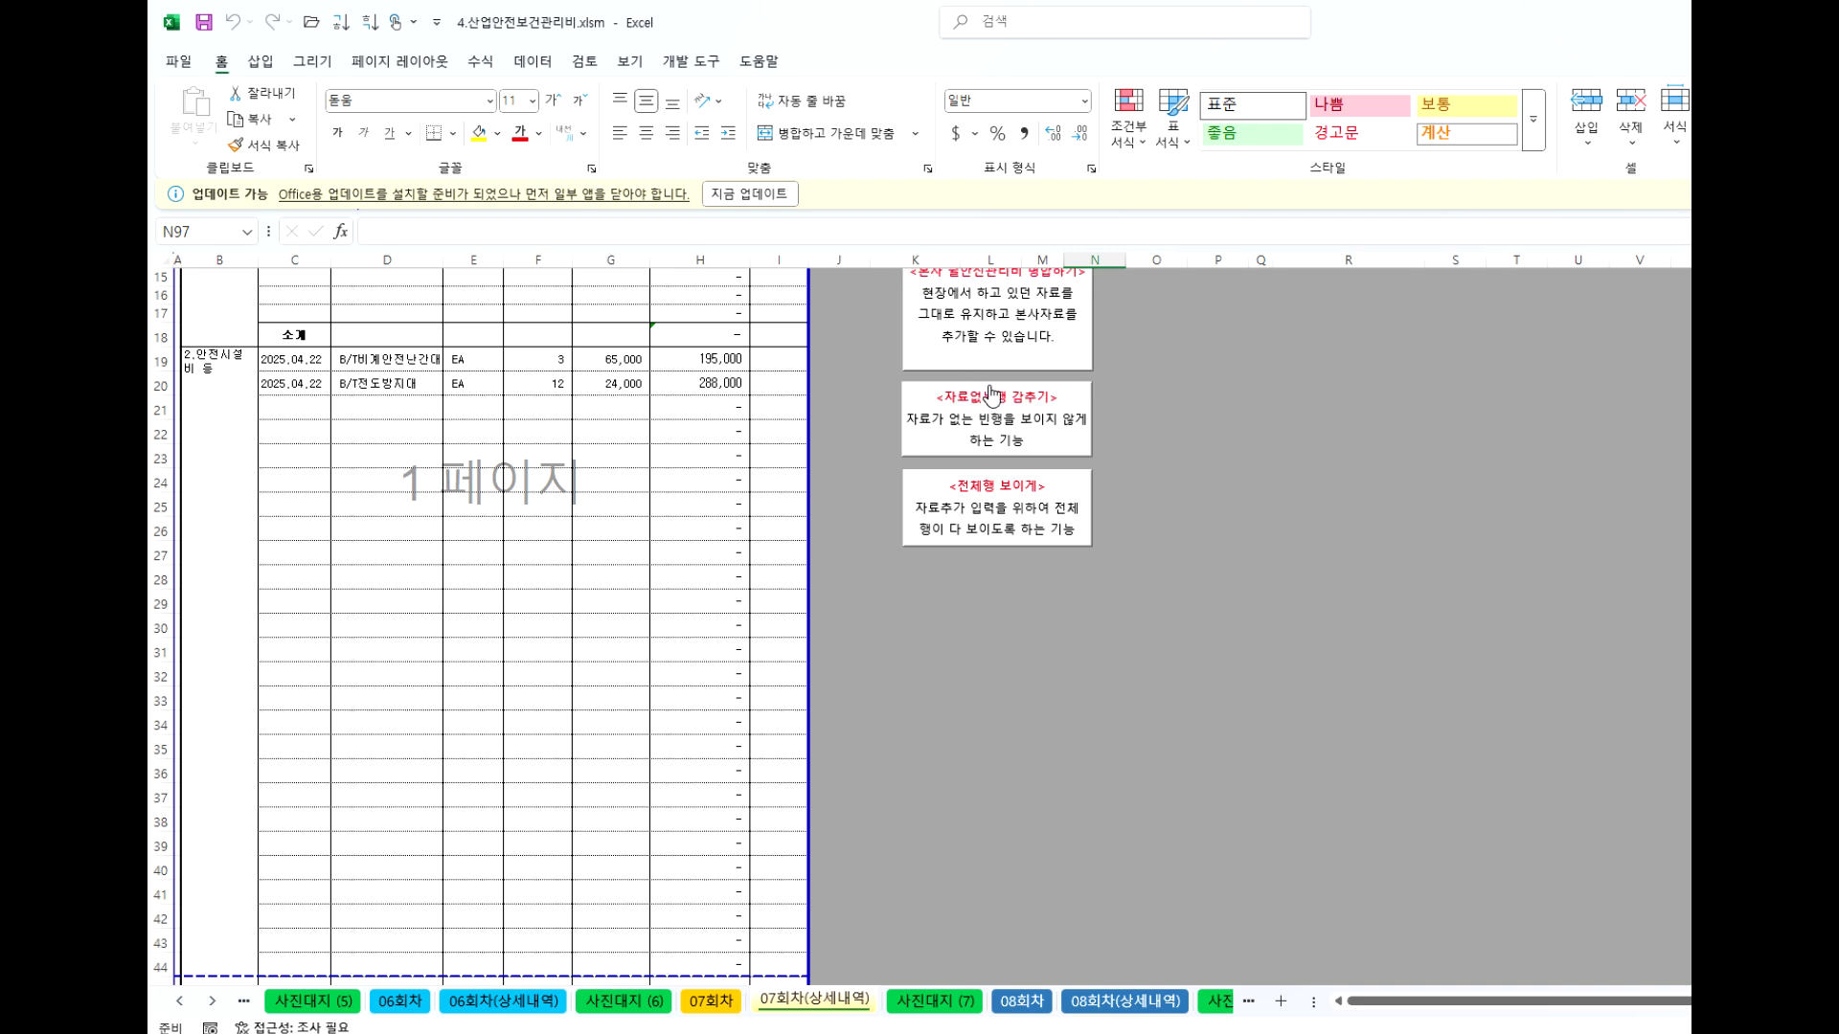
Clear the contents of C58:G70 under 3.개인보호구 및 안전장구 구입비, from 안전모걸이 down to the empty row below 버미글라스.
{"action": "scroll", "coordinate": [636, 739], "scroll_direction": "down", "scroll_amount": 12}
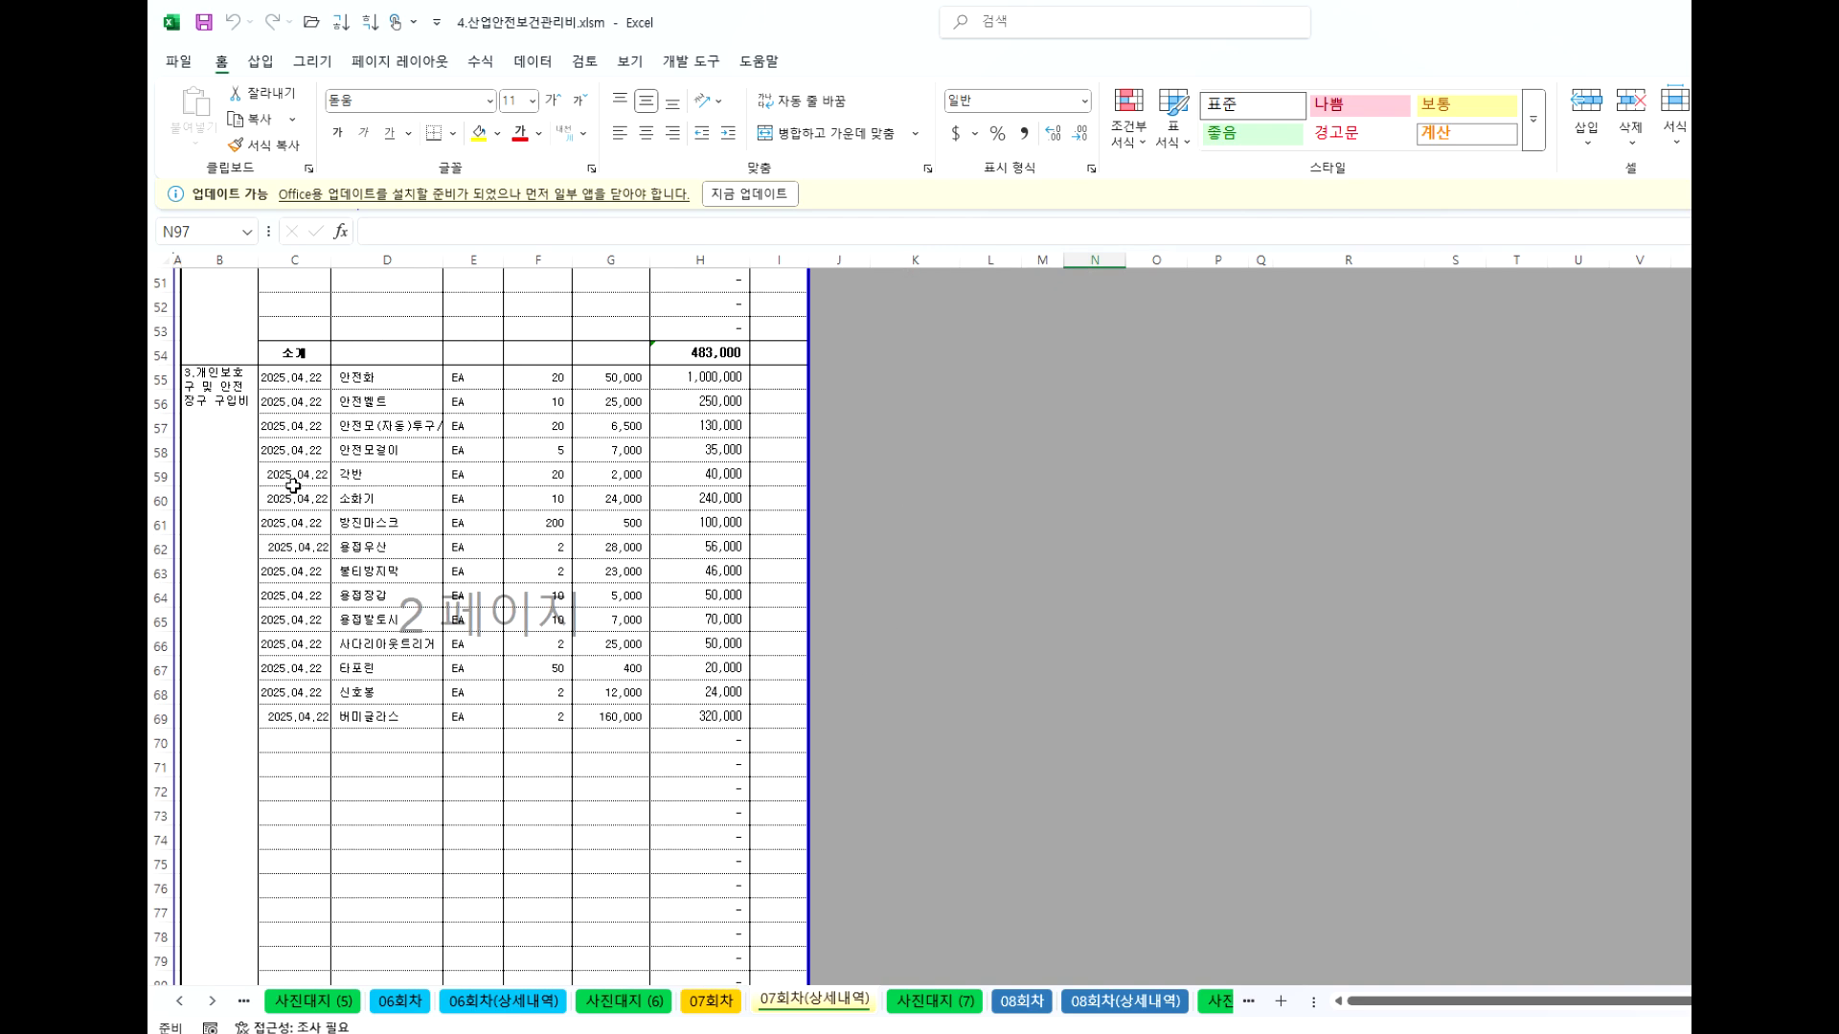
{"action": "left_click_drag", "start_coordinate": [300, 454], "coordinate": [613, 743]}
{"action": "right_click", "coordinate": [549, 625]}
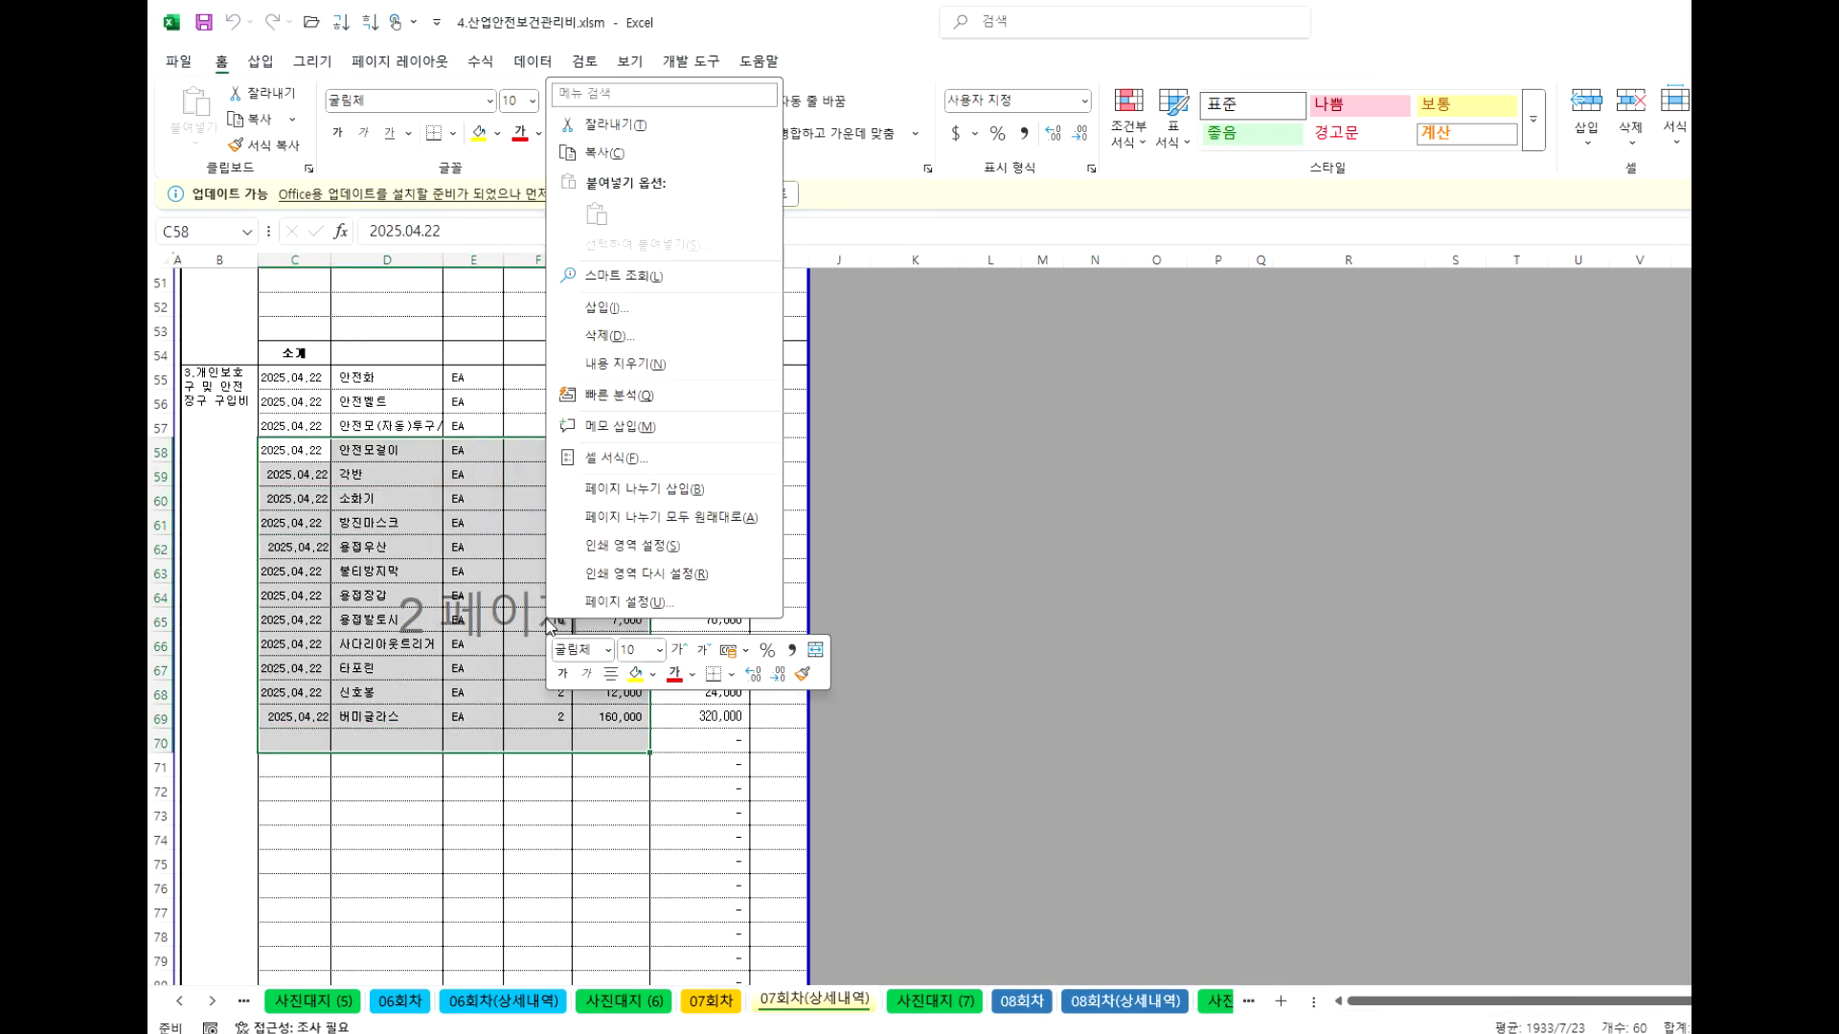
{"action": "left_click", "coordinate": [627, 362]}
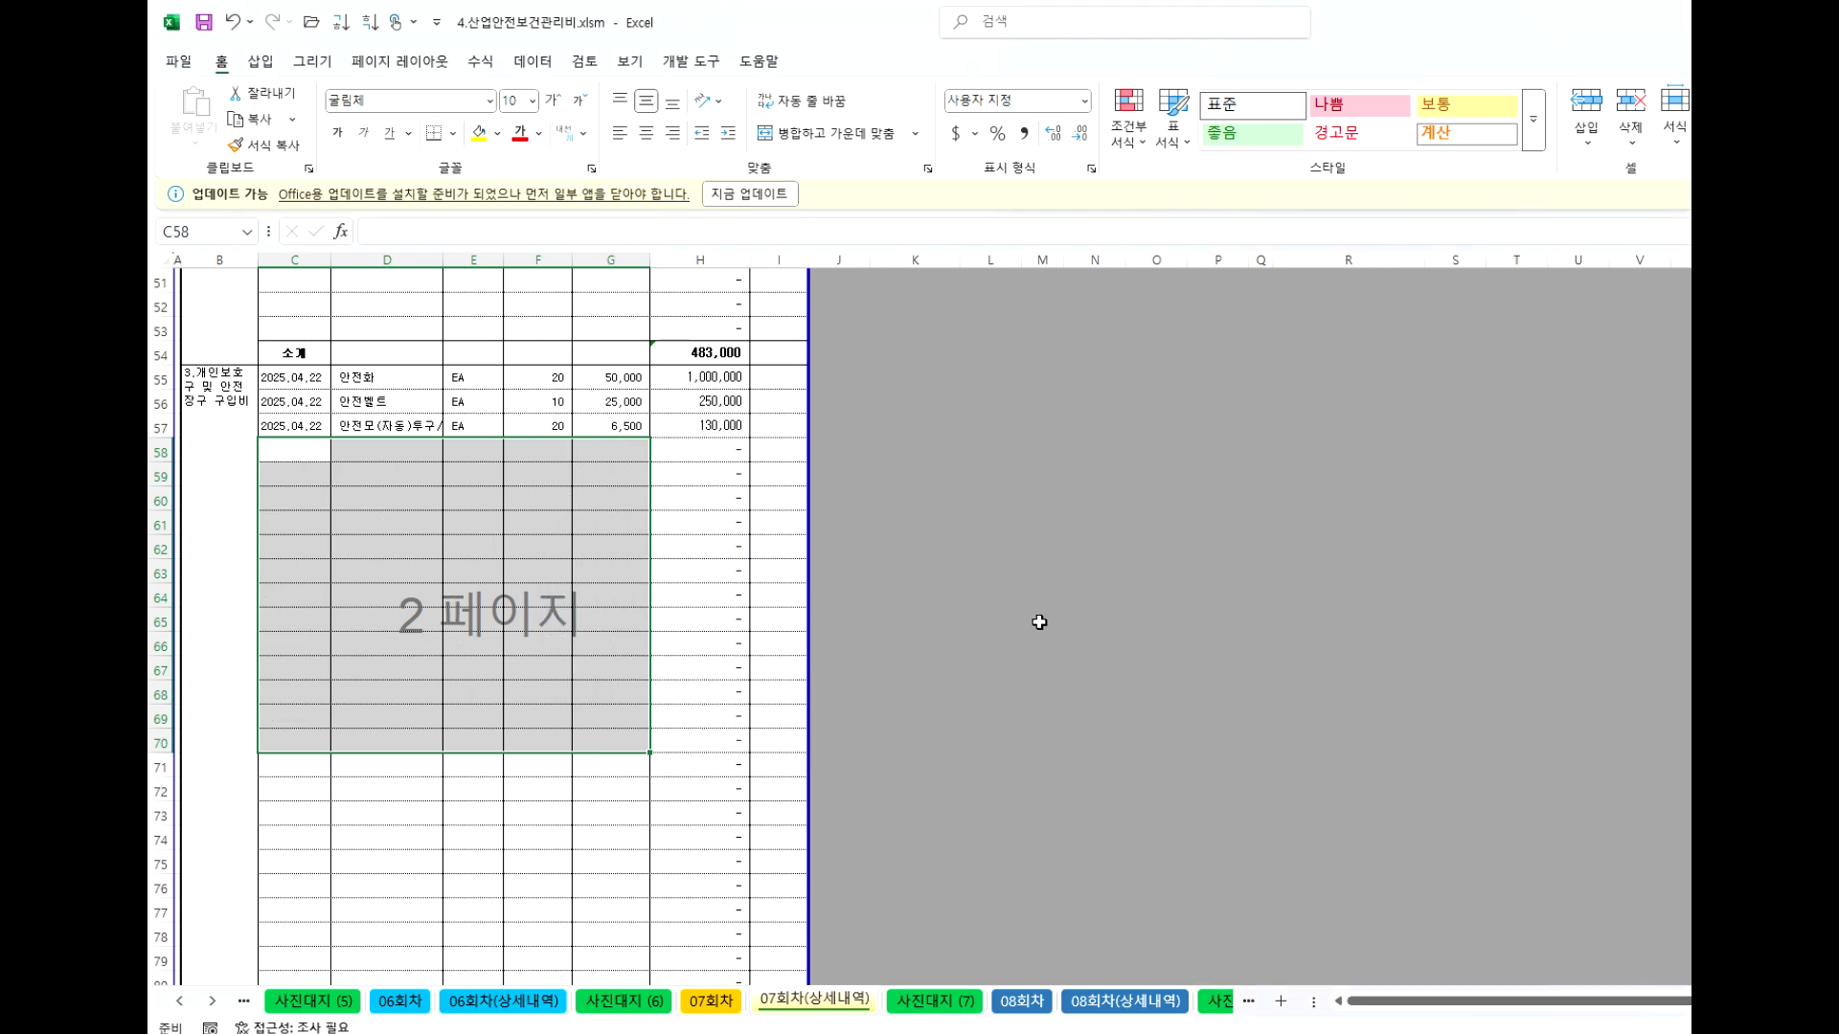
{"action": "left_click", "coordinate": [1042, 619]}
Colour the text of the two 2.안전시설비 등 entries in C19:G20 red.
{"action": "scroll", "coordinate": [550, 742], "scroll_direction": "up", "scroll_amount": 6}
{"action": "scroll", "coordinate": [551, 742], "scroll_direction": "up", "scroll_amount": 6}
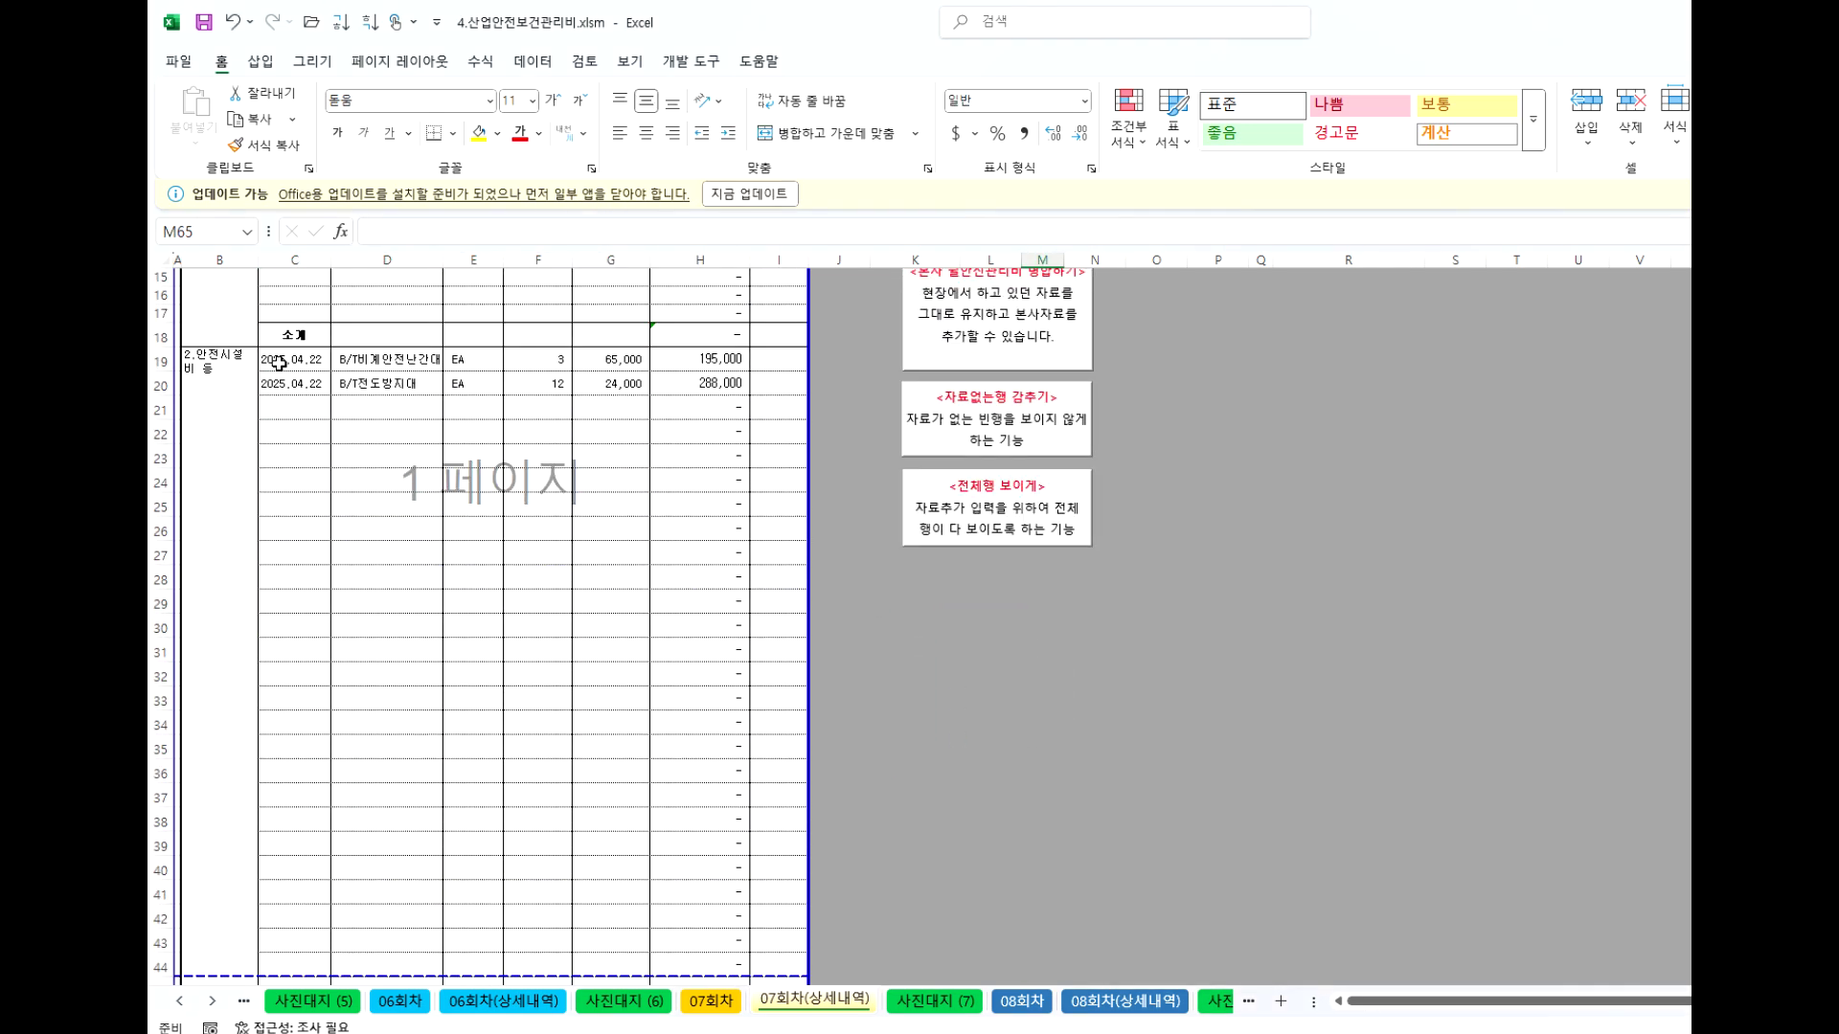
{"action": "left_click_drag", "start_coordinate": [279, 363], "coordinate": [632, 388]}
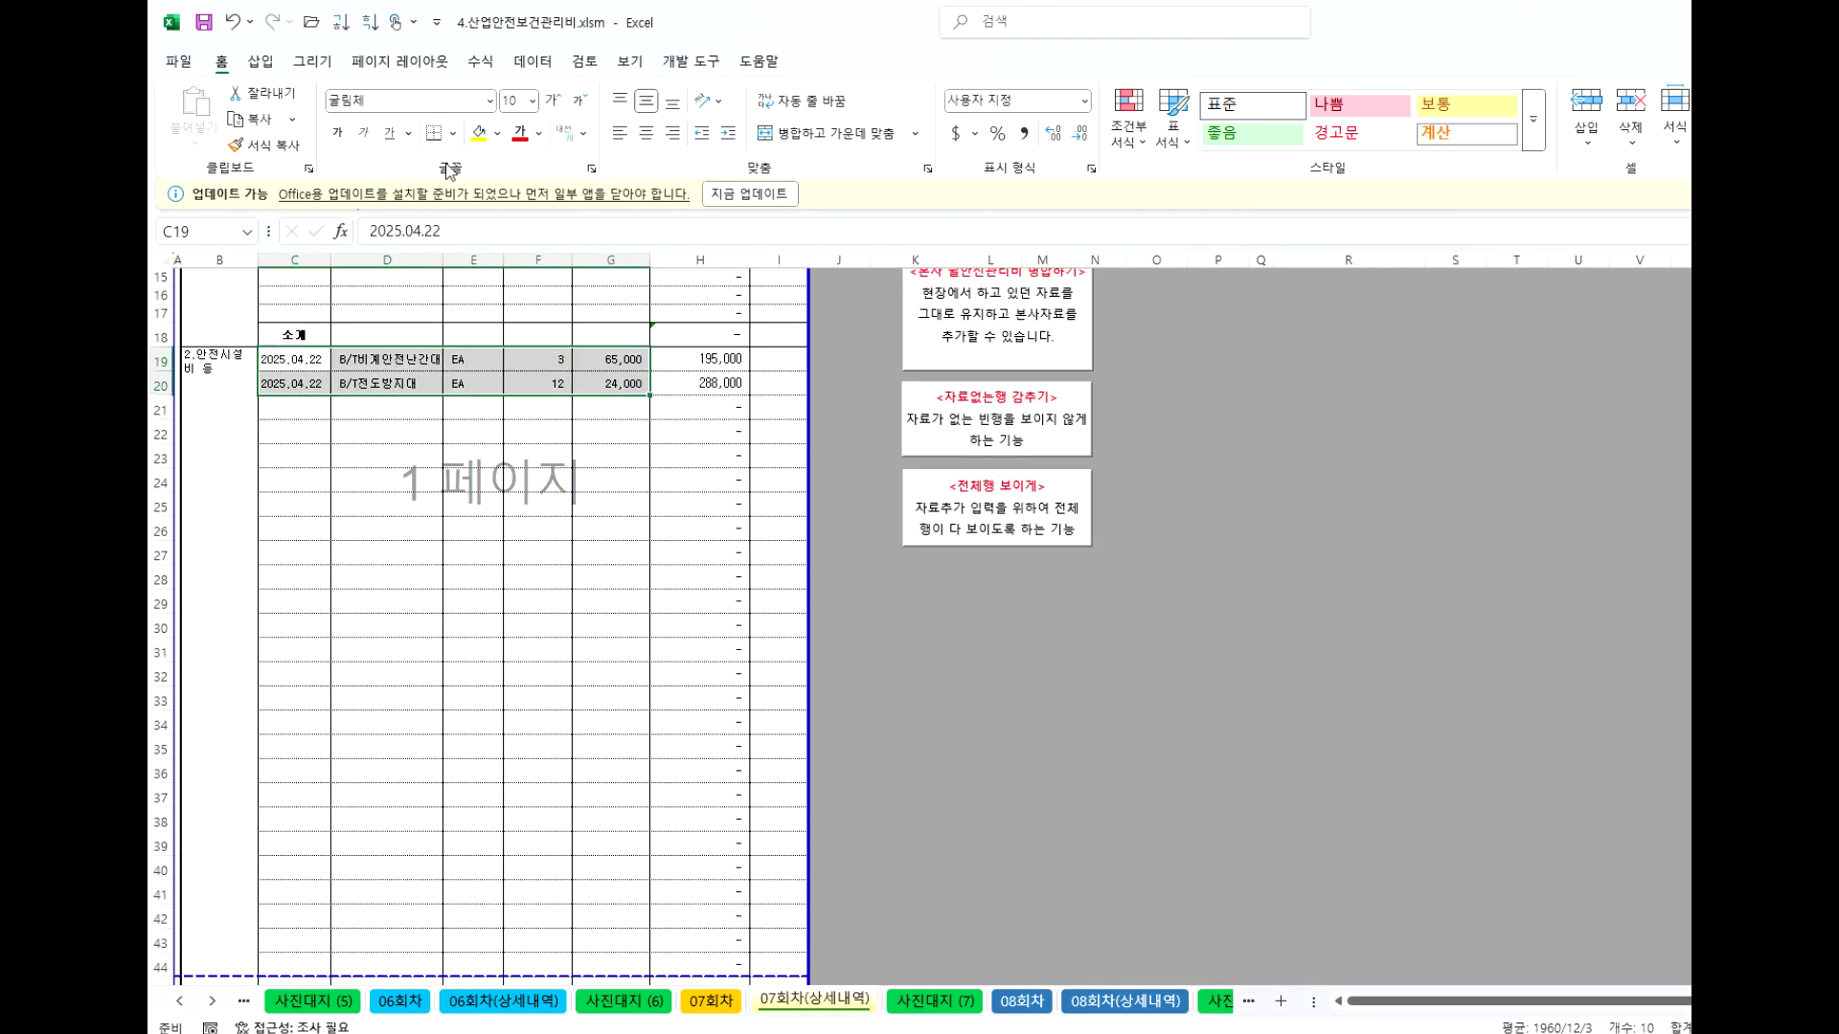
{"action": "left_click", "coordinate": [520, 132]}
{"action": "scroll", "coordinate": [536, 414], "scroll_direction": "up", "scroll_amount": 6}
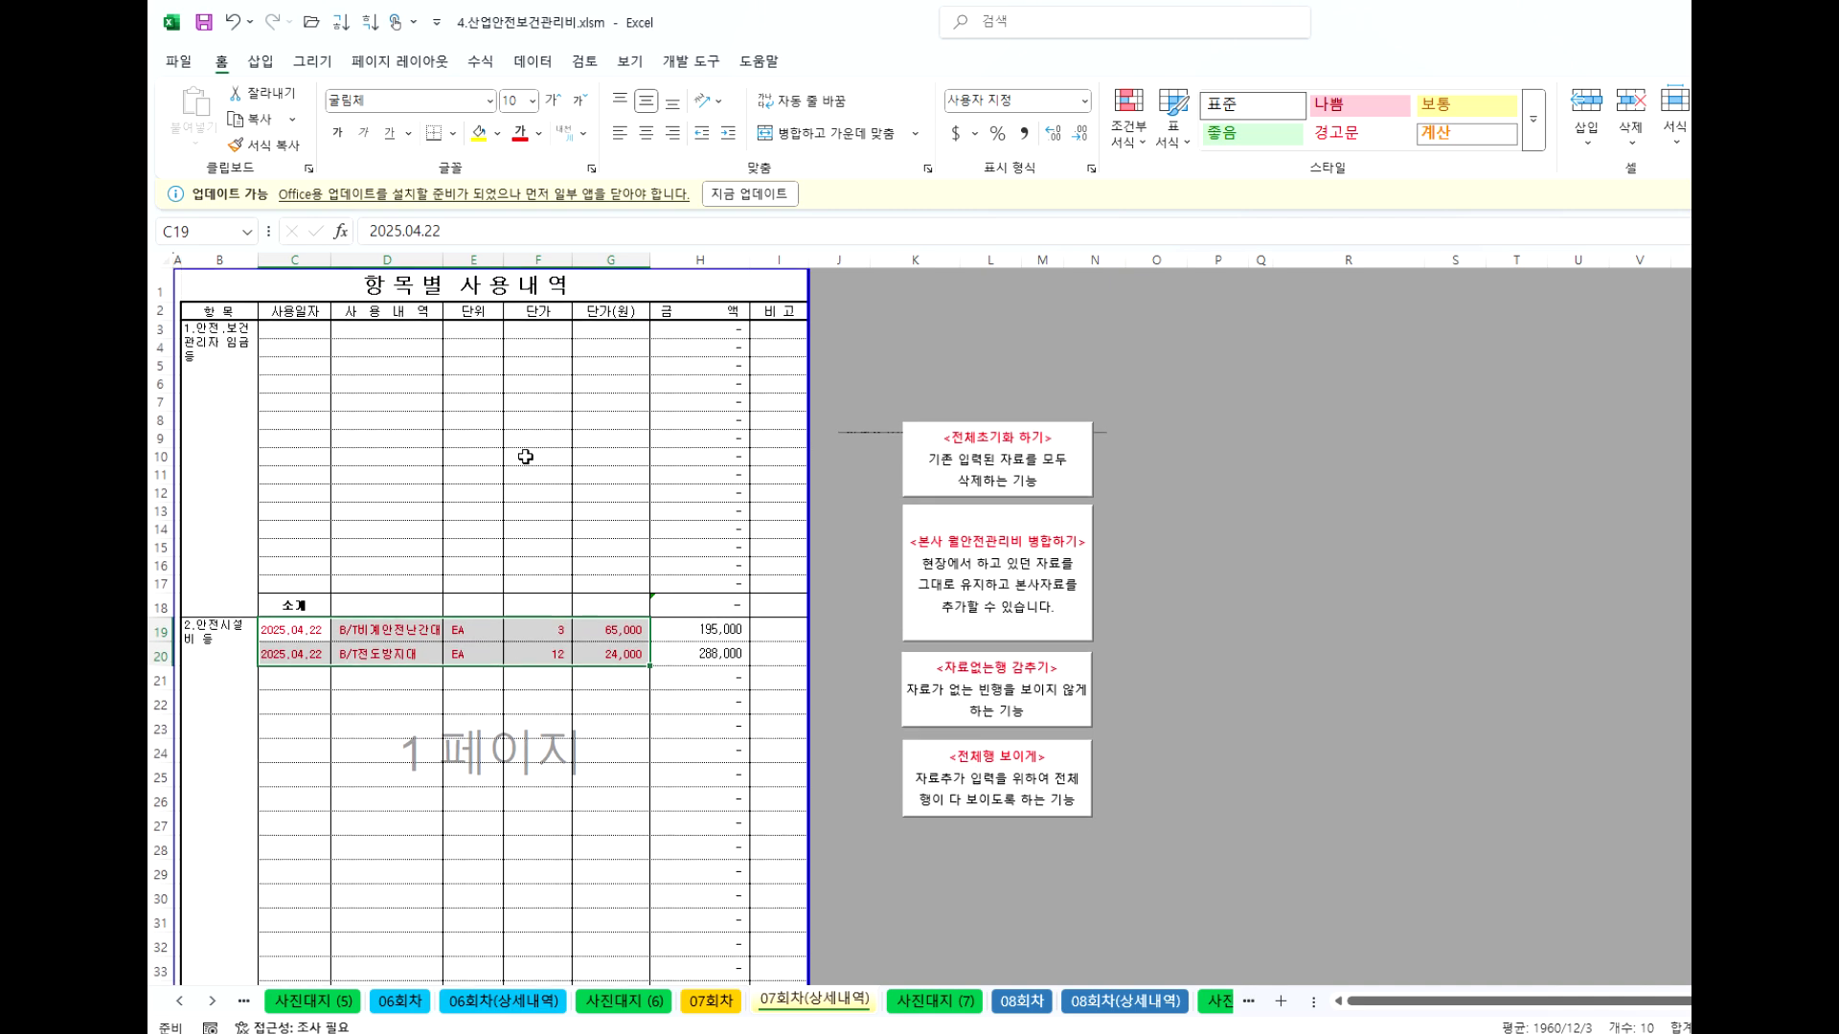
Colour the text of the three 3.개인보호구 및 안전장구 구입비 entries in C55:G57 red.
{"action": "scroll", "coordinate": [507, 575], "scroll_direction": "down", "scroll_amount": 12}
{"action": "scroll", "coordinate": [490, 670], "scroll_direction": "down", "scroll_amount": 2}
{"action": "left_click_drag", "start_coordinate": [288, 572], "coordinate": [615, 613]}
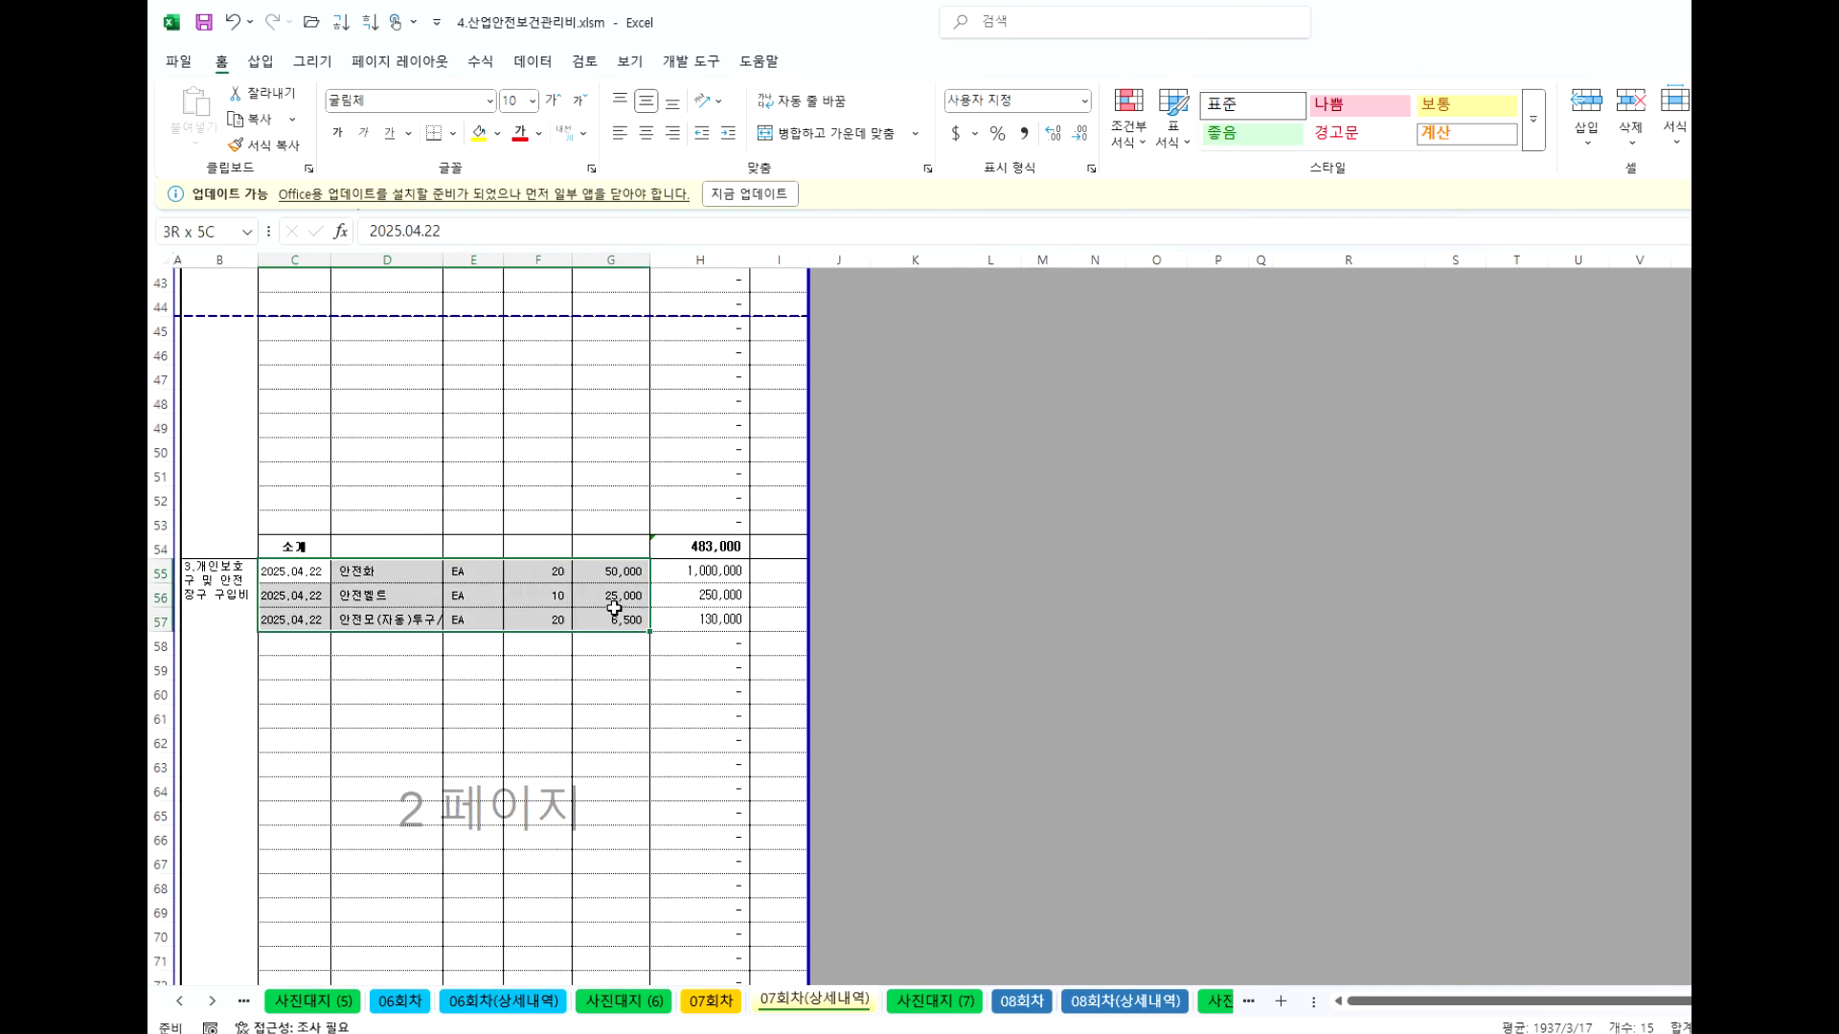
{"action": "left_click", "coordinate": [523, 136]}
{"action": "left_click", "coordinate": [1145, 825]}
{"action": "scroll", "coordinate": [837, 624], "scroll_direction": "up", "scroll_amount": 10}
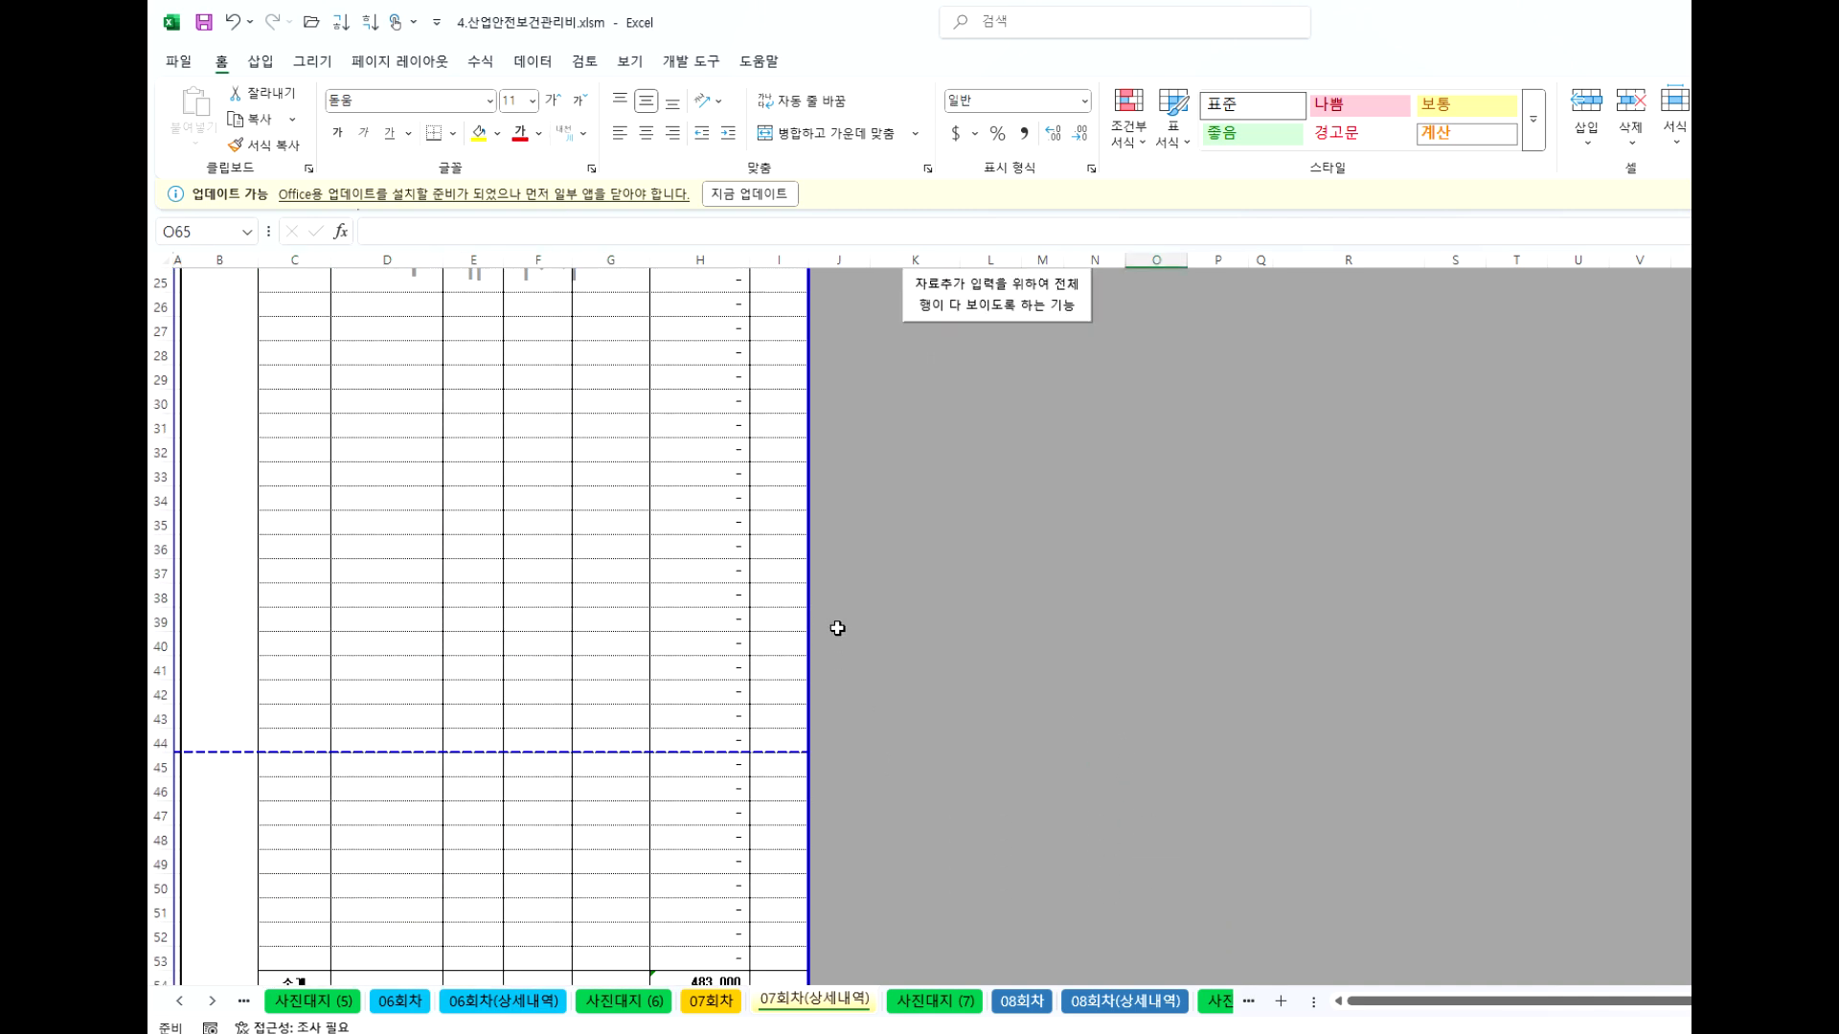
{"action": "left_click", "coordinate": [1323, 690]}
Merge the head-office file 01.안전관리비 사용내역서(04월).xls from the 0안전 및 하자관리-공통 folder with the 본사 월안전관리비 병합하기 macro.
{"action": "scroll", "coordinate": [1197, 728], "scroll_direction": "up", "scroll_amount": 4}
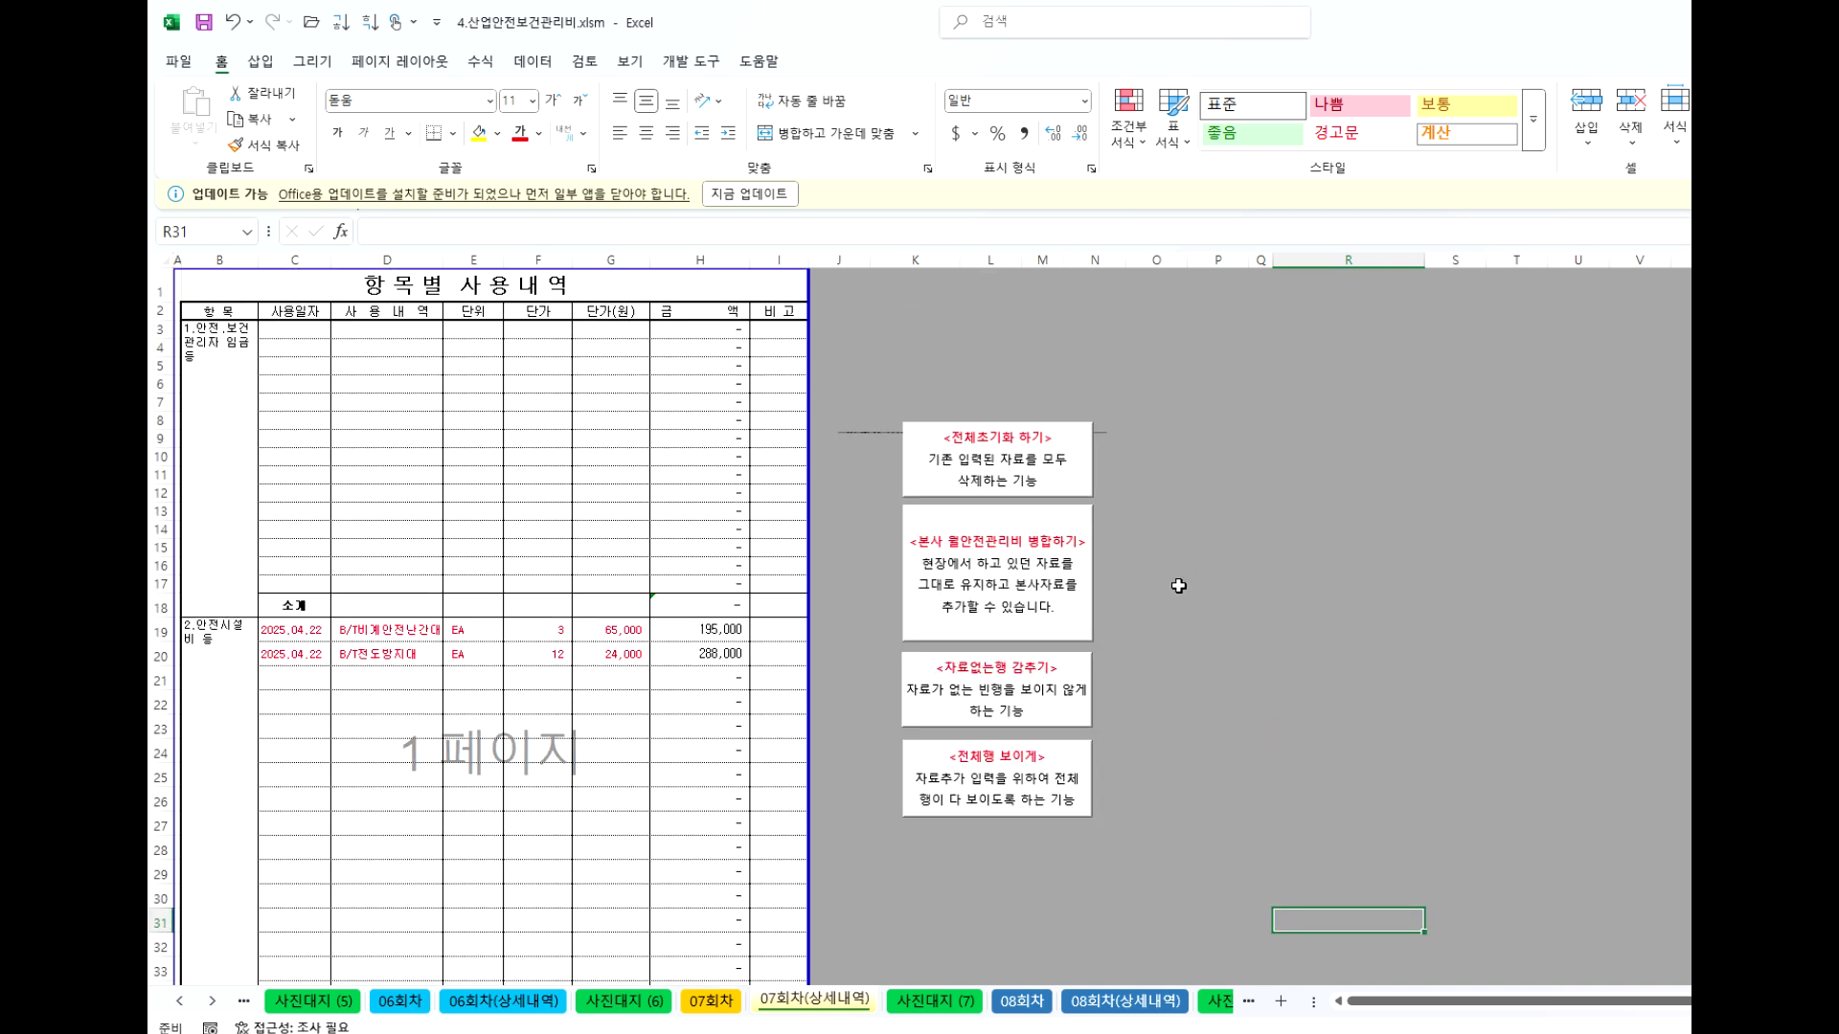
{"action": "left_click", "coordinate": [1013, 565]}
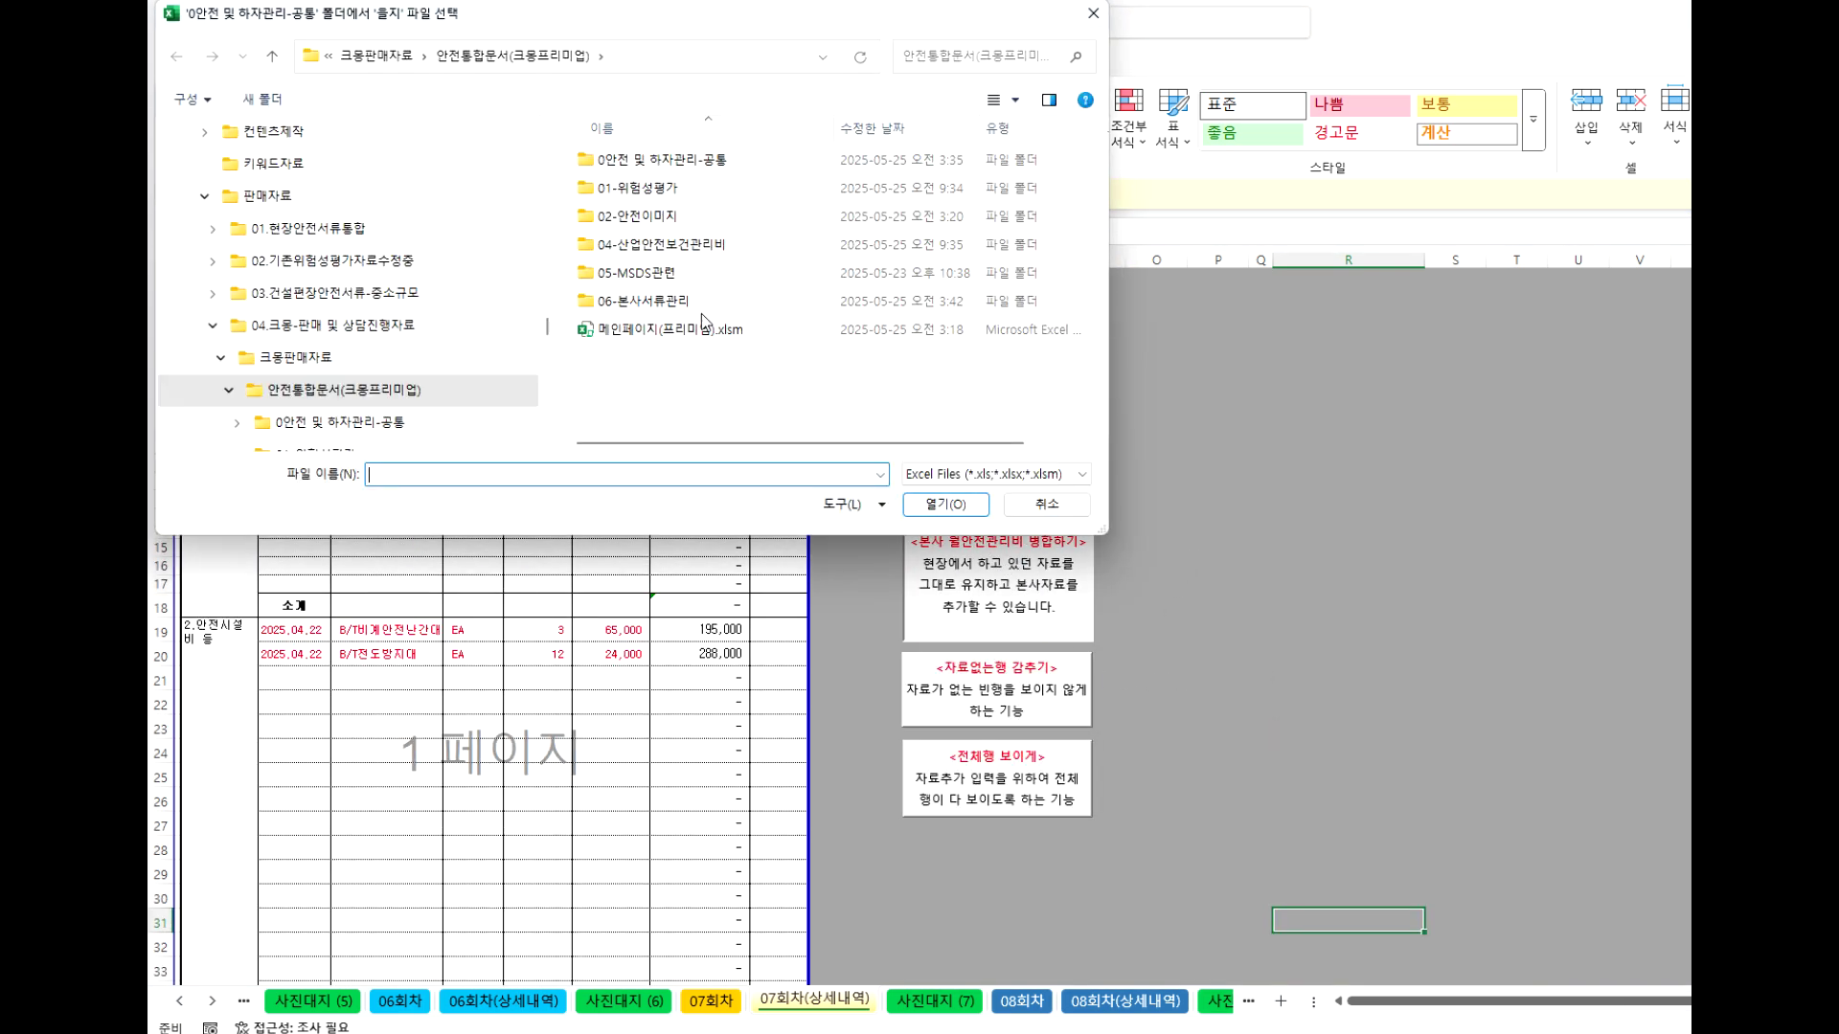
{"action": "double_click", "coordinate": [664, 162]}
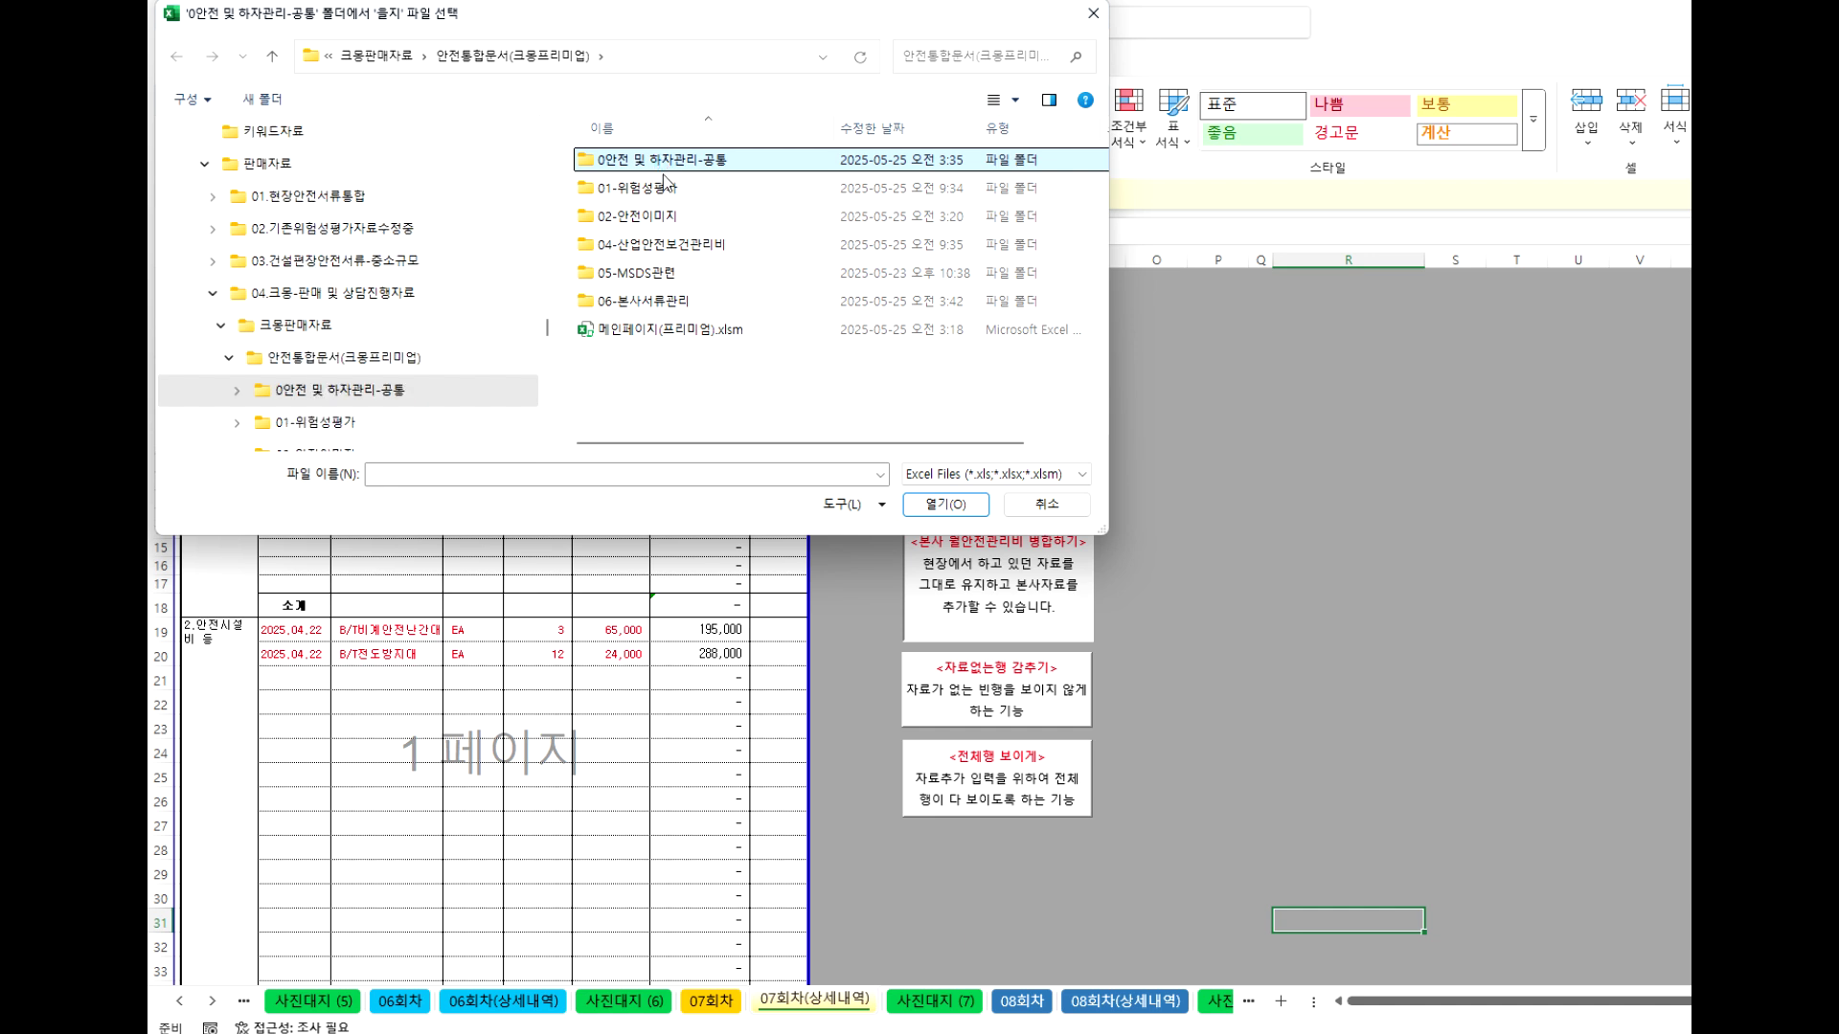
{"action": "double_click", "coordinate": [699, 160]}
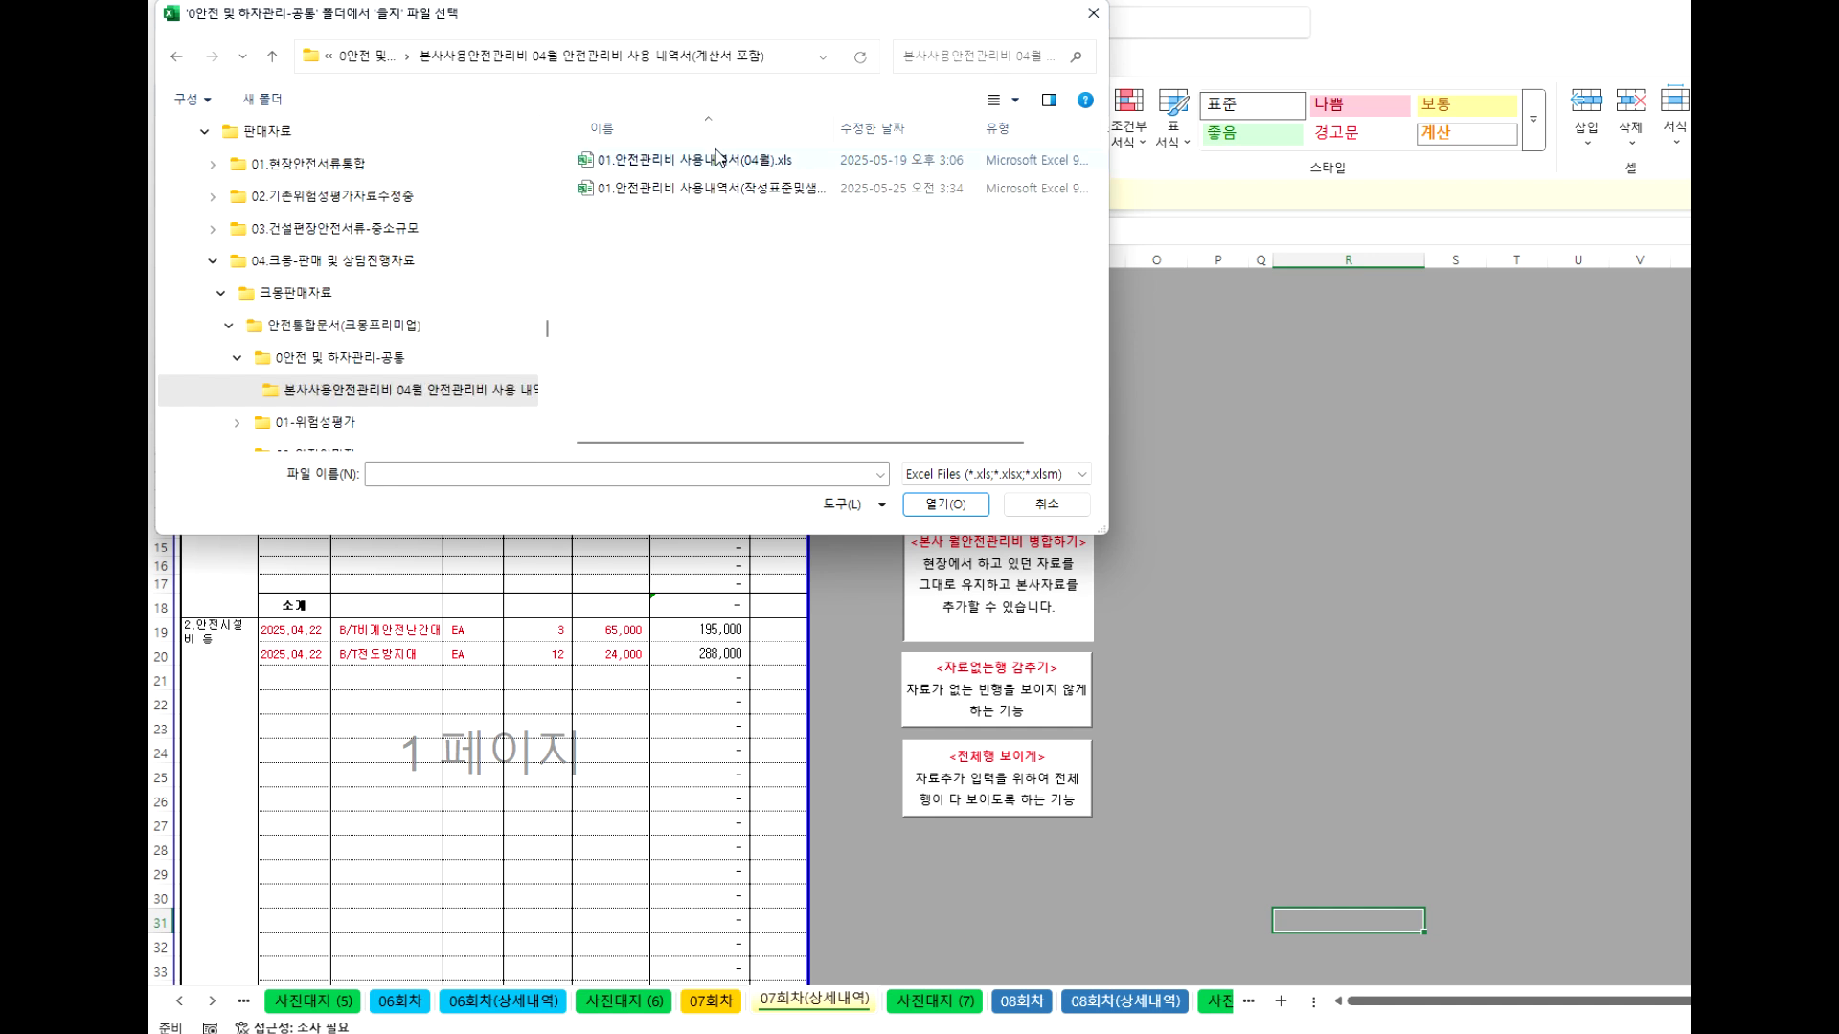
{"action": "double_click", "coordinate": [717, 163]}
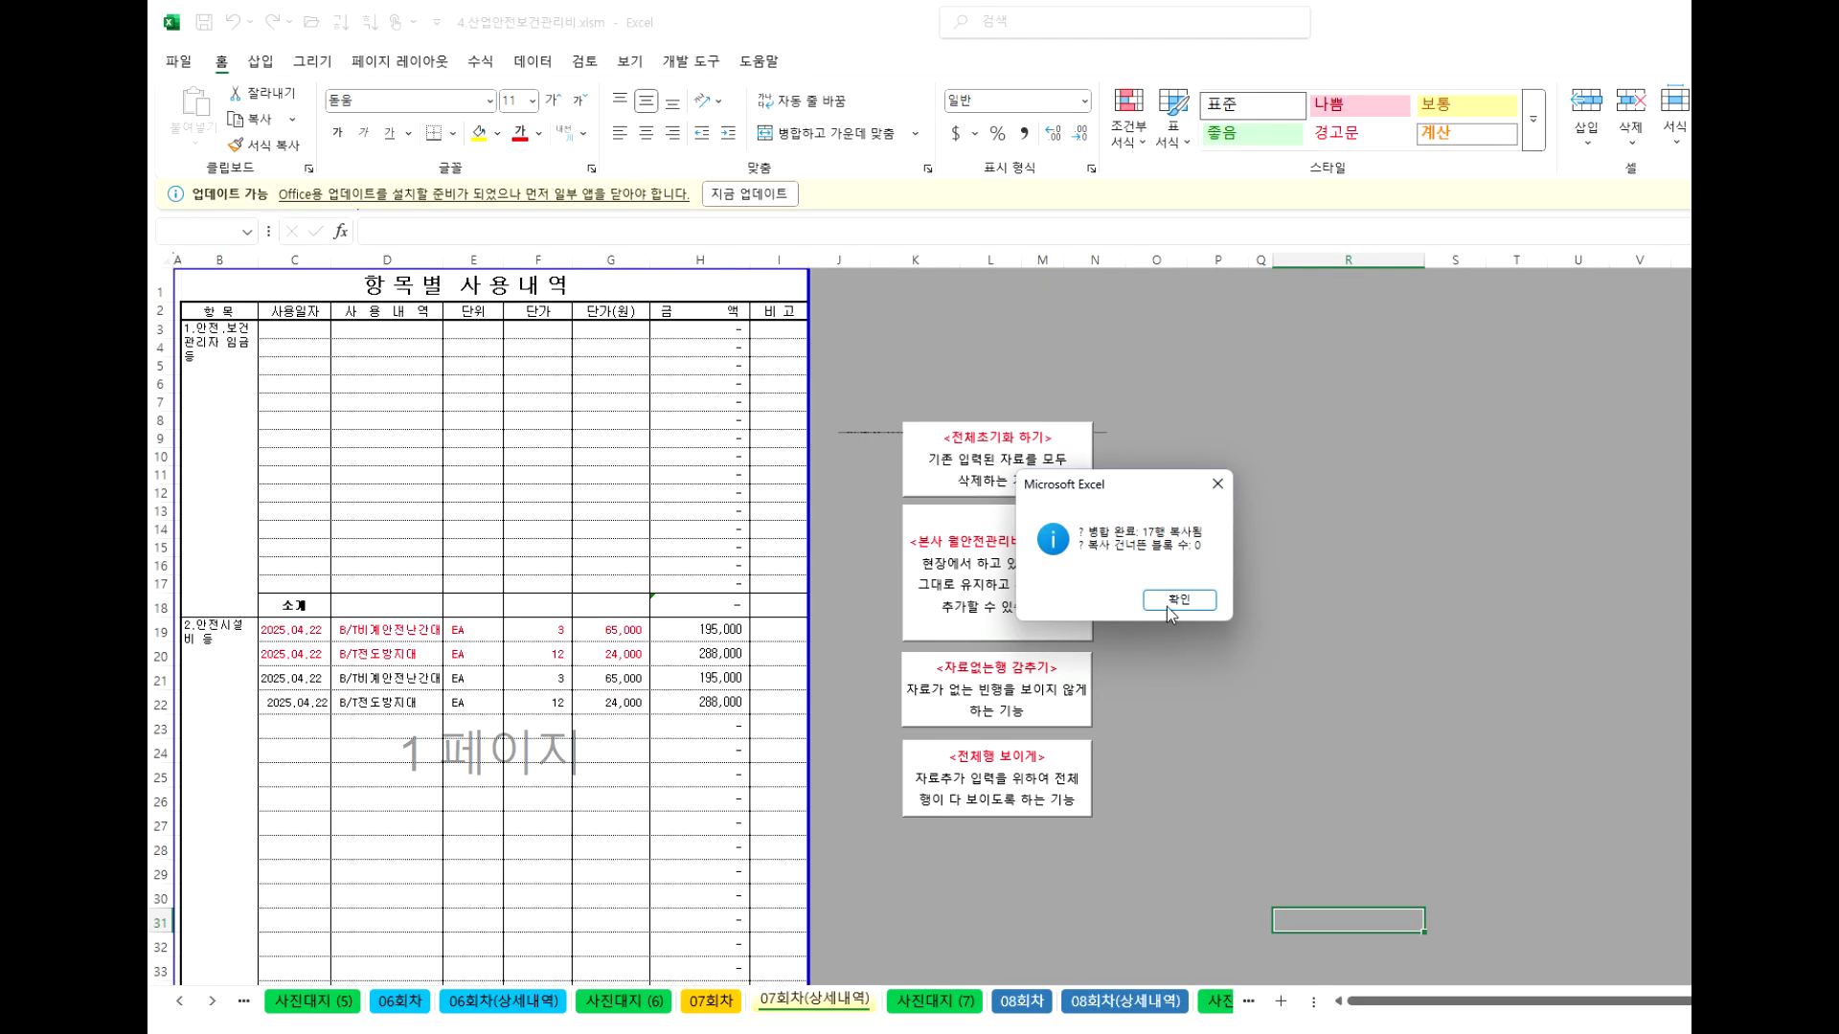
{"action": "left_click", "coordinate": [1171, 601]}
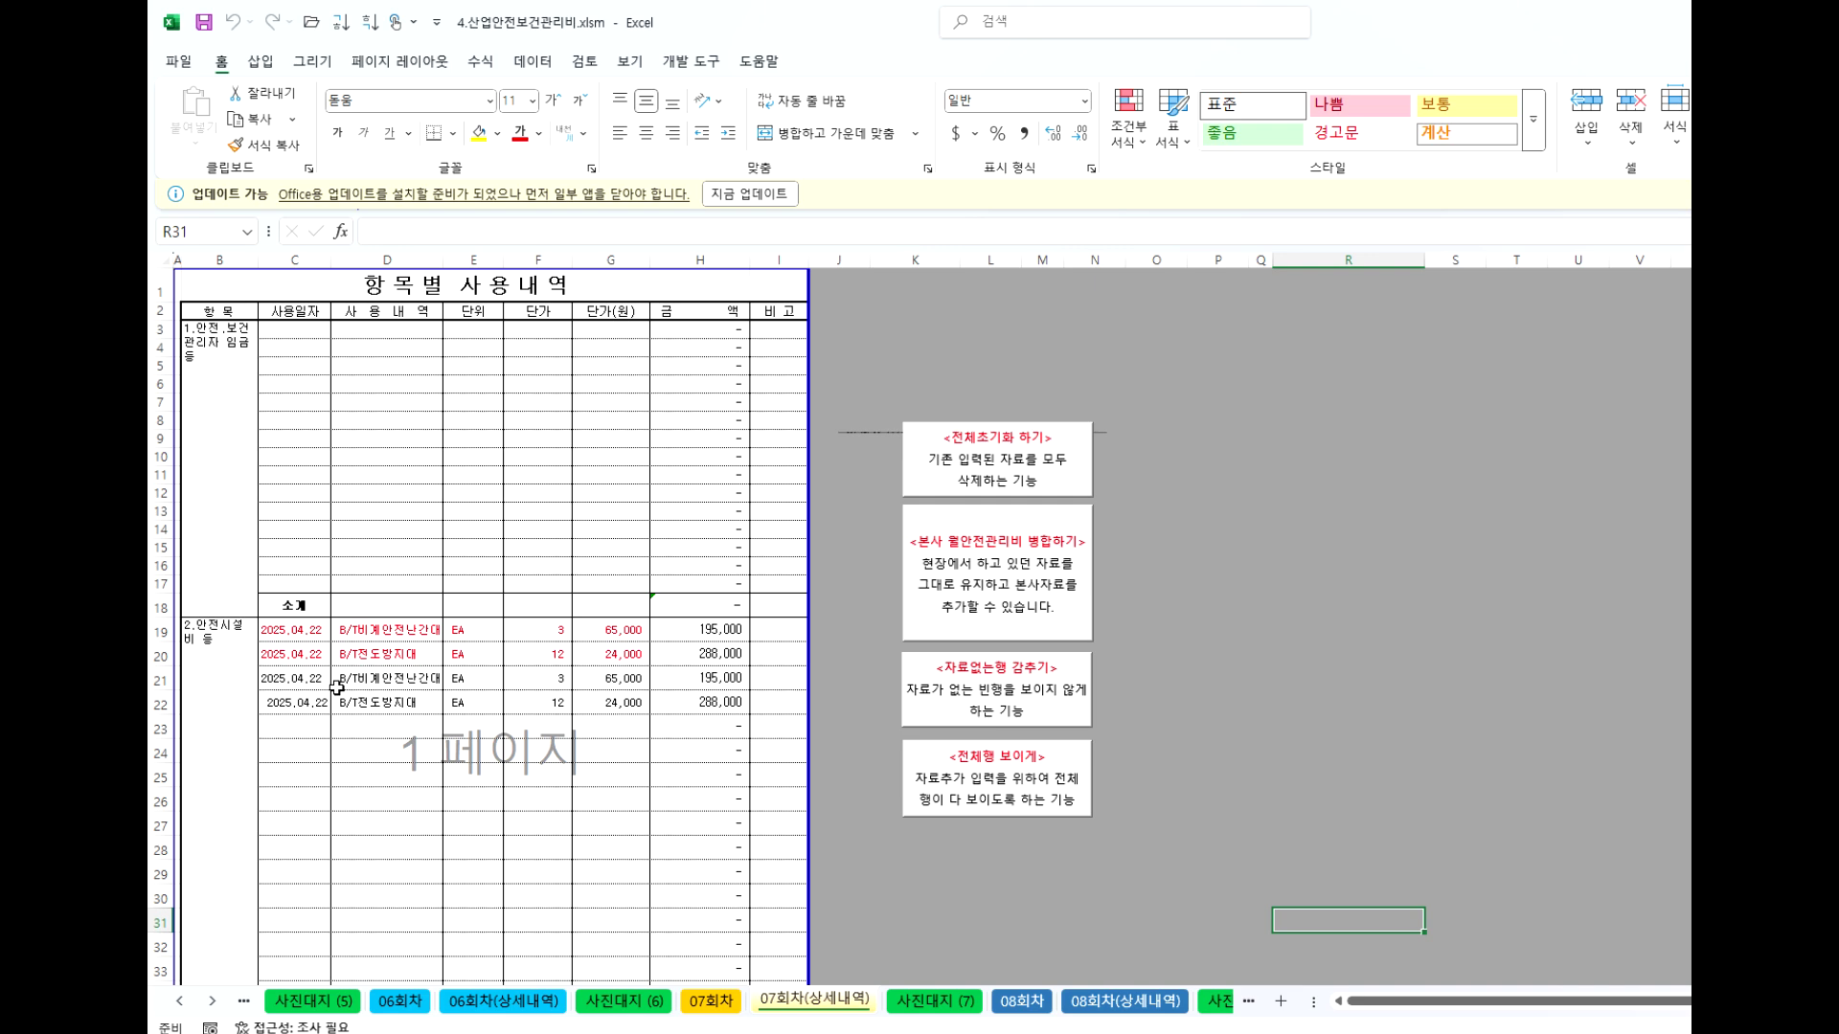
Compare the merged rows with the red site entries under 2.안전시설비 등 and 3.개인보호구 및 안전장구 구입비.
{"action": "scroll", "coordinate": [427, 631], "scroll_direction": "down", "scroll_amount": 15}
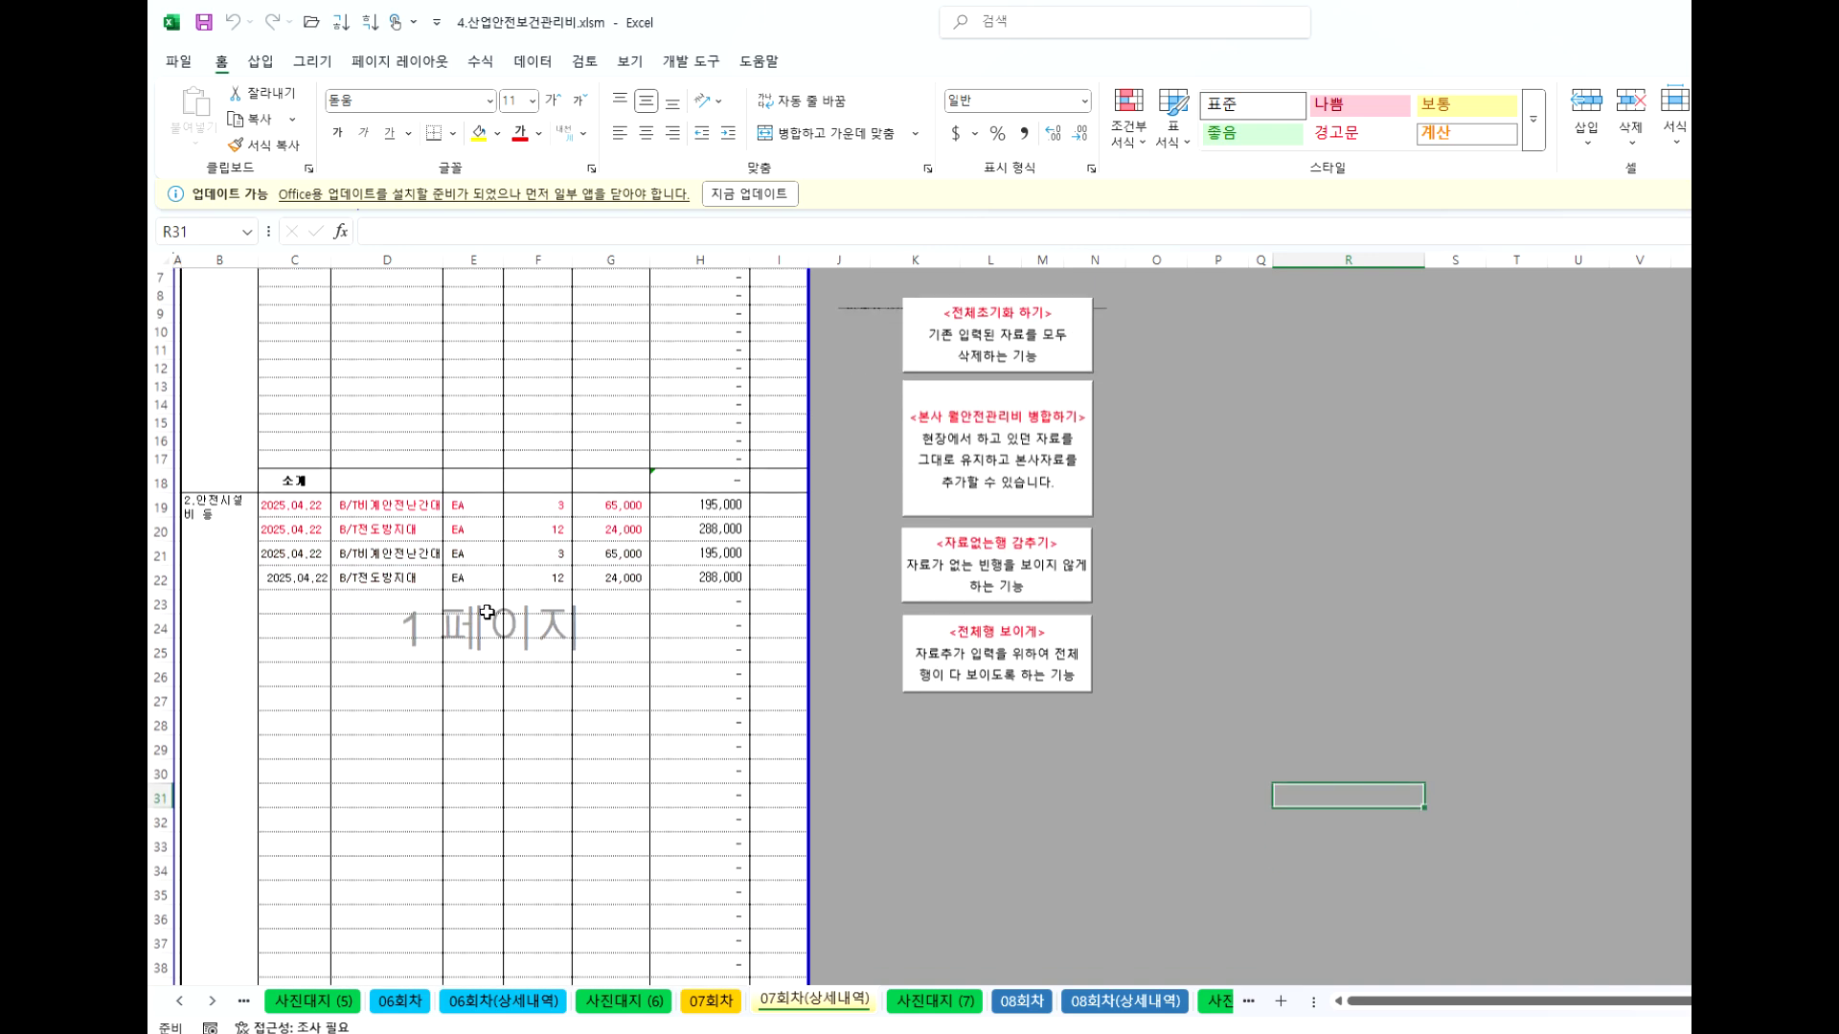
{"action": "scroll", "coordinate": [422, 725], "scroll_direction": "down", "scroll_amount": 5}
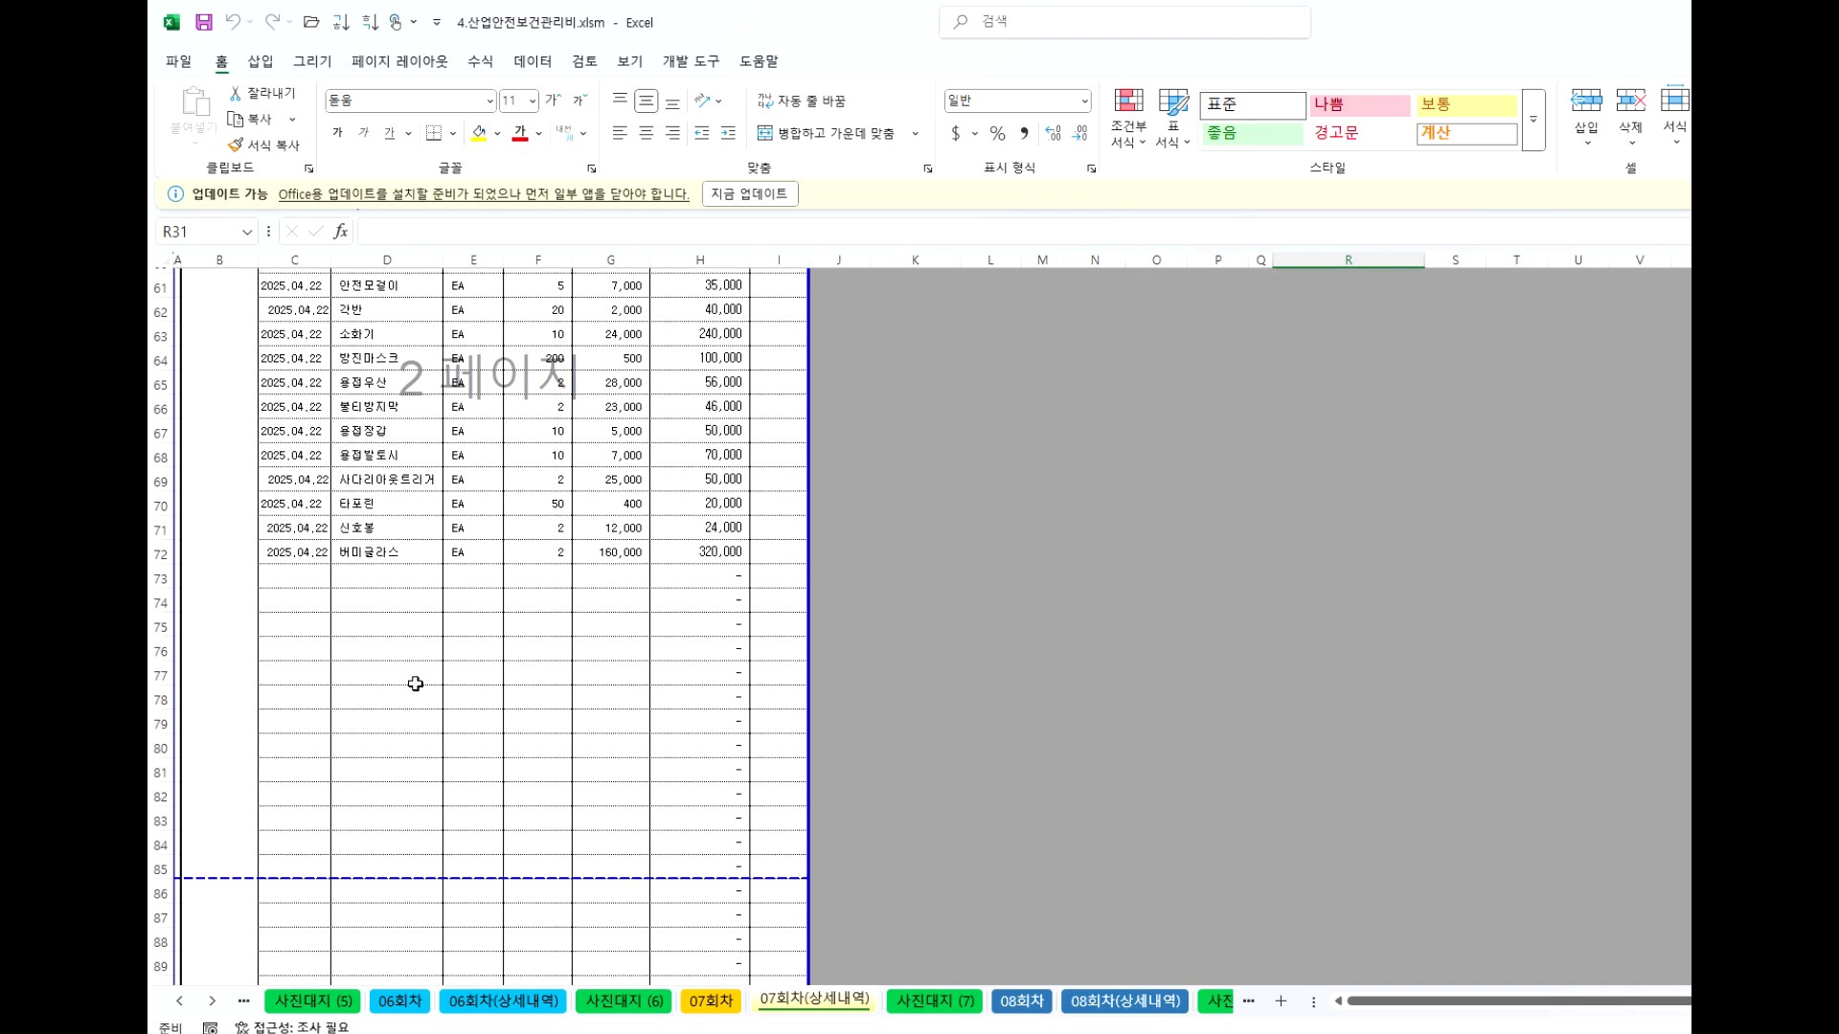
{"action": "scroll", "coordinate": [393, 616], "scroll_direction": "up", "scroll_amount": 4}
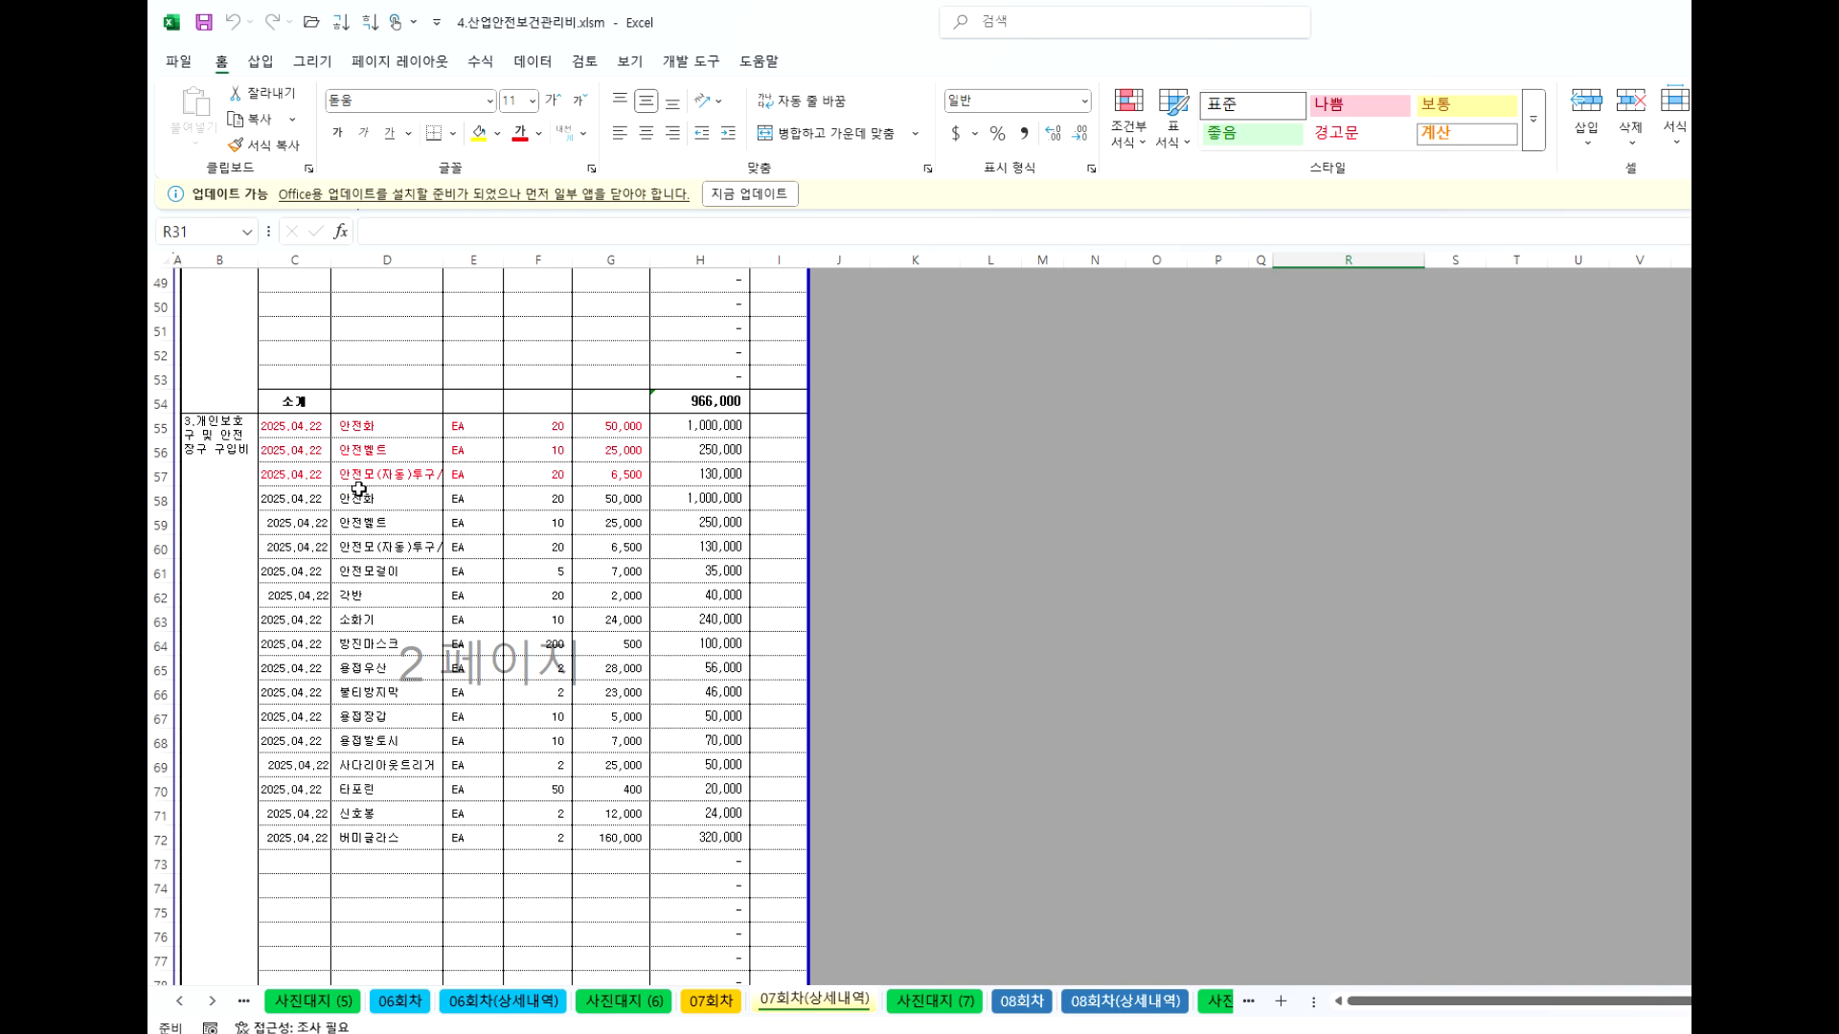
{"action": "scroll", "coordinate": [986, 751], "scroll_direction": "up", "scroll_amount": 14}
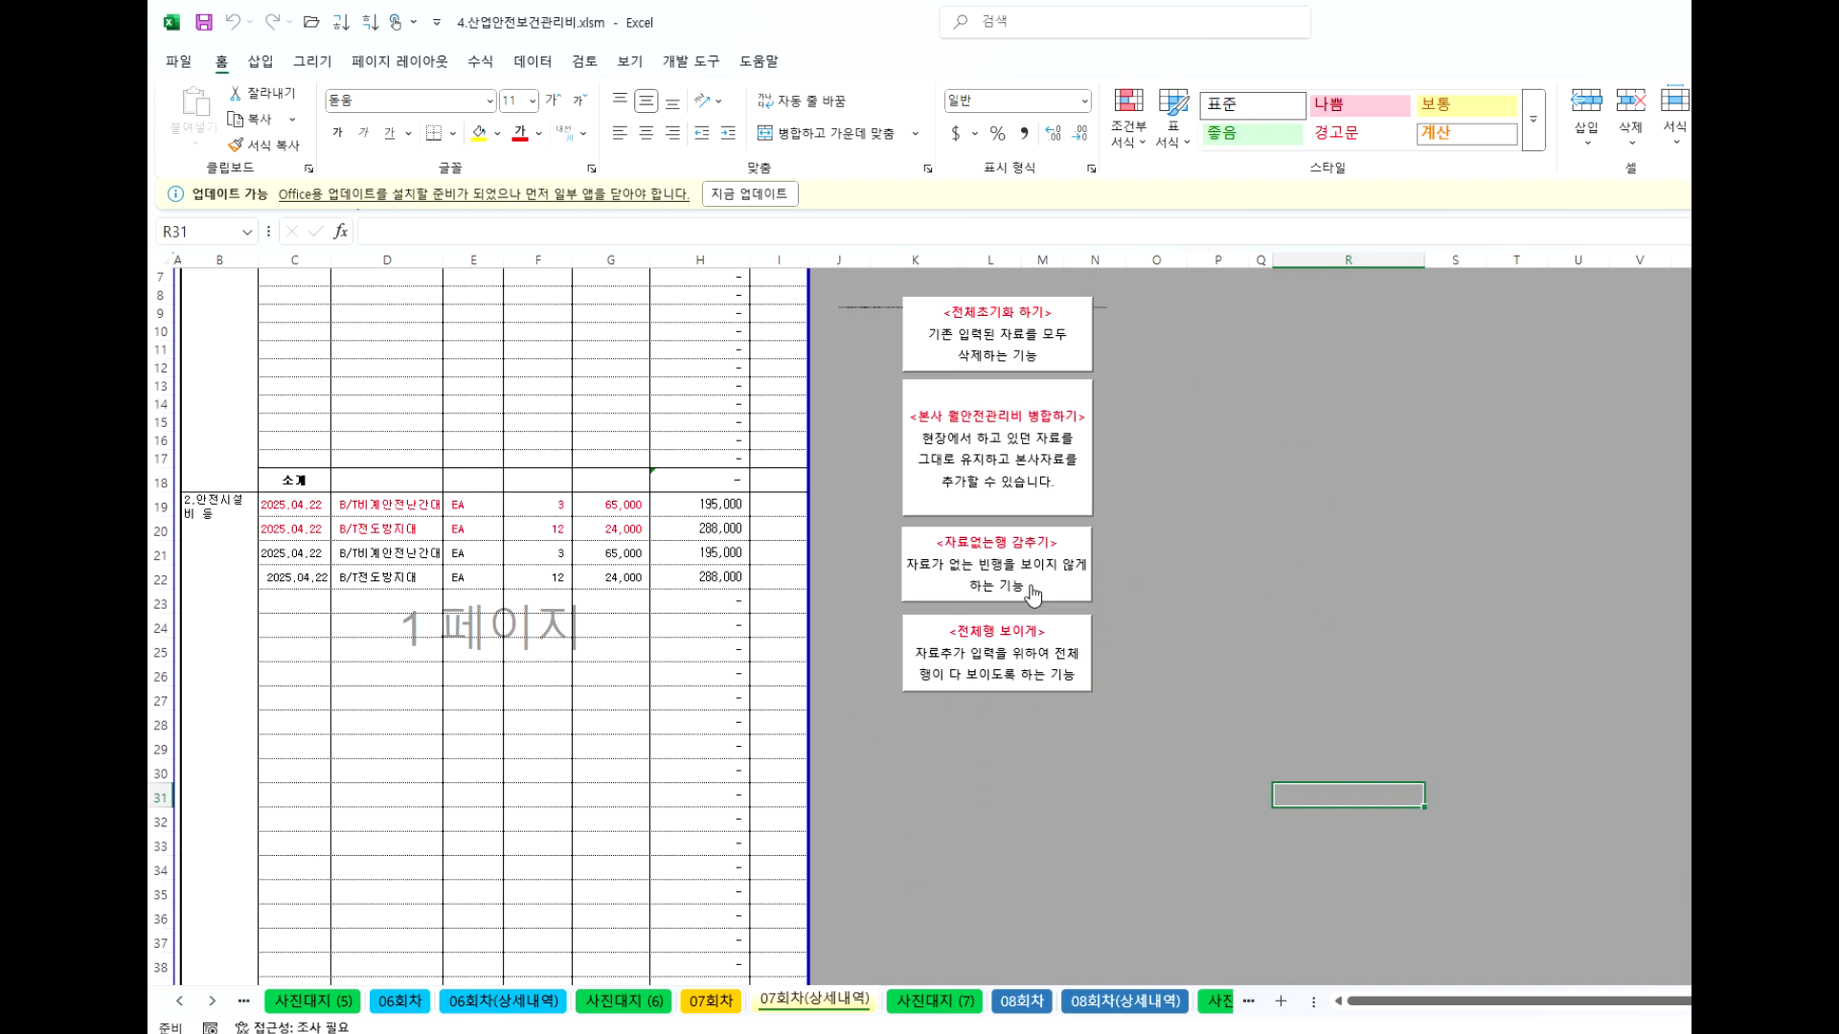
{"action": "scroll", "coordinate": [534, 680], "scroll_direction": "up", "scroll_amount": 2}
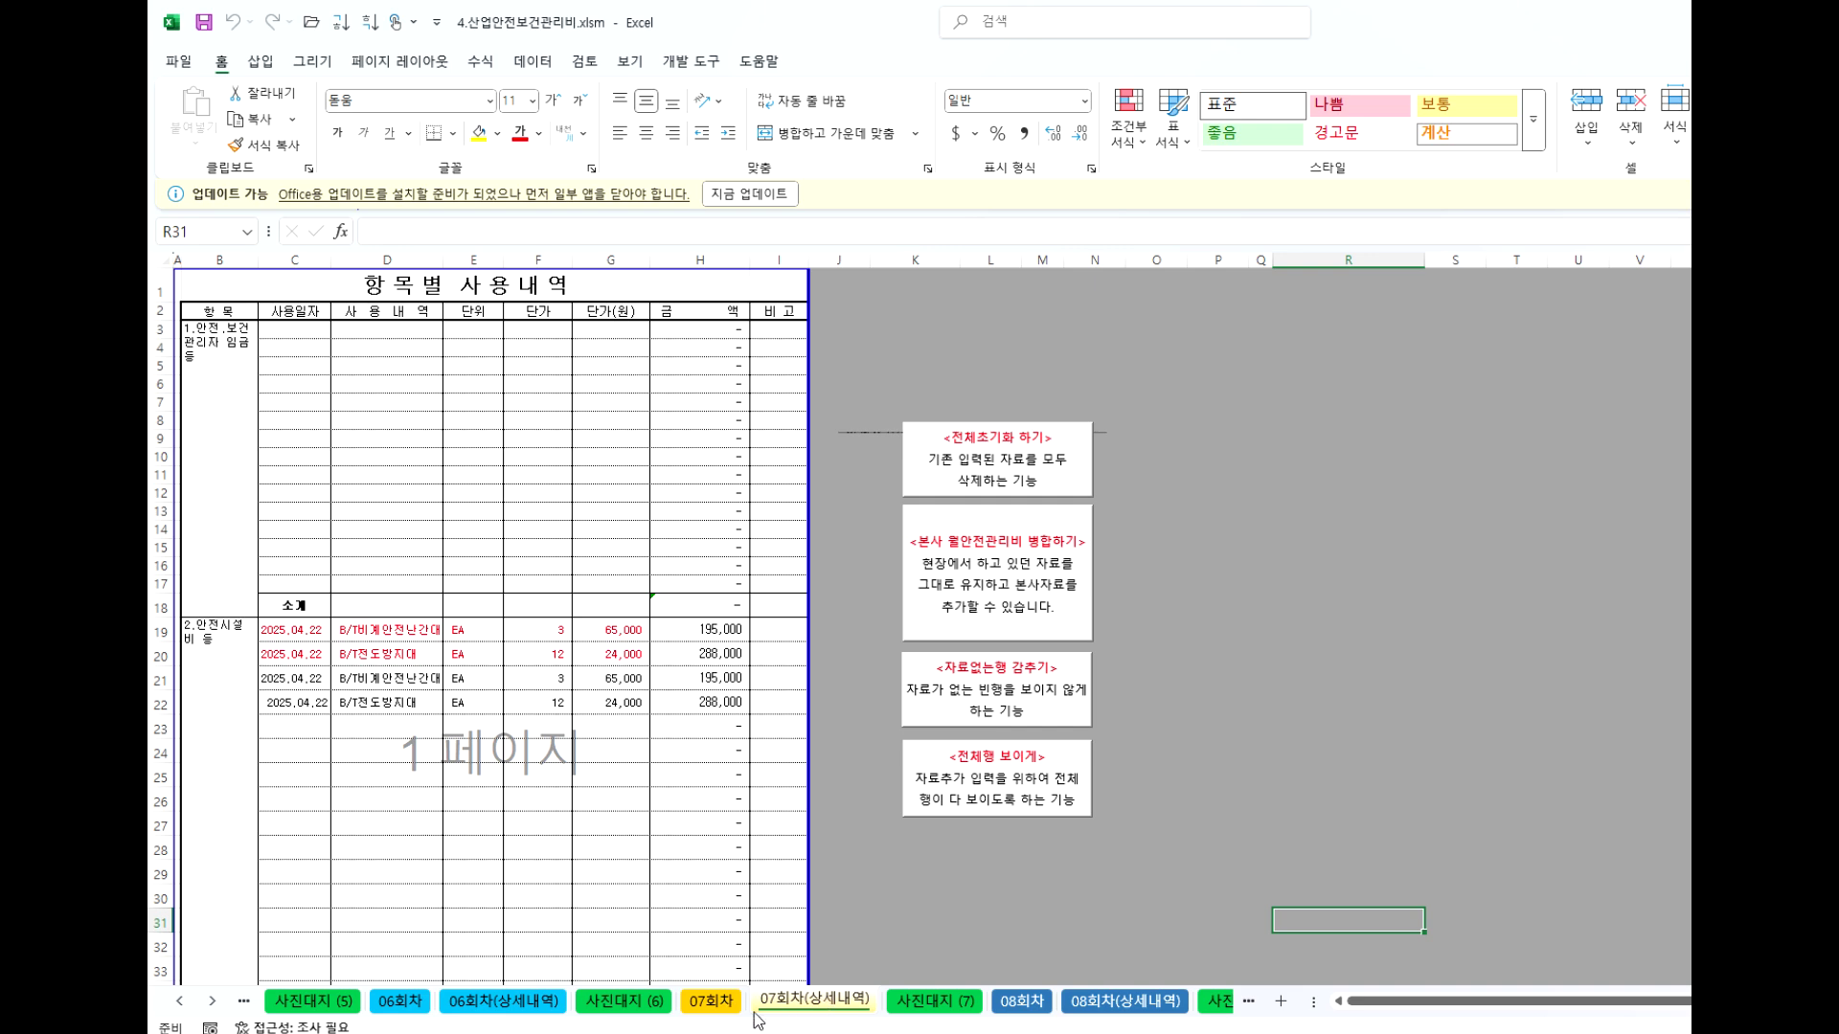
Check the accumulated amounts on the 08회차 sheet, then view the 08회차(상세내역) and 사진대지 (7) sheets.
{"action": "left_click", "coordinate": [1033, 1007]}
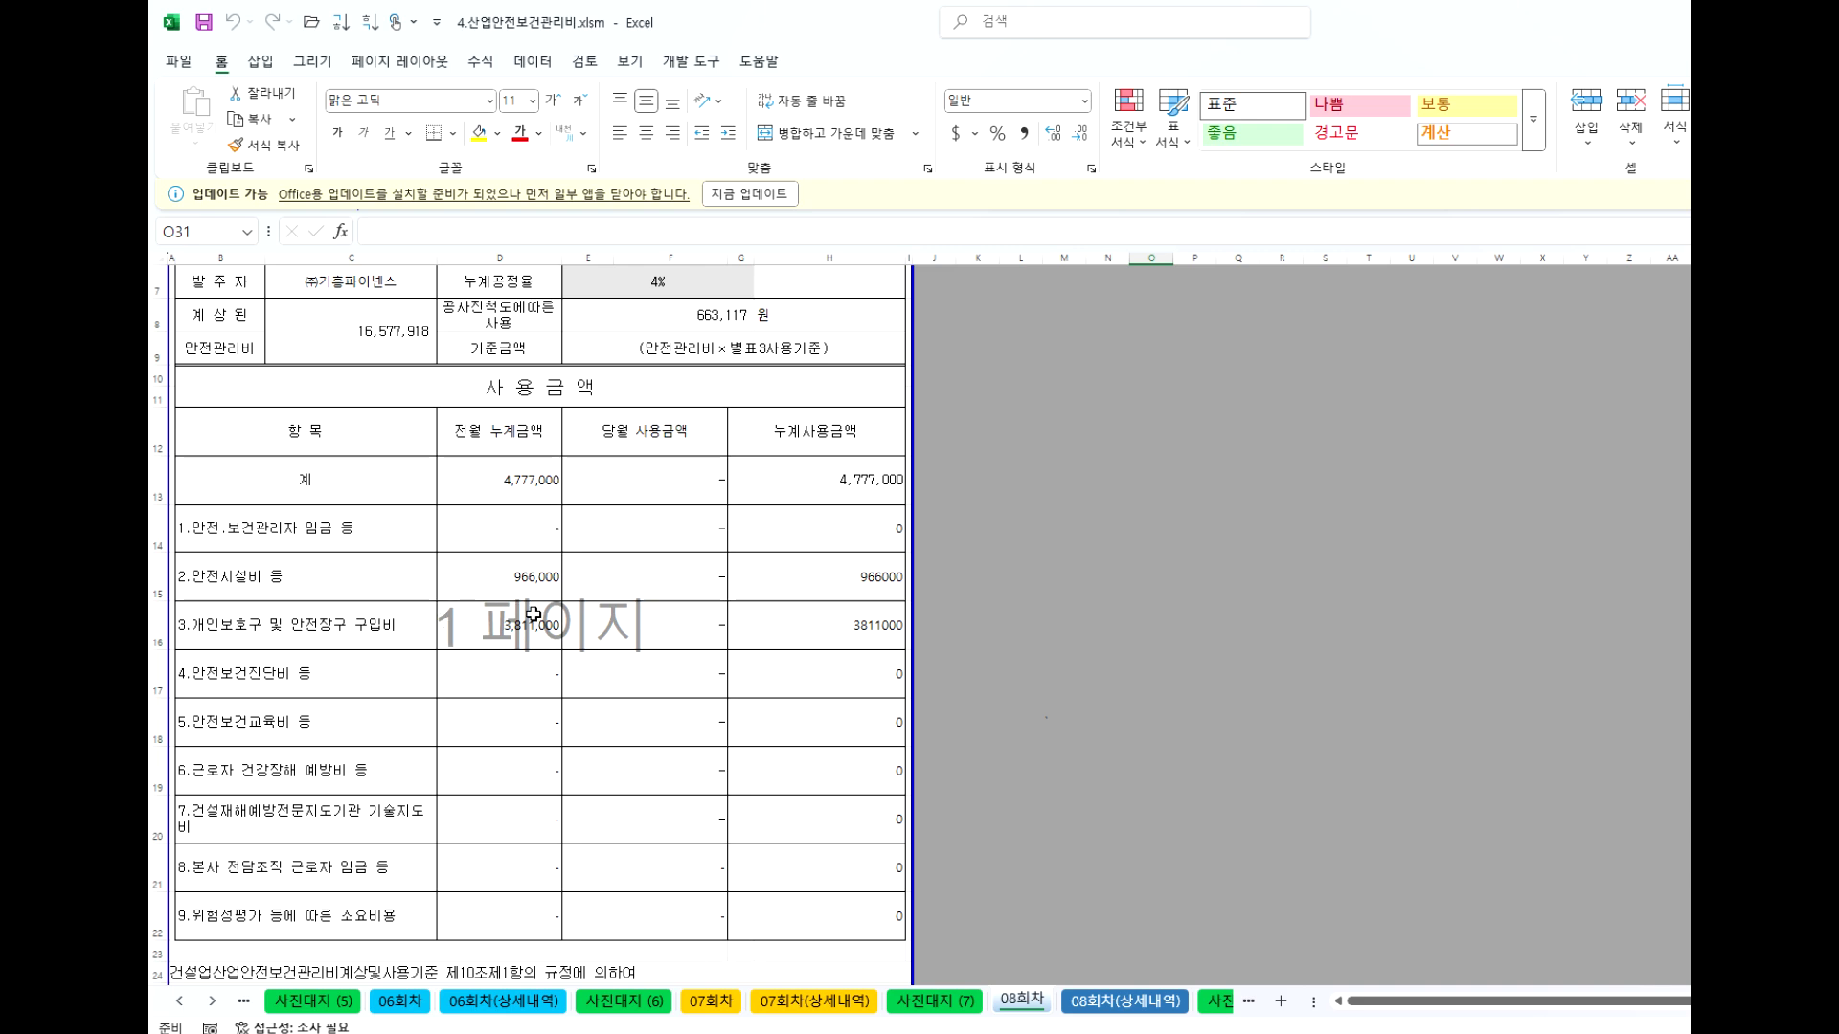
{"action": "left_click", "coordinate": [1133, 1008]}
{"action": "scroll", "coordinate": [608, 594], "scroll_direction": "up", "scroll_amount": 20}
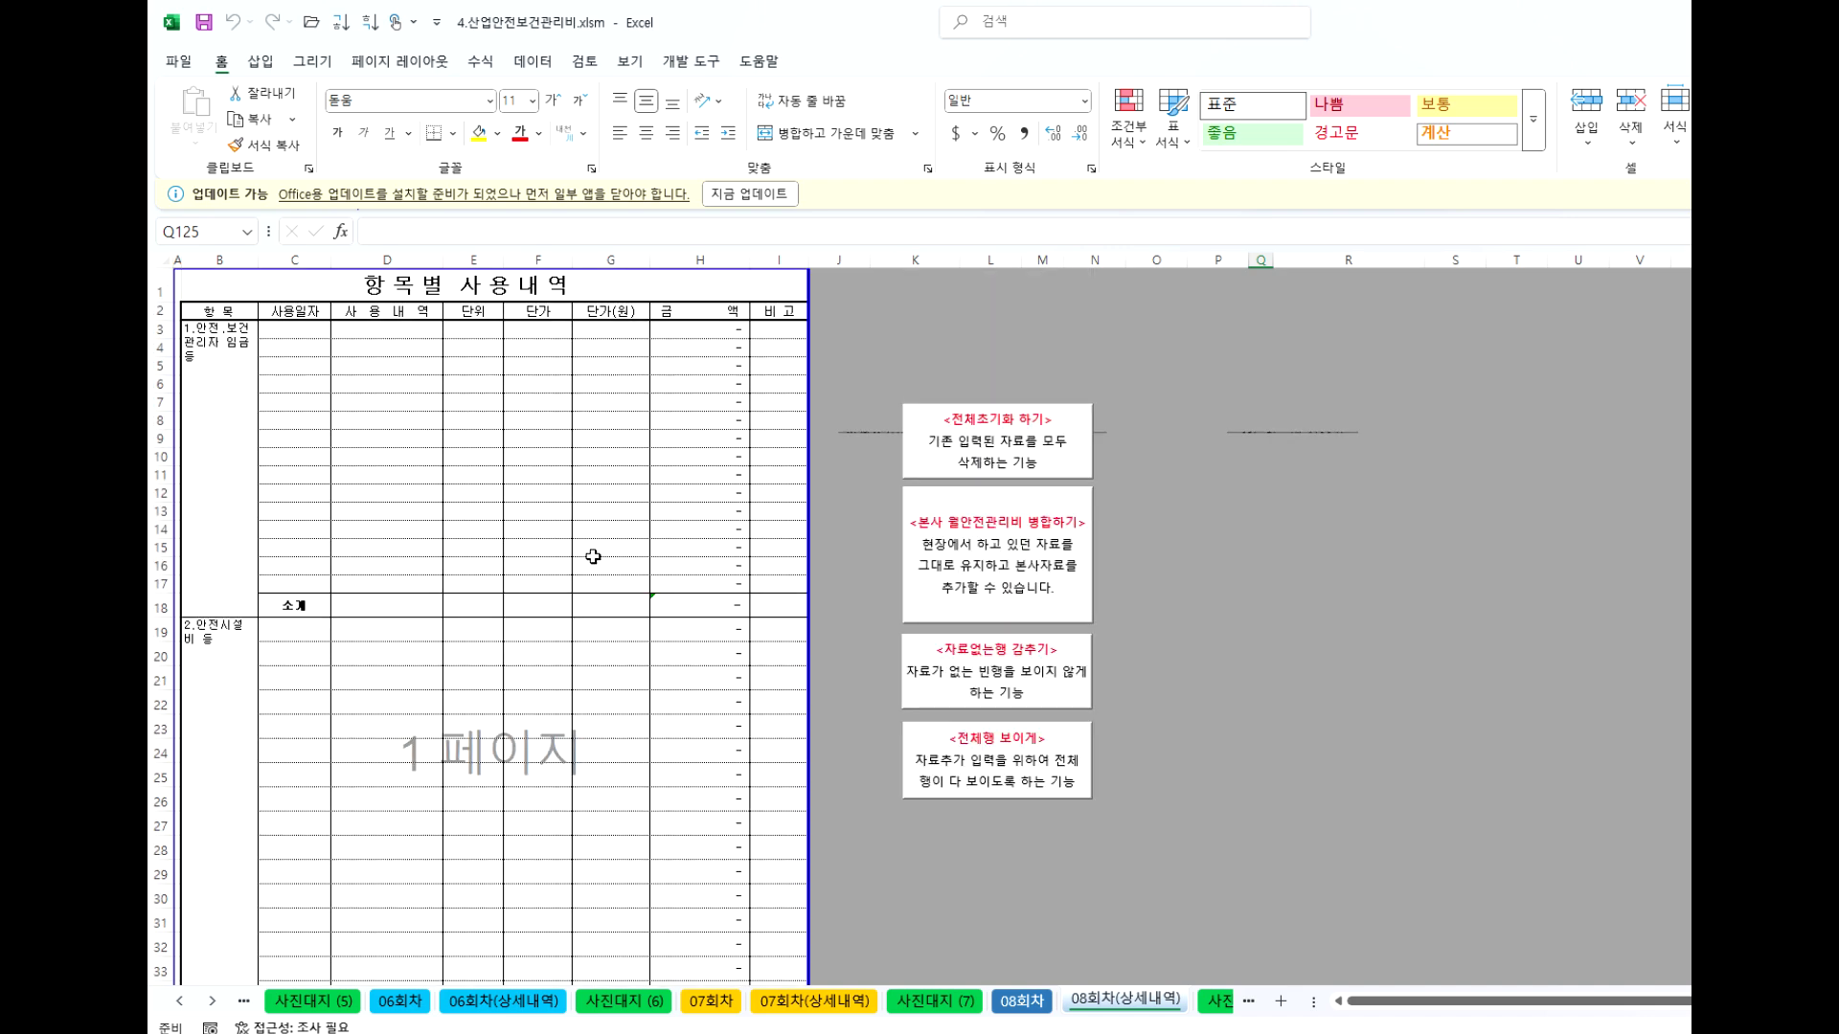
{"action": "left_click", "coordinate": [929, 1003]}
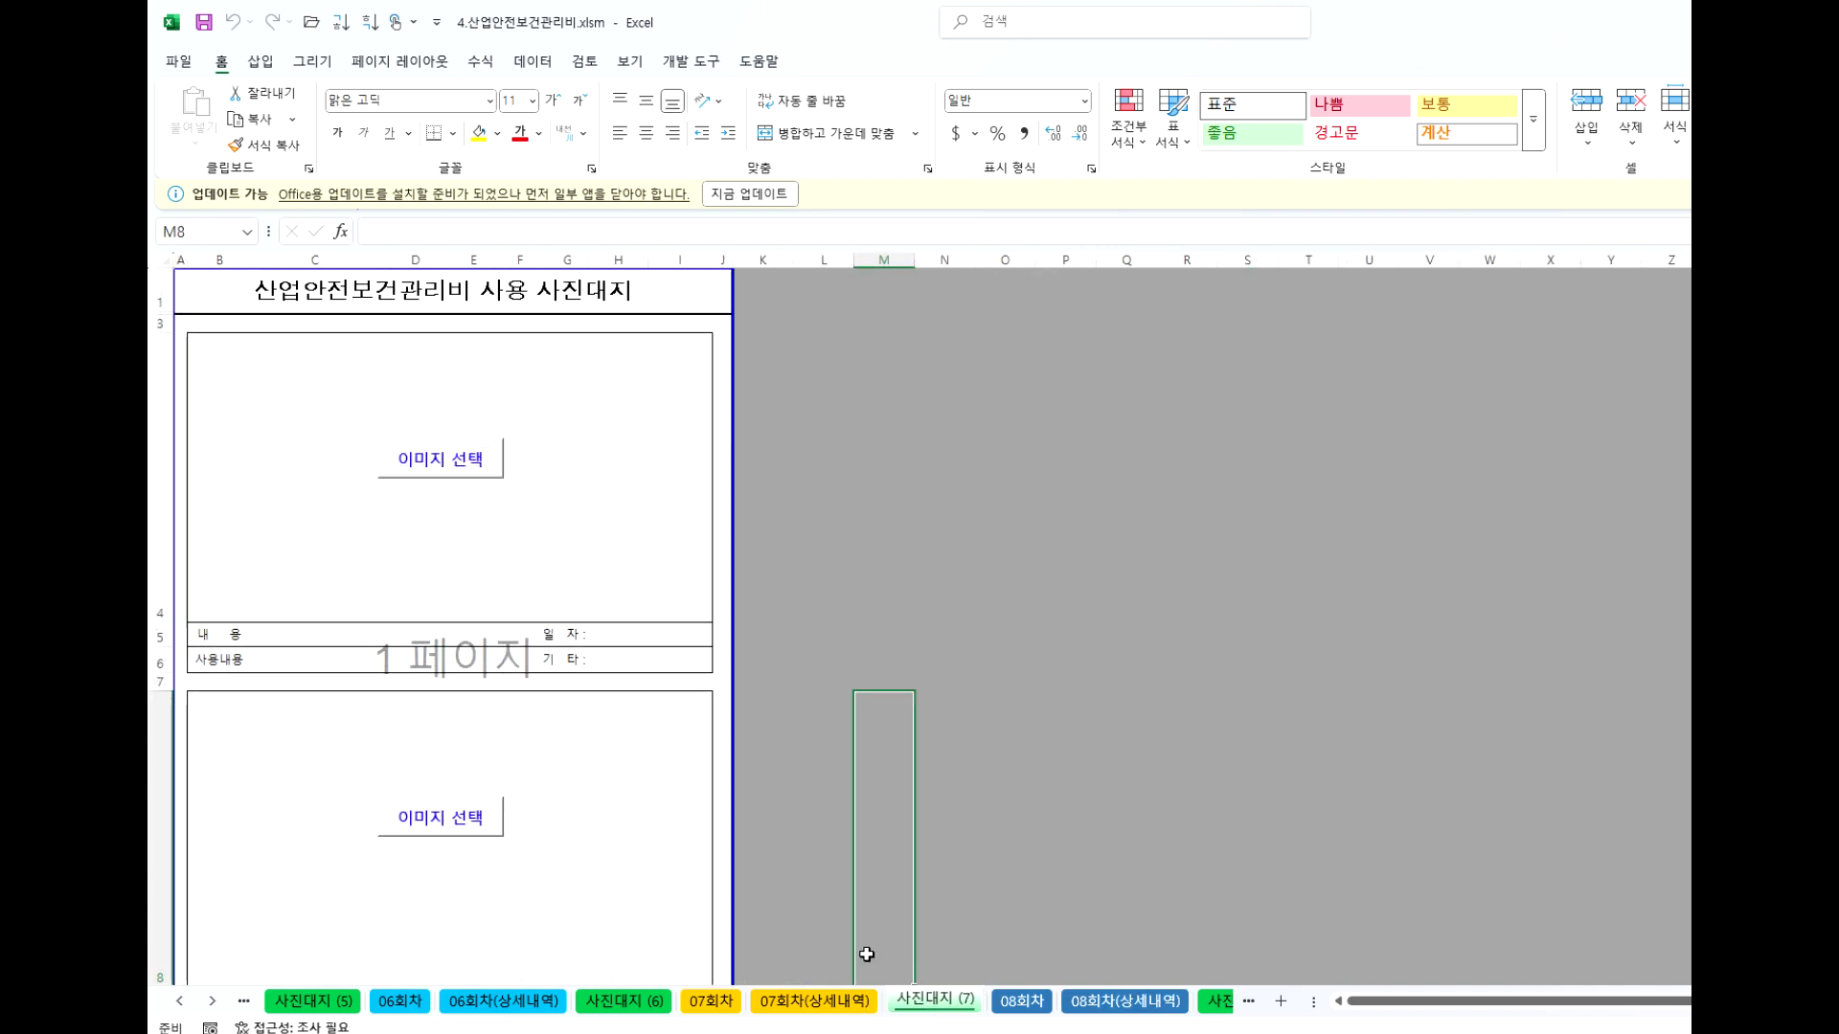
Clear all entered data on the 07회차(상세내역) sheet with the 전체초기화 하기 macro and check the table.
{"action": "left_click", "coordinate": [813, 999]}
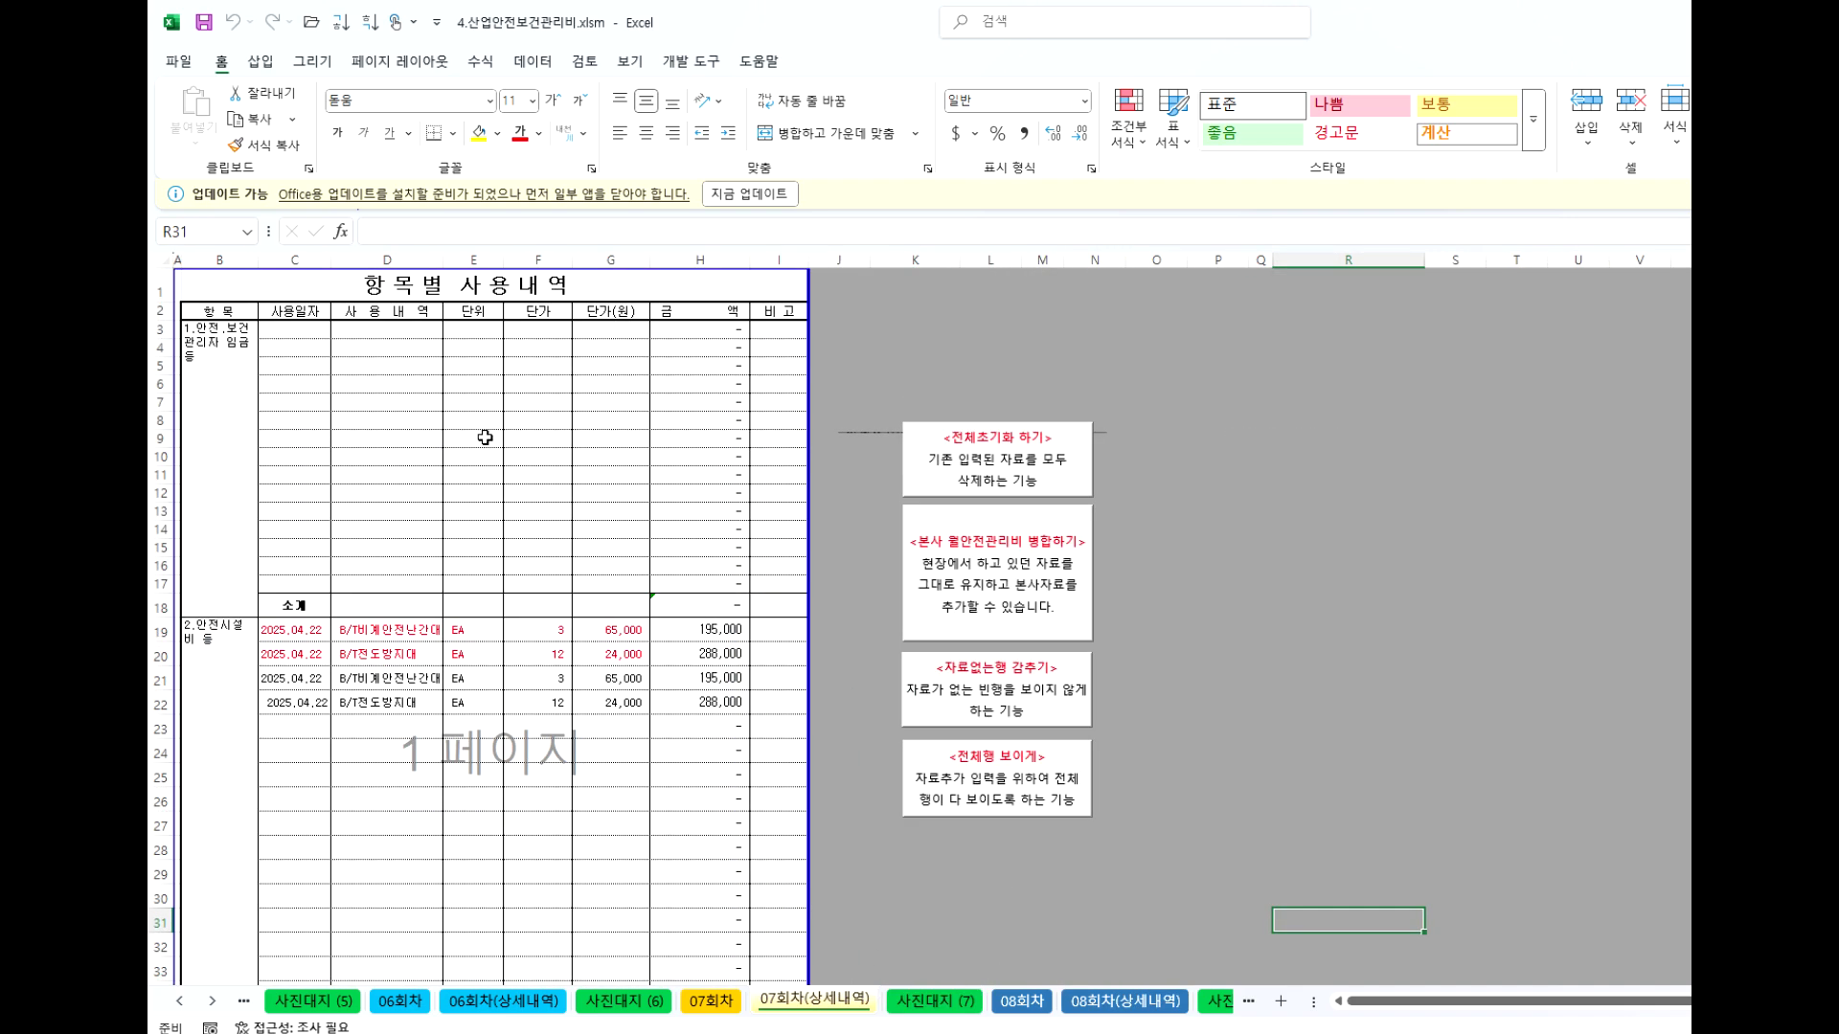
{"action": "scroll", "coordinate": [484, 437], "scroll_direction": "down", "scroll_amount": 6}
{"action": "scroll", "coordinate": [485, 587], "scroll_direction": "up", "scroll_amount": 2}
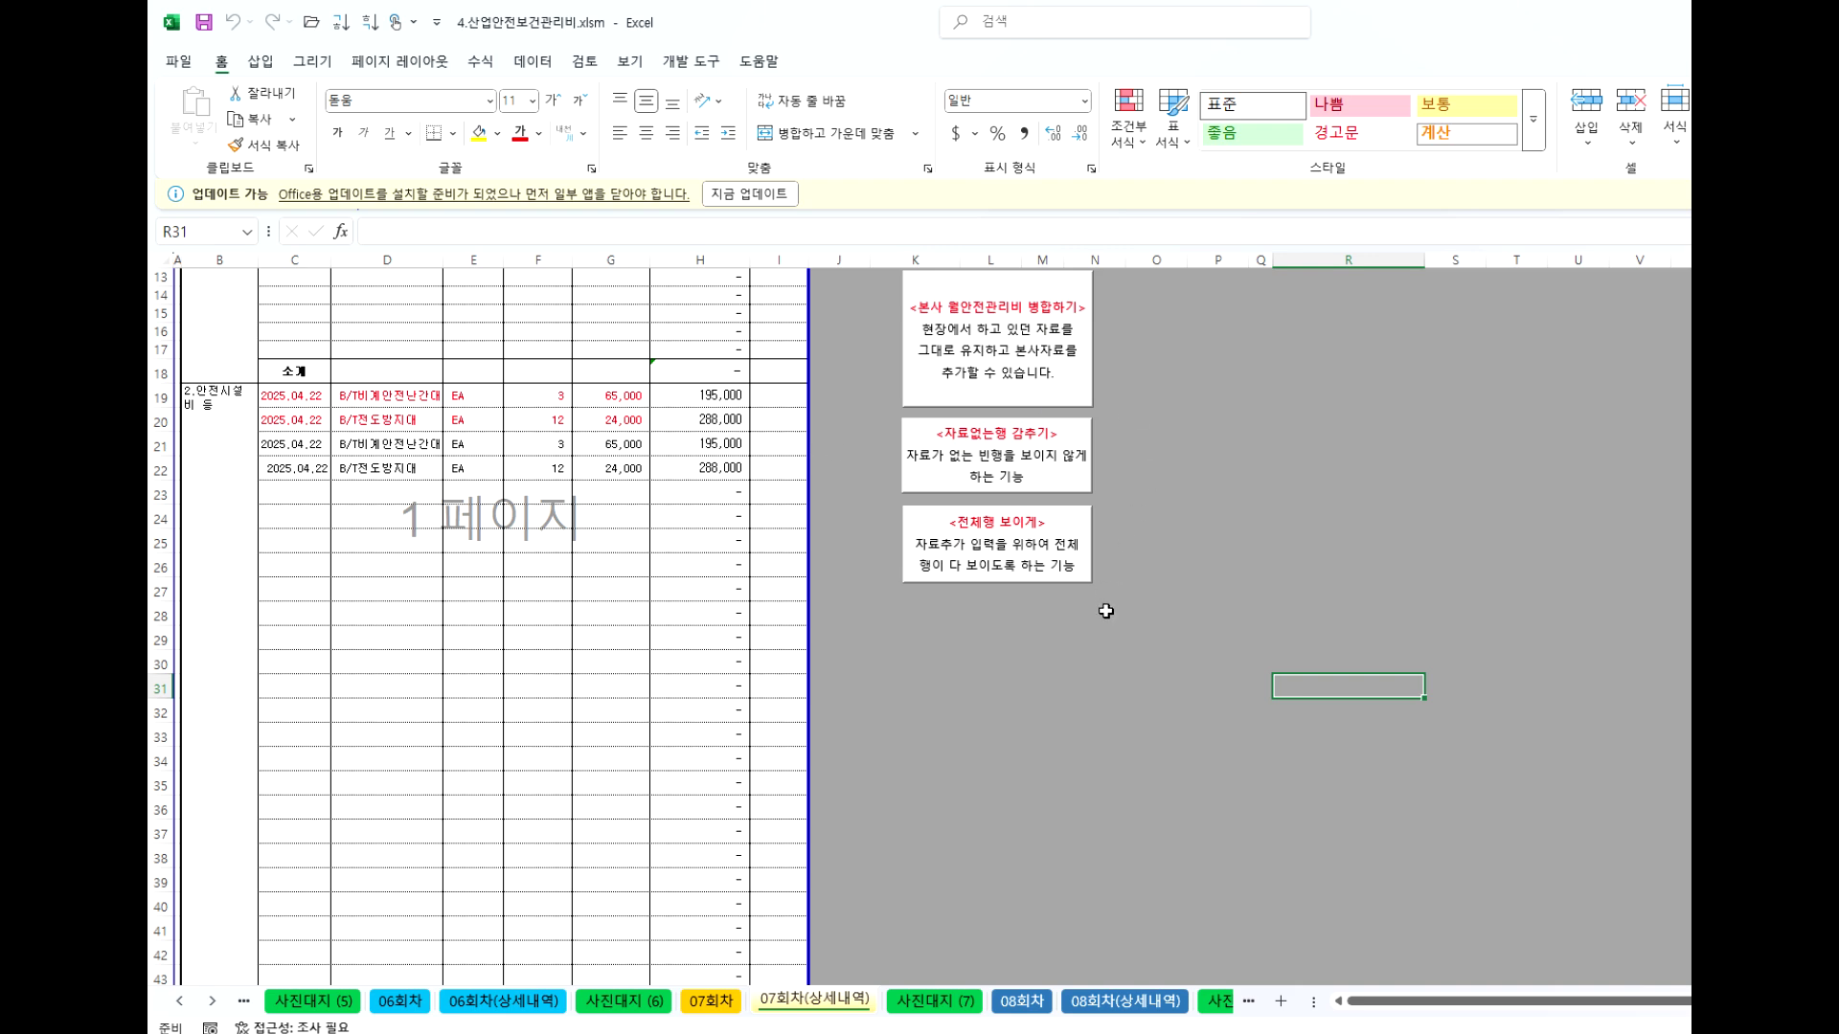
{"action": "scroll", "coordinate": [1043, 638], "scroll_direction": "up", "scroll_amount": 4}
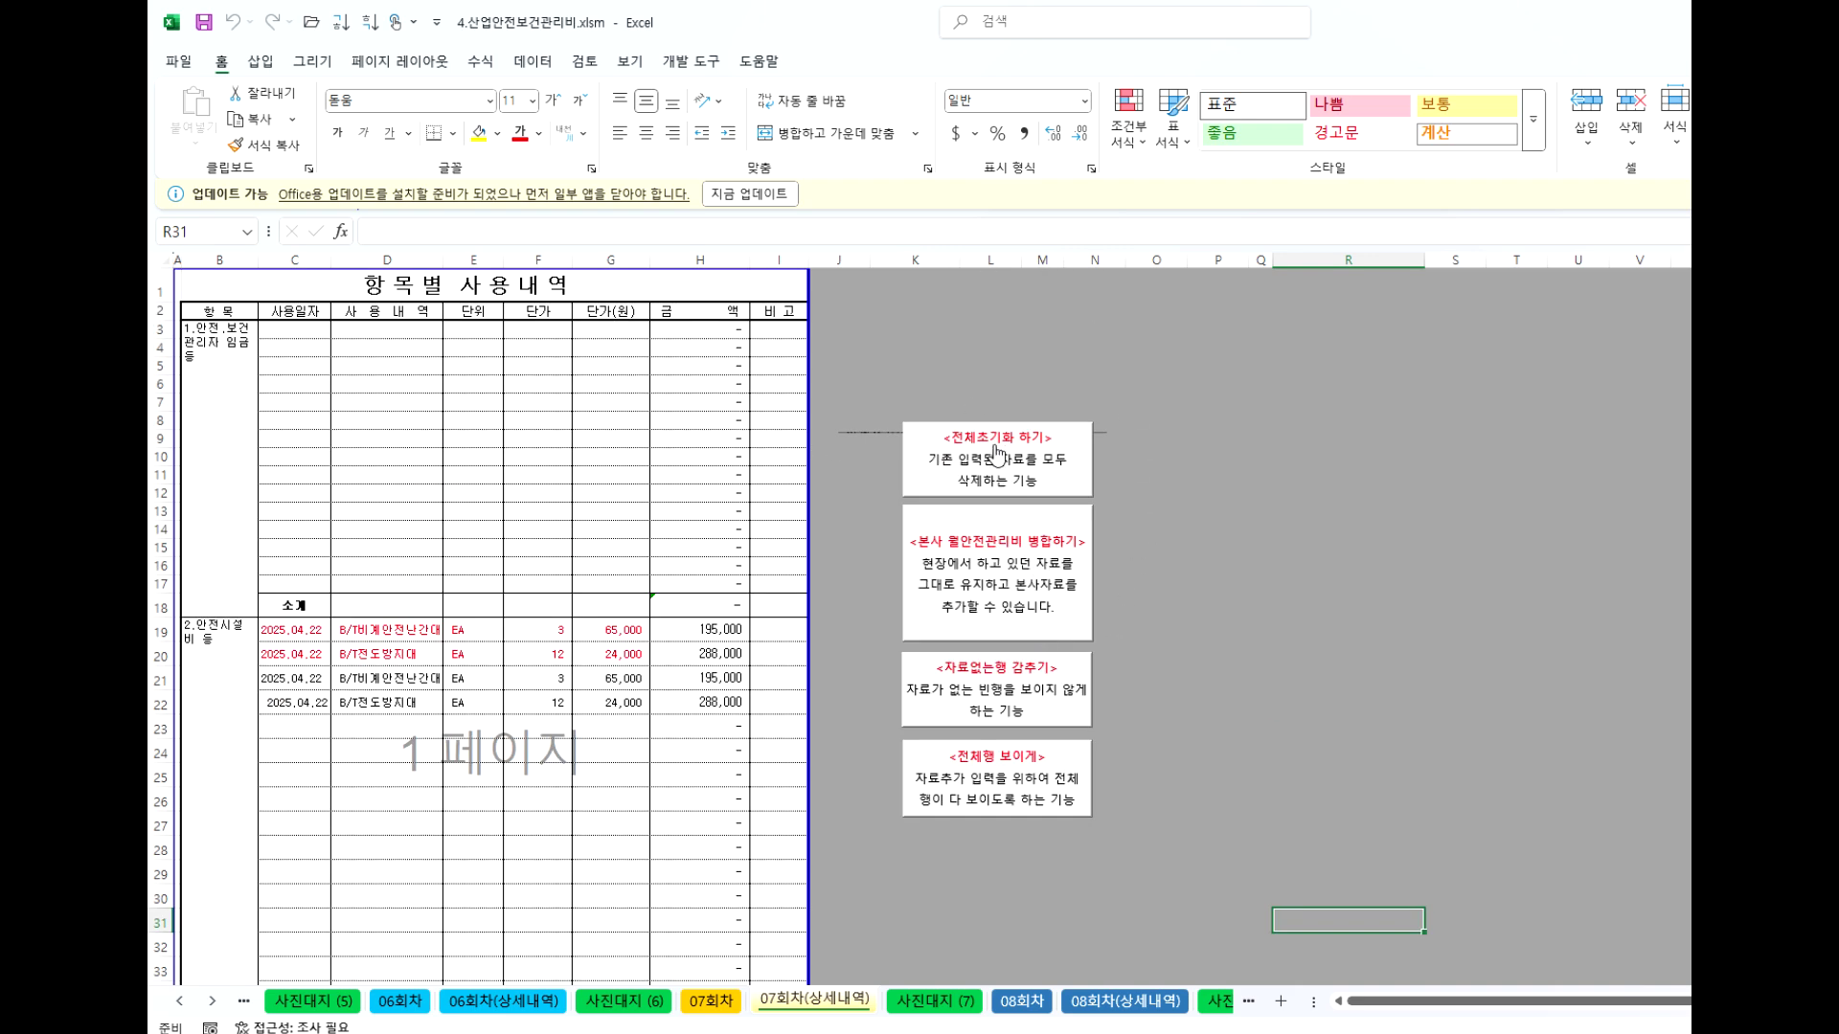
{"action": "left_click", "coordinate": [996, 452]}
{"action": "left_click", "coordinate": [1236, 599]}
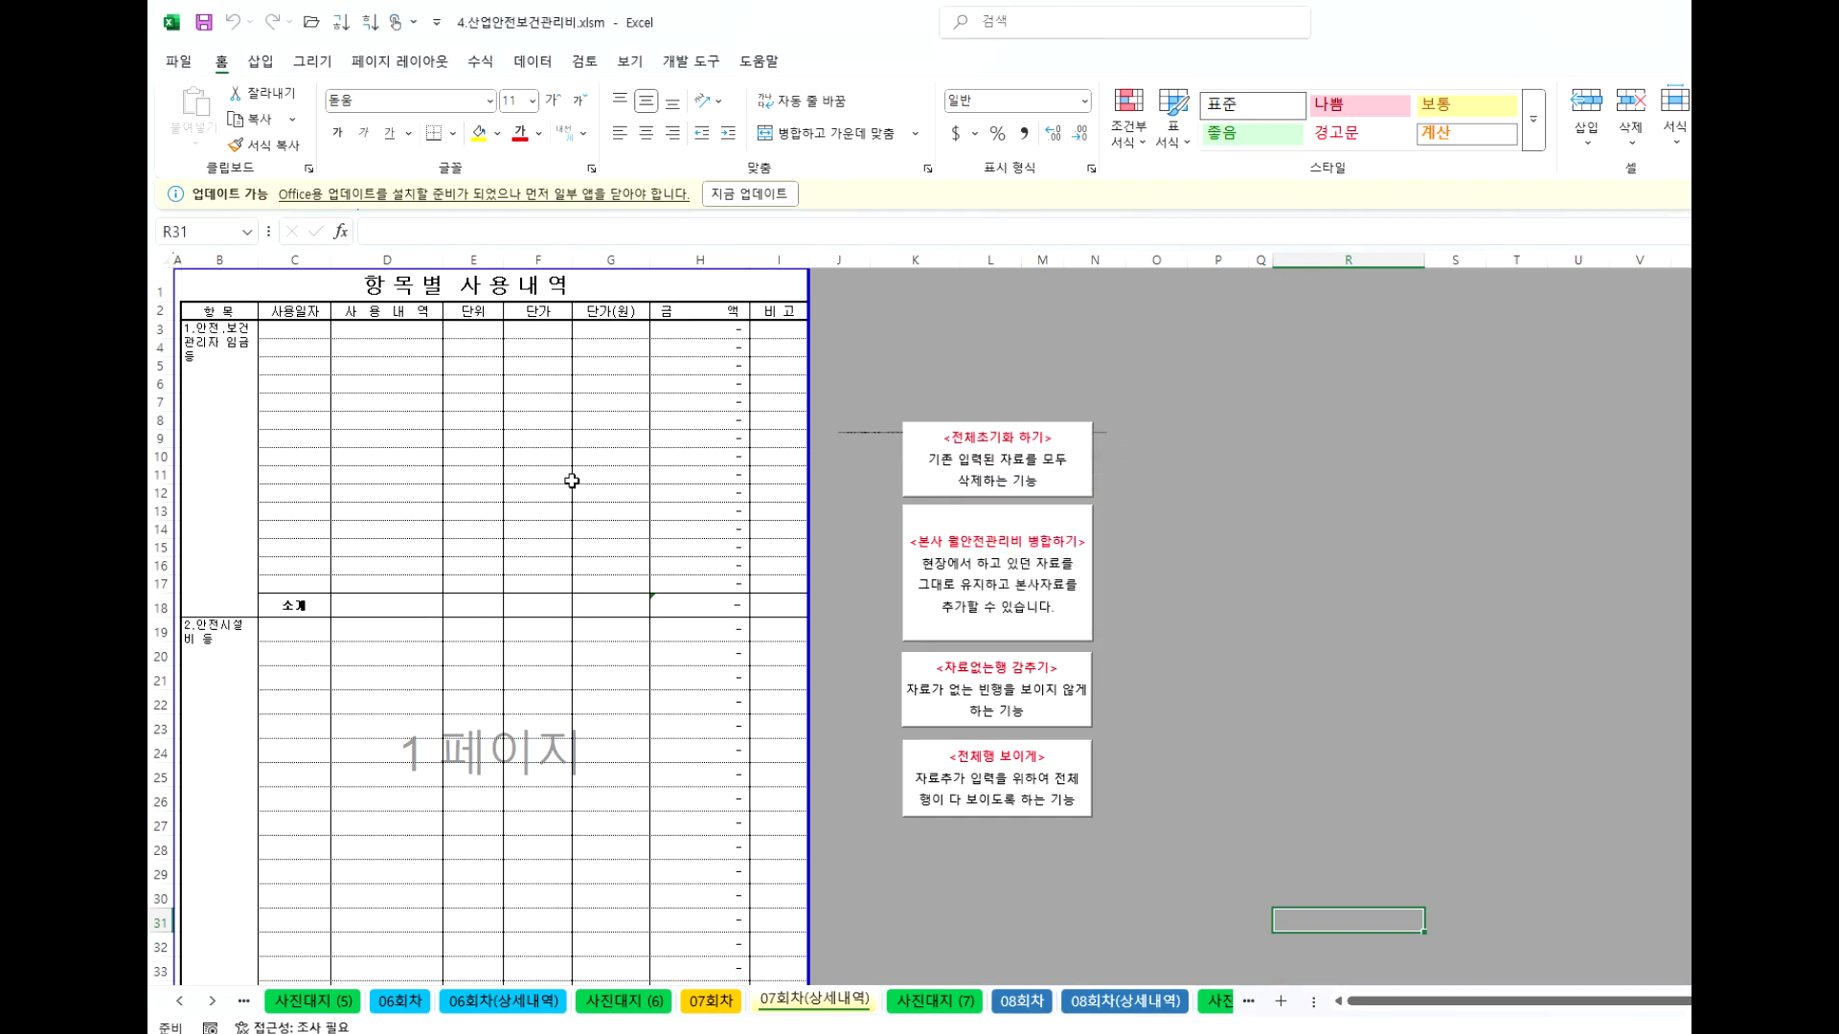
{"action": "scroll", "coordinate": [1101, 850], "scroll_direction": "down", "scroll_amount": 4}
View the table and macro boxes on the 08회차(상세내역) sheet and bring the earlier rounds' sheet names into view.
{"action": "left_click", "coordinate": [1129, 1001]}
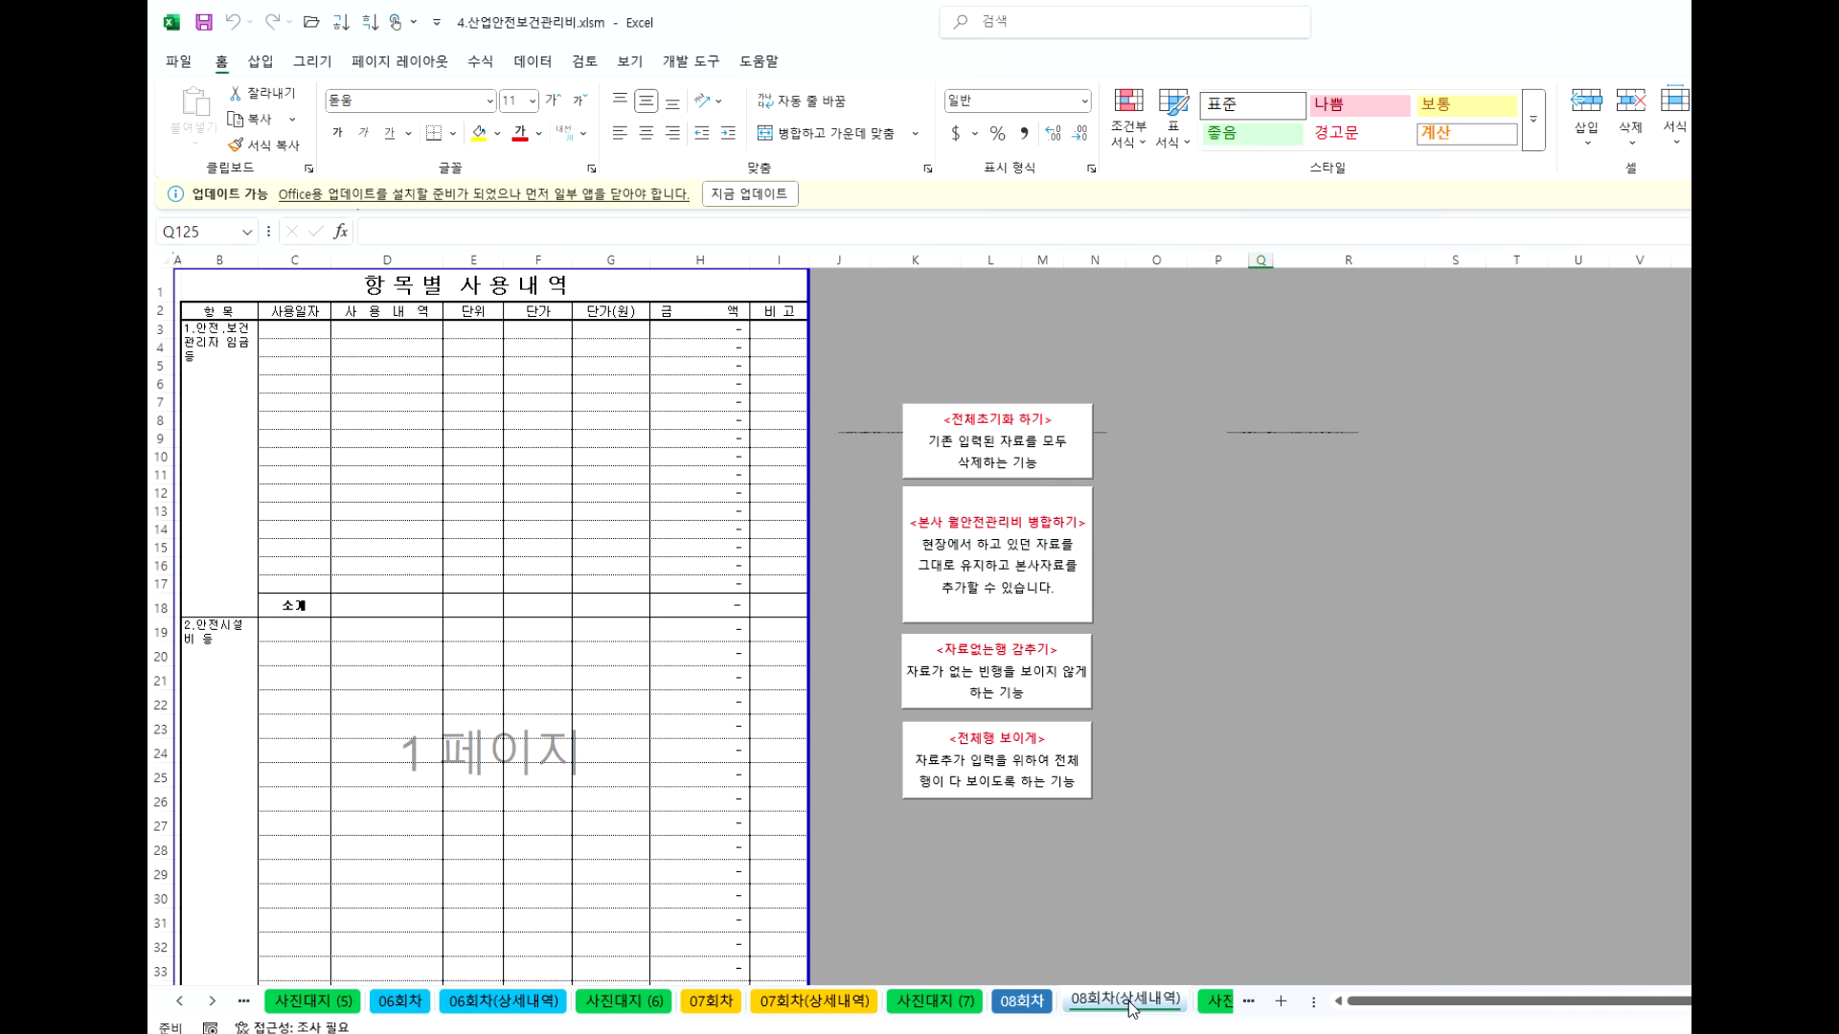
{"action": "left_click", "coordinate": [1430, 736]}
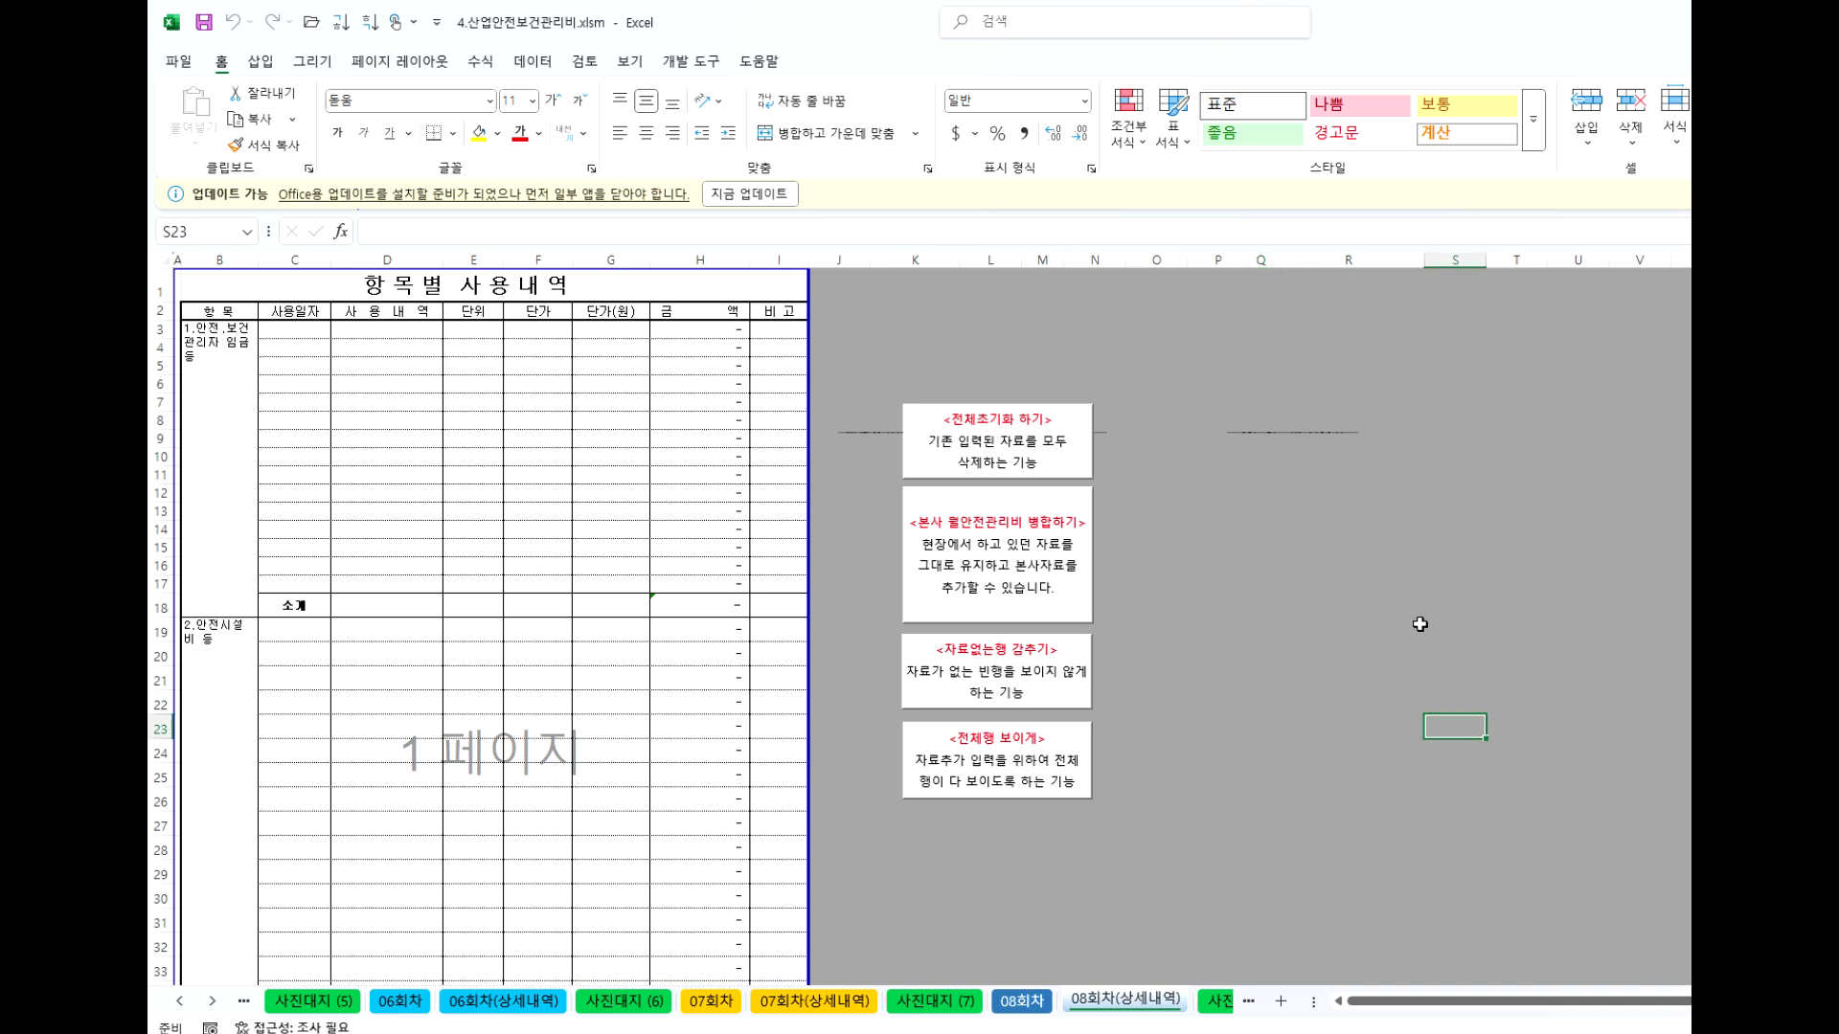
{"action": "left_click", "coordinate": [1321, 449]}
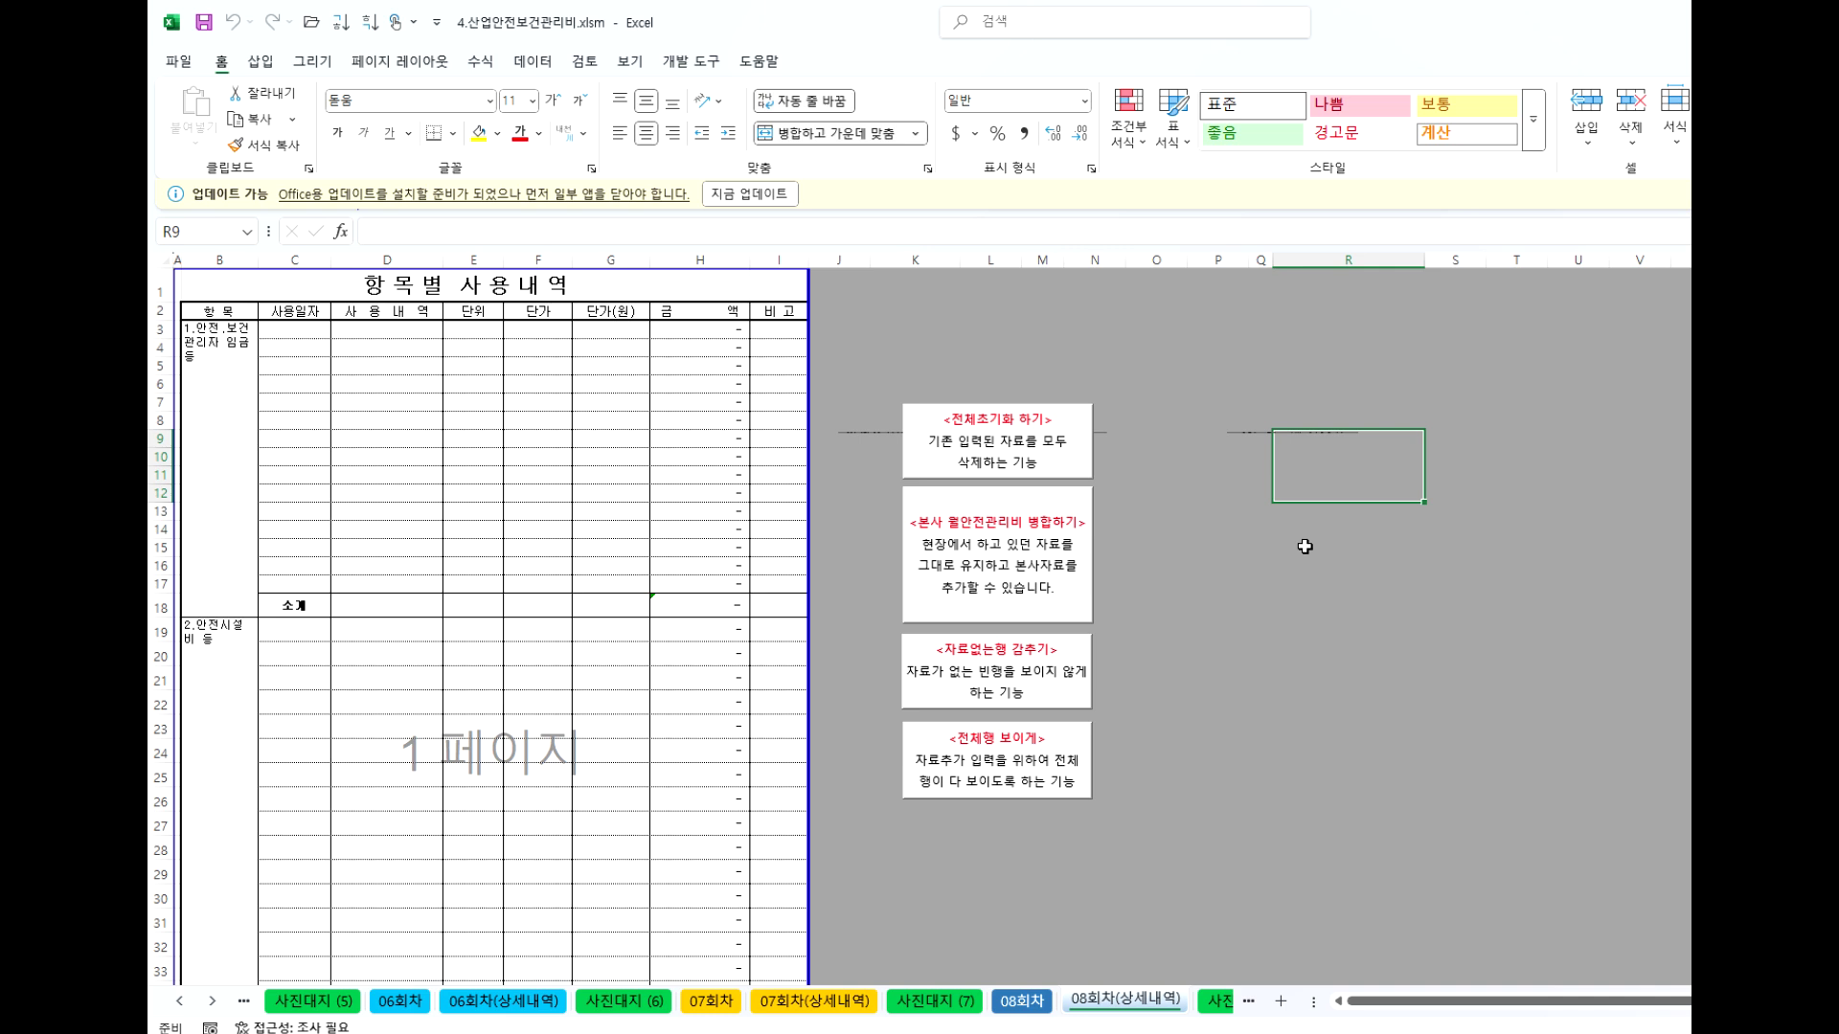
{"action": "left_click", "coordinate": [1234, 607]}
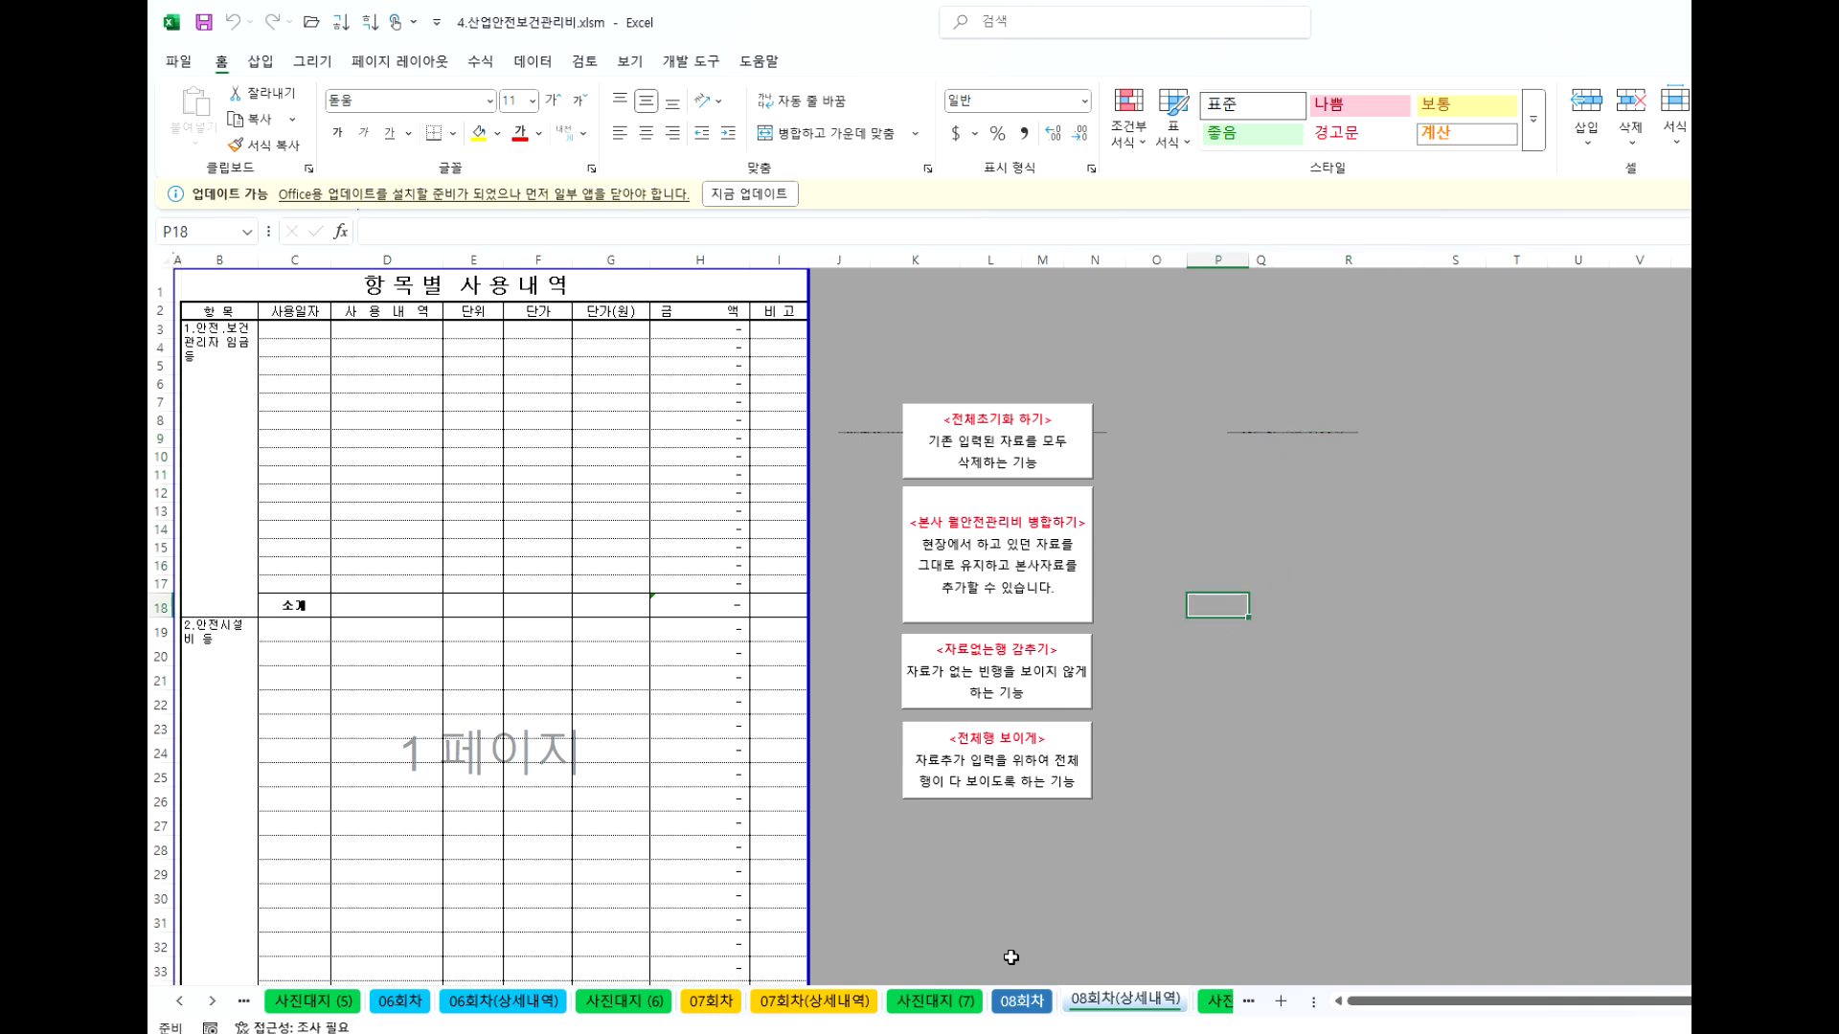
{"action": "left_click", "coordinate": [178, 1002]}
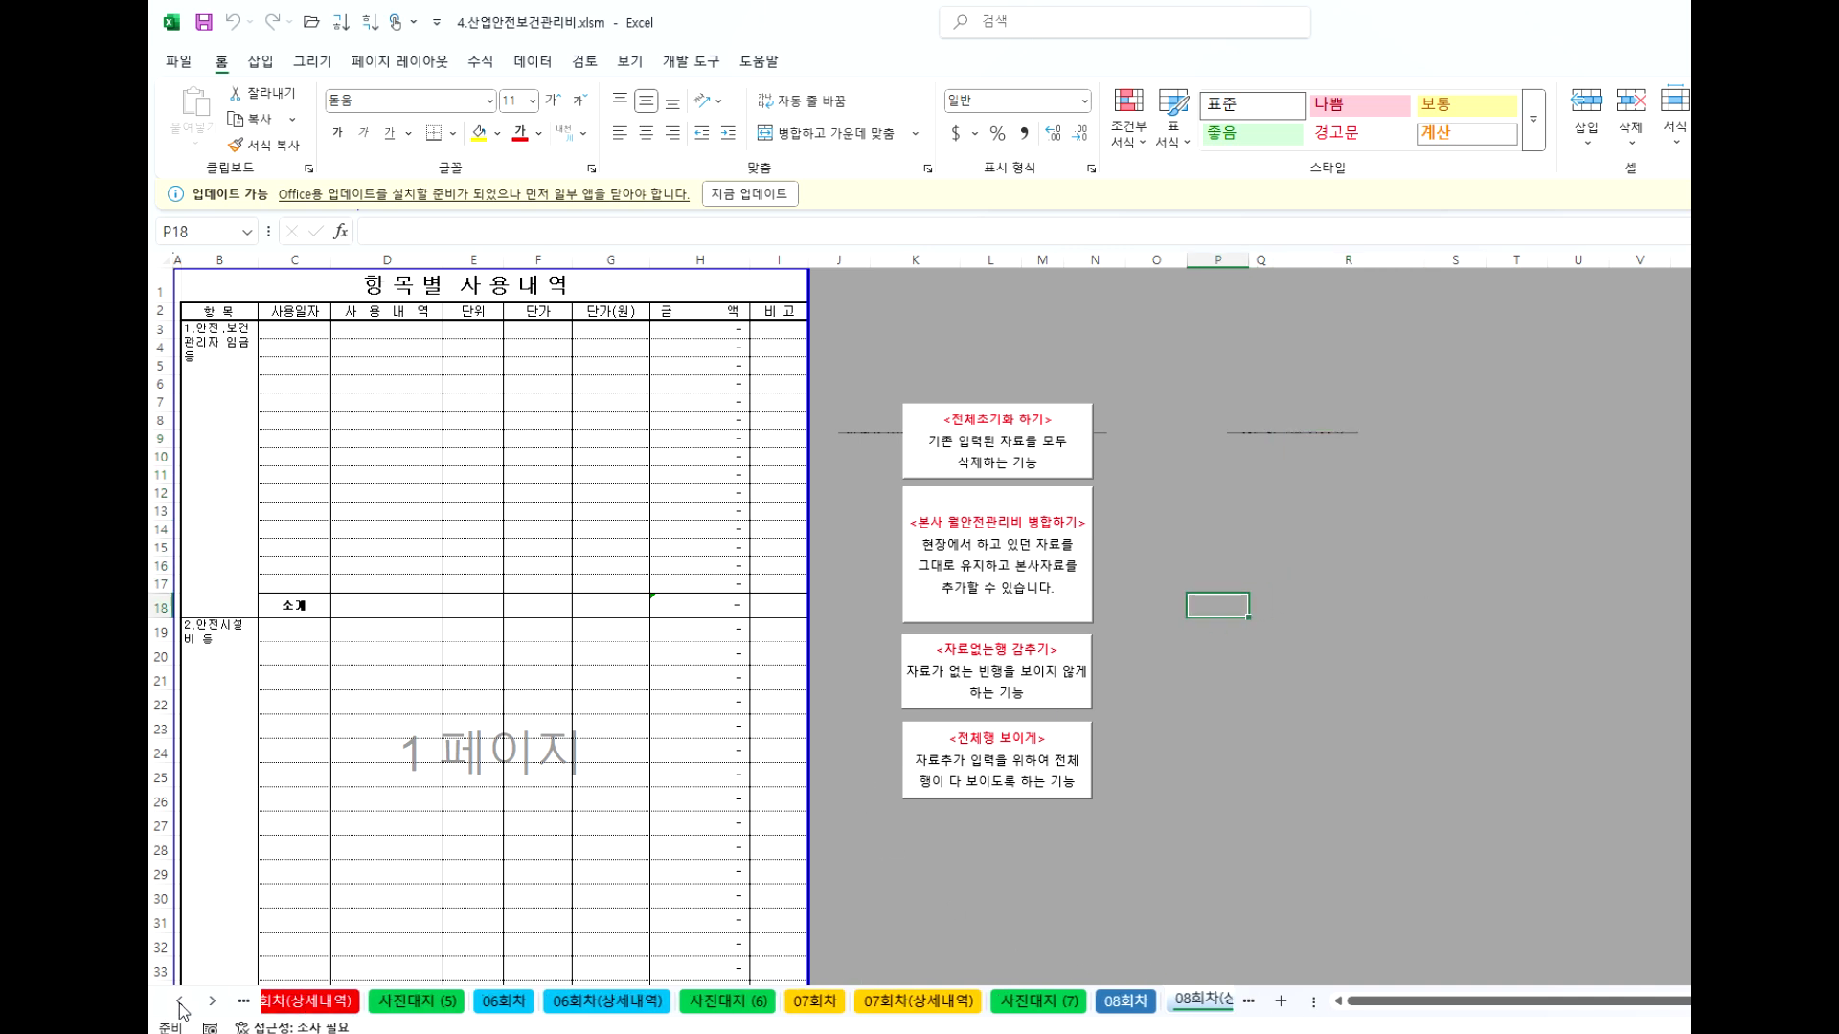
Save and close the 4.산업안전보건관리비.xlsm workbook, returning to the 메인페이지(프리미엄).xlsm workbook.
{"action": "left_click", "coordinate": [179, 1002]}
{"action": "left_click", "coordinate": [178, 1001]}
{"action": "left_click", "coordinate": [1508, 632]}
{"action": "left_click", "coordinate": [1312, 457]}
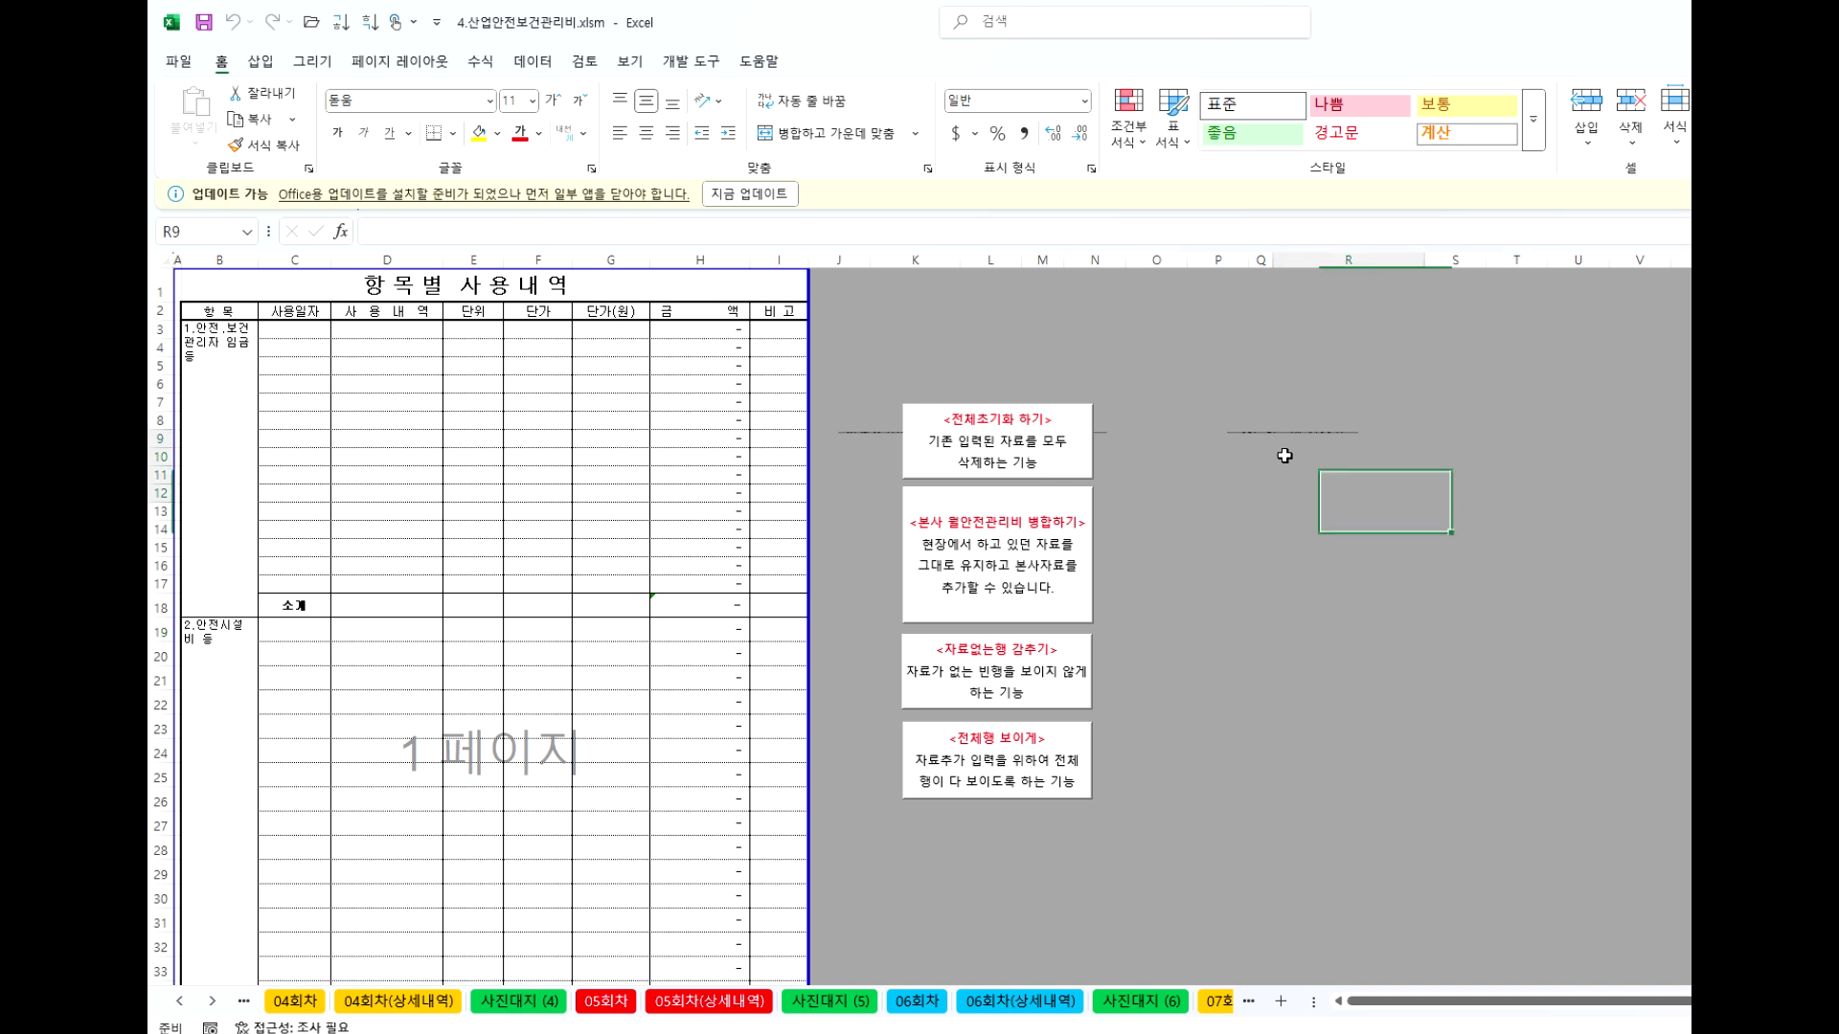
{"action": "left_click", "coordinate": [204, 21]}
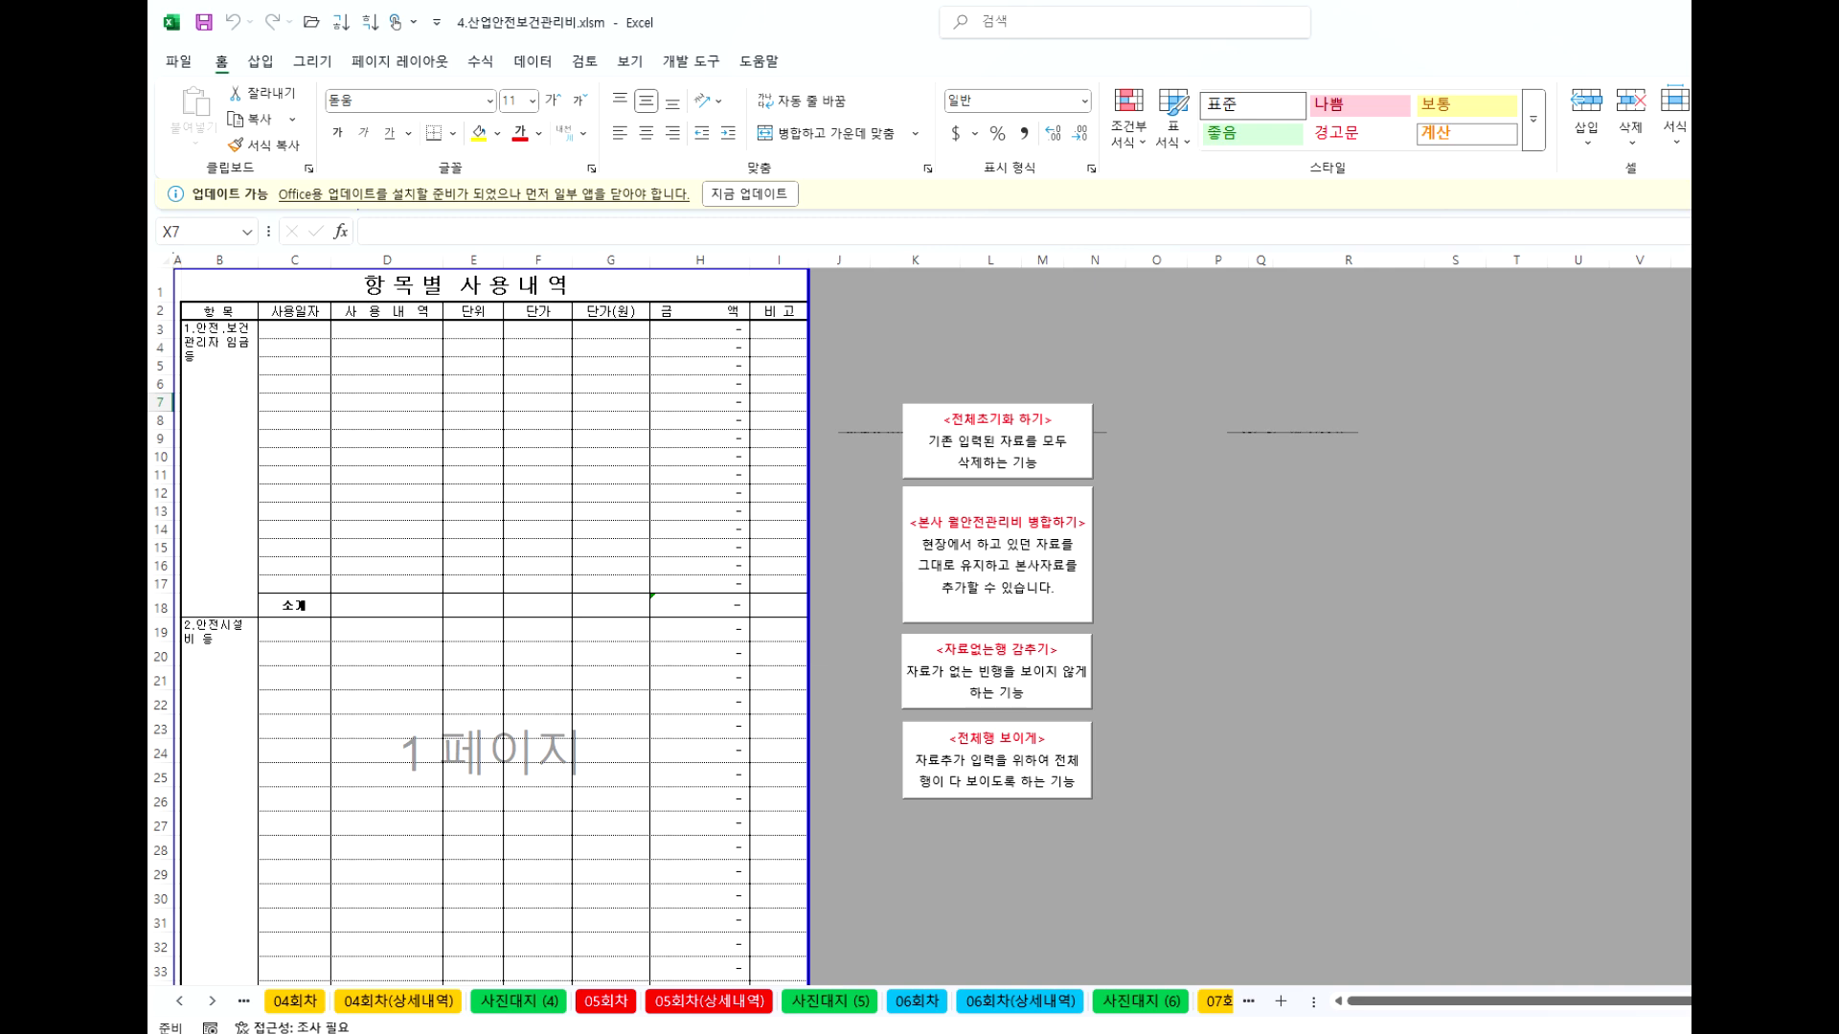
{"action": "key", "text": "ctrl+w"}
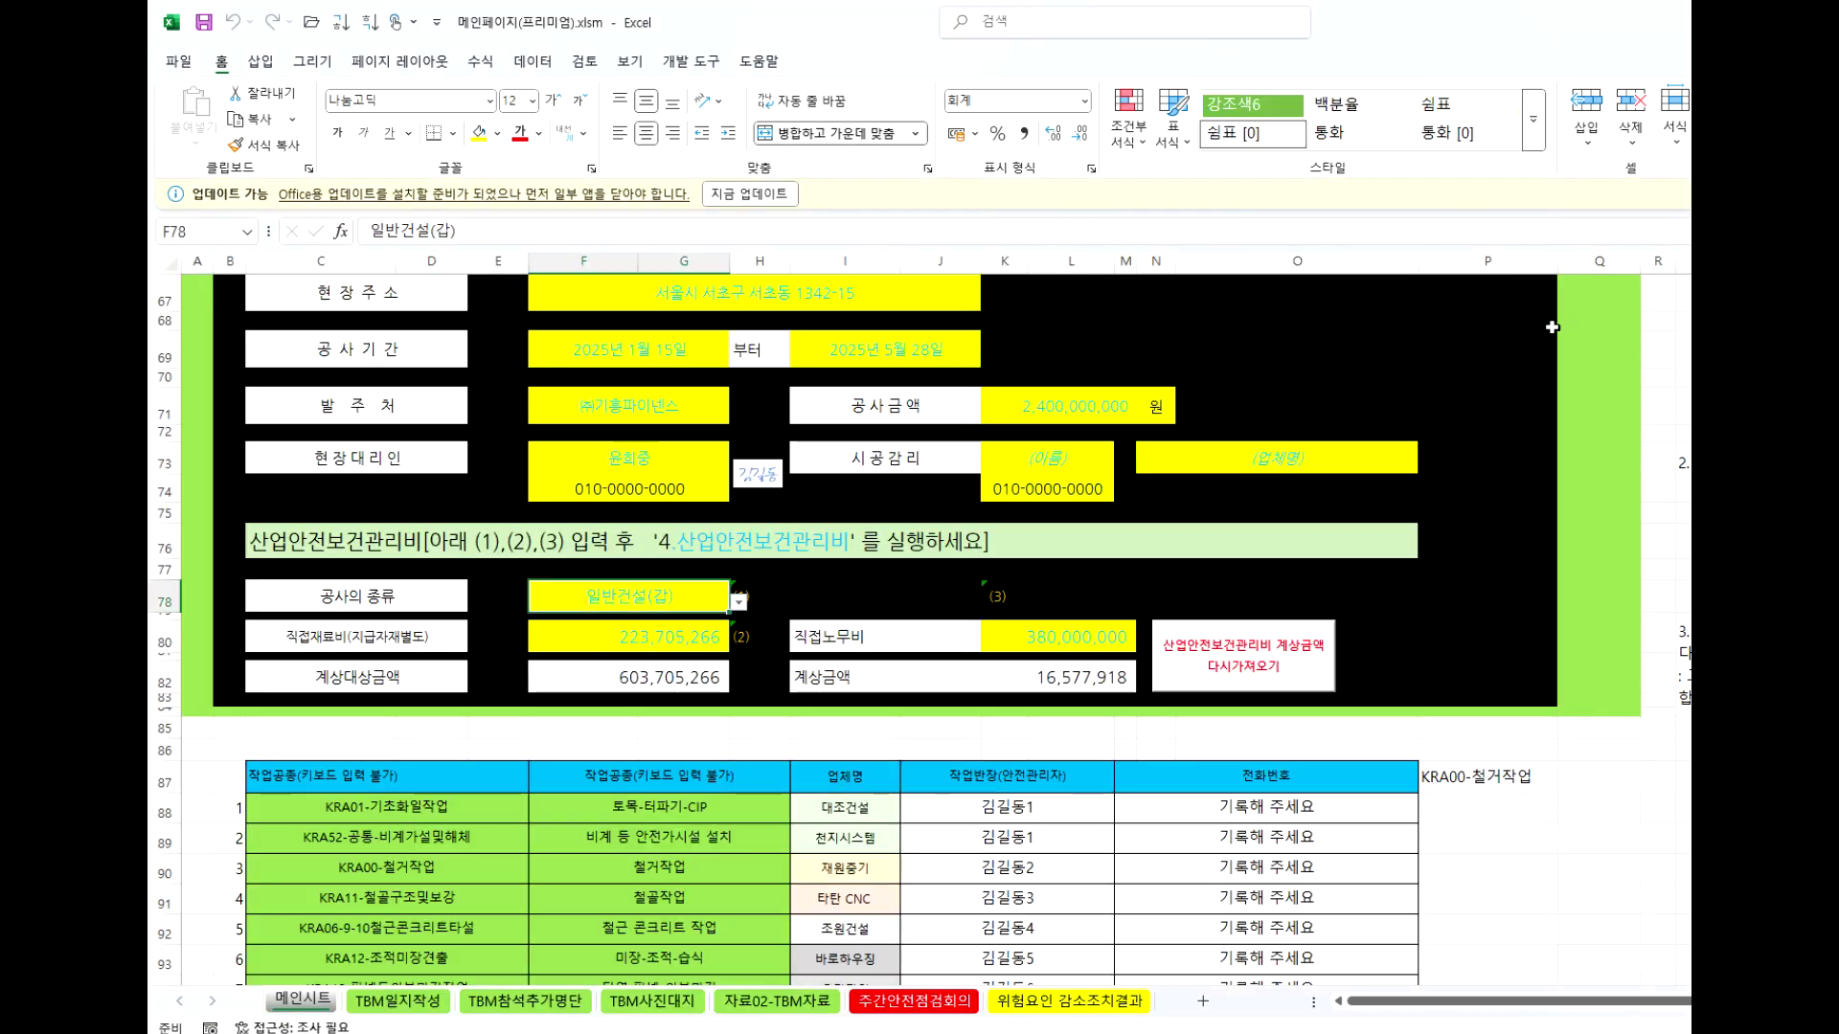
Examine the 메인시트 trade table and KRA list, focusing on the work type, 업체명, 작업반장 and 전화번호 fields of KRA18-수장작업-경량.
{"action": "left_click", "coordinate": [1589, 829]}
{"action": "scroll", "coordinate": [1054, 670], "scroll_direction": "down", "scroll_amount": 4}
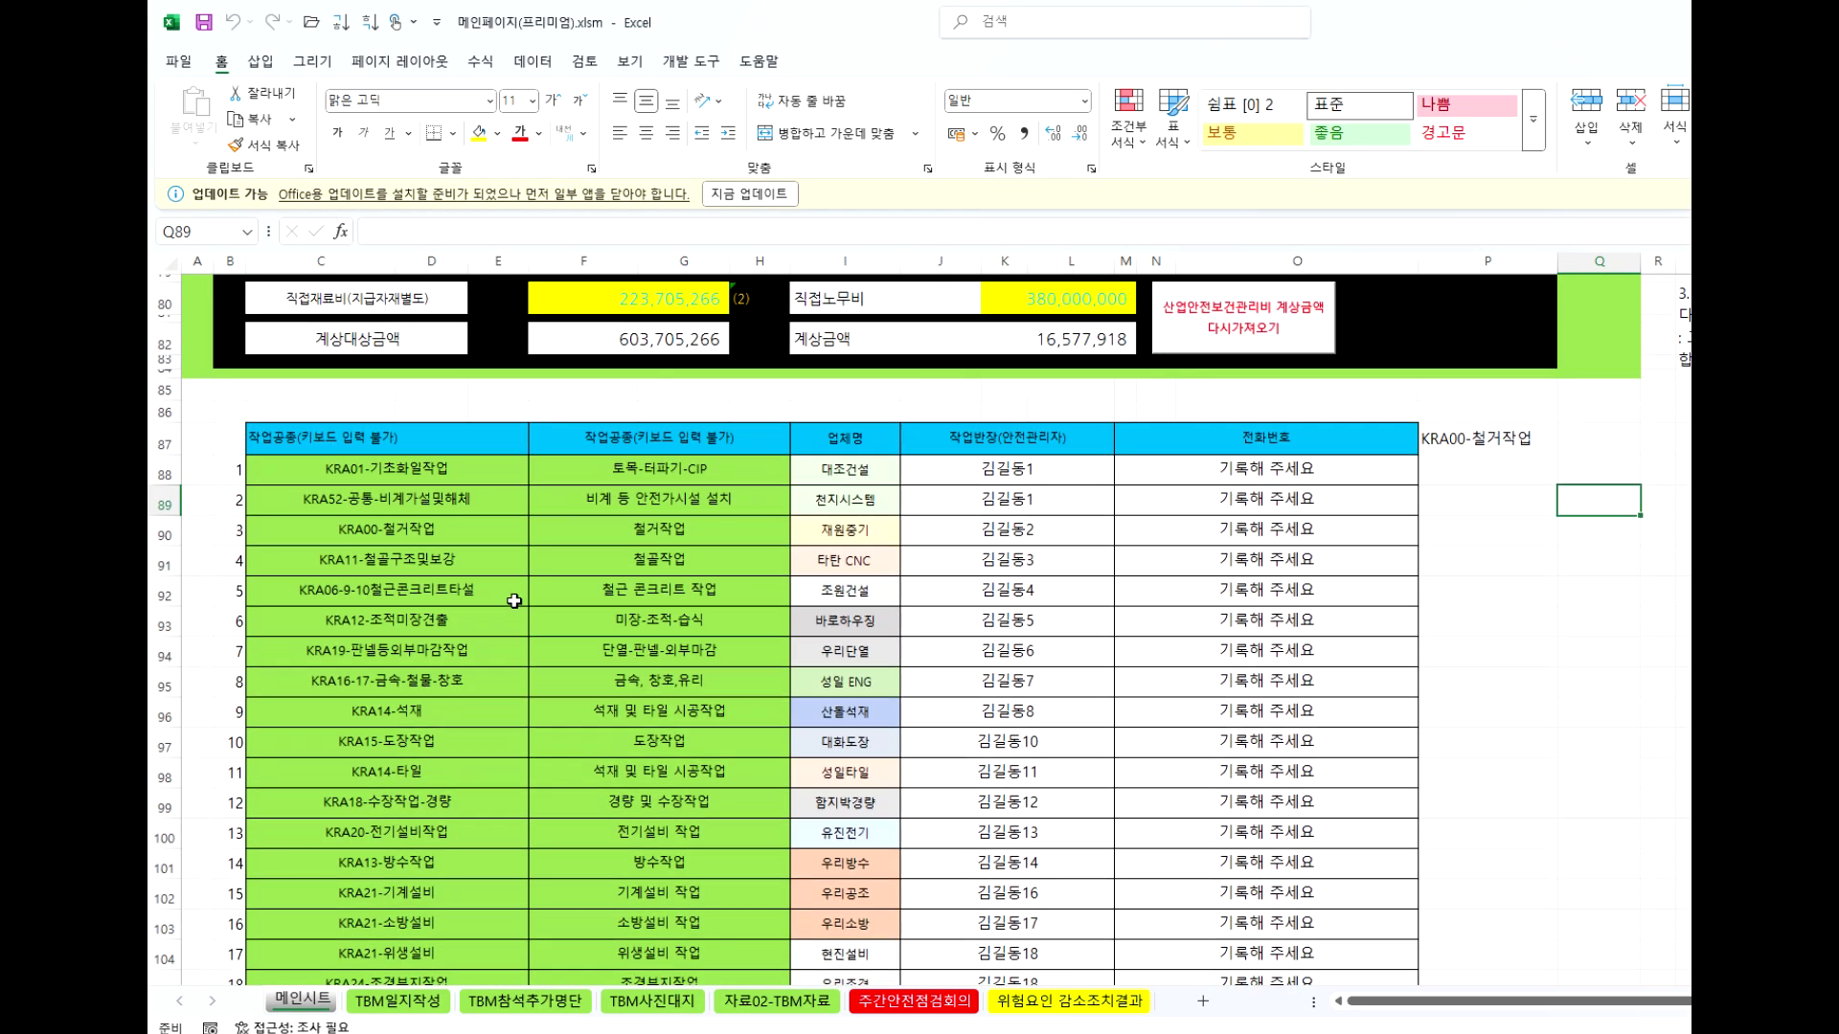
{"action": "scroll", "coordinate": [548, 515], "scroll_direction": "up", "scroll_amount": 2}
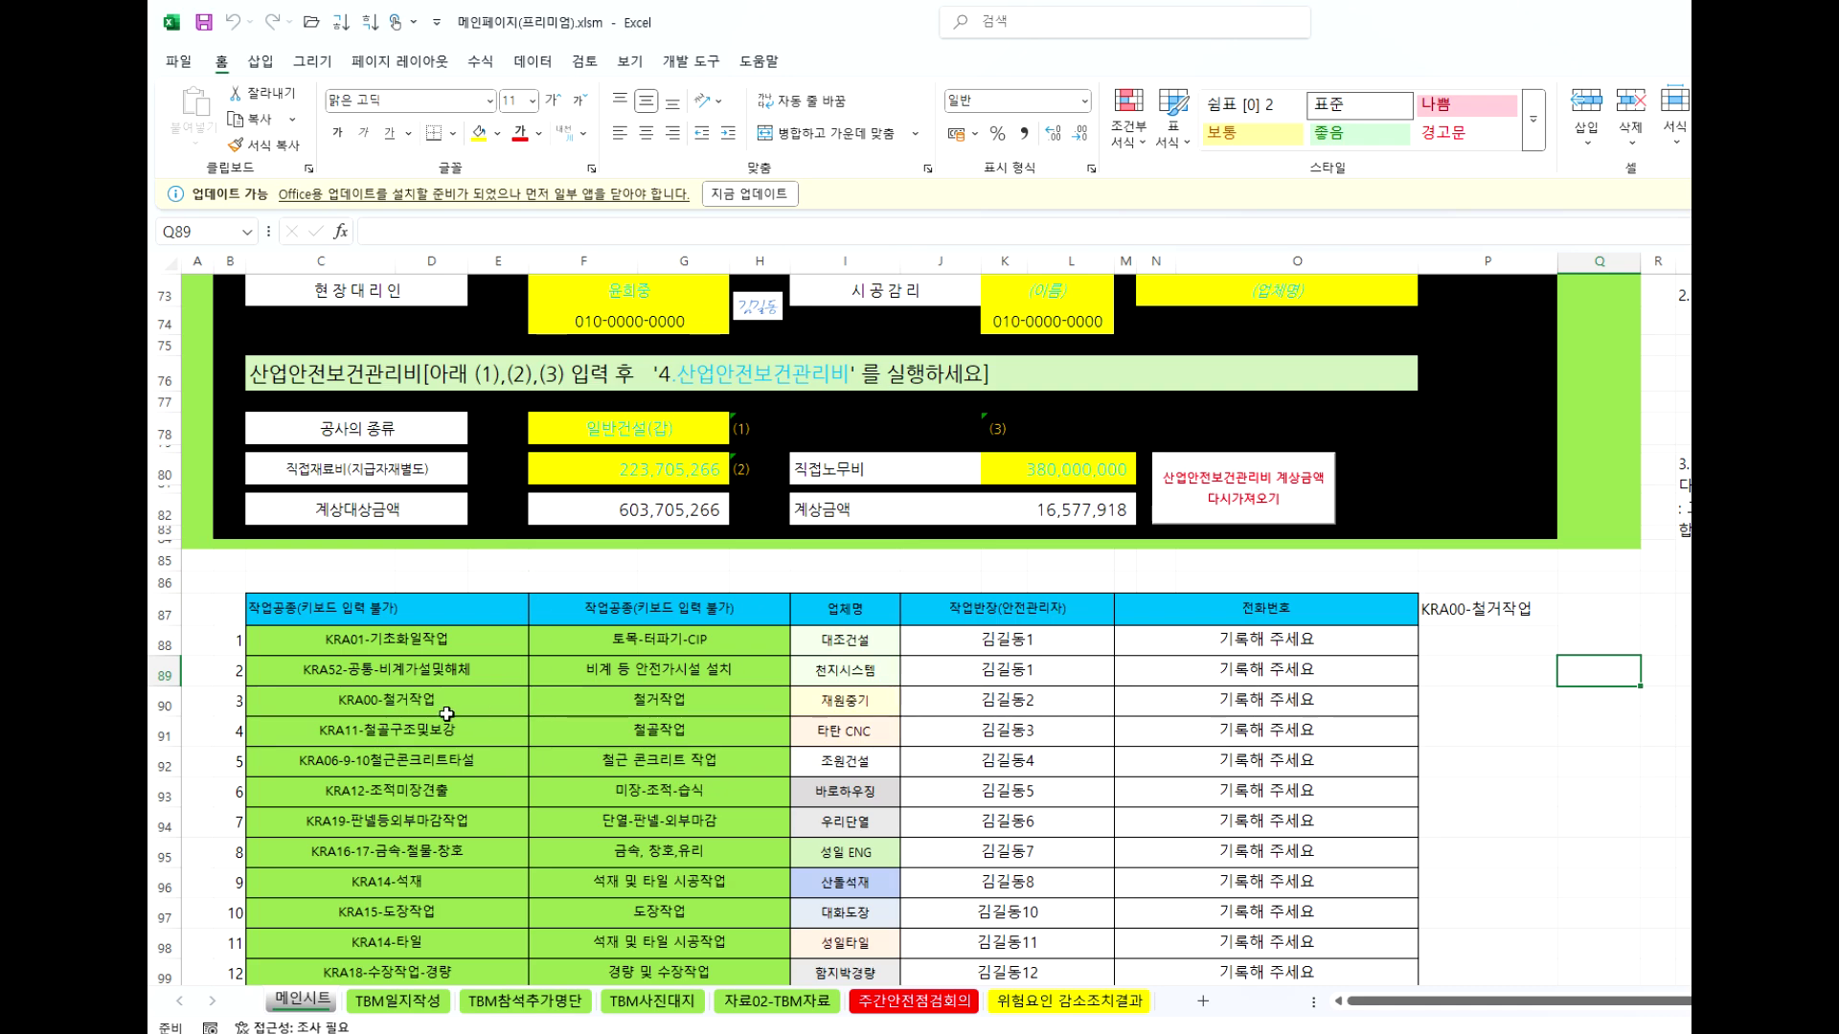
{"action": "scroll", "coordinate": [393, 671], "scroll_direction": "up", "scroll_amount": 12}
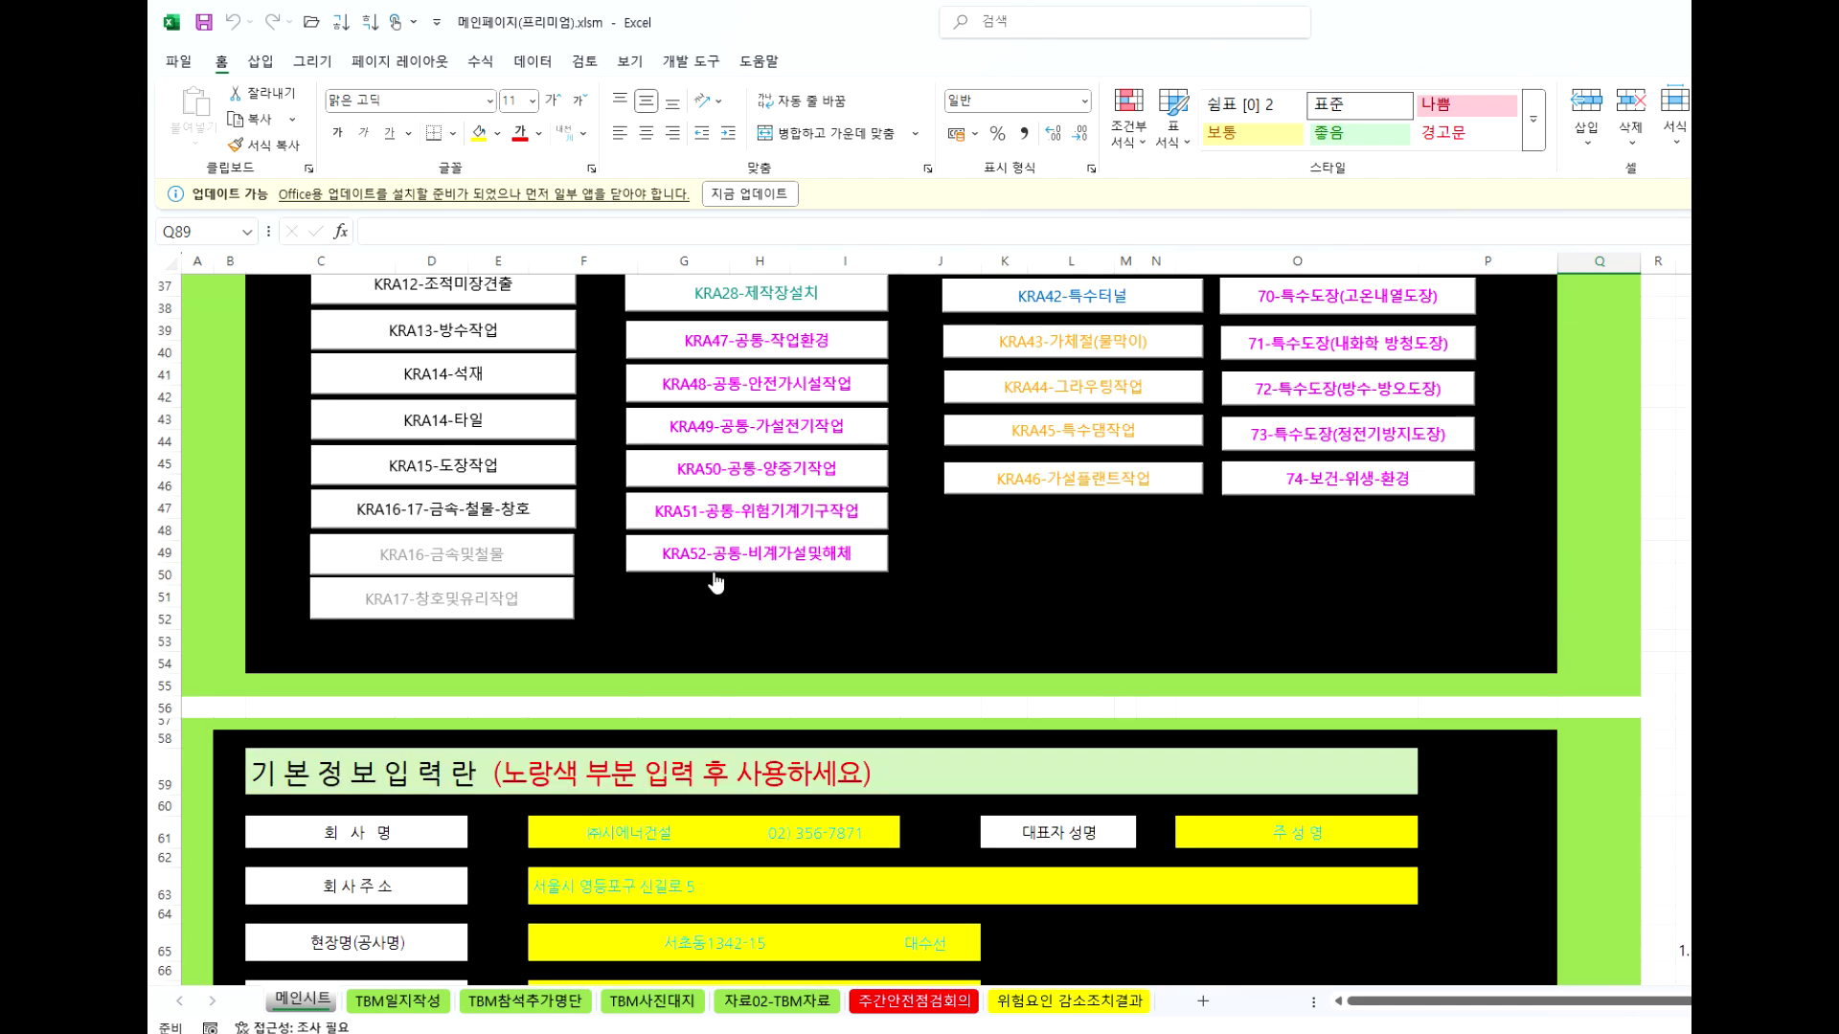
{"action": "scroll", "coordinate": [724, 553], "scroll_direction": "down", "scroll_amount": 18}
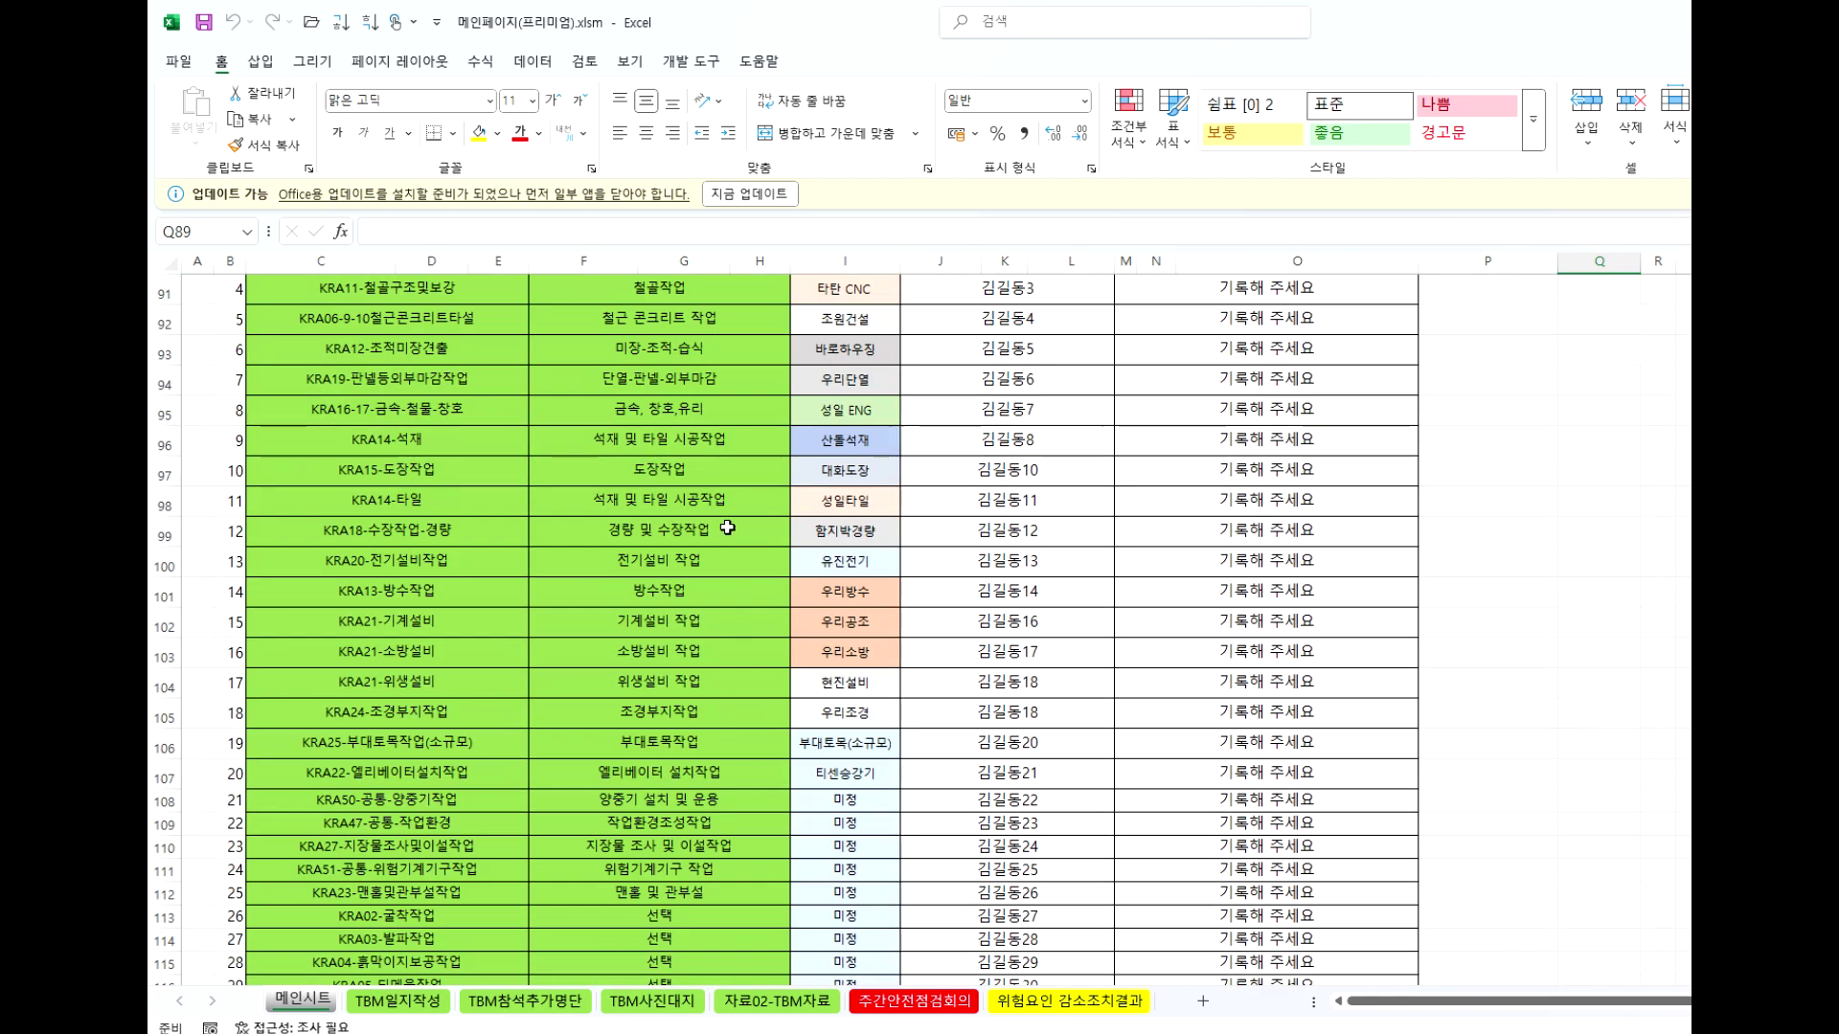
{"action": "left_click", "coordinate": [681, 536]}
{"action": "left_click", "coordinate": [819, 535]}
{"action": "left_click", "coordinate": [1001, 537]}
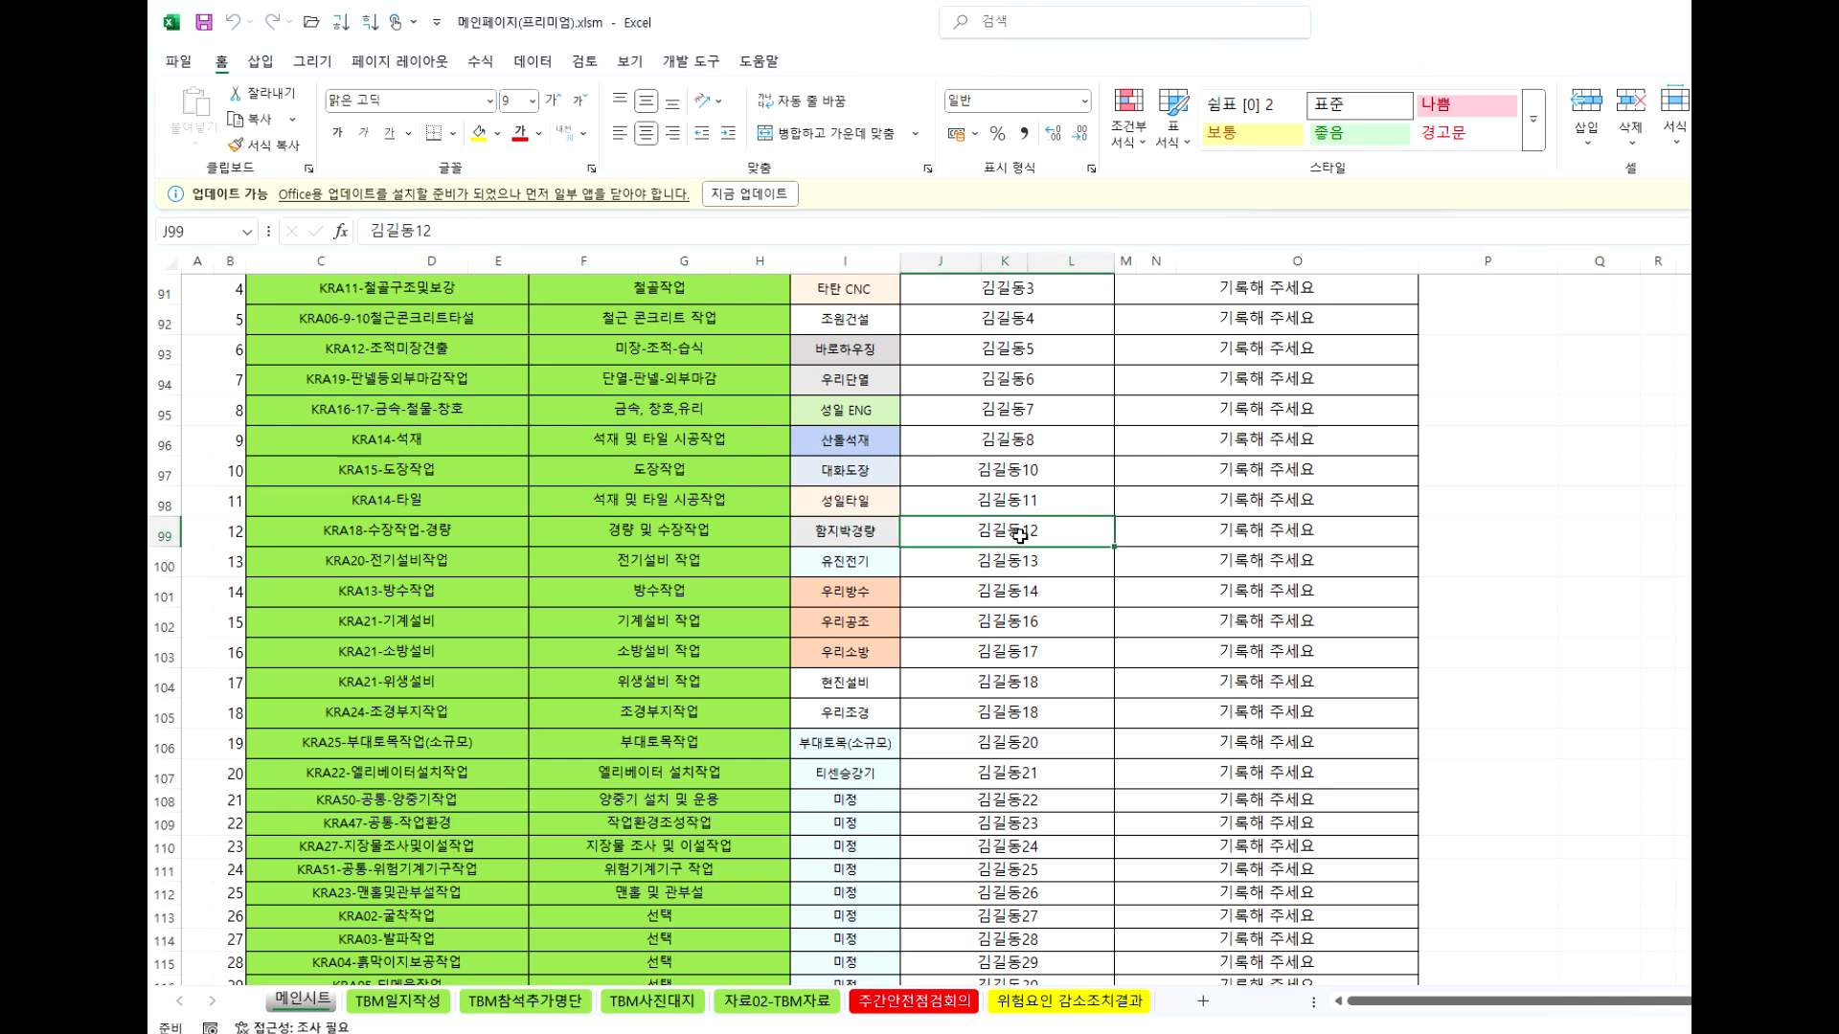
{"action": "left_click", "coordinate": [1264, 536]}
{"action": "key", "text": "Left"}
{"action": "key", "text": "Left"}
{"action": "key", "text": "Left"}
{"action": "left_click", "coordinate": [1263, 531]}
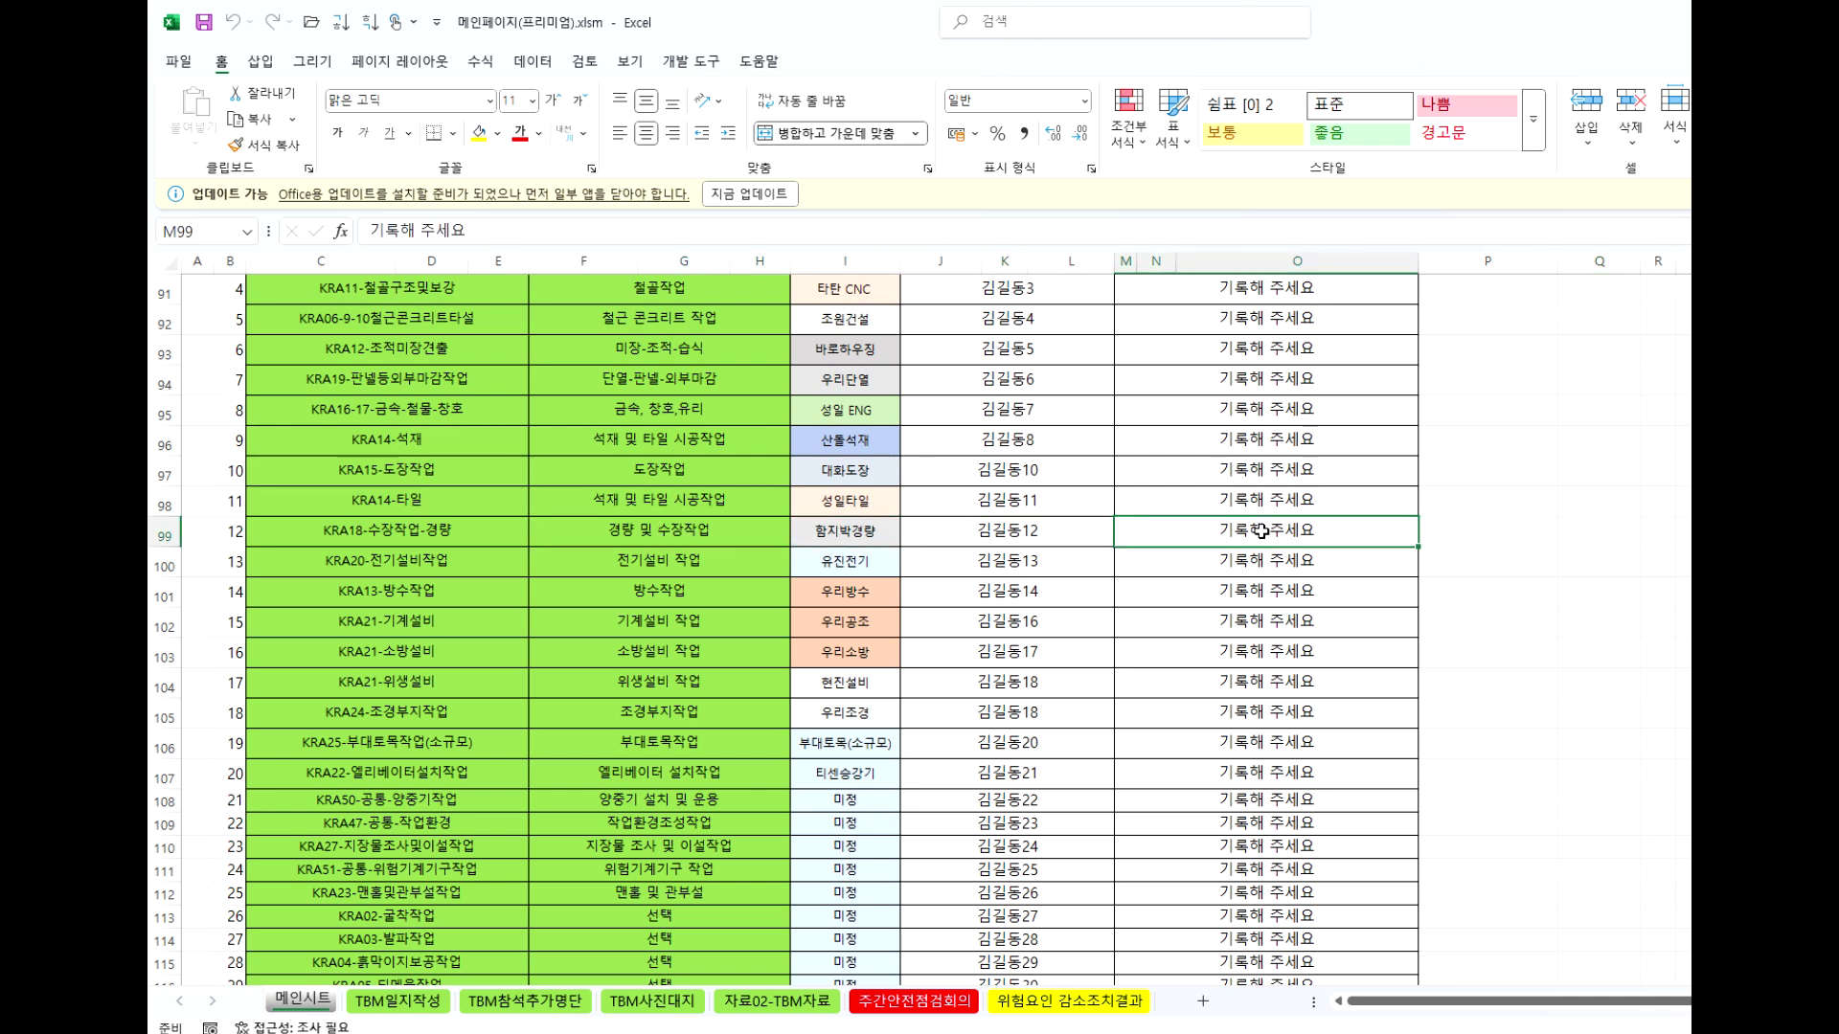
{"action": "left_click", "coordinate": [1005, 534]}
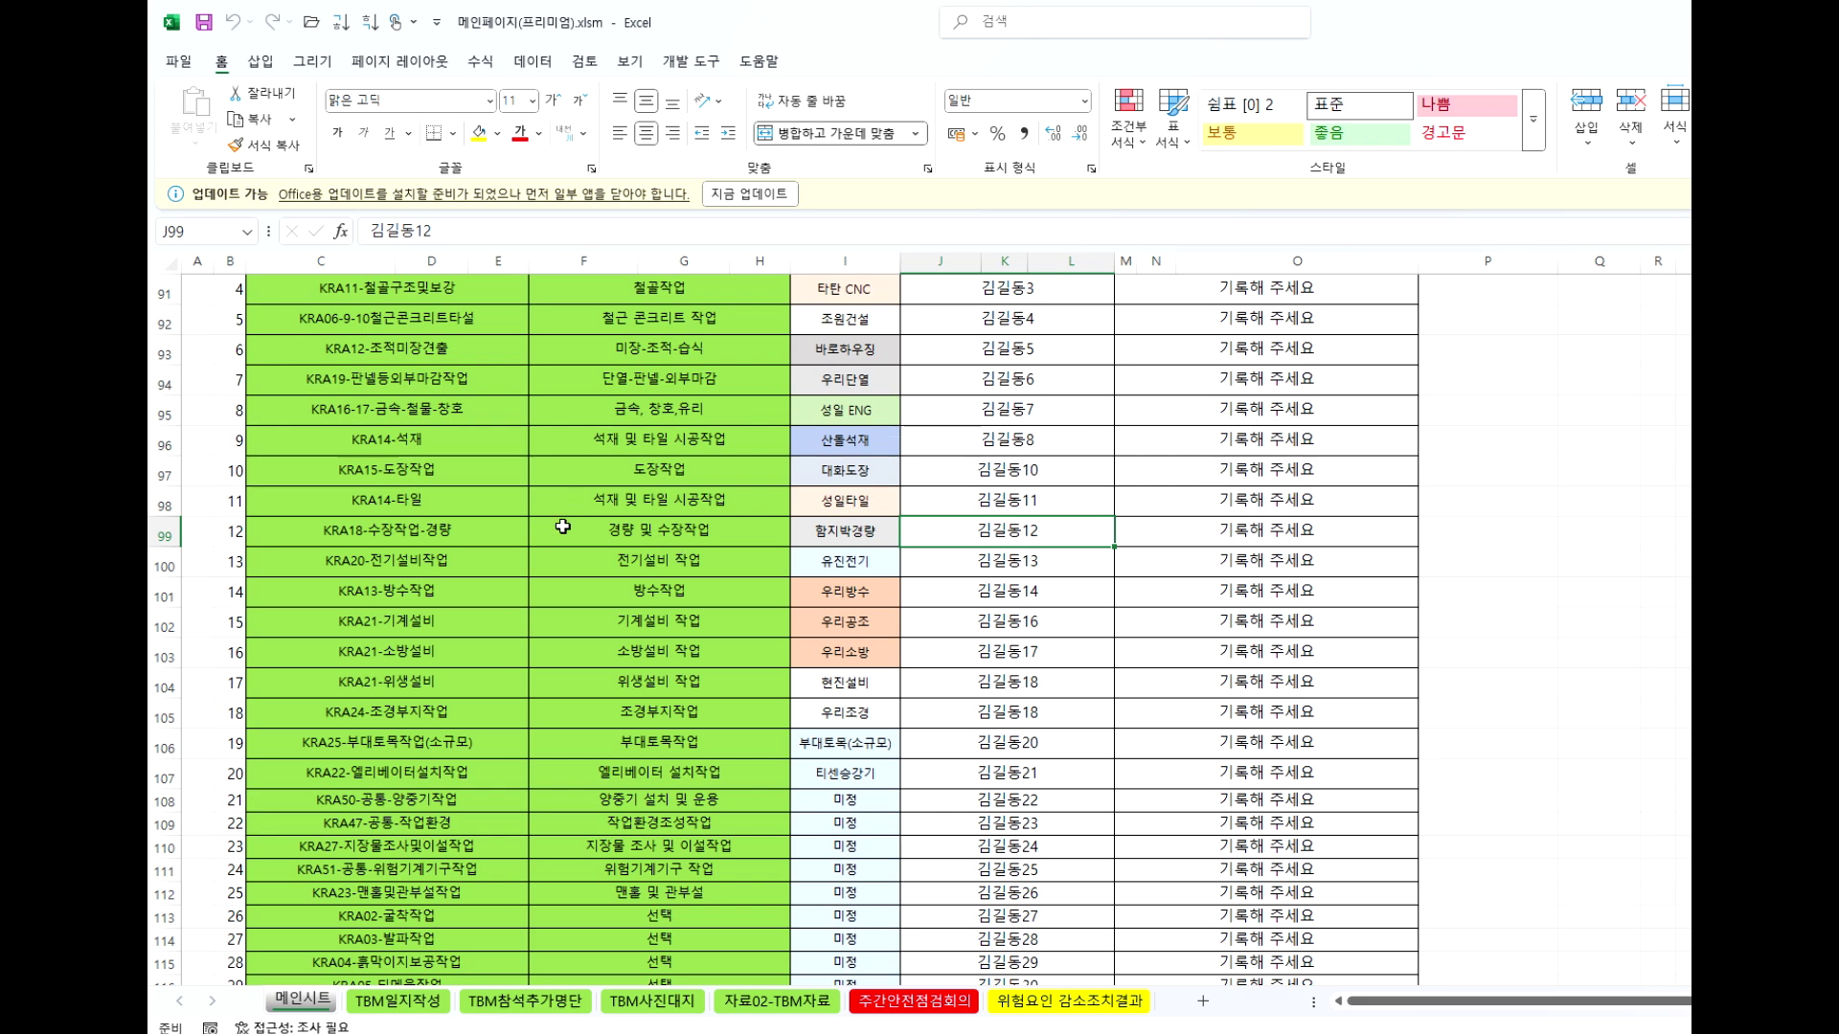
{"action": "left_click", "coordinate": [658, 534]}
{"action": "left_click", "coordinate": [843, 532]}
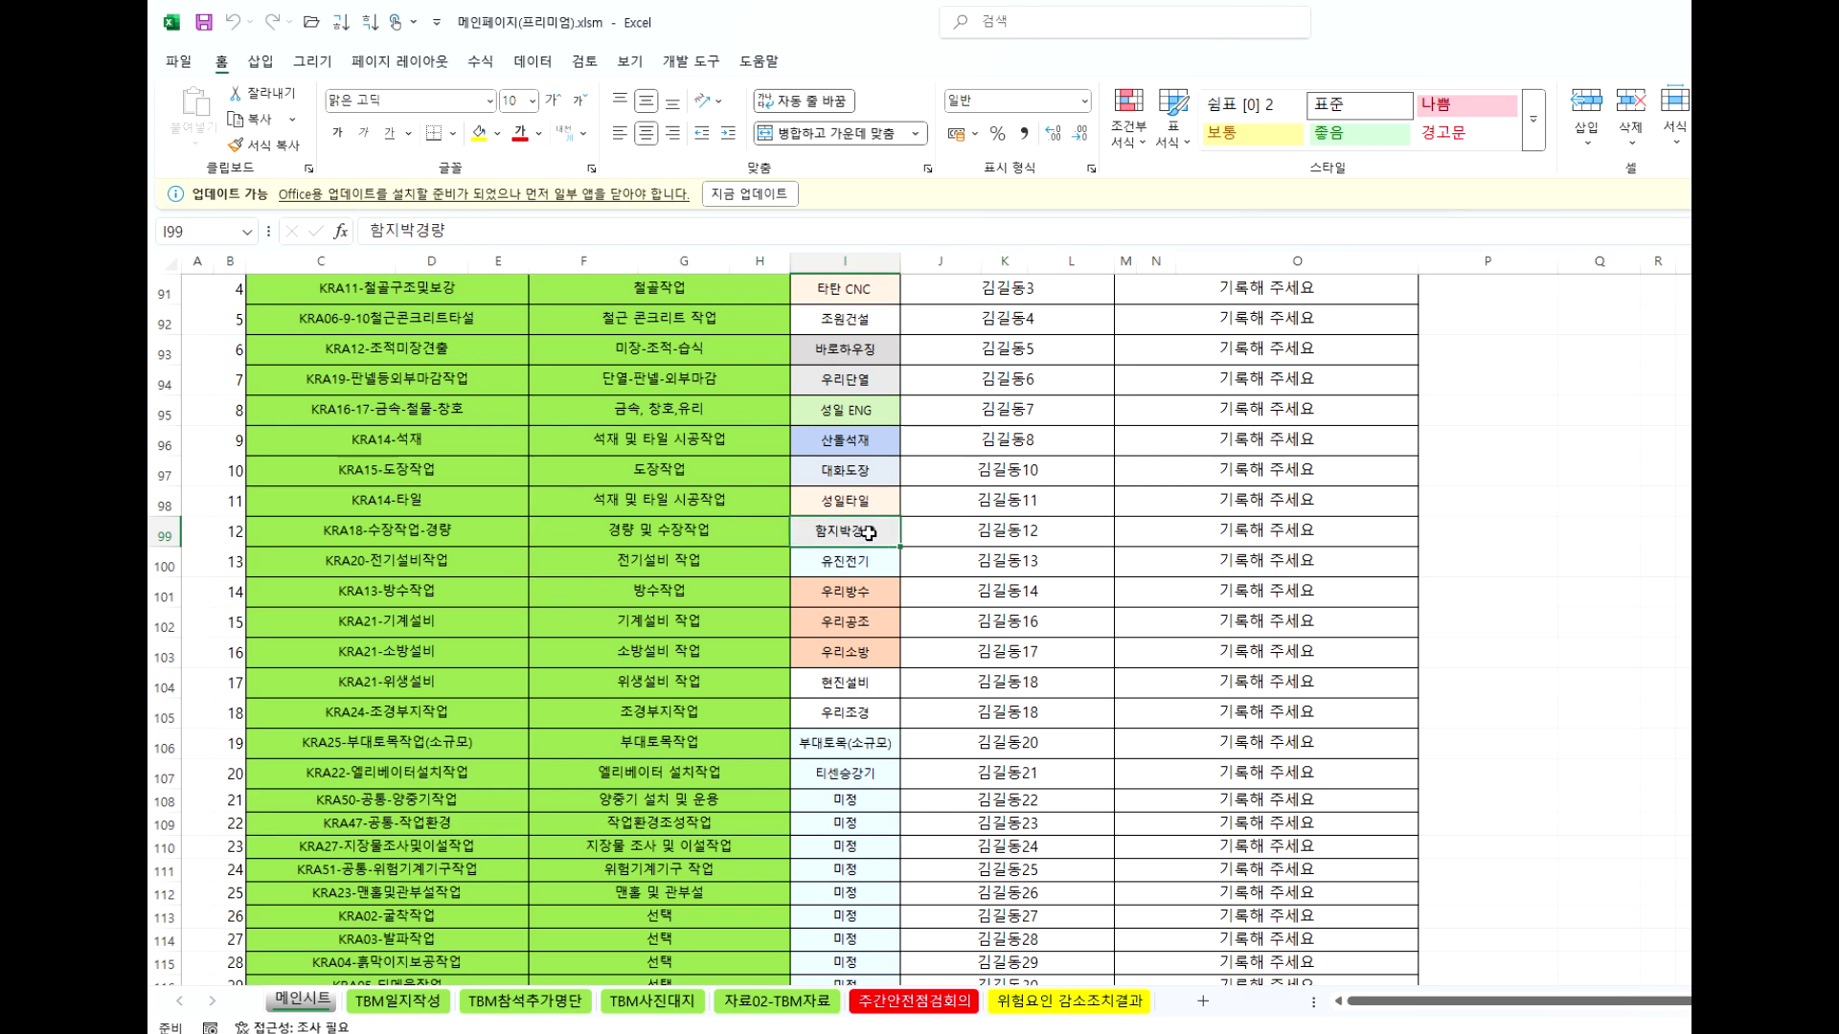
{"action": "left_click", "coordinate": [958, 533]}
Enter the foreman's phone number in the 전화번호 field of the KRA18-수장작업-경량 row.
{"action": "left_click", "coordinate": [1227, 536]}
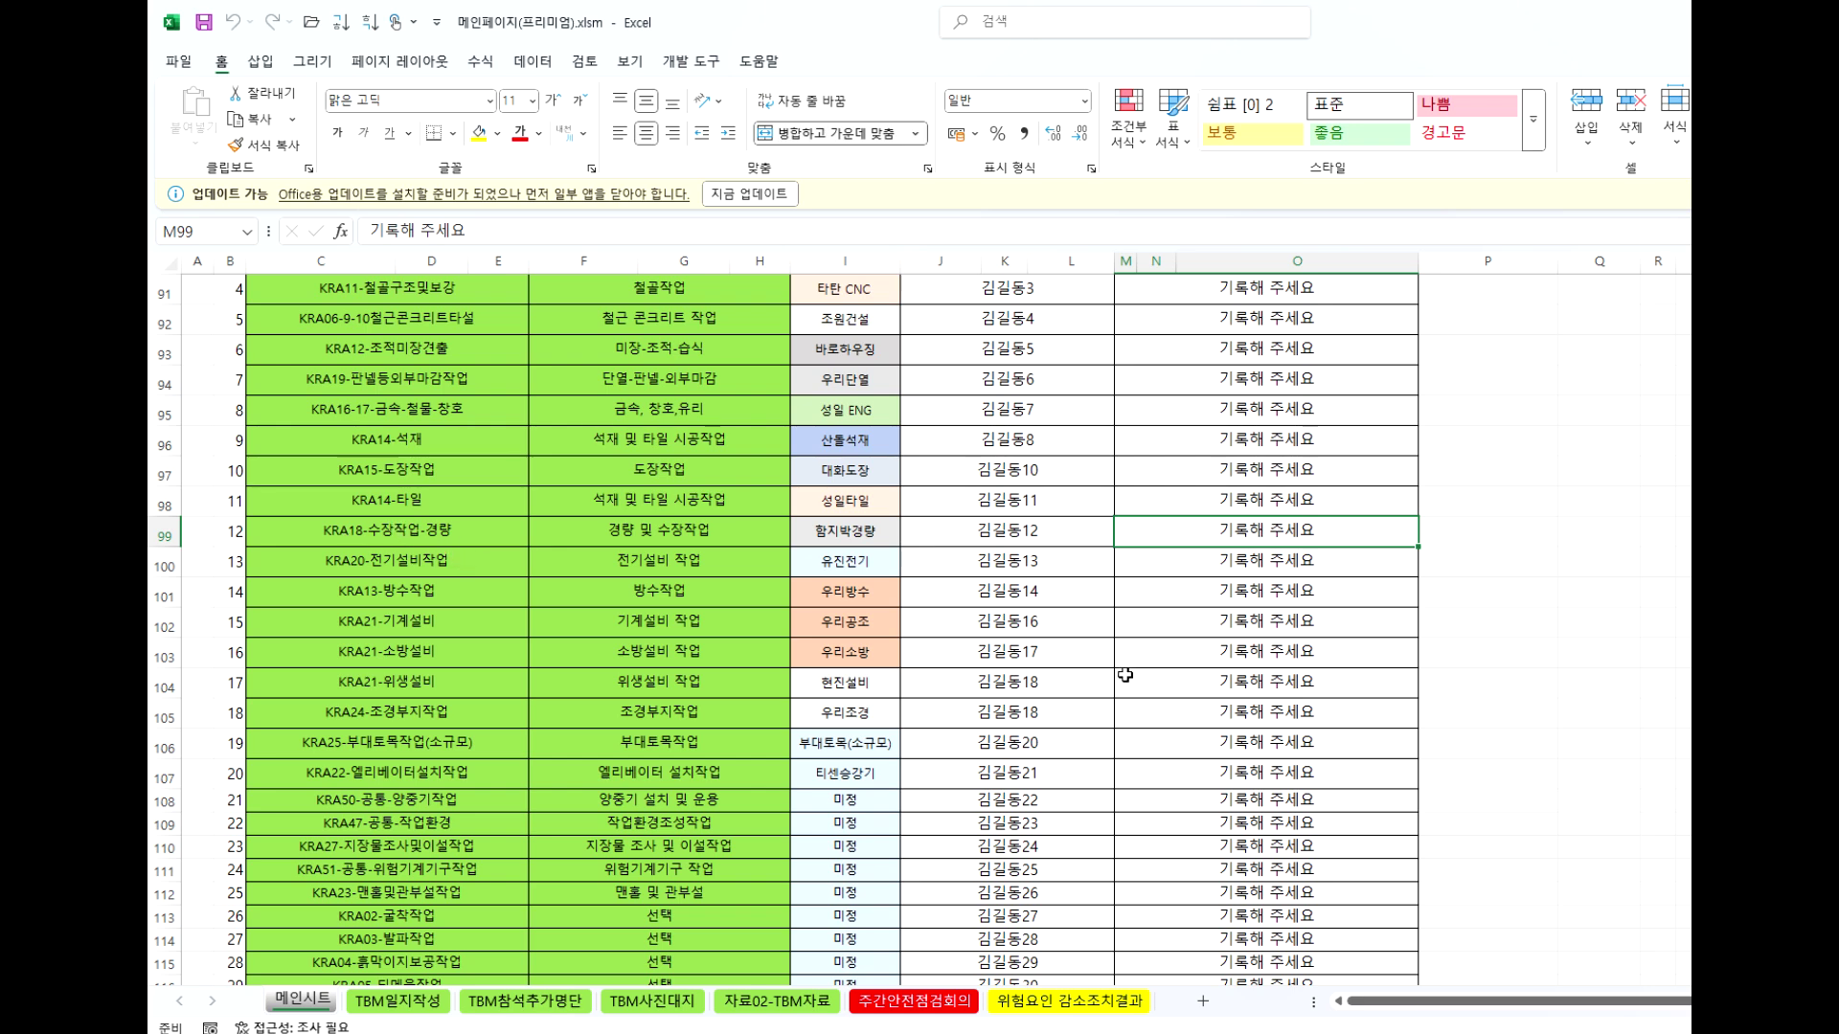
{"action": "type", "text": "010-00"}
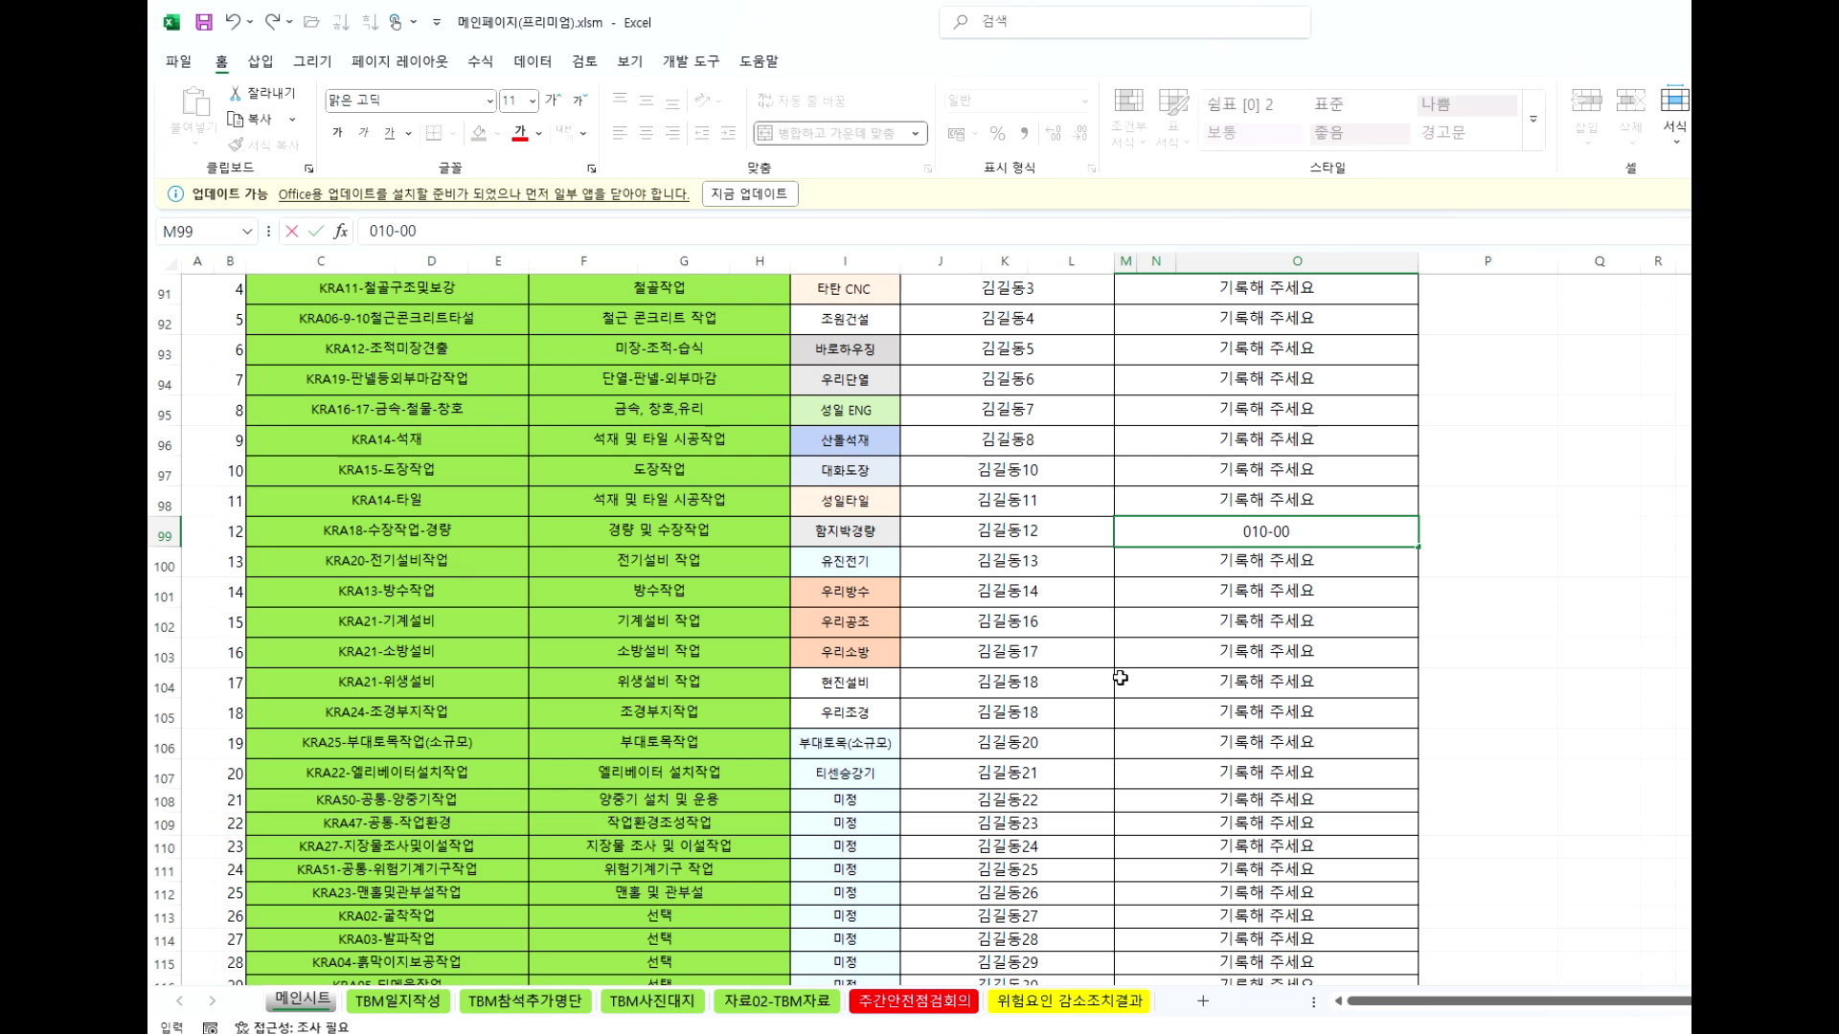
{"action": "type", "text": "00-0001"}
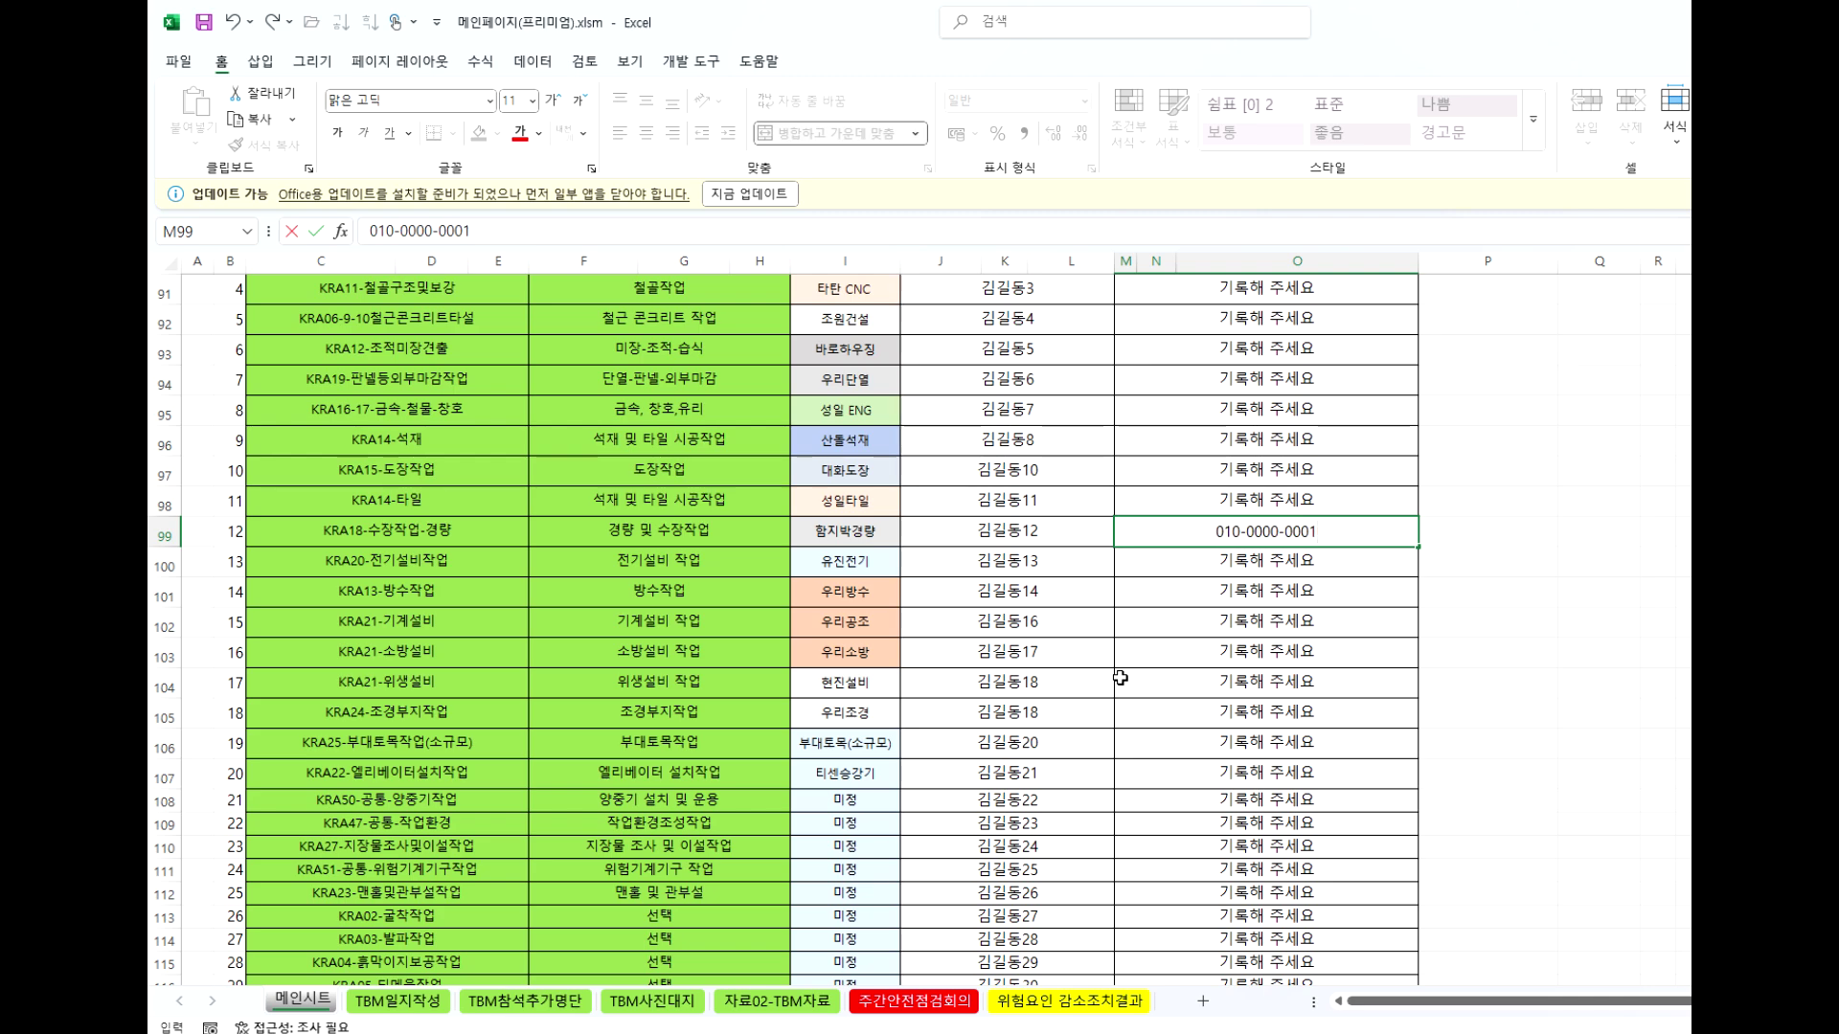
{"action": "key", "text": "Return"}
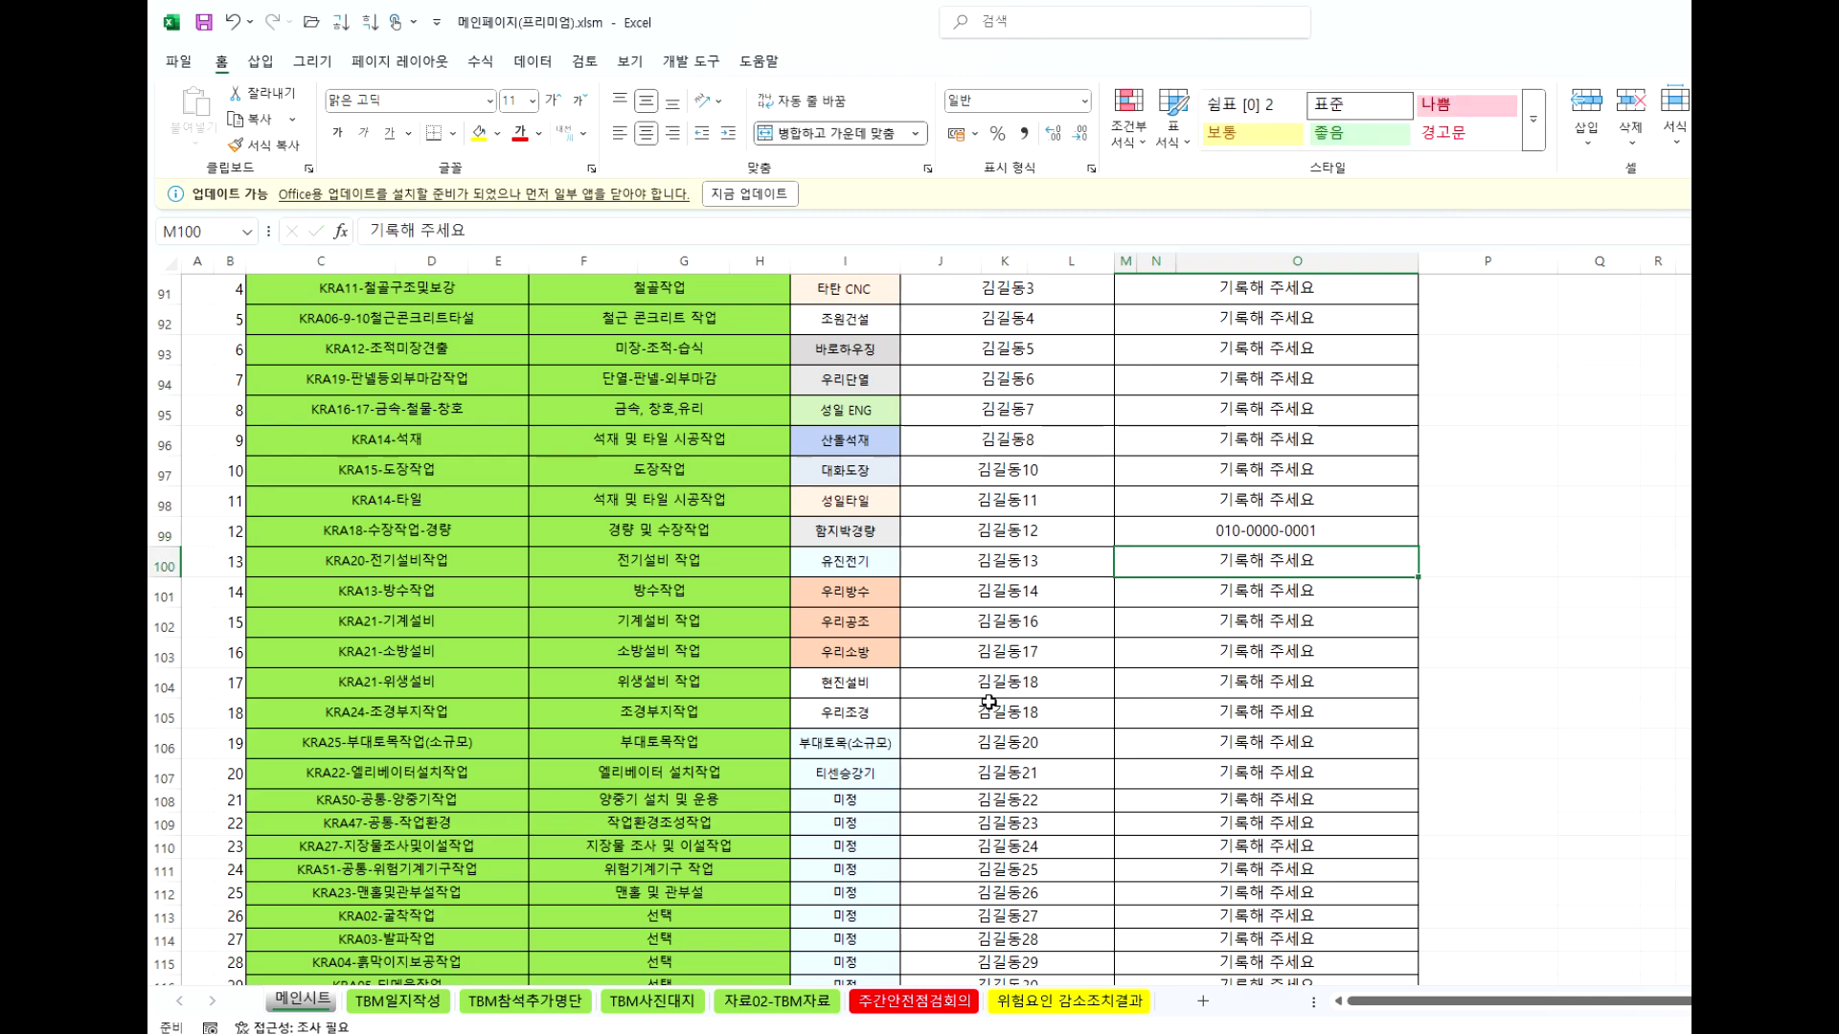
Open the KRA18-수장작업-경량 risk assessment workbook from the KRA work list on 메인시트.
{"action": "scroll", "coordinate": [409, 548], "scroll_direction": "up", "scroll_amount": 20}
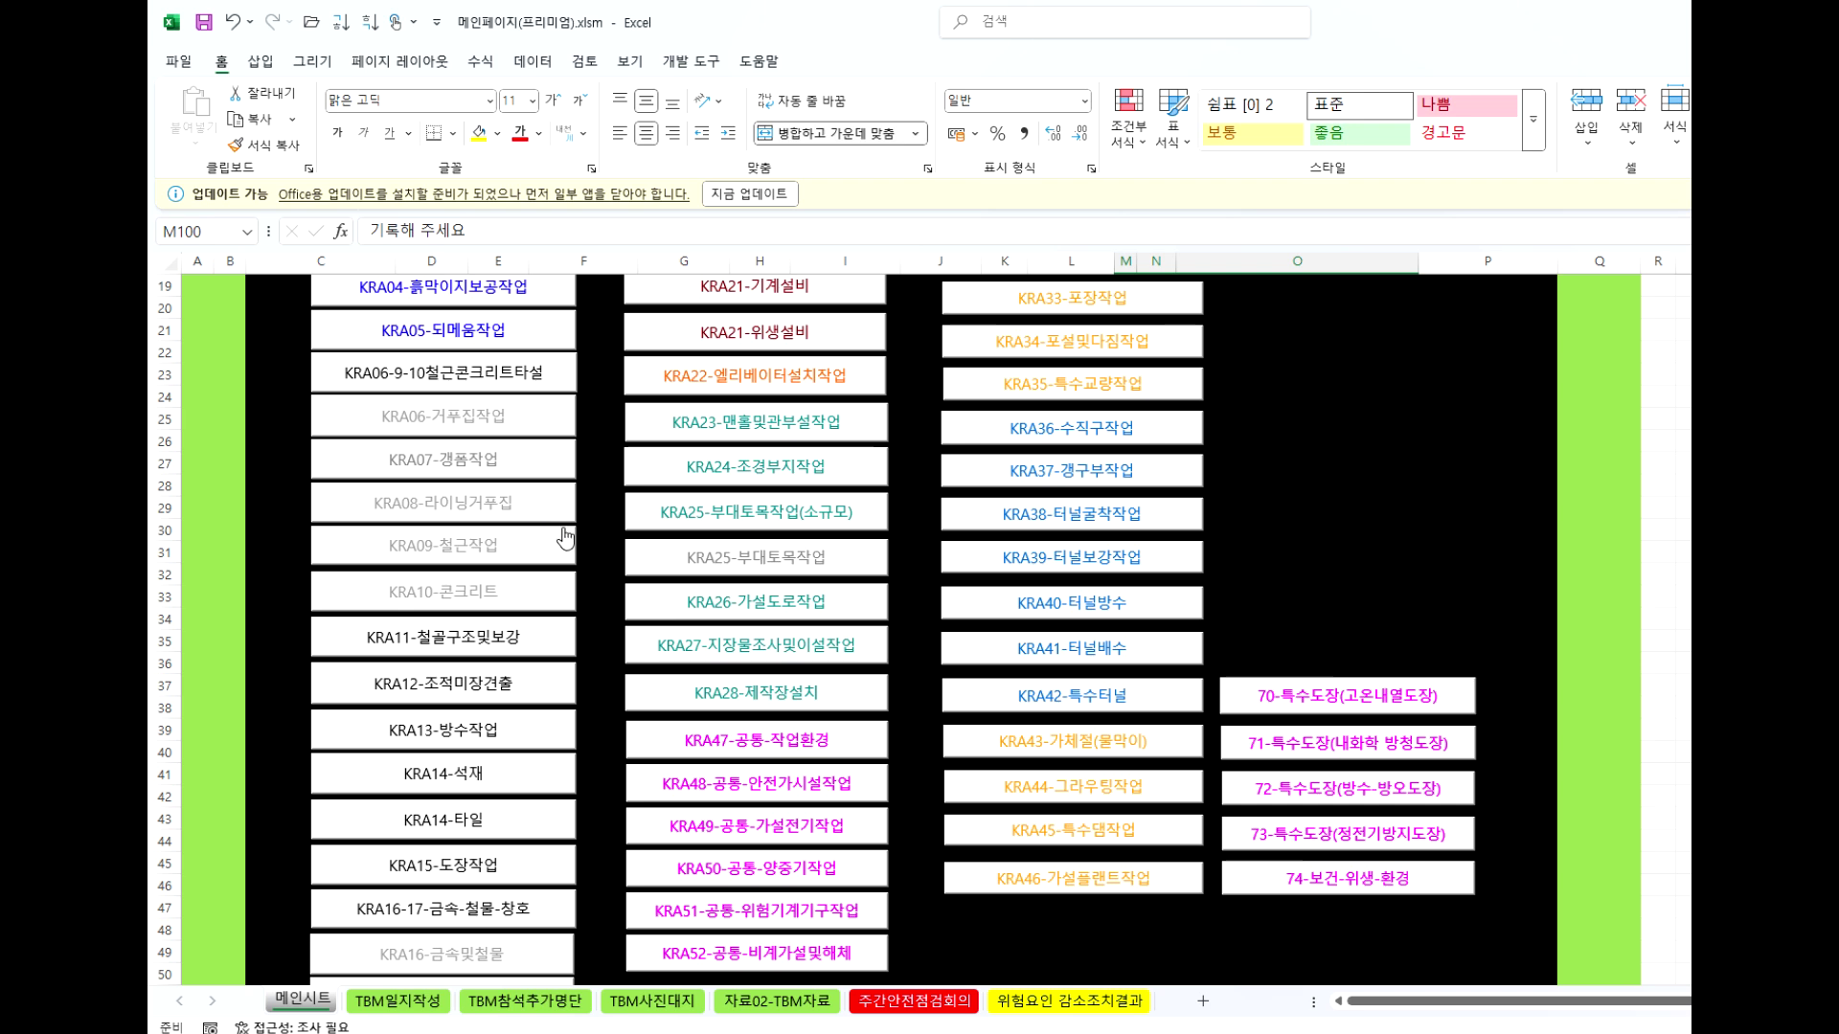
{"action": "scroll", "coordinate": [536, 766], "scroll_direction": "down", "scroll_amount": 2}
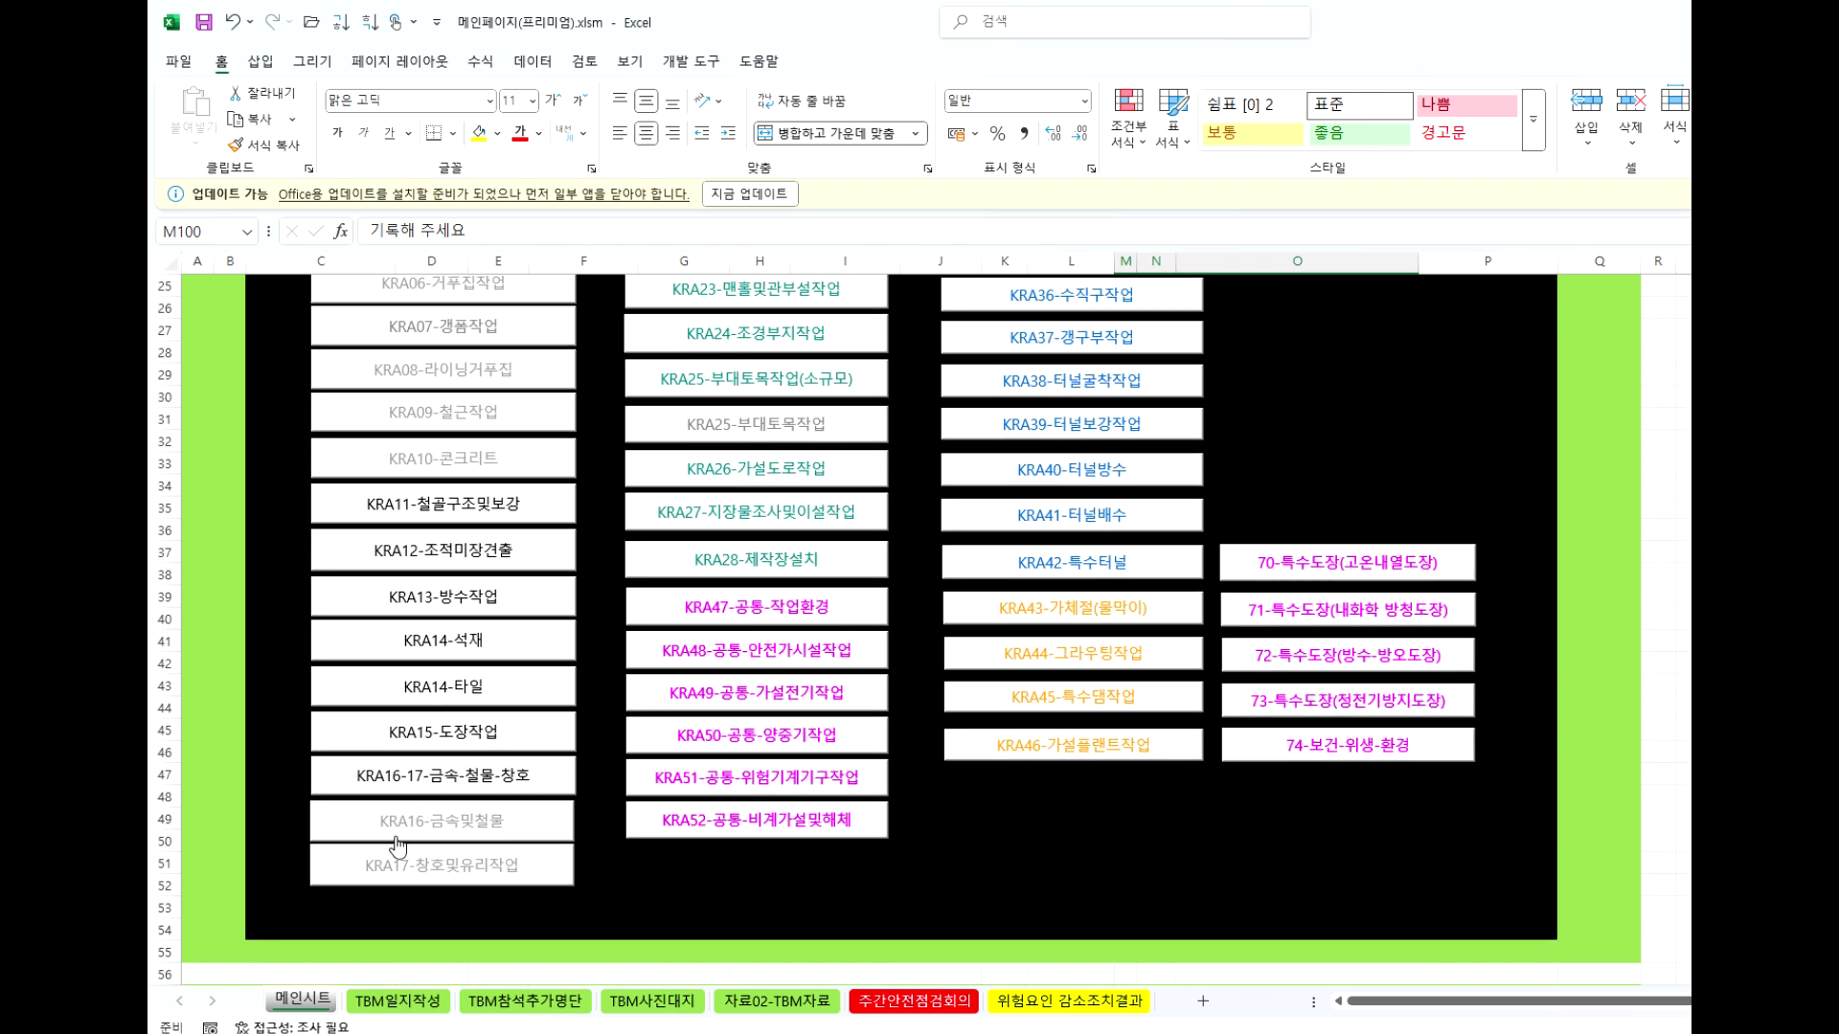
{"action": "scroll", "coordinate": [695, 839], "scroll_direction": "up", "scroll_amount": 8}
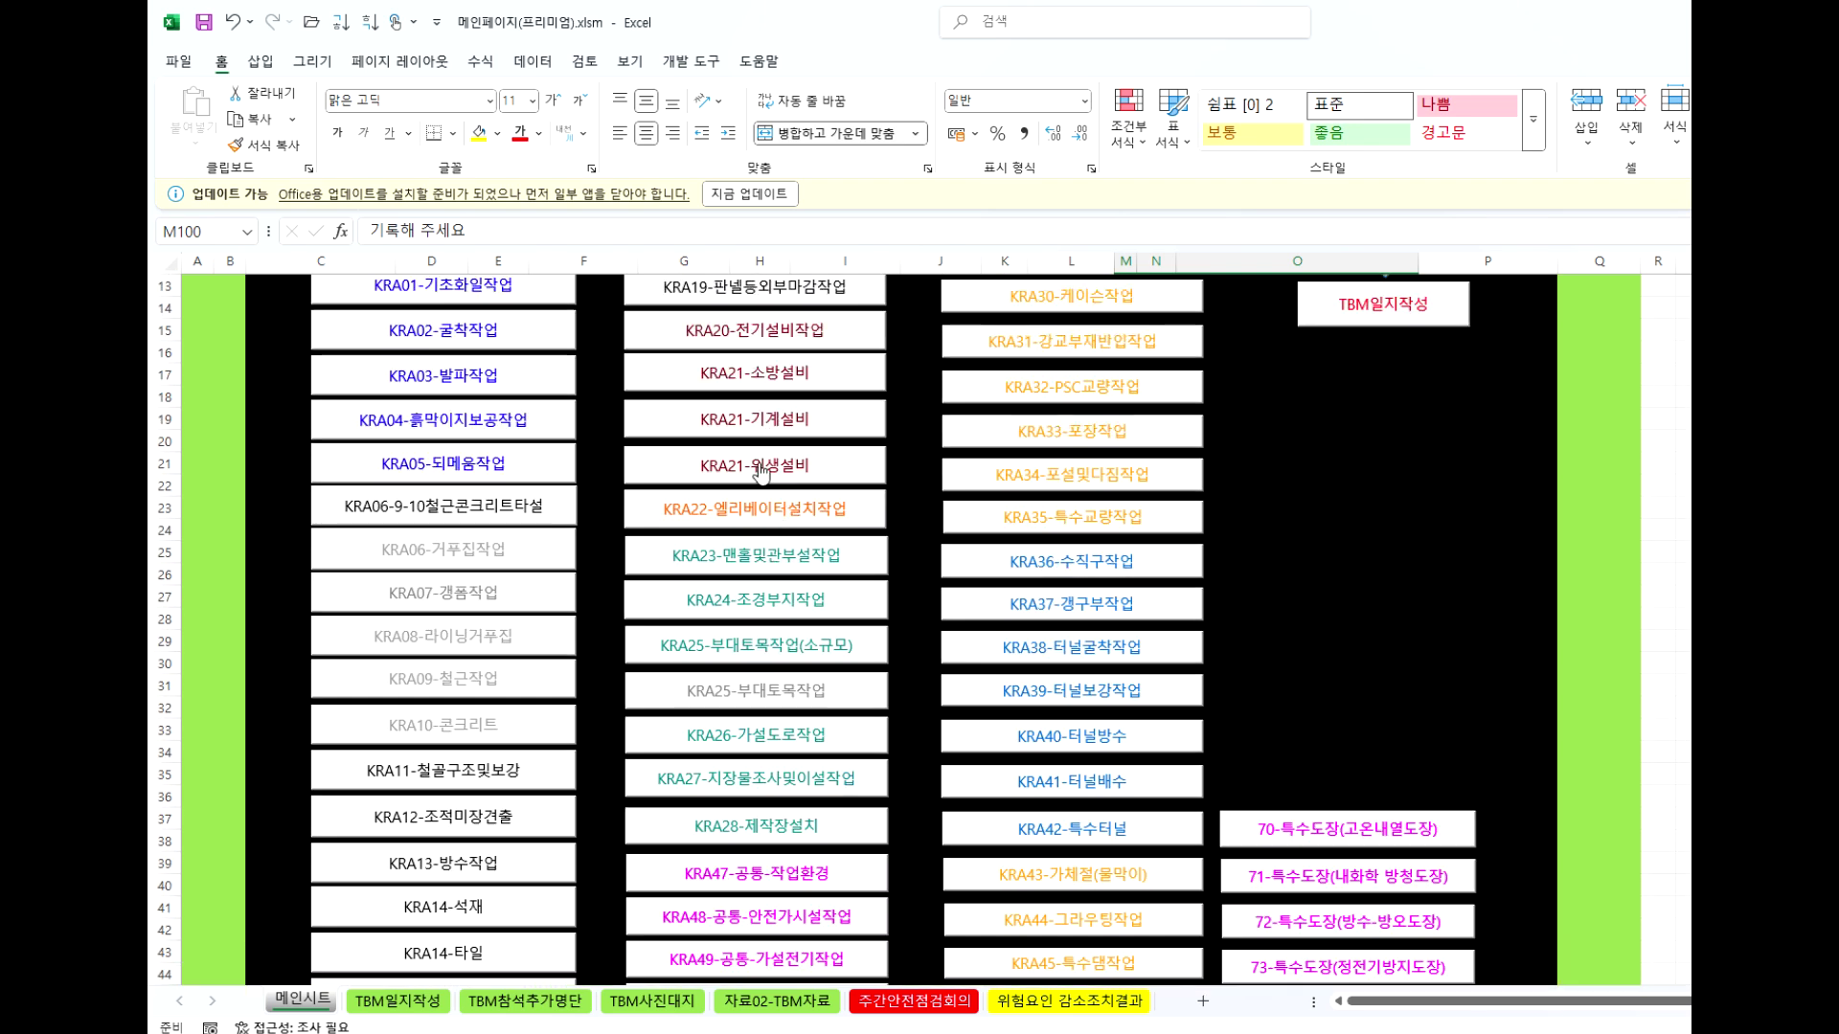
{"action": "left_click", "coordinate": [762, 721]}
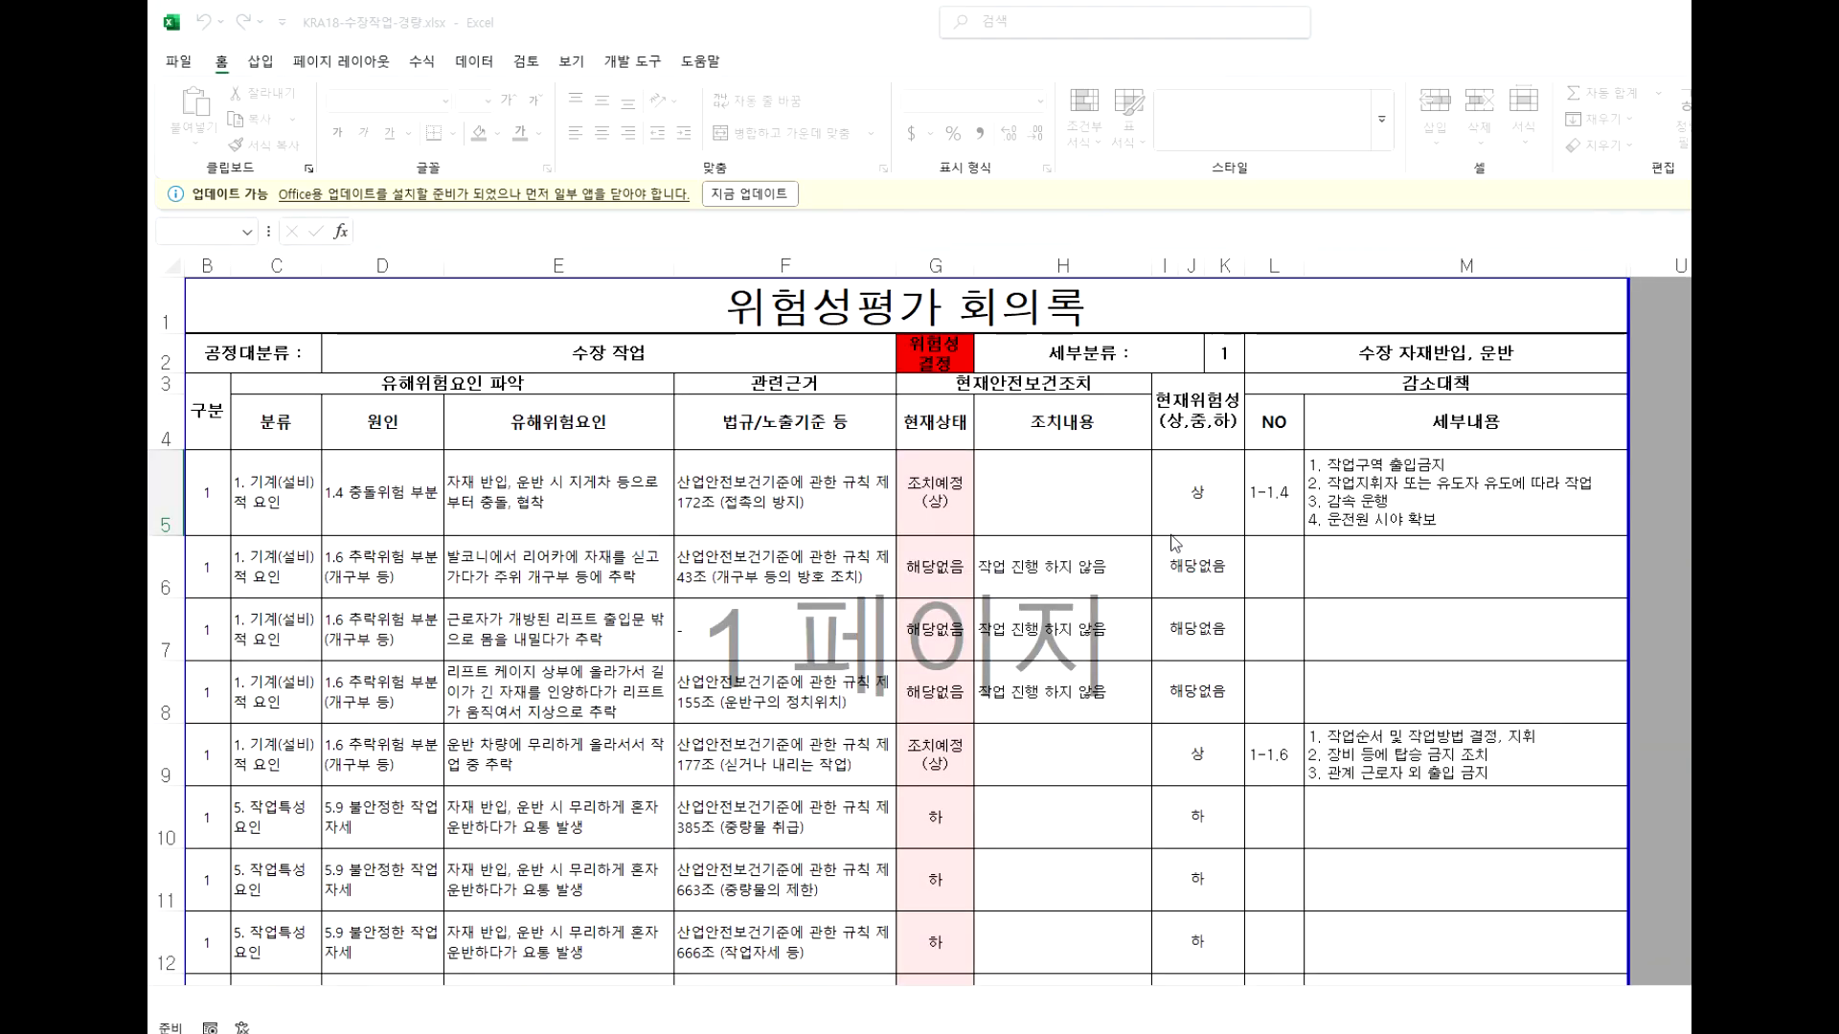
{"action": "left_click", "coordinate": [1214, 601]}
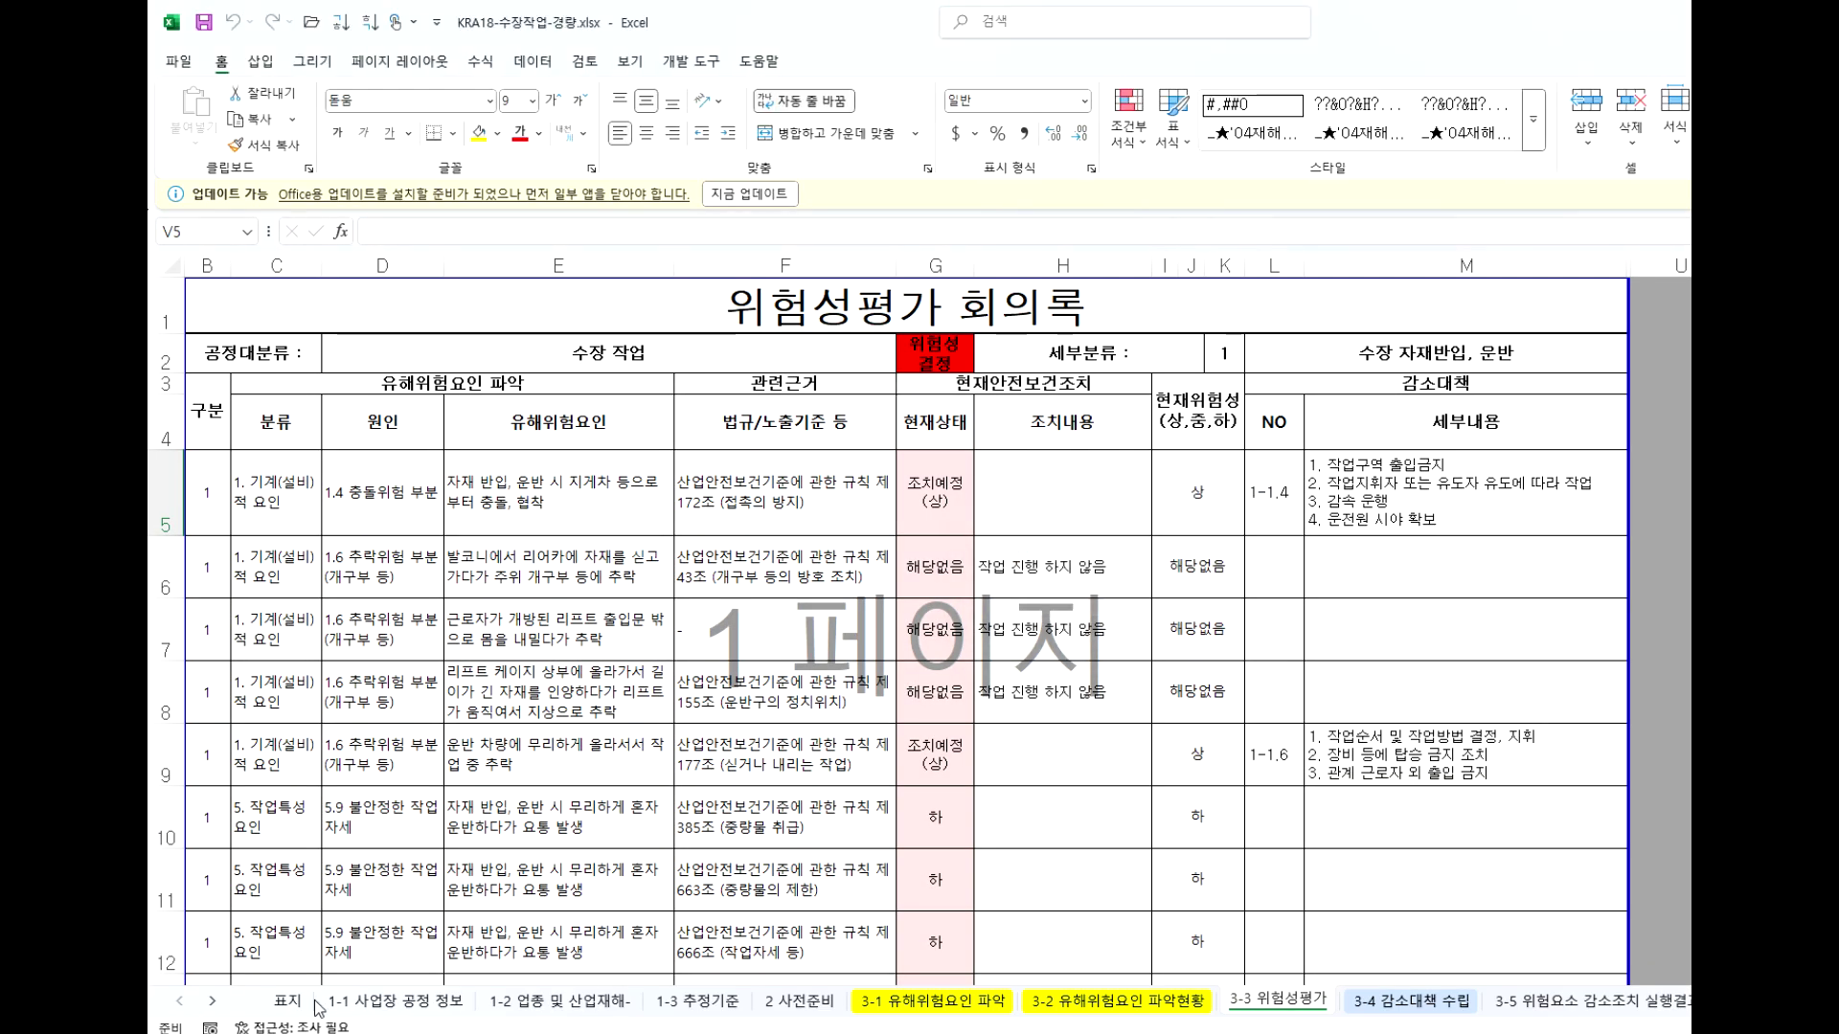
Check the site name, 협력업체, 안전관리자, 연락처 and company name fields on the 표지 sheet.
{"action": "left_click", "coordinate": [282, 1003]}
{"action": "scroll", "coordinate": [464, 714], "scroll_direction": "down", "scroll_amount": 6}
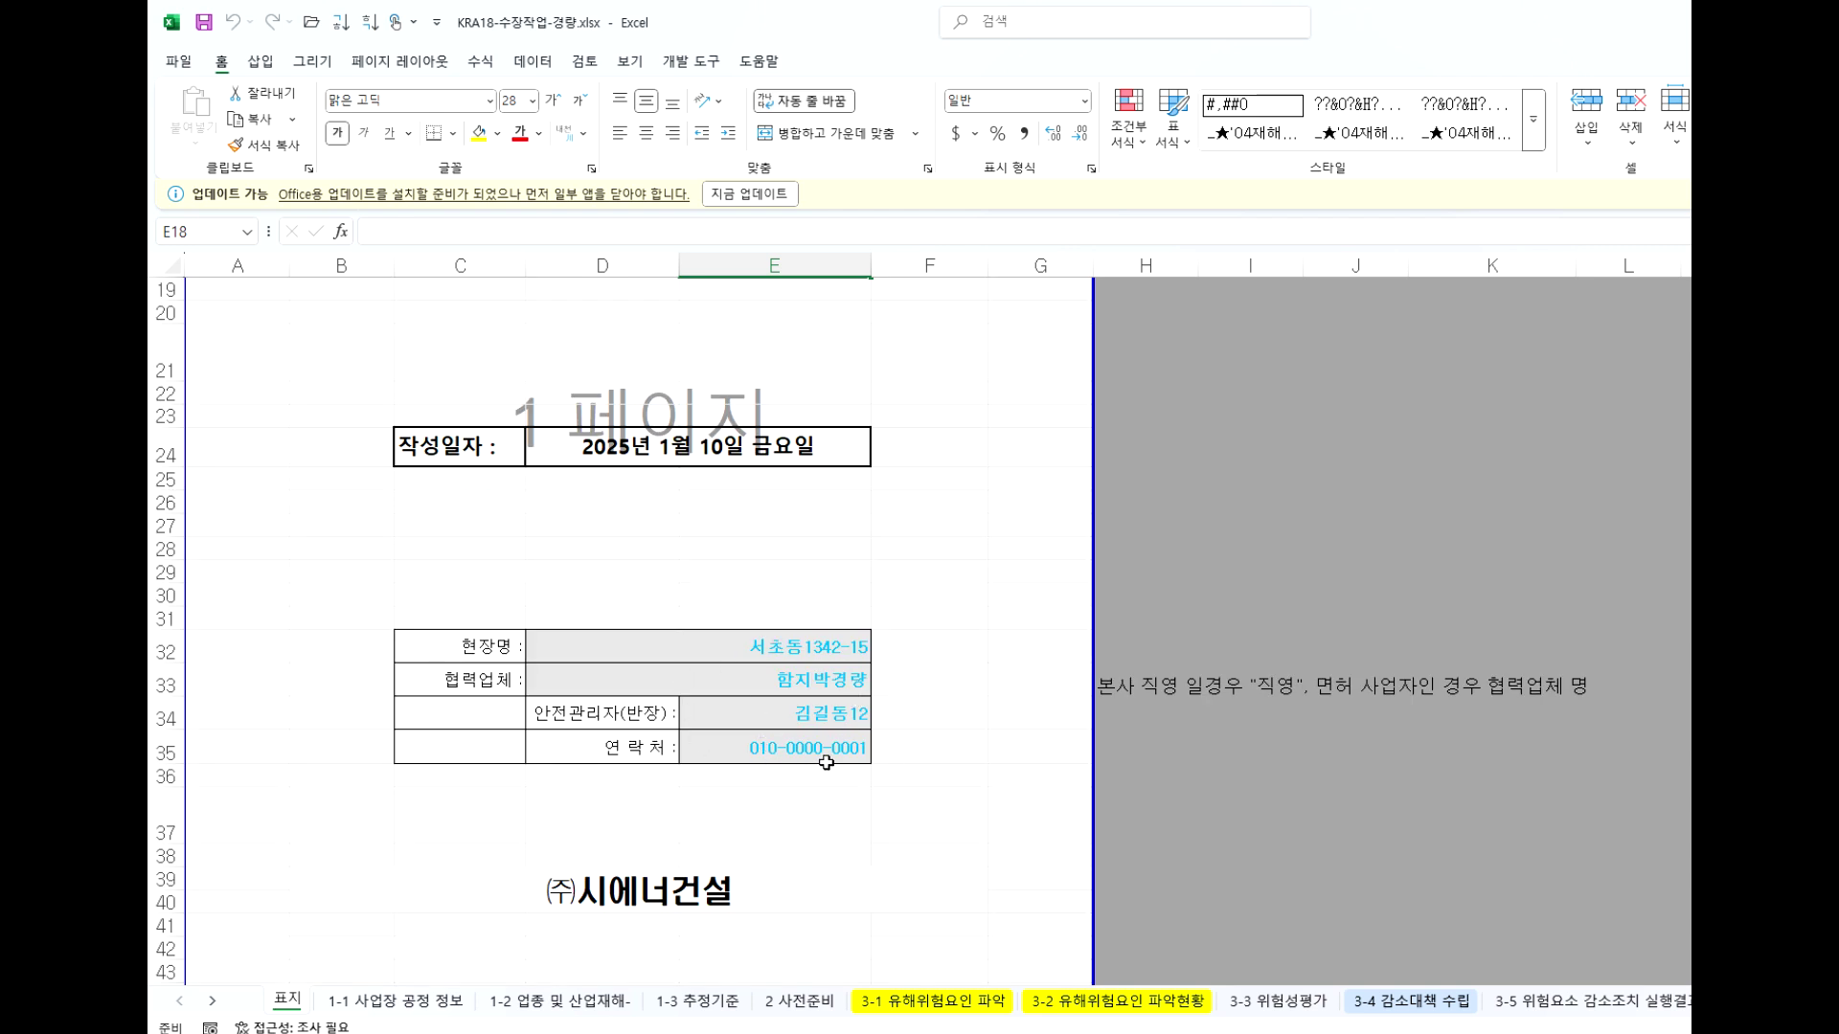
{"action": "left_click", "coordinate": [824, 654]}
{"action": "left_click", "coordinate": [841, 685]}
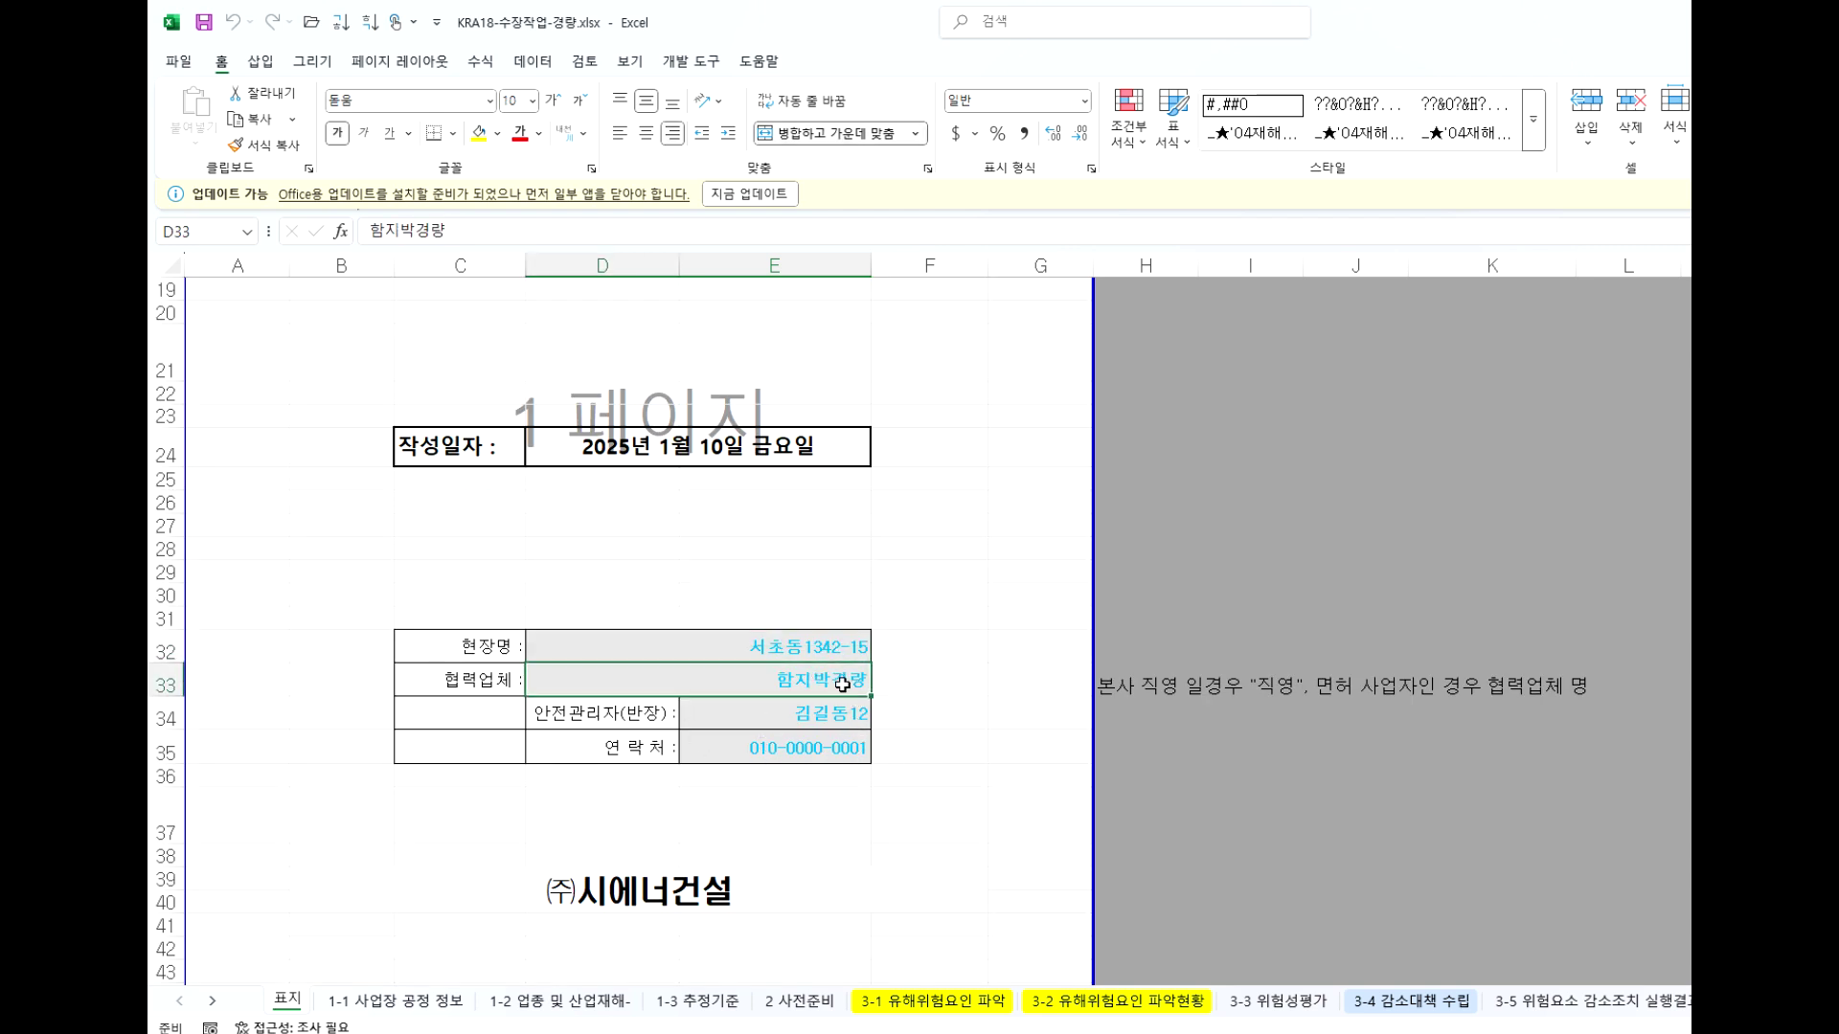
{"action": "left_click", "coordinate": [842, 712]}
{"action": "left_click", "coordinate": [853, 807]}
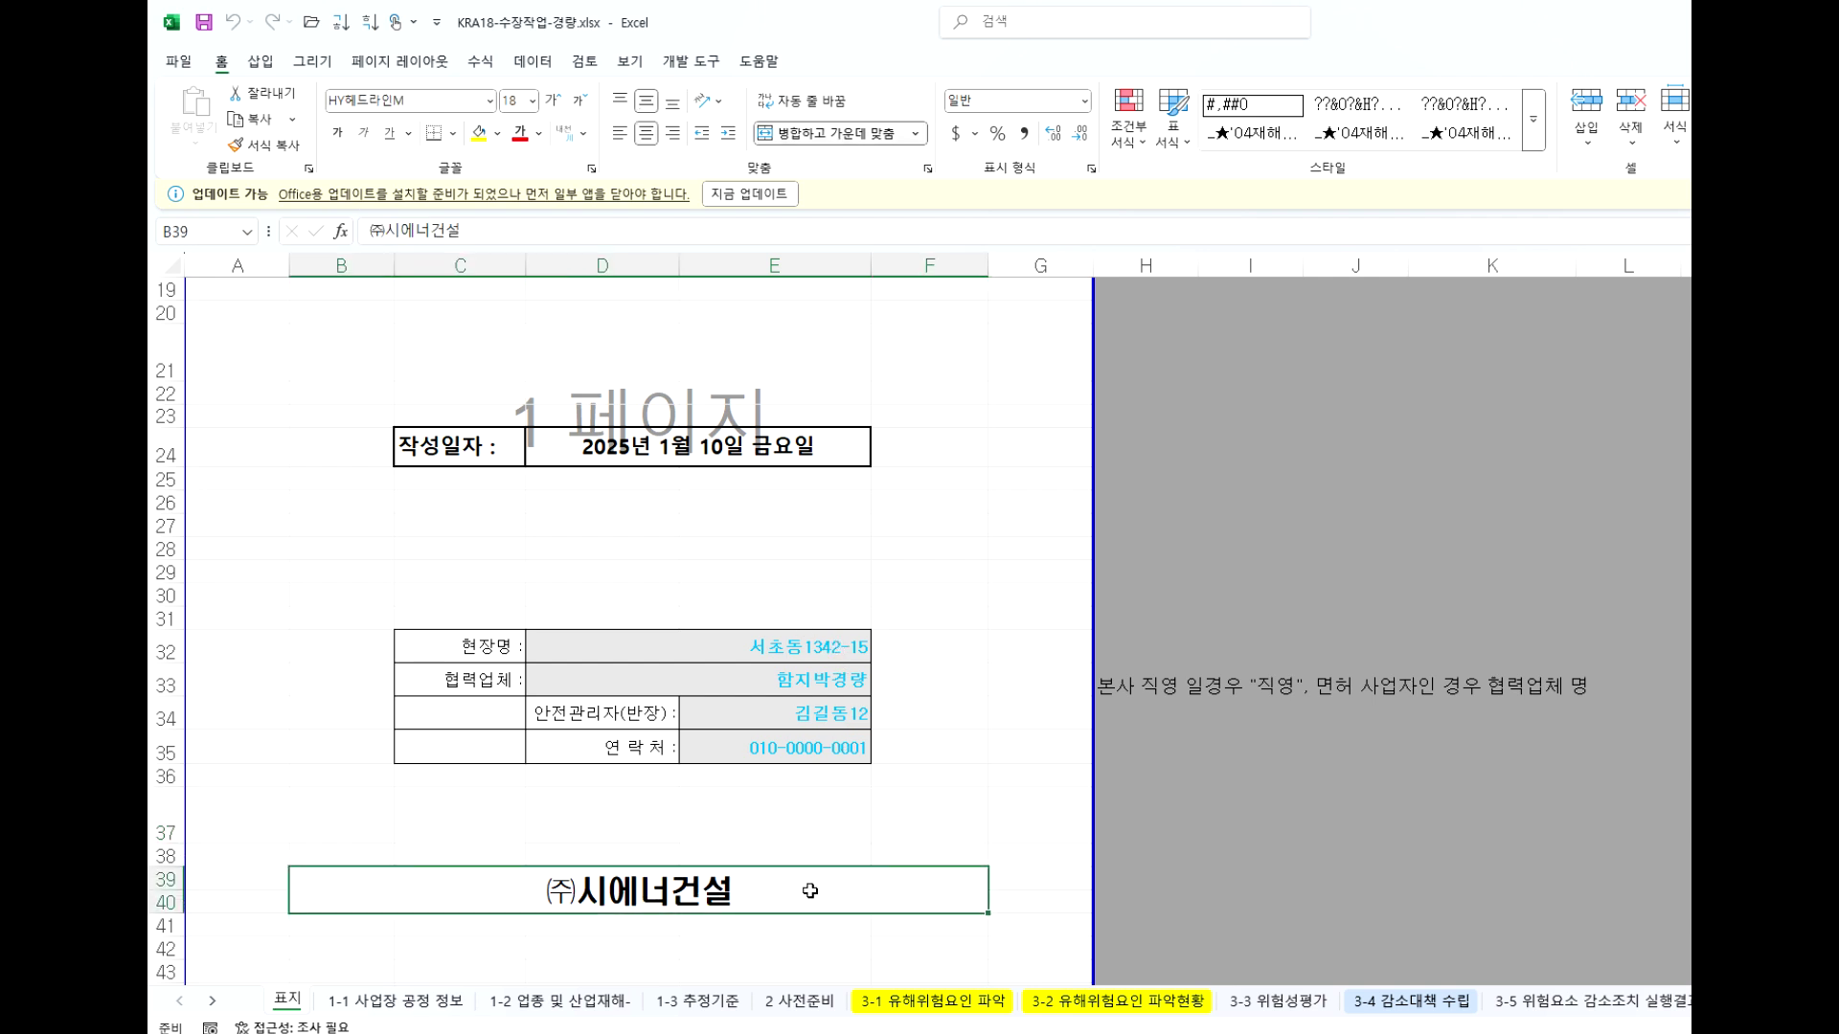
{"action": "scroll", "coordinate": [943, 807], "scroll_direction": "up", "scroll_amount": 6}
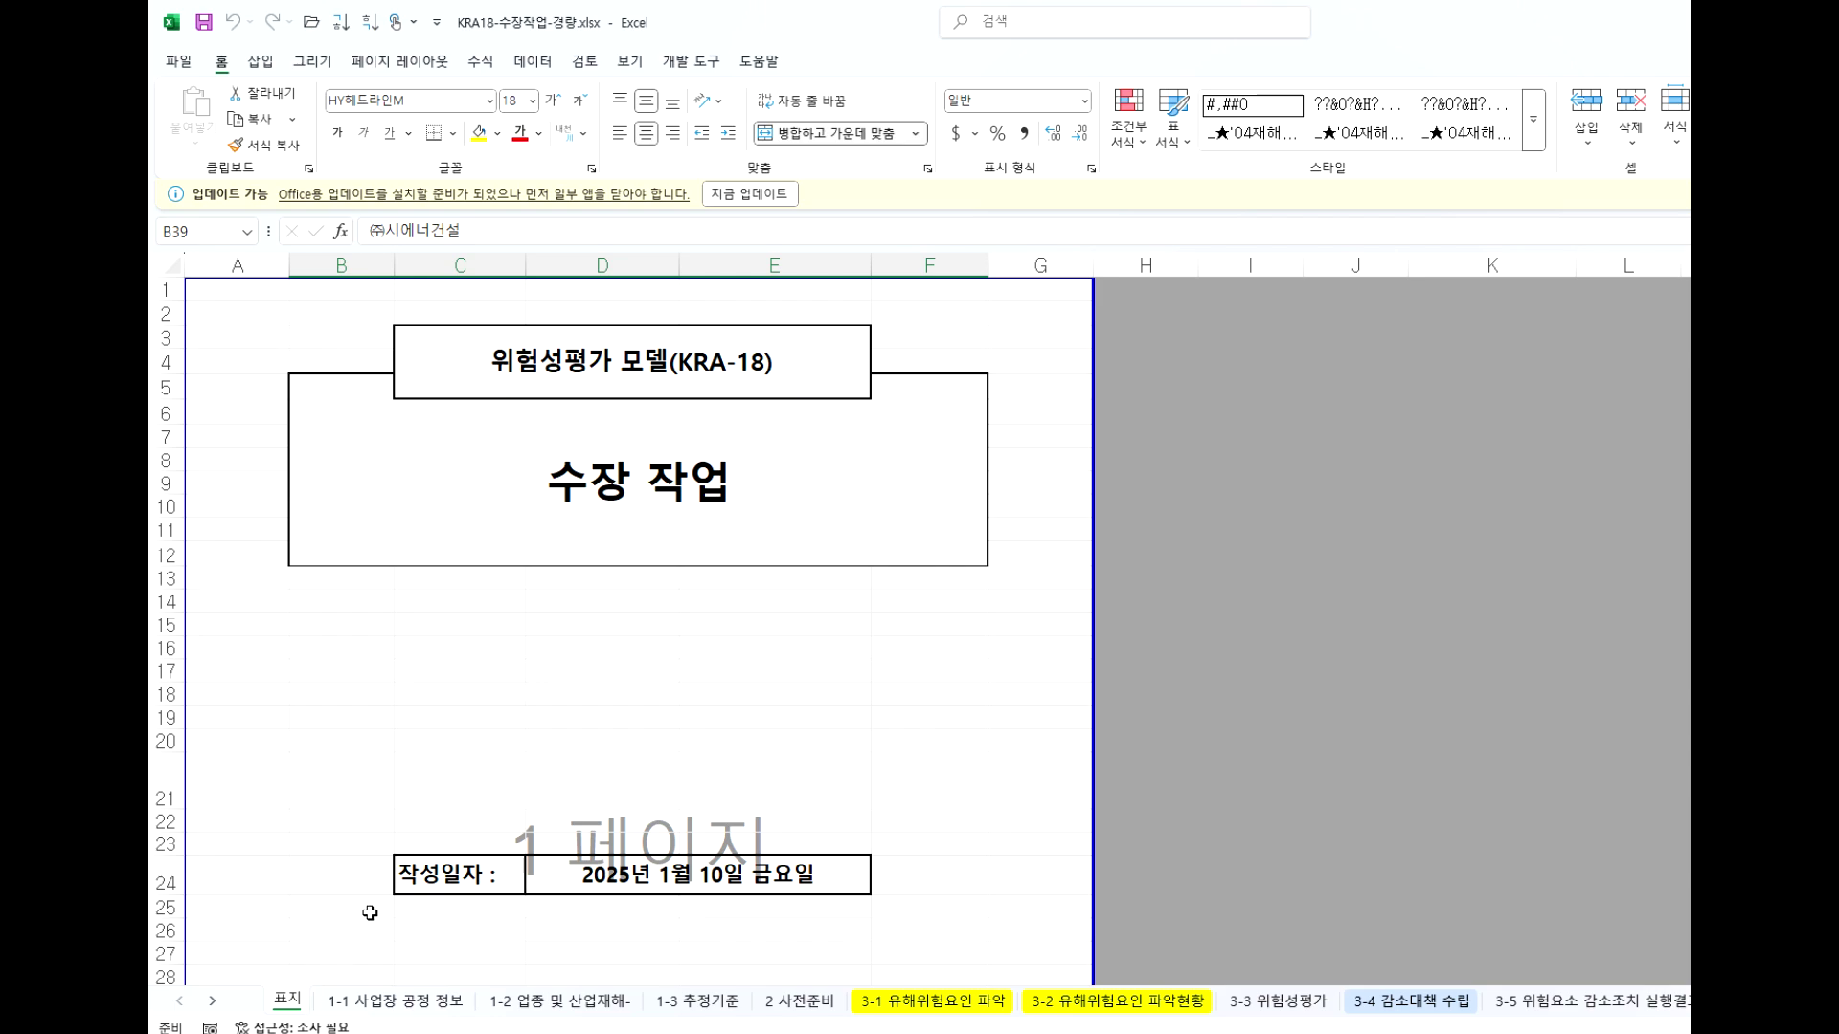
Compare the 3-3 위험성평가 and 3-4 감소대책 수립 sheets, ending on 3-3 위험성평가.
{"action": "left_click", "coordinate": [1291, 1002]}
{"action": "left_click", "coordinate": [1429, 1002]}
{"action": "left_click", "coordinate": [1279, 1001]}
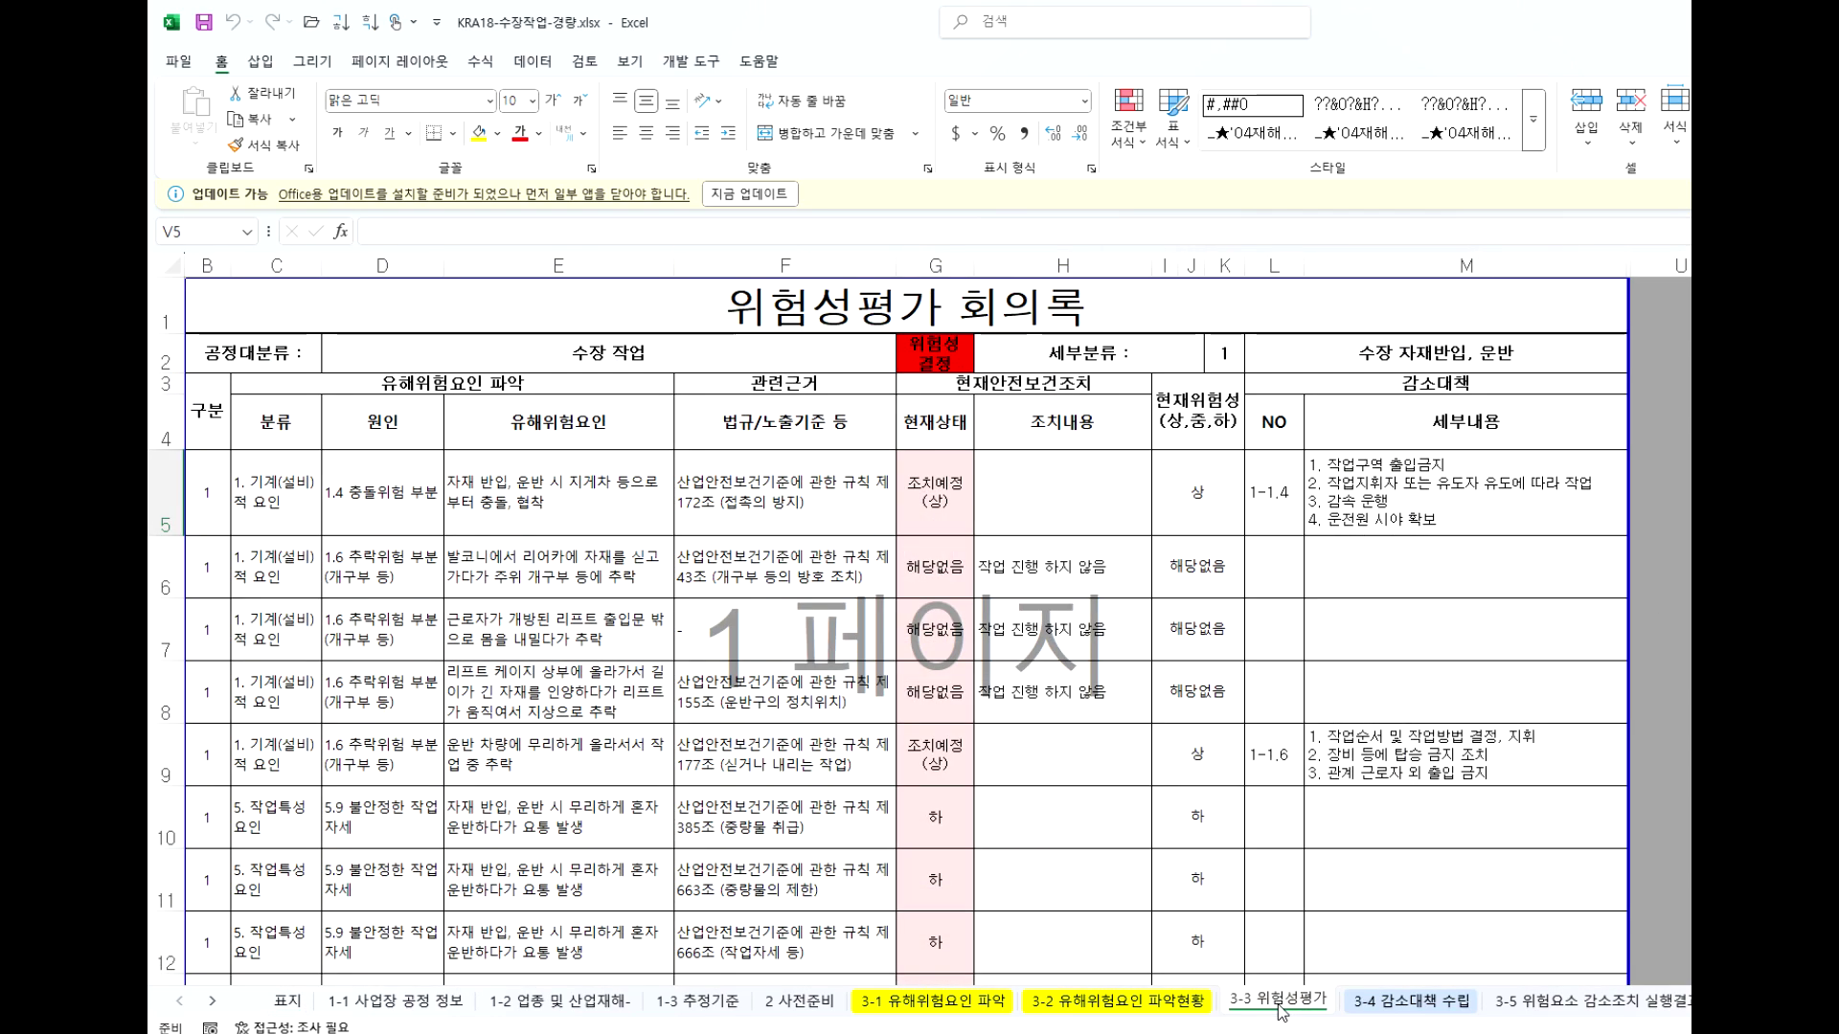
{"action": "left_click", "coordinate": [1408, 1002]}
{"action": "left_click", "coordinate": [1279, 1002]}
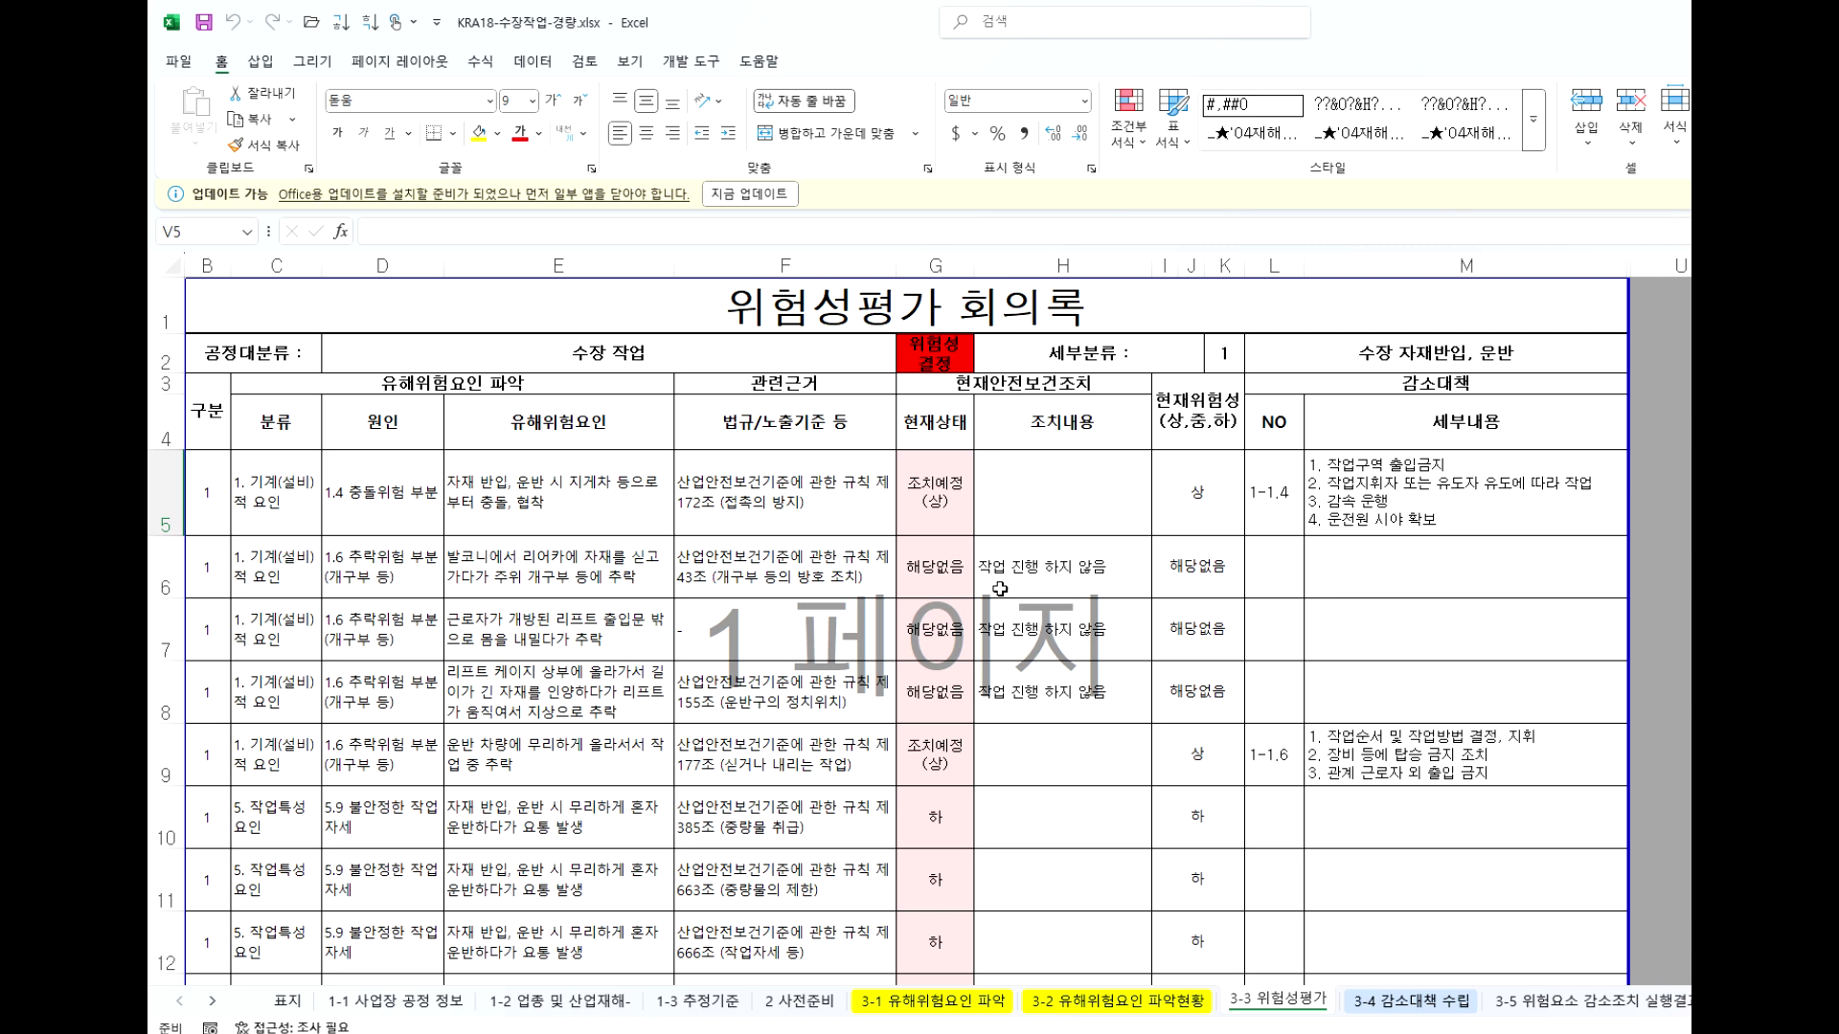
Check the status options and 현재위험성 formula for the 1.4 충돌위험 부분 hazard in row 5, and set its 현재상태 to 조치예정(중).
{"action": "left_click", "coordinate": [955, 486]}
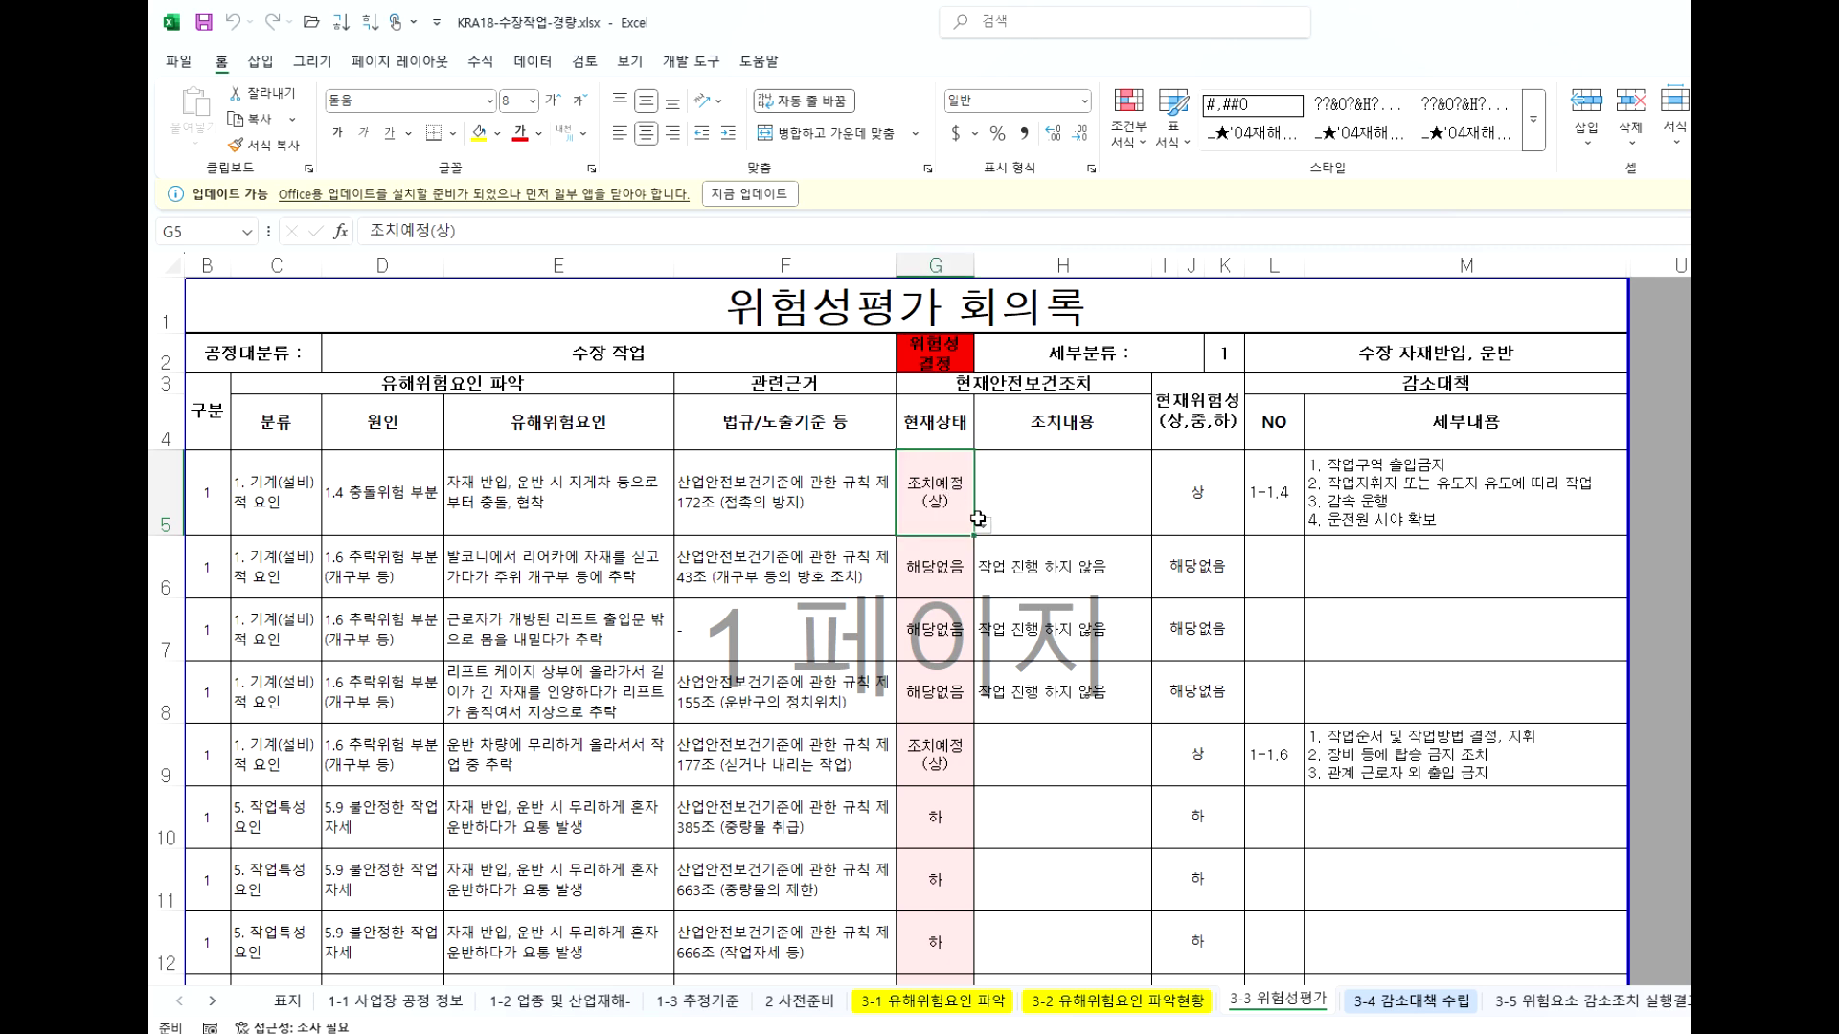
{"action": "left_click", "coordinate": [984, 526]}
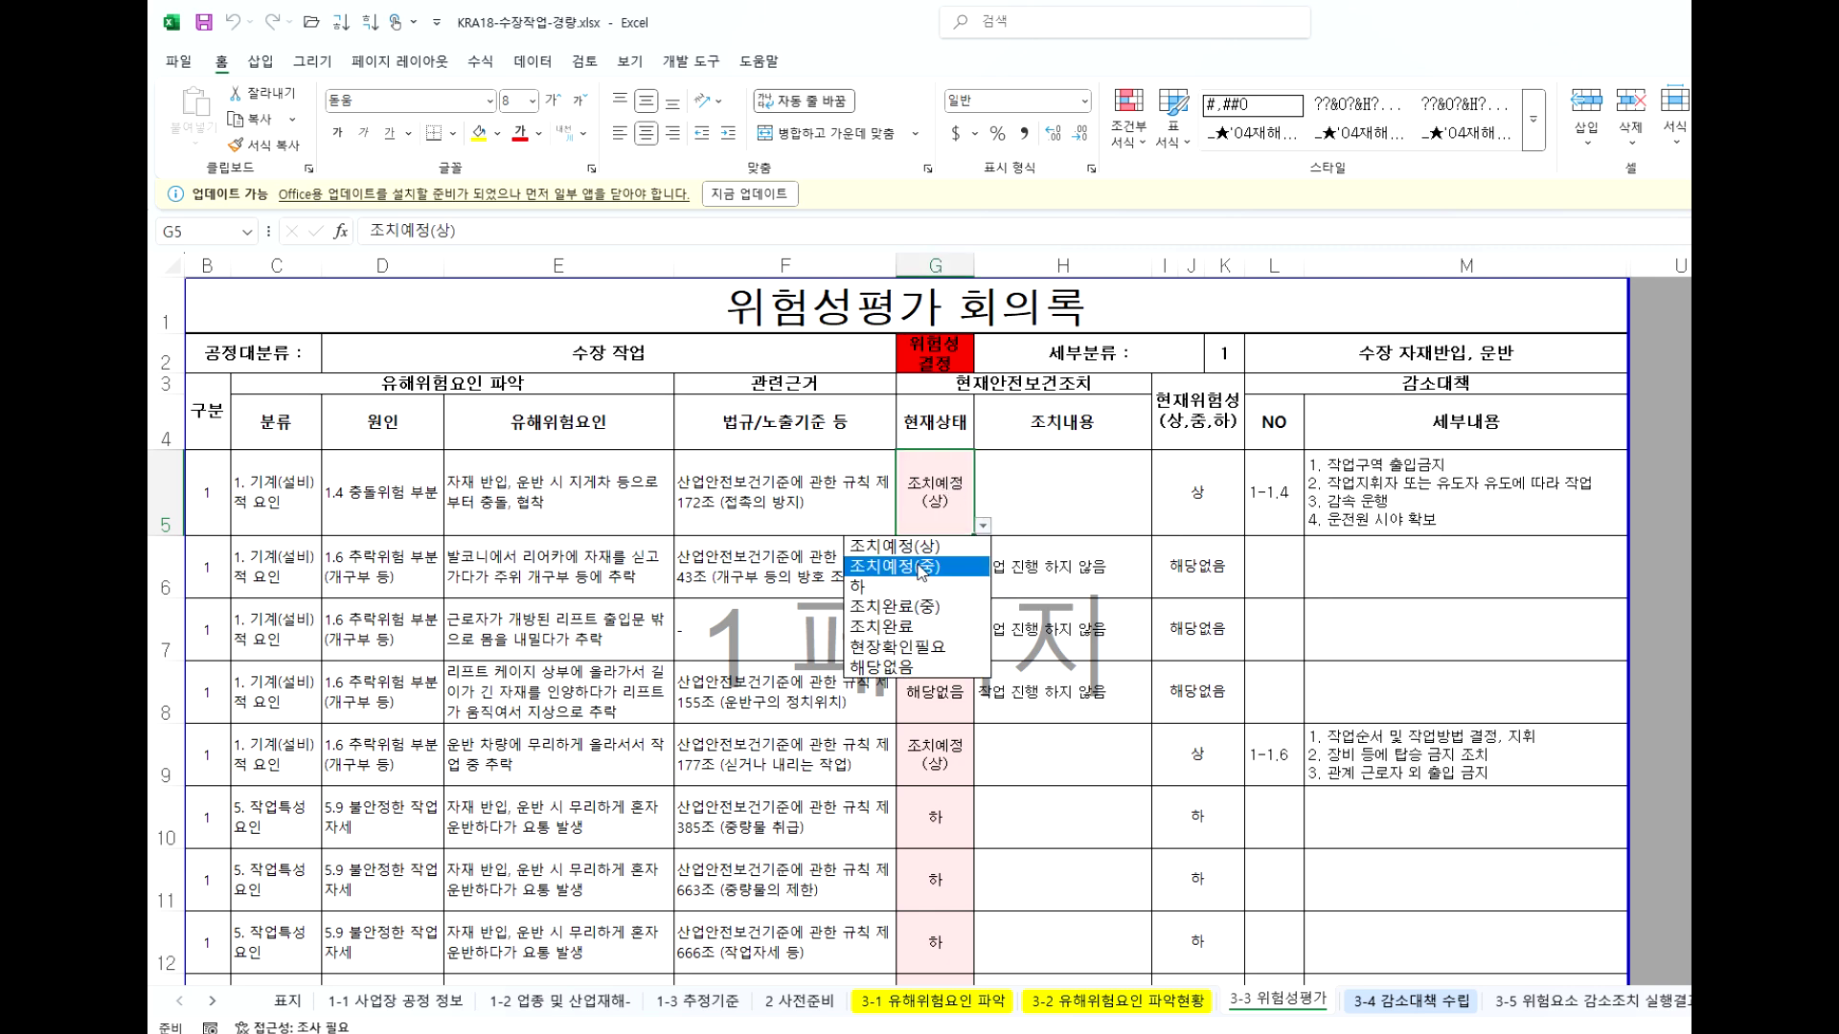
{"action": "left_click", "coordinate": [945, 509]}
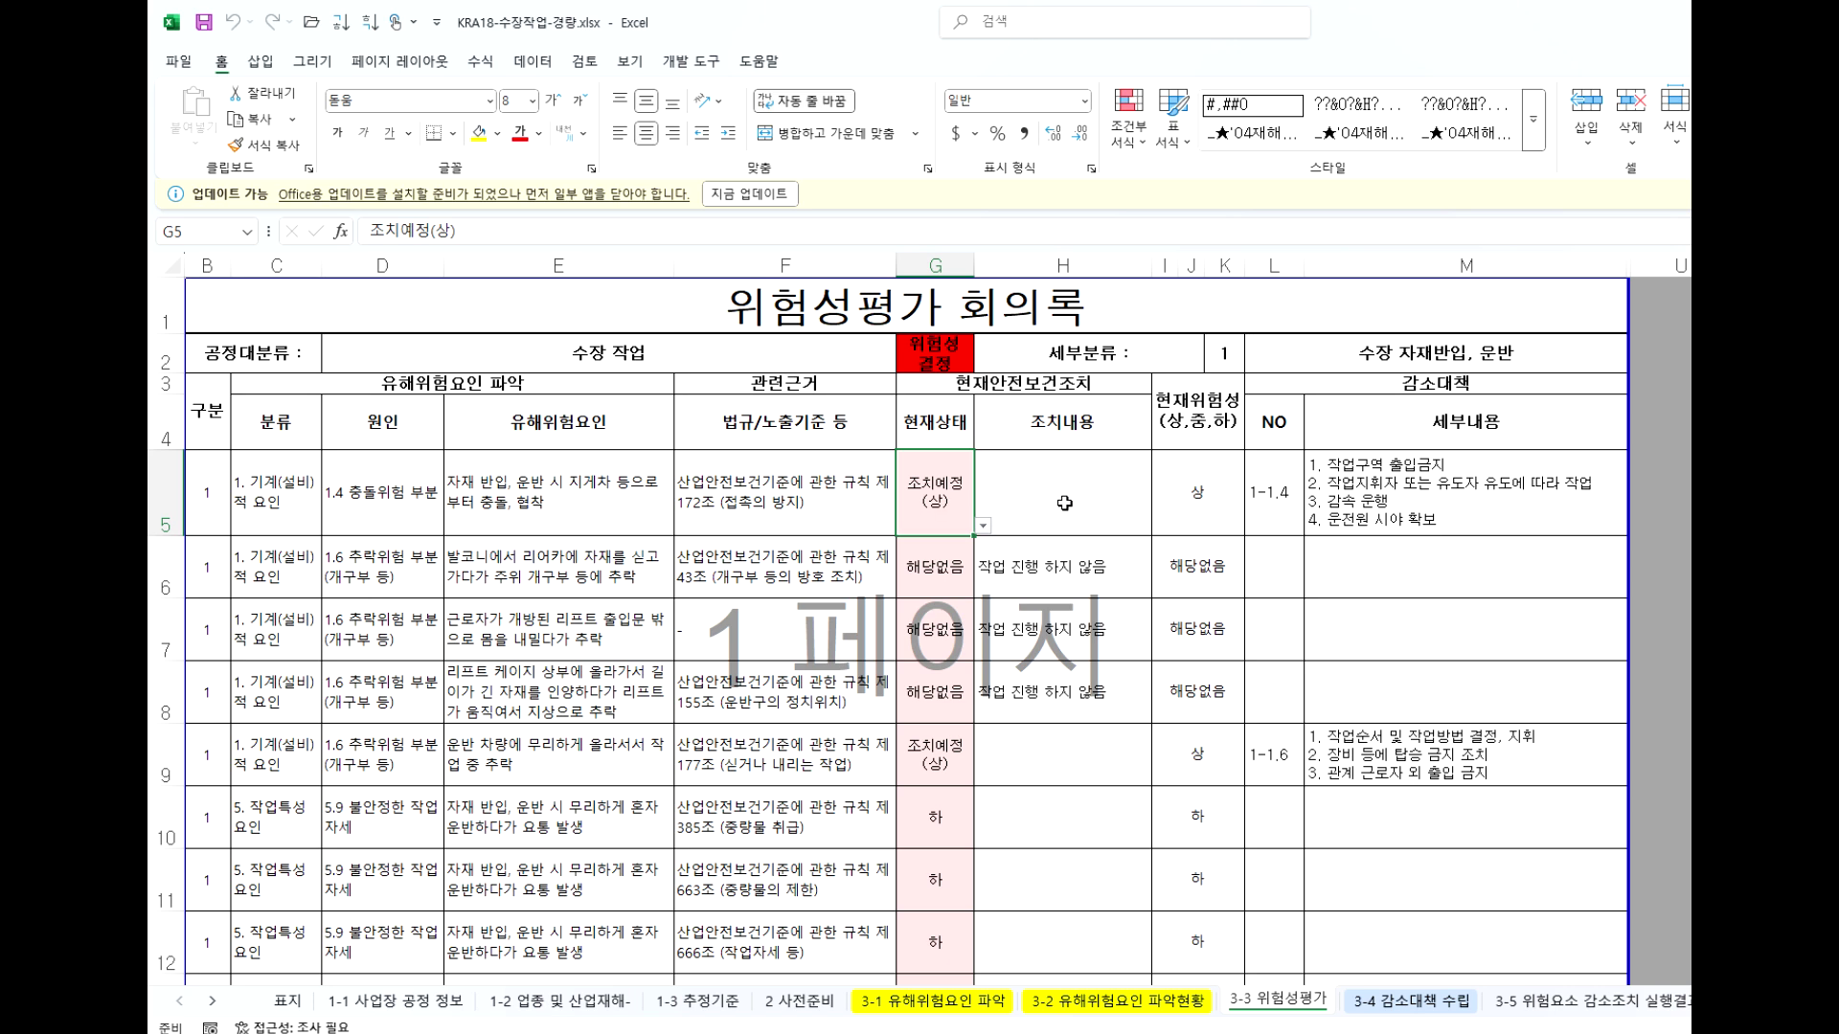
{"action": "left_click", "coordinate": [1191, 505]}
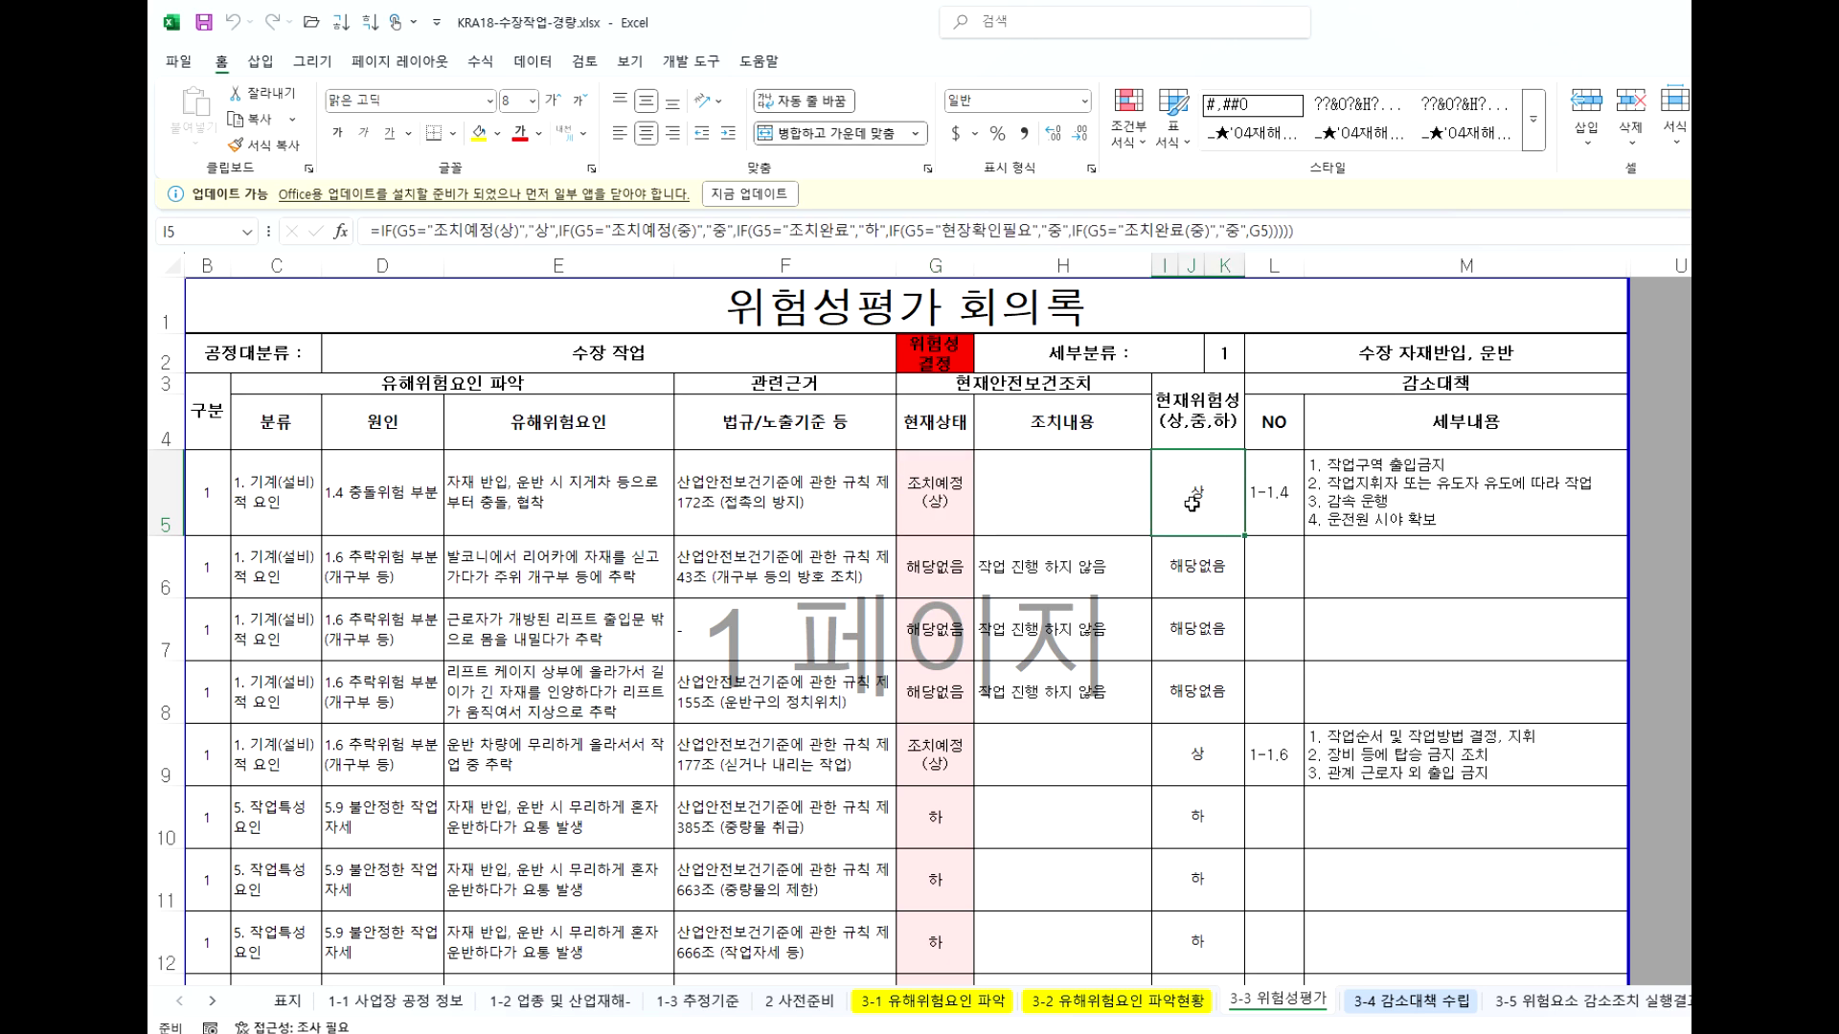
{"action": "left_click", "coordinate": [920, 508]}
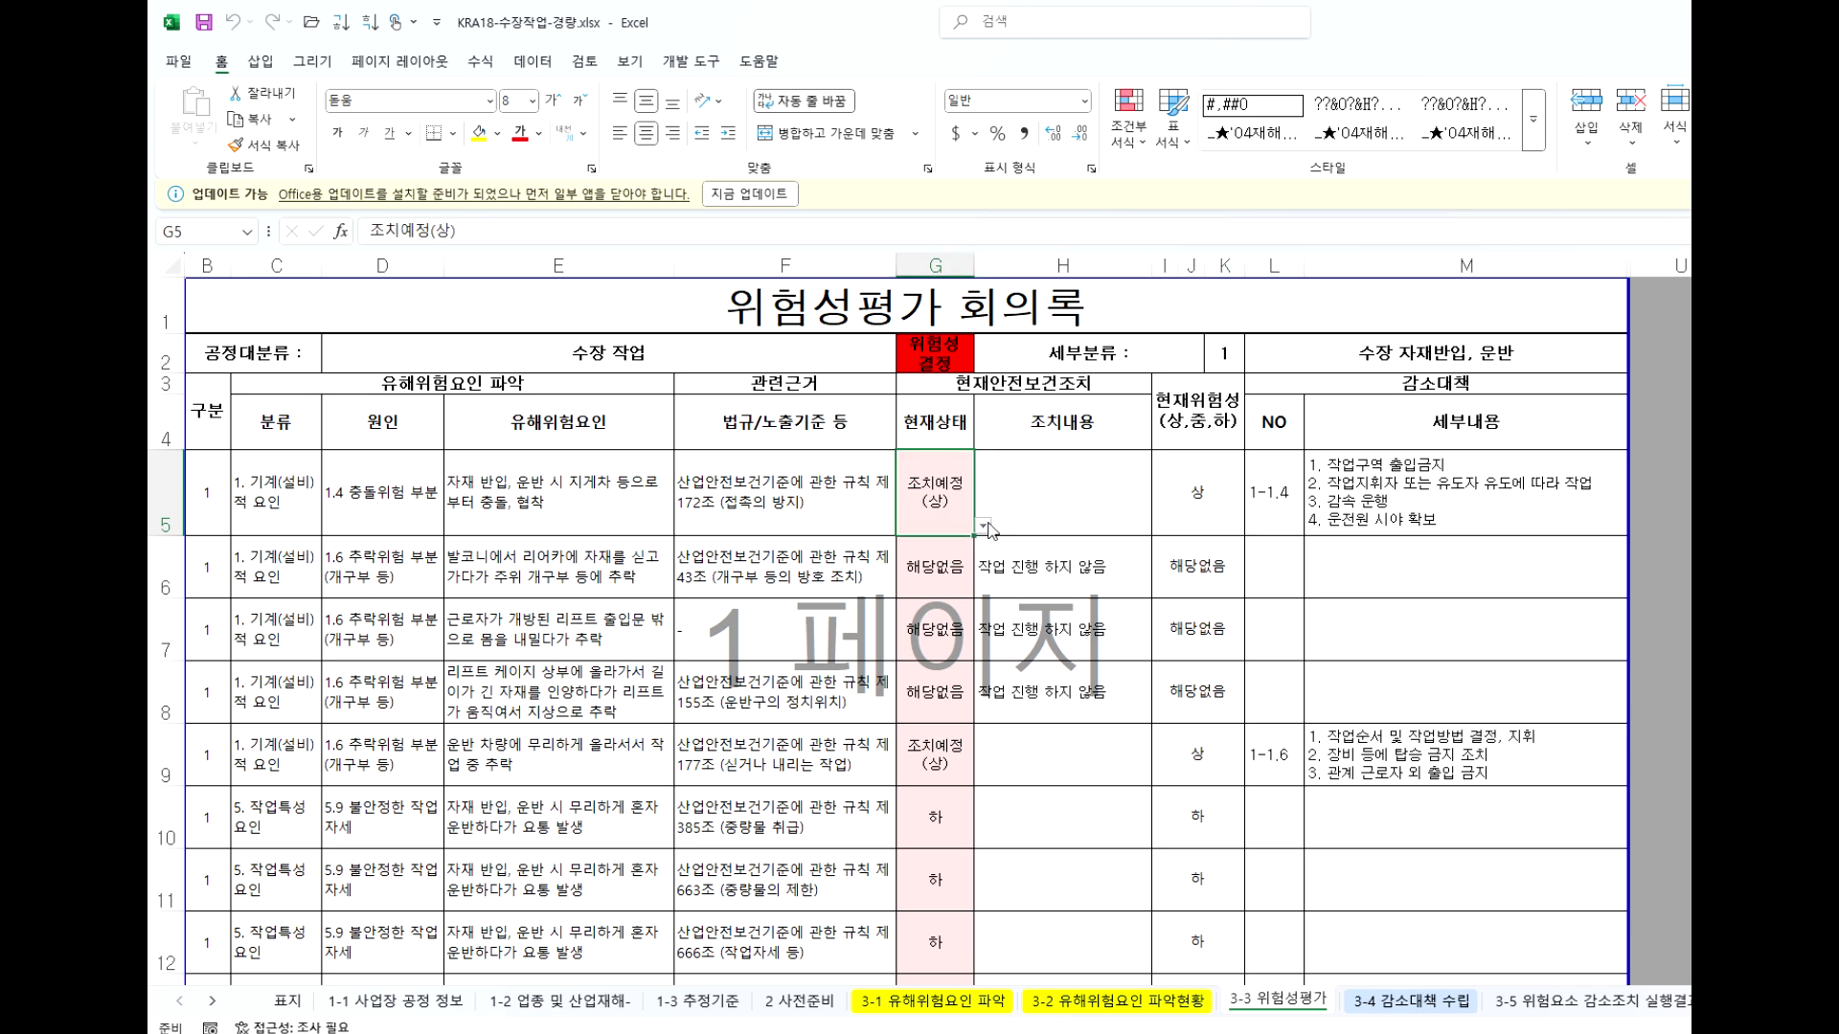
{"action": "left_click", "coordinate": [984, 526]}
{"action": "left_click", "coordinate": [937, 588]}
Set the 현재상태 of the row 6 balcony fall hazard to 현장확인필요 and inspect its 감소대책 세부내용 cell.
{"action": "left_click", "coordinate": [937, 588]}
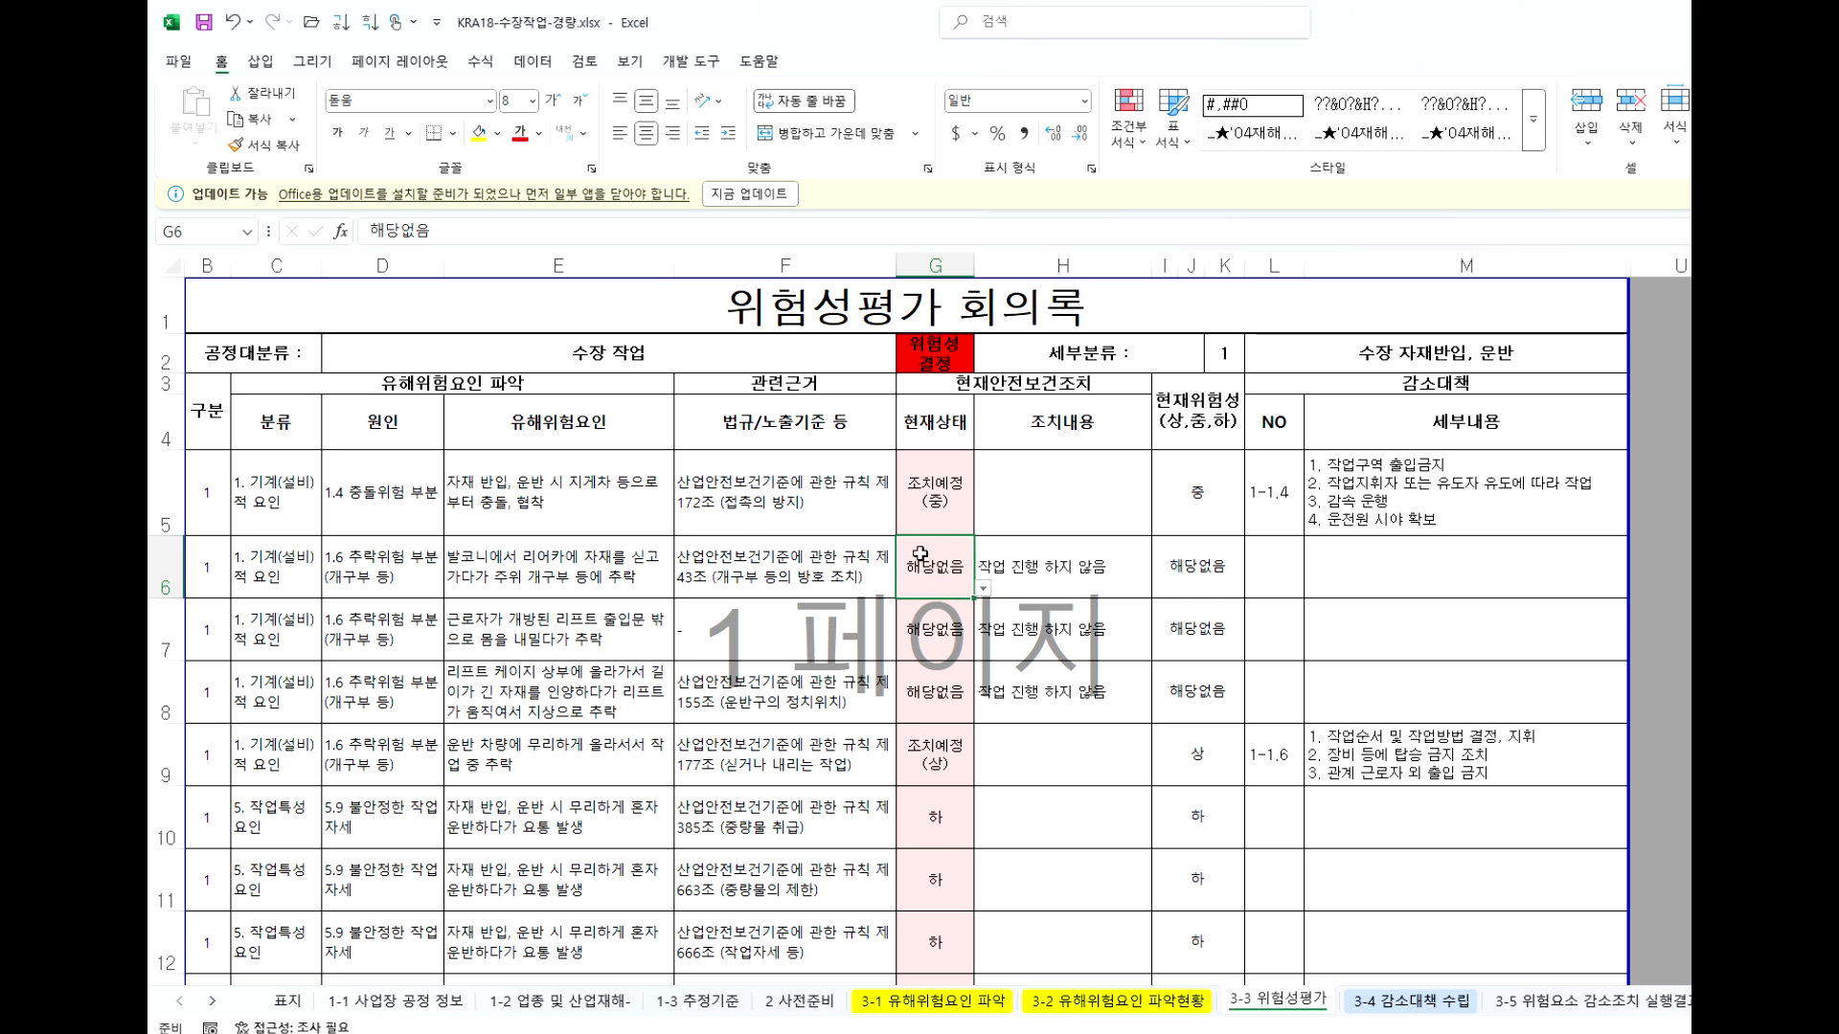
{"action": "left_click", "coordinate": [983, 591]}
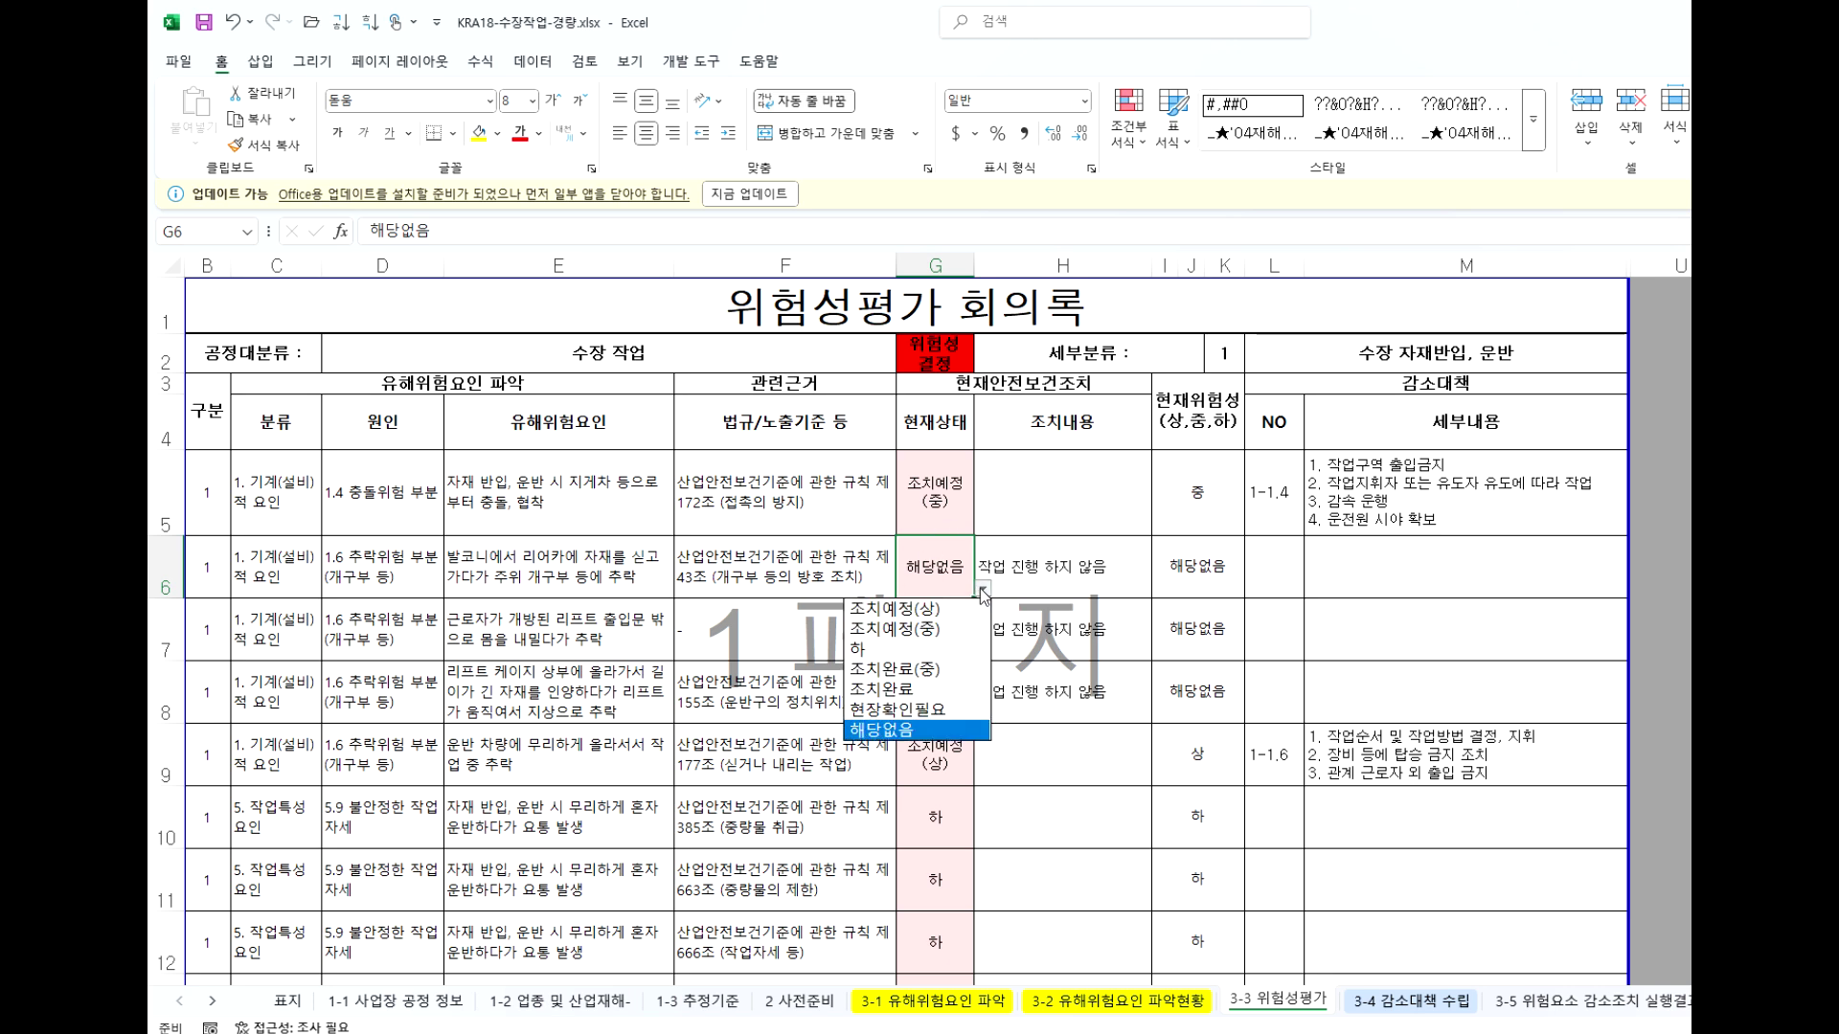
{"action": "left_click", "coordinate": [915, 709]}
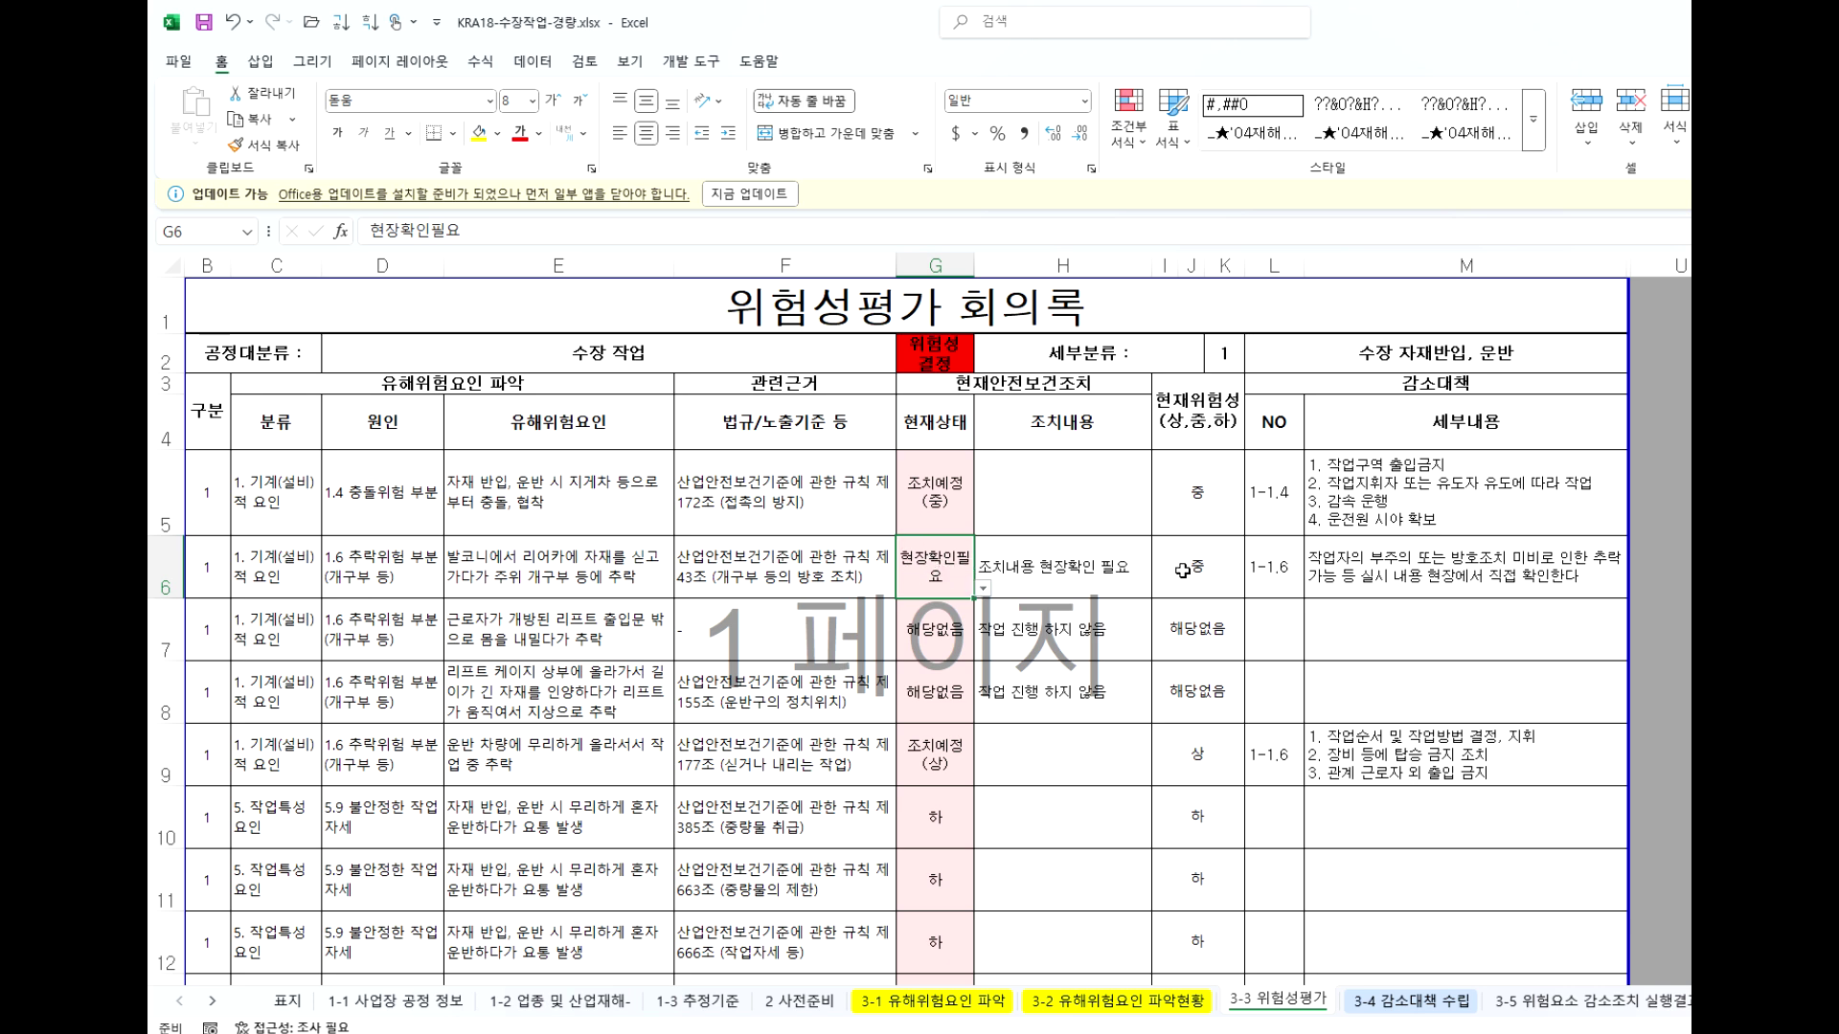
{"action": "left_click", "coordinate": [1445, 579]}
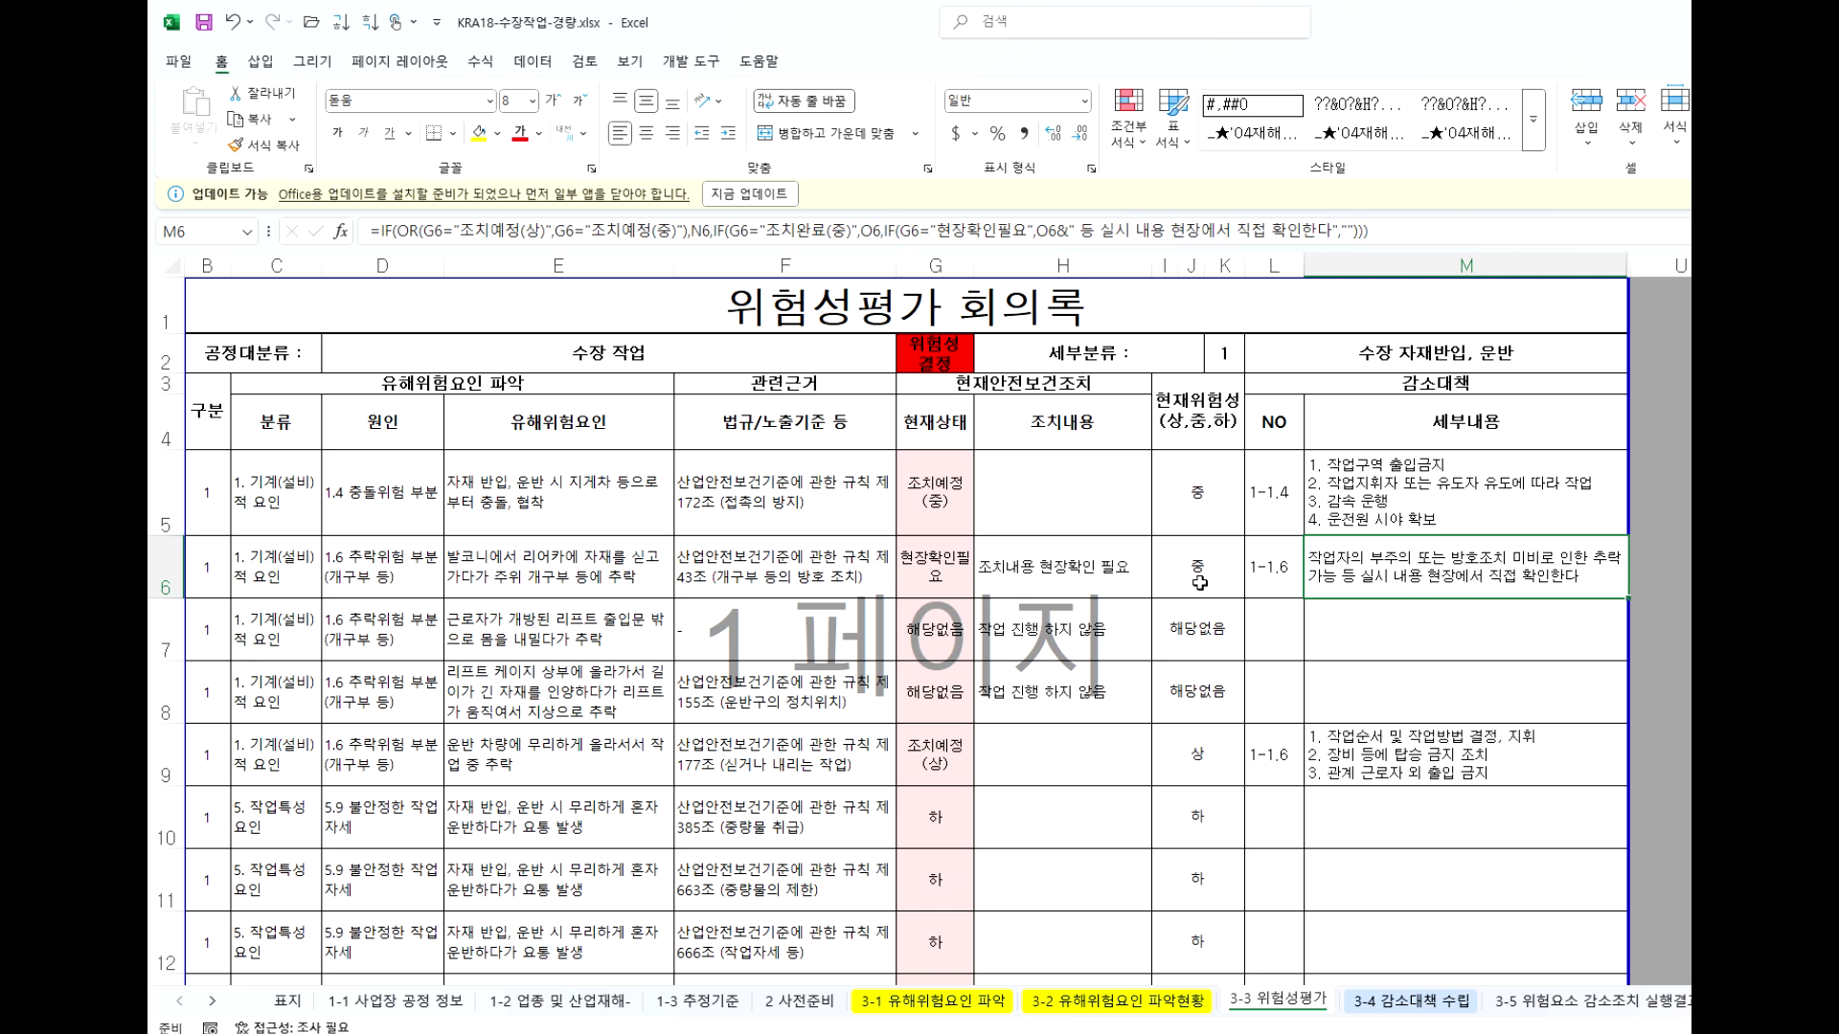
Check the 현재상태 options for the row 7 lift fall hazard and reselect the row 6 세부내용 cell.
{"action": "left_click", "coordinate": [936, 639]}
{"action": "left_click", "coordinate": [983, 652]}
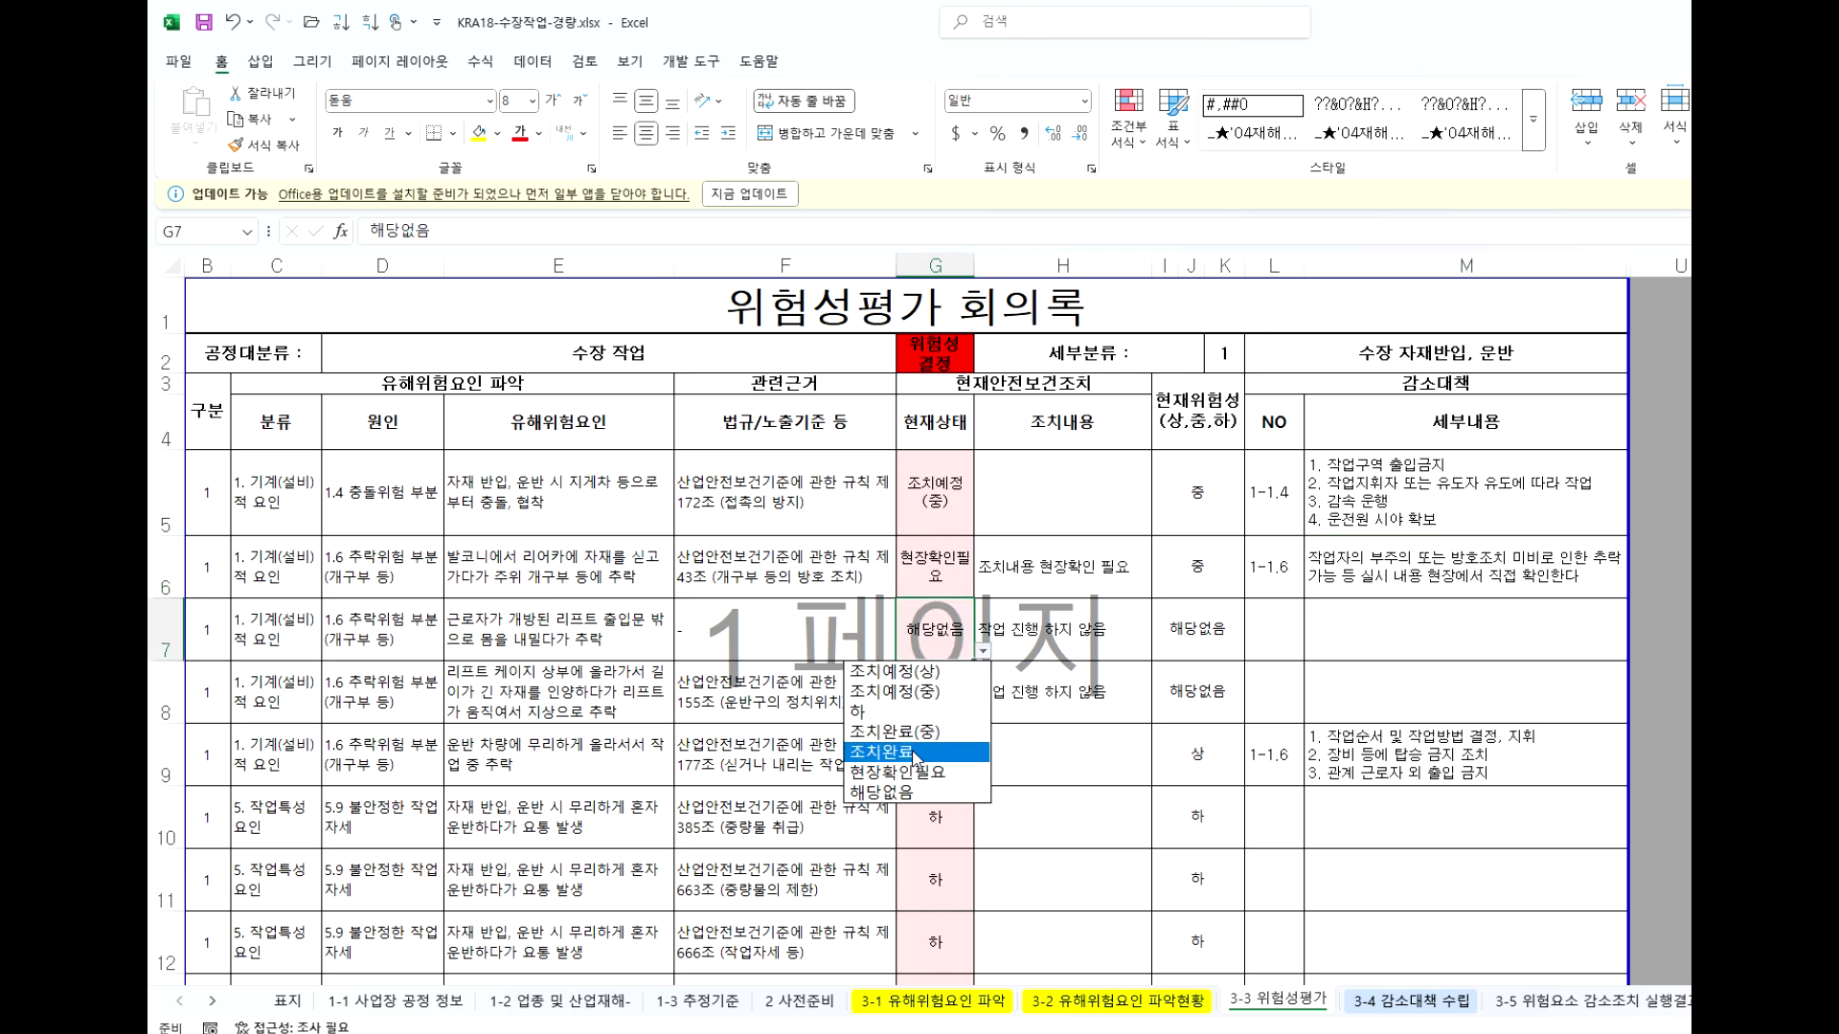
{"action": "left_click", "coordinate": [1403, 578]}
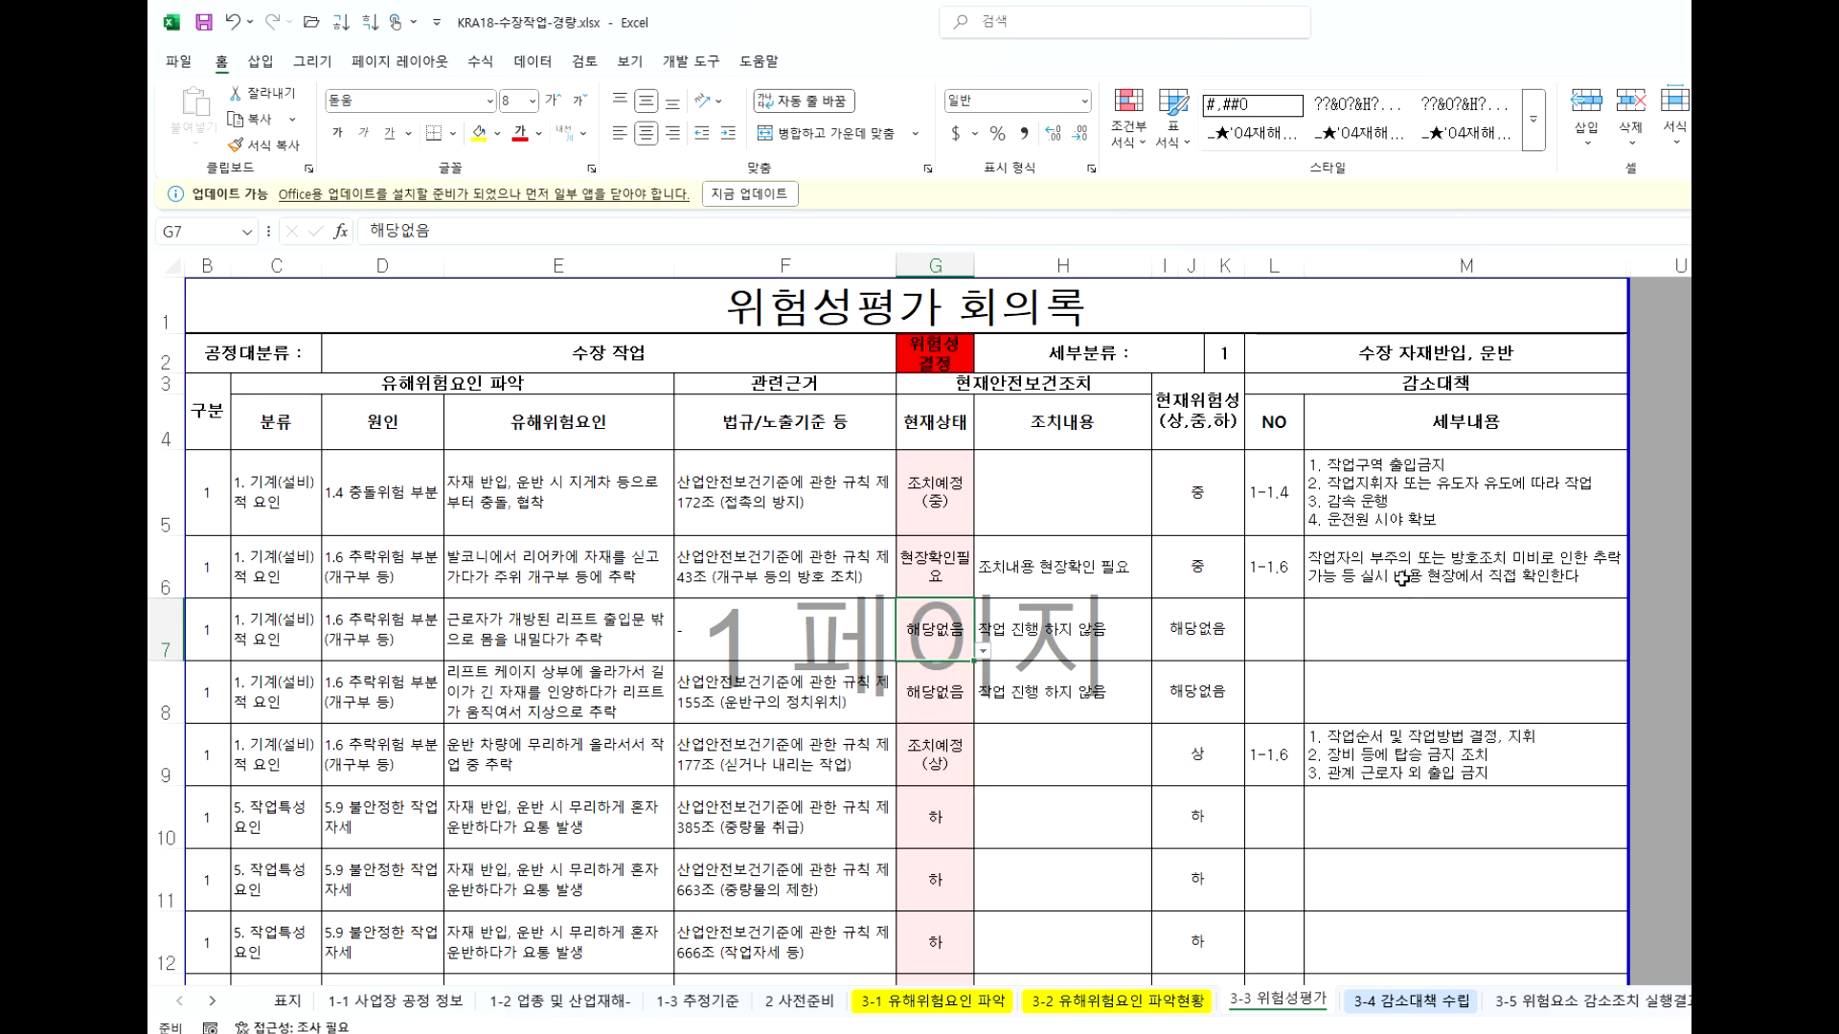
{"action": "left_click", "coordinate": [1403, 579]}
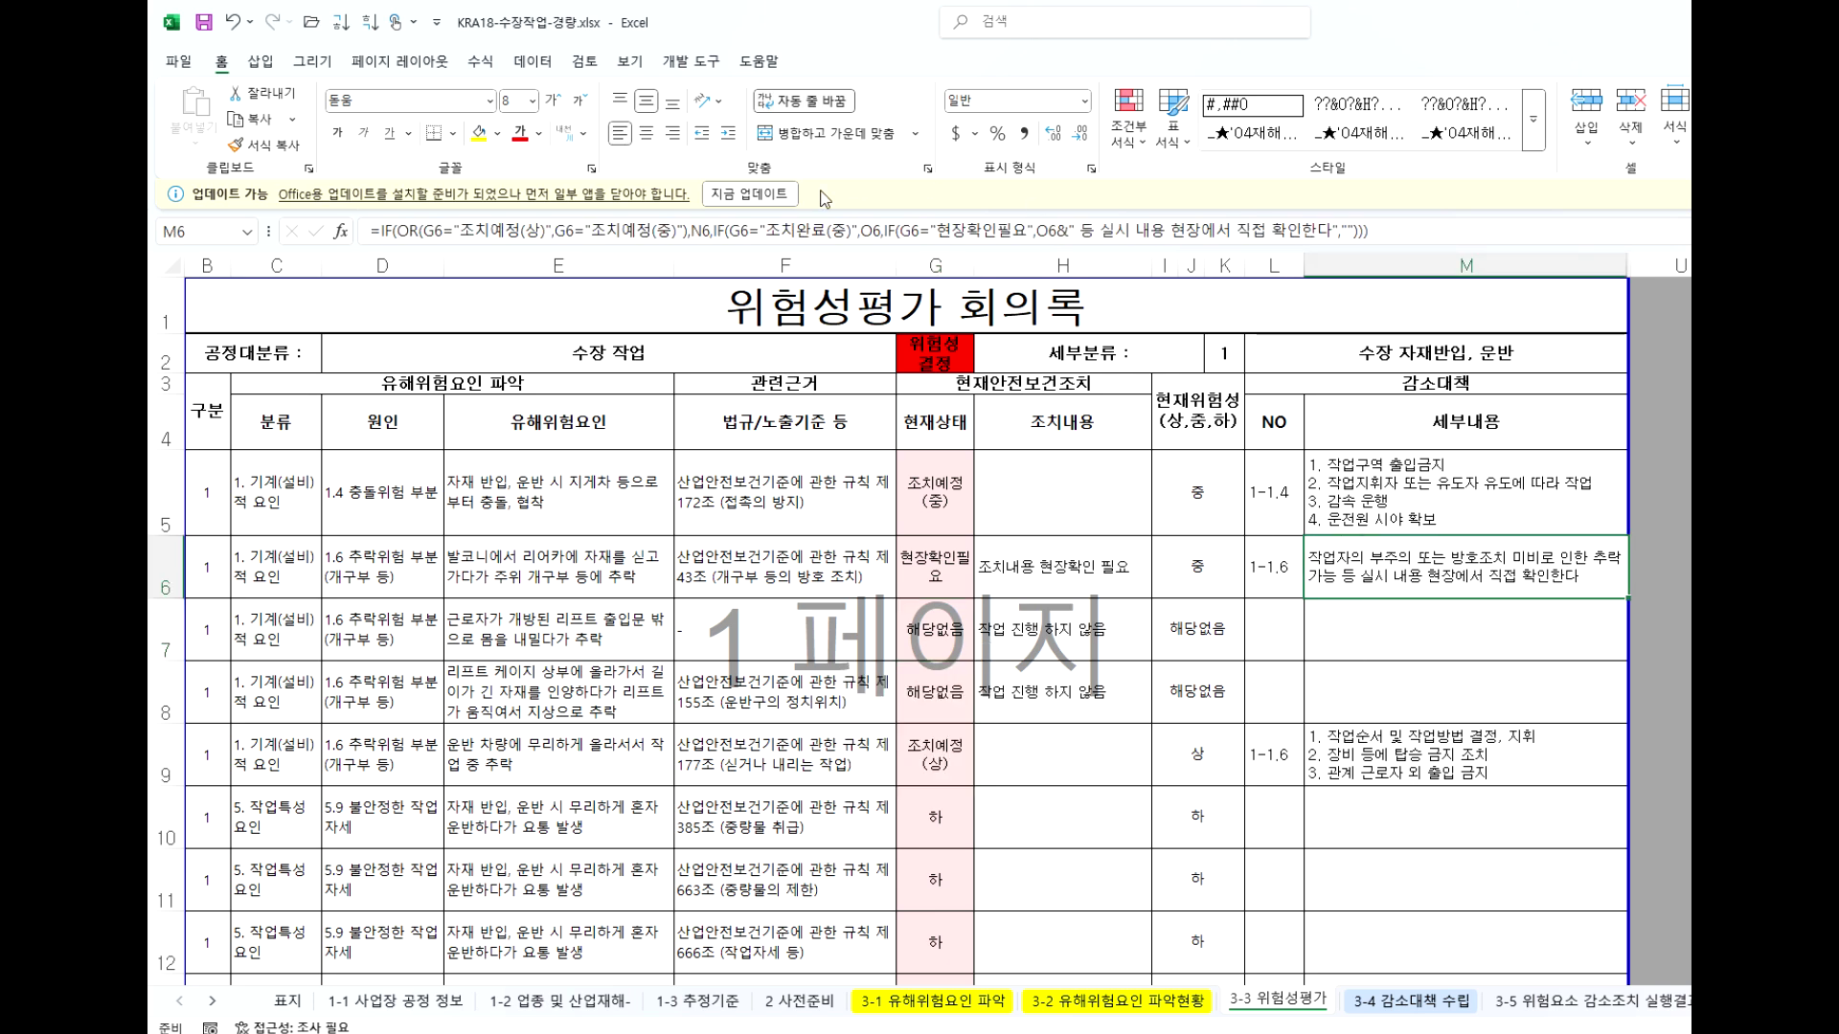
Enlarge the formula bar and unhide the supporting columns N to R beside 감소대책 세부내용.
{"action": "mouse_move", "coordinate": [856, 249]}
{"action": "left_mouse_down"}
{"action": "mouse_move", "coordinate": [868, 321]}
{"action": "mouse_move", "coordinate": [877, 271]}
{"action": "left_mouse_up"}
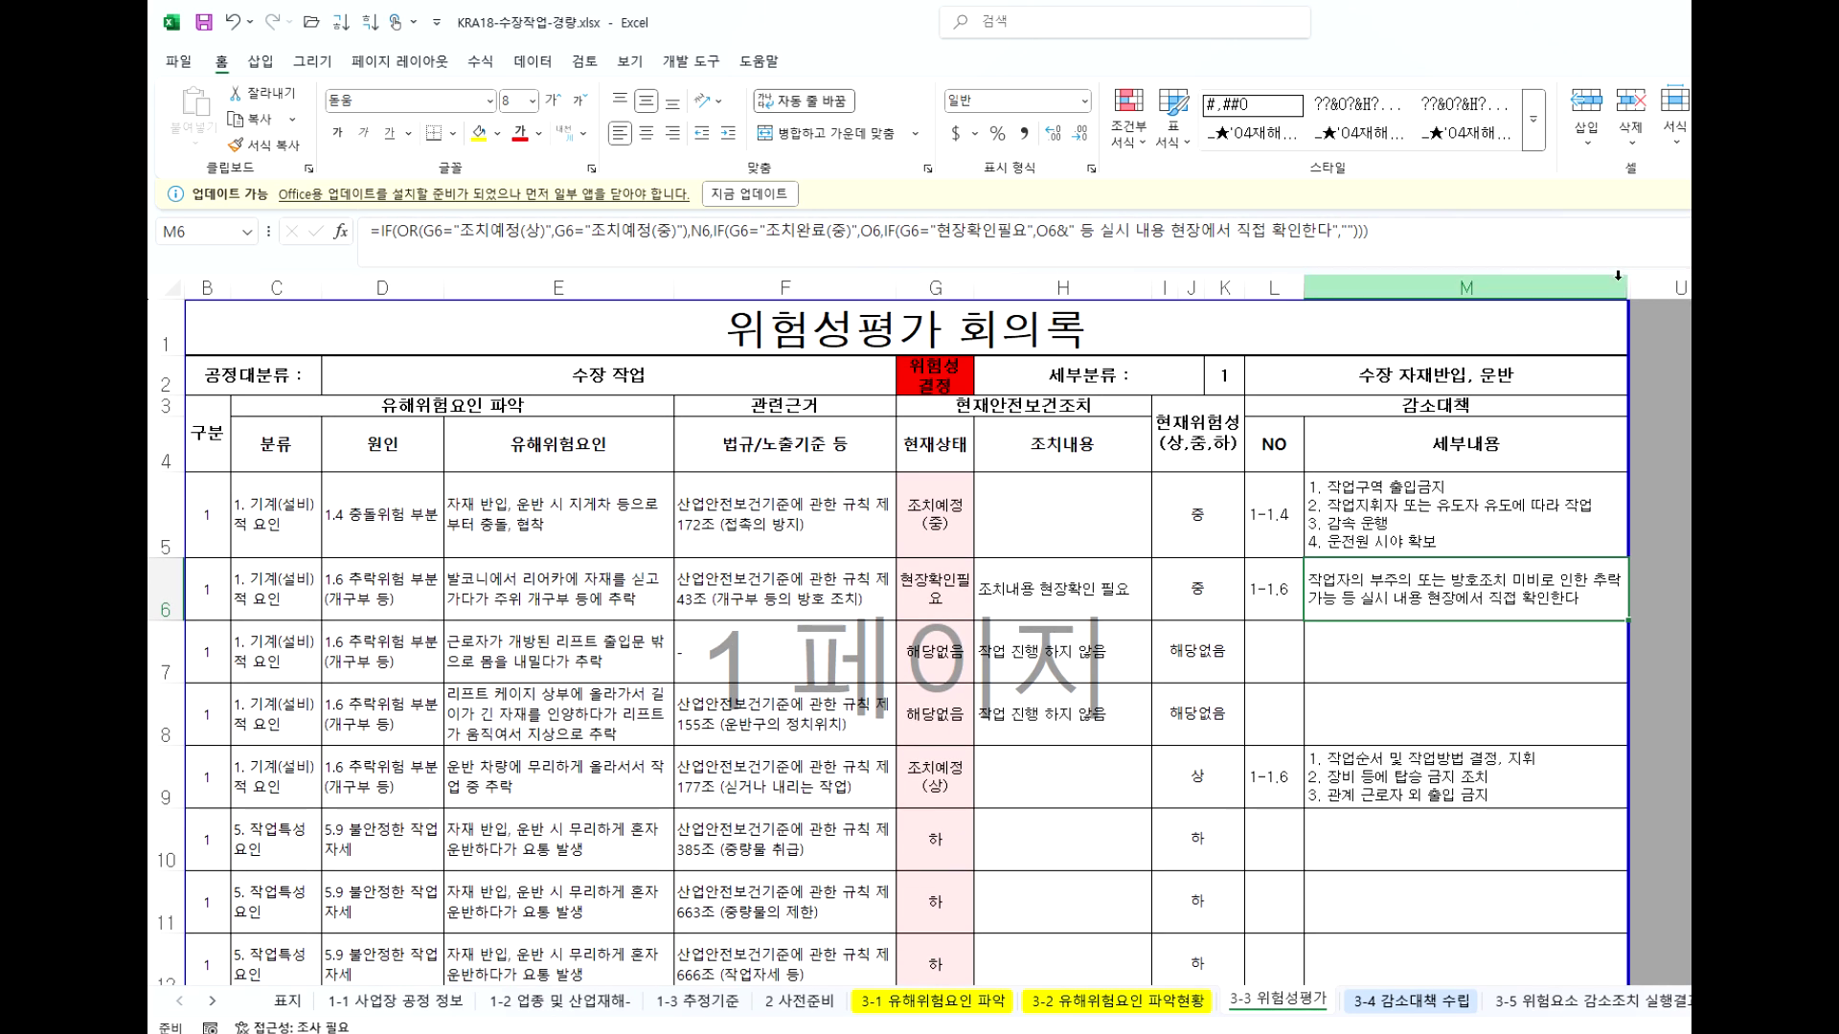
{"action": "left_click", "coordinate": [1612, 290]}
{"action": "right_click", "coordinate": [1654, 281]}
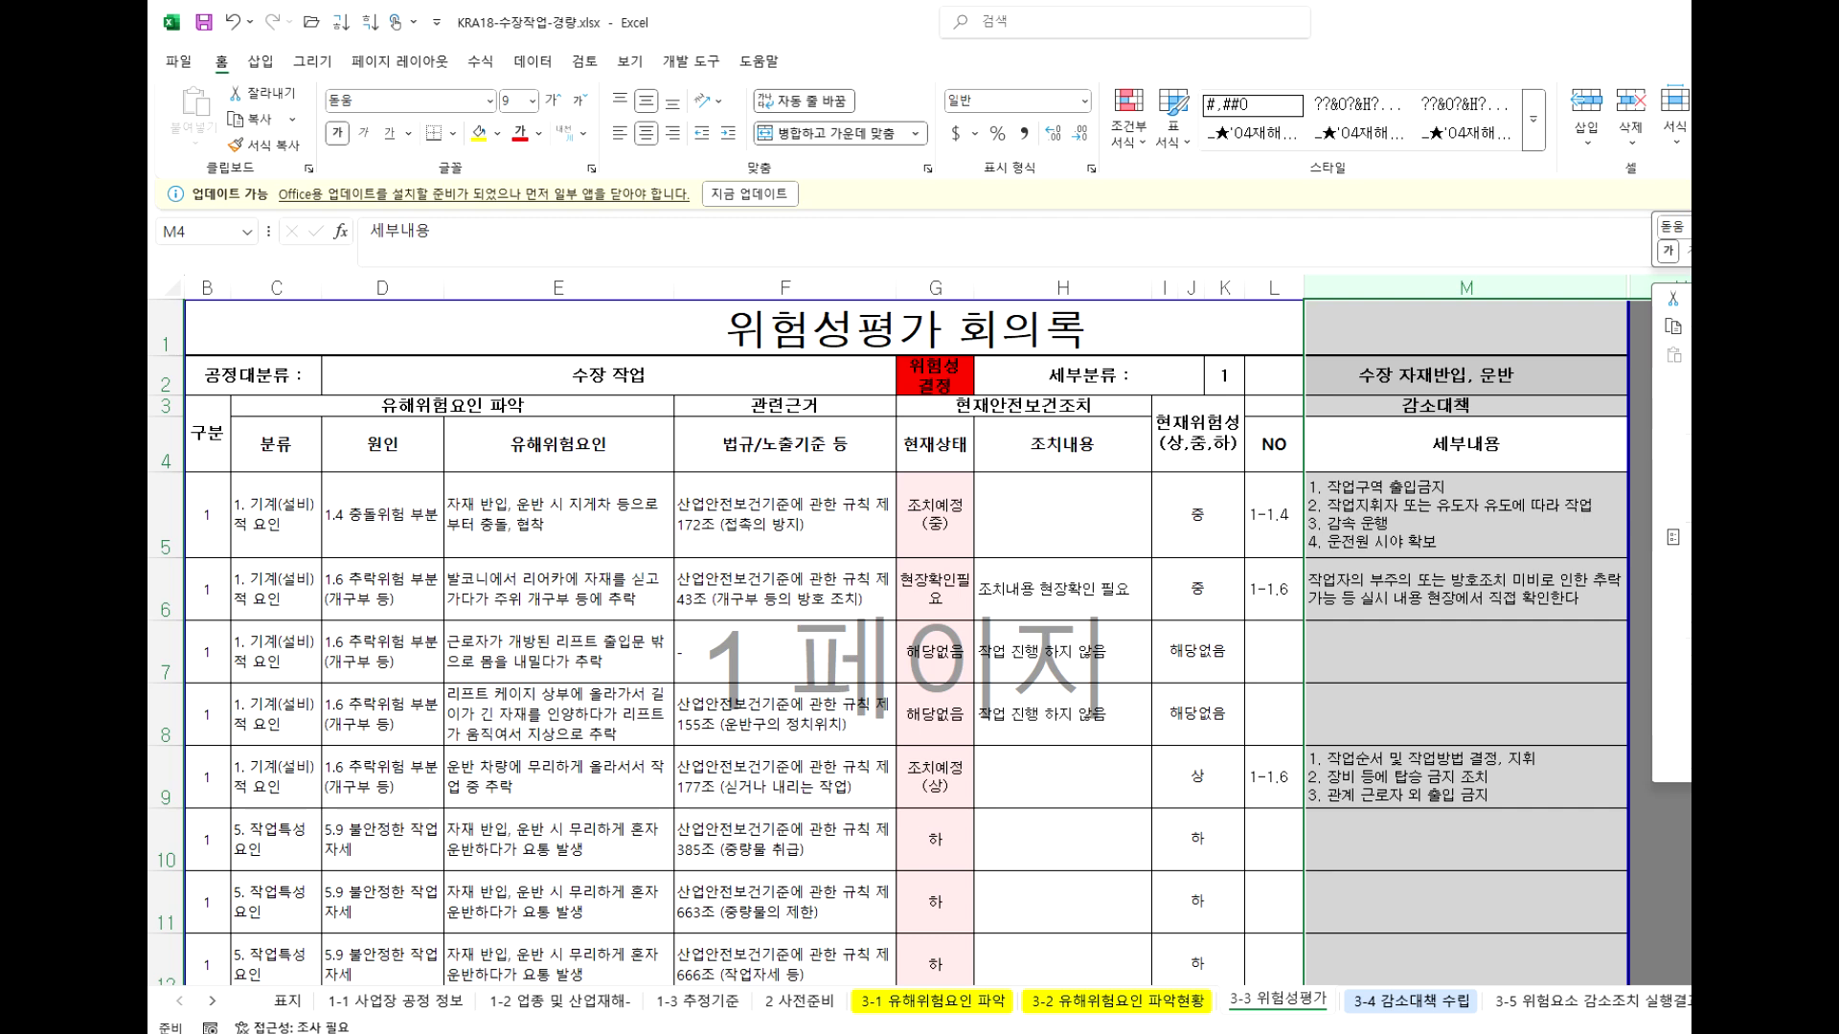
{"action": "key", "text": "u"}
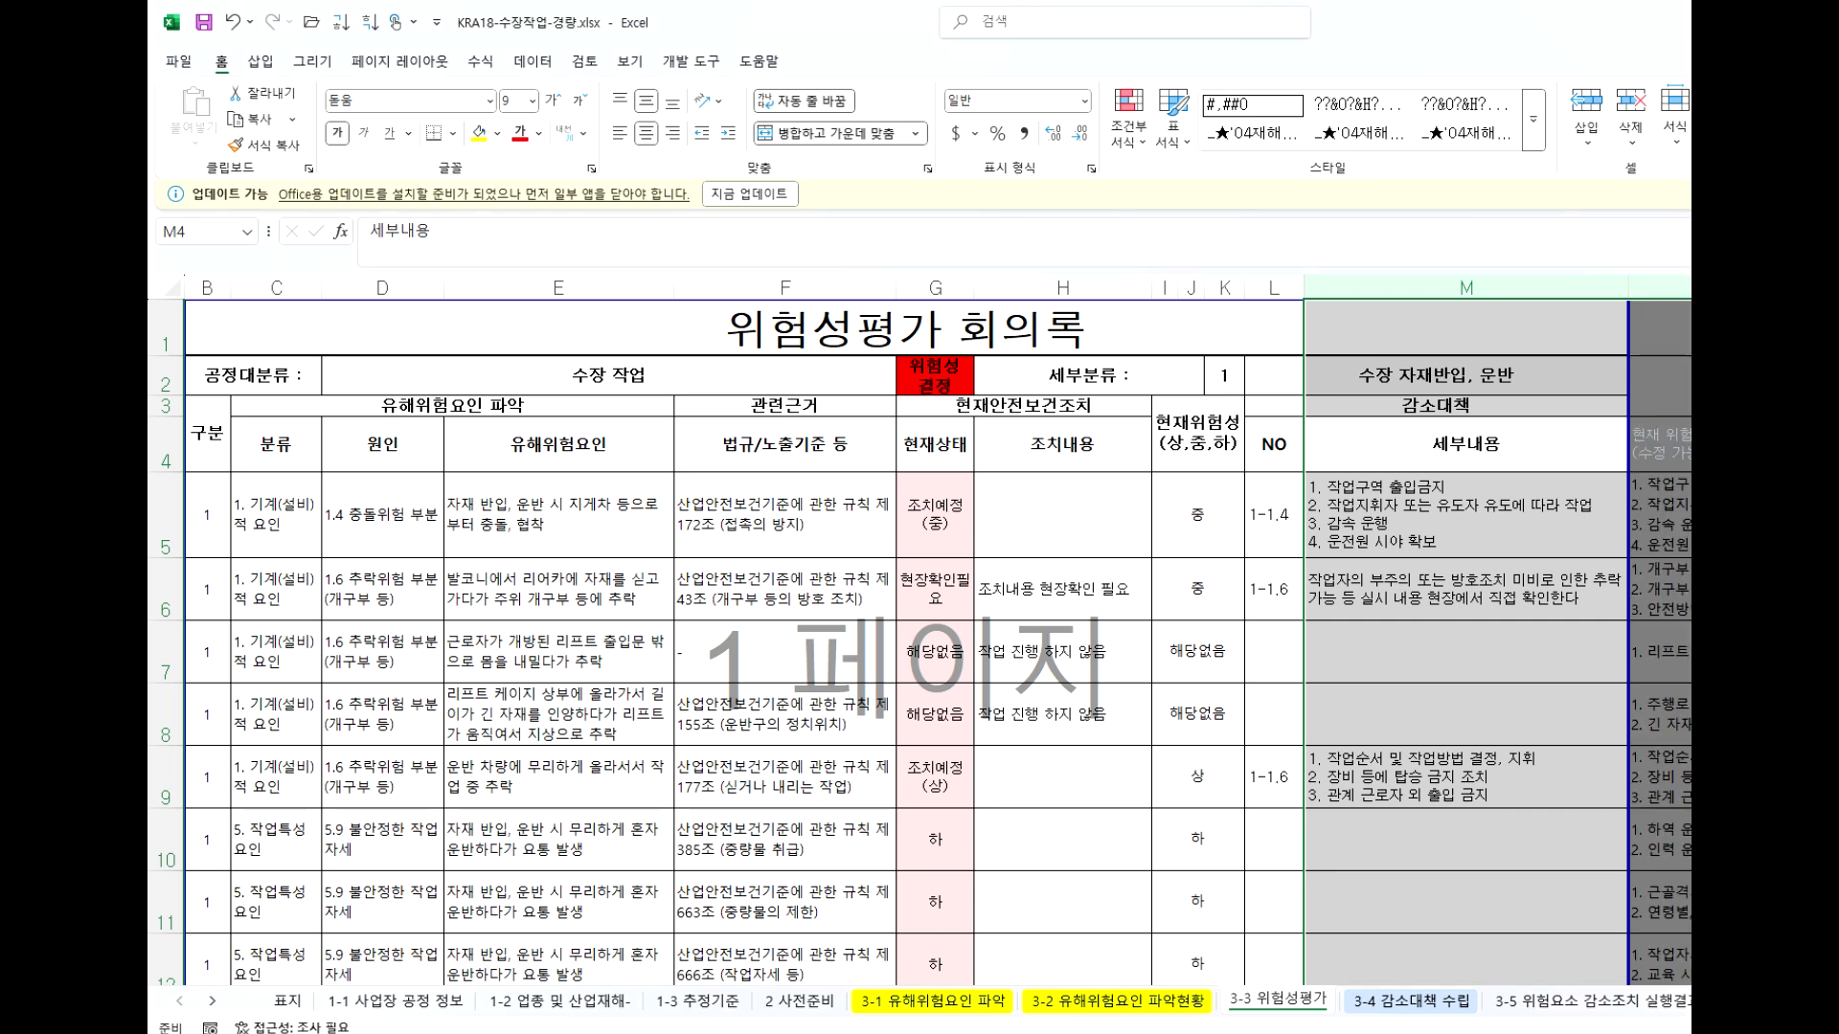
{"action": "left_click", "coordinate": [1660, 839]}
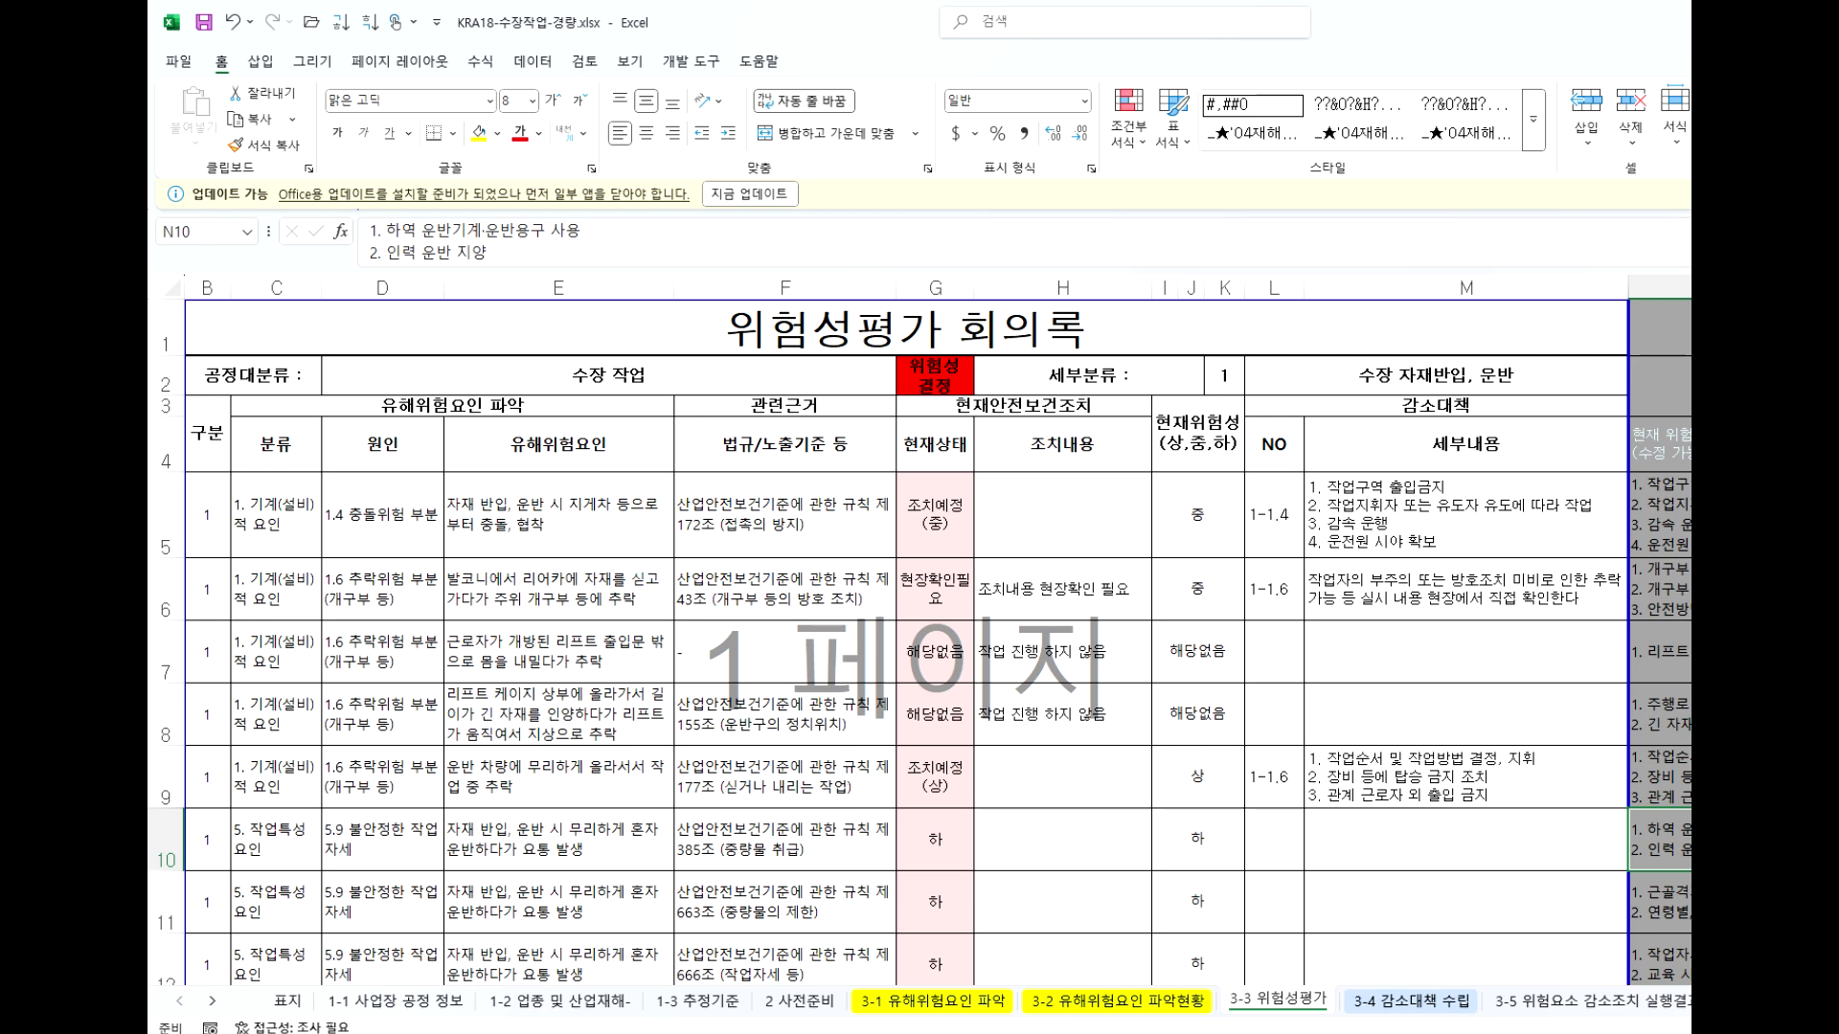
{"action": "scroll", "coordinate": [796, 423], "scroll_direction": "right", "scroll_amount": 5}
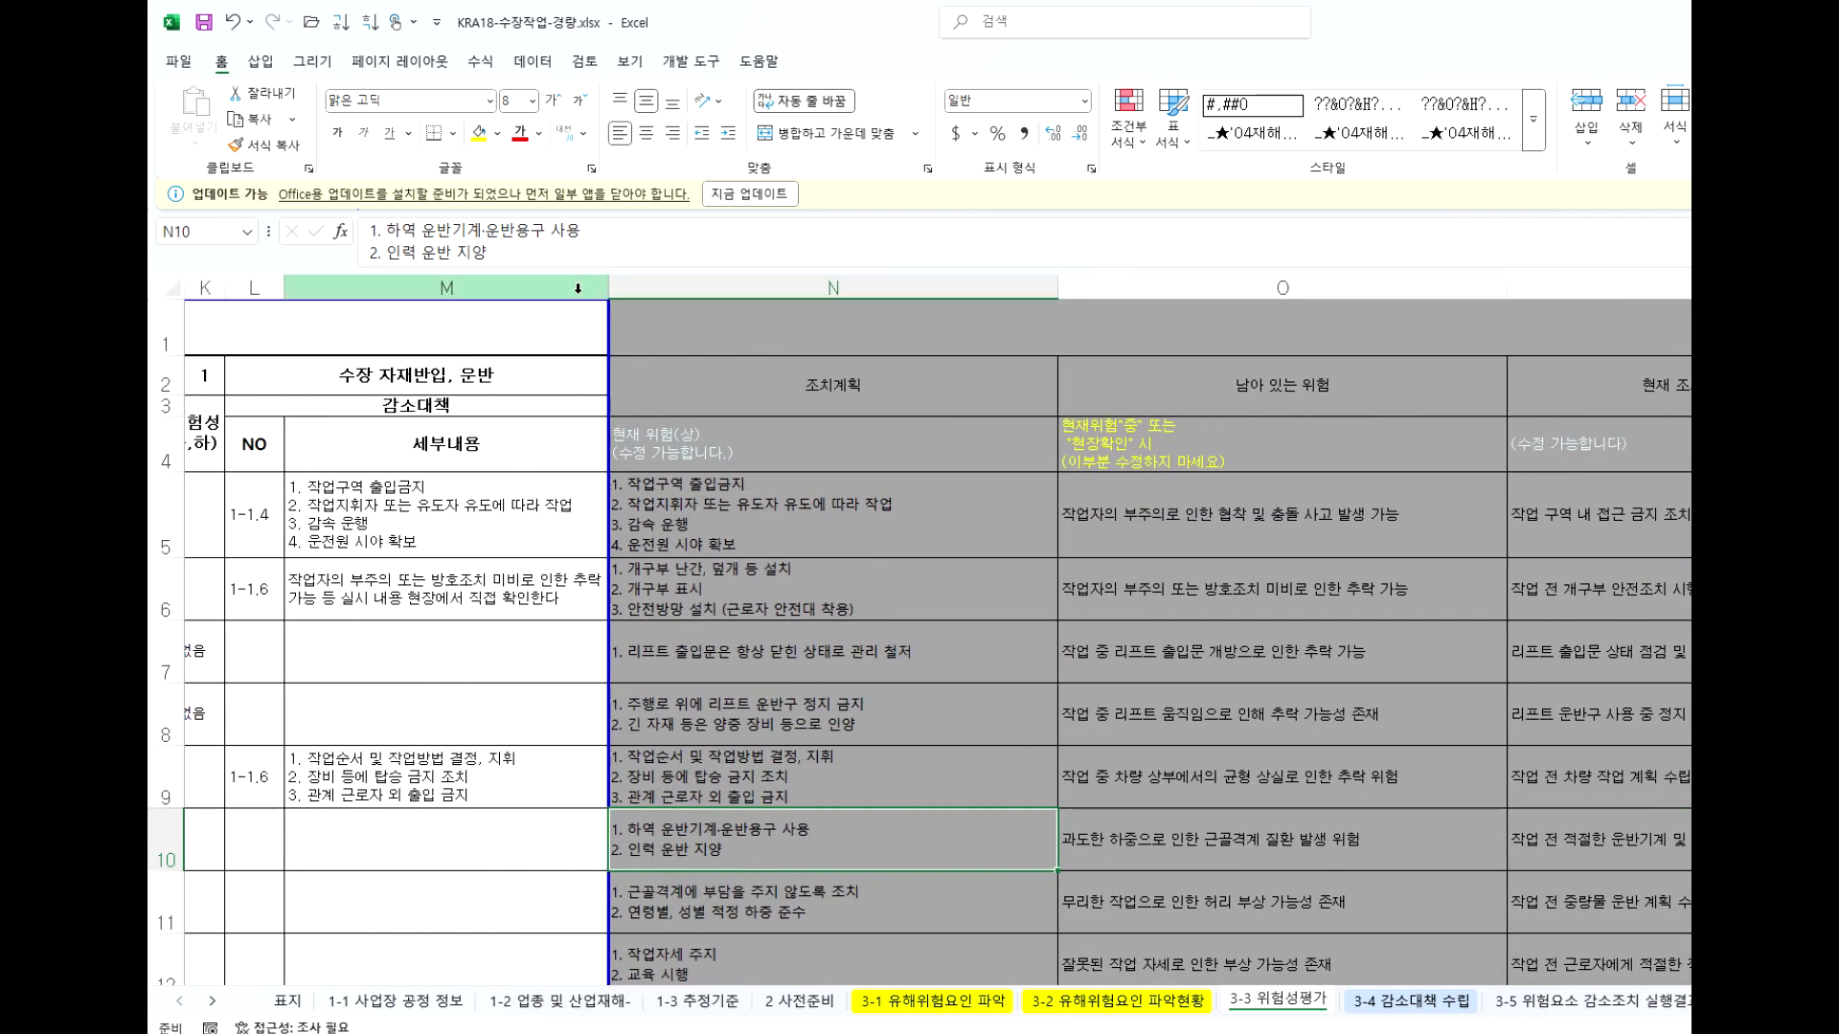
Hide the supporting columns N to R.
{"action": "left_click_drag", "start_coordinate": [636, 286], "coordinate": [1547, 284]}
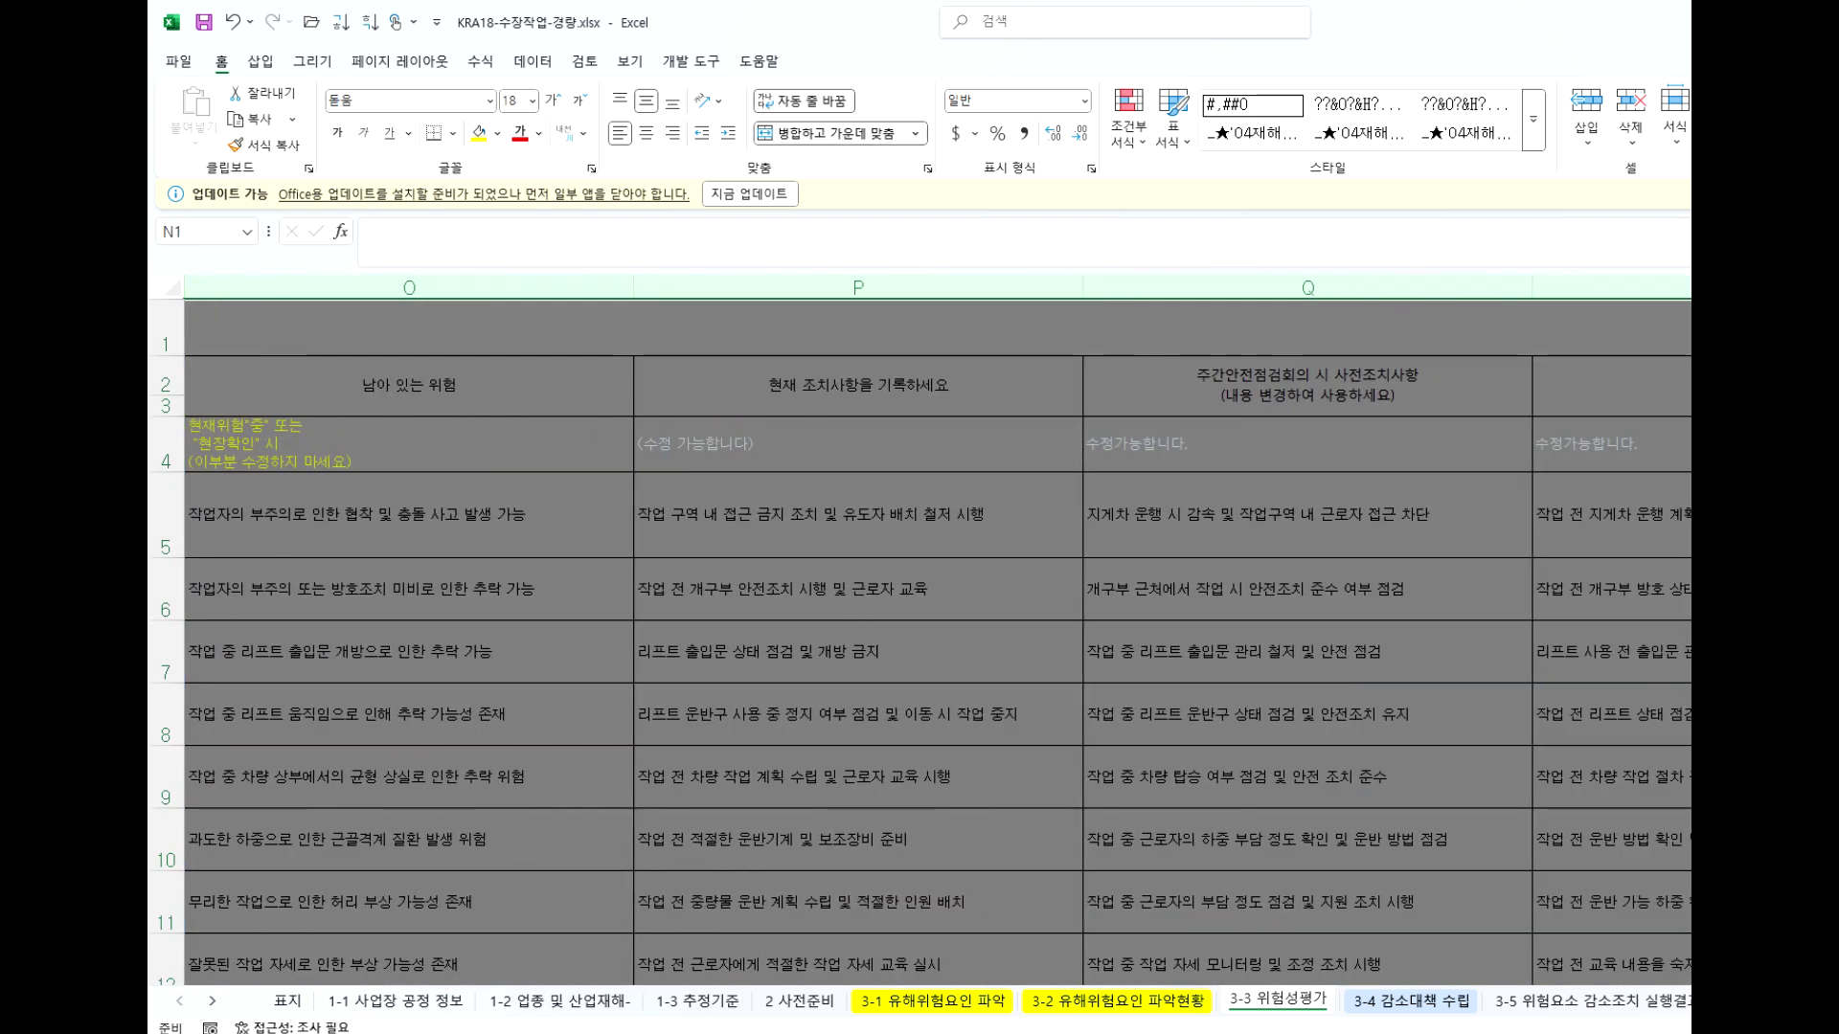
{"action": "right_click", "coordinate": [1547, 284]}
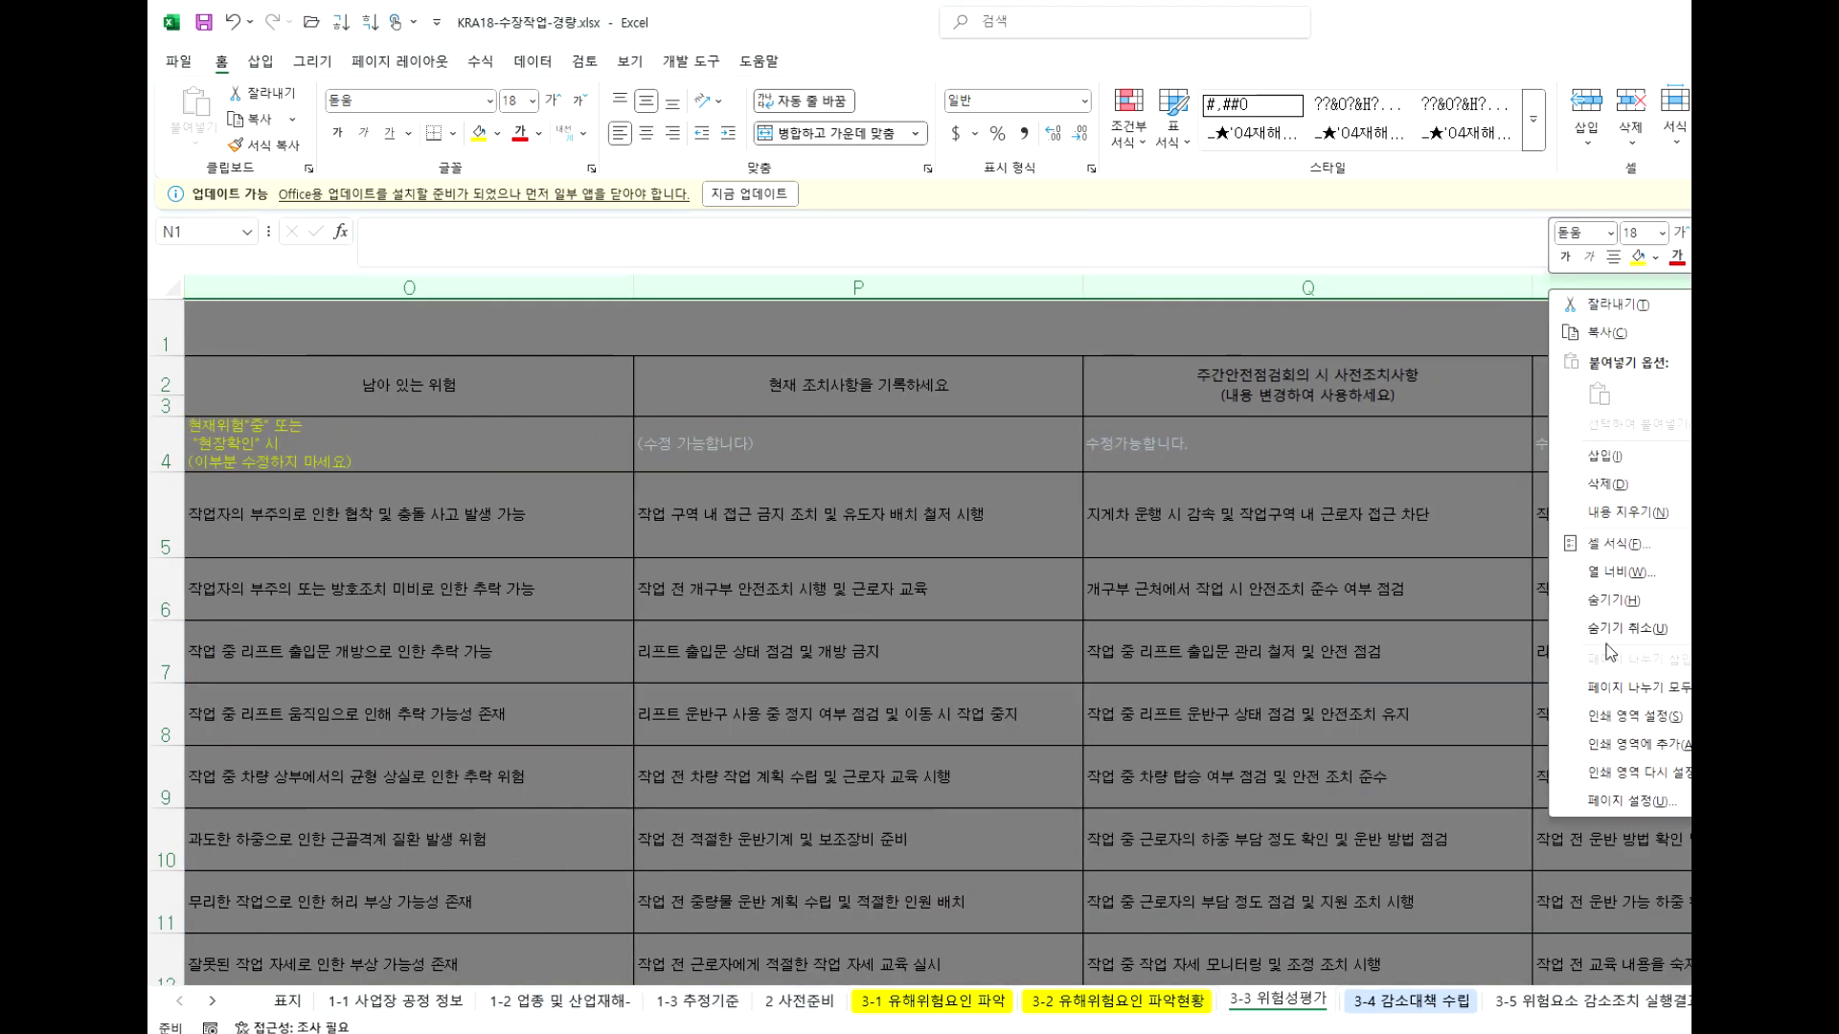
{"action": "left_click", "coordinate": [1625, 601]}
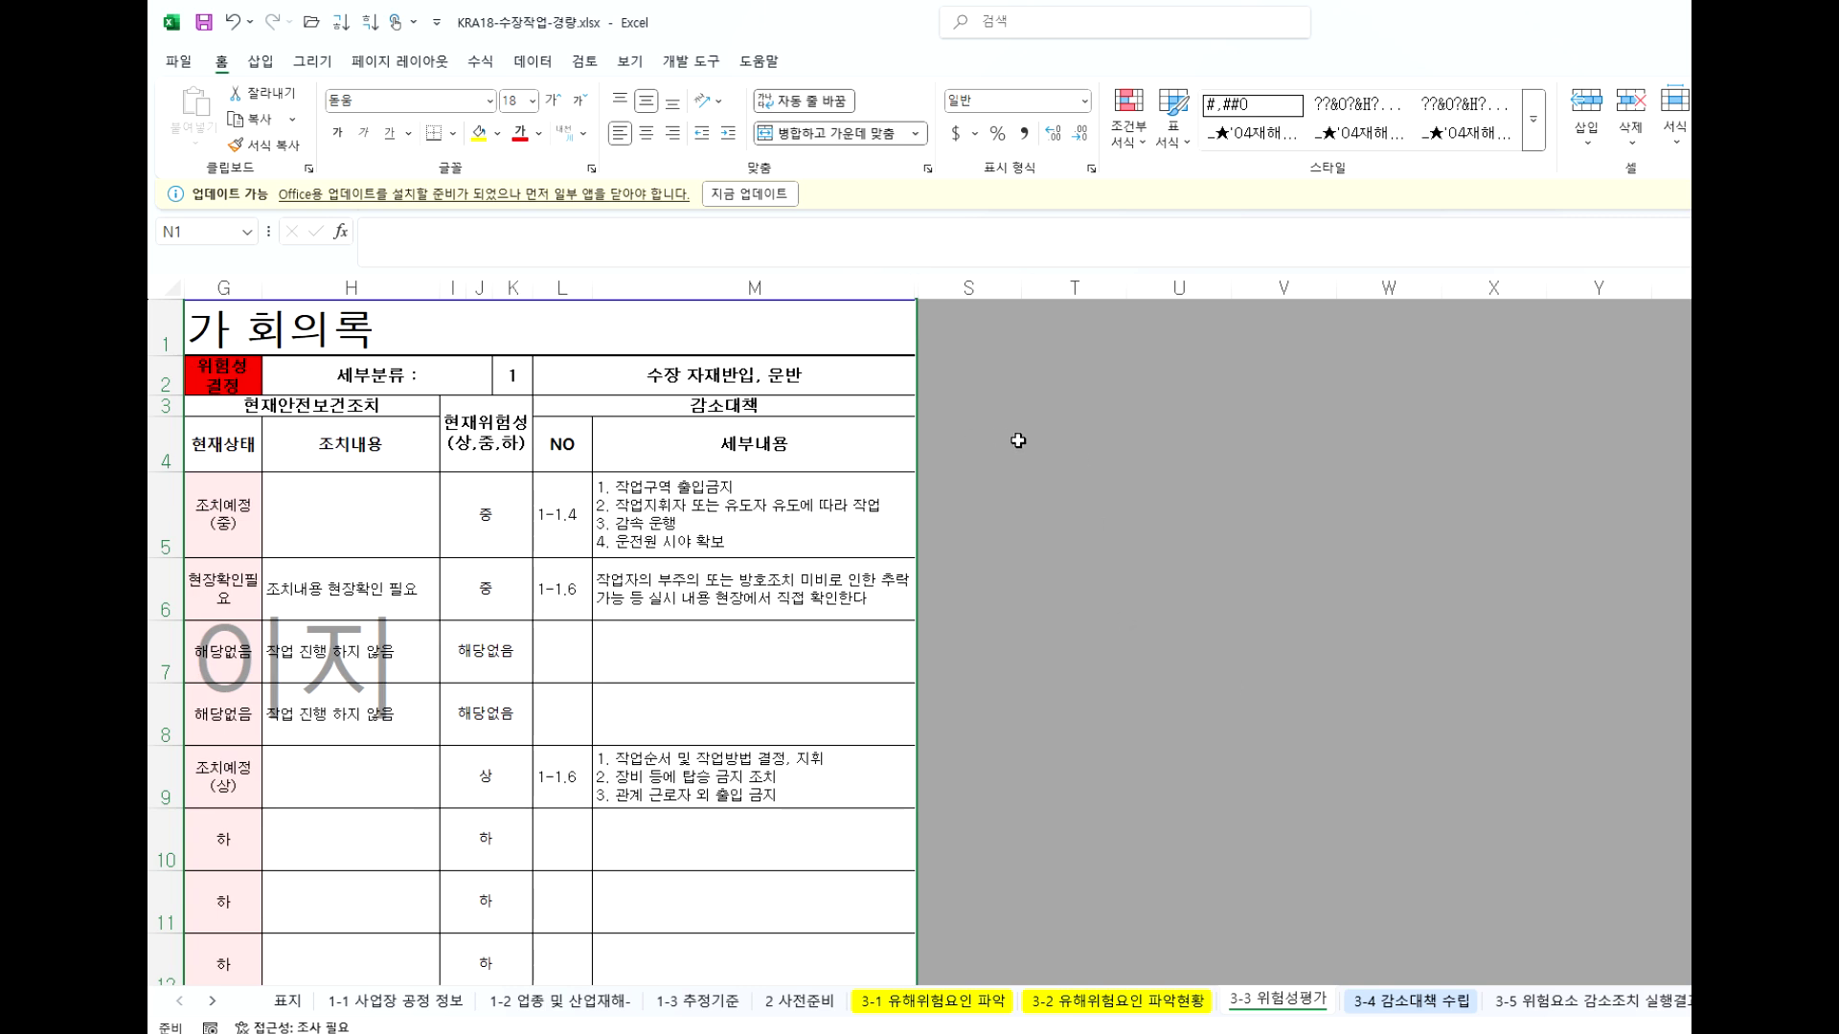
Unhide the columns between M and S to bring back the 조치계획 and 남아 있는 위험 source columns.
{"action": "left_click", "coordinate": [1063, 444]}
{"action": "left_click_drag", "start_coordinate": [890, 281], "coordinate": [946, 284]}
{"action": "right_click", "coordinate": [946, 284]}
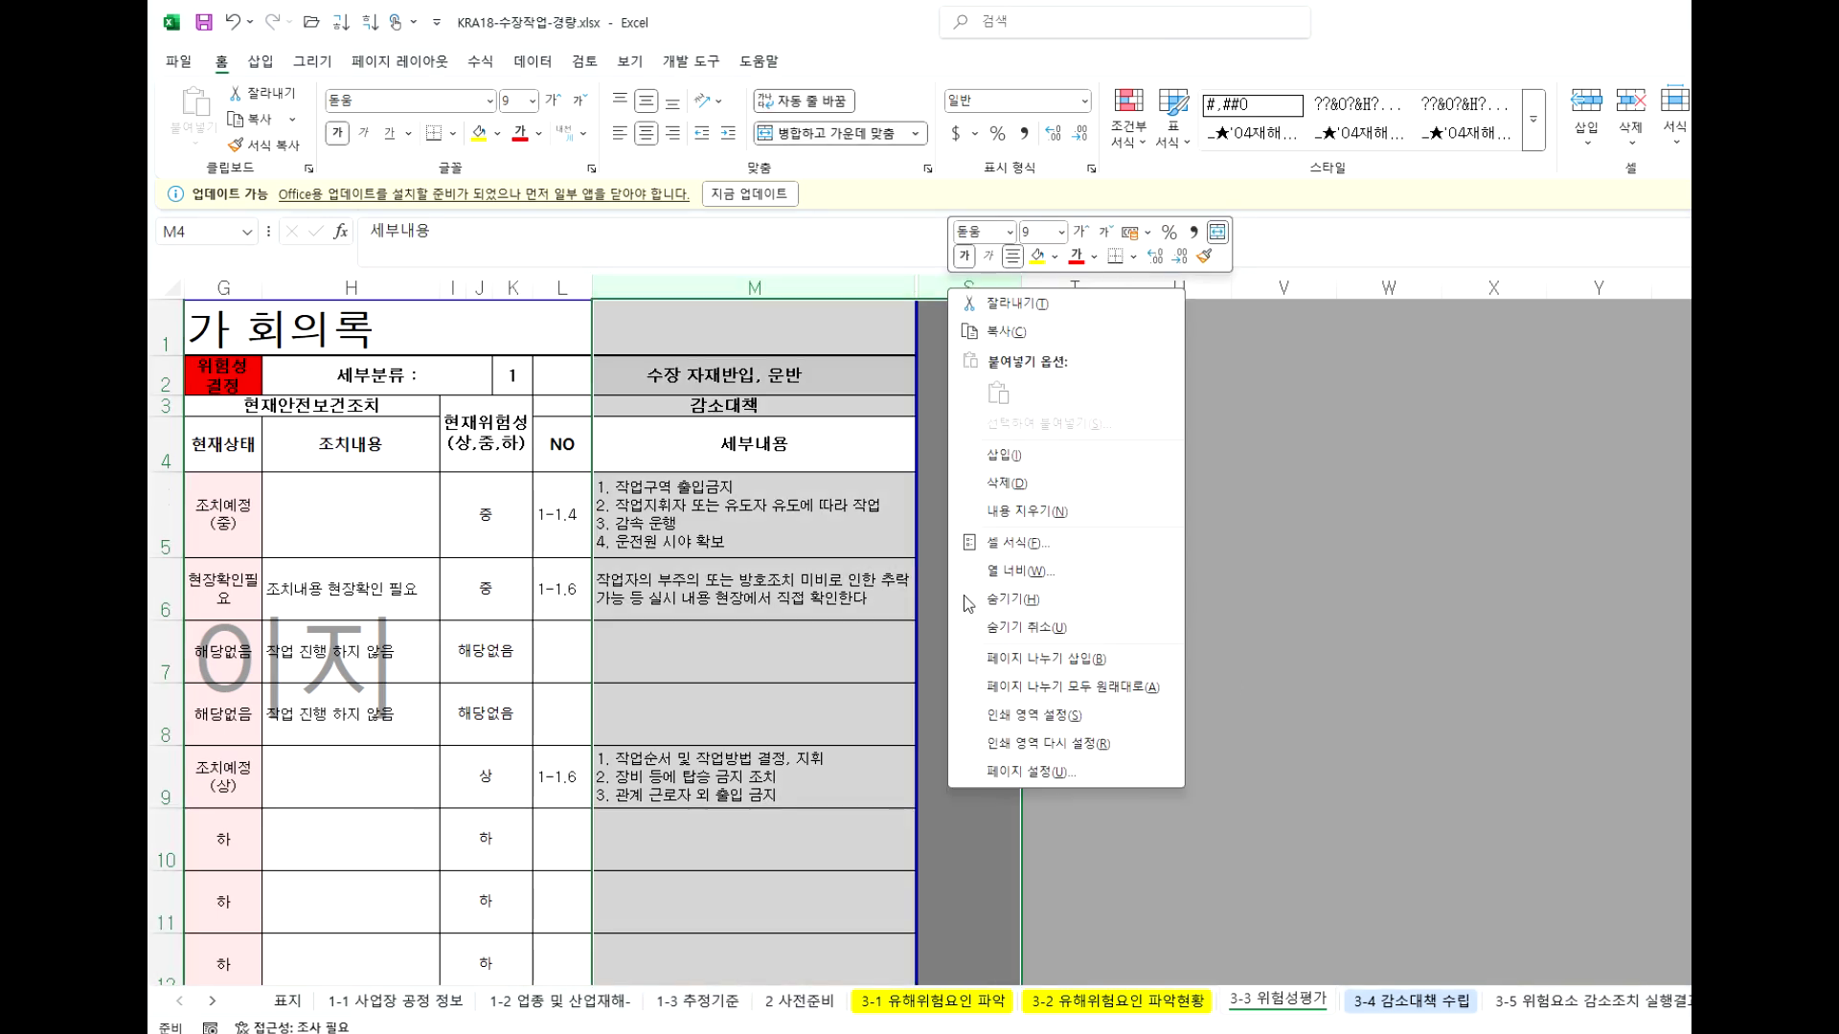
{"action": "left_click", "coordinate": [1026, 627]}
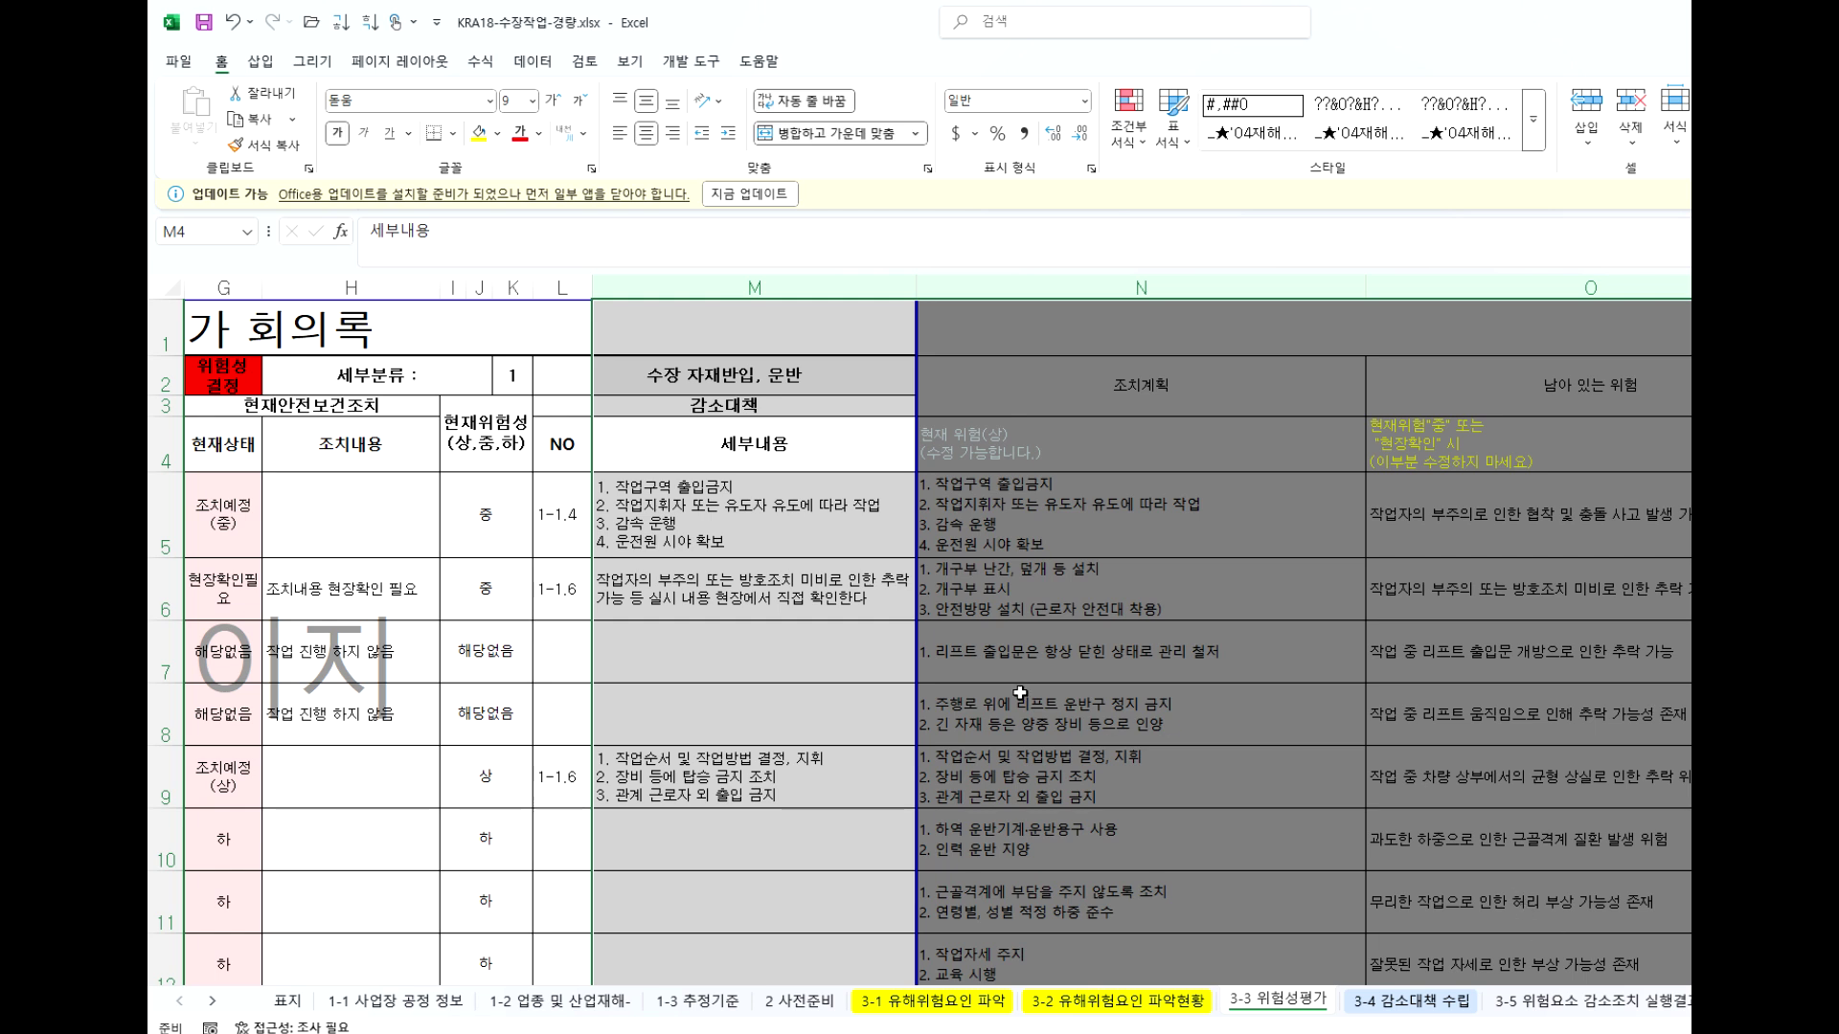
Inspect the row 6 세부내용 and 조치내용 formulas and trace them to source cells O6 and P6.
{"action": "left_click", "coordinate": [660, 592]}
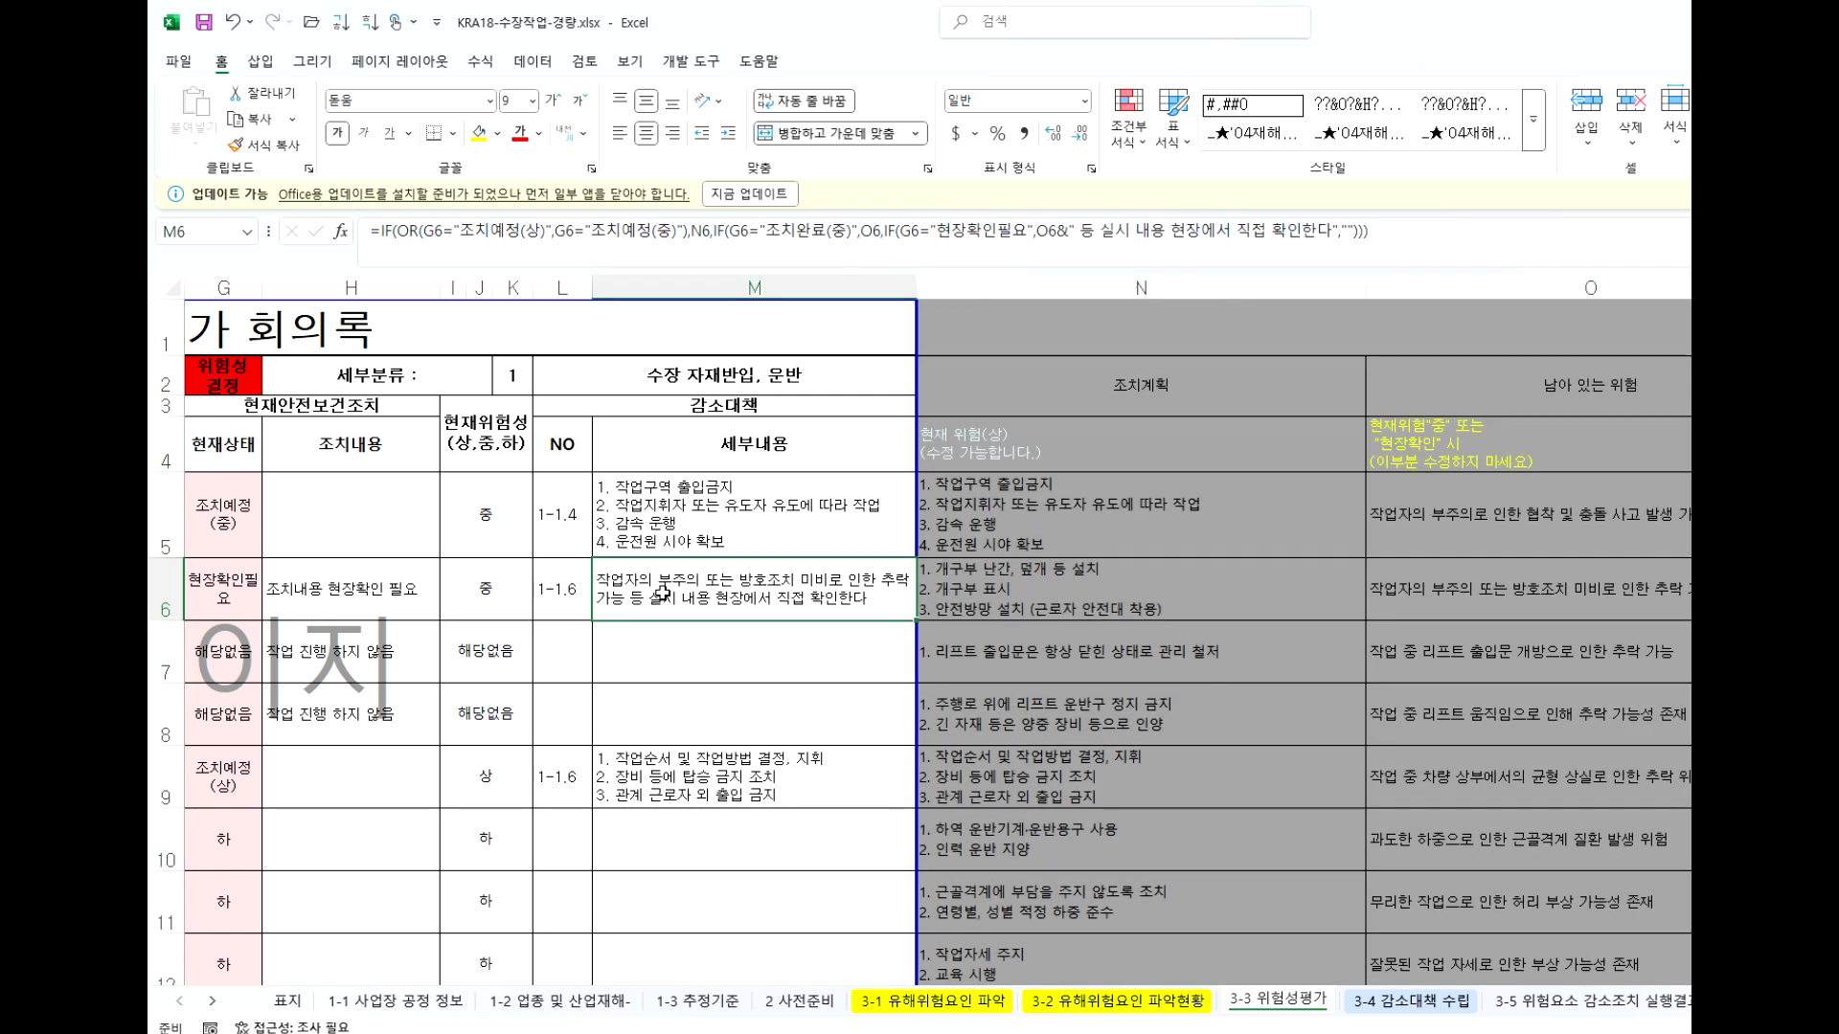
{"action": "left_click", "coordinate": [393, 587]}
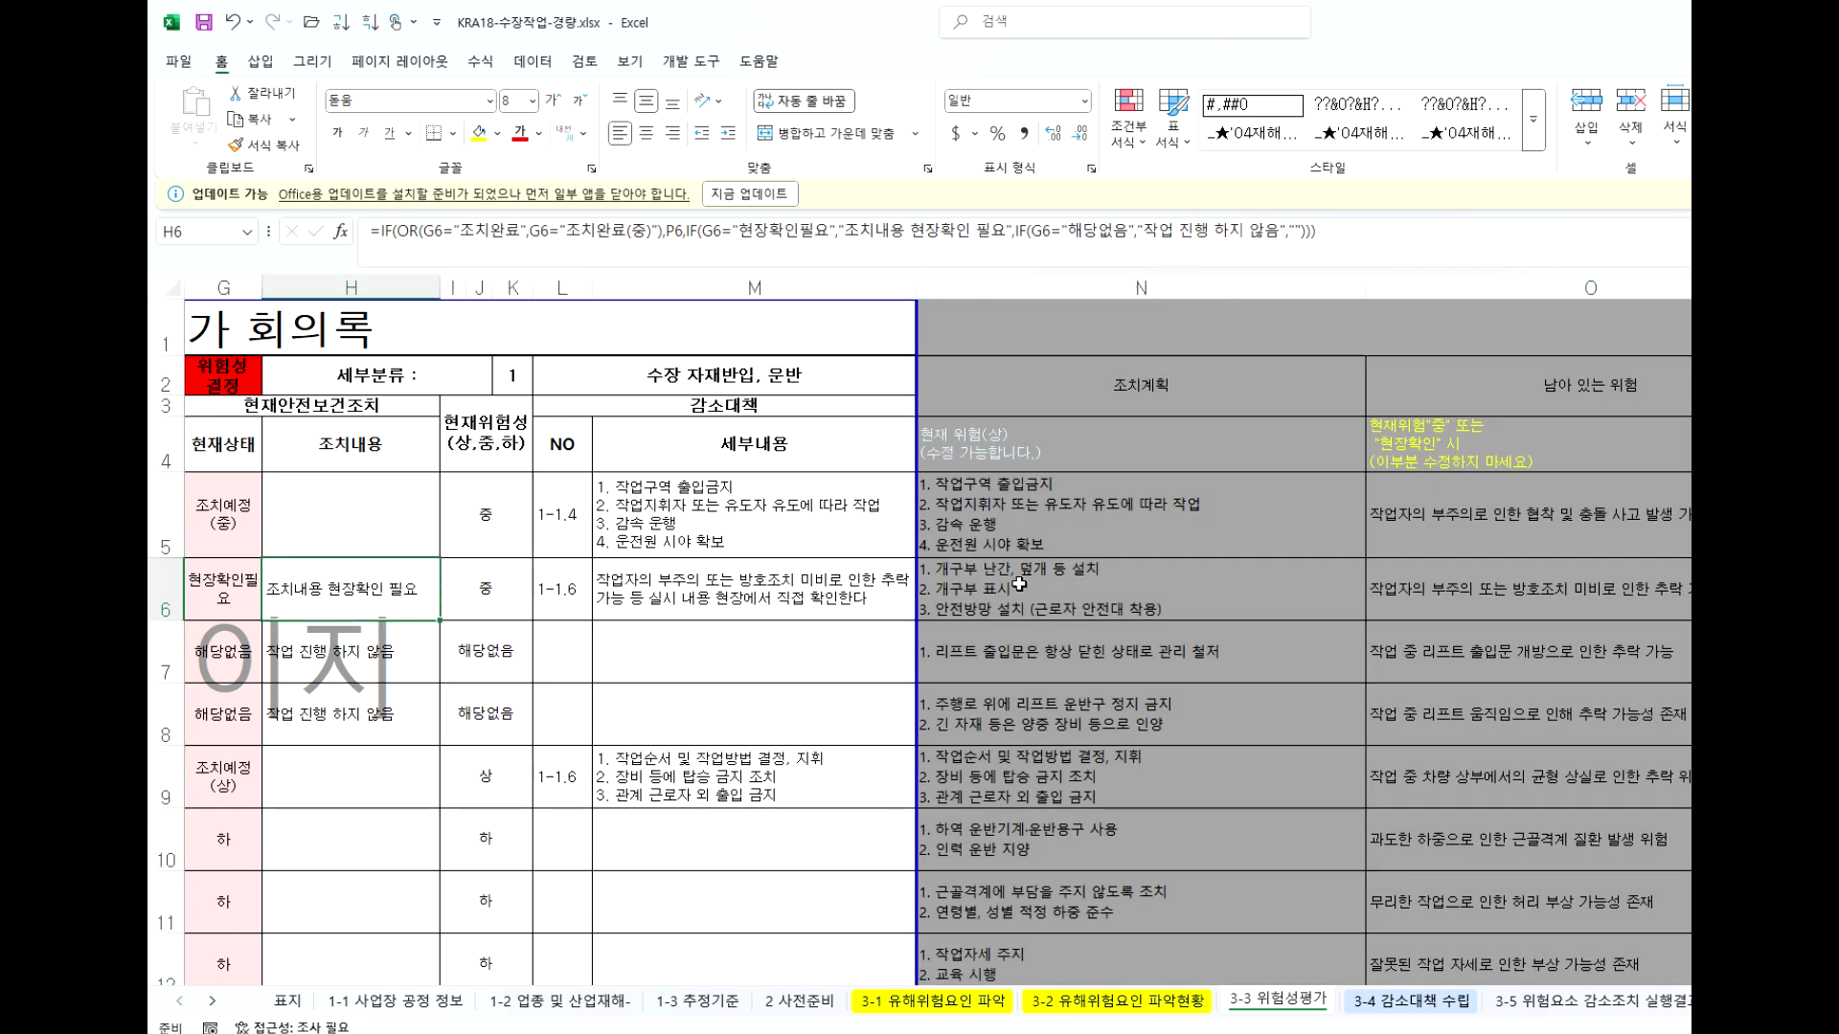
{"action": "left_click", "coordinate": [1531, 596]}
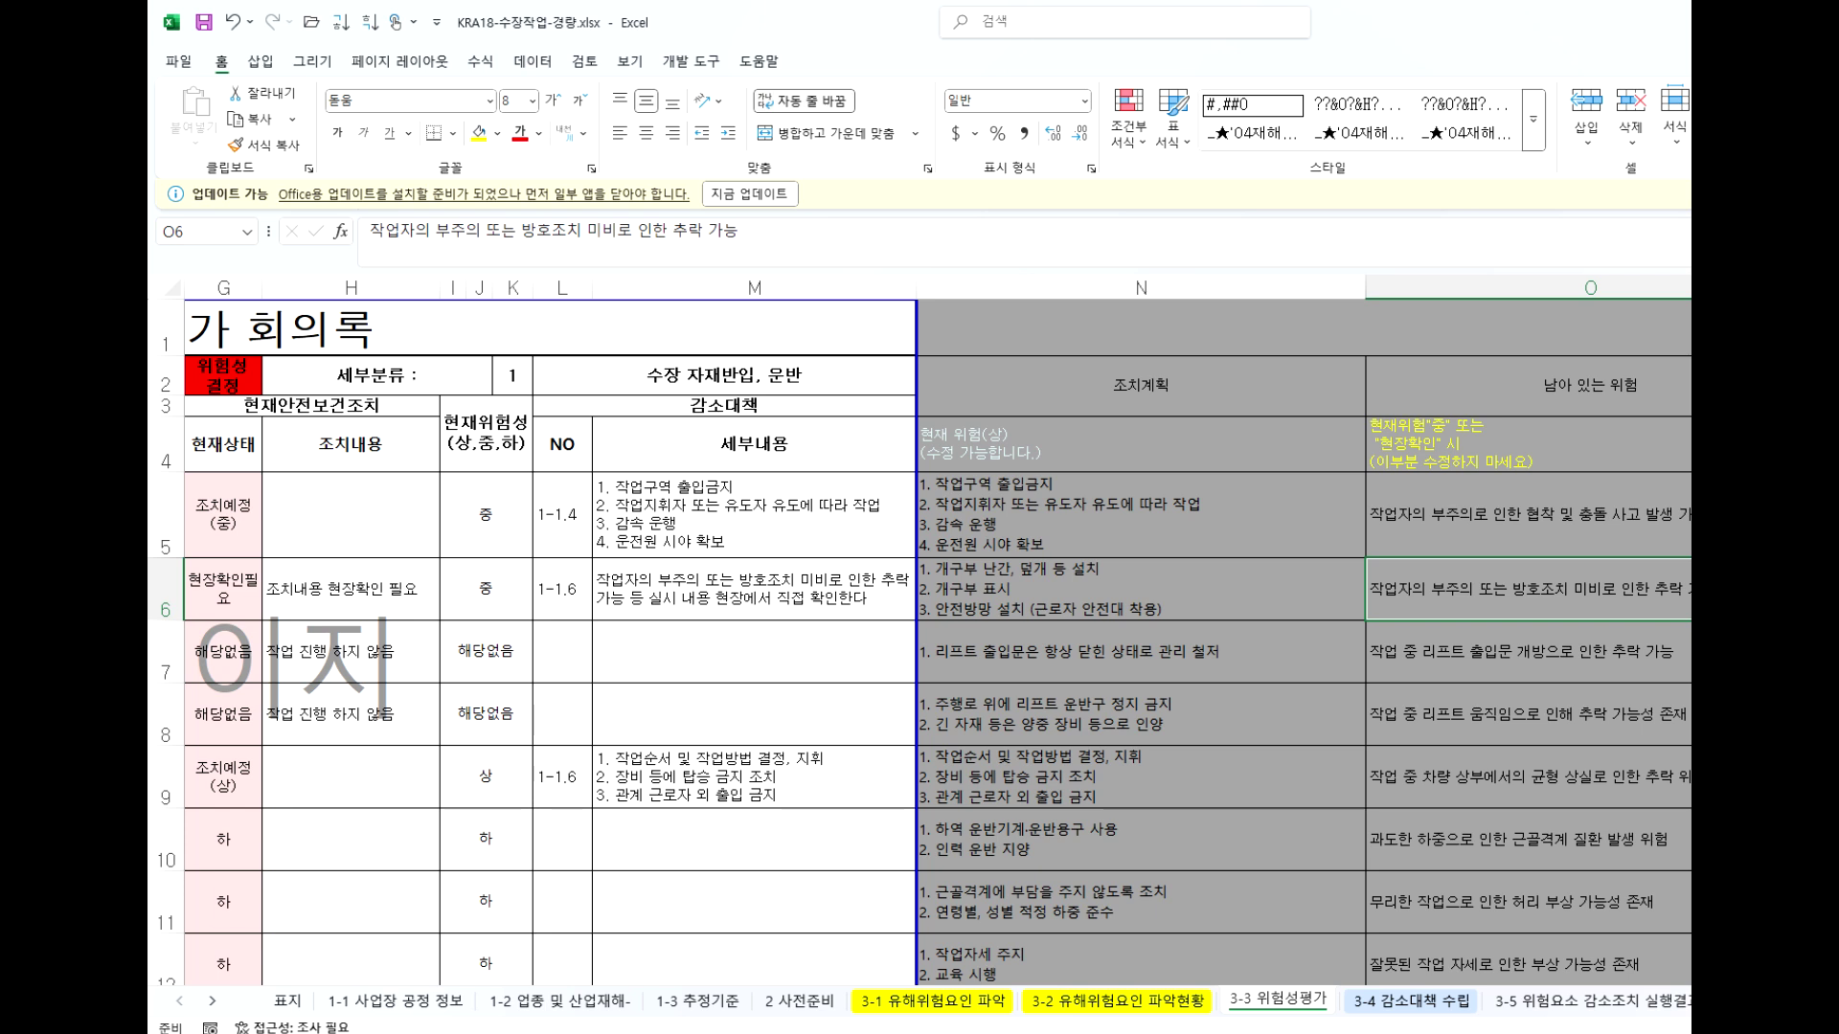
{"action": "key", "text": "Right"}
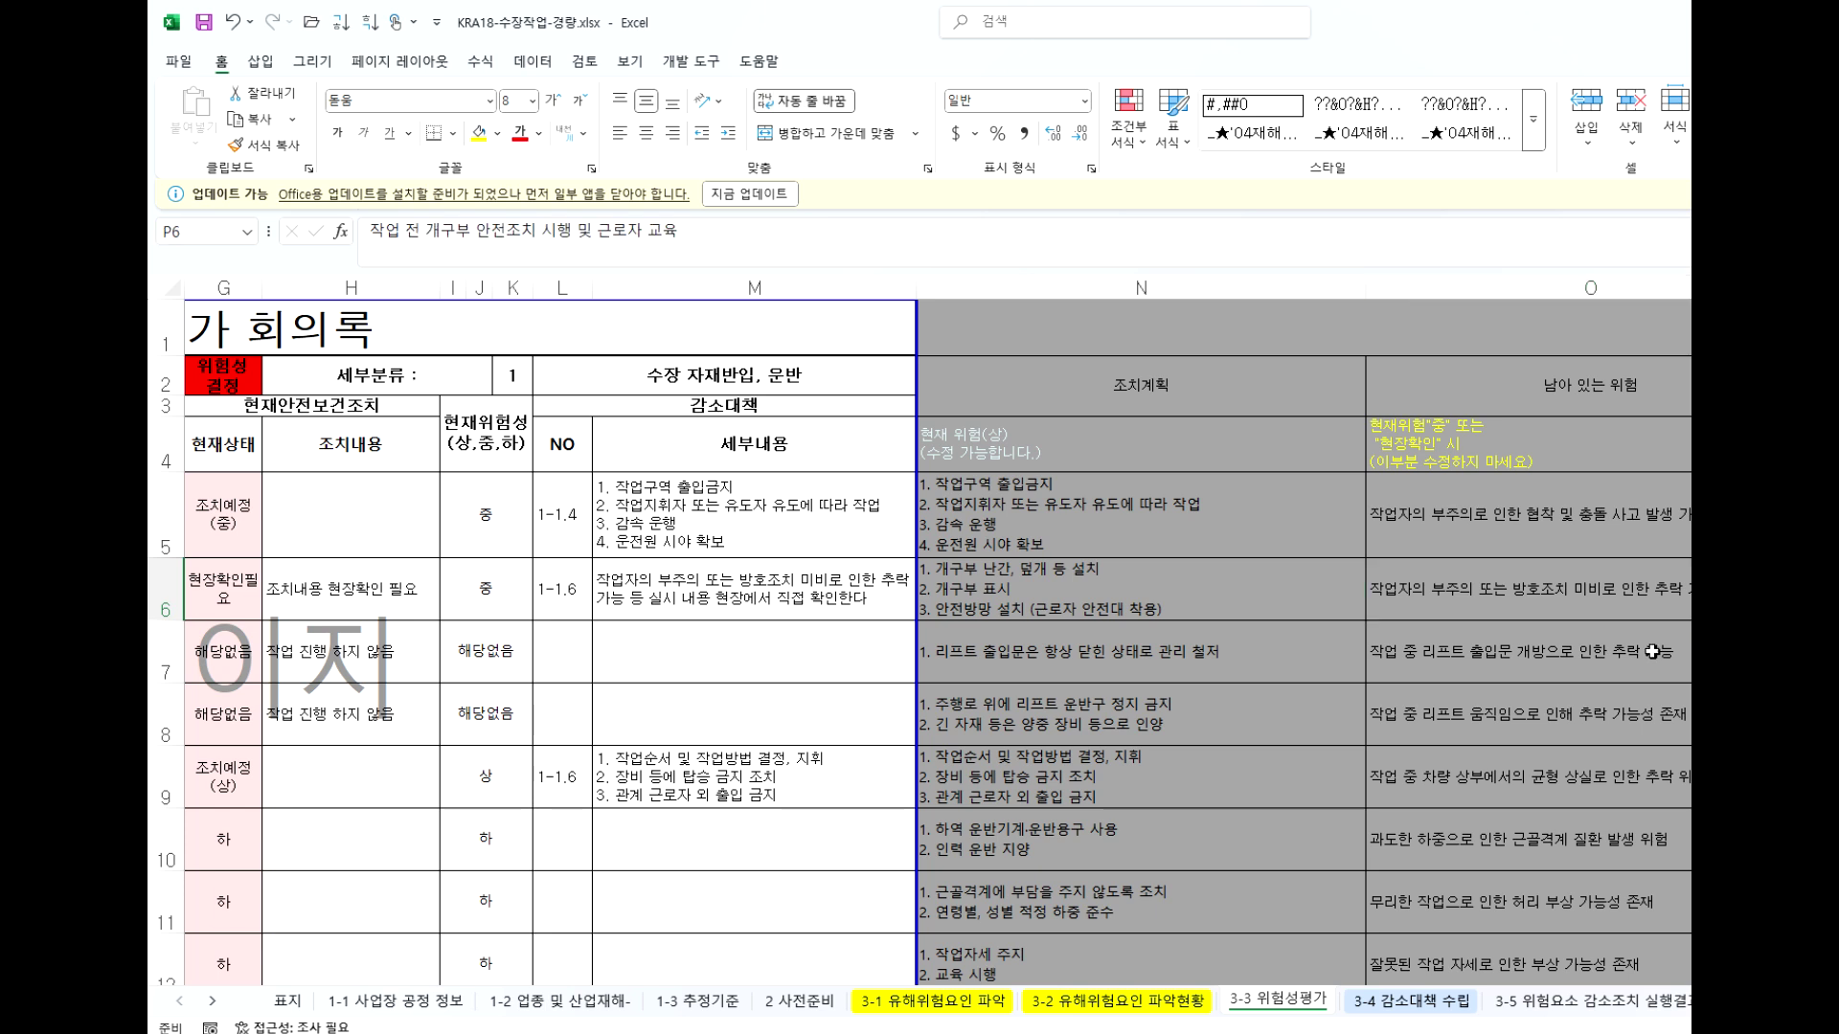
{"action": "left_click", "coordinate": [1635, 608]}
{"action": "key", "text": "Right"}
{"action": "scroll", "coordinate": [938, 632], "scroll_direction": "right", "scroll_amount": 5}
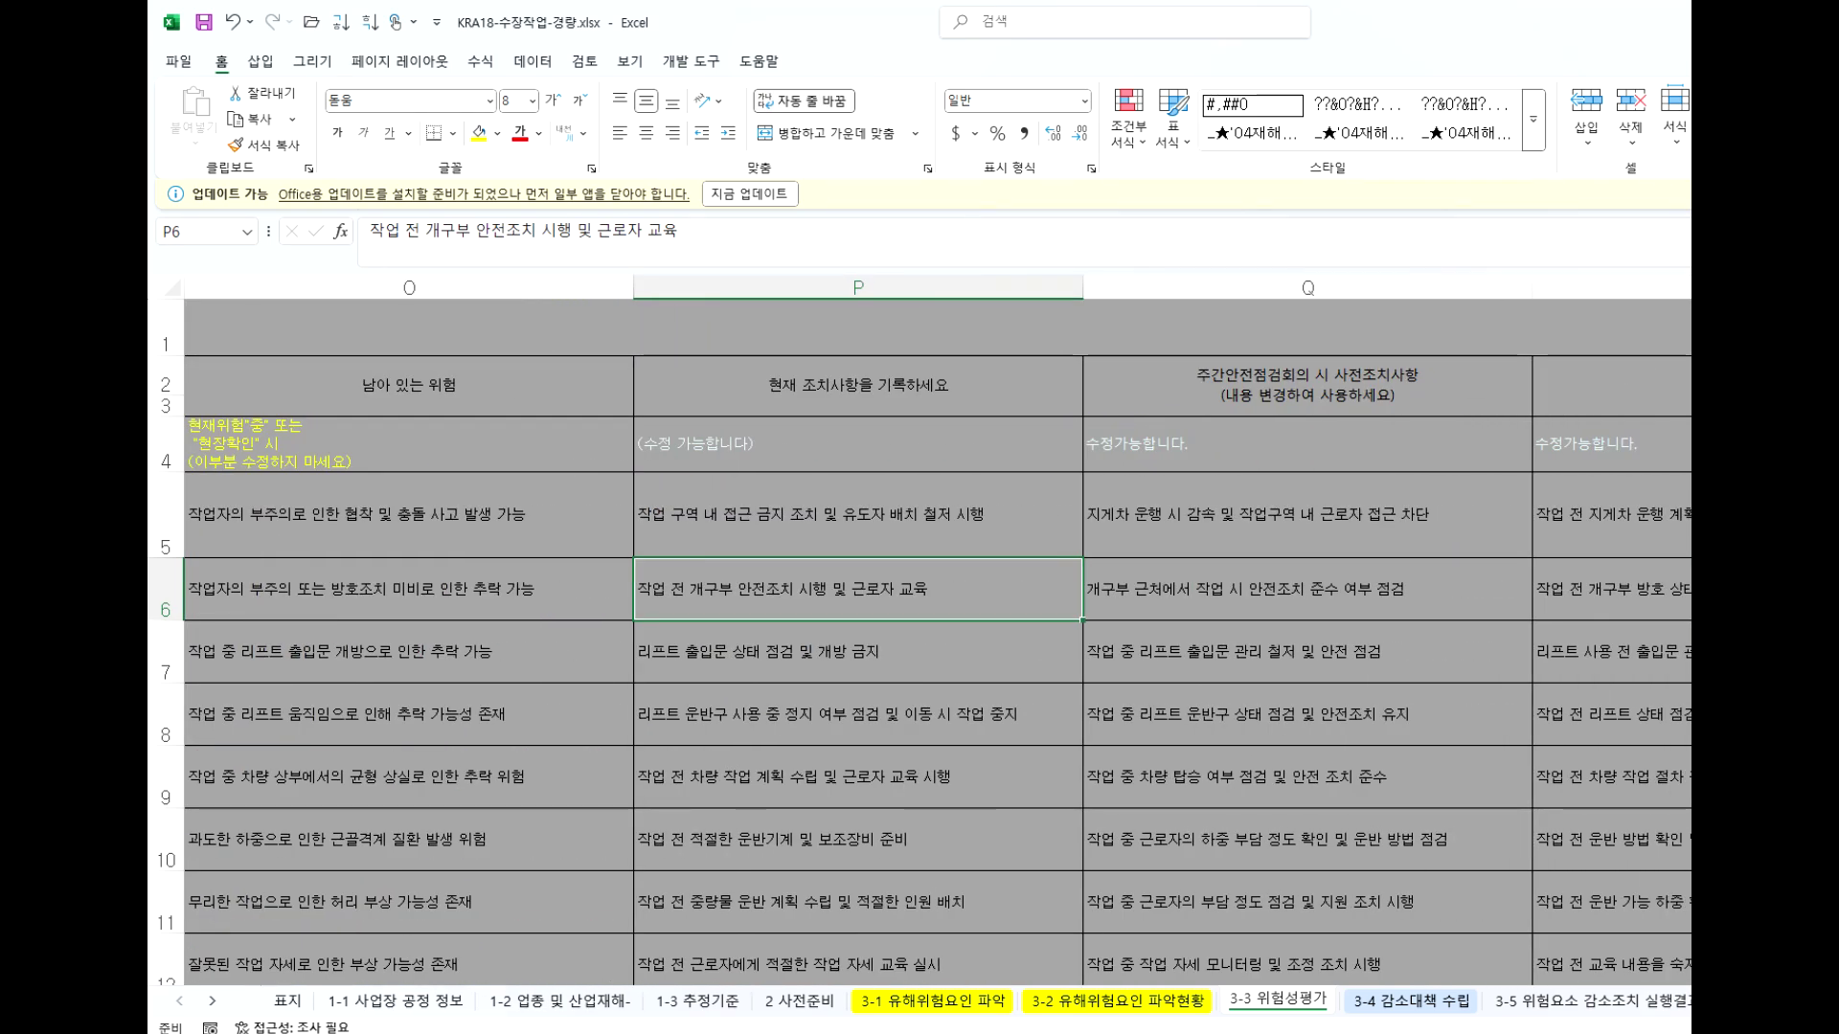
Compare the row 6 entries for 남아 있는 위험, 현재 조치사항 and 주간안전점검회의 시 사전조치사항.
{"action": "left_click", "coordinate": [1261, 595]}
{"action": "left_click", "coordinate": [835, 584]}
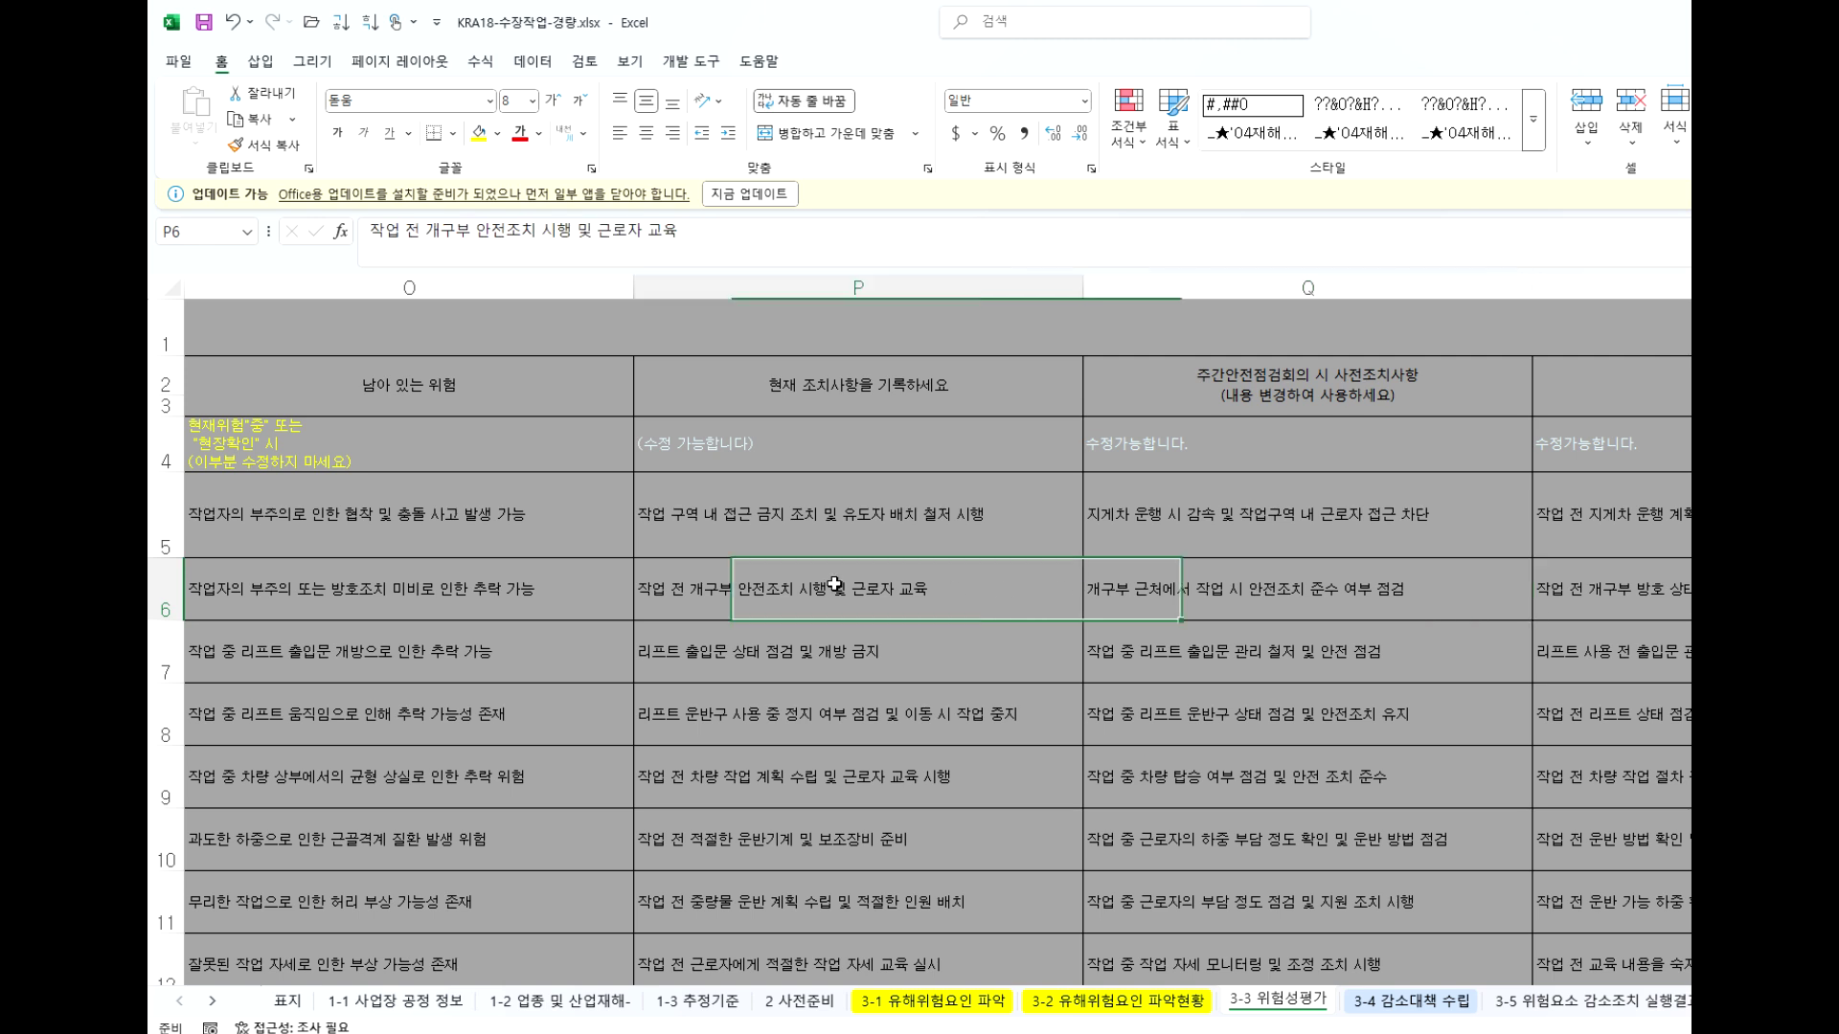
{"action": "left_click", "coordinate": [554, 598]}
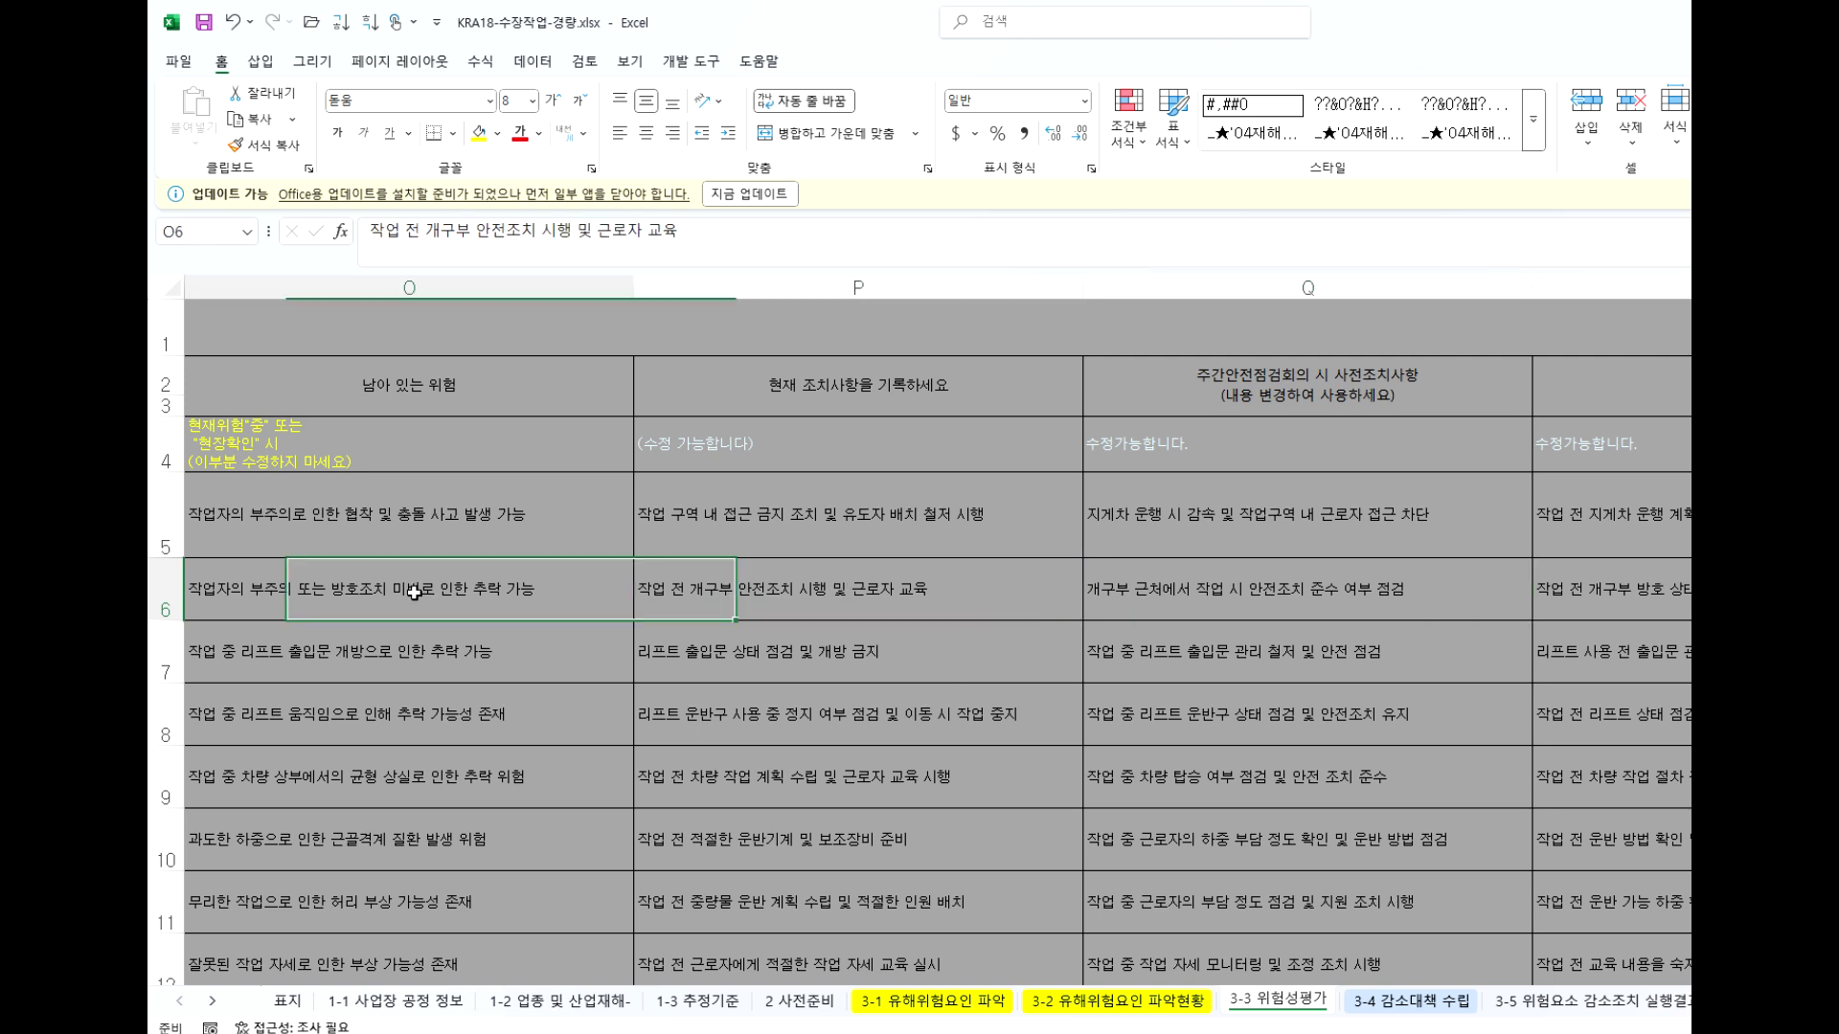
{"action": "left_click", "coordinate": [1236, 651]}
{"action": "left_click", "coordinate": [1241, 597]}
{"action": "left_click", "coordinate": [914, 597]}
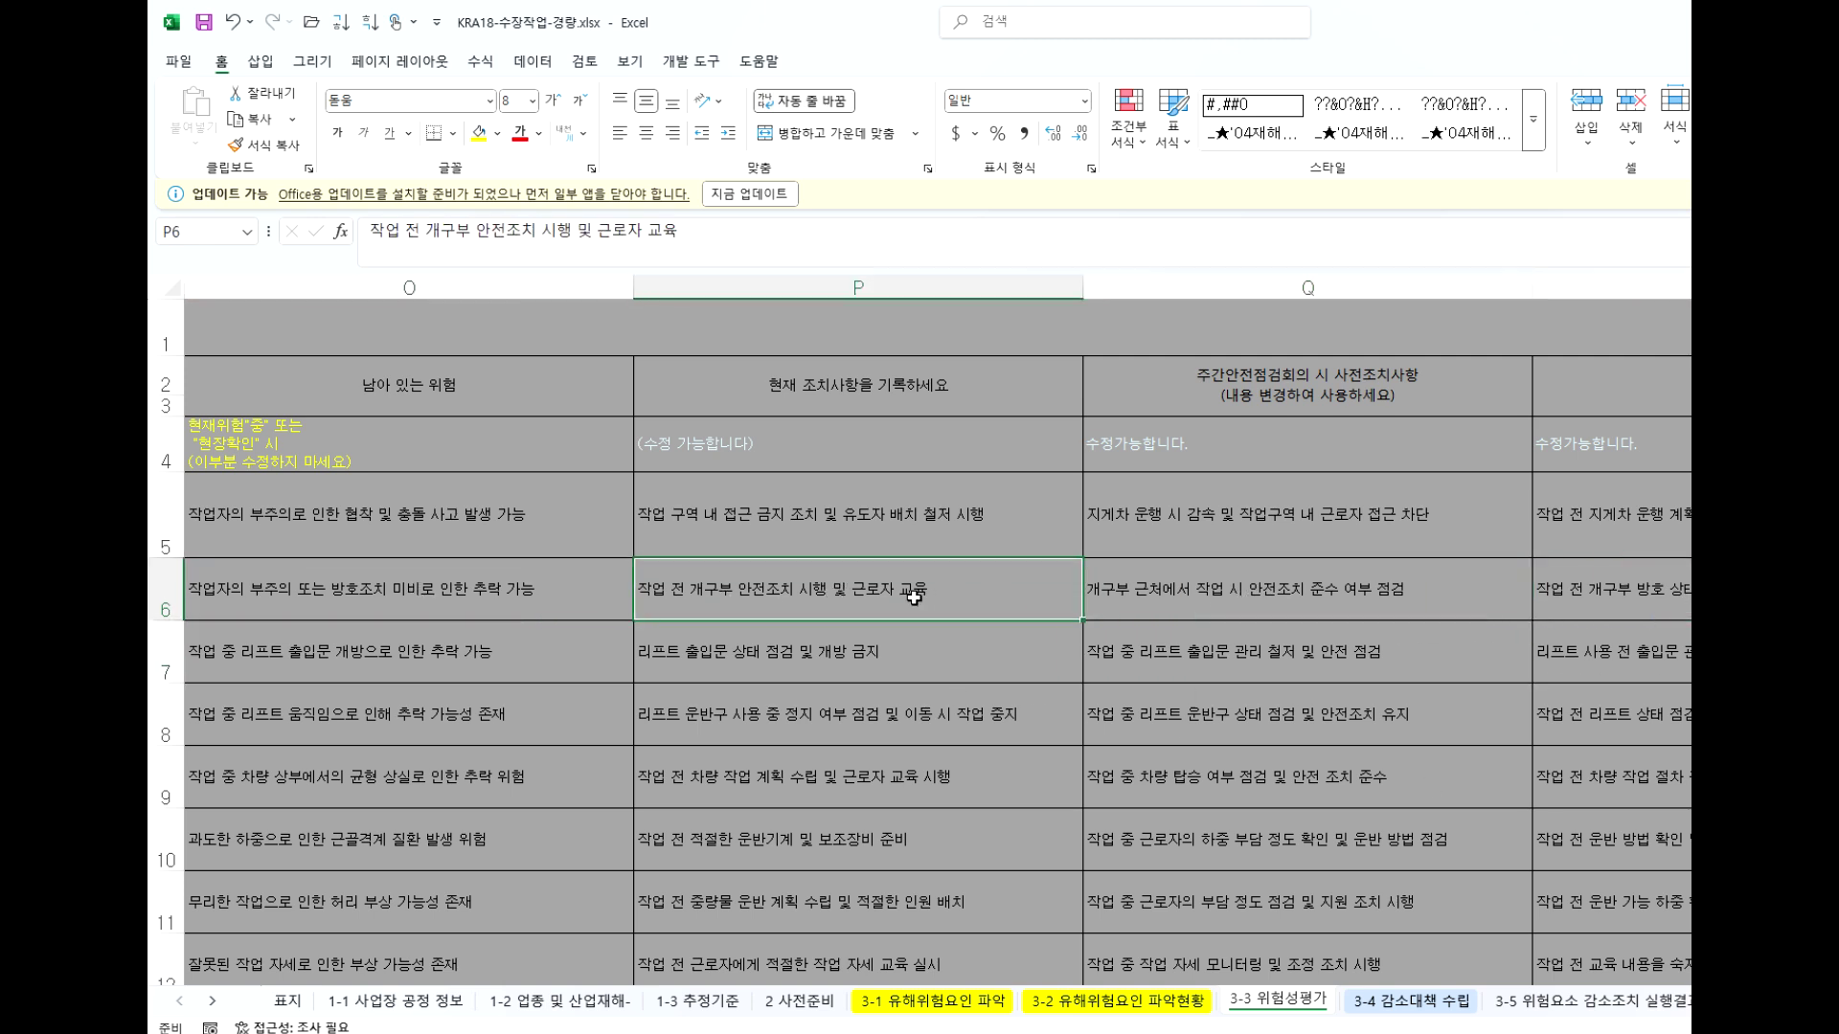
{"action": "scroll", "coordinate": [938, 632], "scroll_direction": "left", "scroll_amount": 3}
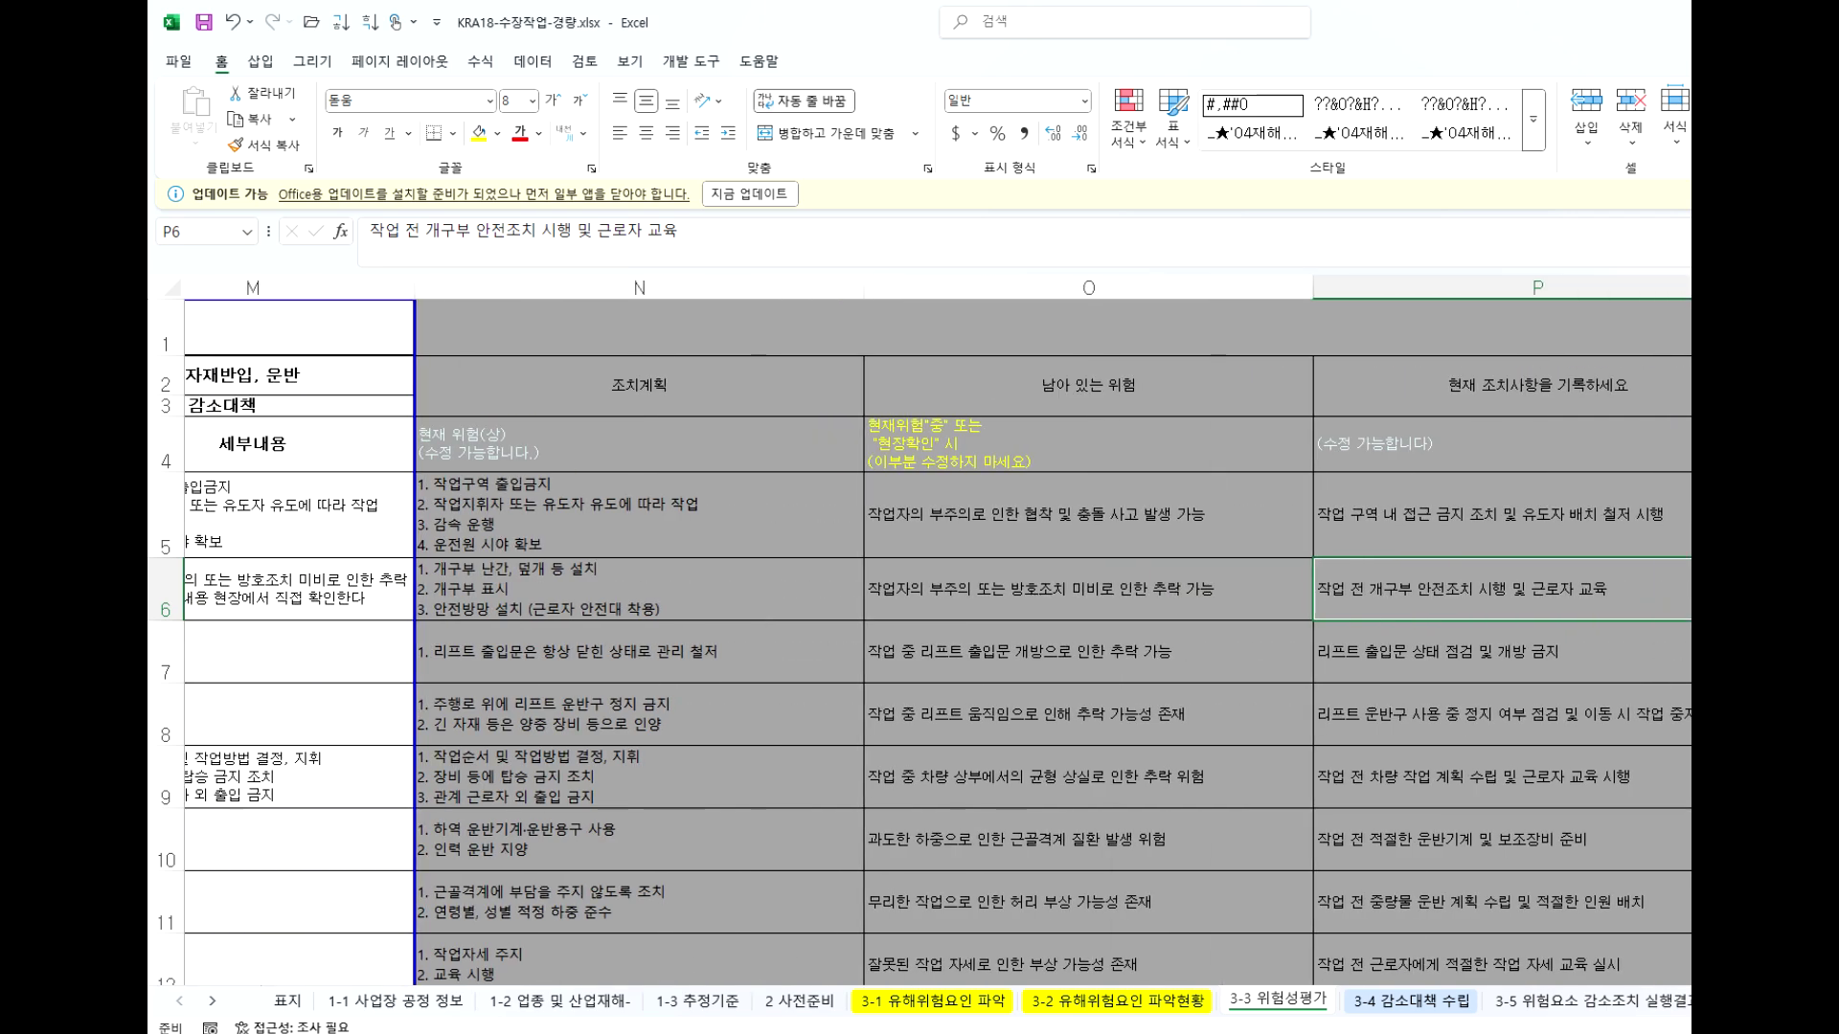
{"action": "scroll", "coordinate": [938, 632], "scroll_direction": "left", "scroll_amount": 1}
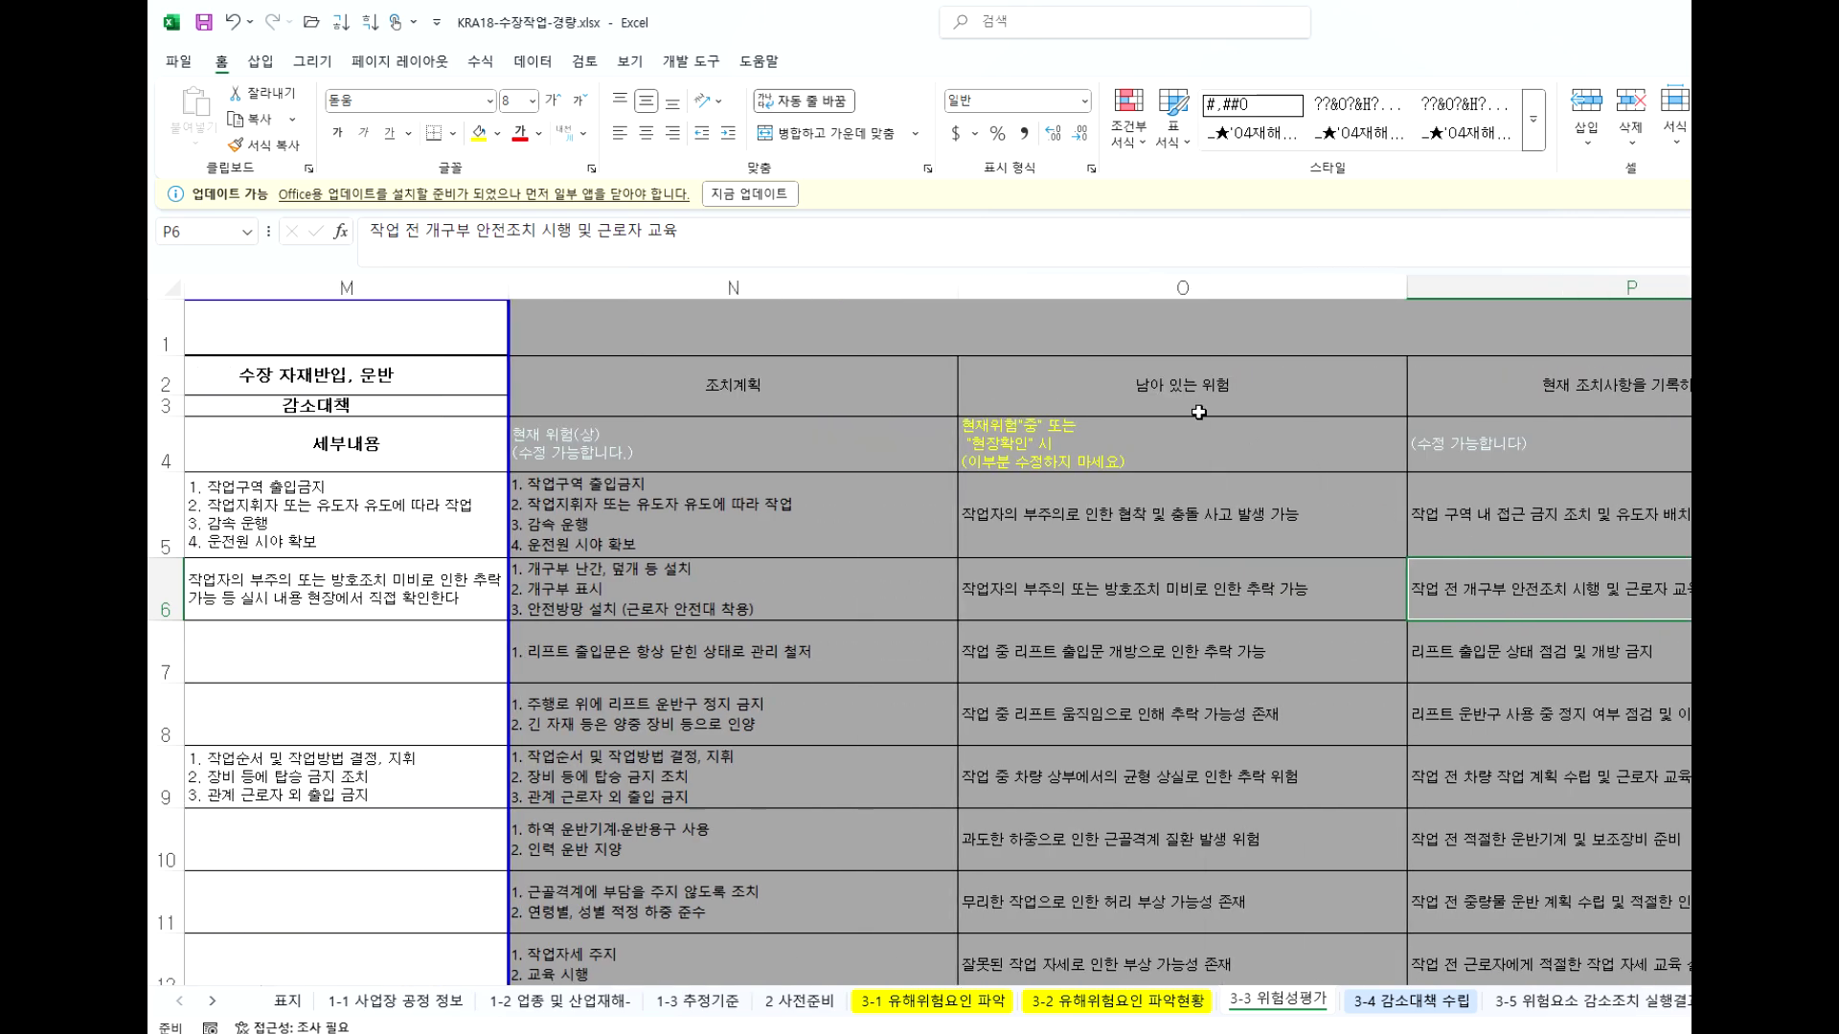
Replace the row 6 남아 있는 위험 text in O6 with fffff and reselect that cell.
{"action": "left_click", "coordinate": [1175, 385]}
{"action": "left_click", "coordinate": [1169, 588]}
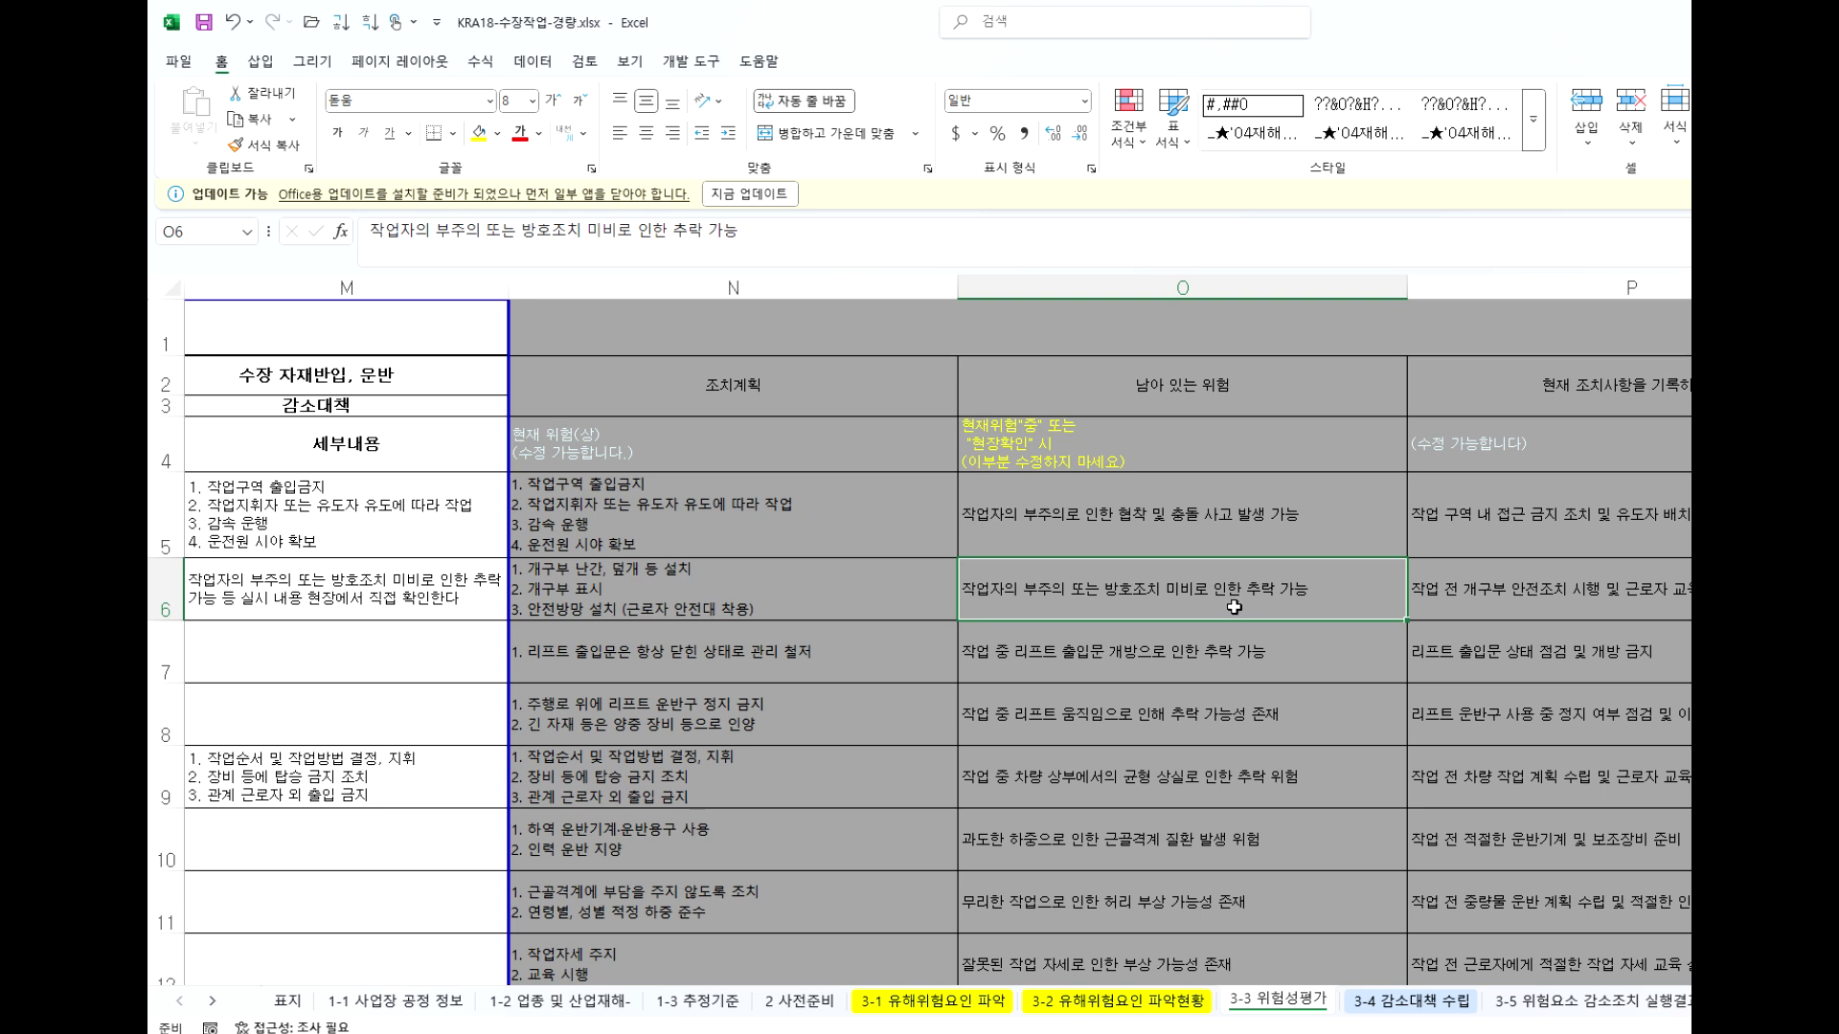
{"action": "type", "text": "ff"}
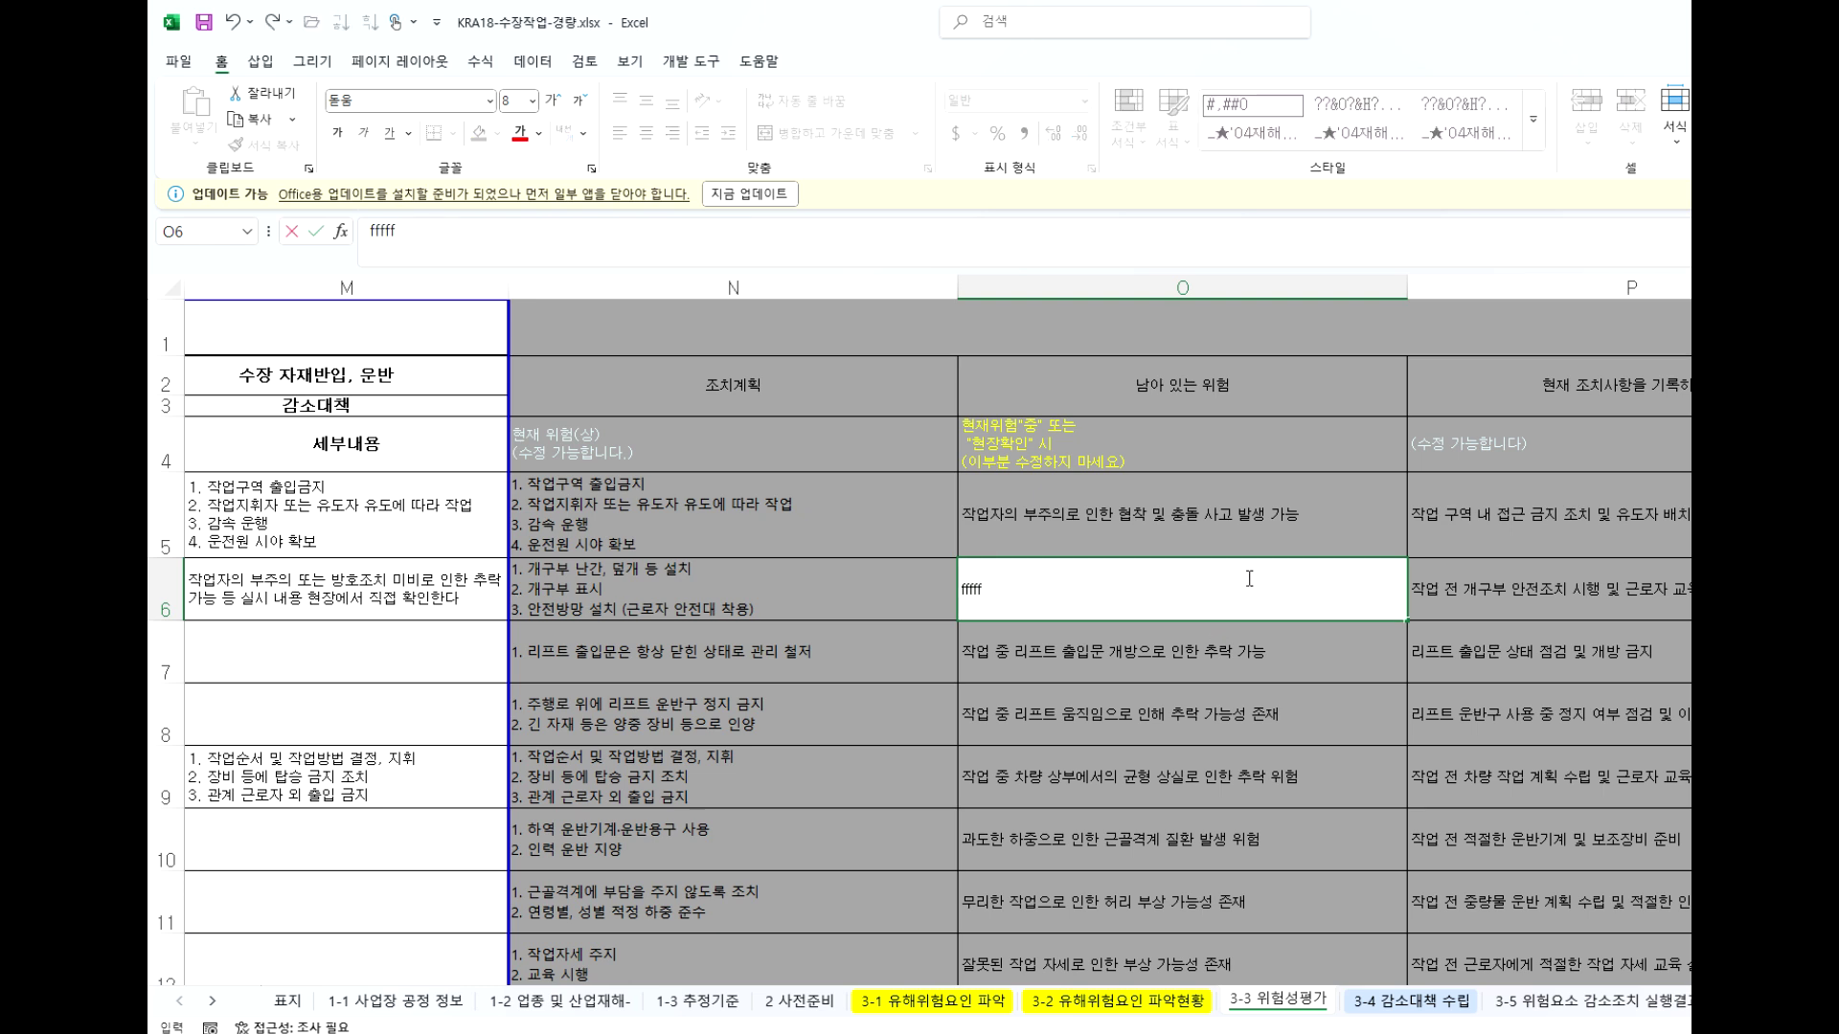
{"action": "type", "text": "fff"}
{"action": "key", "text": "Return"}
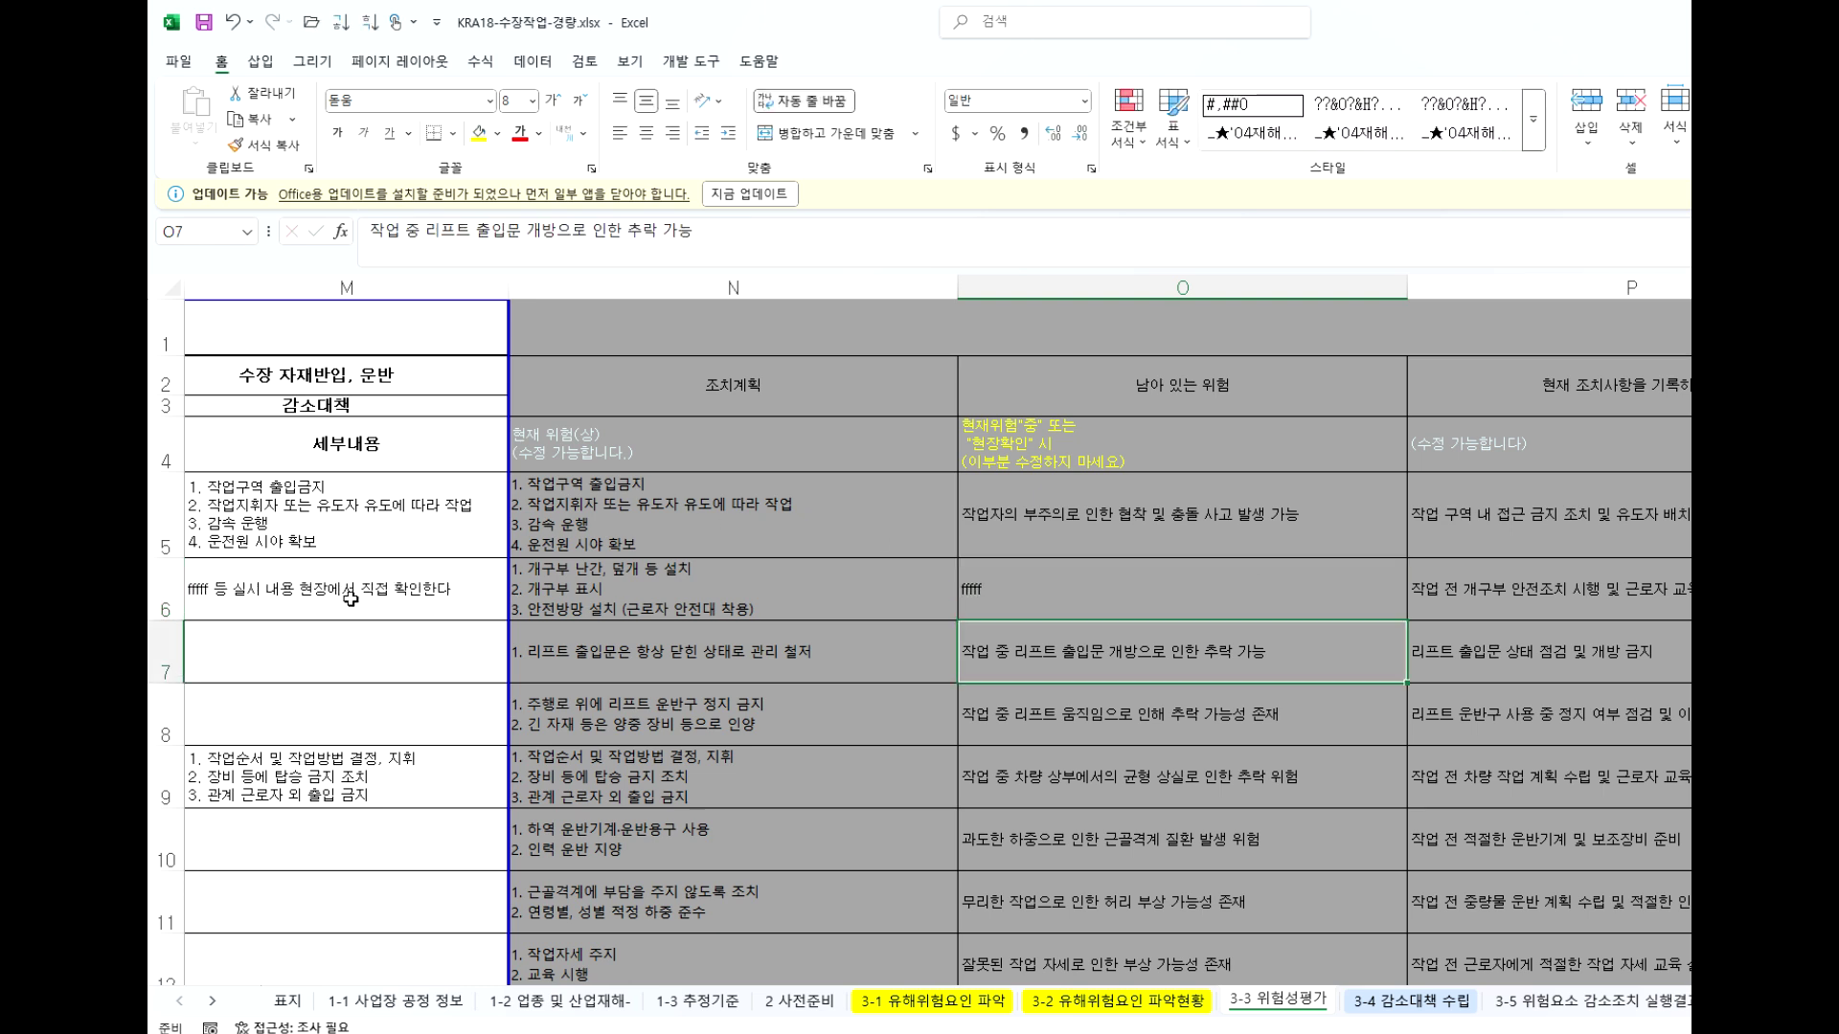
{"action": "left_click", "coordinate": [1020, 592]}
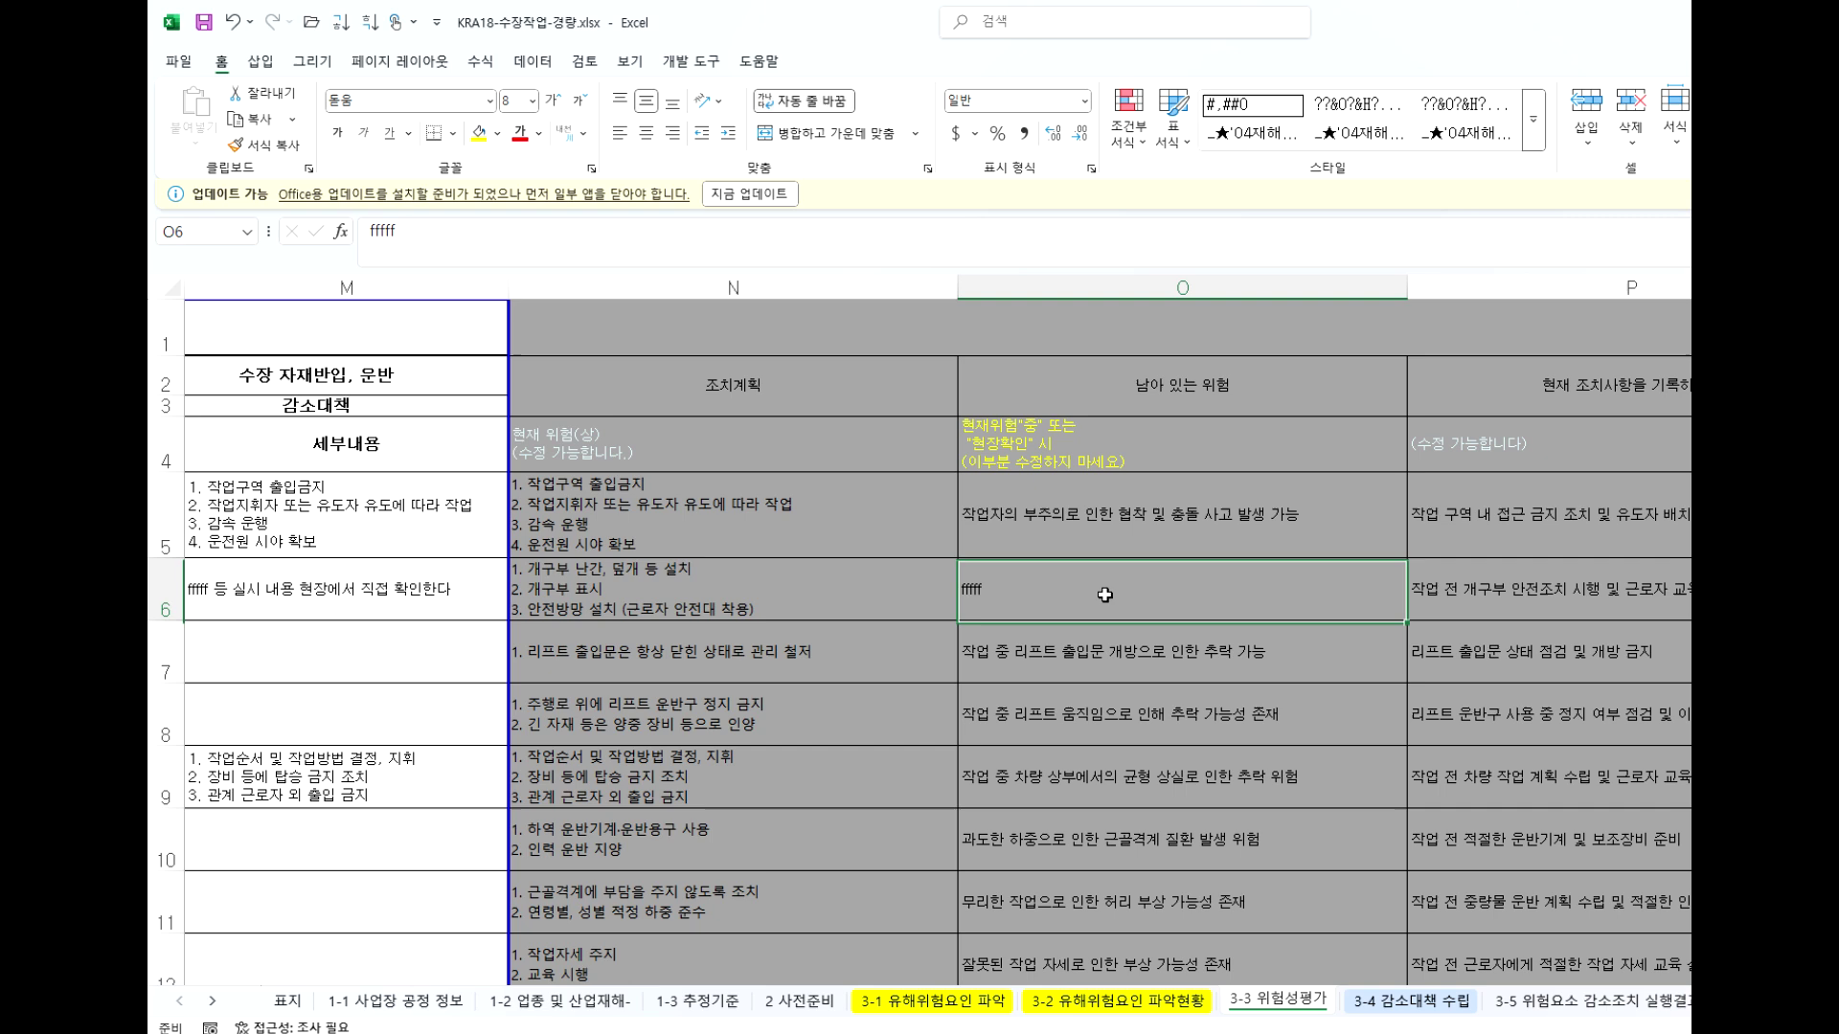
Clear the reduction-measure formula from the detail cell M6 on the 3-3 위험성평가 sheet.
{"action": "left_click", "coordinate": [410, 603]}
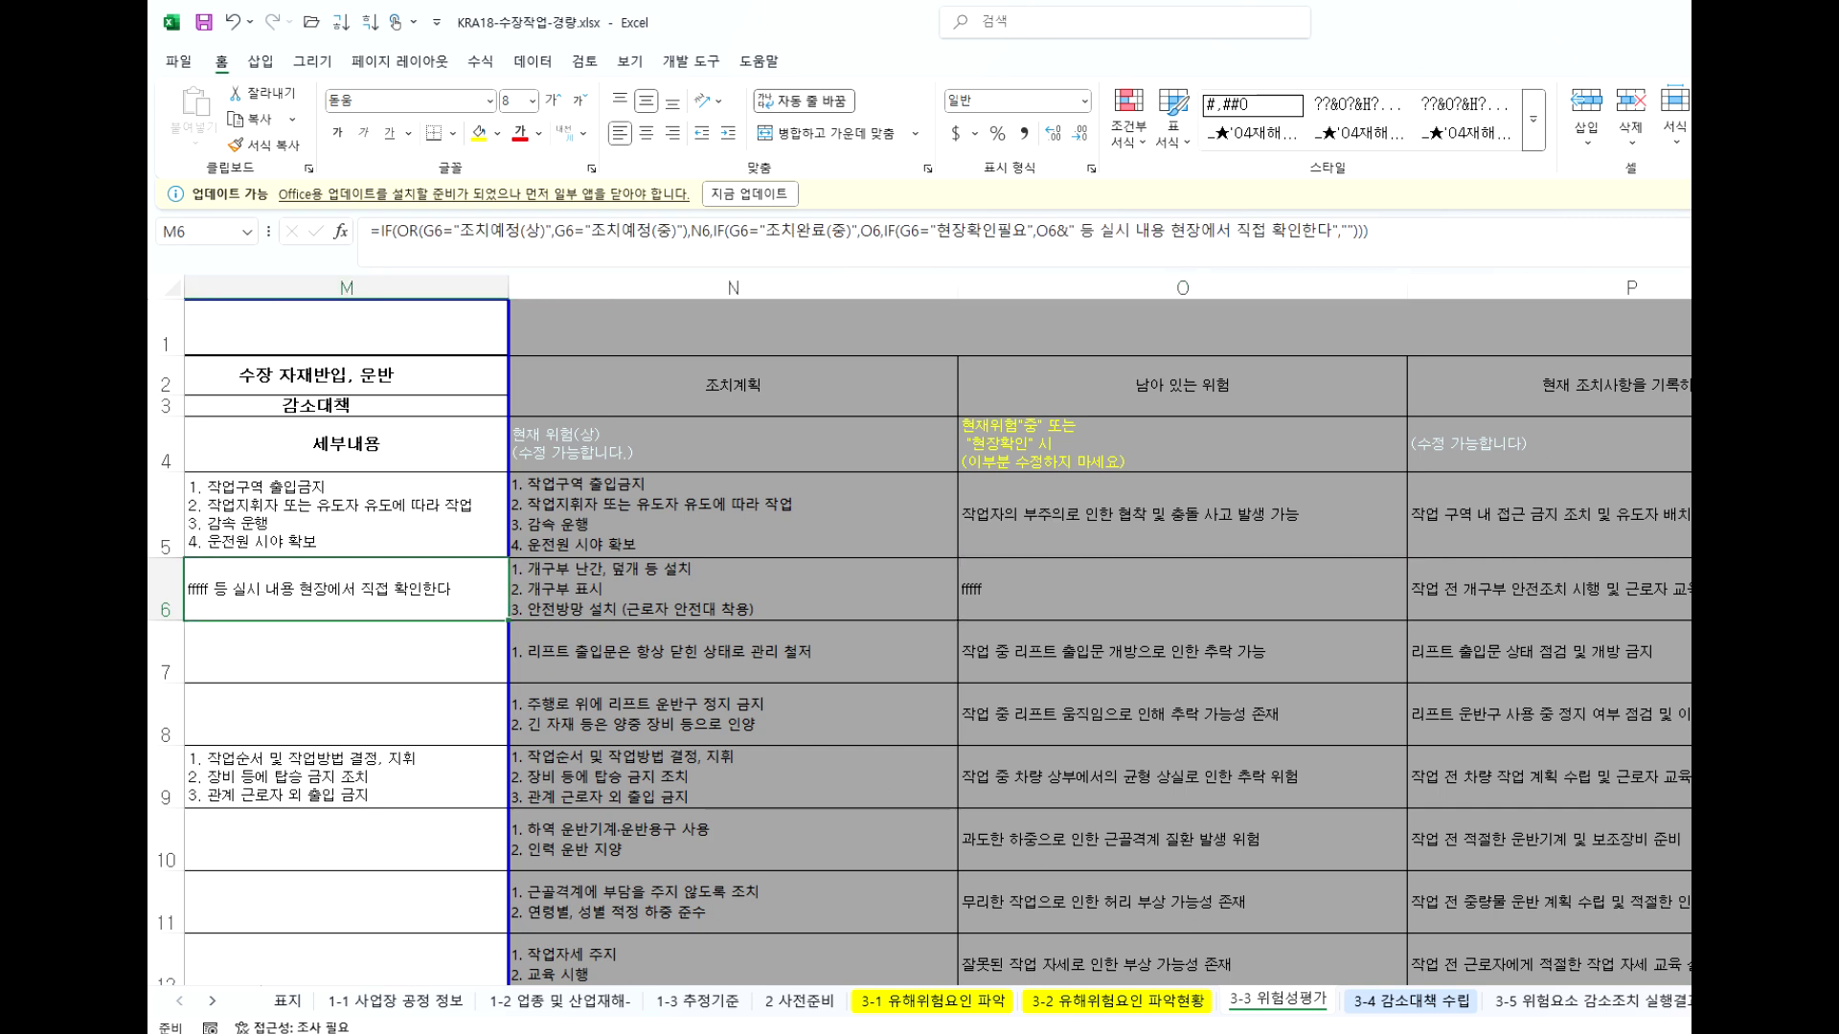
{"action": "scroll", "coordinate": [1082, 537], "scroll_direction": "left", "scroll_amount": 5}
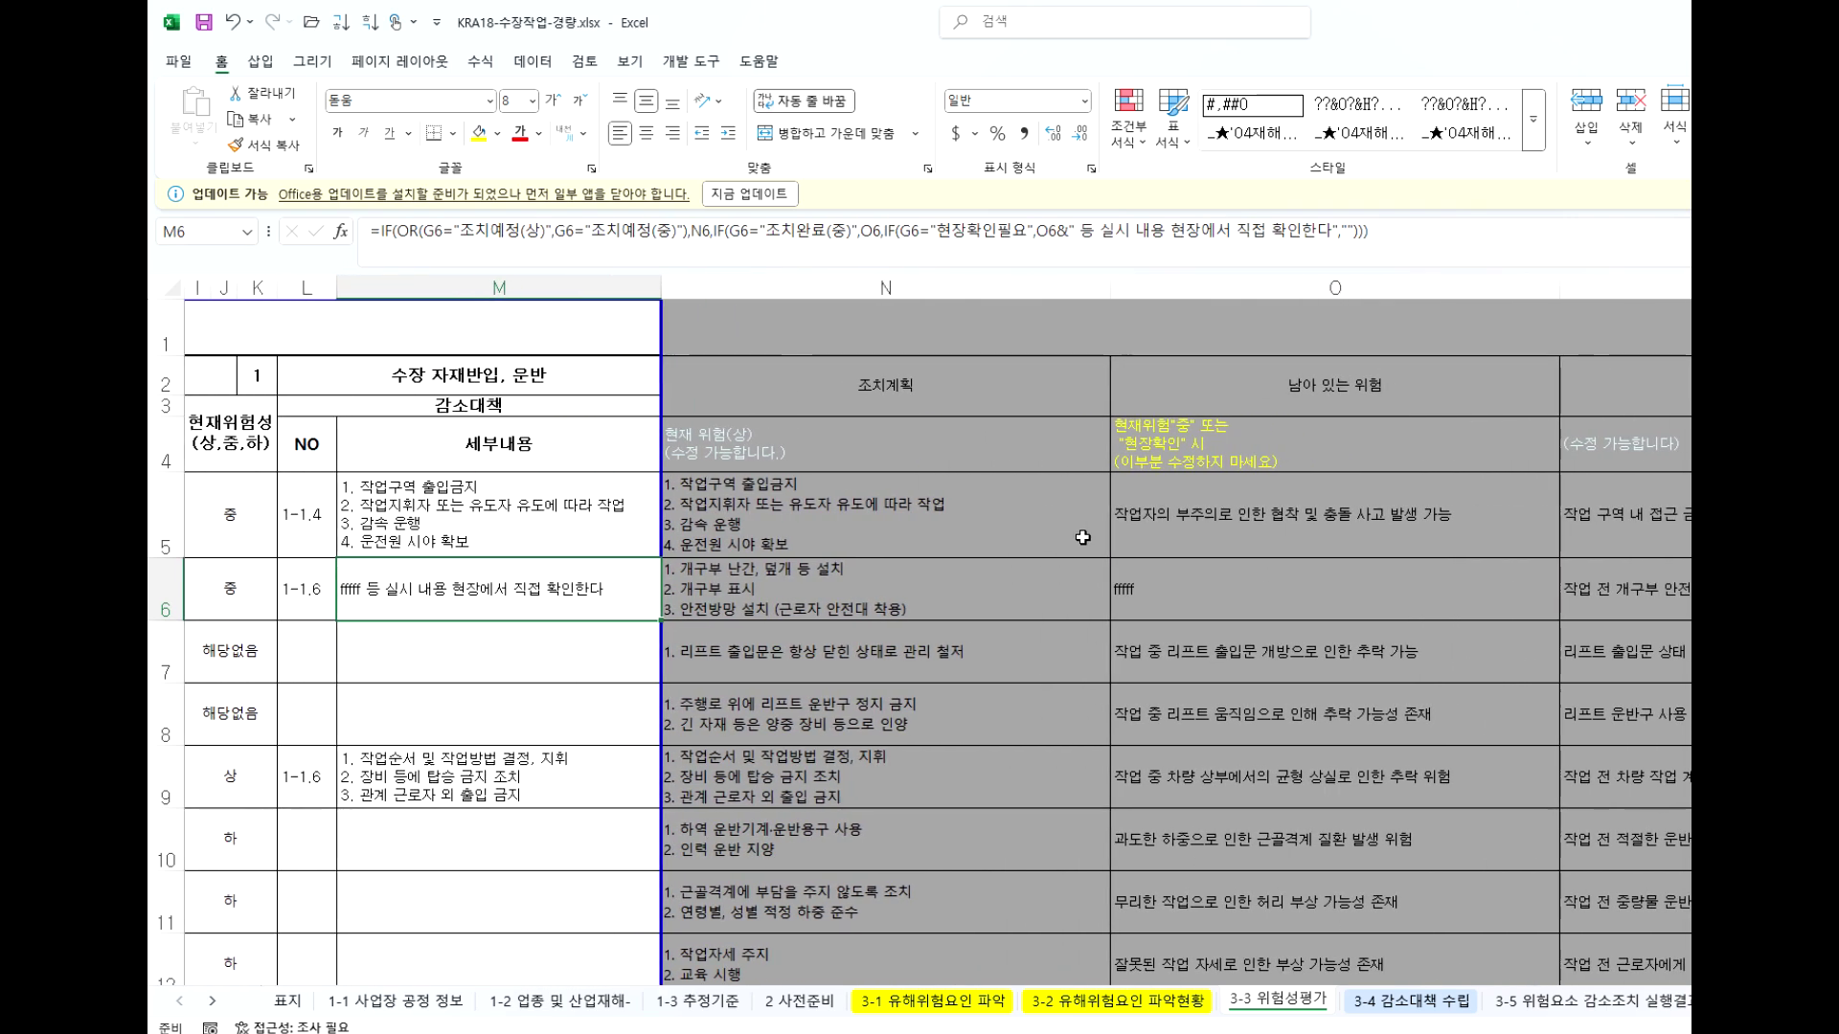
{"action": "left_click", "coordinate": [1195, 599]}
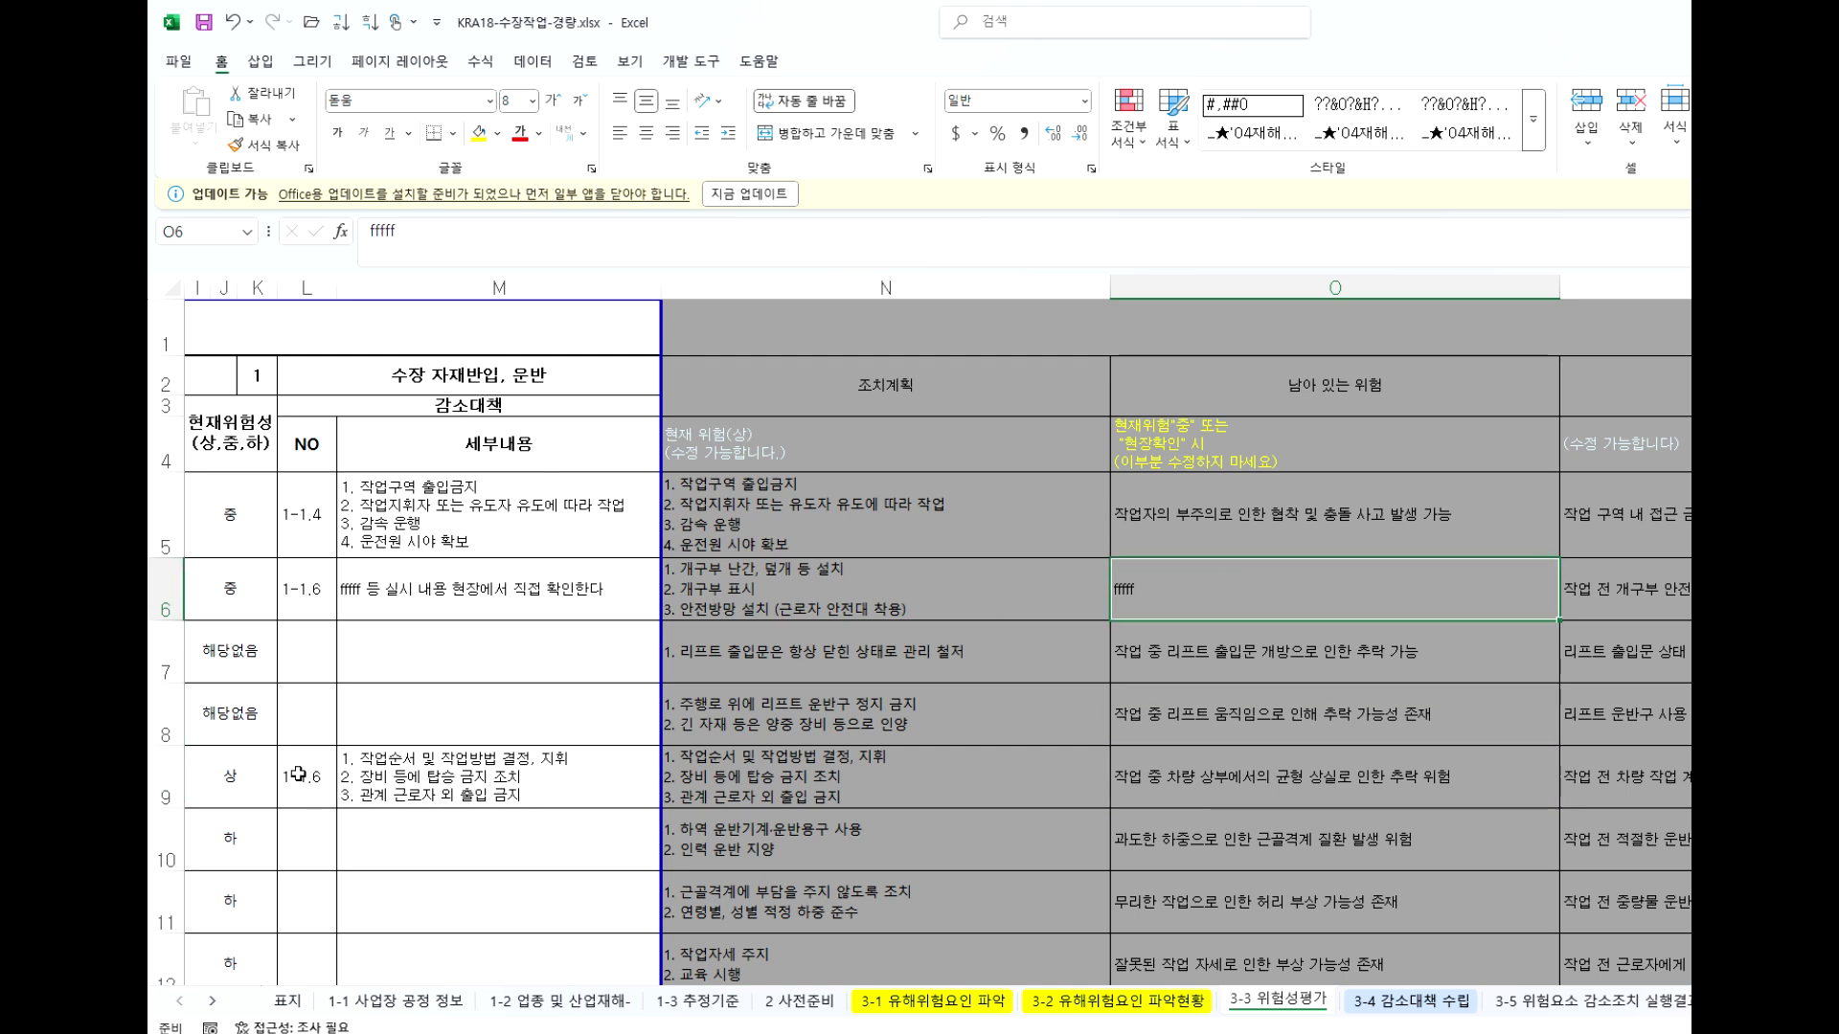
{"action": "left_click", "coordinate": [534, 603]}
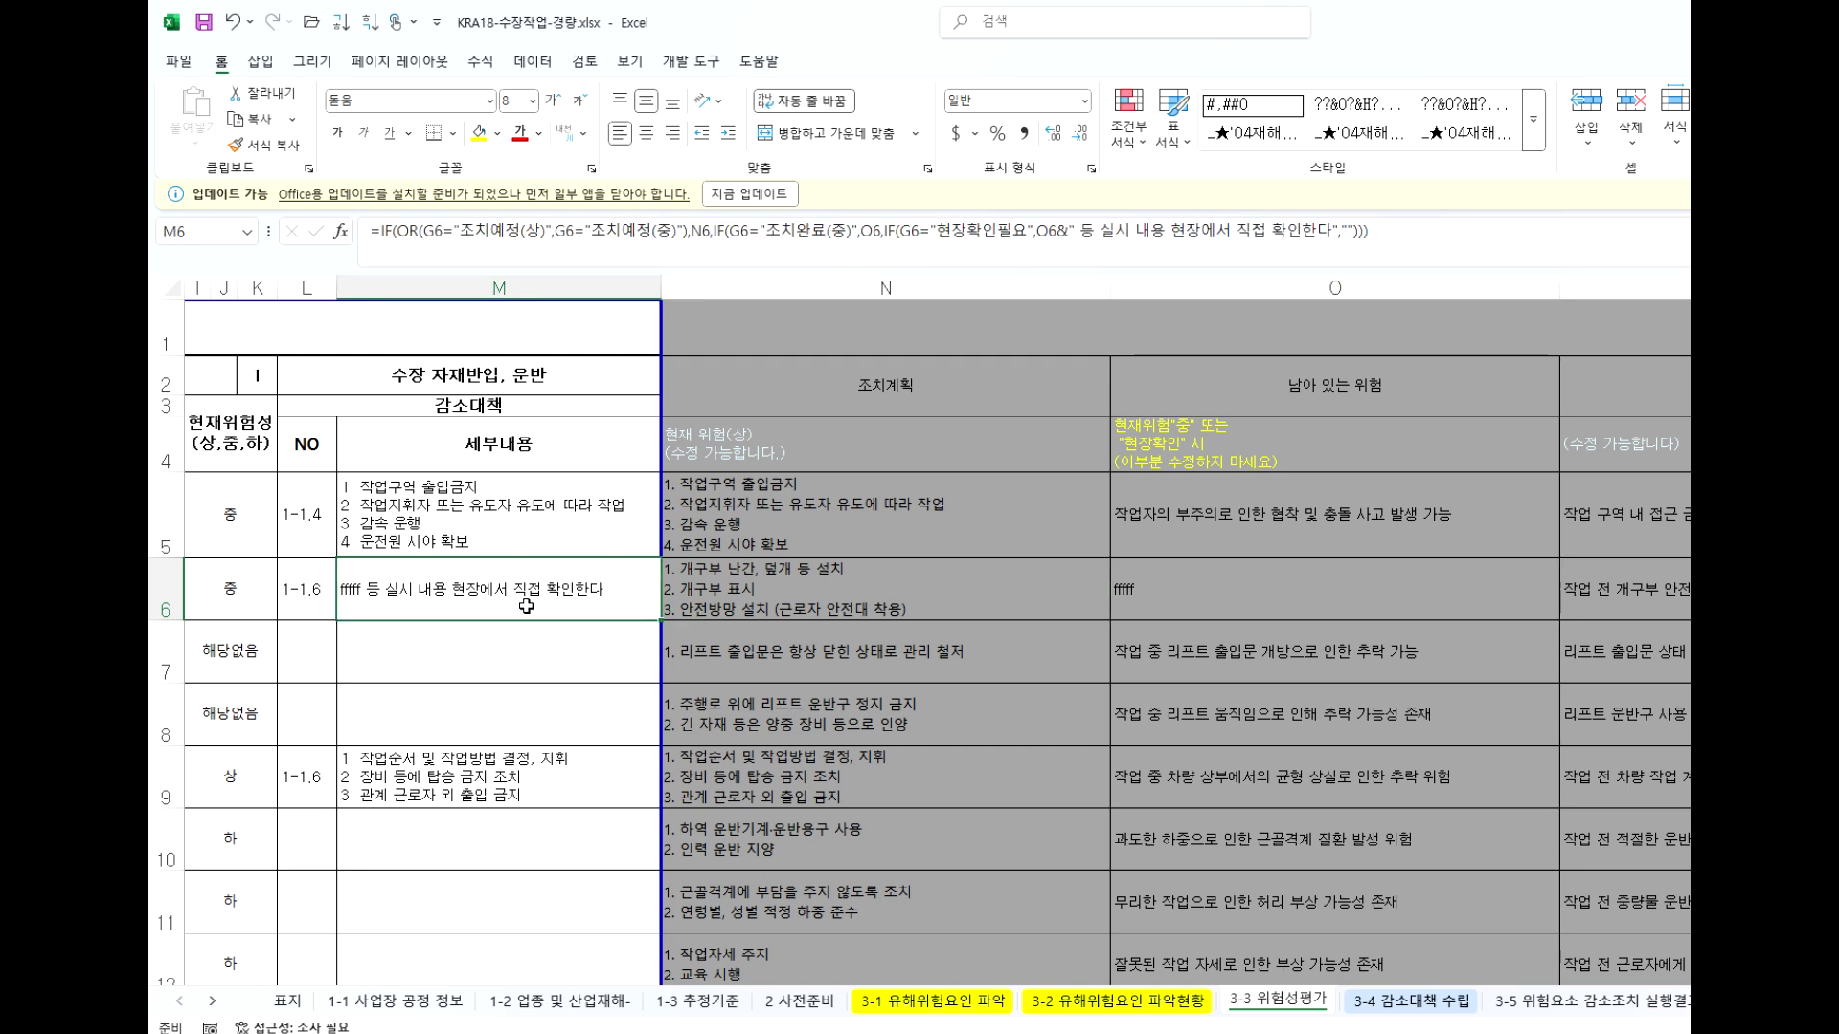
{"action": "double_click", "coordinate": [535, 603]}
{"action": "key", "text": "Return"}
{"action": "key", "text": "Down"}
{"action": "left_click", "coordinate": [457, 619]}
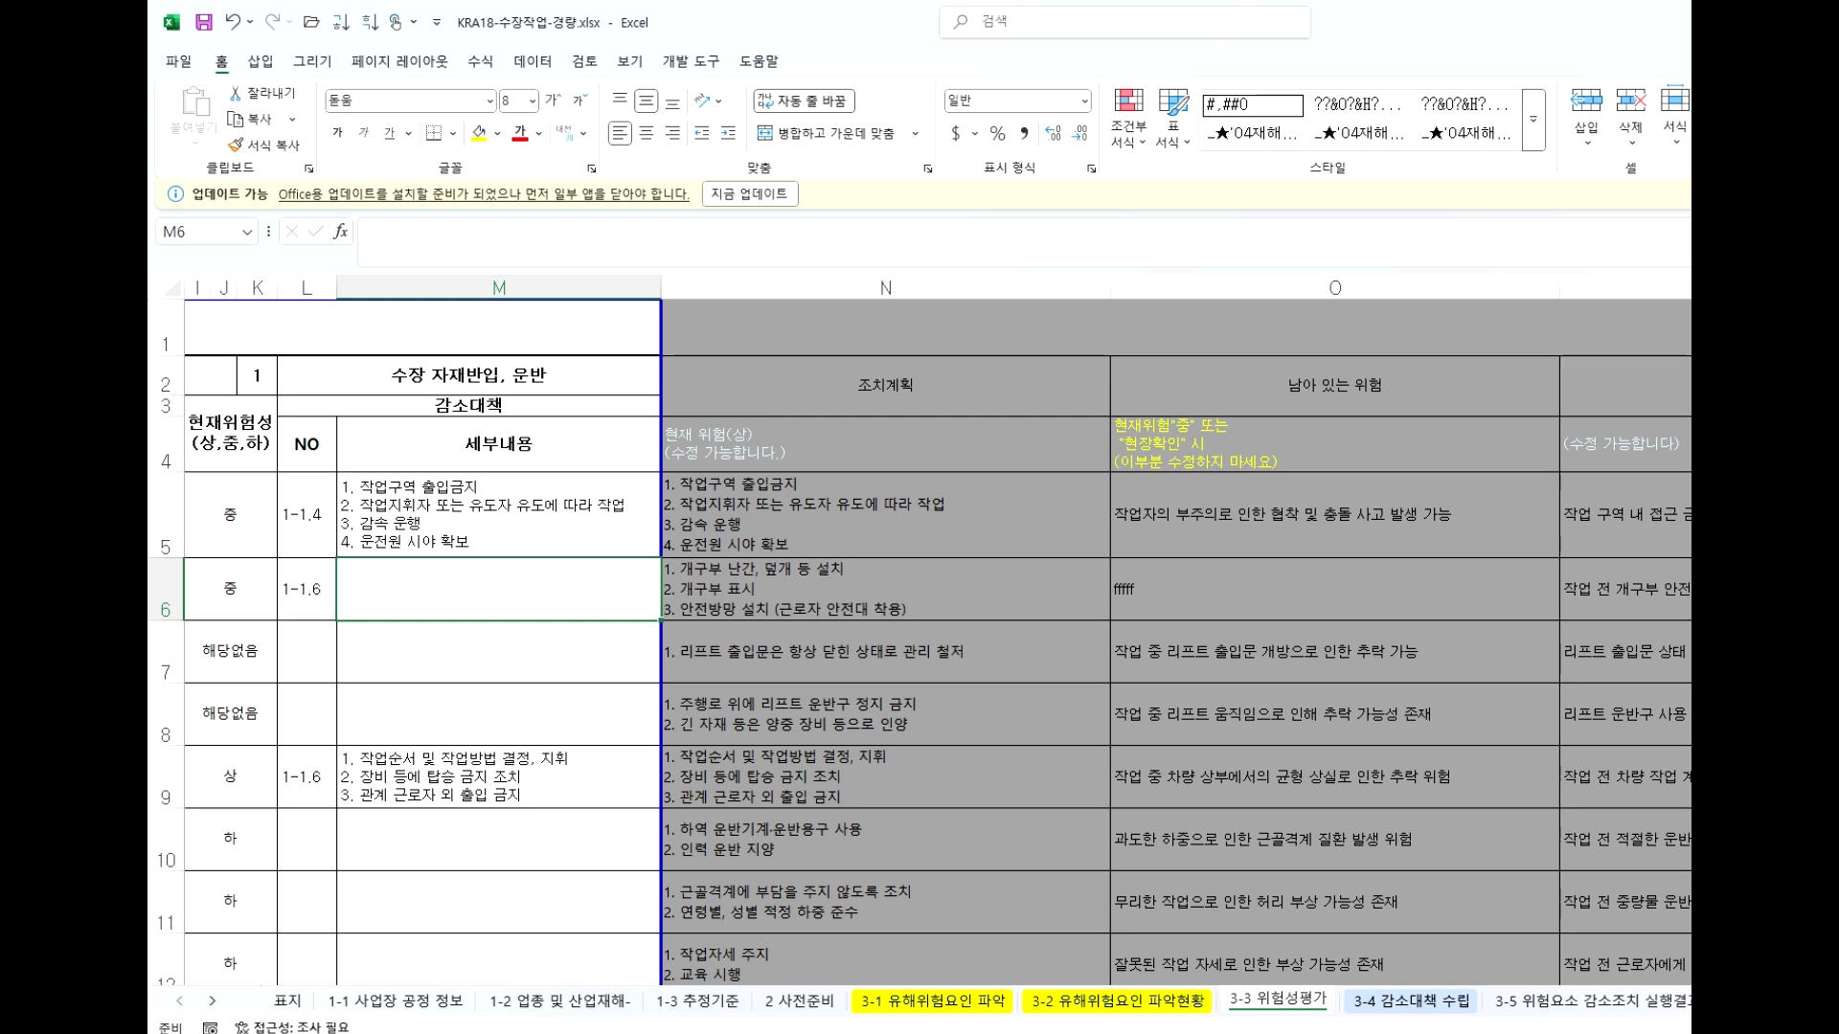
Set the current status (현재상태) in cell G6 to 조치예정(중).
{"action": "scroll", "coordinate": [919, 632], "scroll_direction": "left", "scroll_amount": 5}
{"action": "scroll", "coordinate": [707, 565], "scroll_direction": "left", "scroll_amount": 1}
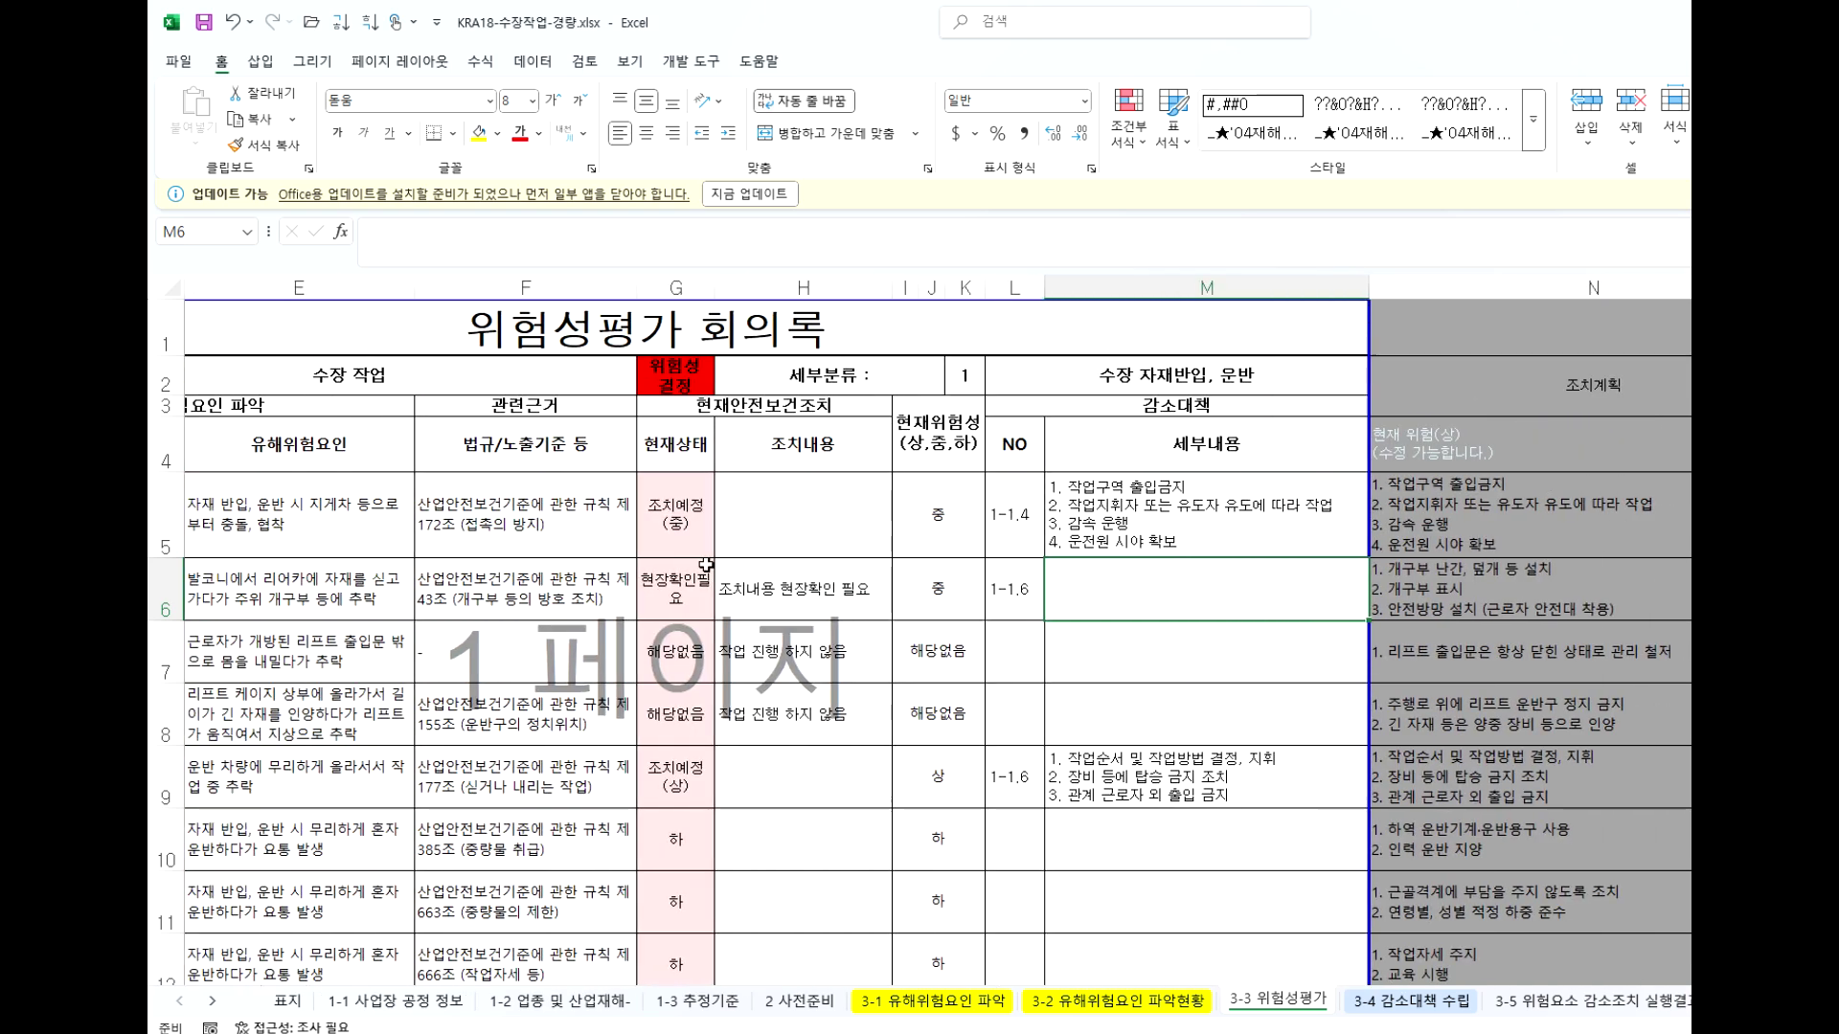
{"action": "left_click", "coordinate": [651, 581]}
{"action": "double_click", "coordinate": [724, 618]}
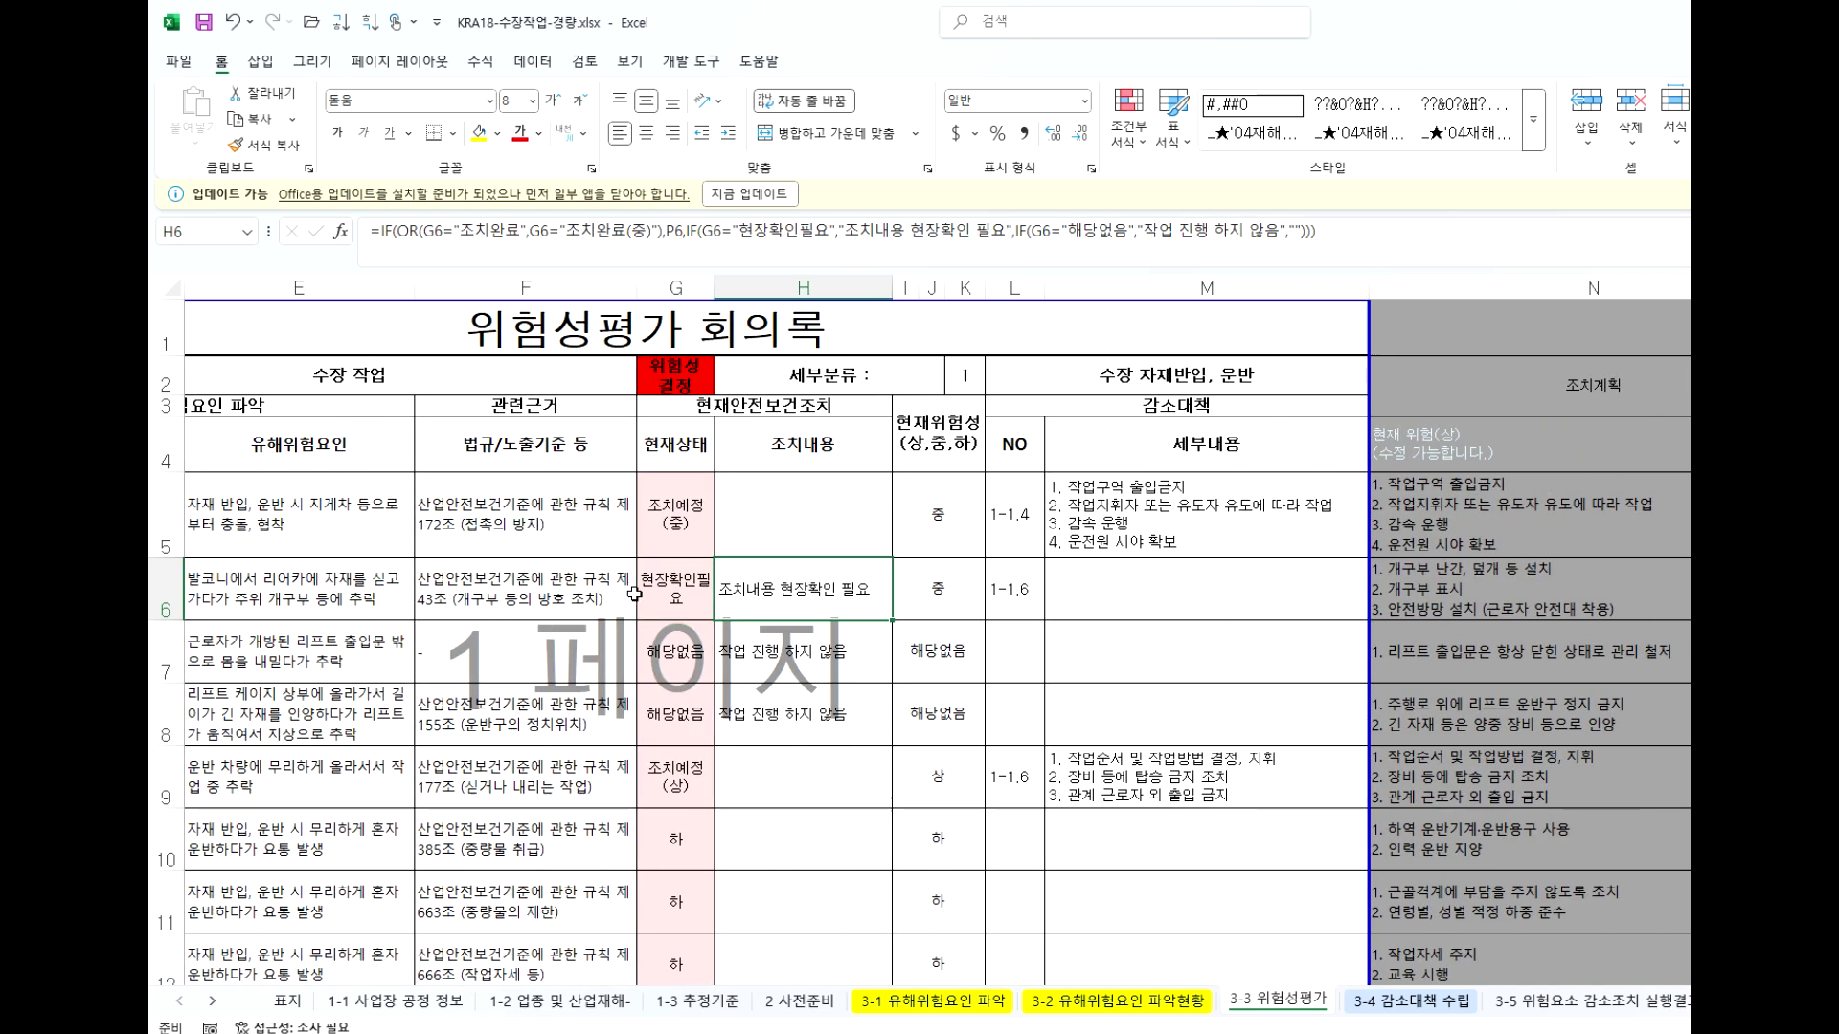
{"action": "key", "text": "Escape"}
{"action": "left_click", "coordinate": [724, 610]}
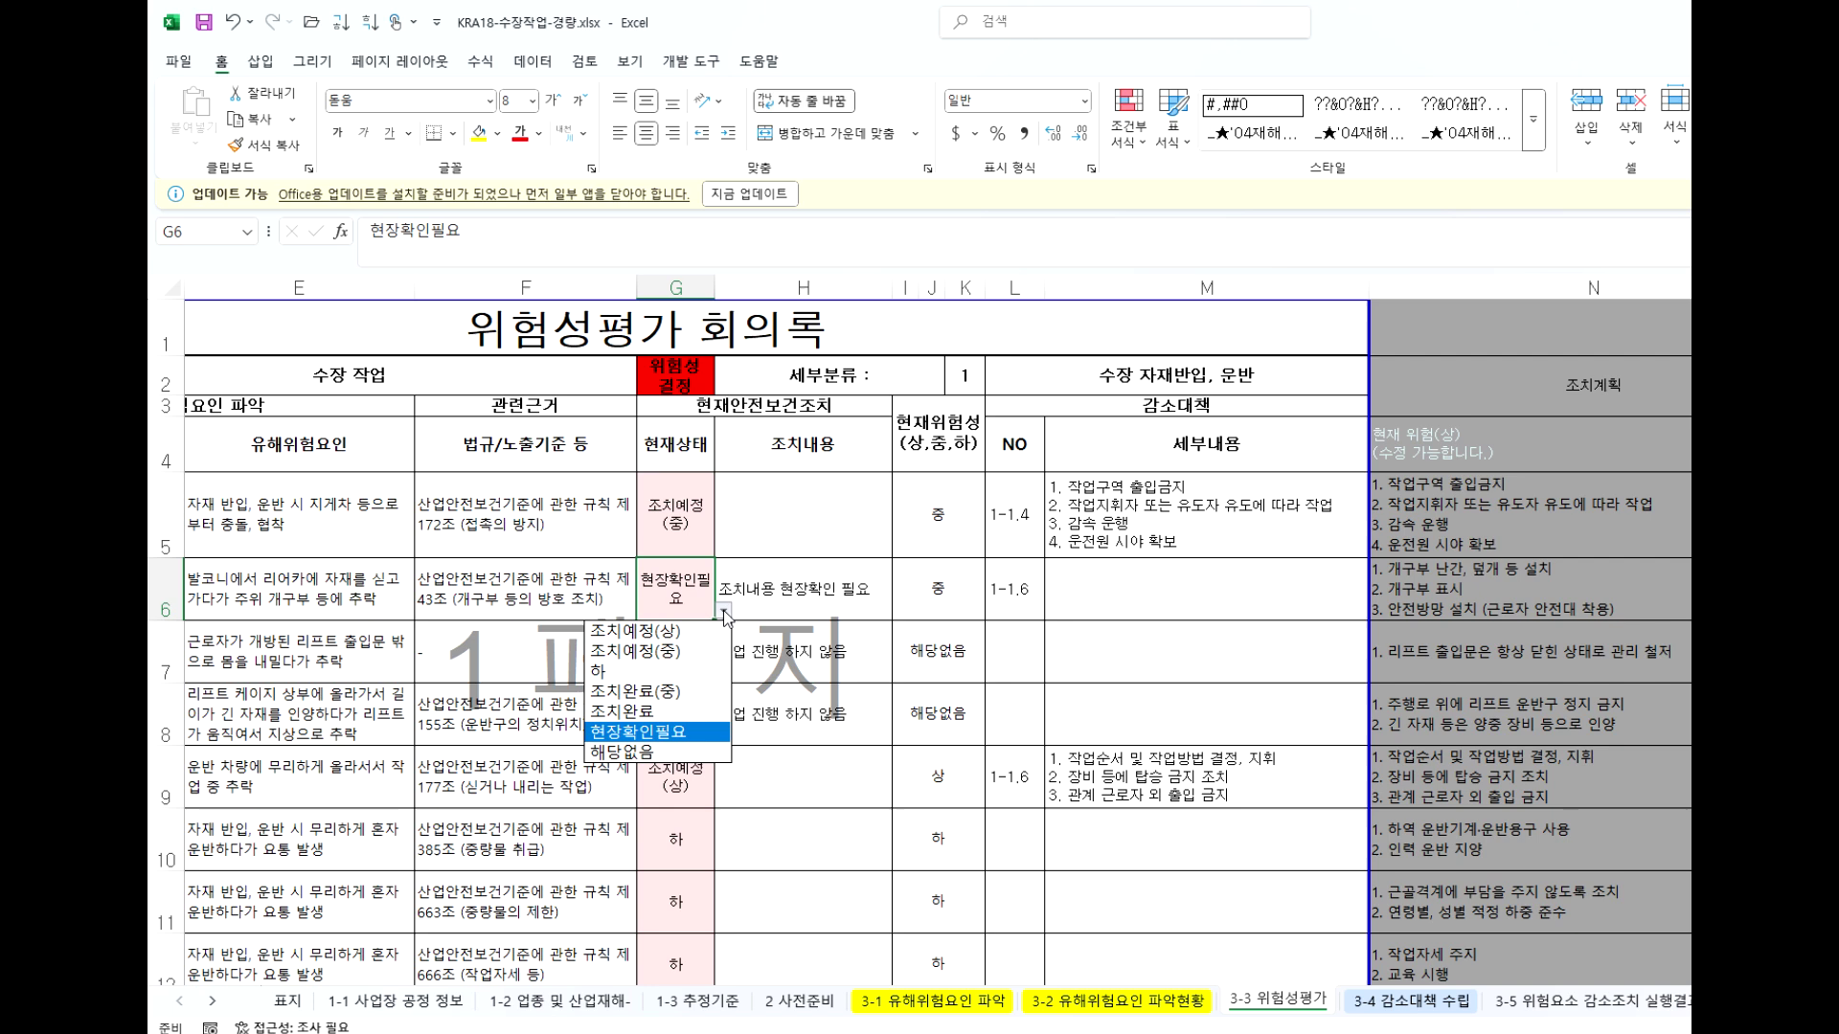
{"action": "left_click", "coordinate": [670, 640]}
Restore the reduction-measure formula in M6 by filling it down from cell M5.
{"action": "left_click", "coordinate": [1109, 583]}
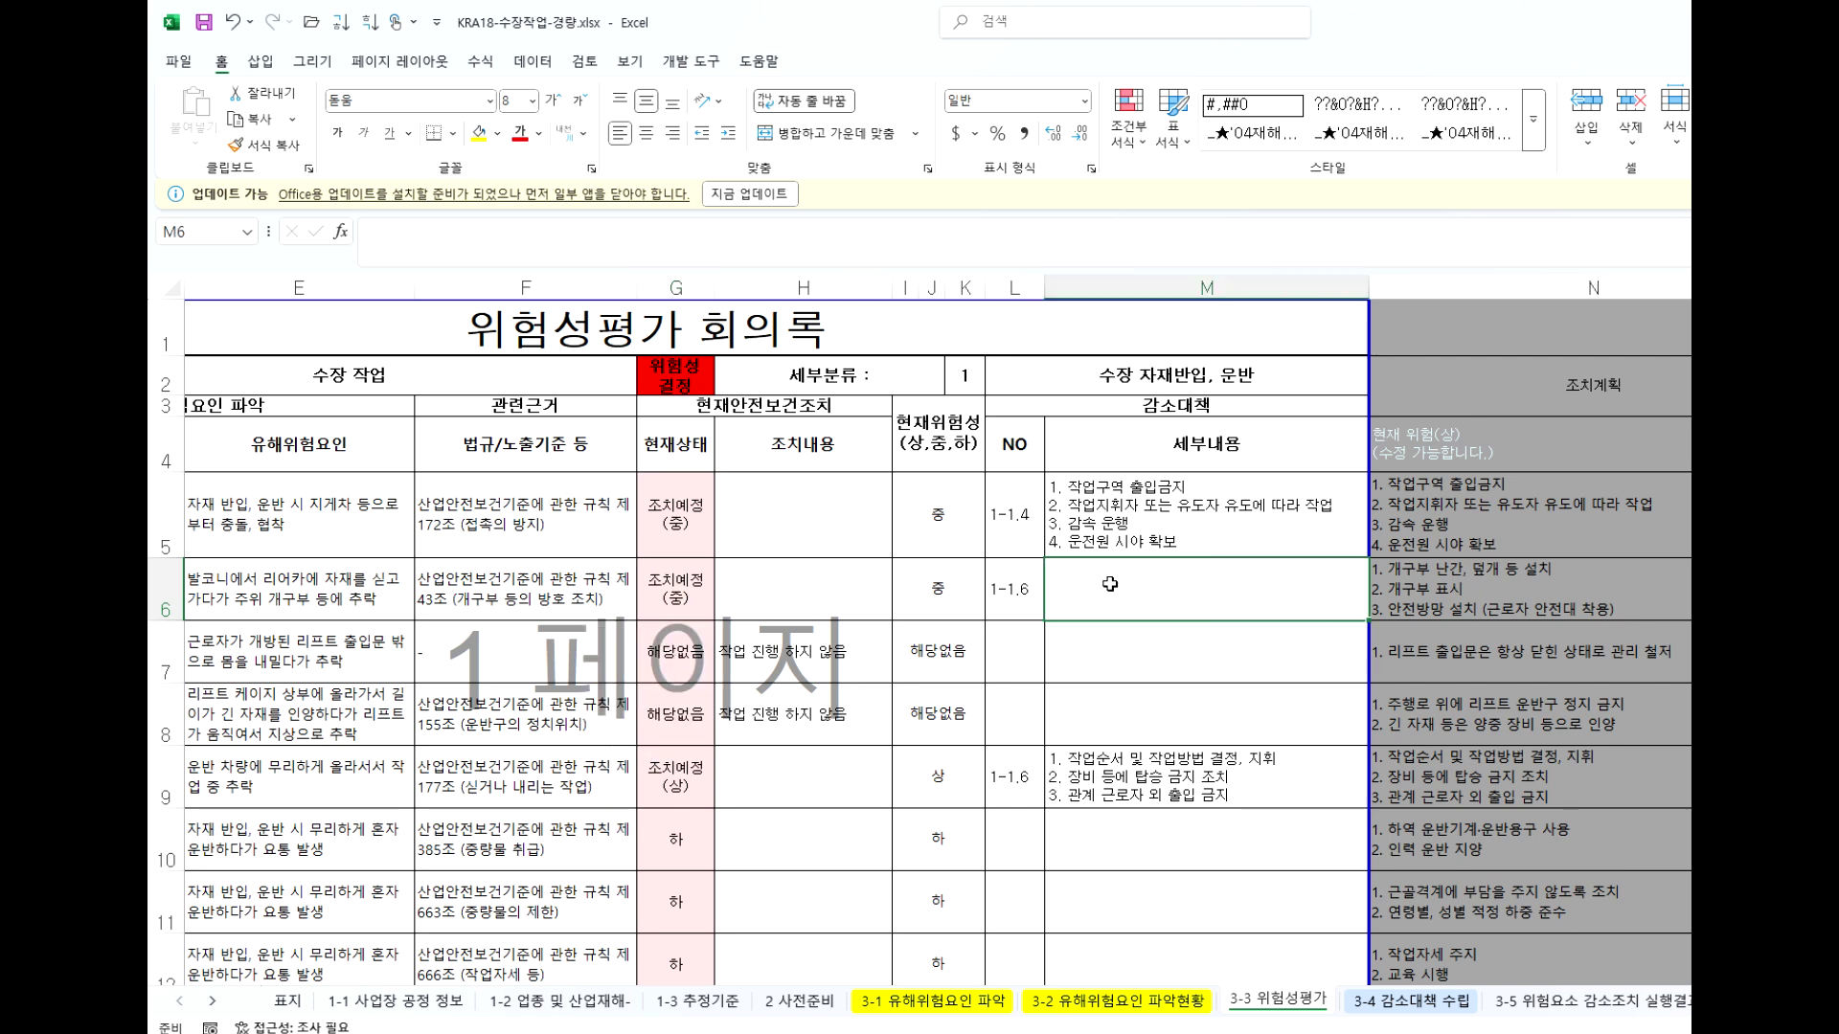
{"action": "left_click", "coordinate": [1234, 523]}
{"action": "left_click_drag", "start_coordinate": [1367, 557], "coordinate": [1367, 613]}
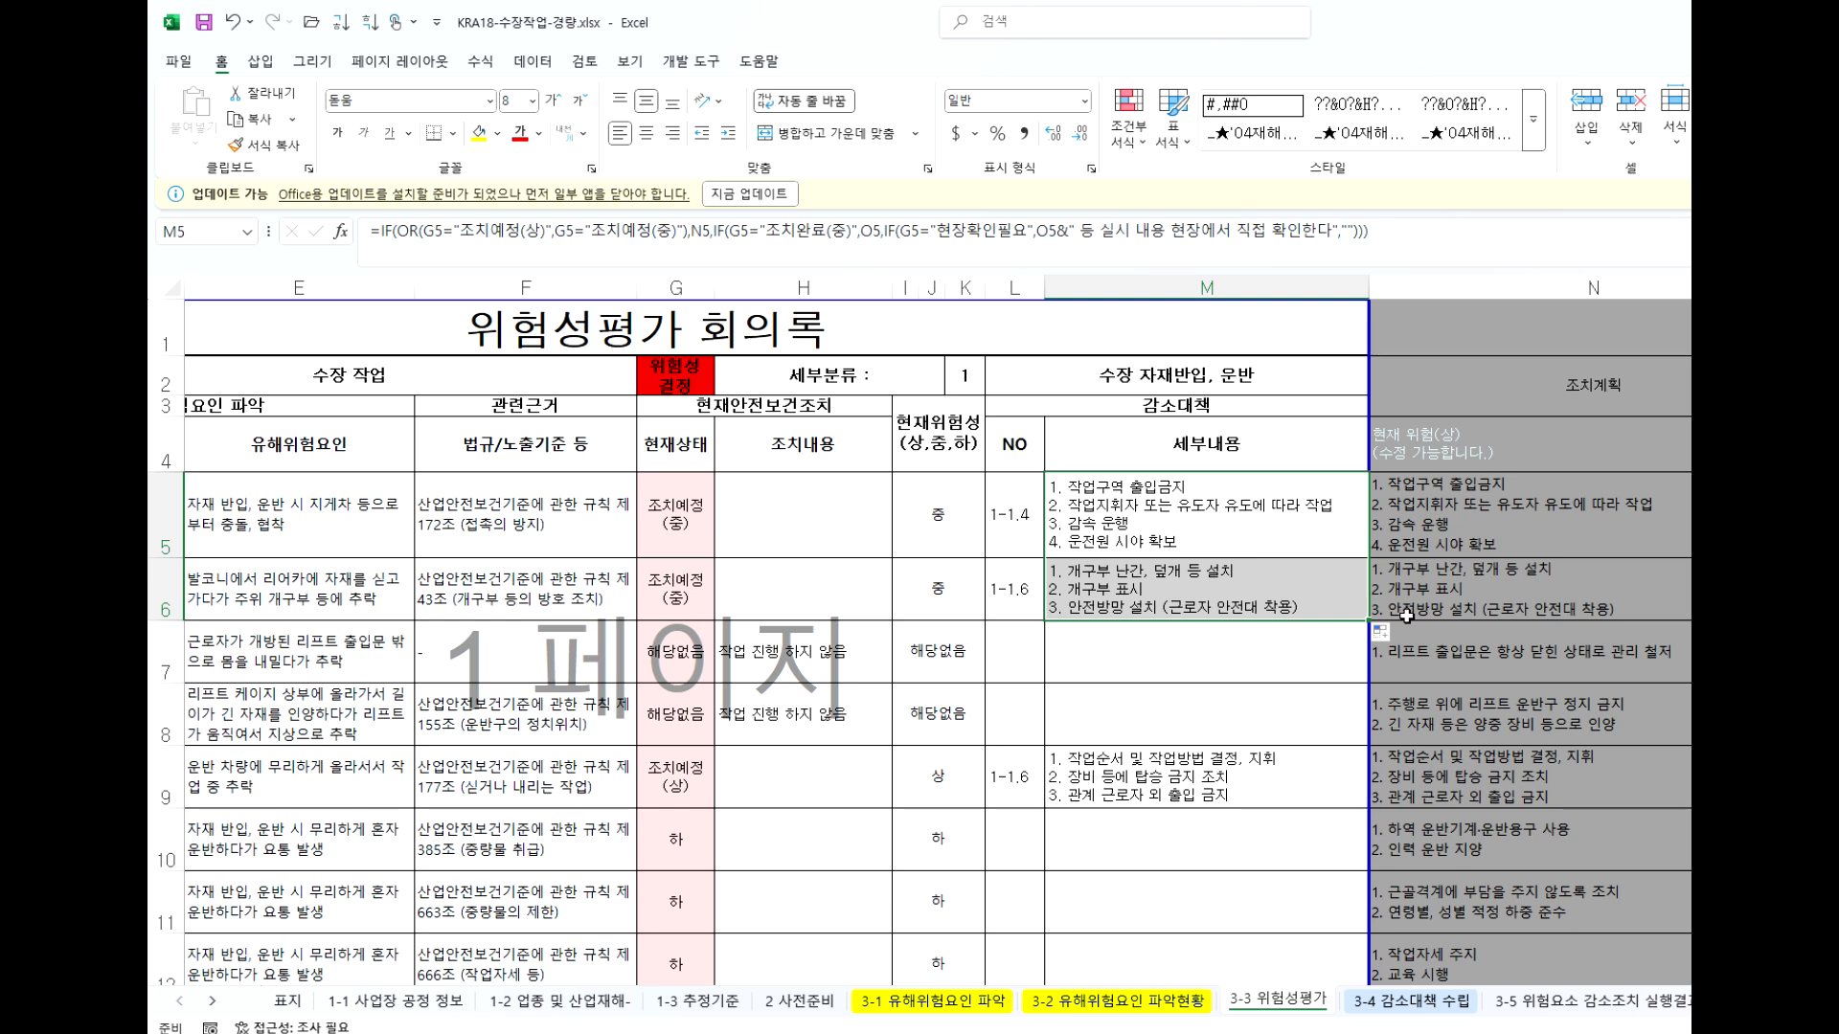
{"action": "left_click", "coordinate": [1214, 578]}
Try the current status options 하 and 조치완료 in cell G6.
{"action": "left_click", "coordinate": [672, 597]}
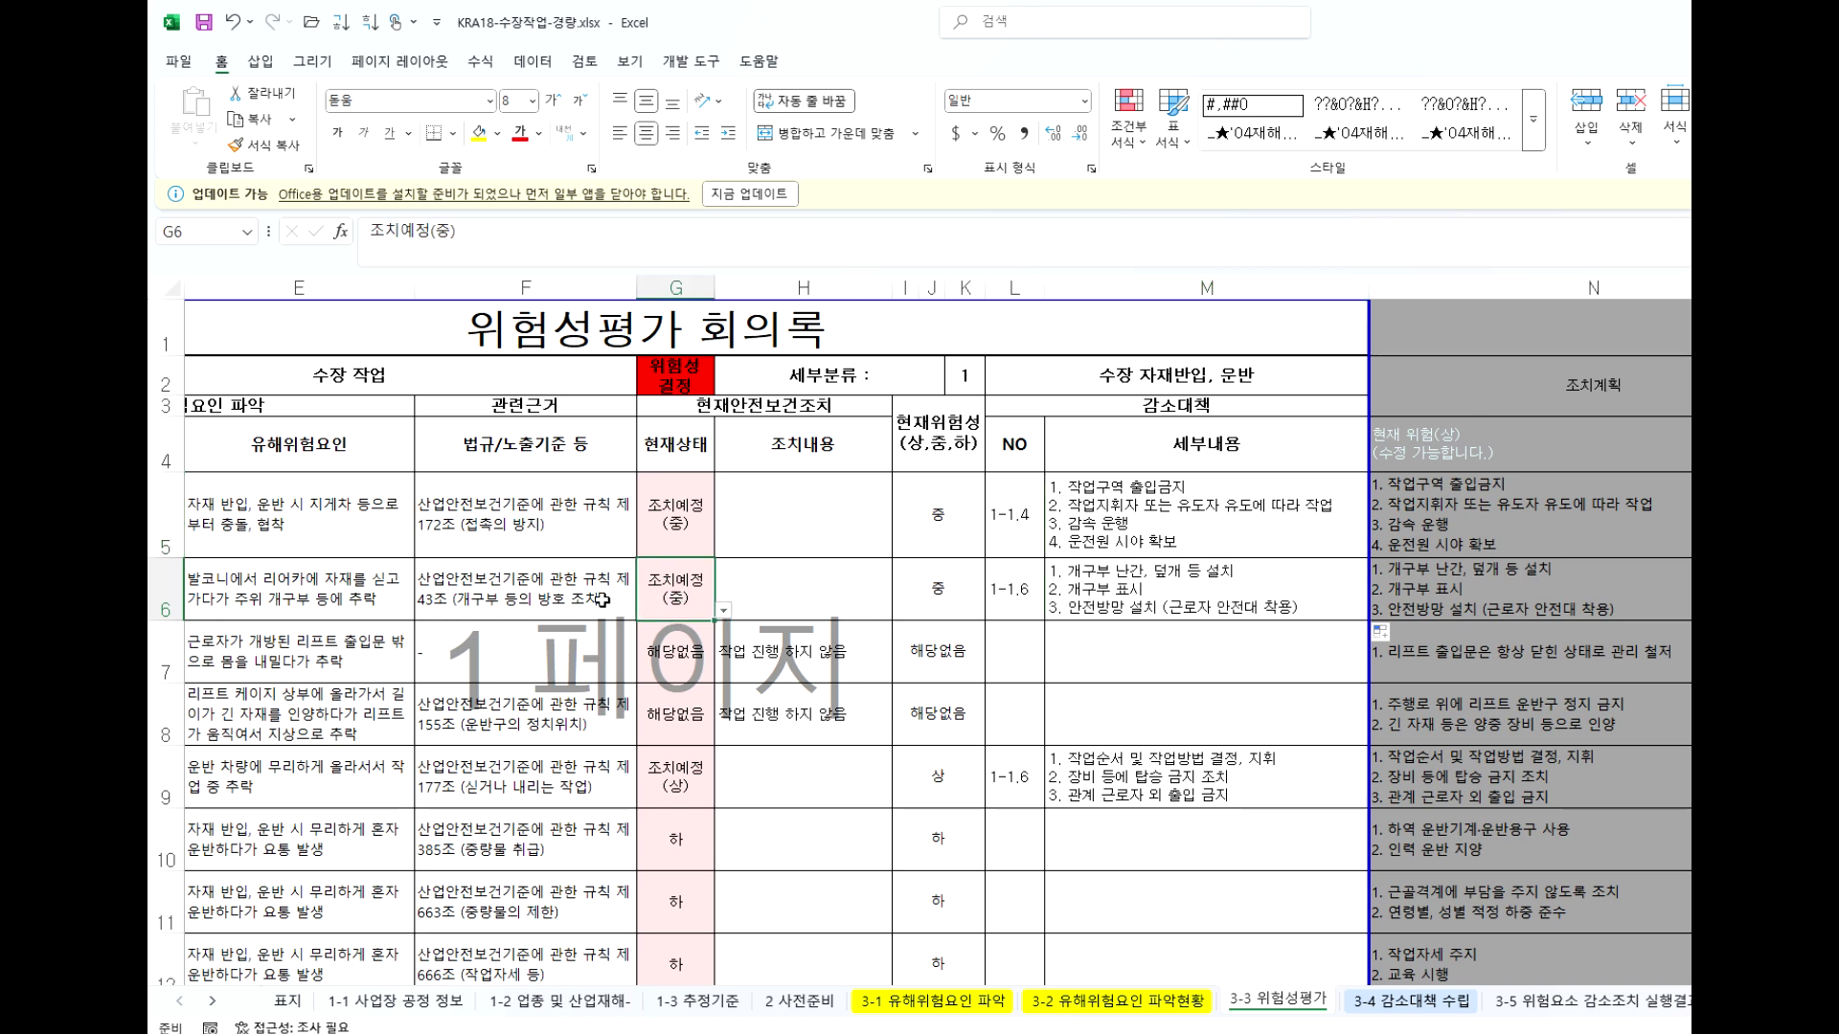
{"action": "left_click", "coordinate": [724, 611]}
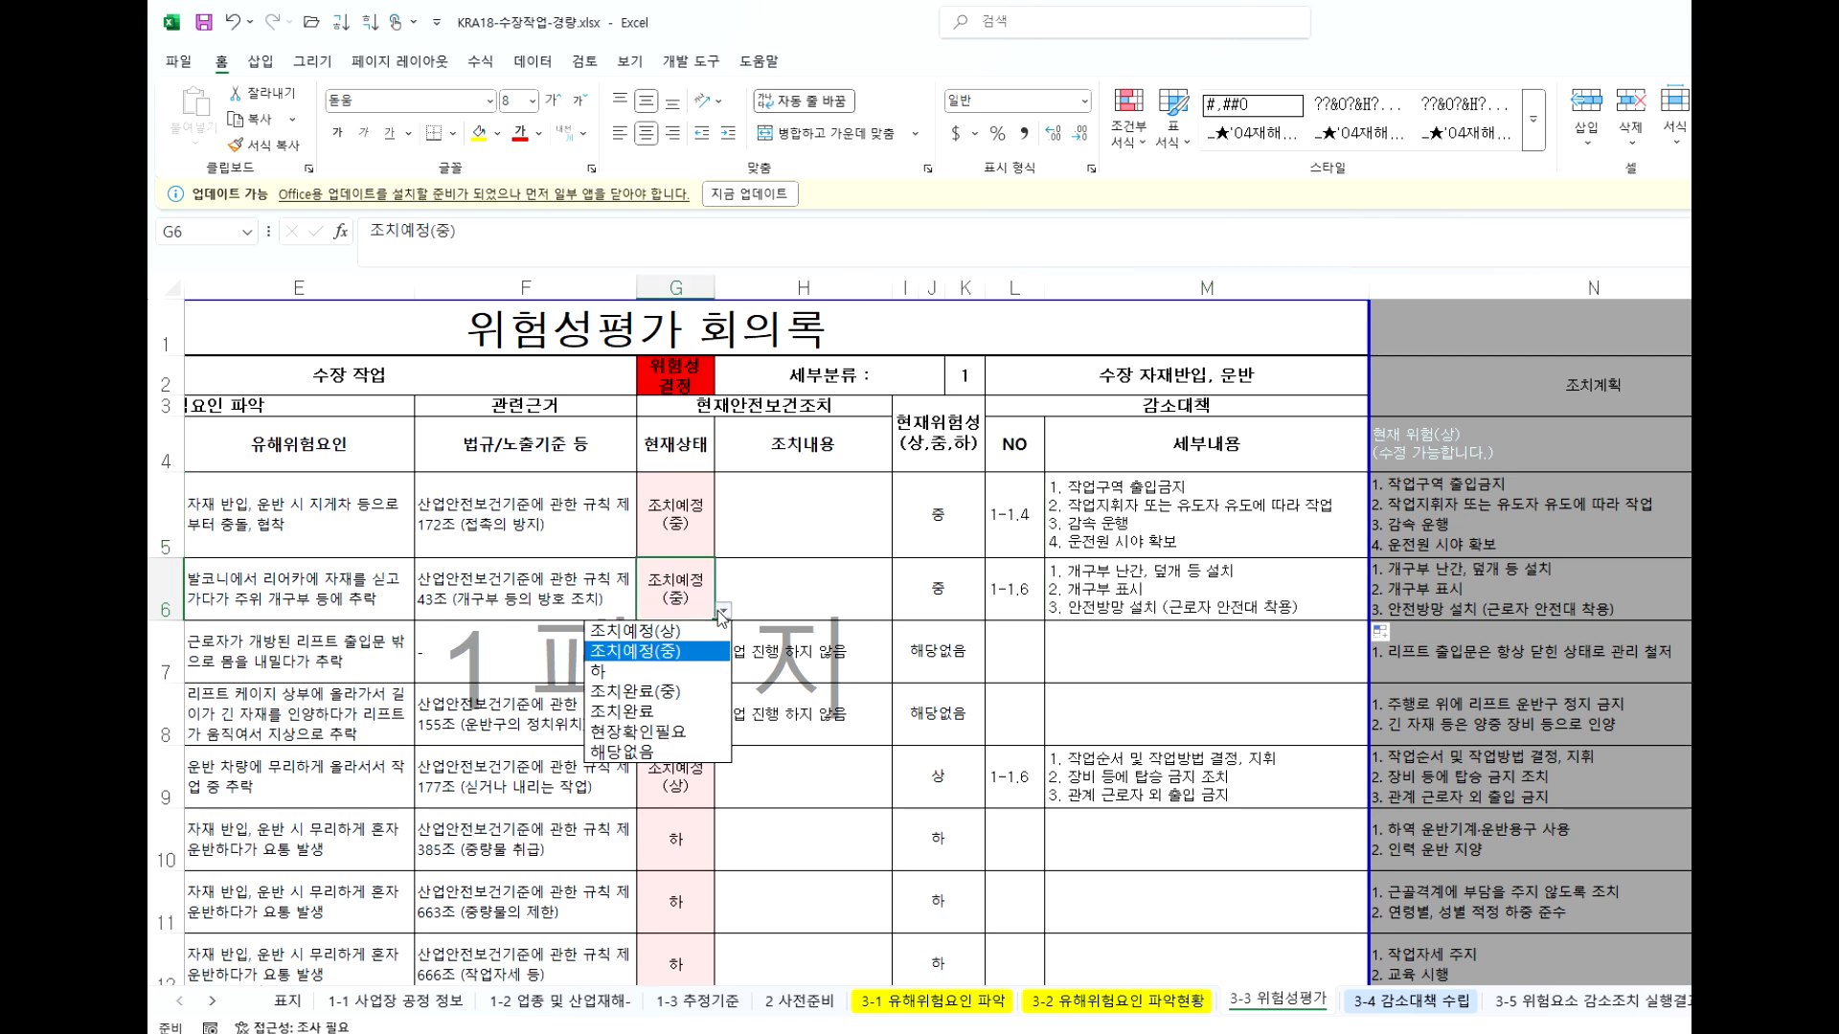
{"action": "left_click", "coordinate": [613, 681]}
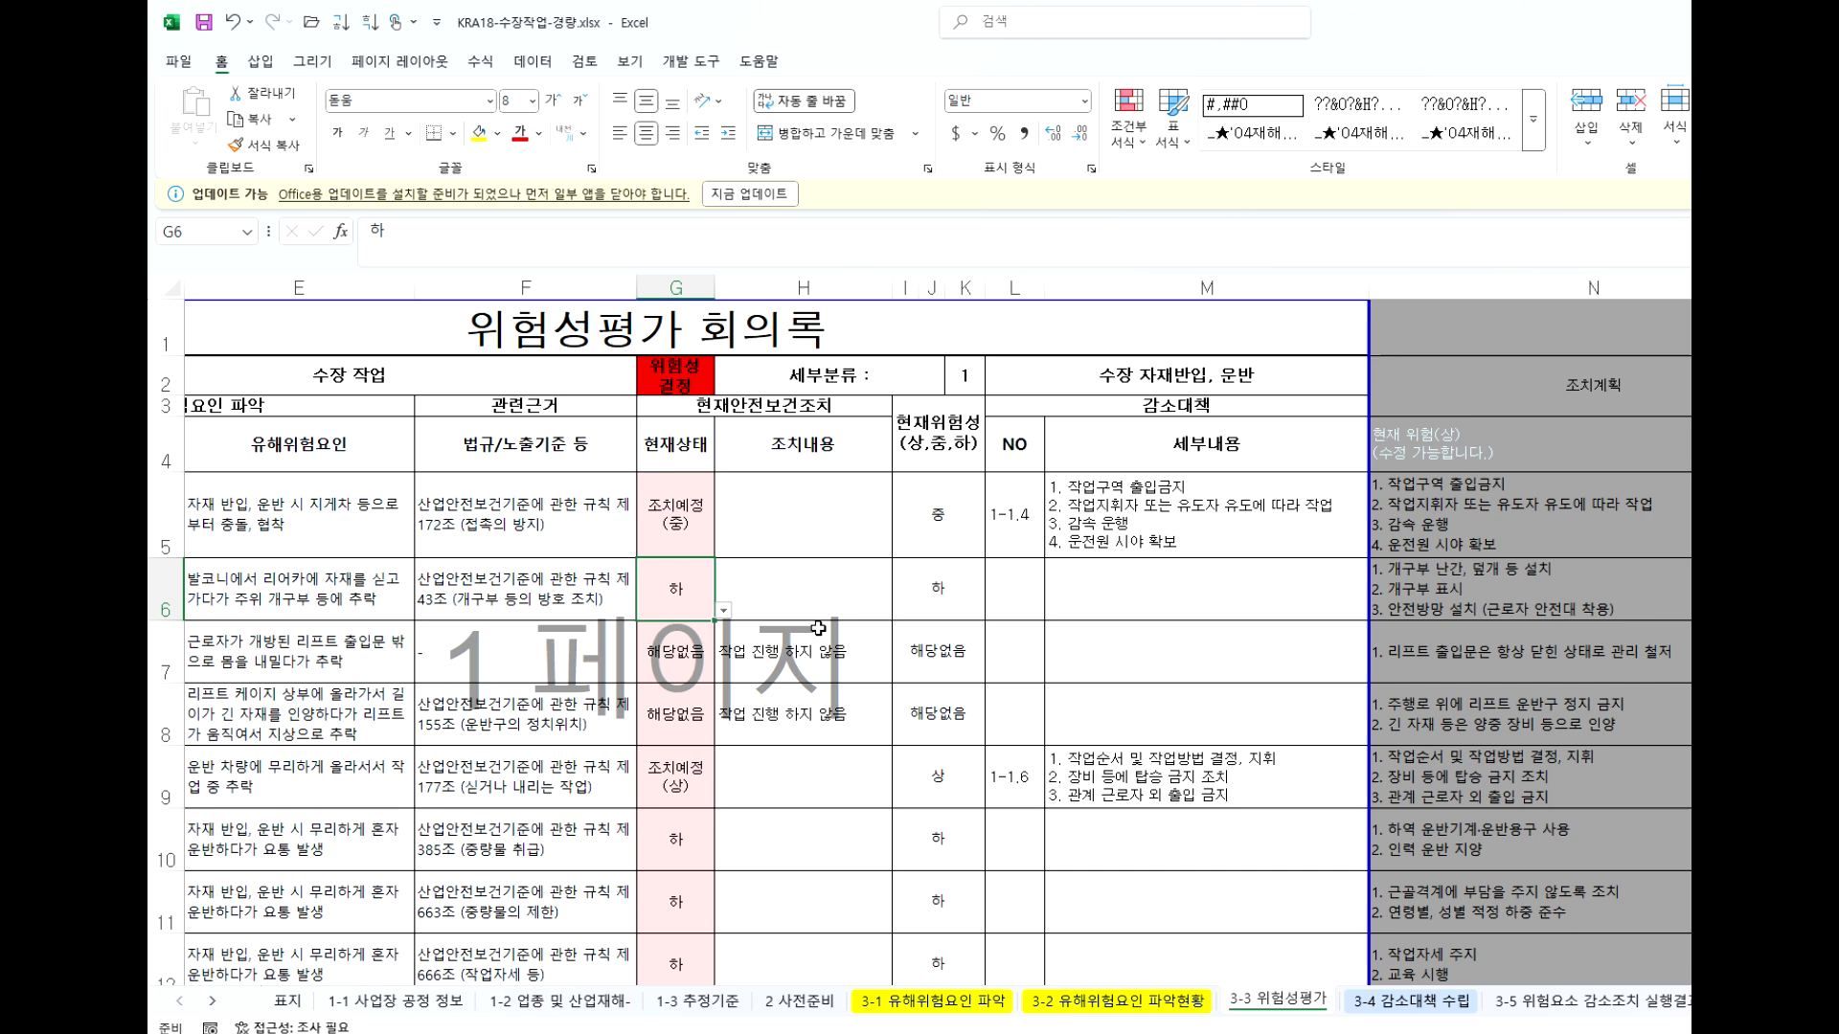
{"action": "left_click", "coordinate": [724, 610]}
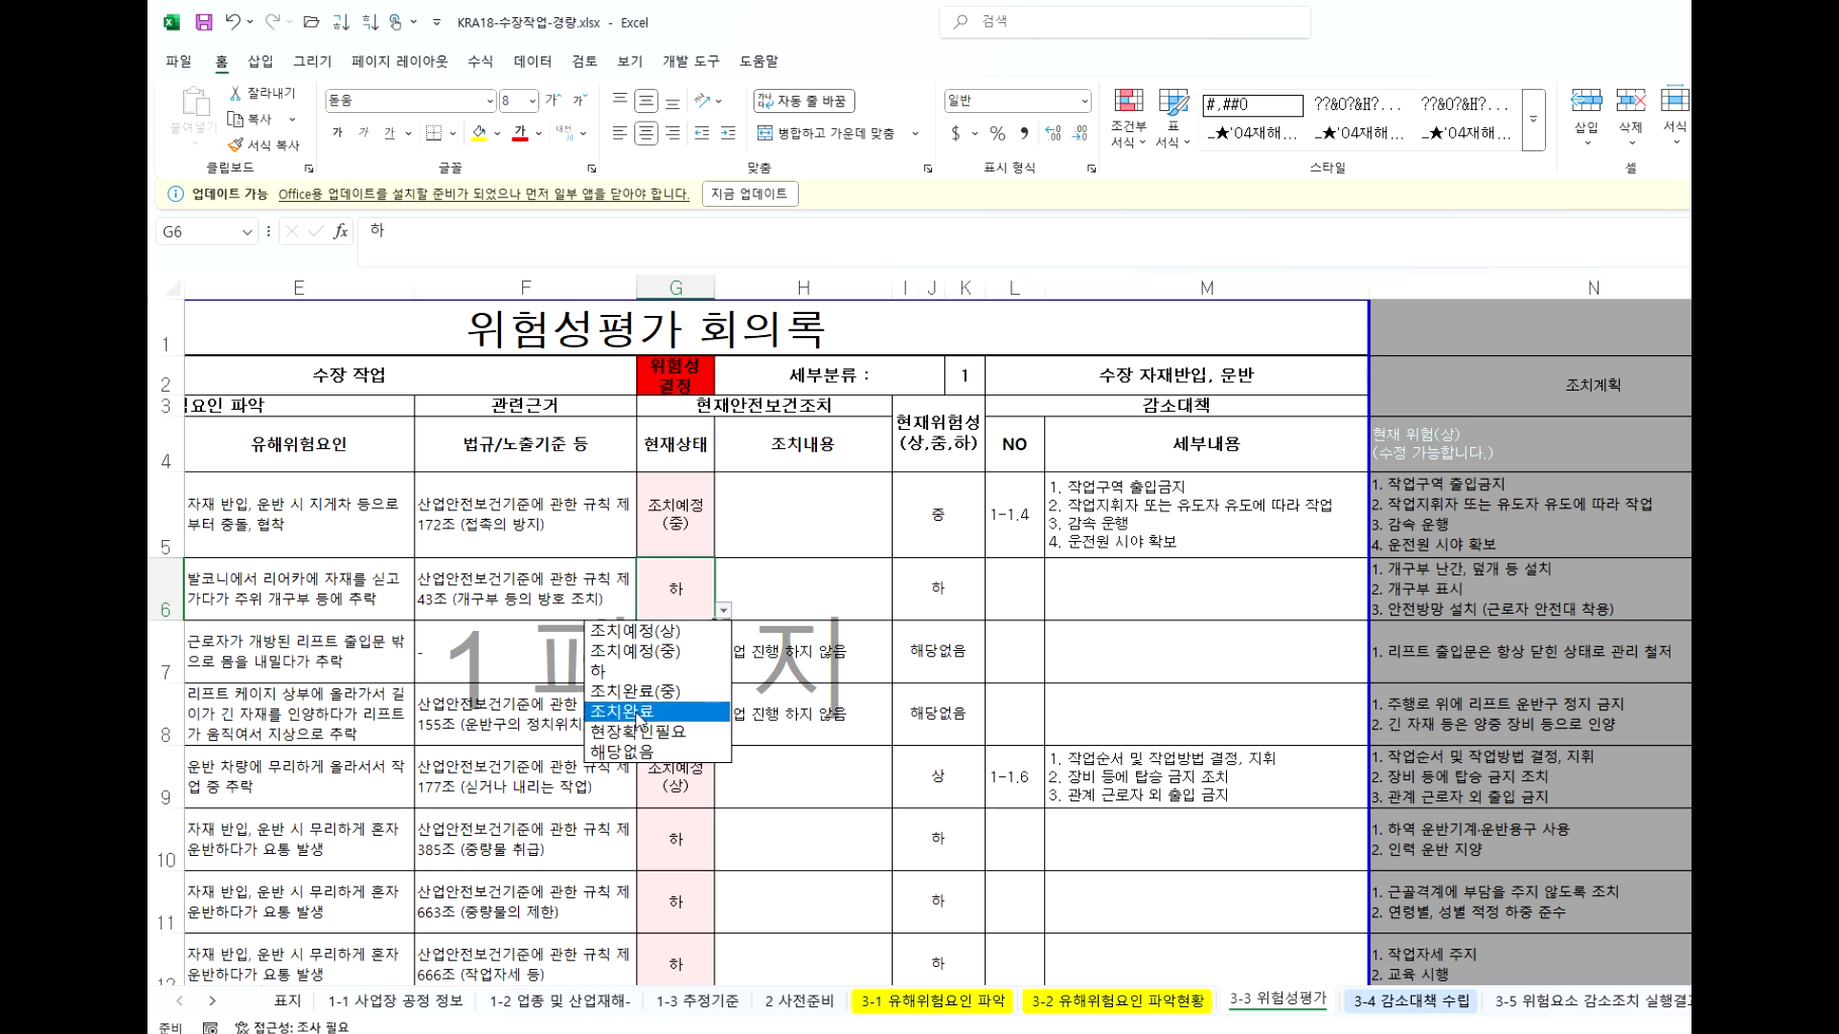
{"action": "left_click", "coordinate": [632, 711]}
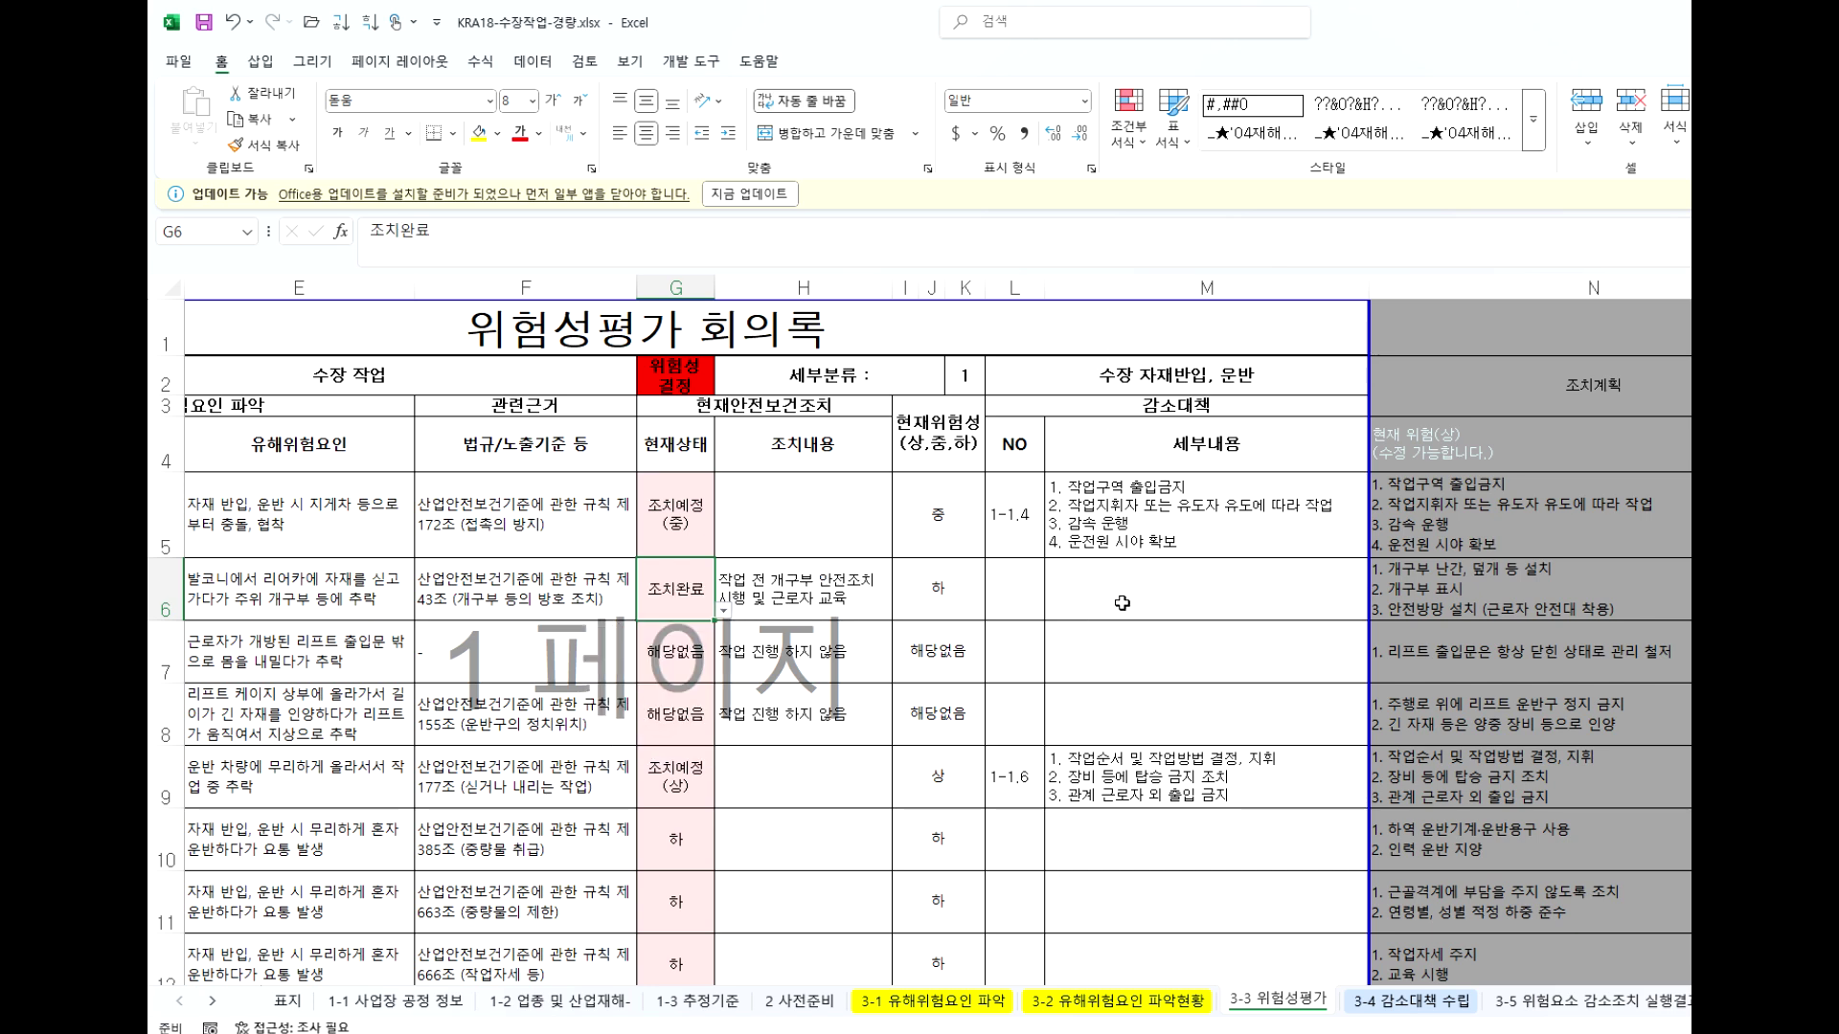
Set the current status in cell G6 to 해당없음.
{"action": "left_click", "coordinate": [720, 613]}
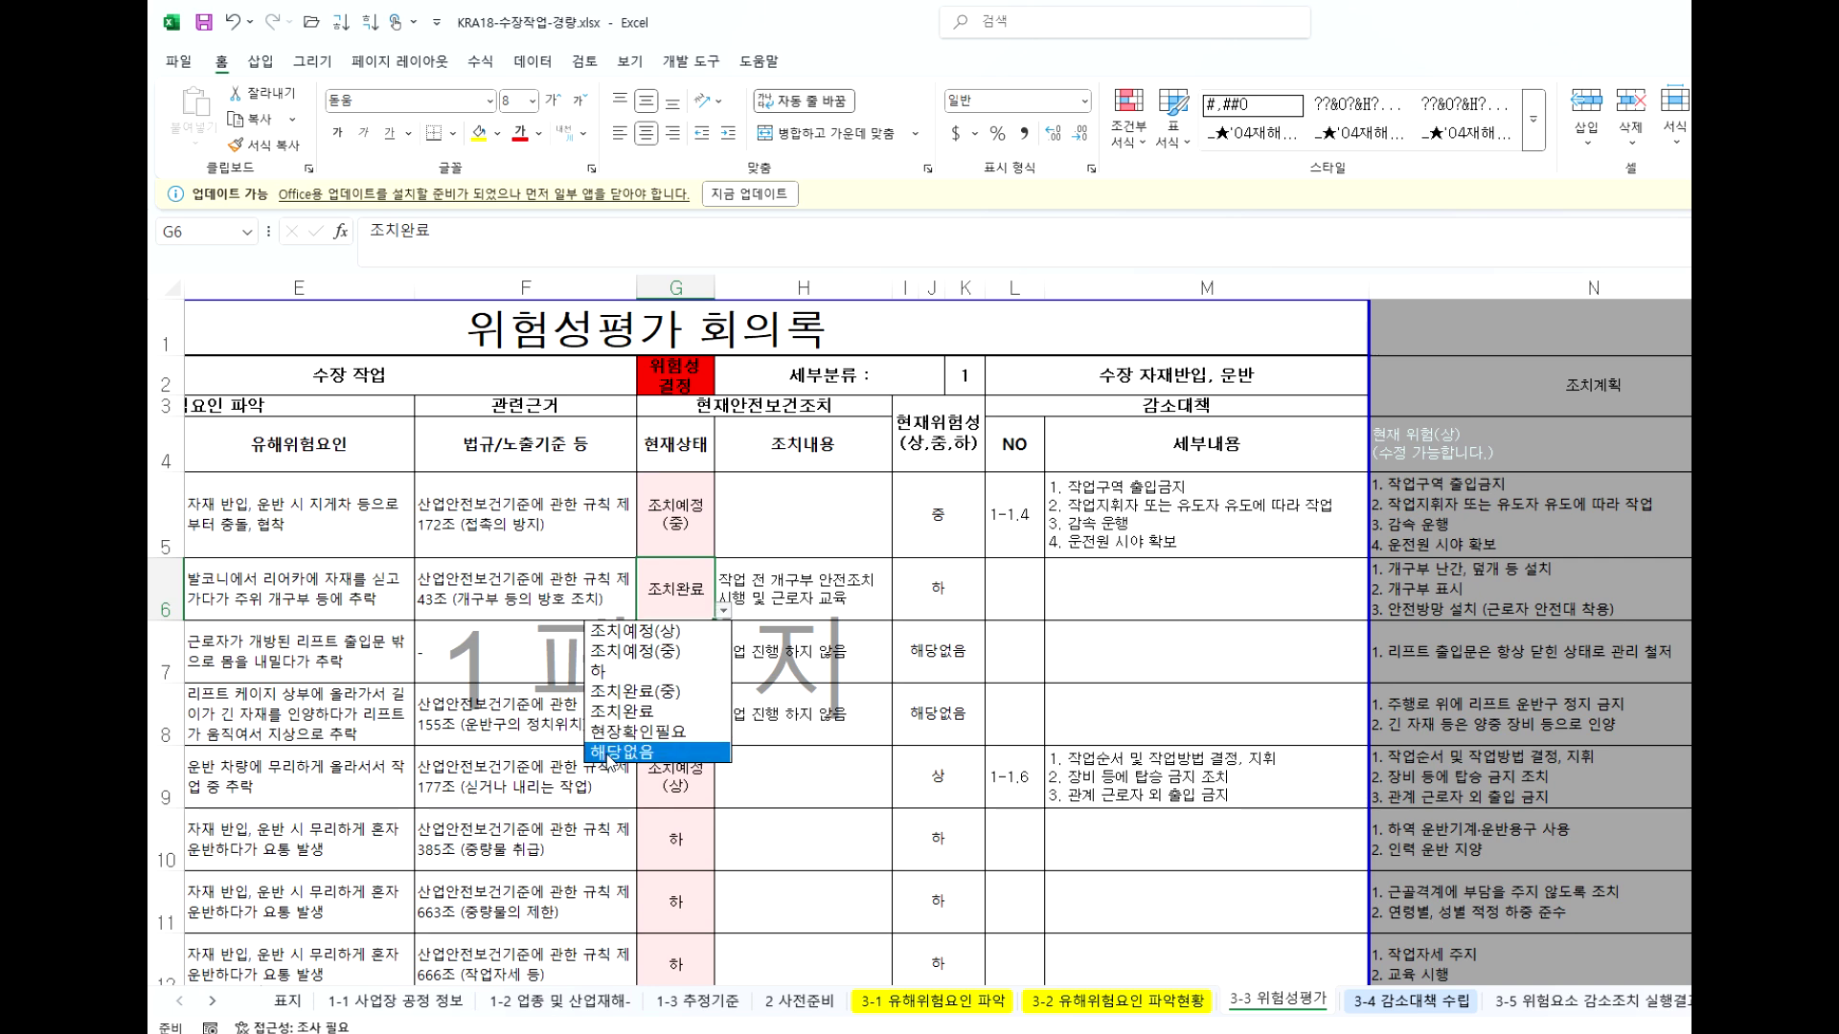
{"action": "left_click", "coordinate": [613, 758]}
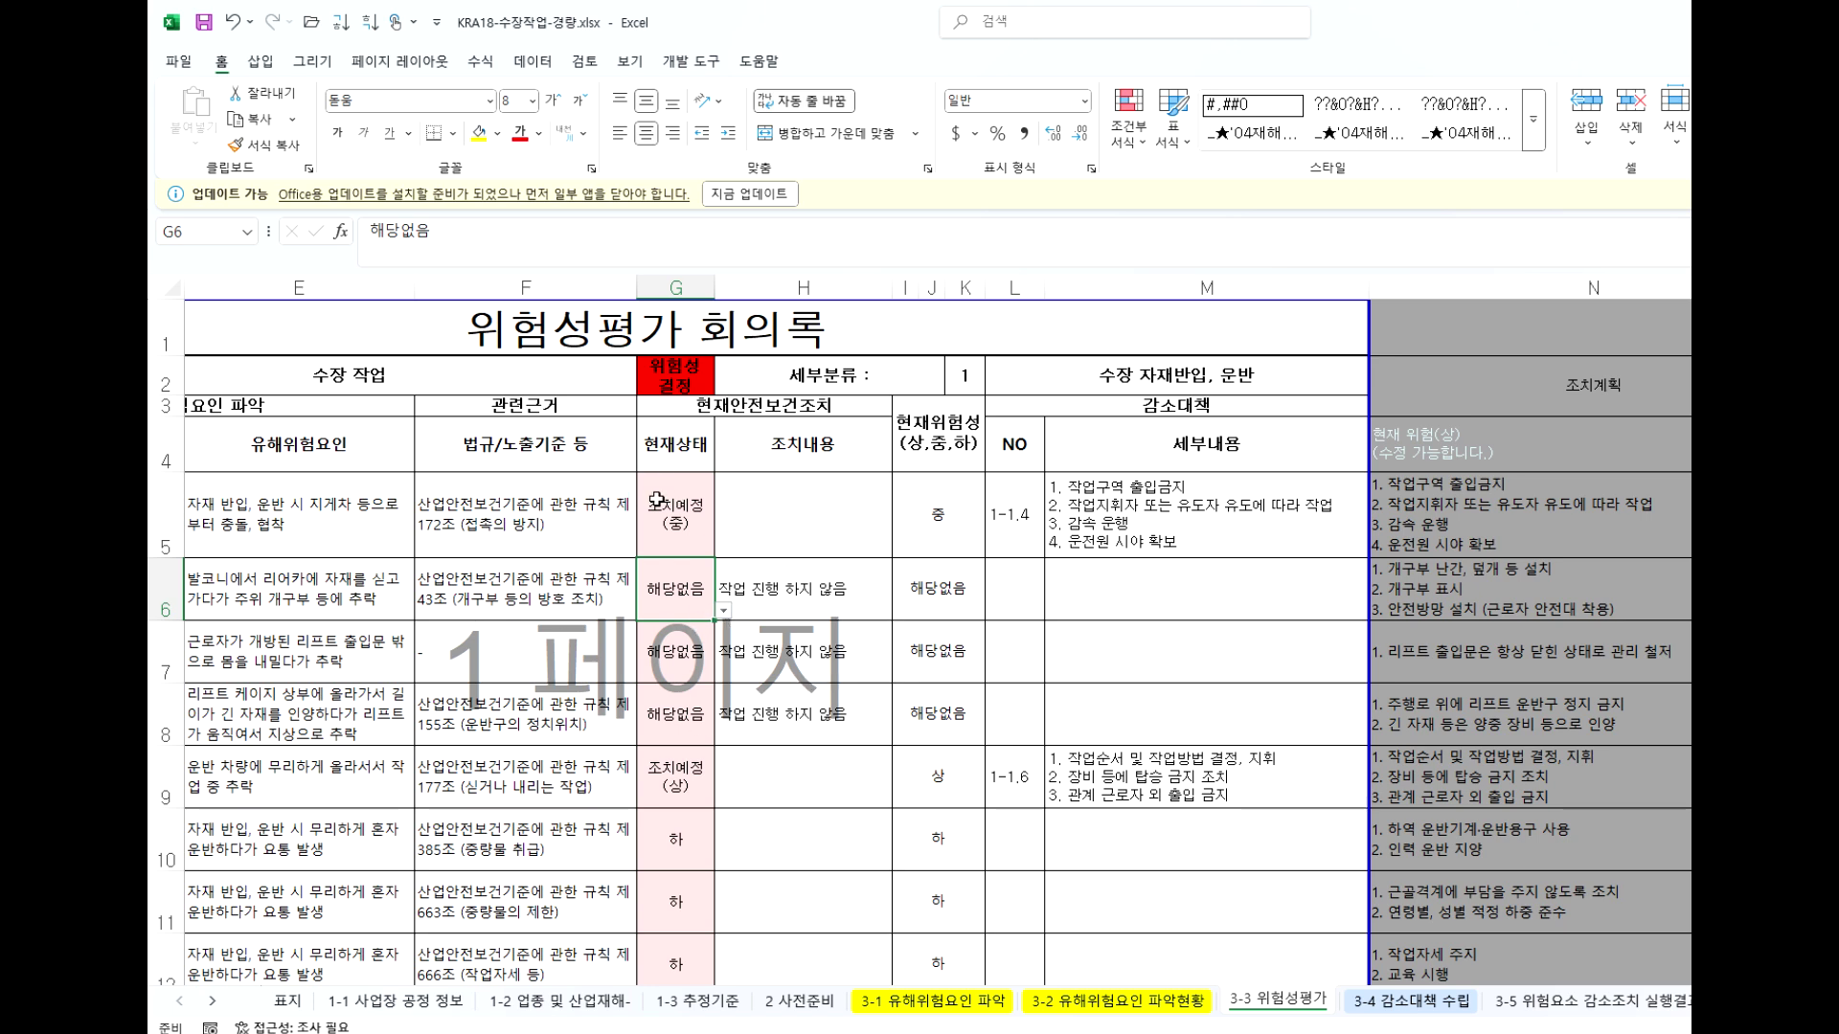
{"action": "left_click", "coordinate": [762, 579]}
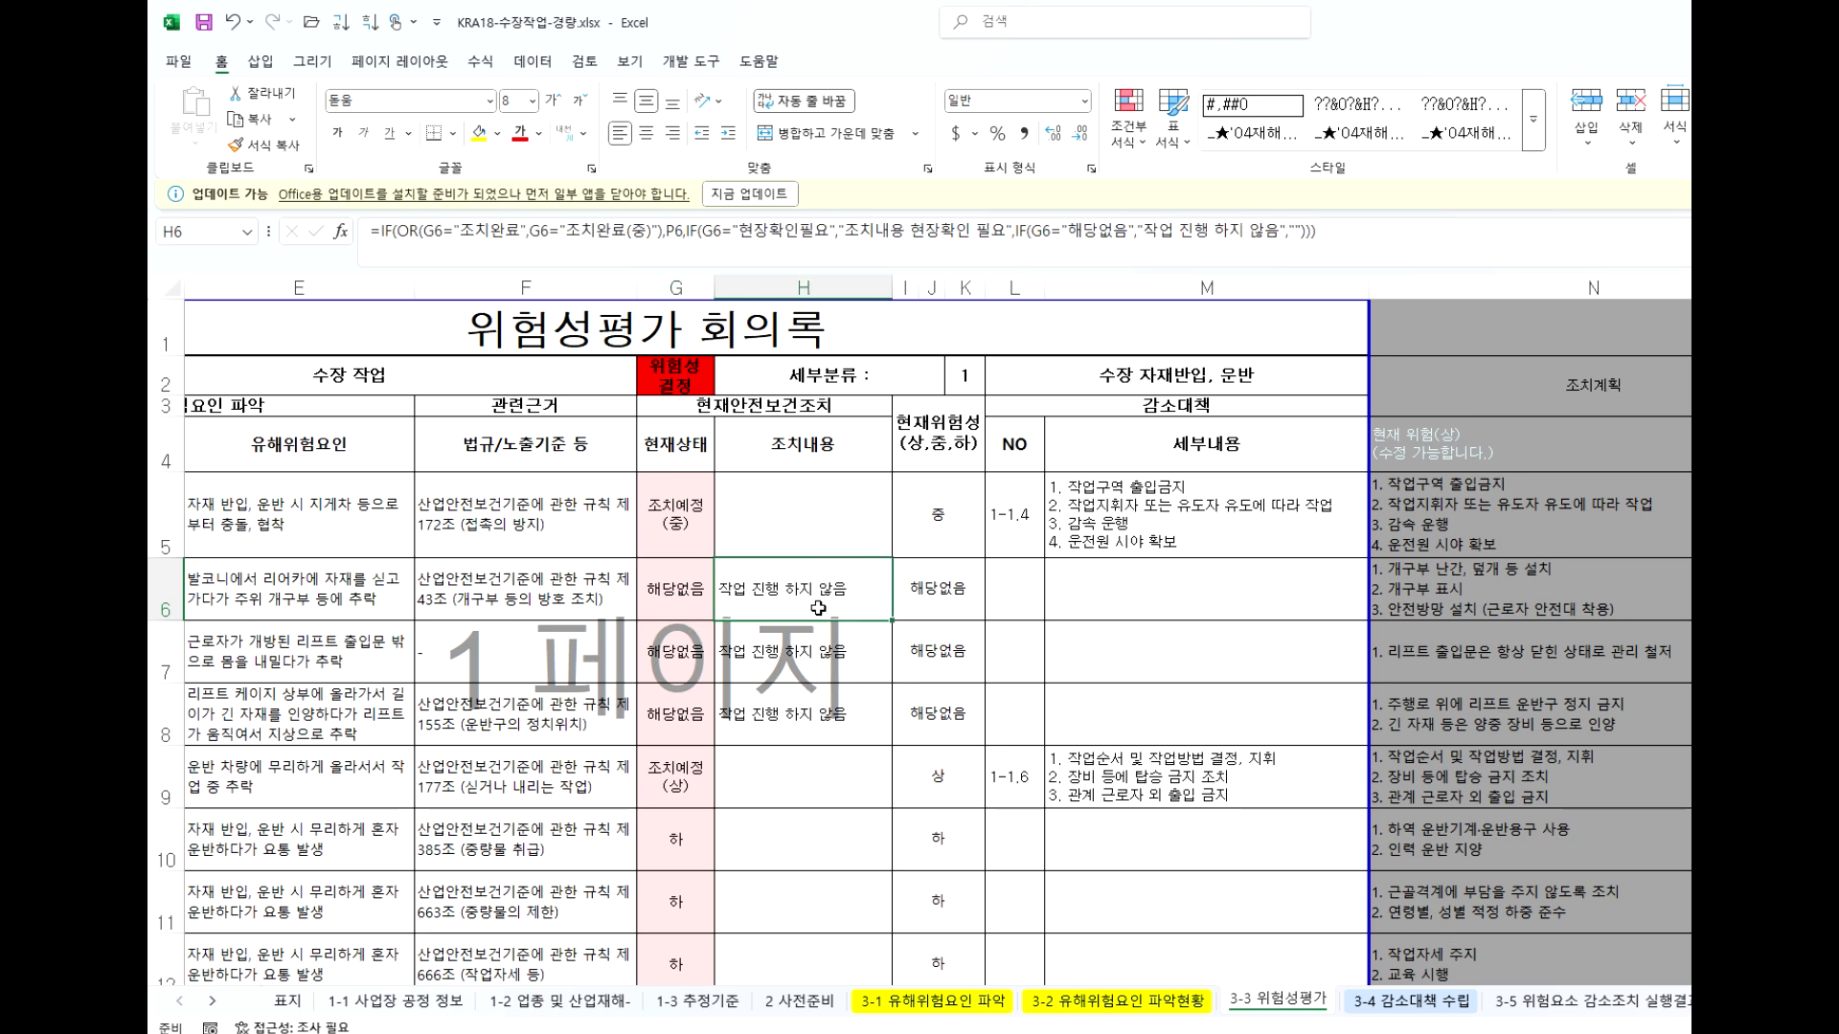
{"action": "left_click", "coordinate": [872, 795]}
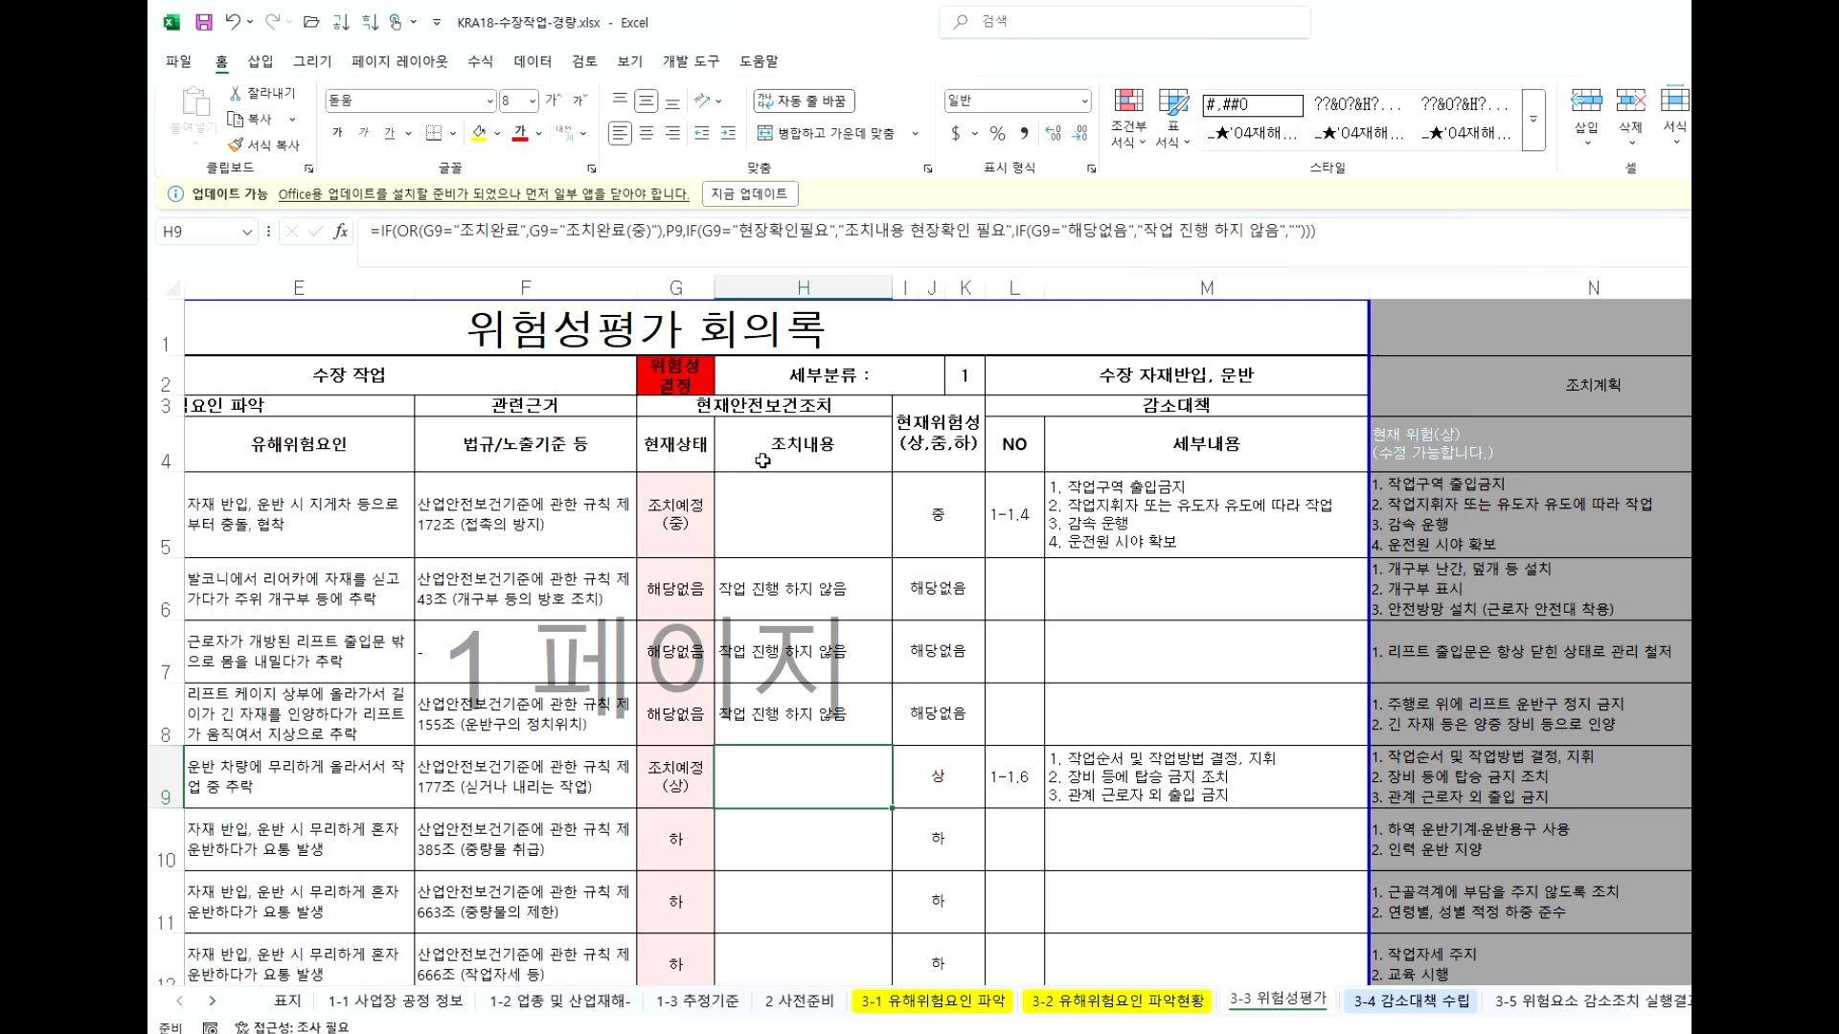
{"action": "left_click", "coordinate": [691, 520]}
{"action": "left_click", "coordinate": [694, 589]}
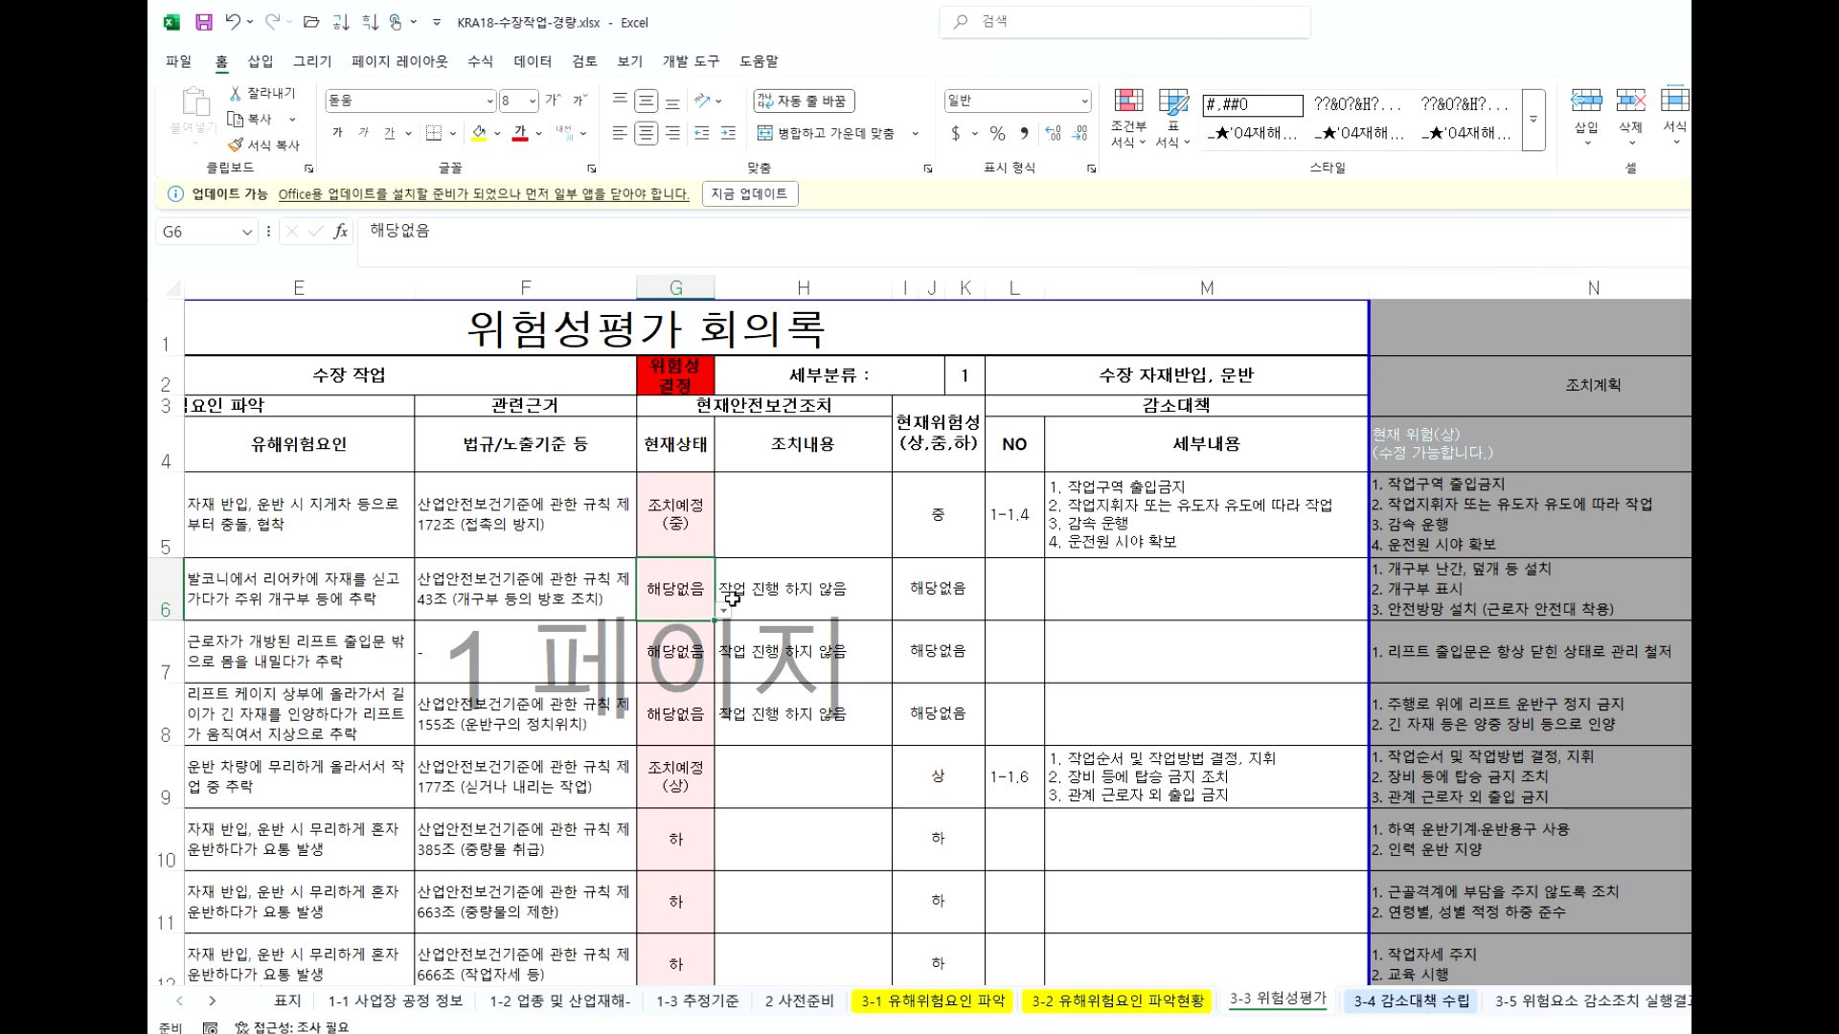
Open the 3-4 감소대책 수립 sheet and view its reduction-measures plan table enlarged.
{"action": "left_click", "coordinate": [1414, 1001]}
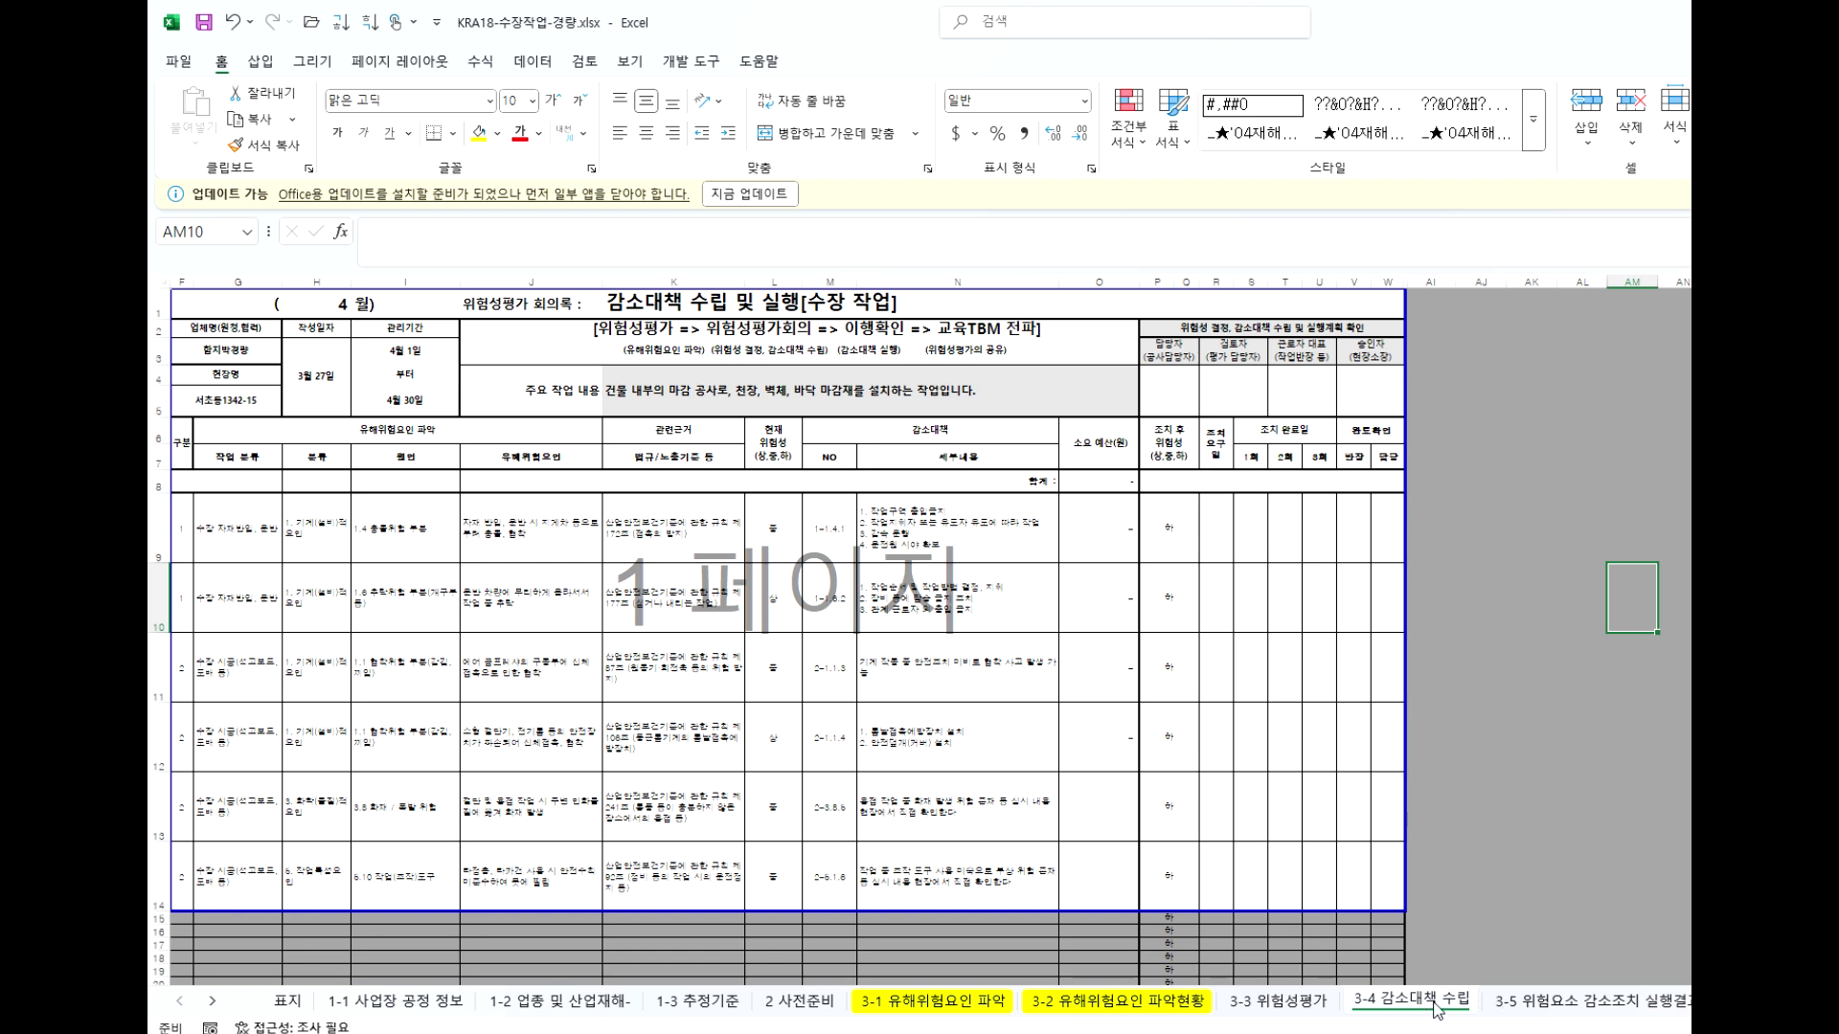
{"action": "left_click", "coordinate": [1592, 865]}
{"action": "left_click_drag", "start_coordinate": [1387, 282], "coordinate": [1430, 282]}
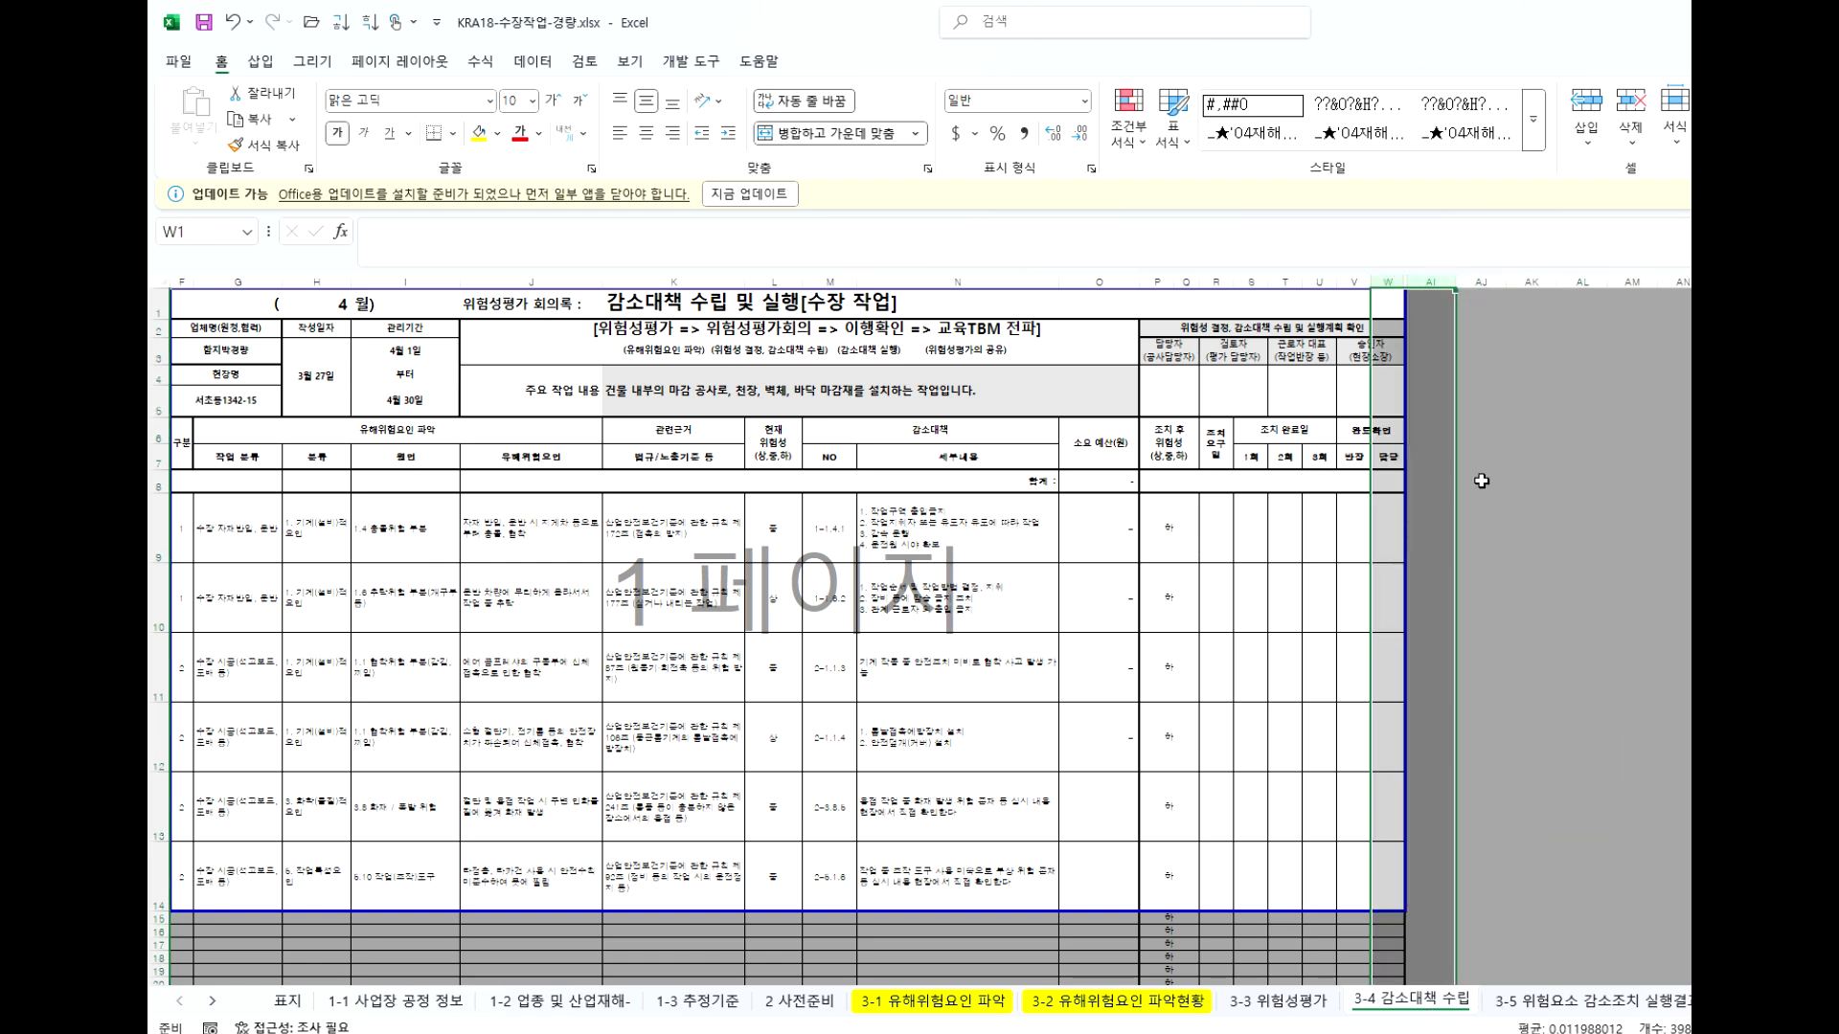
{"action": "left_click", "coordinate": [1582, 667]}
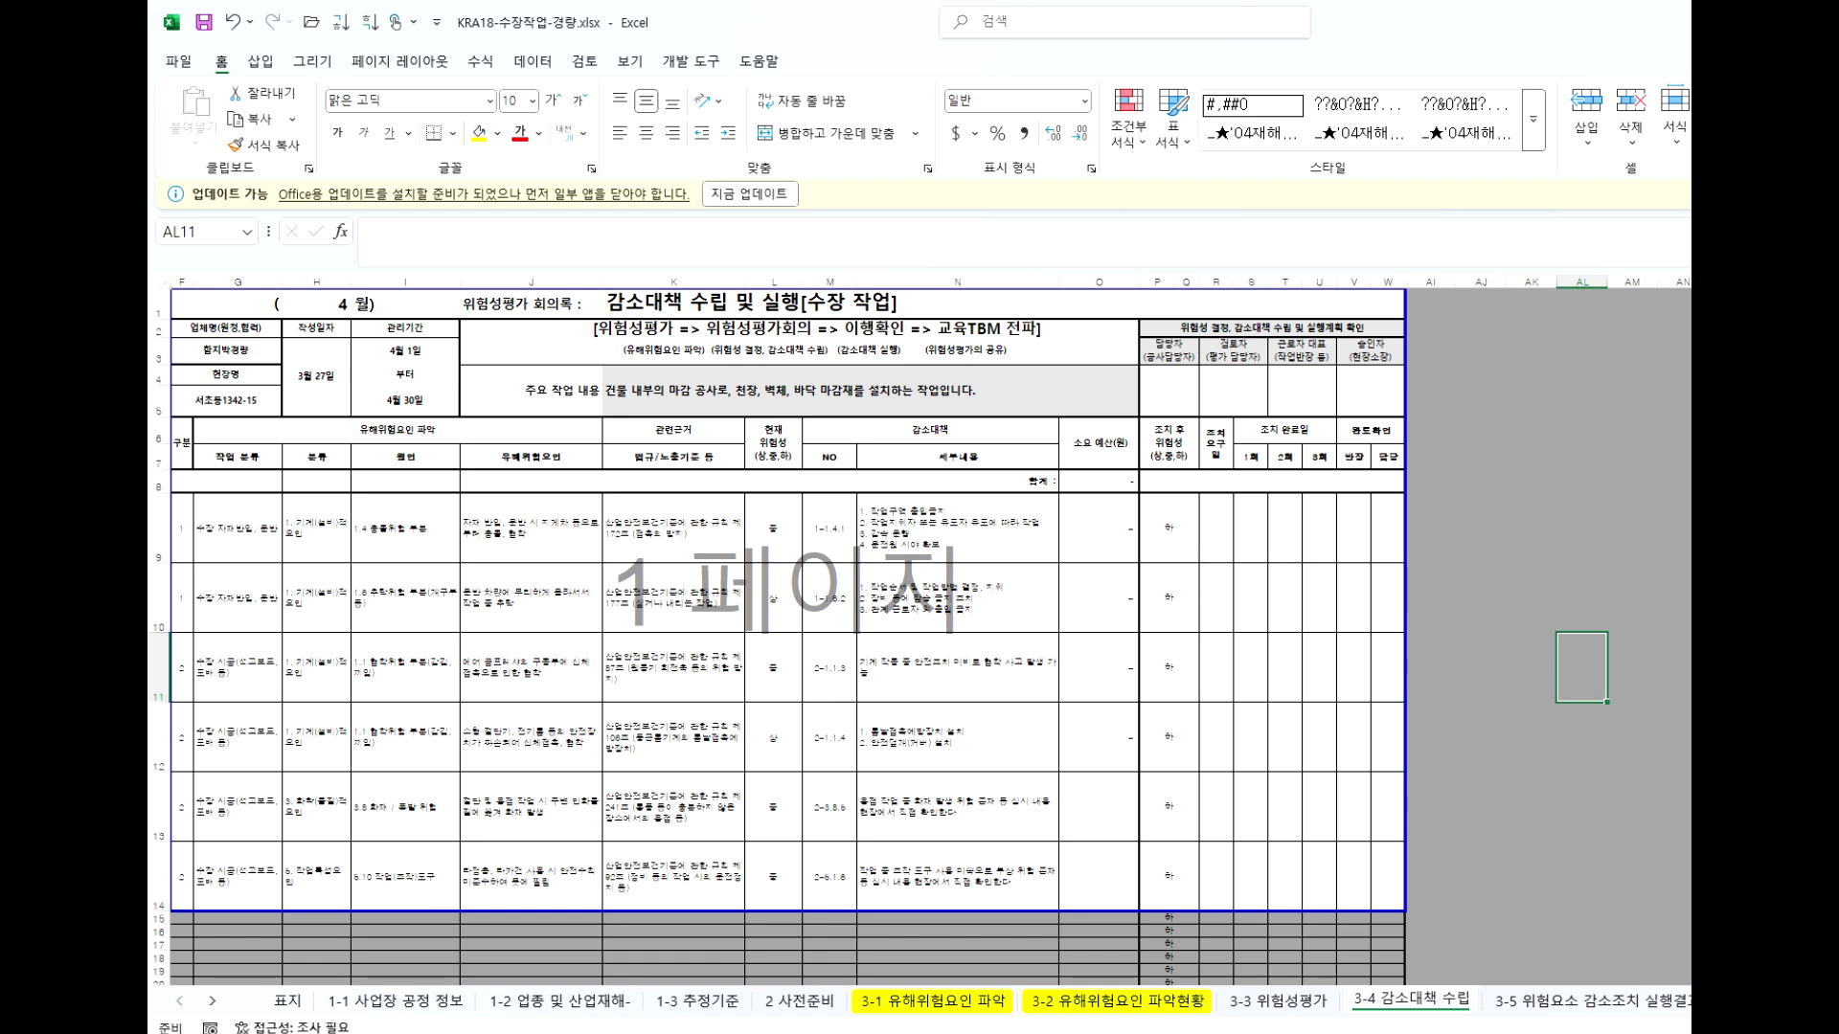
{"action": "key", "text": "alt+Tab"}
{"action": "key", "text": "alt+Tab"}
{"action": "scroll", "coordinate": [433, 690], "scroll_direction": "up", "scroll_amount": 1}
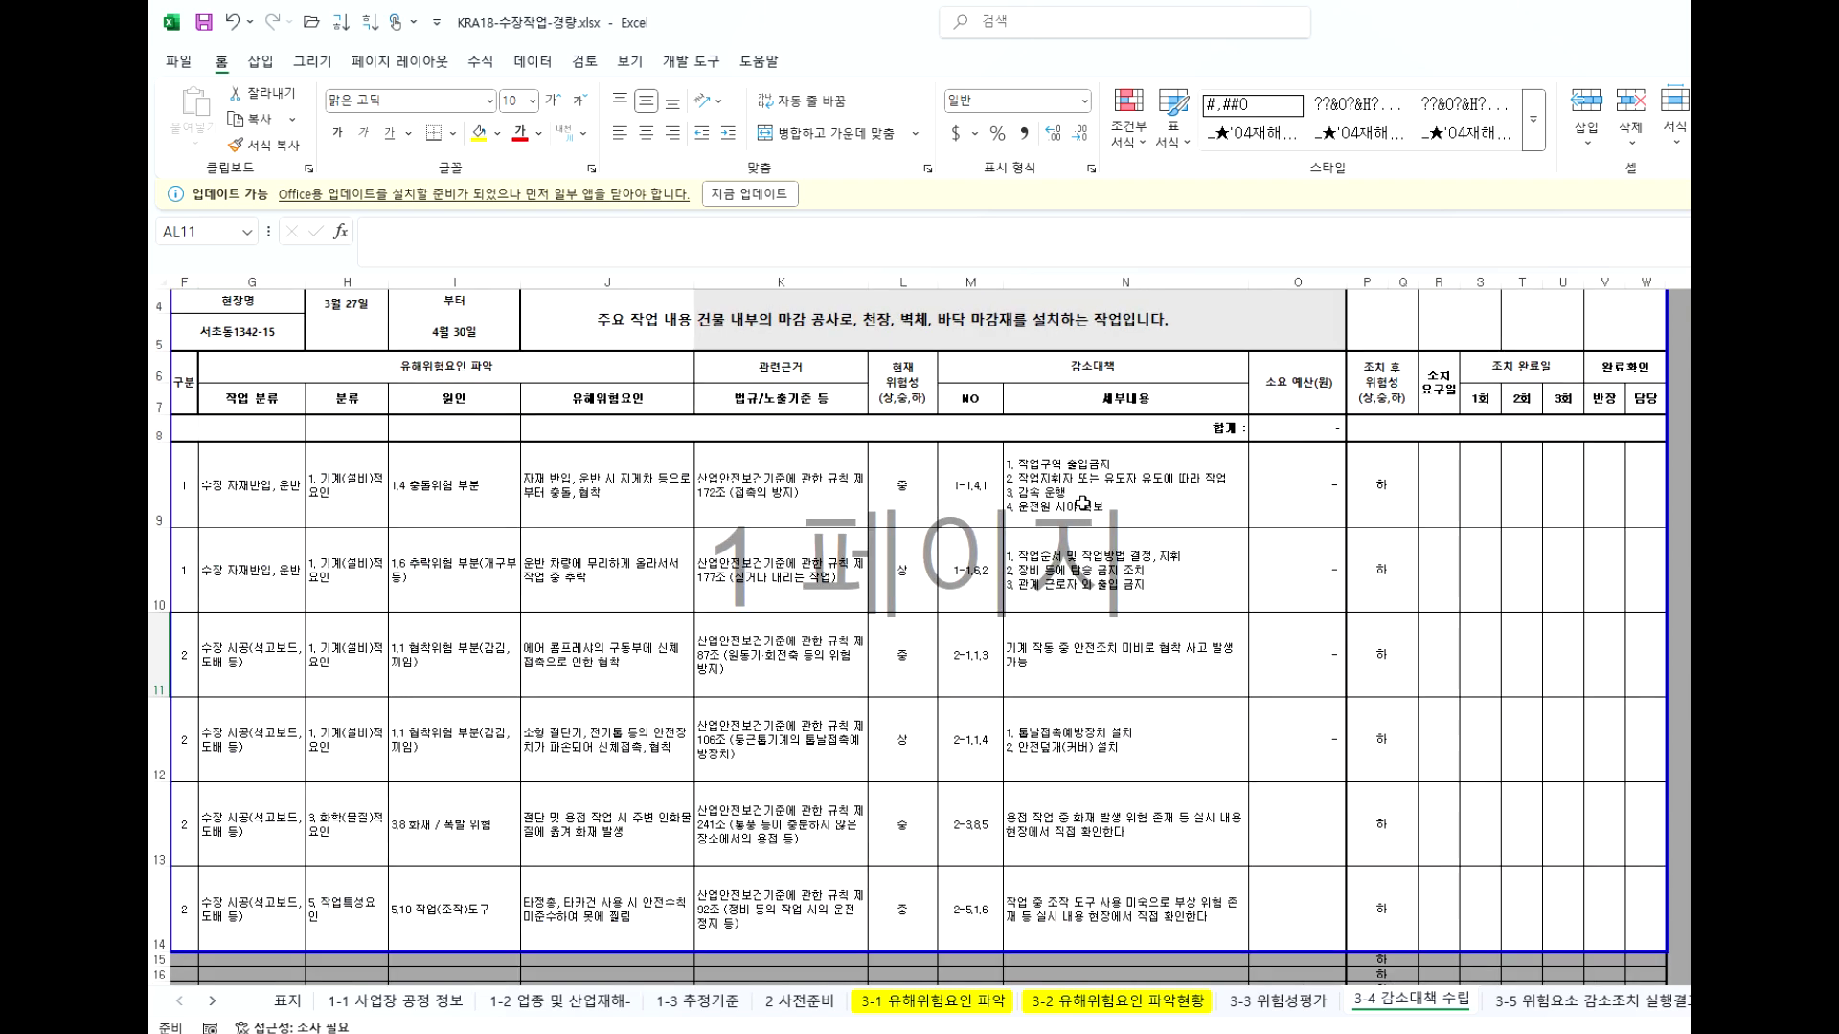
Examine the current risk levels in column L and the matching reduction measures in rows 9 to 14.
{"action": "left_click", "coordinate": [1084, 503]}
{"action": "left_click", "coordinate": [900, 575]}
{"action": "left_click", "coordinate": [900, 655]}
{"action": "left_click", "coordinate": [900, 739]}
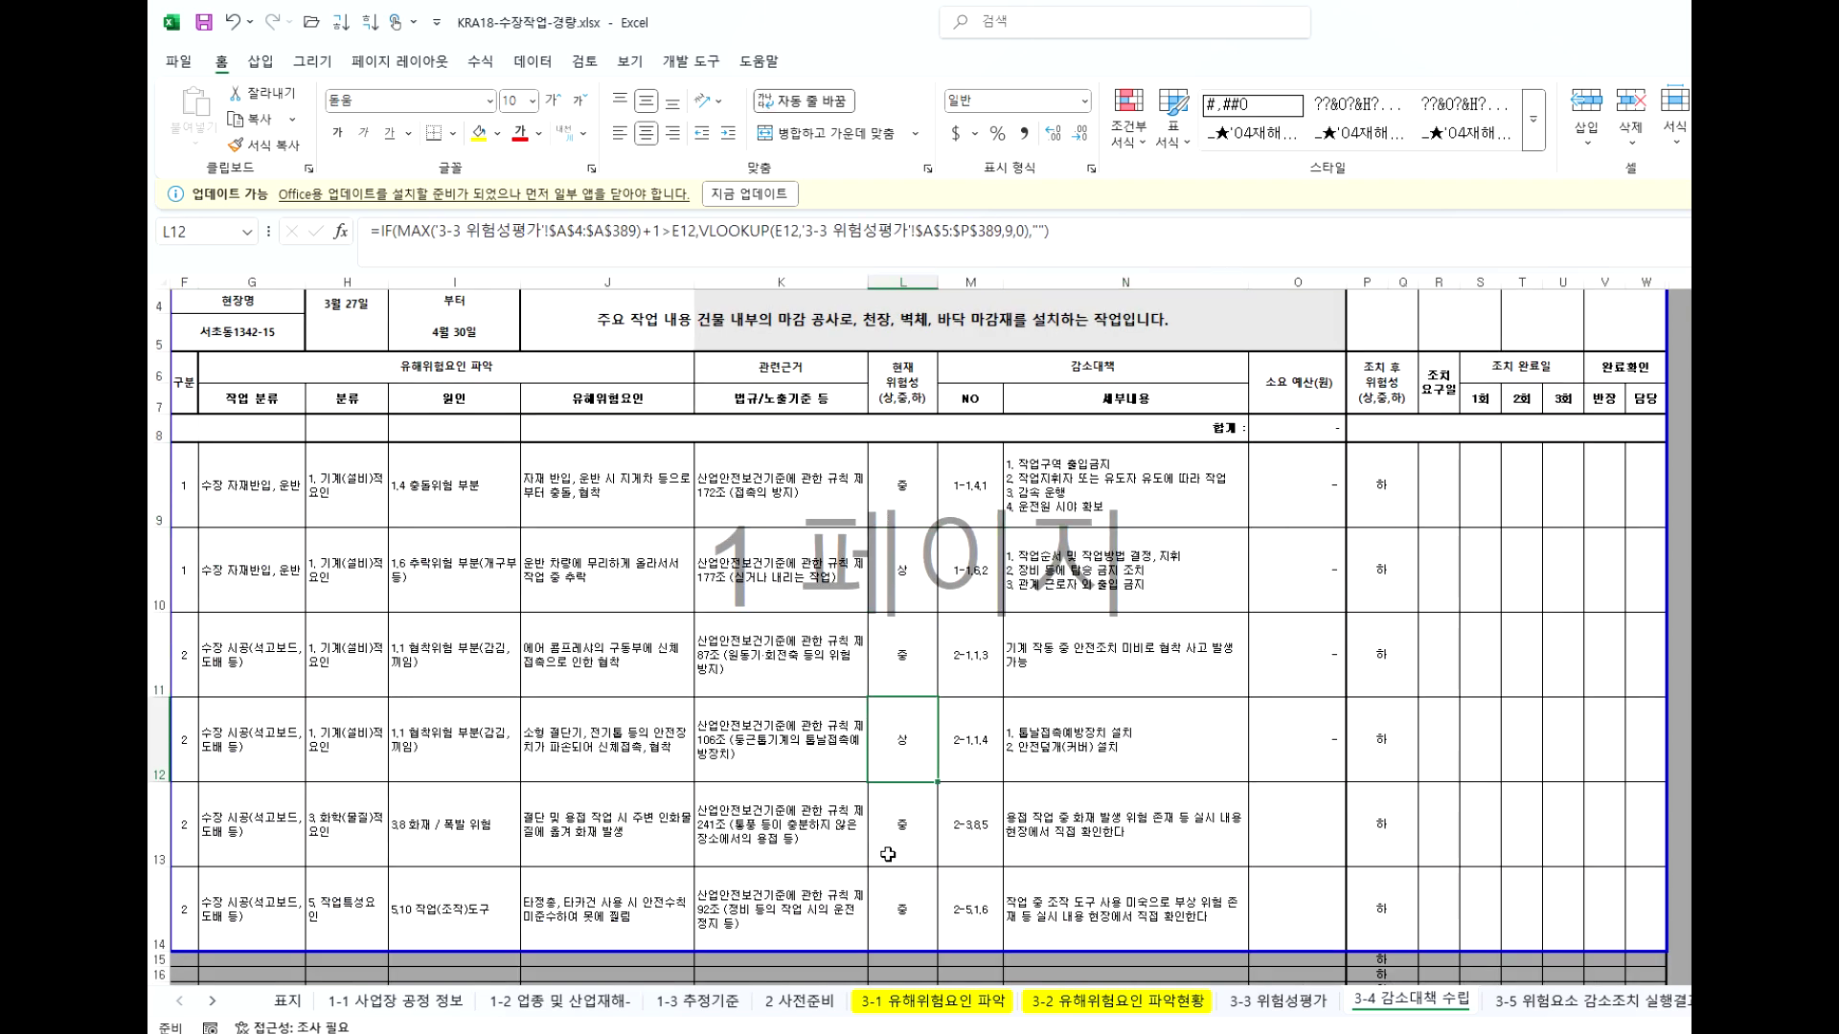
{"action": "left_click", "coordinate": [900, 823]}
{"action": "scroll", "coordinate": [960, 604], "scroll_direction": "up", "scroll_amount": 1}
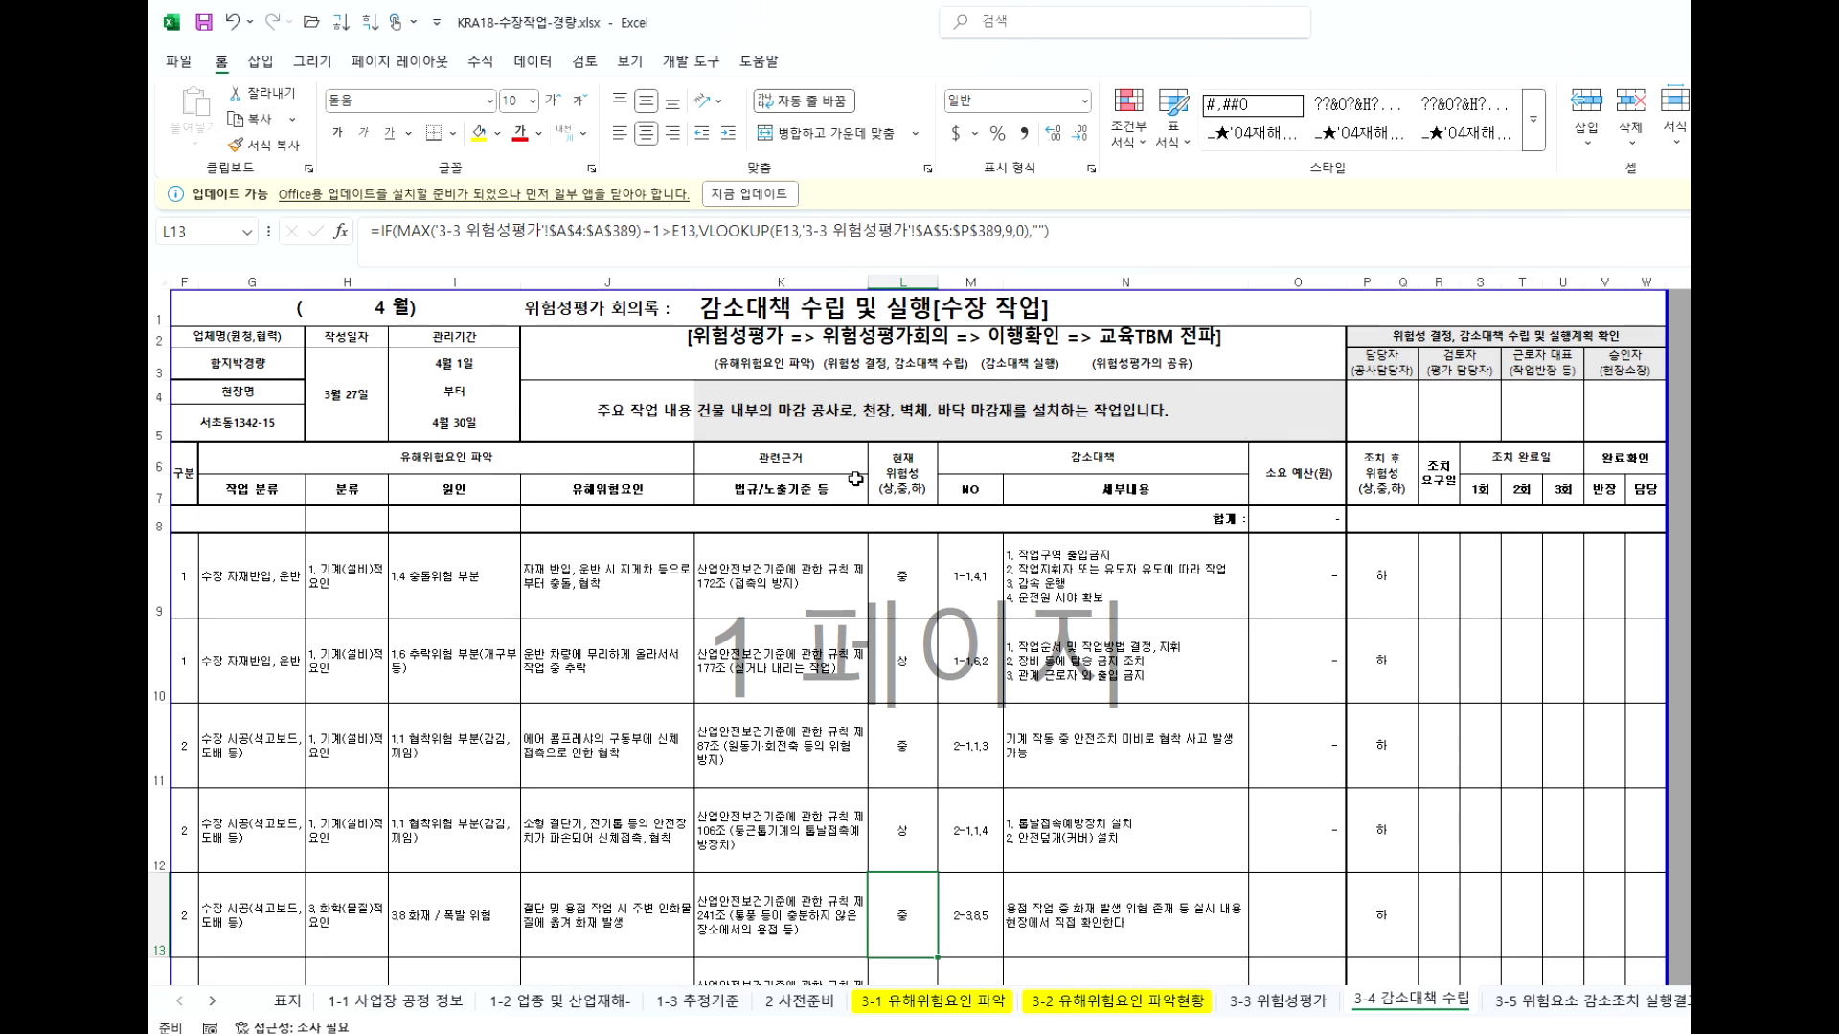
{"action": "scroll", "coordinate": [924, 476], "scroll_direction": "down", "scroll_amount": 2}
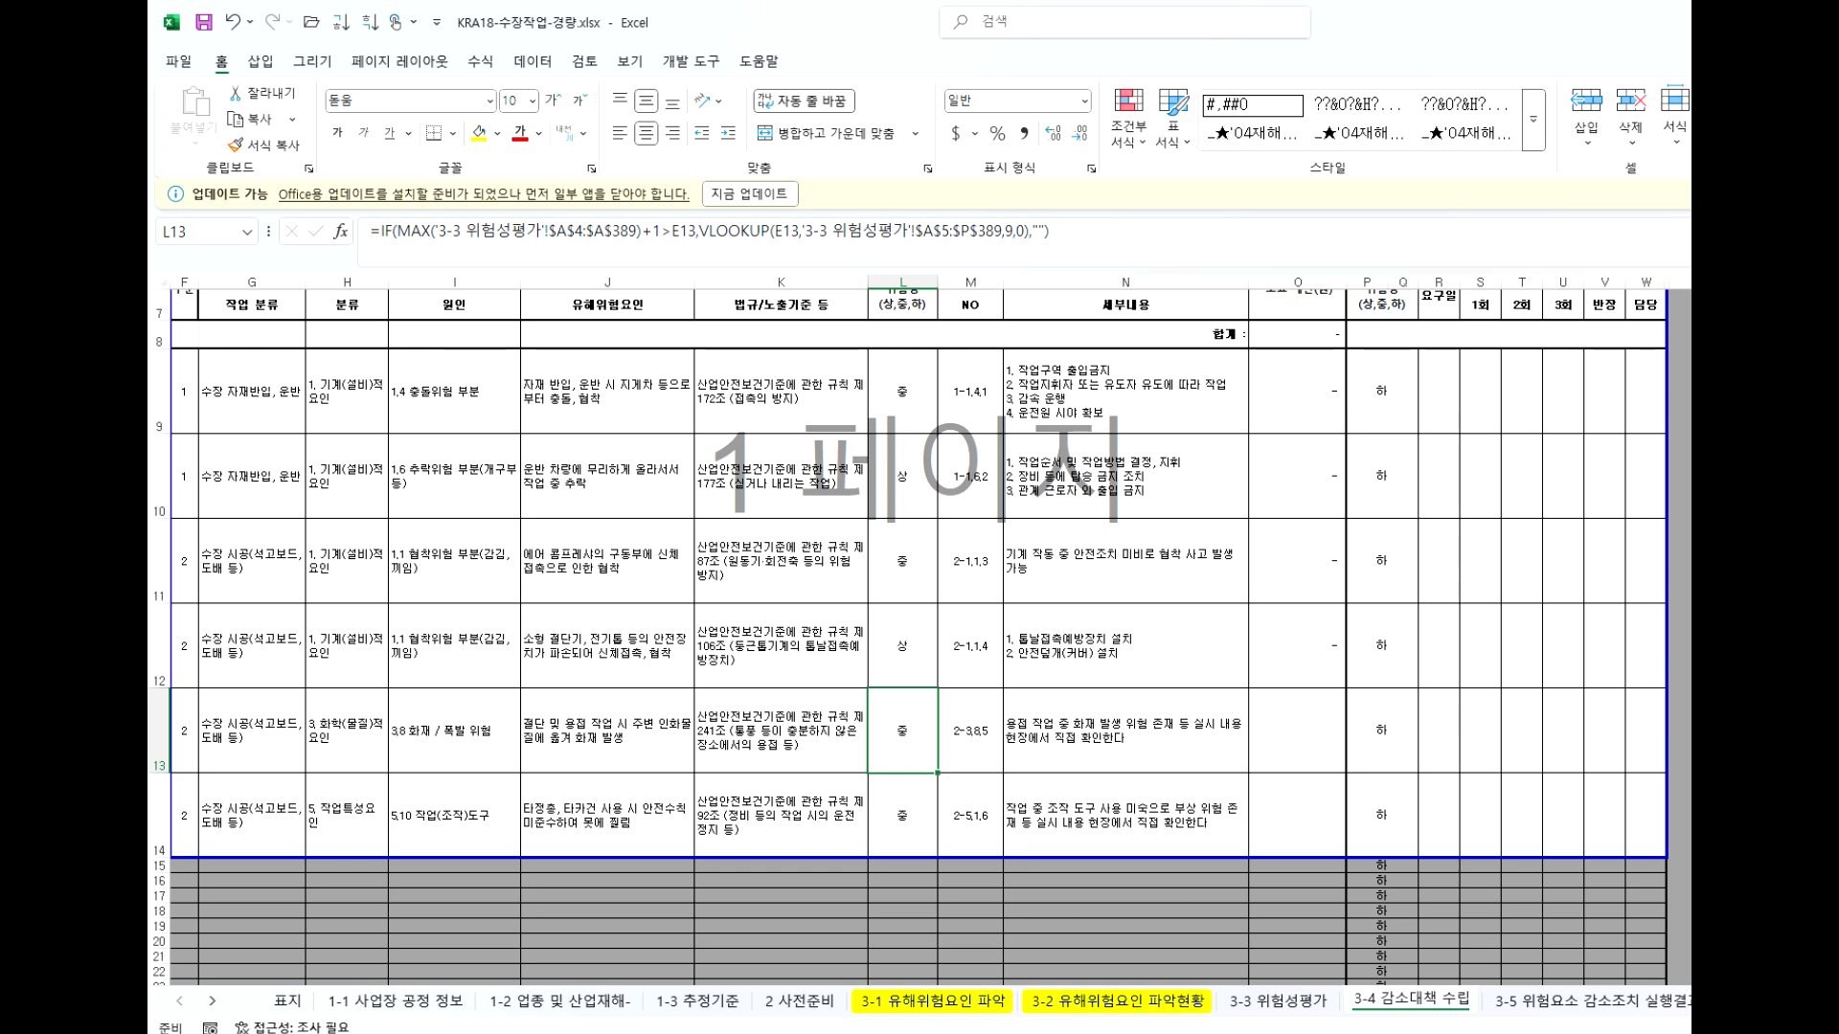
Return to the 3-3 위험성평가 sheet and examine the reduction-measure details in column M from row 5 down to row 25.
{"action": "left_click", "coordinate": [1275, 1003]}
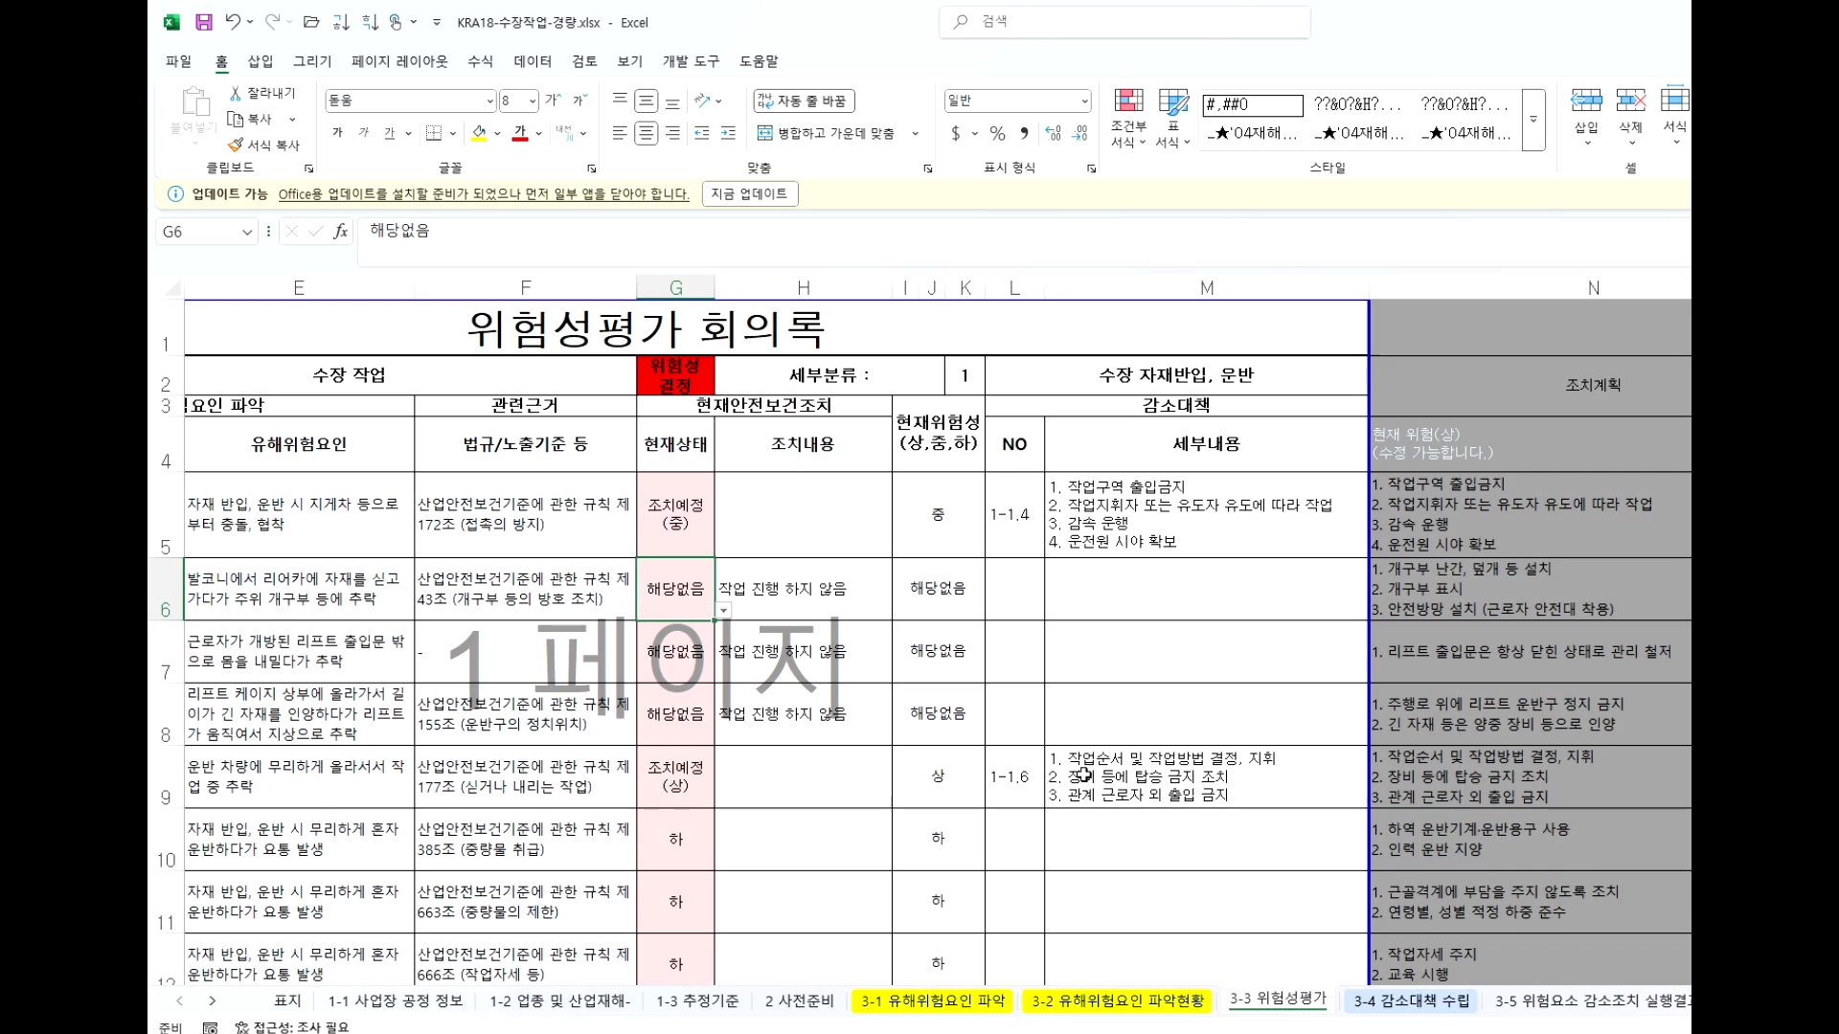
{"action": "left_click", "coordinate": [1257, 523]}
{"action": "key", "text": "Down"}
{"action": "key", "text": "Down"}
{"action": "key", "text": "Down"}
{"action": "key", "text": "Down"}
{"action": "scroll", "coordinate": [1161, 879], "scroll_direction": "down", "scroll_amount": 5}
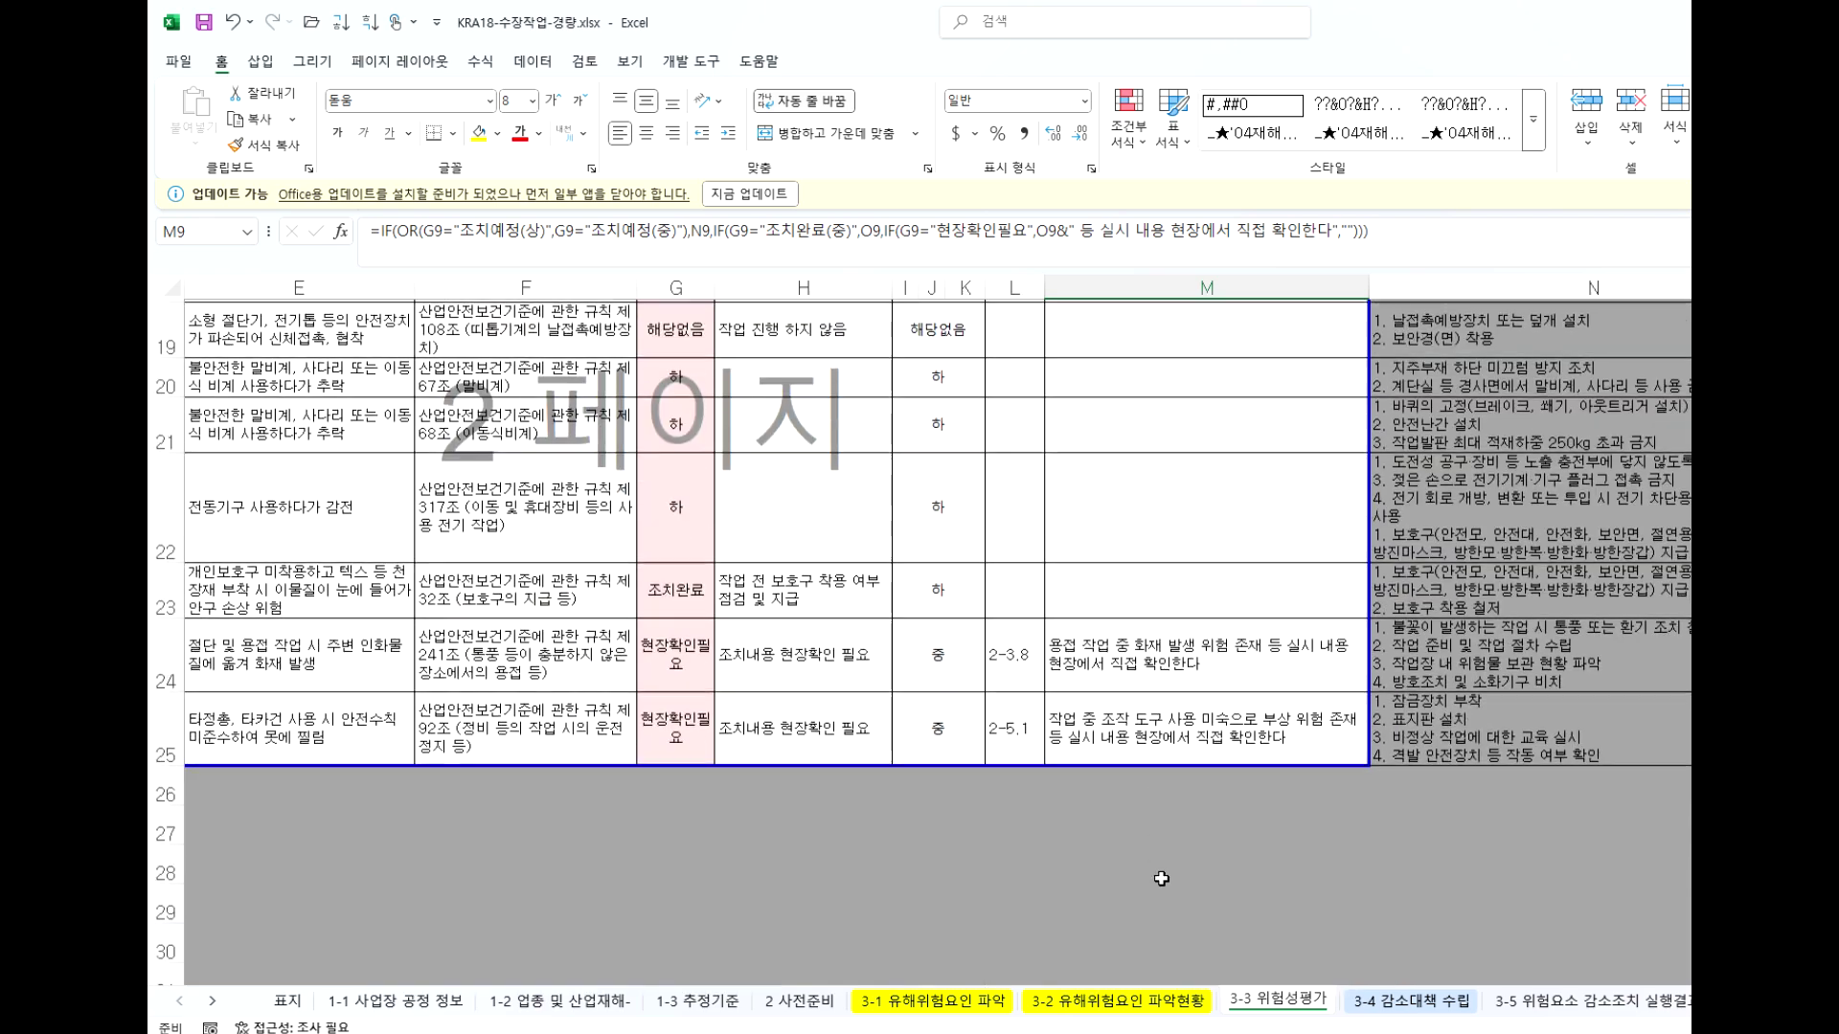
{"action": "left_click", "coordinate": [1139, 661]}
{"action": "left_click", "coordinate": [1135, 752]}
Review the detail cells M24, M17, M9 and M5 and compare them with the rows listed on the 3-4 감소대책 수립 sheet.
{"action": "scroll", "coordinate": [1075, 753], "scroll_direction": "up", "scroll_amount": 4}
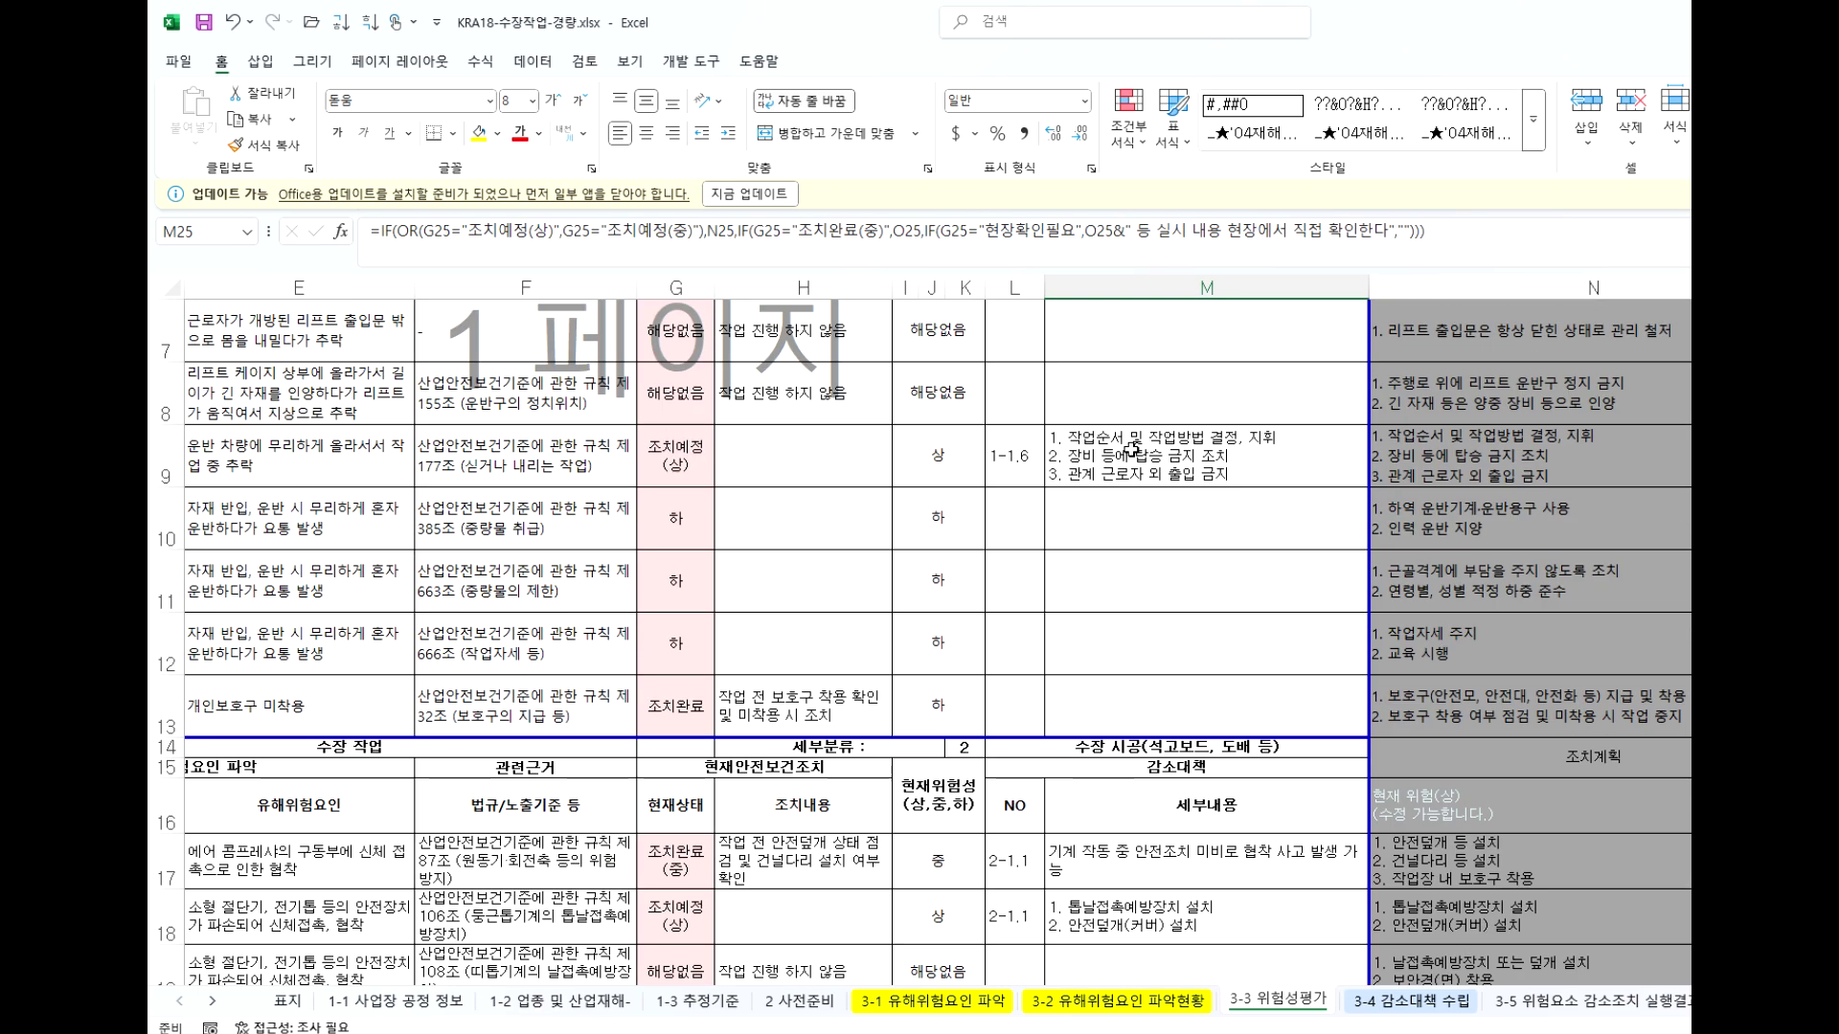
{"action": "scroll", "coordinate": [1140, 479], "scroll_direction": "up", "scroll_amount": 3}
{"action": "scroll", "coordinate": [1188, 708], "scroll_direction": "down", "scroll_amount": 5}
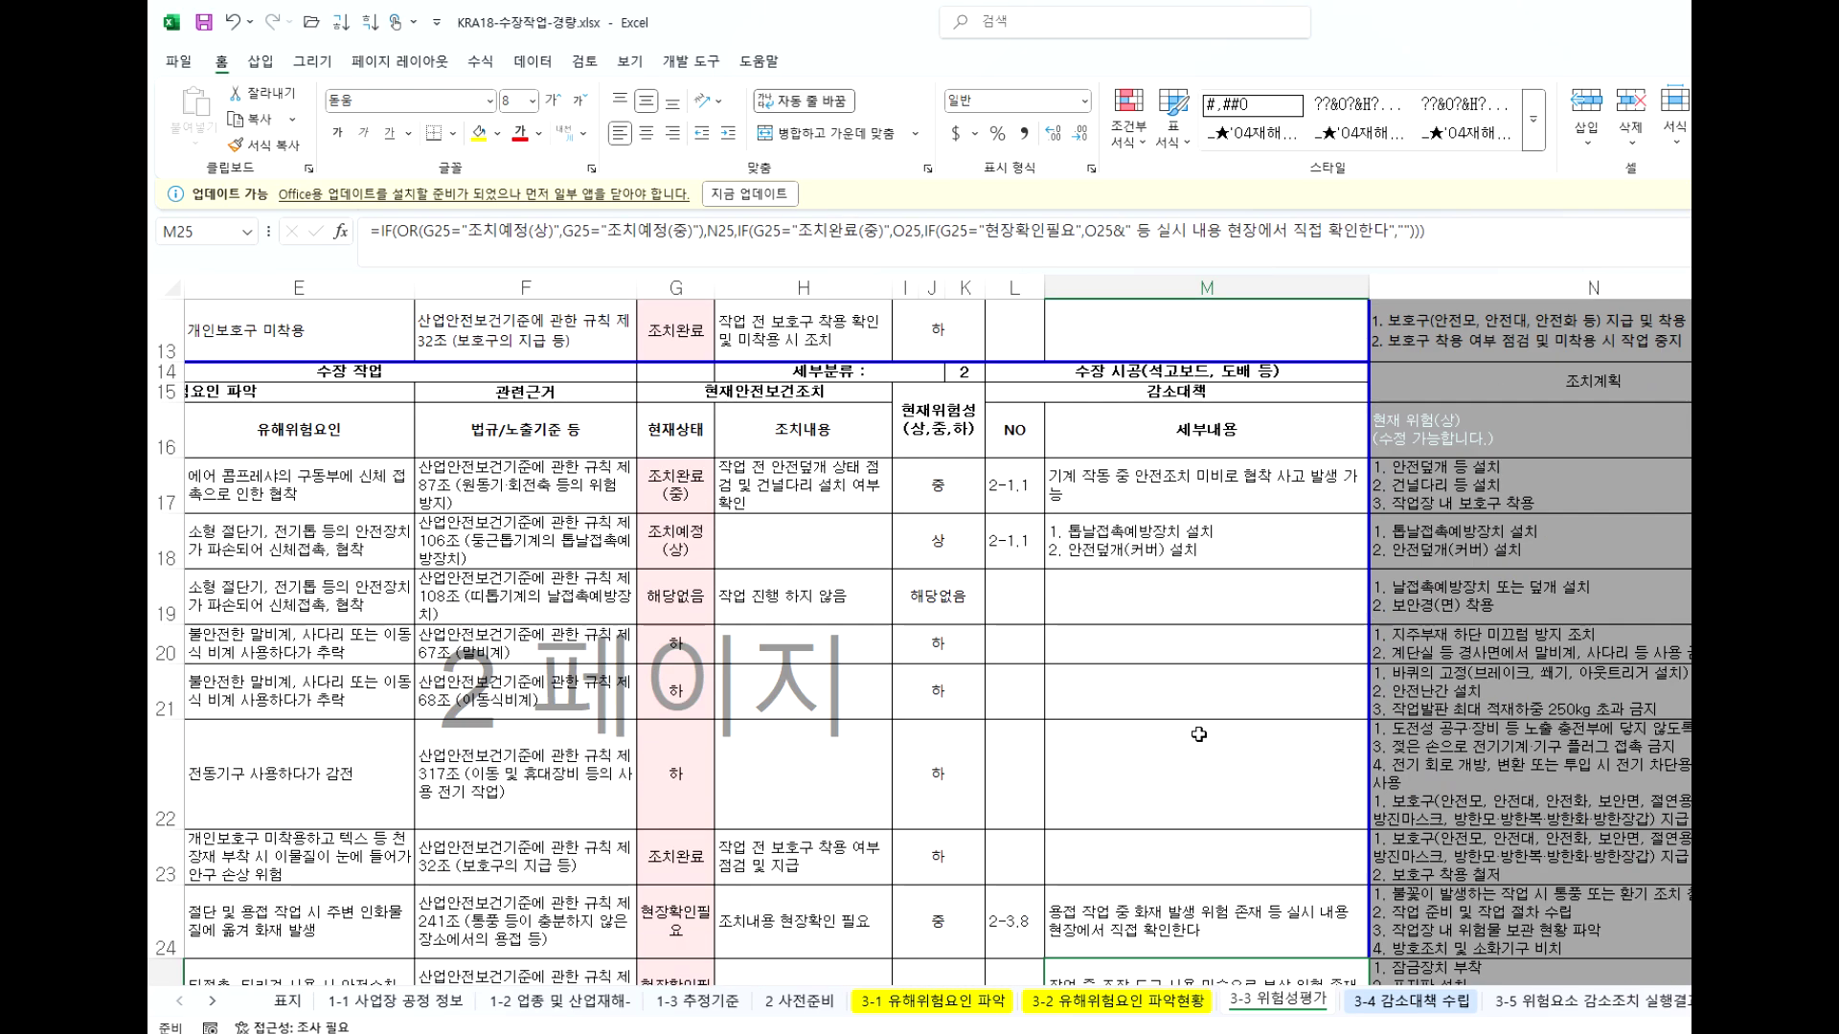
{"action": "scroll", "coordinate": [1198, 734], "scroll_direction": "down", "scroll_amount": 2}
{"action": "left_click", "coordinate": [1170, 676]}
{"action": "scroll", "coordinate": [1165, 633], "scroll_direction": "up", "scroll_amount": 2}
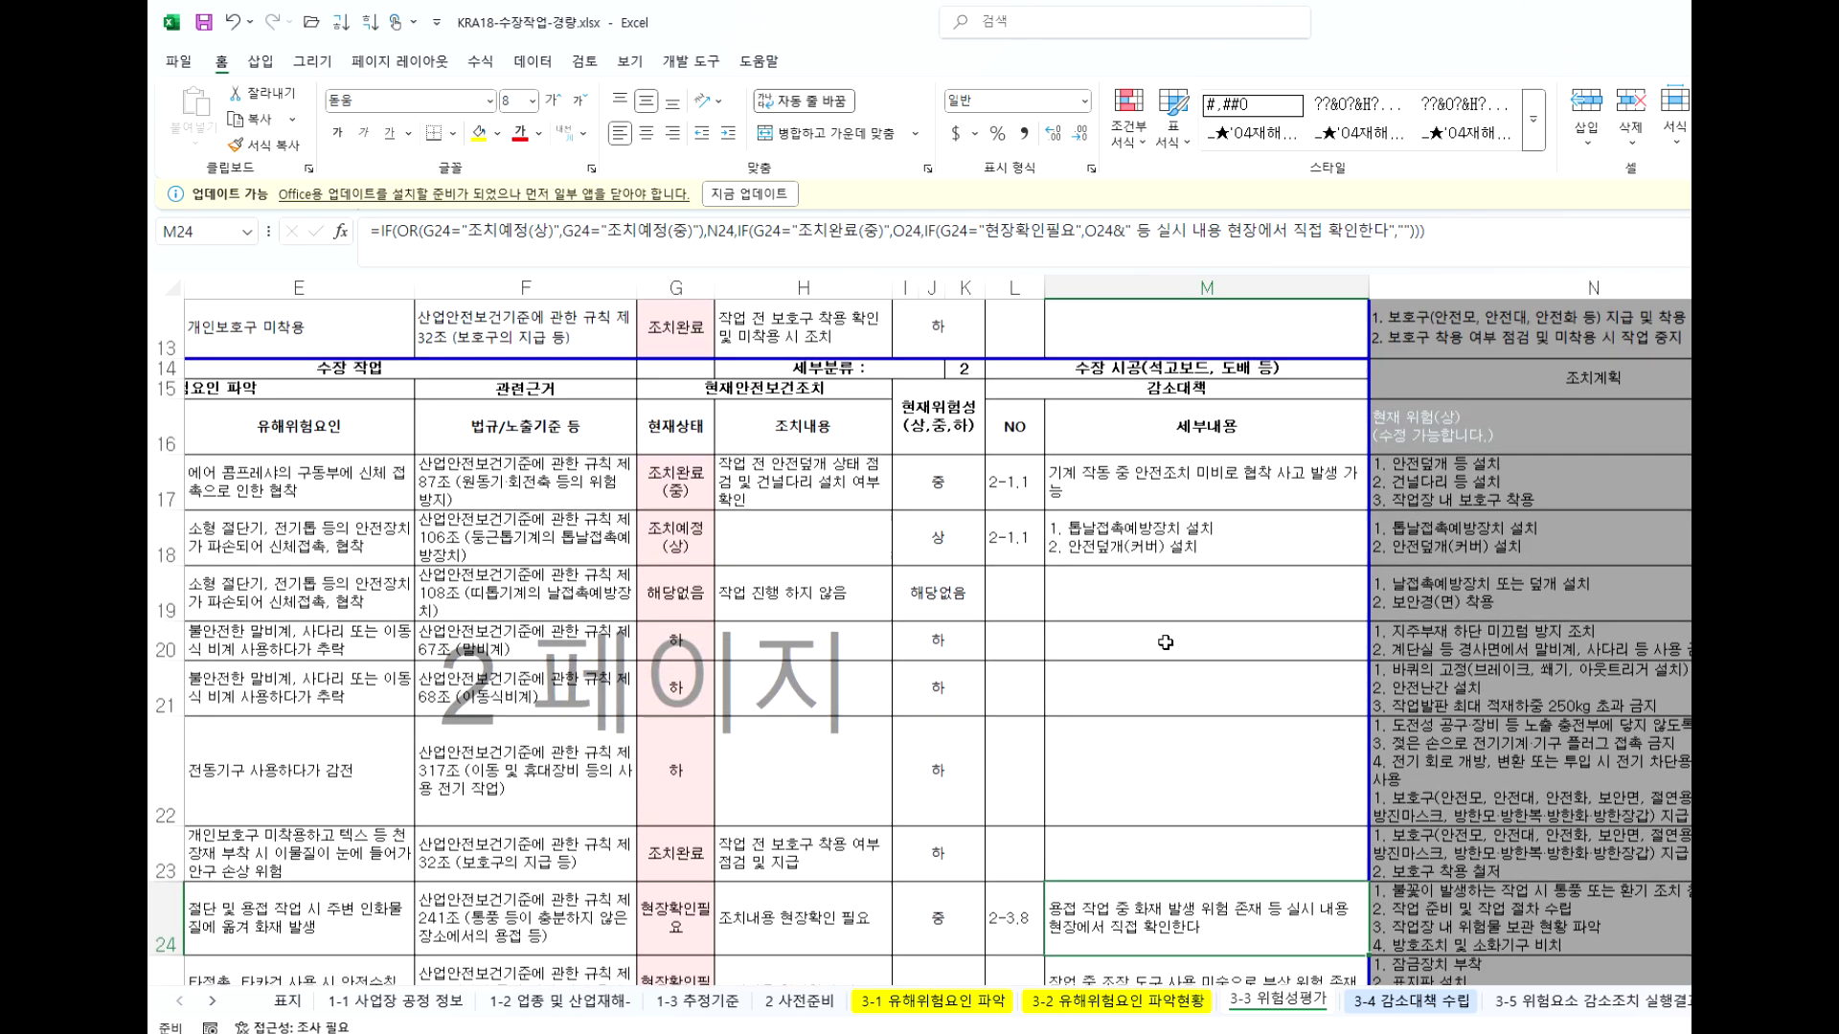
{"action": "left_click", "coordinate": [1150, 482]}
{"action": "scroll", "coordinate": [1146, 498], "scroll_direction": "up", "scroll_amount": 2}
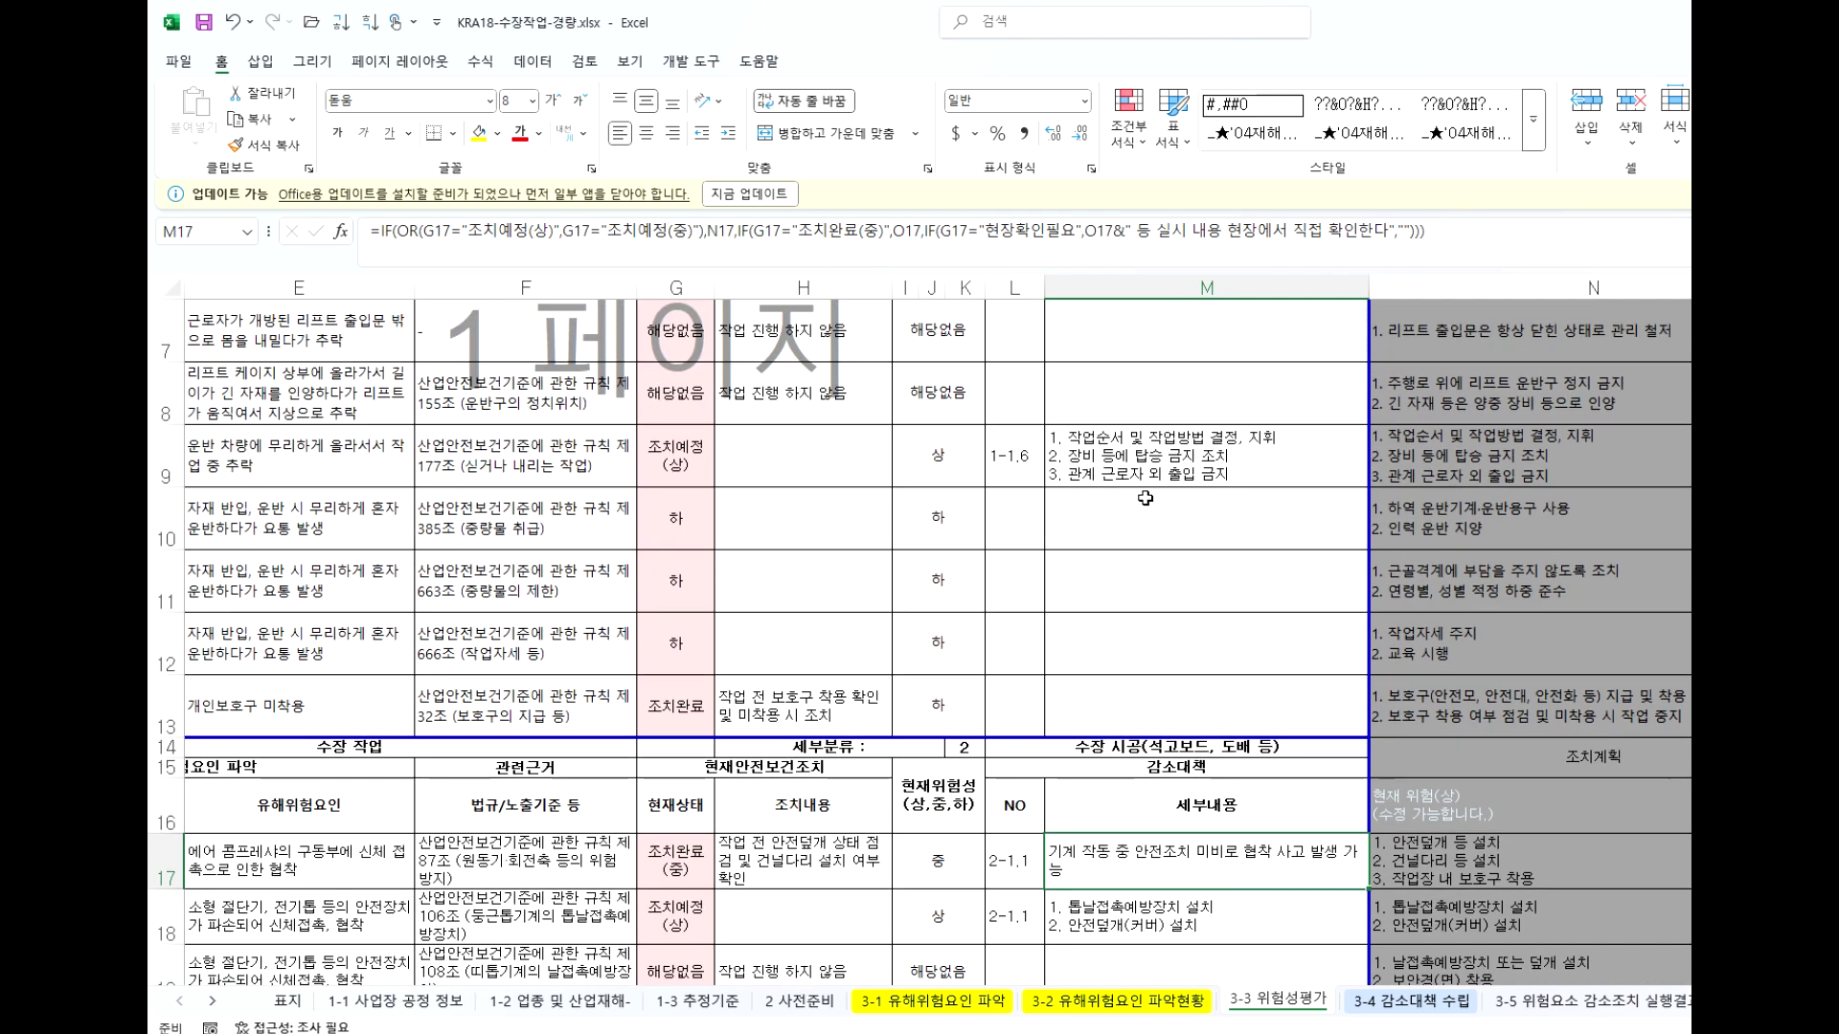
{"action": "left_click", "coordinate": [1135, 463]}
{"action": "scroll", "coordinate": [1135, 463], "scroll_direction": "up", "scroll_amount": 2}
{"action": "left_click", "coordinate": [1140, 522]}
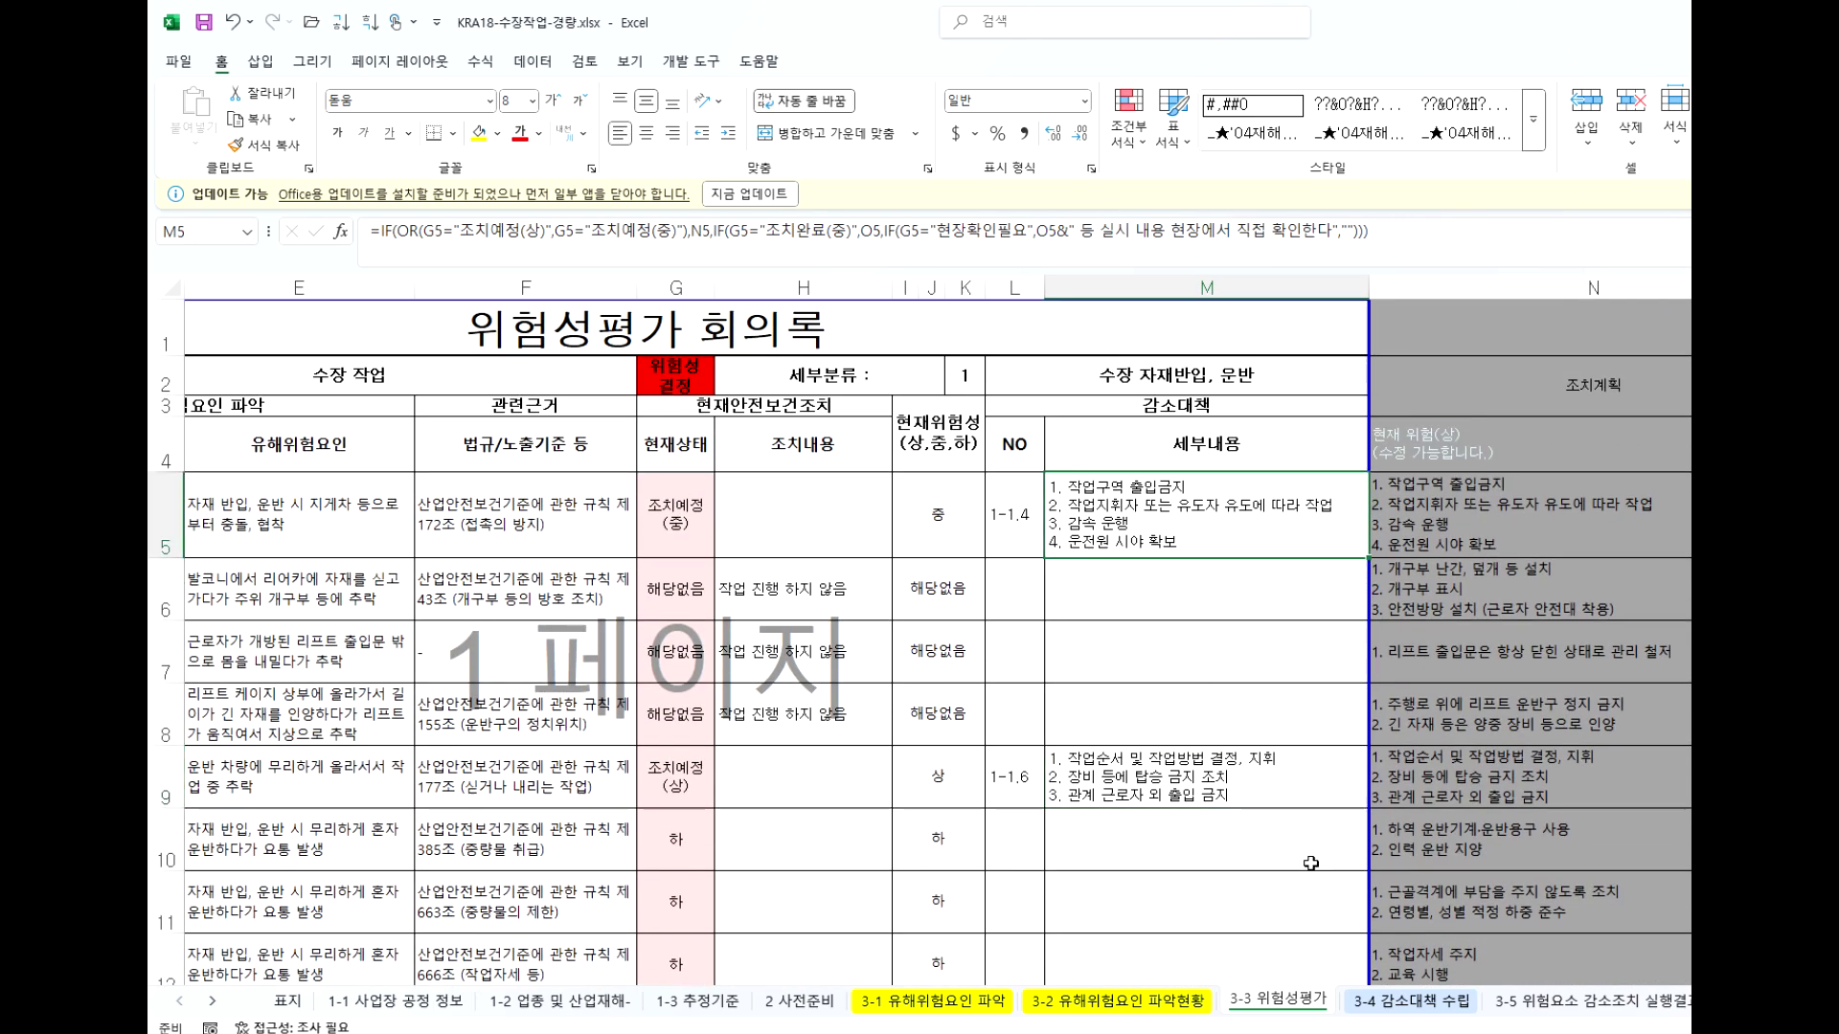
{"action": "left_click", "coordinate": [1403, 1001]}
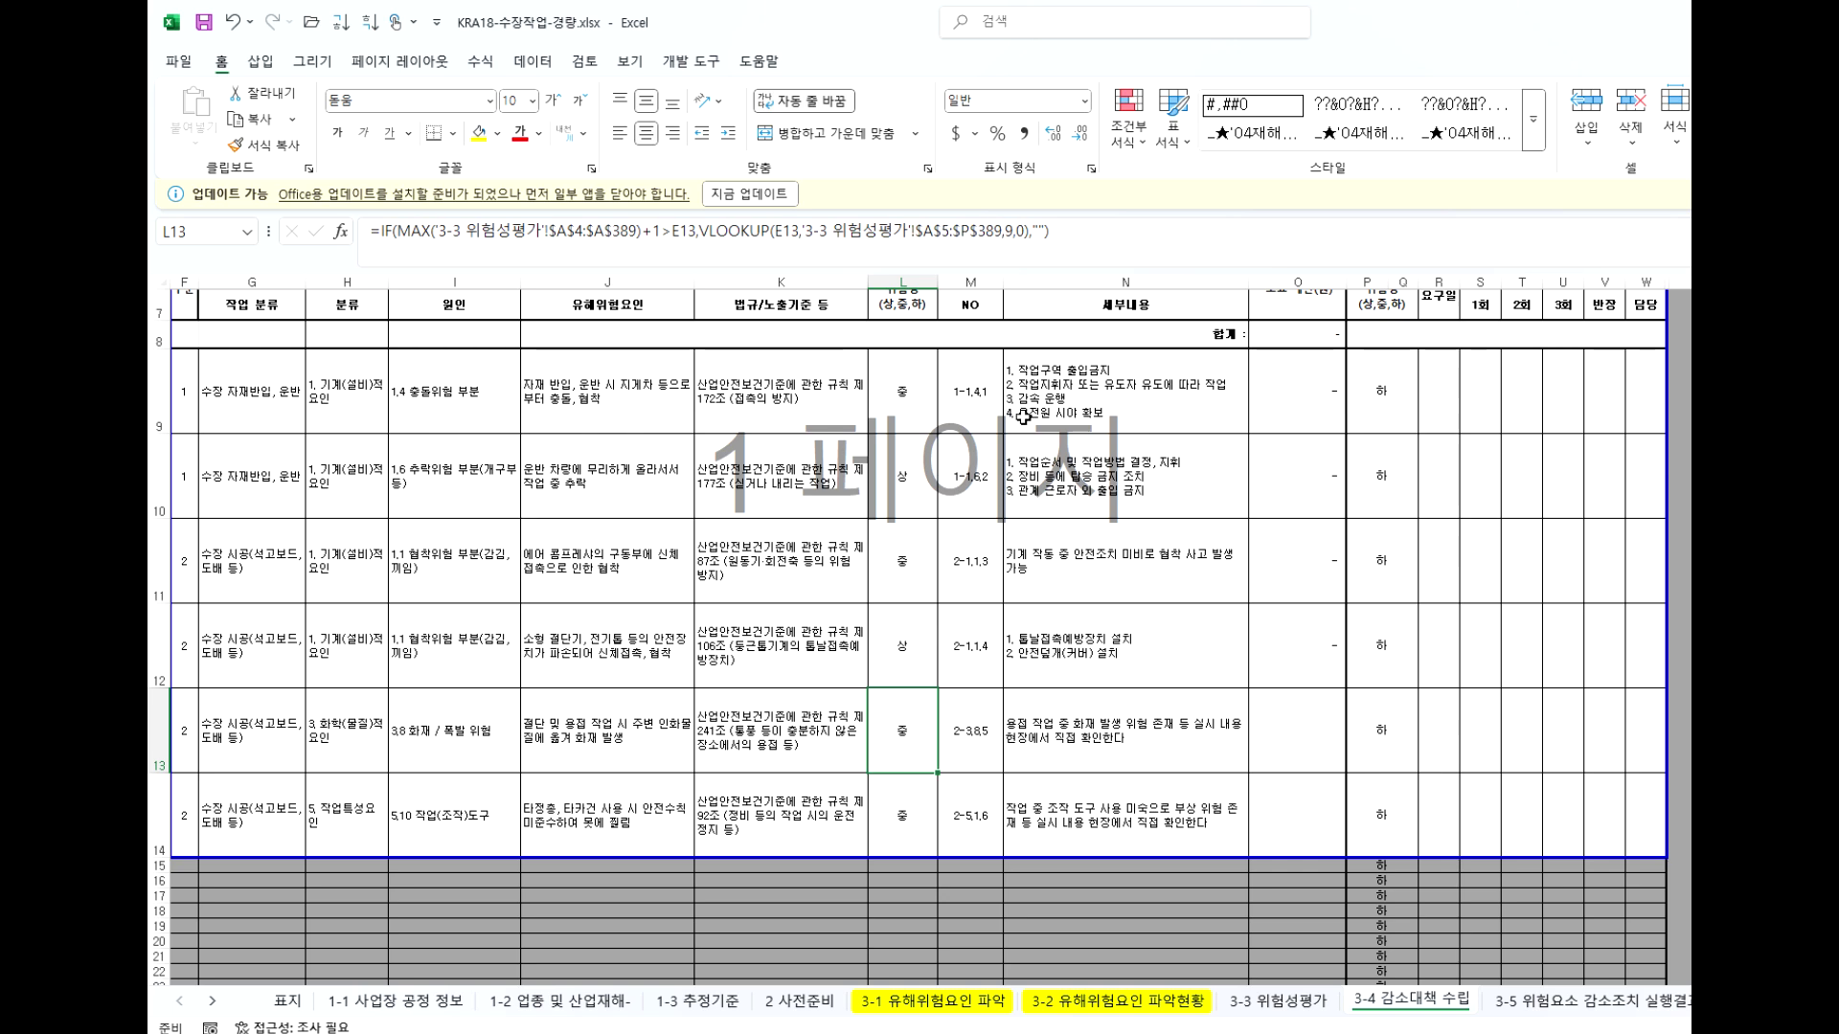
Set the meeting month in cell H1 of the 3-4 감소대책 수립 sheet to 최초.
{"action": "scroll", "coordinate": [888, 619], "scroll_direction": "up", "scroll_amount": 2}
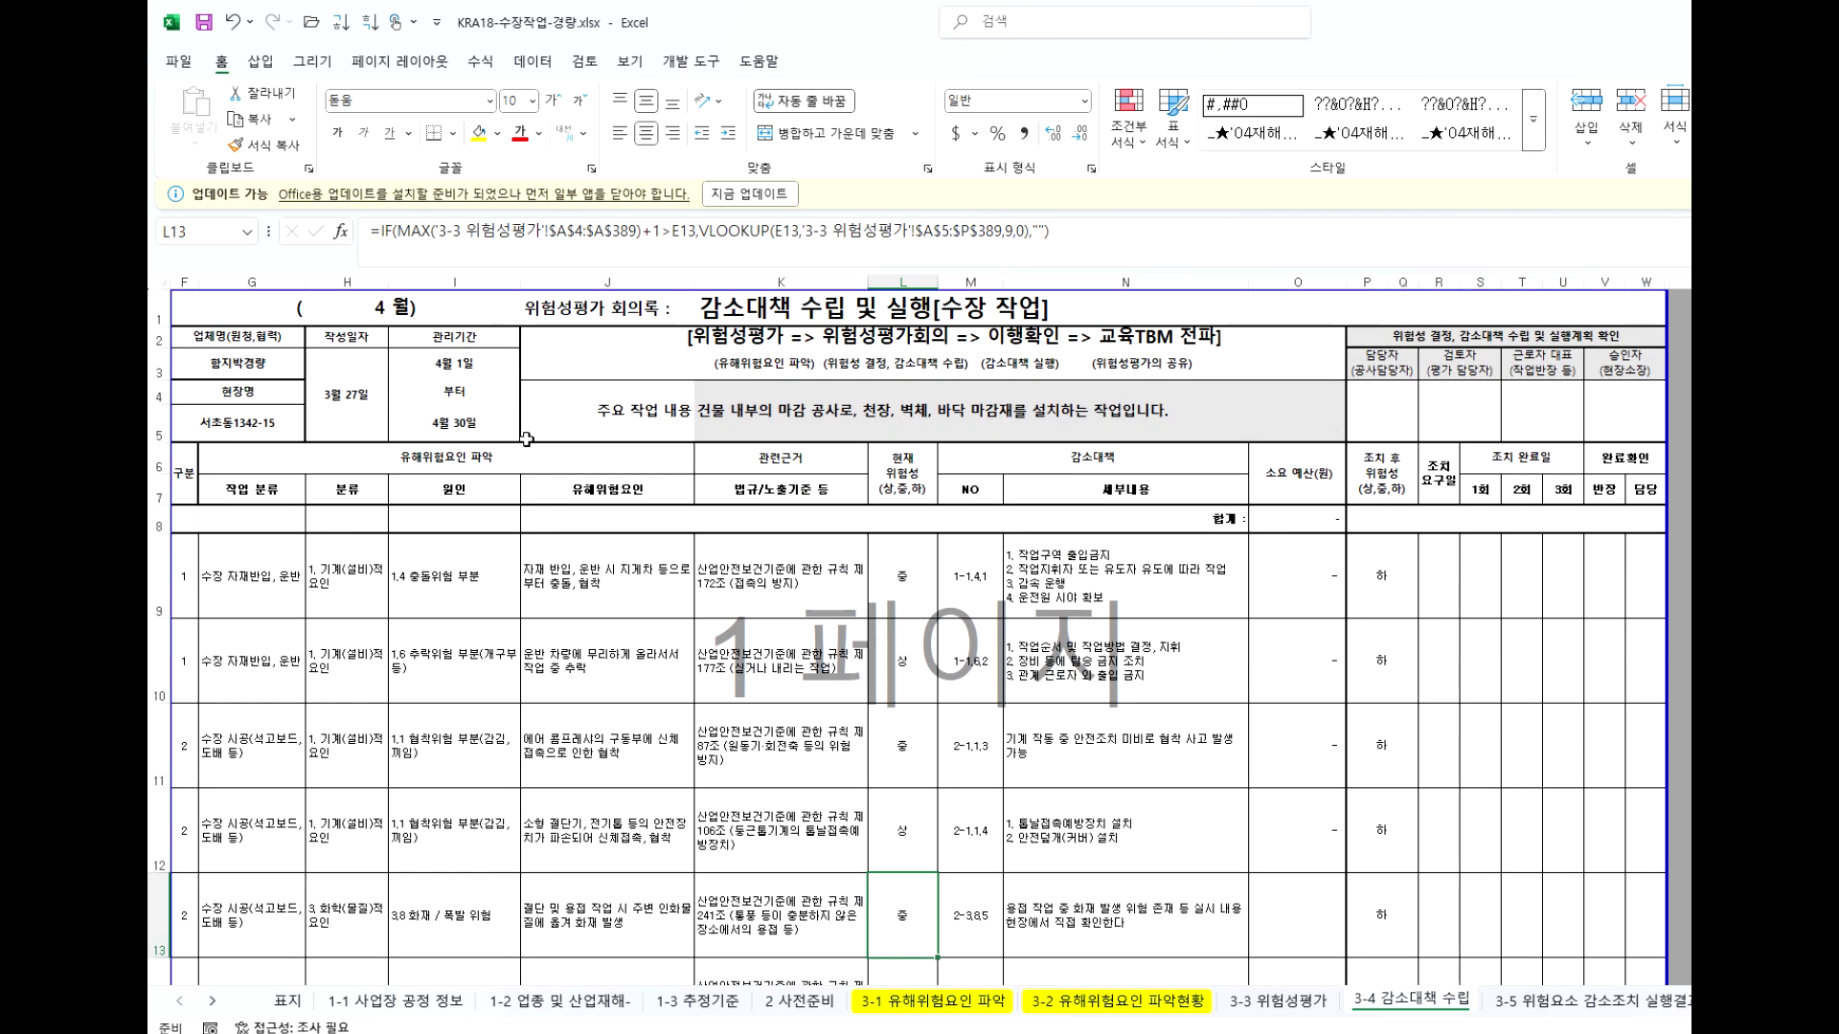
{"action": "left_click", "coordinate": [380, 305]}
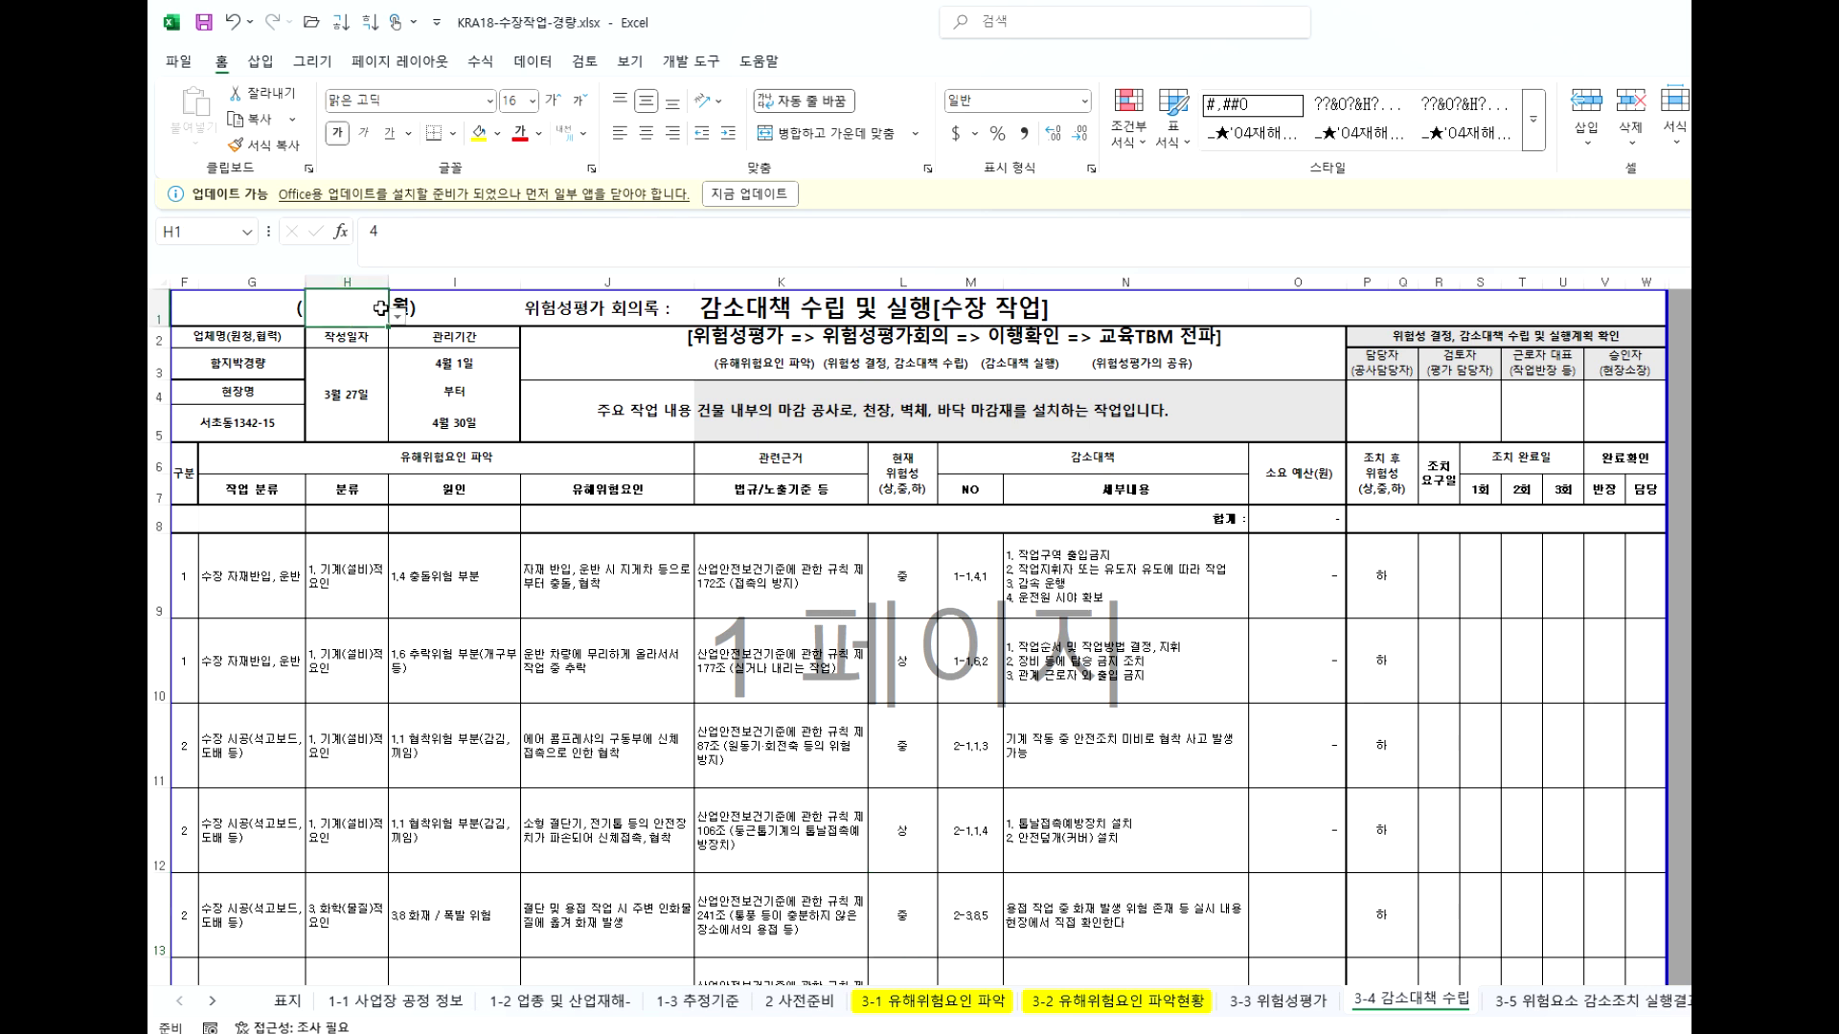
{"action": "left_click", "coordinate": [397, 318]}
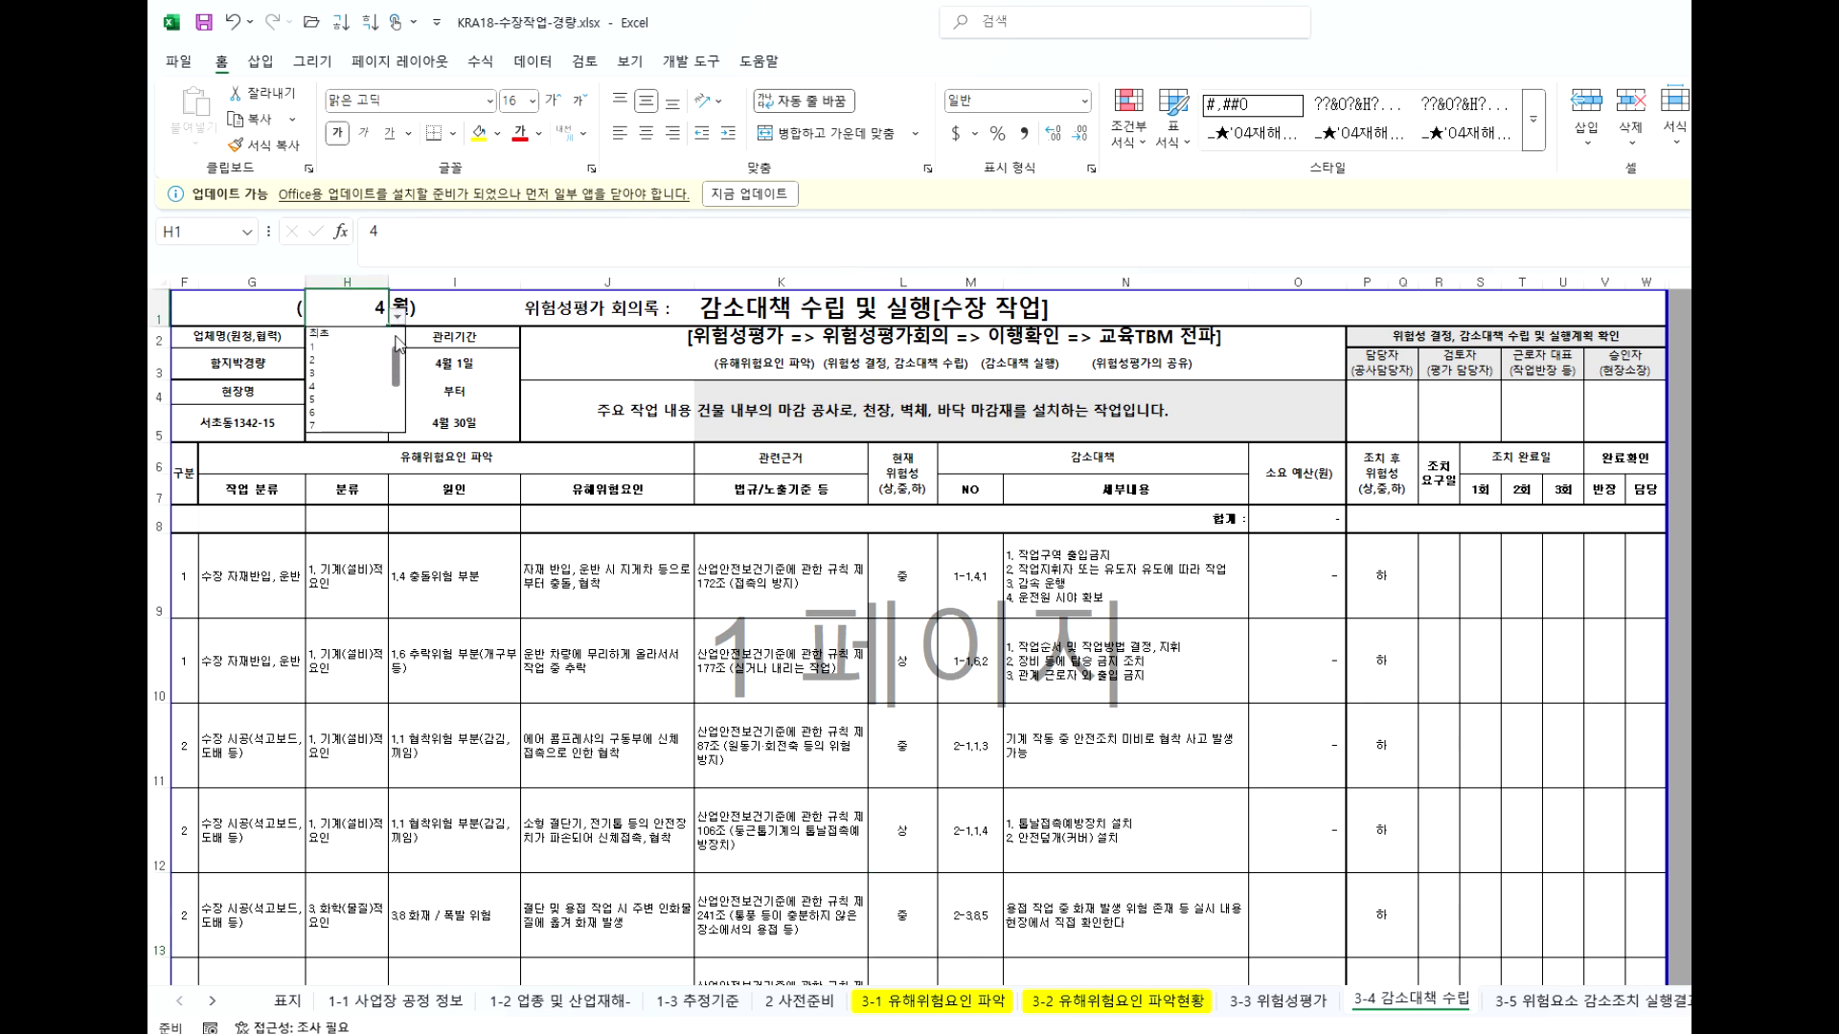
{"action": "left_click", "coordinate": [331, 336]}
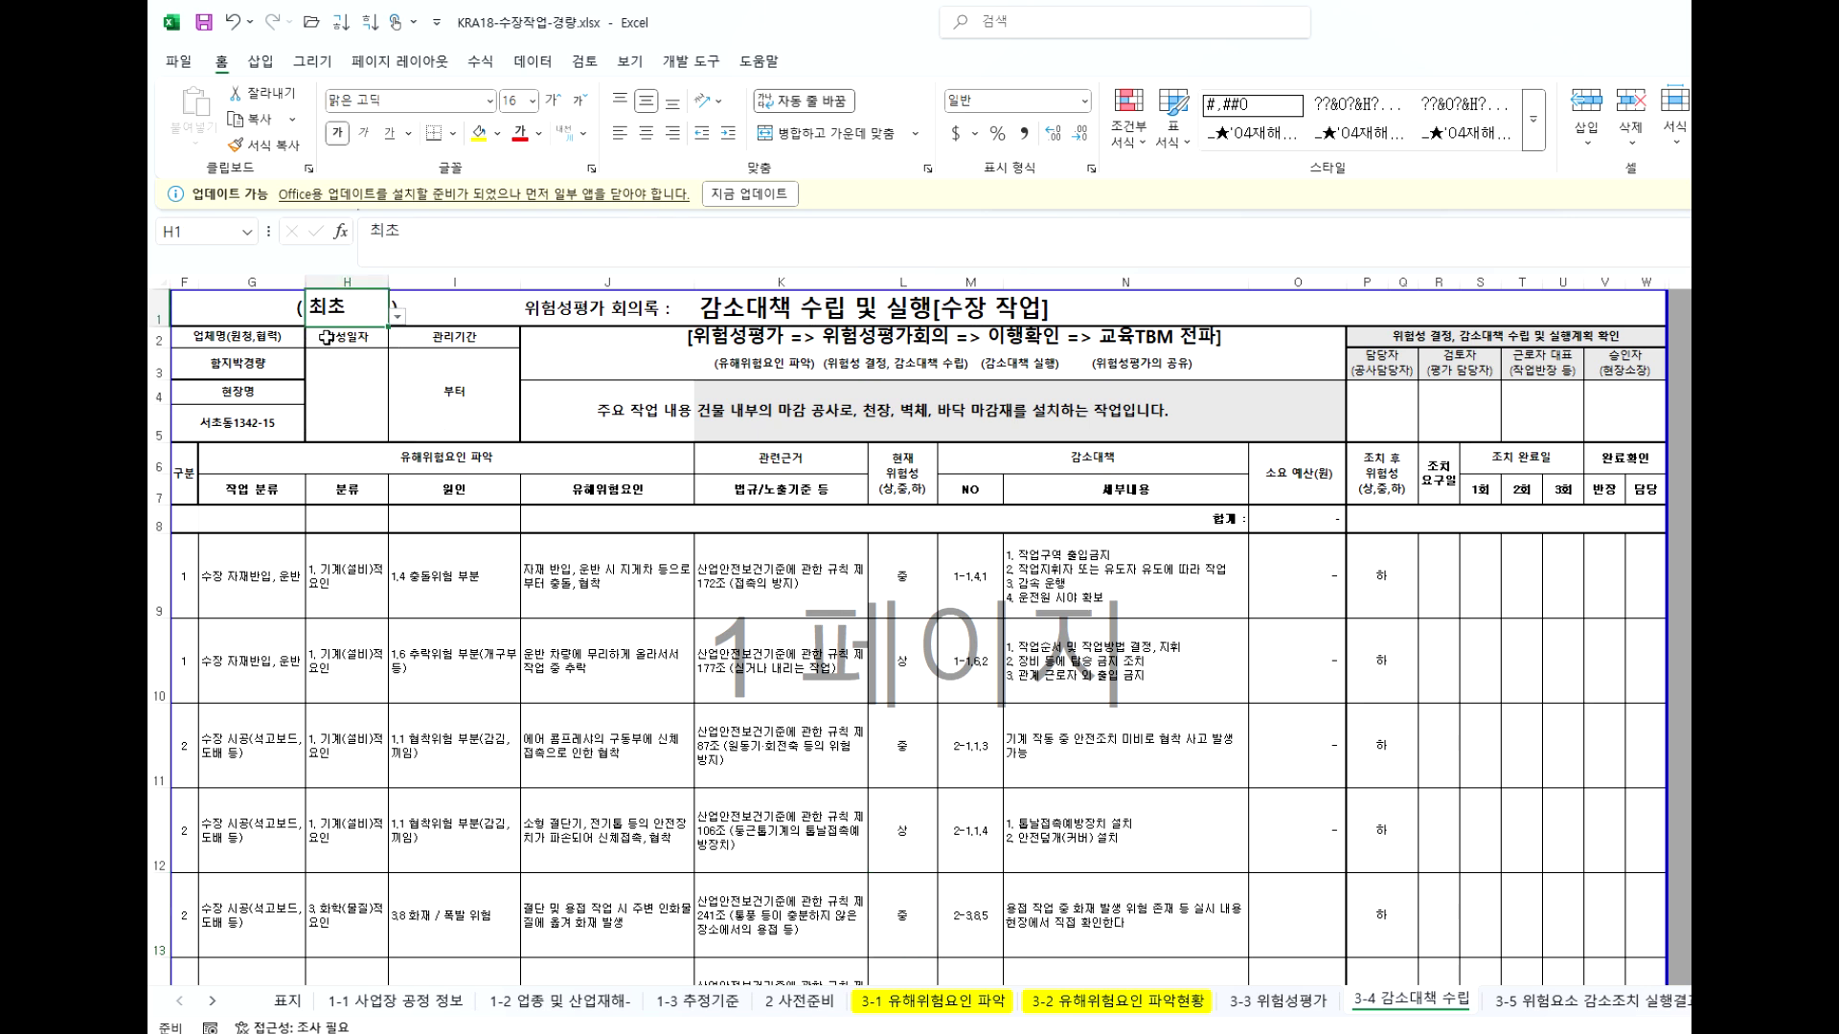
Set the month in H1 to 5 and check the company and site name cells below it.
{"action": "left_click", "coordinate": [398, 316]}
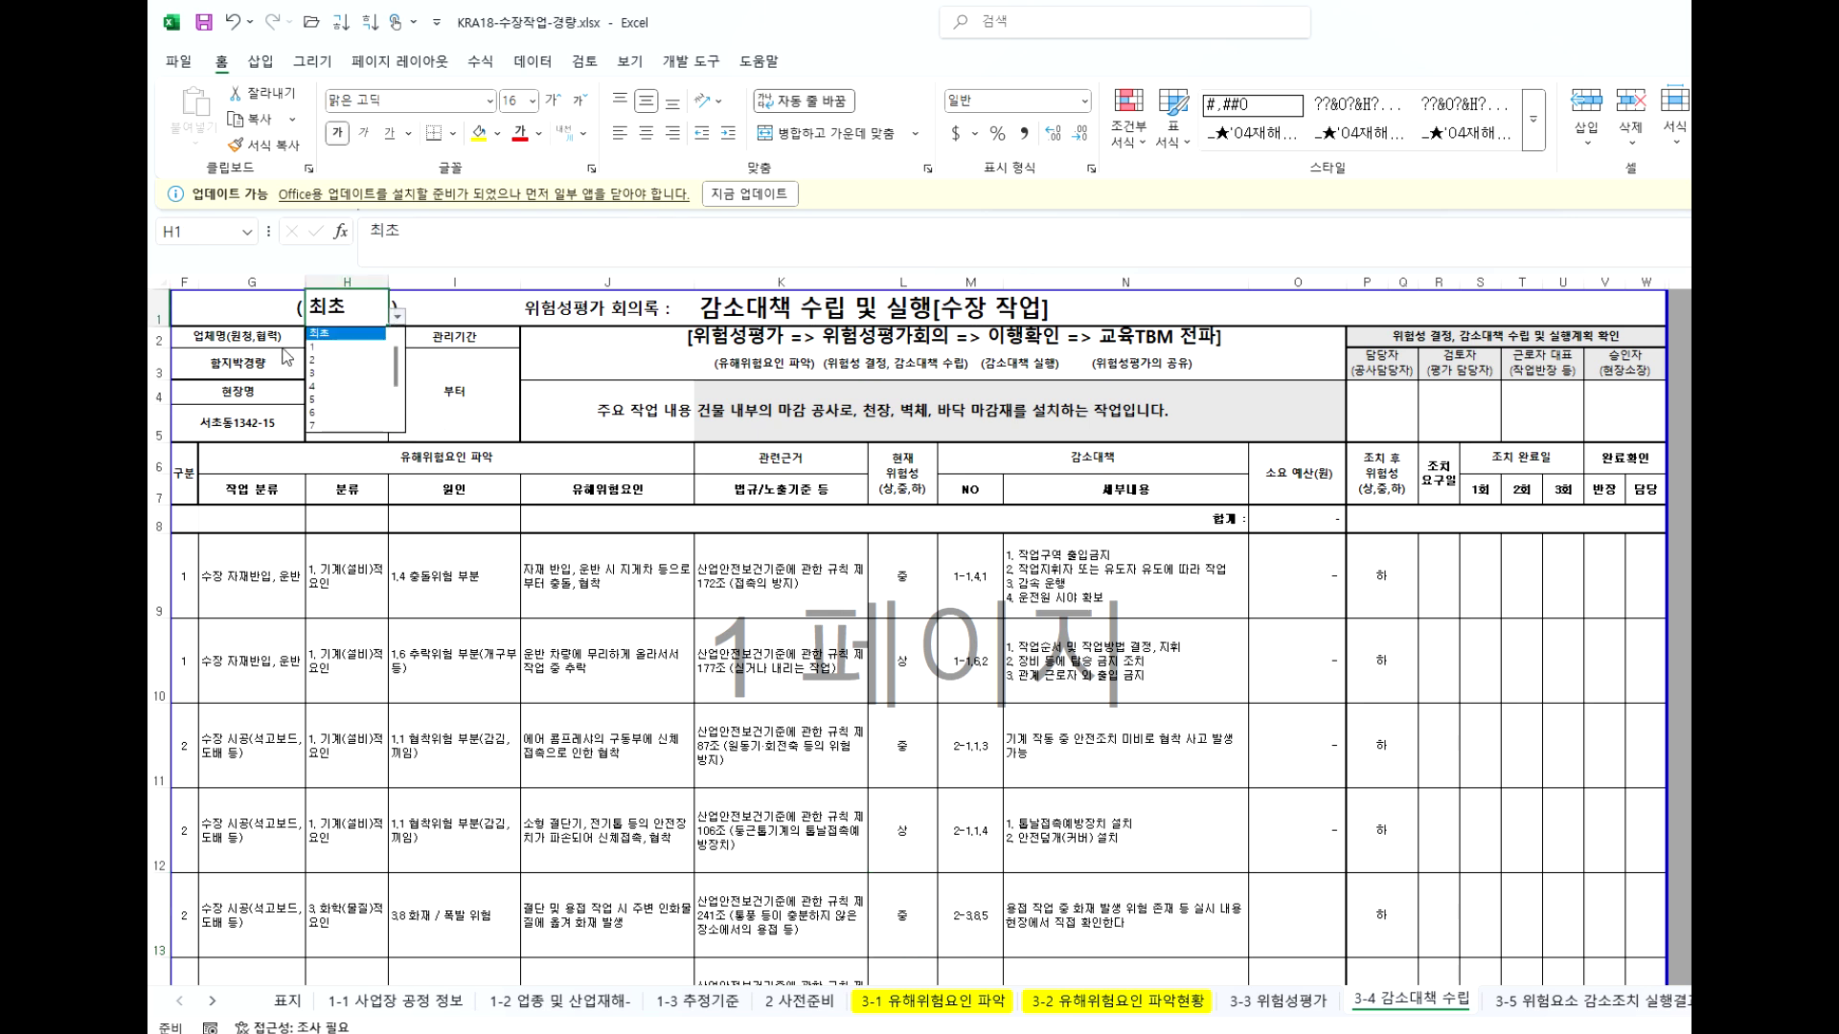
{"action": "left_click", "coordinate": [327, 400]}
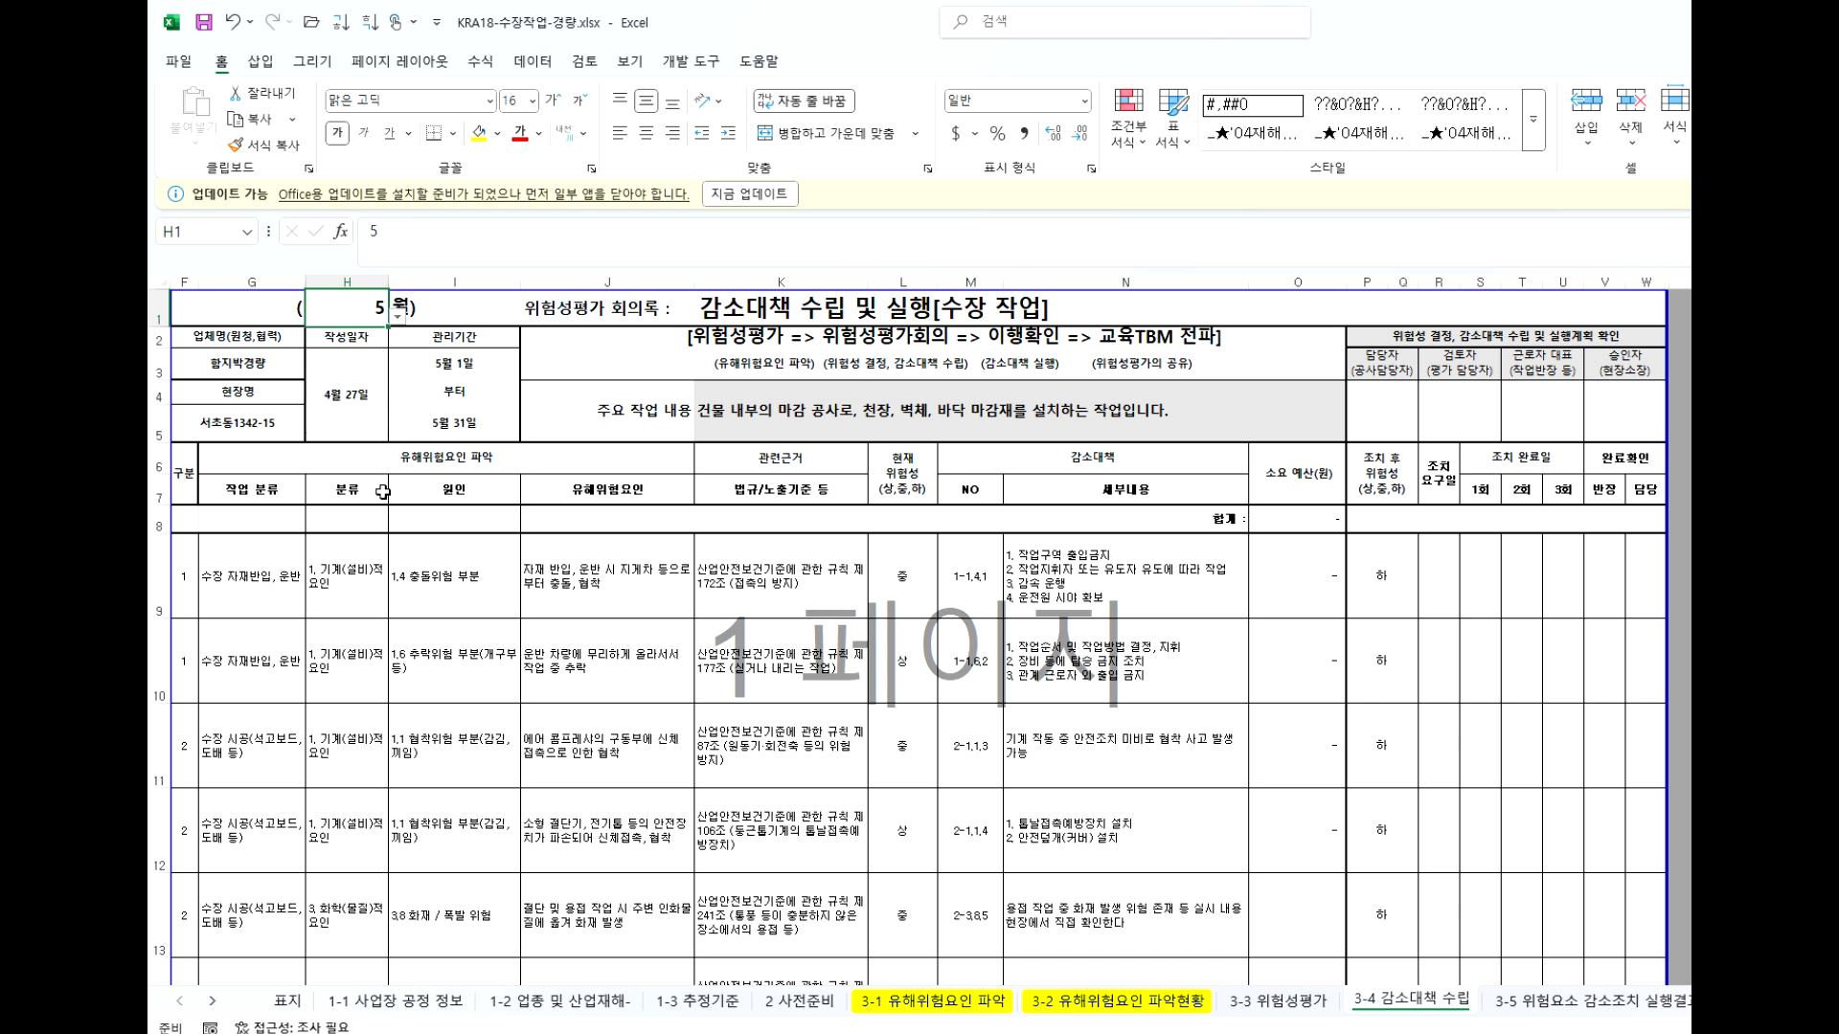
{"action": "left_click", "coordinate": [254, 367]}
{"action": "key", "text": "Down"}
{"action": "key", "text": "Down"}
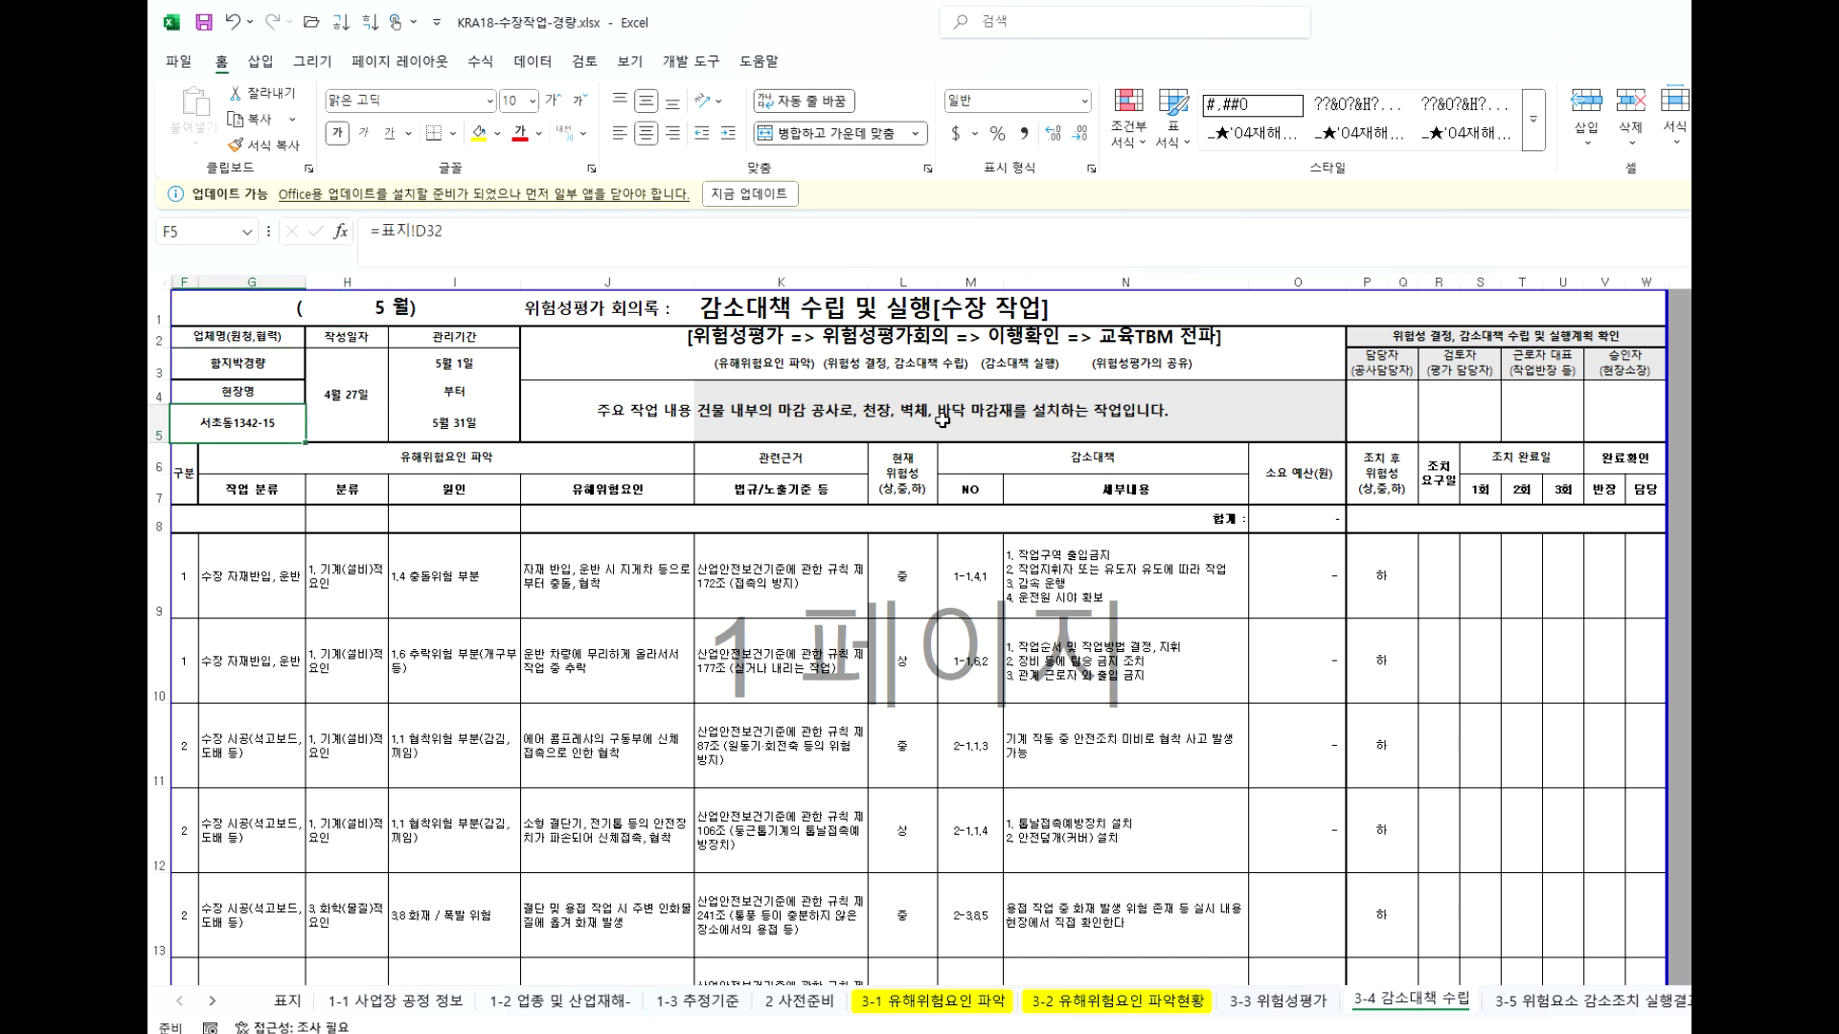
Enter 5/2 as text in cell R9 as the 조치 요구일 of the first hazard row.
{"action": "left_click", "coordinate": [1447, 568]}
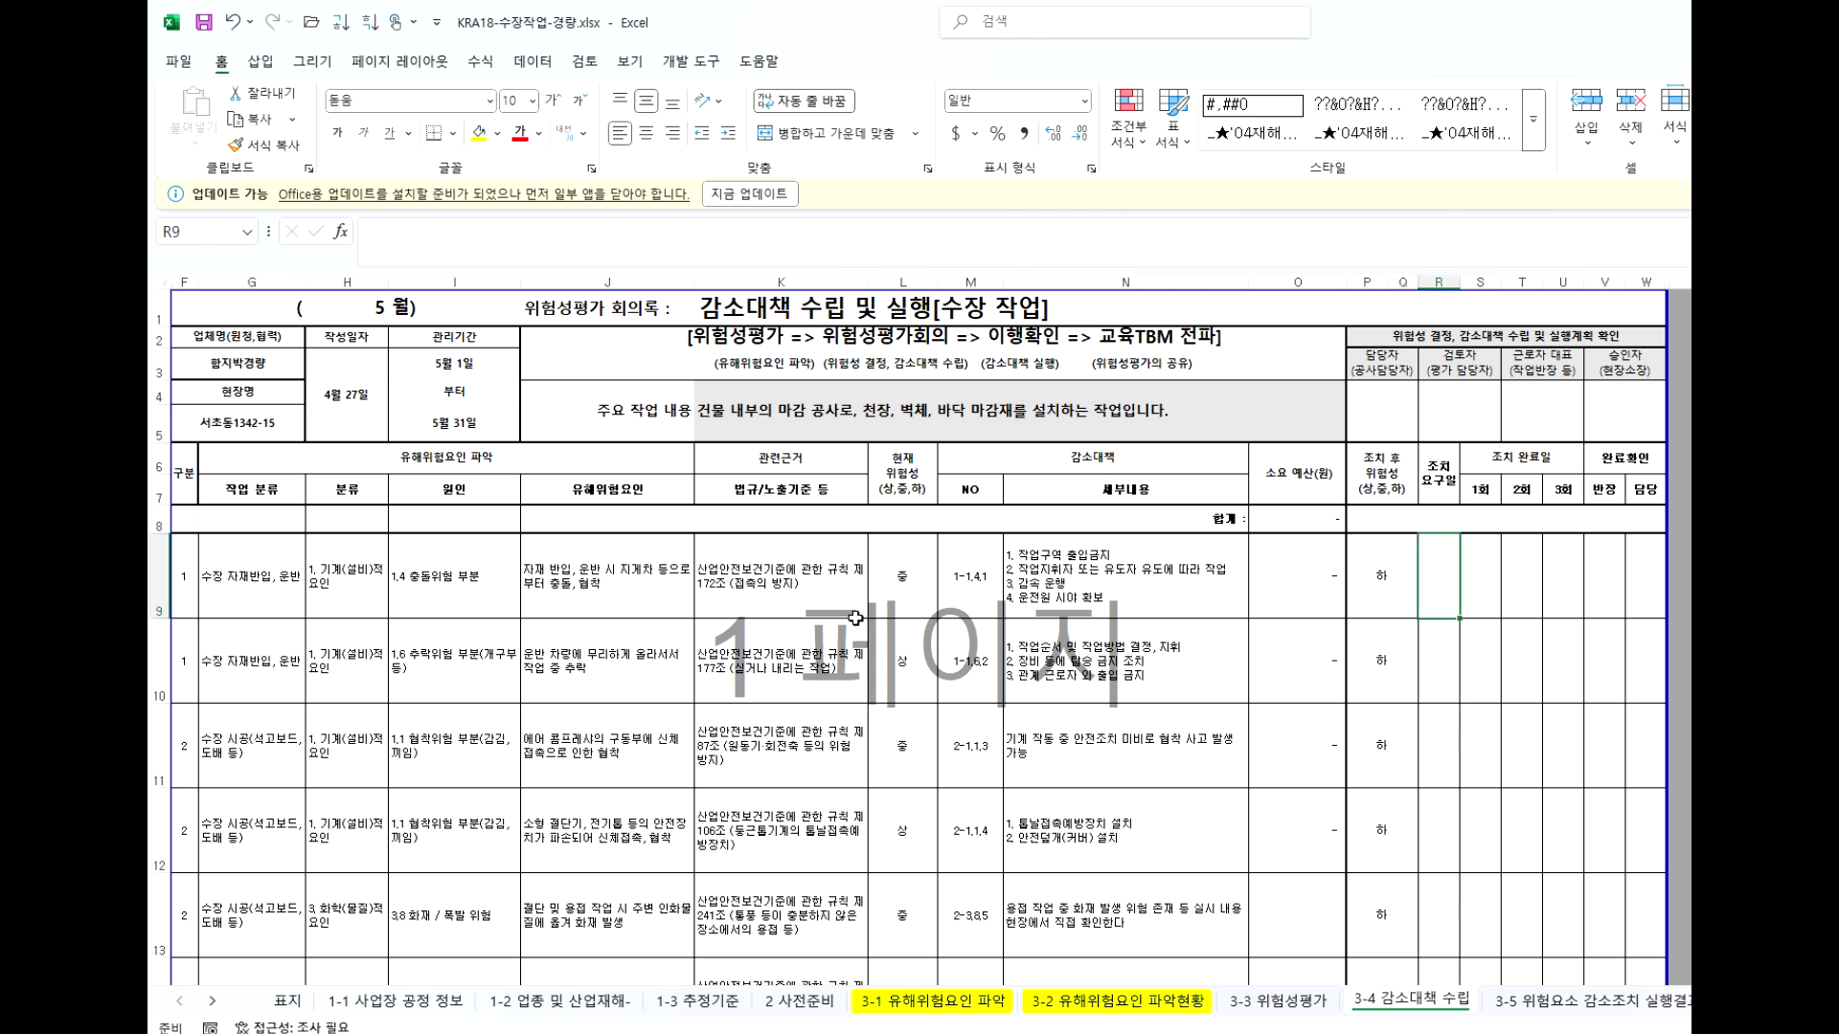
{"action": "left_click", "coordinate": [1436, 687]}
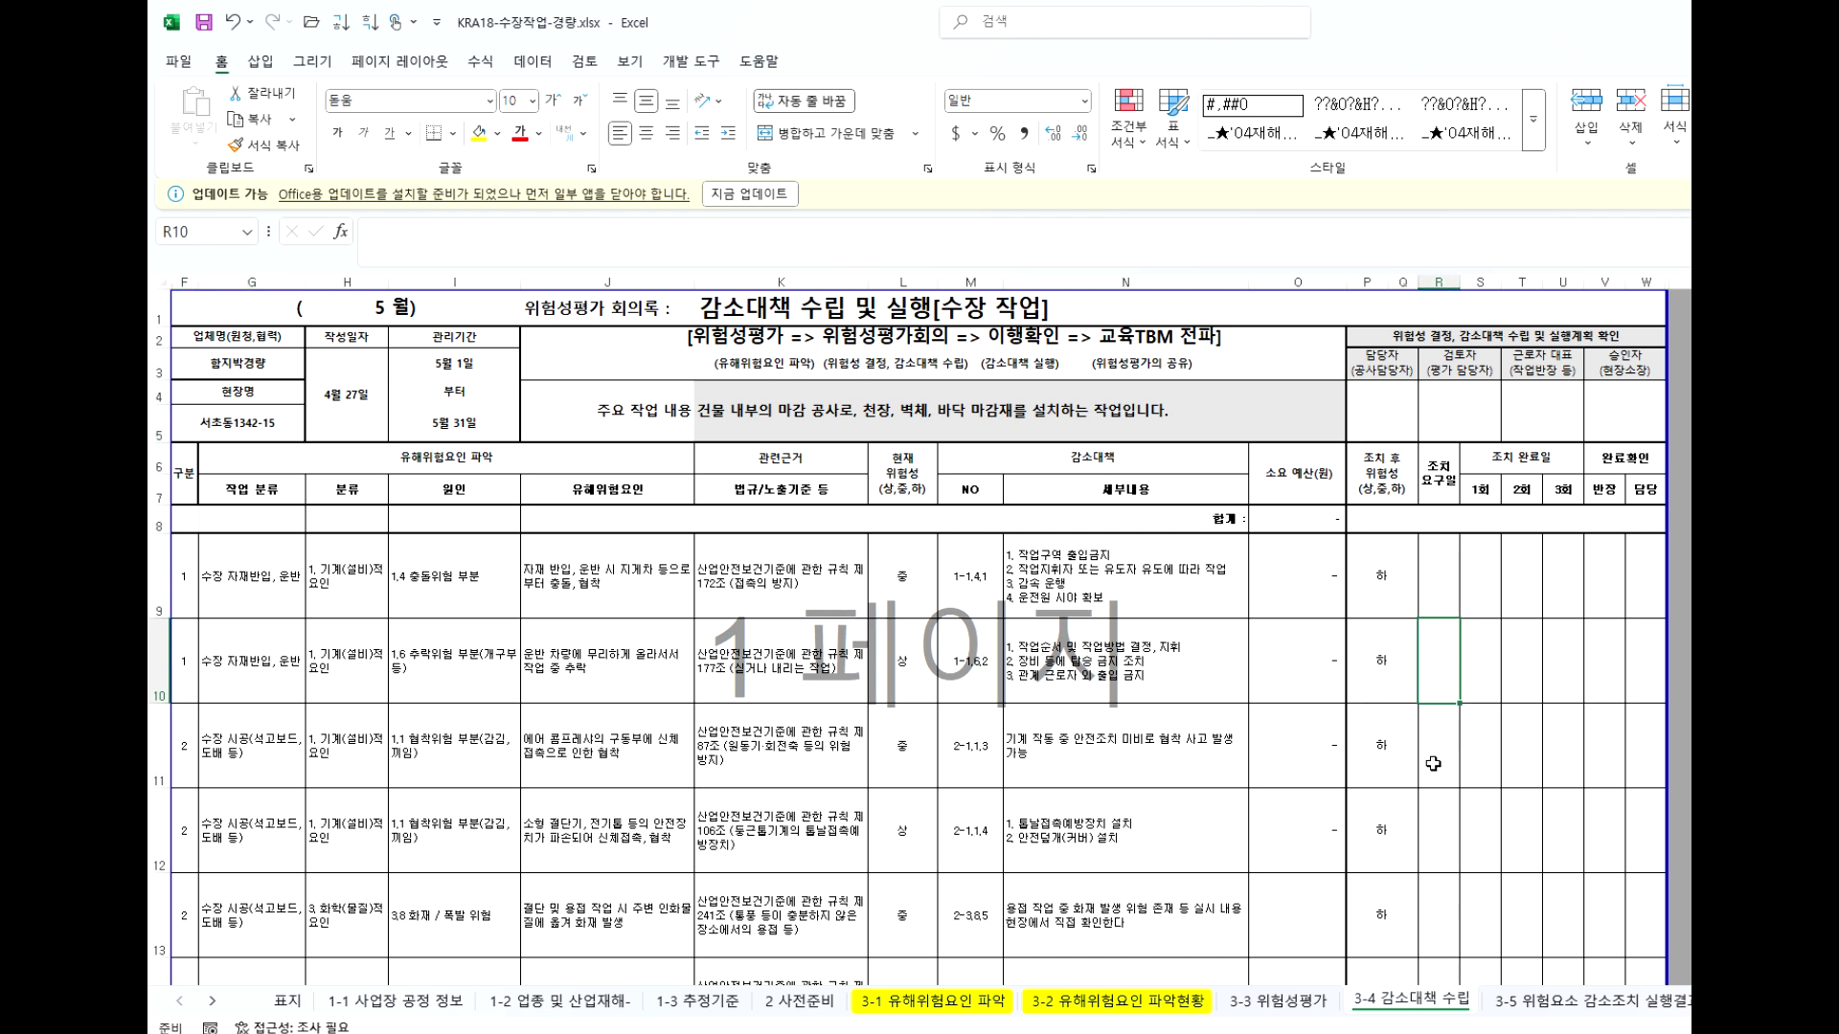
{"action": "left_click", "coordinate": [1437, 767]}
{"action": "left_click", "coordinate": [1437, 848]}
{"action": "left_click", "coordinate": [1437, 882]}
{"action": "left_click", "coordinate": [1450, 864]}
{"action": "left_click", "coordinate": [1441, 747]}
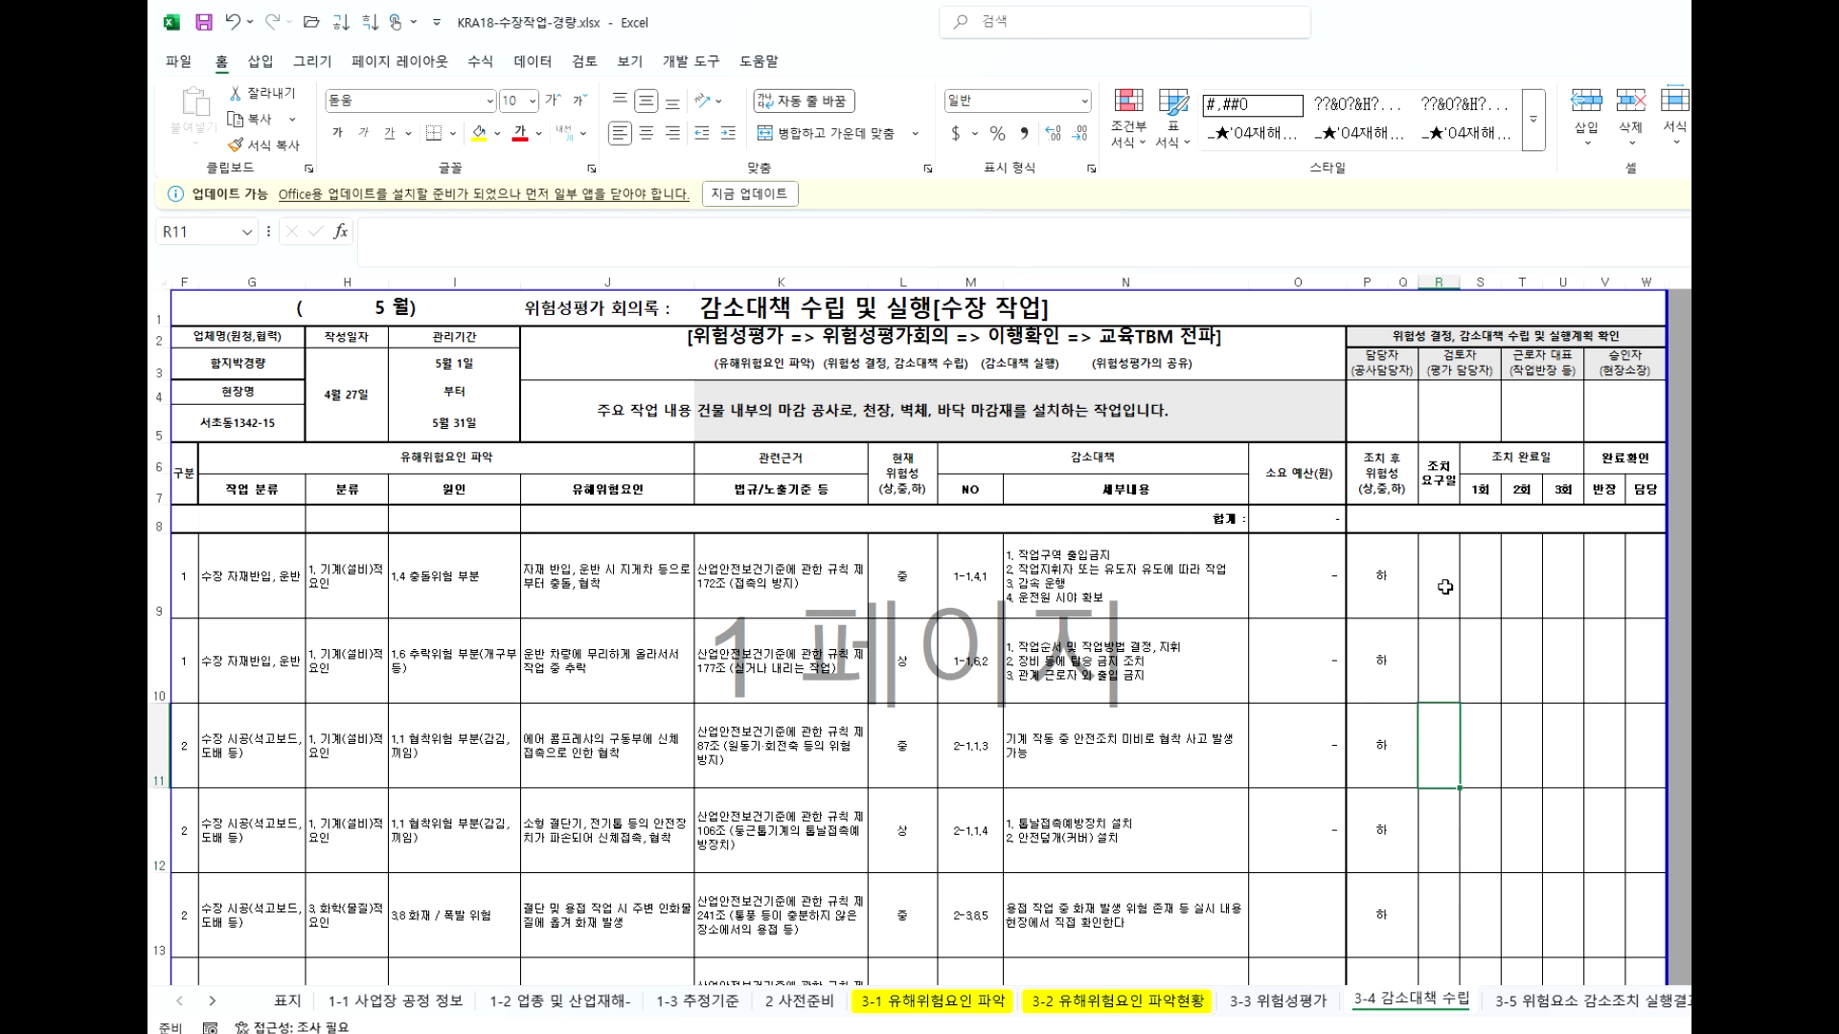
{"action": "left_click", "coordinate": [1445, 571]}
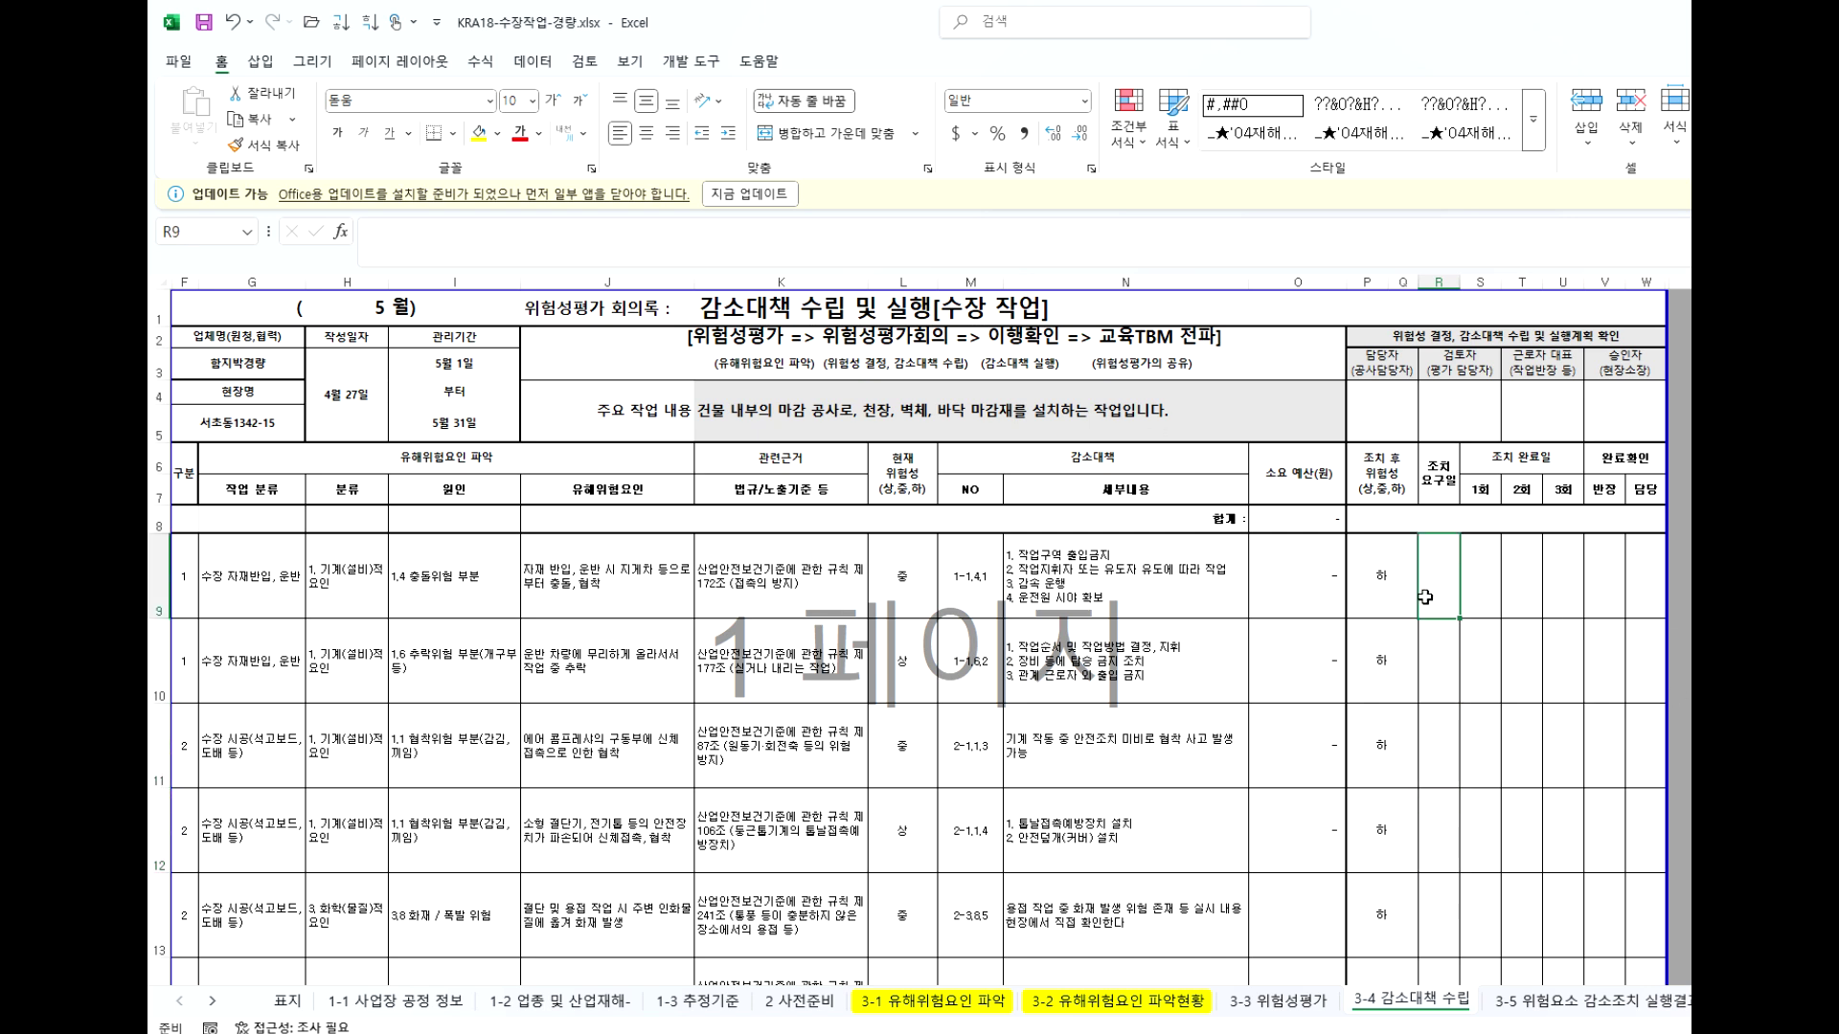
{"action": "left_click", "coordinate": [1454, 710]}
{"action": "left_click", "coordinate": [1435, 584]}
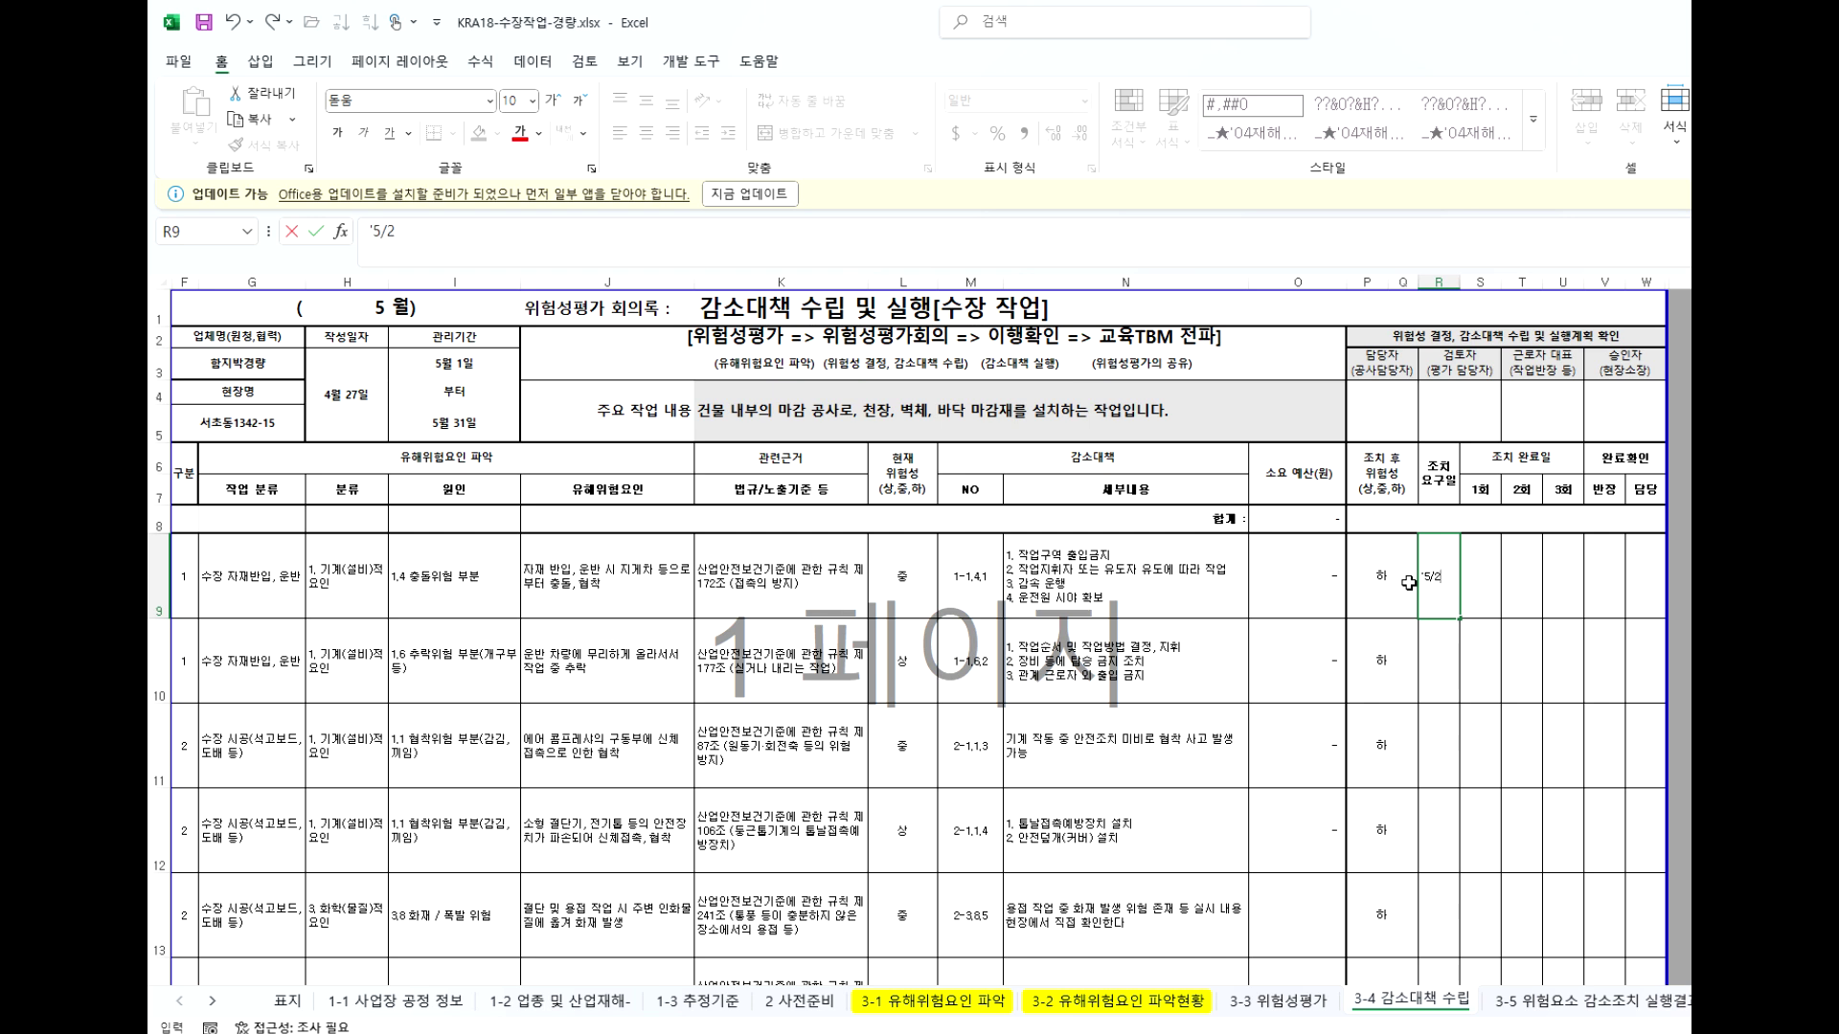
{"action": "key", "text": "Return"}
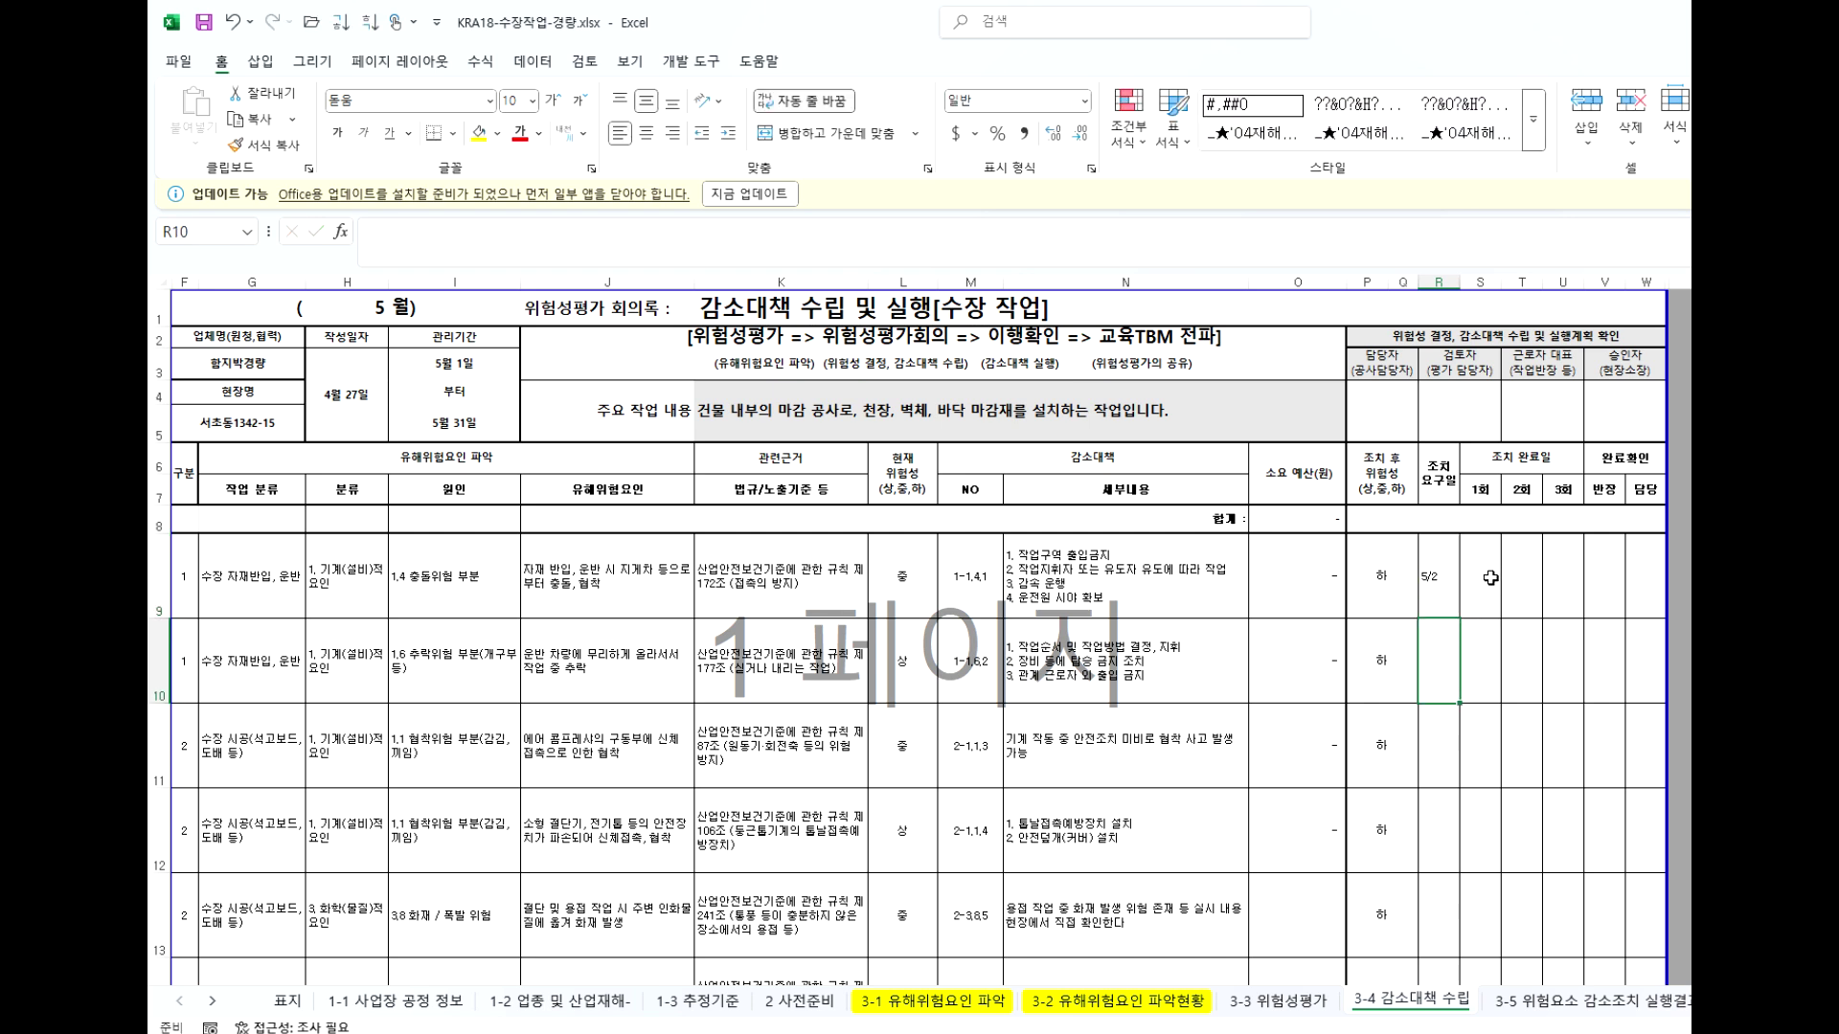
{"action": "key", "text": "Up"}
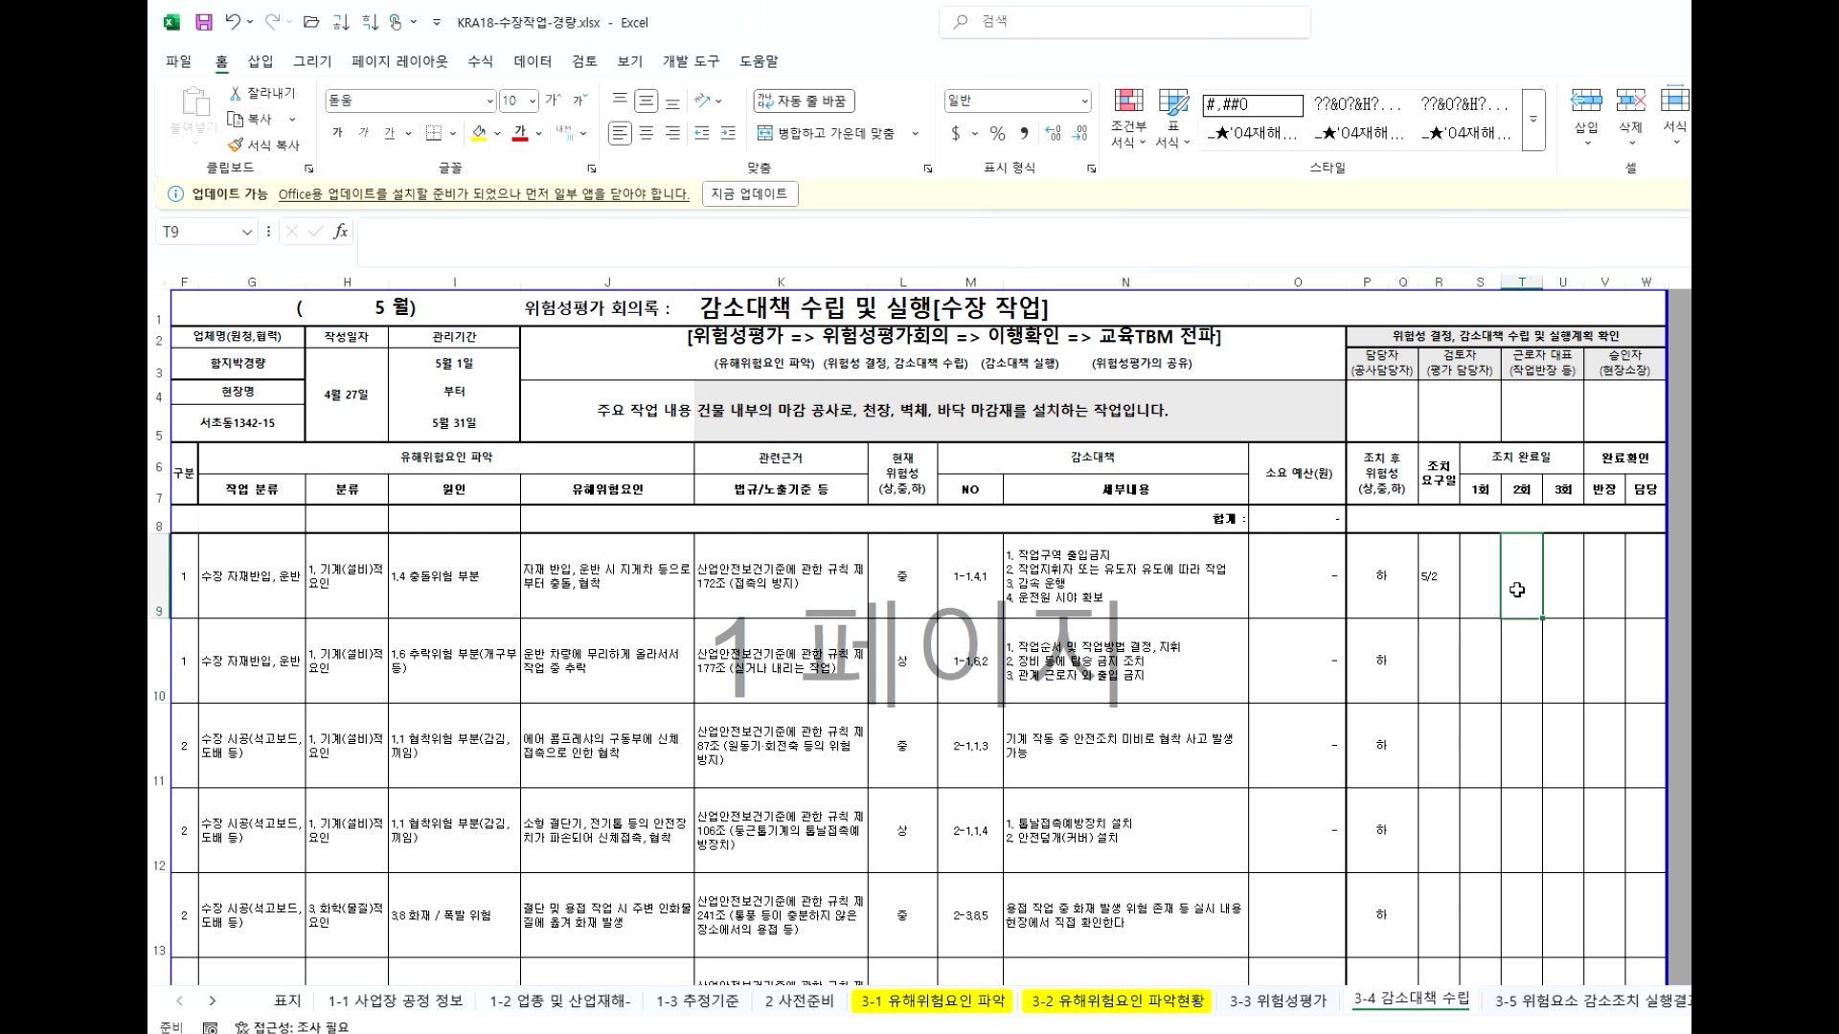
Review the 조치 완료일 and 완료확인 cells in rows 9 to 13, and the enlarged header with the management period.
{"action": "left_click", "coordinate": [1476, 588]}
{"action": "key", "text": "Right"}
{"action": "key", "text": "Right"}
{"action": "key", "text": "Right"}
{"action": "key", "text": "Right"}
{"action": "left_click", "coordinate": [1586, 773]}
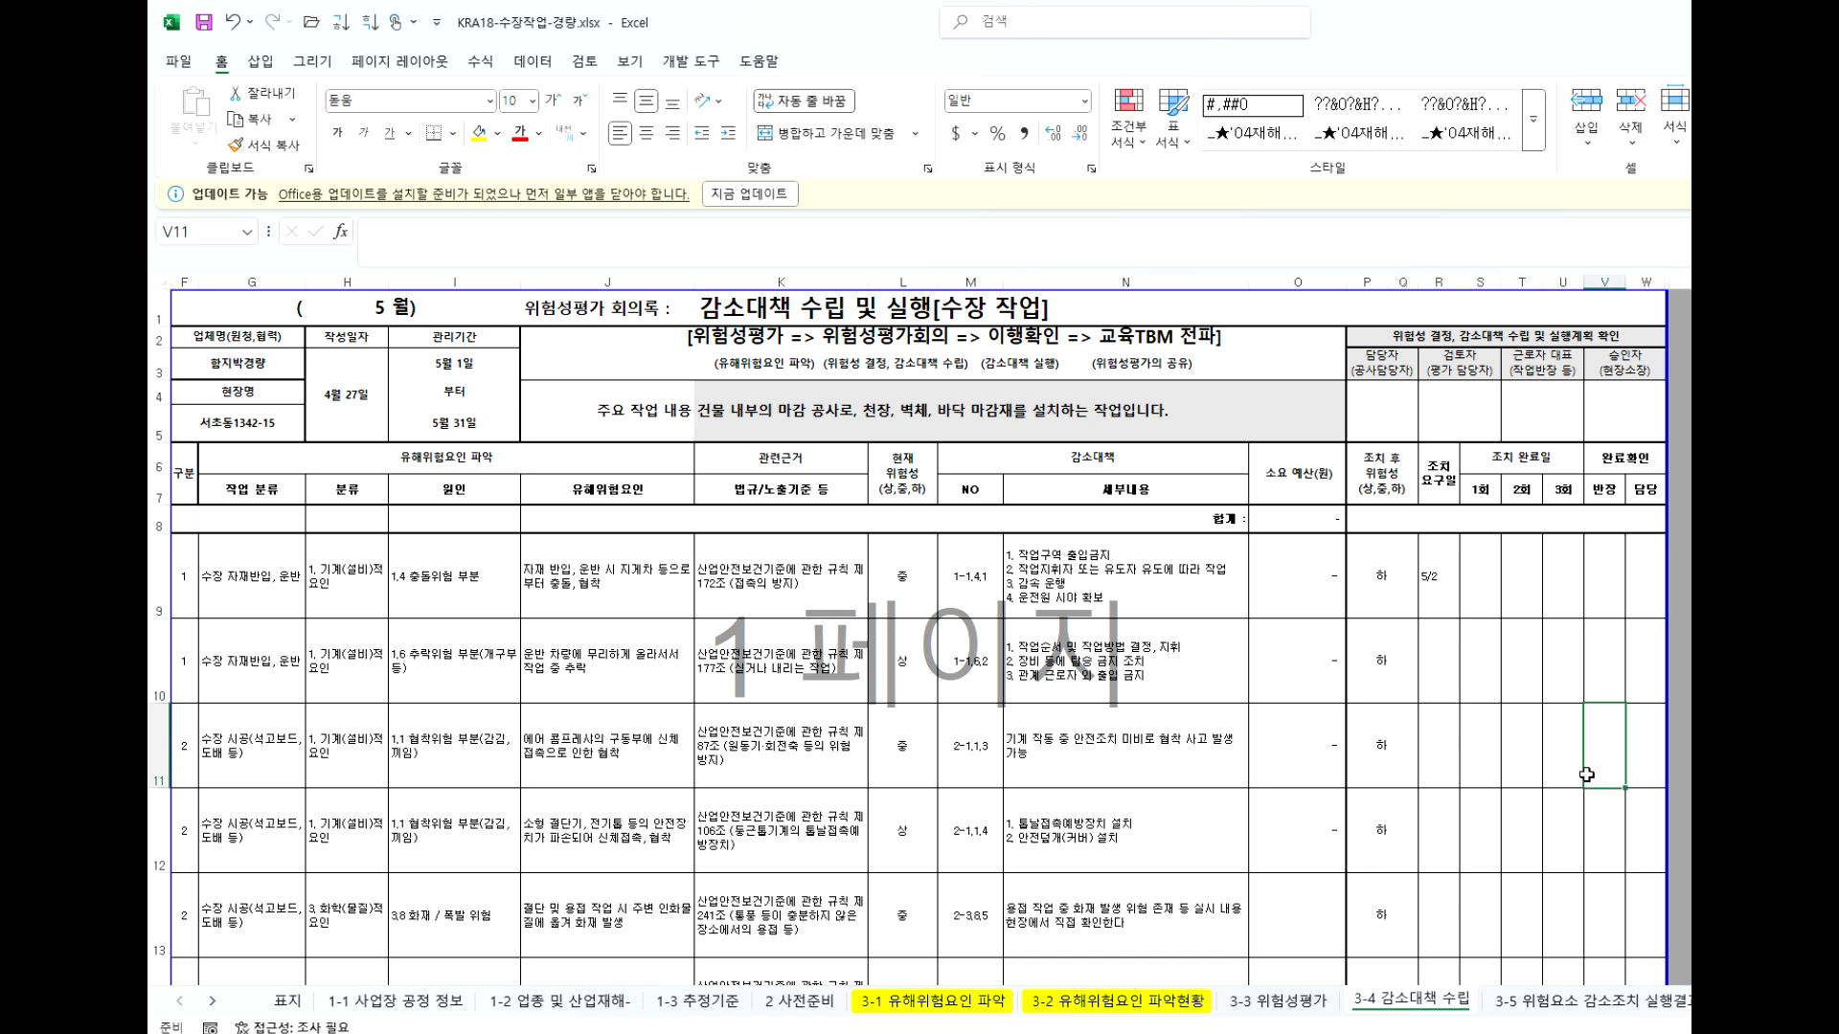
{"action": "left_click", "coordinate": [1538, 879]}
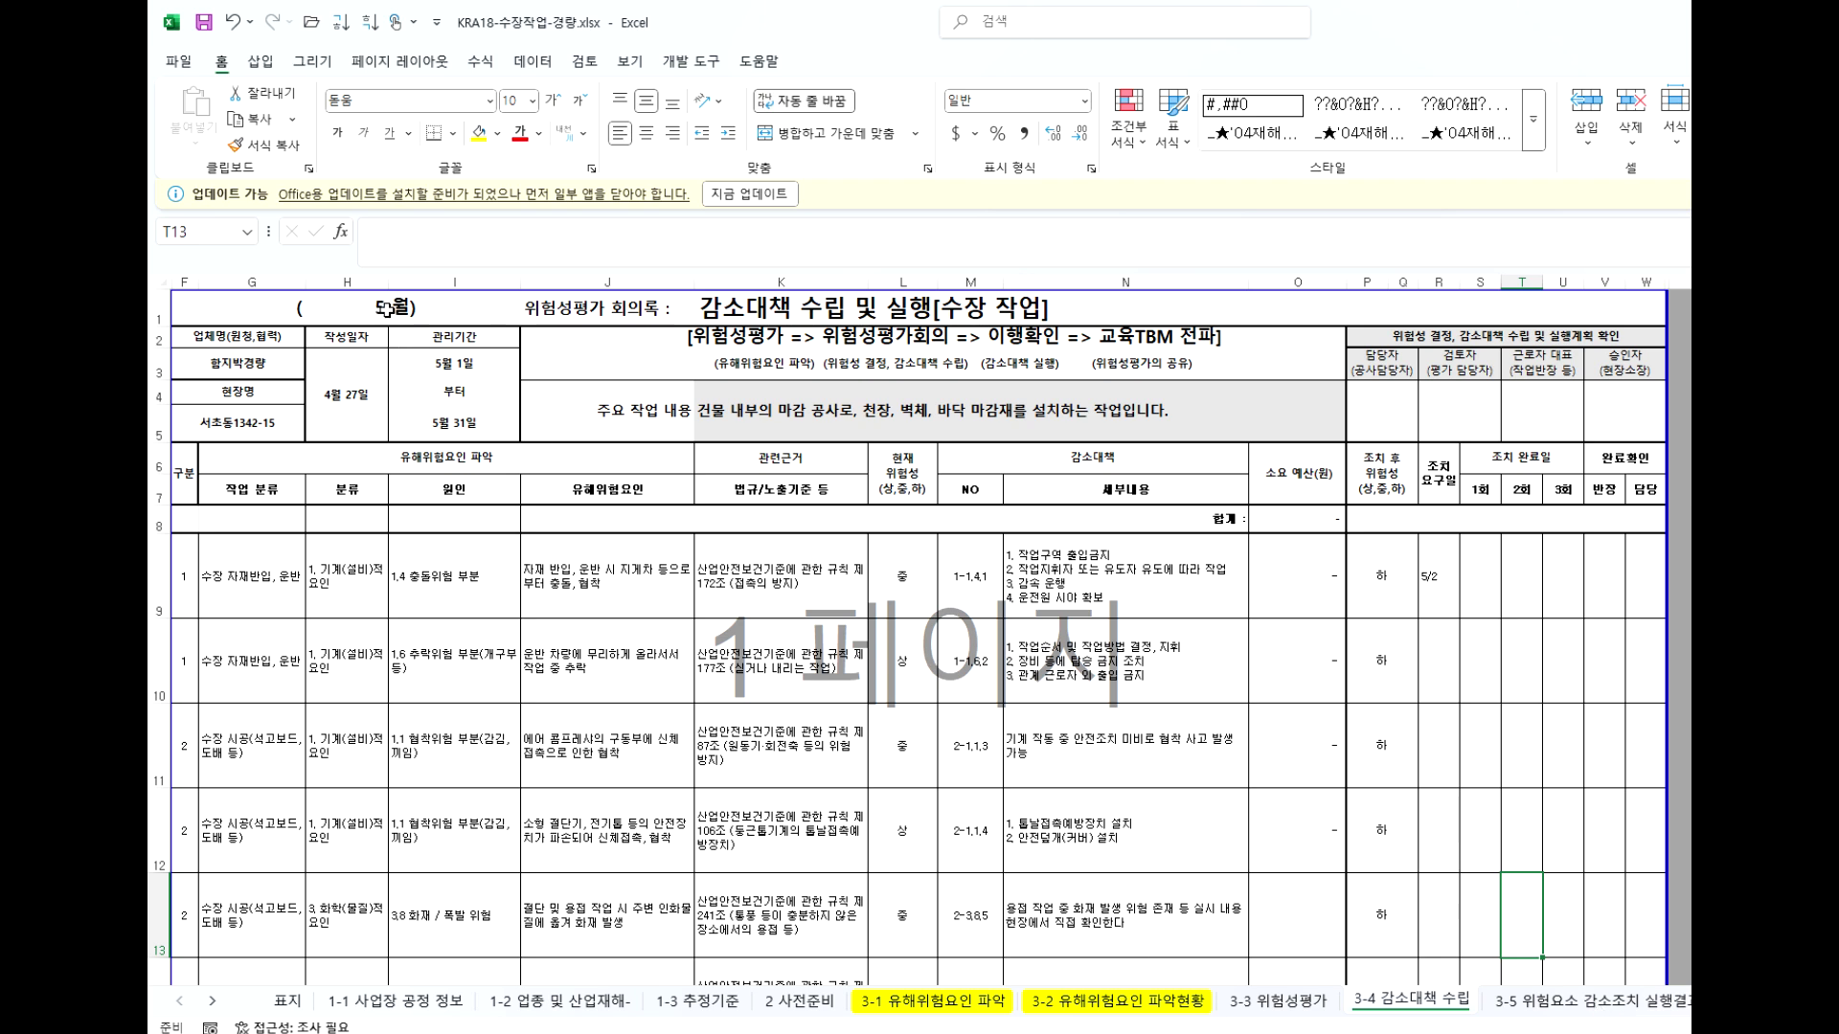
{"action": "scroll", "coordinate": [371, 319], "scroll_direction": "up", "scroll_amount": 3, "text": "ctrl"}
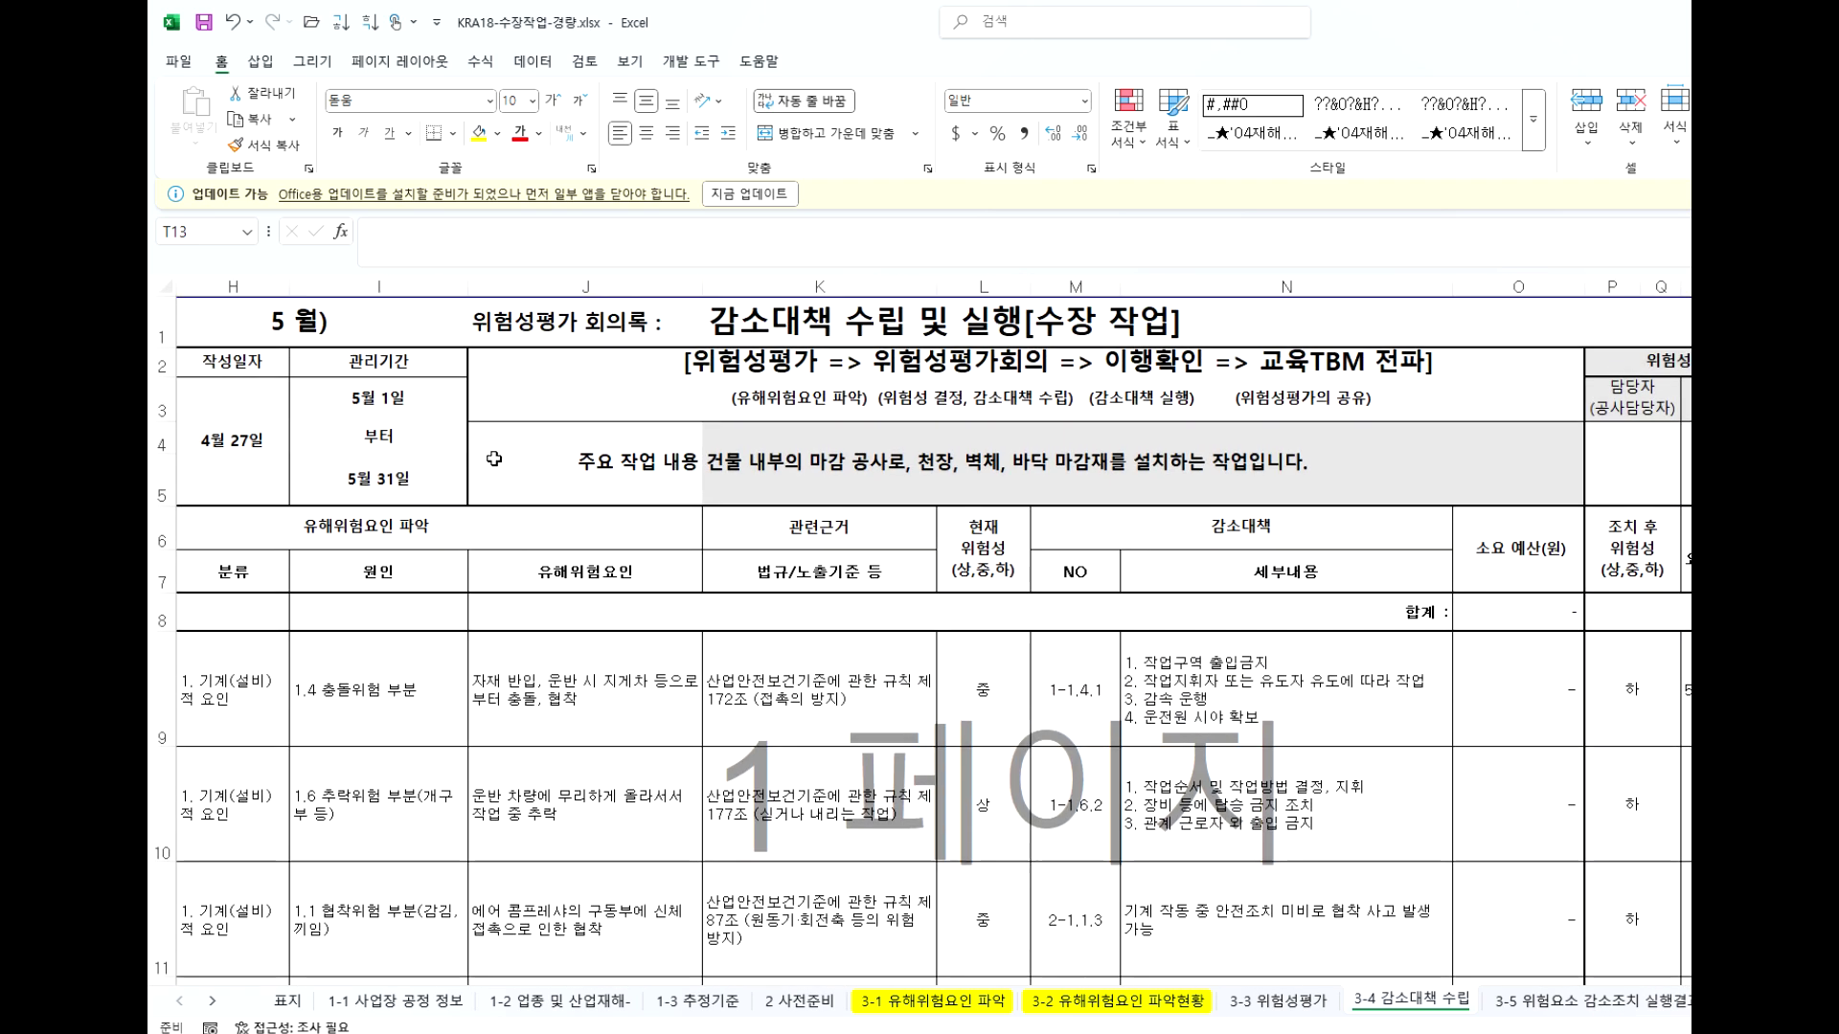
{"action": "scroll", "coordinate": [919, 632], "scroll_direction": "left", "scroll_amount": 2}
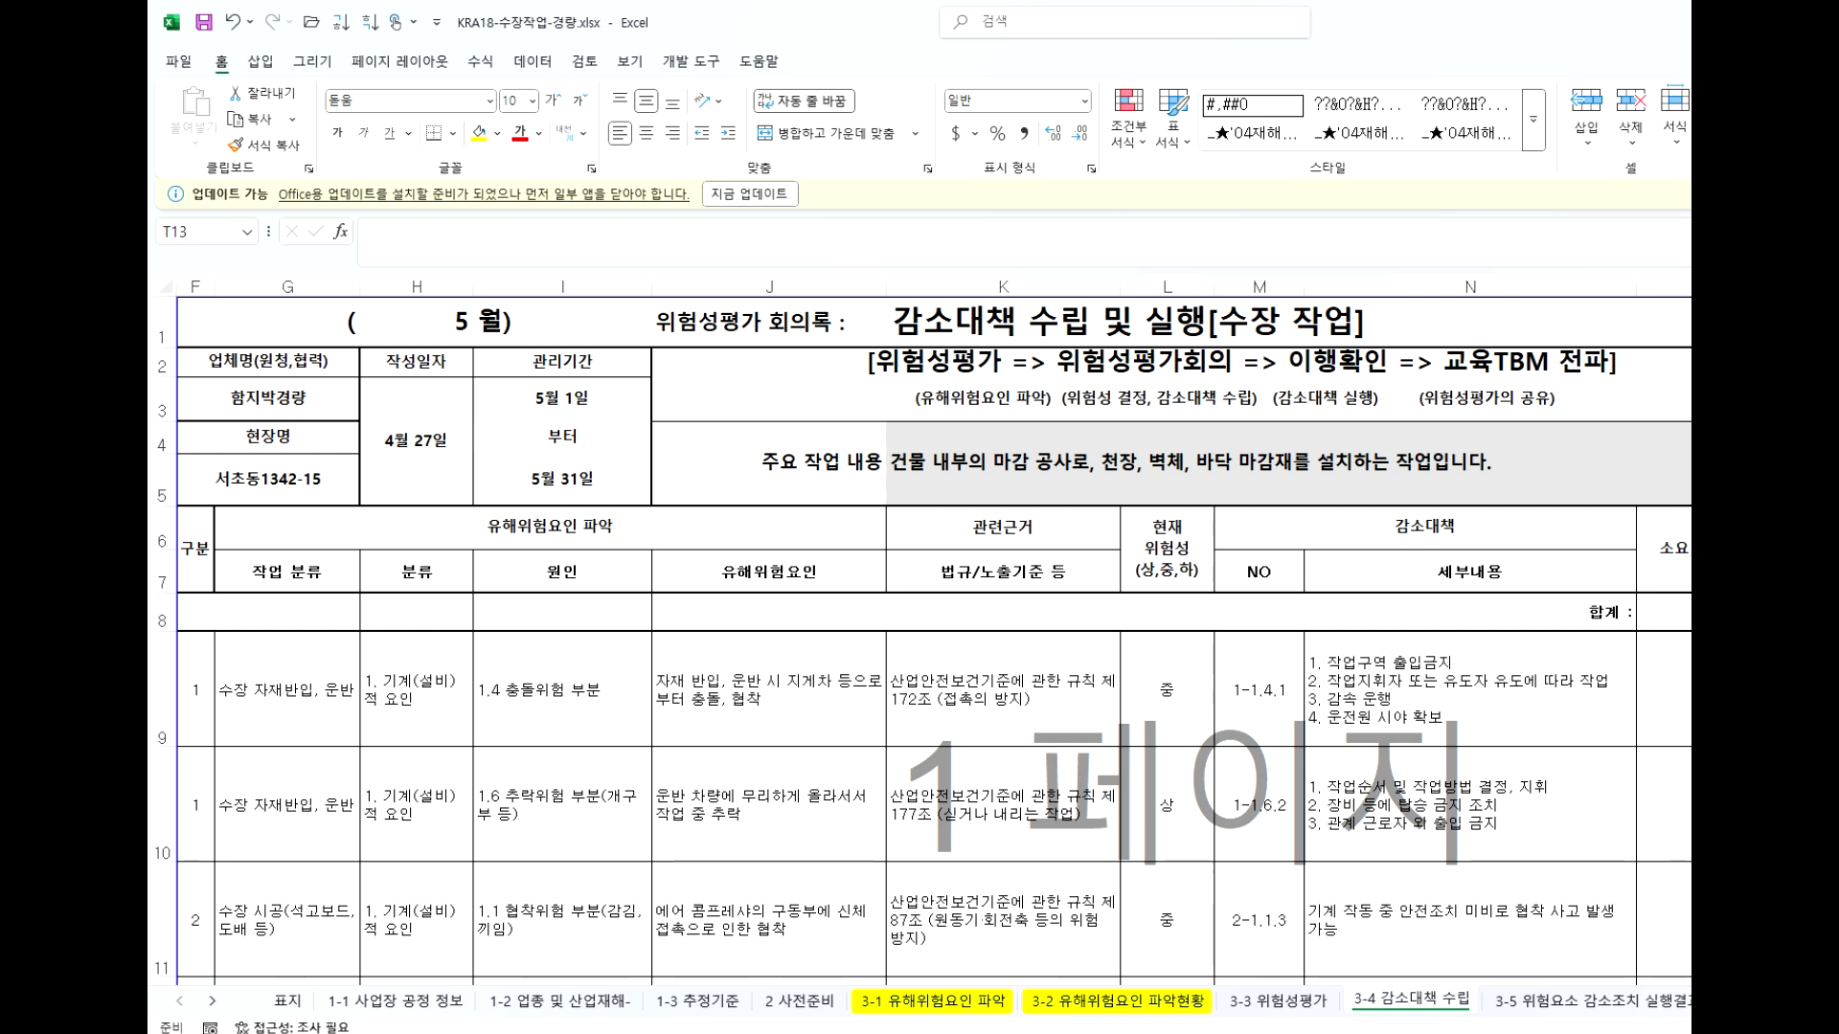
Open the 3-5 위험요소 감소조치 실행결과 sheet and inspect the 개선 전 and 개선 후 boxes B15 and B18.
{"action": "left_click", "coordinate": [1589, 1000]}
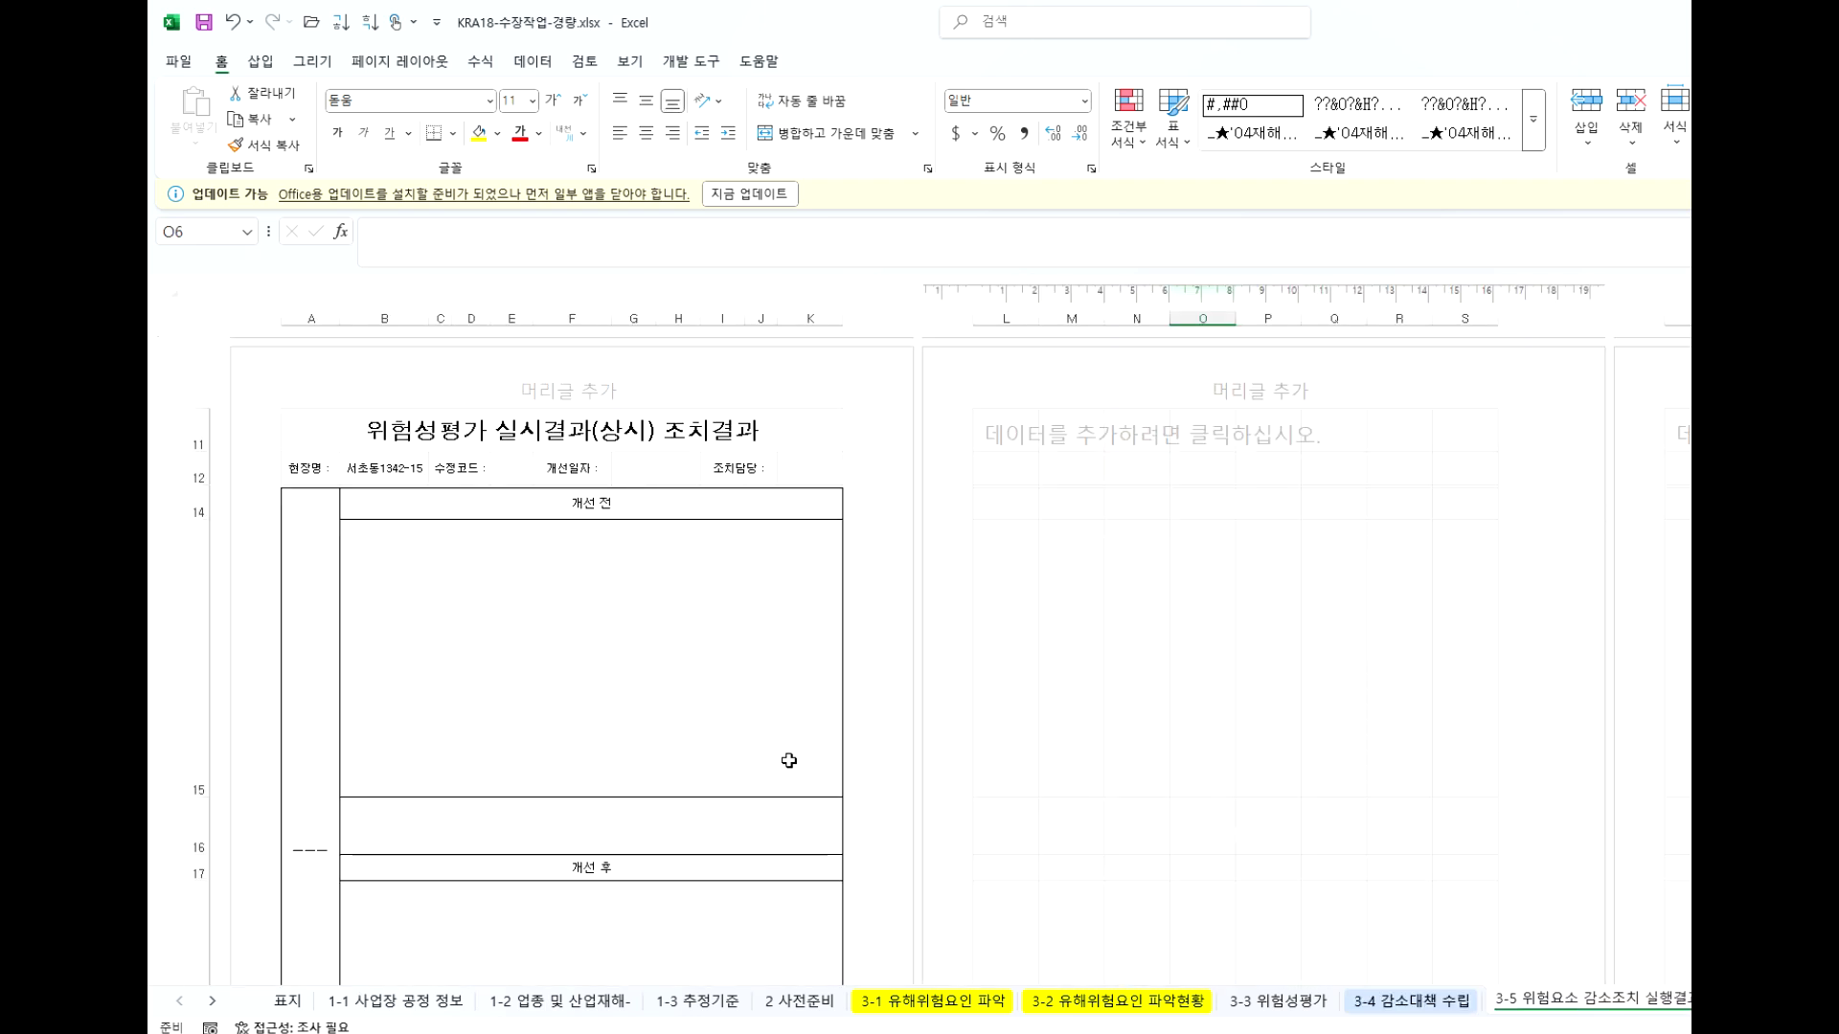
{"action": "left_click", "coordinate": [517, 624]}
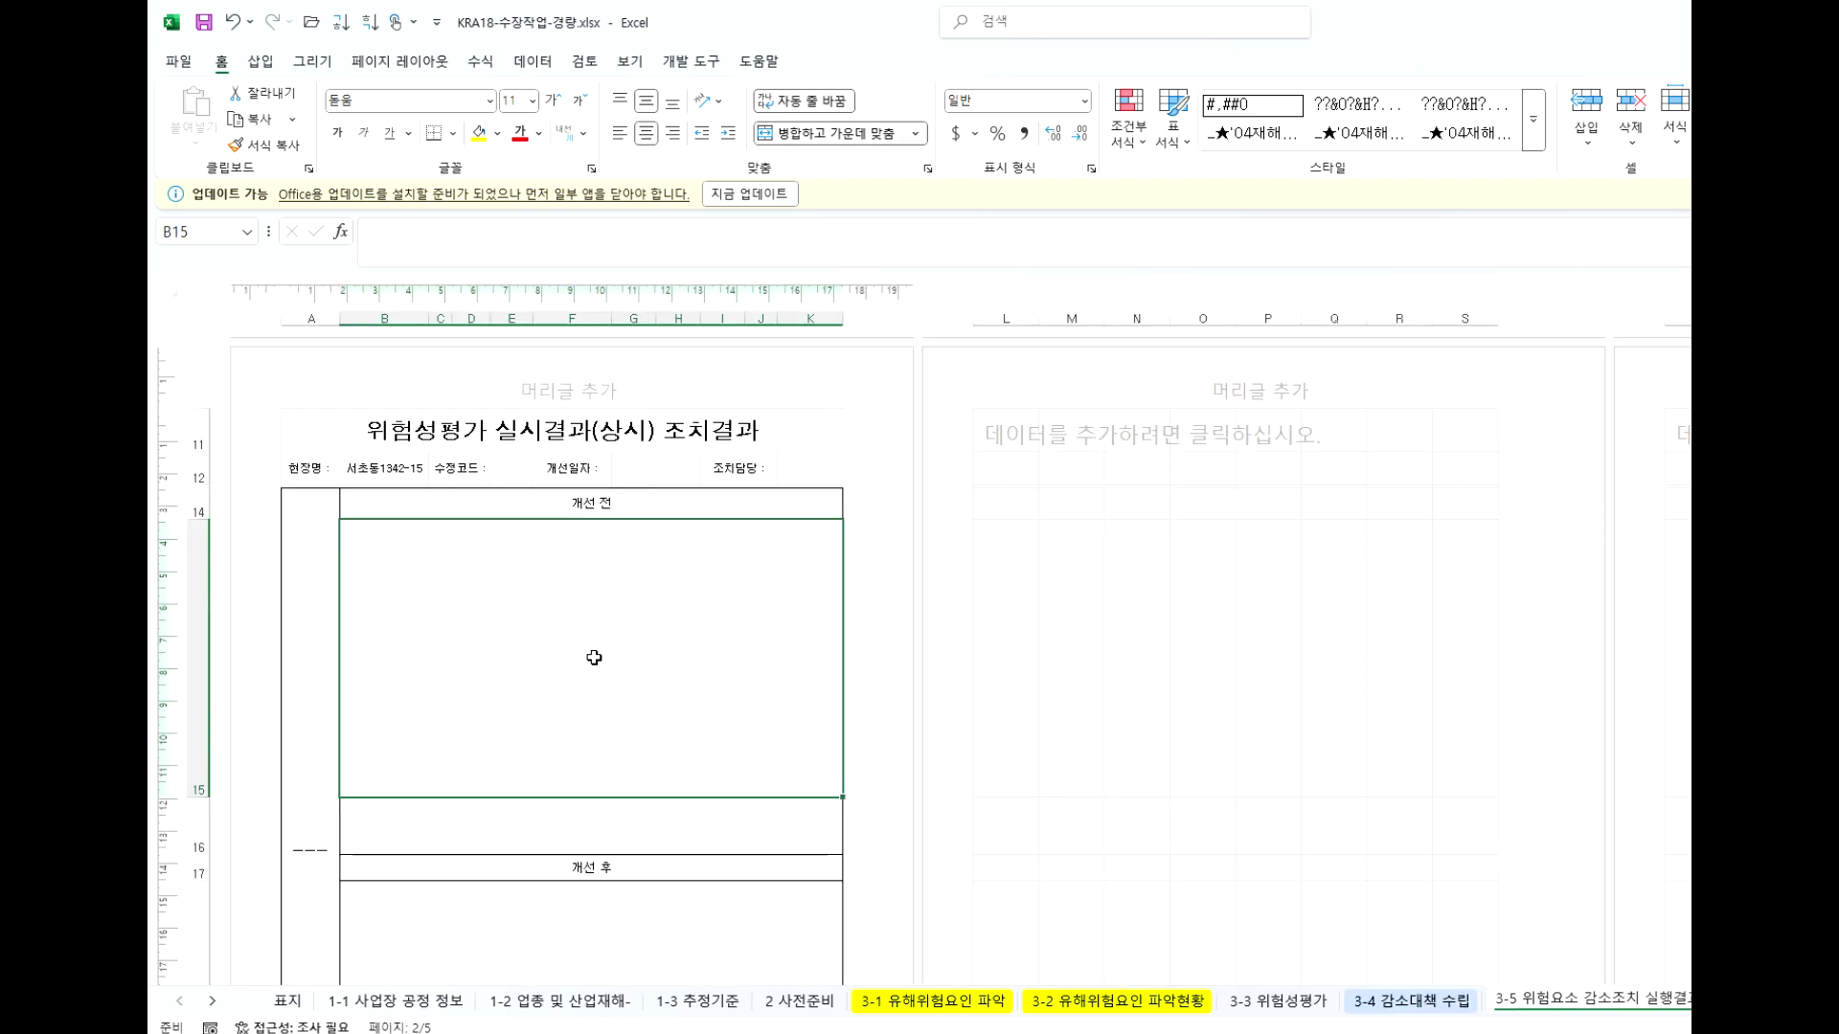
{"action": "left_click", "coordinate": [592, 917]}
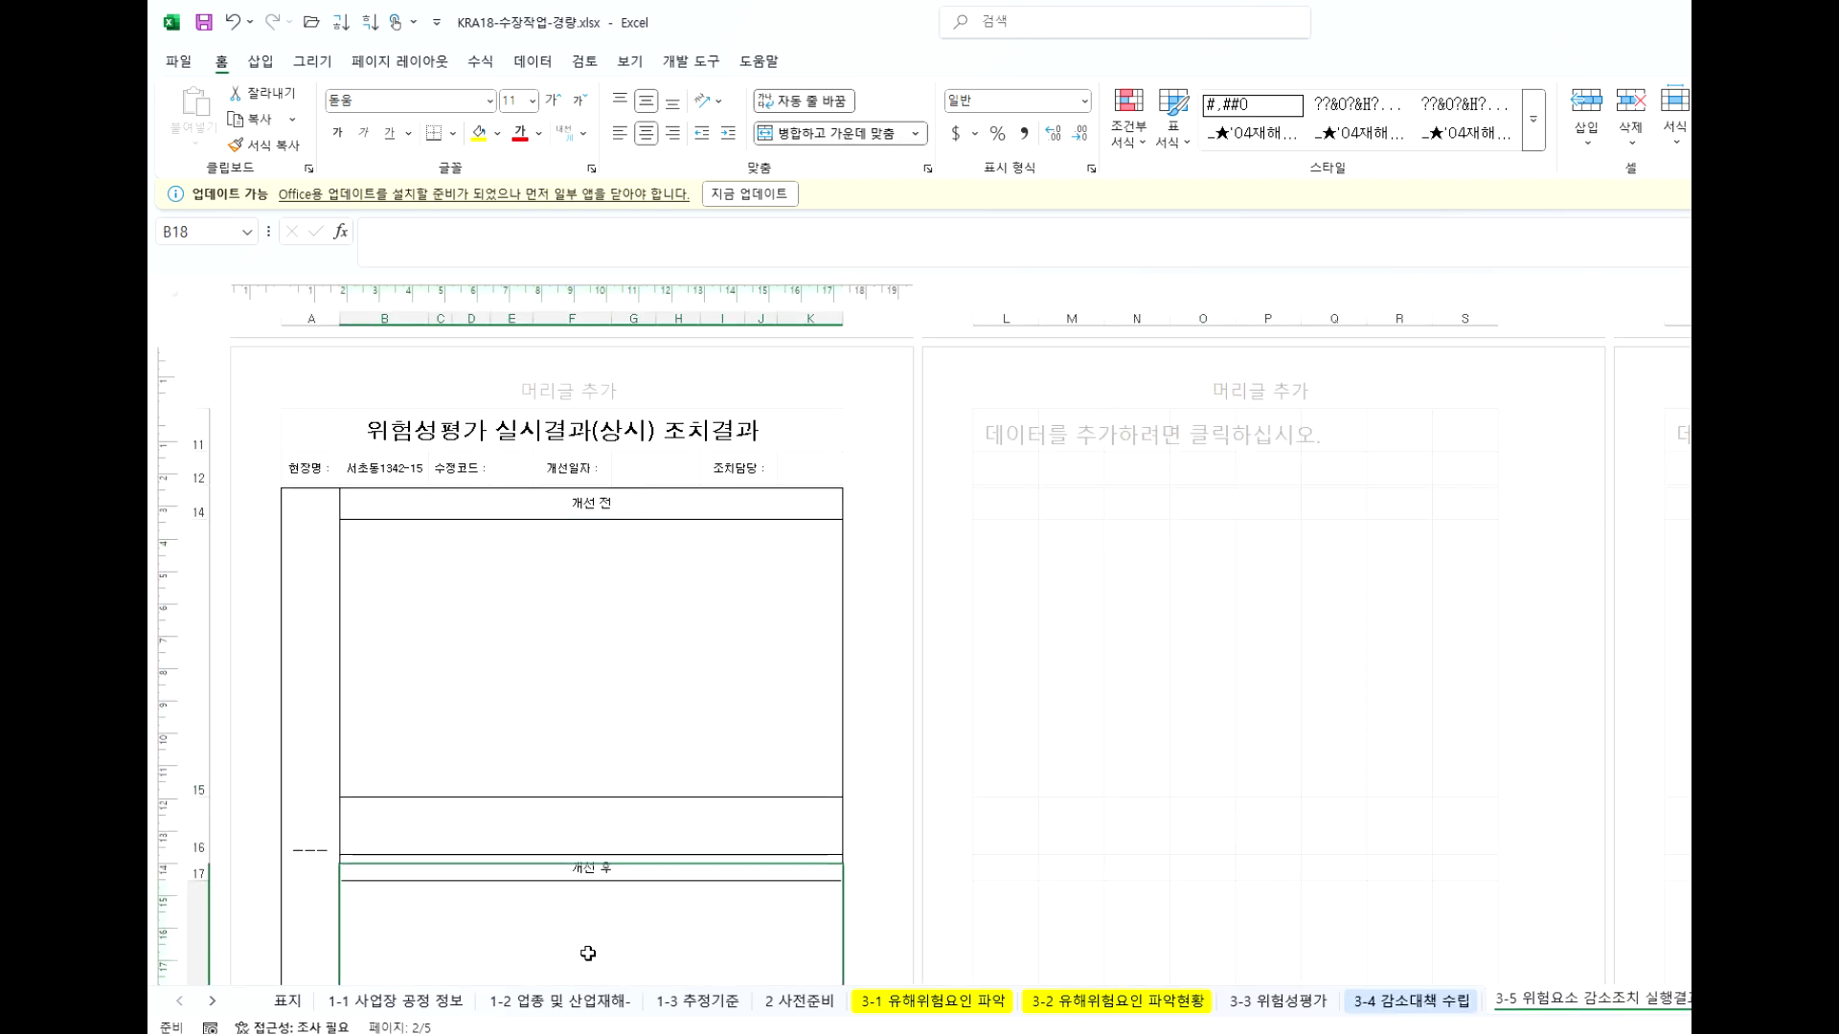
Compare the hazard rows 9 to 13 on the 3-4 sheet with the 개선 전 and 개선 후 boxes on the 3-5 sheet.
{"action": "left_click", "coordinate": [1417, 1001]}
{"action": "scroll", "coordinate": [1271, 654], "scroll_direction": "down", "scroll_amount": 2}
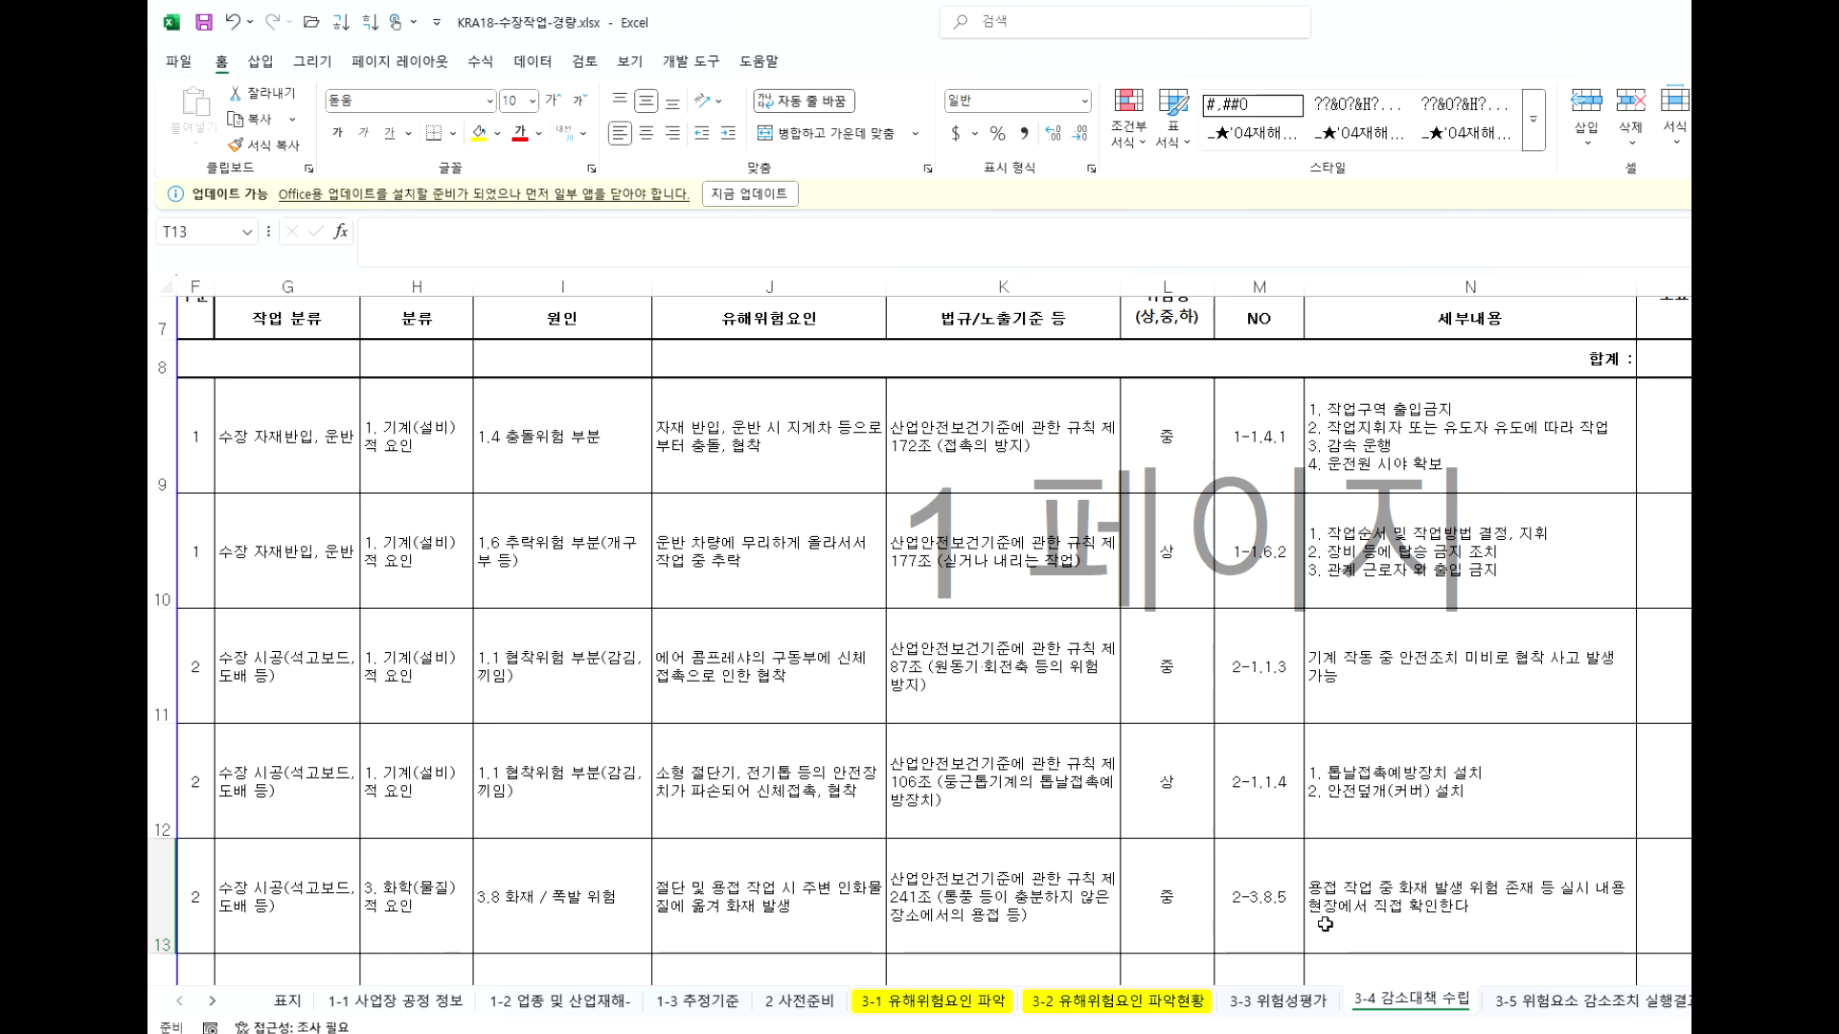
{"action": "left_click", "coordinate": [1598, 1001]}
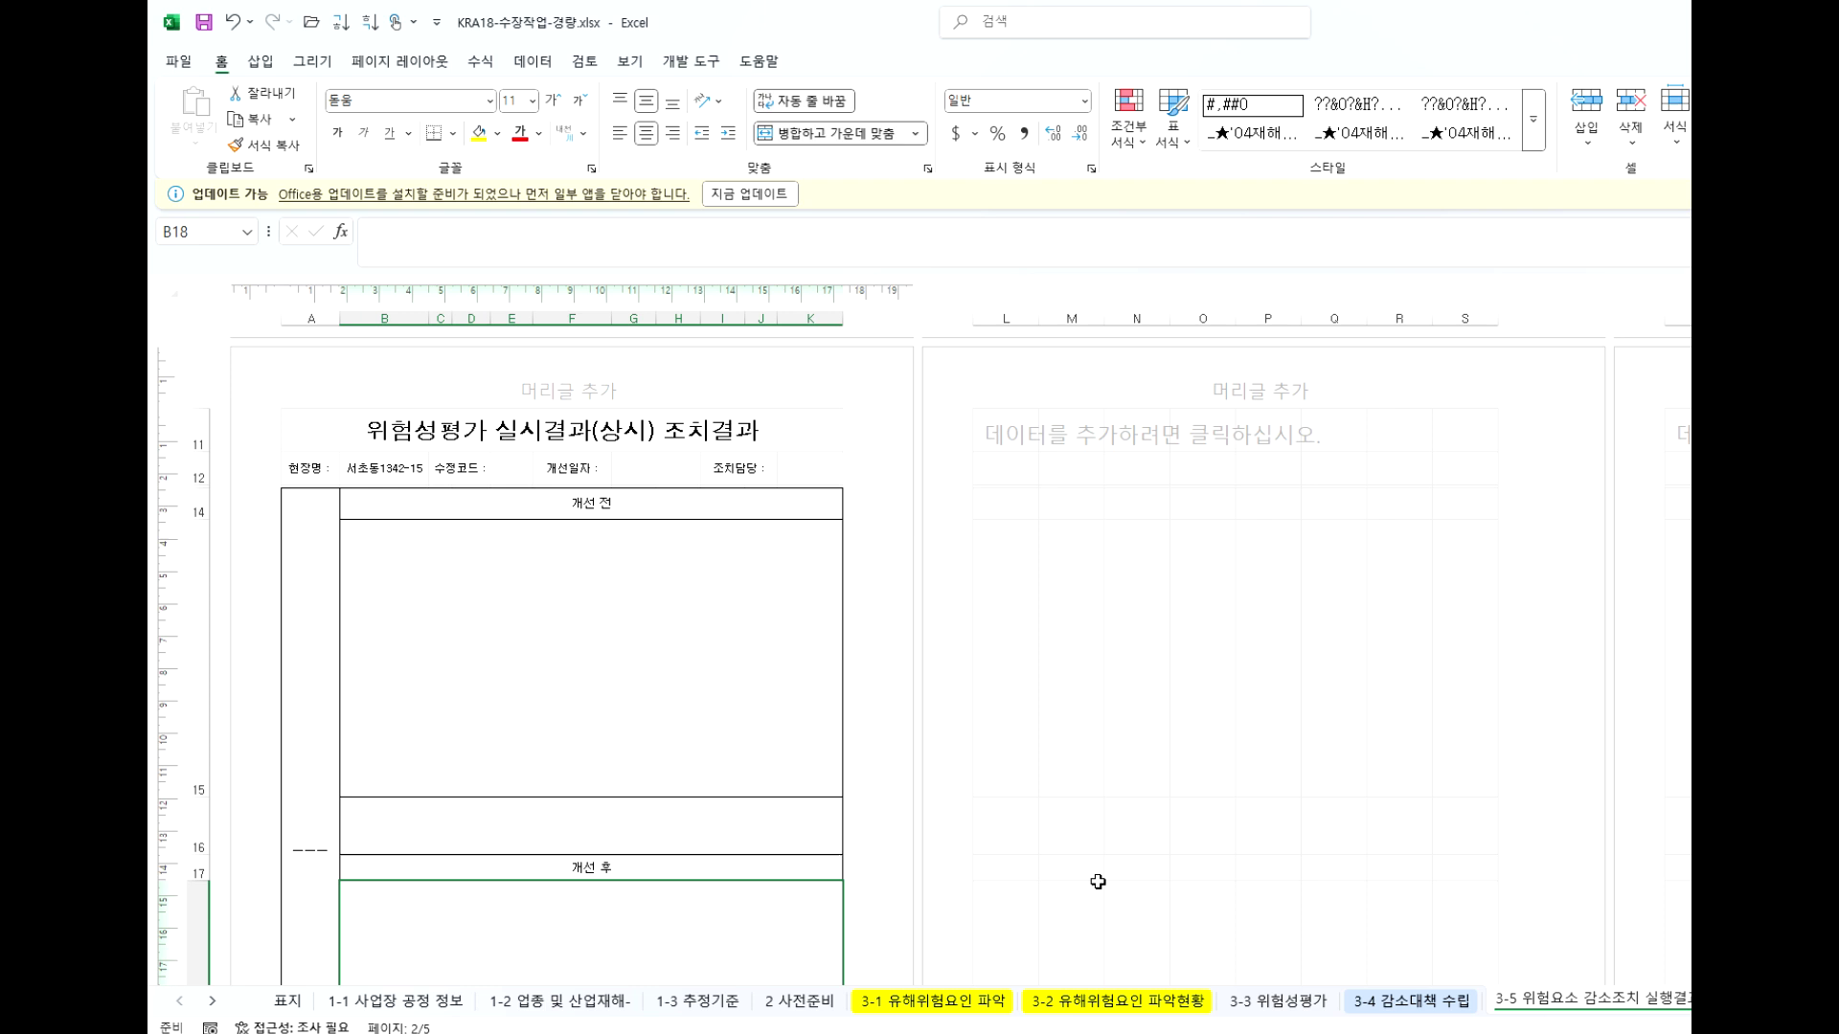
{"action": "left_click", "coordinate": [640, 655]}
{"action": "scroll", "coordinate": [728, 594], "scroll_direction": "down", "scroll_amount": 3}
{"action": "scroll", "coordinate": [633, 532], "scroll_direction": "up", "scroll_amount": 3}
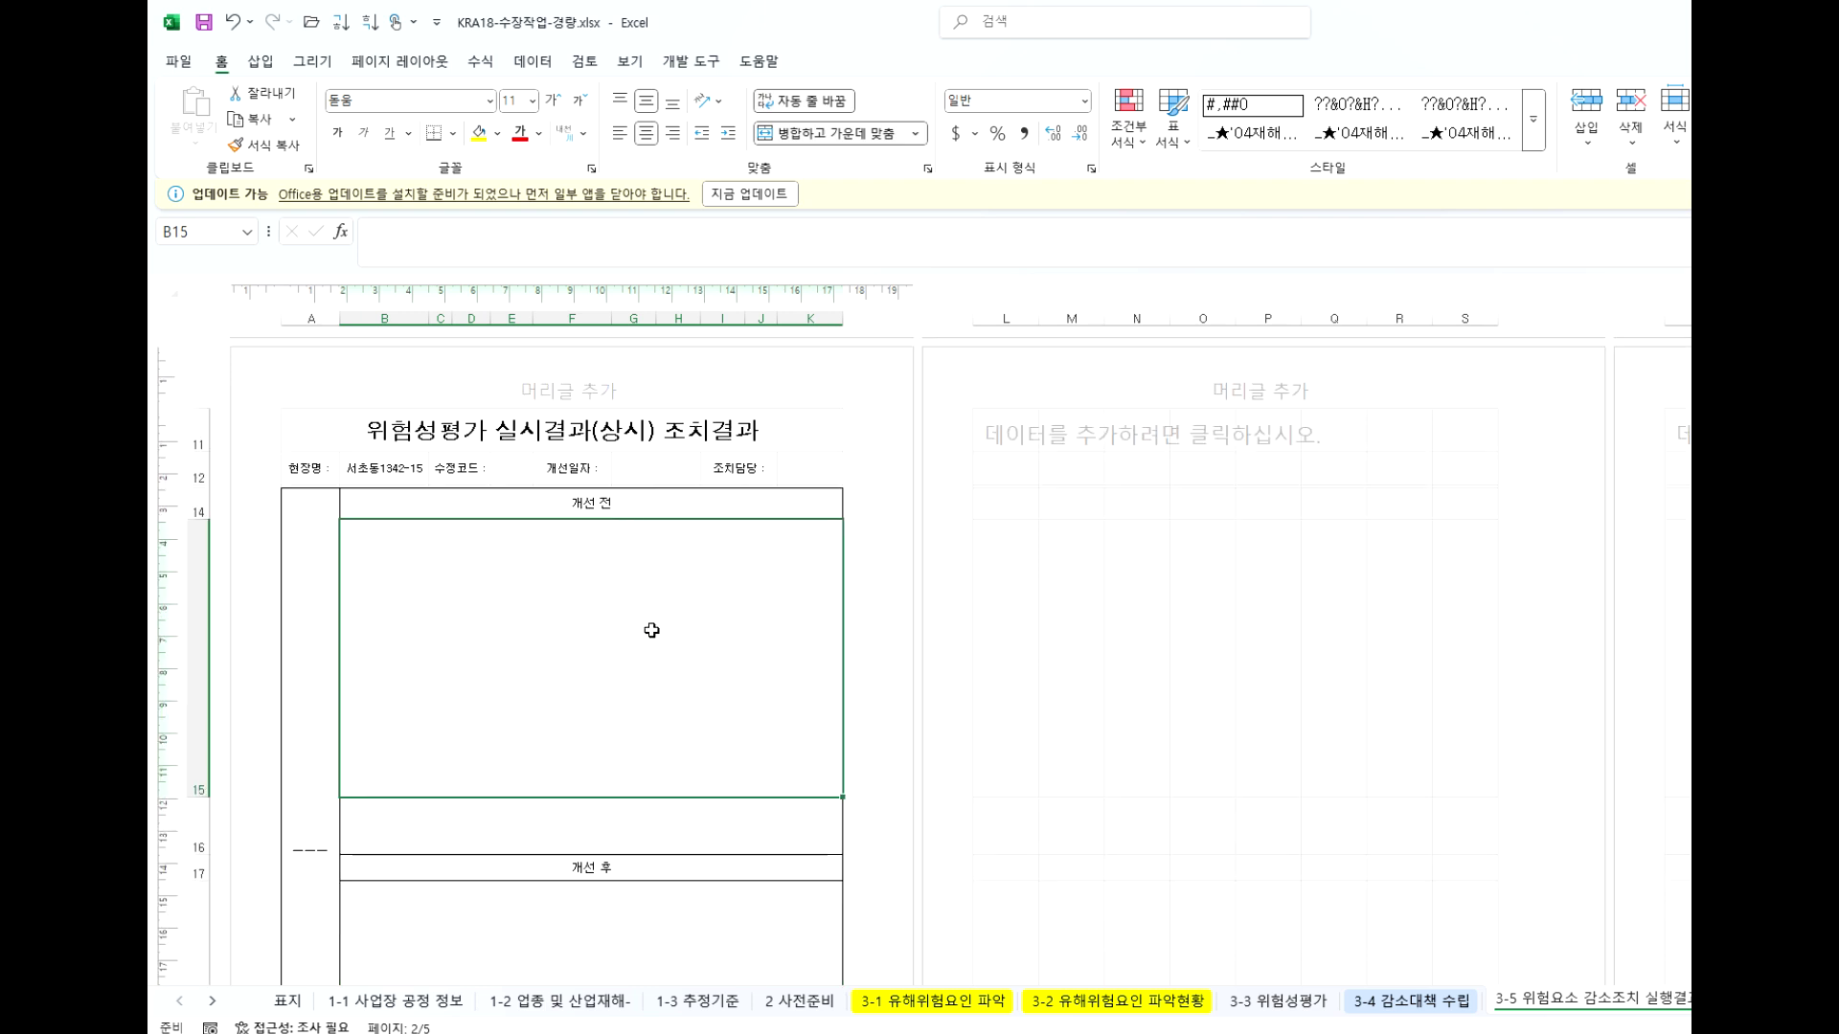
{"action": "left_click", "coordinate": [663, 925]}
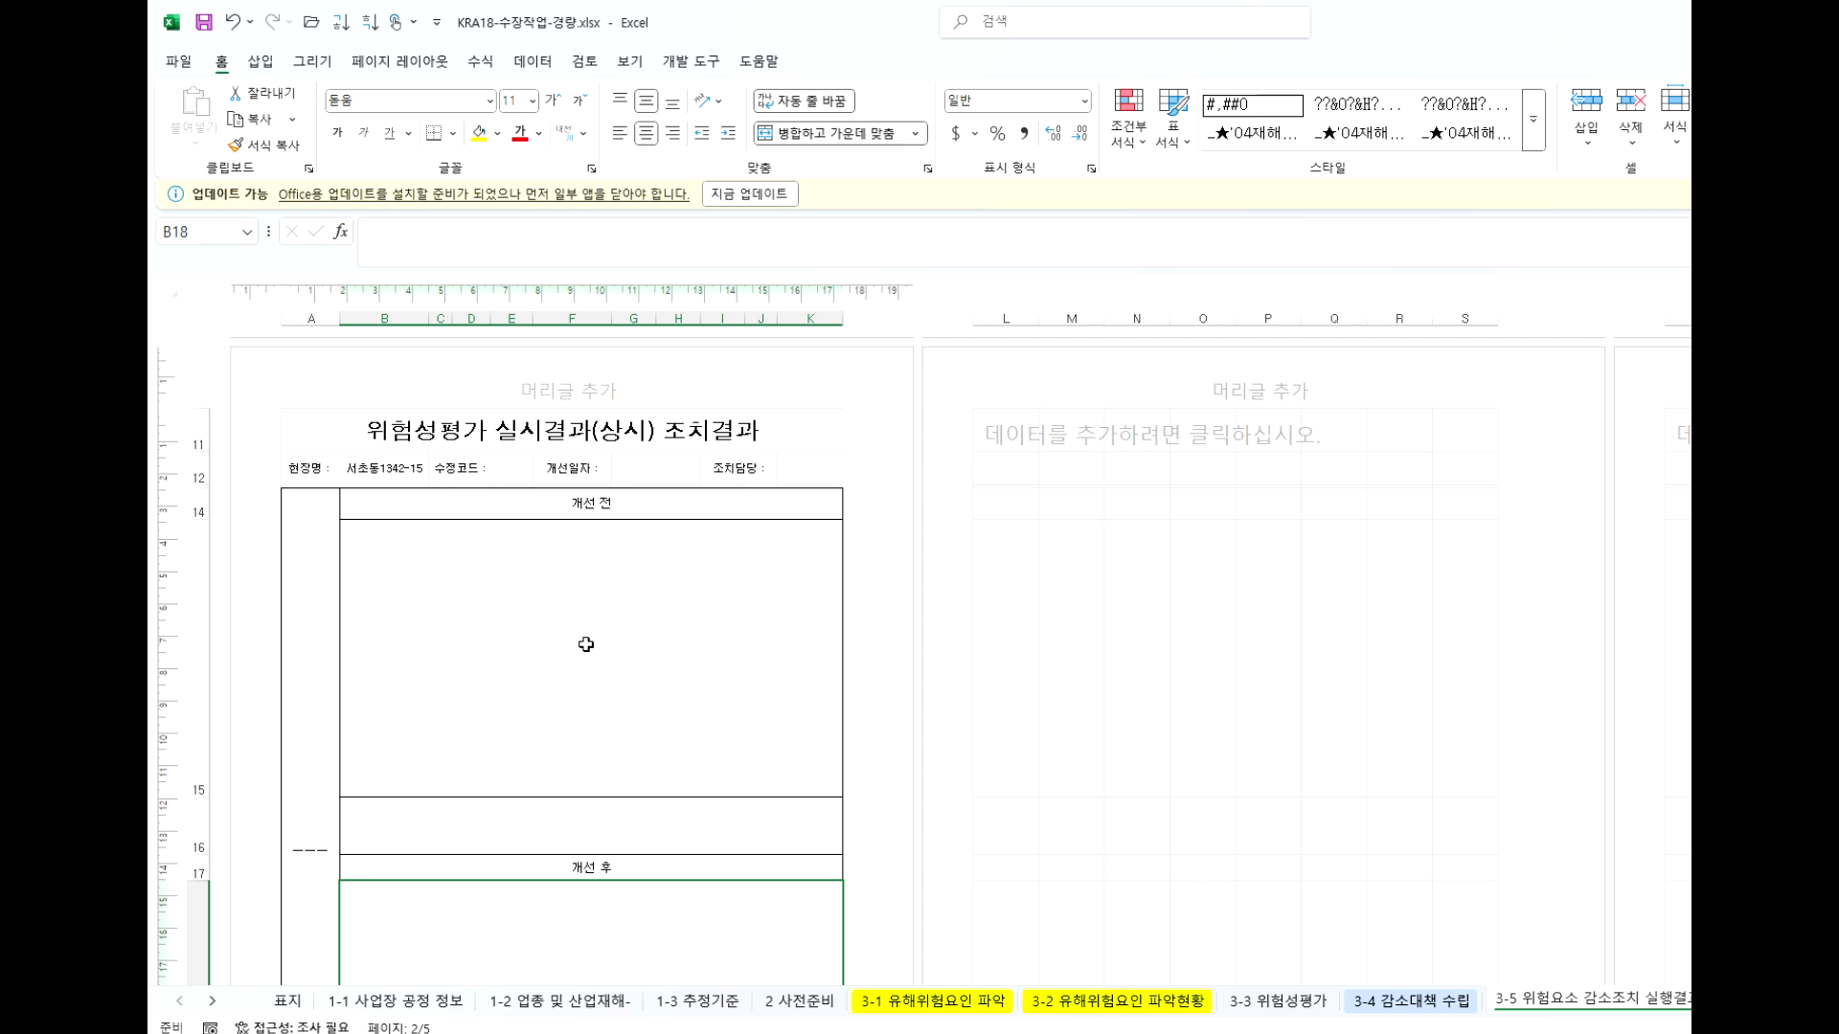
Return to the 3-4 감소대책 수립 sheet and bring the remaining sheet names, including the TBM일지 sheets, into view.
{"action": "left_click", "coordinate": [1434, 1002]}
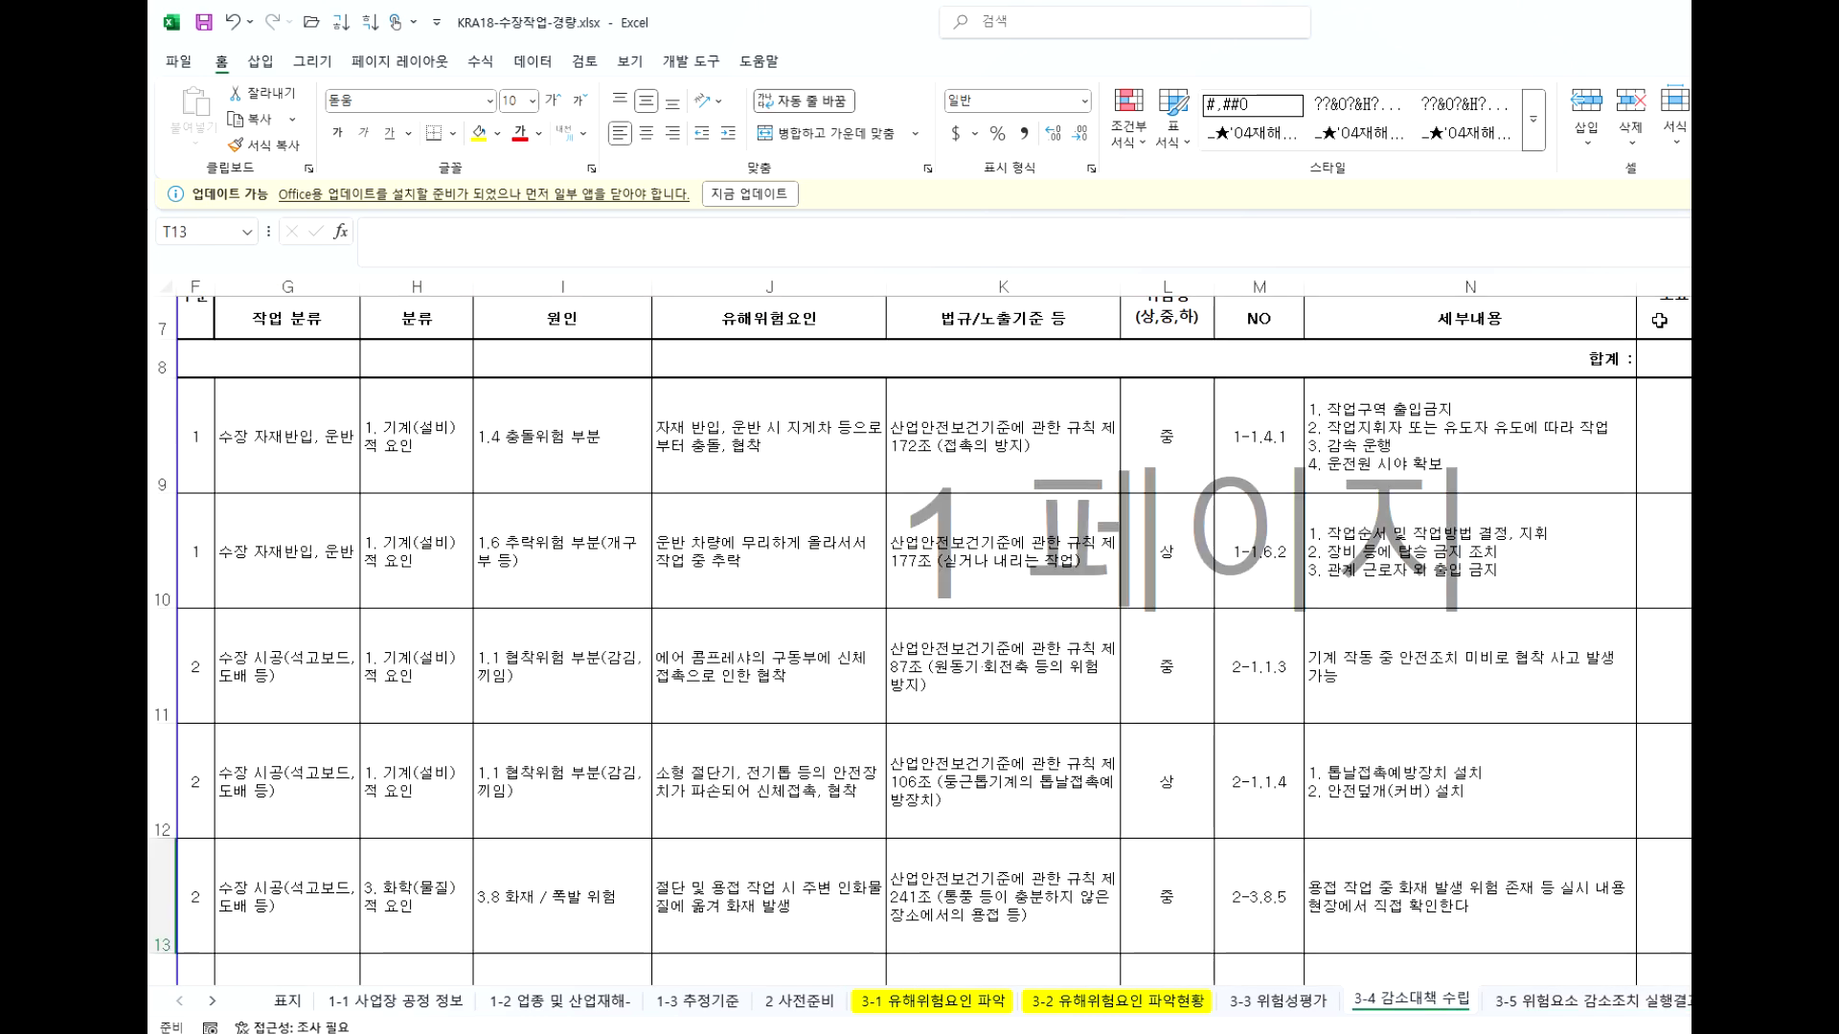
{"action": "scroll", "coordinate": [919, 632], "scroll_direction": "right", "scroll_amount": 2}
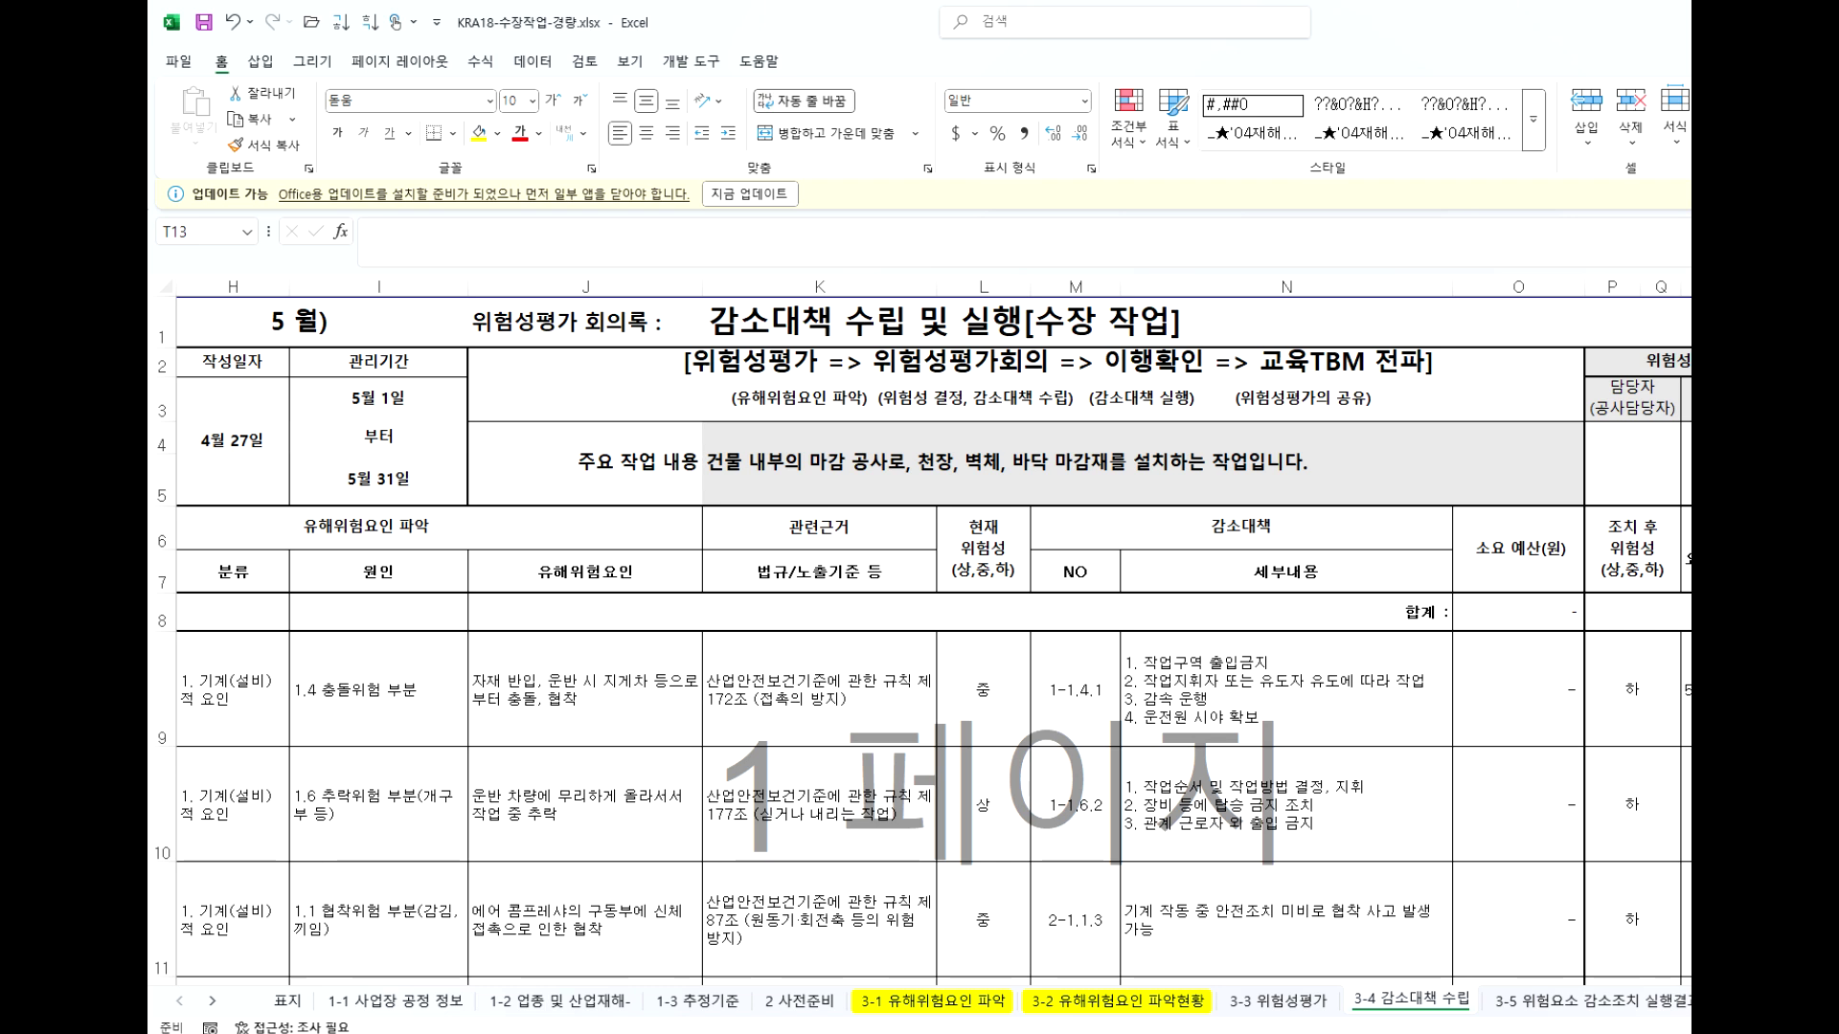
{"action": "left_click", "coordinate": [212, 1002]}
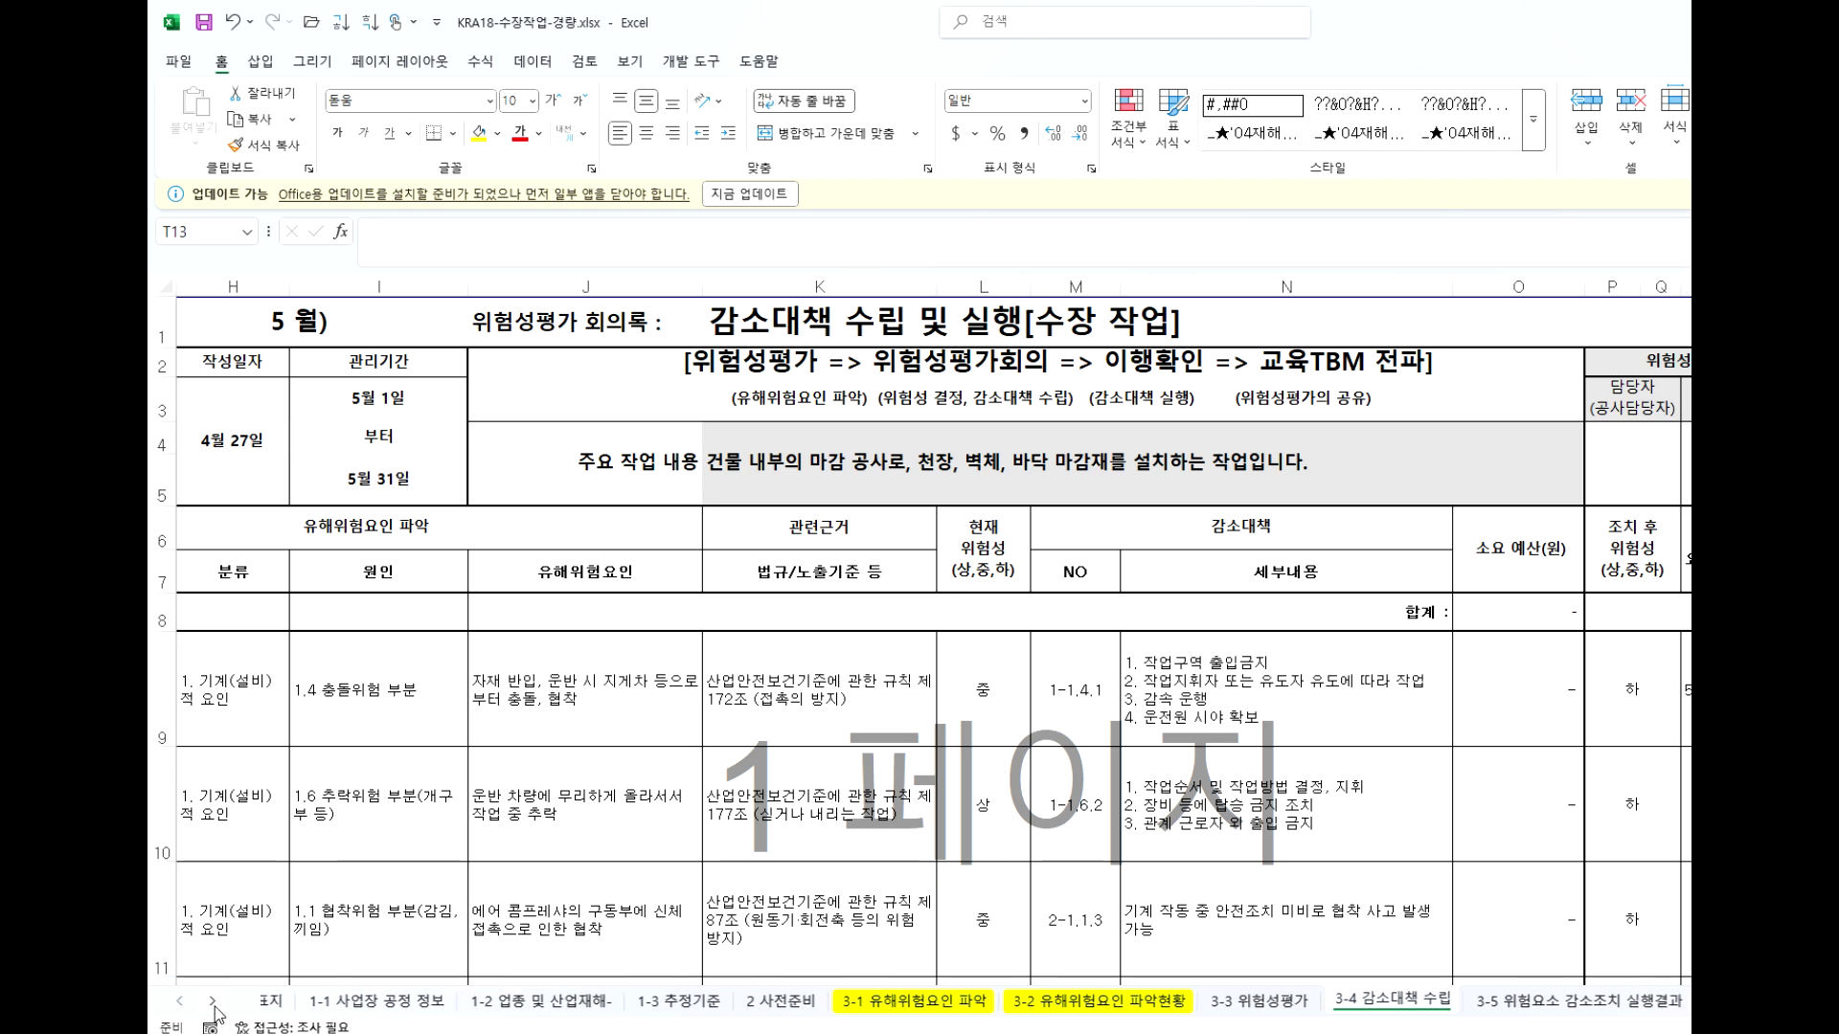
{"action": "left_click", "coordinate": [215, 1005]}
{"action": "left_click", "coordinate": [215, 1006]}
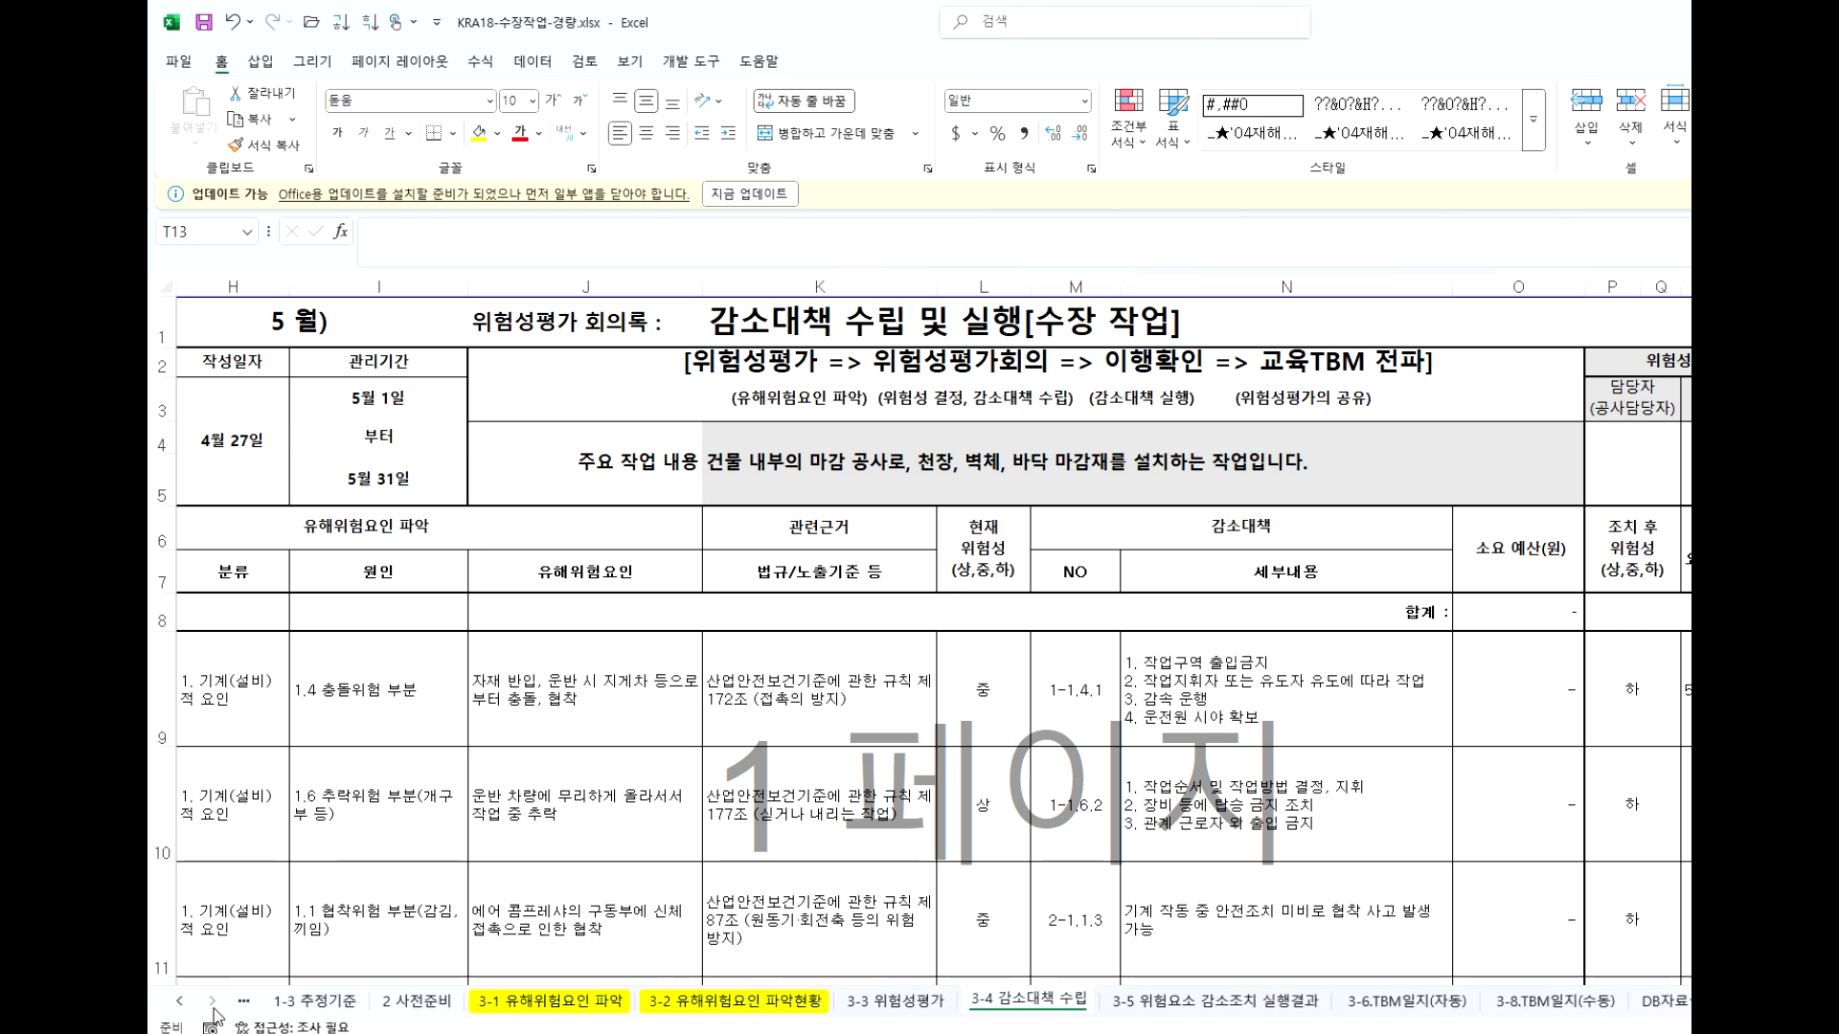
Examine the detail cell N11 and the approval cells for 담당자, 검토자 and 근로자 대표 in row 4.
{"action": "left_click", "coordinate": [1449, 905]}
{"action": "scroll", "coordinate": [1066, 569], "scroll_direction": "down", "scroll_amount": 3, "text": "ctrl"}
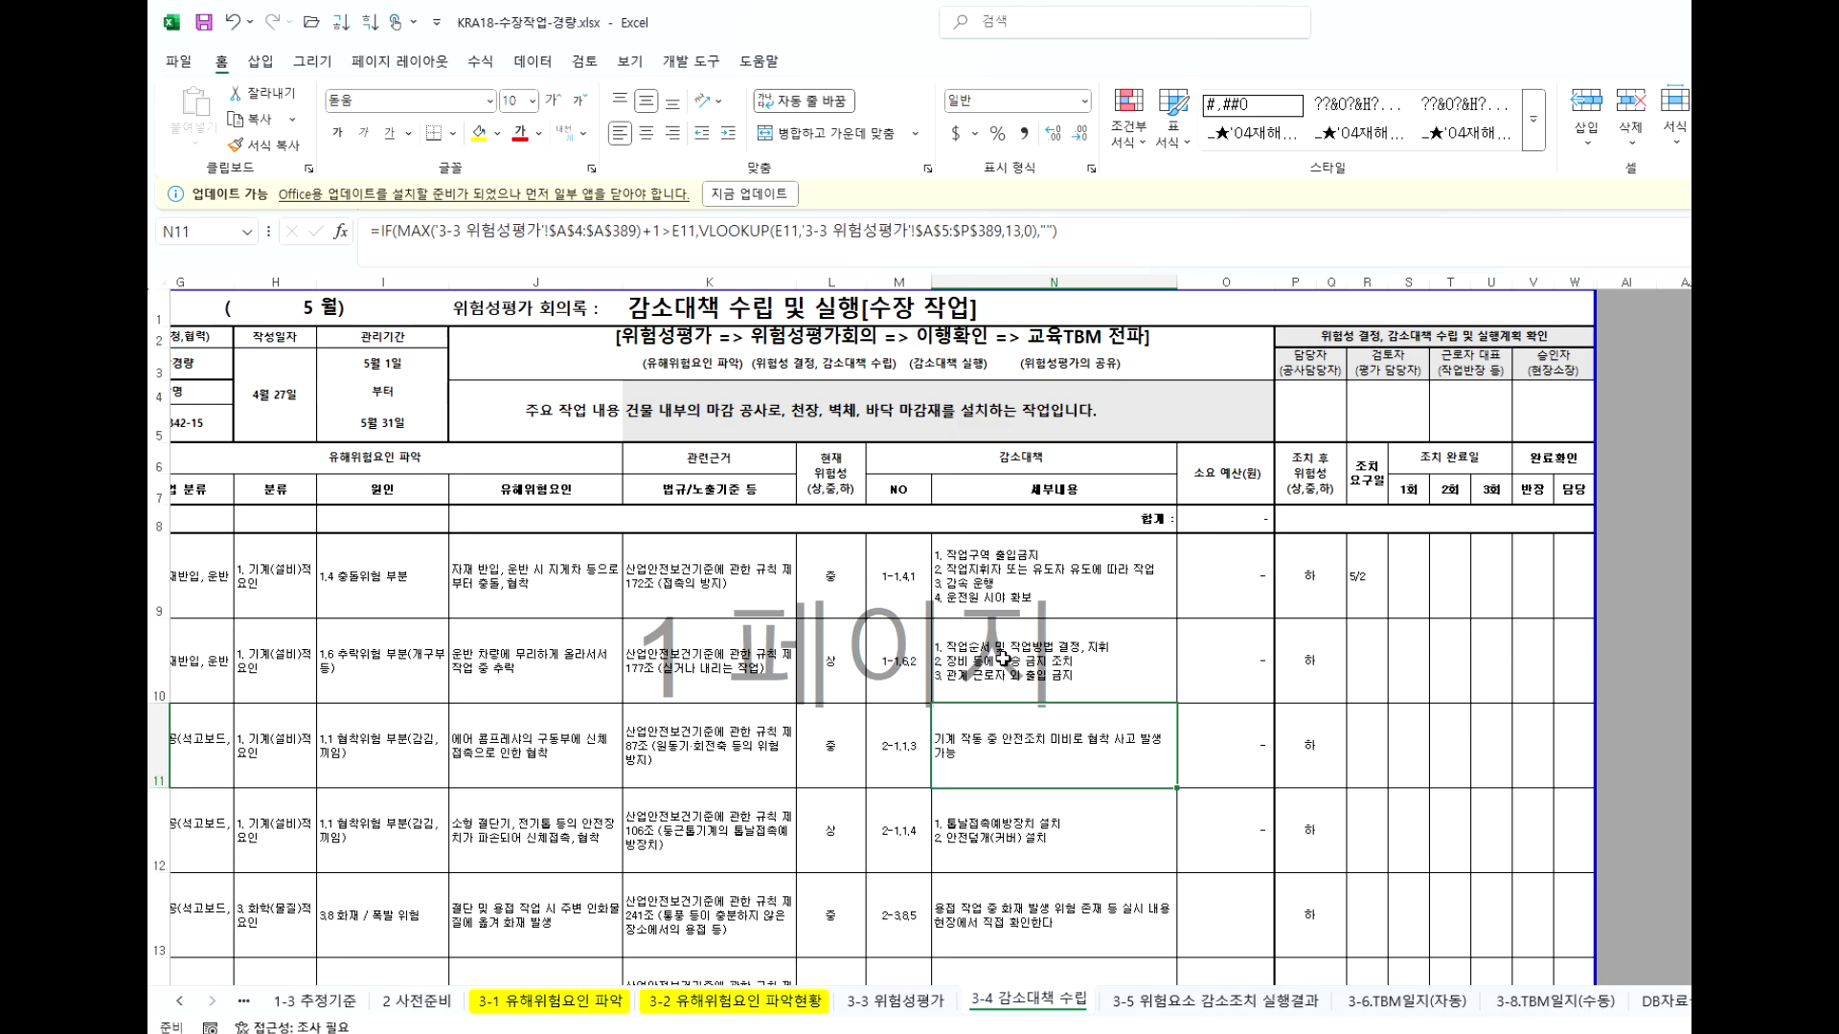
{"action": "left_click", "coordinate": [1304, 412]}
{"action": "key", "text": "Right"}
{"action": "key", "text": "Right"}
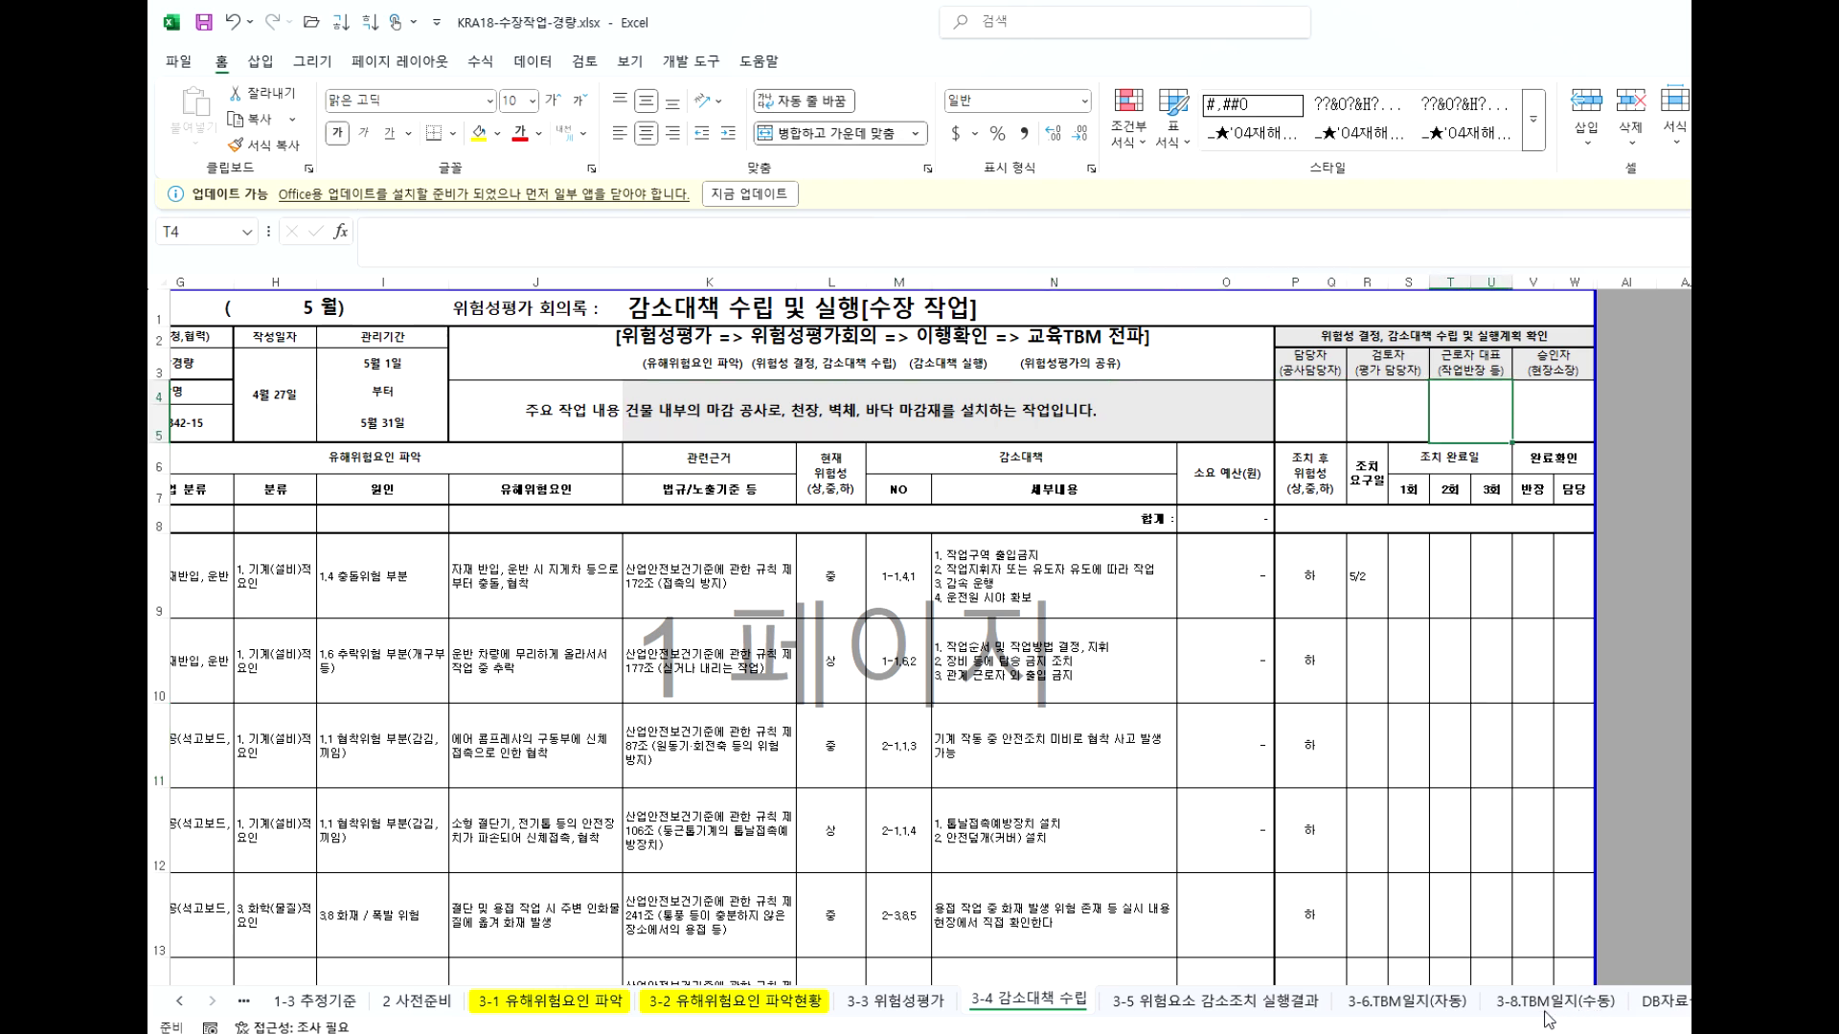
Open the 3-5 위험요소 감소조치 실행결과 sheet and review its first result form from the title down to the 개선 후 description.
{"action": "left_click", "coordinate": [1223, 1001]}
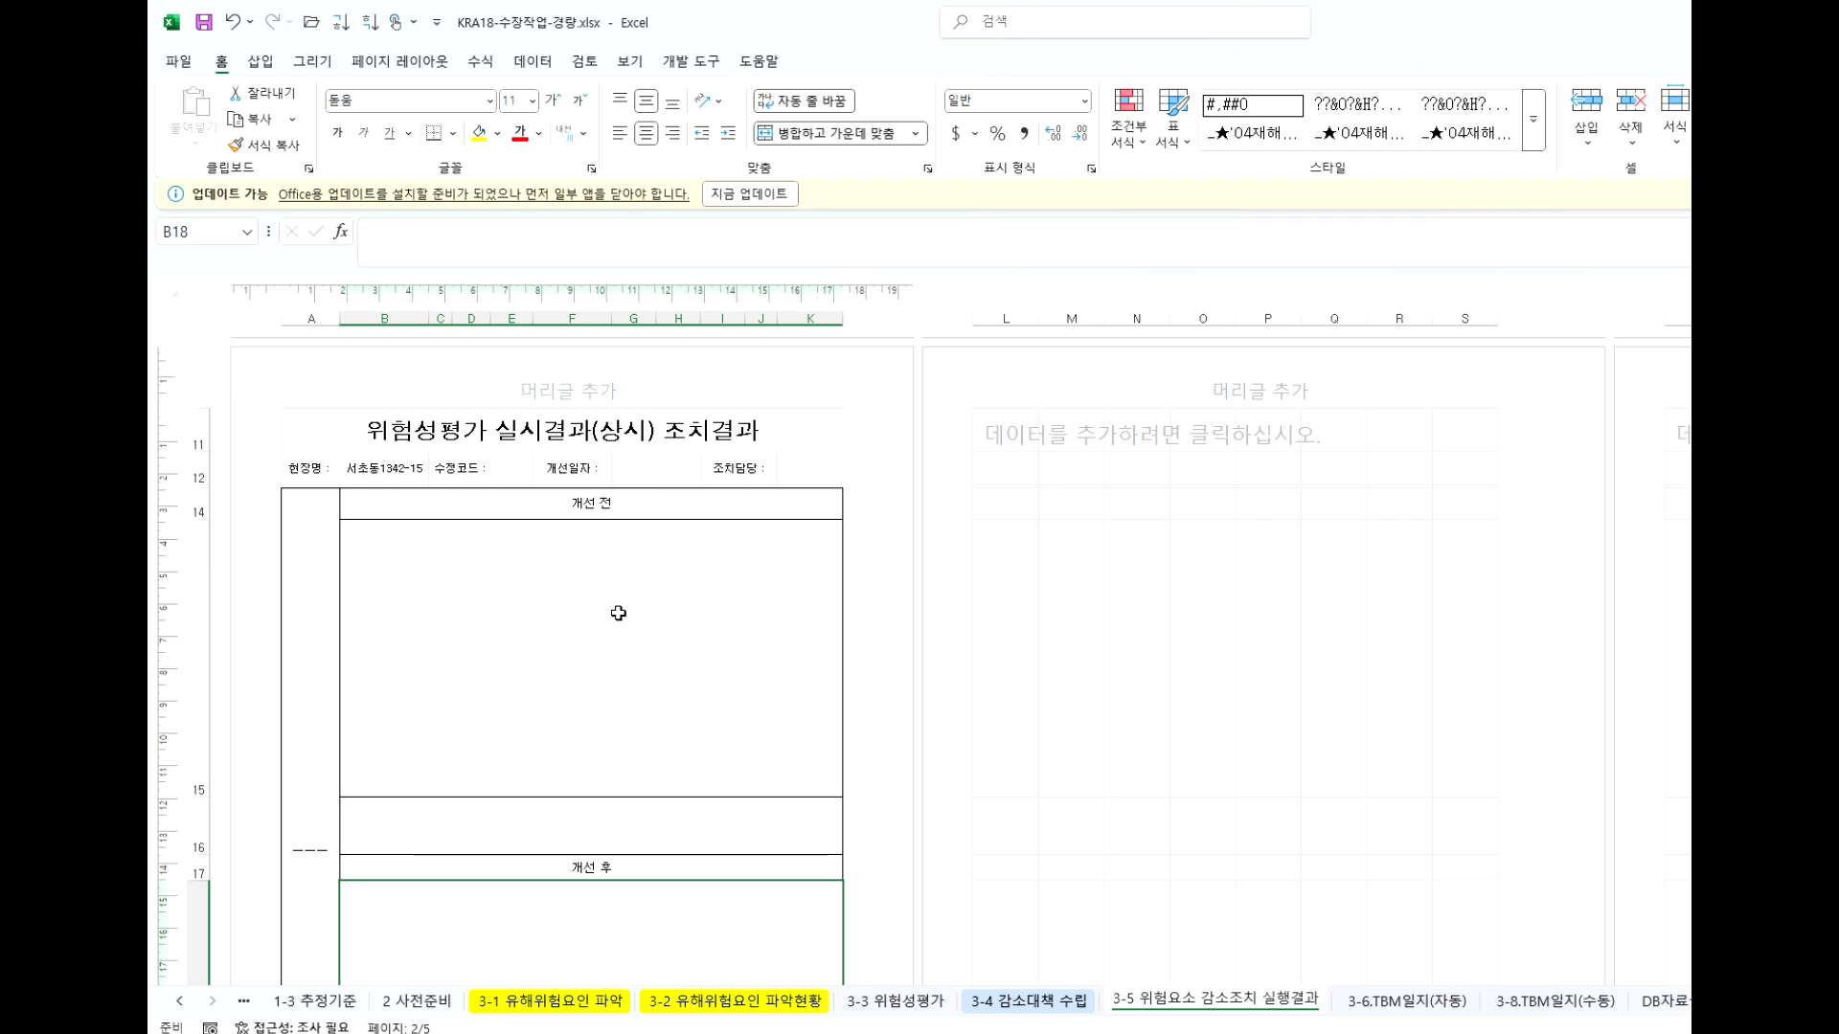
{"action": "scroll", "coordinate": [616, 613], "scroll_direction": "down", "scroll_amount": 5}
{"action": "scroll", "coordinate": [595, 564], "scroll_direction": "up", "scroll_amount": 2}
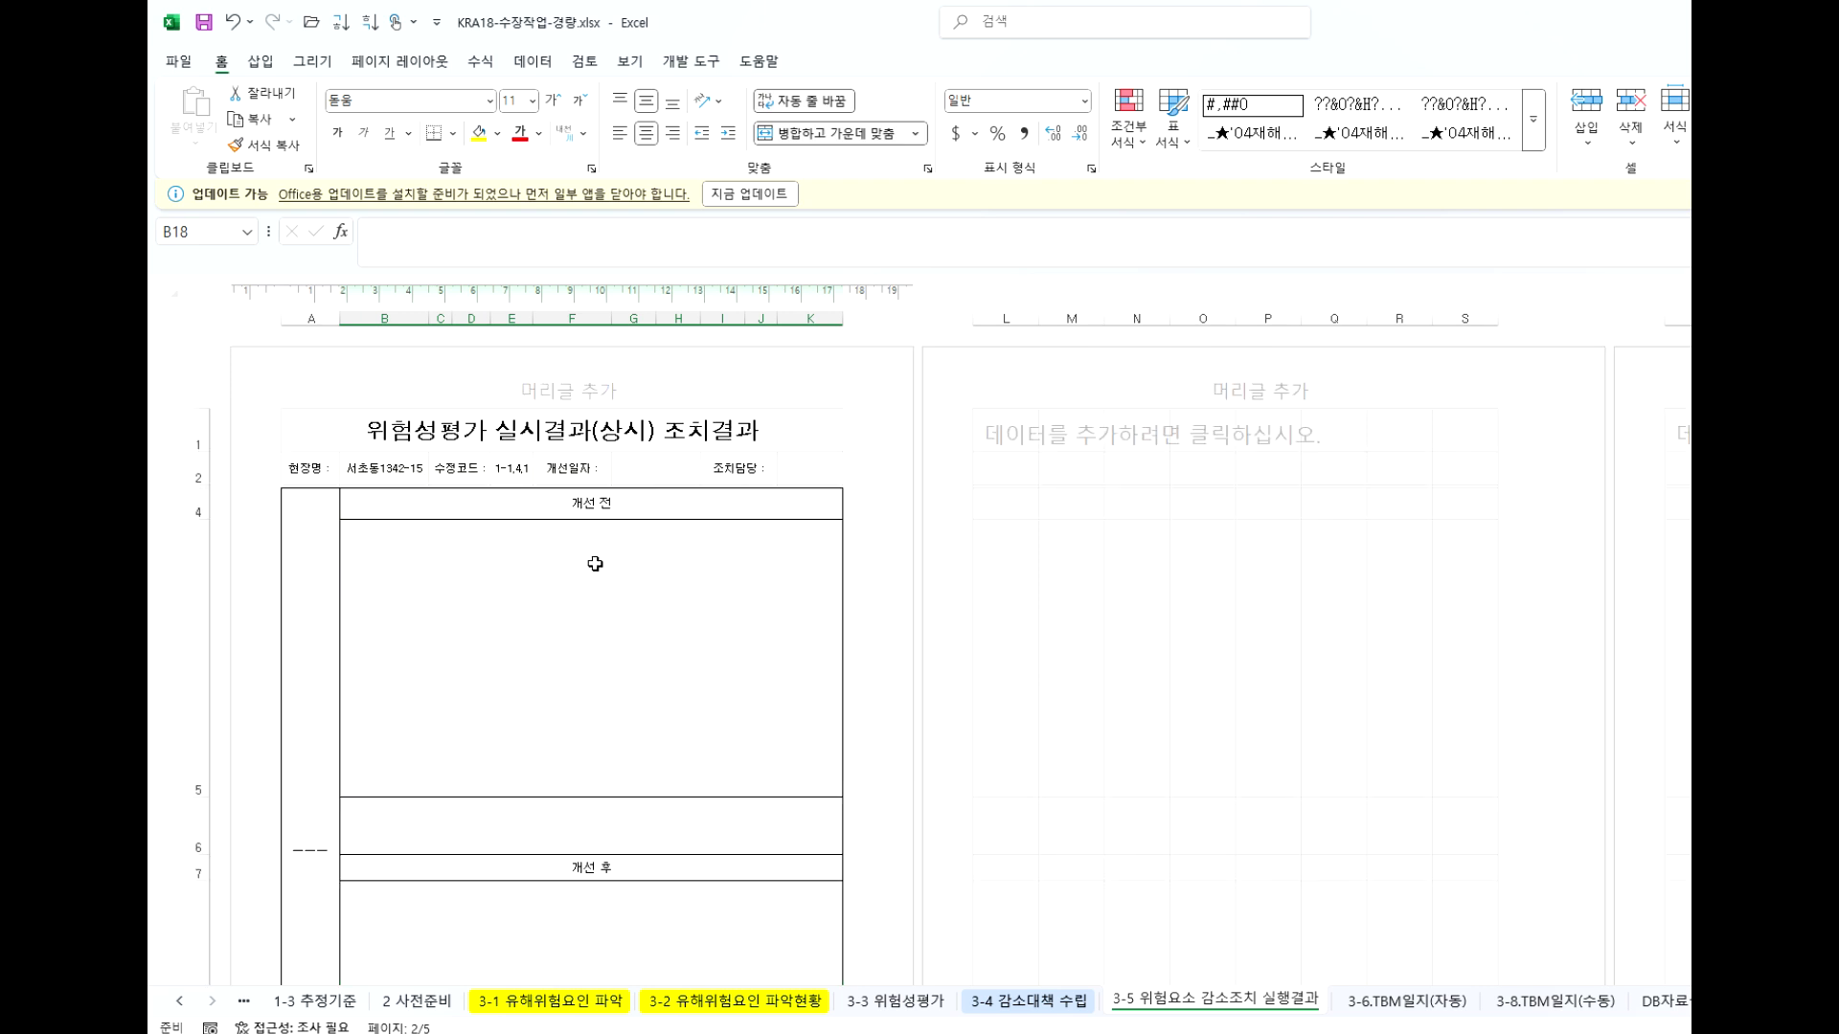
{"action": "scroll", "coordinate": [583, 600], "scroll_direction": "down", "scroll_amount": 5}
{"action": "scroll", "coordinate": [566, 546], "scroll_direction": "up", "scroll_amount": 5}
{"action": "scroll", "coordinate": [838, 586], "scroll_direction": "down", "scroll_amount": 5}
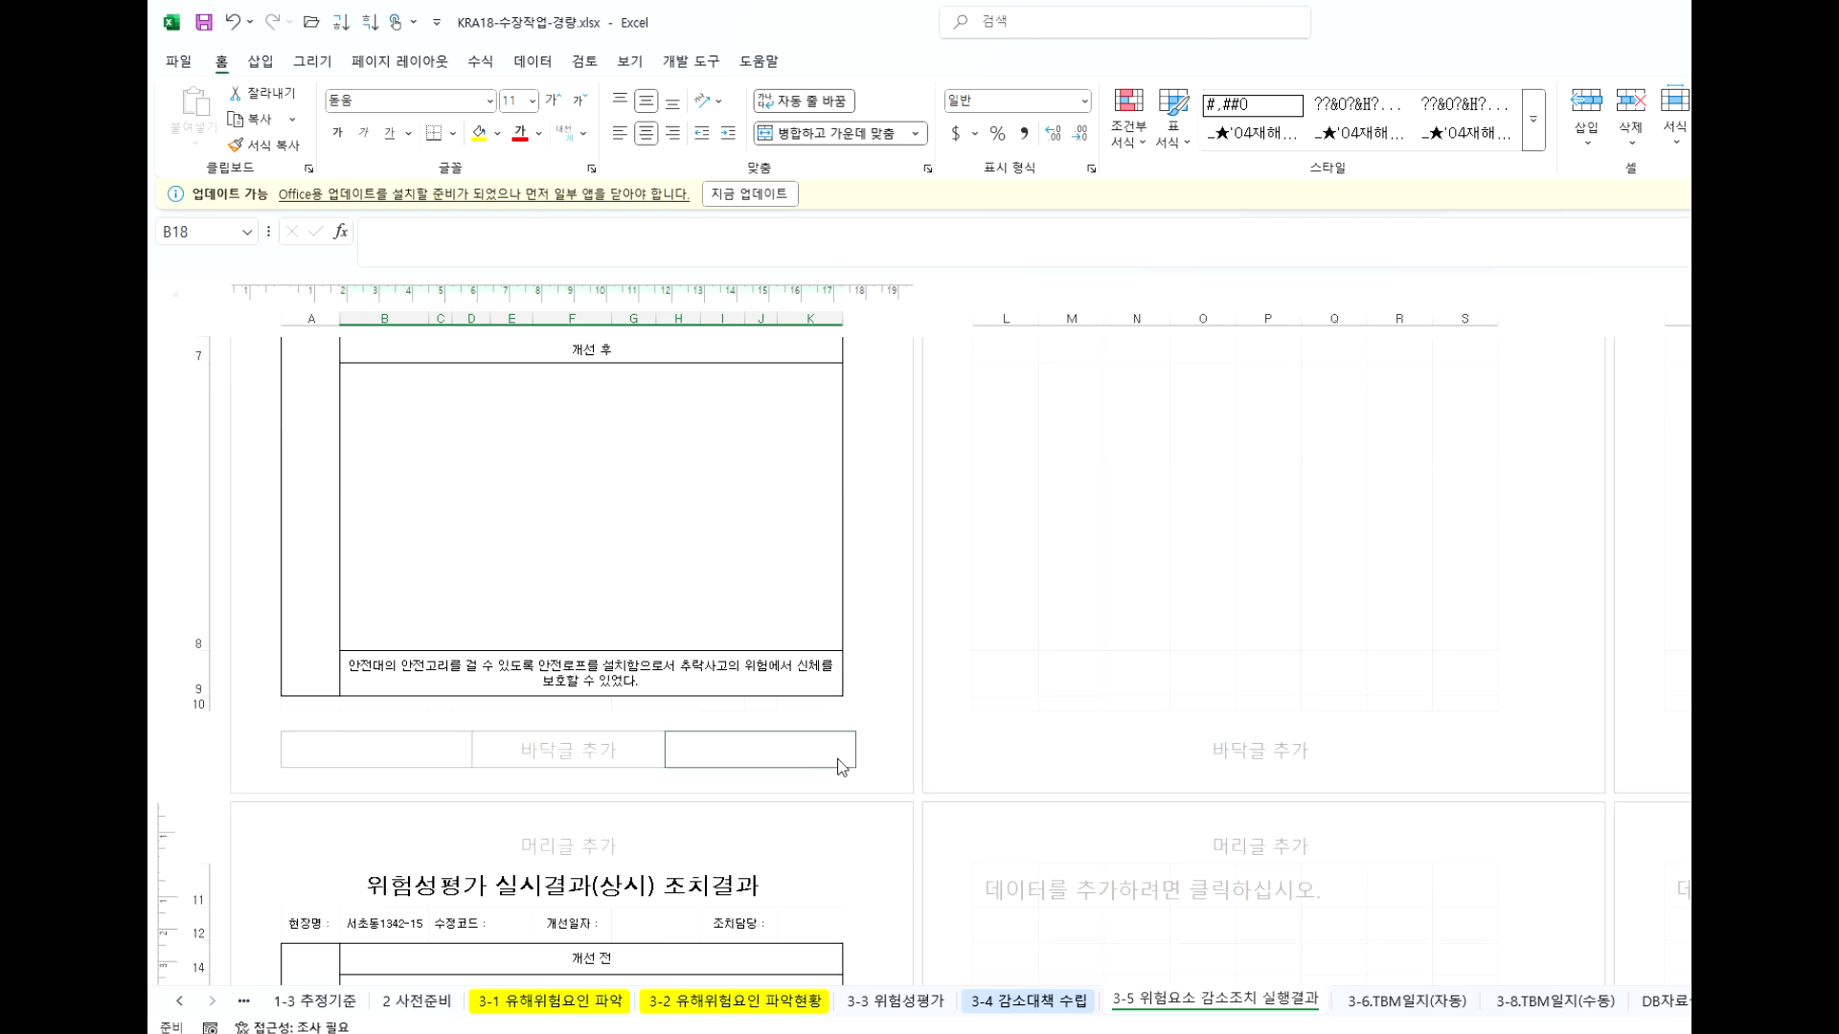
{"action": "left_click", "coordinate": [1308, 705]}
{"action": "left_click", "coordinate": [1208, 623]}
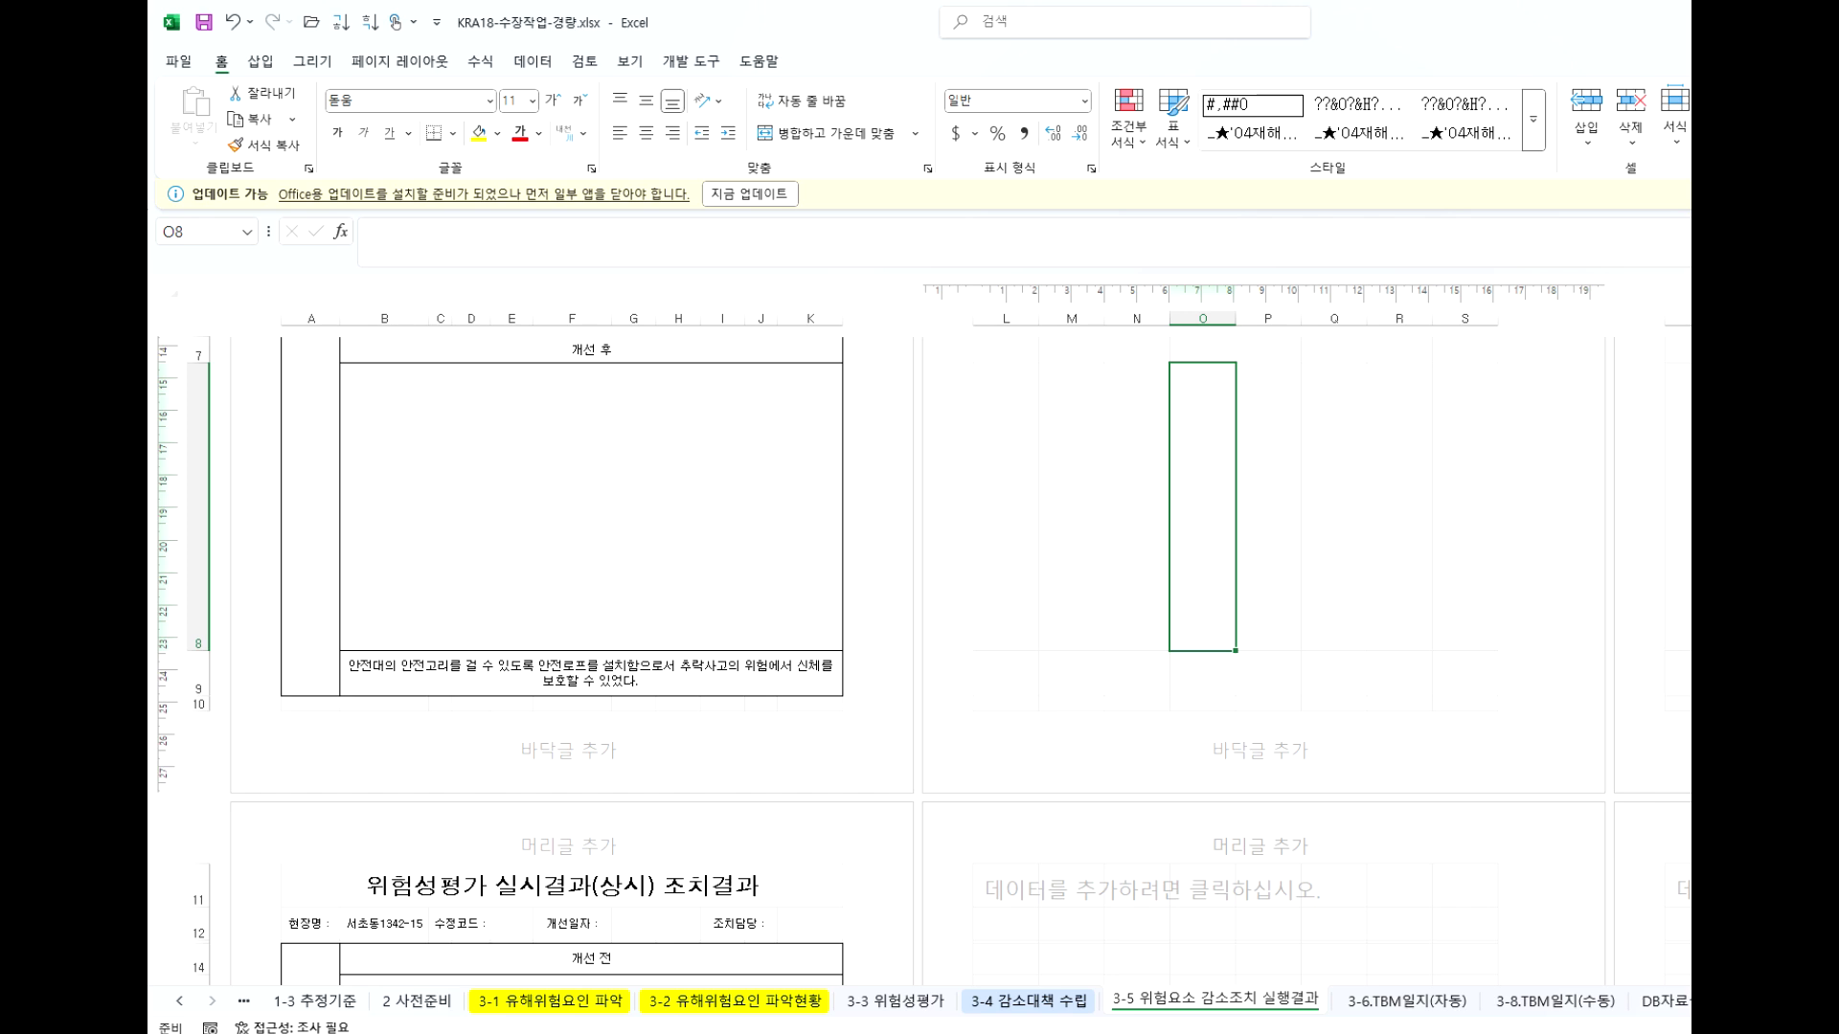
Revisit the 3-4 감소대책 수립 and 3-3 위험성평가 sheets, then save and close the KRA18-수장작업-경량 workbook.
{"action": "left_click", "coordinate": [1004, 1008]}
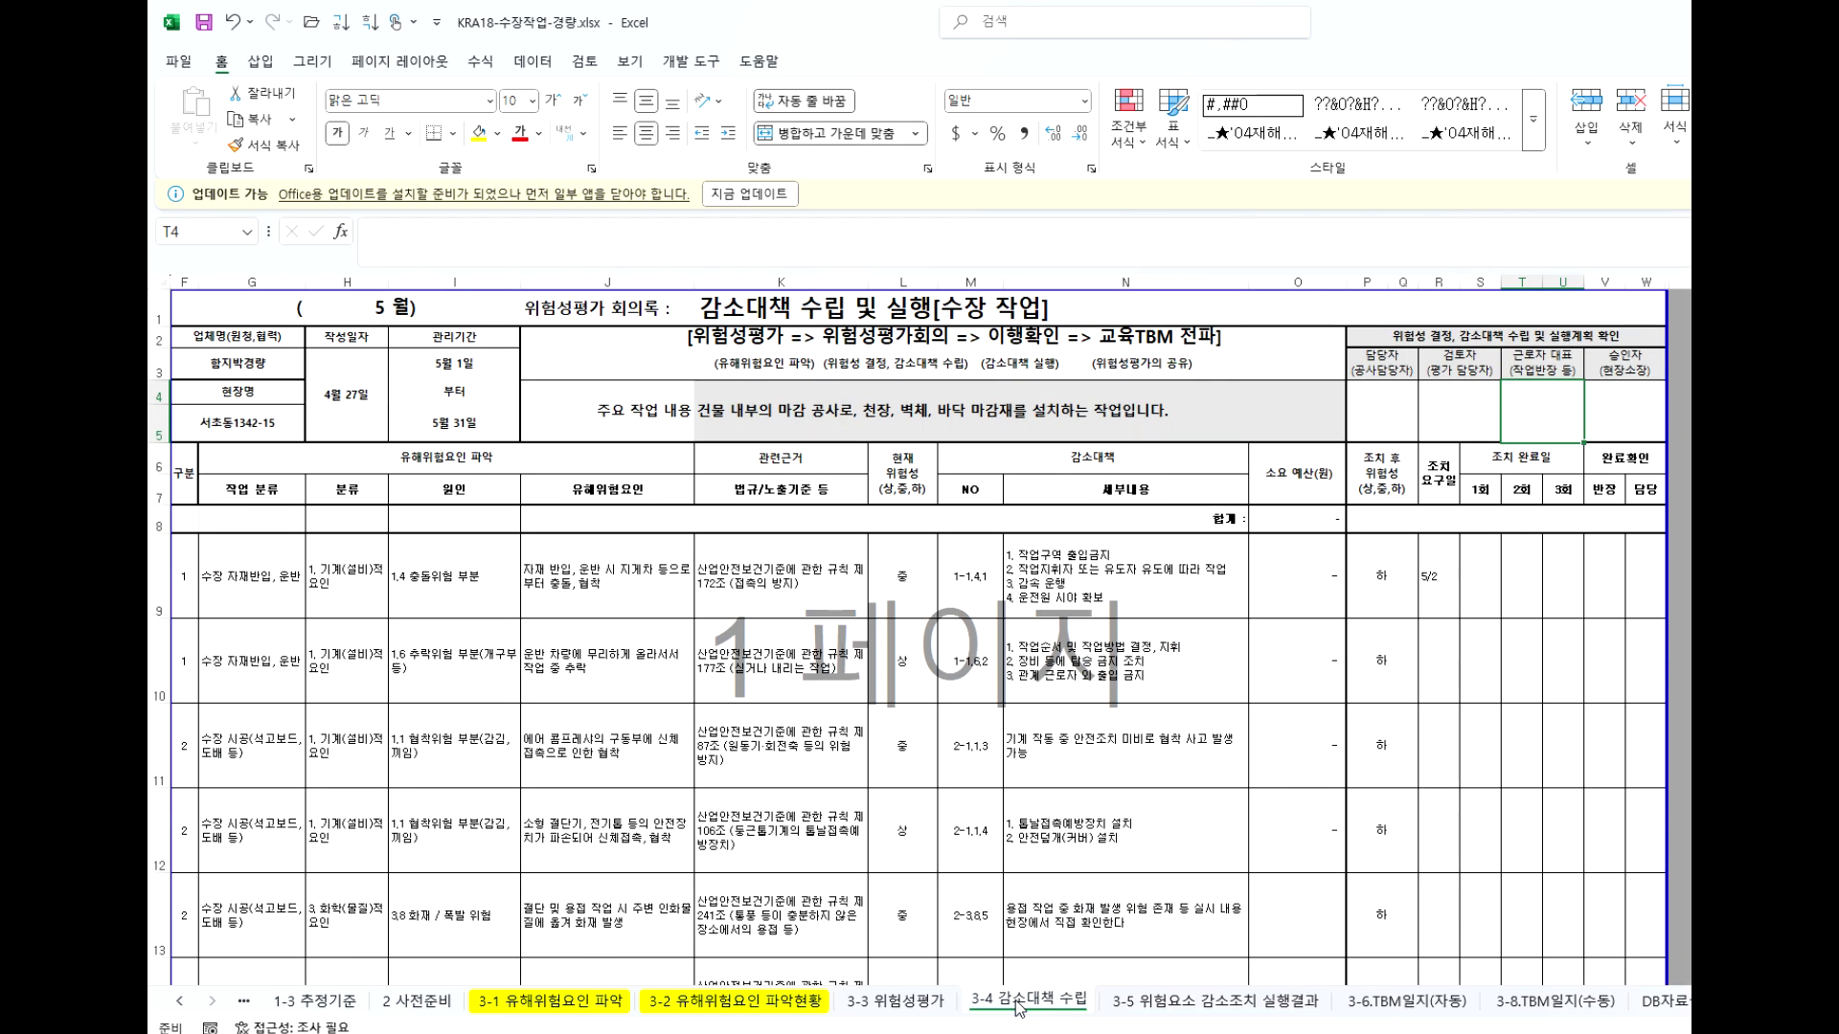
{"action": "left_click", "coordinate": [879, 1008]}
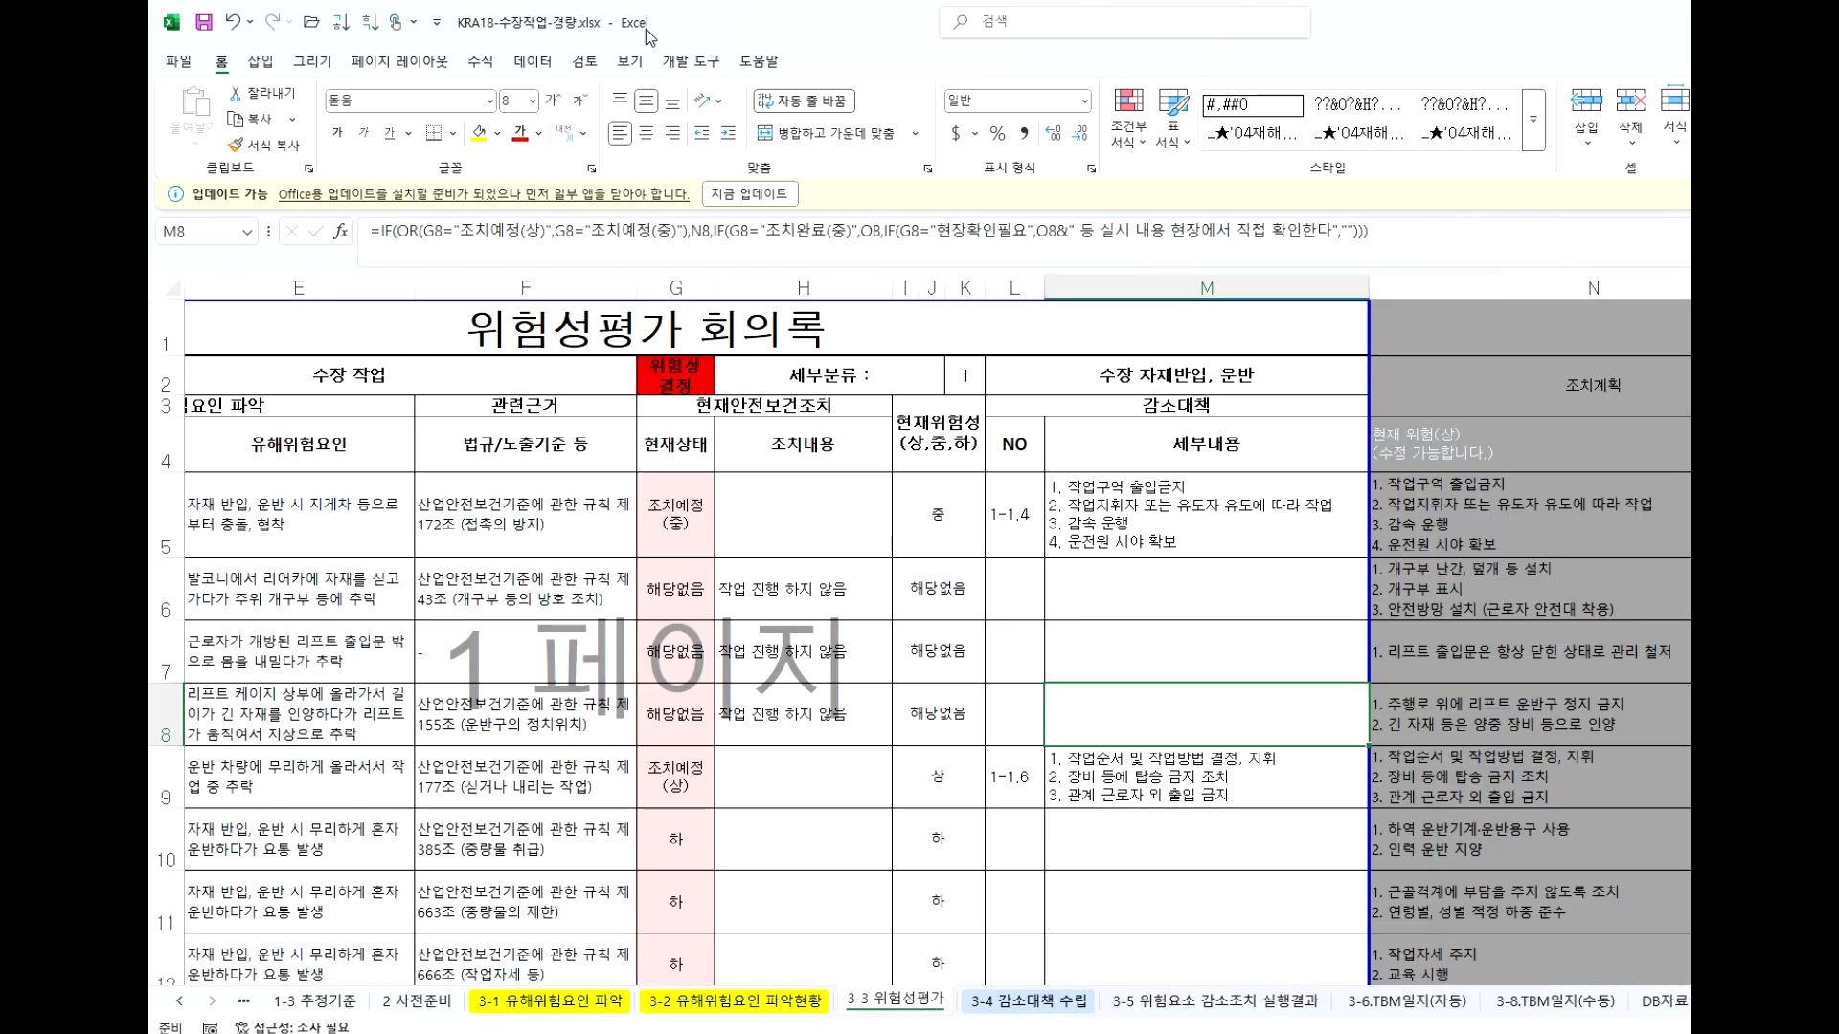
{"action": "left_click", "coordinate": [205, 28]}
{"action": "key", "text": "ctrl+w"}
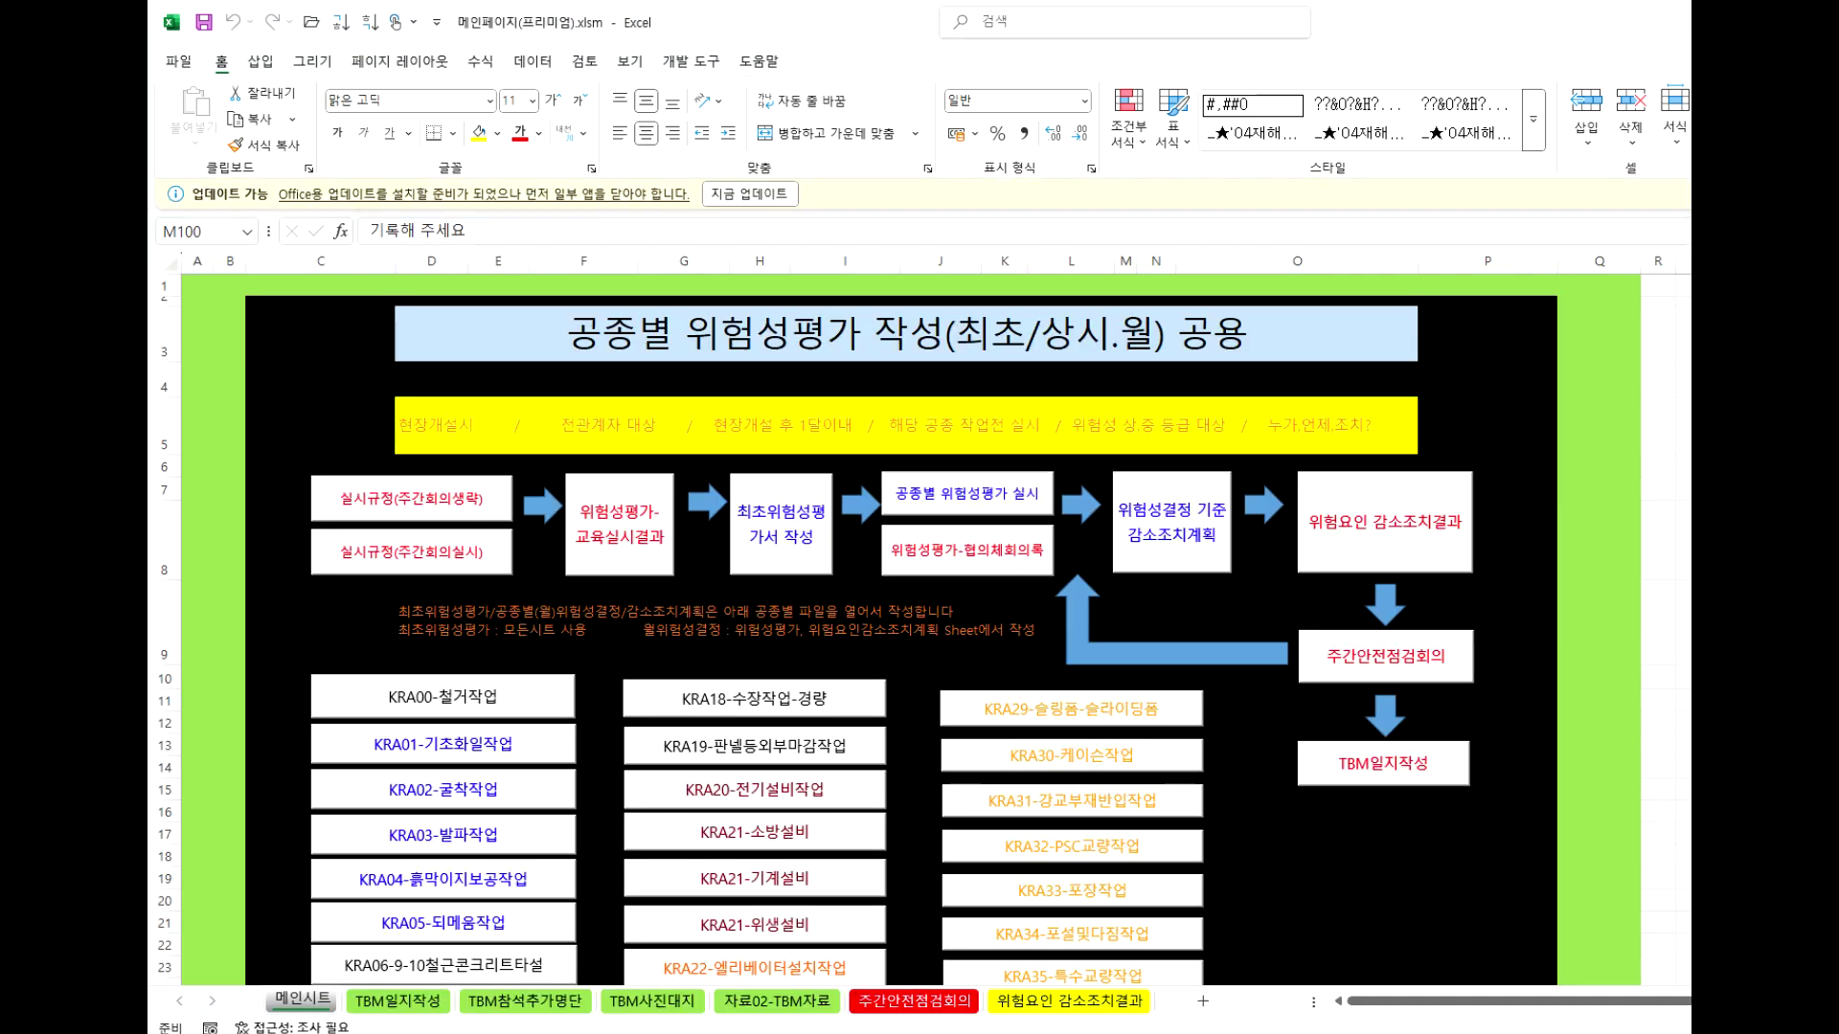
Look over the work-type links on the 메인시트, open 주간안전점검회의 from its flowchart, and select the 전월 미이행 사항 box.
{"action": "scroll", "coordinate": [1332, 737], "scroll_direction": "down", "scroll_amount": 8}
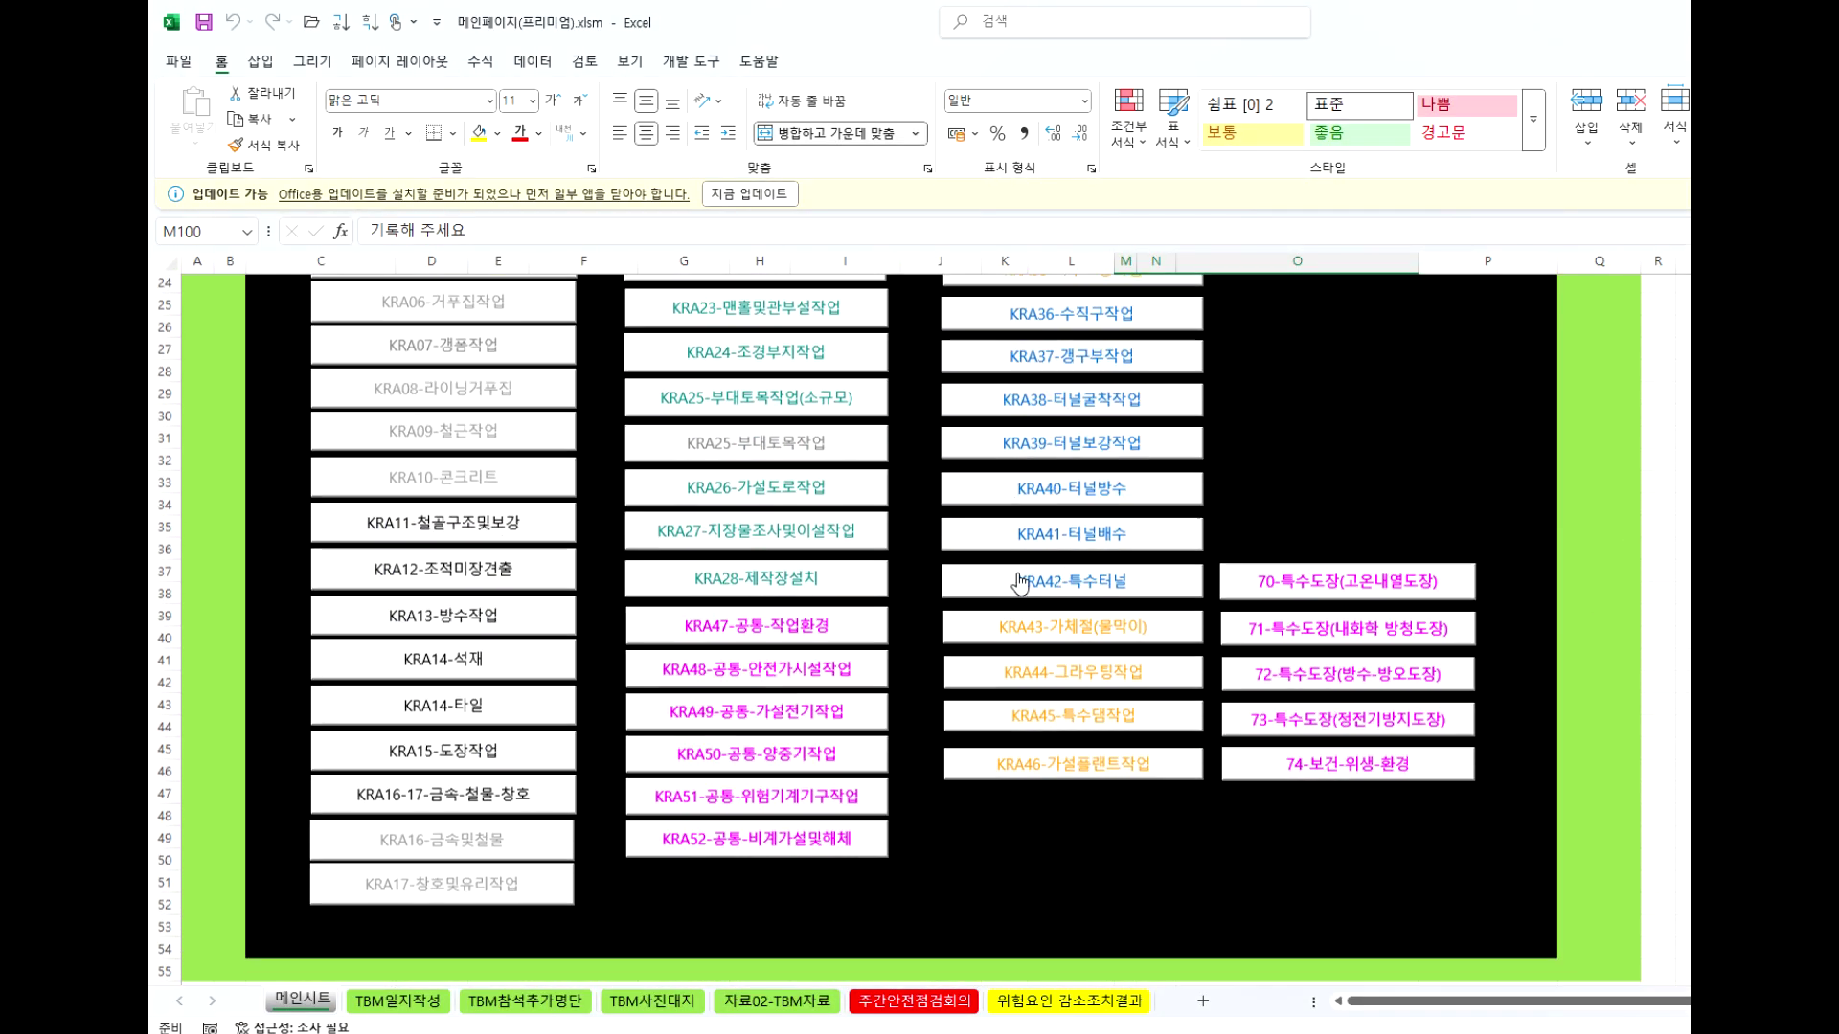
{"action": "scroll", "coordinate": [1563, 659], "scroll_direction": "up", "scroll_amount": 8}
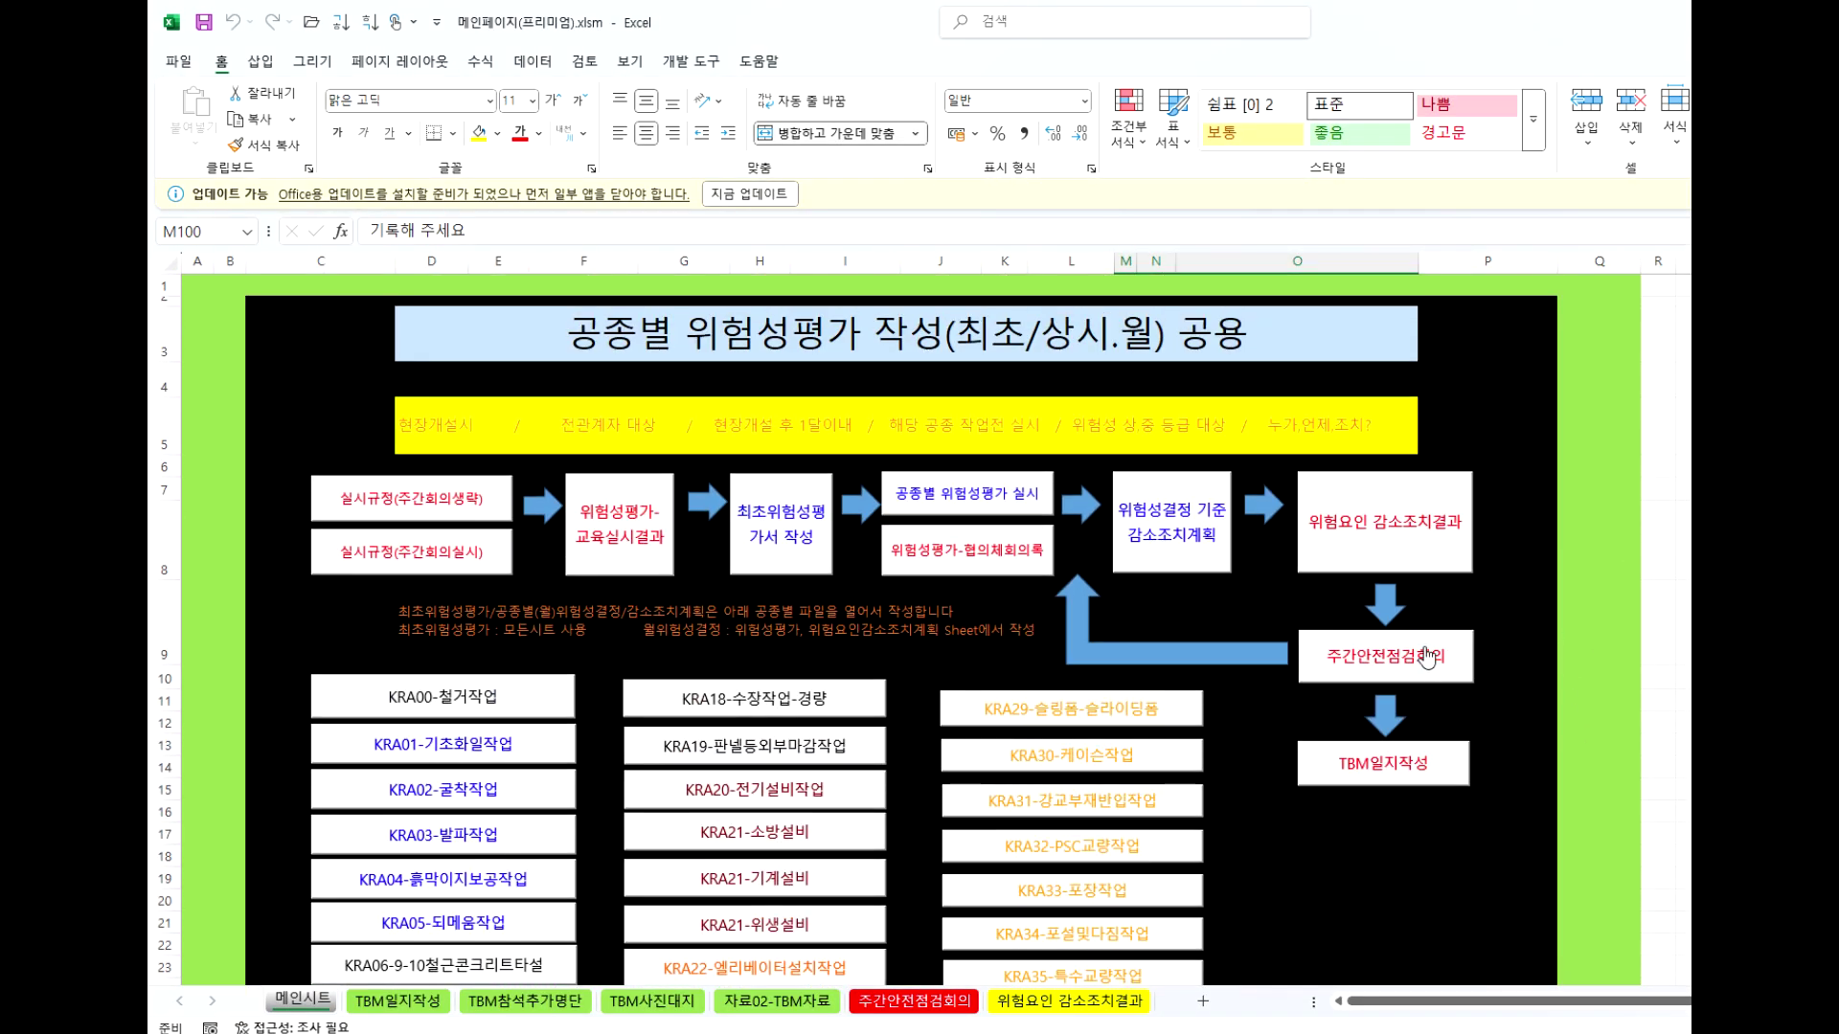
{"action": "left_click", "coordinate": [1408, 657]}
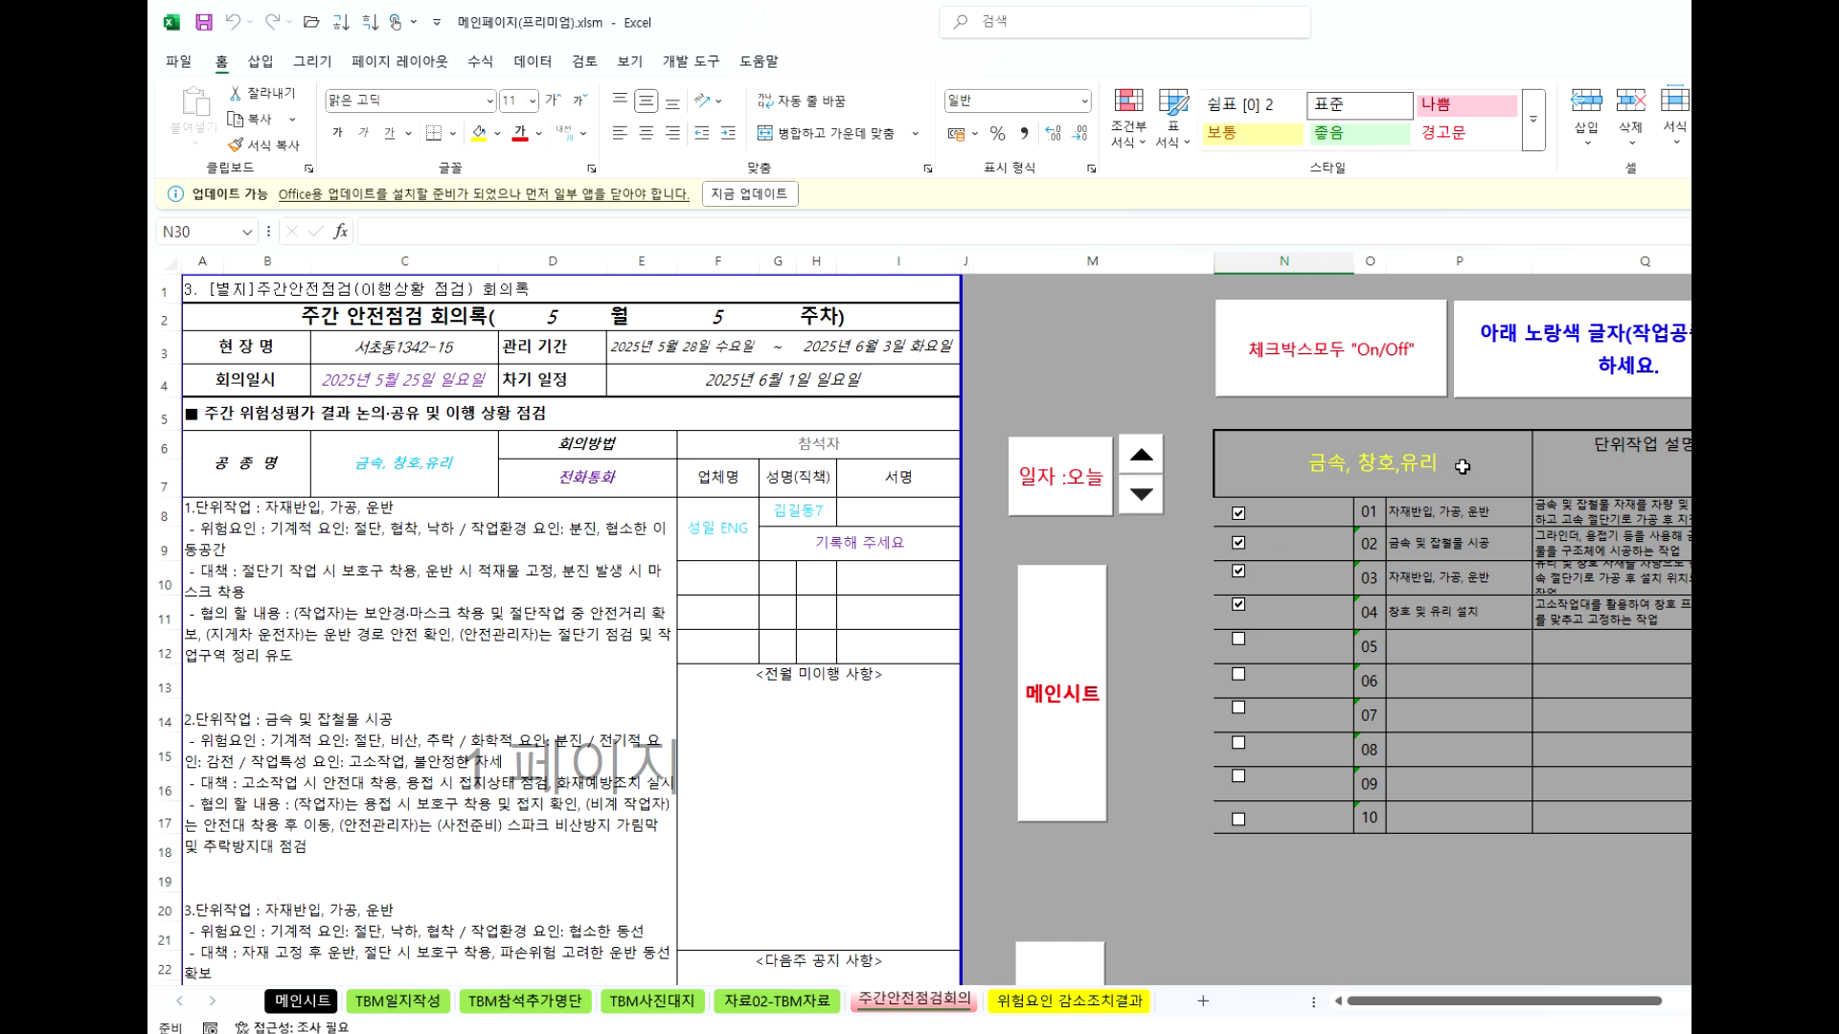
{"action": "left_click", "coordinate": [809, 771]}
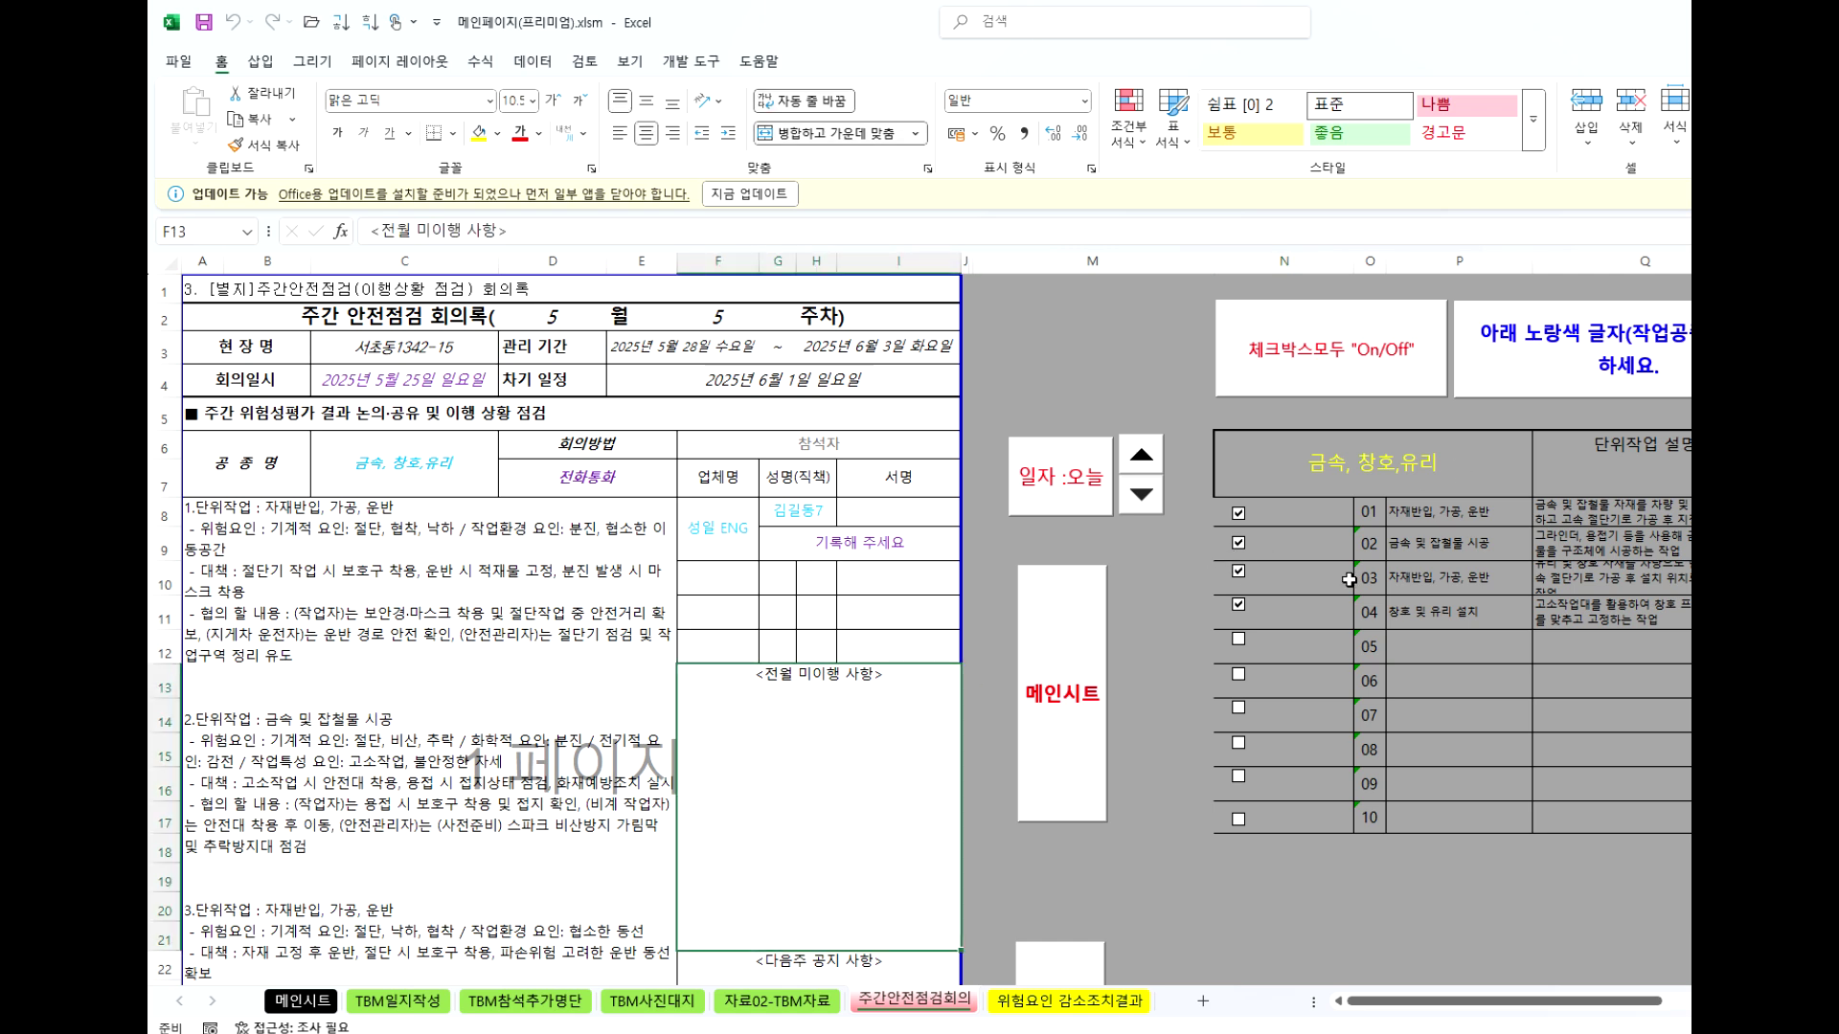
Shift the weekly meeting date back and forth, reset it to today, and leave 회의일시 at 2025년 5월 24일.
{"action": "left_click", "coordinate": [1411, 470]}
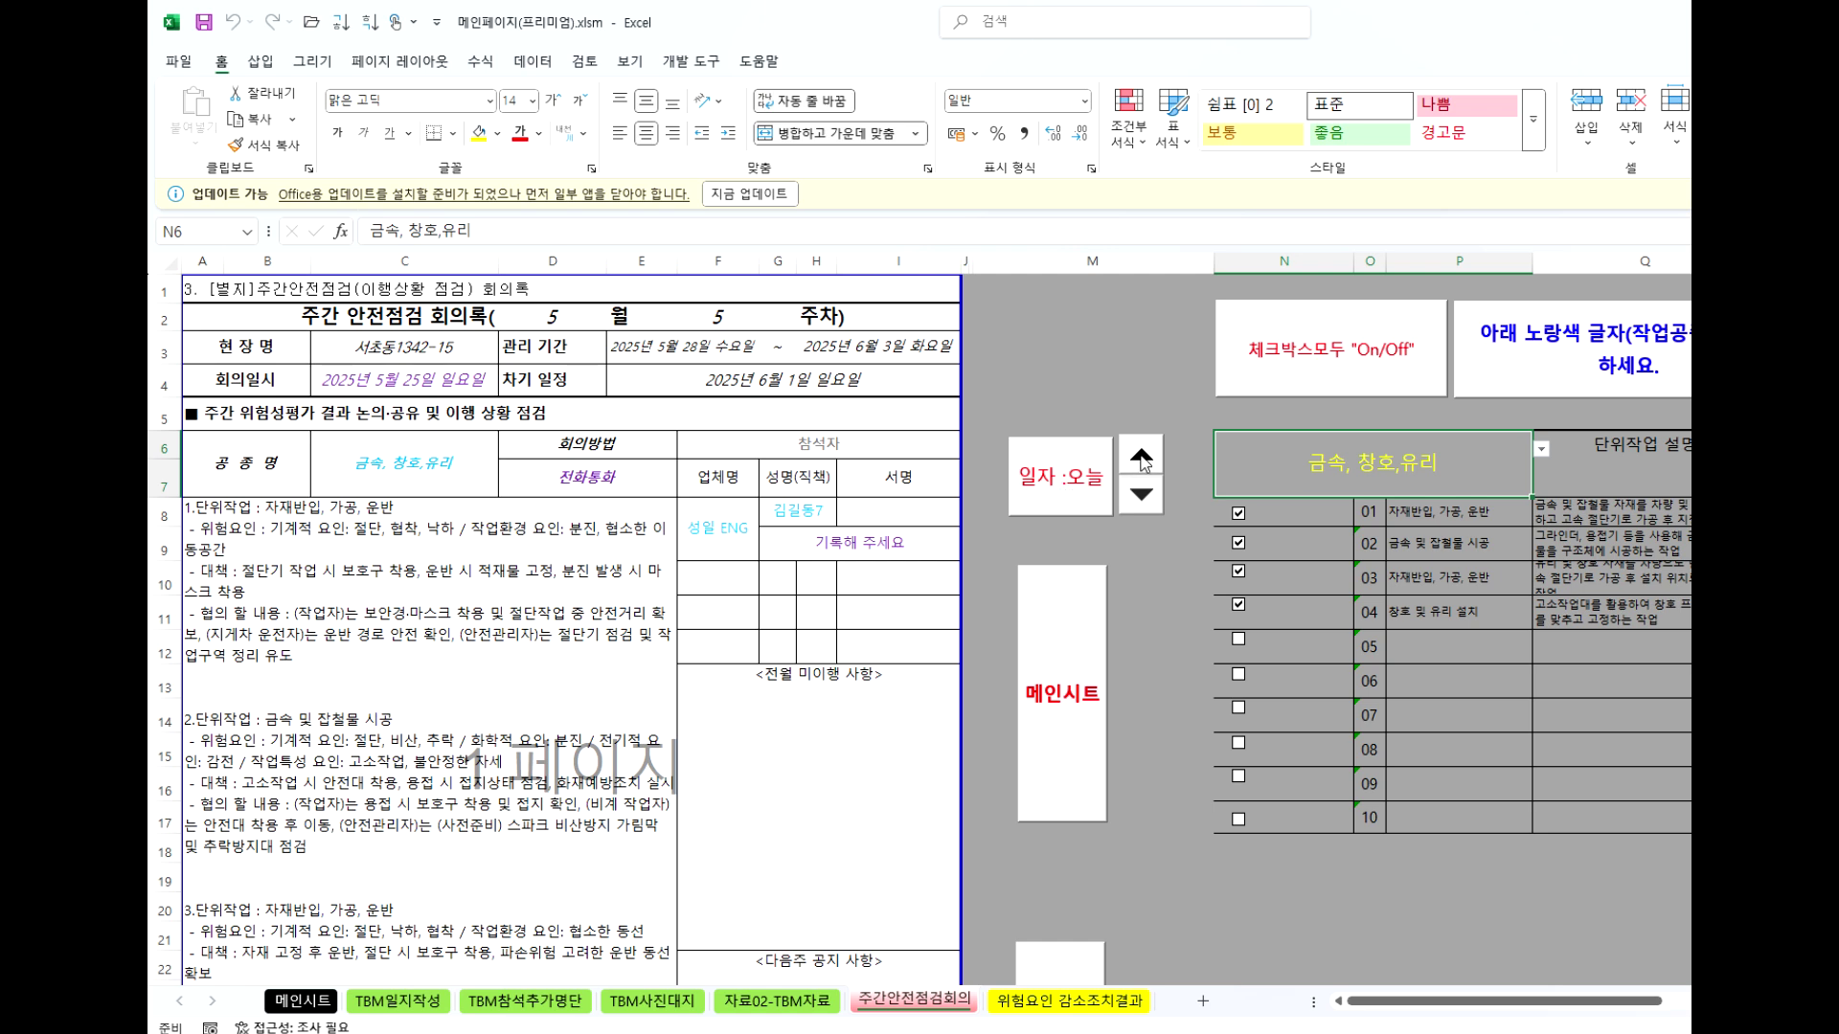
{"action": "left_click", "coordinate": [1138, 496]}
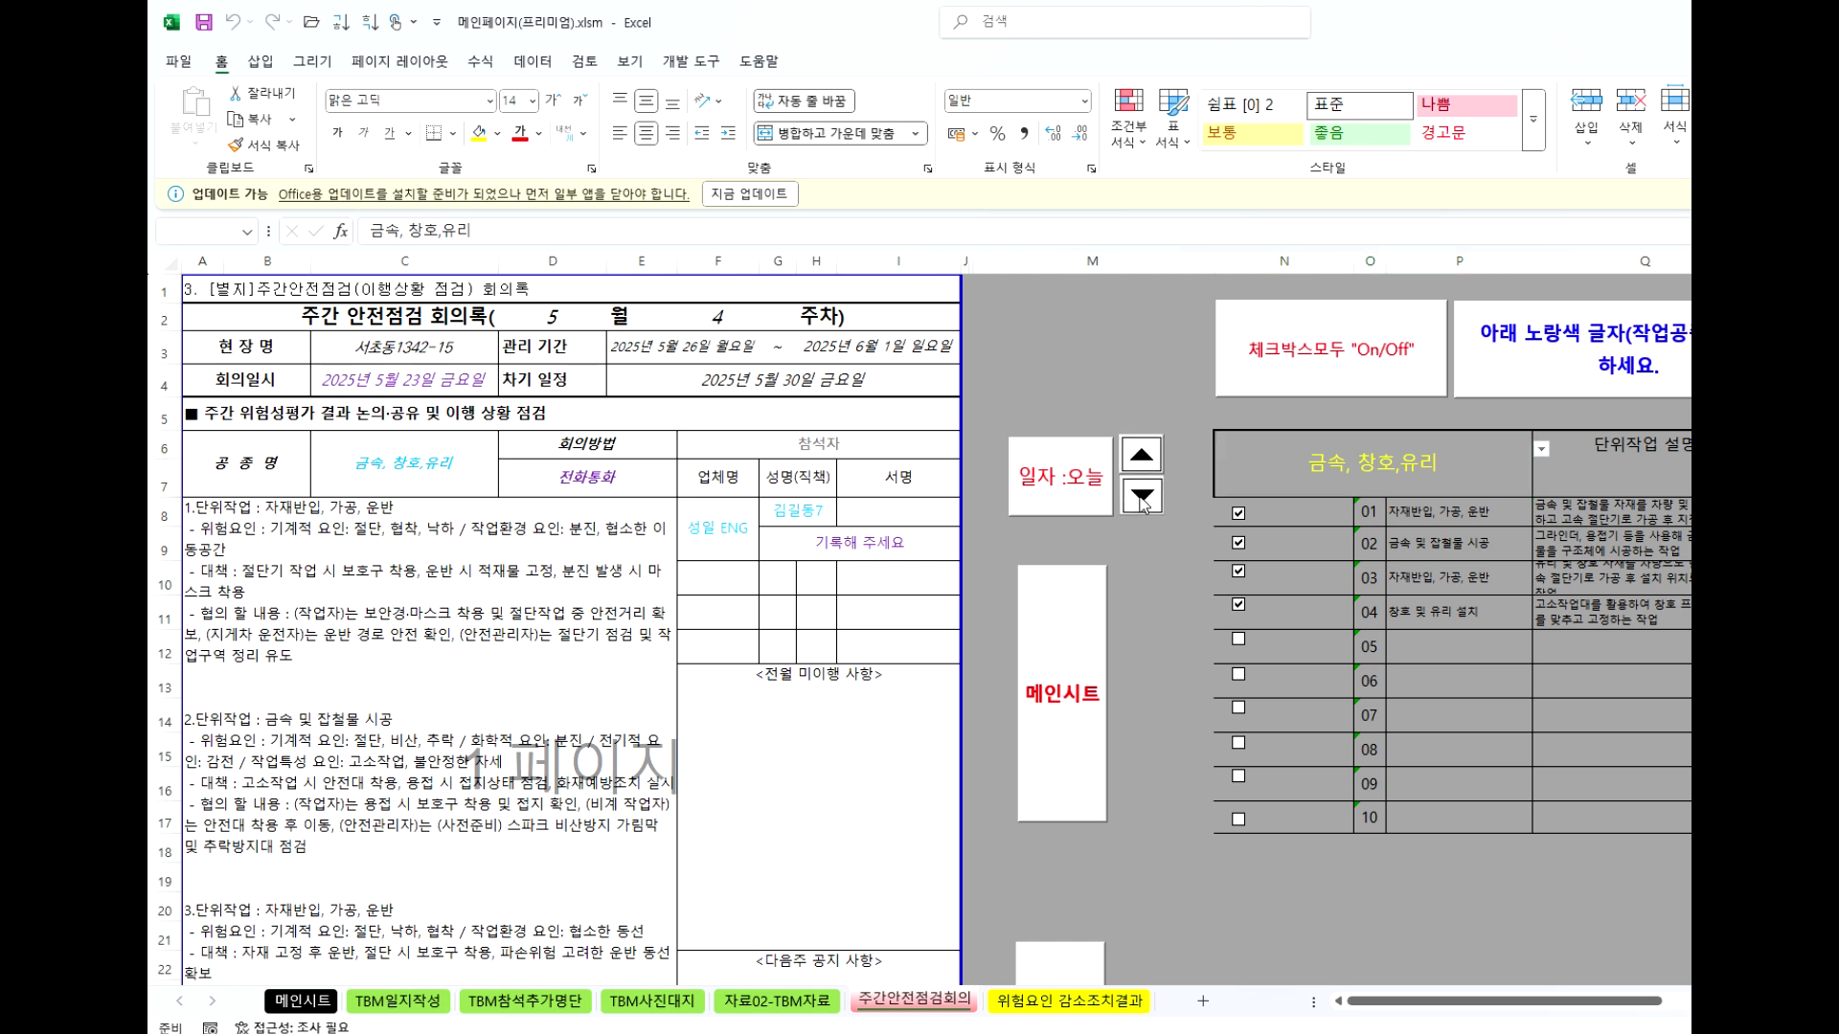
{"action": "left_click", "coordinate": [1044, 490]}
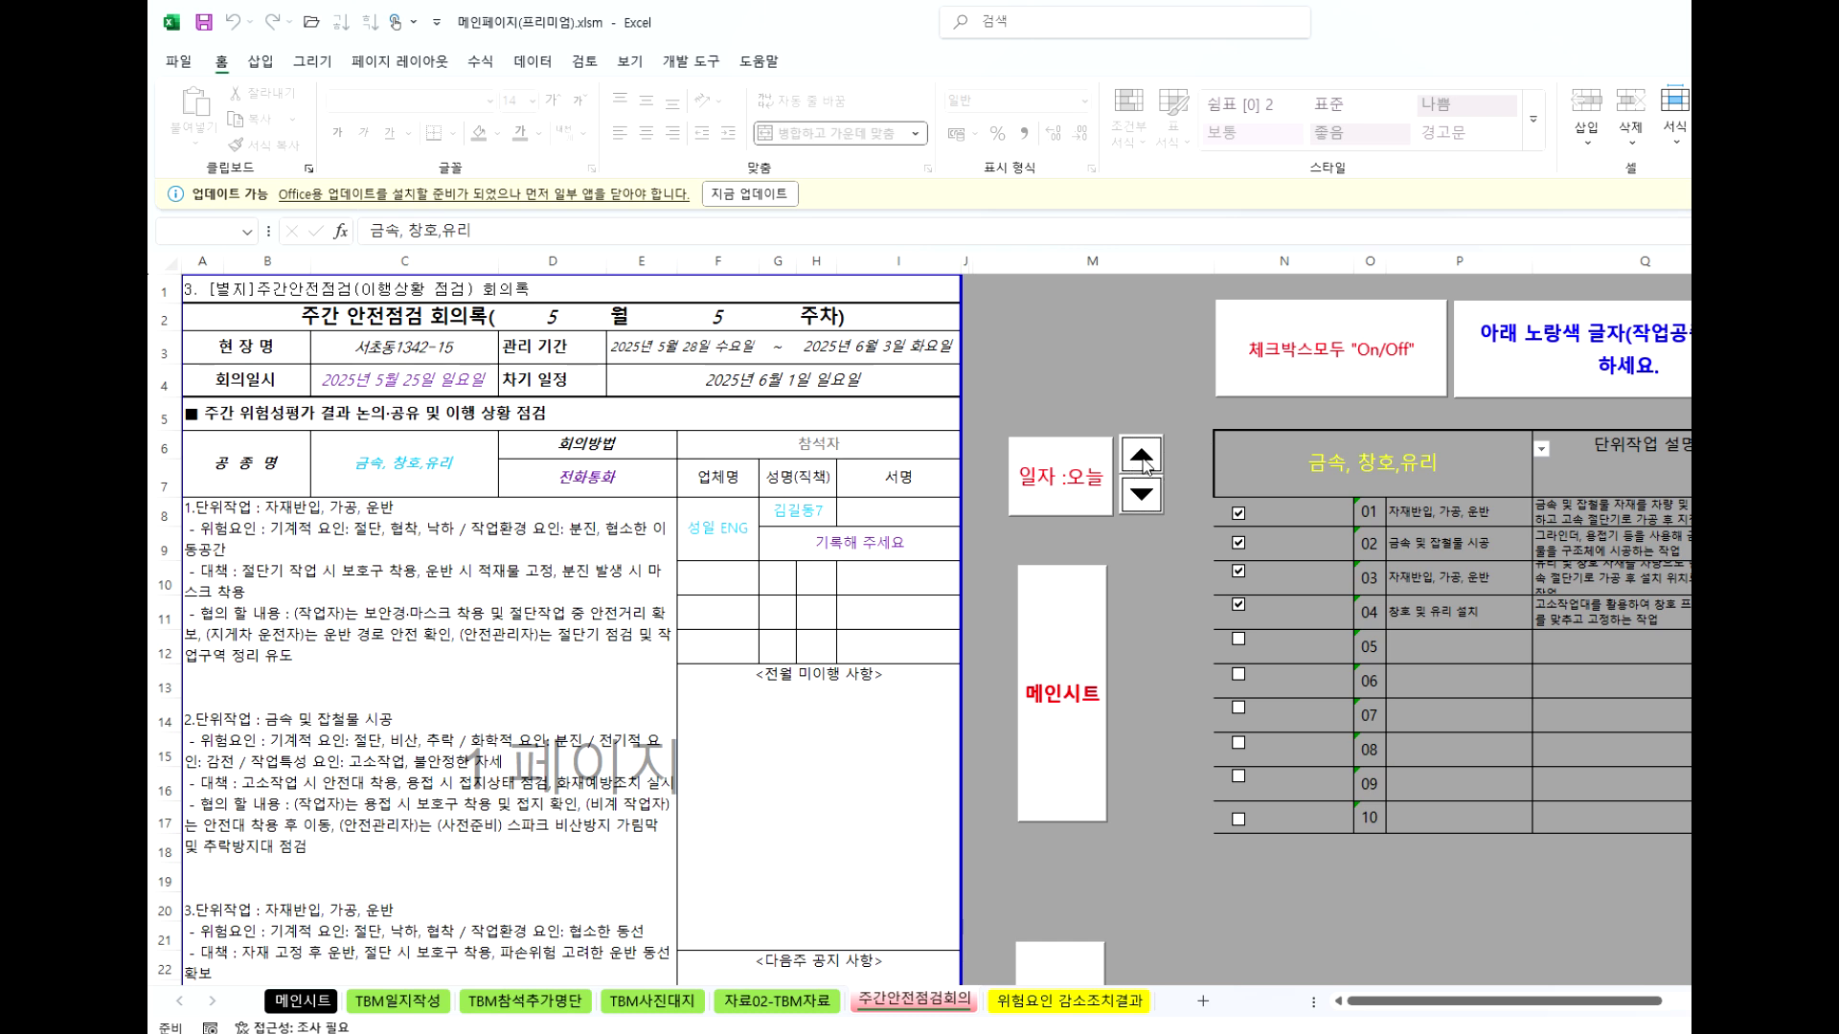
{"action": "left_click", "coordinate": [1142, 460]}
{"action": "left_click", "coordinate": [1141, 494]}
{"action": "left_click", "coordinate": [1141, 495]}
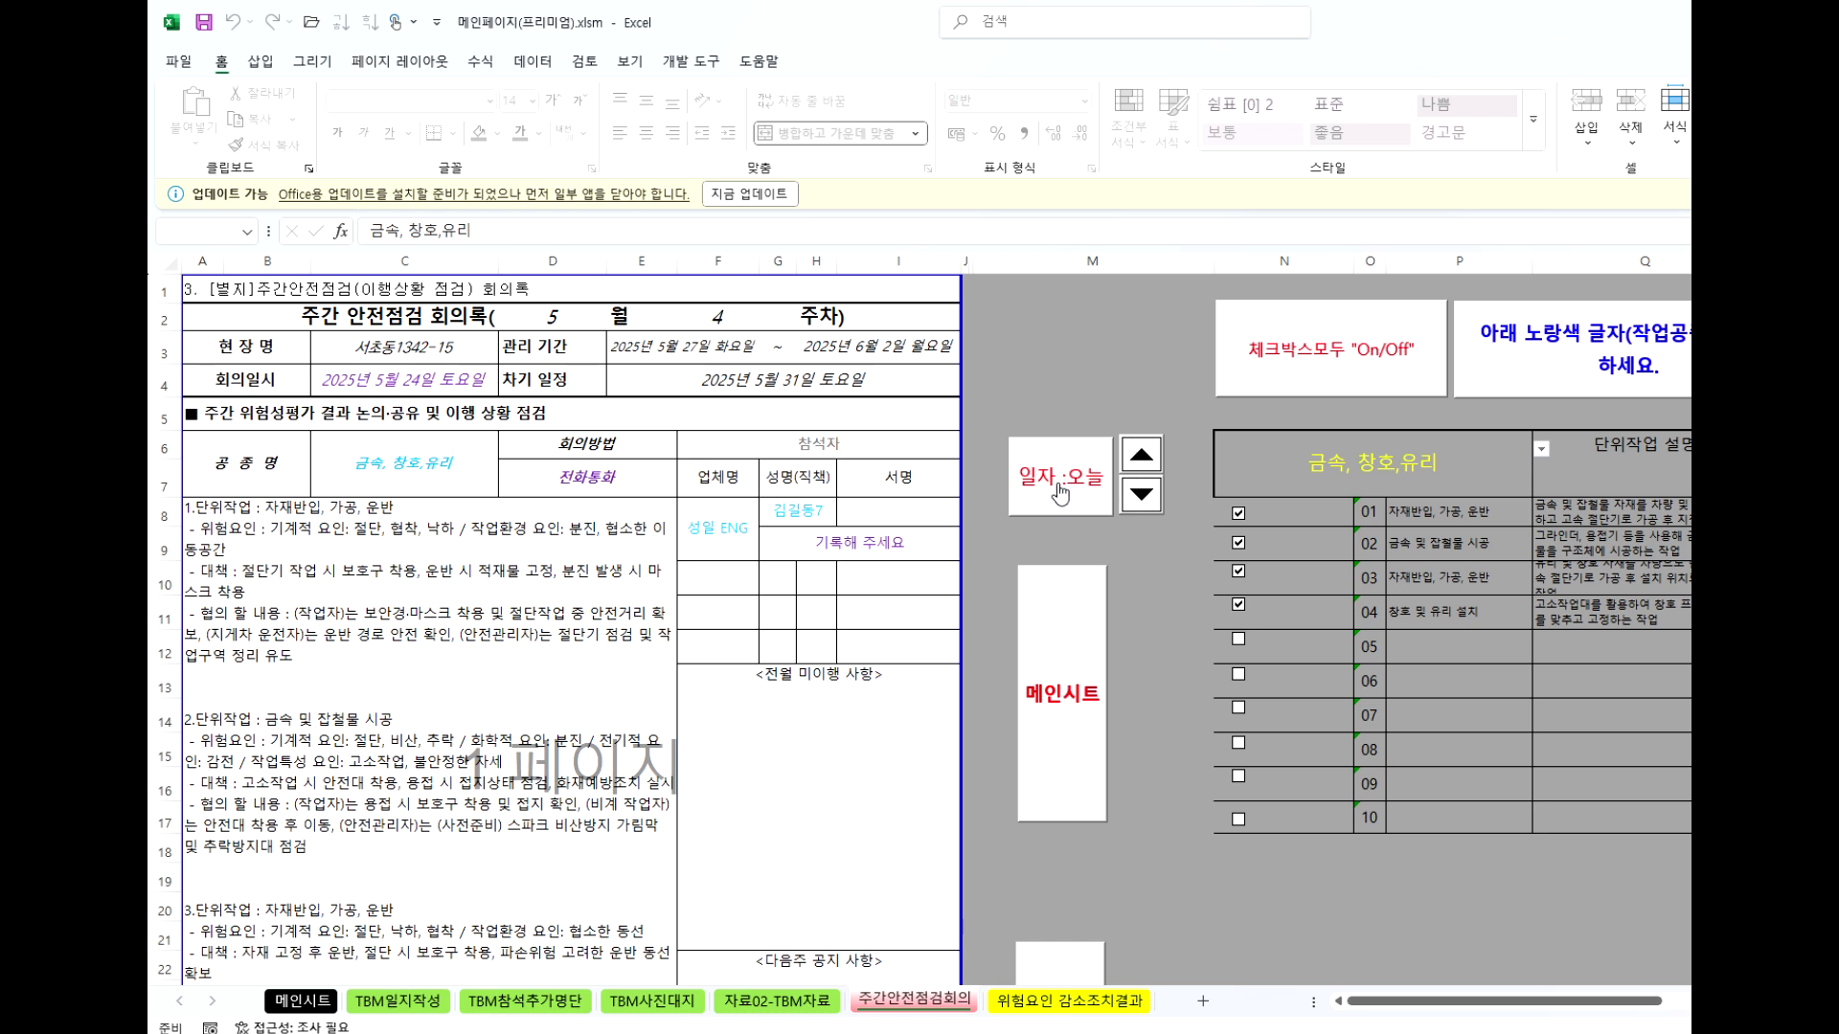
{"action": "left_click", "coordinate": [1209, 718]}
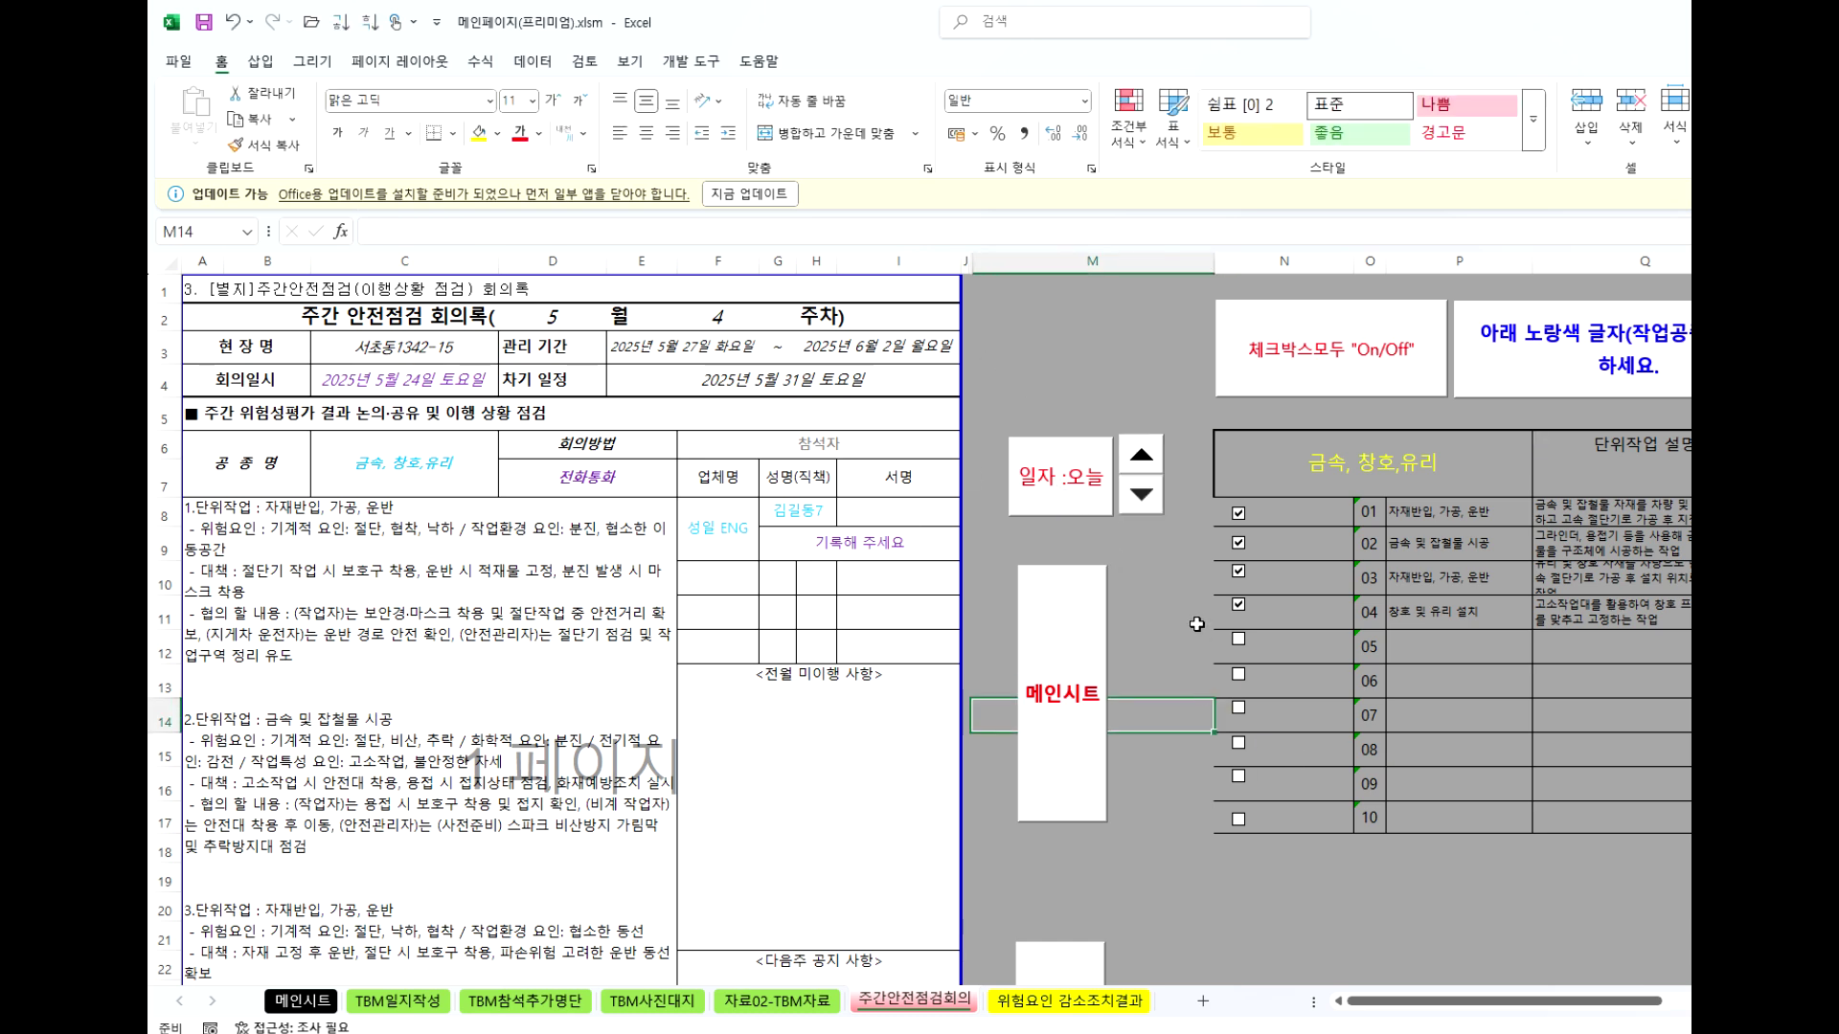
{"action": "left_click", "coordinate": [1011, 532]}
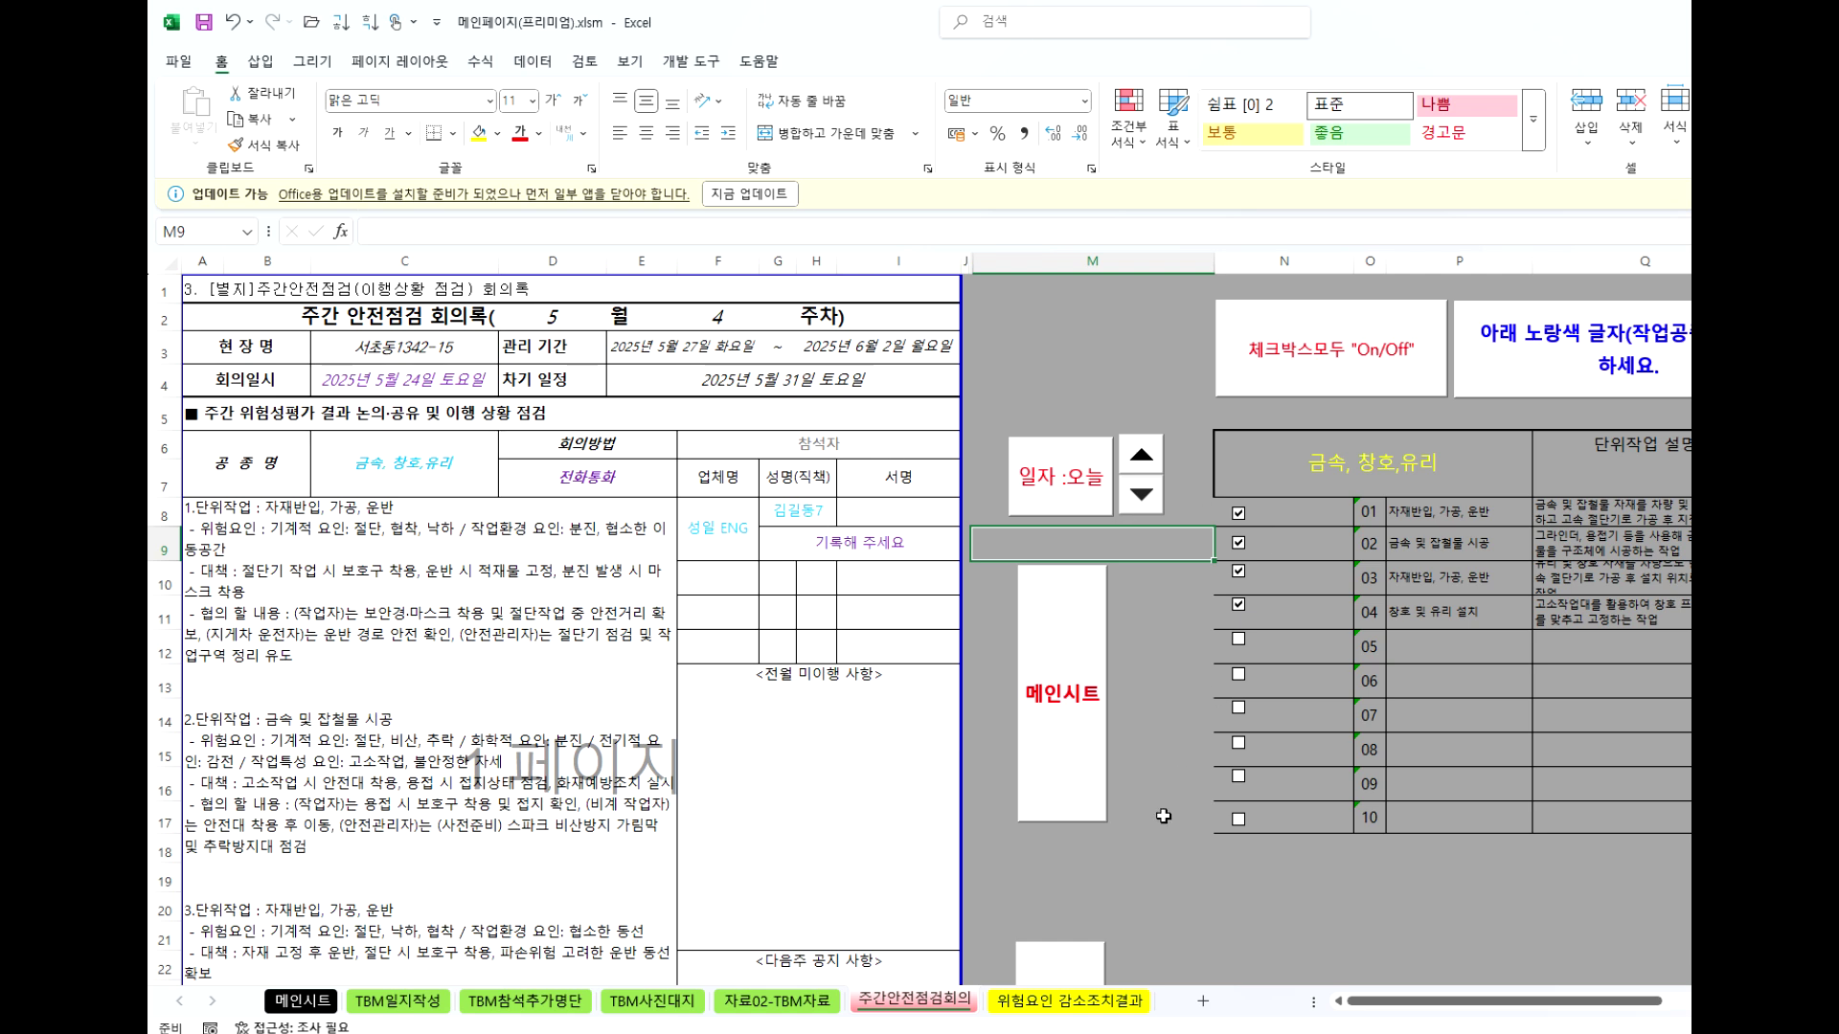
Choose 도장작업 as the work type in N6 and switch off all of the unit-work checkboxes.
{"action": "left_click", "coordinate": [1391, 457]}
{"action": "left_click", "coordinate": [1543, 449]}
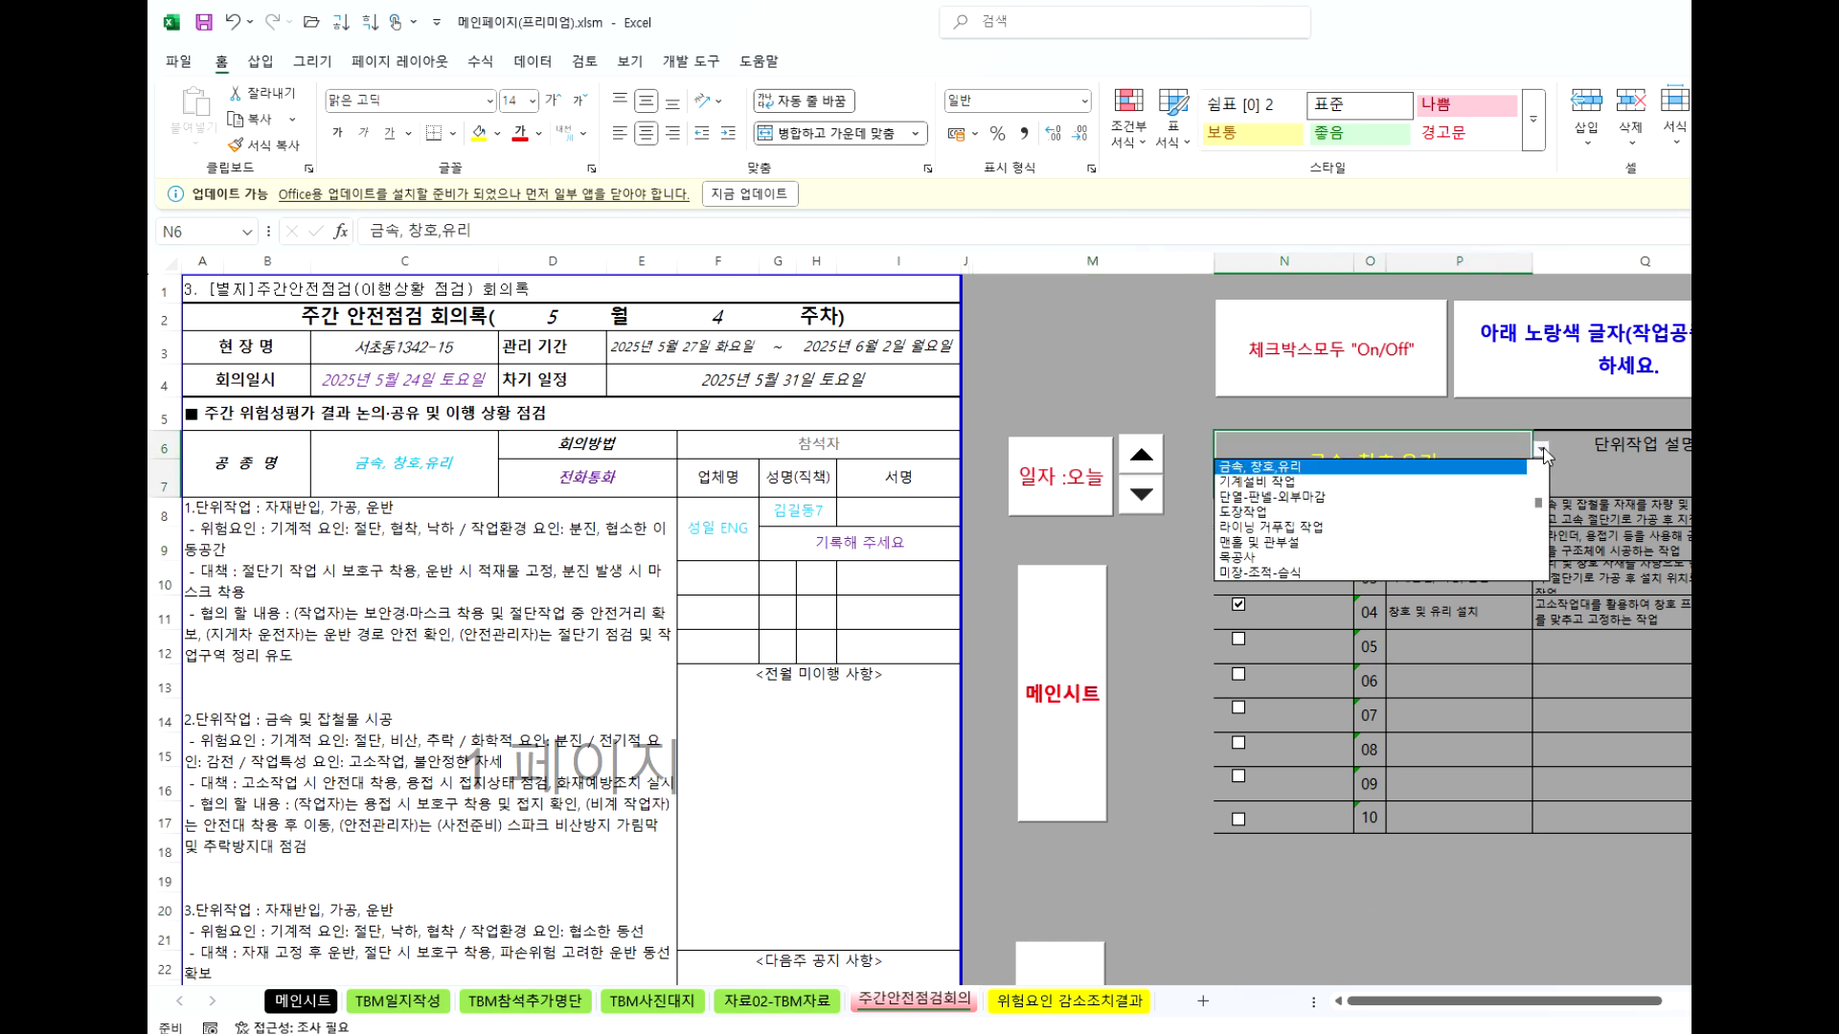
{"action": "left_click", "coordinate": [1258, 514]}
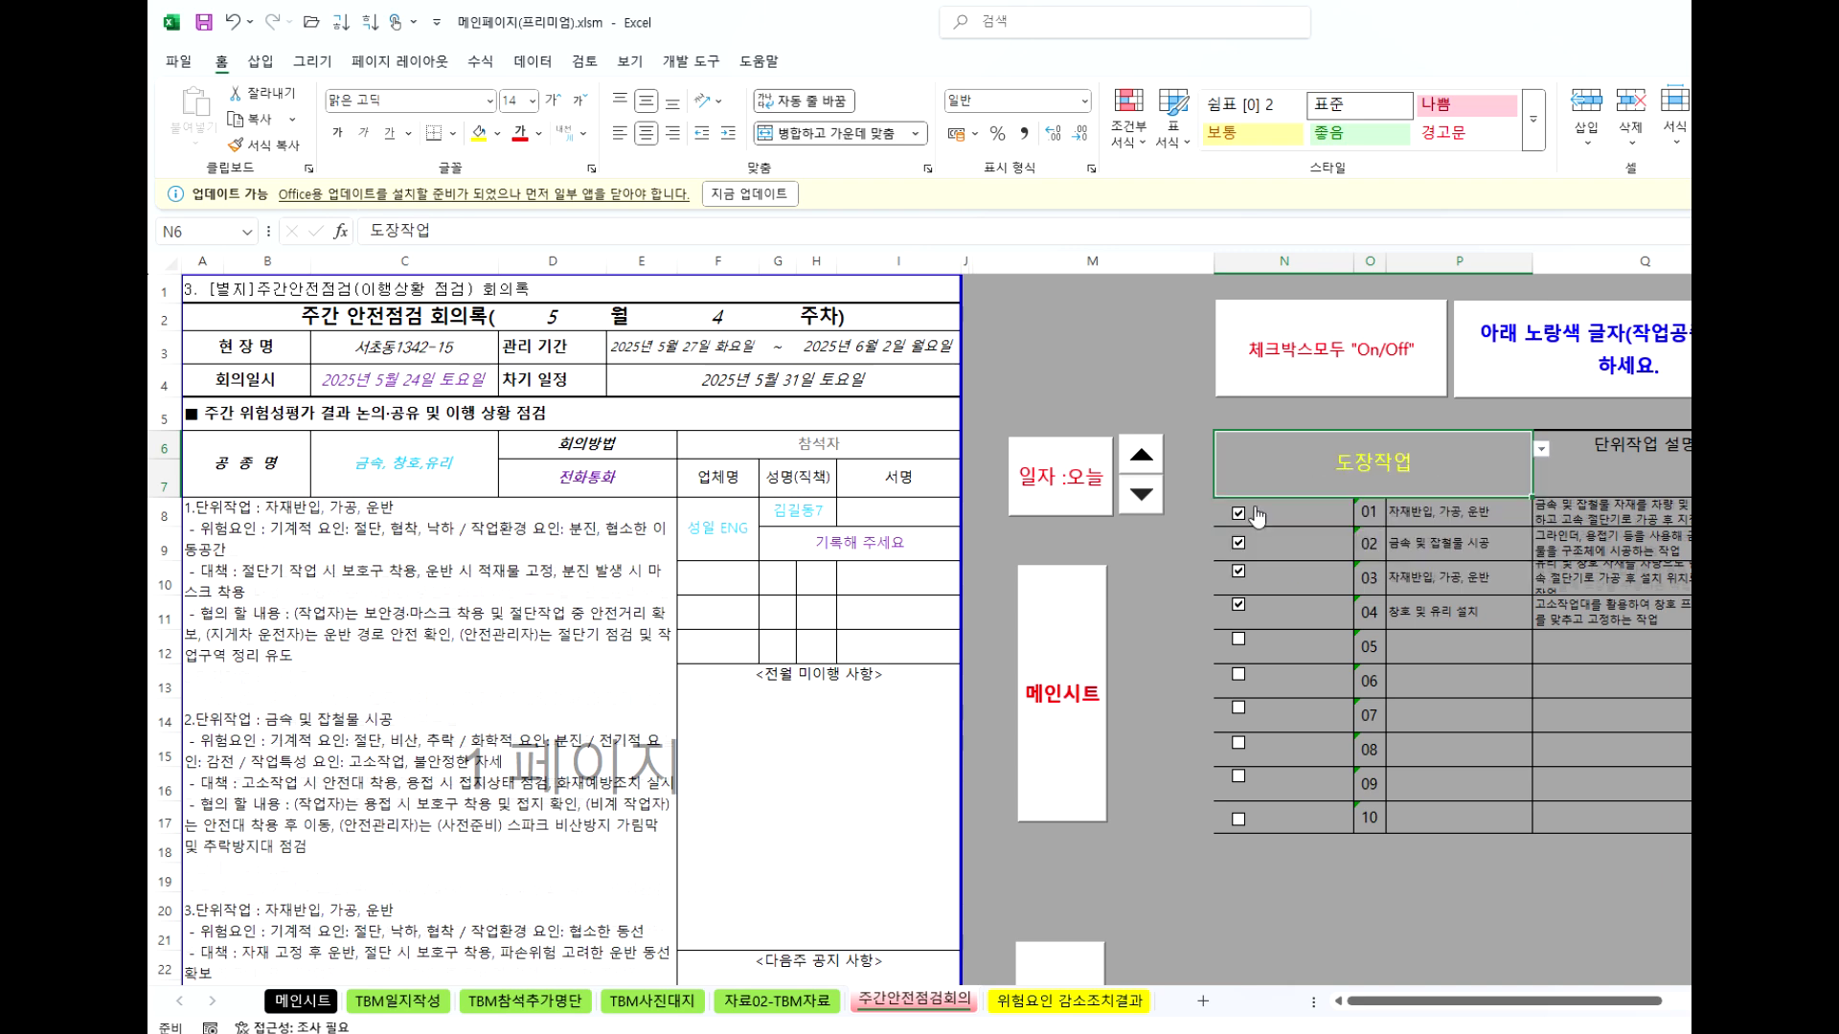
{"action": "left_click", "coordinate": [1332, 368]}
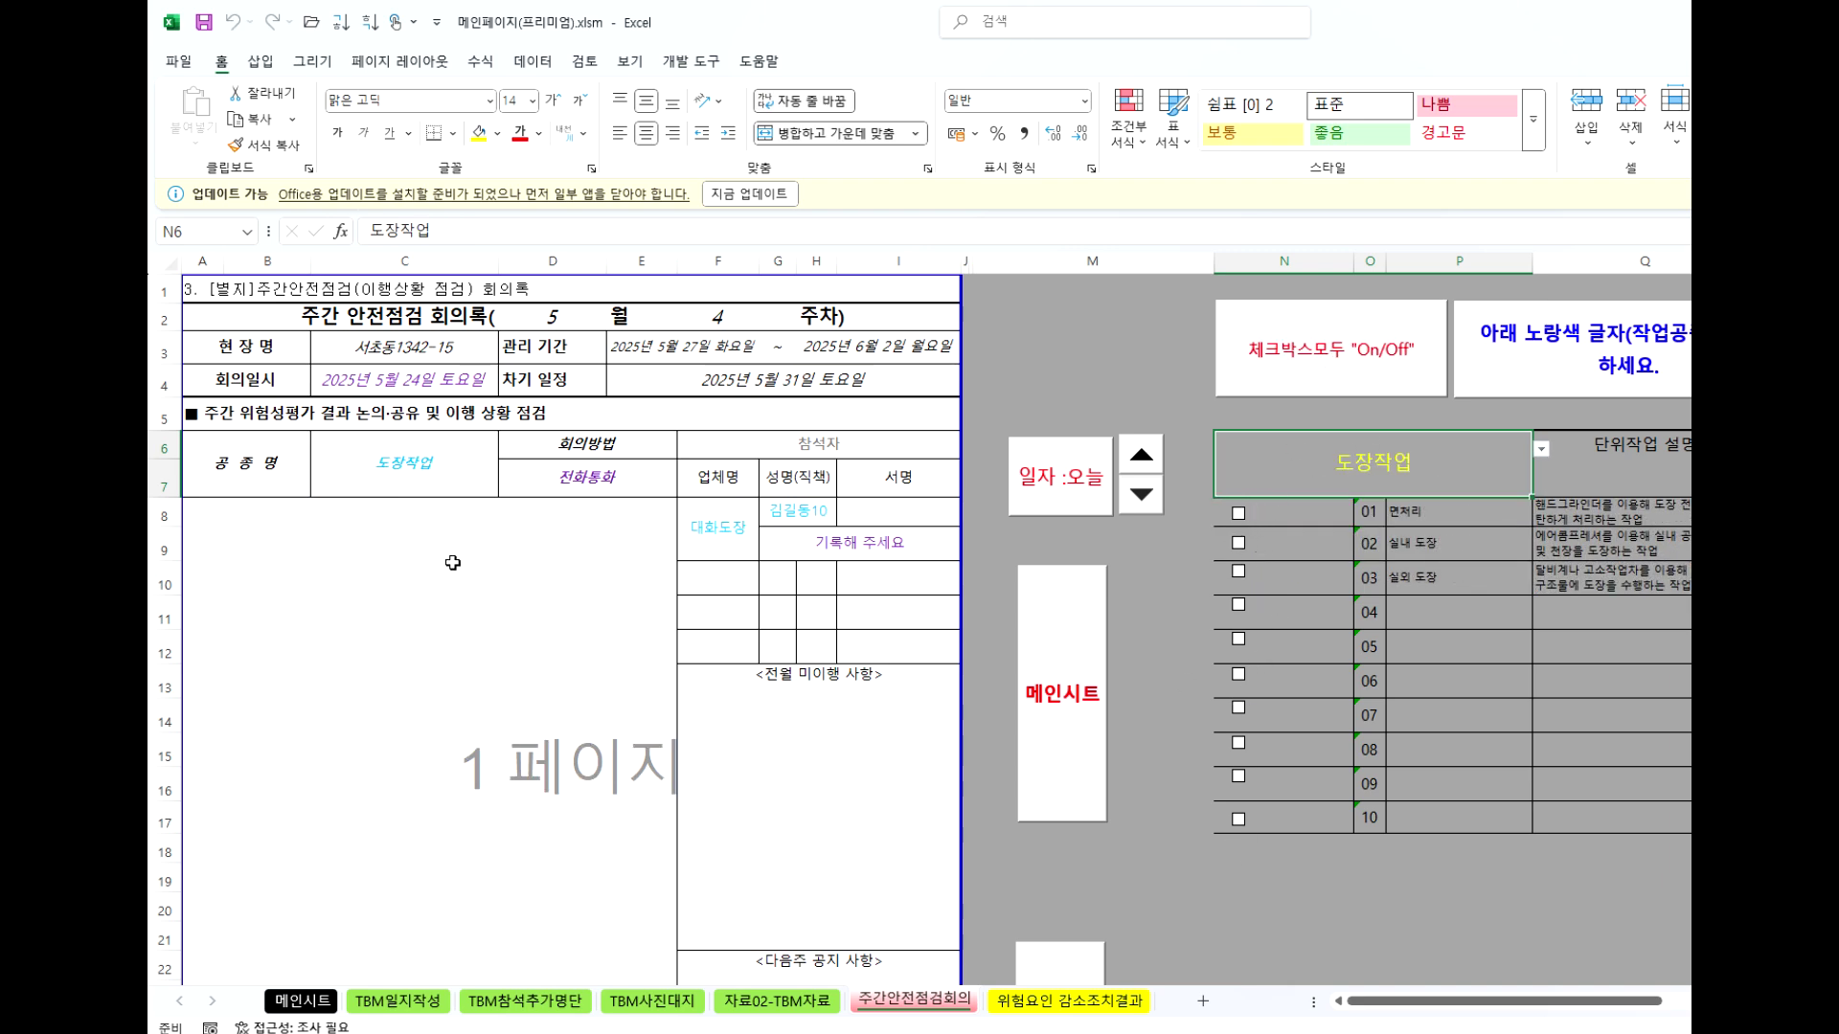
{"action": "scroll", "coordinate": [441, 670], "scroll_direction": "down", "scroll_amount": 4}
{"action": "scroll", "coordinate": [427, 759], "scroll_direction": "up", "scroll_amount": 2}
Check unit works 01 면처리 and 02 실내 도장, then review the resulting meeting text and the attendee signature cells.
{"action": "left_click", "coordinate": [1239, 515]}
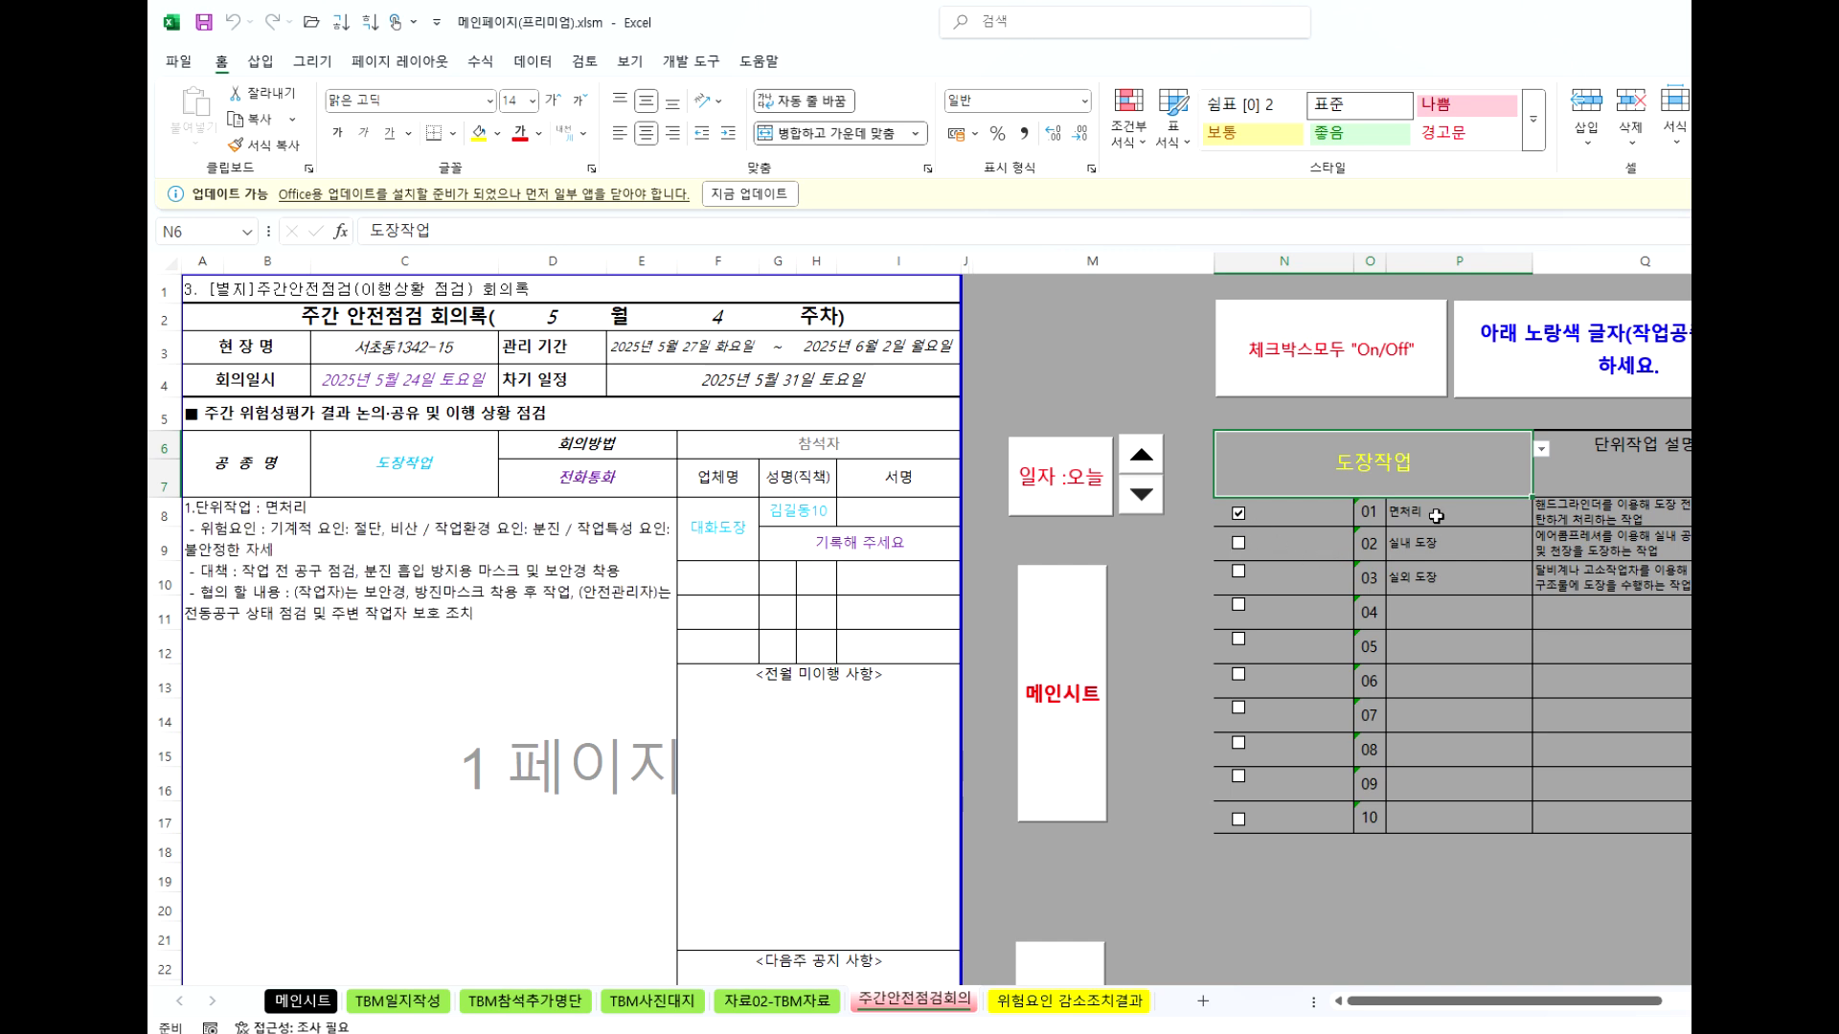
{"action": "left_click", "coordinate": [1238, 545]}
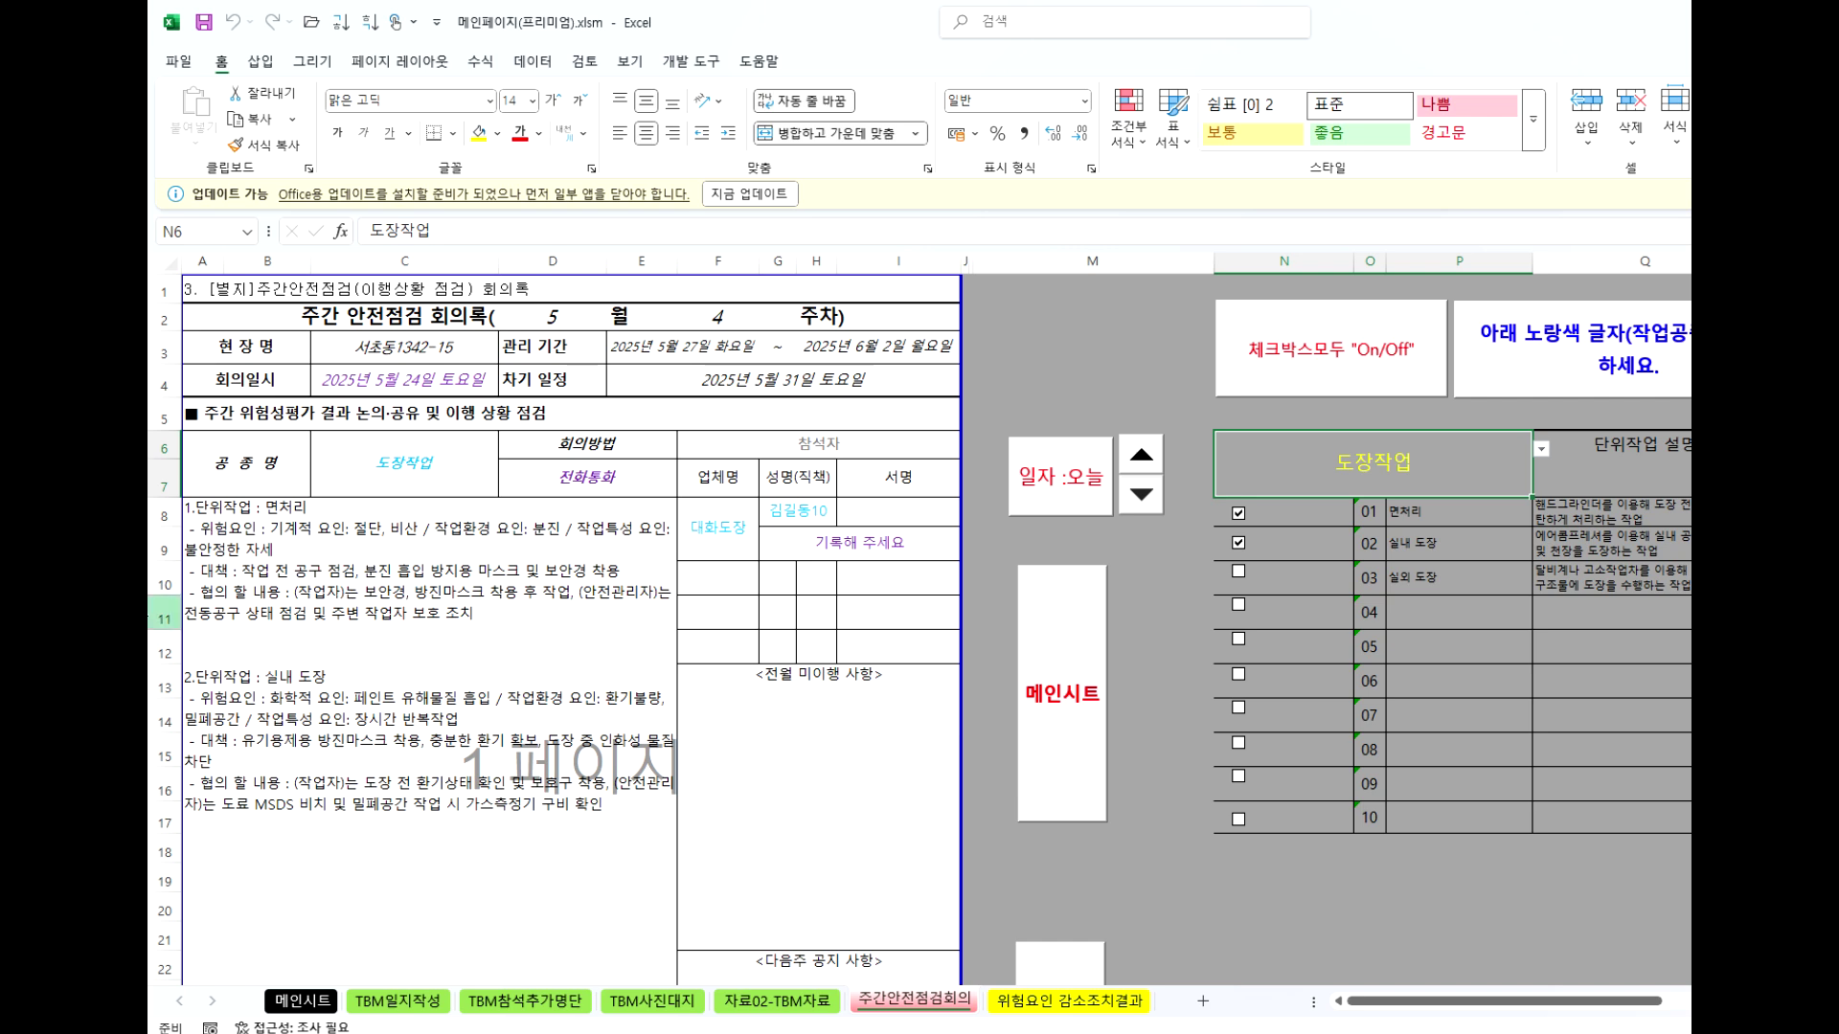
{"action": "left_click", "coordinate": [227, 598]}
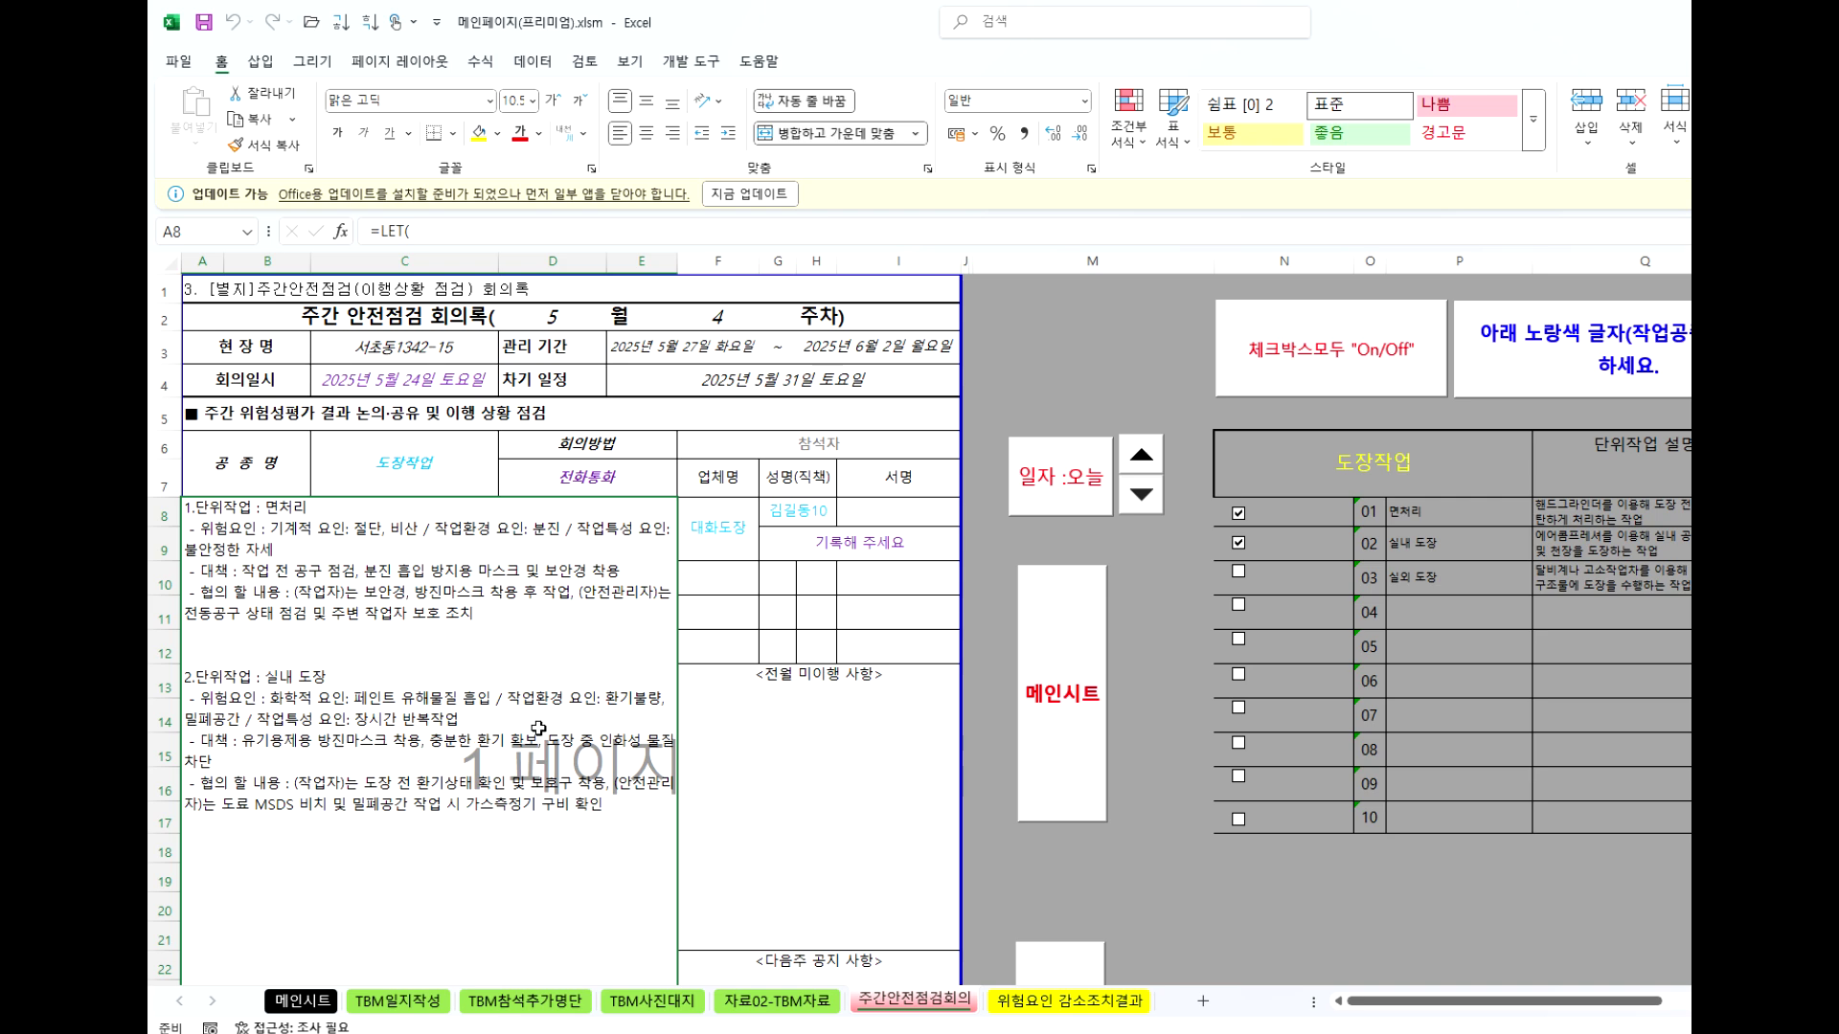
{"action": "scroll", "coordinate": [524, 794], "scroll_direction": "down", "scroll_amount": 1}
{"action": "scroll", "coordinate": [524, 794], "scroll_direction": "down", "scroll_amount": 1}
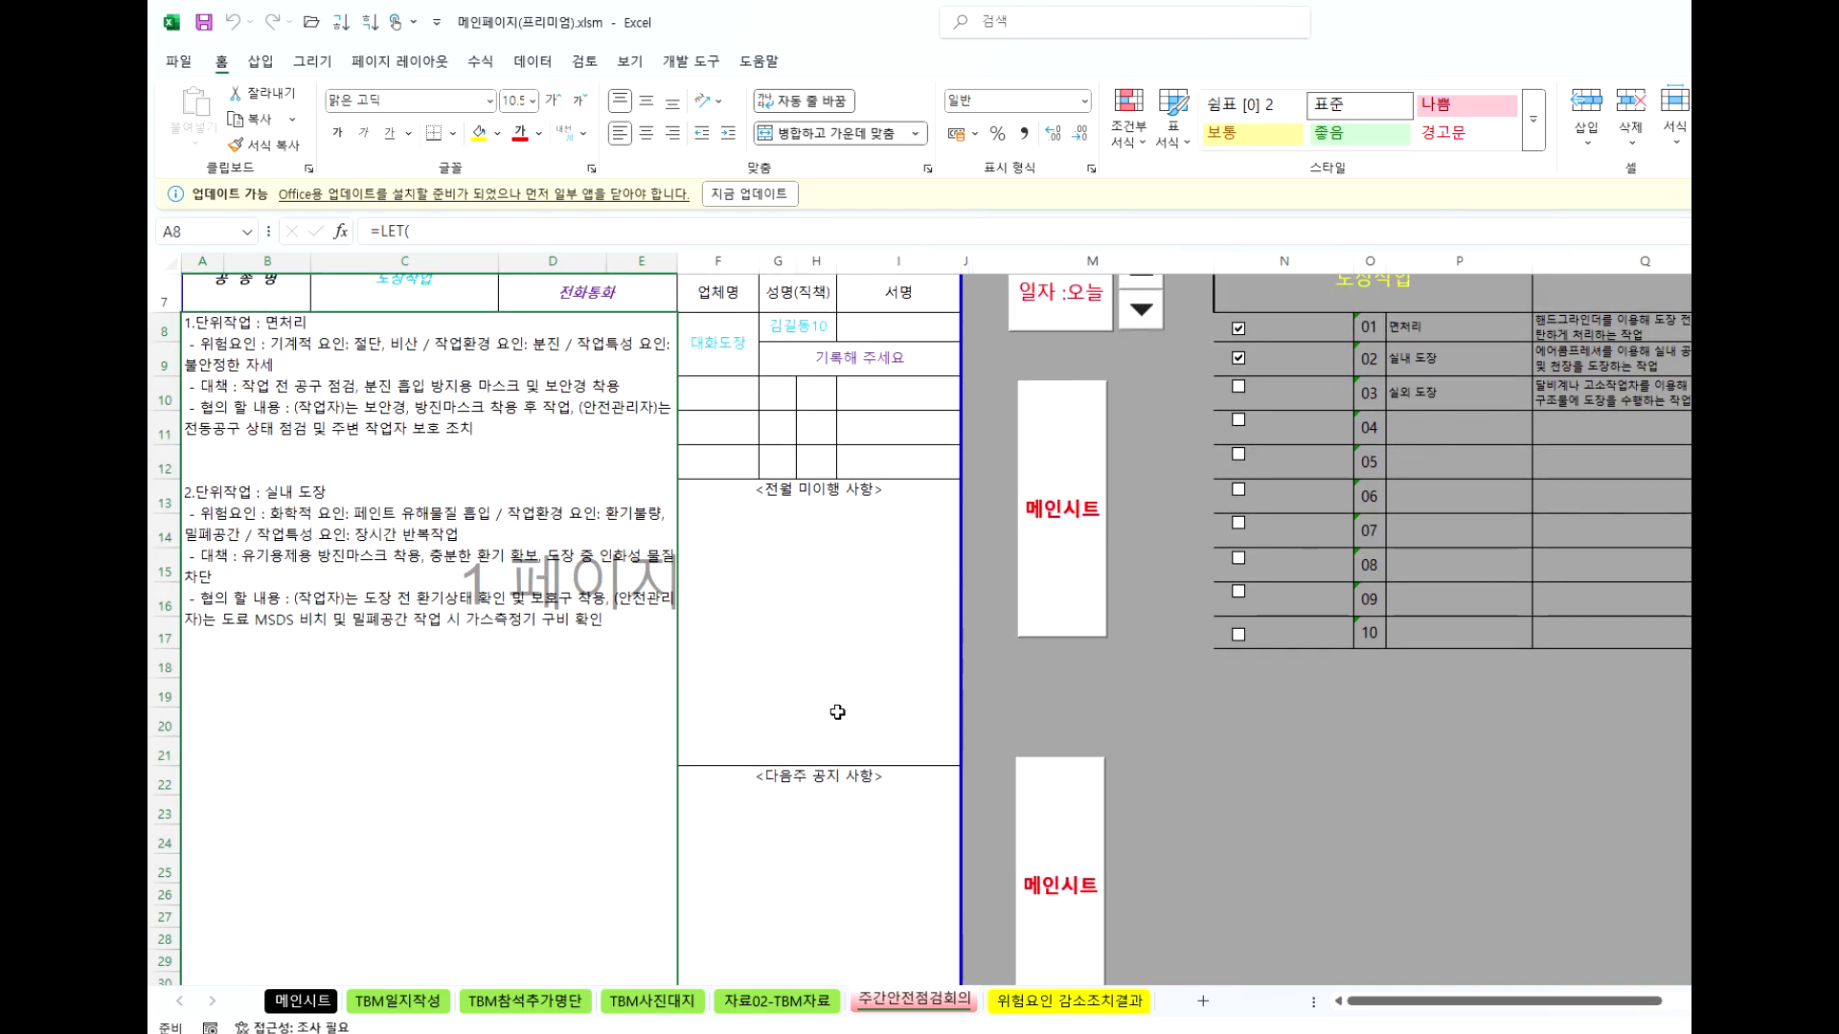
{"action": "scroll", "coordinate": [837, 712], "scroll_direction": "up", "scroll_amount": 2}
{"action": "left_click", "coordinate": [897, 515]}
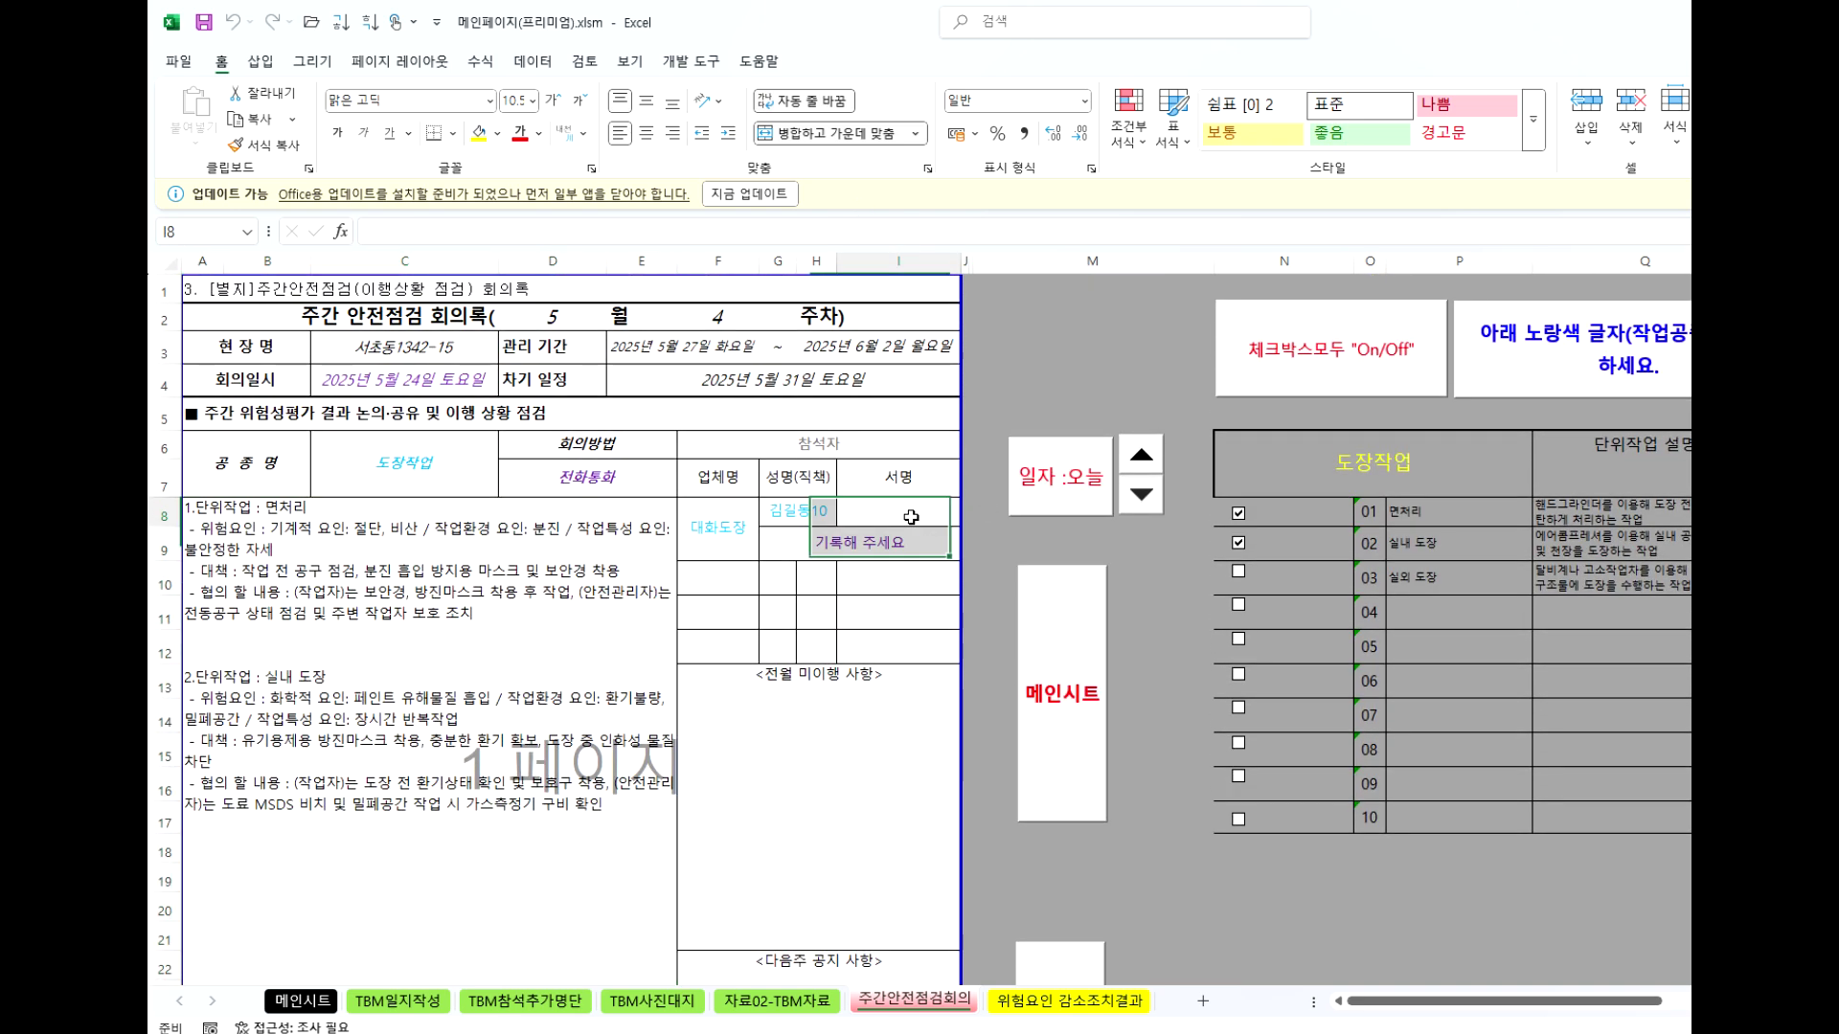
Set the 회의방법 in D7 to 대변회의.
{"action": "left_click", "coordinate": [591, 487]}
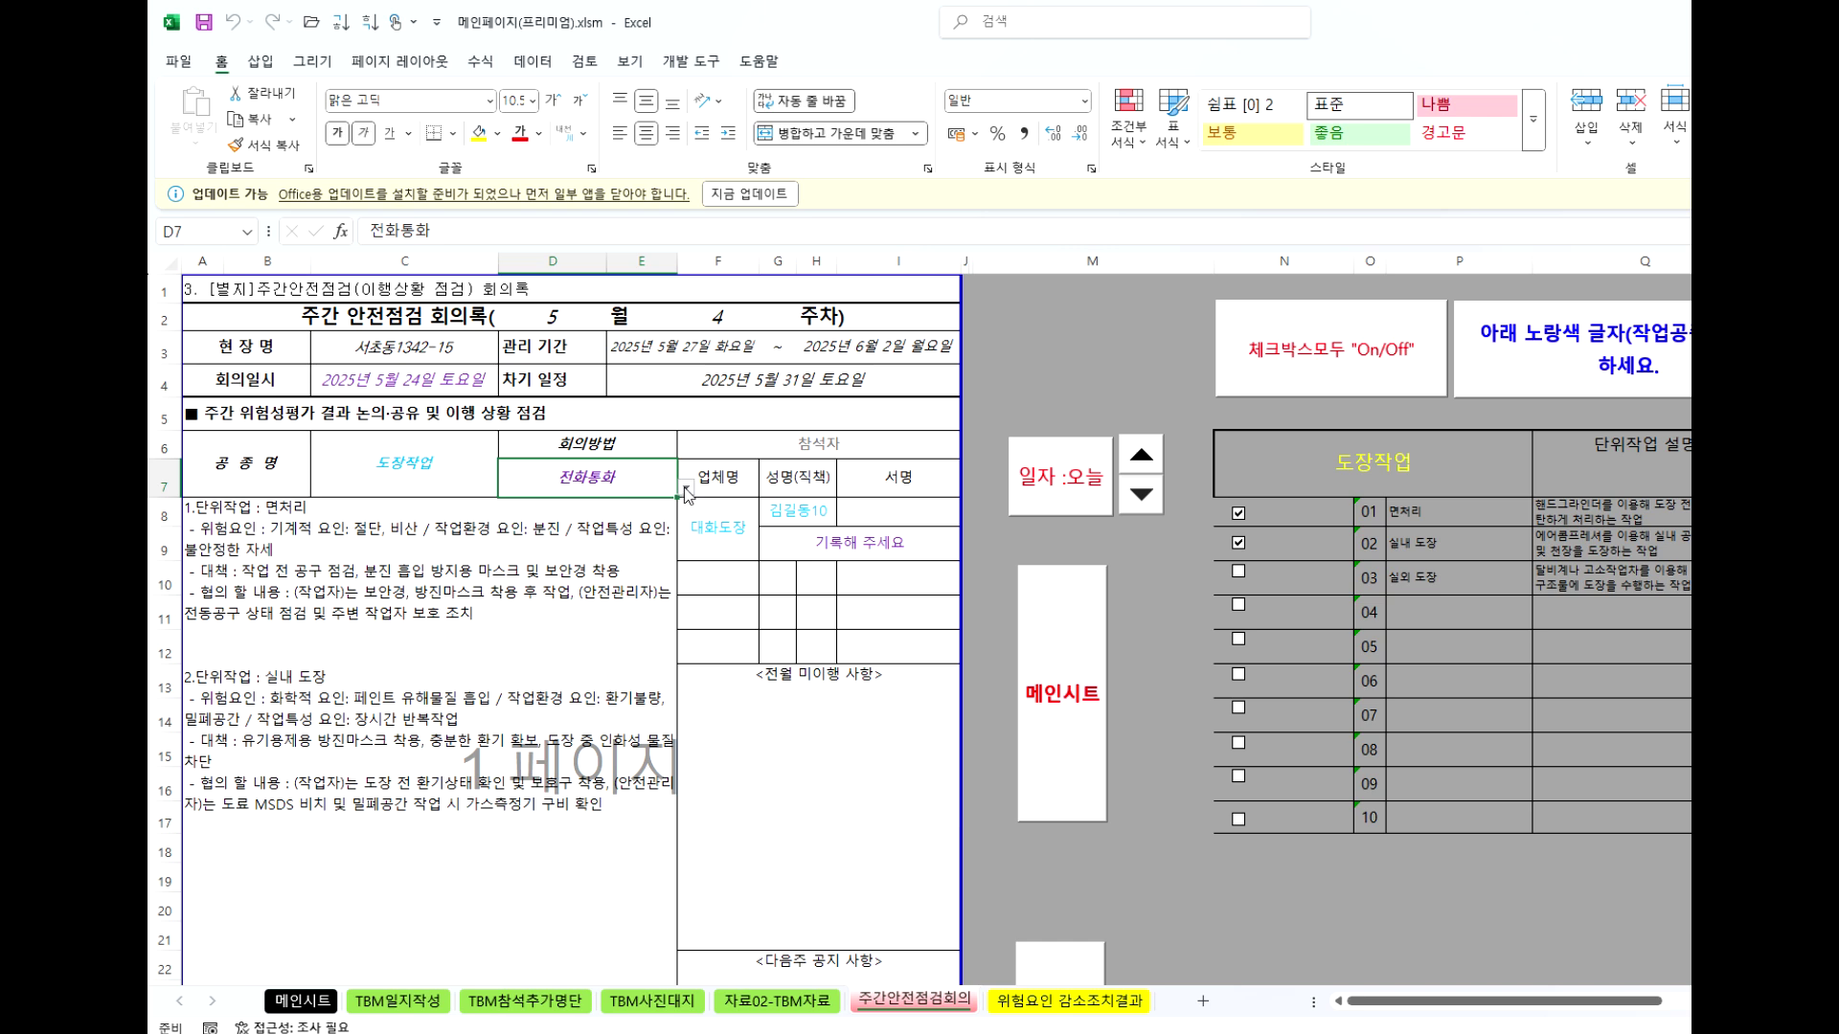
{"action": "left_click", "coordinate": [685, 487]}
{"action": "left_click", "coordinate": [548, 522]}
{"action": "left_click", "coordinate": [822, 789]}
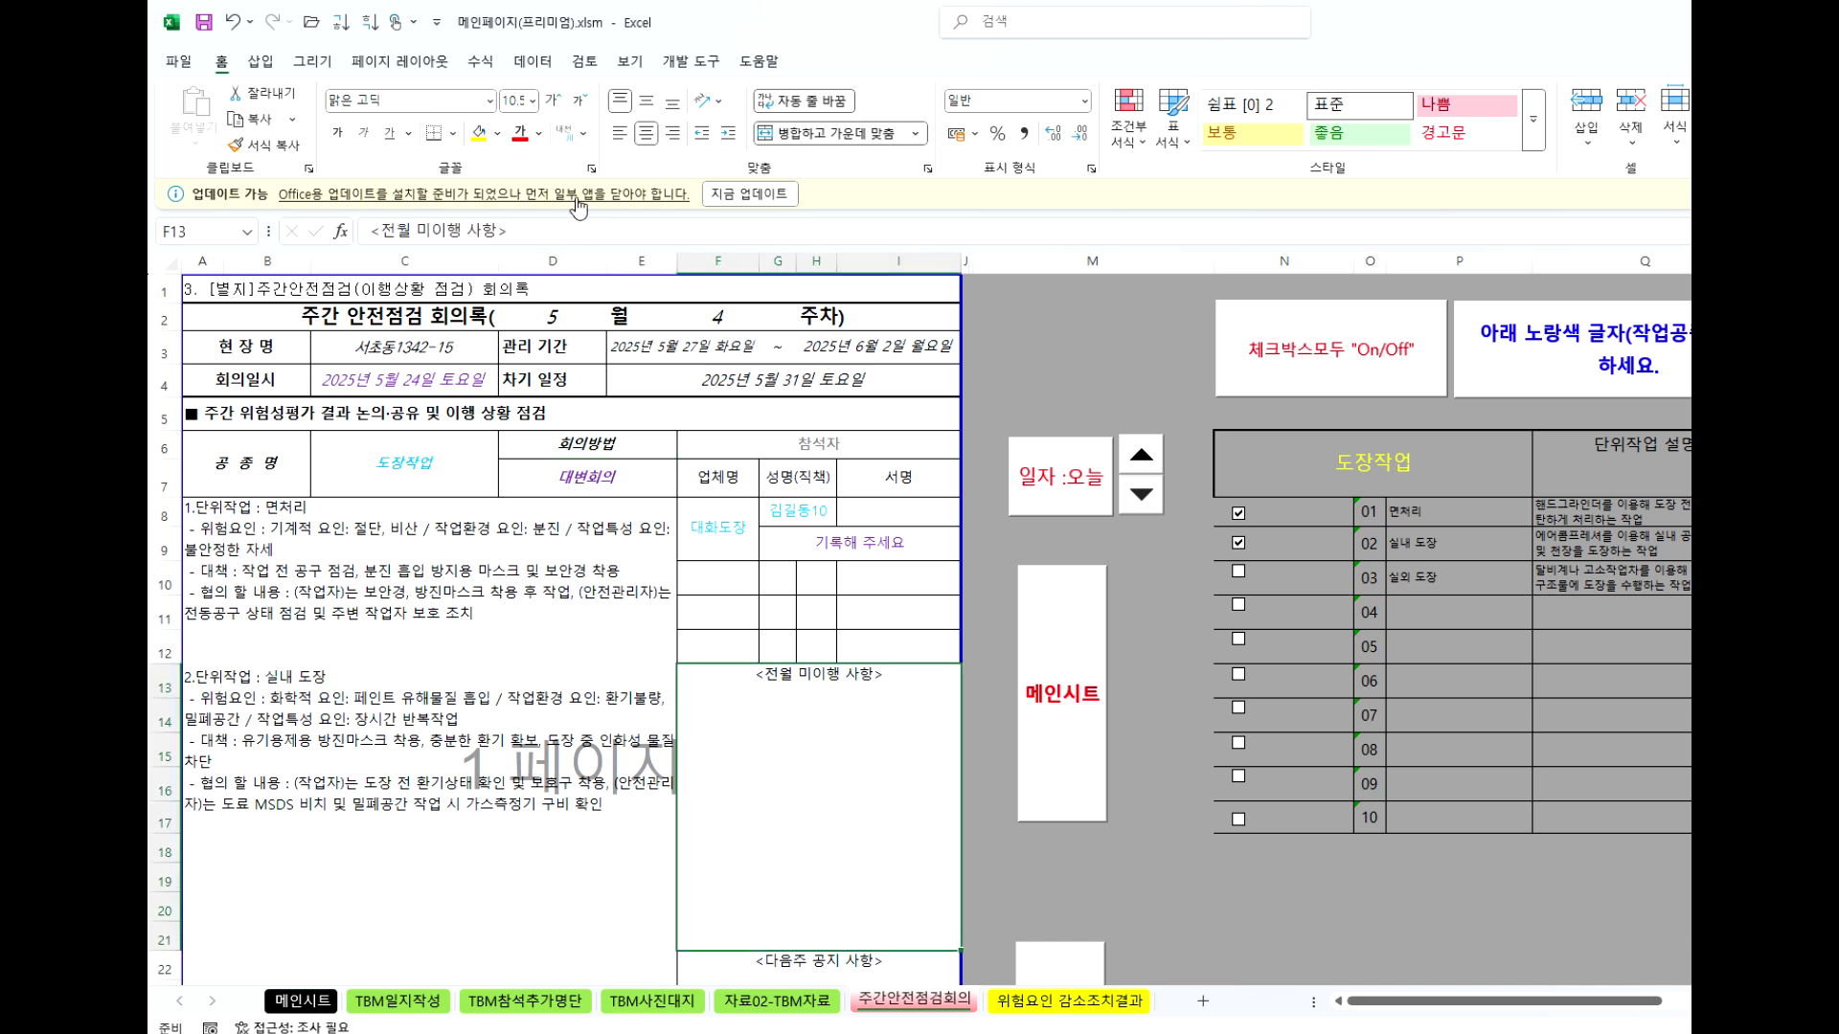
{"action": "left_click", "coordinate": [532, 63]}
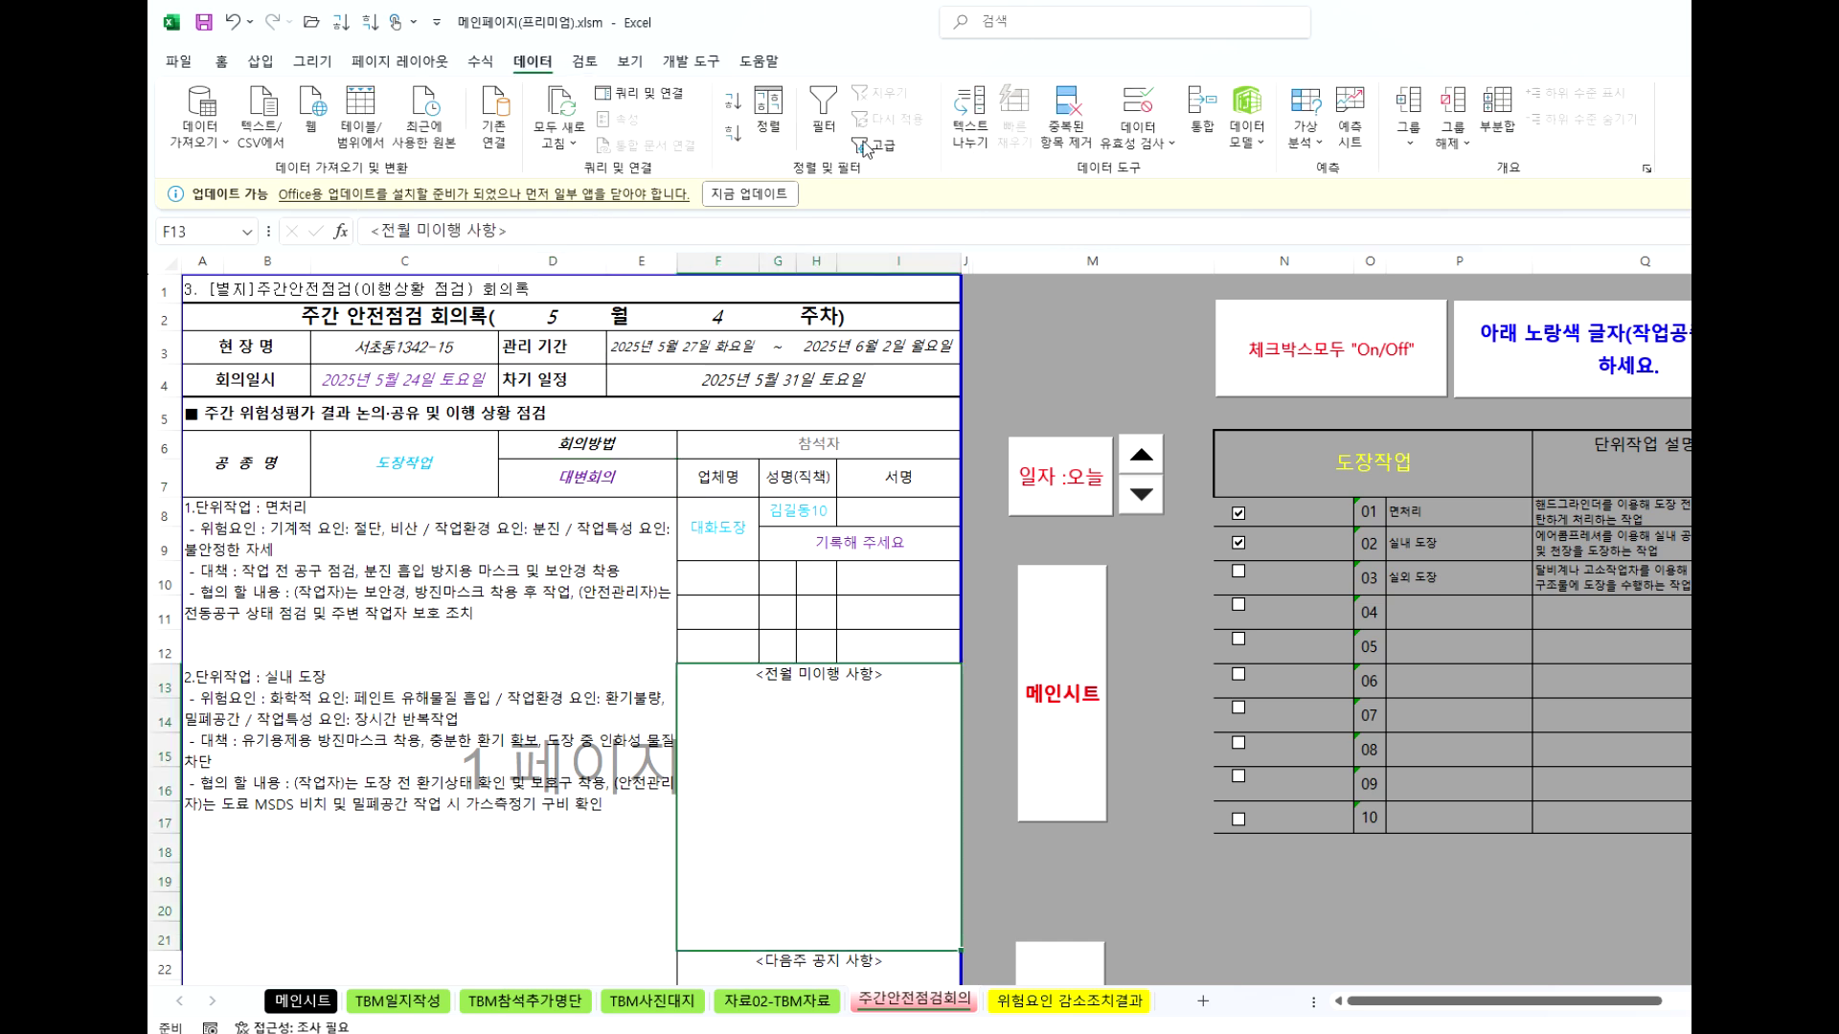
{"action": "left_click", "coordinate": [1149, 142]}
{"action": "left_click", "coordinate": [1203, 175]}
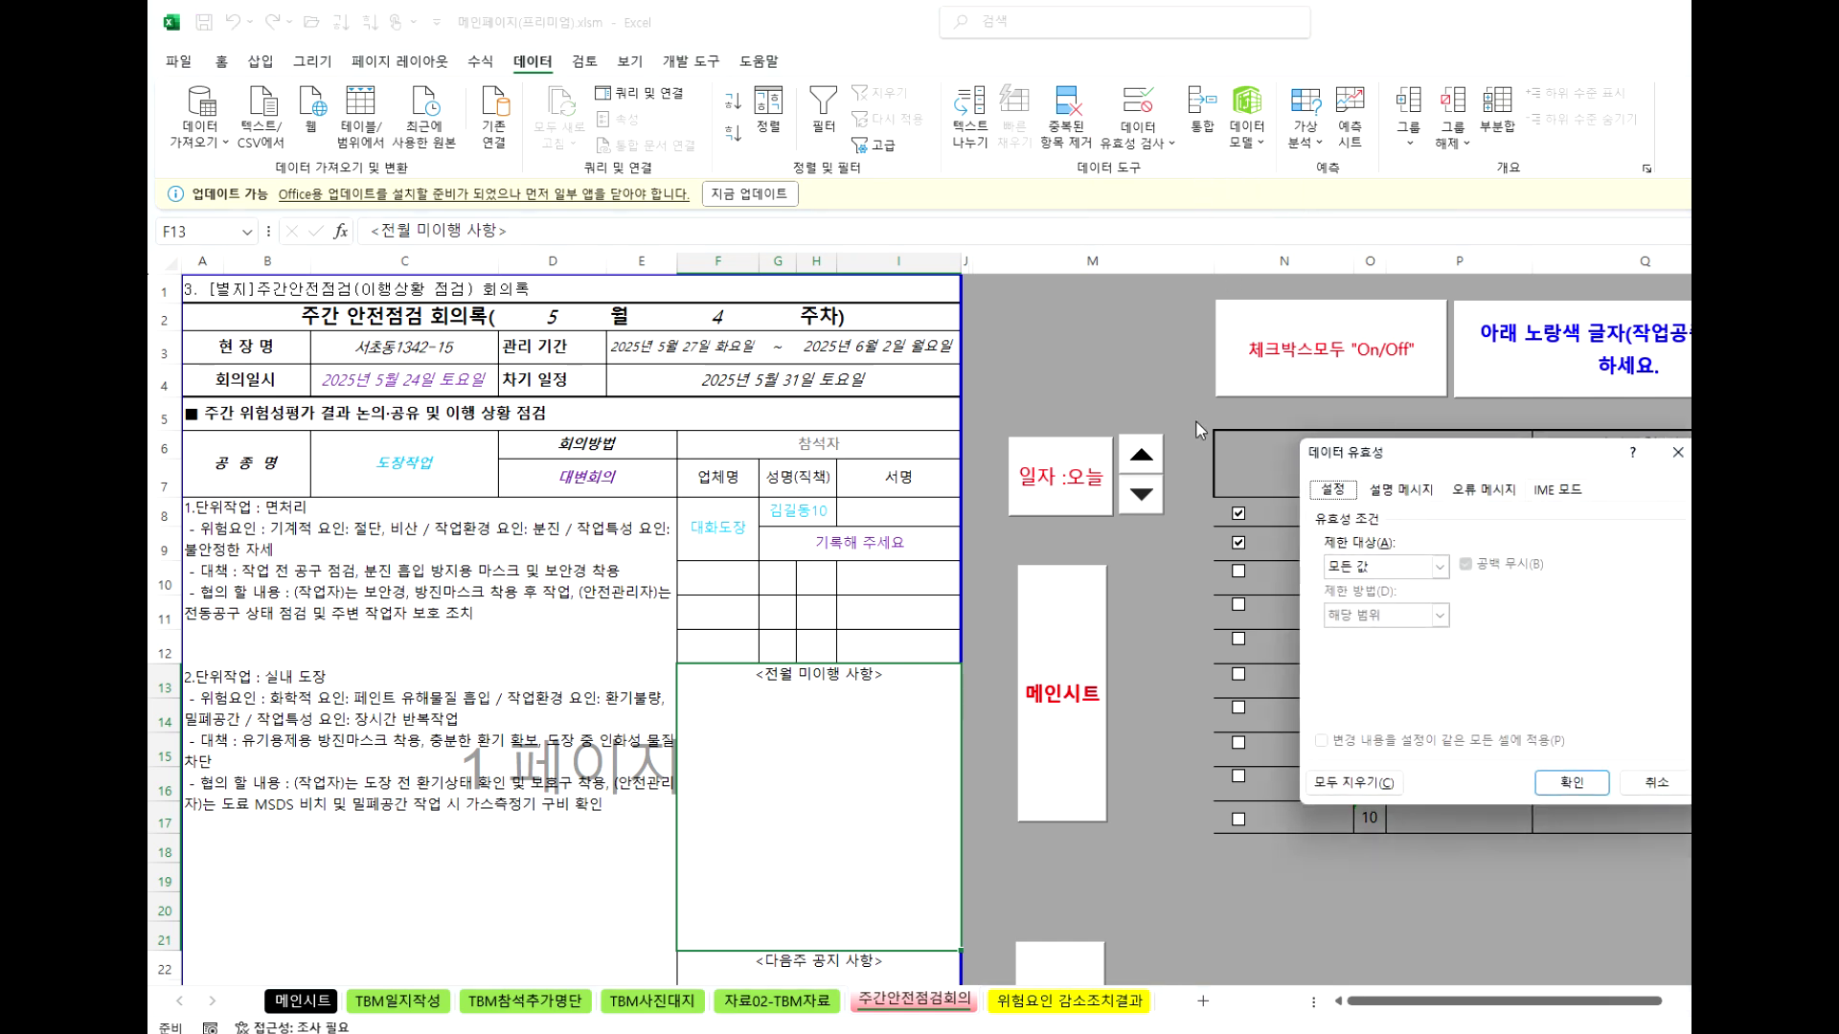
{"action": "left_click", "coordinate": [1383, 575]}
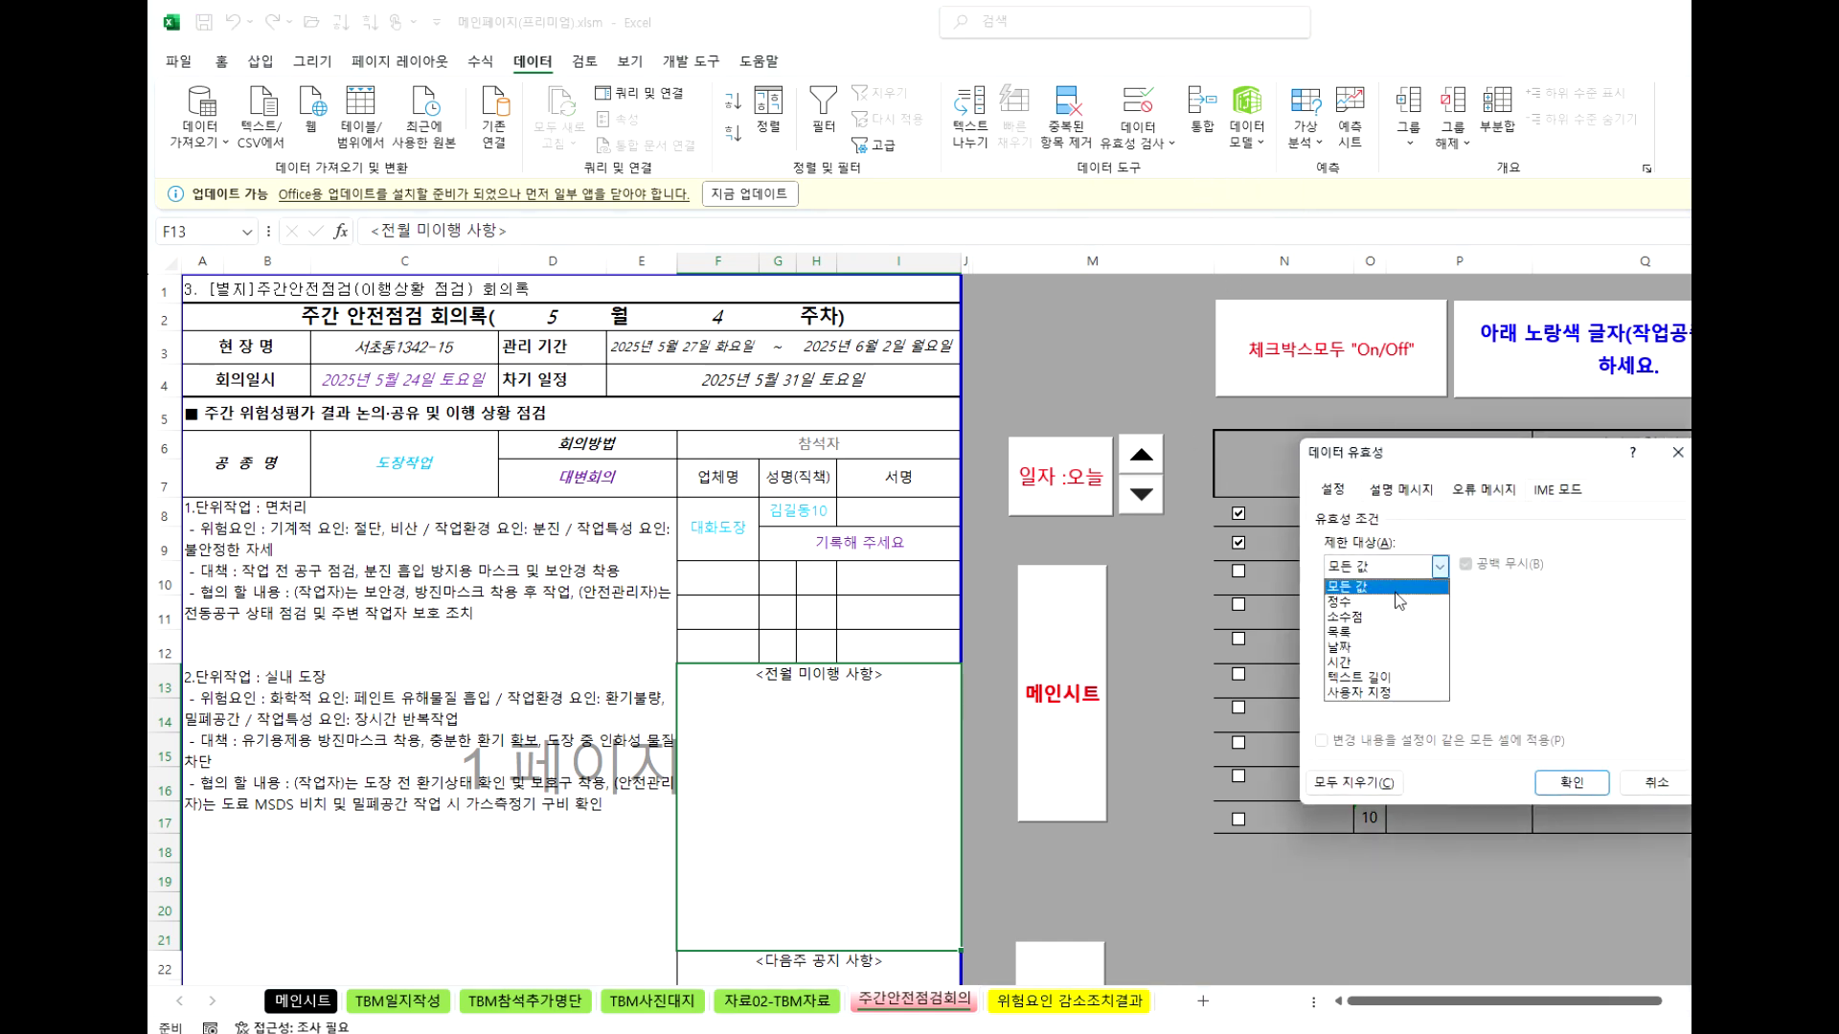
{"action": "left_click", "coordinate": [1355, 637]}
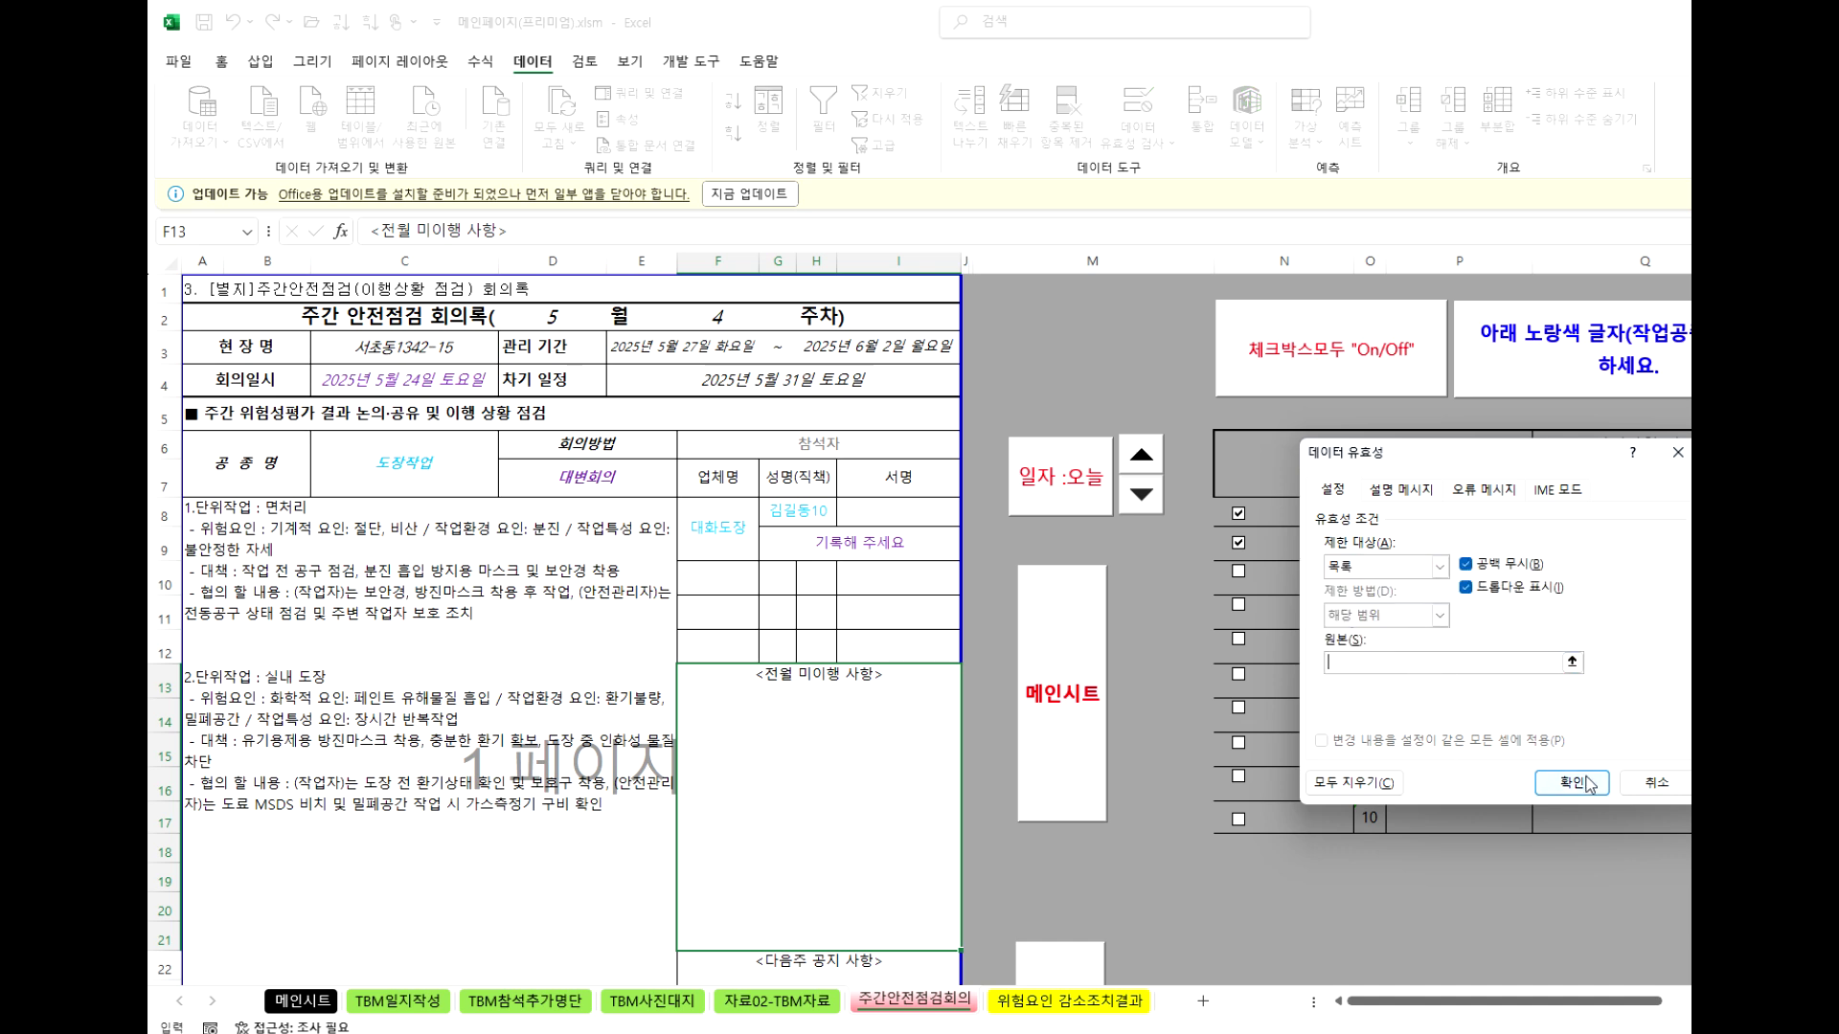
{"action": "left_click", "coordinate": [1656, 783]}
Correct 대변회의 to 대면회의 in the data validation list source of the 회의방법 cell D7.
{"action": "left_click", "coordinate": [587, 477]}
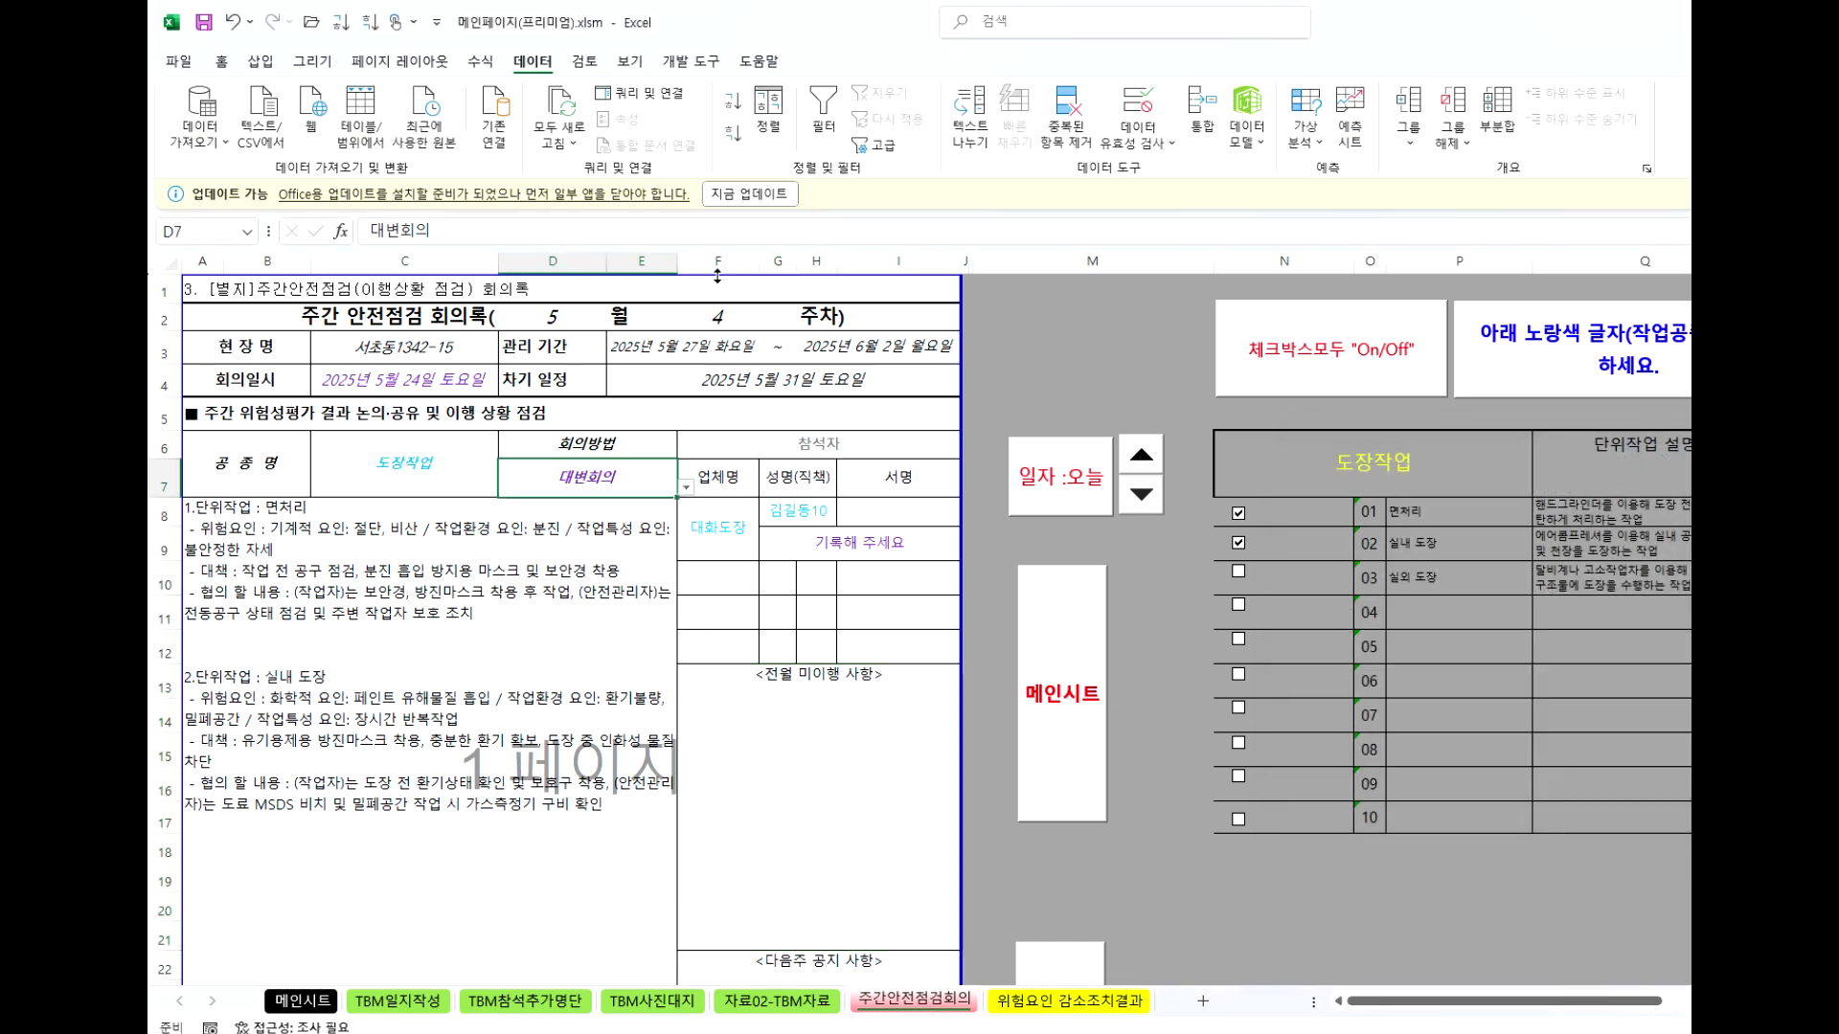
{"action": "left_click", "coordinate": [1137, 142]}
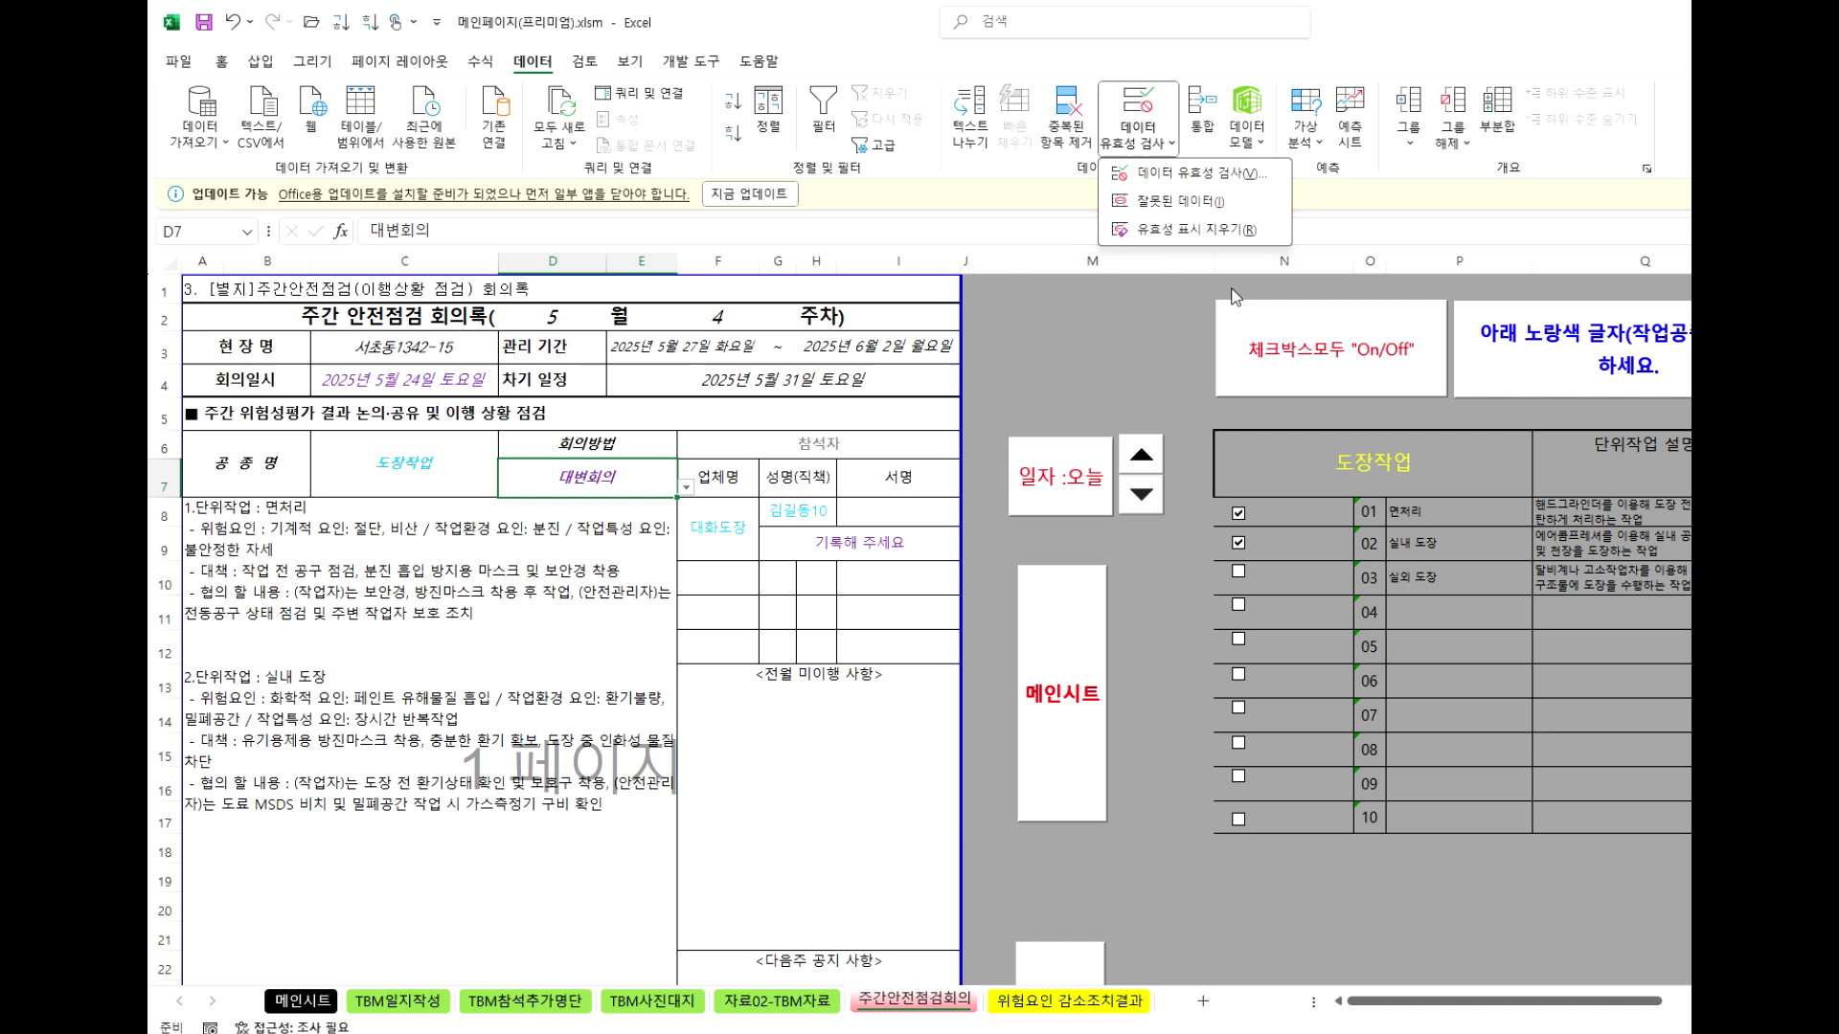
{"action": "left_click", "coordinate": [1207, 173]}
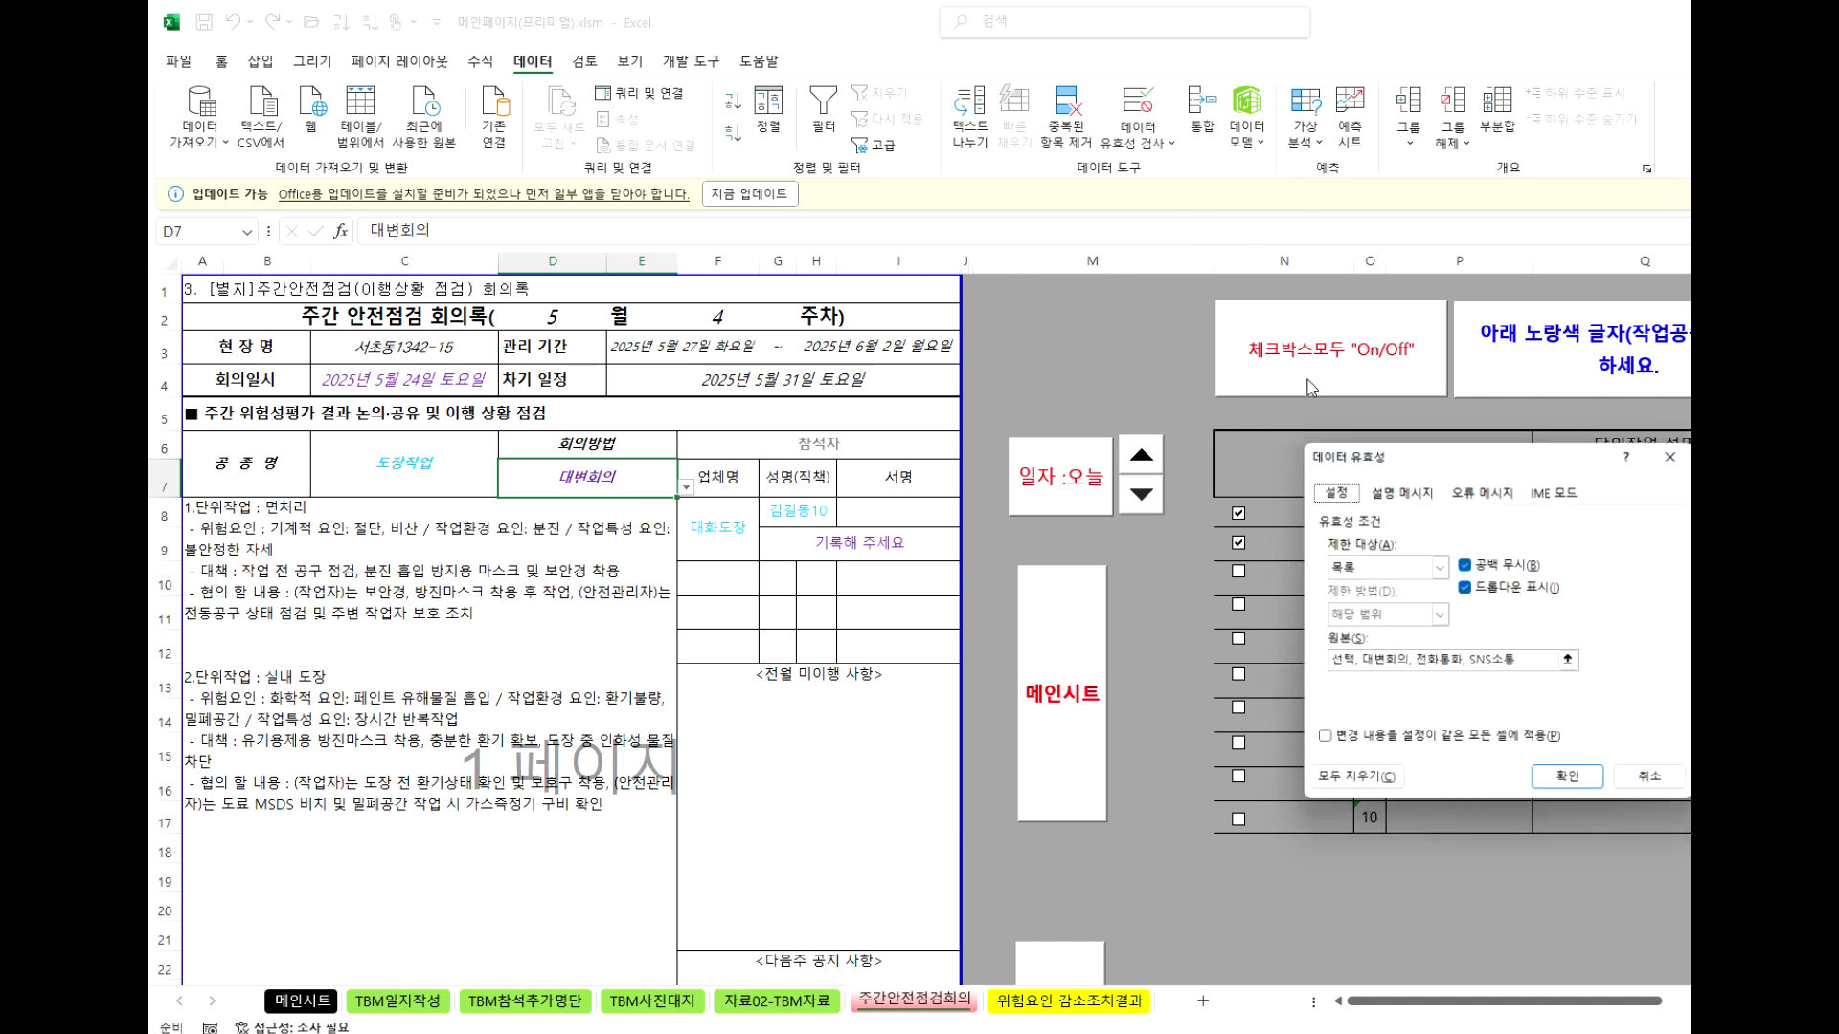
{"action": "left_click", "coordinate": [1386, 662]}
{"action": "key", "text": "BackSpace"}
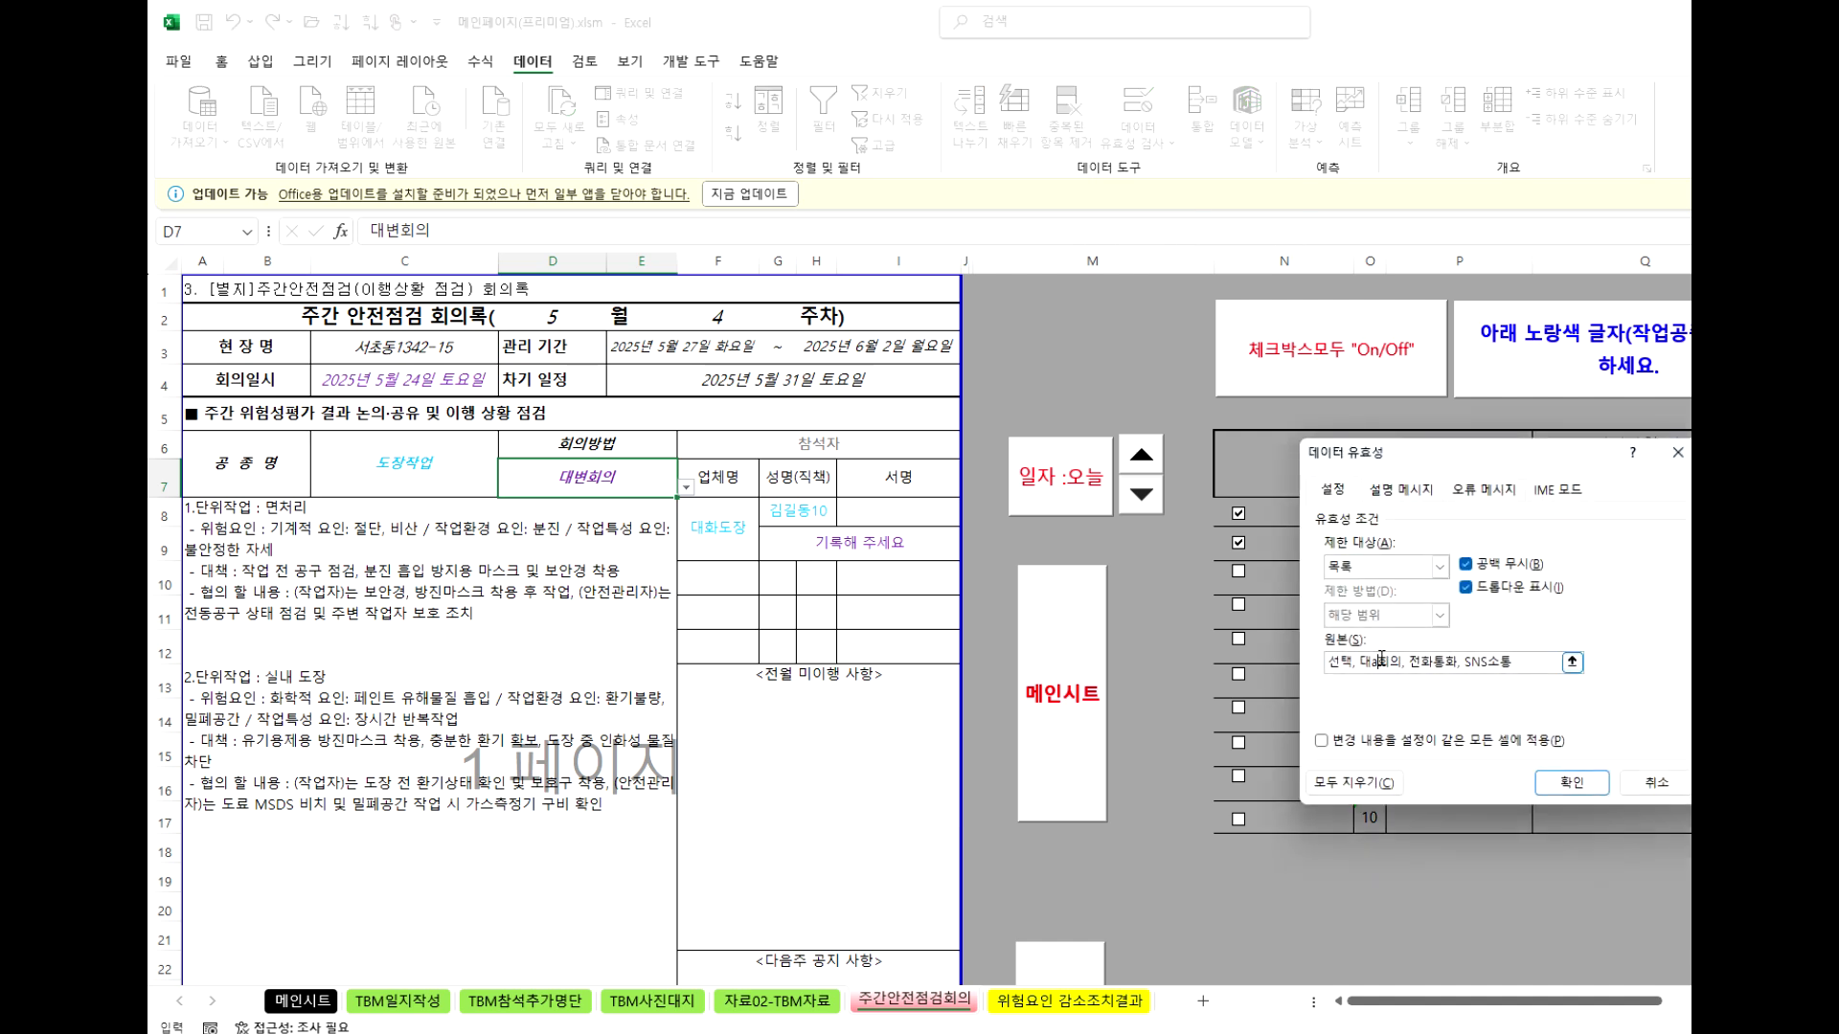
{"action": "type", "text": "ㅁ"}
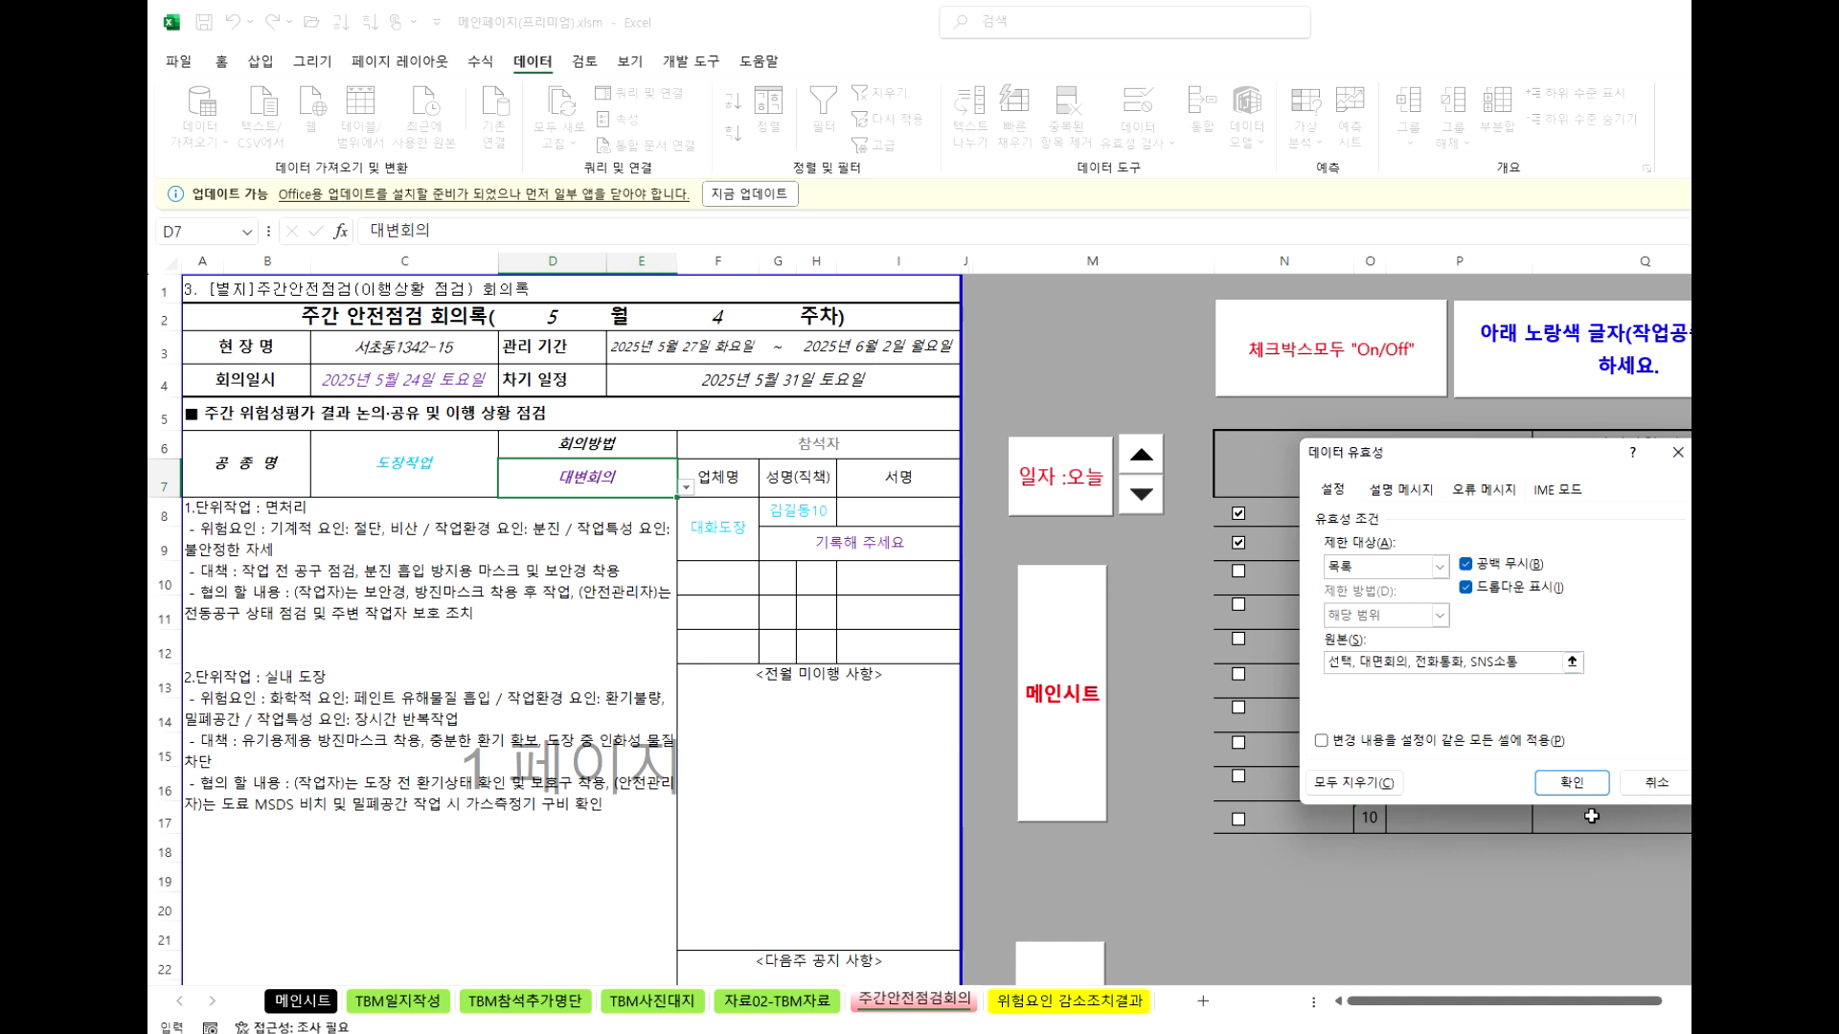
{"action": "left_click", "coordinate": [1572, 783]}
{"action": "left_click", "coordinate": [1338, 915]}
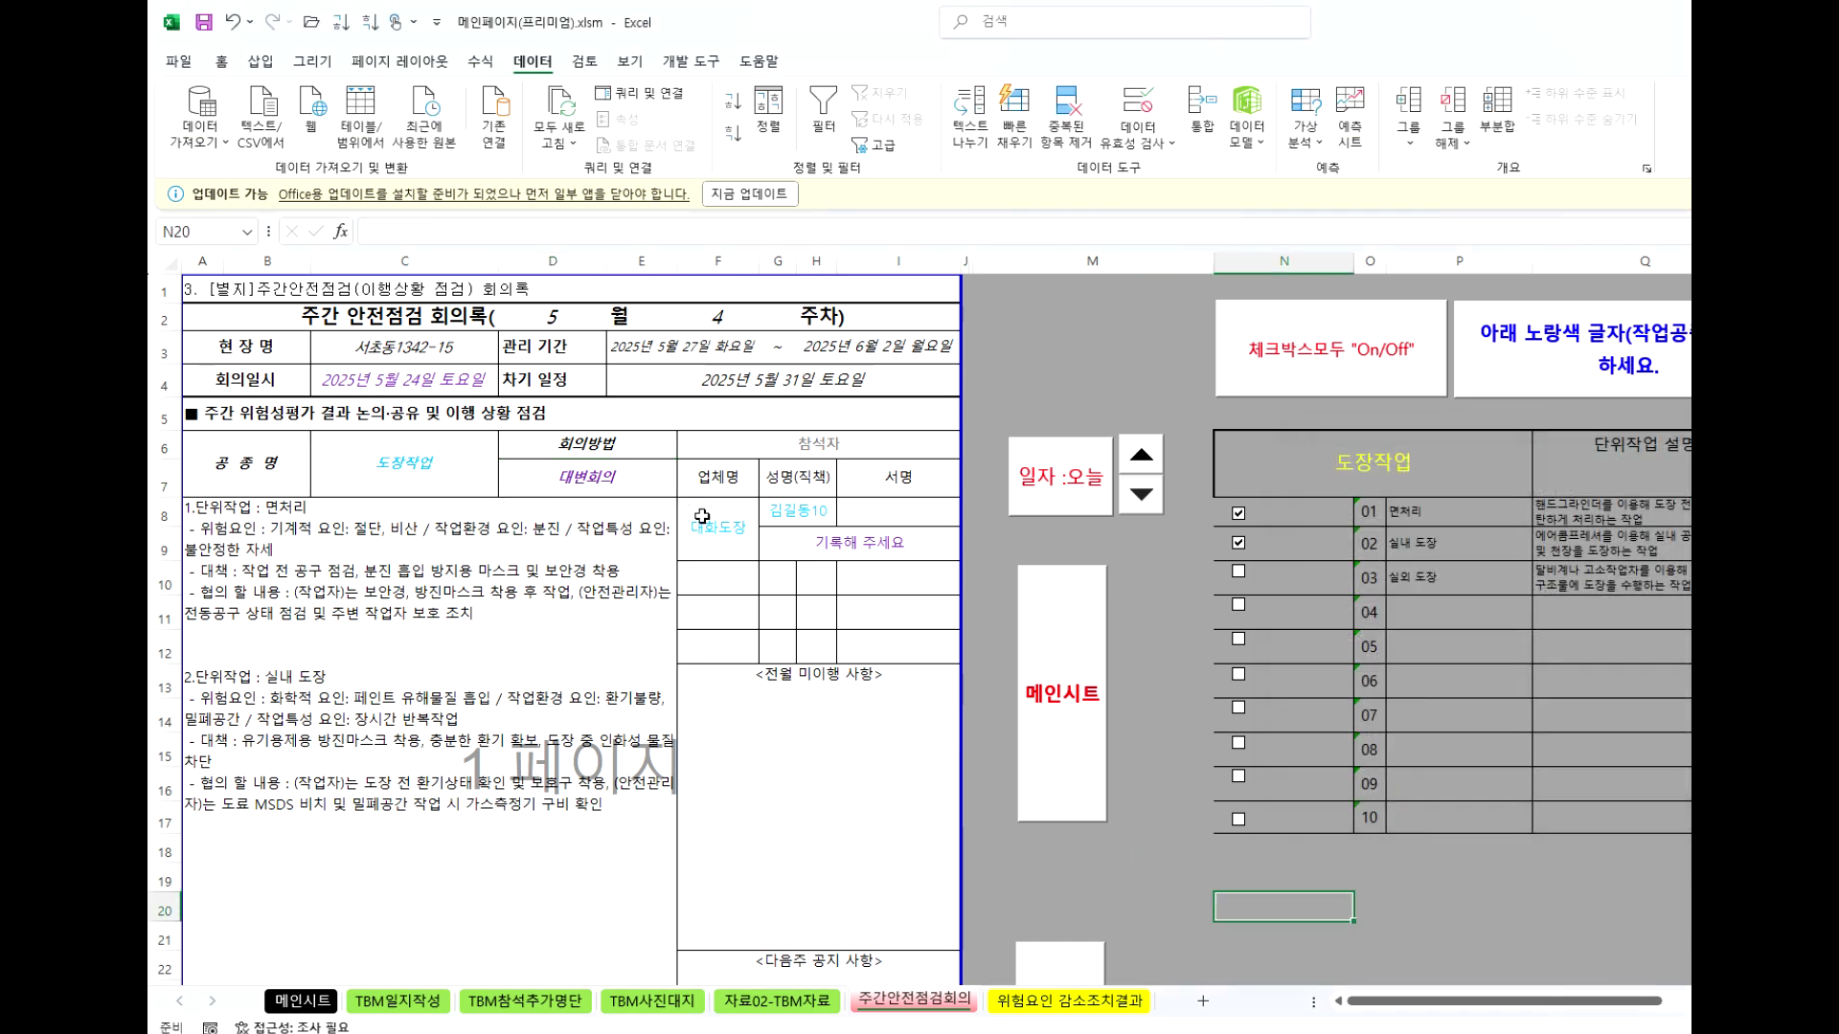
Set the 회의방법 in D7 to 대면회의 and select the 전월 미이행 사항 box.
{"action": "left_click", "coordinate": [648, 485]}
{"action": "left_click", "coordinate": [686, 488]}
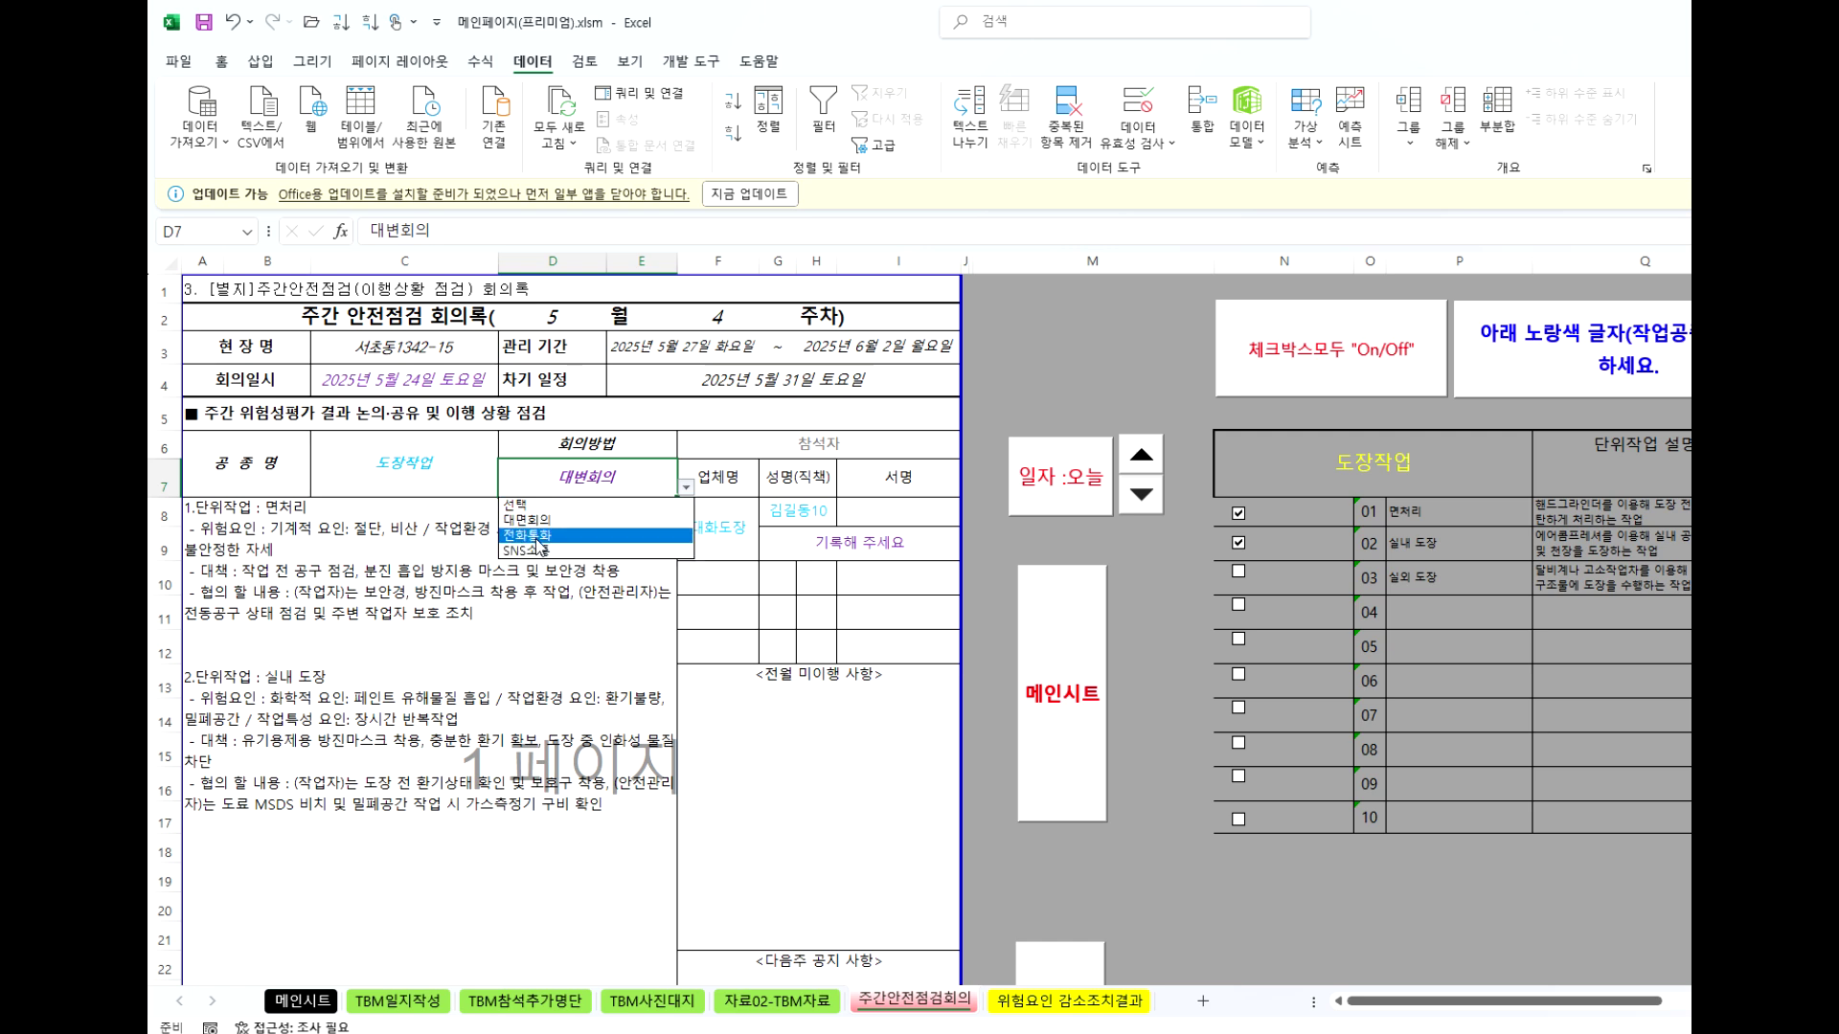
{"action": "left_click", "coordinate": [575, 525]}
{"action": "left_click", "coordinate": [817, 756]}
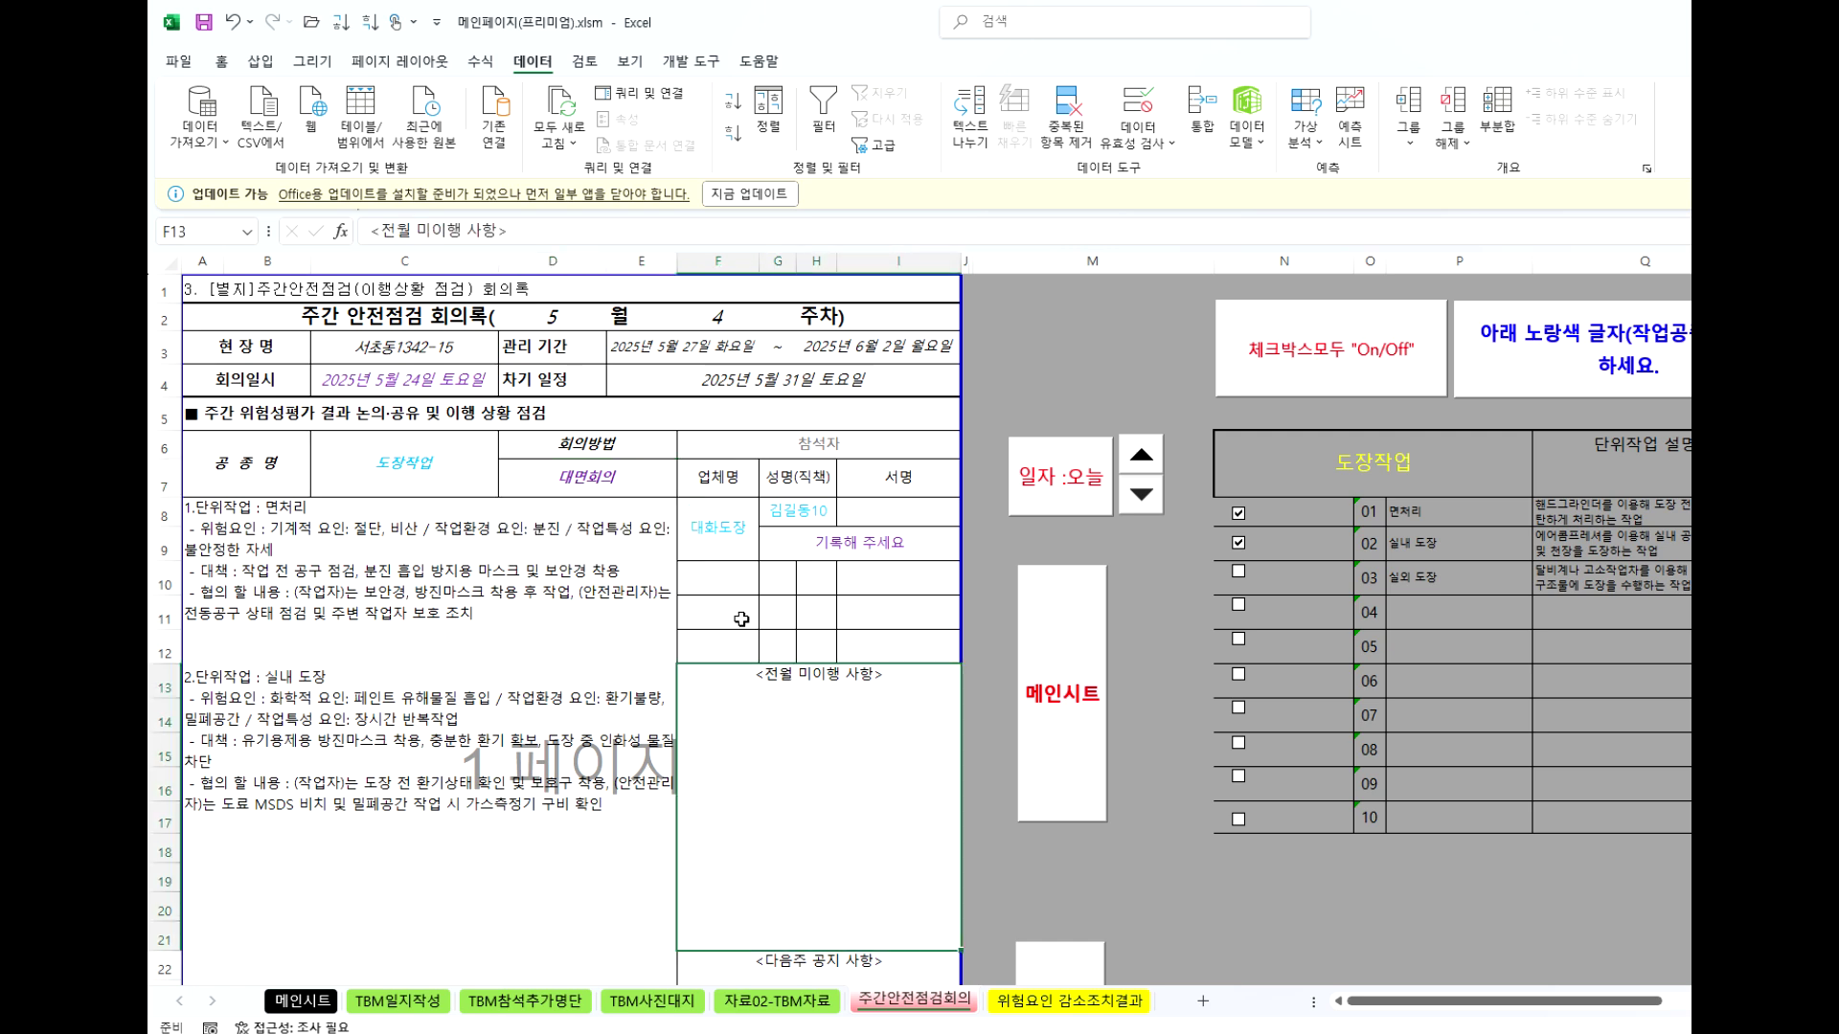
Try the 회의방법 options 전화통화 and SNS소통 in D7, and select the 전월 미이행 사항 box.
{"action": "left_click", "coordinate": [599, 482]}
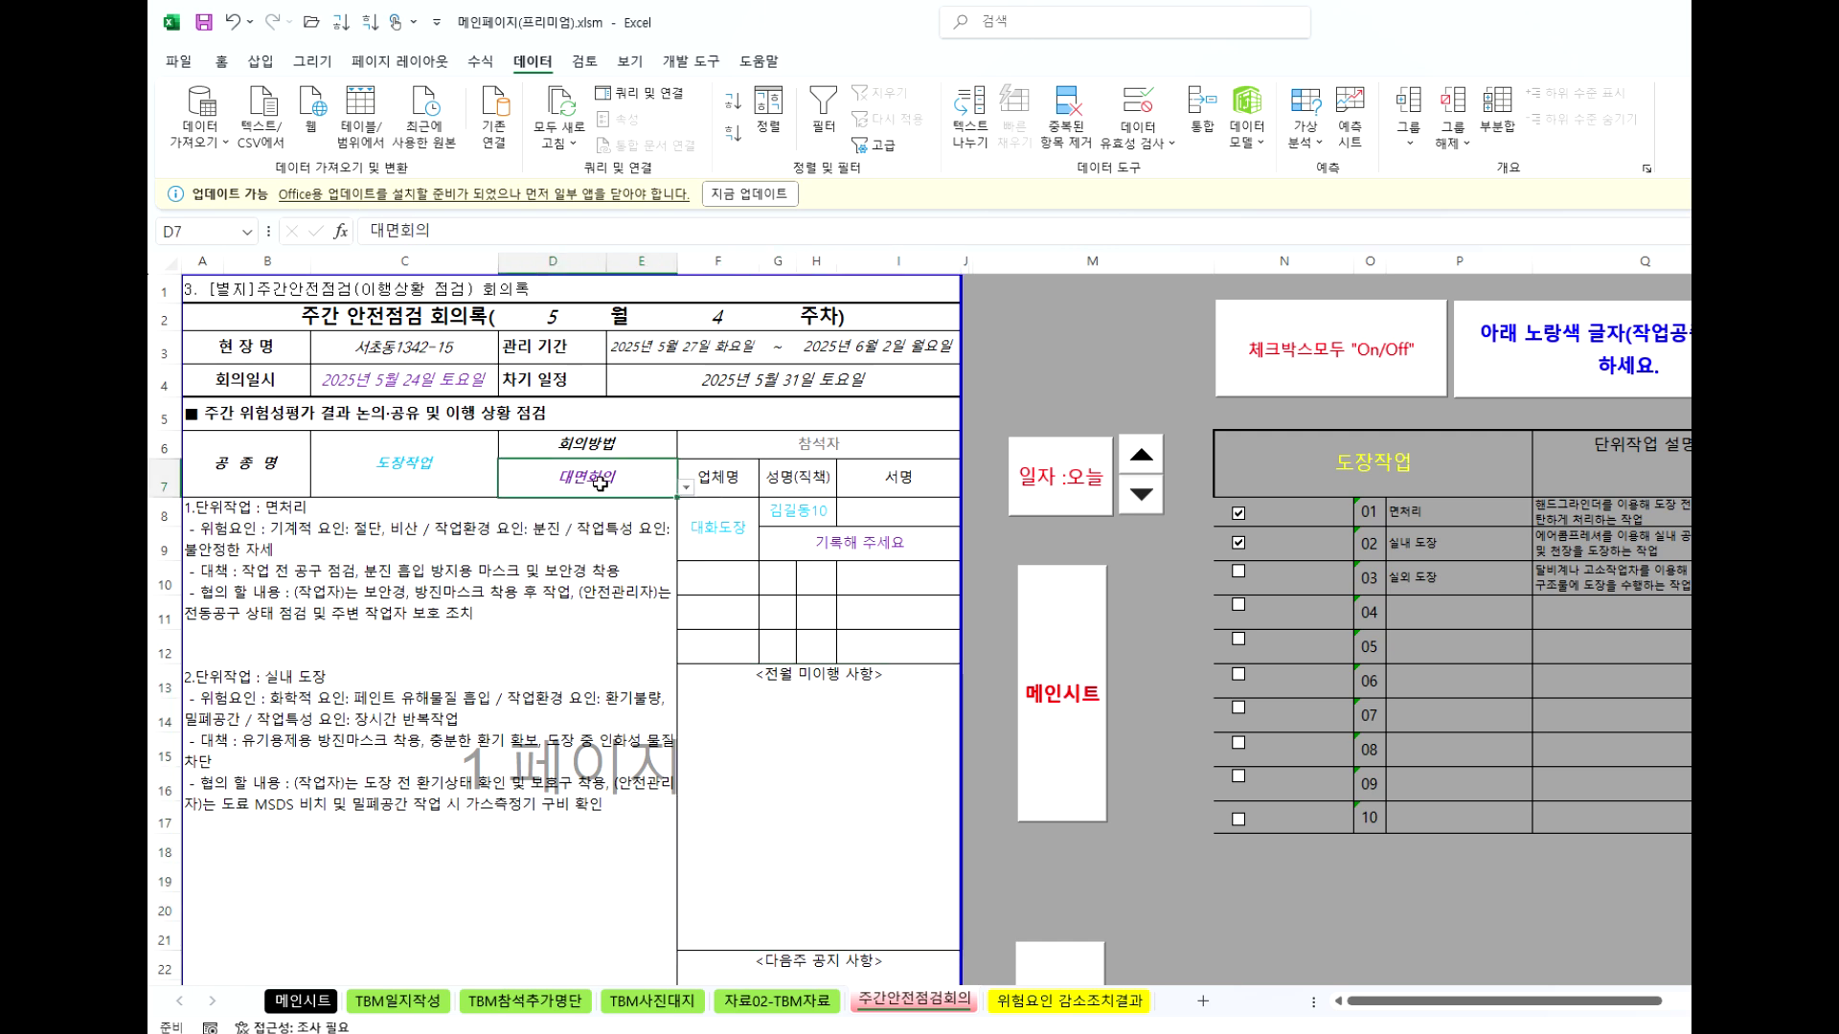
{"action": "left_click", "coordinate": [687, 489]}
{"action": "left_click", "coordinate": [570, 537]}
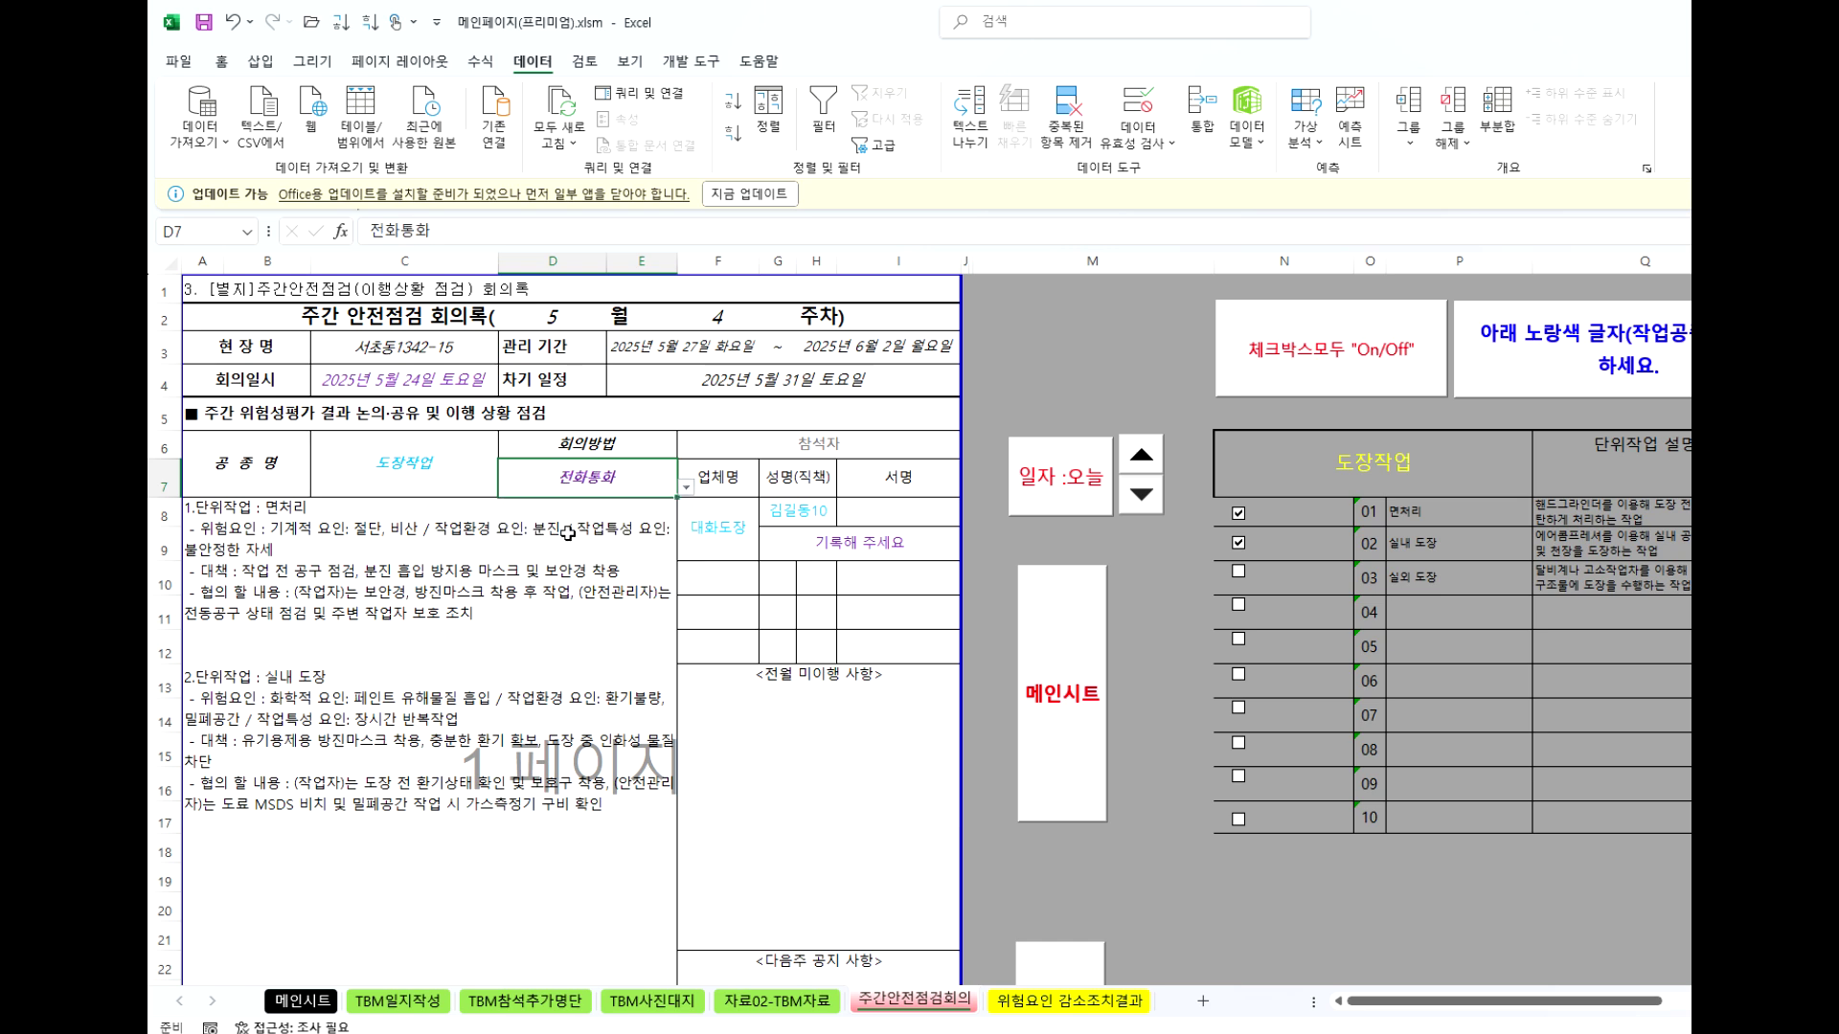
{"action": "left_click", "coordinate": [687, 488]}
{"action": "left_click", "coordinate": [547, 555]}
{"action": "left_click", "coordinate": [779, 769]}
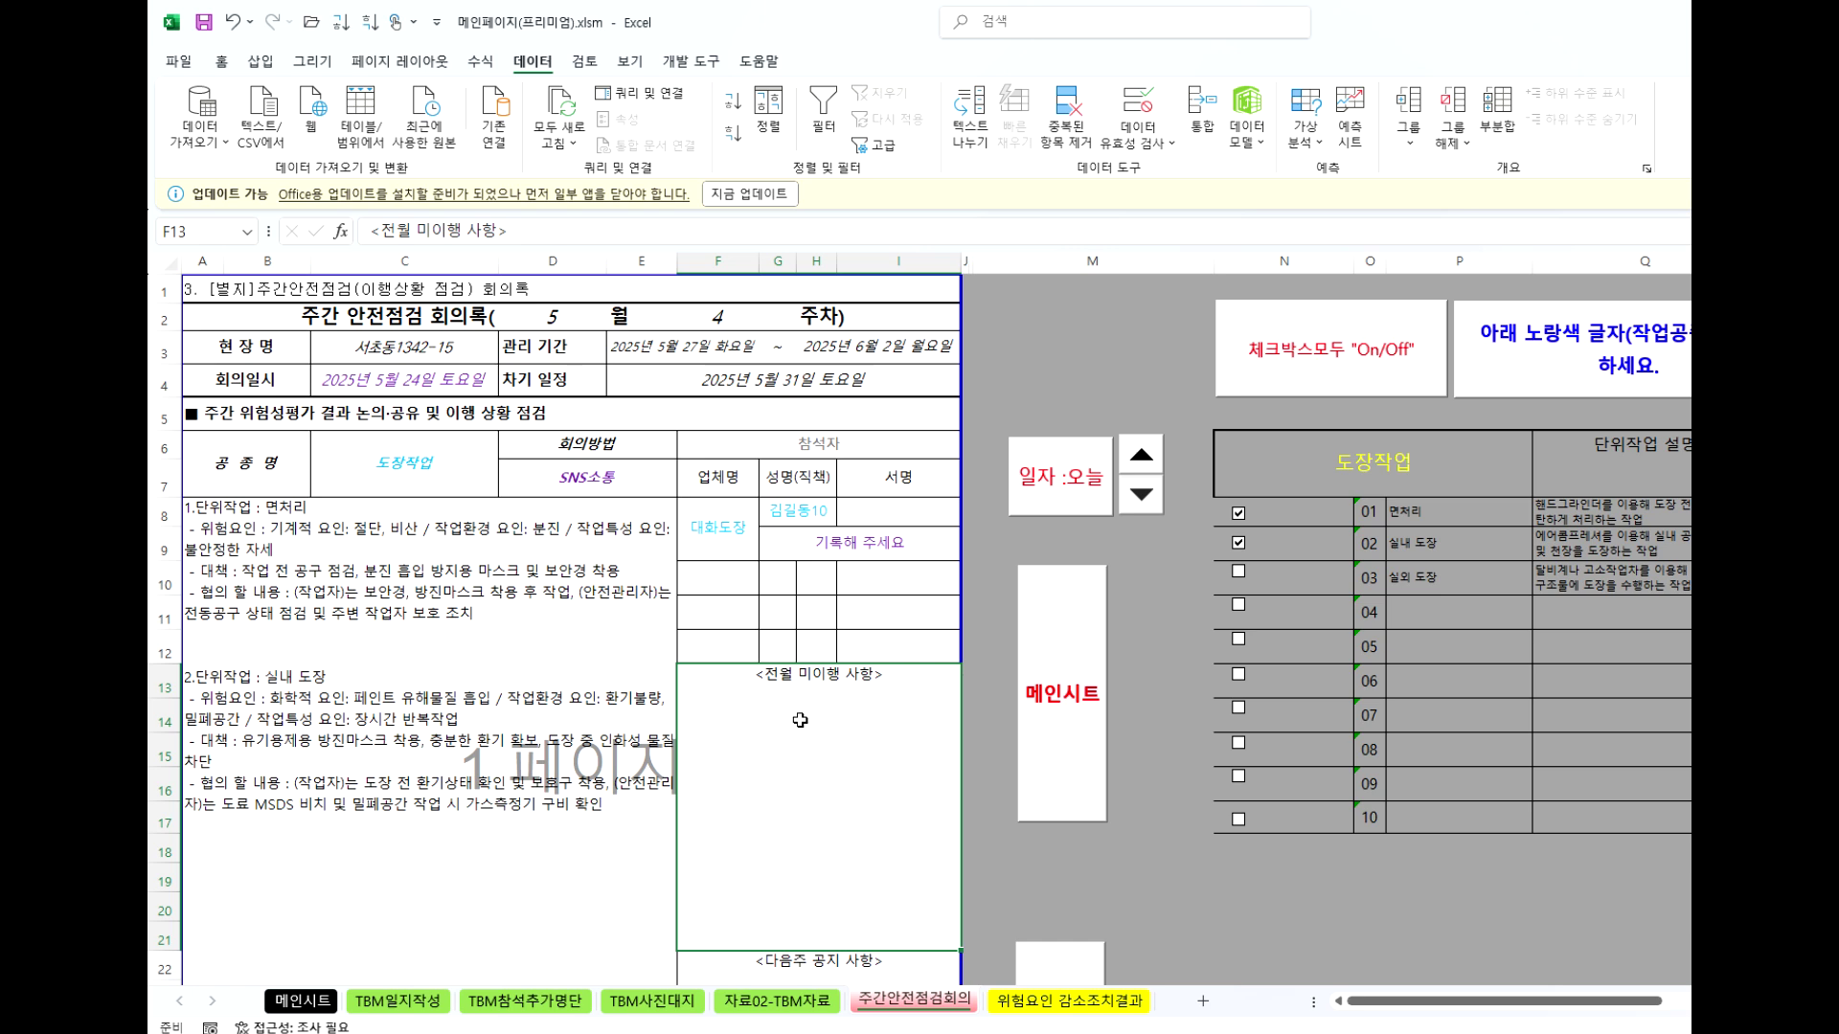
Set the 회의방법 in D7 back to 대면회의 and select the attendee's signature cell I8.
{"action": "left_click", "coordinate": [615, 477]}
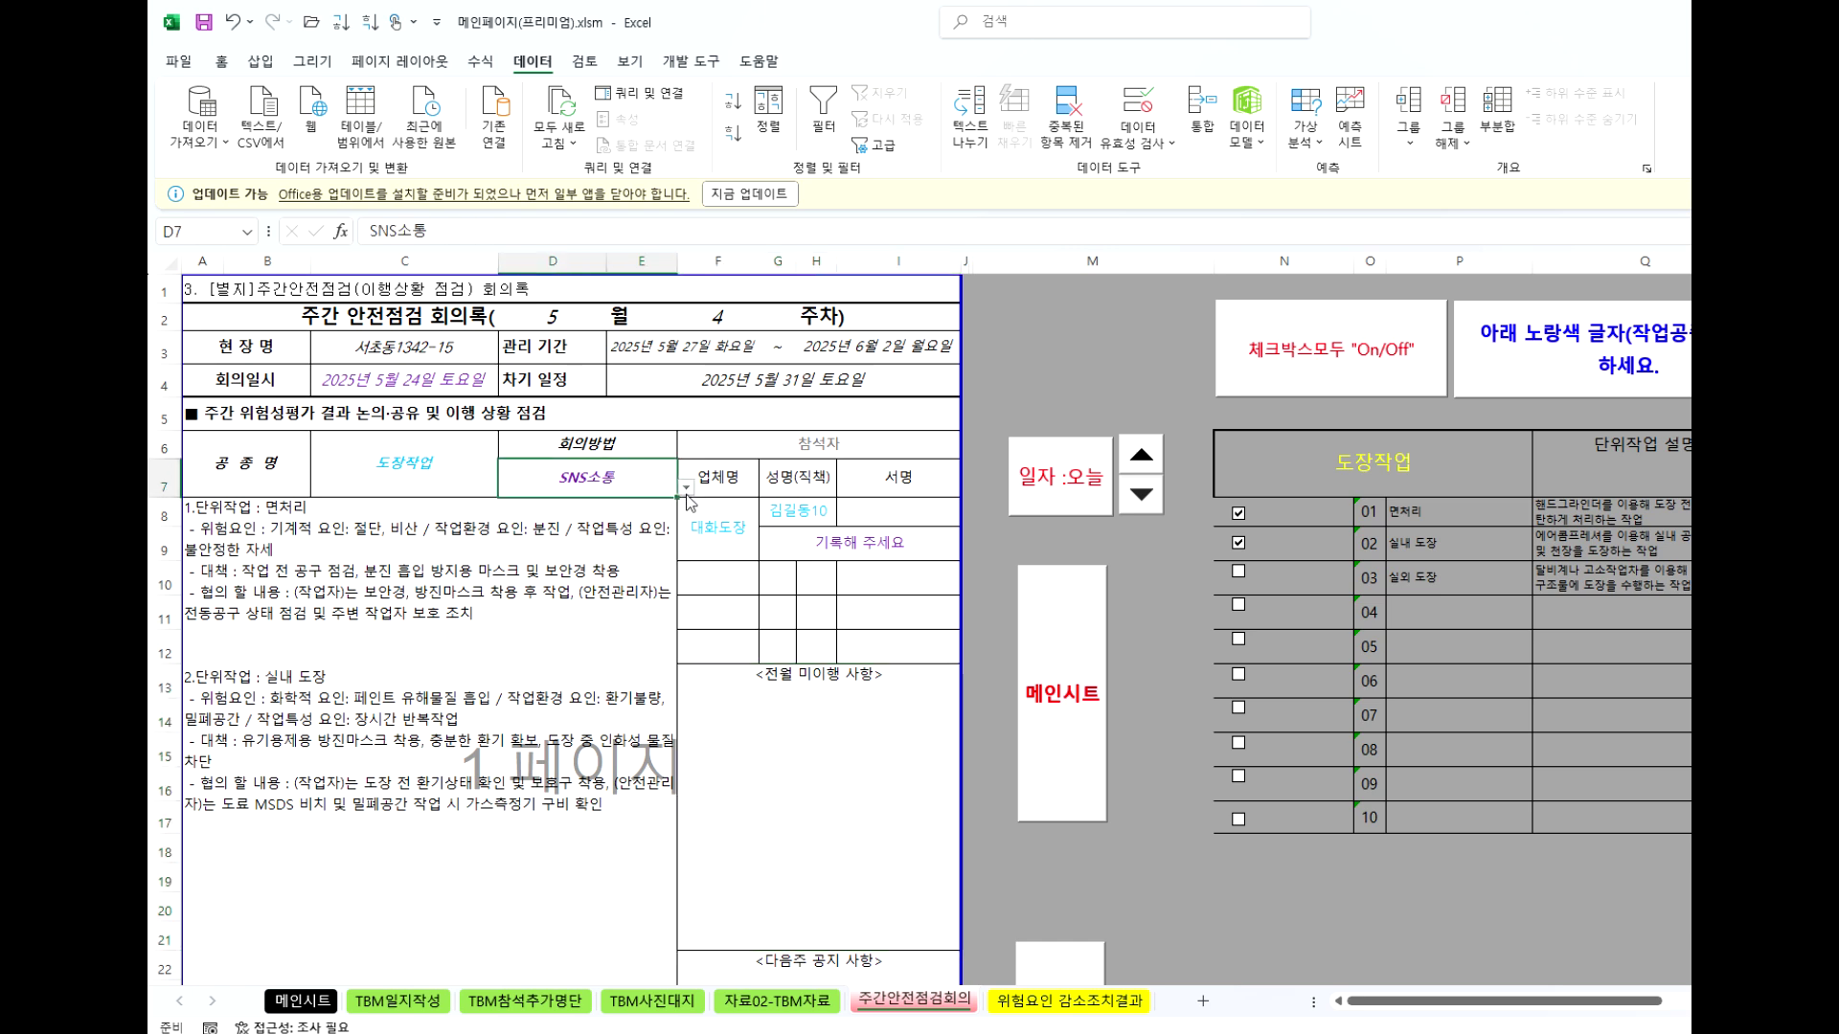
{"action": "left_click", "coordinate": [686, 488]}
{"action": "left_click", "coordinate": [536, 517]}
{"action": "left_click", "coordinate": [791, 737]}
{"action": "left_click", "coordinate": [595, 485]}
{"action": "left_click", "coordinate": [892, 520]}
Set the 회의방법 in D7 to 전화통화 and check the attendee's signature cell I8.
{"action": "left_click", "coordinate": [604, 483]}
{"action": "left_click", "coordinate": [686, 488]}
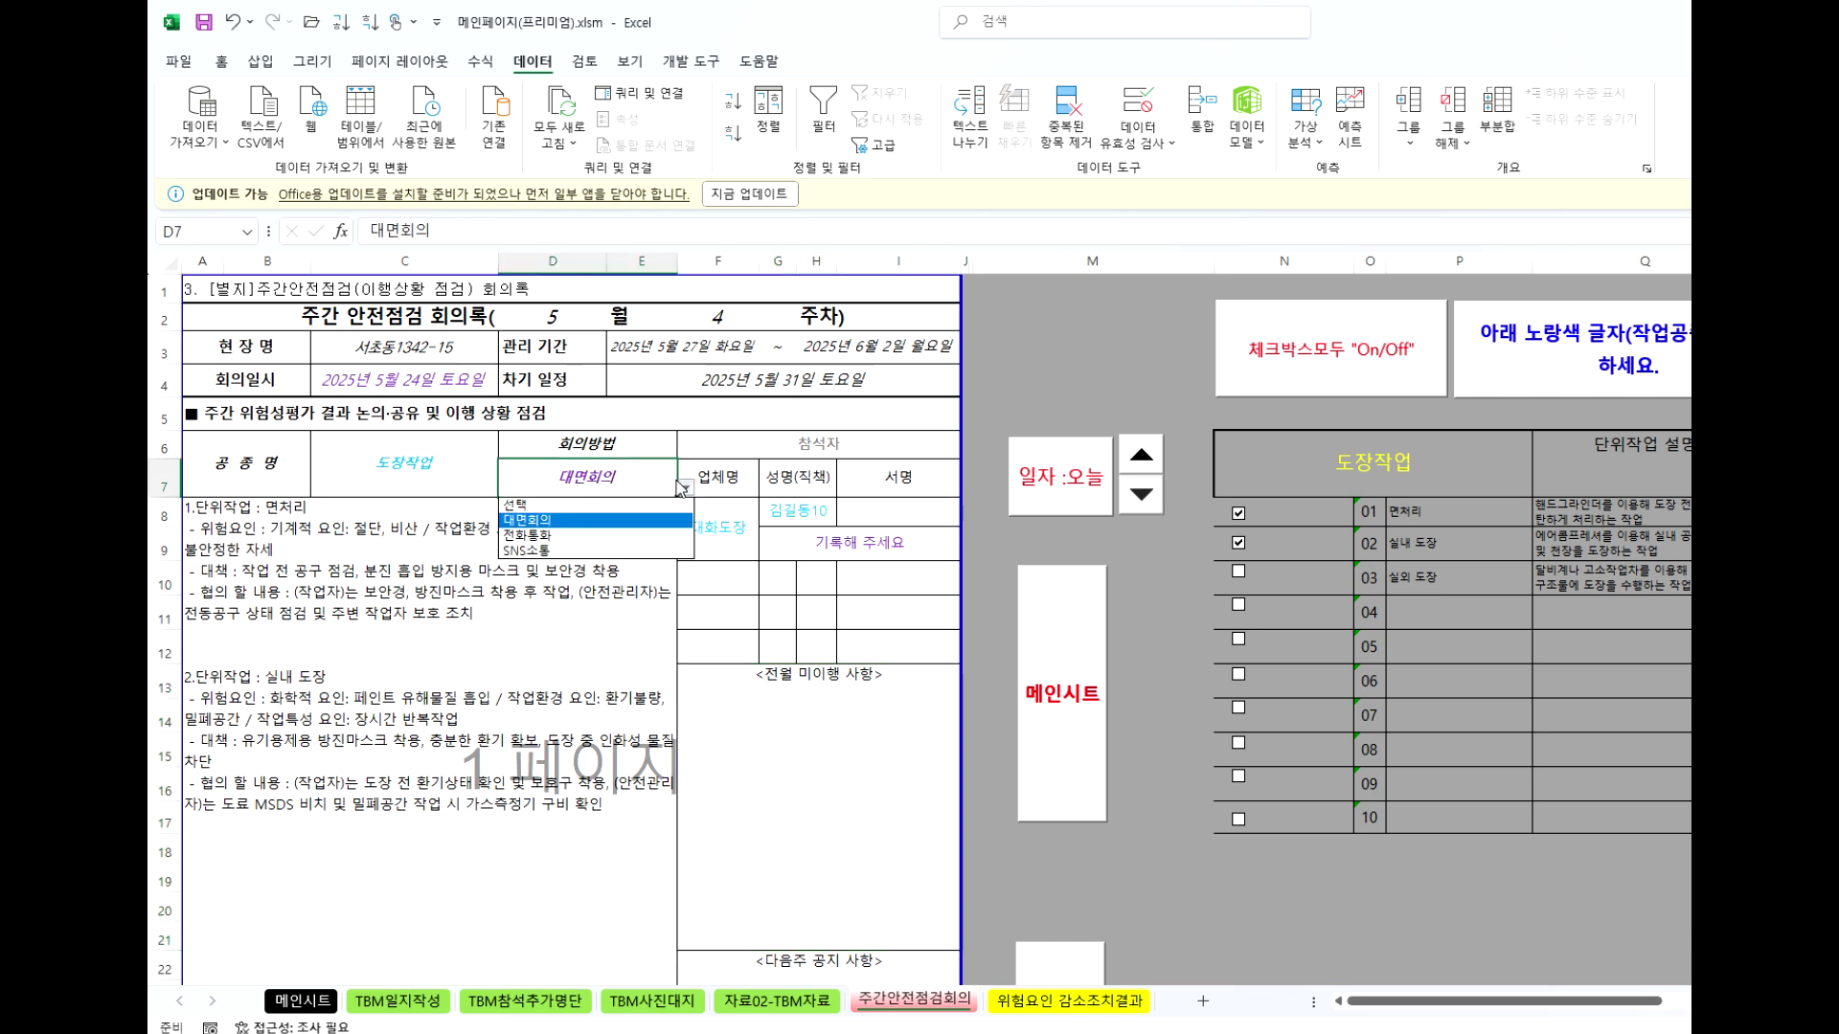
{"action": "left_click", "coordinate": [546, 538]}
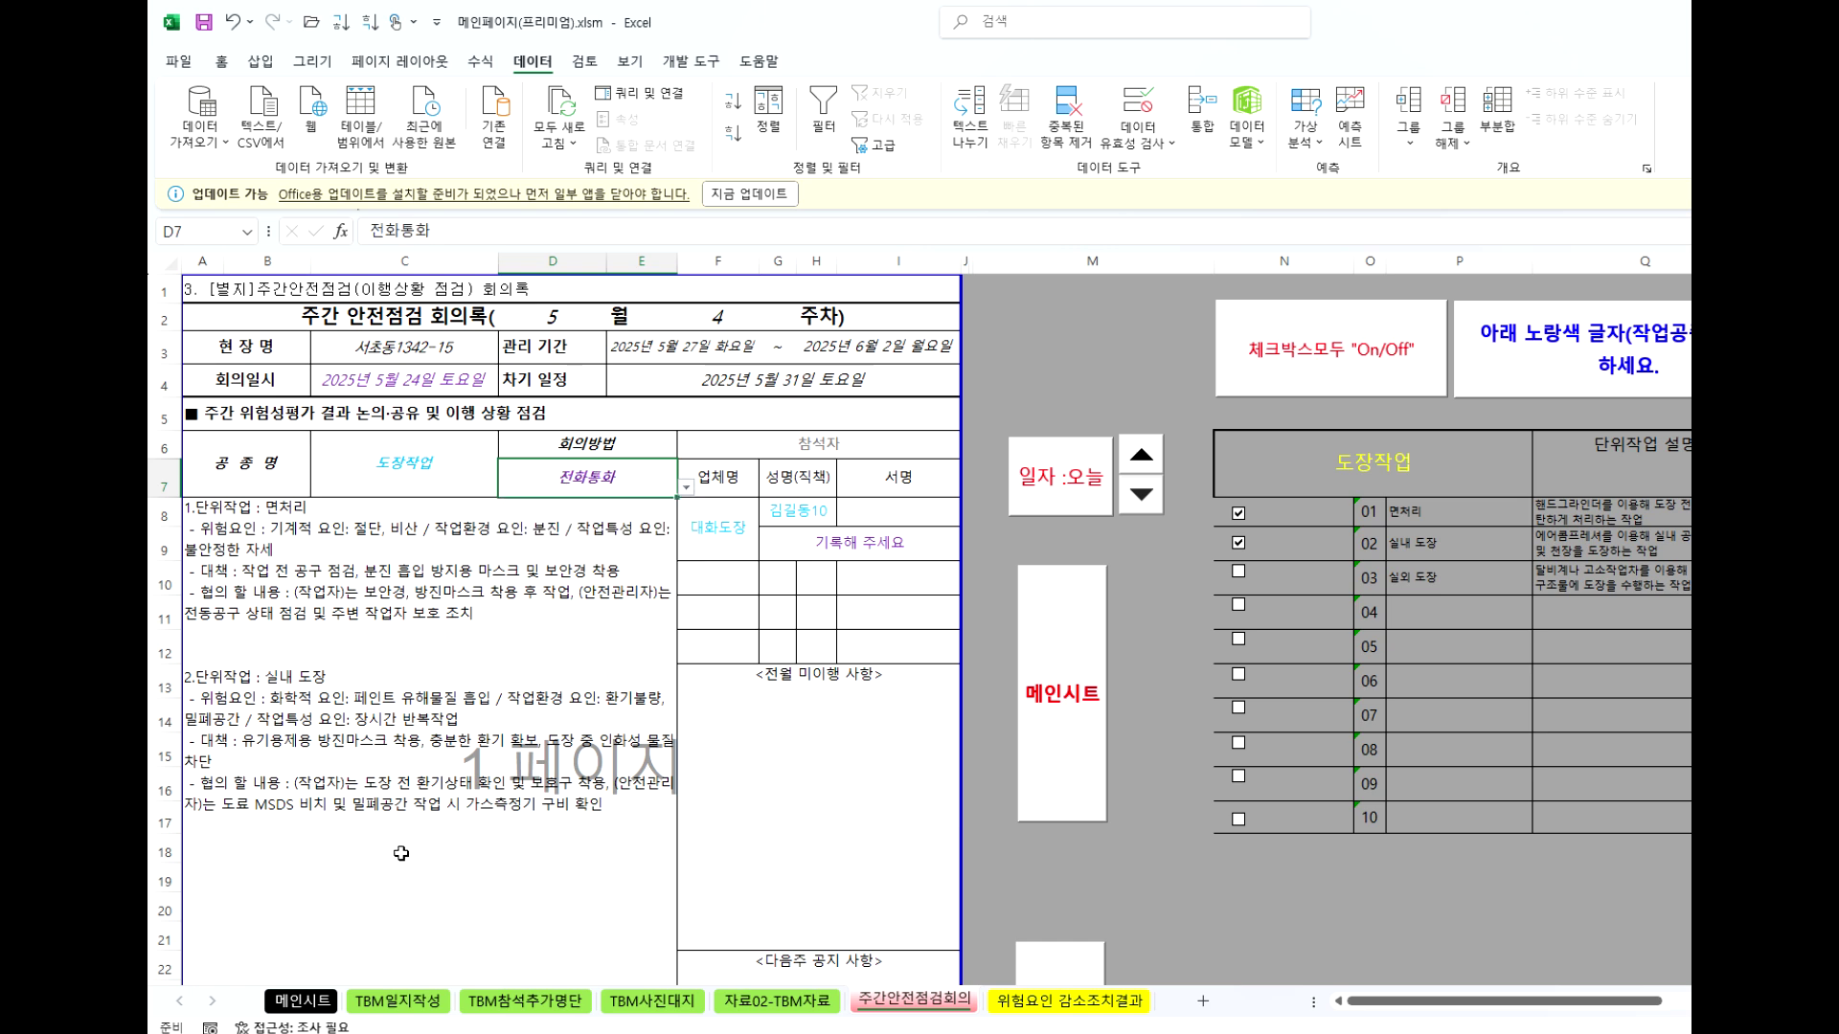
{"action": "left_click", "coordinate": [894, 512]}
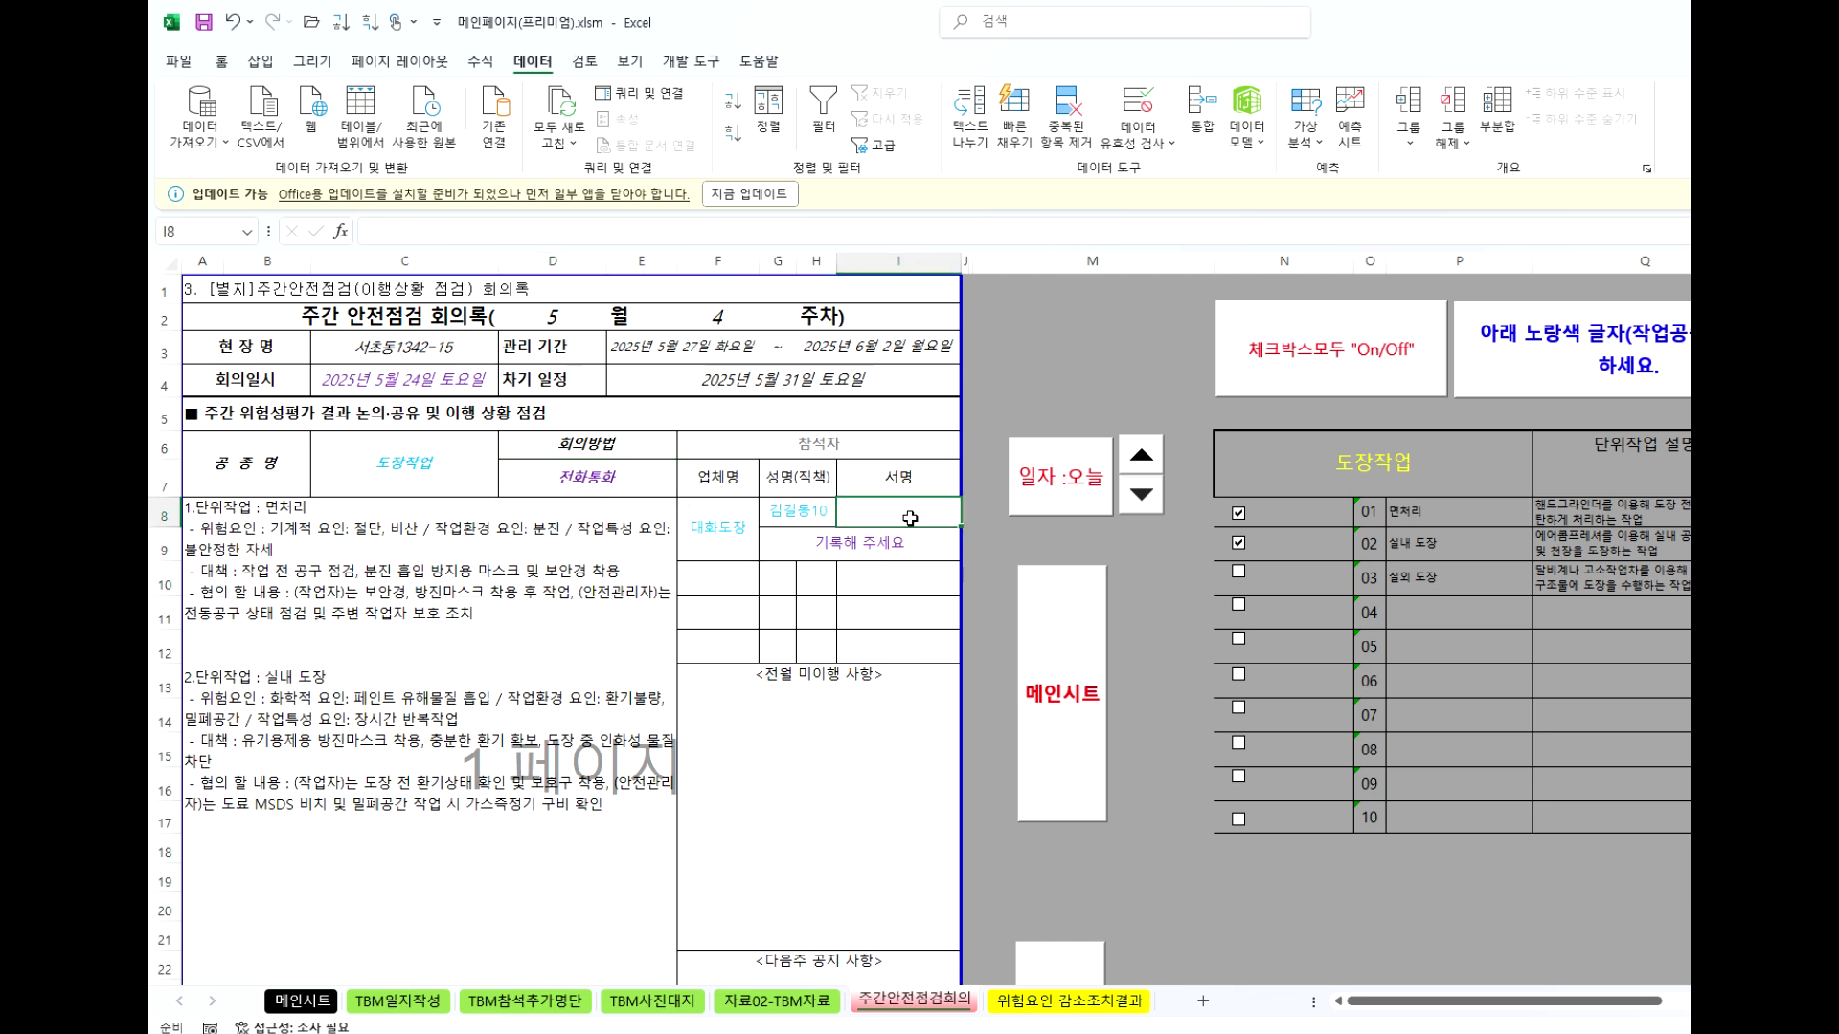
{"action": "double_click", "coordinate": [910, 518]}
{"action": "left_click", "coordinate": [865, 787]}
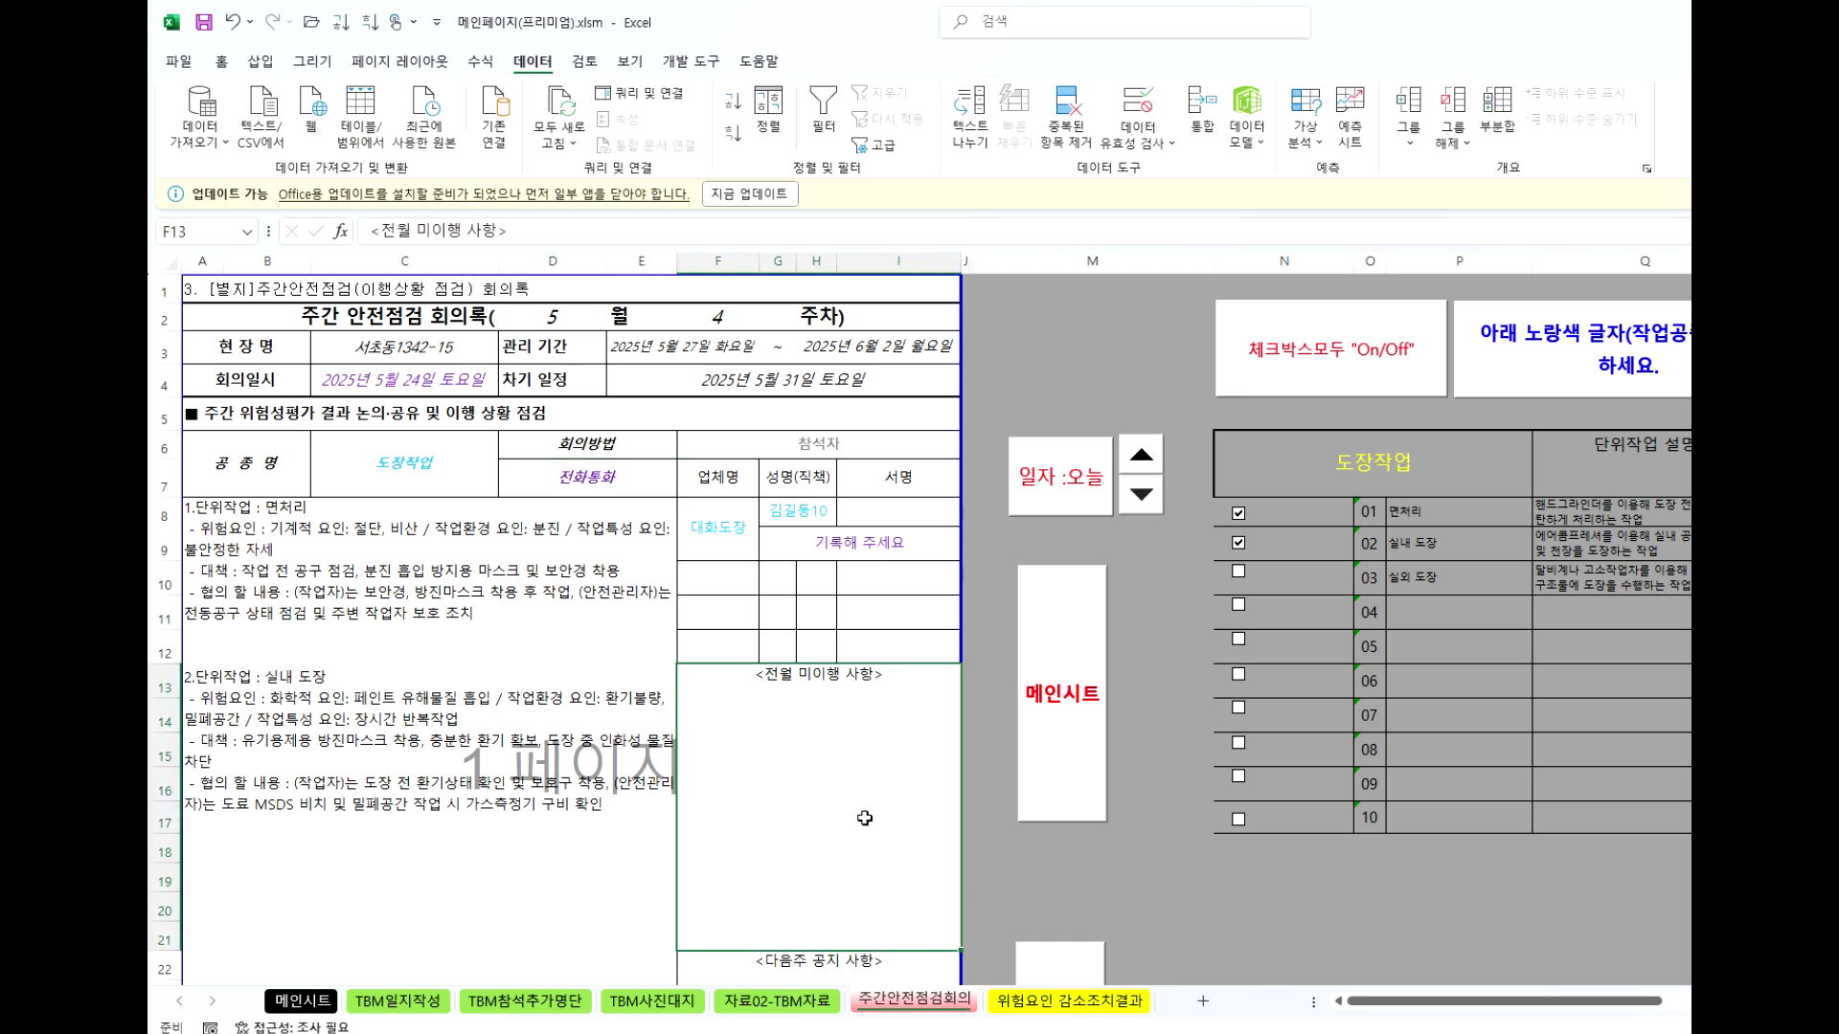
Set the 회의방법 in D7 to SNS소통.
{"action": "left_click", "coordinate": [606, 483]}
{"action": "left_click", "coordinate": [685, 487]}
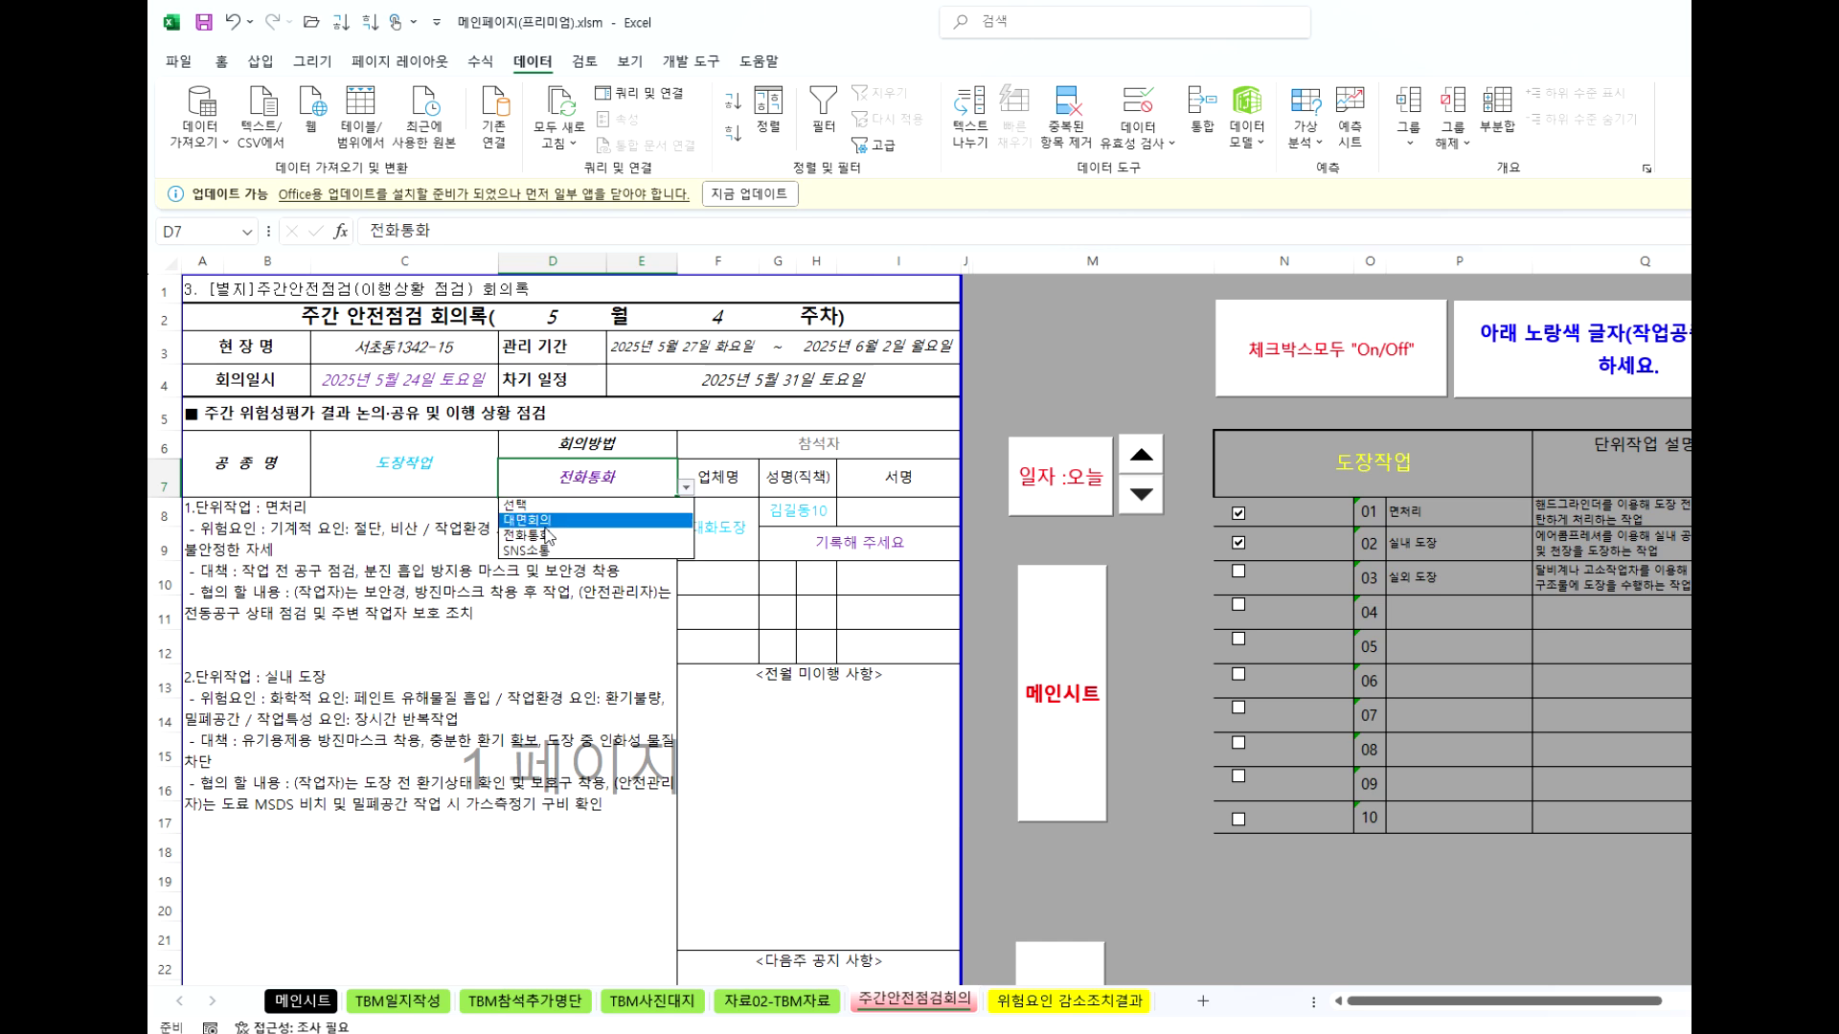
{"action": "left_click", "coordinate": [553, 552]}
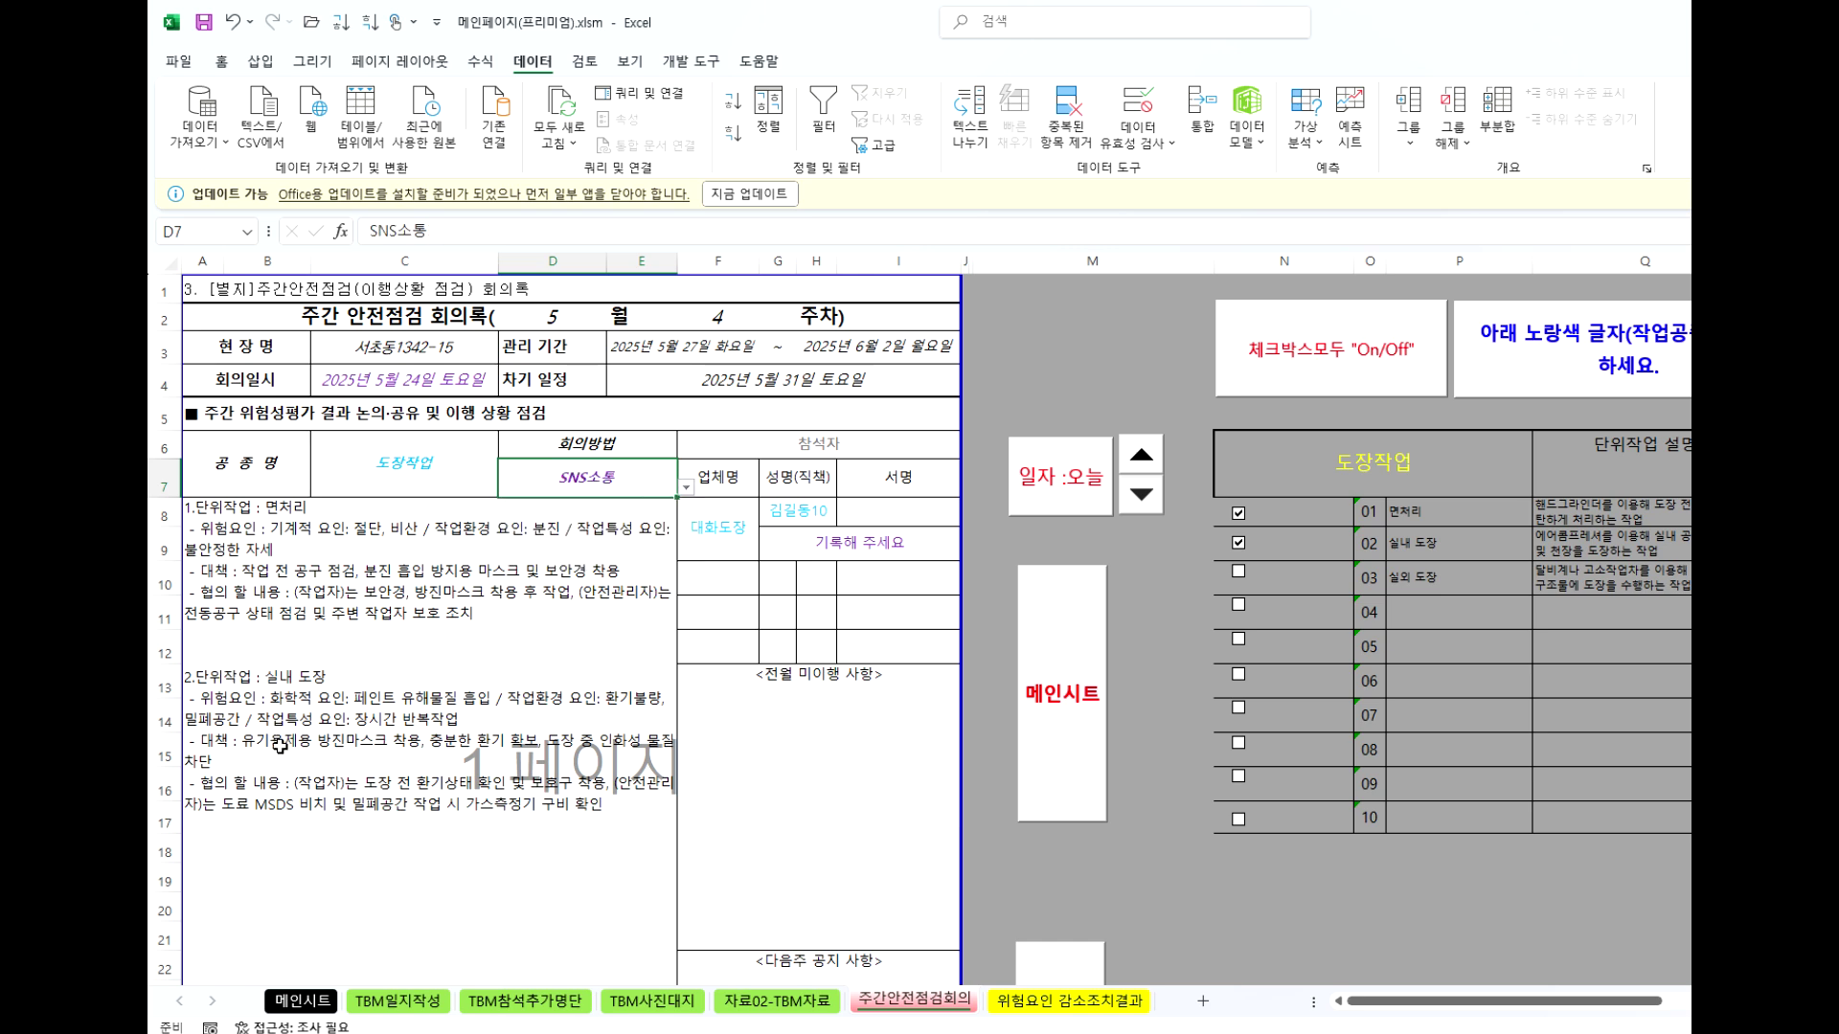
Review the unit-work meeting text and the 전월 미이행 사항 and 다음주 공지 사항 boxes.
{"action": "left_click", "coordinate": [368, 744]}
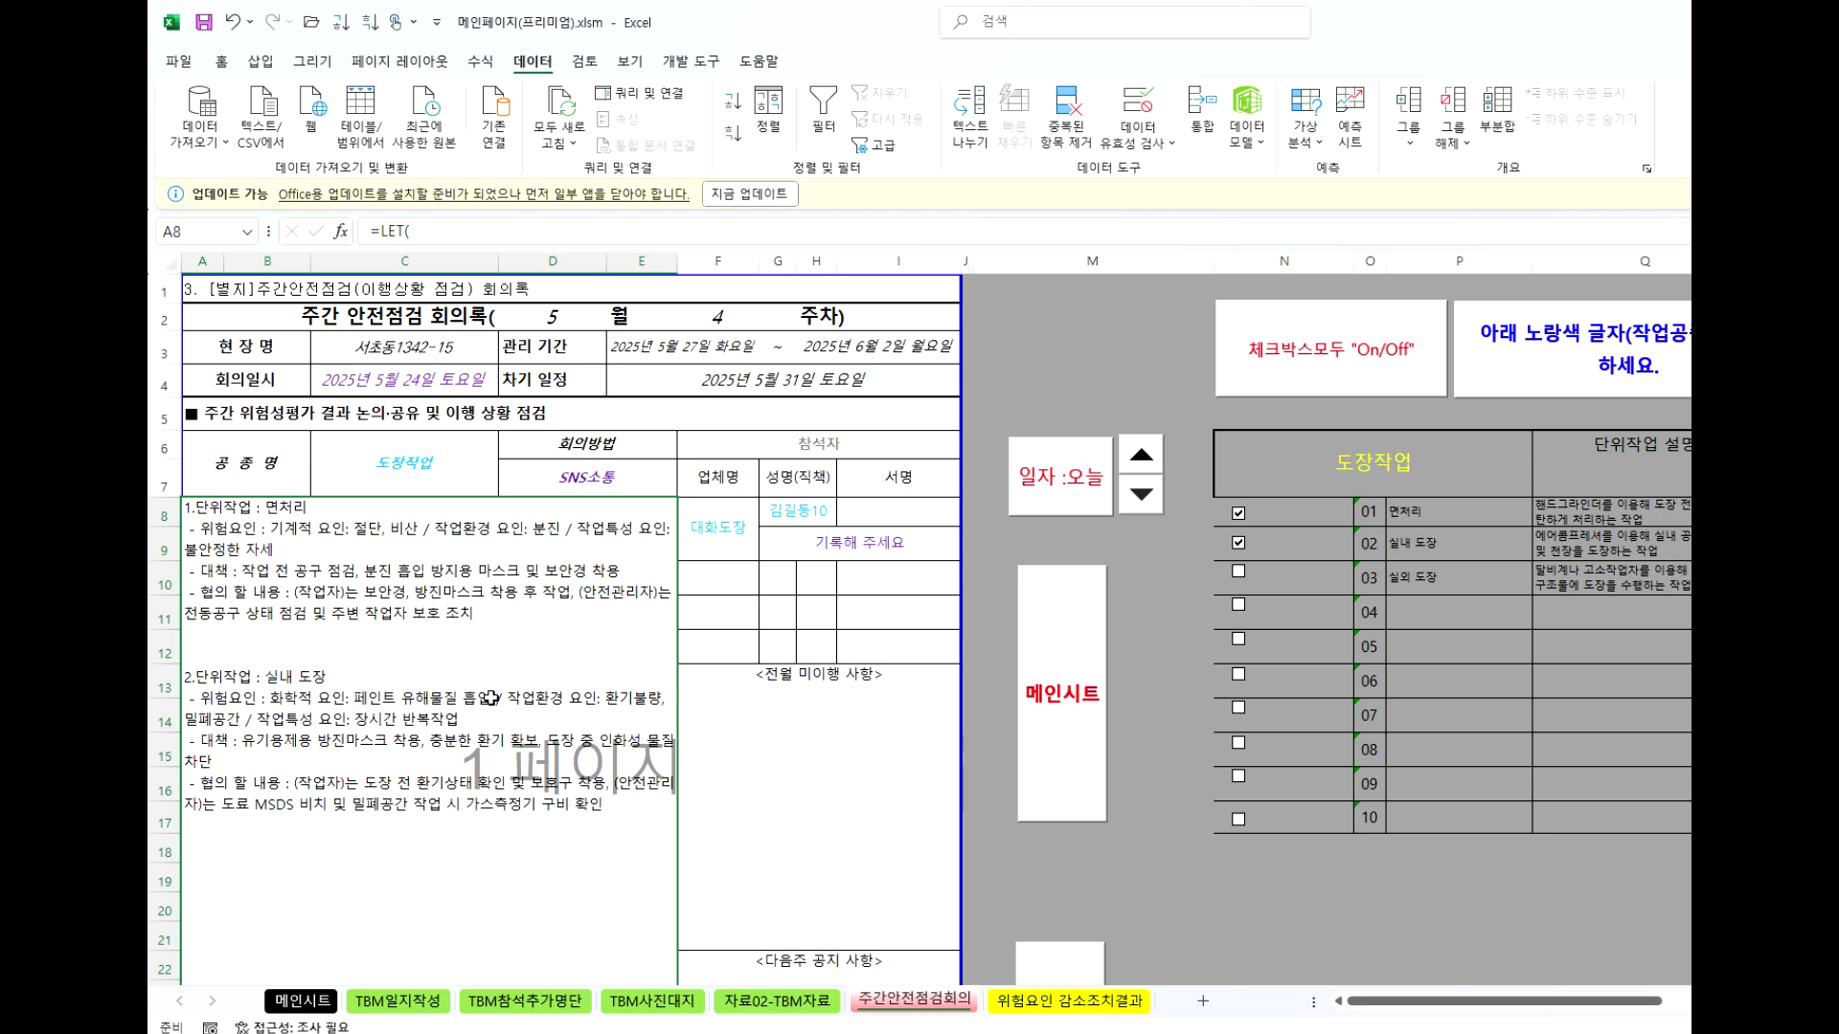
{"action": "left_click", "coordinate": [813, 848]}
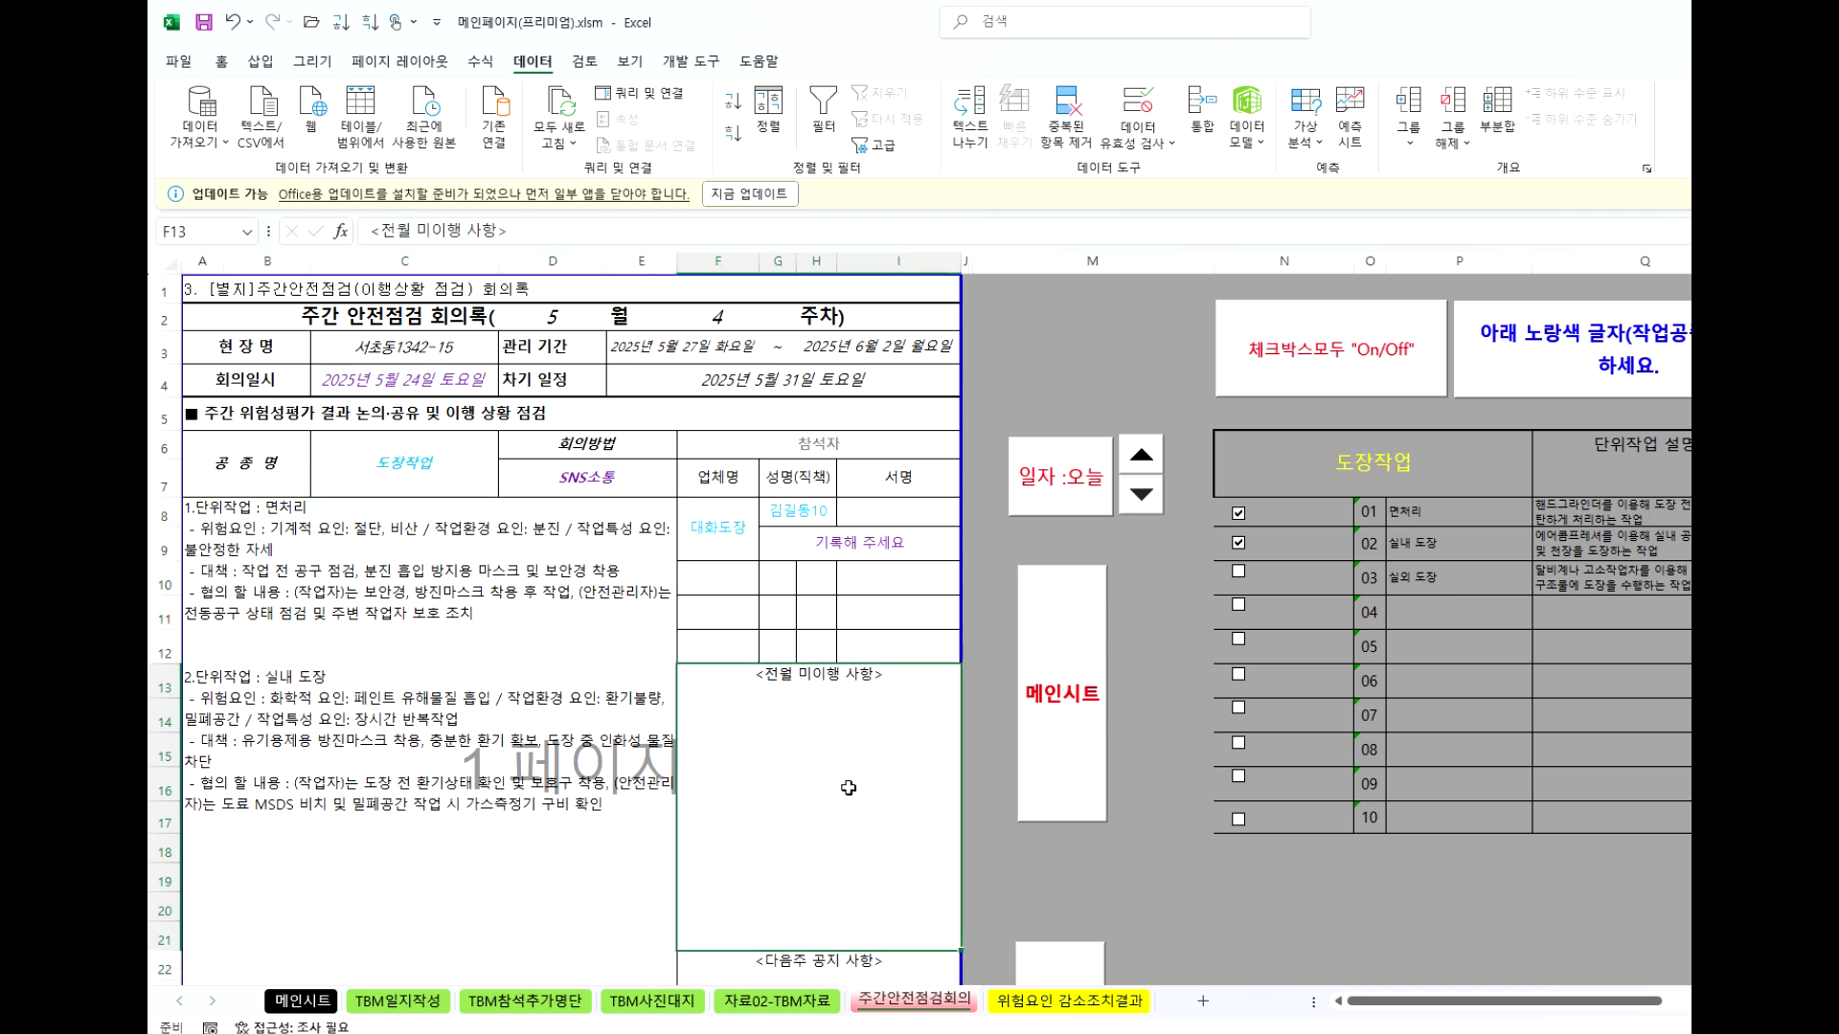
{"action": "scroll", "coordinate": [849, 788], "scroll_direction": "down", "scroll_amount": 4}
{"action": "left_click", "coordinate": [807, 701]}
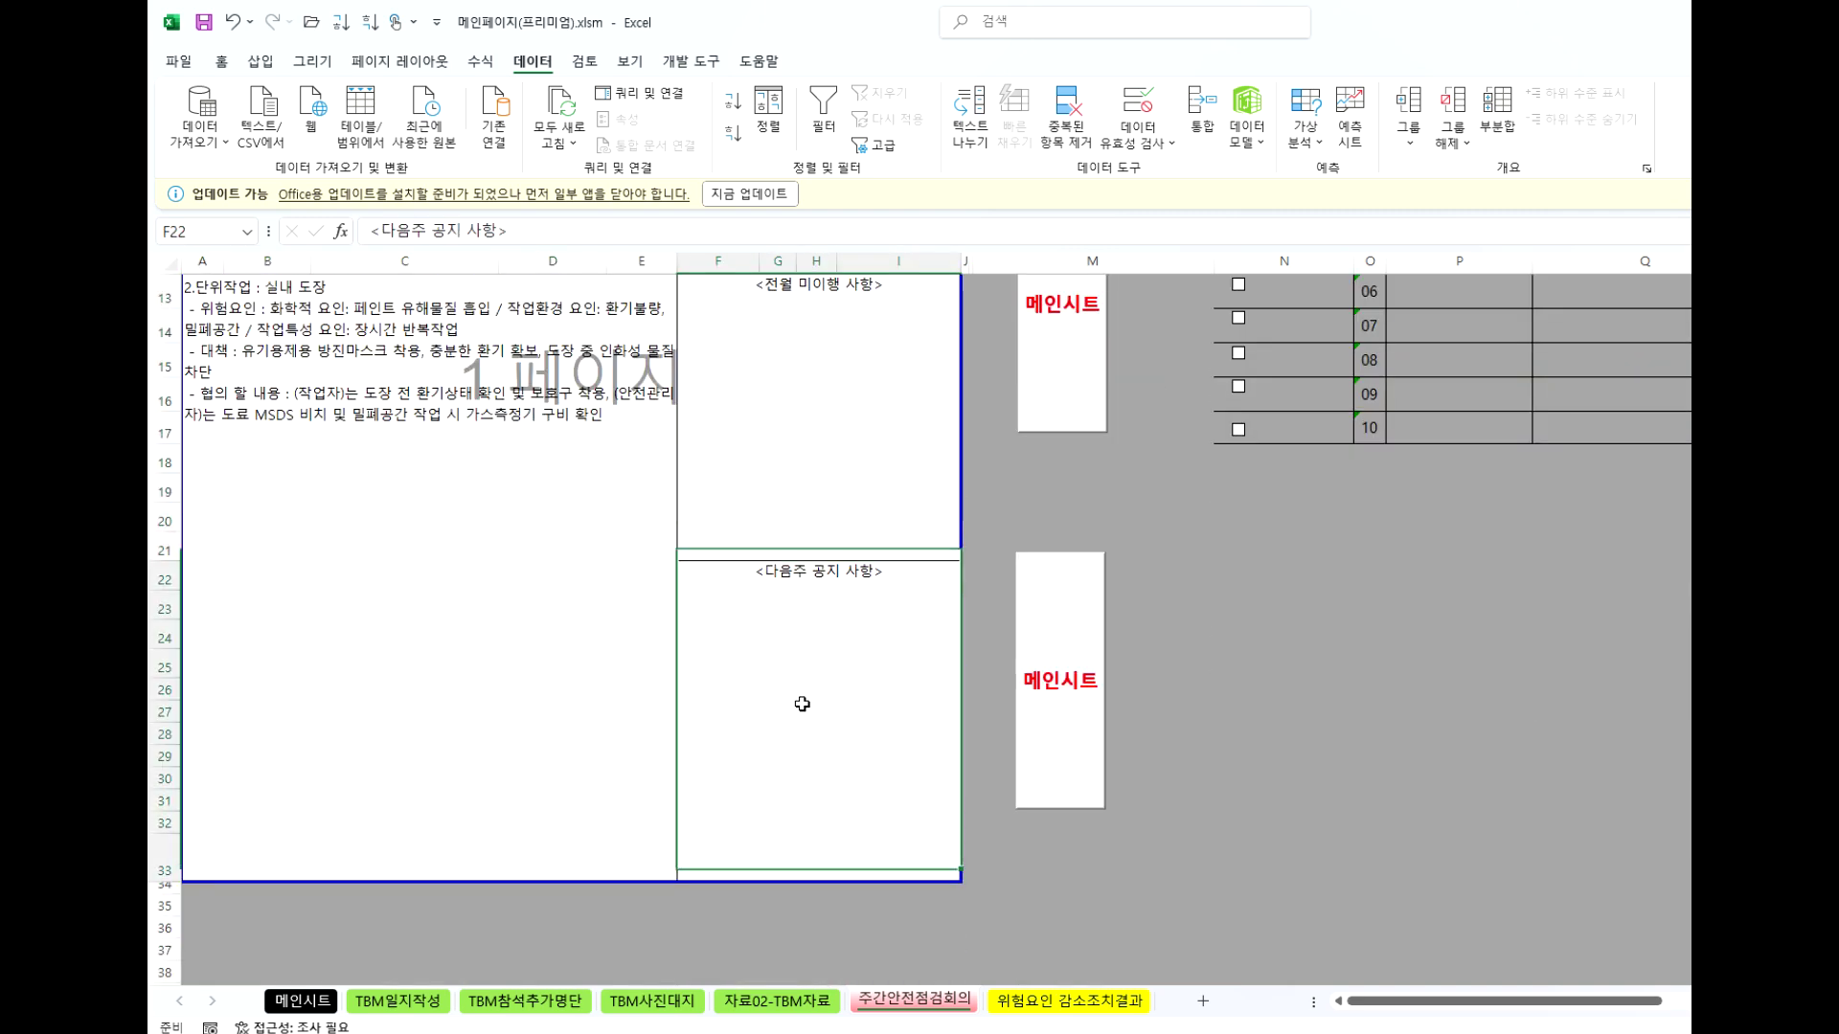
{"action": "left_click", "coordinate": [842, 398]}
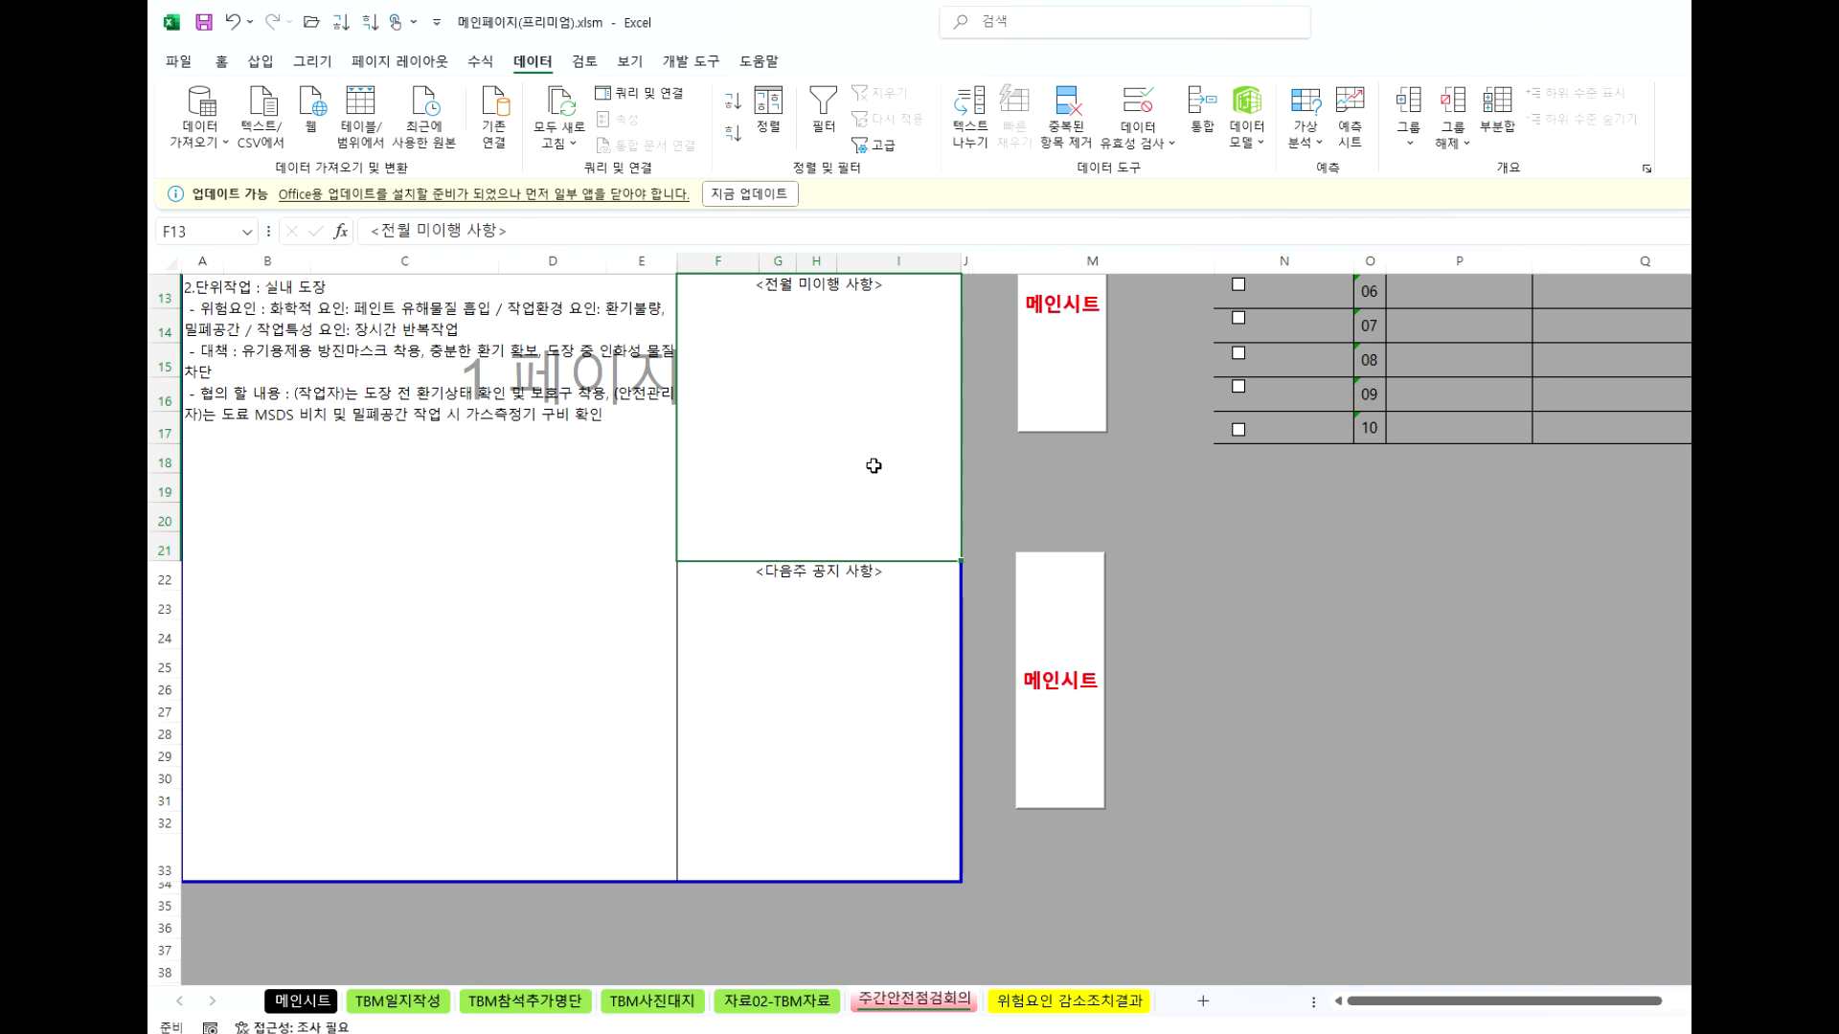
Change the heading text in F13 to <전주, 전월 미이행 사항>.
{"action": "scroll", "coordinate": [873, 466], "scroll_direction": "up", "scroll_amount": 2}
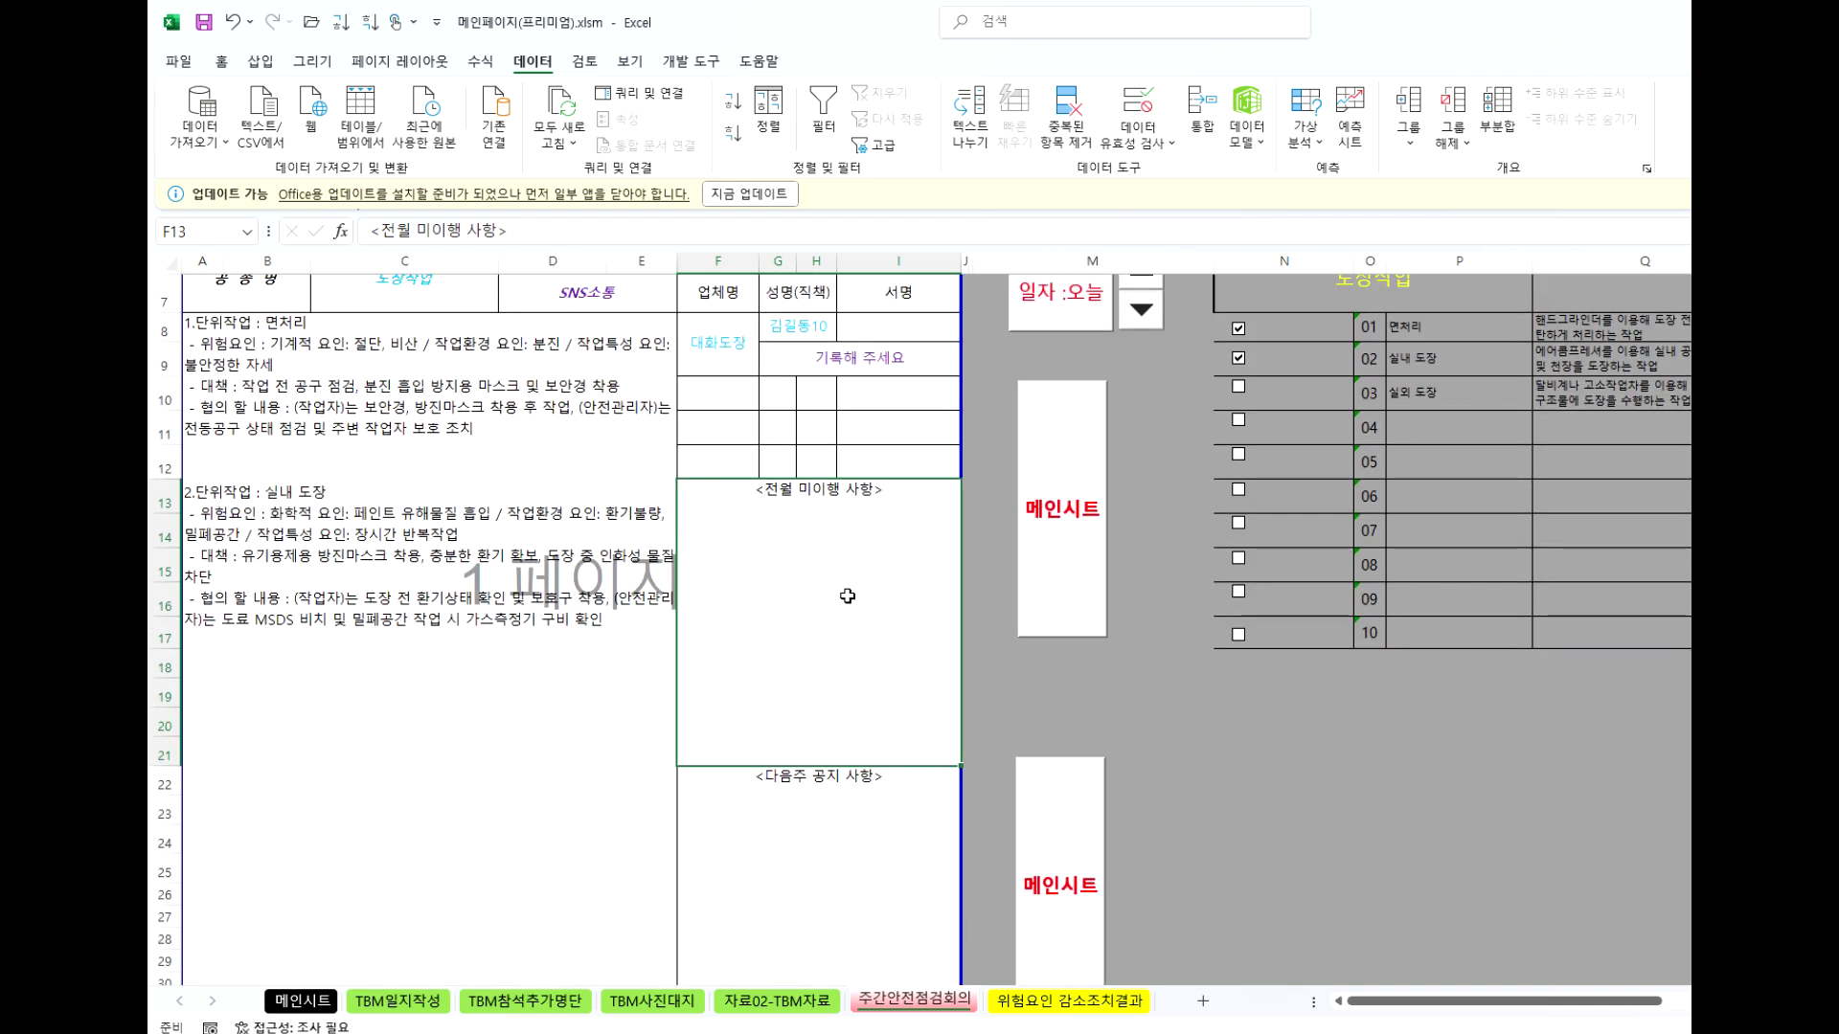
{"action": "double_click", "coordinate": [780, 494]}
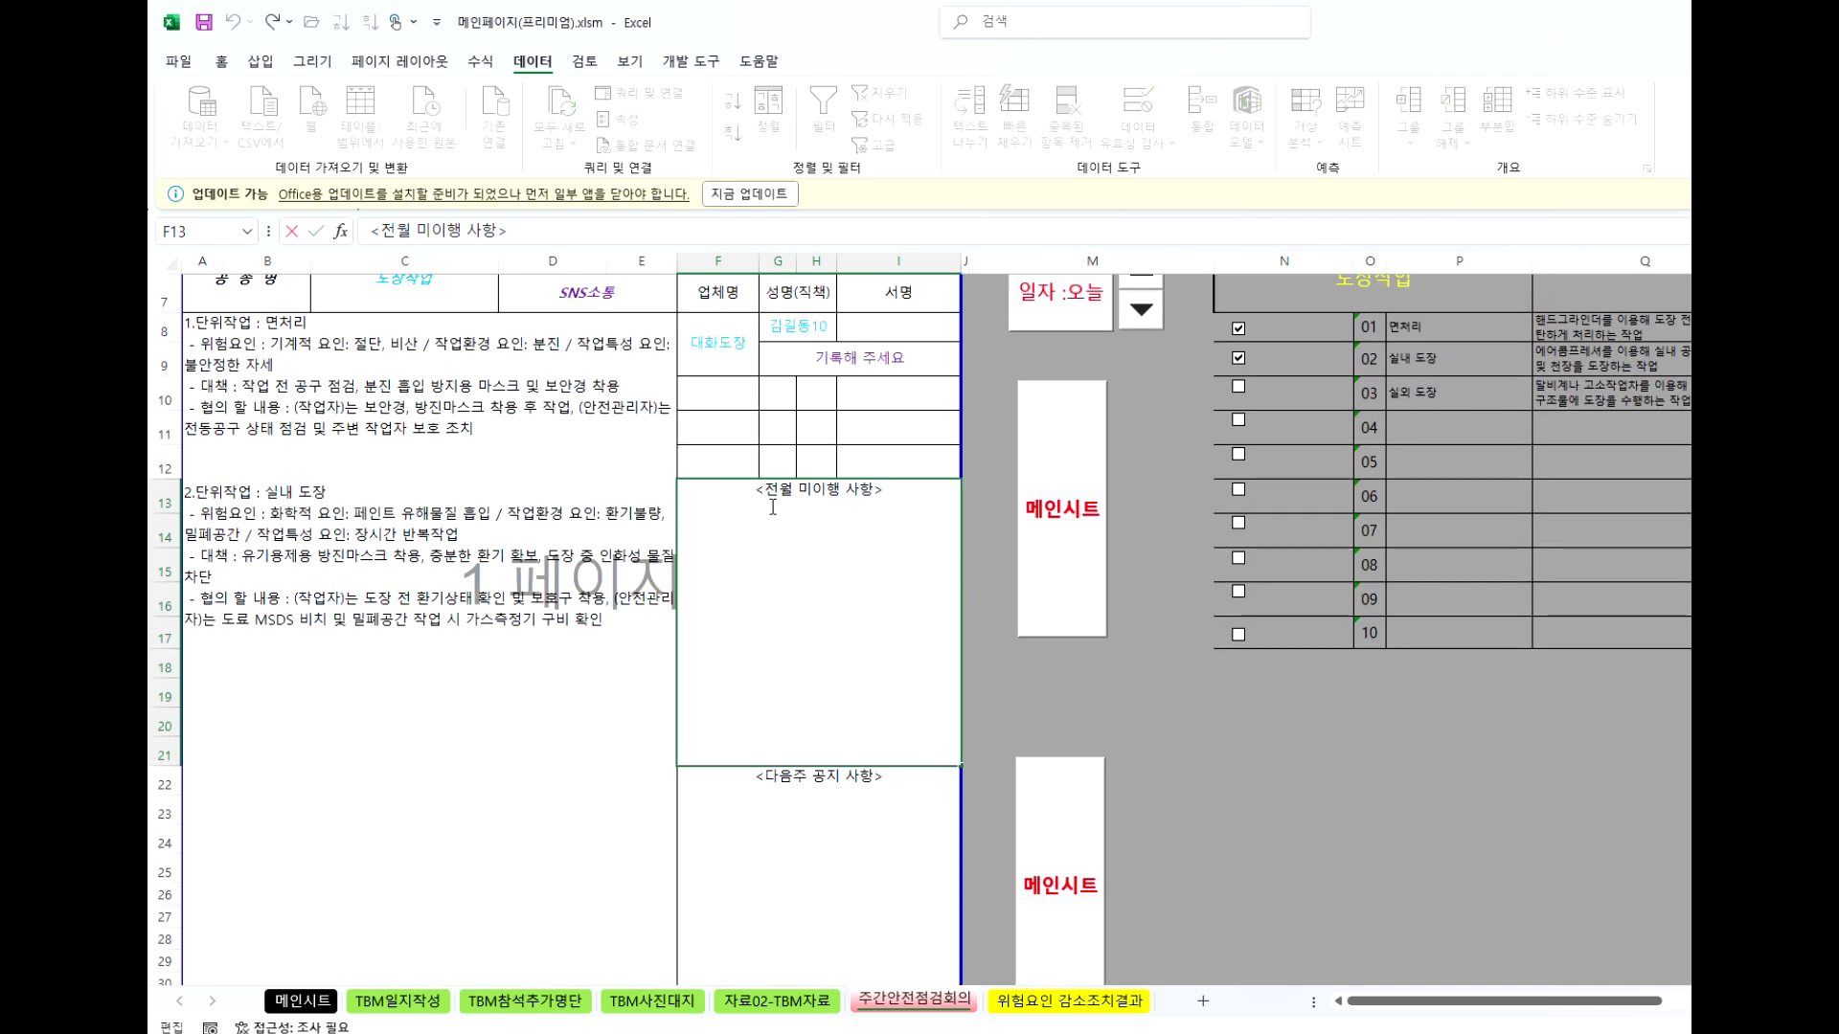
{"action": "type", "text": "주"}
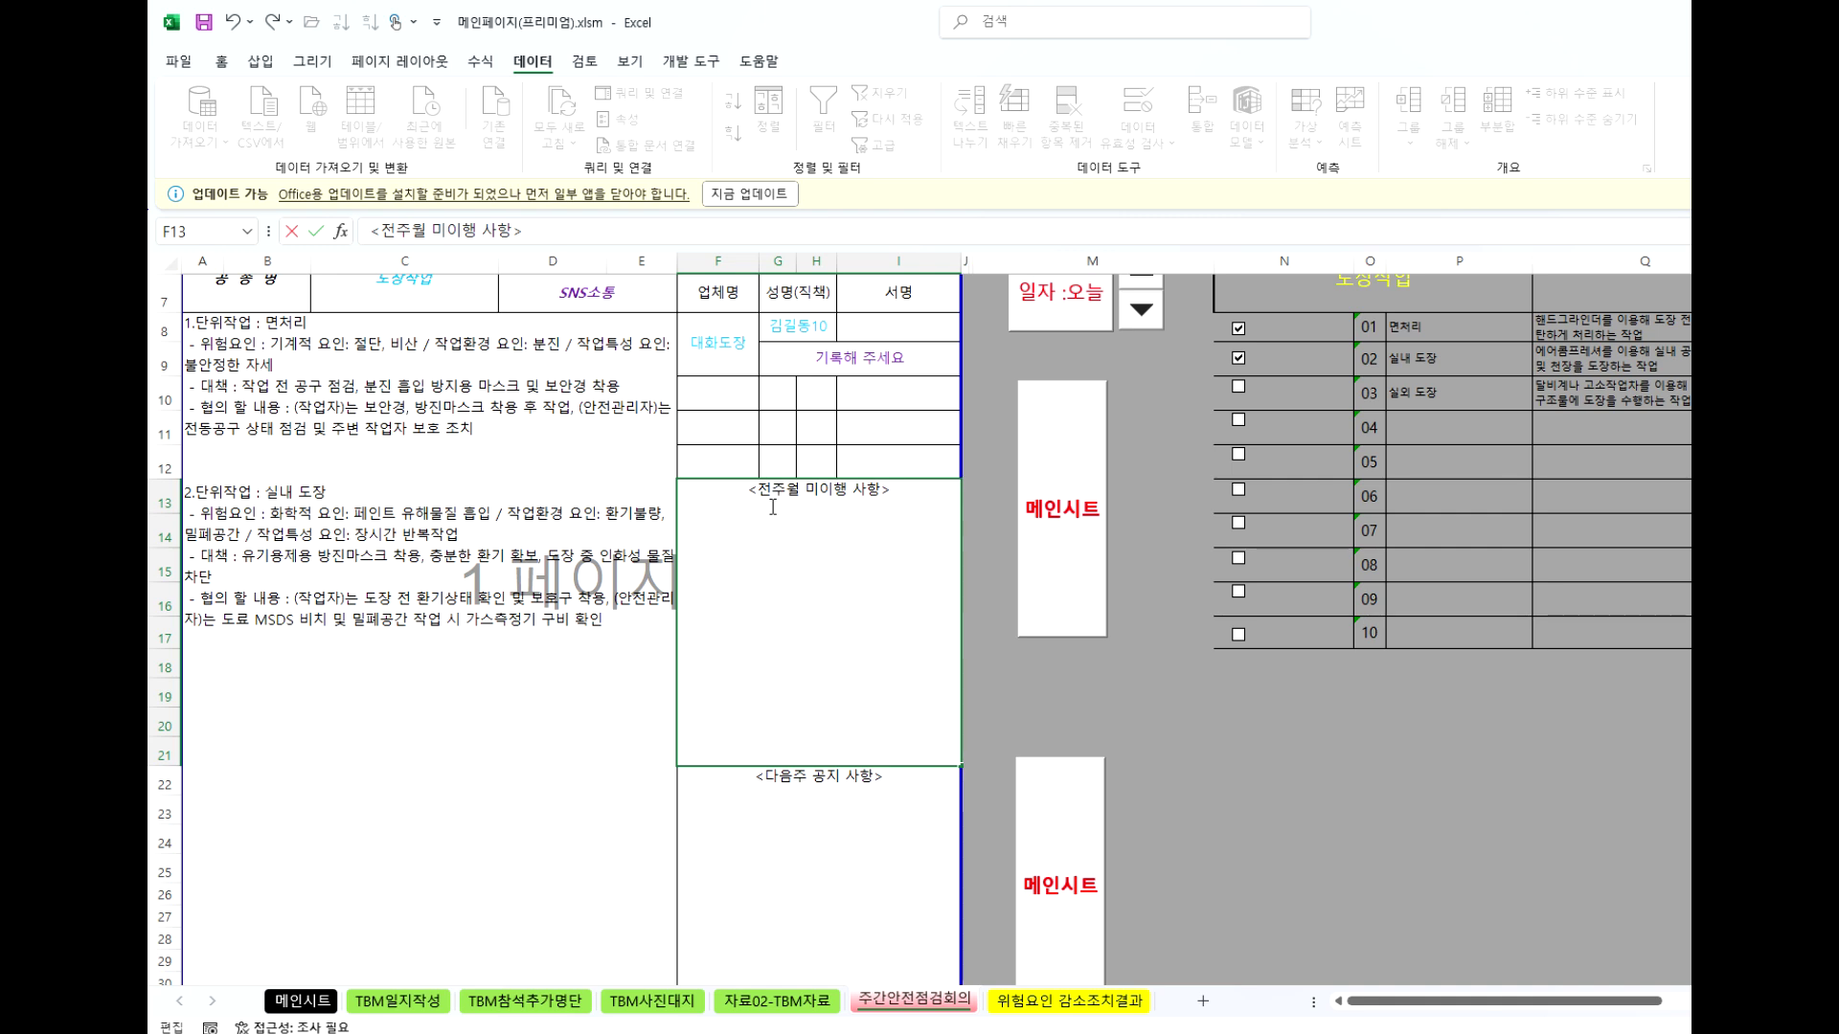
{"action": "type", "text": ", 전"}
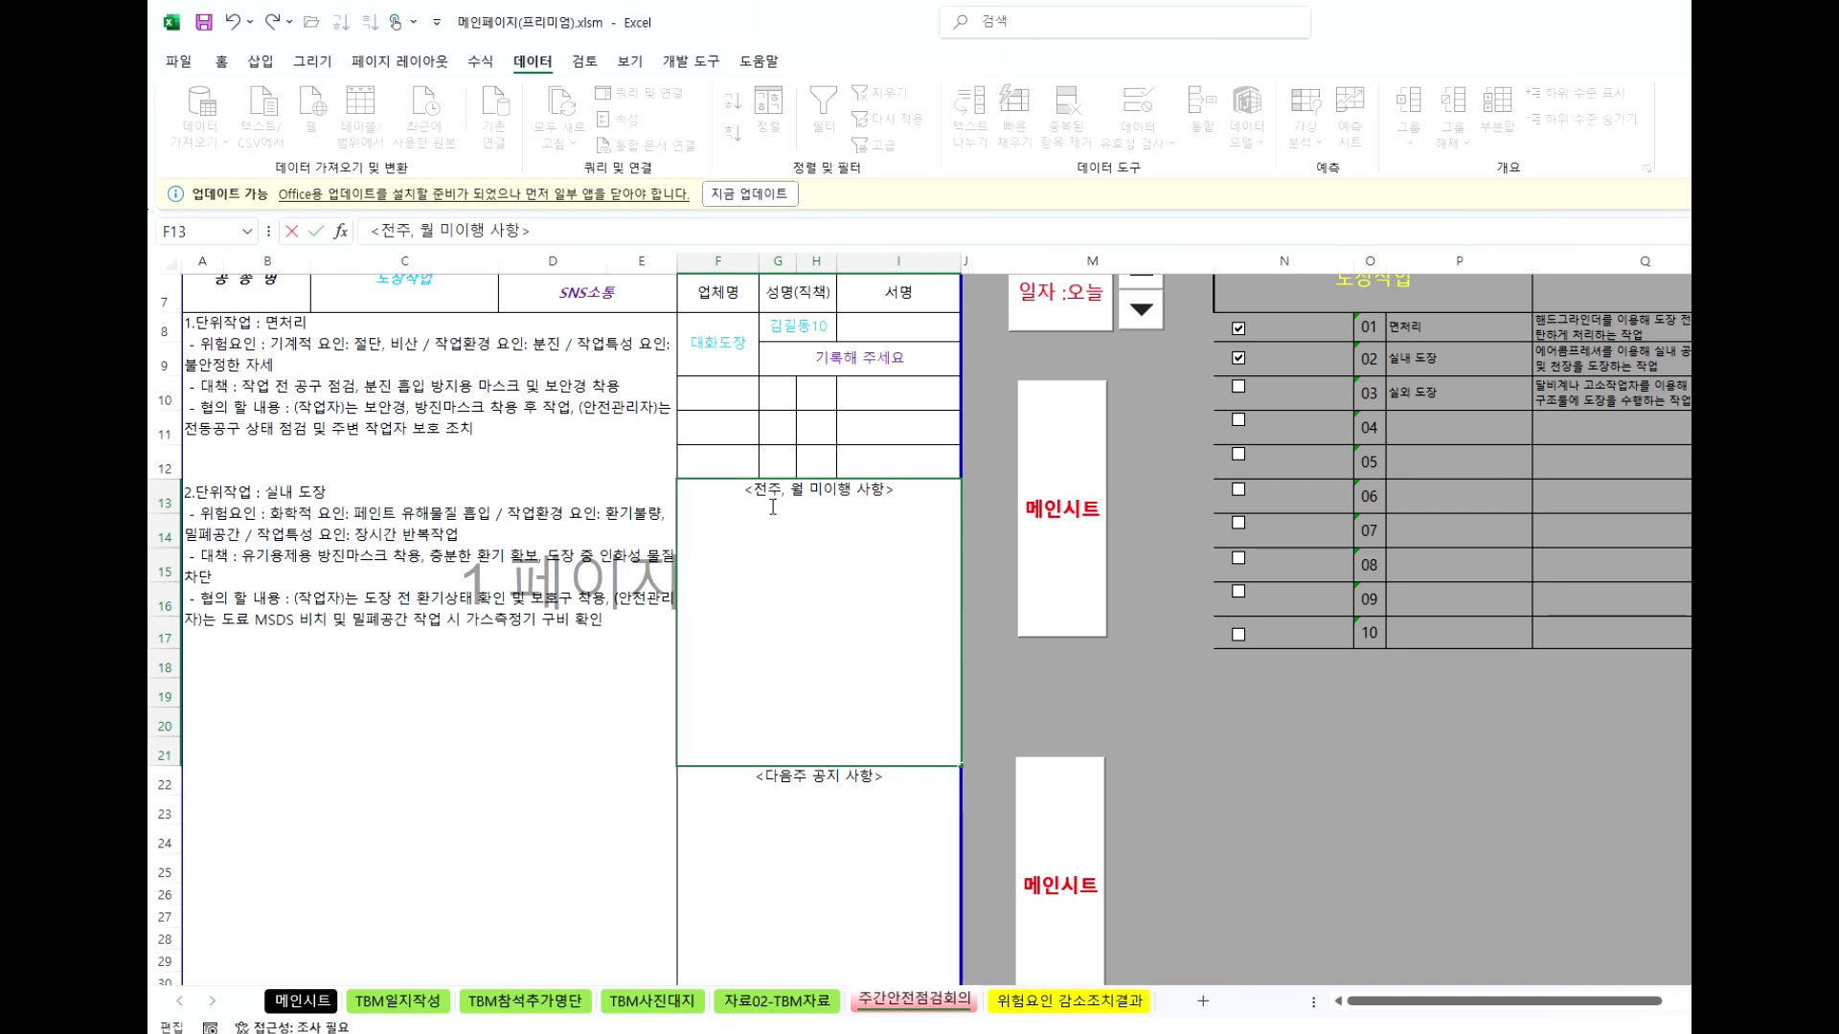
{"action": "left_click", "coordinate": [1295, 883]}
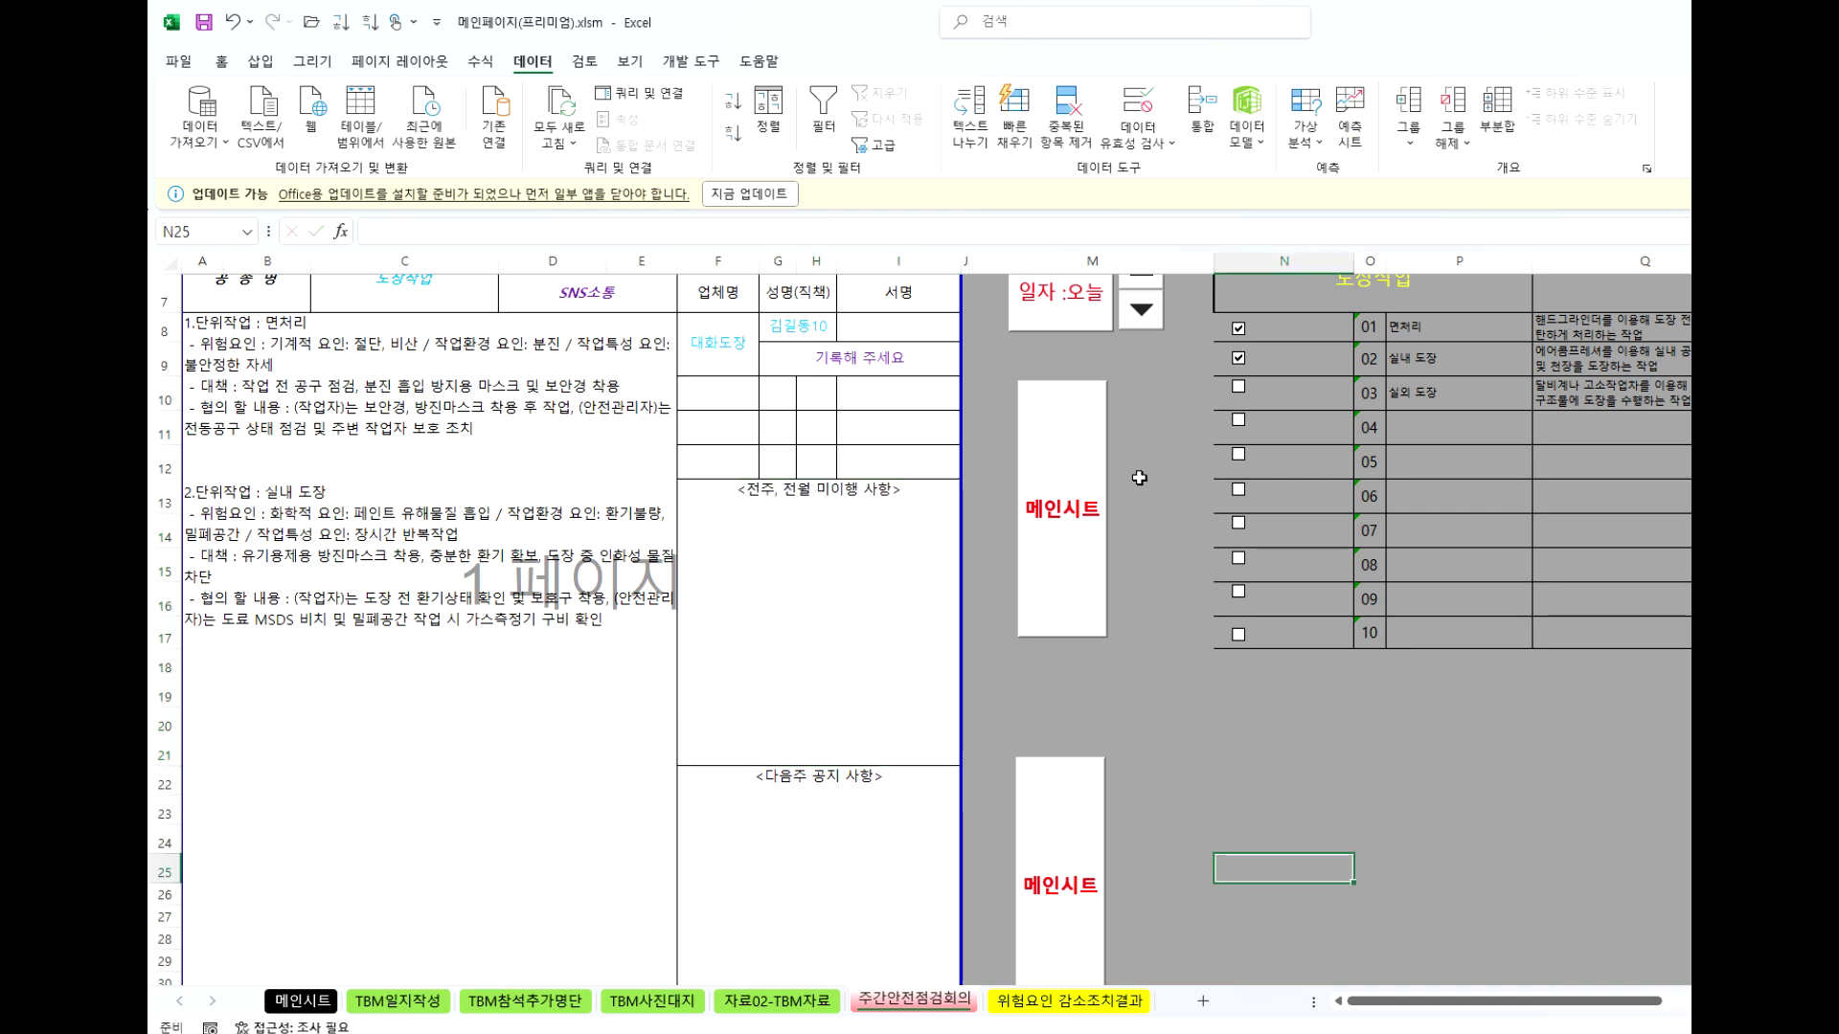
Examine the 전주, 전월 미이행 사항 and 다음주 공지 사항 boxes against the rest of the form.
{"action": "left_click", "coordinate": [852, 563]}
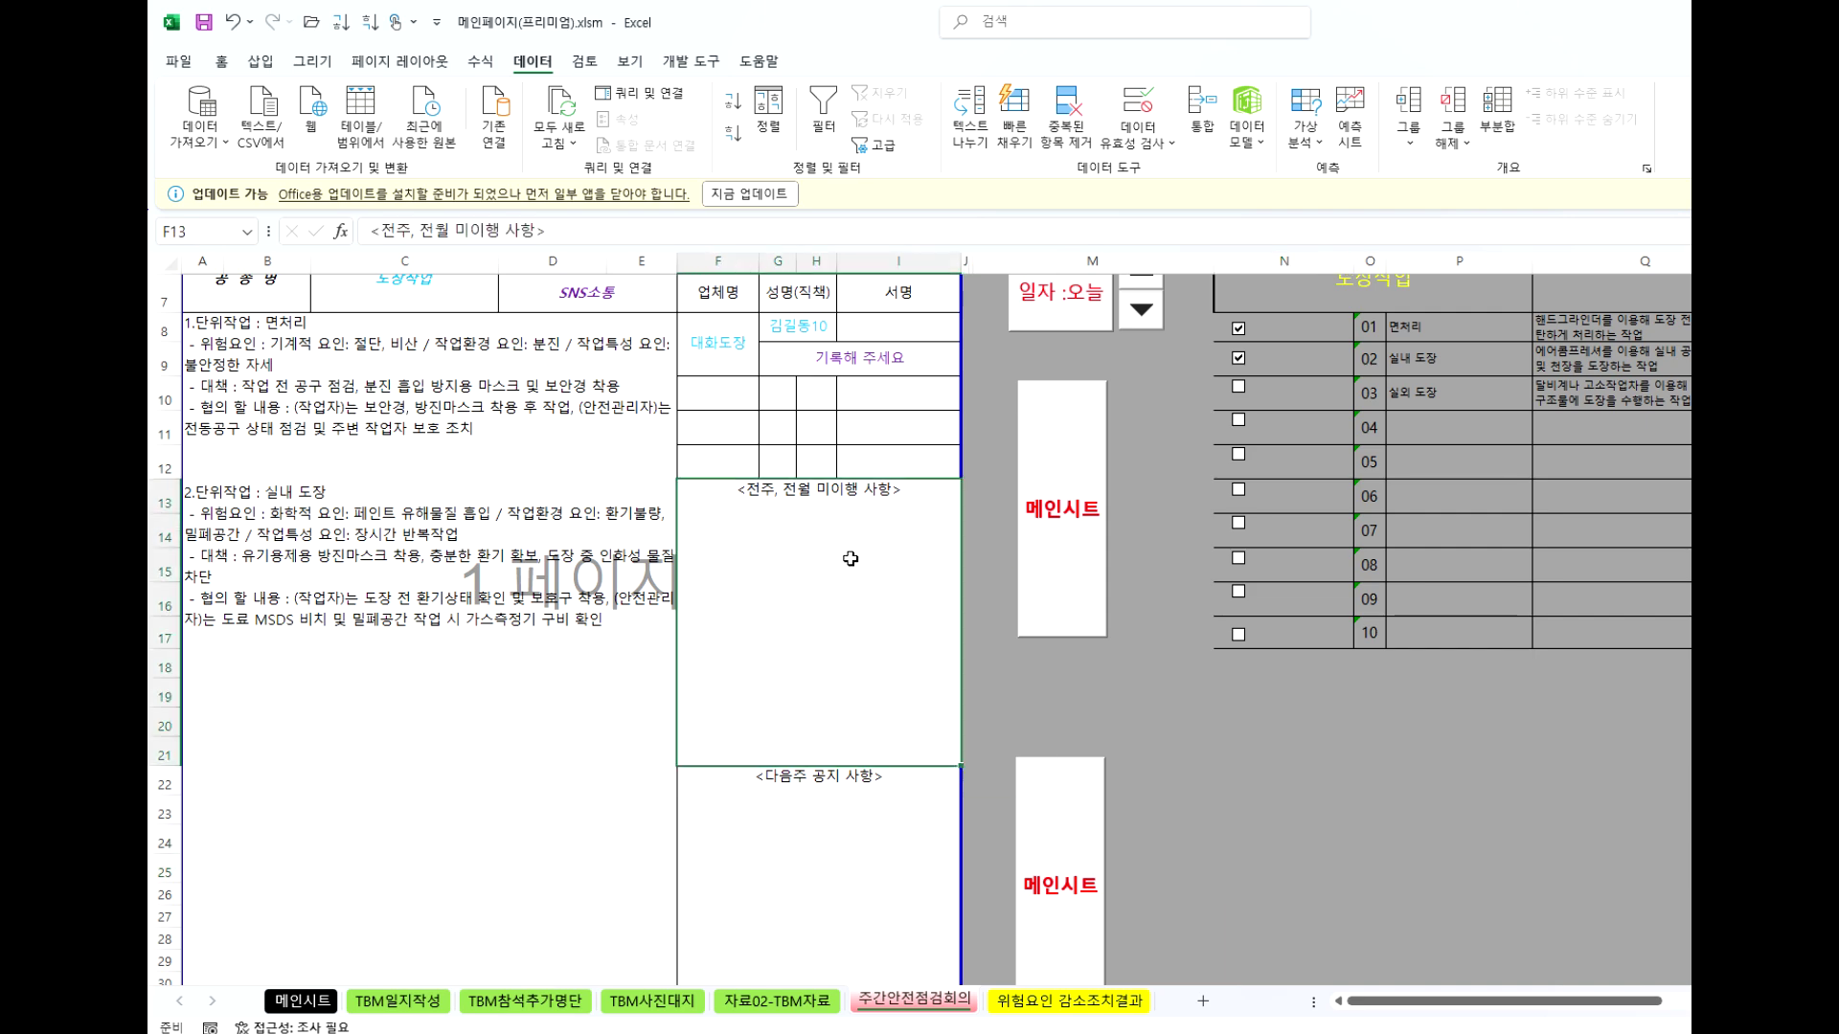
{"action": "scroll", "coordinate": [821, 653], "scroll_direction": "up", "scroll_amount": 2}
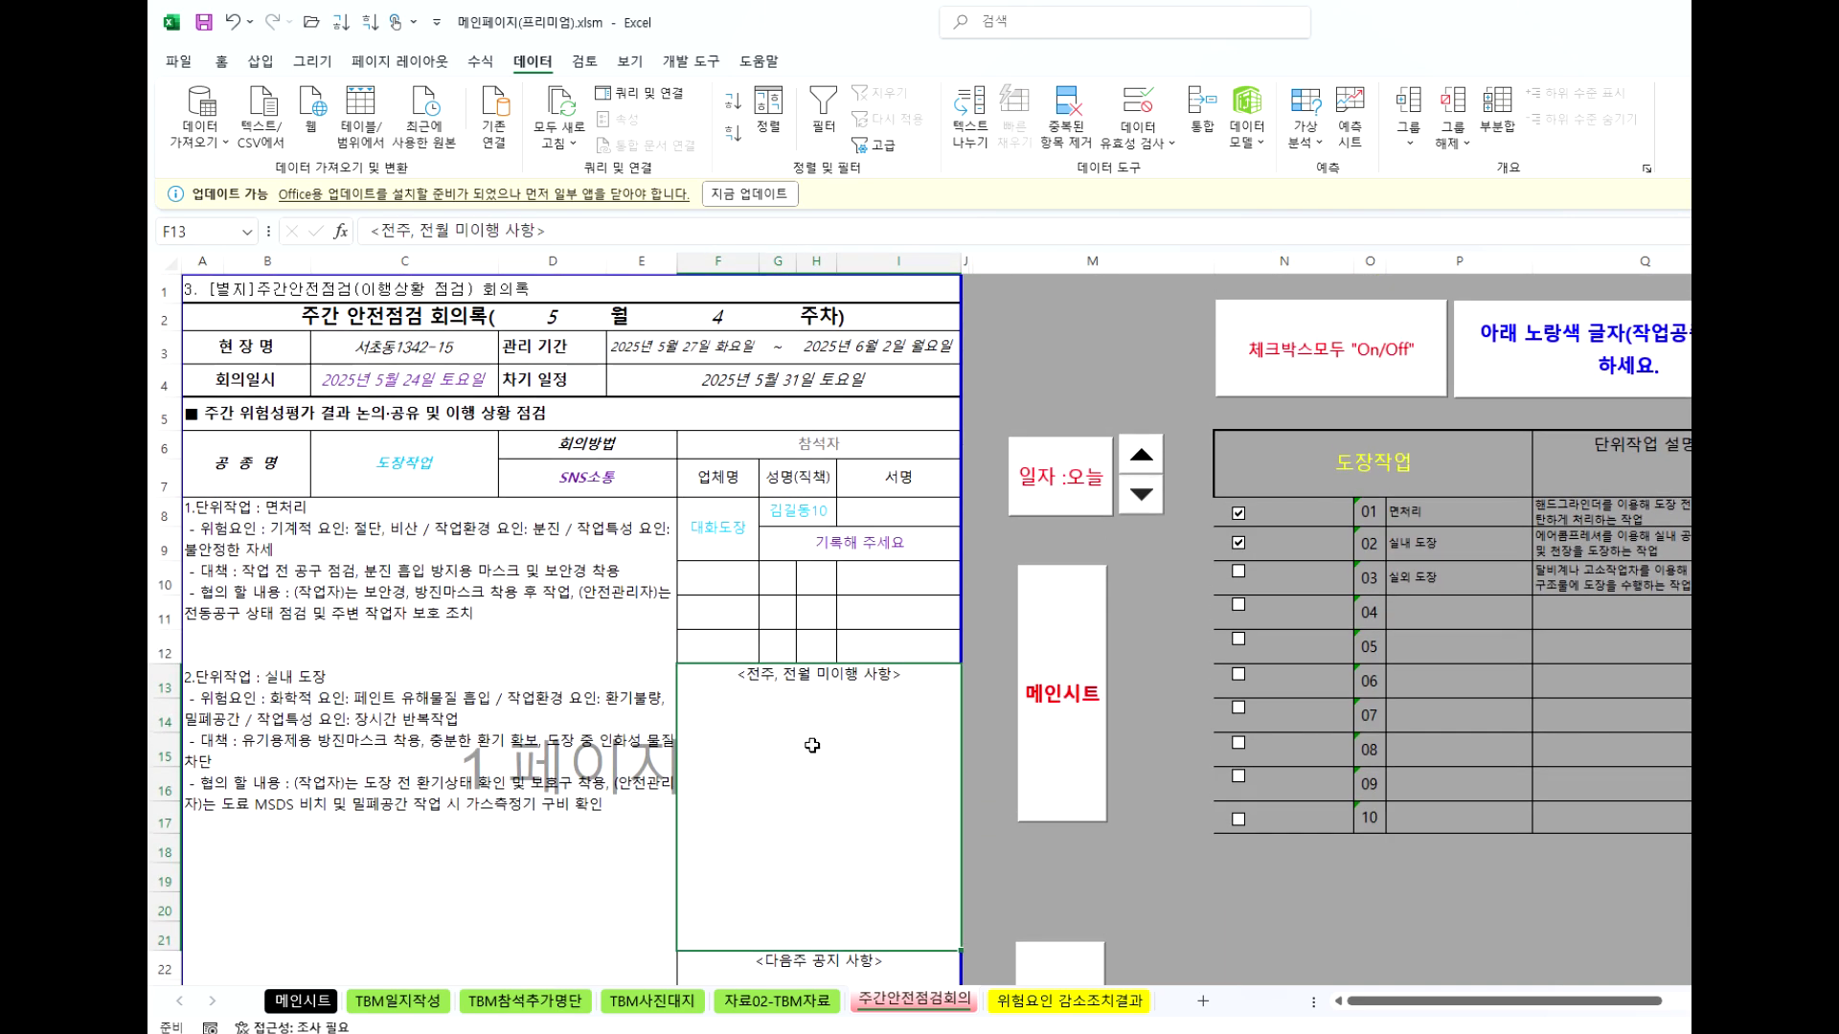
{"action": "scroll", "coordinate": [805, 763], "scroll_direction": "down", "scroll_amount": 2}
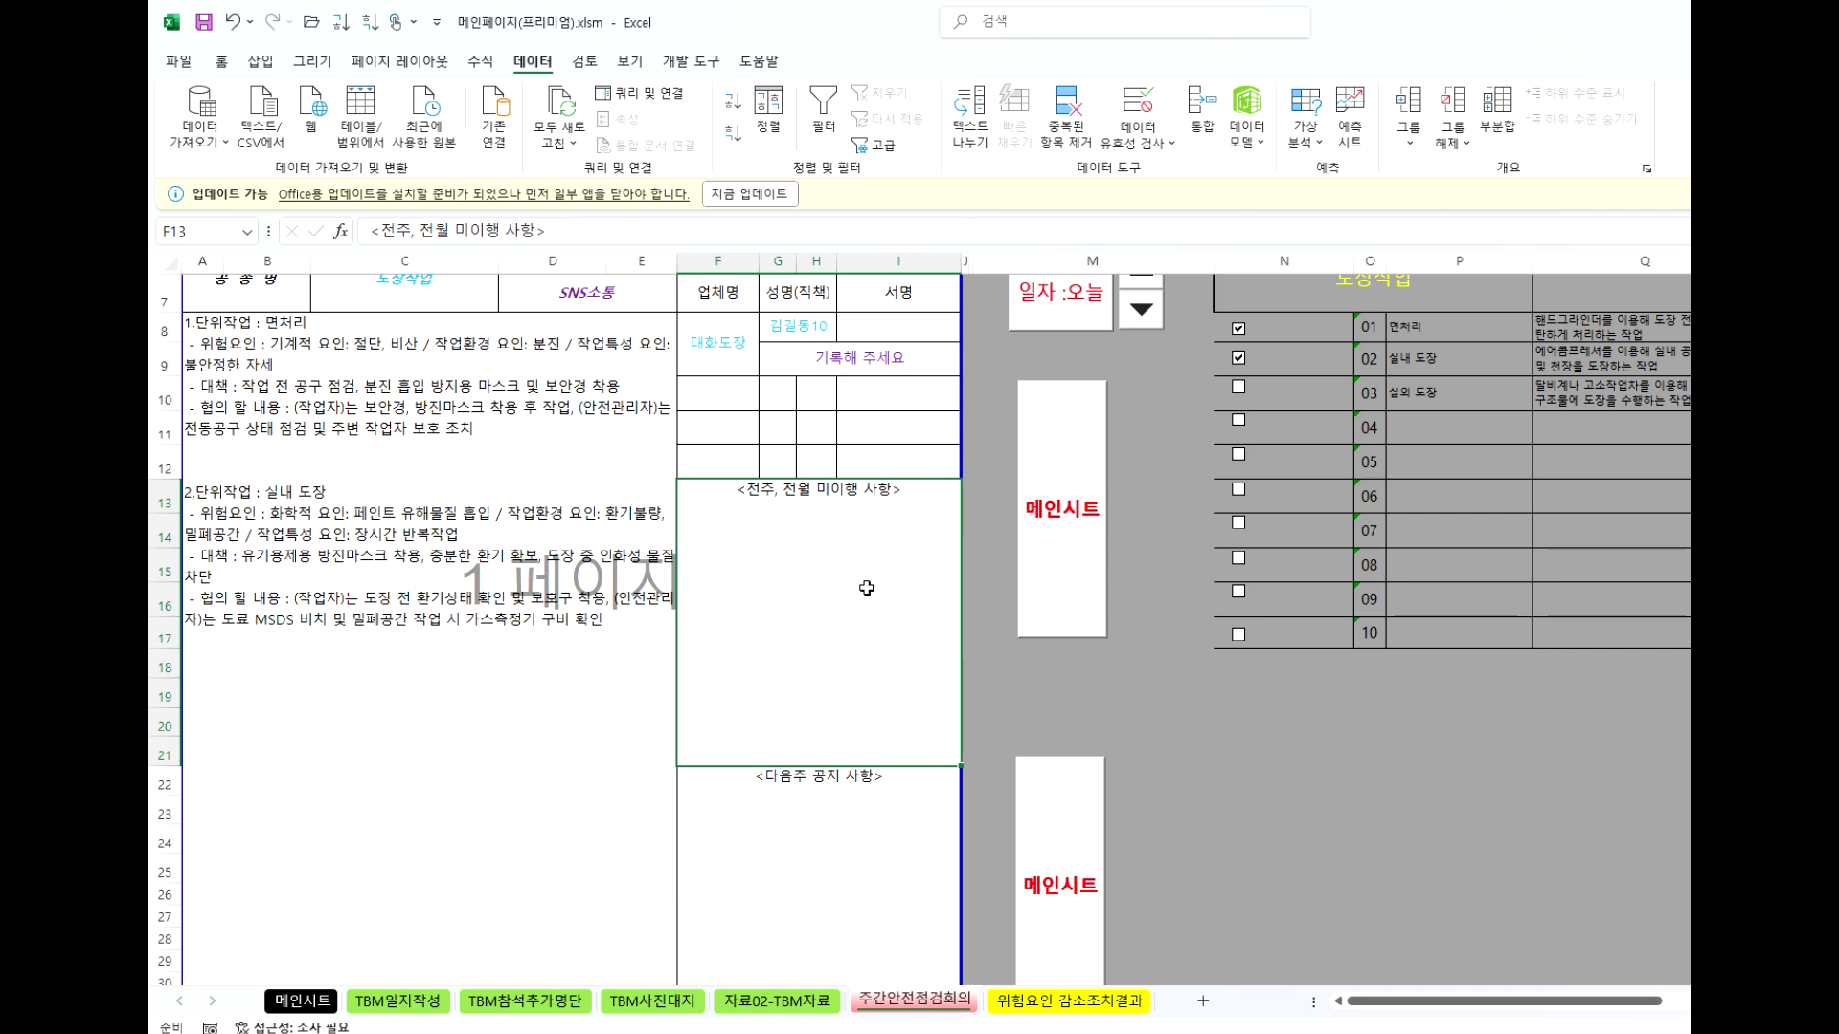
{"action": "left_click", "coordinate": [823, 852]}
{"action": "scroll", "coordinate": [814, 721], "scroll_direction": "up", "scroll_amount": 2}
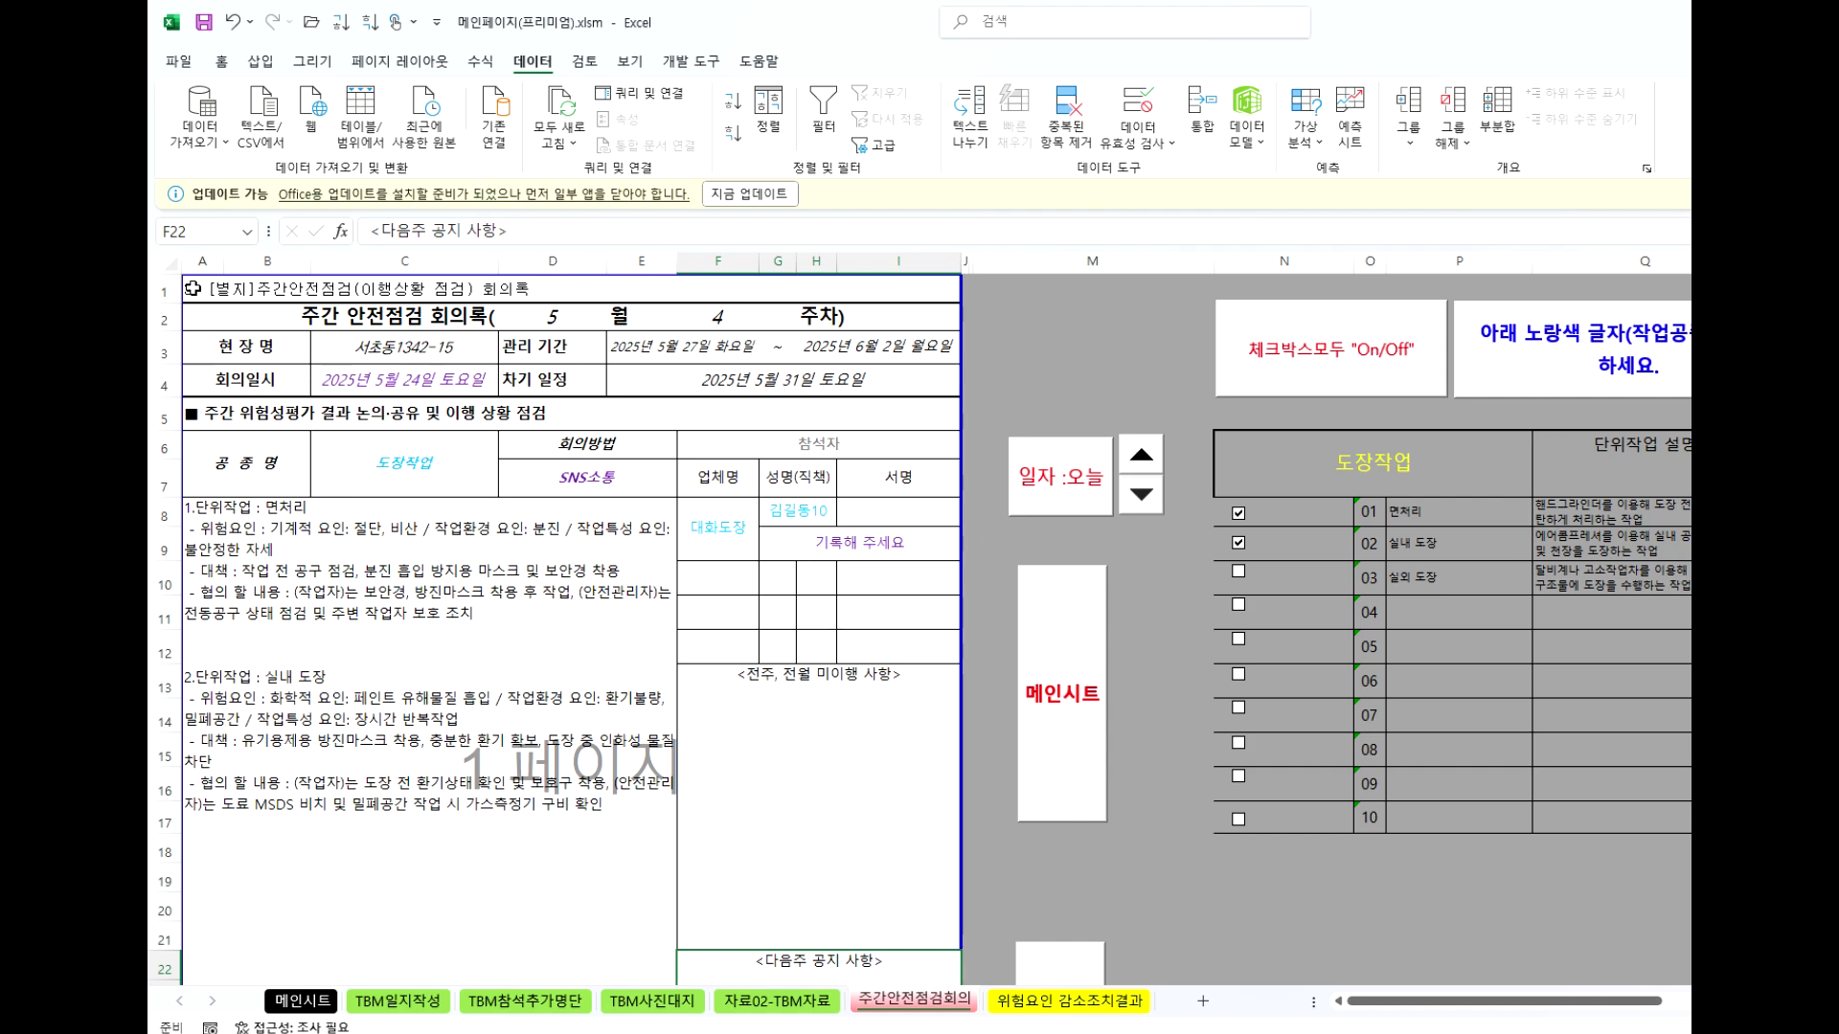
Copy the whole 주간 안전점검 회의록 form down to row 33, check the marked range, and cancel the copy.
{"action": "left_click_drag", "start_coordinate": [403, 288], "coordinate": [844, 873]}
{"action": "key", "text": "ctrl+c"}
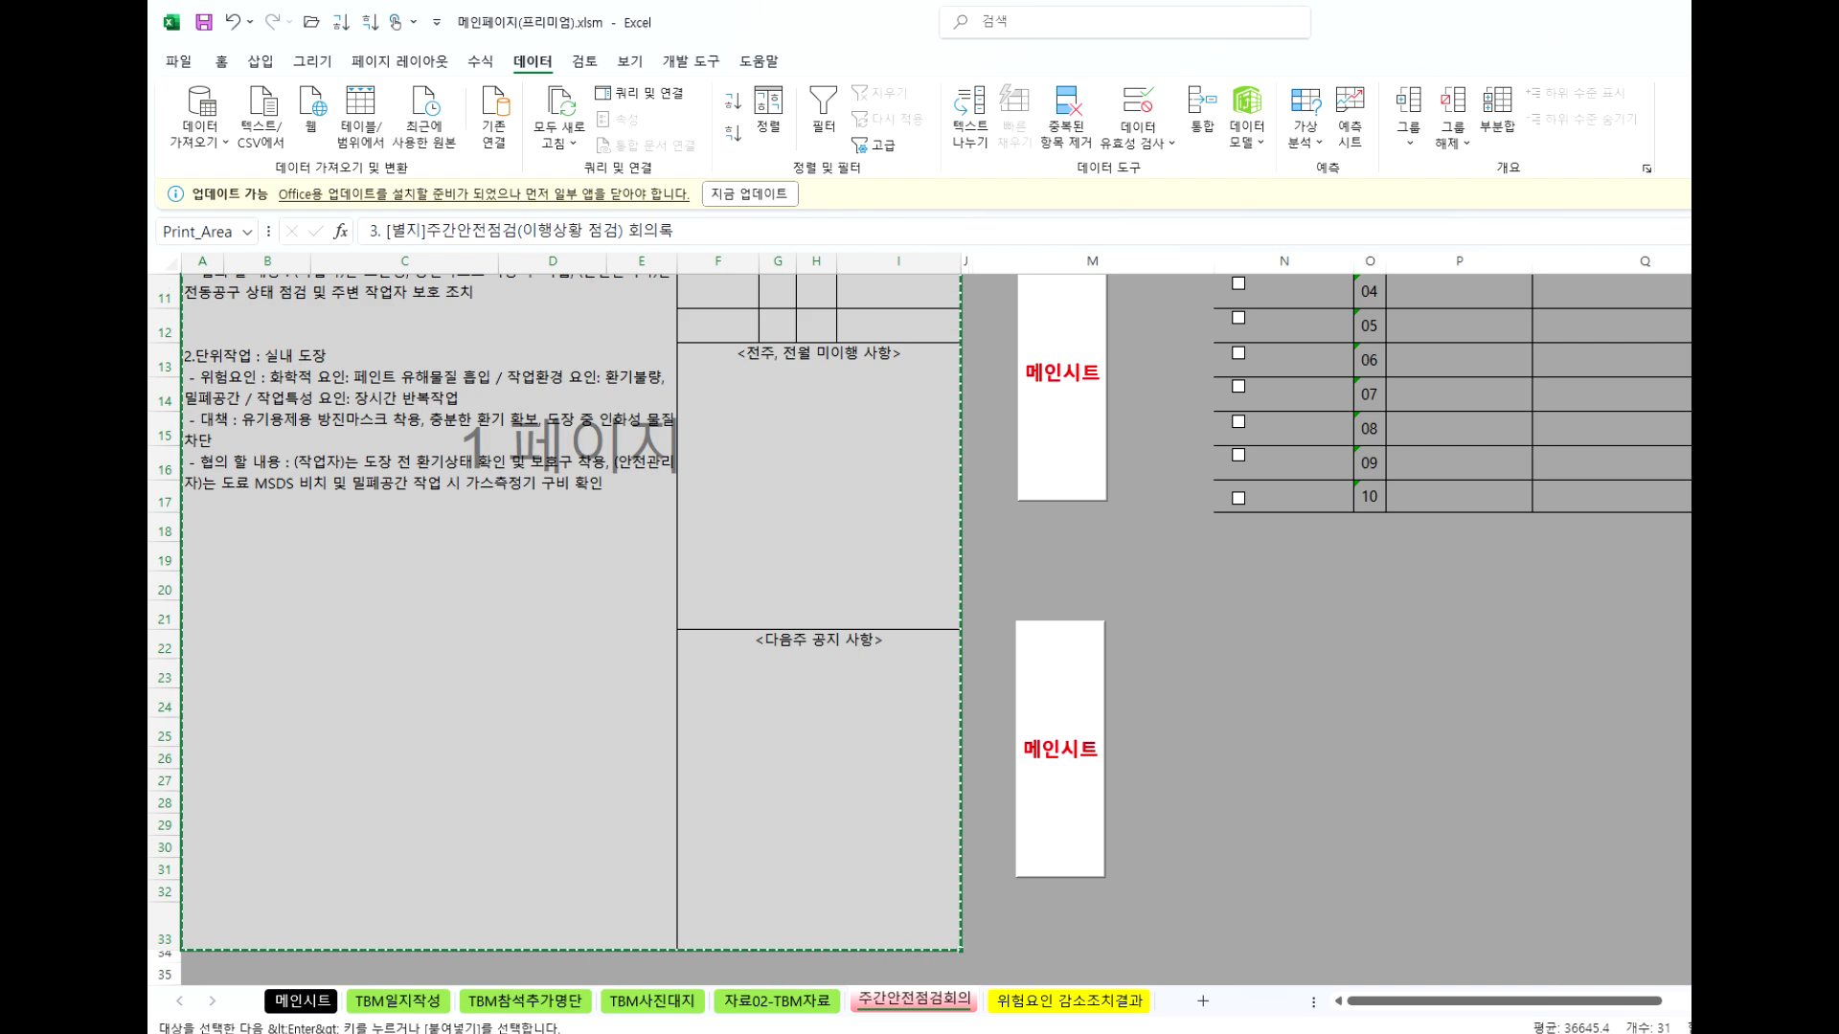
{"action": "left_click", "coordinate": [1441, 802]}
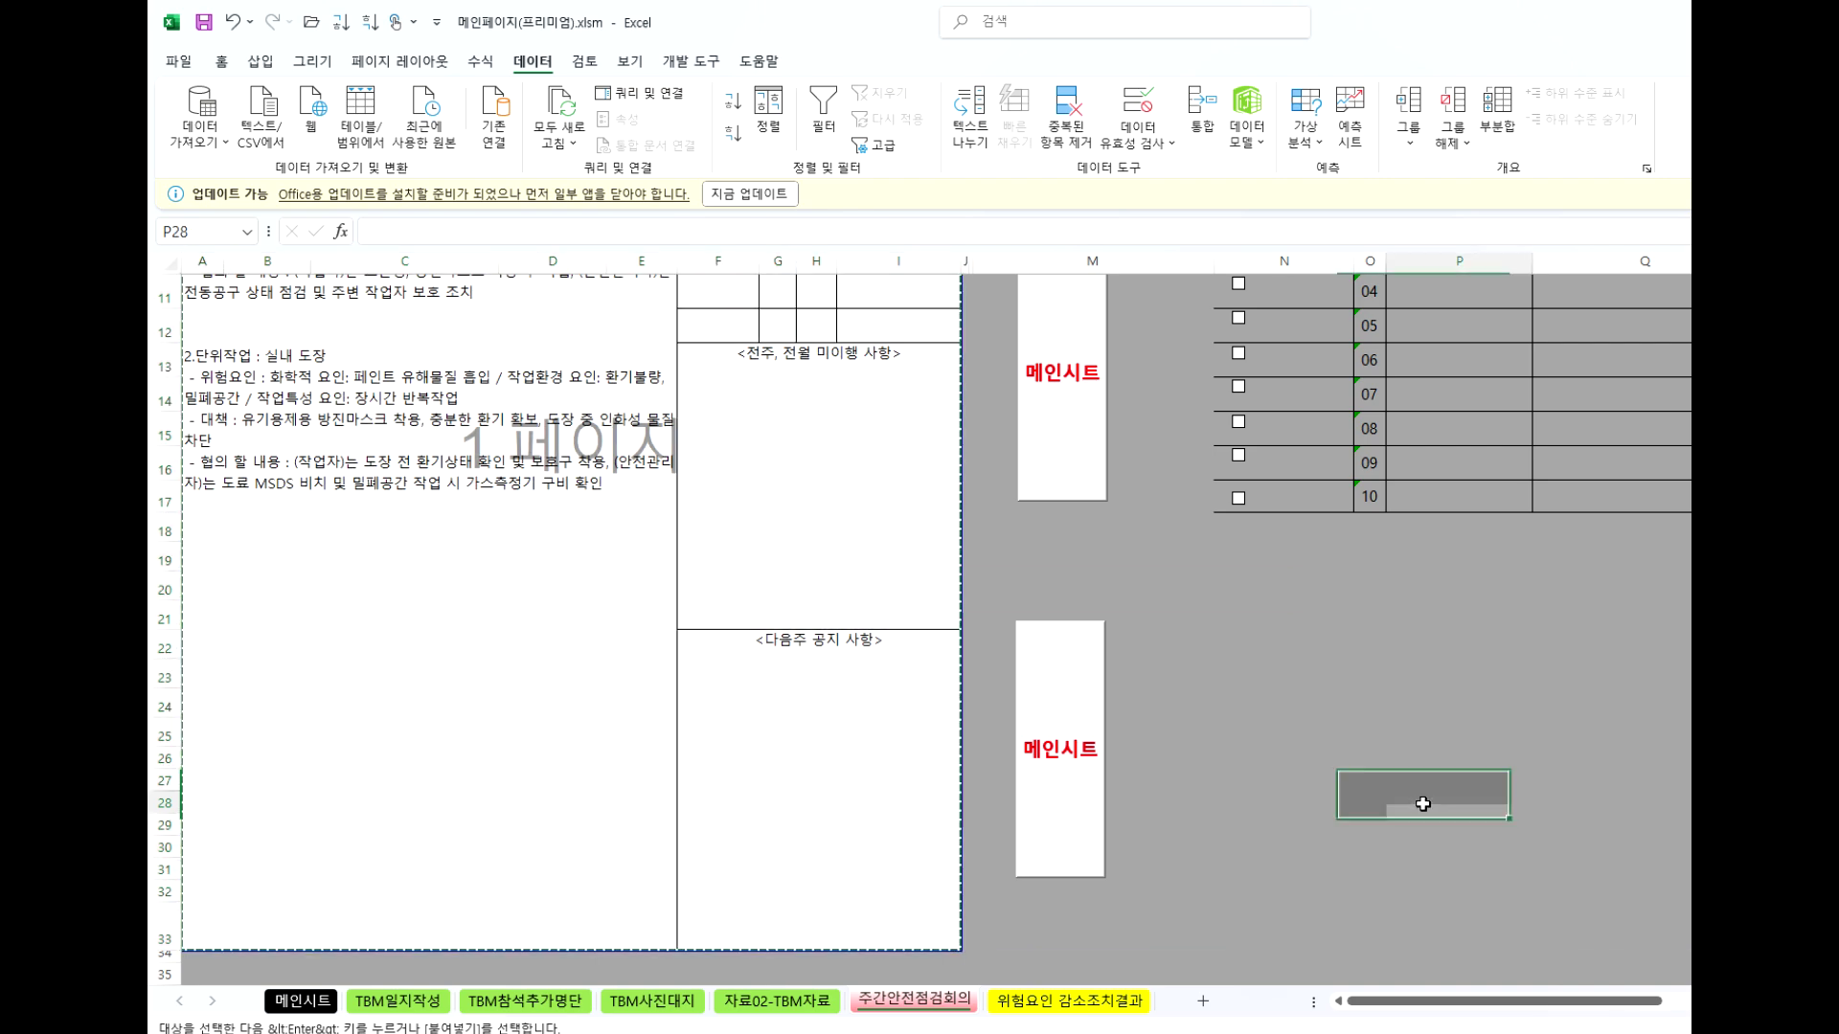
{"action": "left_click", "coordinate": [1546, 781]}
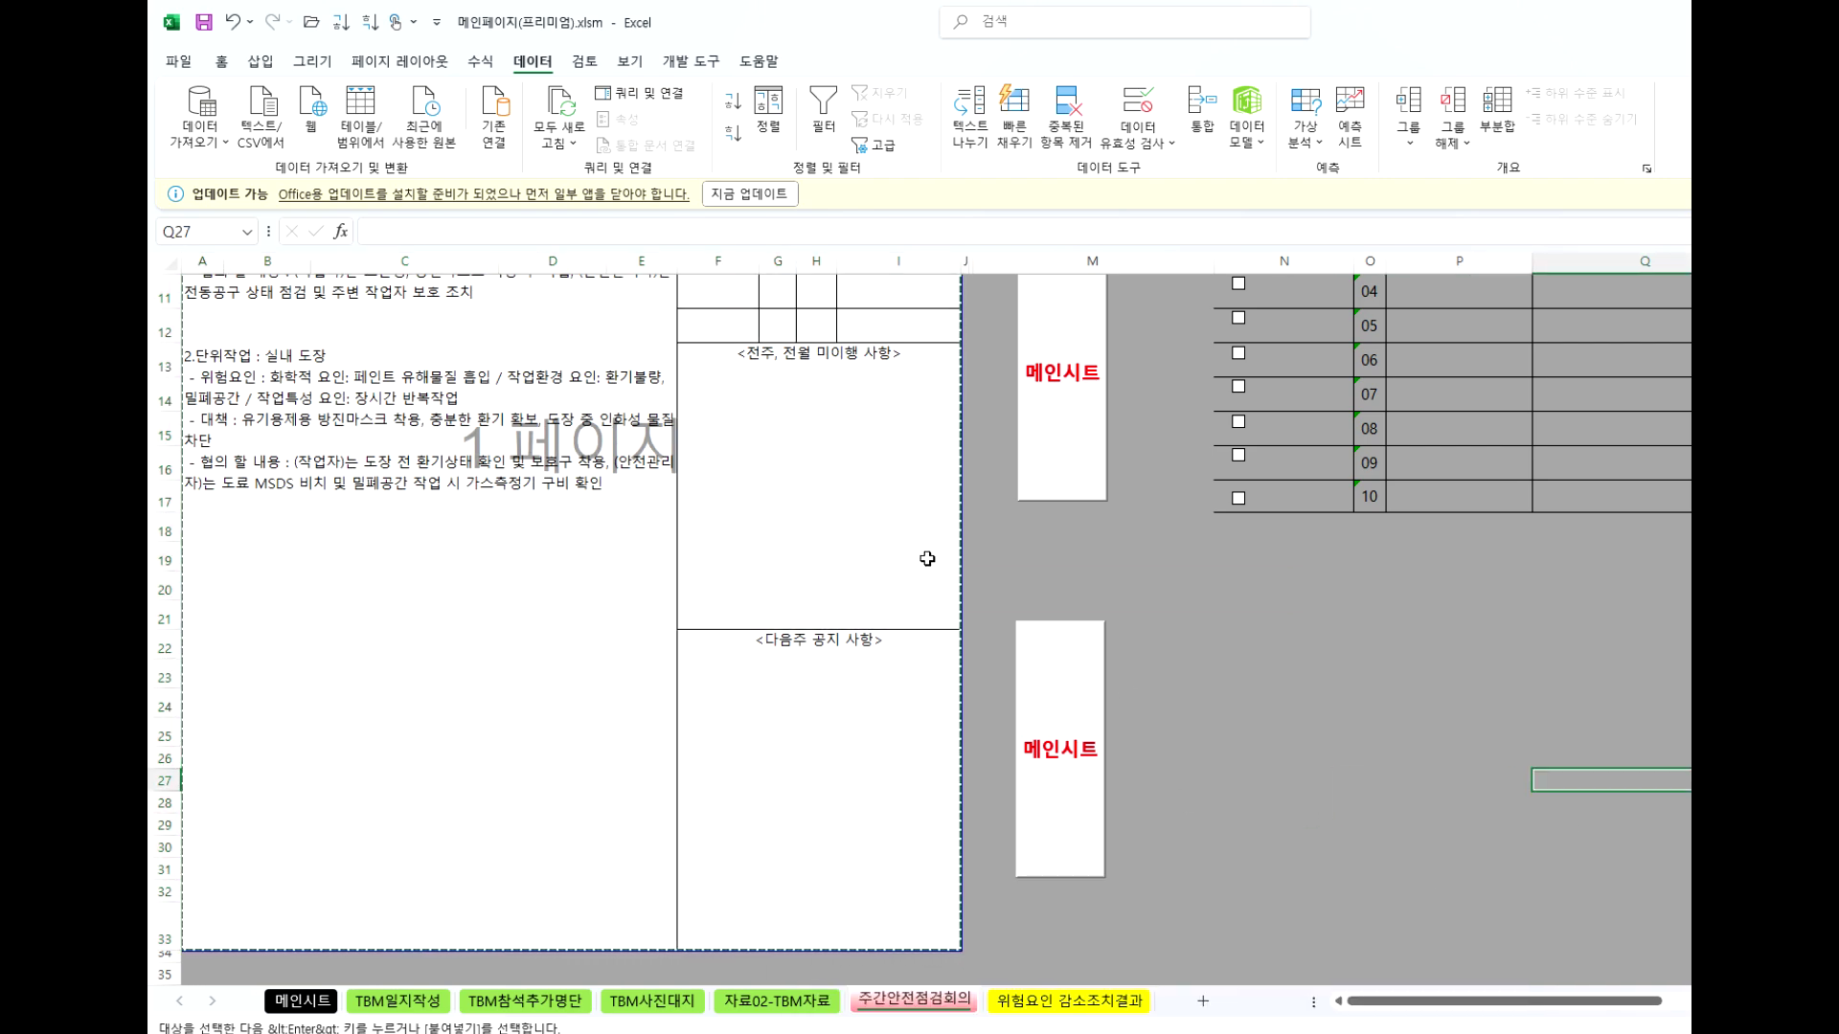
{"action": "left_click", "coordinate": [1350, 784]}
{"action": "scroll", "coordinate": [963, 591], "scroll_direction": "up", "scroll_amount": 4}
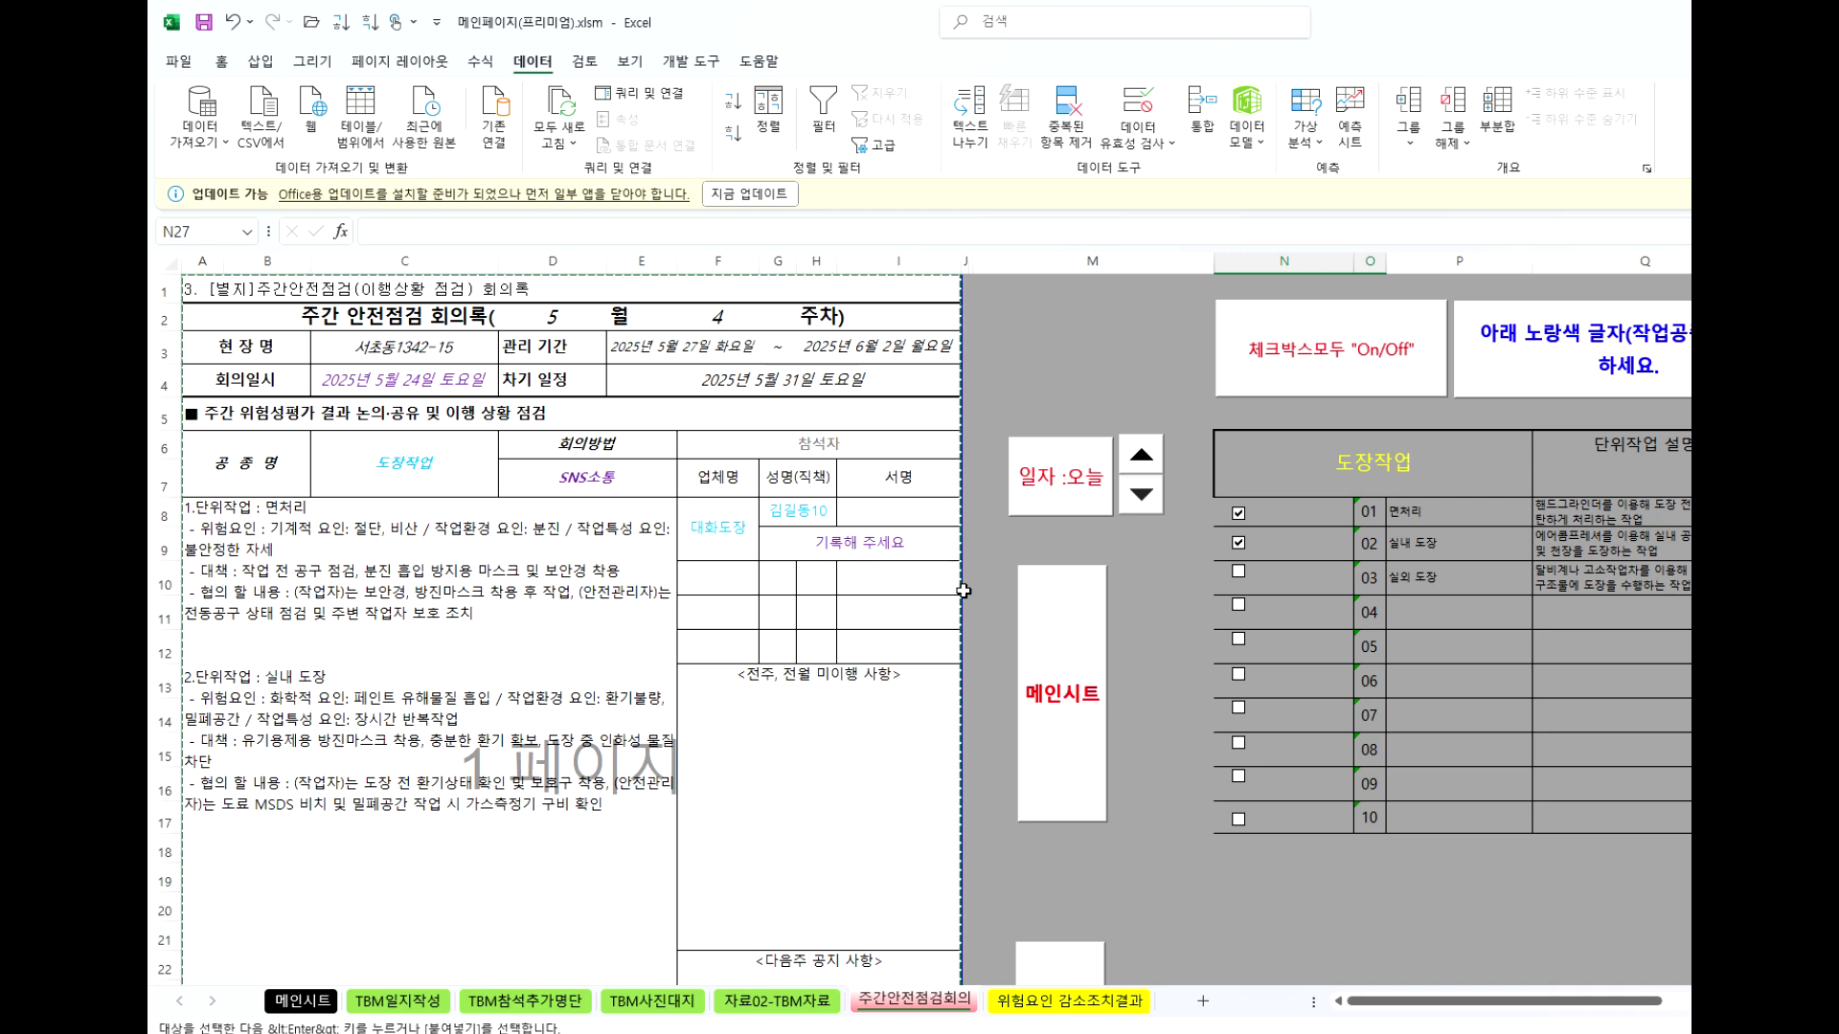
{"action": "scroll", "coordinate": [964, 591], "scroll_direction": "down", "scroll_amount": 5}
{"action": "scroll", "coordinate": [1149, 813], "scroll_direction": "up", "scroll_amount": 4}
{"action": "key", "text": "Escape"}
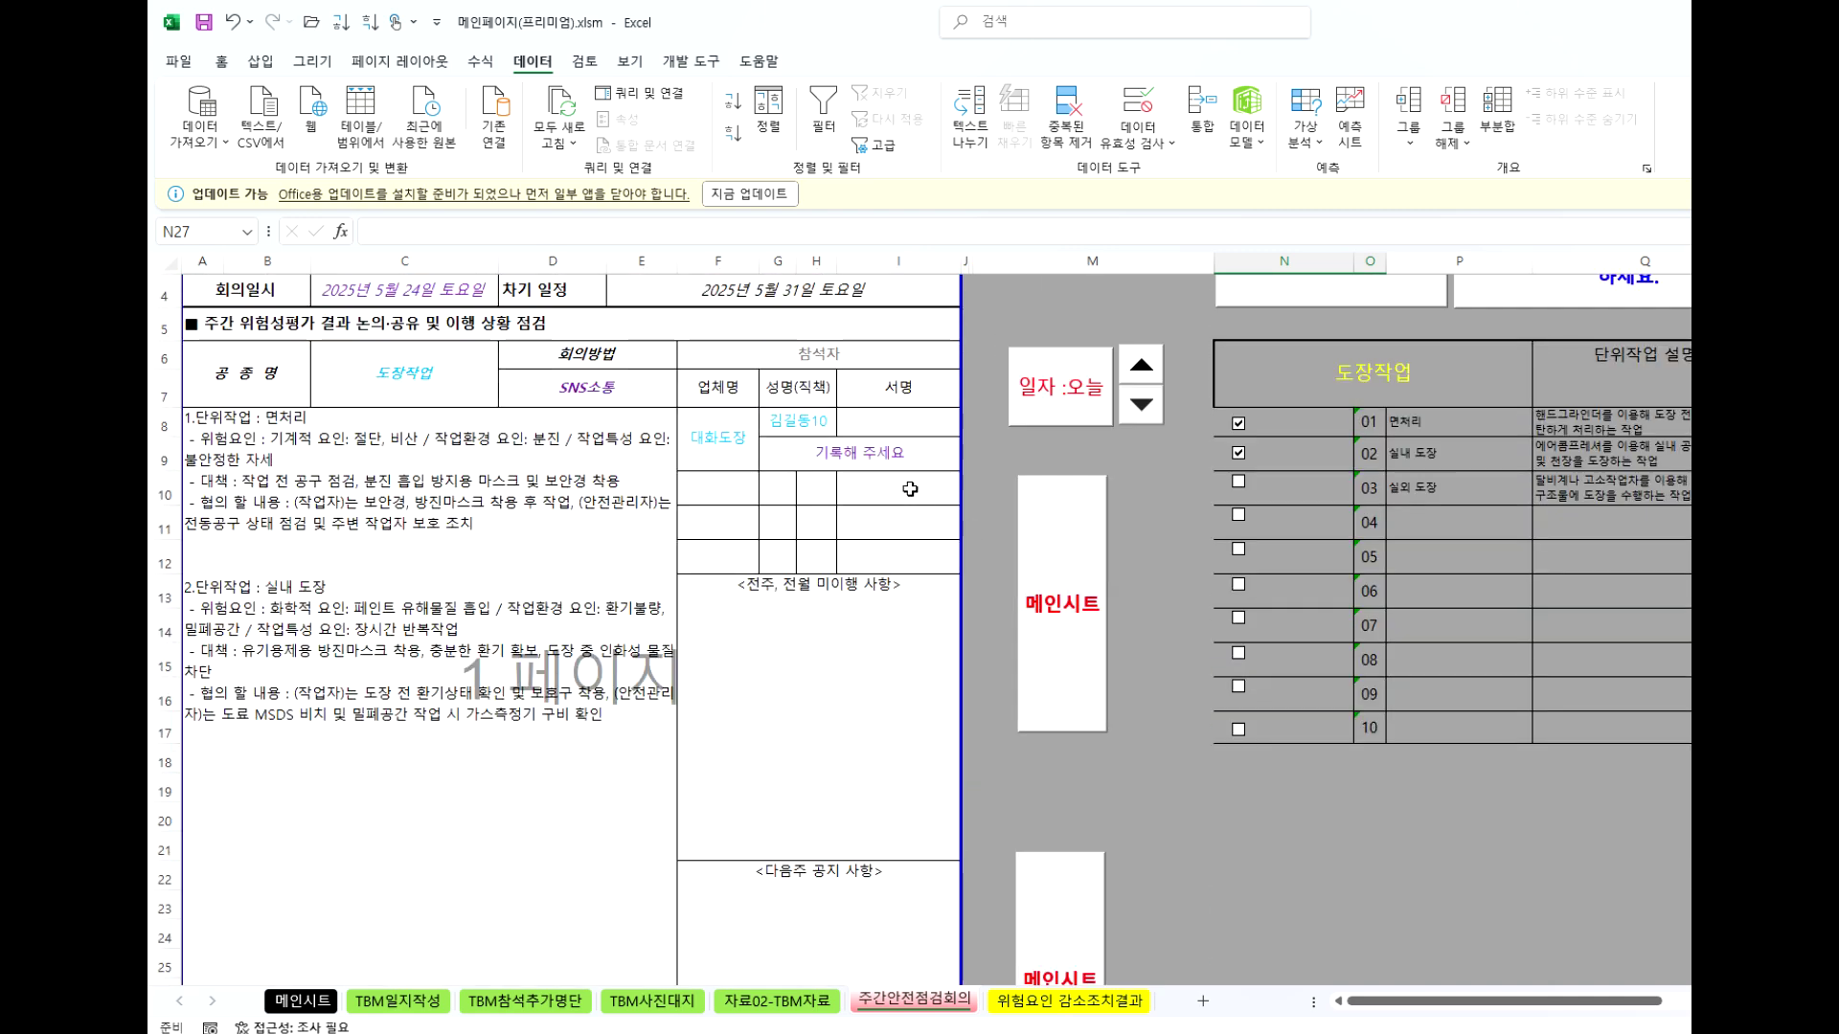
Look over the completed meeting record form from the meeting details down to the end of the 다음주 공지 사항 box.
{"action": "left_click", "coordinate": [1371, 898]}
{"action": "scroll", "coordinate": [809, 640], "scroll_direction": "down", "scroll_amount": 4}
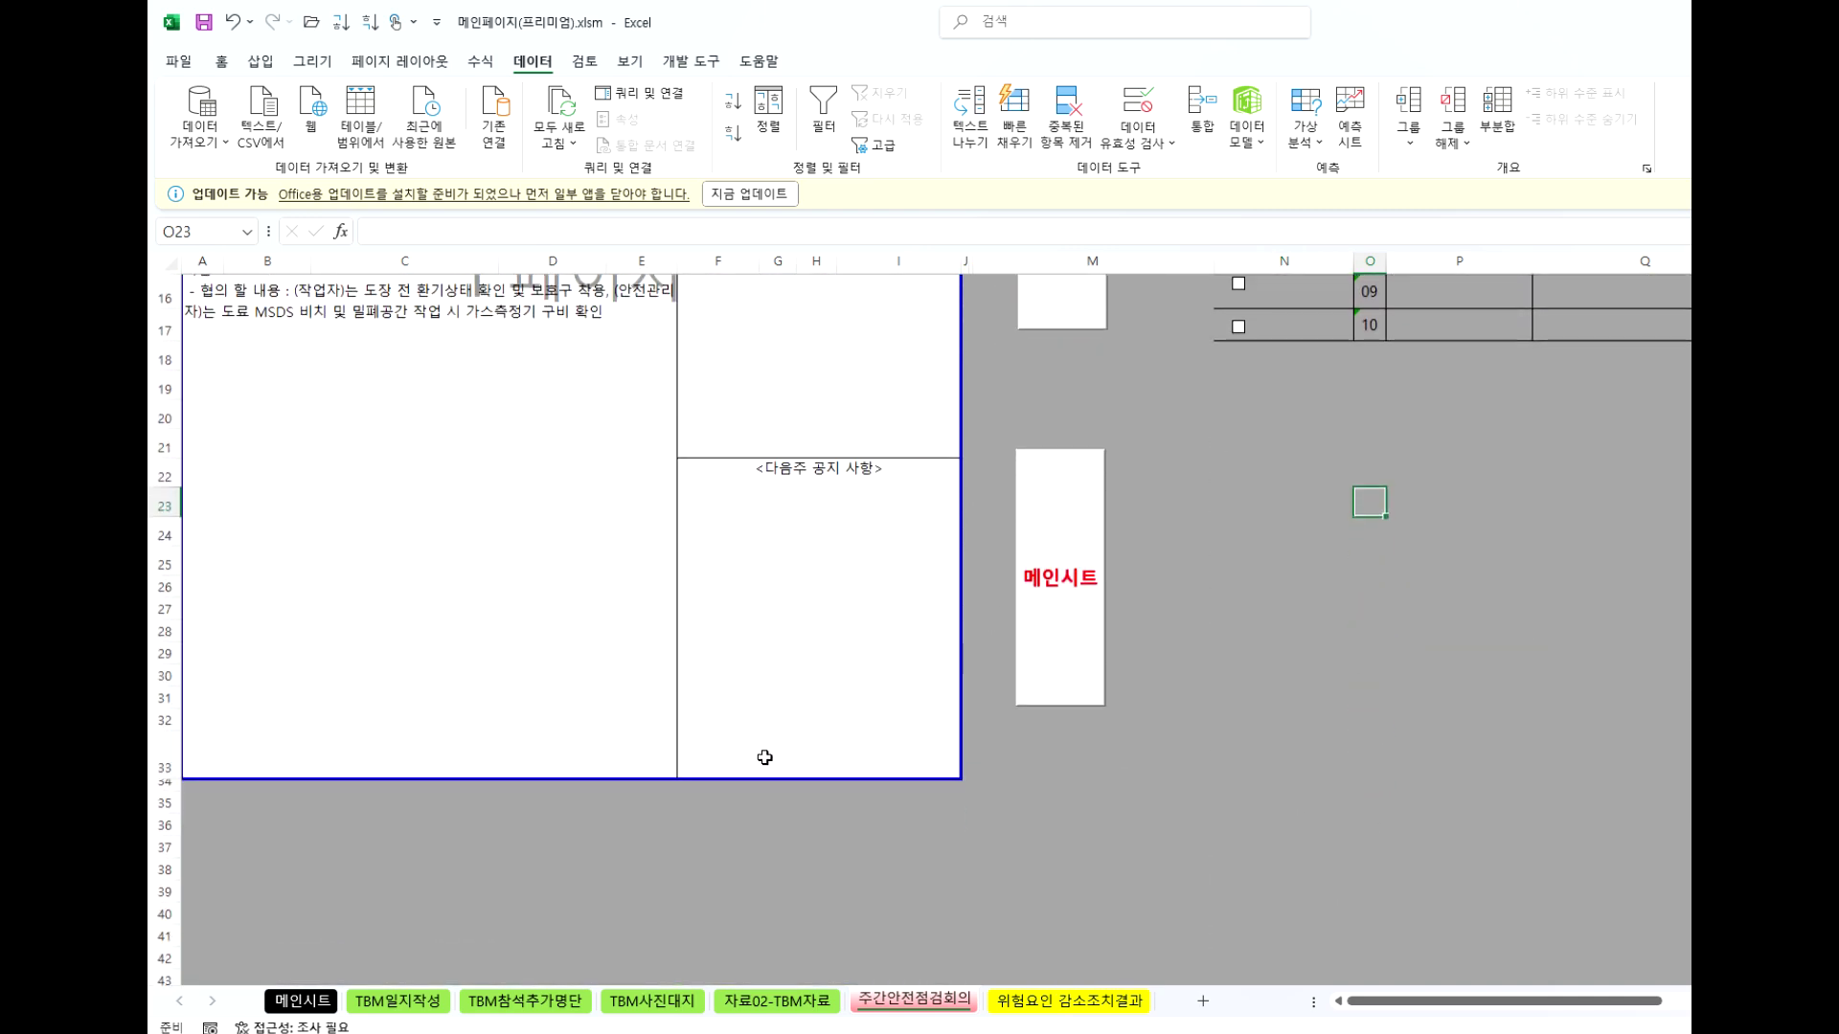
{"action": "scroll", "coordinate": [765, 757], "scroll_direction": "down", "scroll_amount": 4}
{"action": "scroll", "coordinate": [789, 718], "scroll_direction": "up", "scroll_amount": 6}
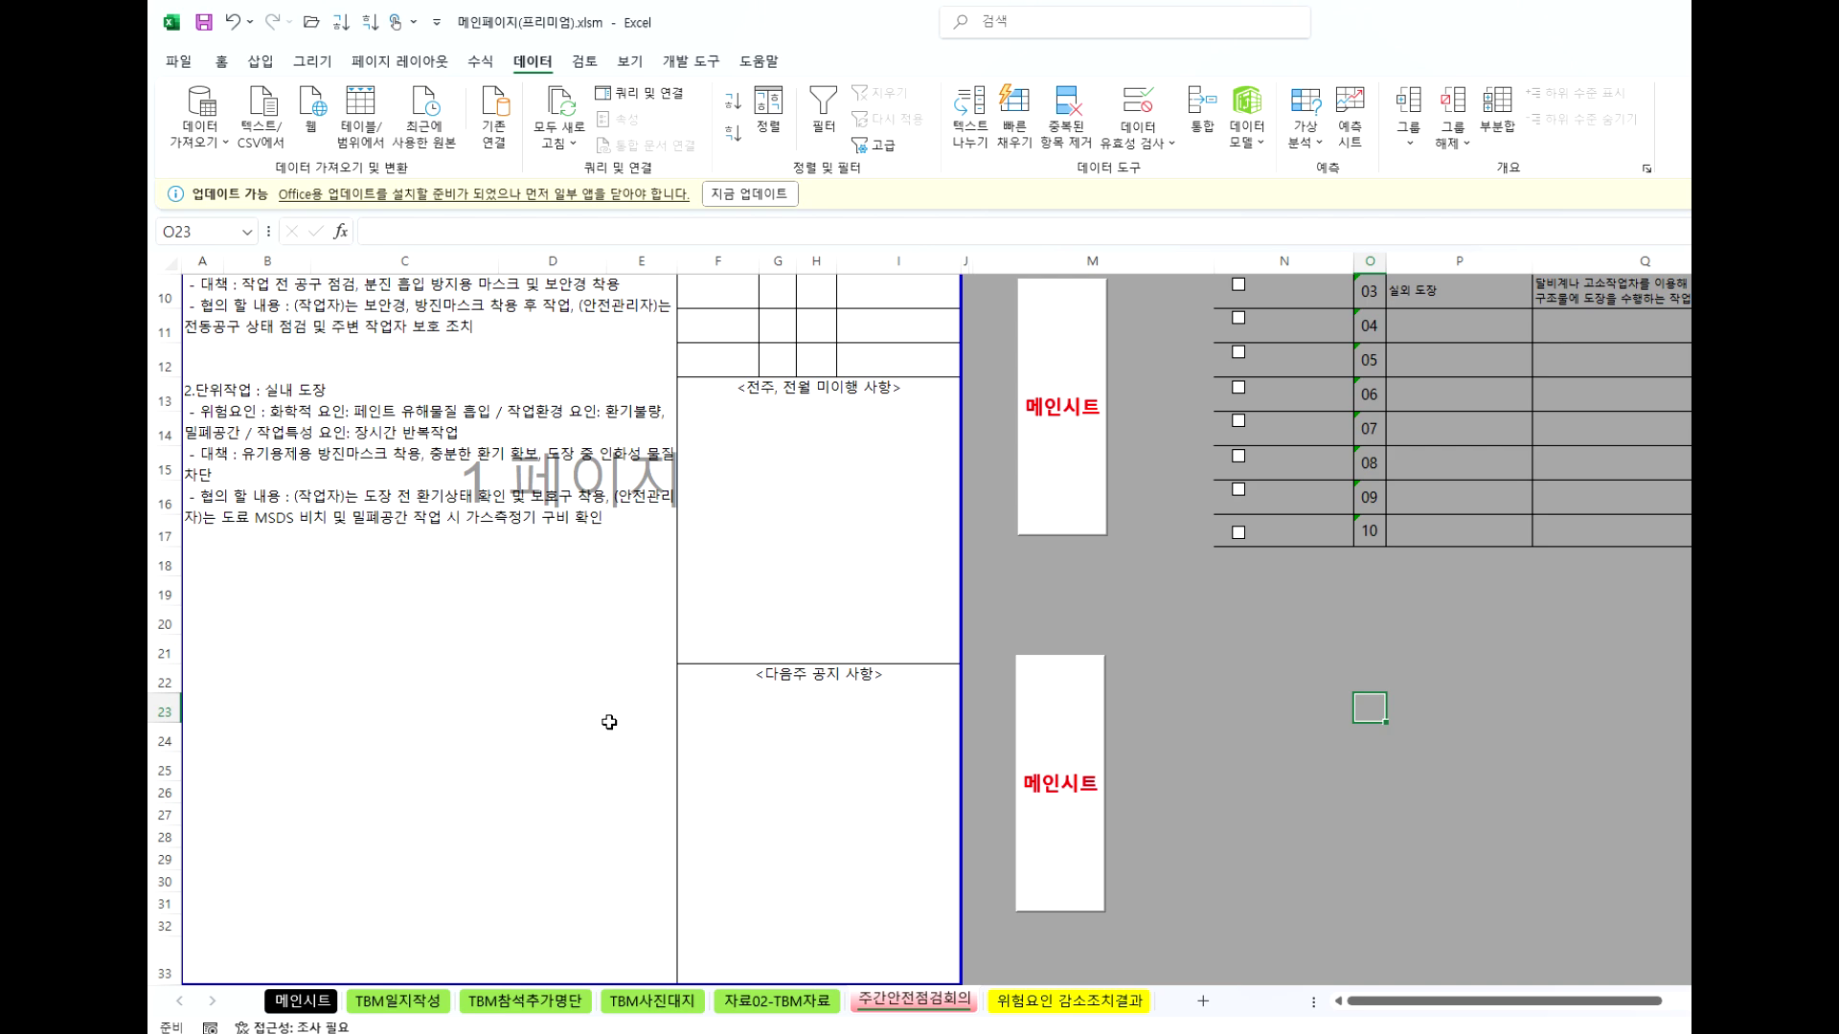
{"action": "scroll", "coordinate": [609, 722], "scroll_direction": "down", "scroll_amount": 4}
{"action": "scroll", "coordinate": [600, 820], "scroll_direction": "up", "scroll_amount": 6}
{"action": "left_click", "coordinate": [1323, 867]}
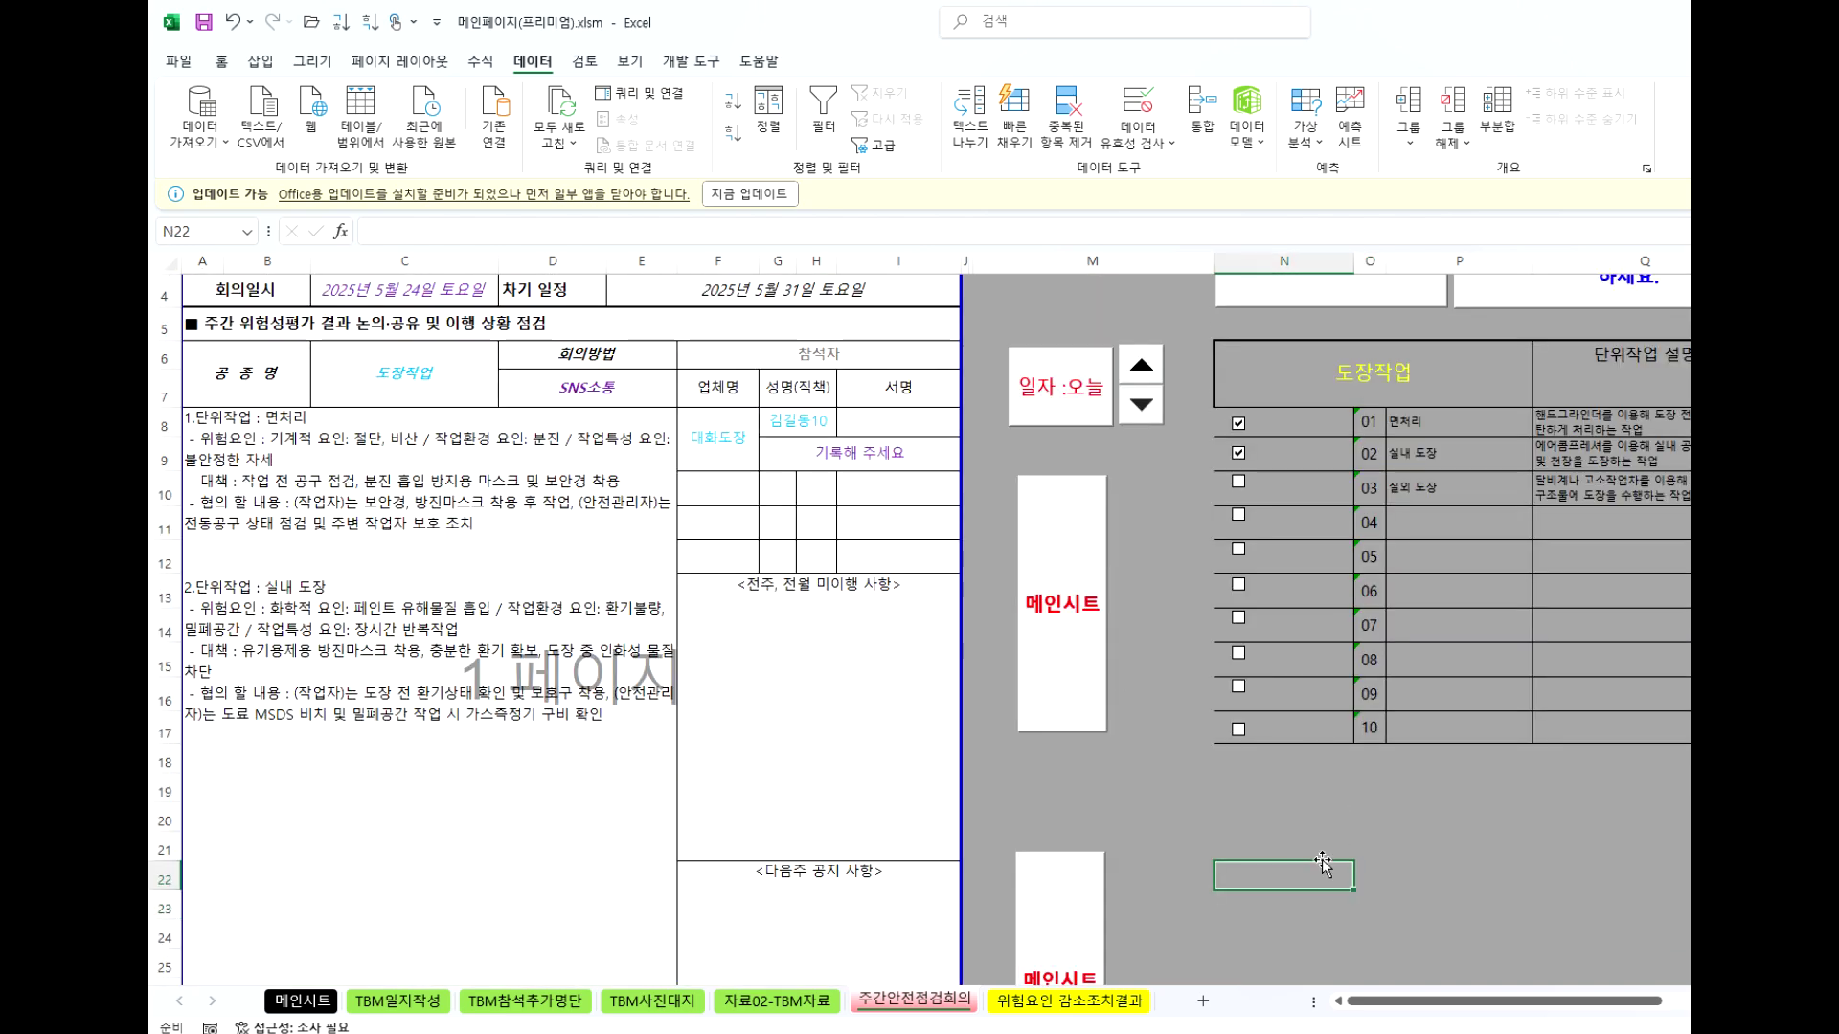
{"action": "left_click", "coordinate": [1262, 847]}
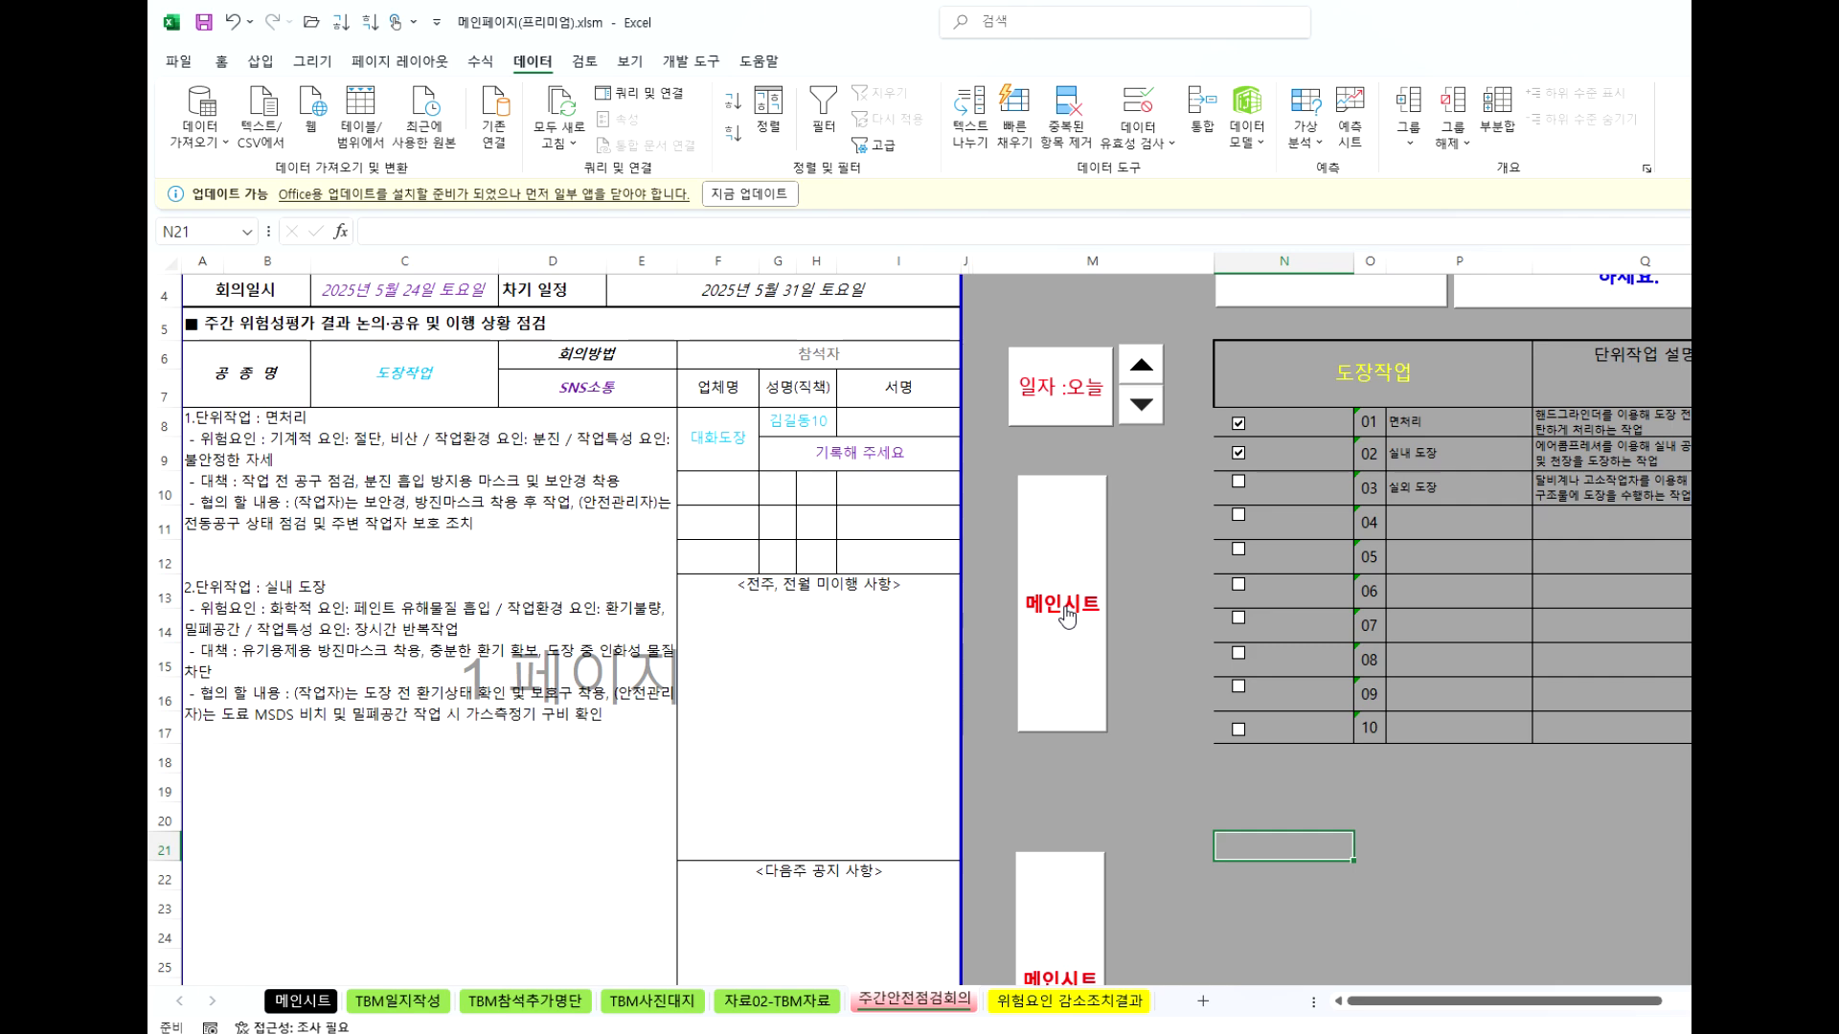
Open the TBM일지작성 sheet from the 메인시트 and set its date to today, 2025년 5월 25일.
{"action": "left_click", "coordinate": [1066, 618]}
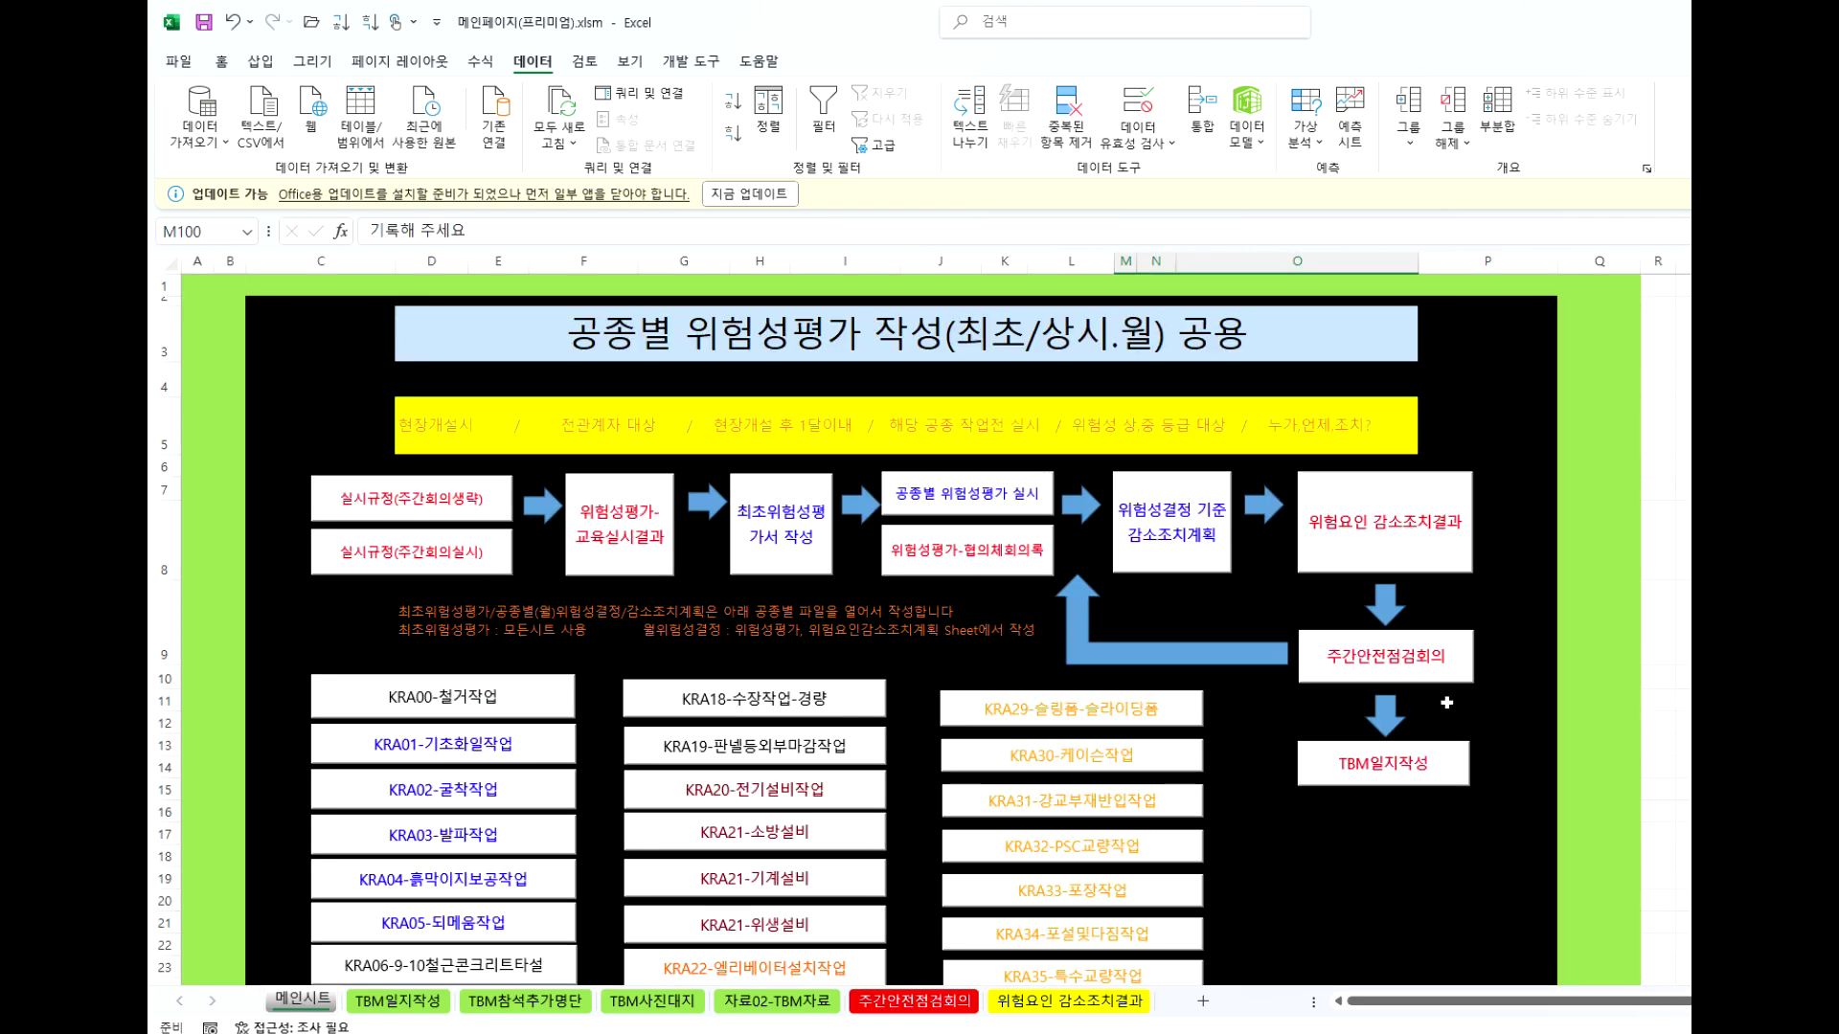
{"action": "left_click", "coordinate": [1414, 764]}
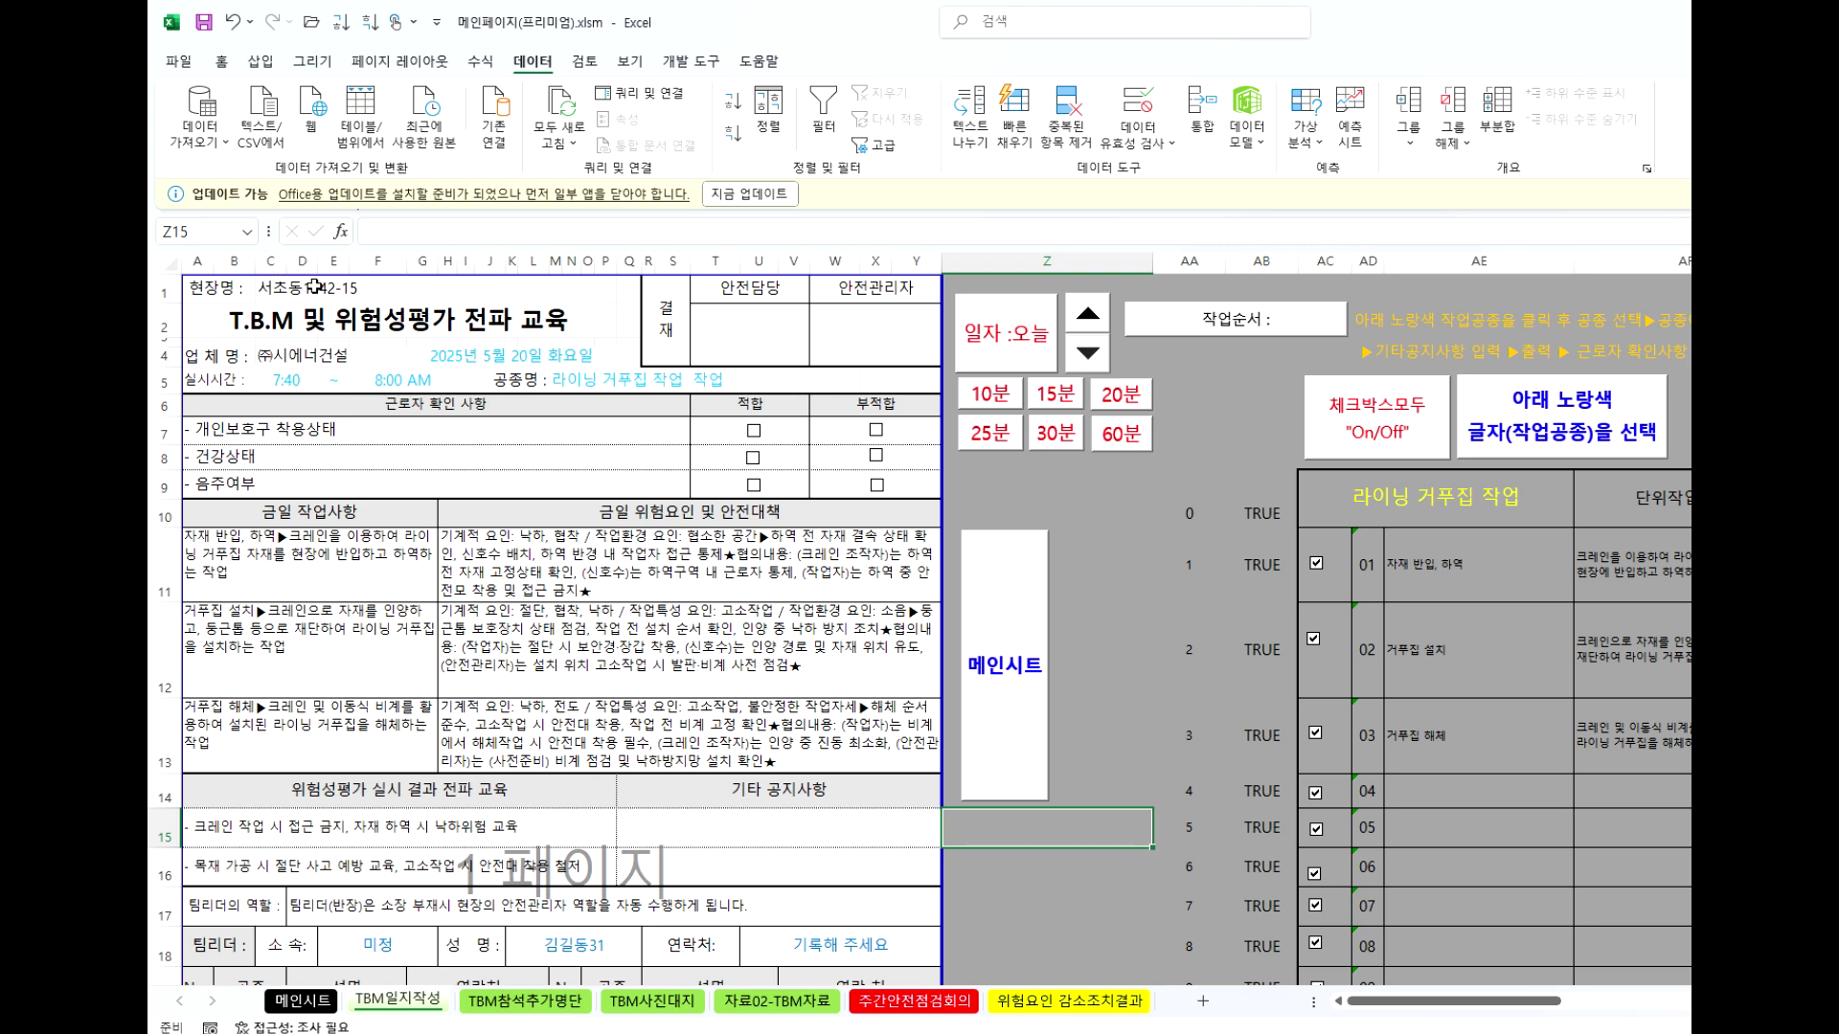
{"action": "left_click", "coordinate": [1172, 583]}
{"action": "left_click", "coordinate": [1005, 342]}
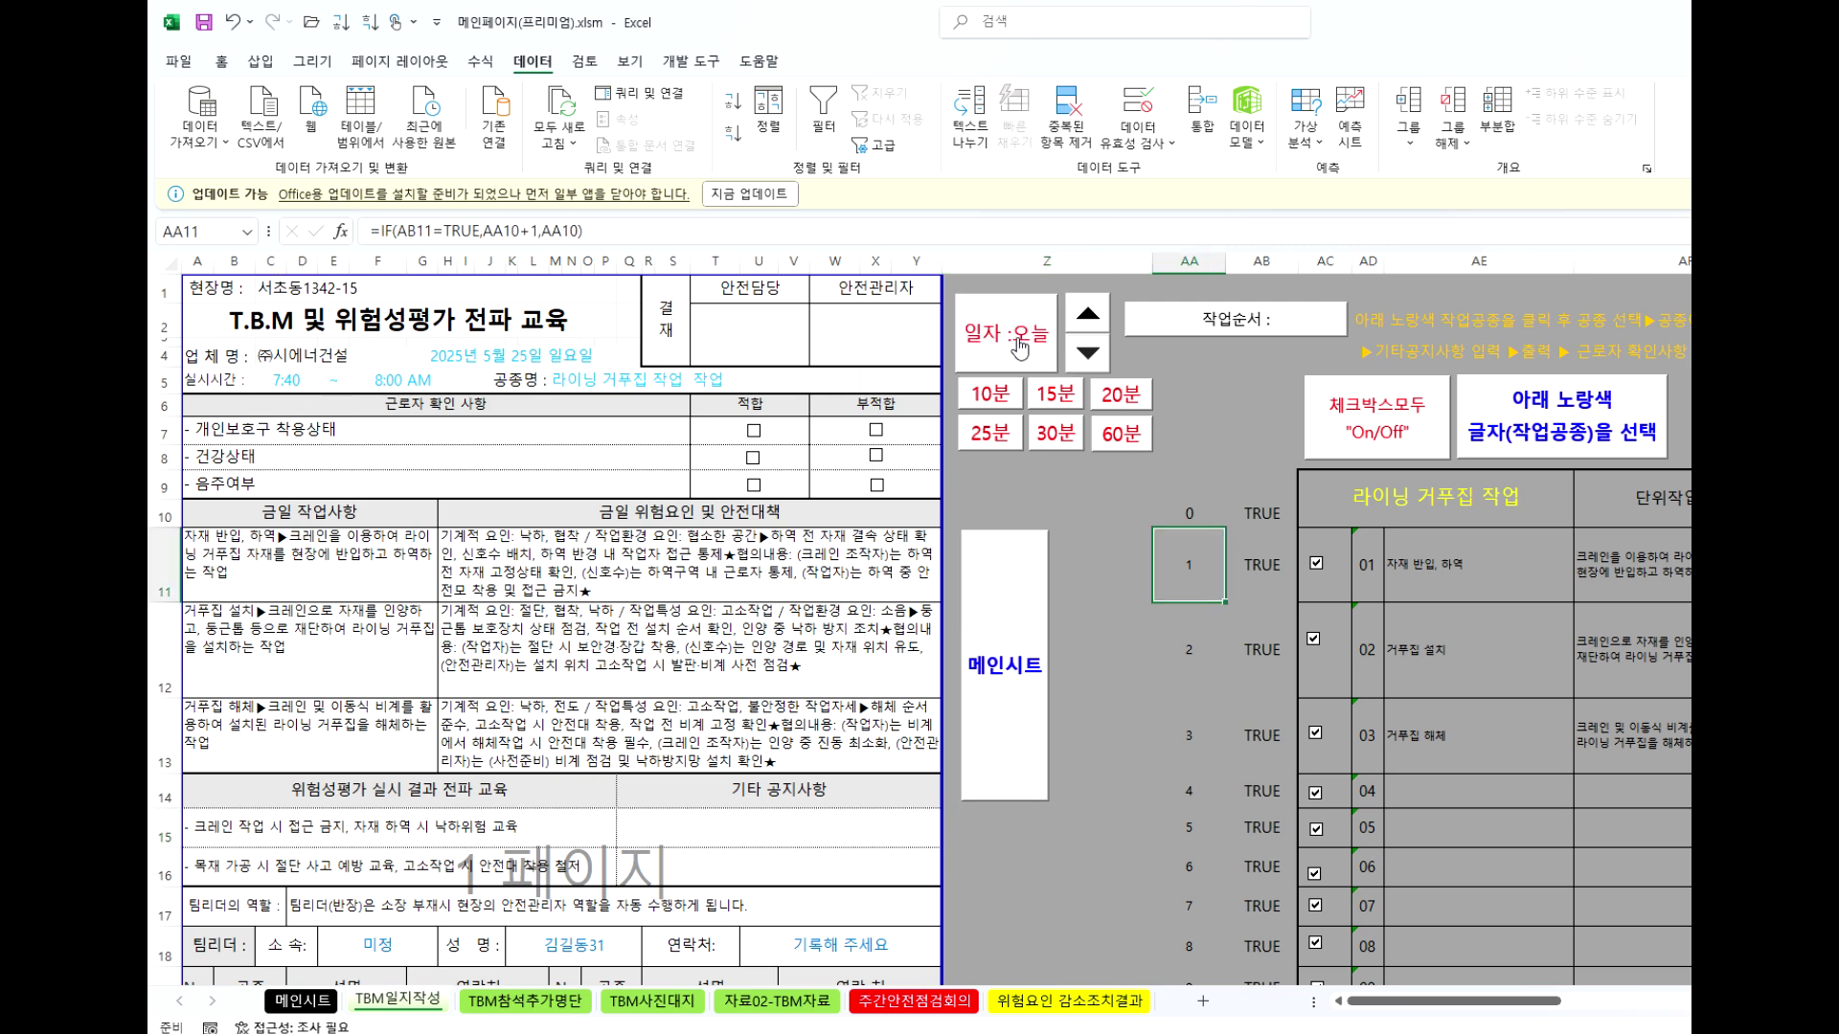
Set the TBM date to 2025년 5월 26일 and the duration of the session starting at 7:40 to 30분.
{"action": "left_click", "coordinate": [1089, 328]}
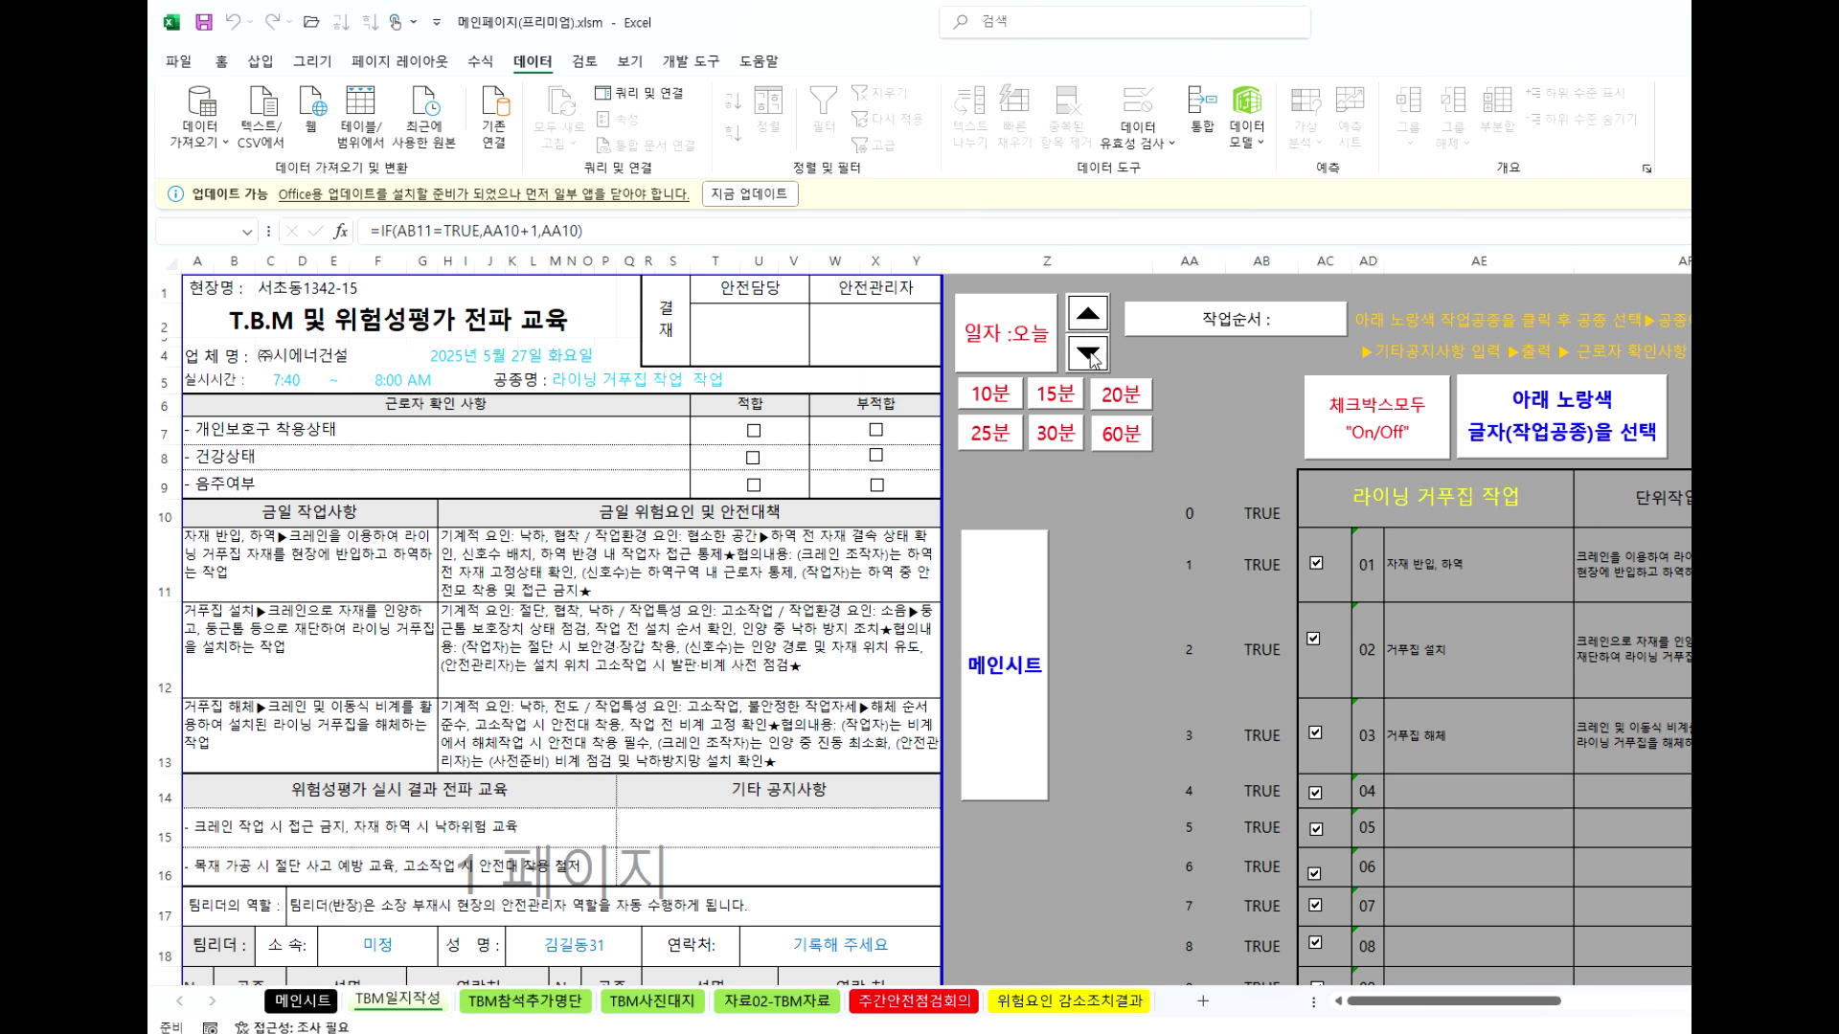
{"action": "left_click", "coordinate": [1088, 316]}
{"action": "left_click", "coordinate": [284, 380]}
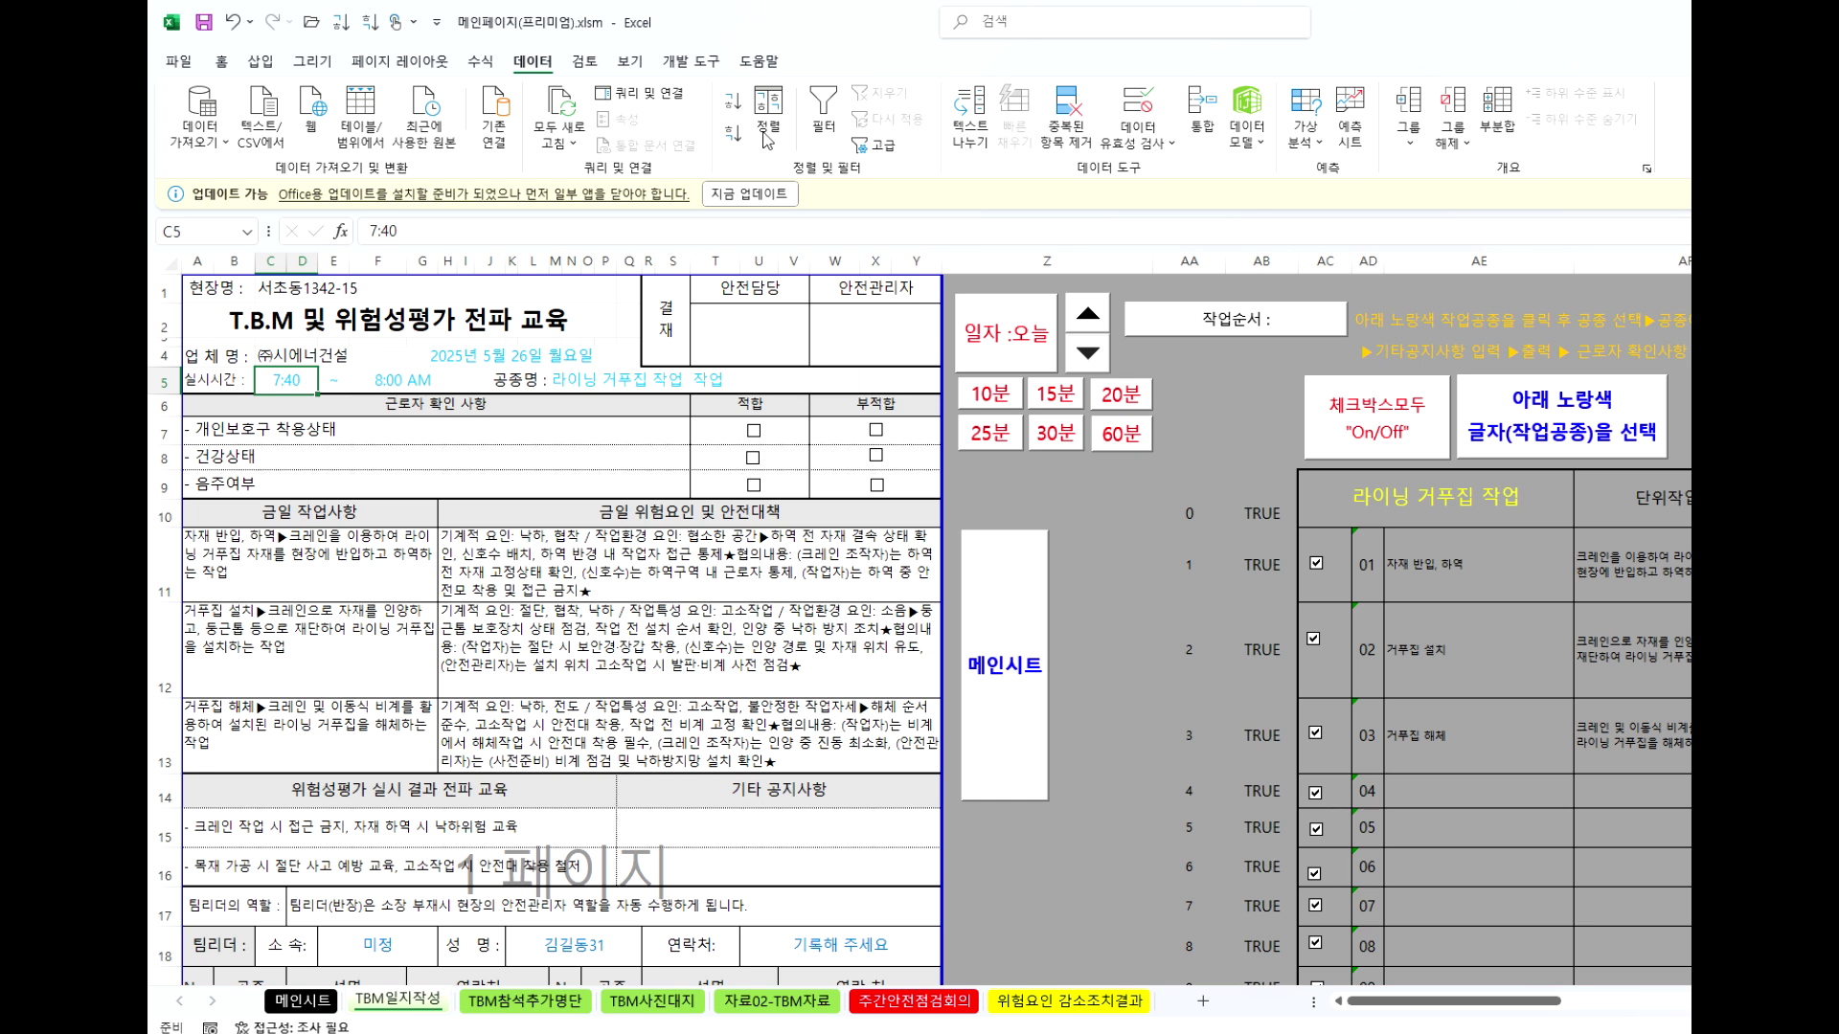
{"action": "left_click", "coordinate": [1136, 556]}
{"action": "left_click", "coordinate": [290, 379]}
{"action": "left_click", "coordinate": [1224, 567]}
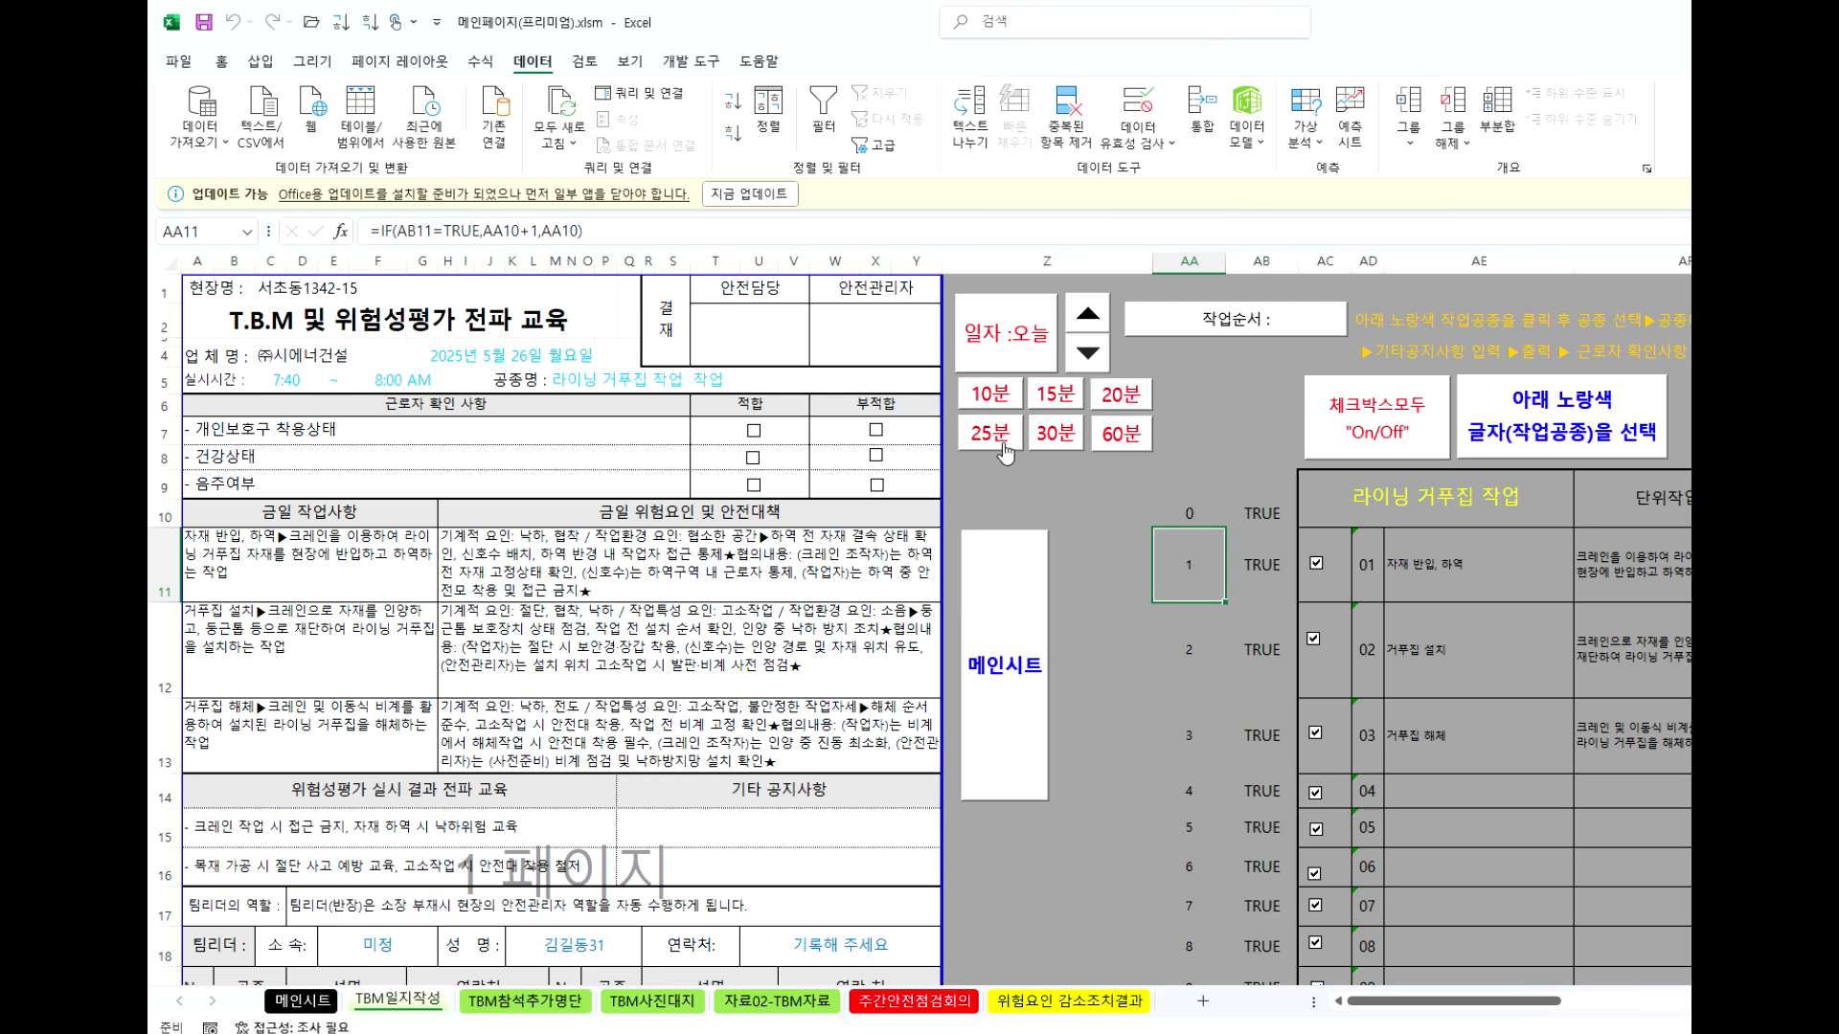
{"action": "left_click", "coordinate": [1053, 436]}
{"action": "left_click", "coordinate": [1136, 533]}
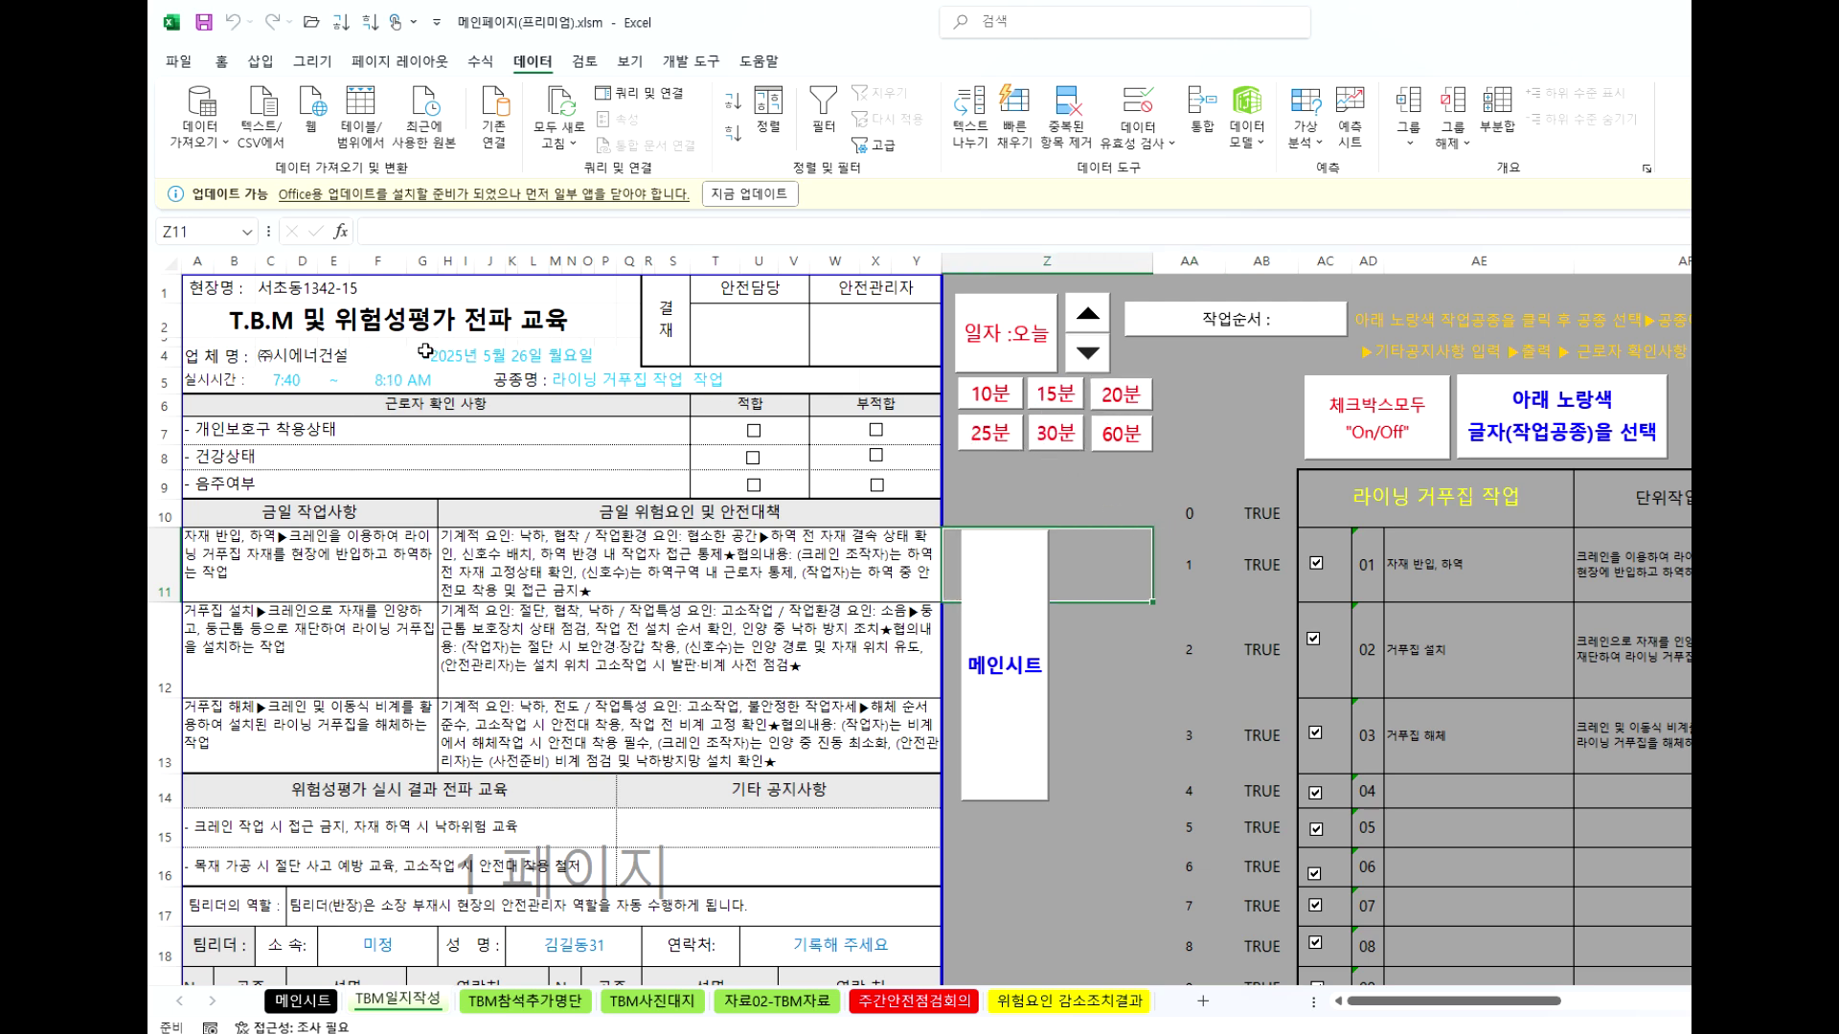
{"action": "left_click", "coordinate": [1183, 652]}
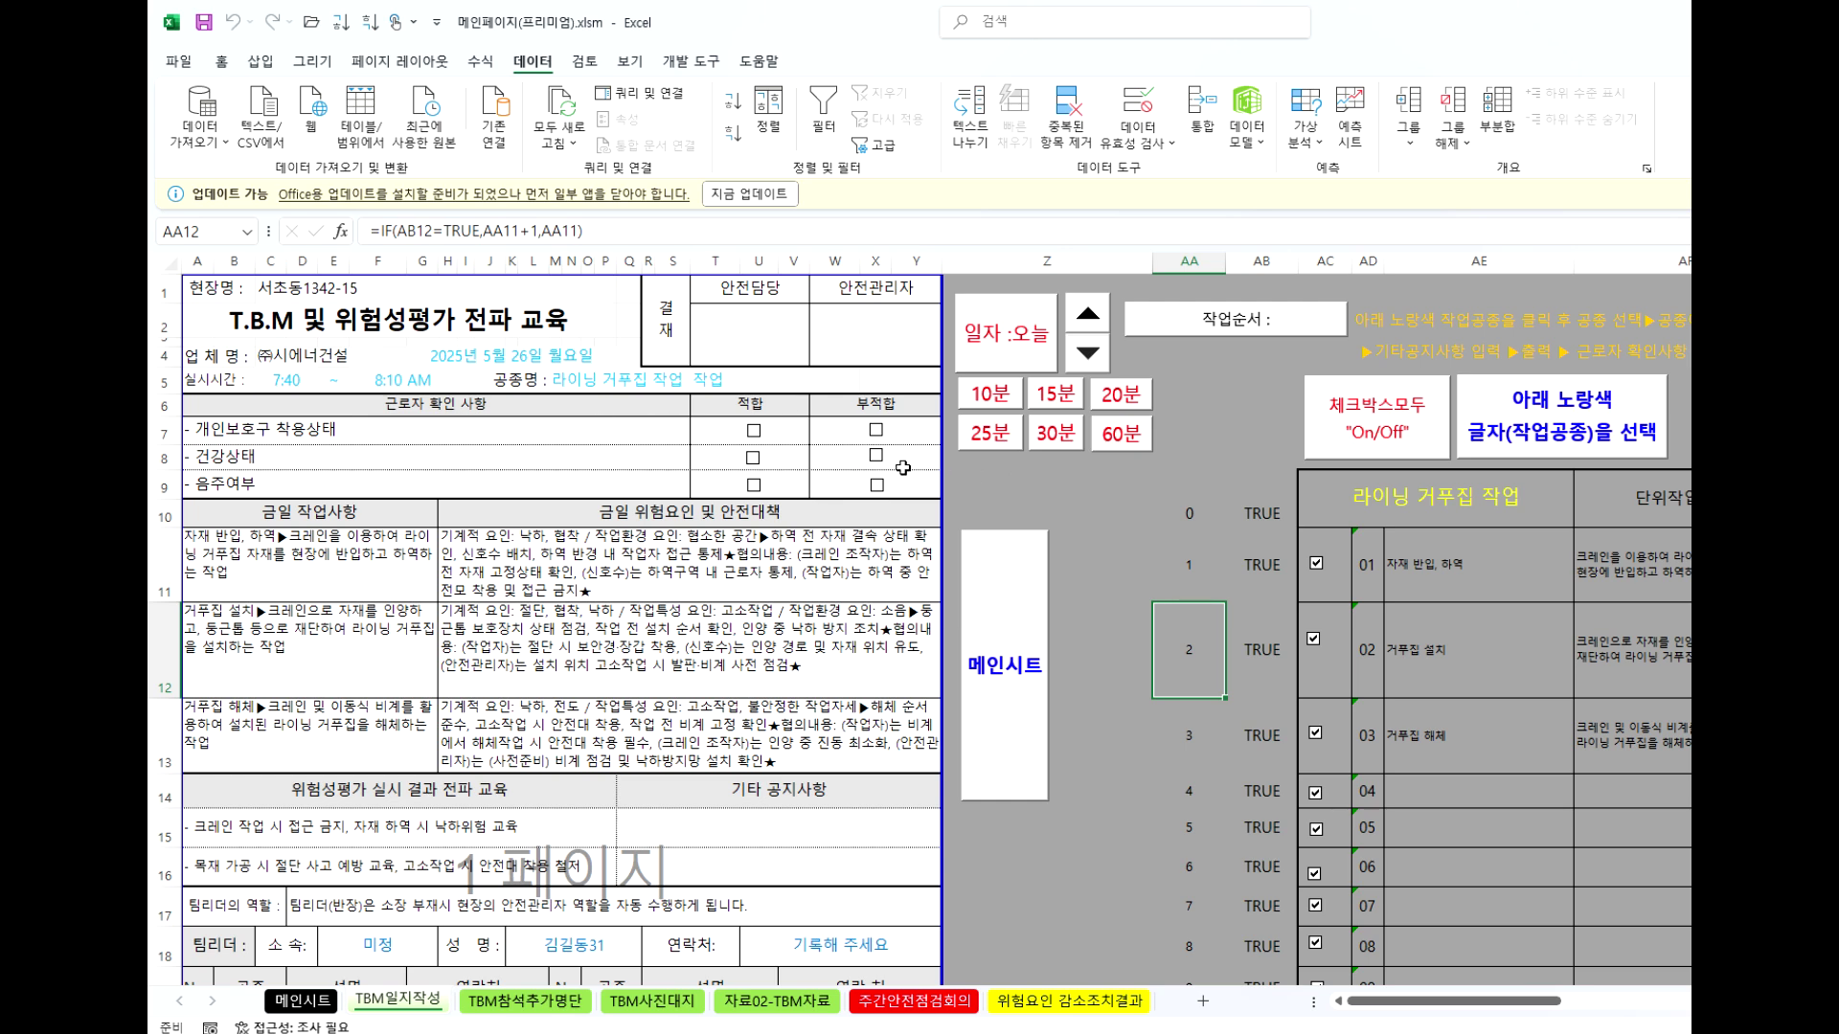
Change the work type of the TBM form from its yellow heading to 미장-조적-습식.
{"action": "left_click", "coordinate": [1471, 492]}
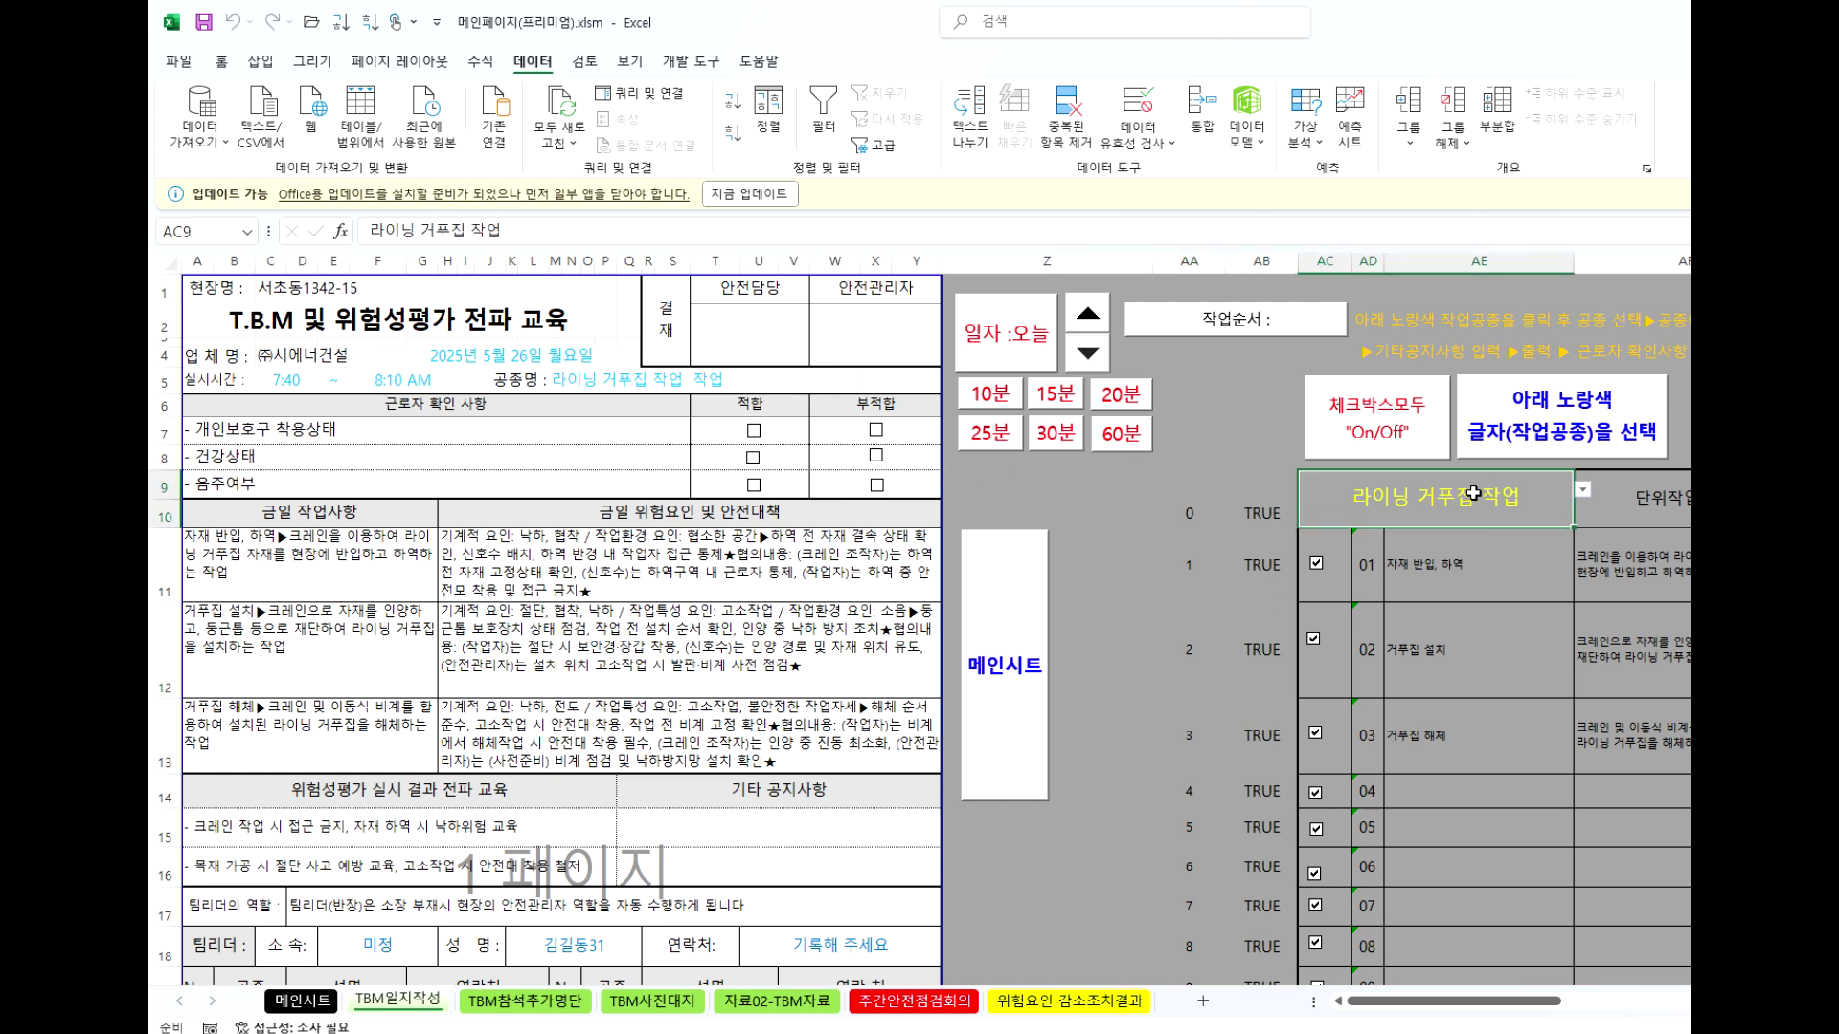
{"action": "left_click", "coordinate": [1585, 491]}
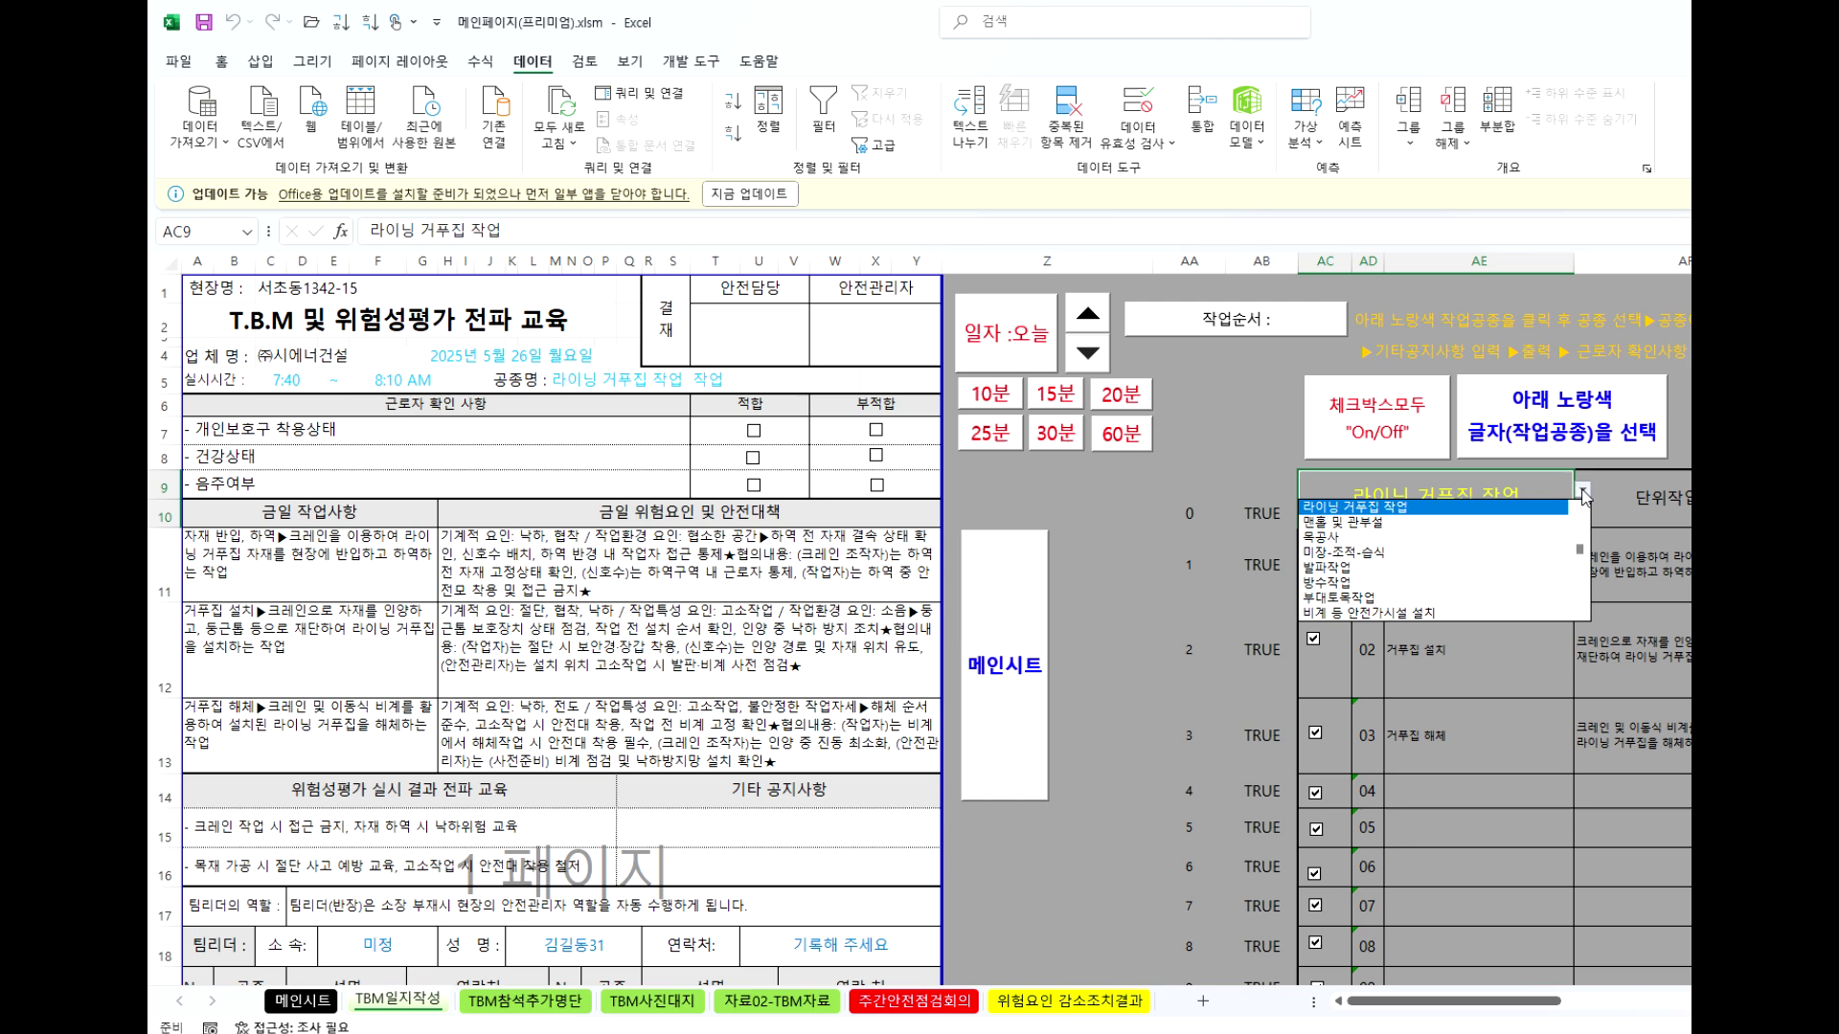
{"action": "left_click", "coordinate": [1365, 560]}
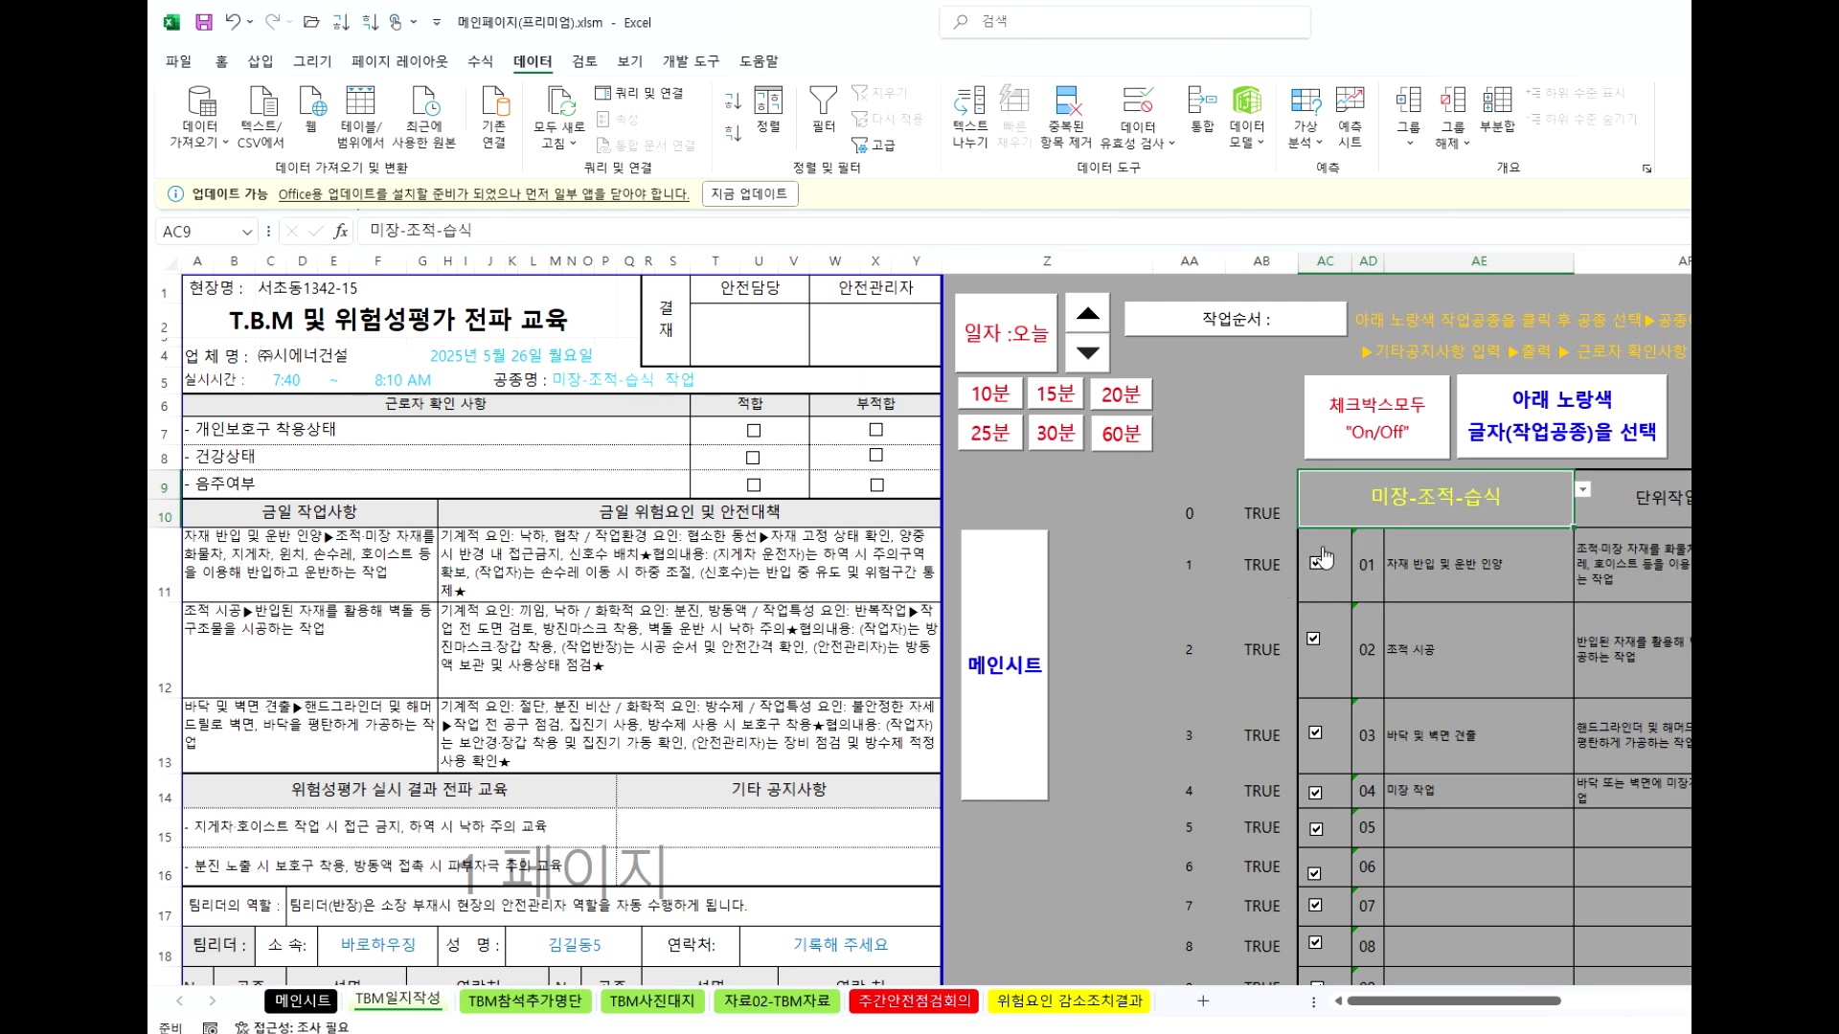
Clear all task checkboxes and select only tasks 01 자재 반입 및 운반 인양 and 02 조적 시공.
{"action": "left_click", "coordinate": [1379, 431]}
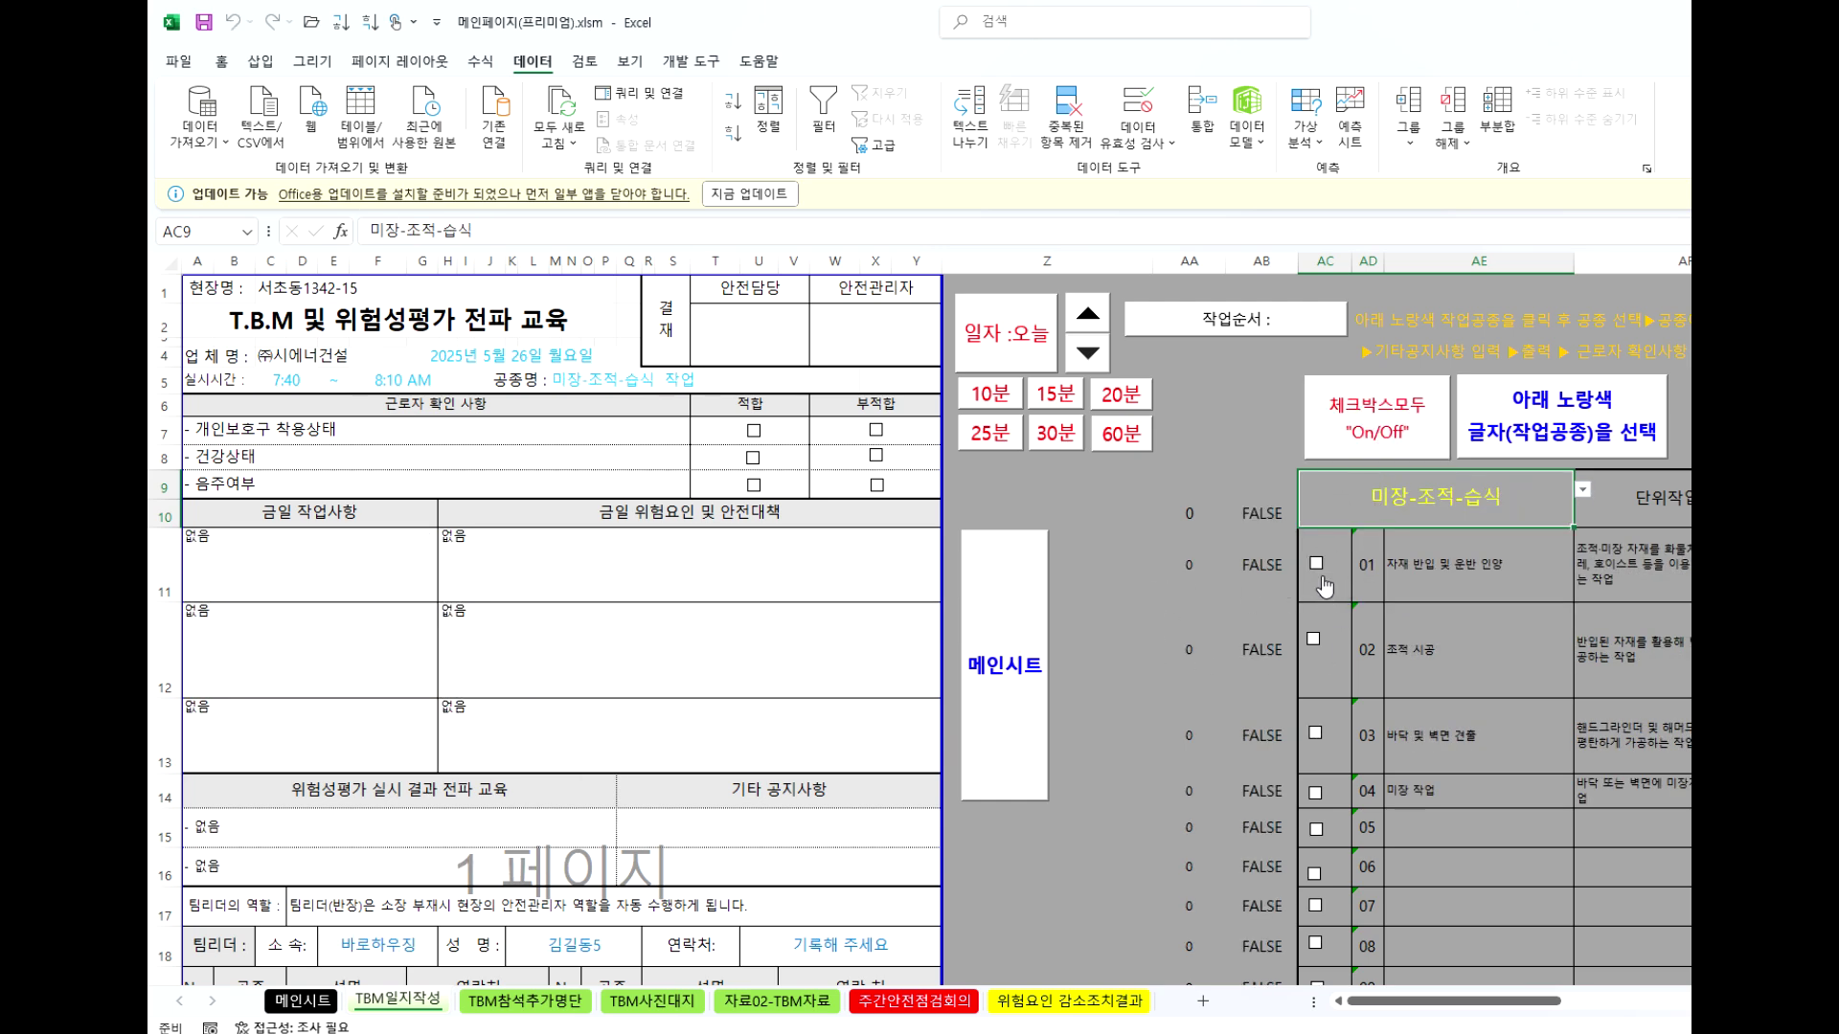
{"action": "left_click", "coordinate": [1313, 639]}
{"action": "left_click", "coordinate": [1318, 565]}
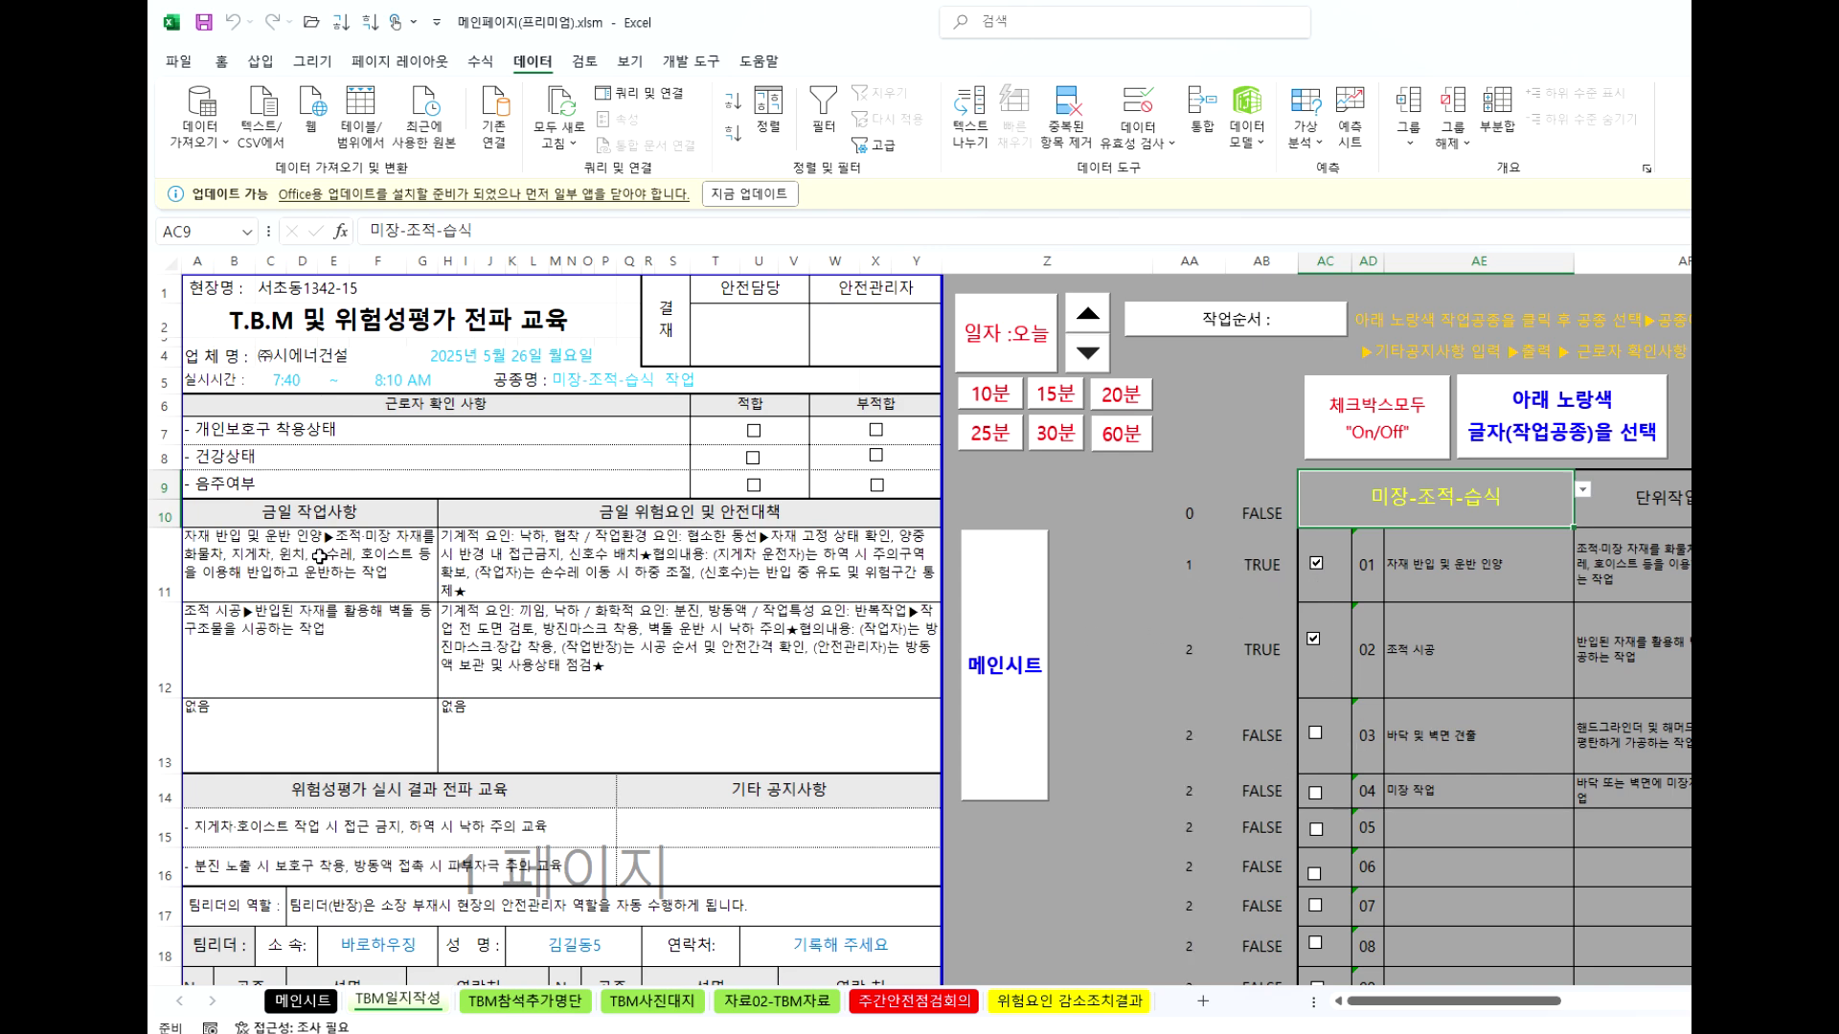
Check the 금일 작업사항 and 금일 위험요인 및 안전대책 entries for the two selected tasks.
{"action": "left_click", "coordinate": [319, 556]}
{"action": "key", "text": "Right"}
{"action": "key", "text": "Down"}
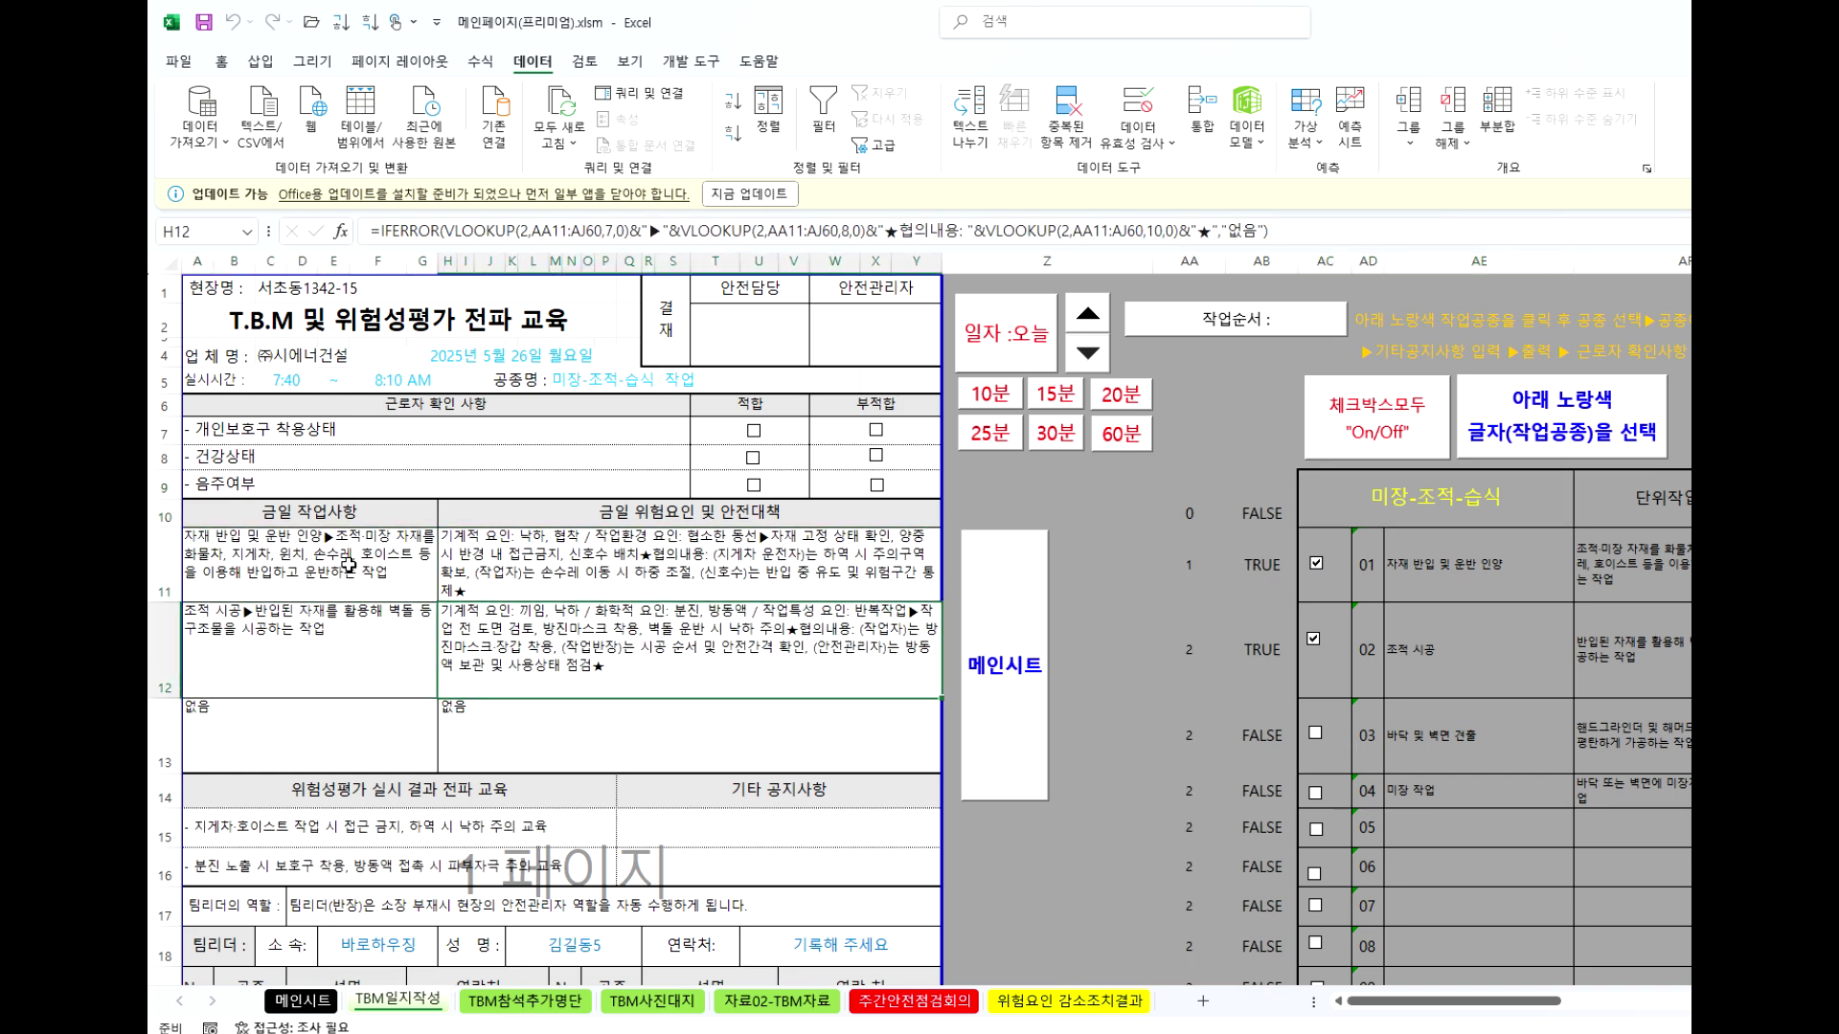
{"action": "left_click", "coordinate": [390, 660]}
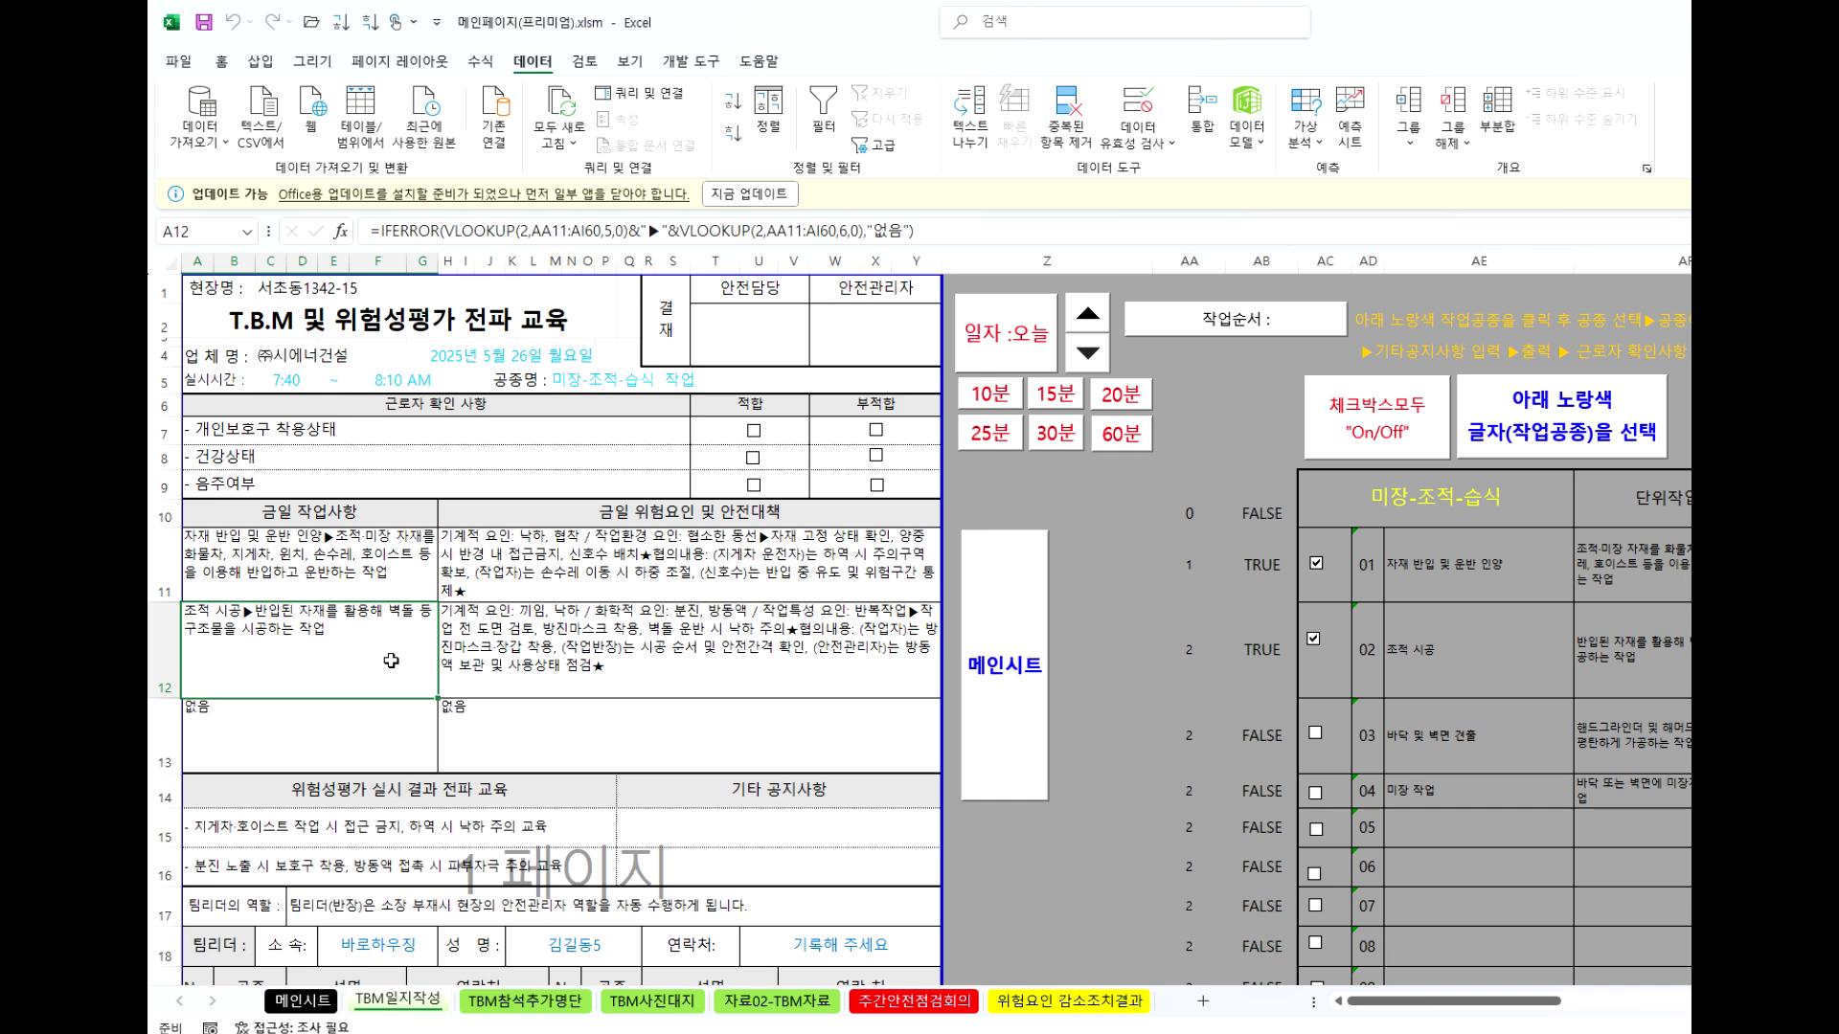
Compare the 팀리더 affiliation, name and contact fields with the contractor table in the 메인시트, and return to the TBM일지작성 sheet.
{"action": "scroll", "coordinate": [393, 688], "scroll_direction": "down", "scroll_amount": 4}
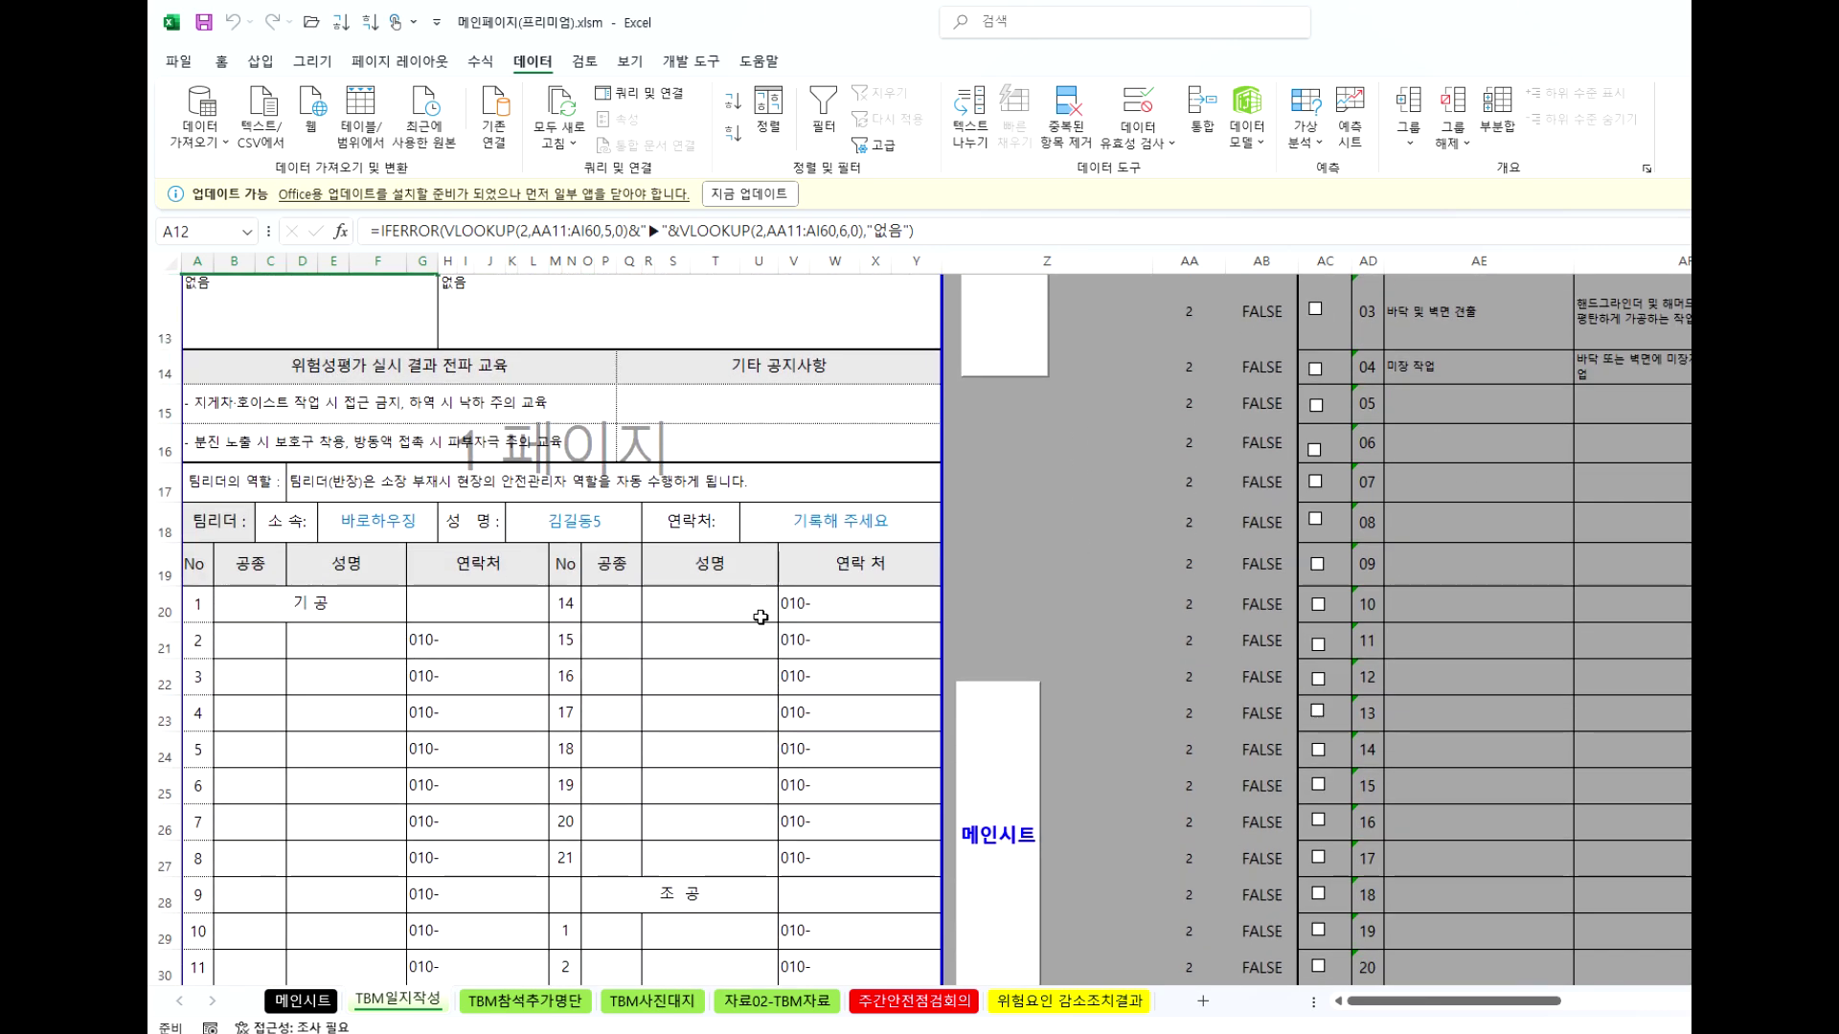
{"action": "left_click", "coordinate": [382, 527]}
{"action": "left_click", "coordinate": [609, 522]}
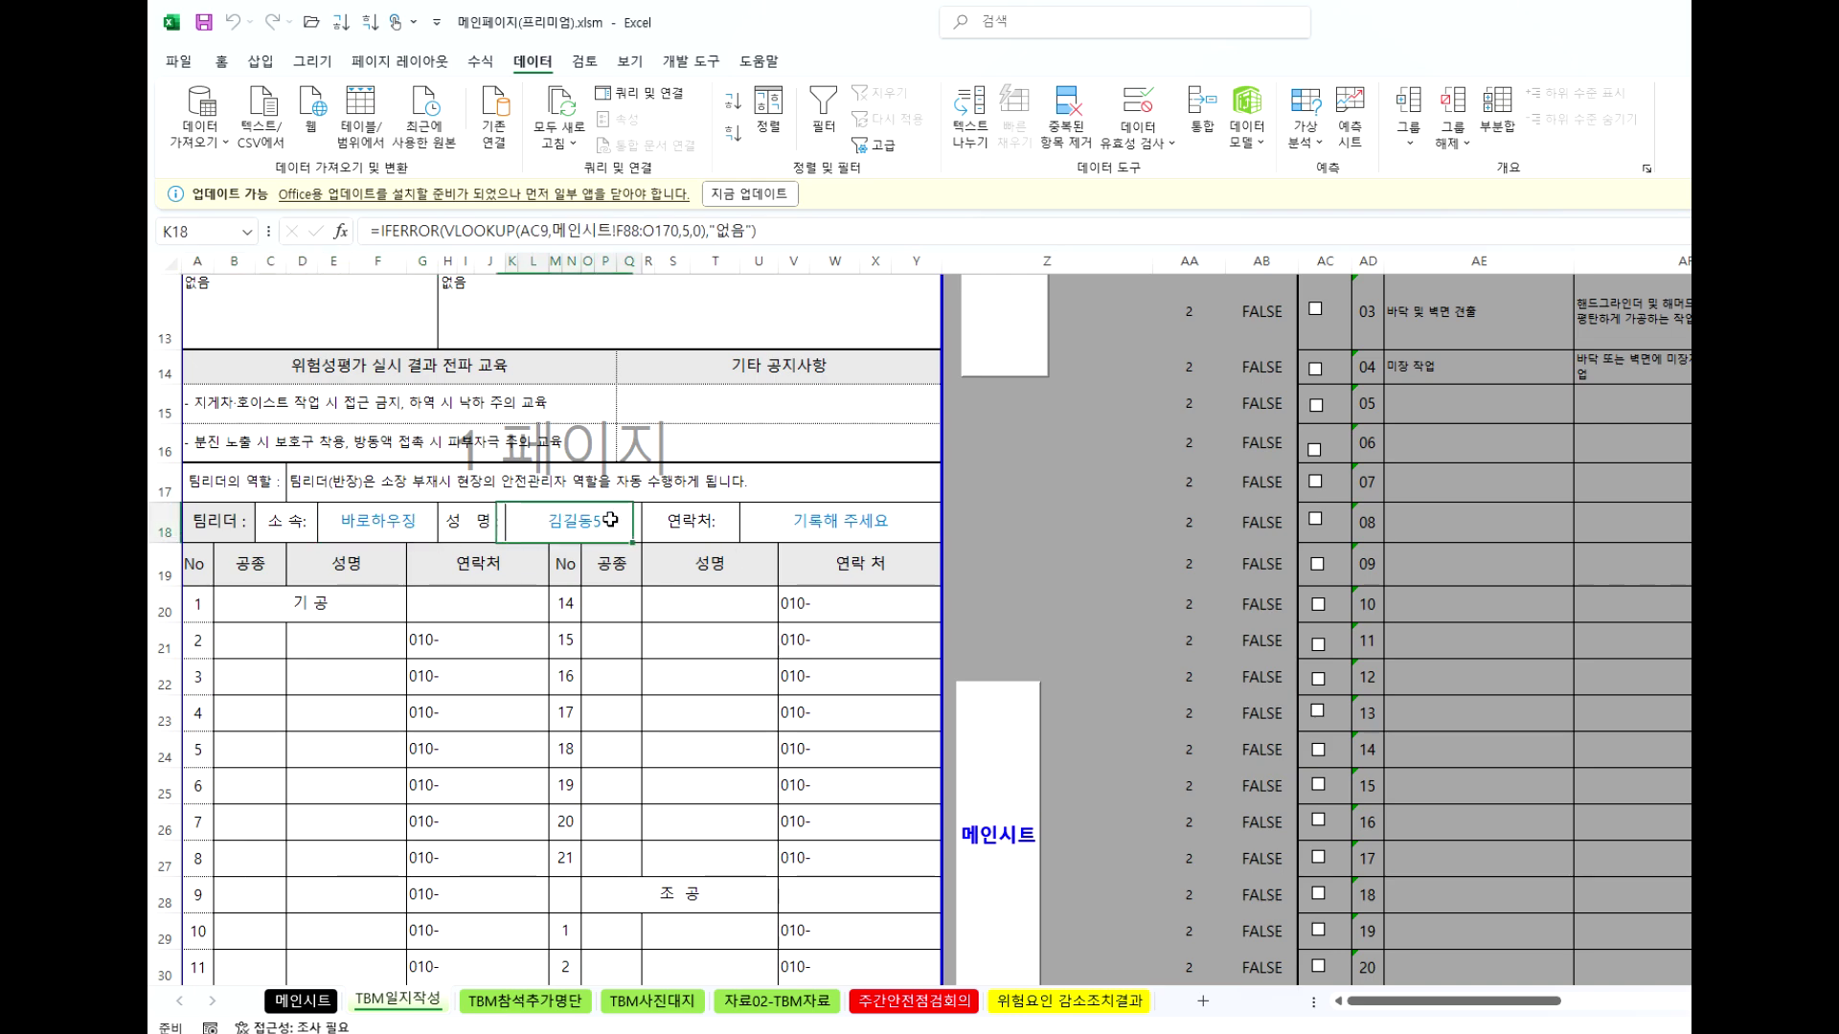
{"action": "left_click", "coordinate": [804, 525]}
{"action": "left_click", "coordinate": [598, 528]}
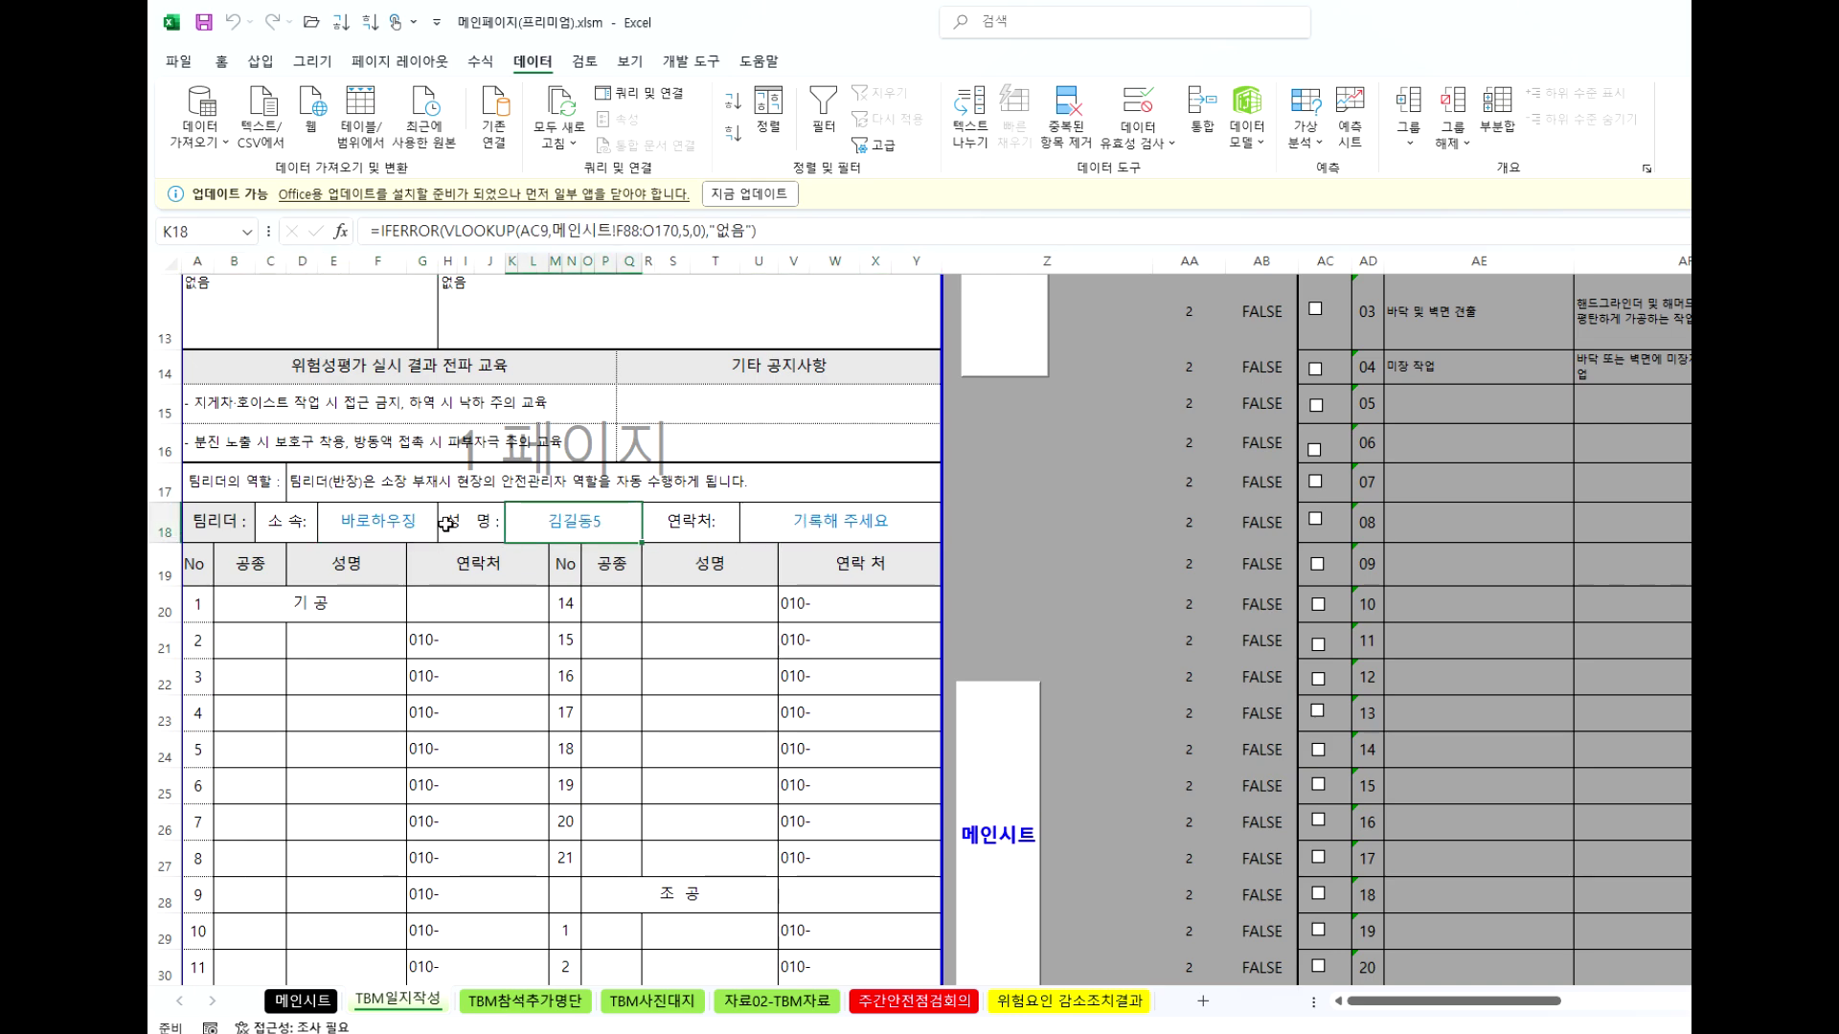
{"action": "left_click", "coordinate": [299, 1001]}
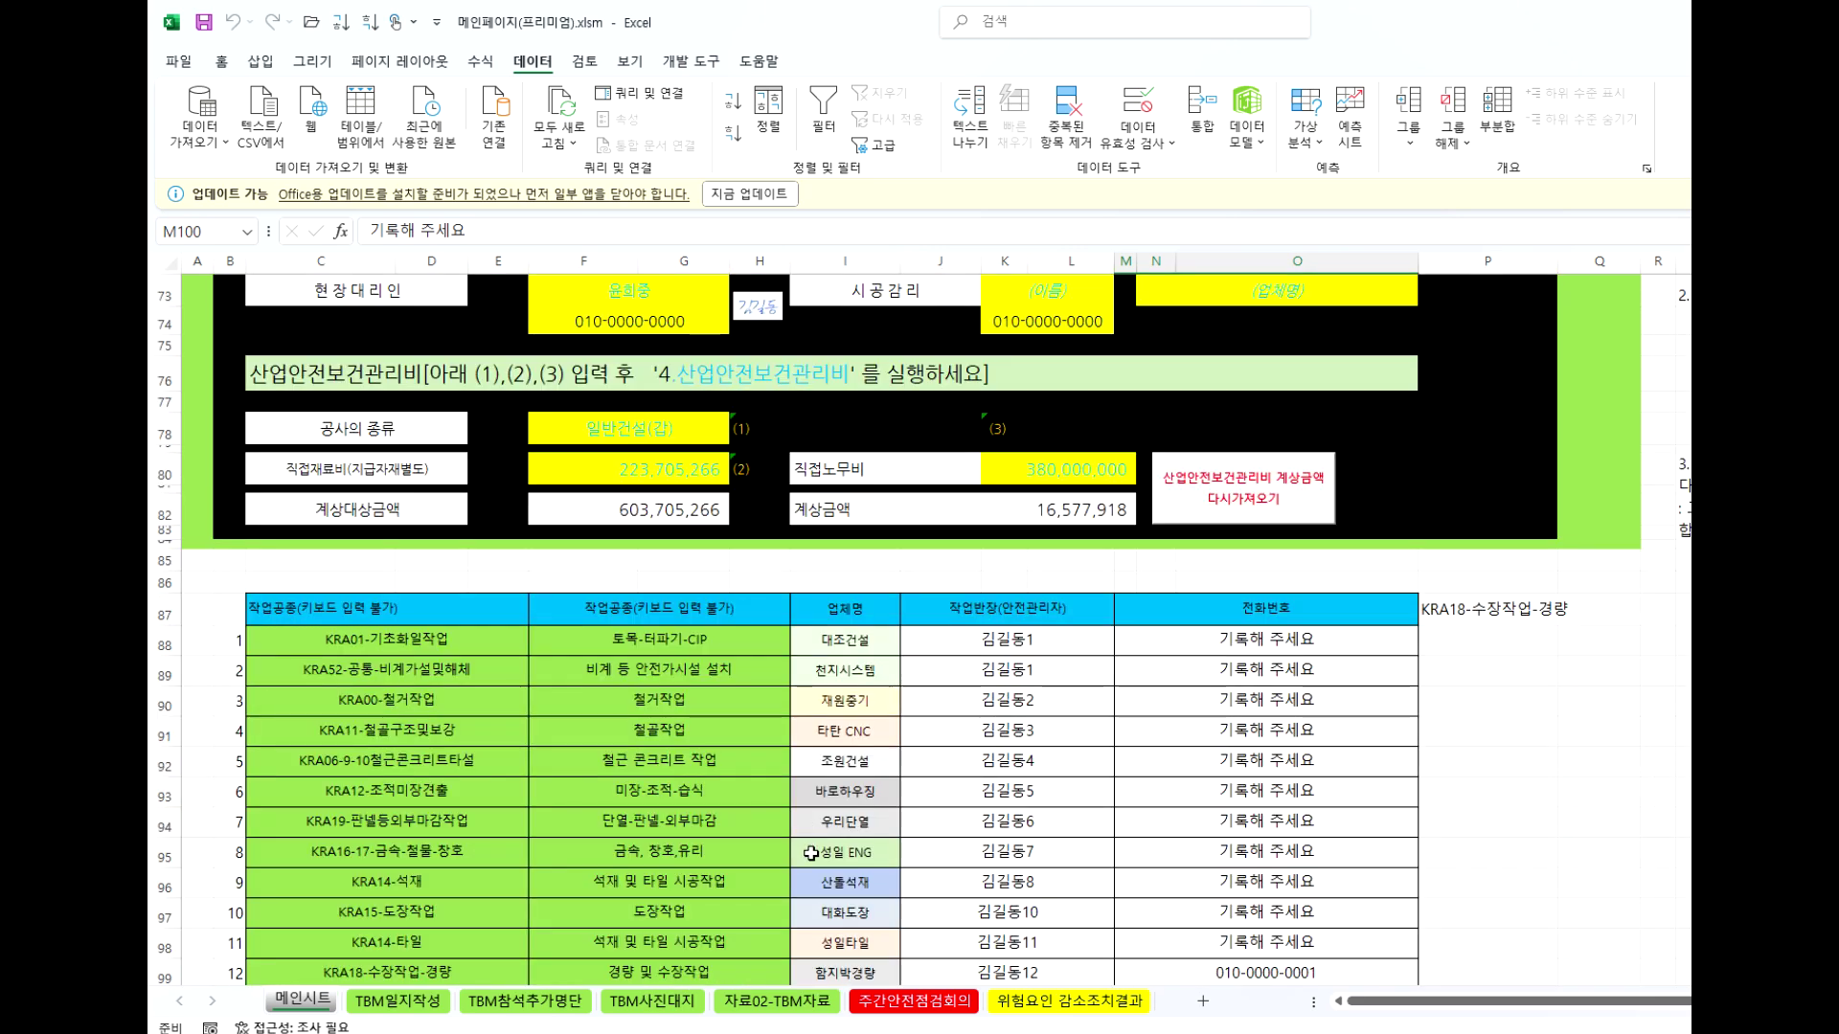
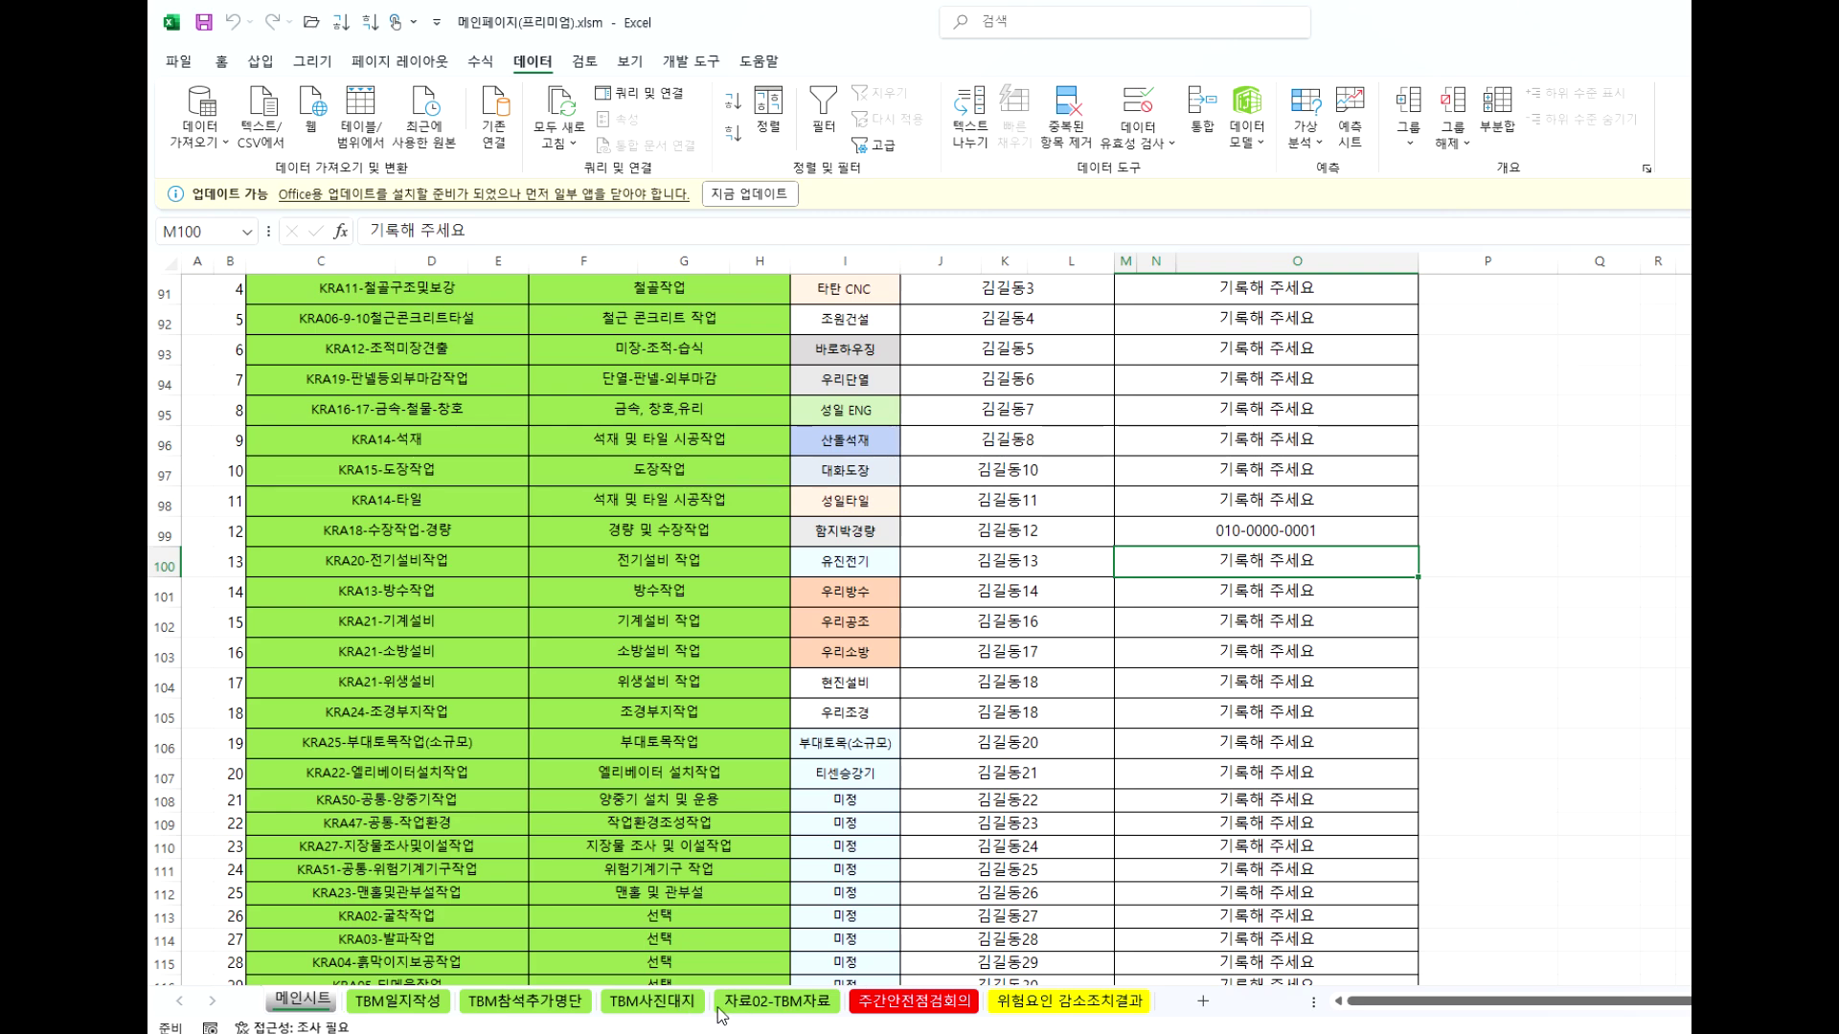
{"action": "left_click", "coordinate": [418, 1002]}
Look over the TBM form from its heading and worker checks down to the attendee list.
{"action": "left_click", "coordinate": [1027, 604]}
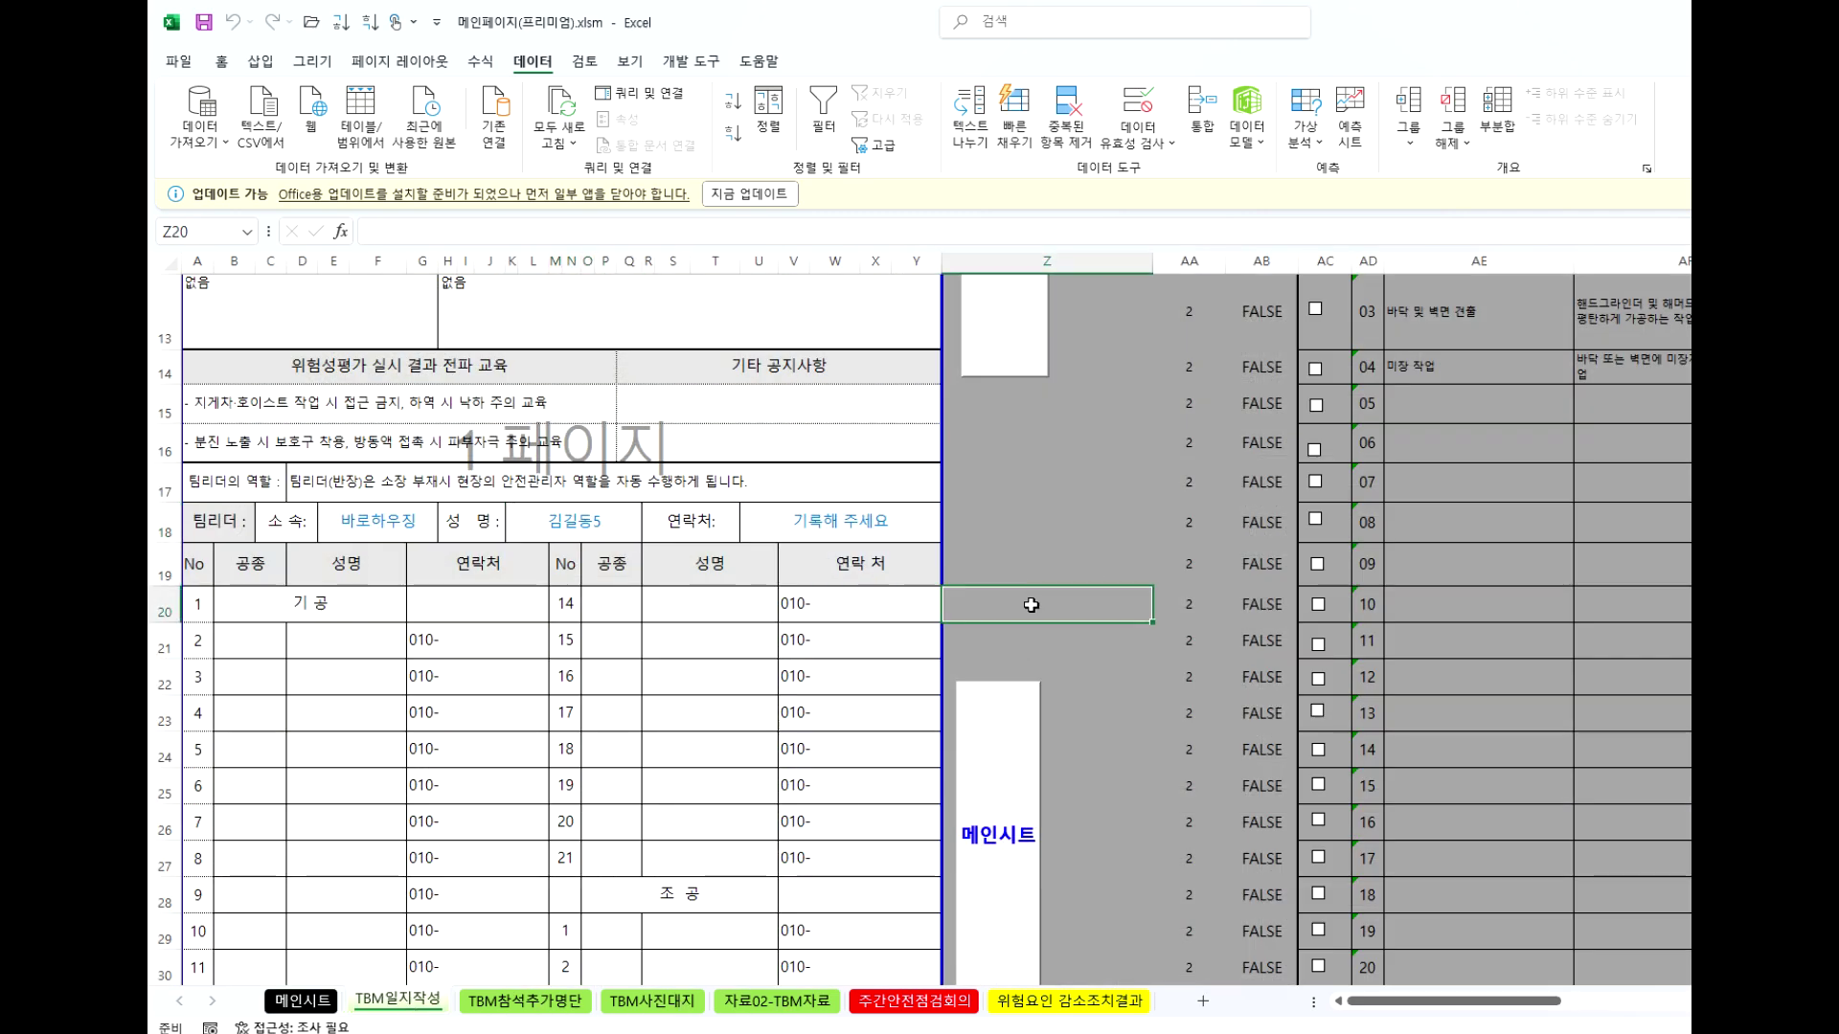
{"action": "scroll", "coordinate": [651, 653], "scroll_direction": "down", "scroll_amount": 2}
{"action": "scroll", "coordinate": [887, 565], "scroll_direction": "up", "scroll_amount": 5}
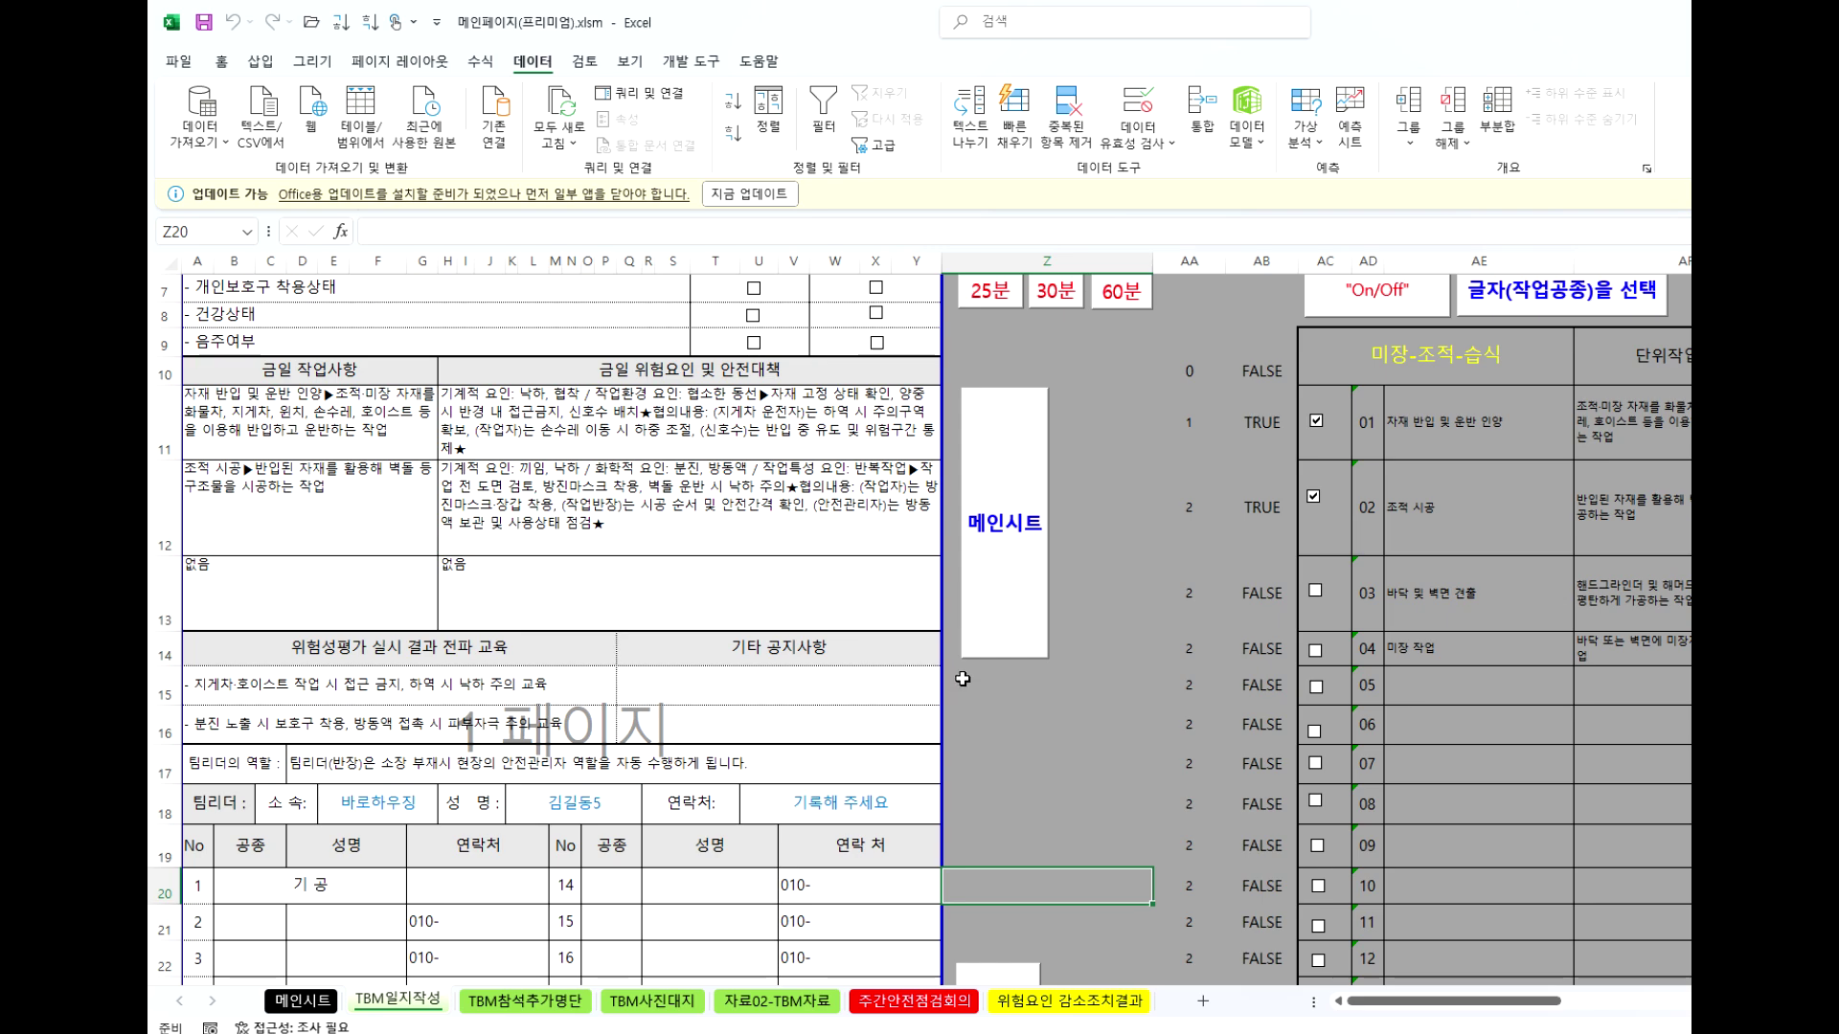
{"action": "scroll", "coordinate": [766, 655], "scroll_direction": "down", "scroll_amount": 3}
{"action": "scroll", "coordinate": [767, 655], "scroll_direction": "up", "scroll_amount": 4}
{"action": "scroll", "coordinate": [623, 708], "scroll_direction": "down", "scroll_amount": 4}
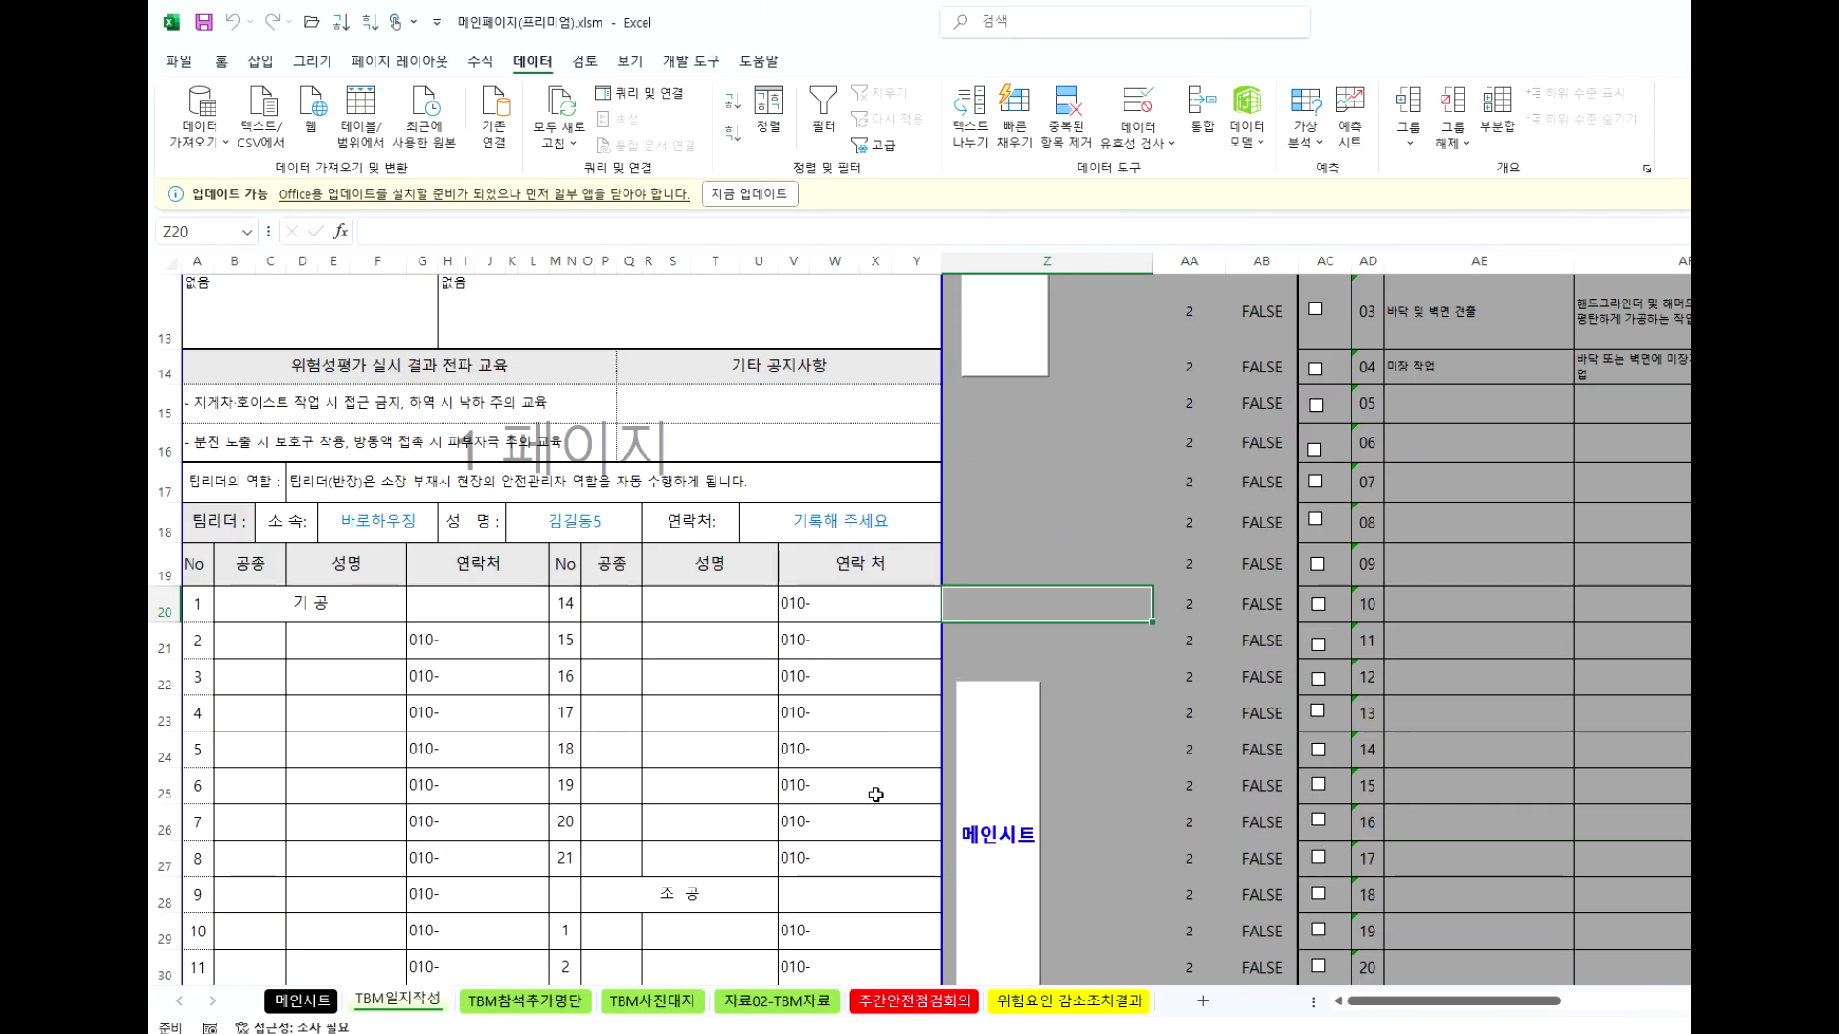
{"action": "scroll", "coordinate": [826, 450], "scroll_direction": "up", "scroll_amount": 4}
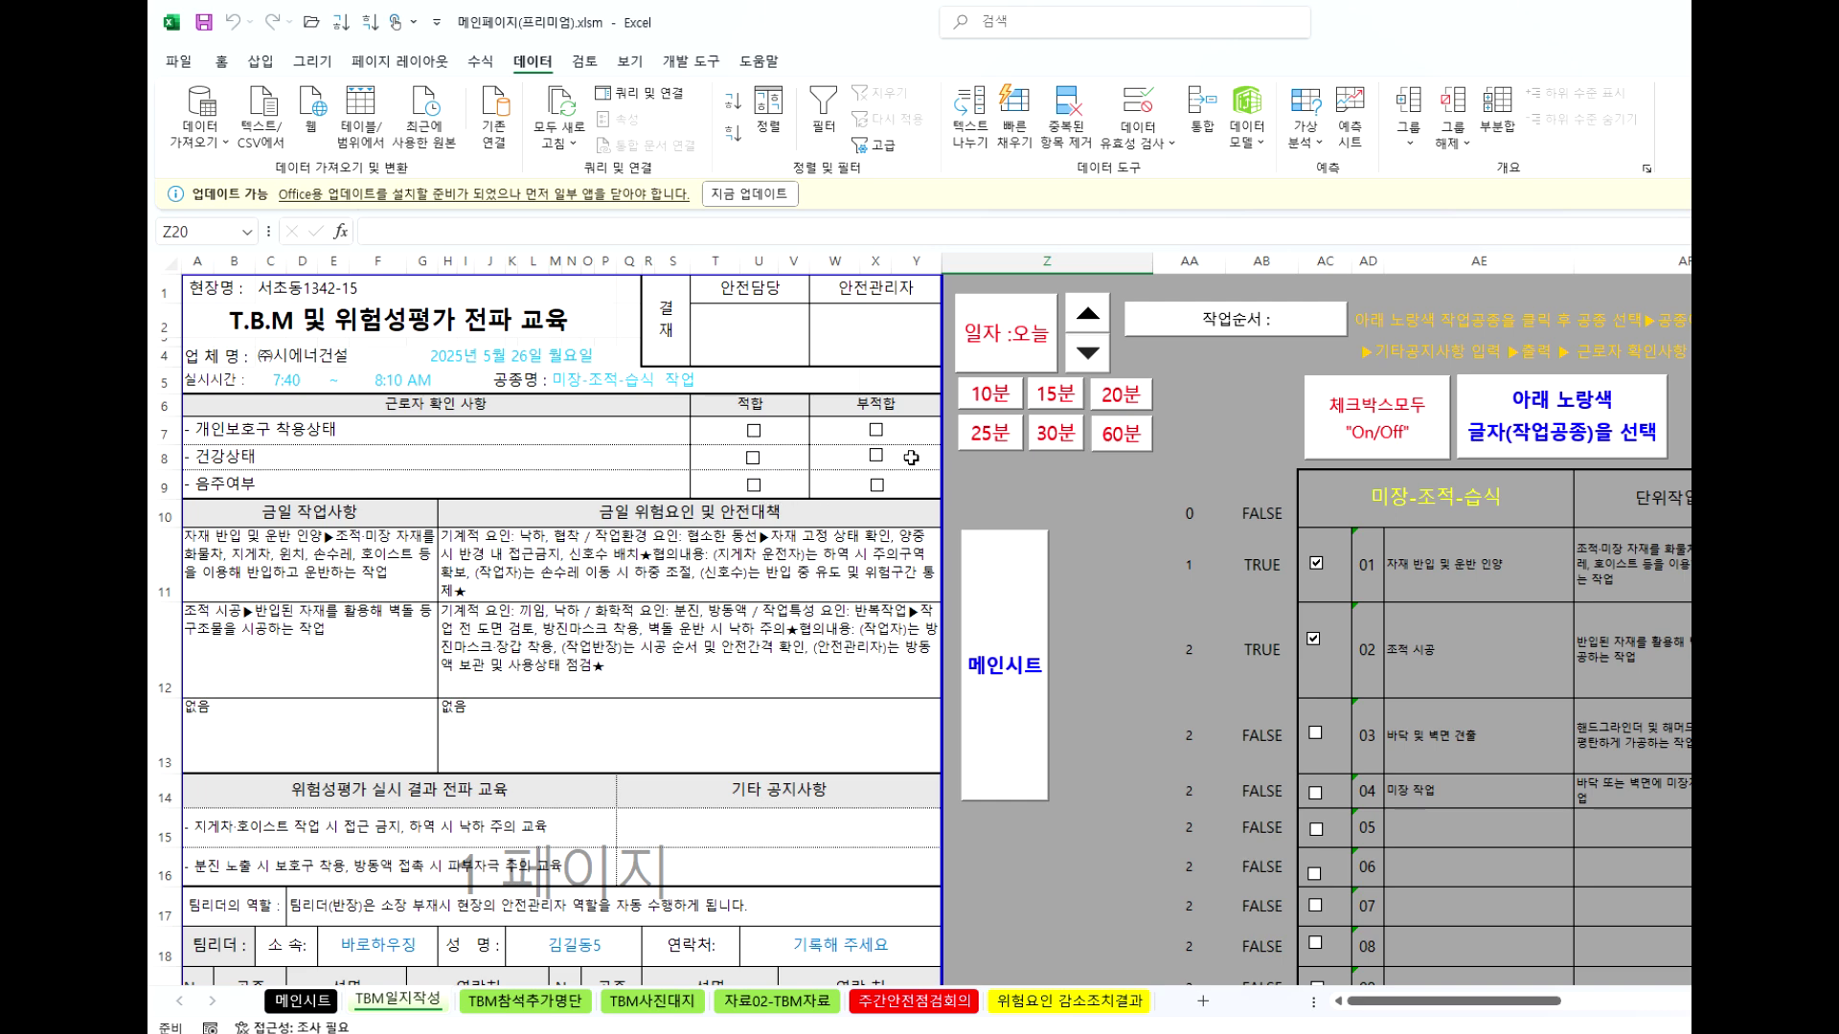
{"action": "left_click", "coordinate": [1104, 572]}
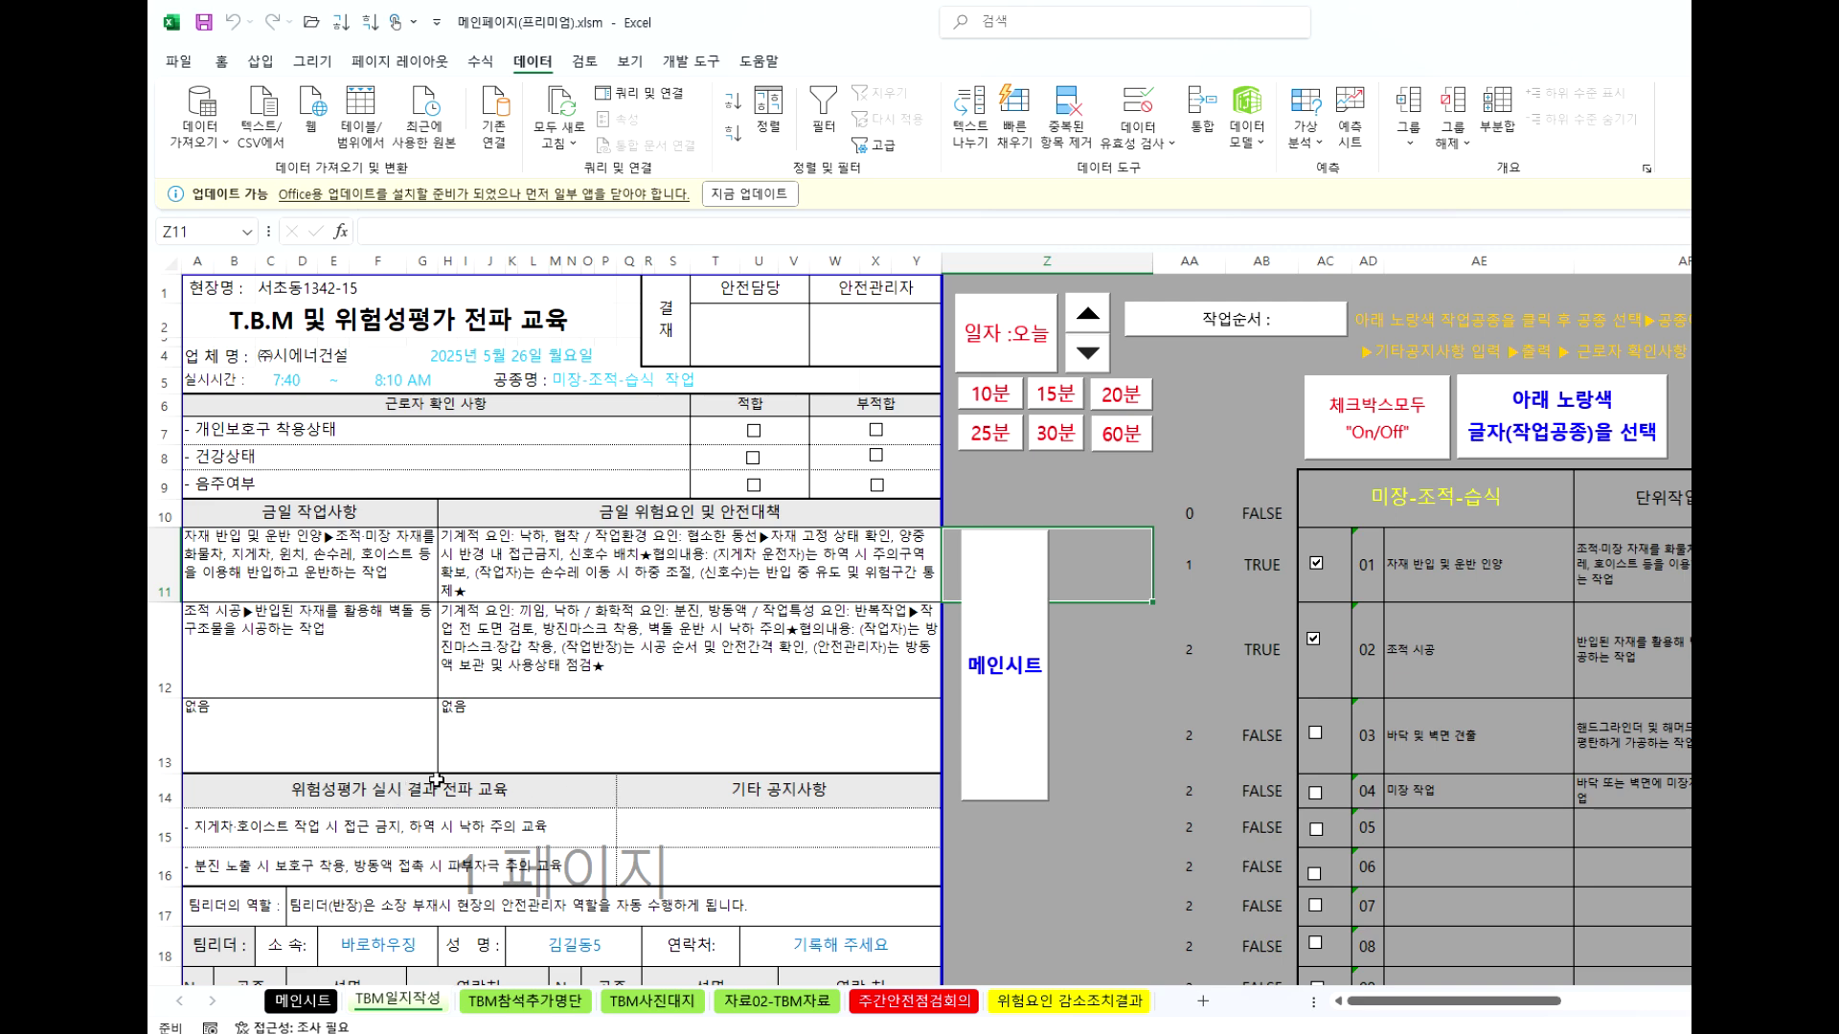
Examine the 위험성평가 실시 결과 전파 교육 rows, the 기타 공지사항 cells and the third hazard row.
{"action": "left_click", "coordinate": [484, 834]}
{"action": "left_click", "coordinate": [492, 867]}
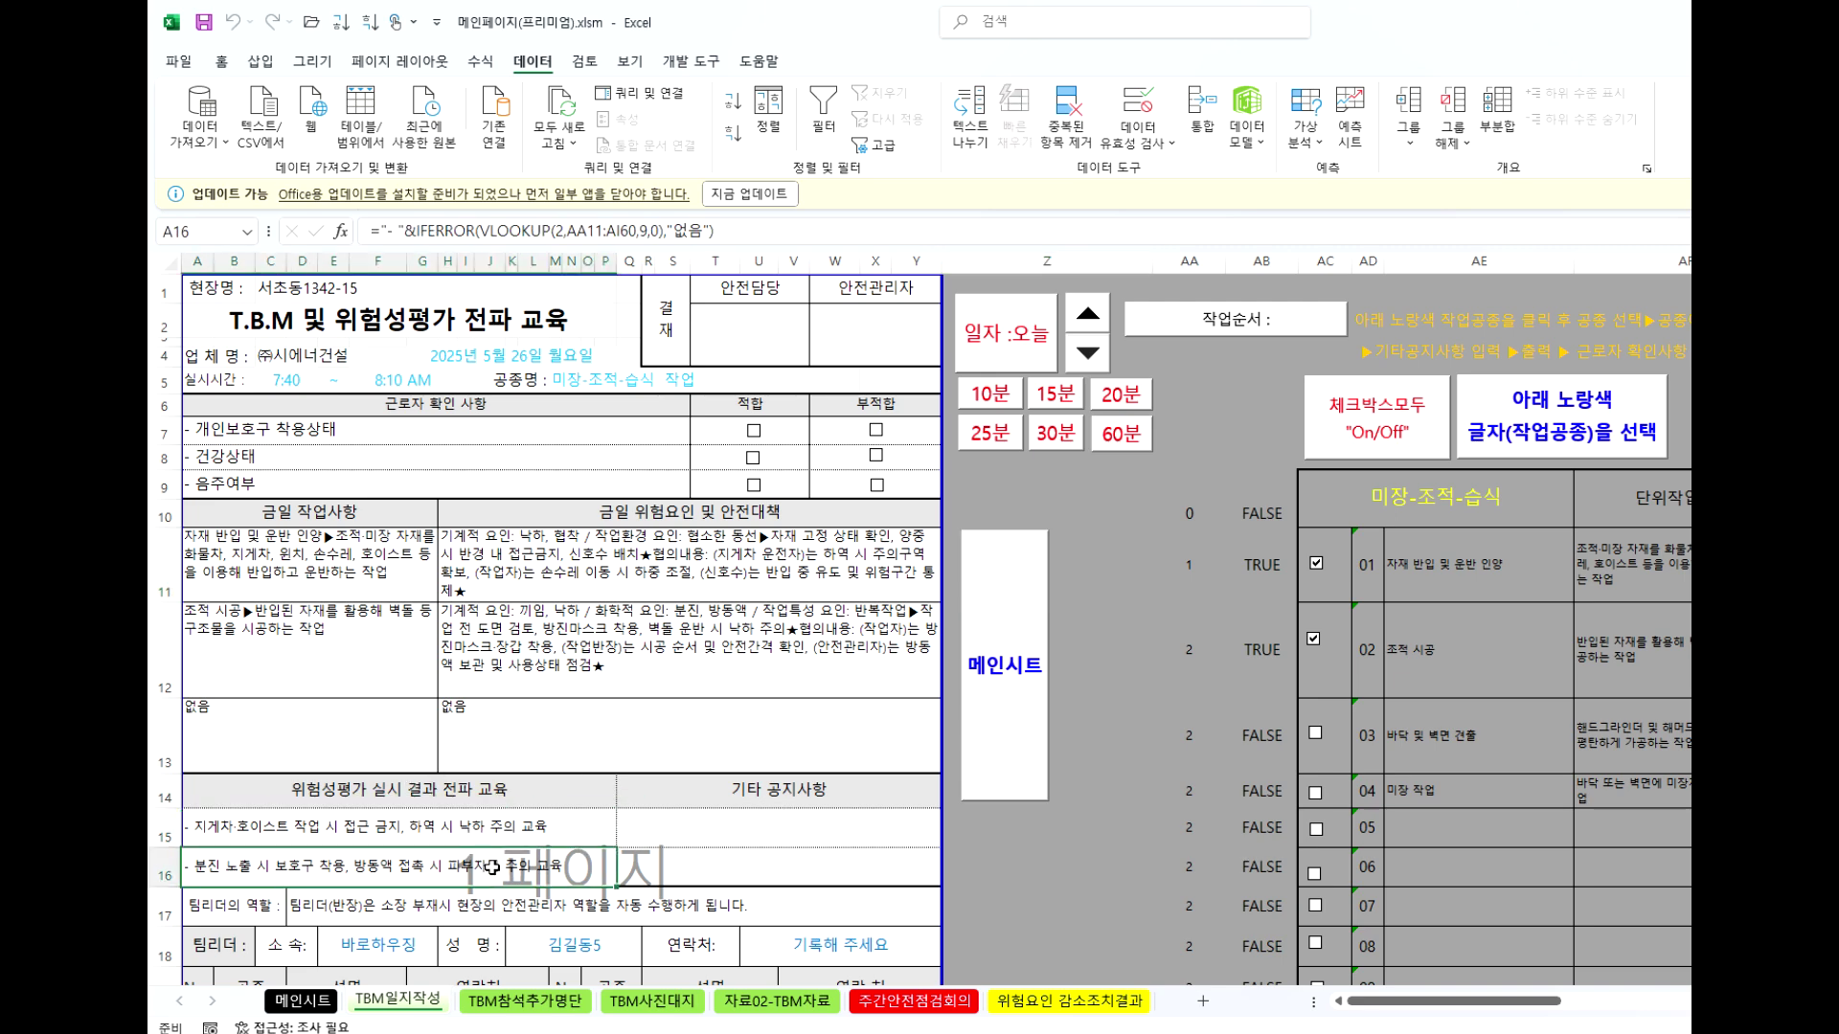
{"action": "left_click", "coordinate": [767, 833]}
{"action": "left_click", "coordinate": [764, 868]}
{"action": "left_click", "coordinate": [781, 820]}
{"action": "left_click", "coordinate": [779, 866]}
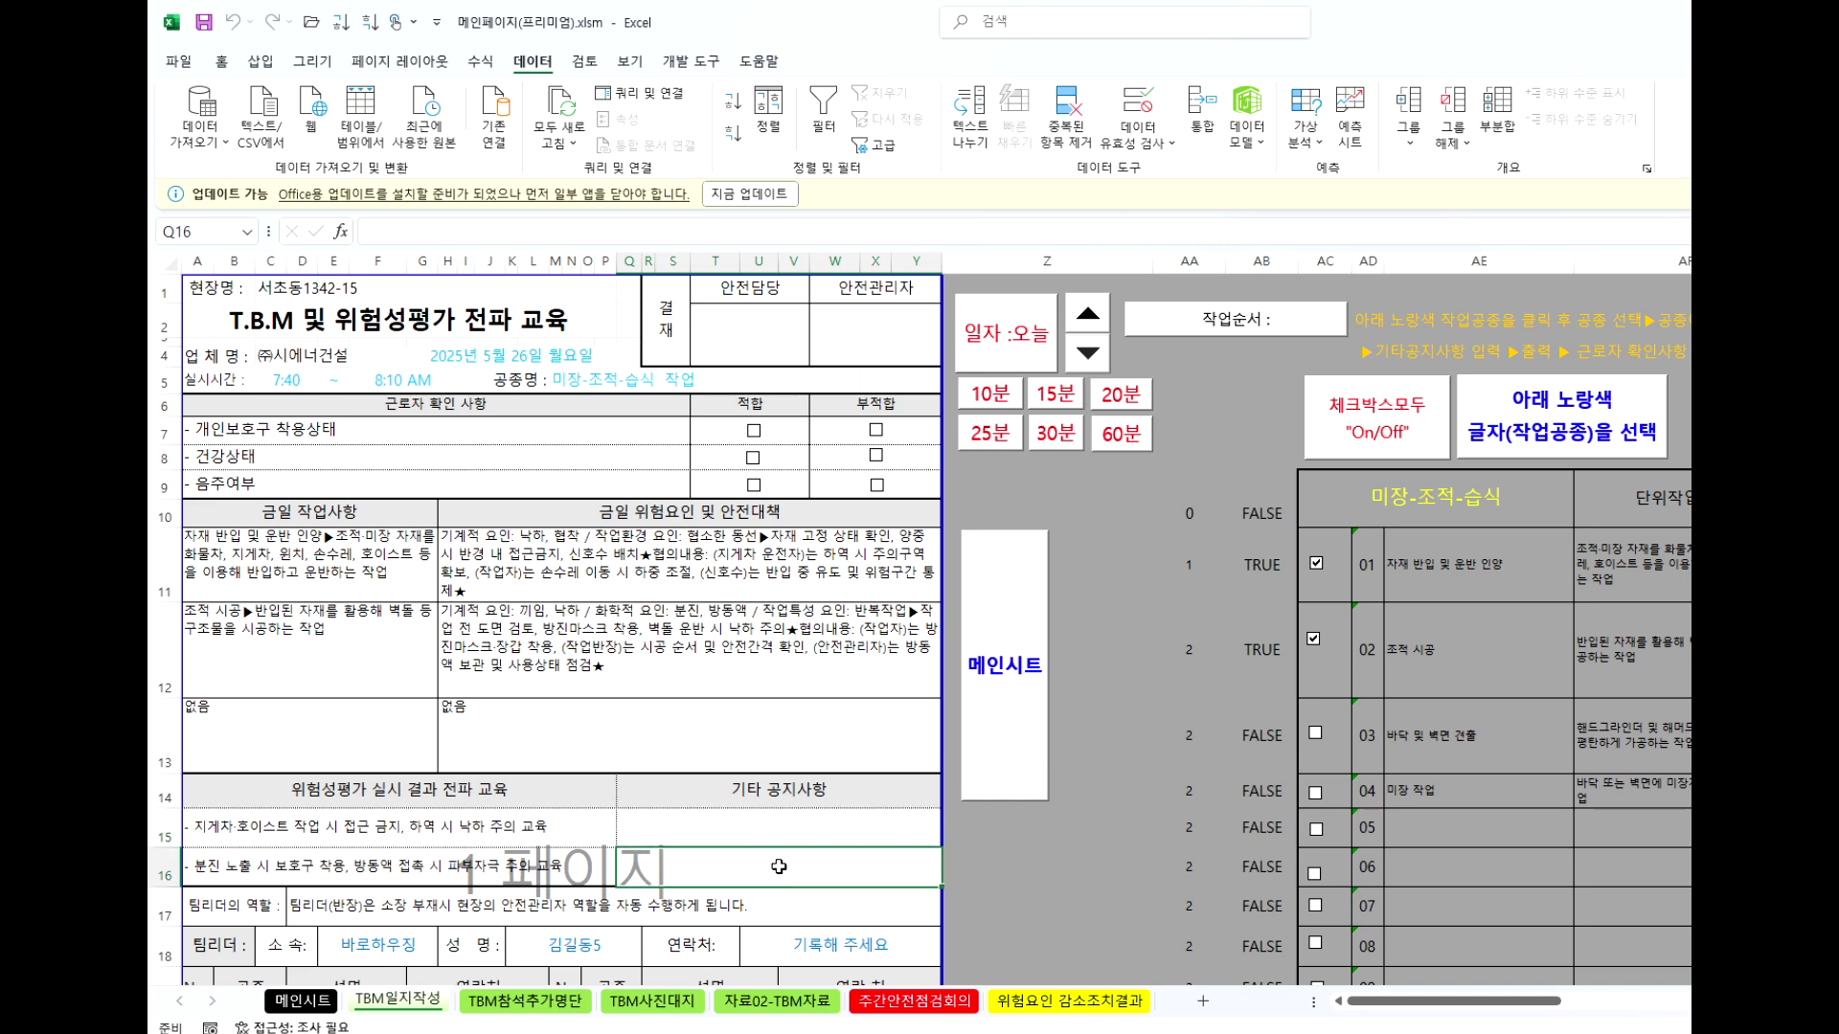
{"action": "left_click", "coordinate": [772, 827]}
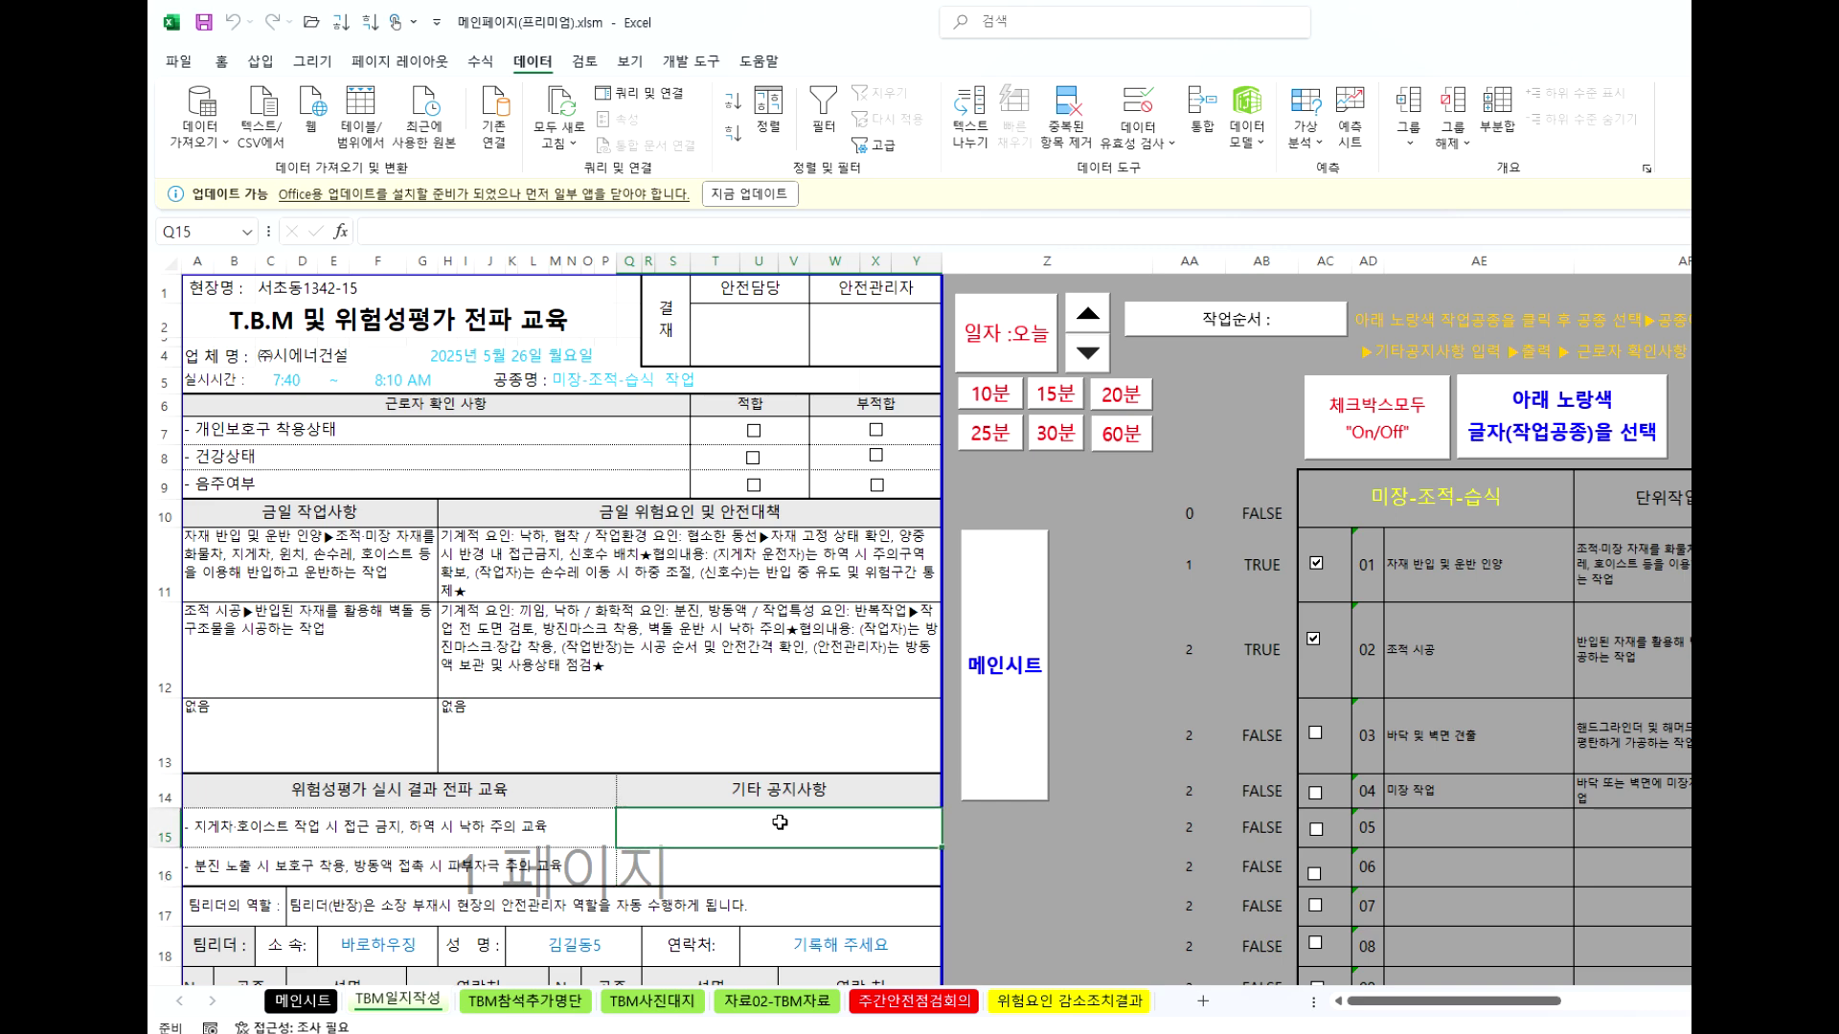
{"action": "left_click", "coordinate": [796, 872]}
{"action": "left_click", "coordinate": [802, 830]}
{"action": "left_click", "coordinate": [796, 866]}
{"action": "left_click", "coordinate": [790, 841]}
{"action": "left_click_drag", "start_coordinate": [790, 826], "coordinate": [795, 867]}
{"action": "left_click", "coordinate": [797, 863]}
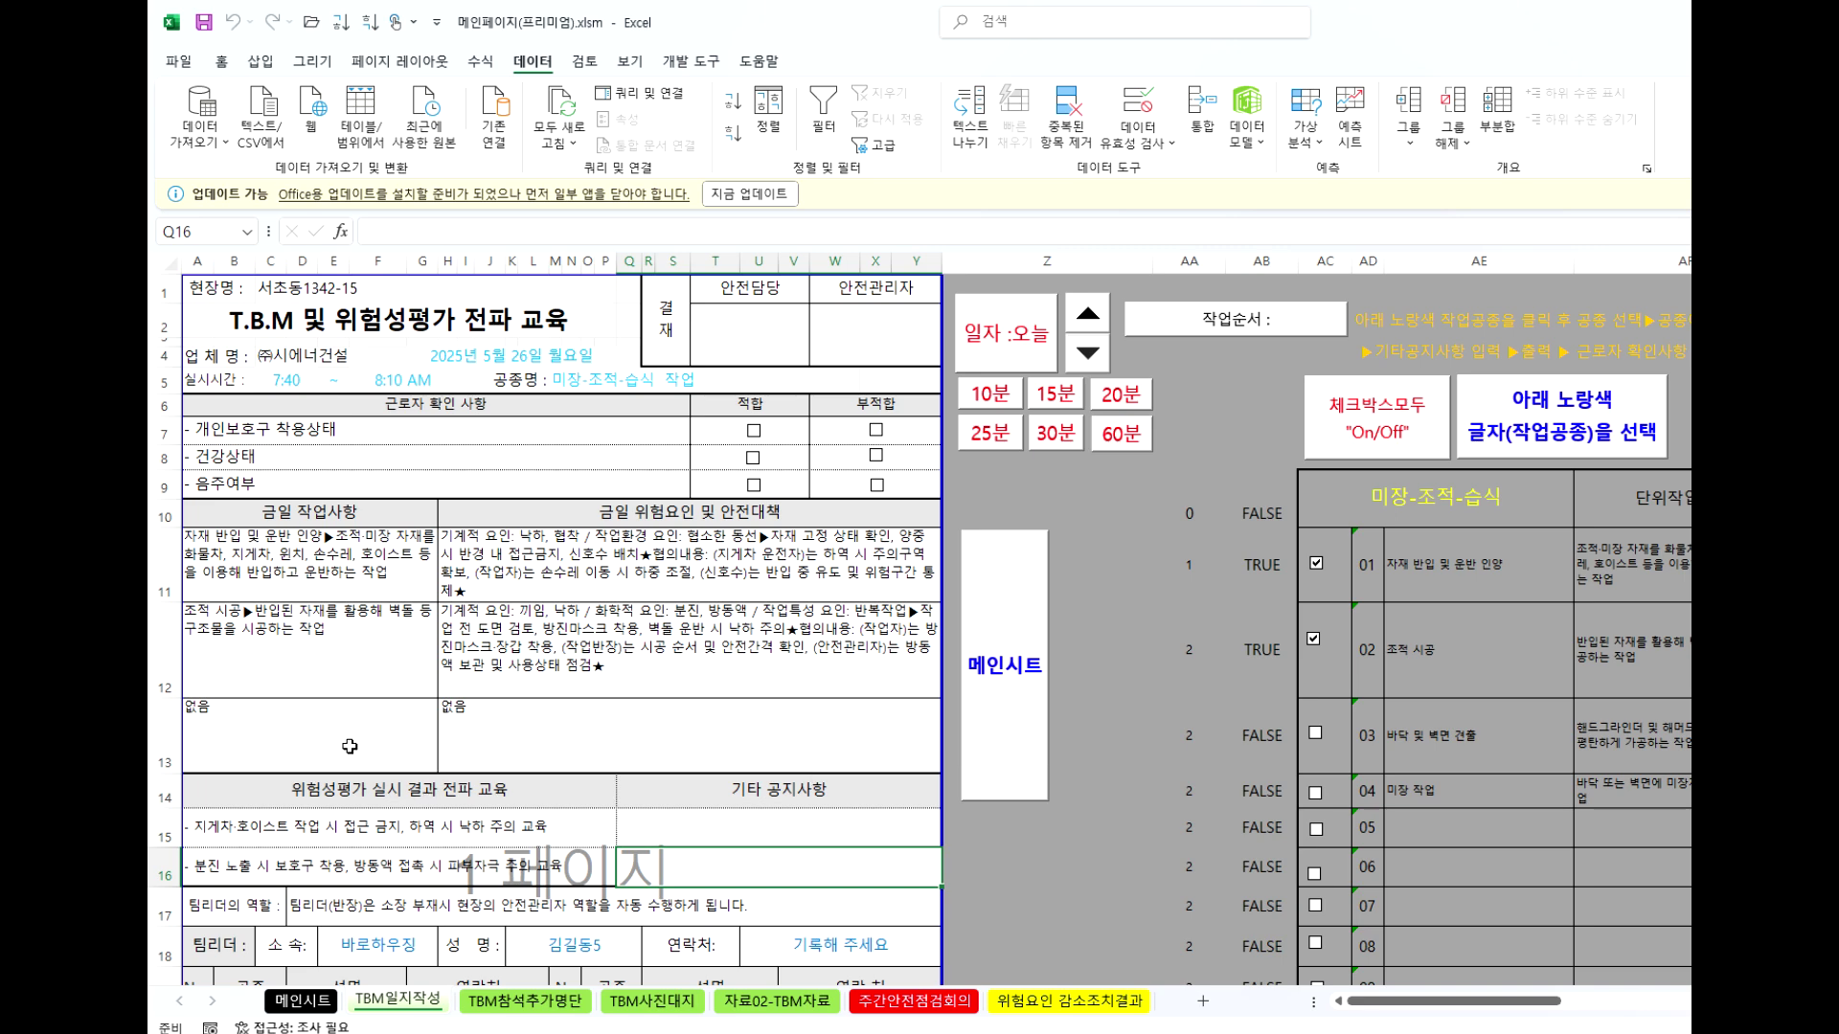
{"action": "left_click", "coordinate": [587, 727]}
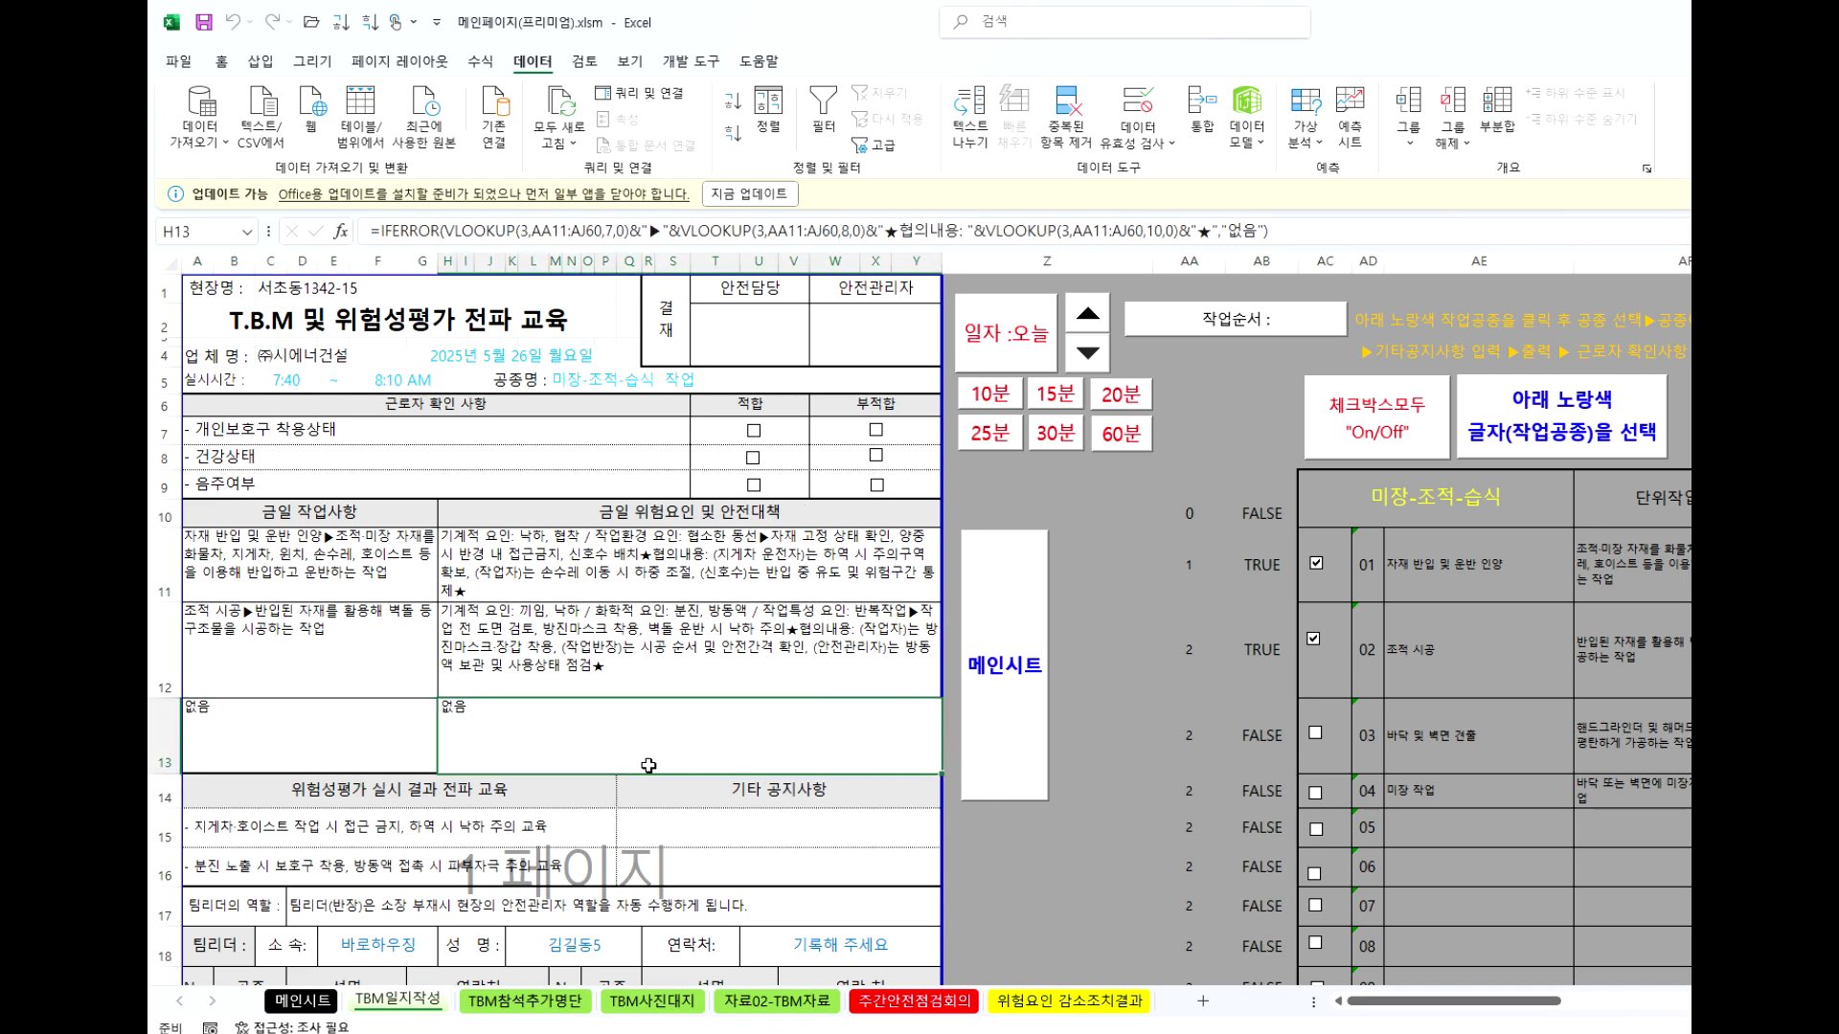
{"action": "left_click", "coordinate": [747, 822]}
{"action": "left_click", "coordinate": [730, 865]}
Examine the attendee list with its 공종, 성명 and 연락처 columns, covering the 기공 and 조공 rows down to the form's end.
{"action": "scroll", "coordinate": [726, 785], "scroll_direction": "down", "scroll_amount": 6}
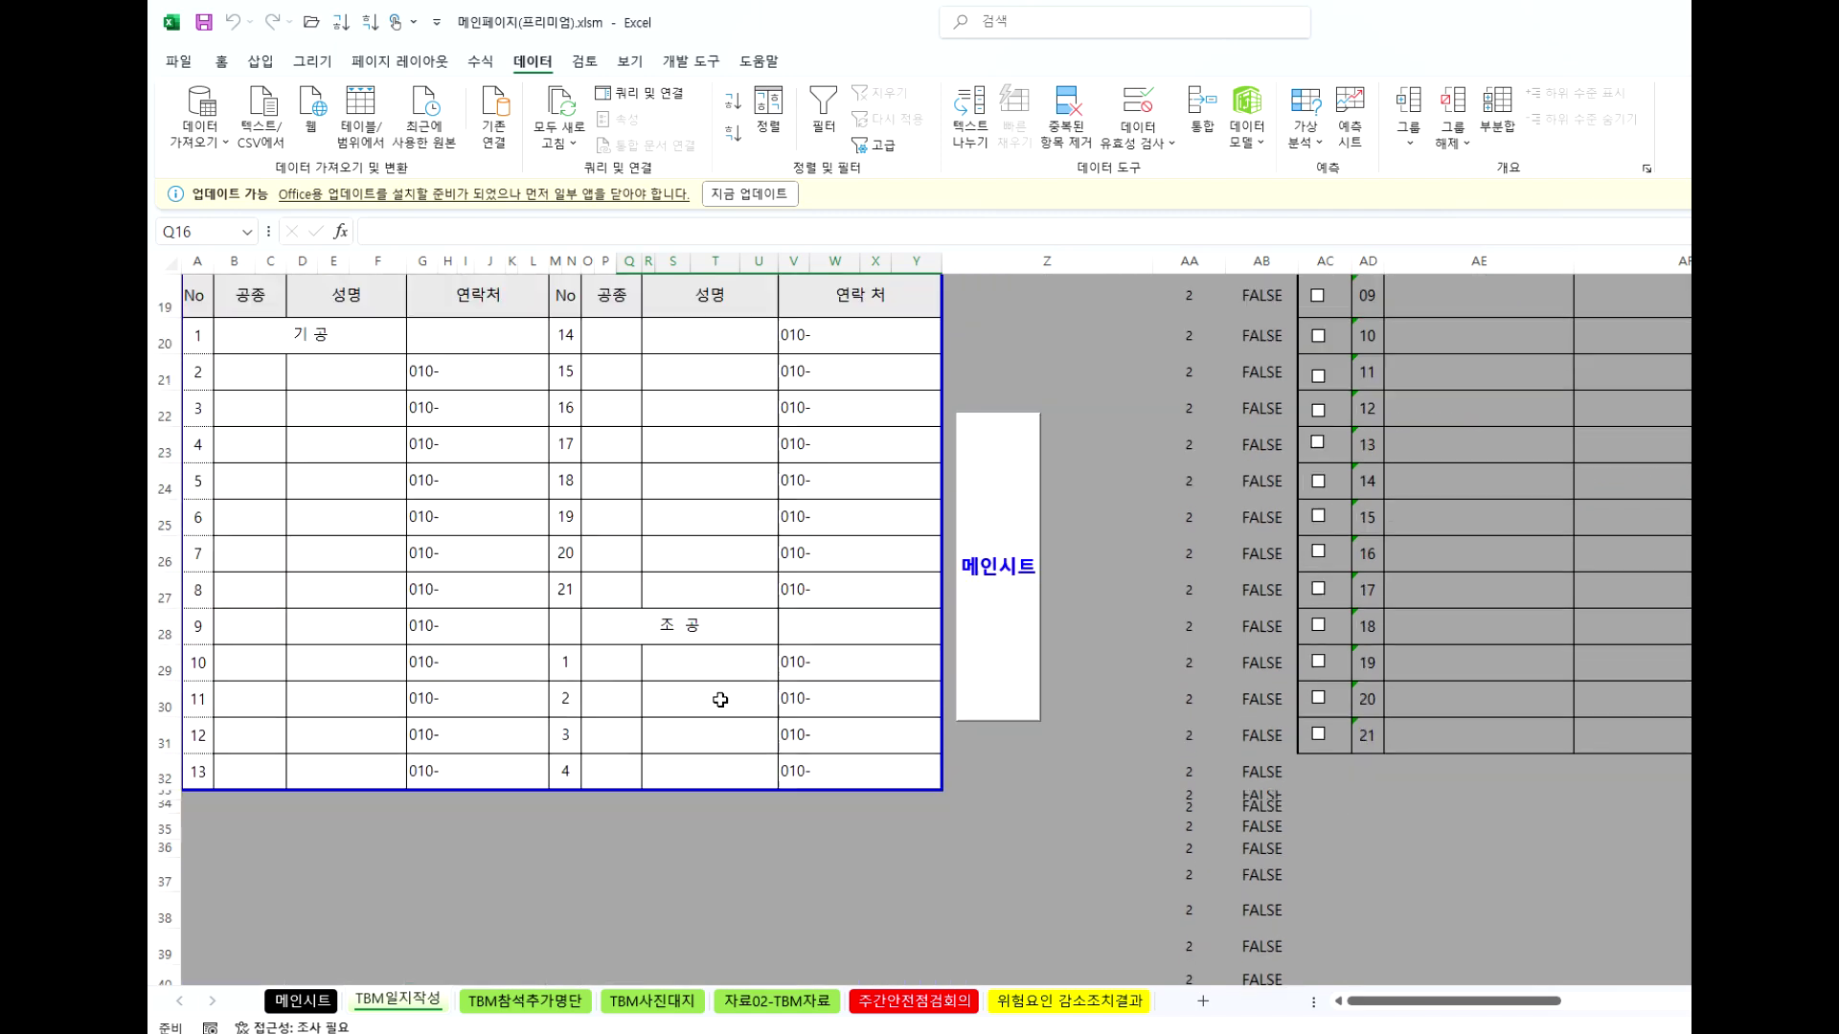
{"action": "scroll", "coordinate": [787, 404], "scroll_direction": "up", "scroll_amount": 2}
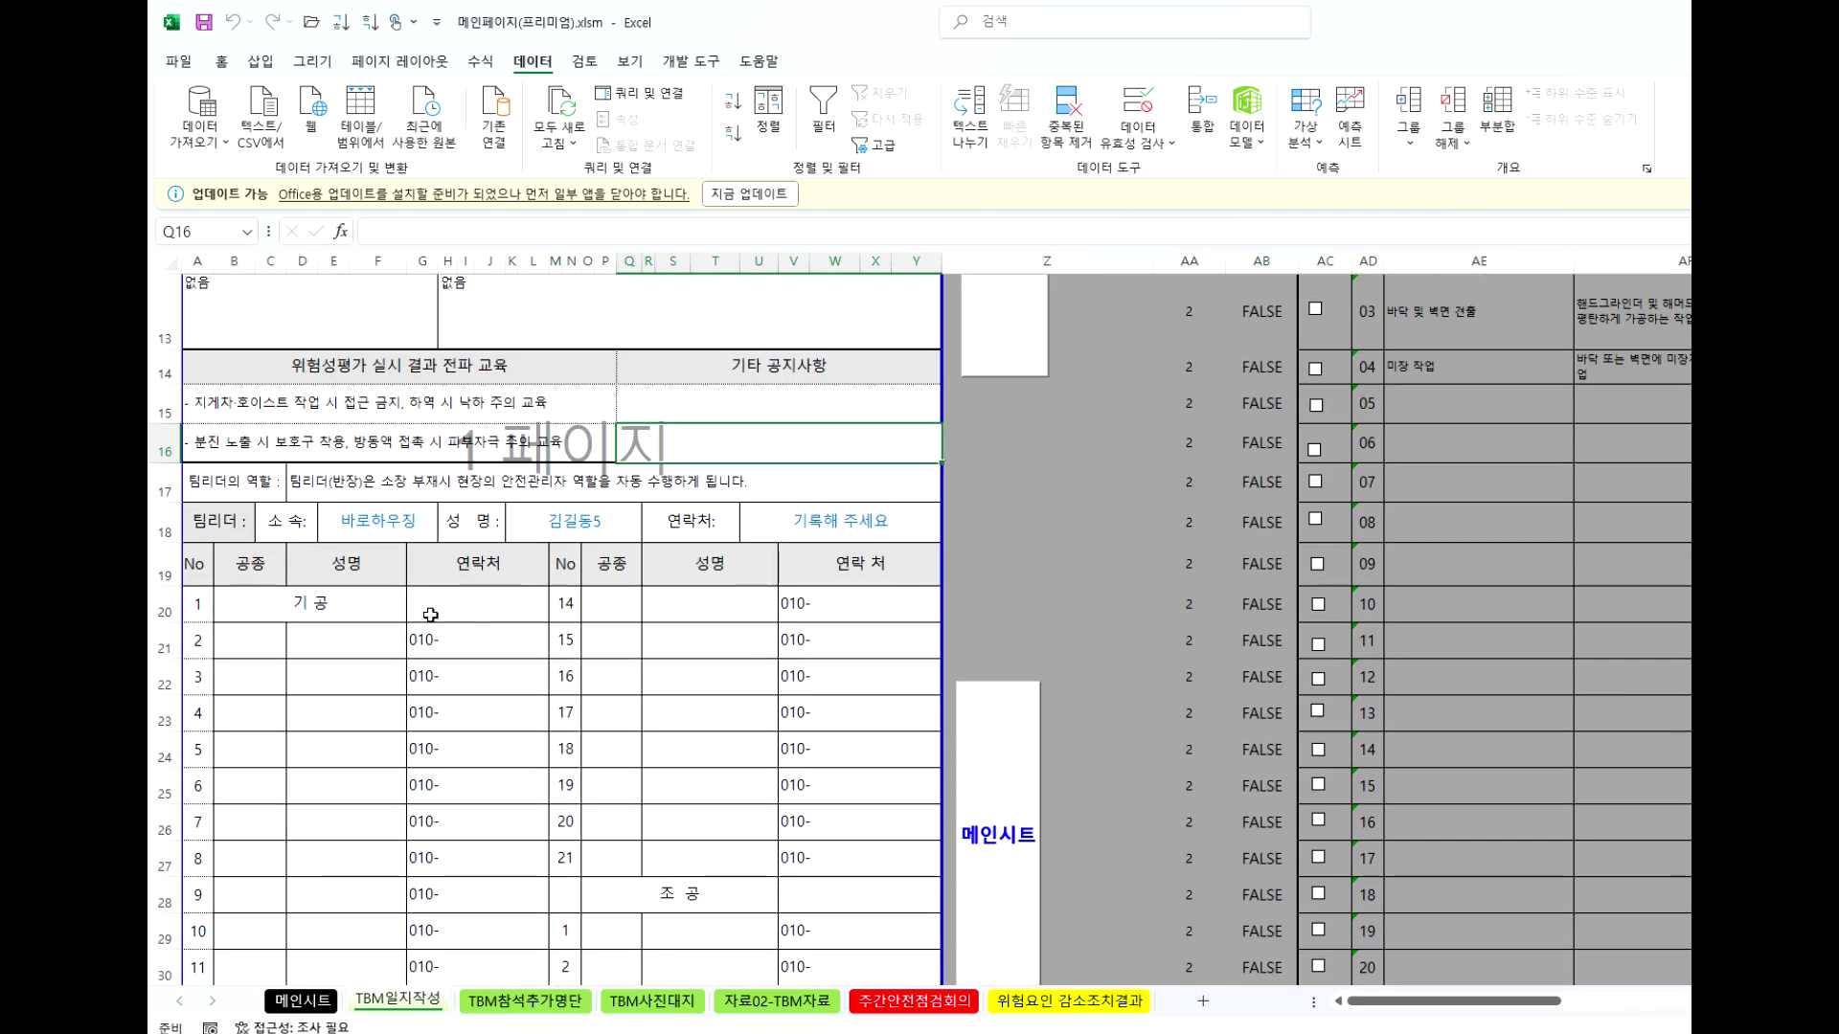
{"action": "left_click", "coordinate": [1172, 618]}
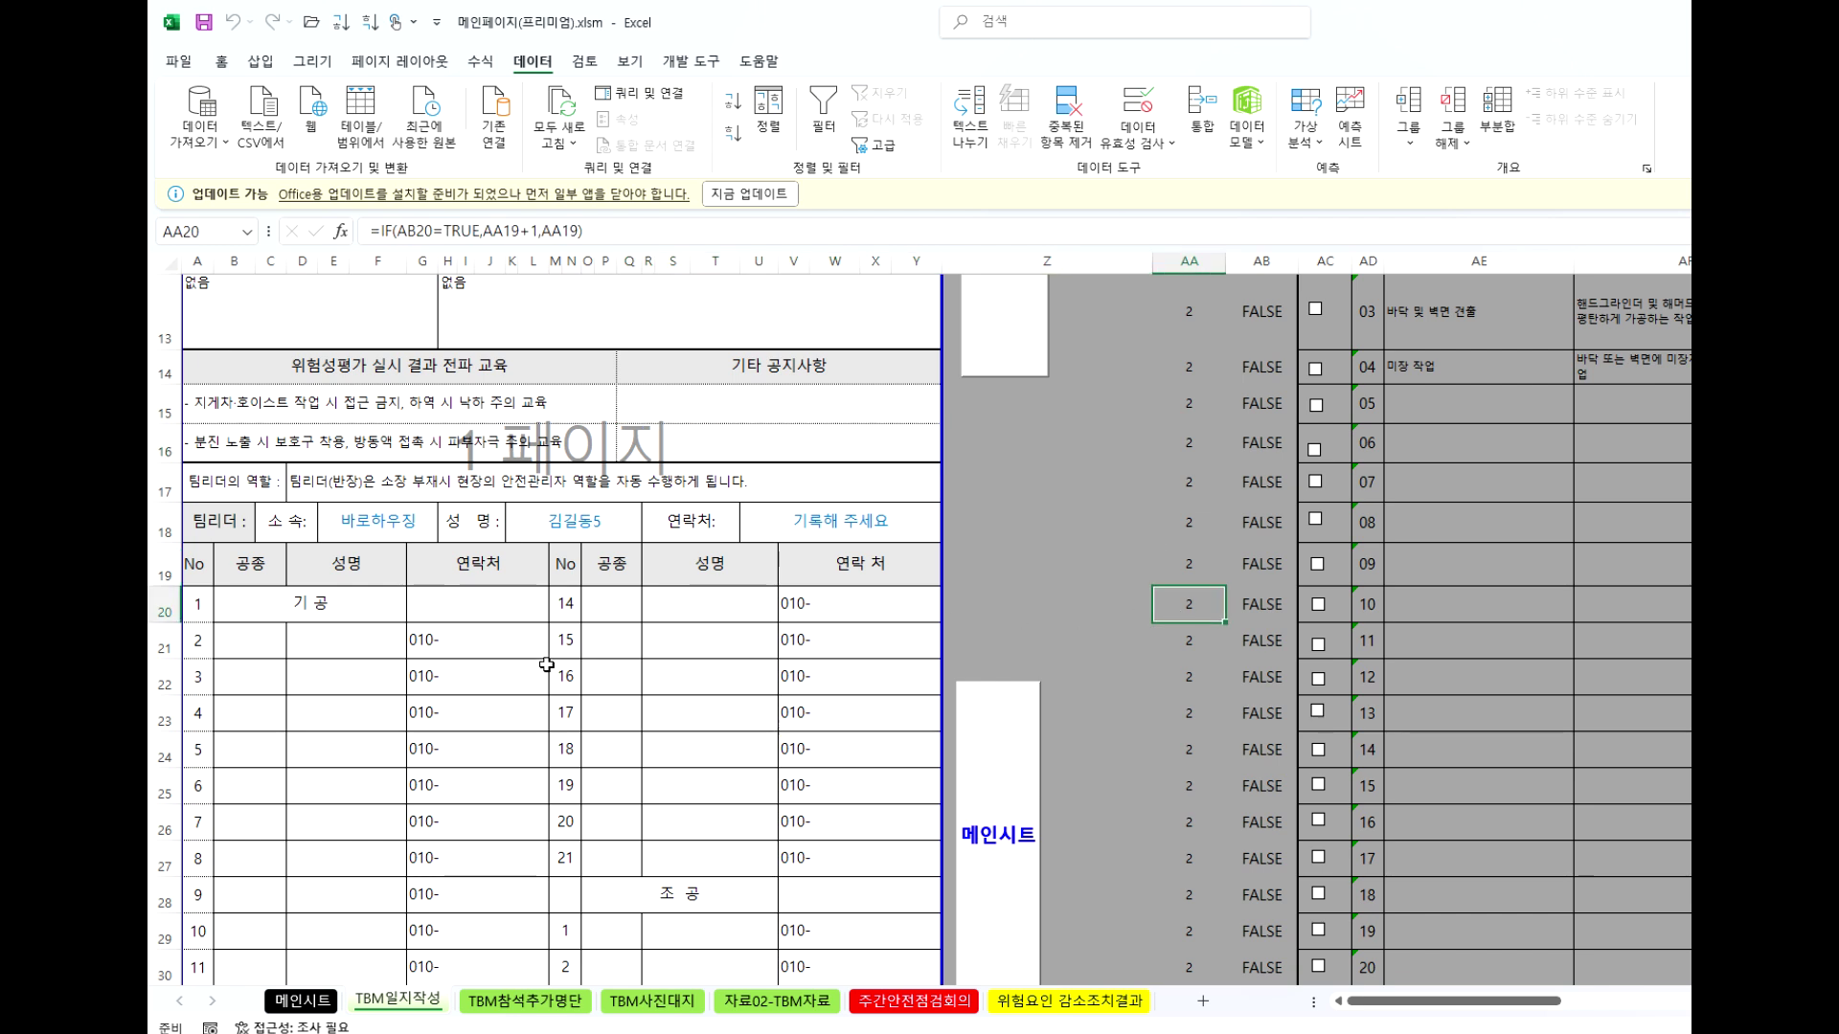
{"action": "left_click", "coordinate": [358, 653]}
{"action": "left_click", "coordinate": [347, 749]}
{"action": "left_click", "coordinate": [352, 860]}
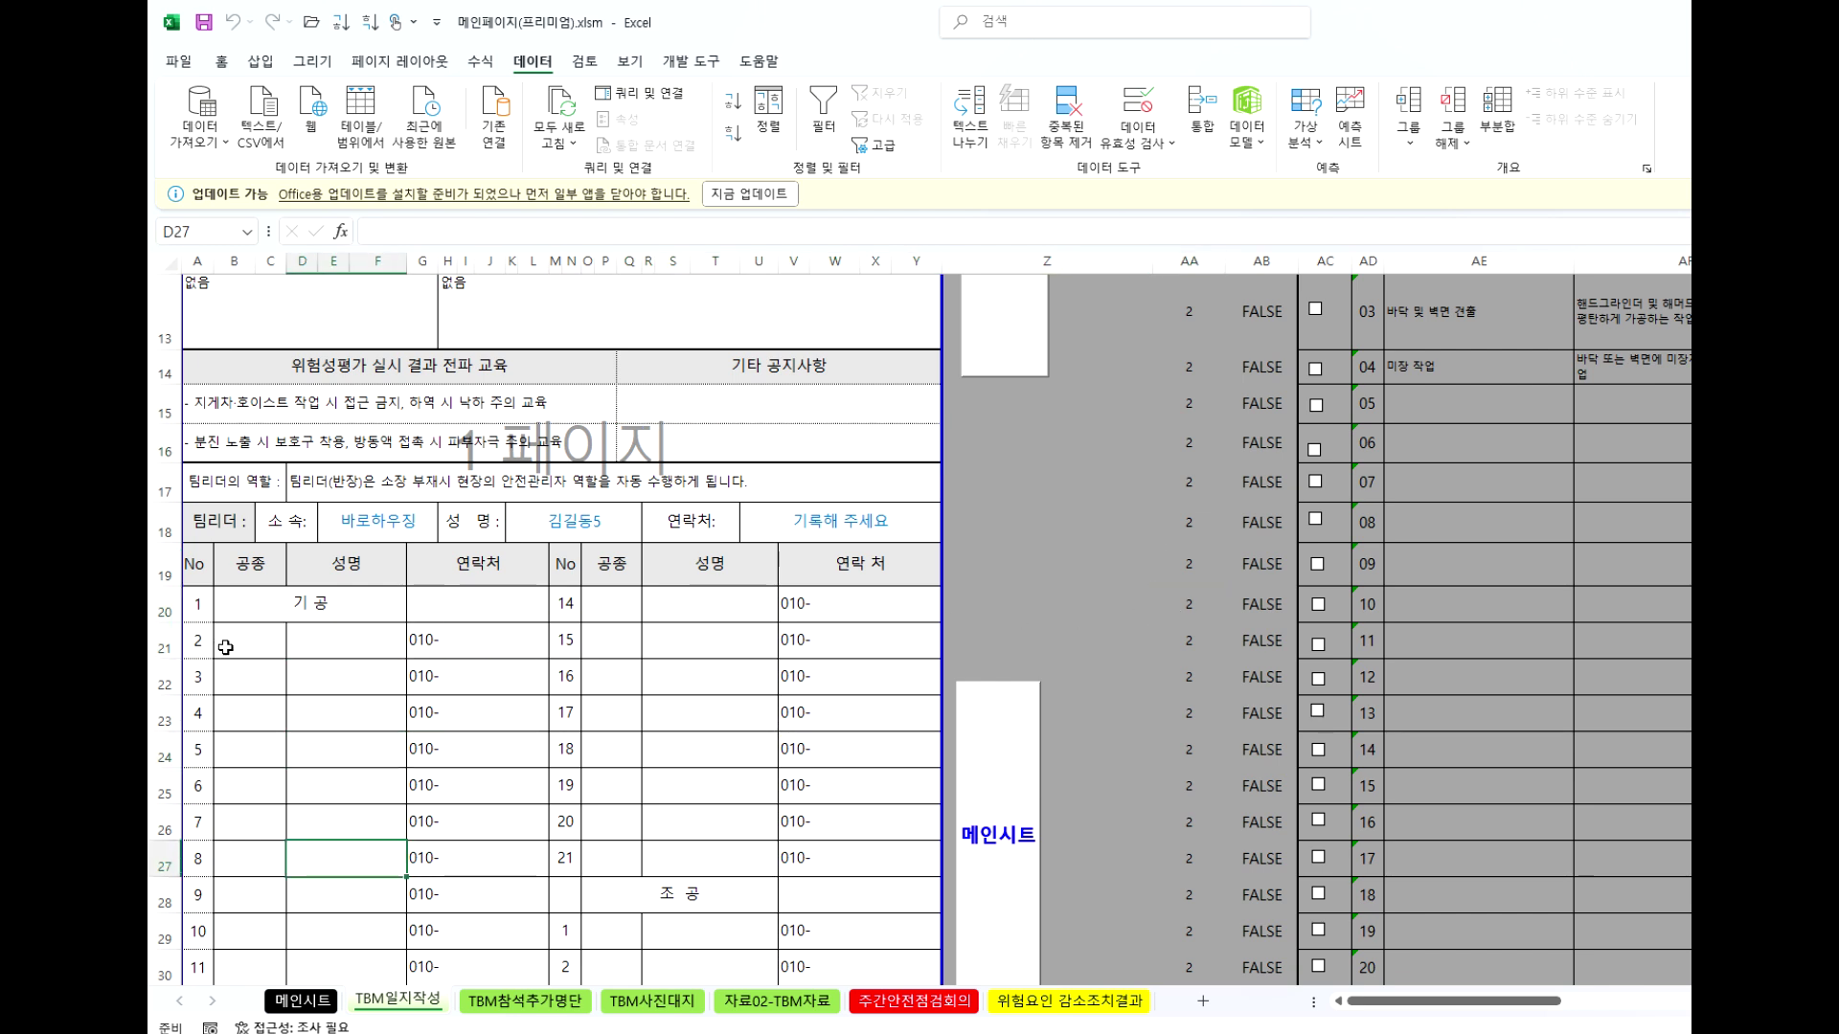
{"action": "left_click", "coordinate": [347, 786]}
{"action": "left_click", "coordinate": [706, 677]}
{"action": "left_click", "coordinate": [1088, 613]}
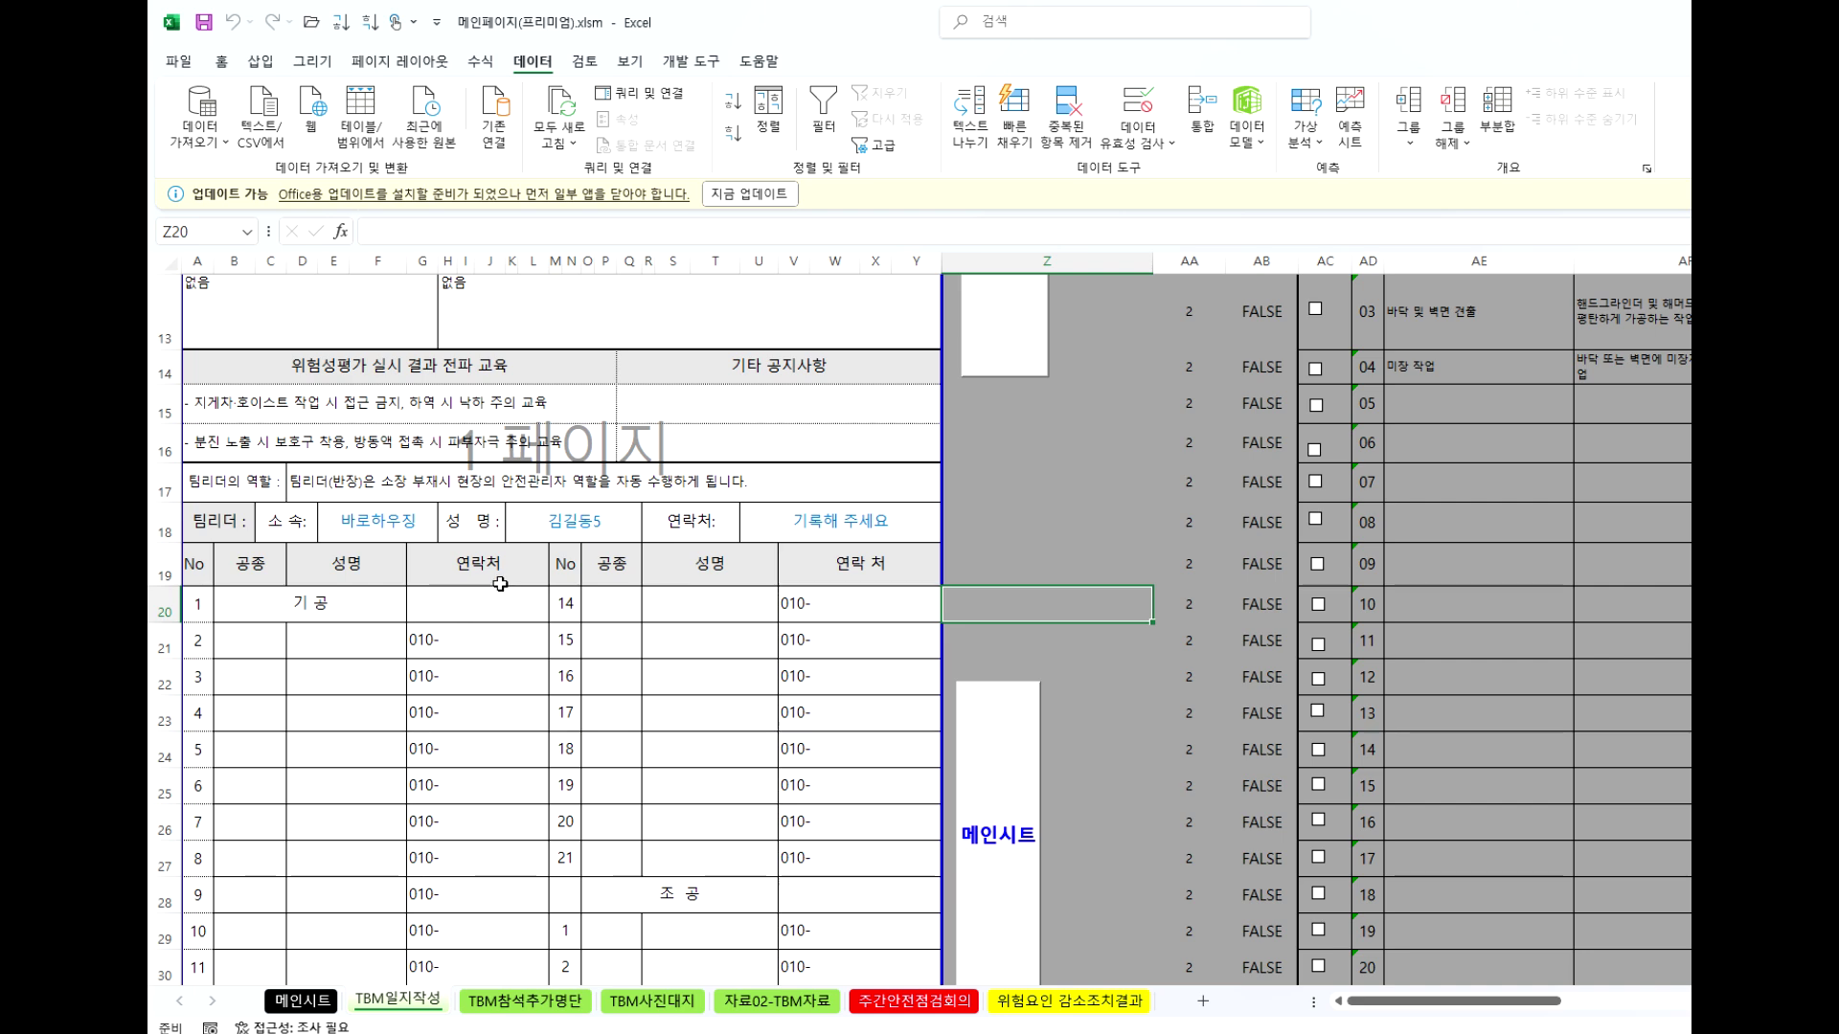
{"action": "scroll", "coordinate": [552, 735], "scroll_direction": "down", "scroll_amount": 2}
{"action": "left_click", "coordinate": [1031, 850]}
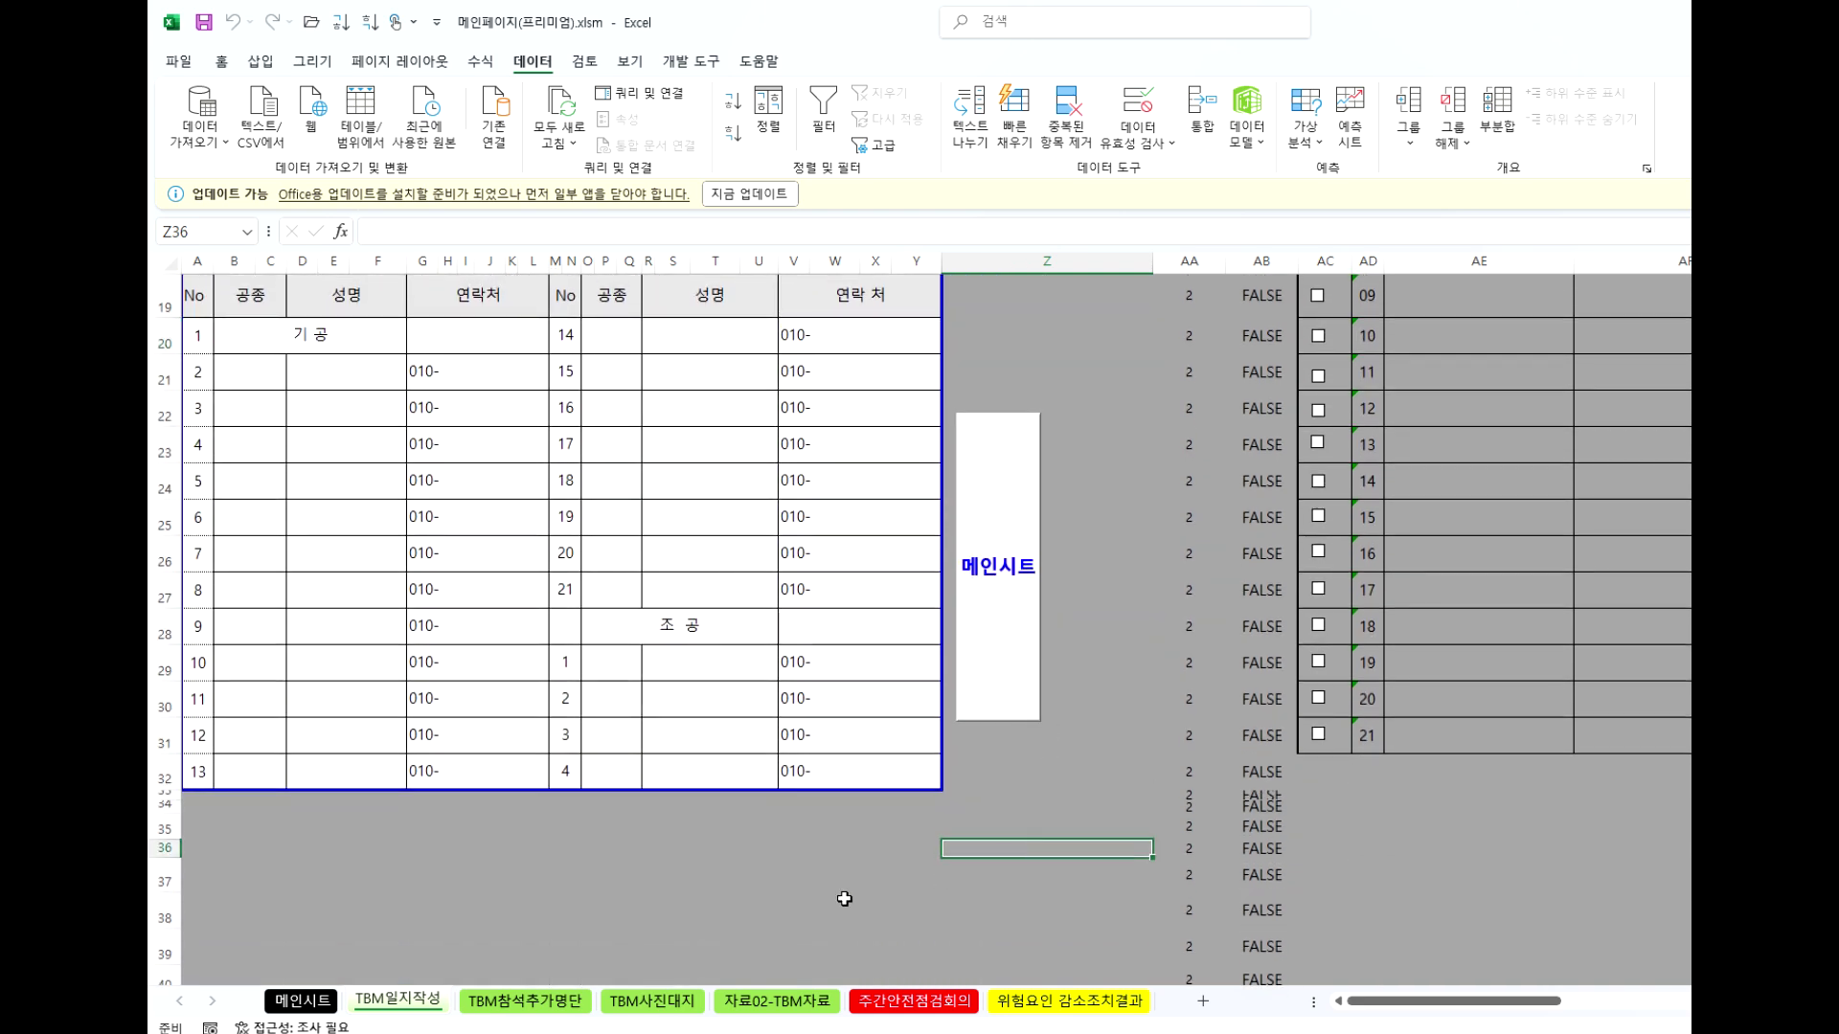
{"action": "left_click", "coordinate": [448, 912]}
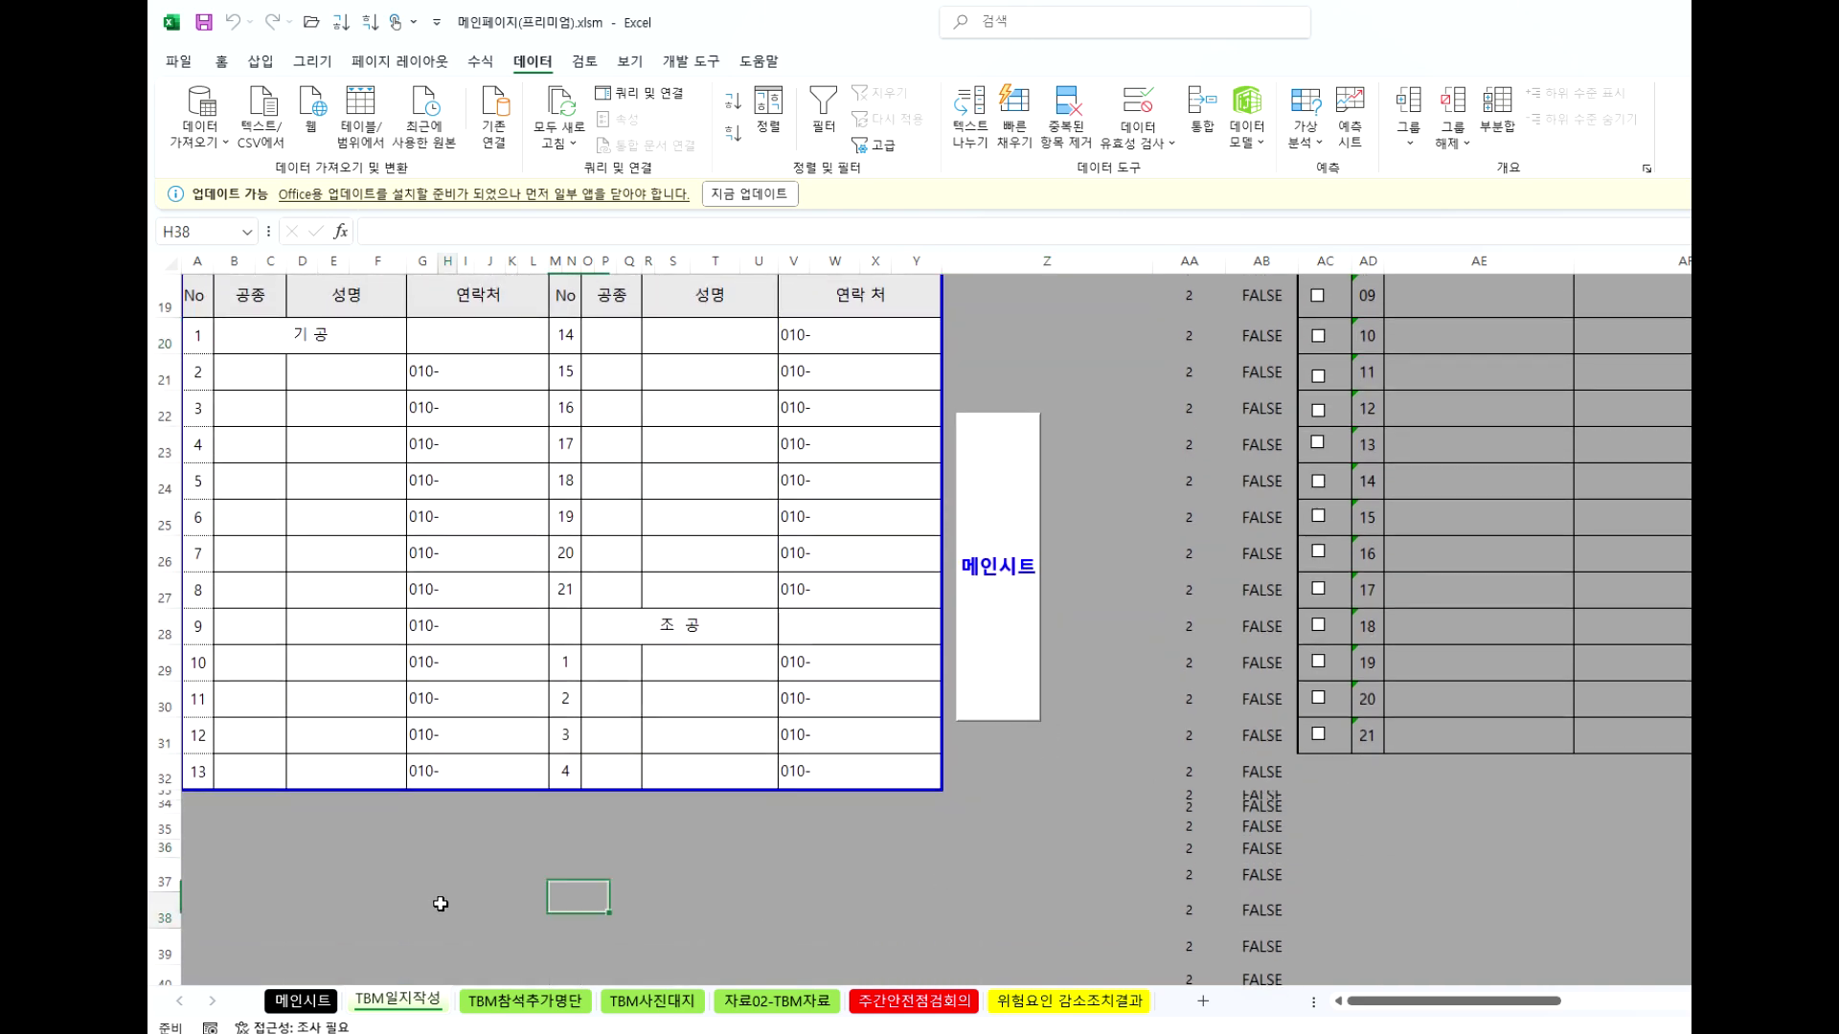
{"action": "left_click", "coordinate": [1037, 894]}
{"action": "scroll", "coordinate": [1012, 602], "scroll_direction": "up", "scroll_amount": 4}
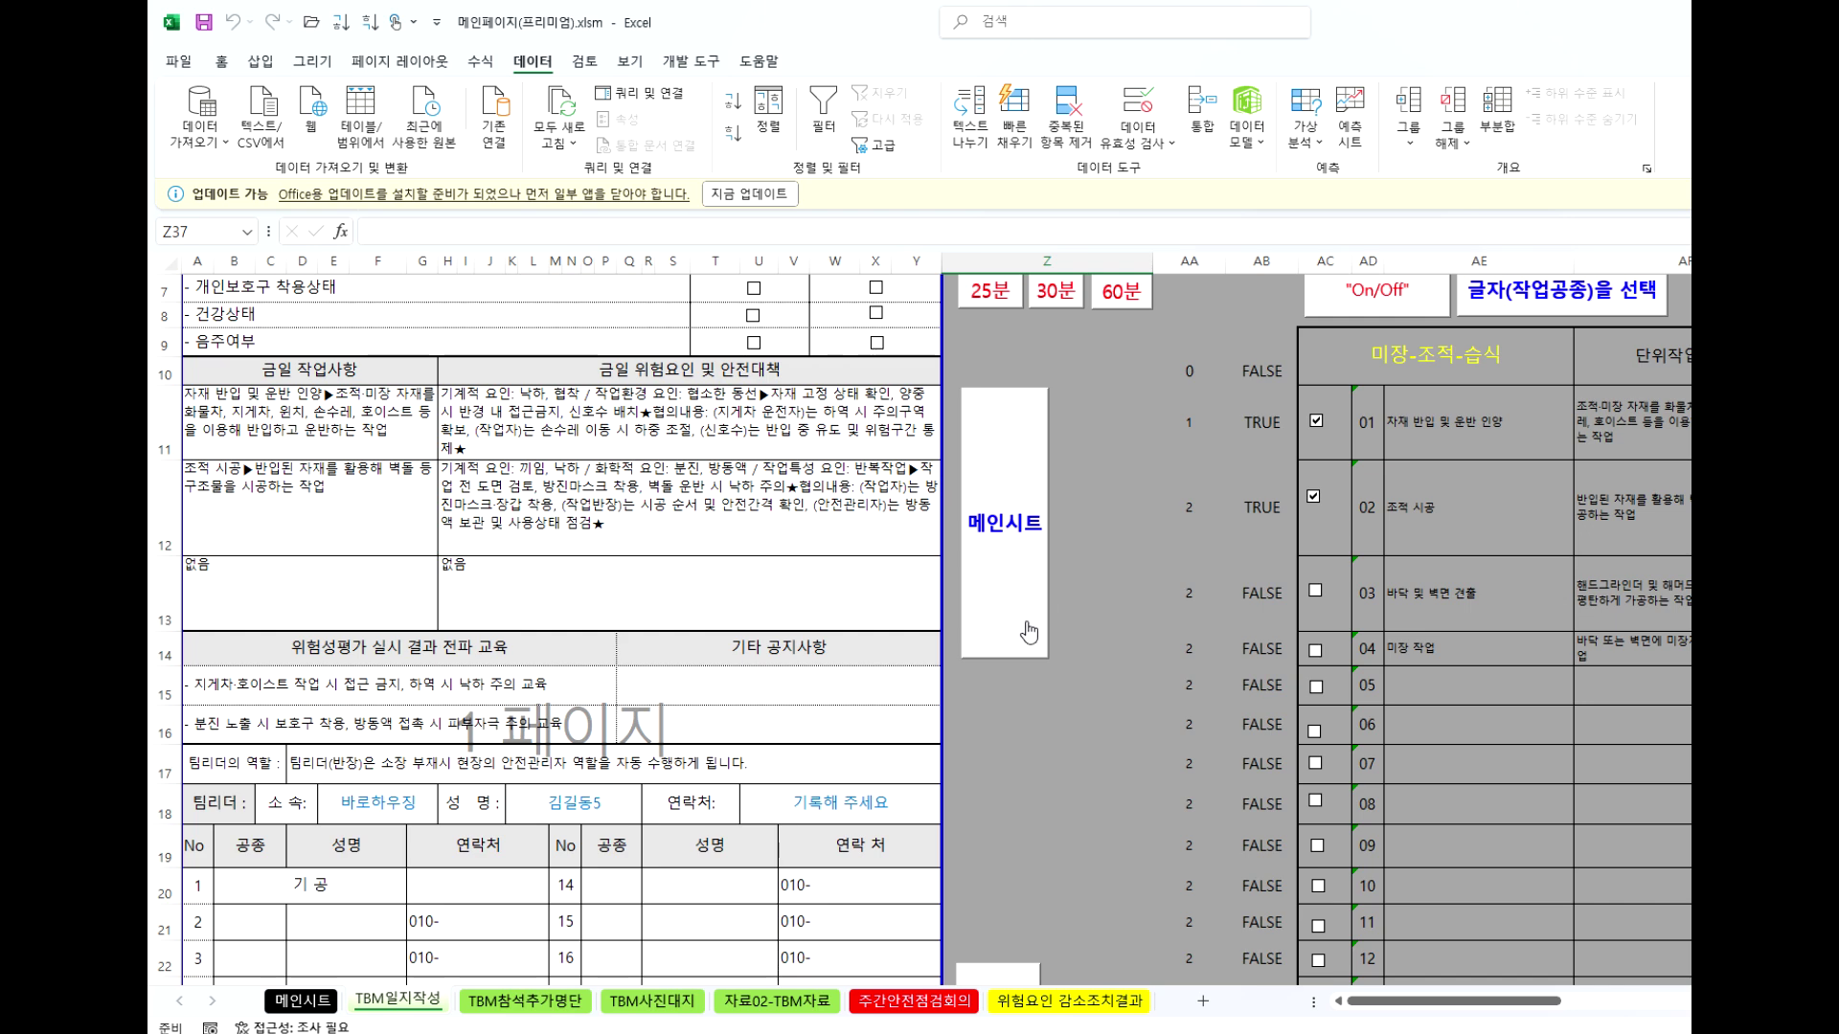
{"action": "scroll", "coordinate": [1028, 688], "scroll_direction": "up", "scroll_amount": 1}
{"action": "scroll", "coordinate": [1028, 687], "scroll_direction": "up", "scroll_amount": 1}
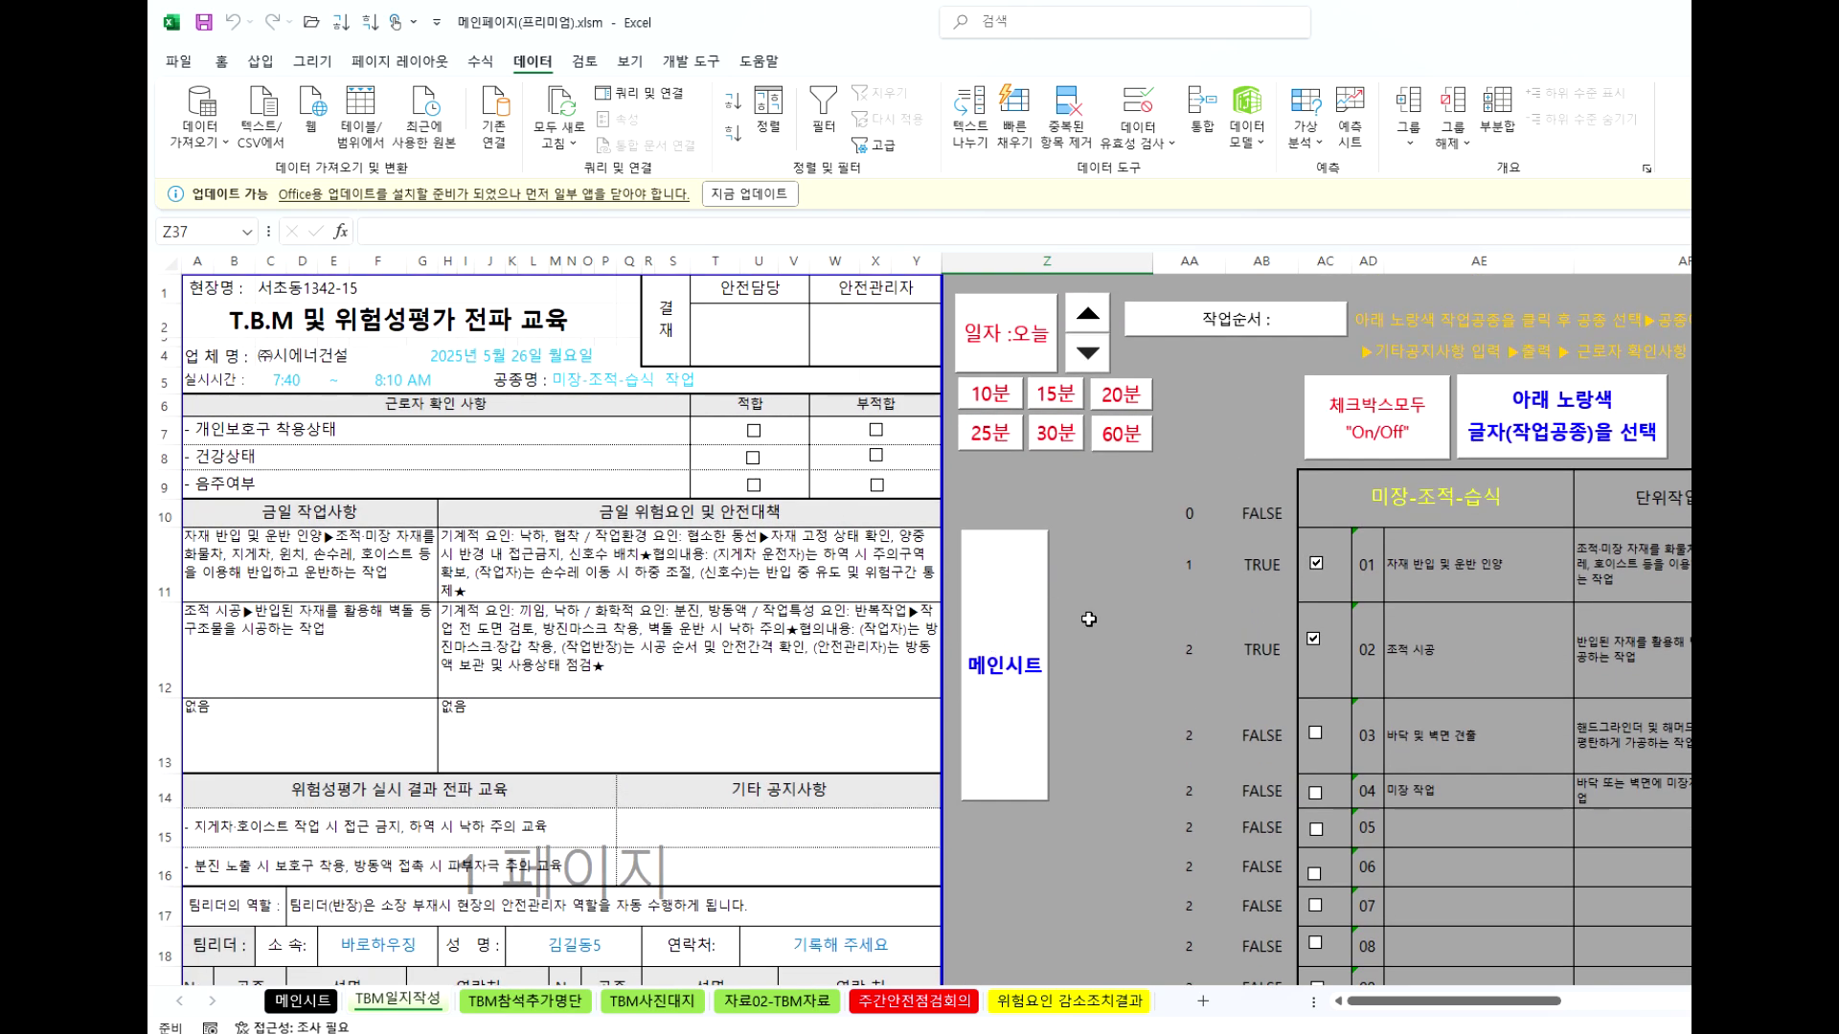
{"action": "left_click", "coordinate": [1141, 596]}
{"action": "left_click", "coordinate": [1128, 632]}
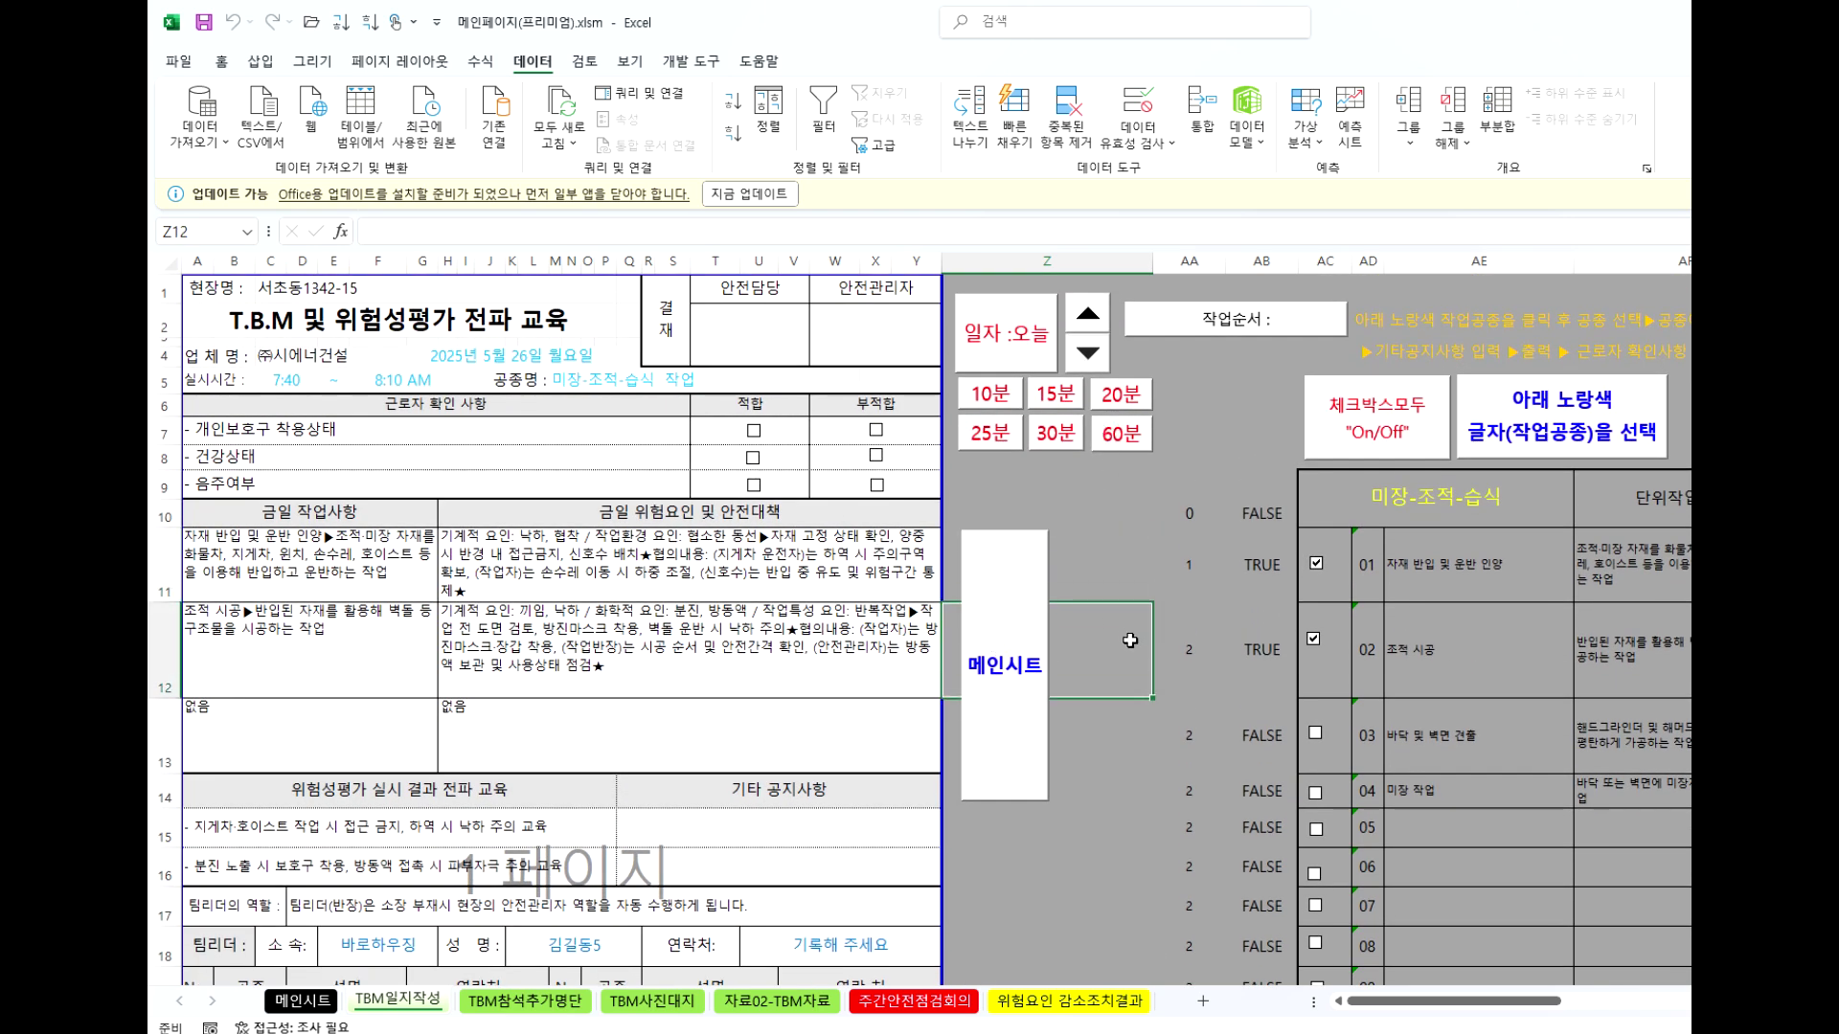
{"action": "left_click", "coordinate": [1146, 880]}
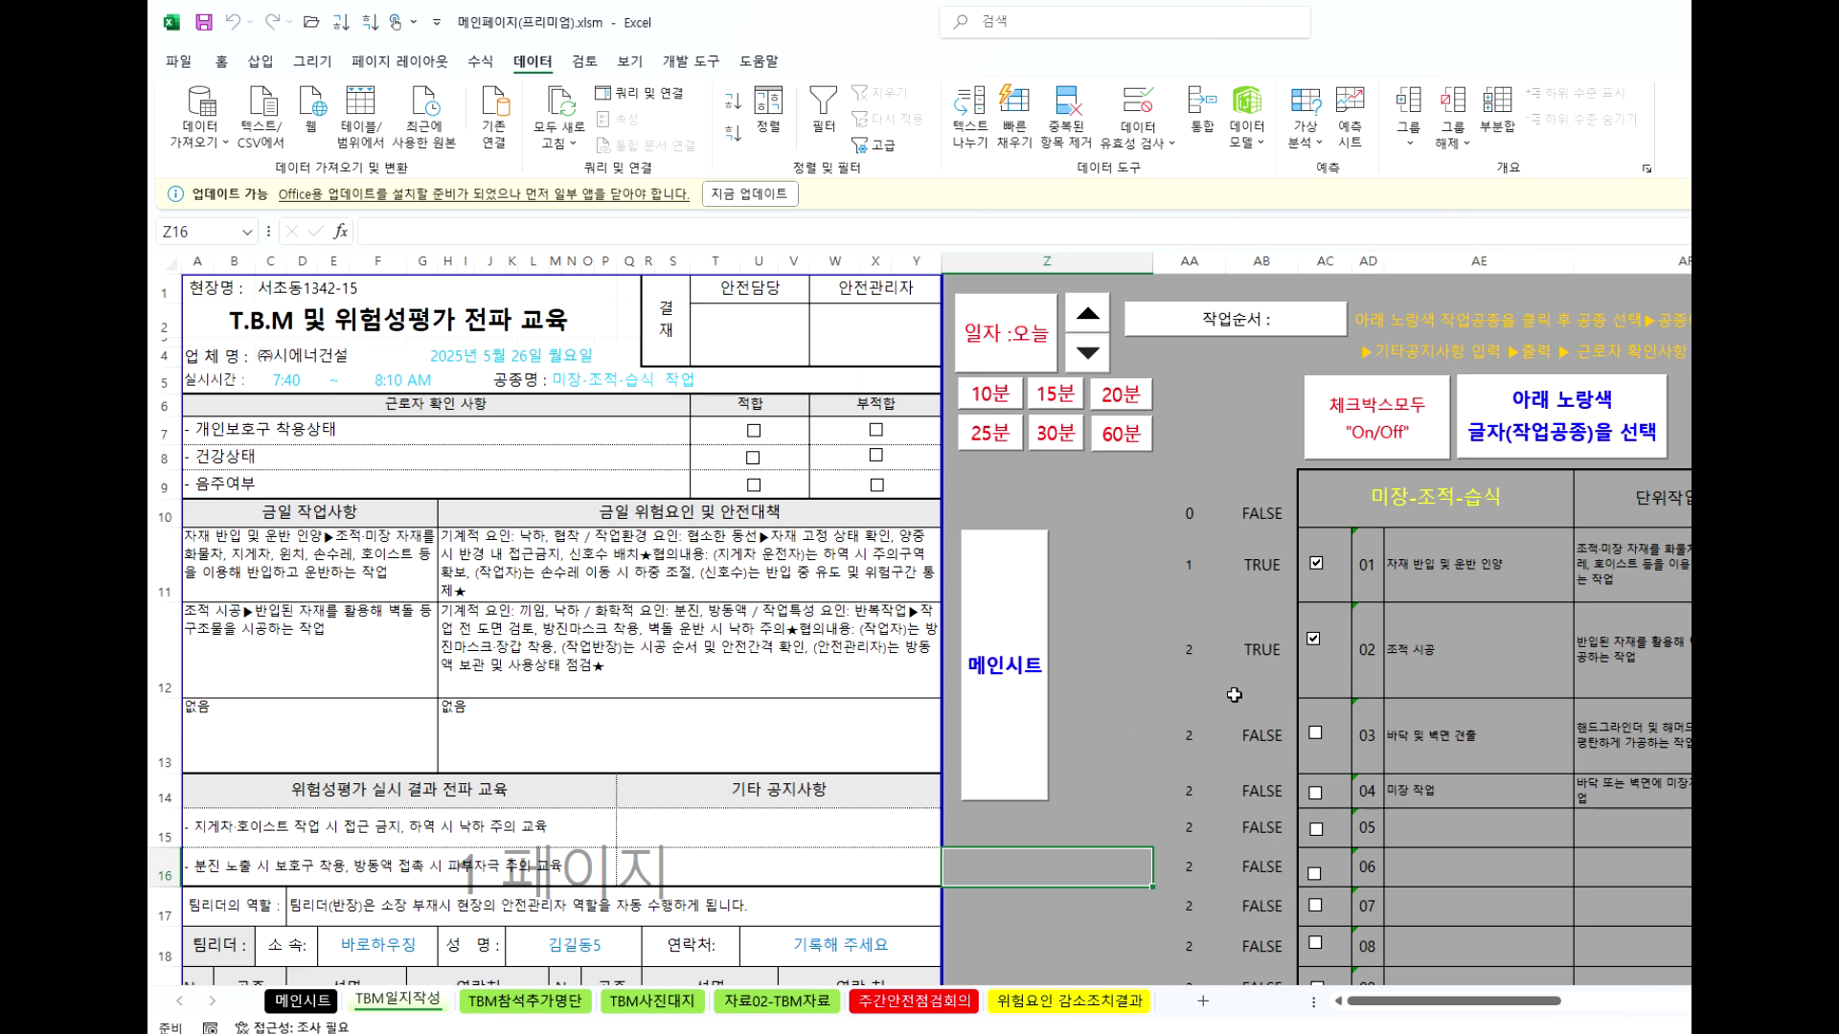
Return to the 메인시트 overview and open the 실시규정(주간회의생략) workbook, acknowledging the save message.
{"action": "left_click", "coordinate": [1008, 687]}
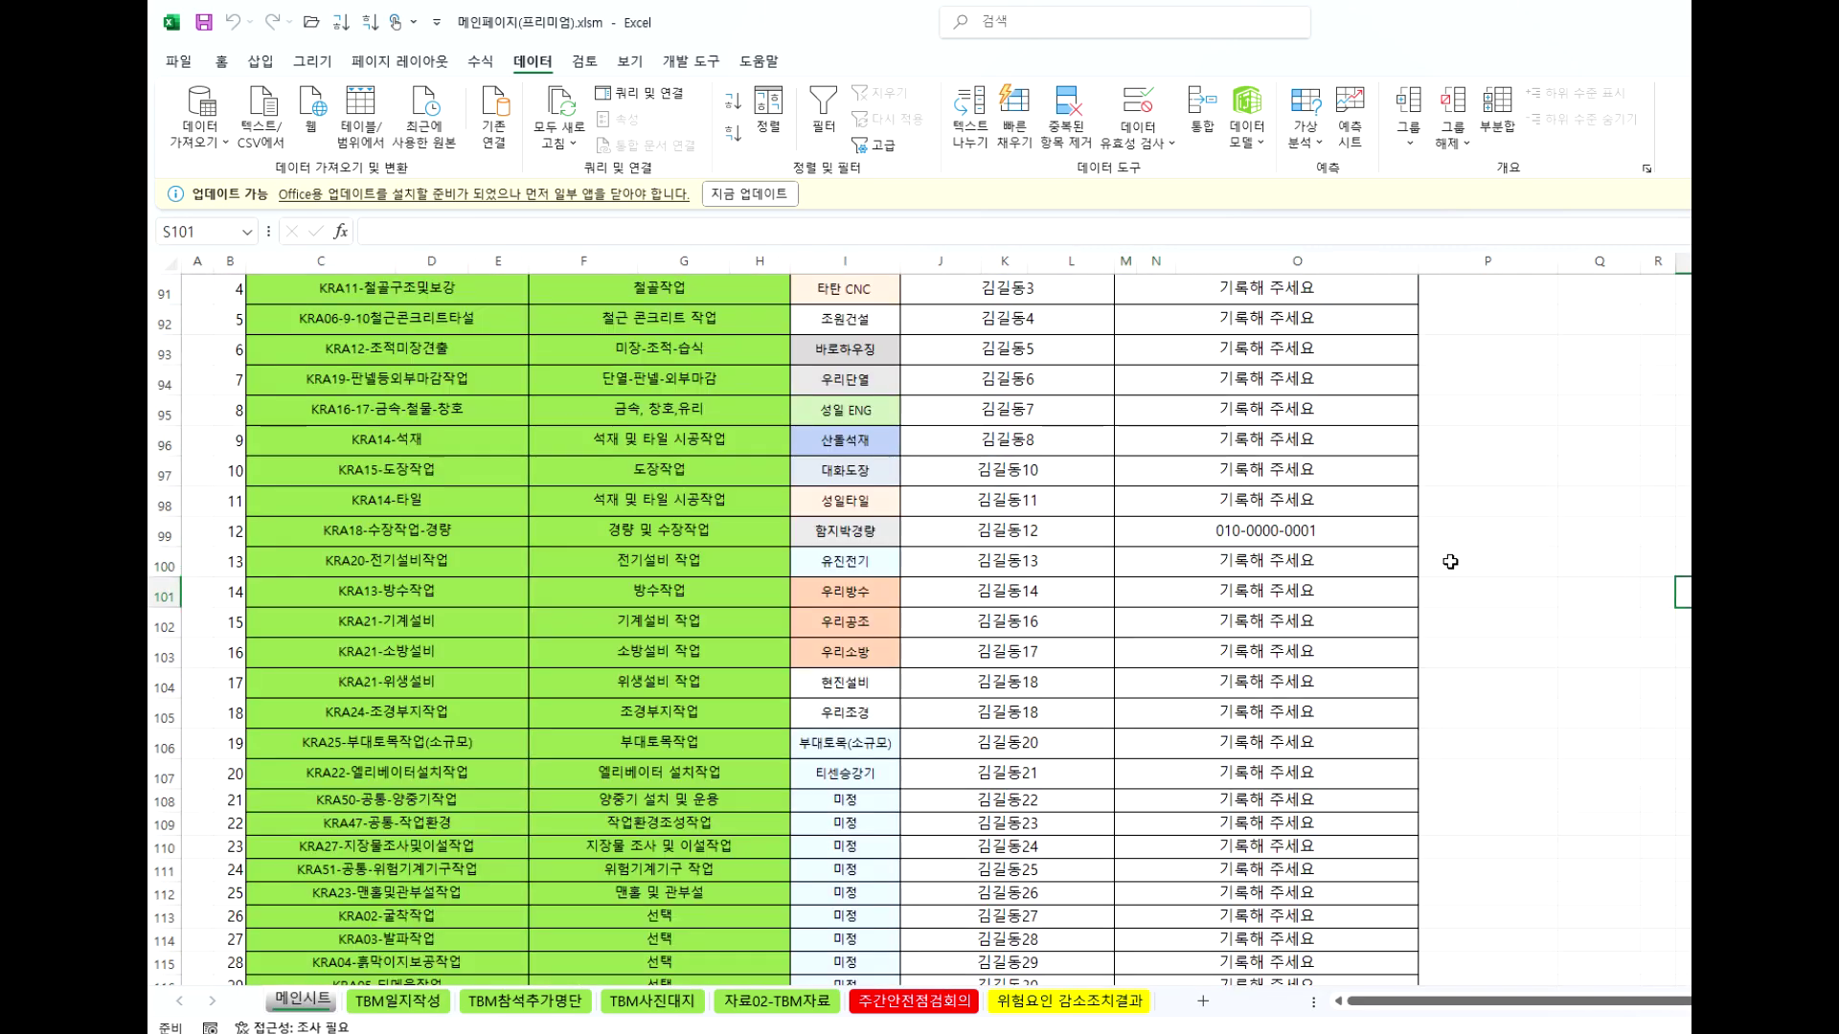
{"action": "left_click", "coordinate": [1537, 627]}
{"action": "scroll", "coordinate": [905, 690], "scroll_direction": "up", "scroll_amount": 12}
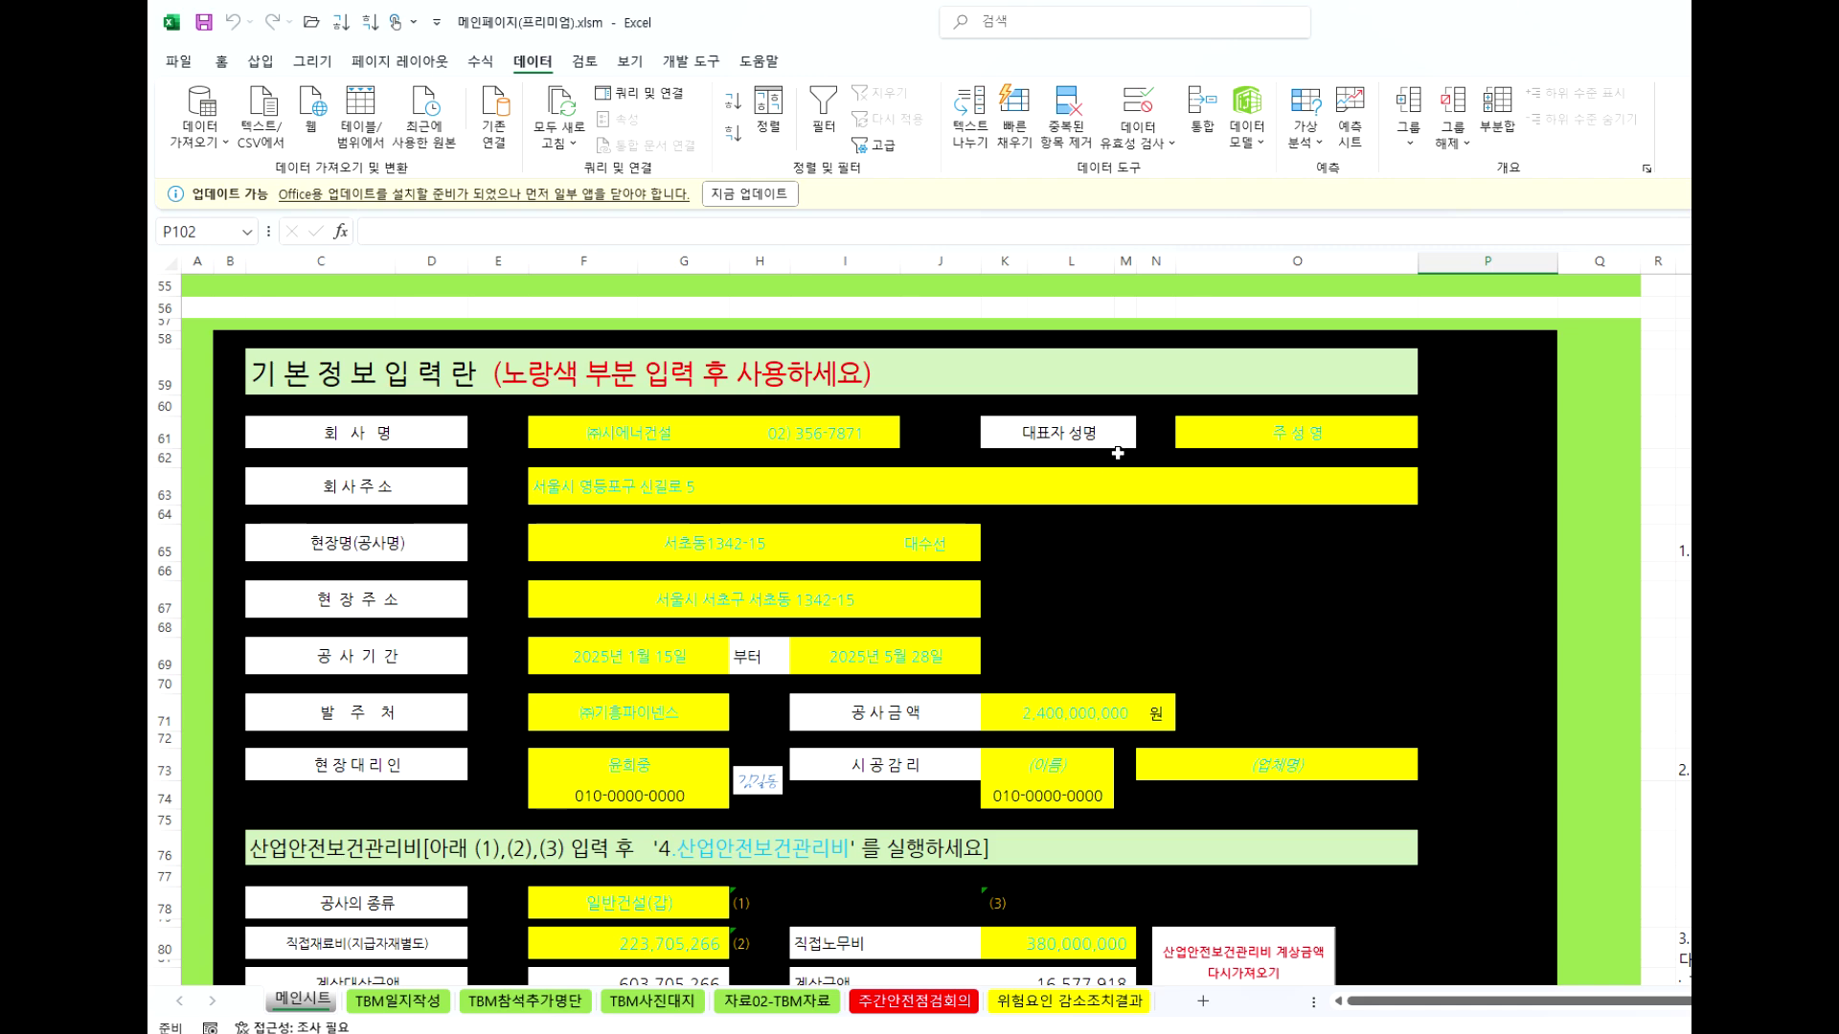
{"action": "scroll", "coordinate": [1237, 557], "scroll_direction": "up", "scroll_amount": 18}
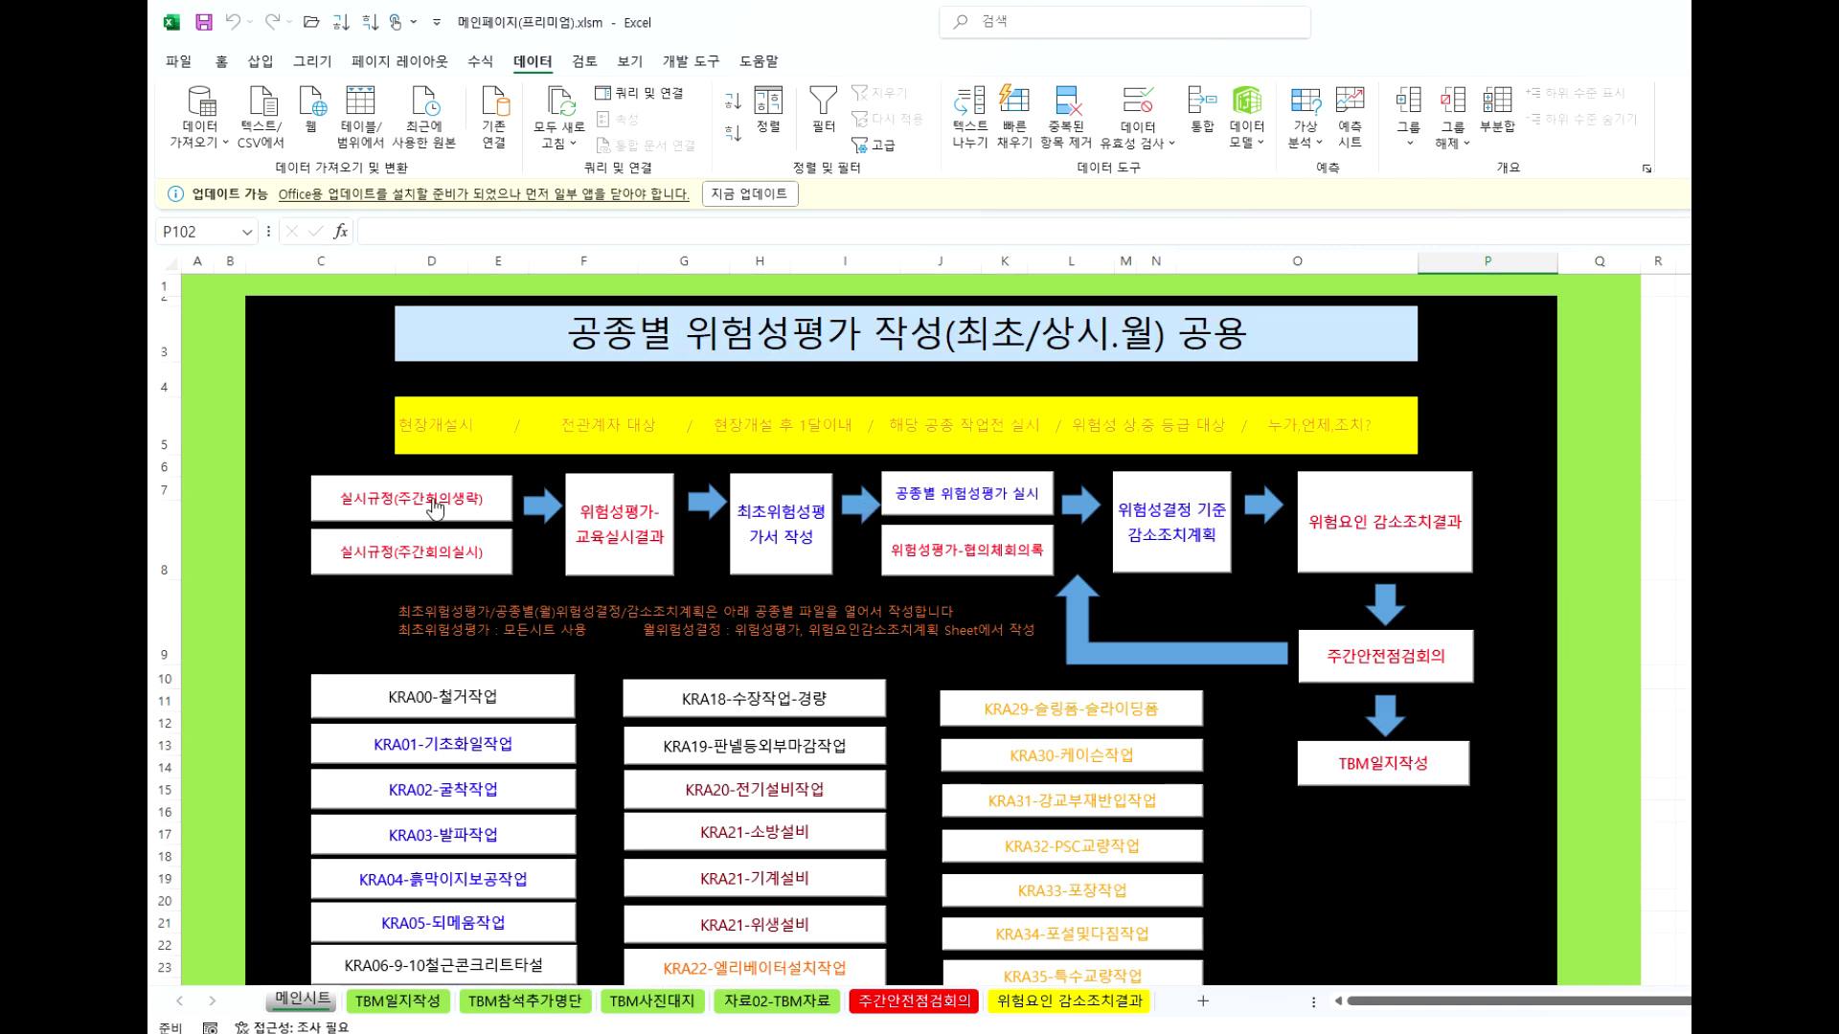
{"action": "left_click", "coordinate": [435, 510]}
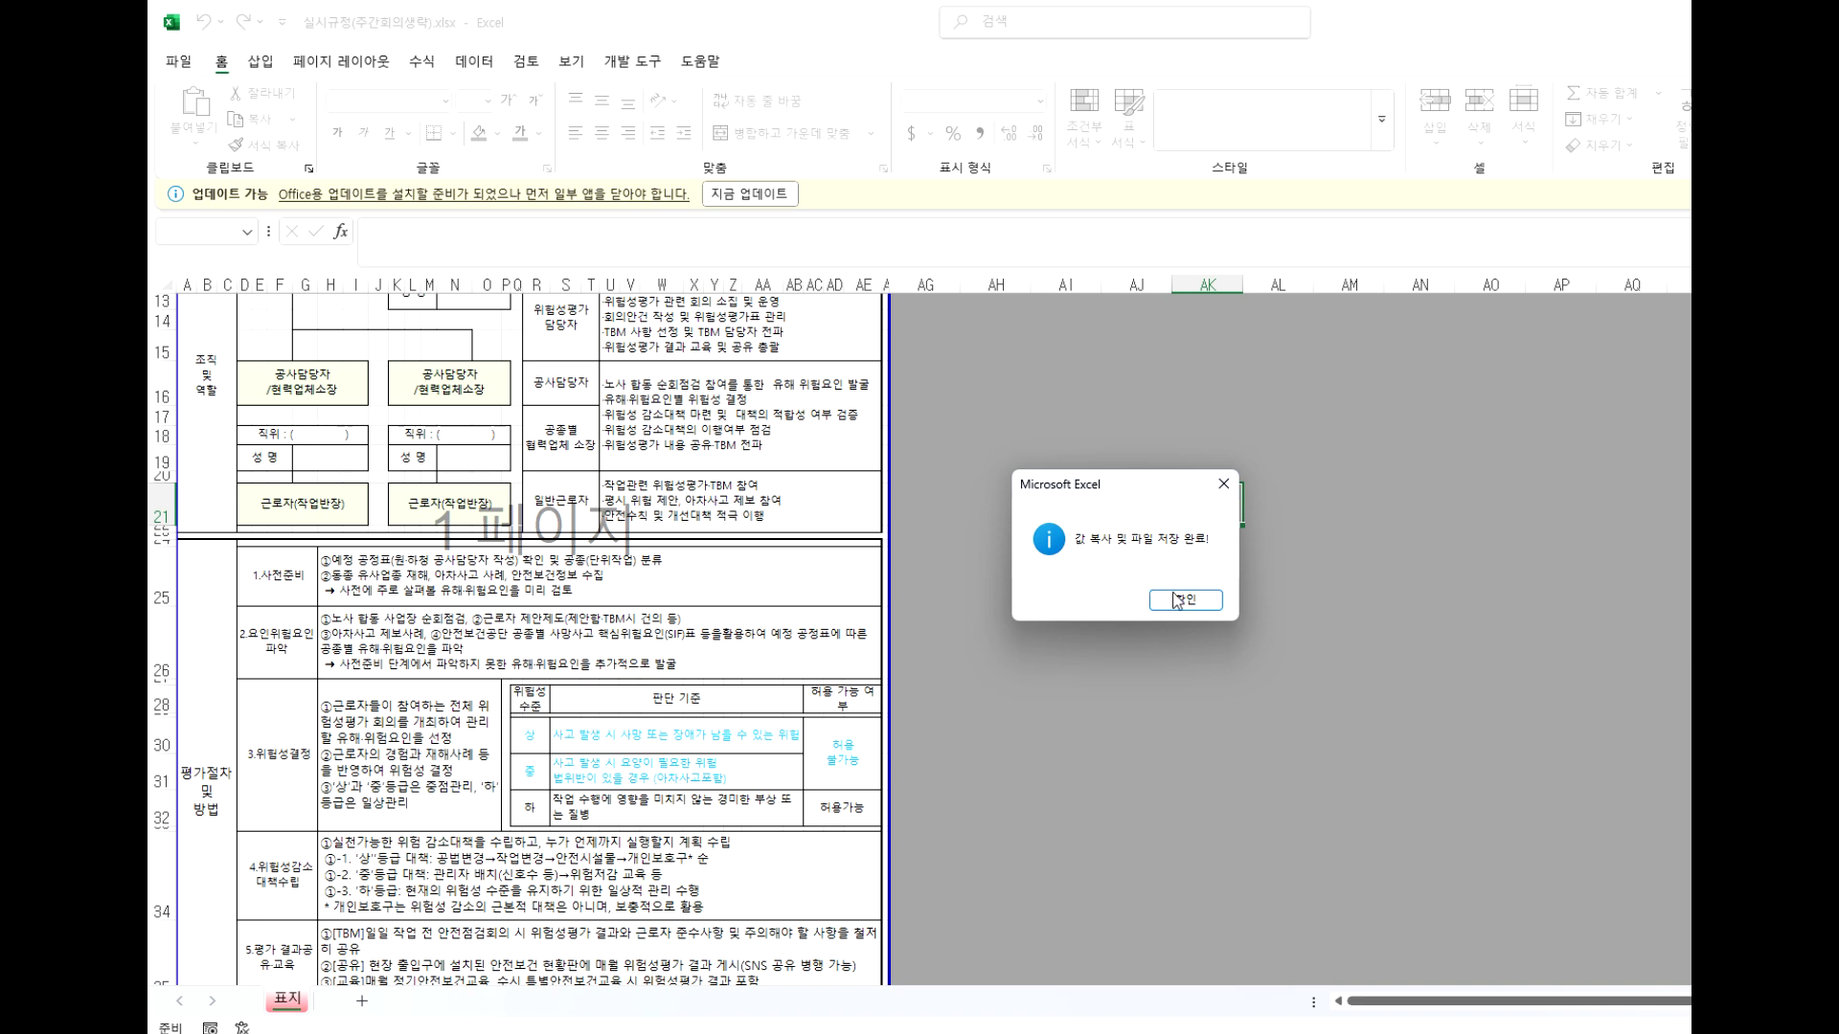
{"action": "left_click", "coordinate": [1176, 598]}
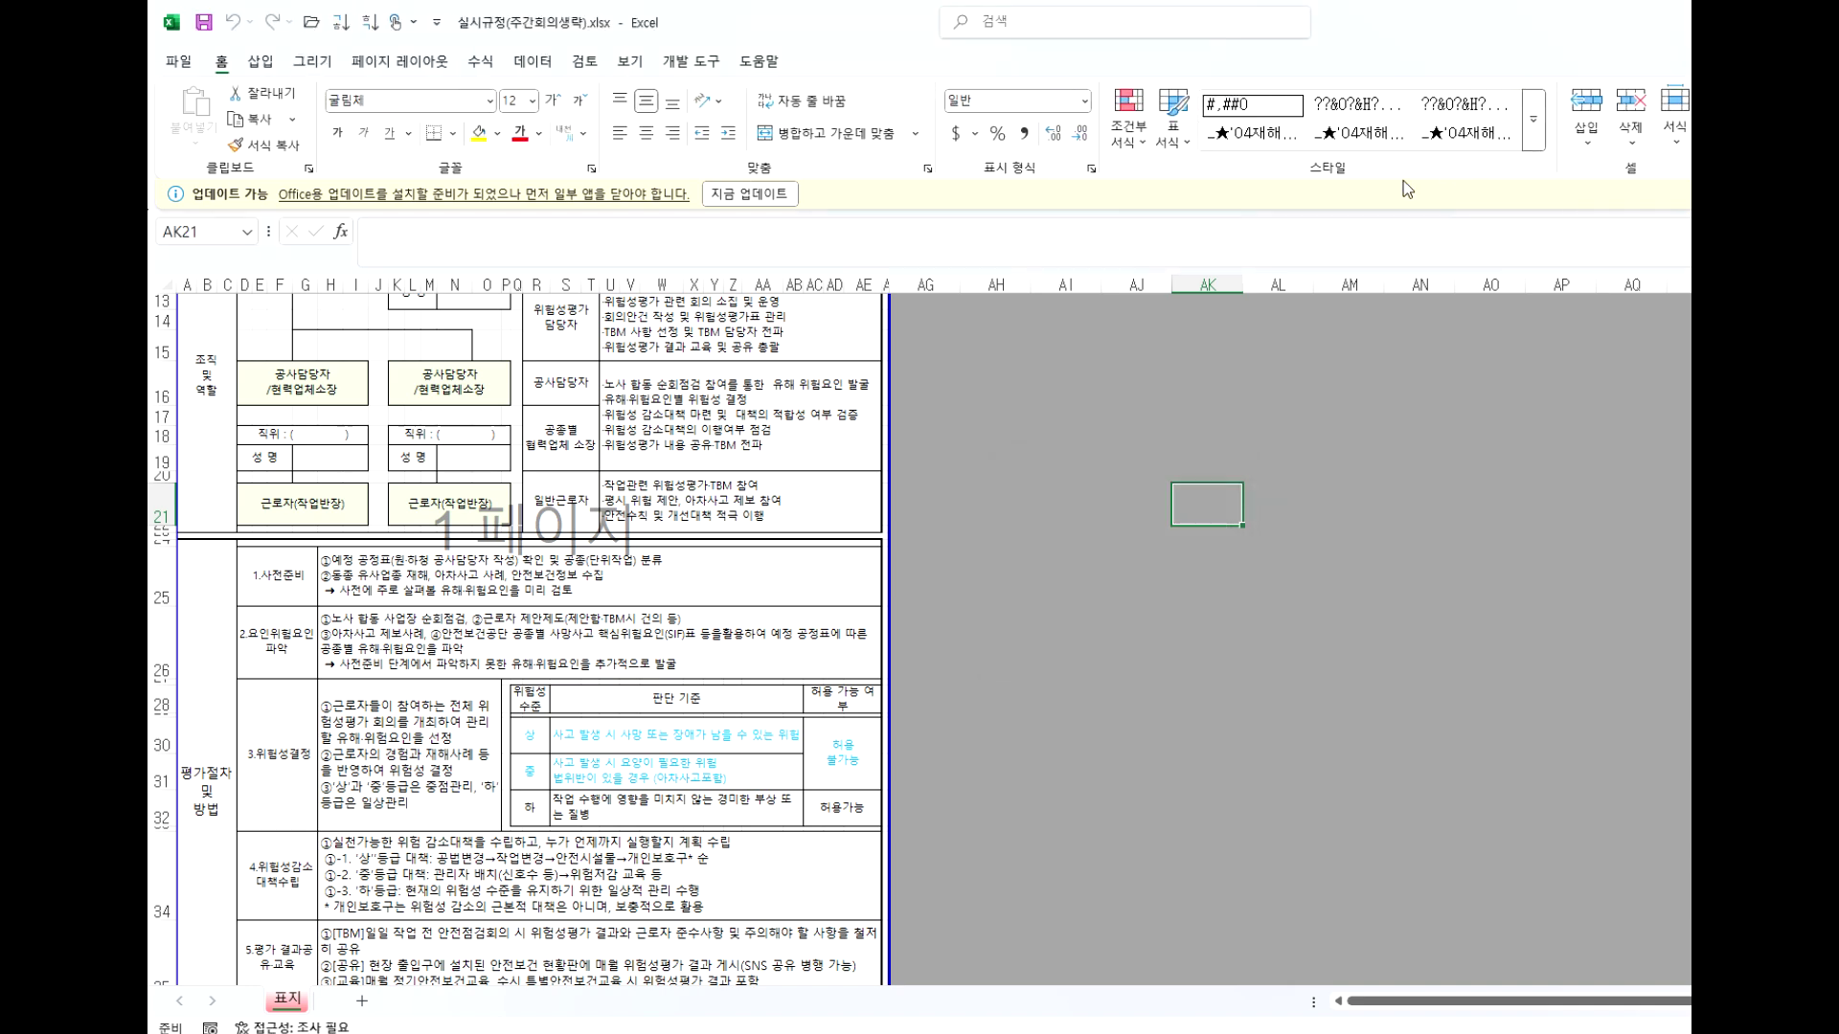
Examine the 위험성평가 실시 규정 form from its heading and 조직 및 역할 to the 평가절차 및 방법 section, and close the workbook.
{"action": "scroll", "coordinate": [436, 544], "scroll_direction": "up", "scroll_amount": 5}
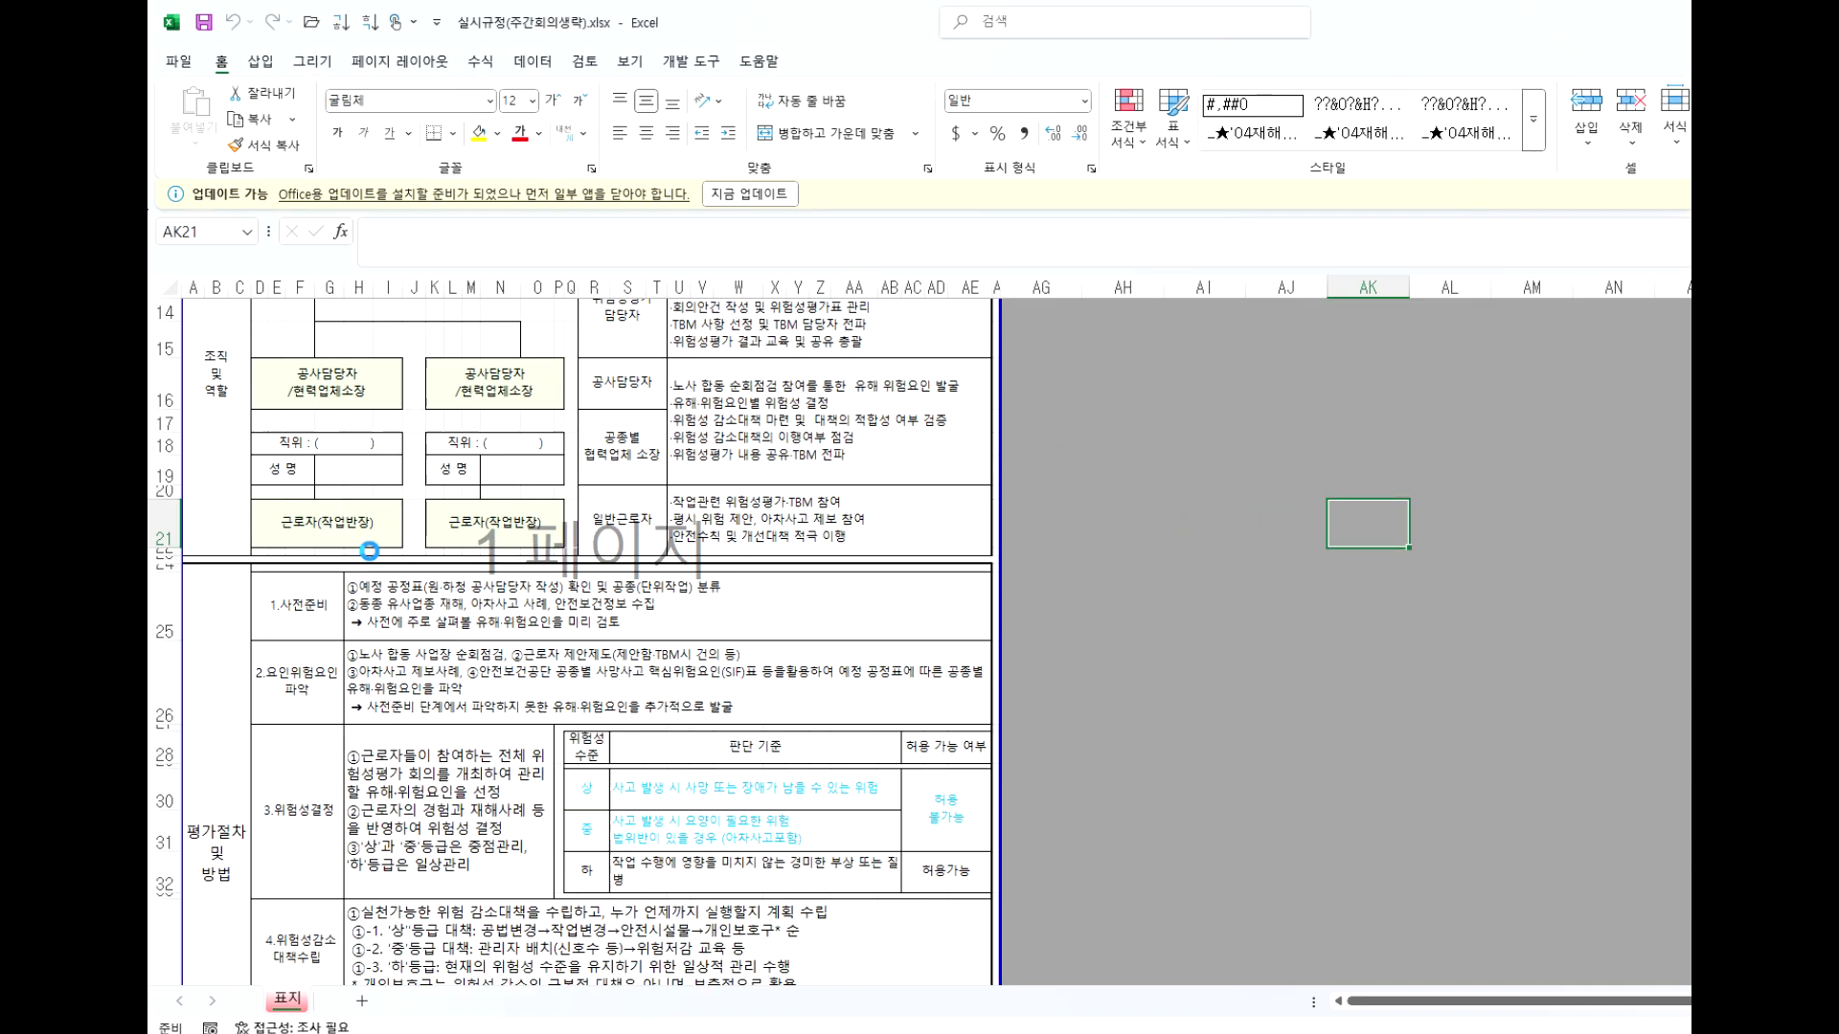
{"action": "scroll", "coordinate": [600, 598], "scroll_direction": "up", "scroll_amount": 2, "text": "ctrl"}
{"action": "left_click", "coordinate": [1226, 528]}
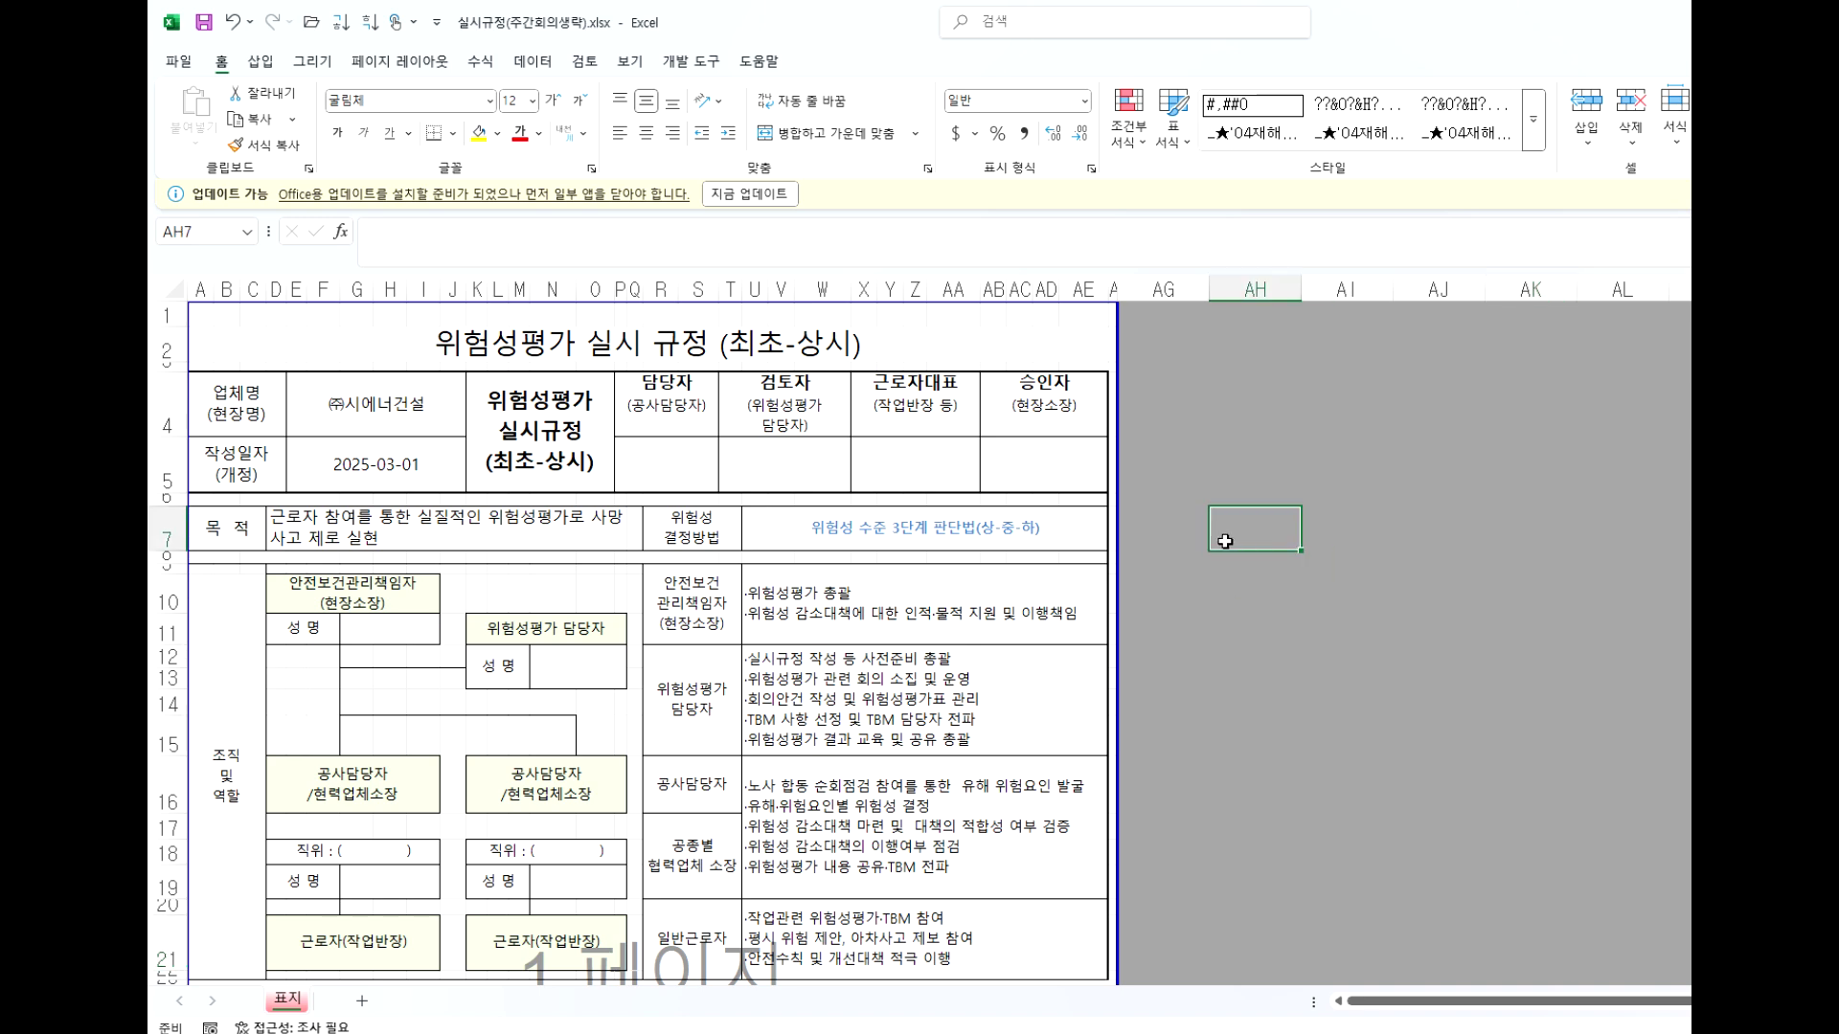
{"action": "scroll", "coordinate": [436, 544], "scroll_direction": "down", "scroll_amount": 4}
{"action": "scroll", "coordinate": [496, 482], "scroll_direction": "down", "scroll_amount": 2}
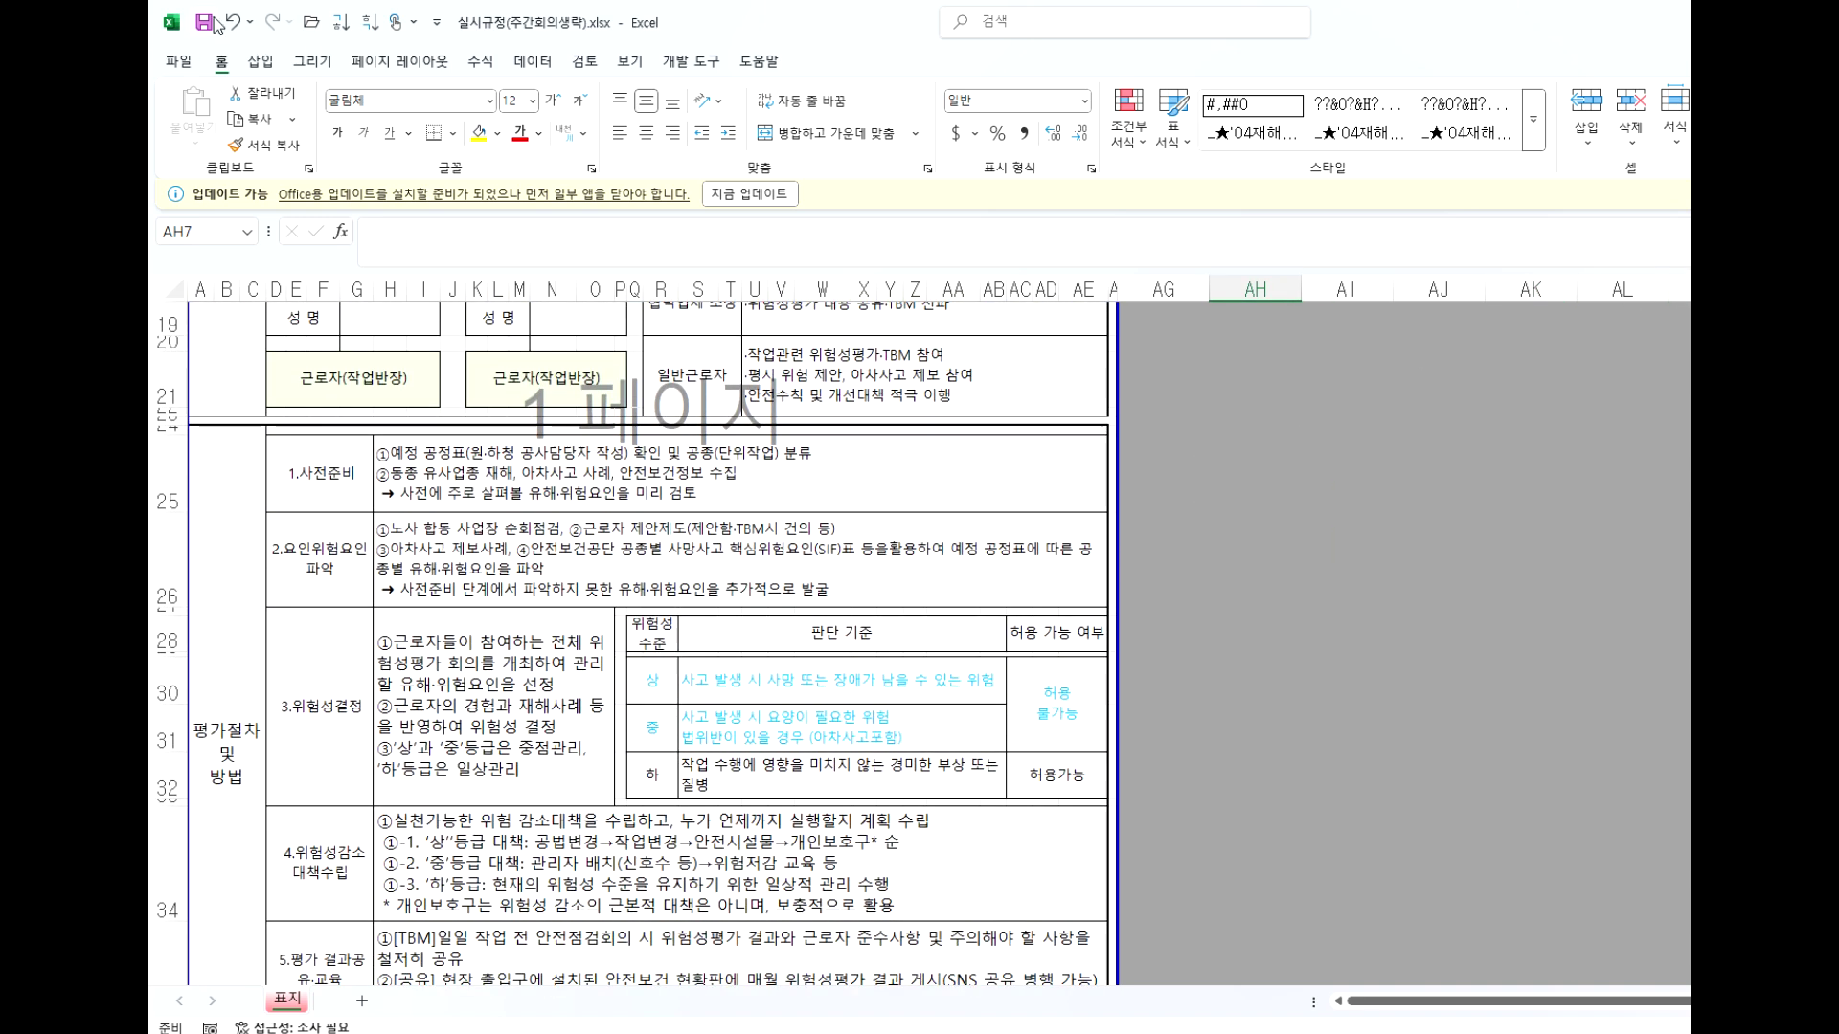
{"action": "left_click", "coordinate": [516, 746]}
{"action": "scroll", "coordinate": [461, 472], "scroll_direction": "up", "scroll_amount": 6}
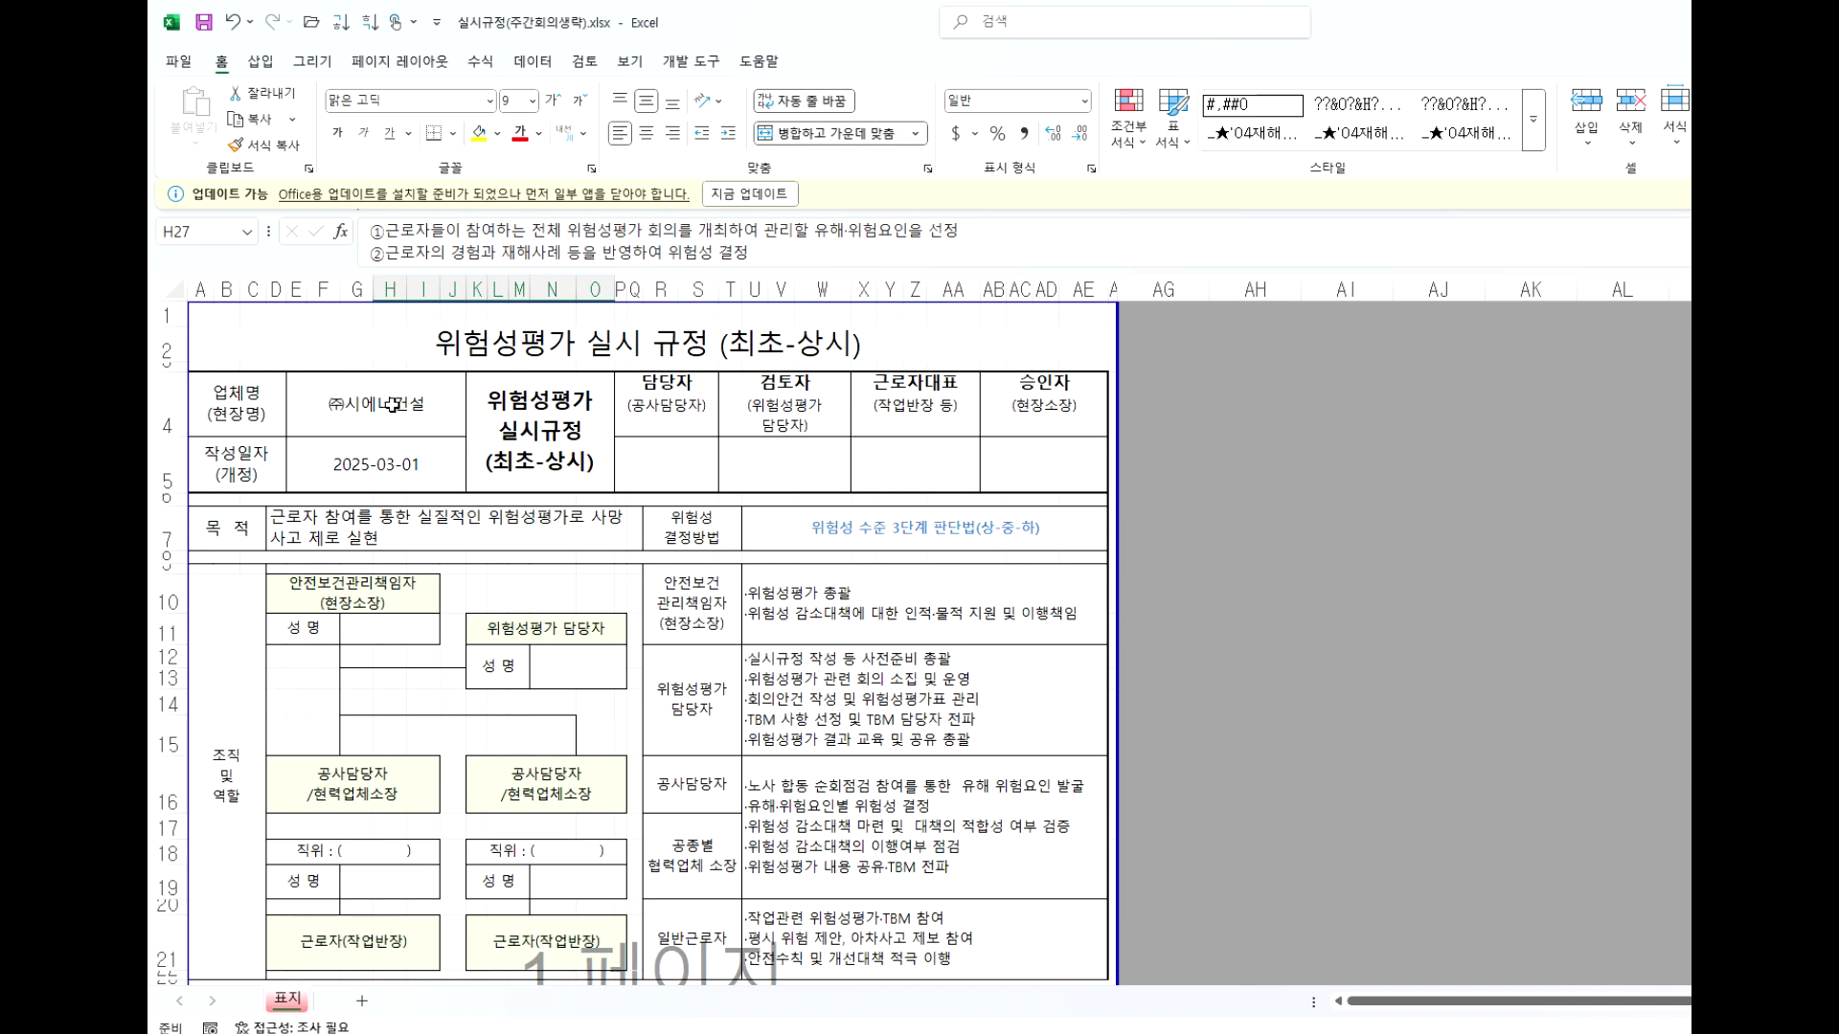
{"action": "key", "text": "ctrl+w"}
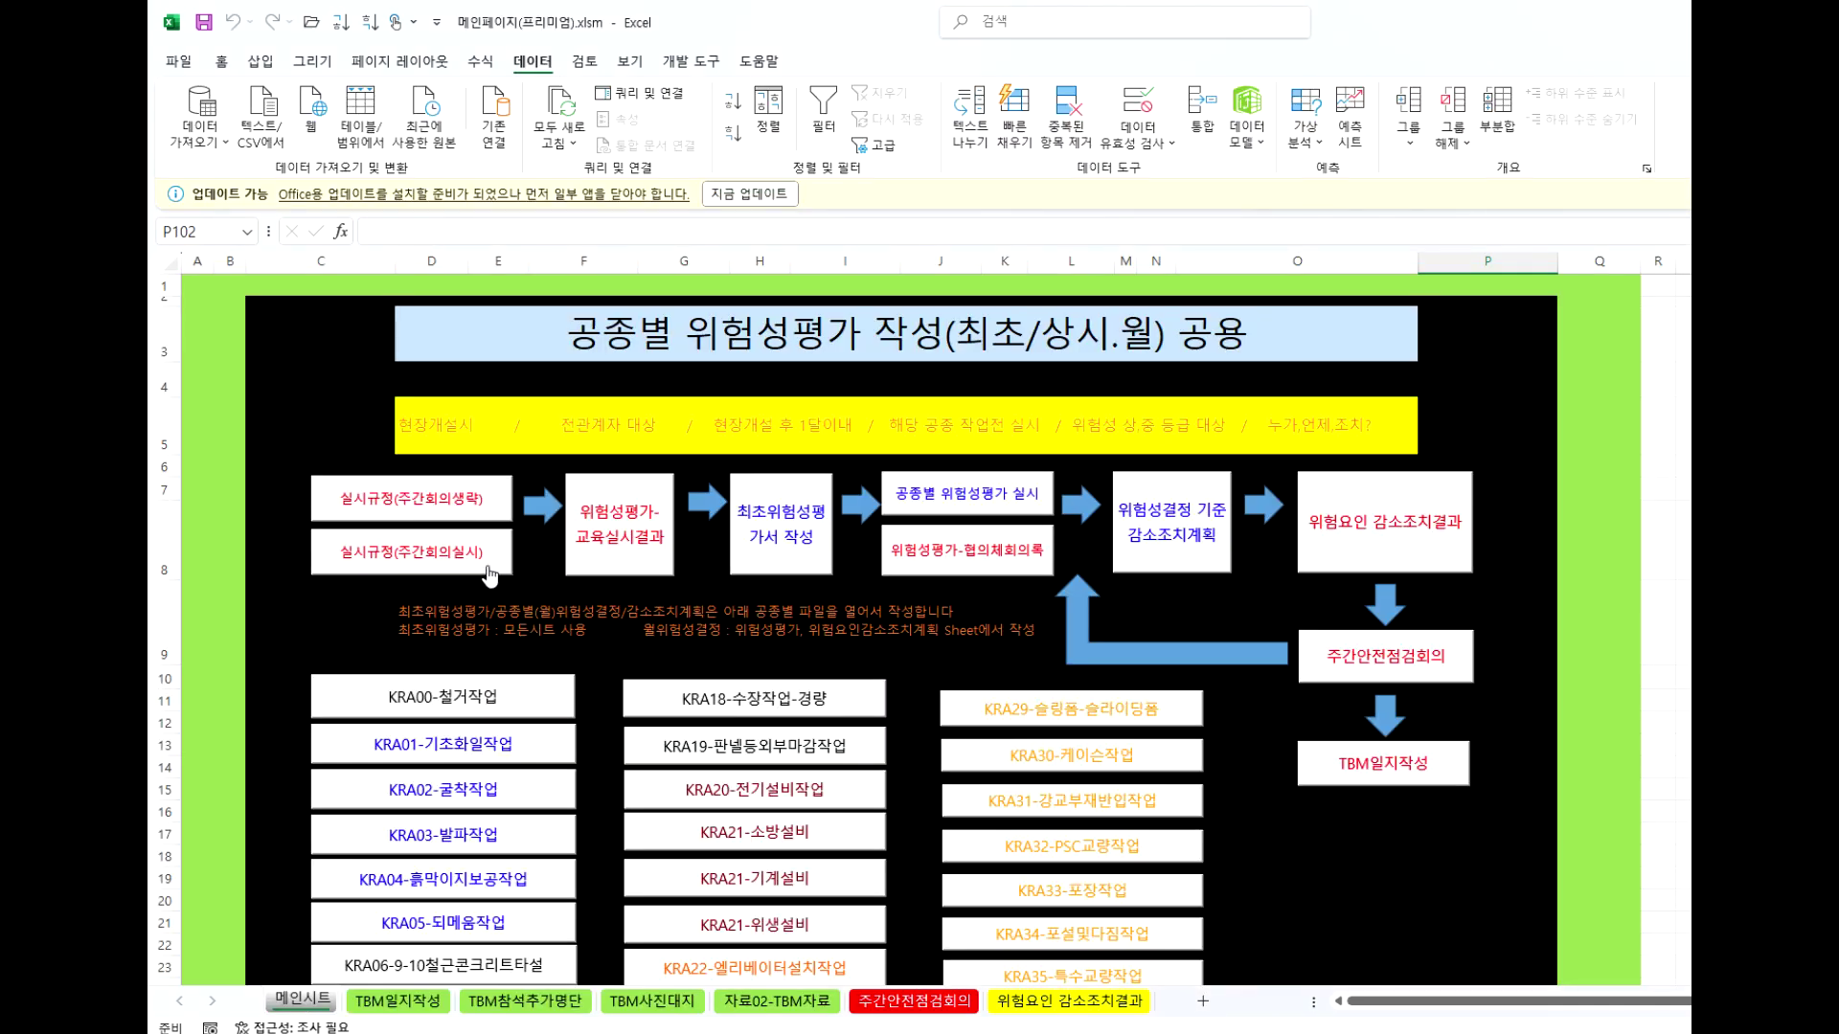
Open the 위험성평가-교육실시결과 workbook and look through its 참석자 명단, 평가내용 and 회의사진 sections.
{"action": "left_click", "coordinate": [620, 547]}
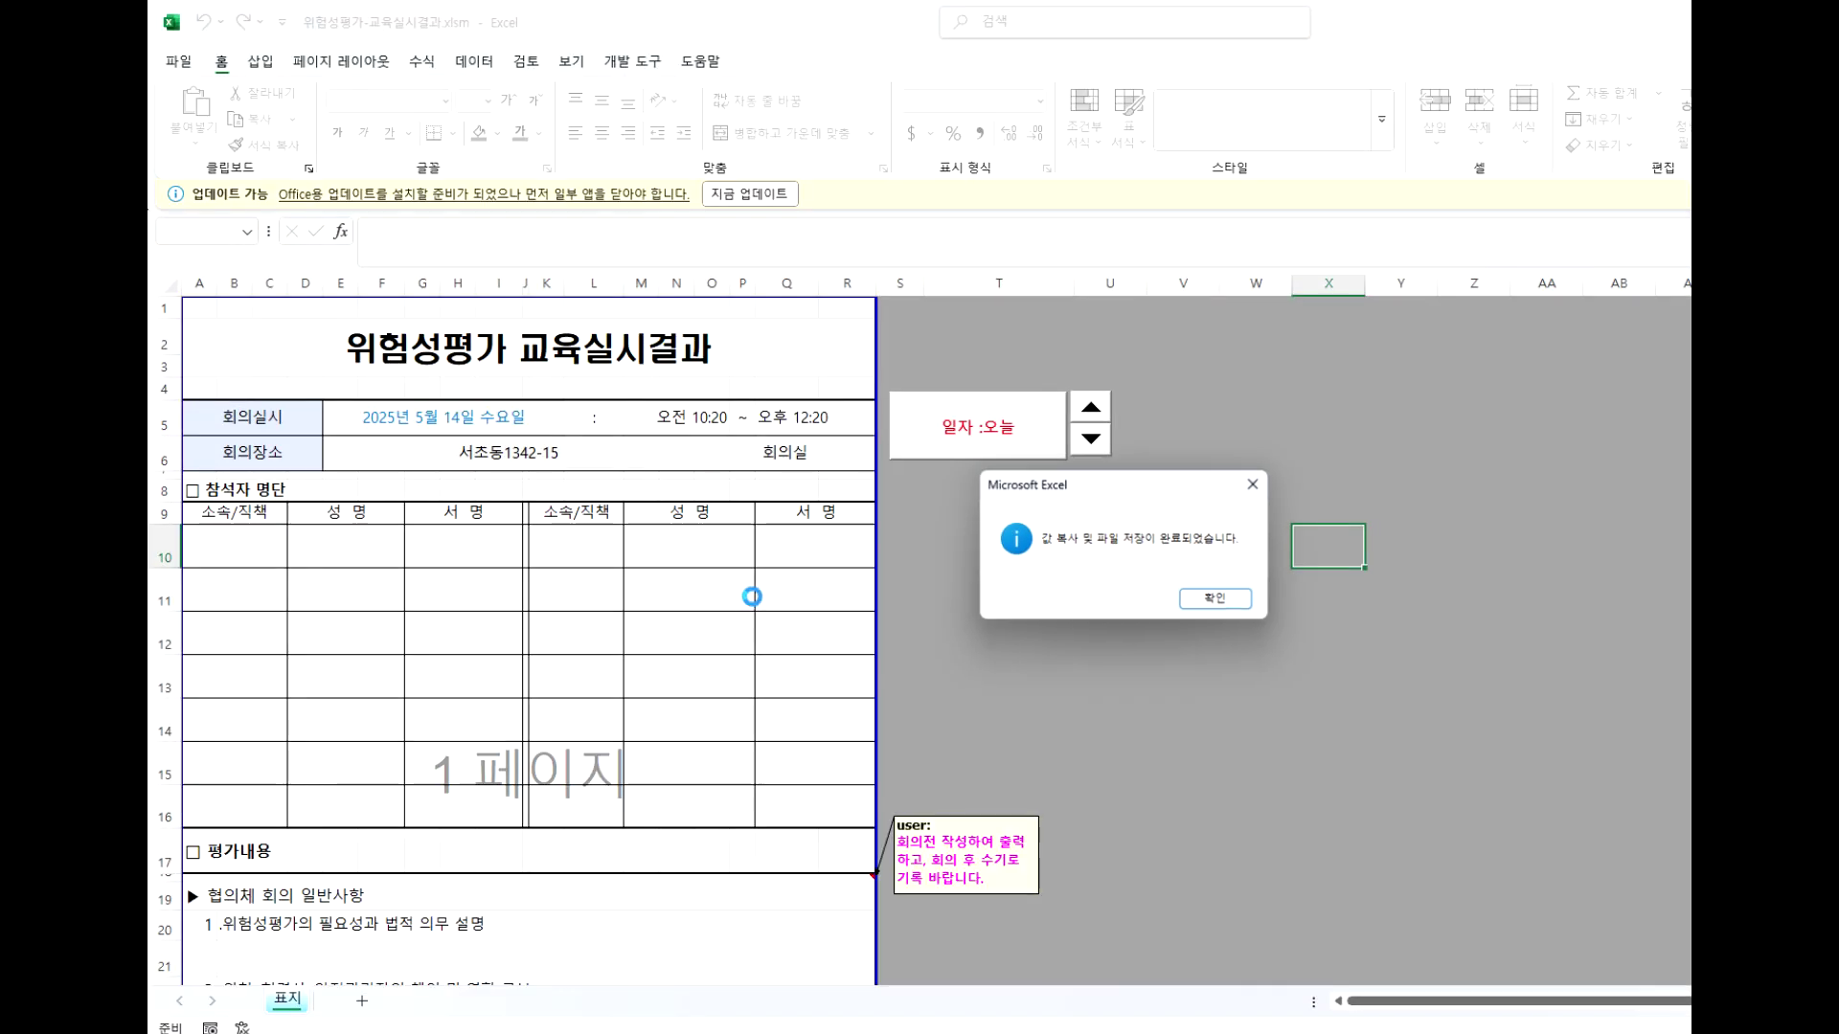
{"action": "left_click", "coordinate": [1212, 600]}
{"action": "scroll", "coordinate": [583, 718], "scroll_direction": "down", "scroll_amount": 6}
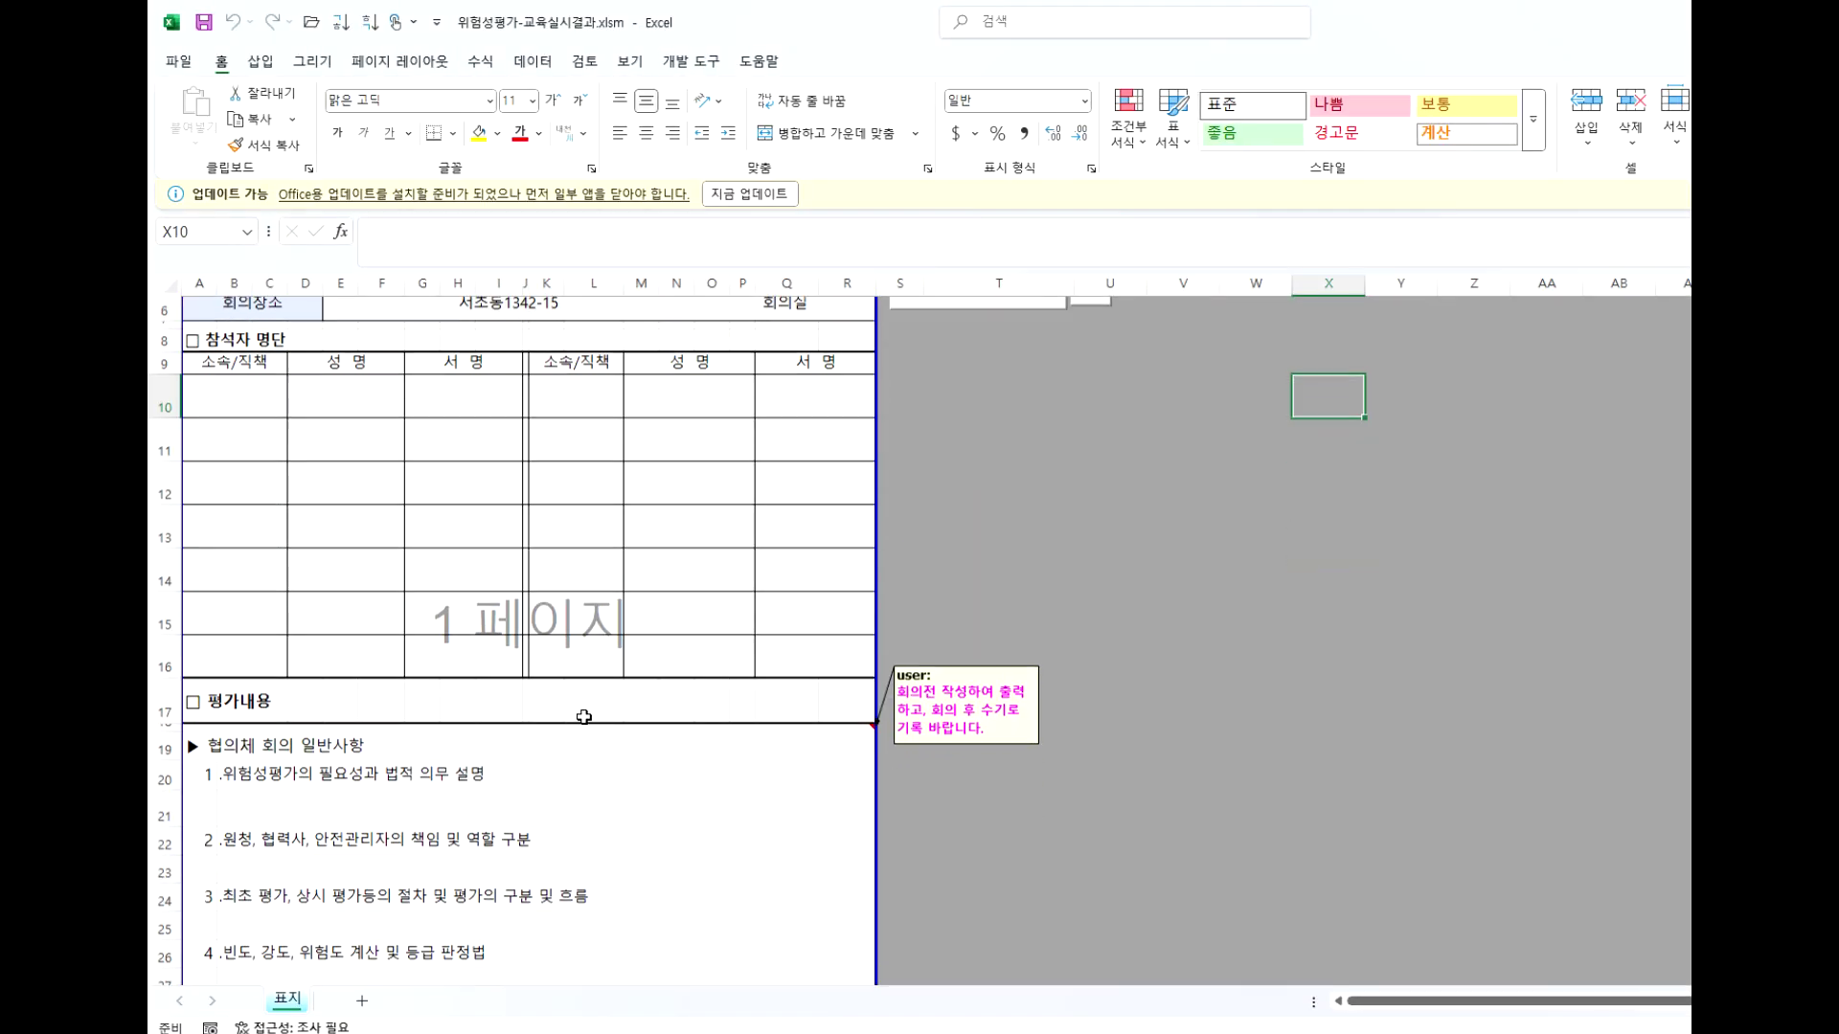
{"action": "scroll", "coordinate": [566, 821], "scroll_direction": "up", "scroll_amount": 6}
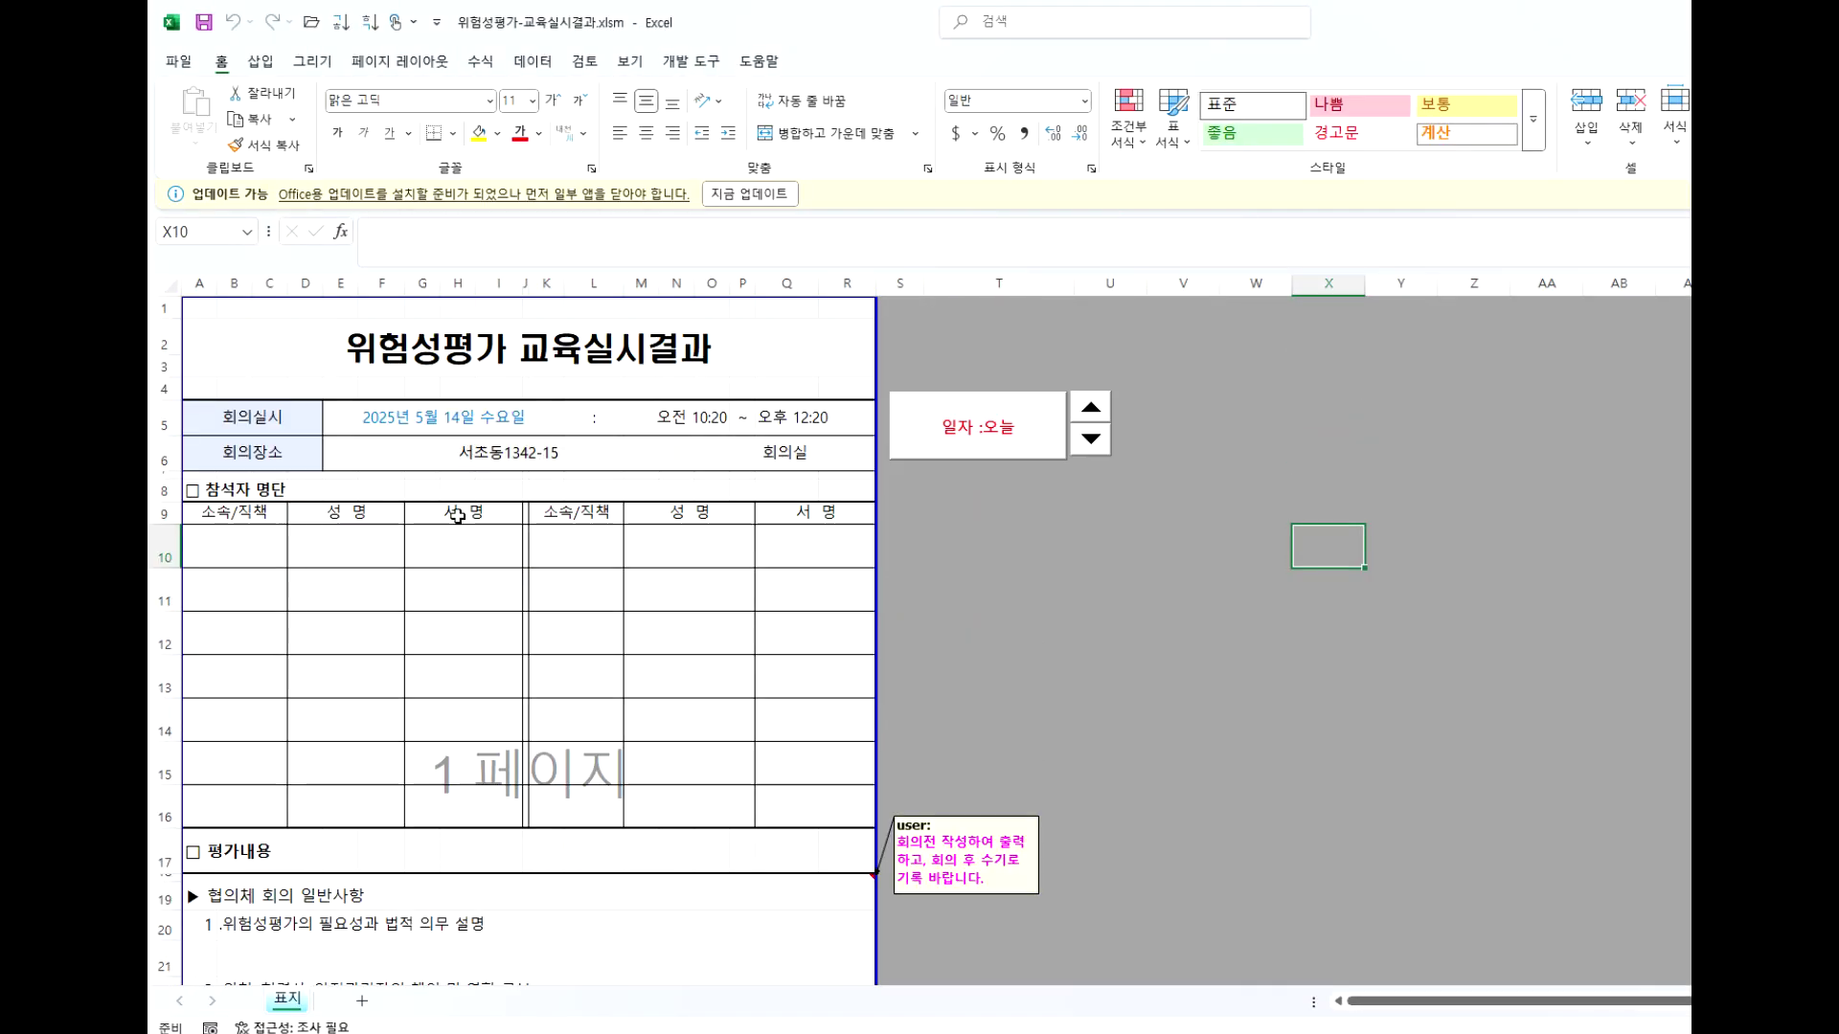
{"action": "scroll", "coordinate": [534, 763], "scroll_direction": "down", "scroll_amount": 8}
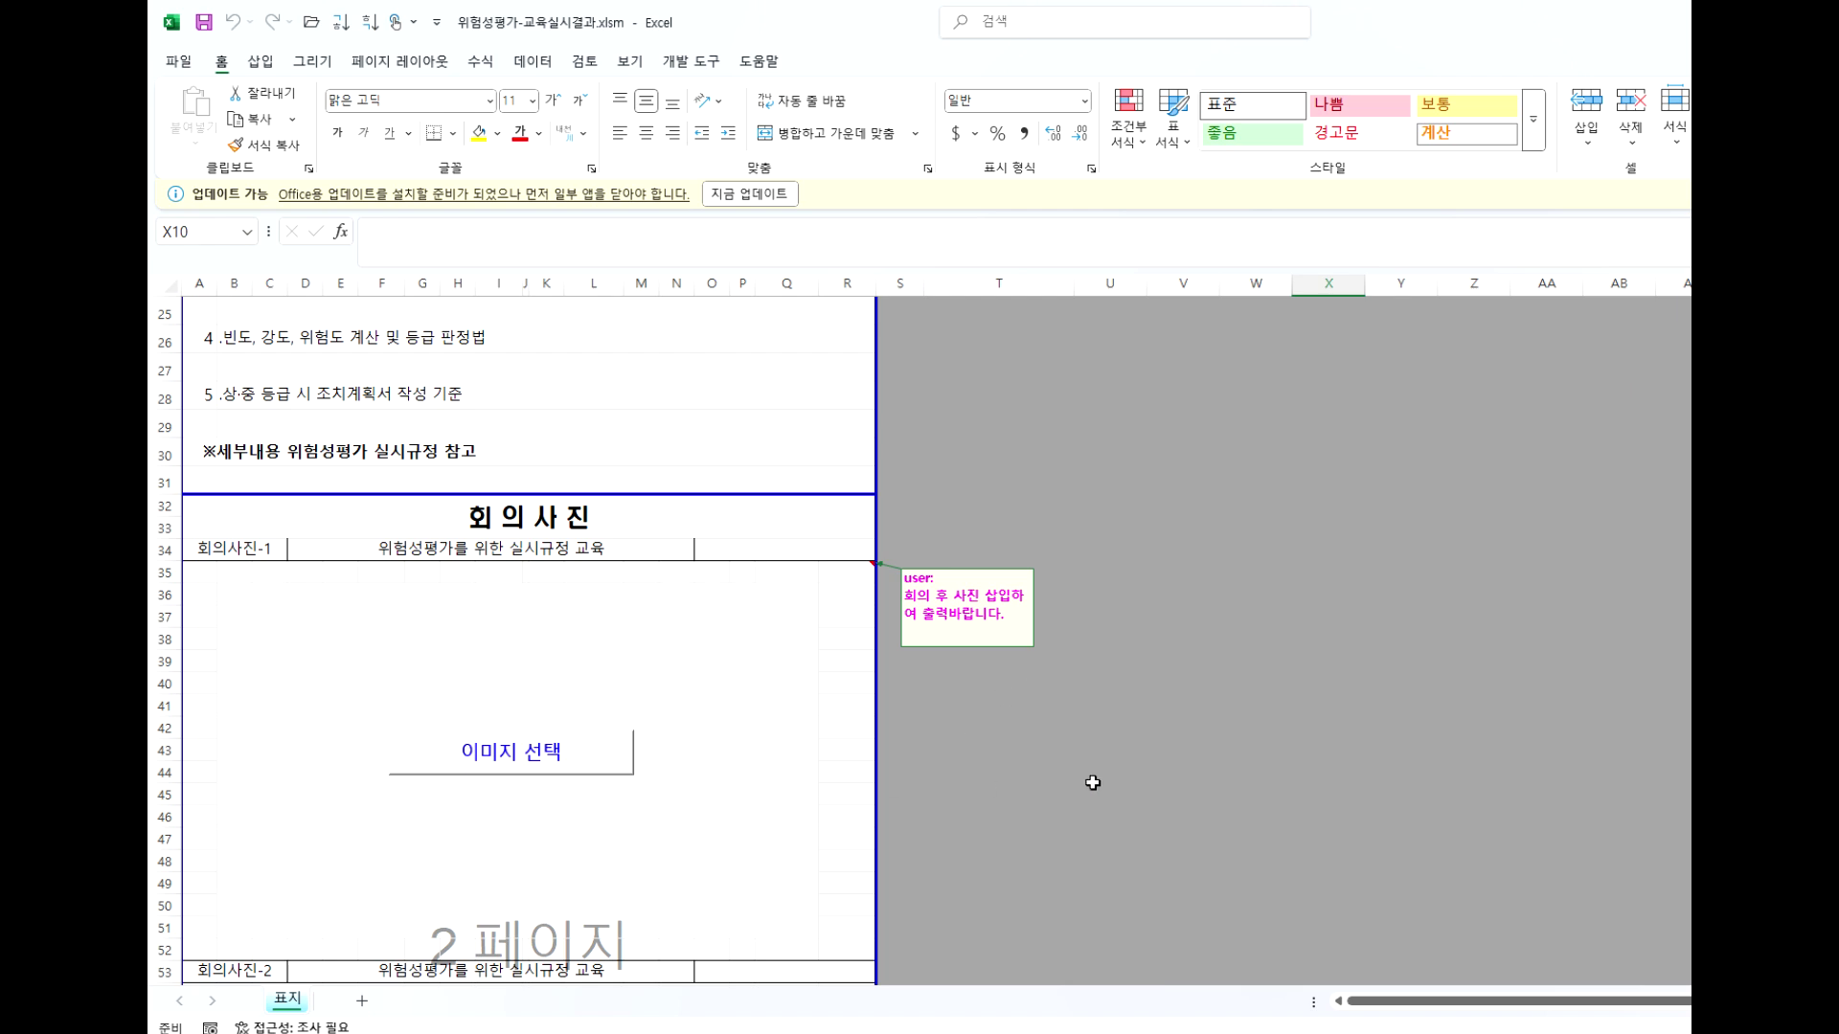
Insert 20250403_233726.png from the 02-안전이미지 > 안전교육이미지 > 일반교육 folder as the 회의사진-1 photo.
{"action": "left_click", "coordinate": [512, 766]}
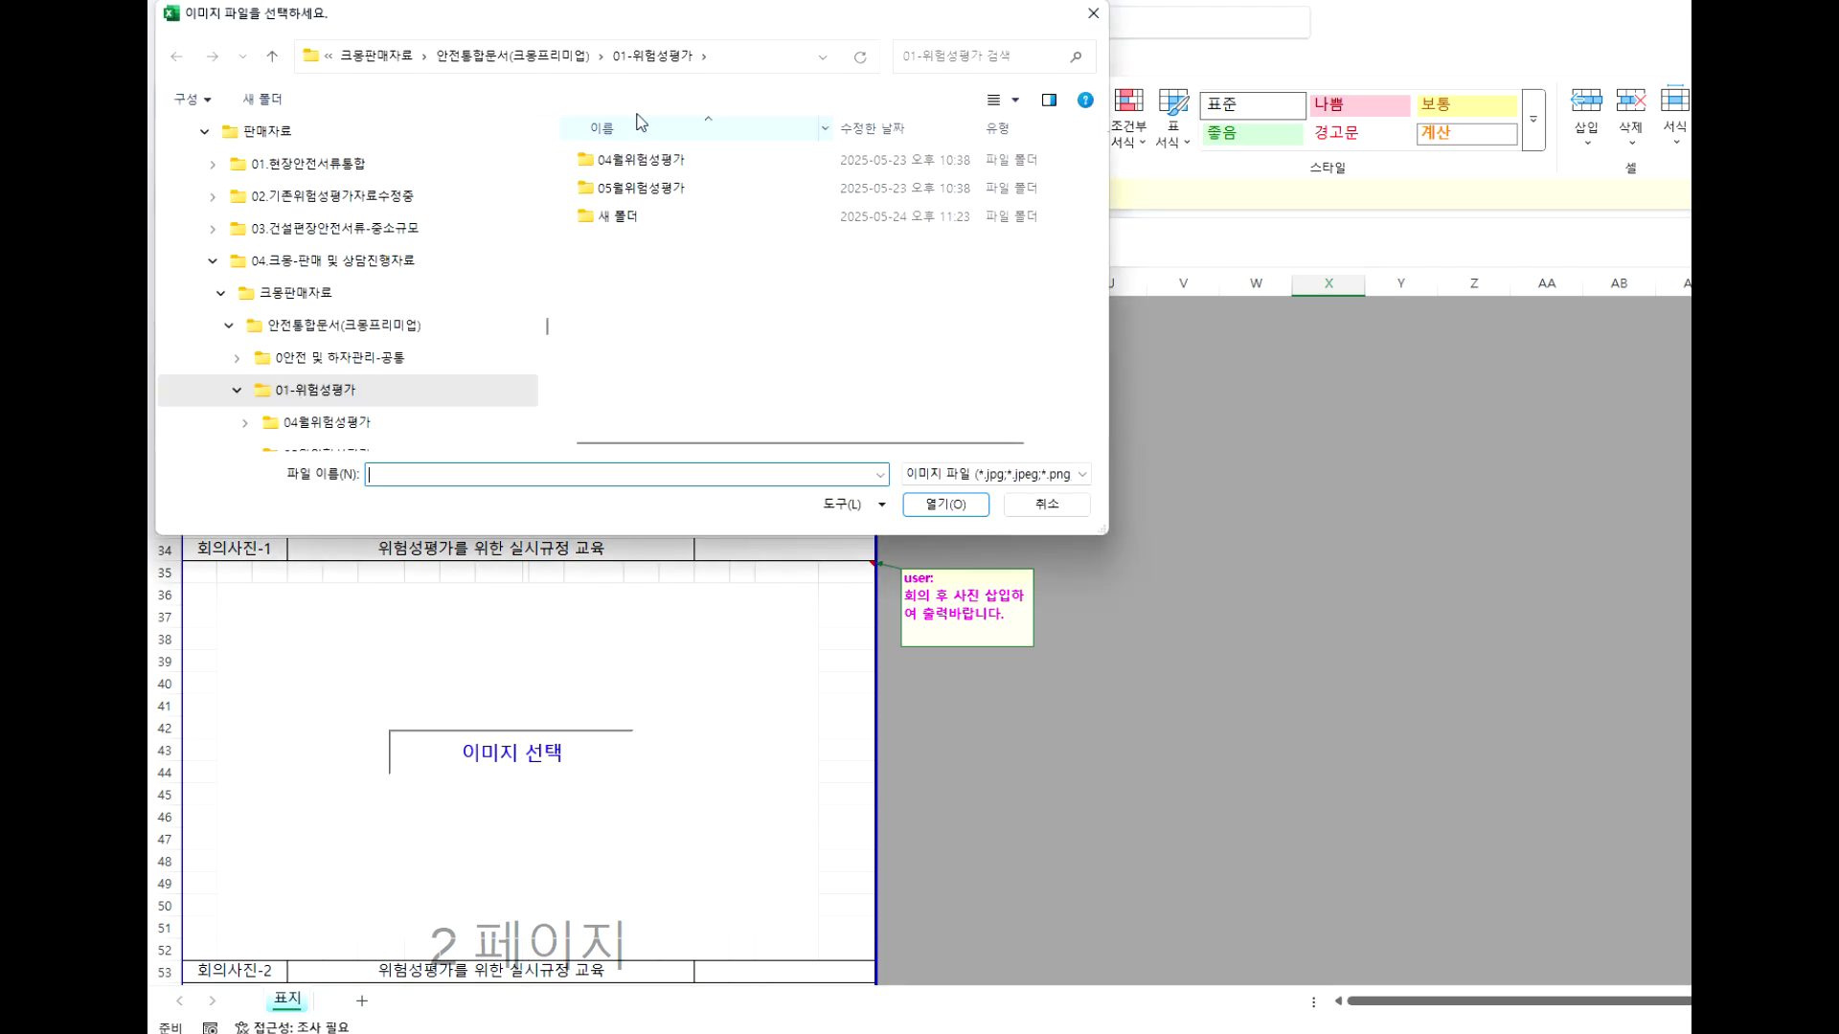
{"action": "left_click", "coordinate": [536, 58]}
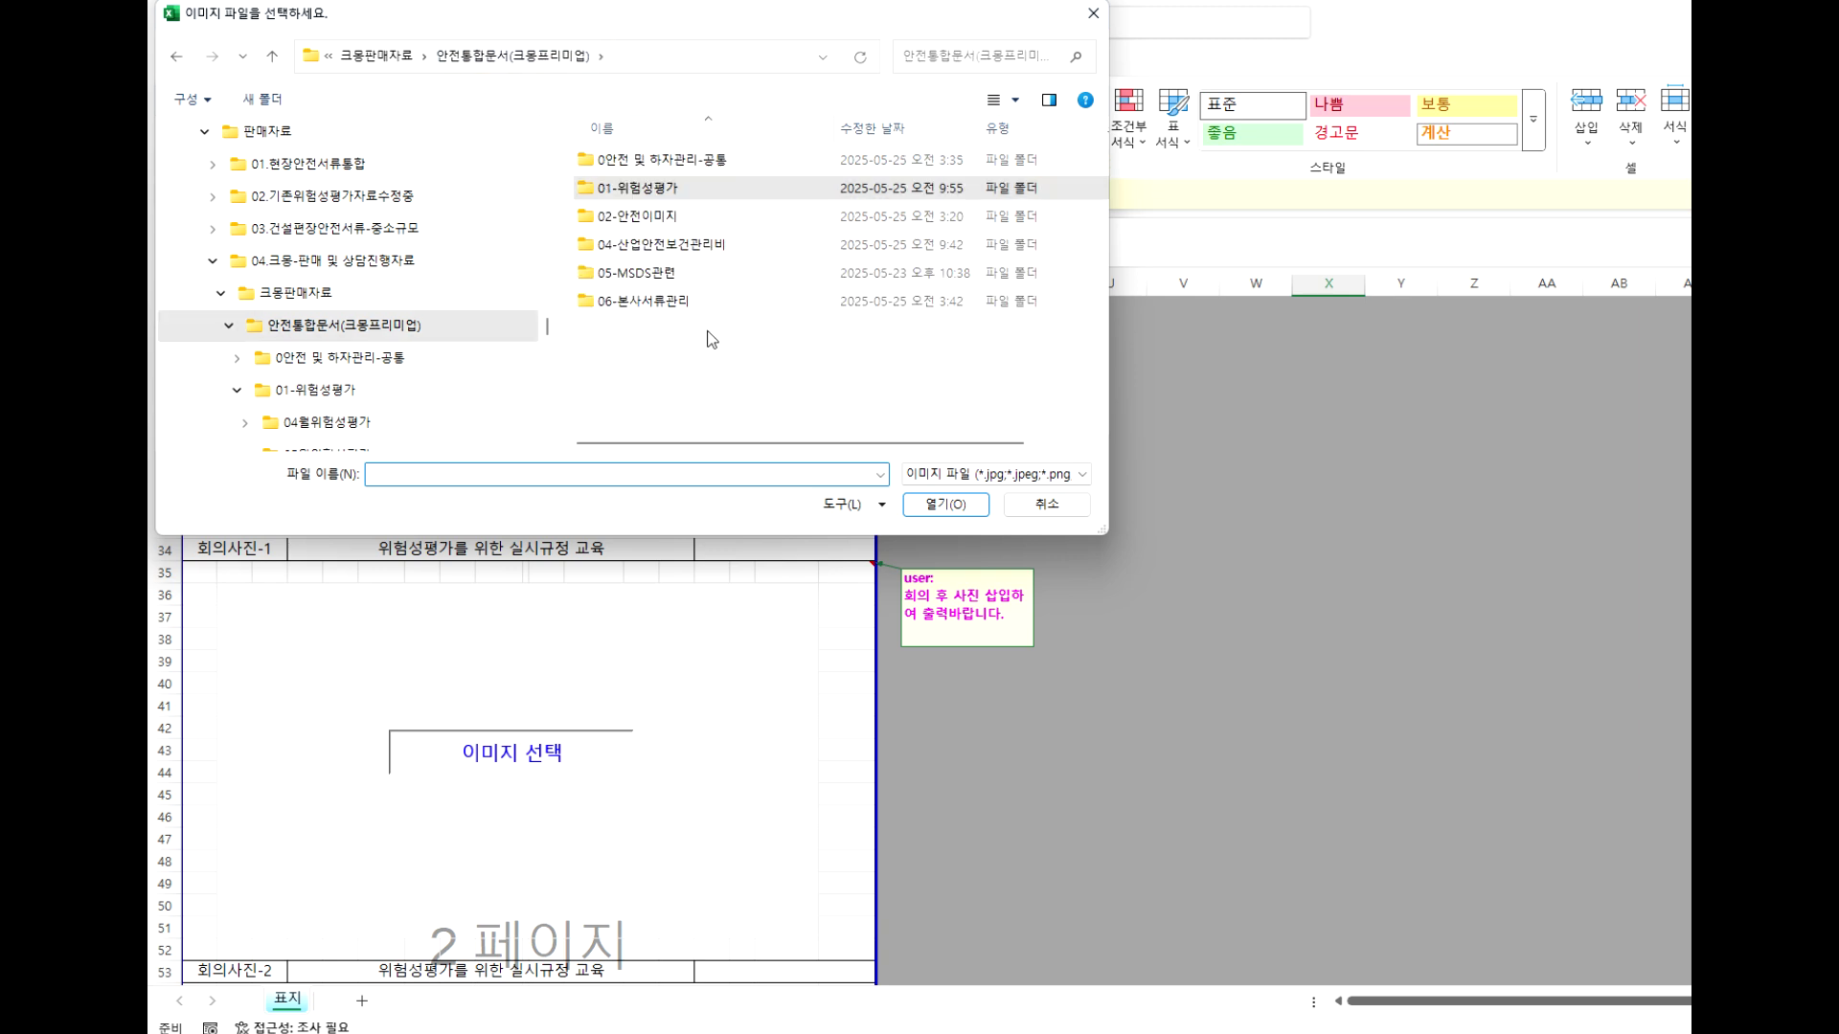
{"action": "double_click", "coordinate": [642, 219]}
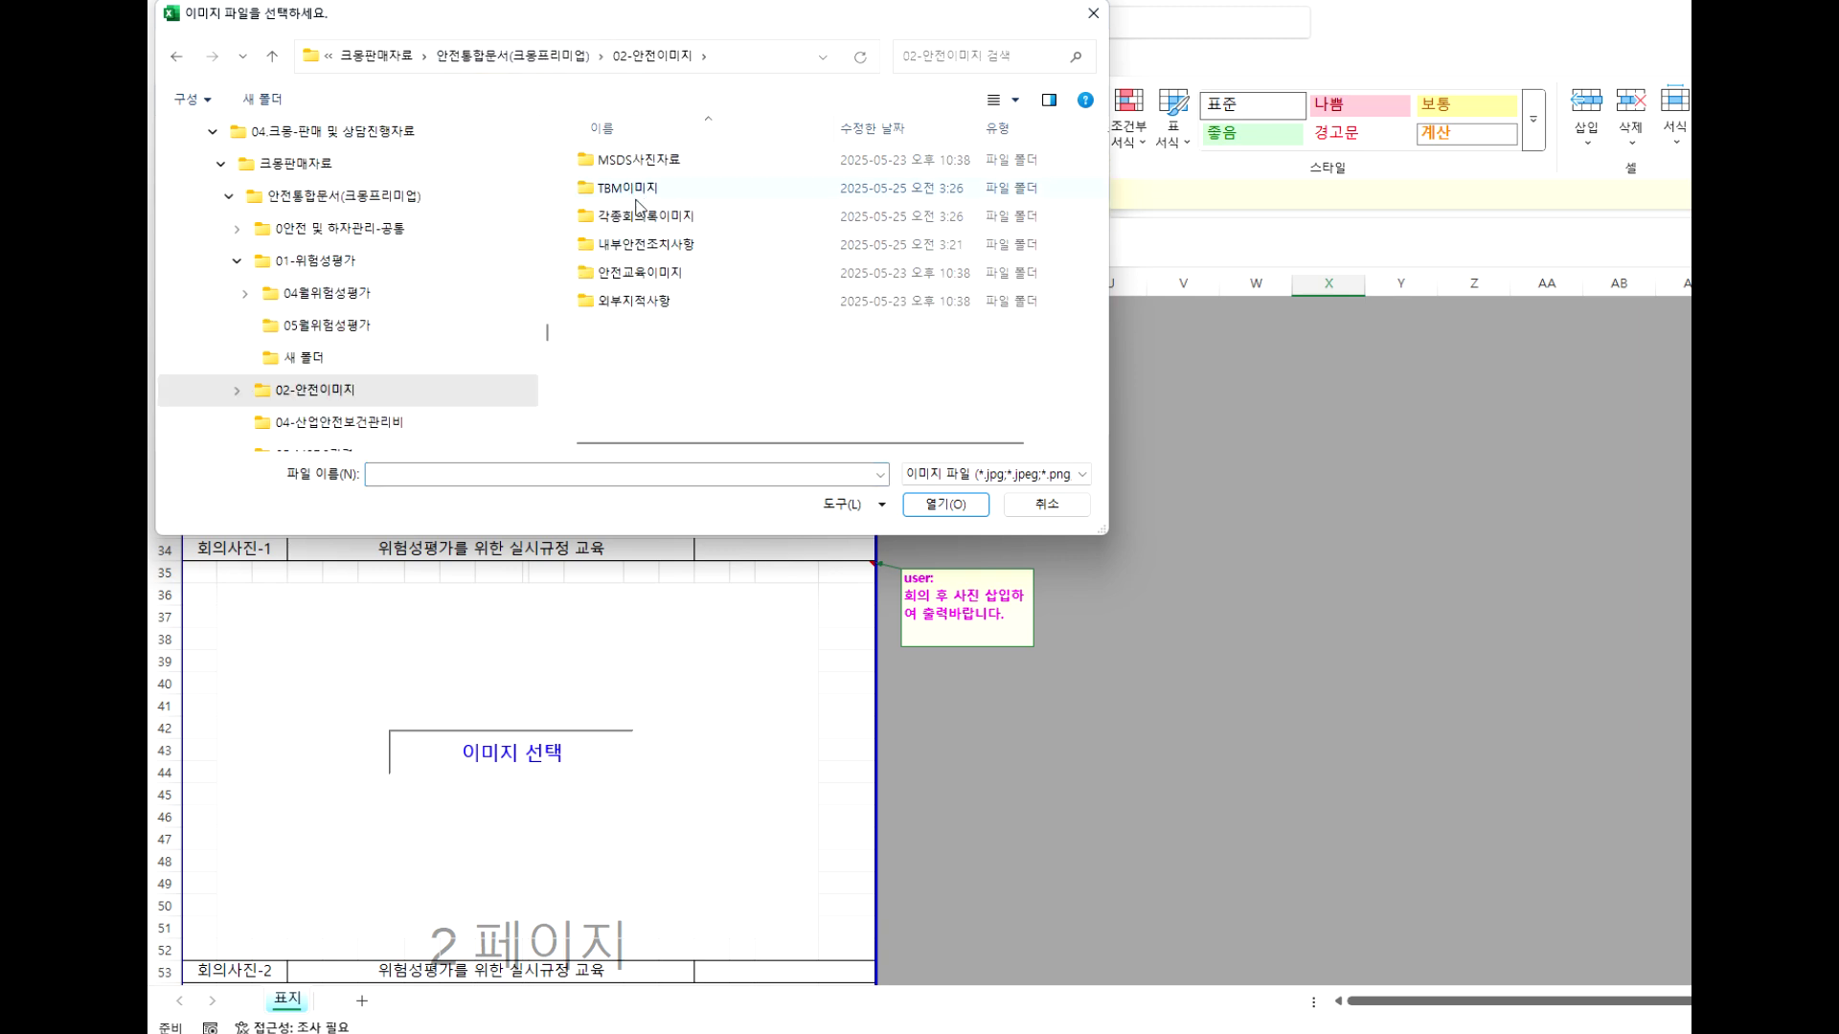
{"action": "double_click", "coordinate": [637, 196]}
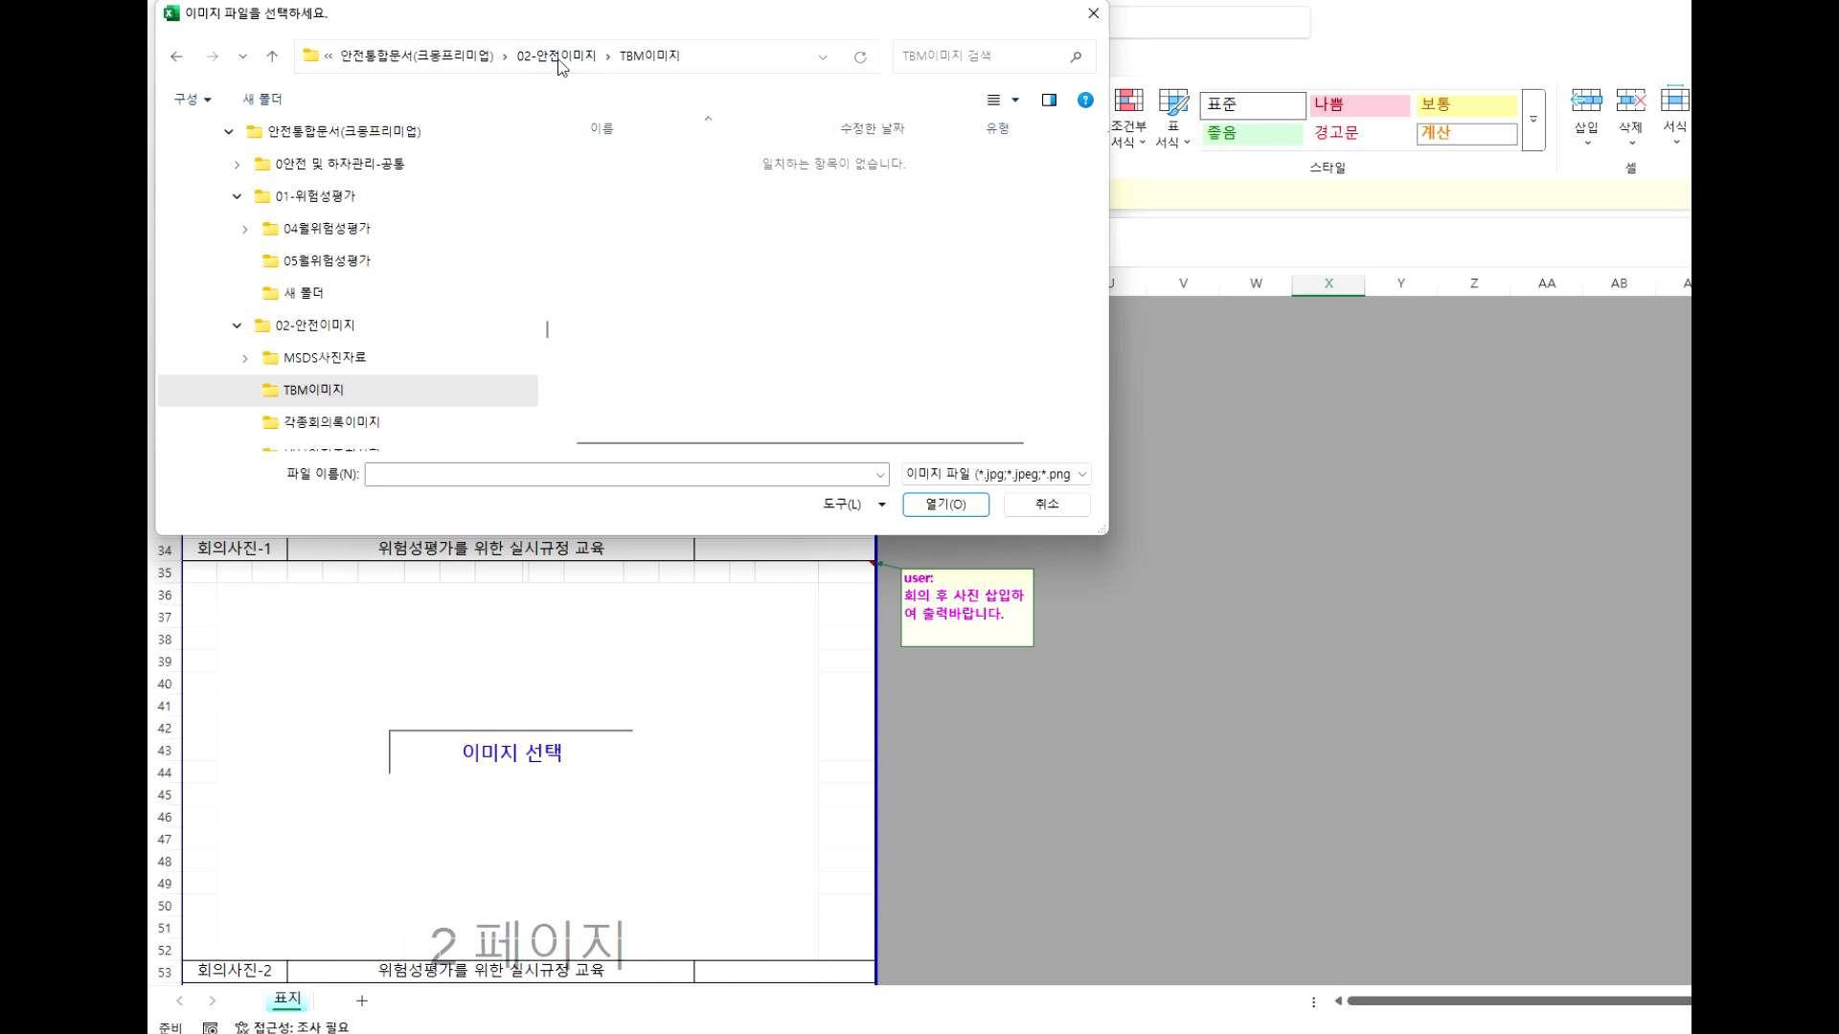
{"action": "key", "text": "BackSpace"}
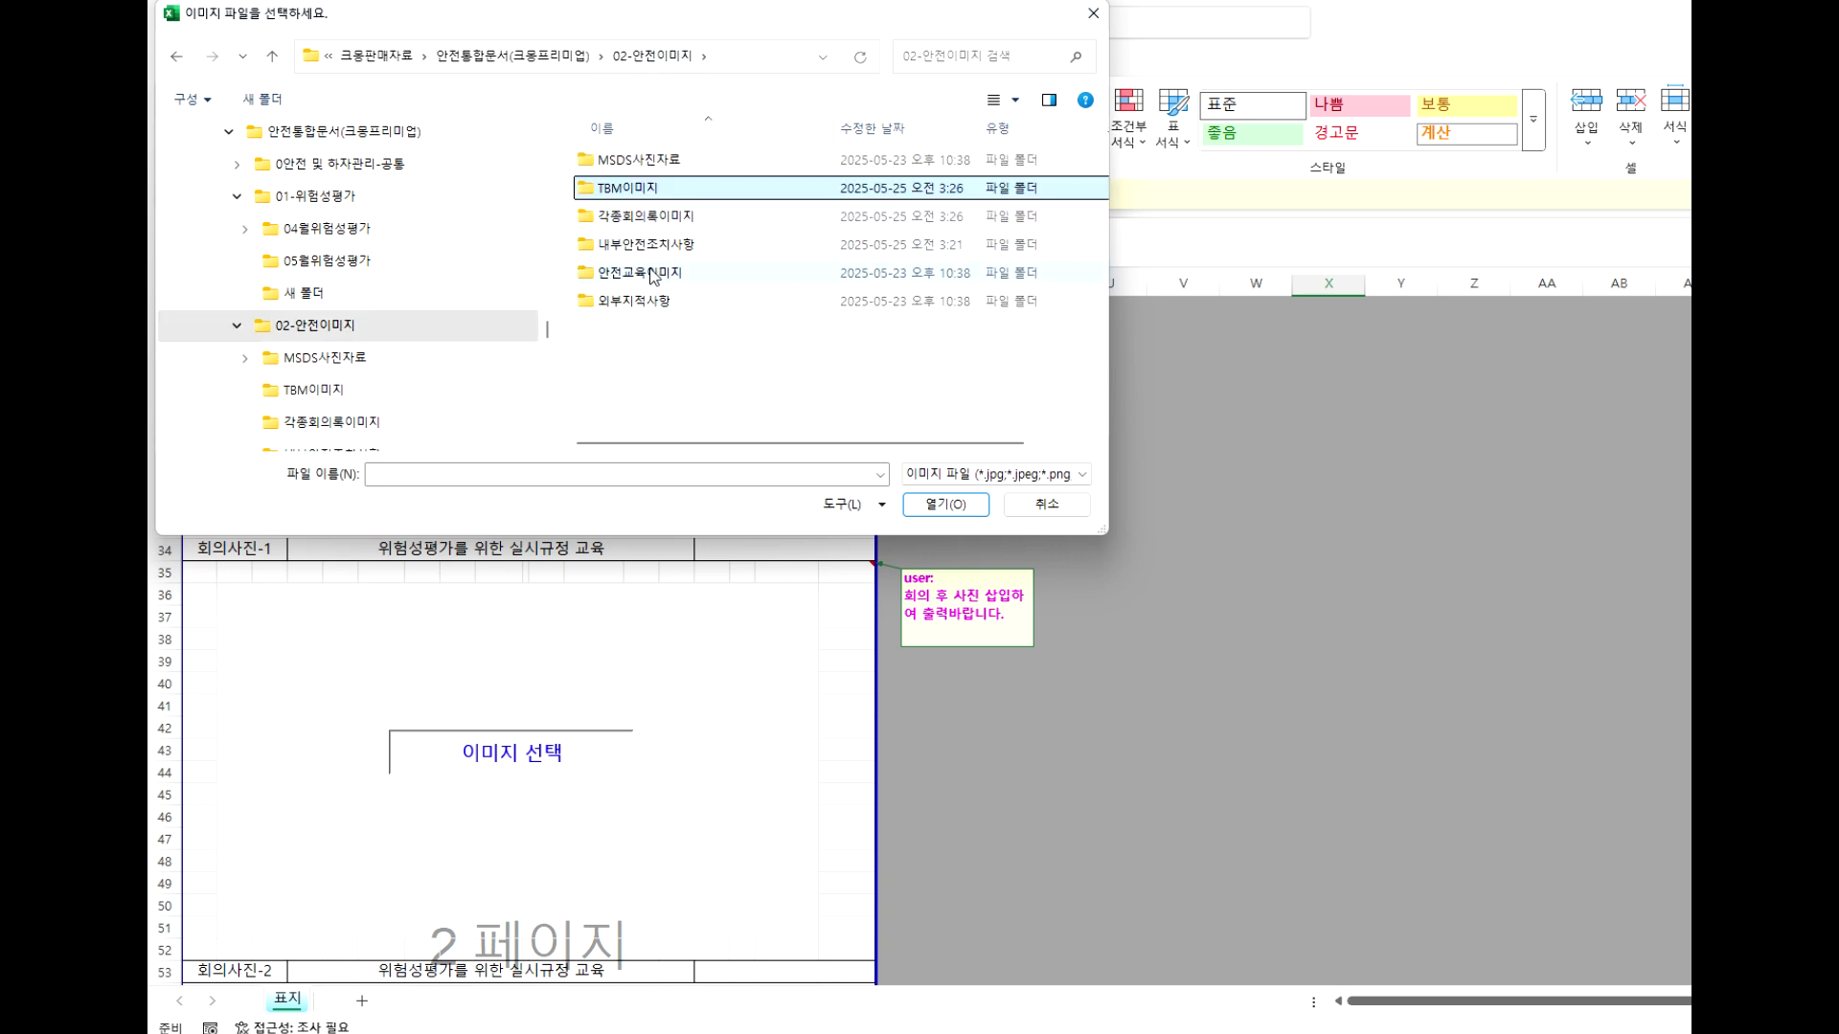
{"action": "double_click", "coordinate": [654, 277]}
{"action": "double_click", "coordinate": [624, 191]}
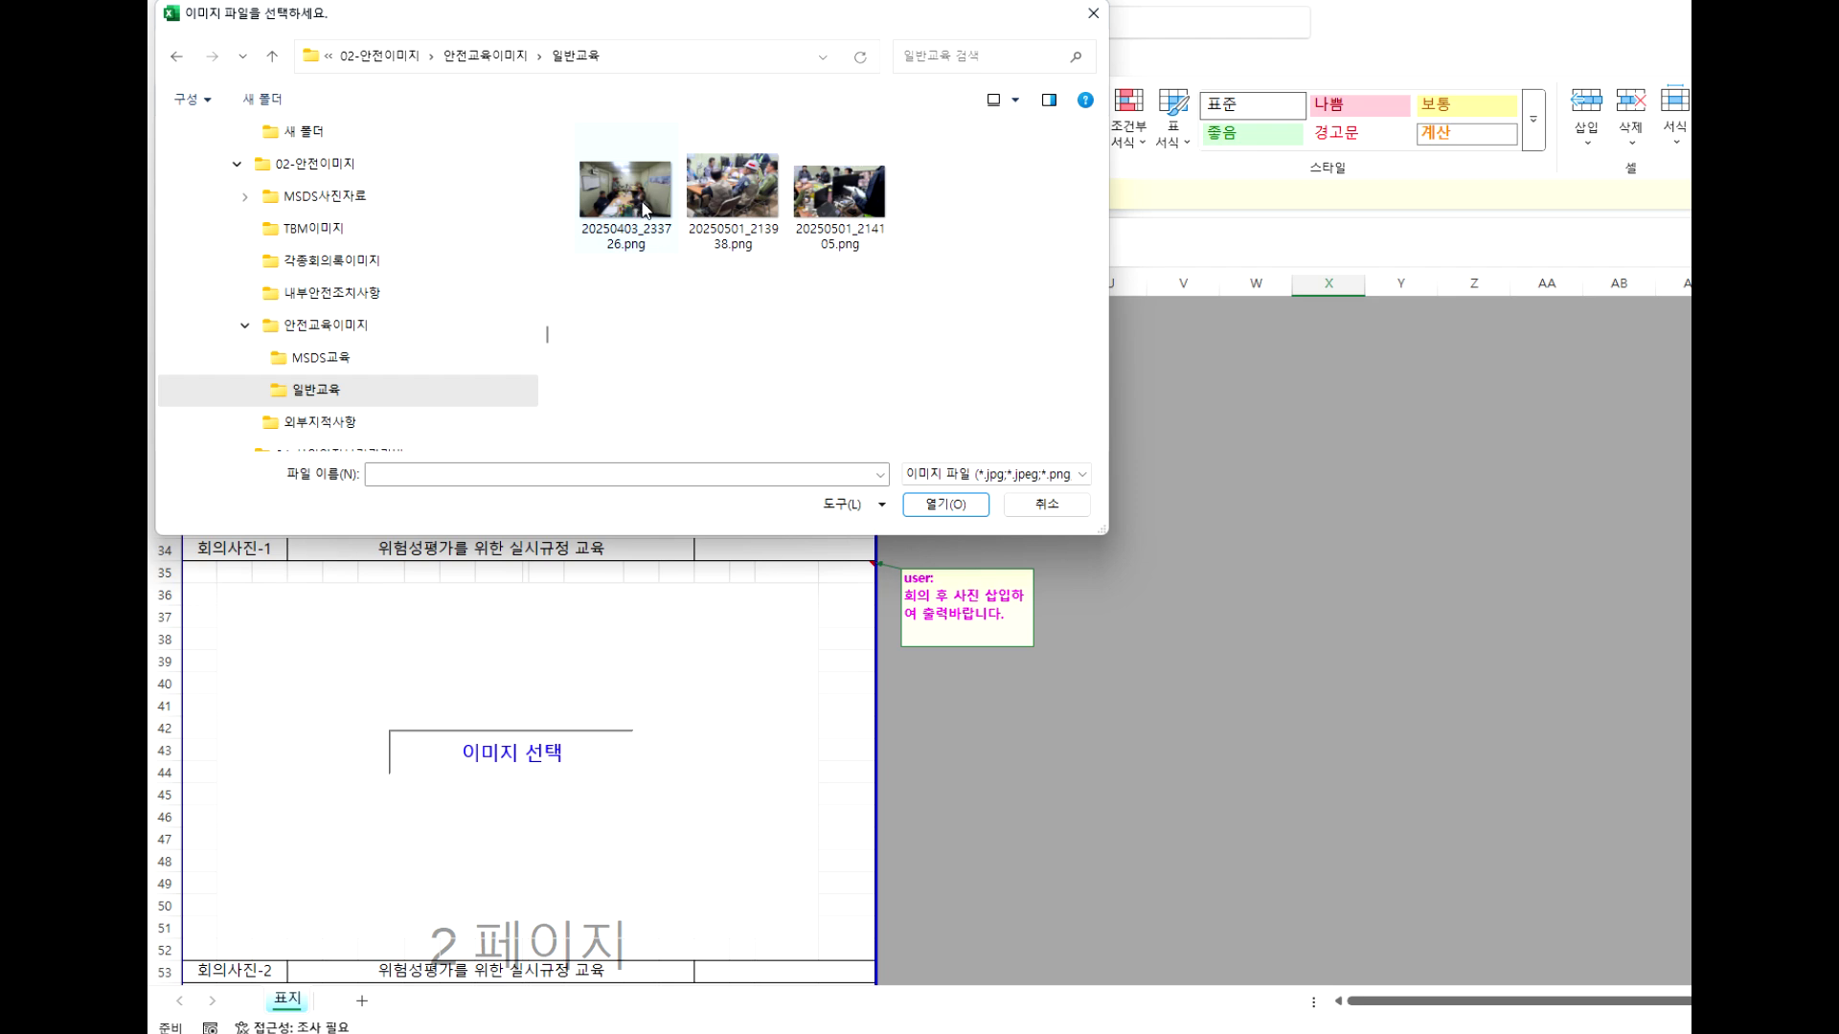
{"action": "left_click", "coordinate": [644, 209]}
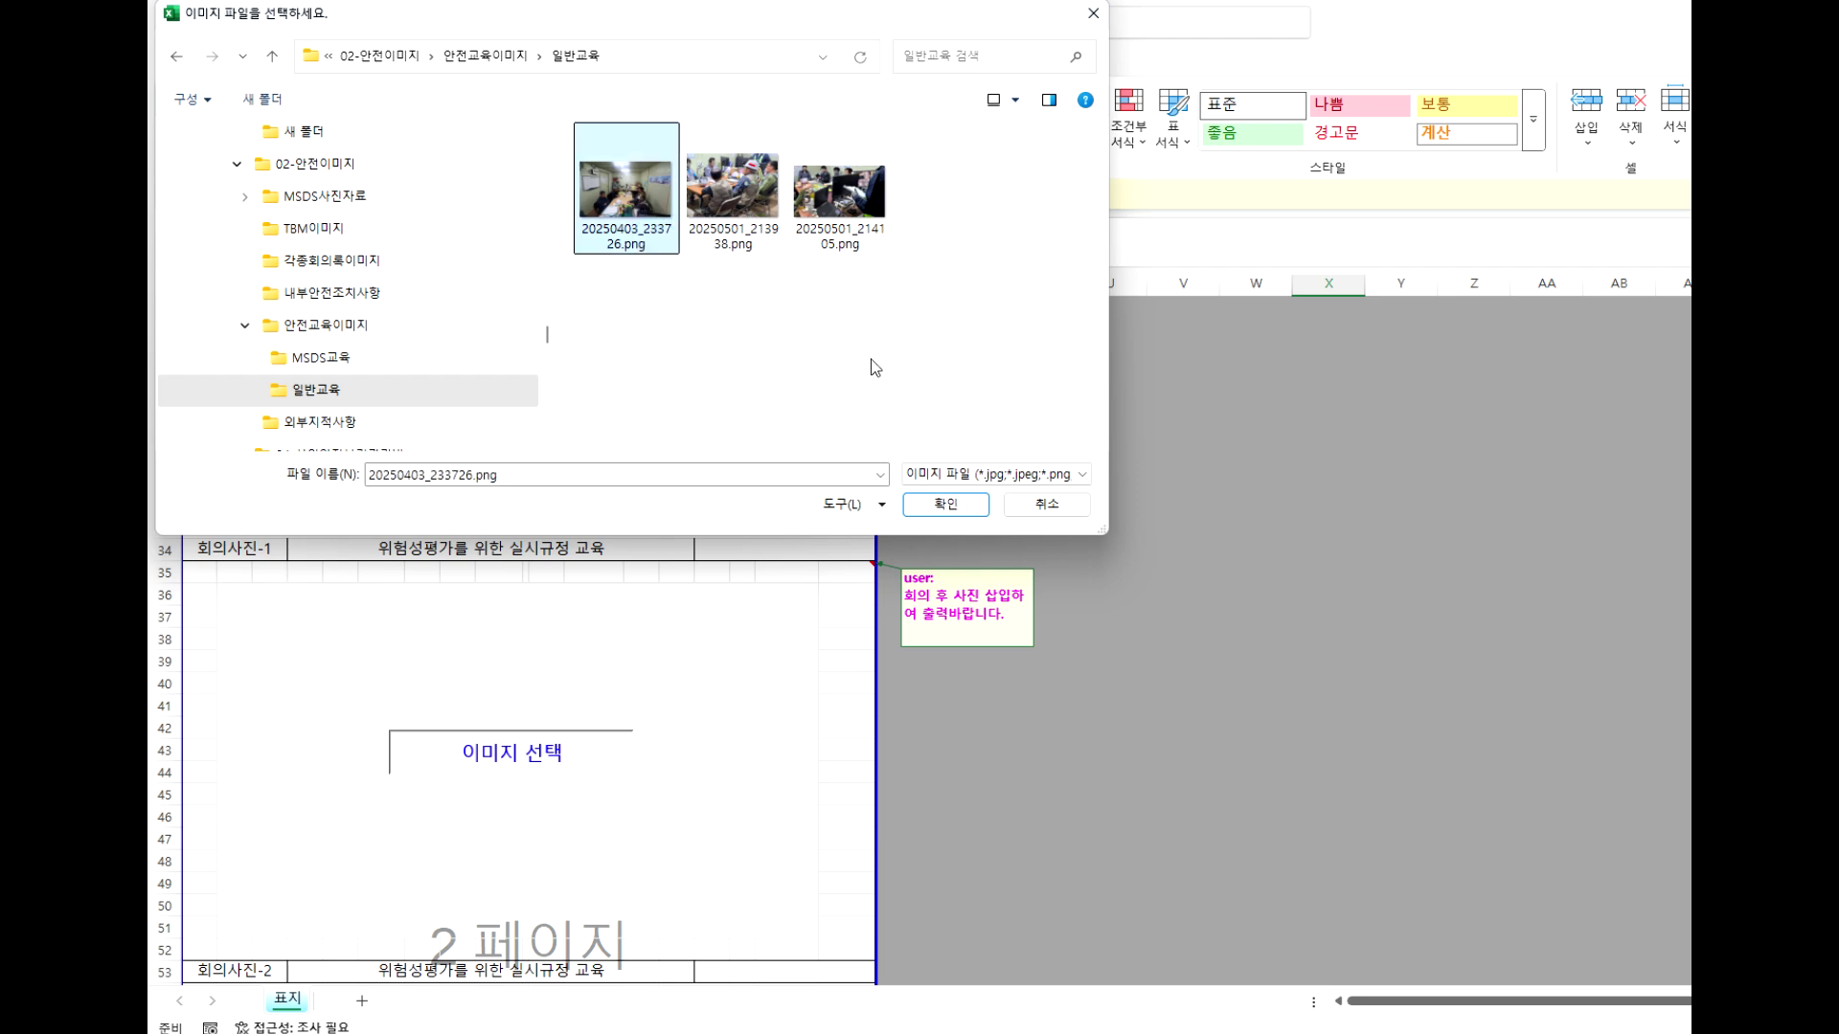
{"action": "left_click", "coordinate": [953, 500]}
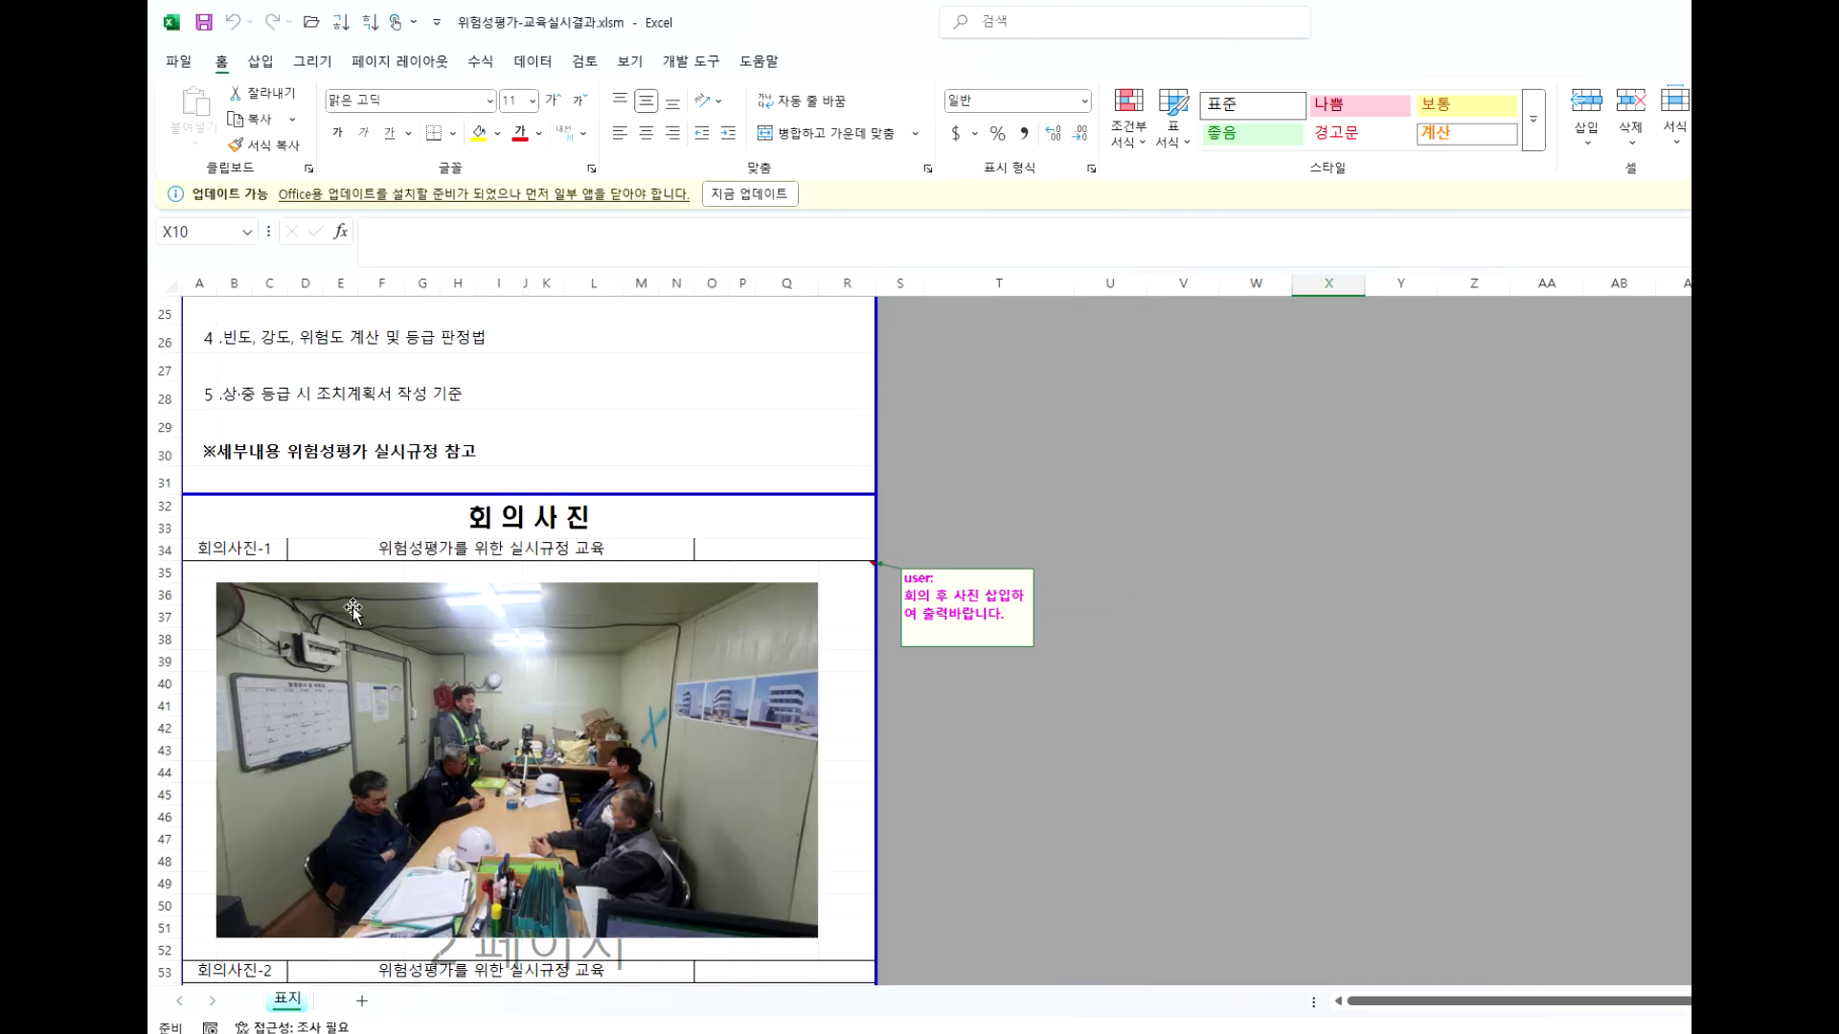
Insert 20250501_214105.png from the same 일반교육 folder as the 회의사진-2 photo.
{"action": "scroll", "coordinate": [737, 938], "scroll_direction": "down", "scroll_amount": 6}
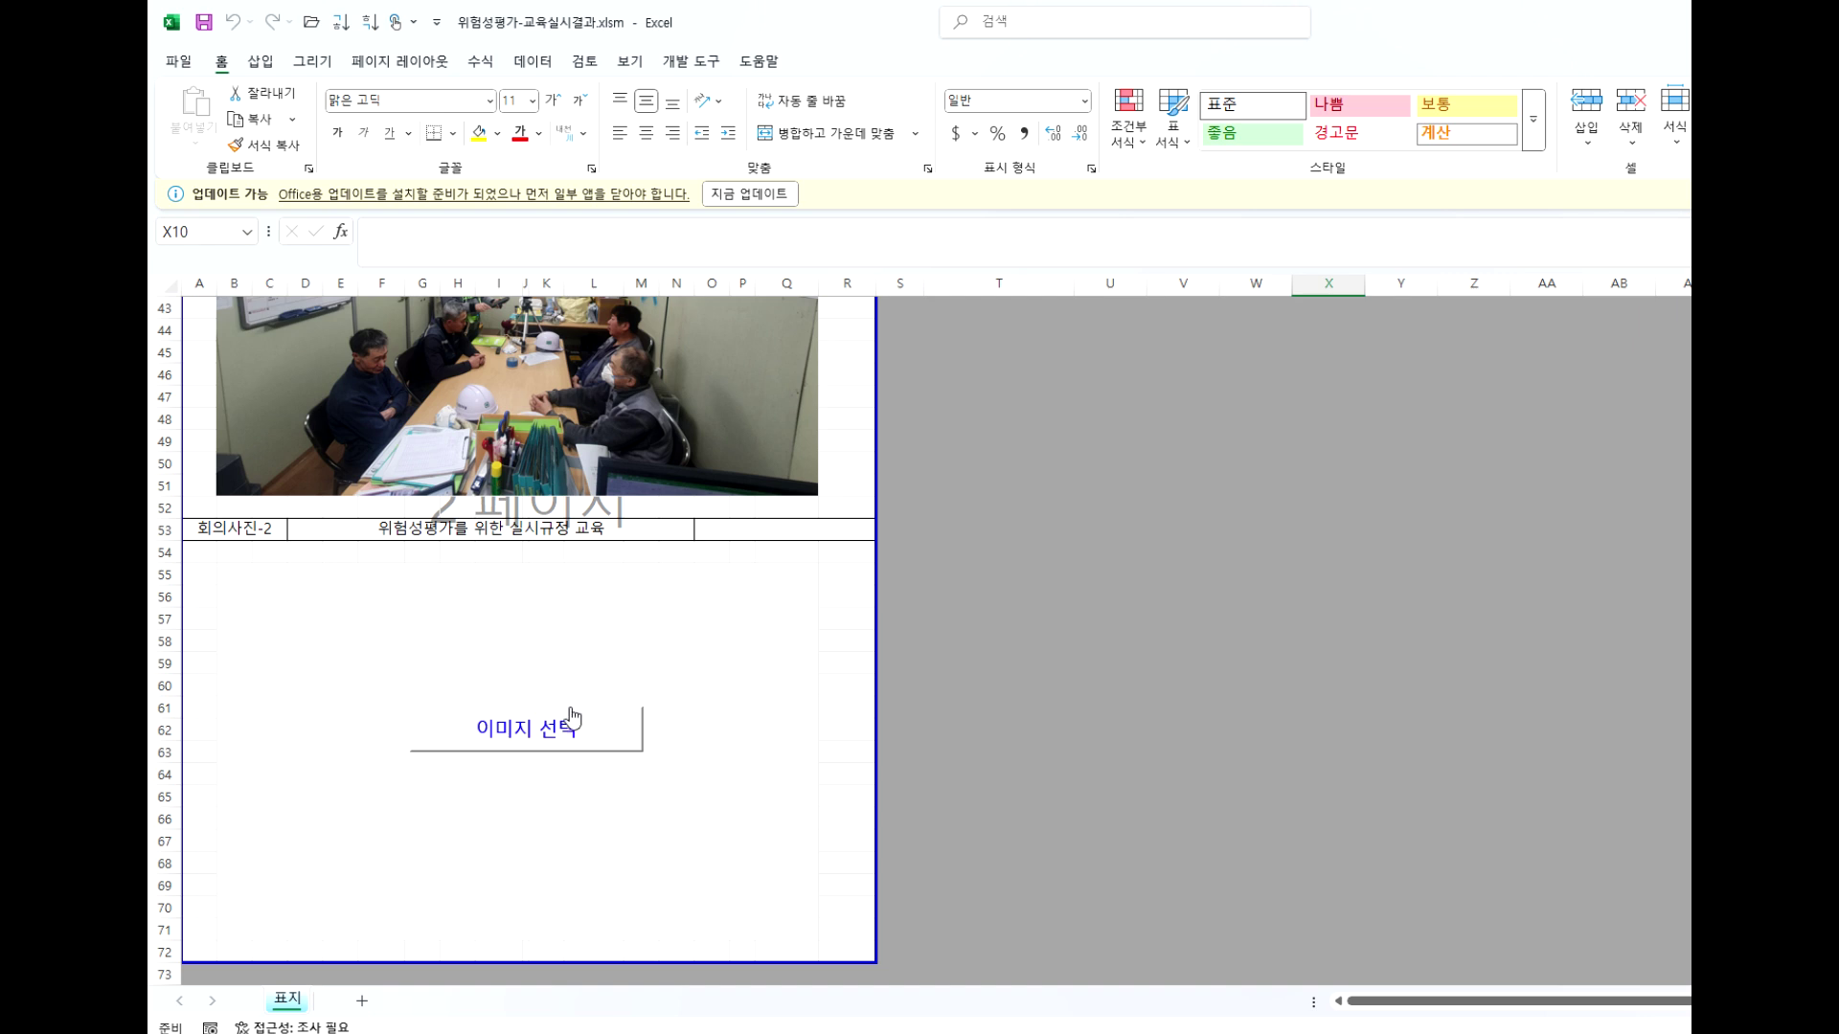
{"action": "left_click", "coordinate": [533, 728]}
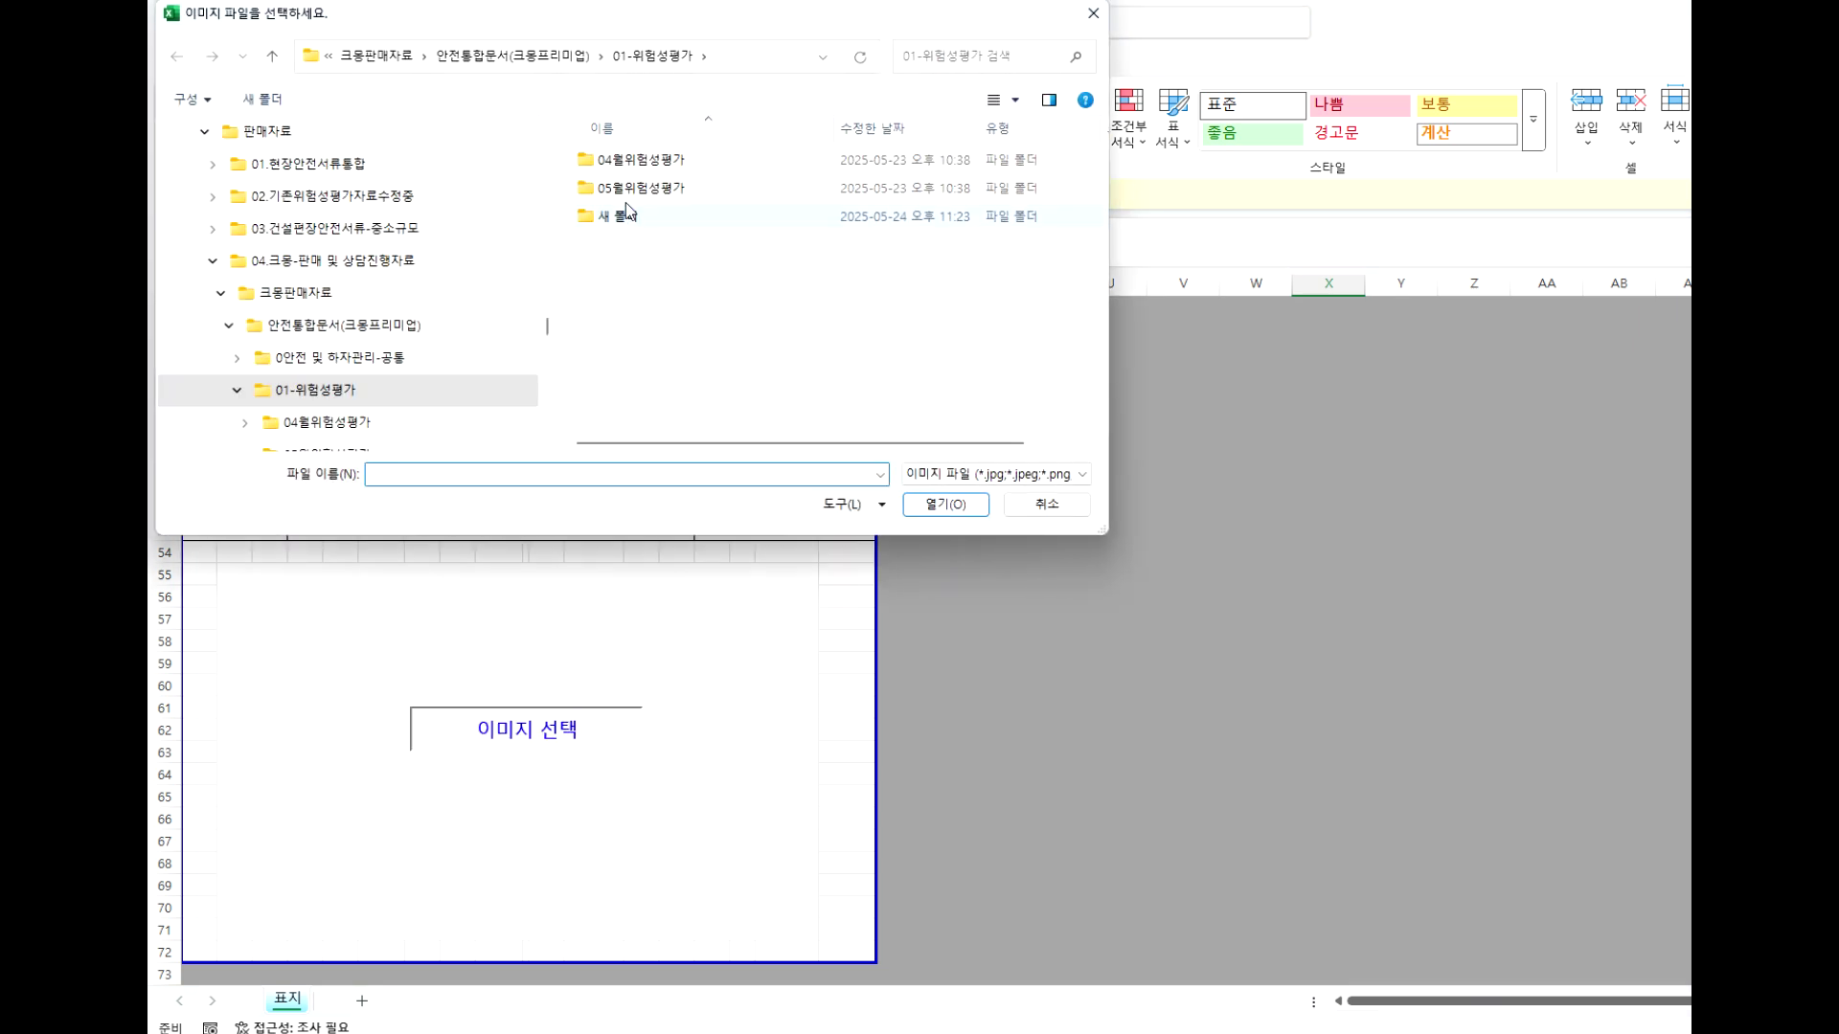
{"action": "left_click", "coordinate": [533, 58]}
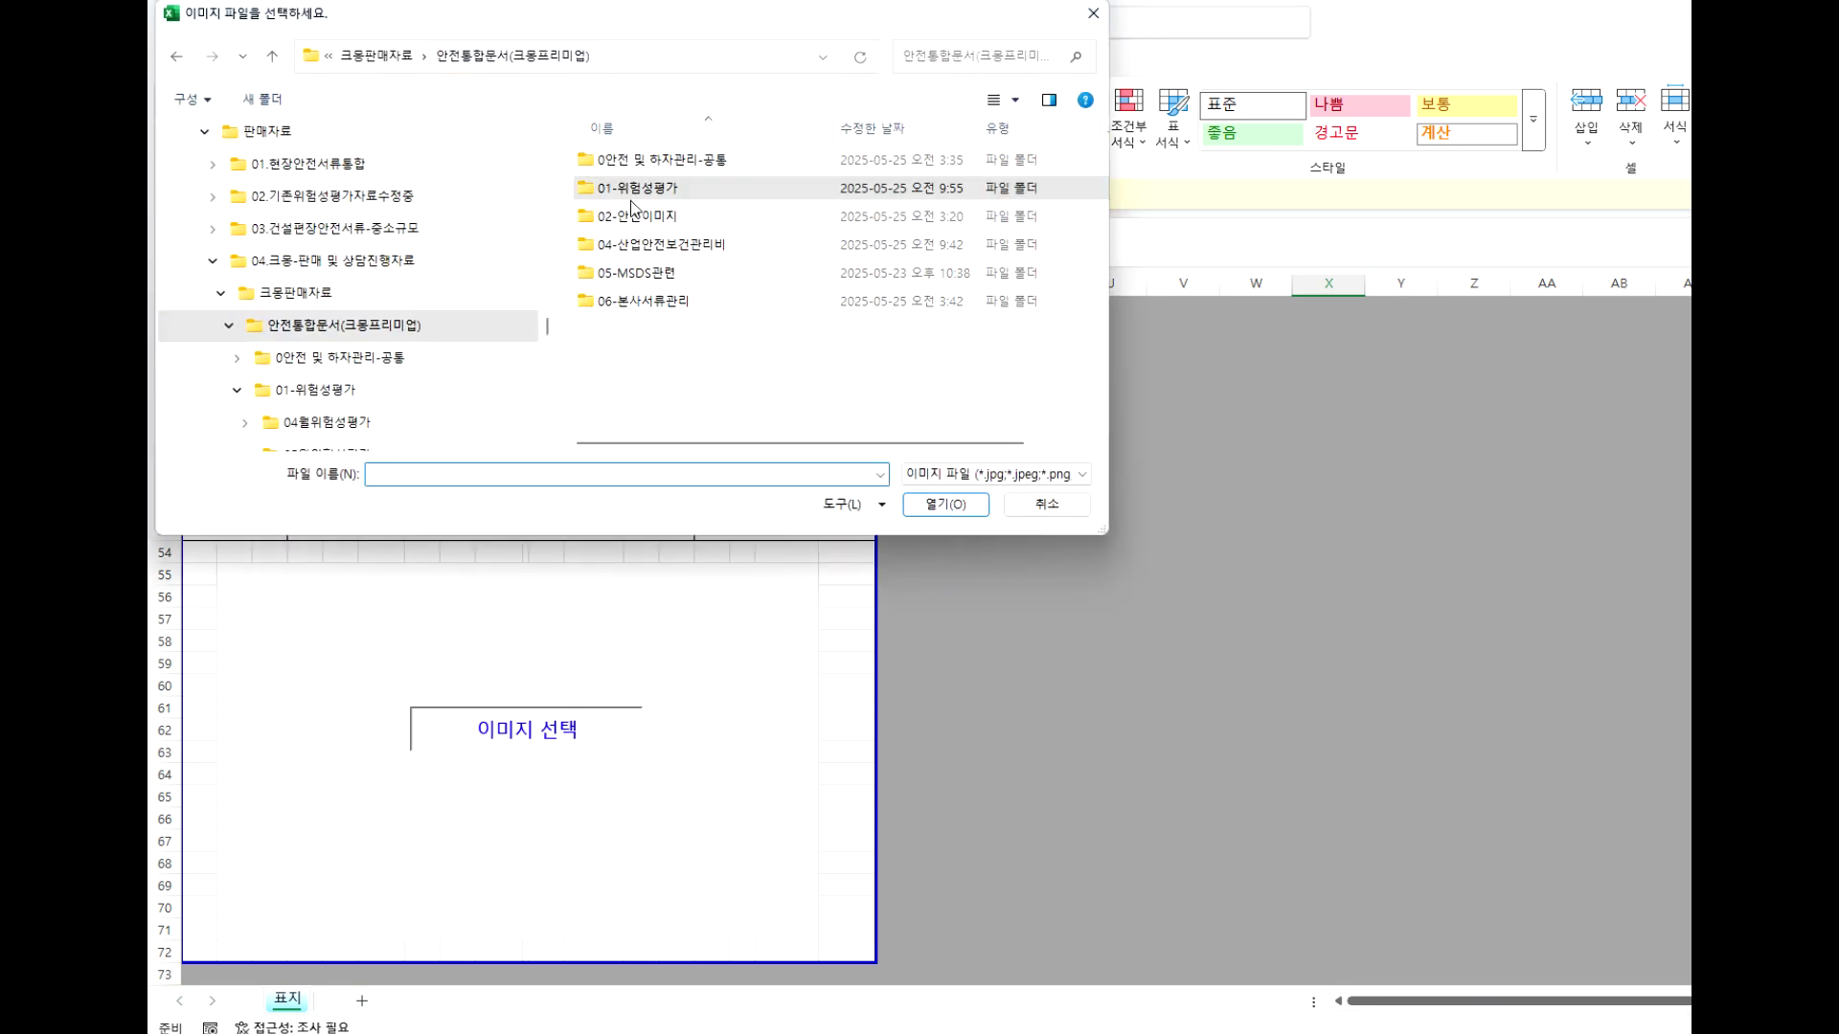
{"action": "double_click", "coordinate": [643, 217]}
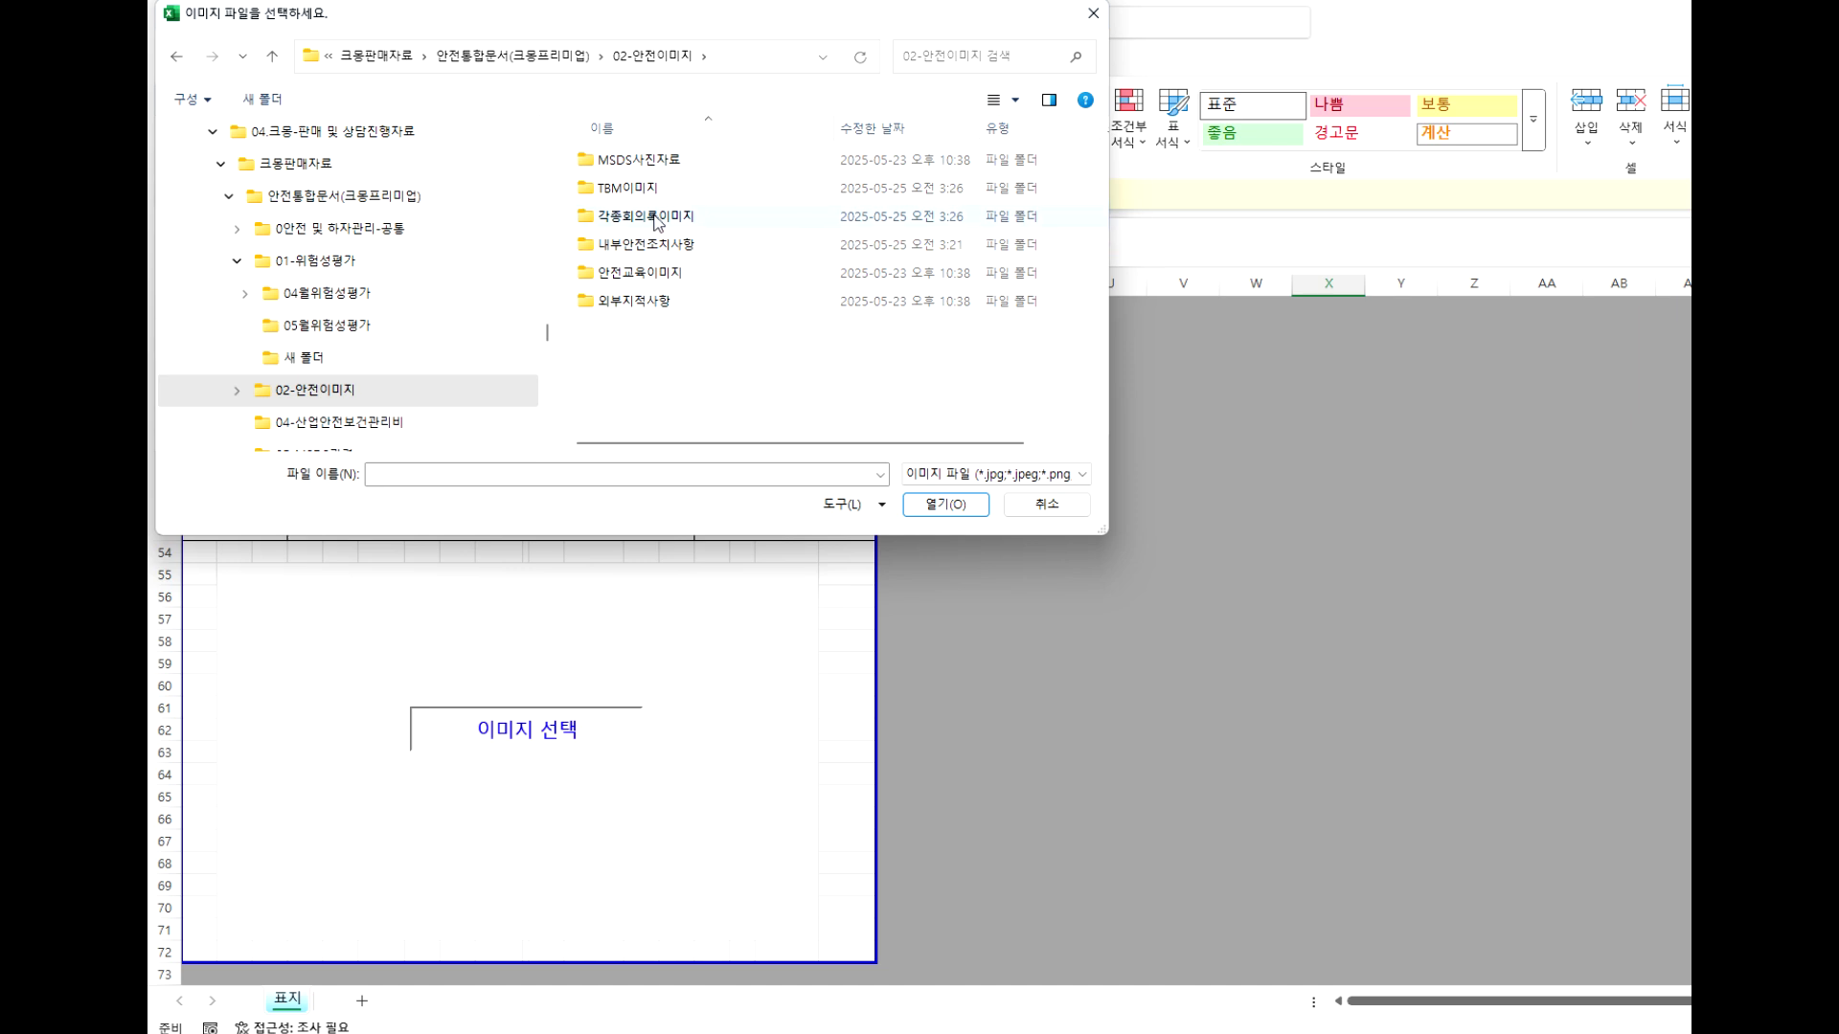
{"action": "double_click", "coordinate": [644, 276]}
{"action": "double_click", "coordinate": [630, 191]}
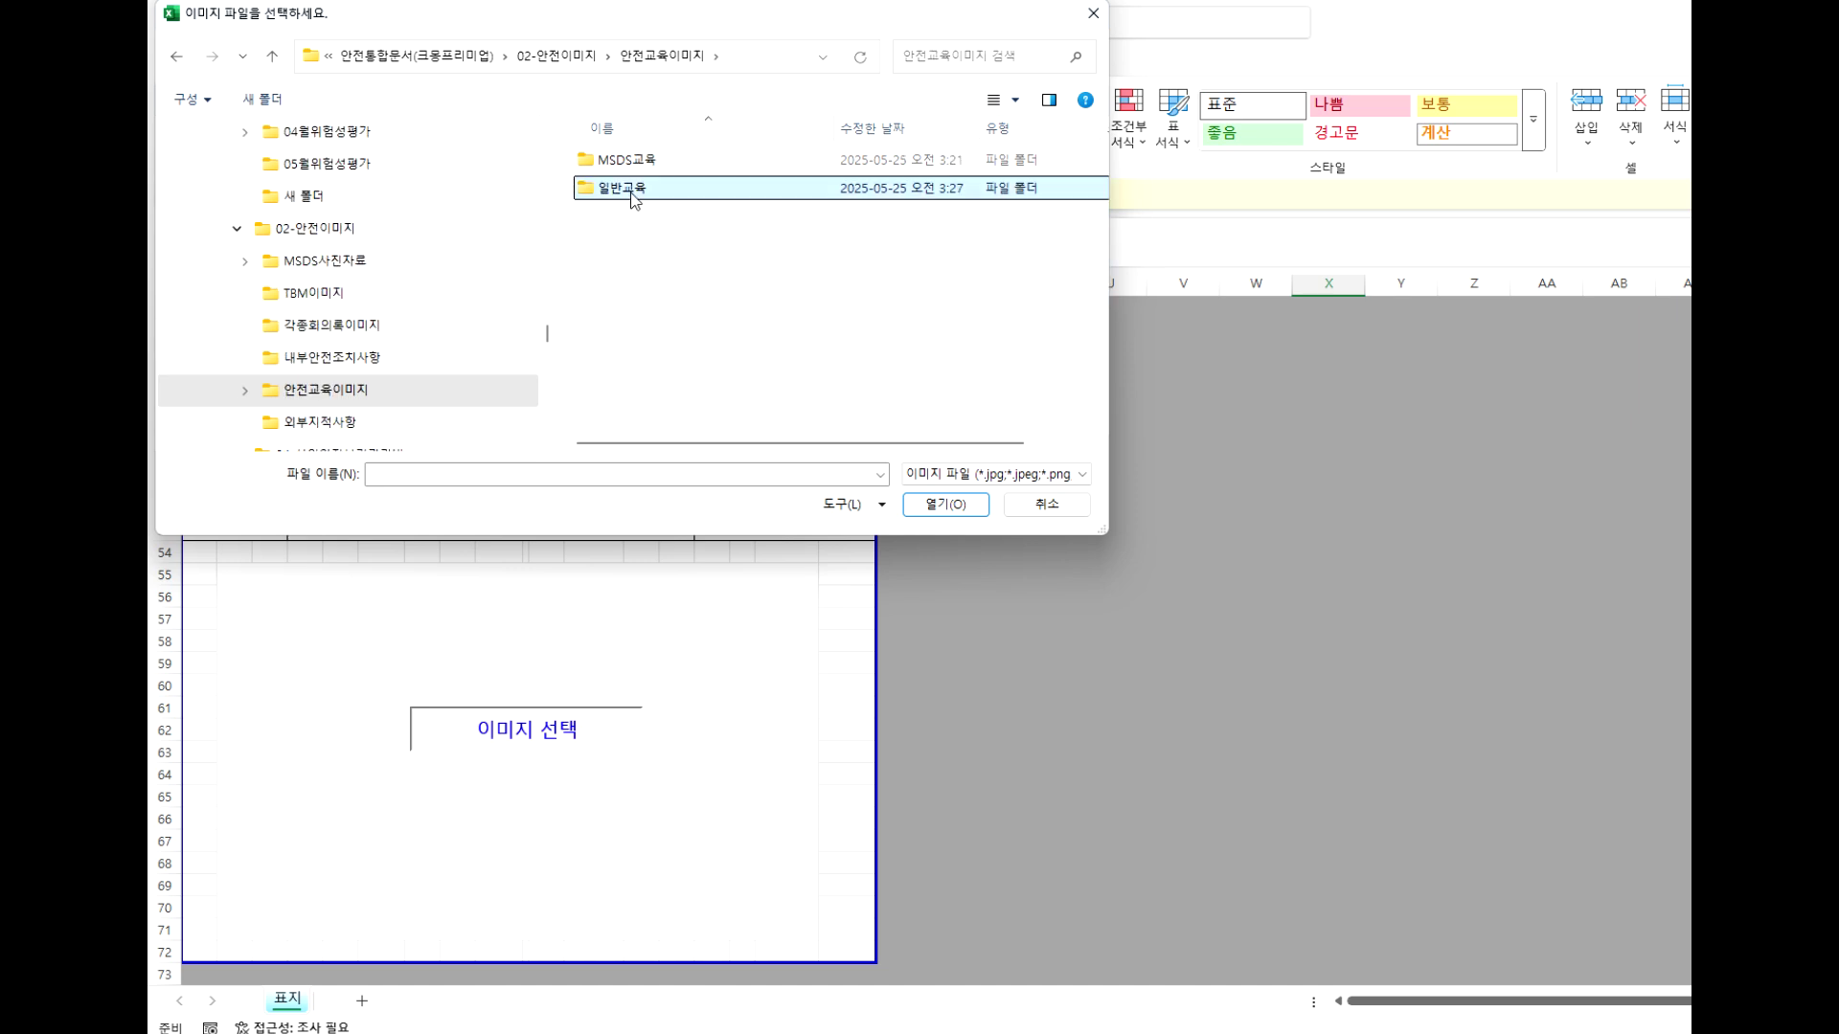
{"action": "double_click", "coordinate": [834, 236]}
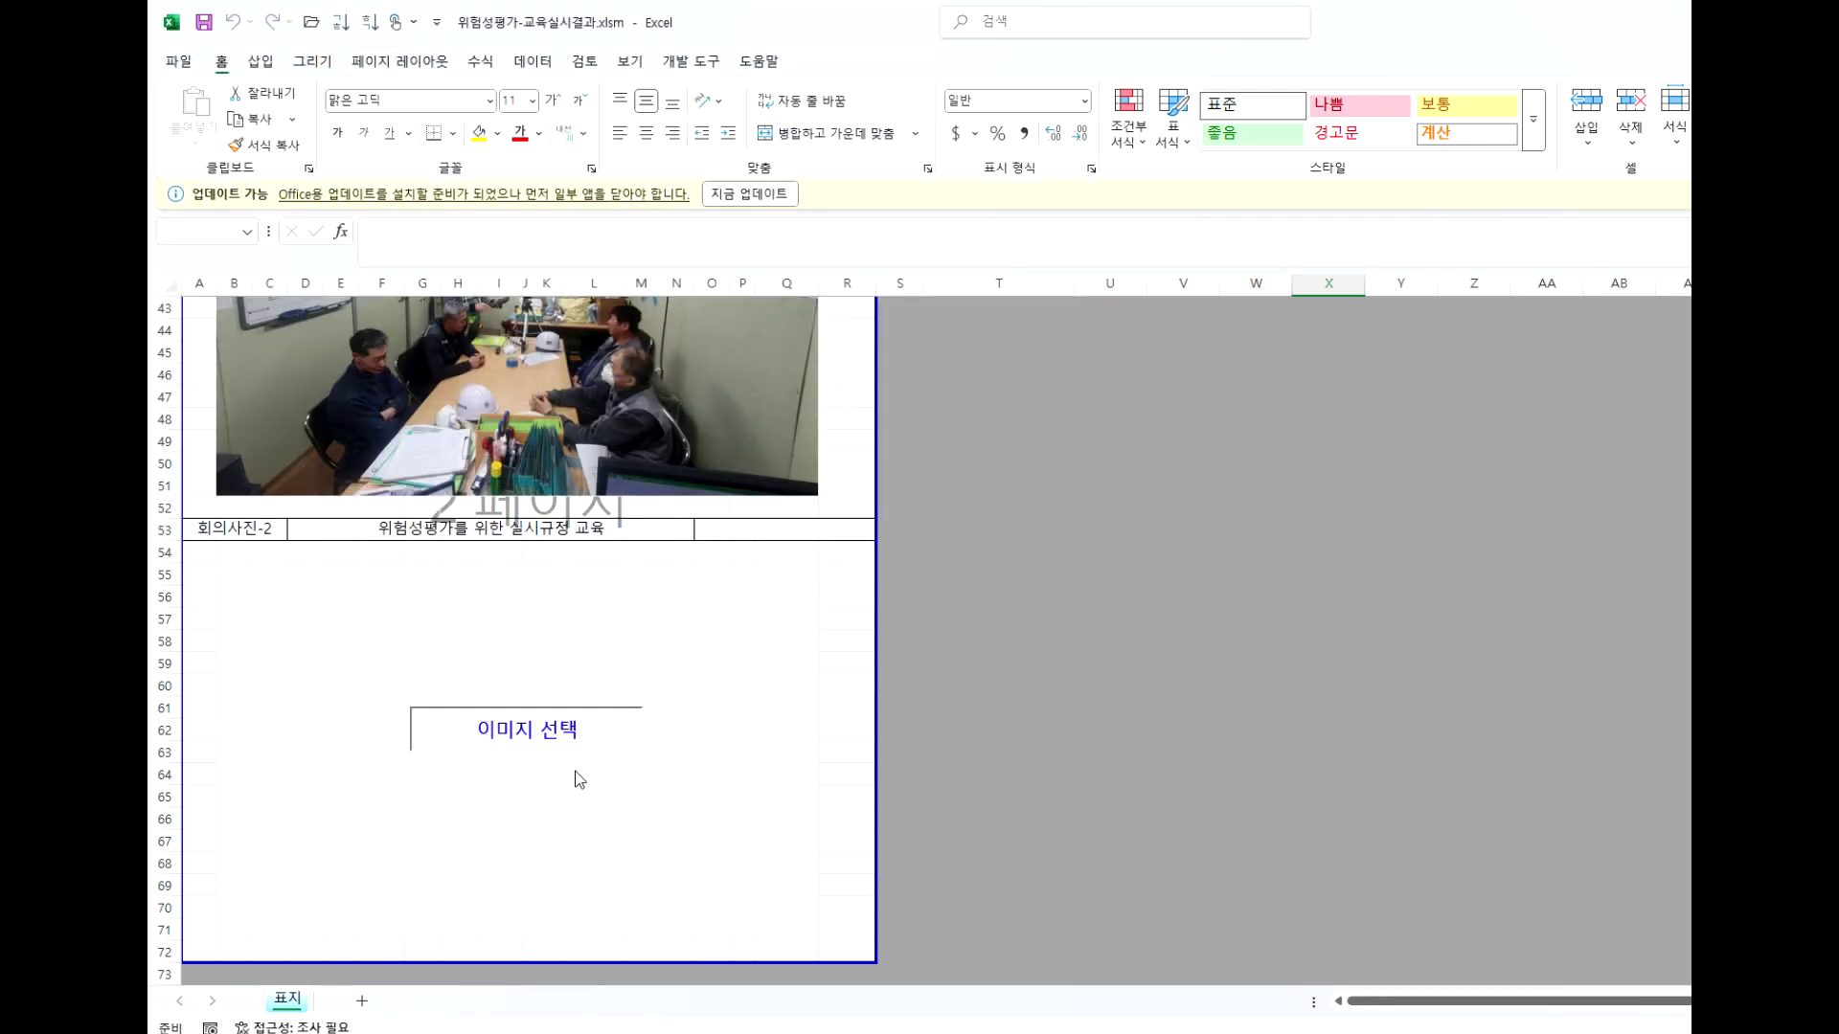
{"action": "left_click", "coordinate": [1255, 700]}
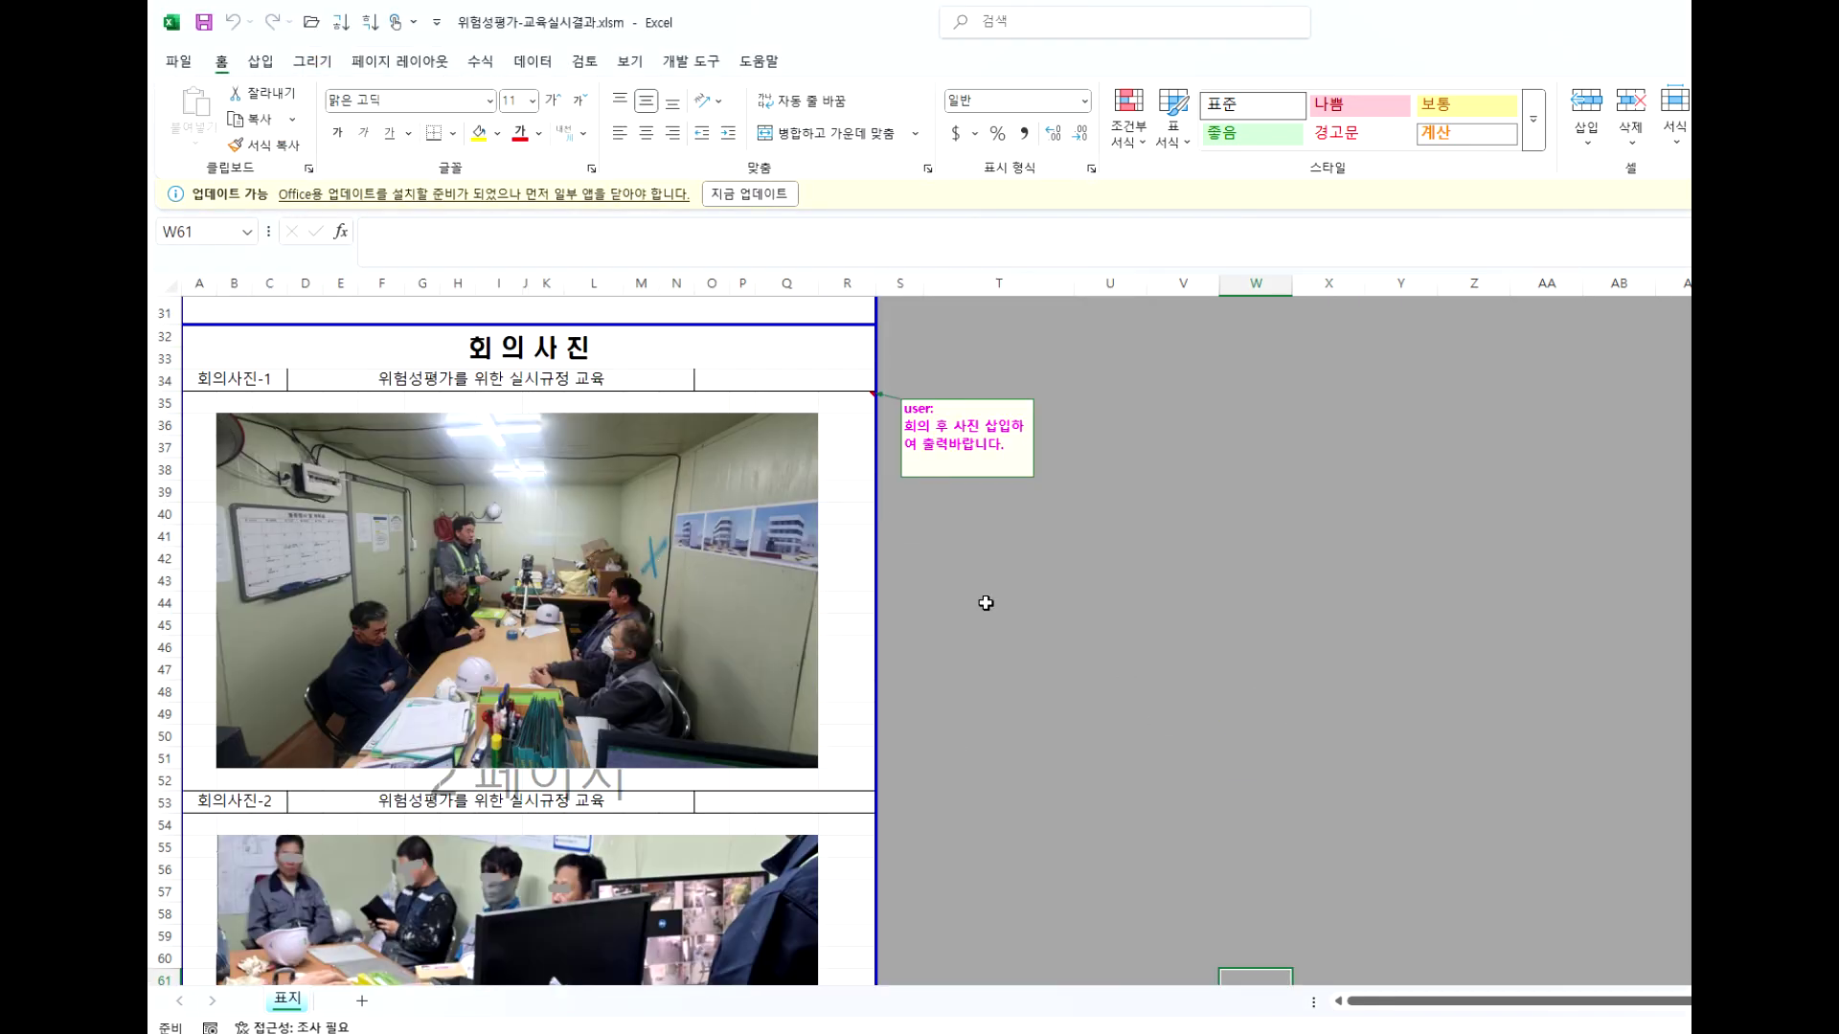
Check the two meeting photos on the second page, and return to the heading of the 교육실시결과 form.
{"action": "left_click", "coordinate": [1058, 738]}
{"action": "scroll", "coordinate": [608, 665], "scroll_direction": "down", "scroll_amount": 10}
{"action": "scroll", "coordinate": [638, 534], "scroll_direction": "up", "scroll_amount": 20}
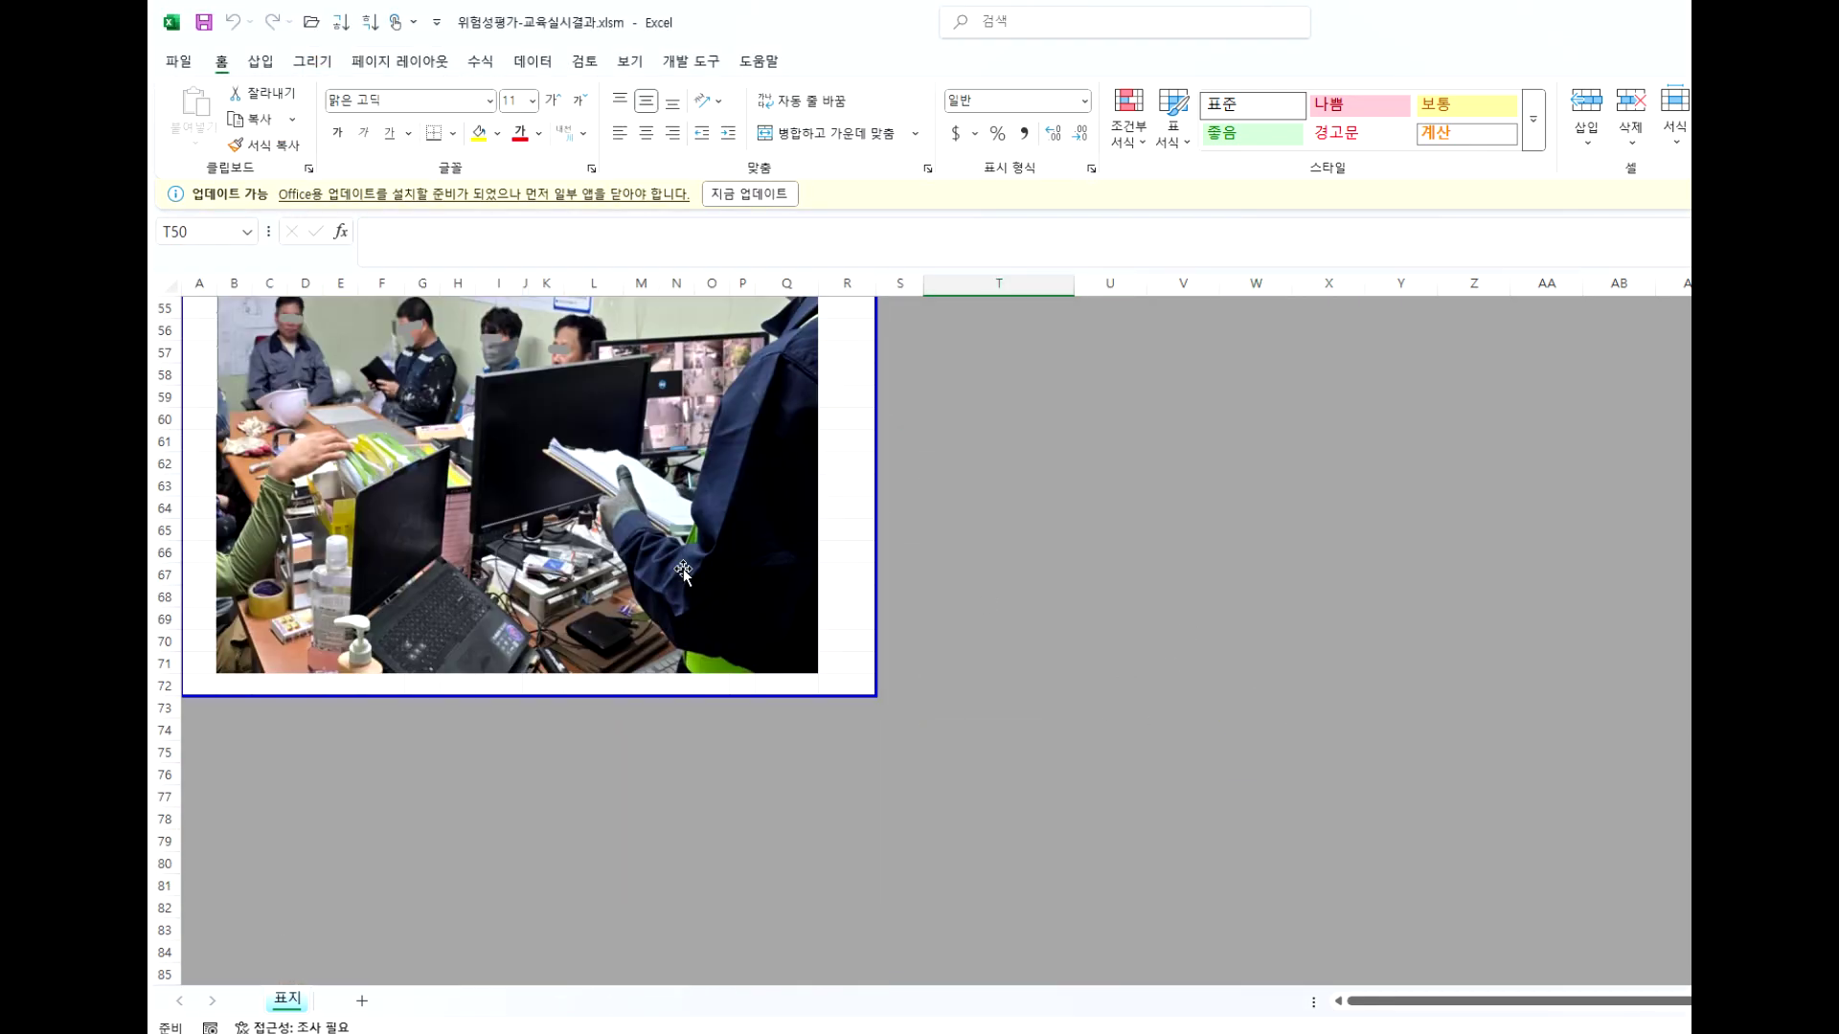
{"action": "left_click", "coordinate": [981, 560]}
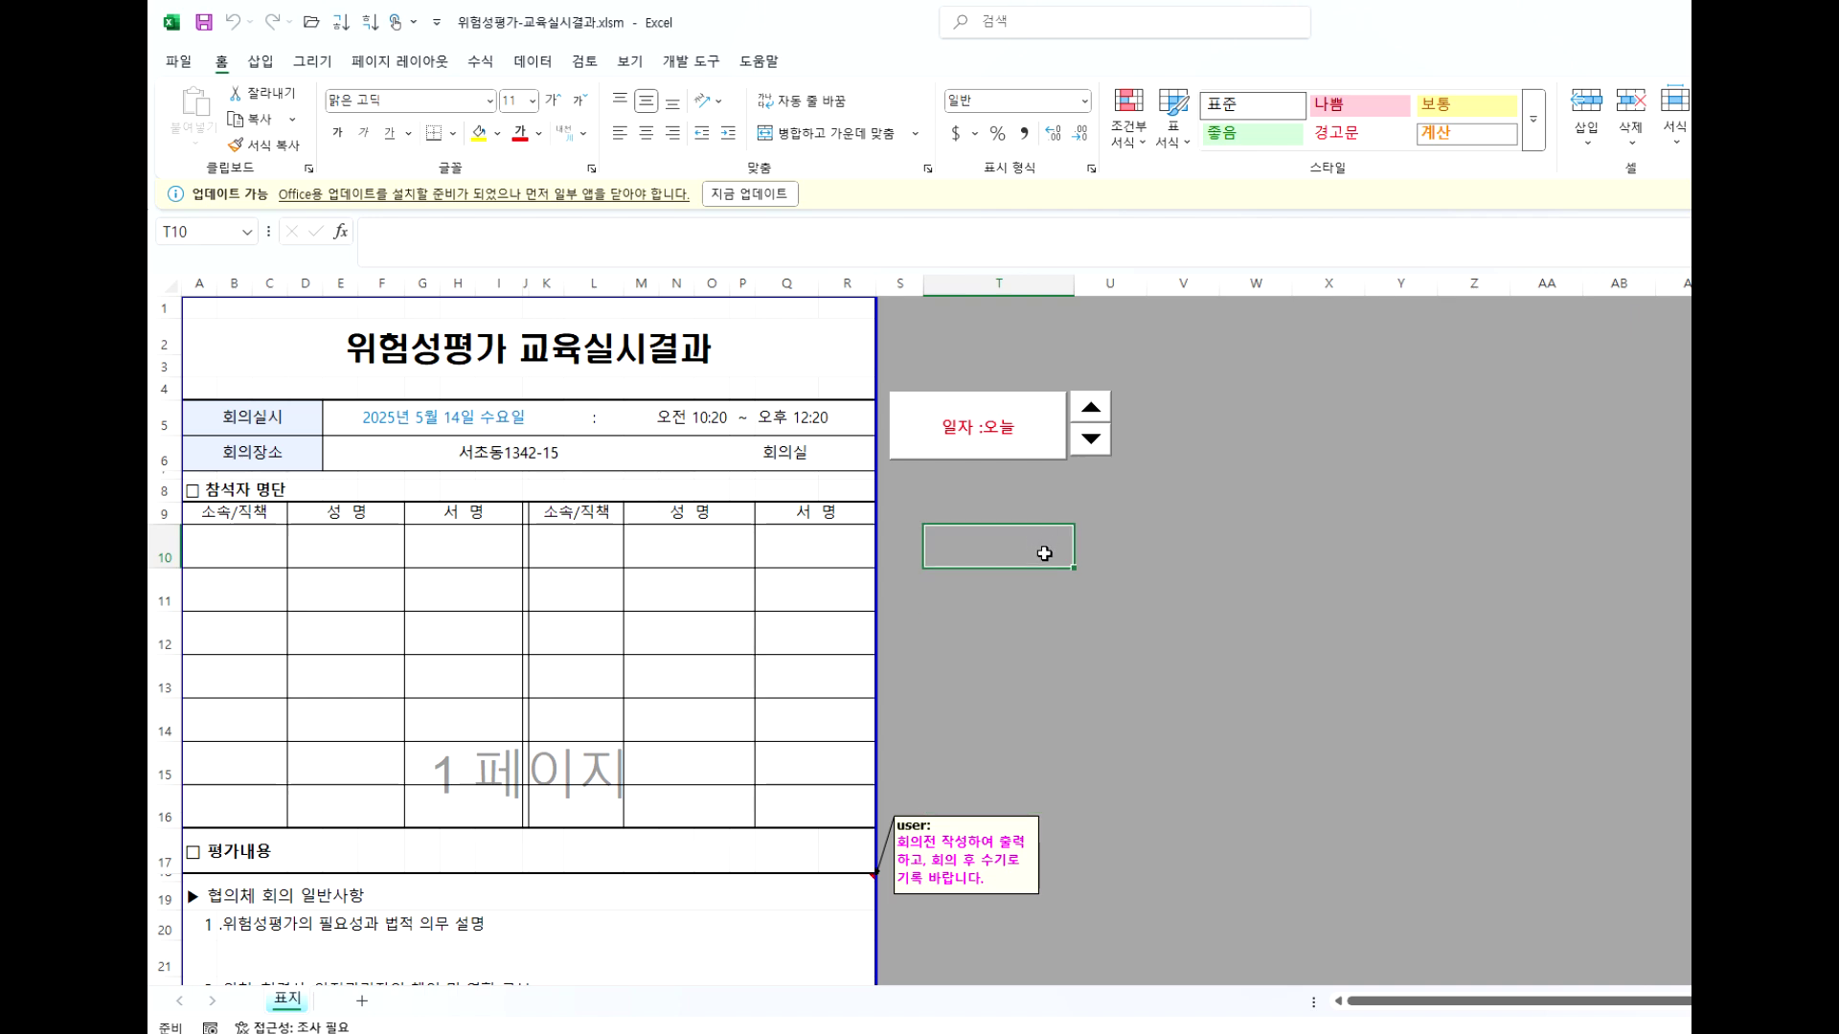
{"action": "left_click", "coordinate": [1230, 720]}
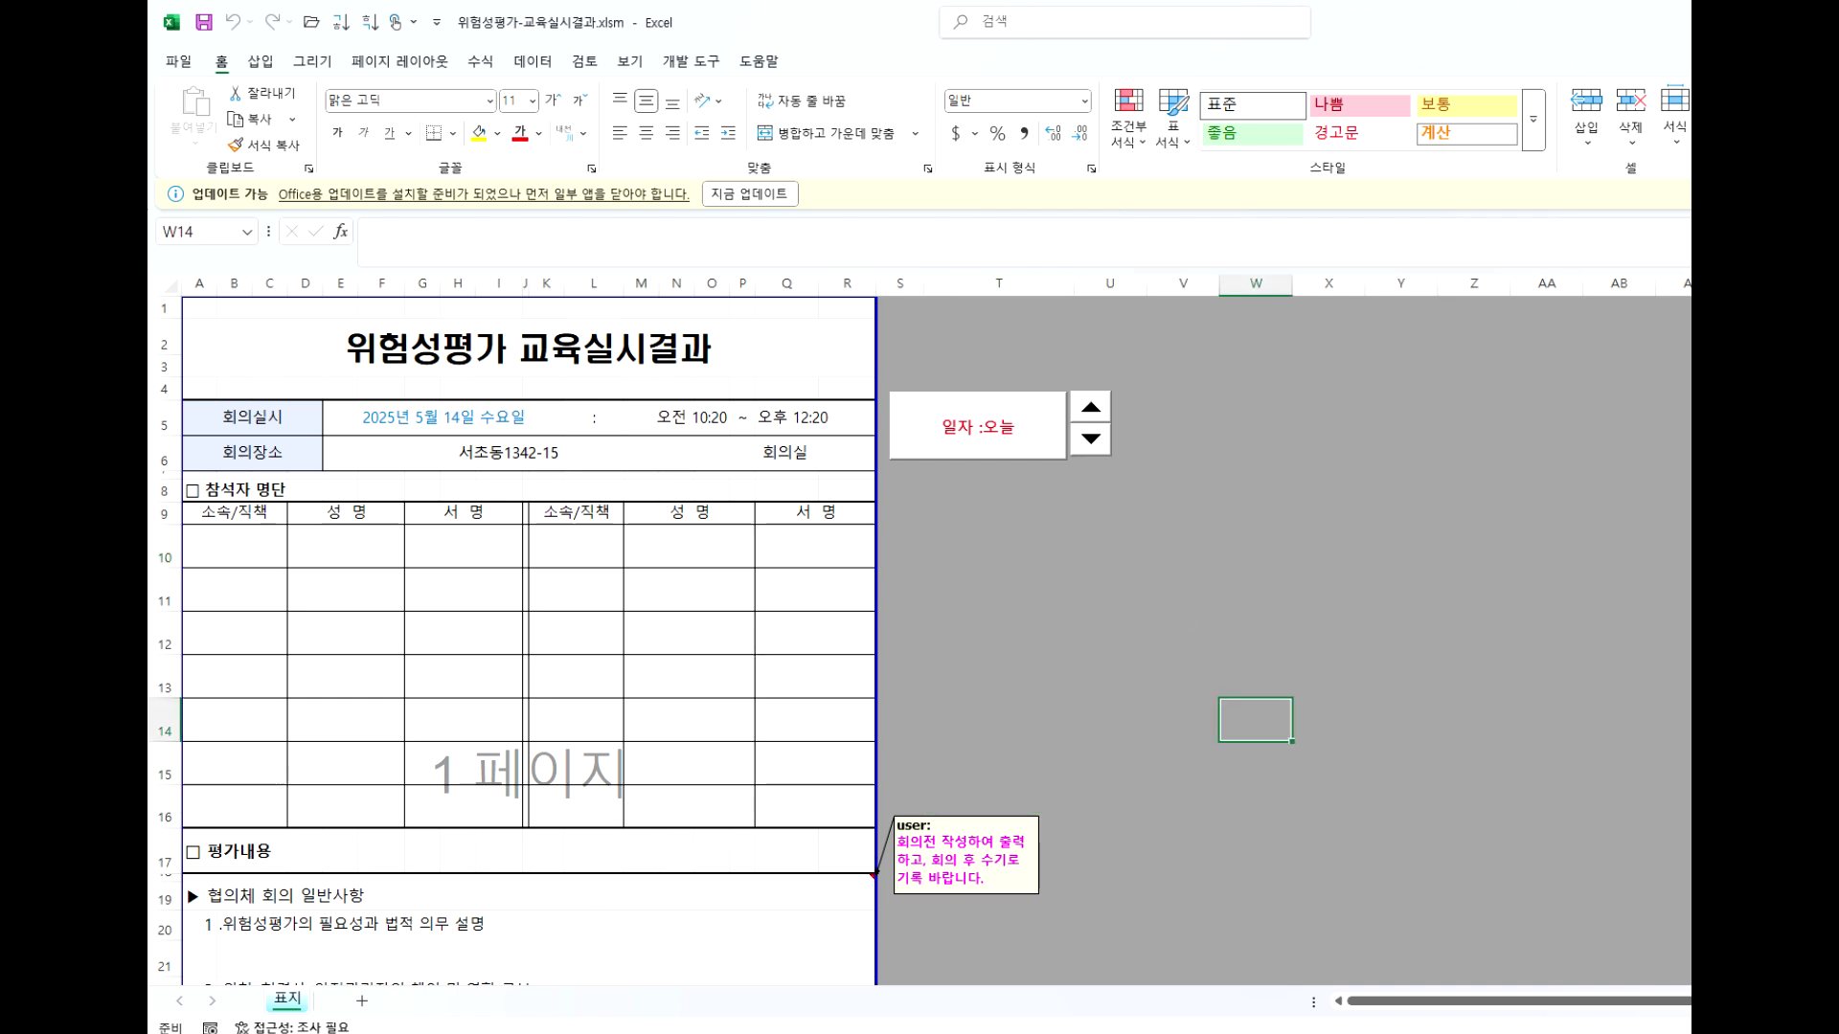
Save and close the 교육실시결과 workbook, and open the 위험성평가-협의체회의록 workbook from the main sheet.
{"action": "key", "text": "alt+F4"}
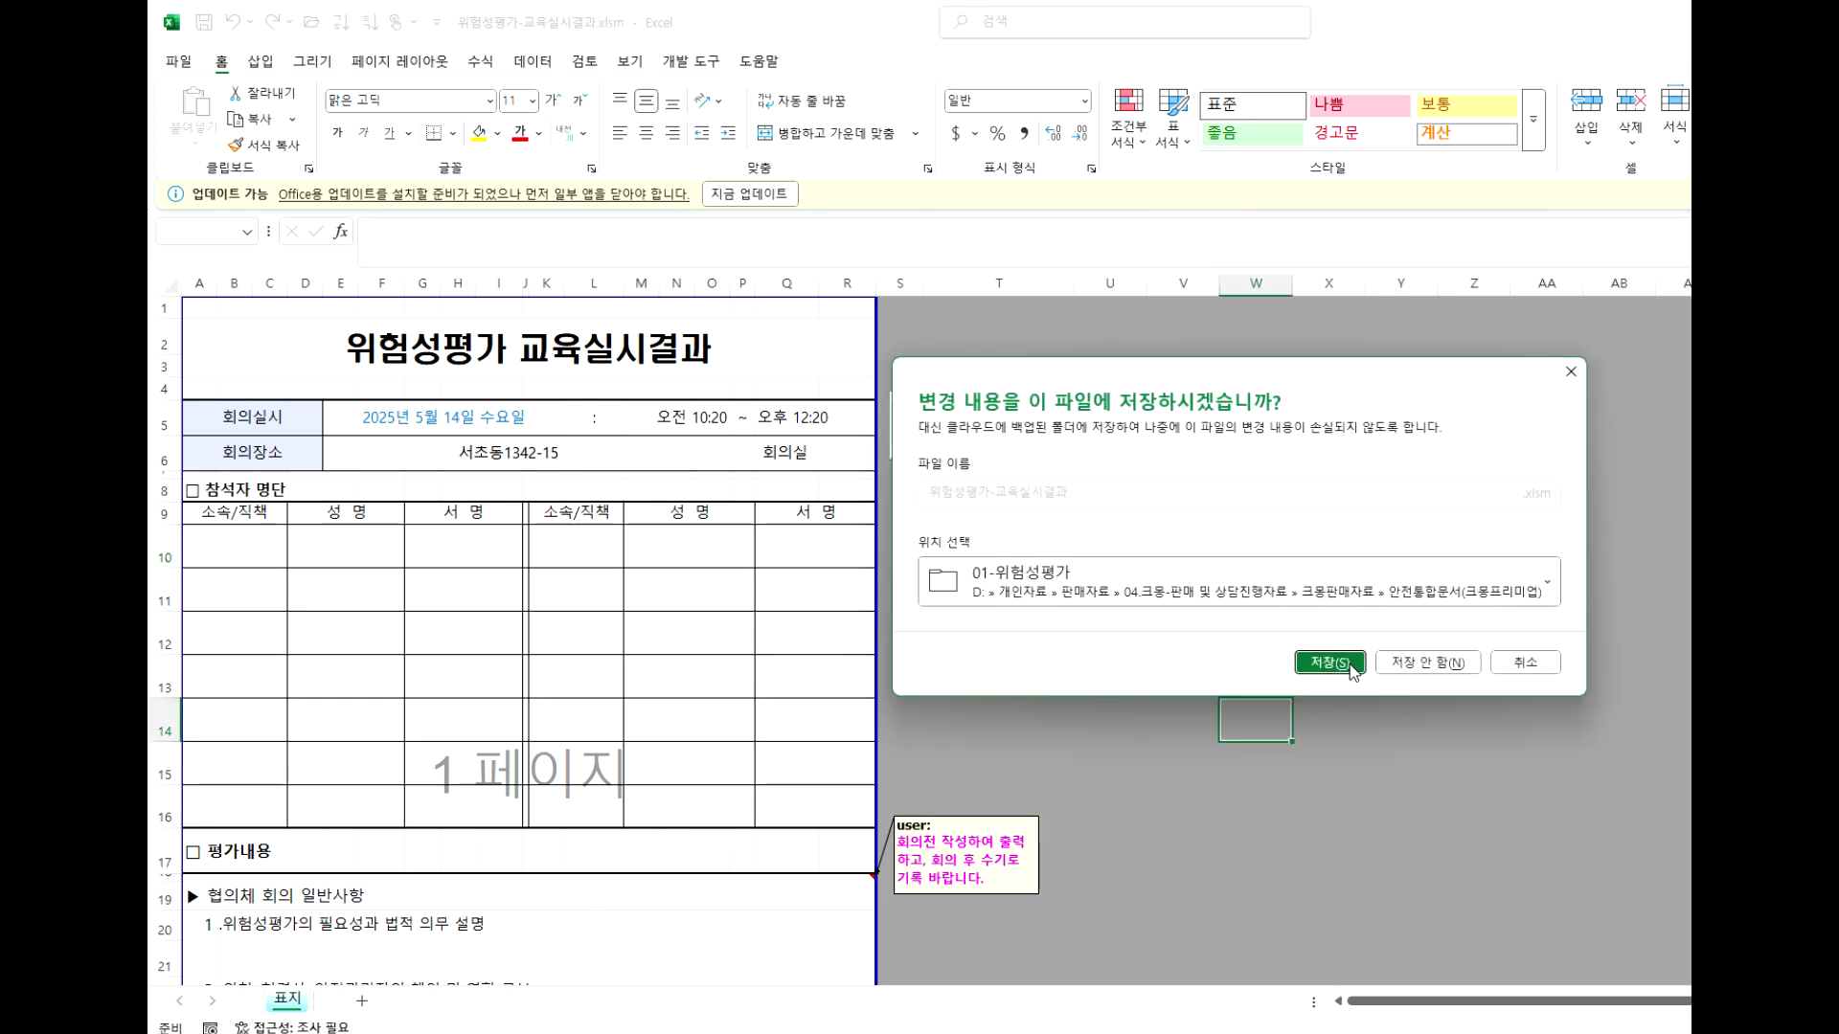
{"action": "left_click", "coordinate": [1330, 663]}
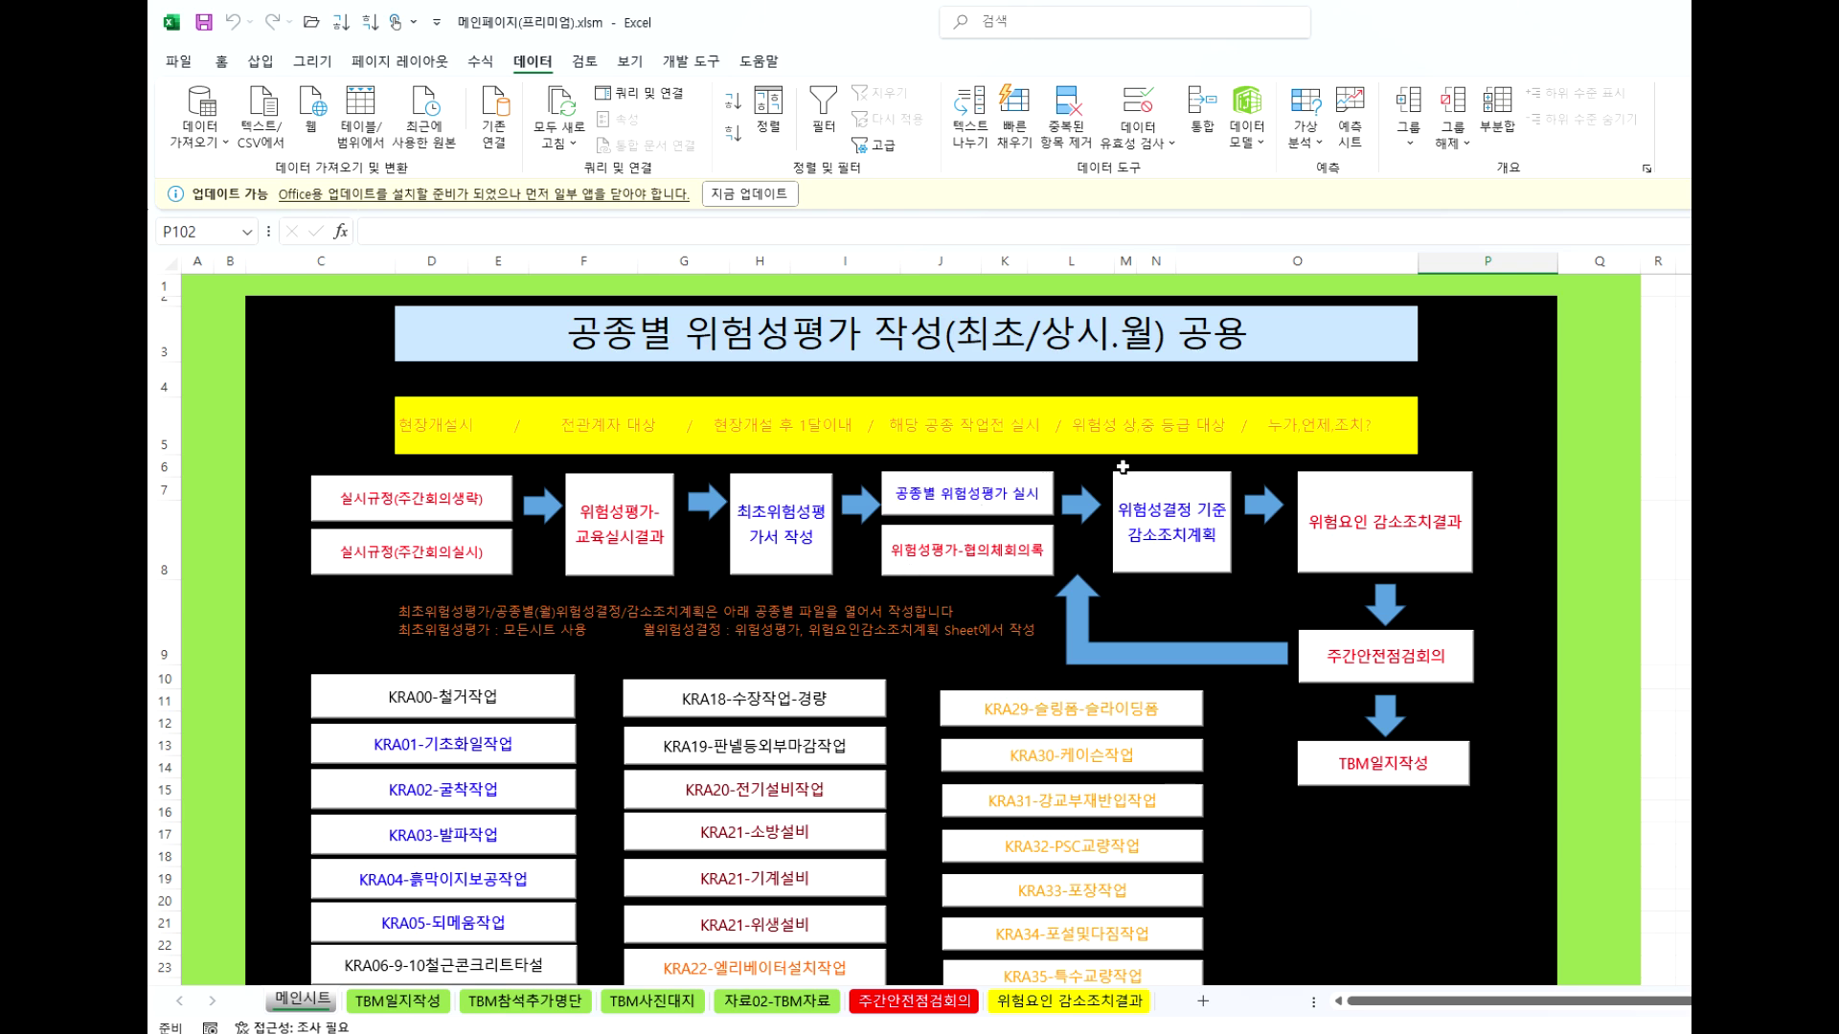
{"action": "left_click", "coordinate": [970, 563]}
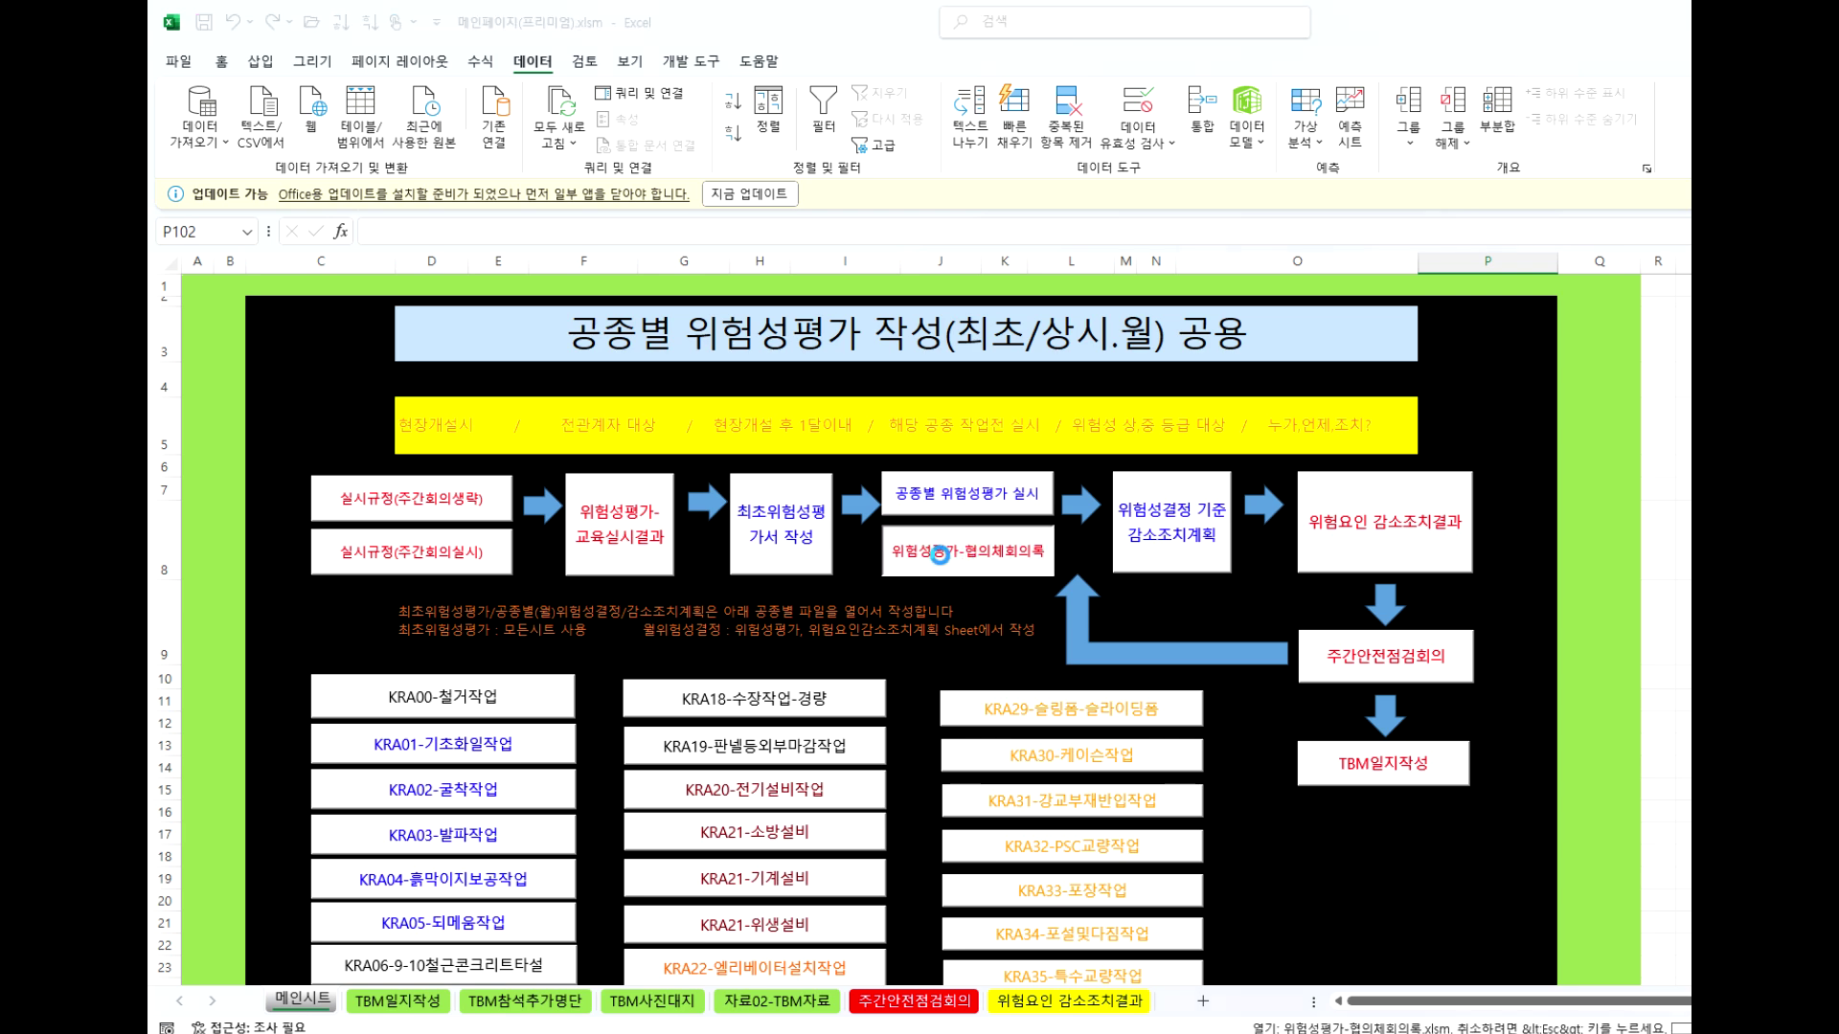
{"action": "left_click", "coordinate": [1217, 600]}
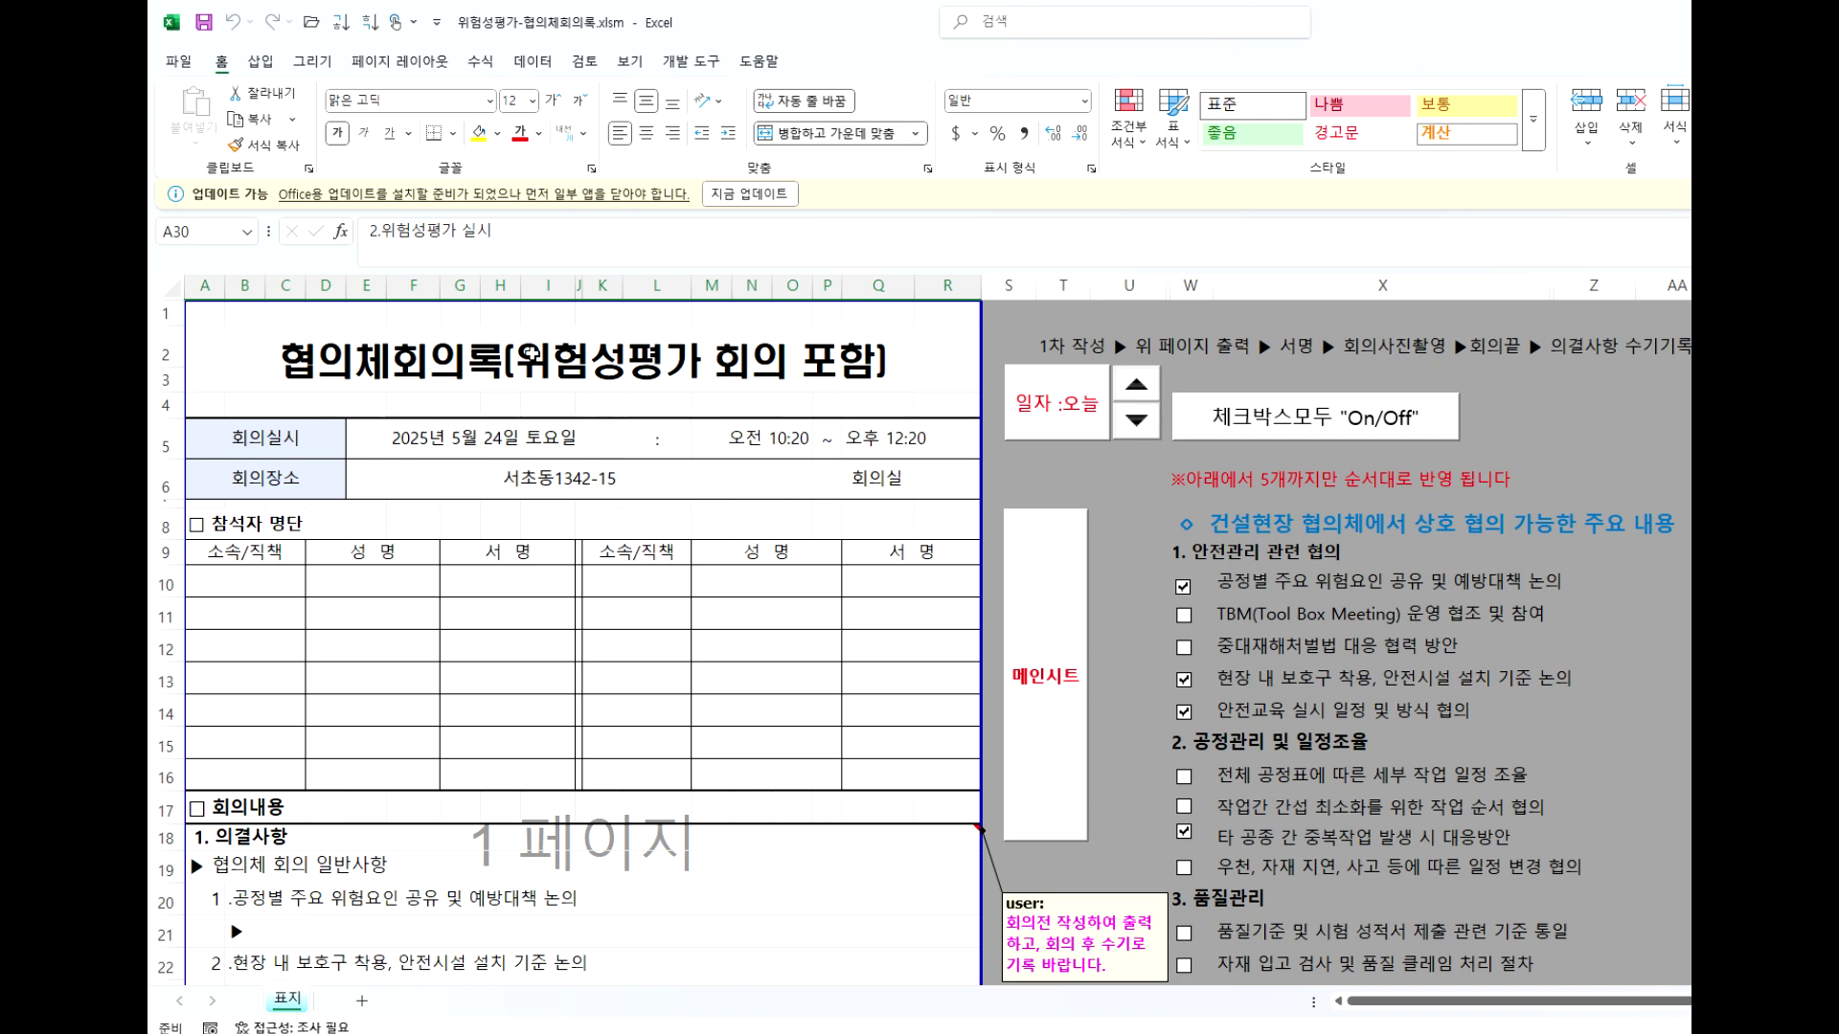
Look through the 협의체회의록 form down to the 회의사진 section, and try stepping the meeting date forward and back.
{"action": "left_click", "coordinate": [800, 356]}
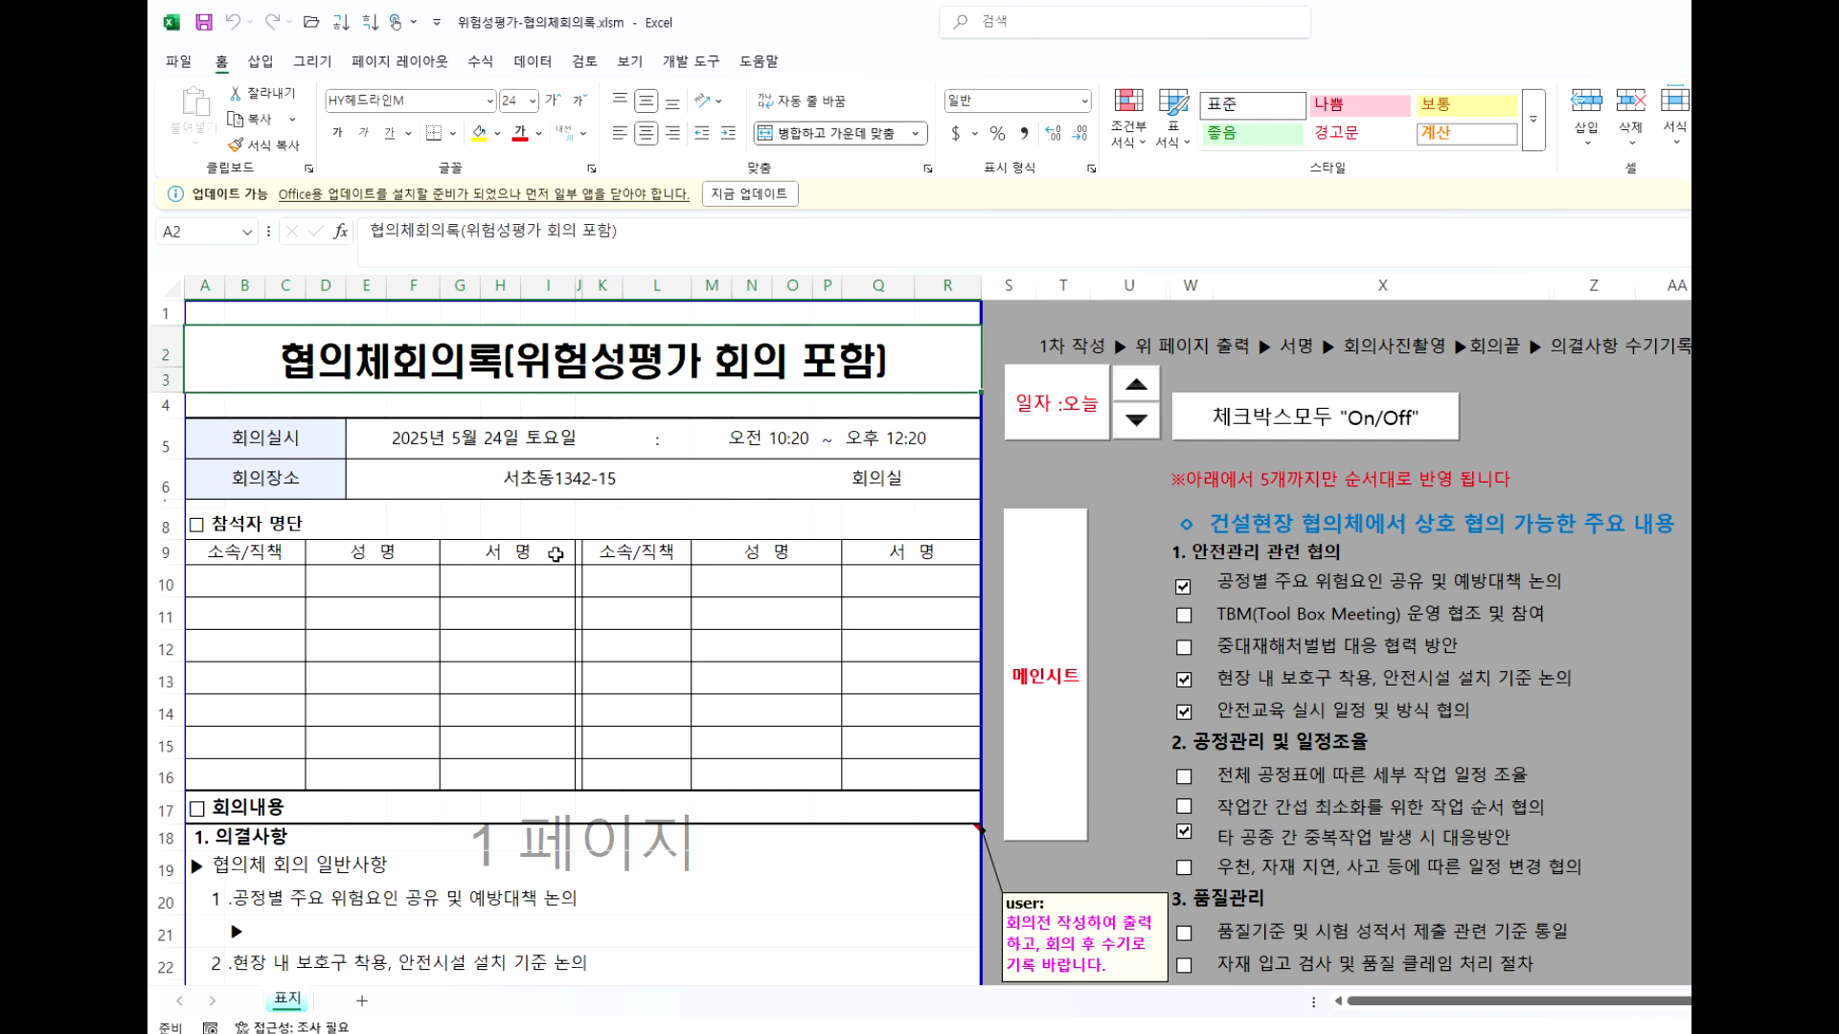
{"action": "scroll", "coordinate": [412, 733], "scroll_direction": "down", "scroll_amount": 4}
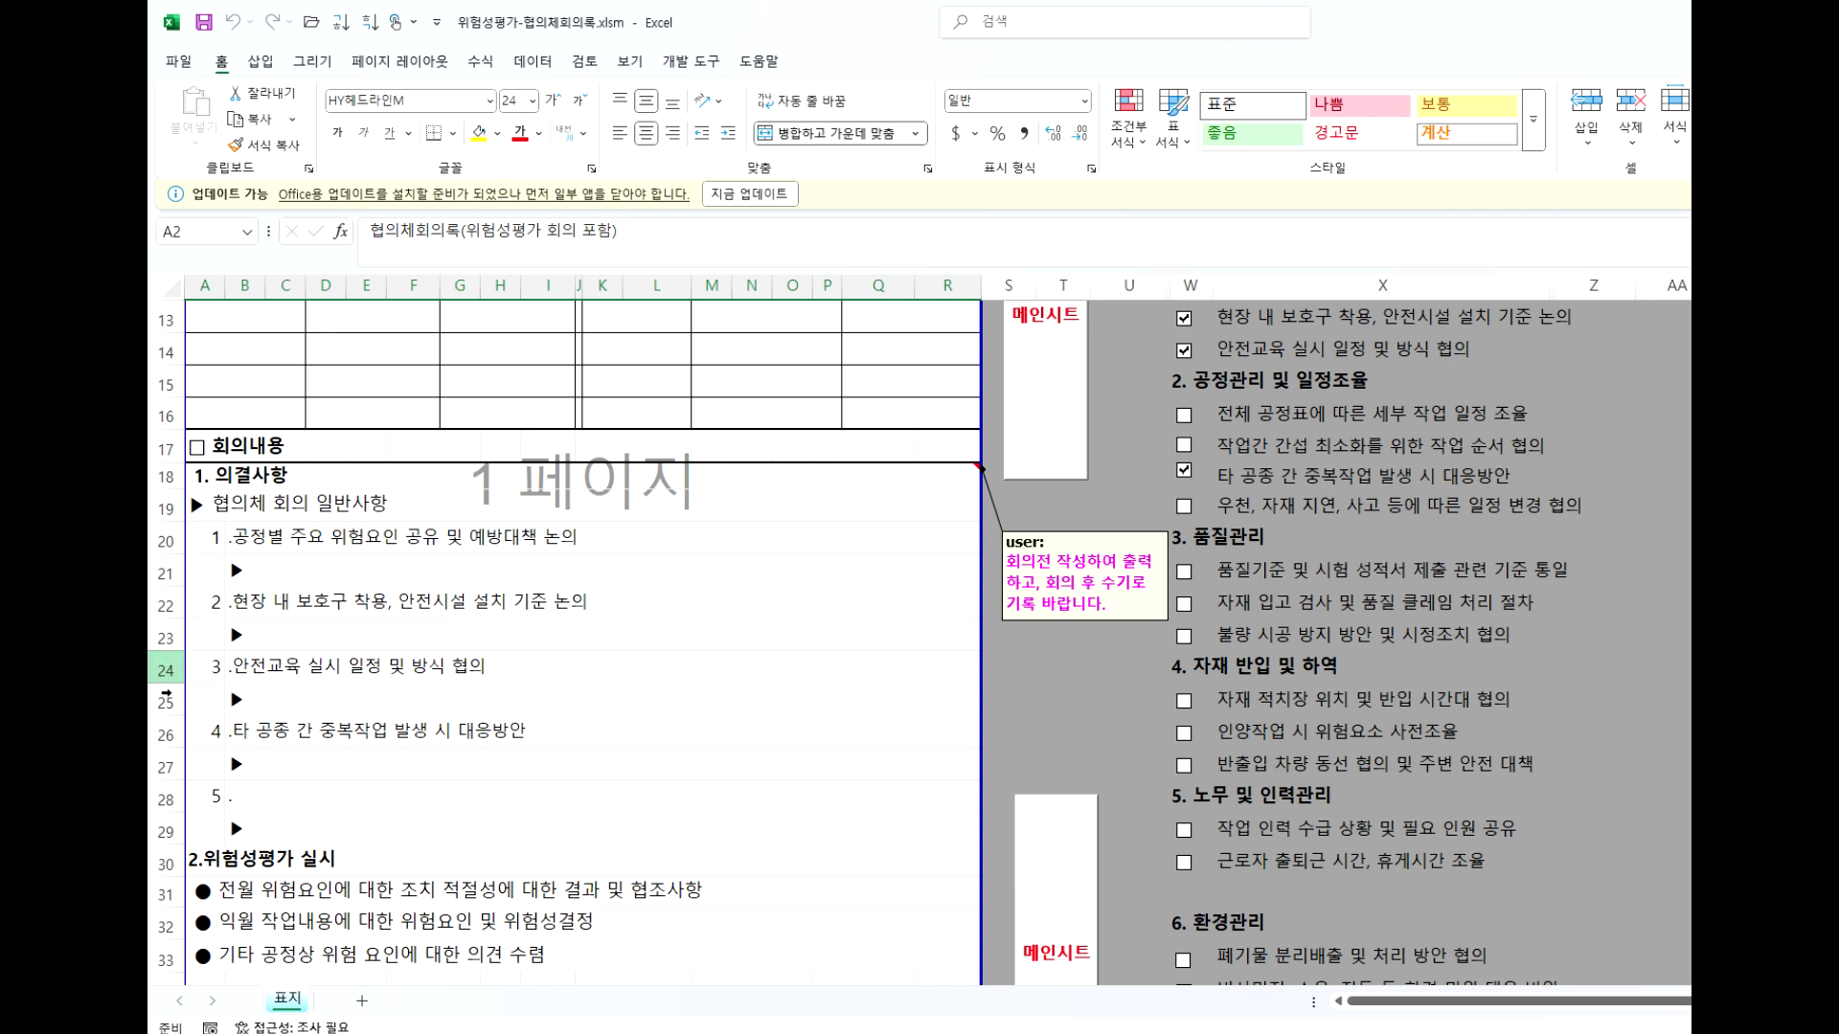
{"action": "scroll", "coordinate": [560, 604], "scroll_direction": "down", "scroll_amount": 4}
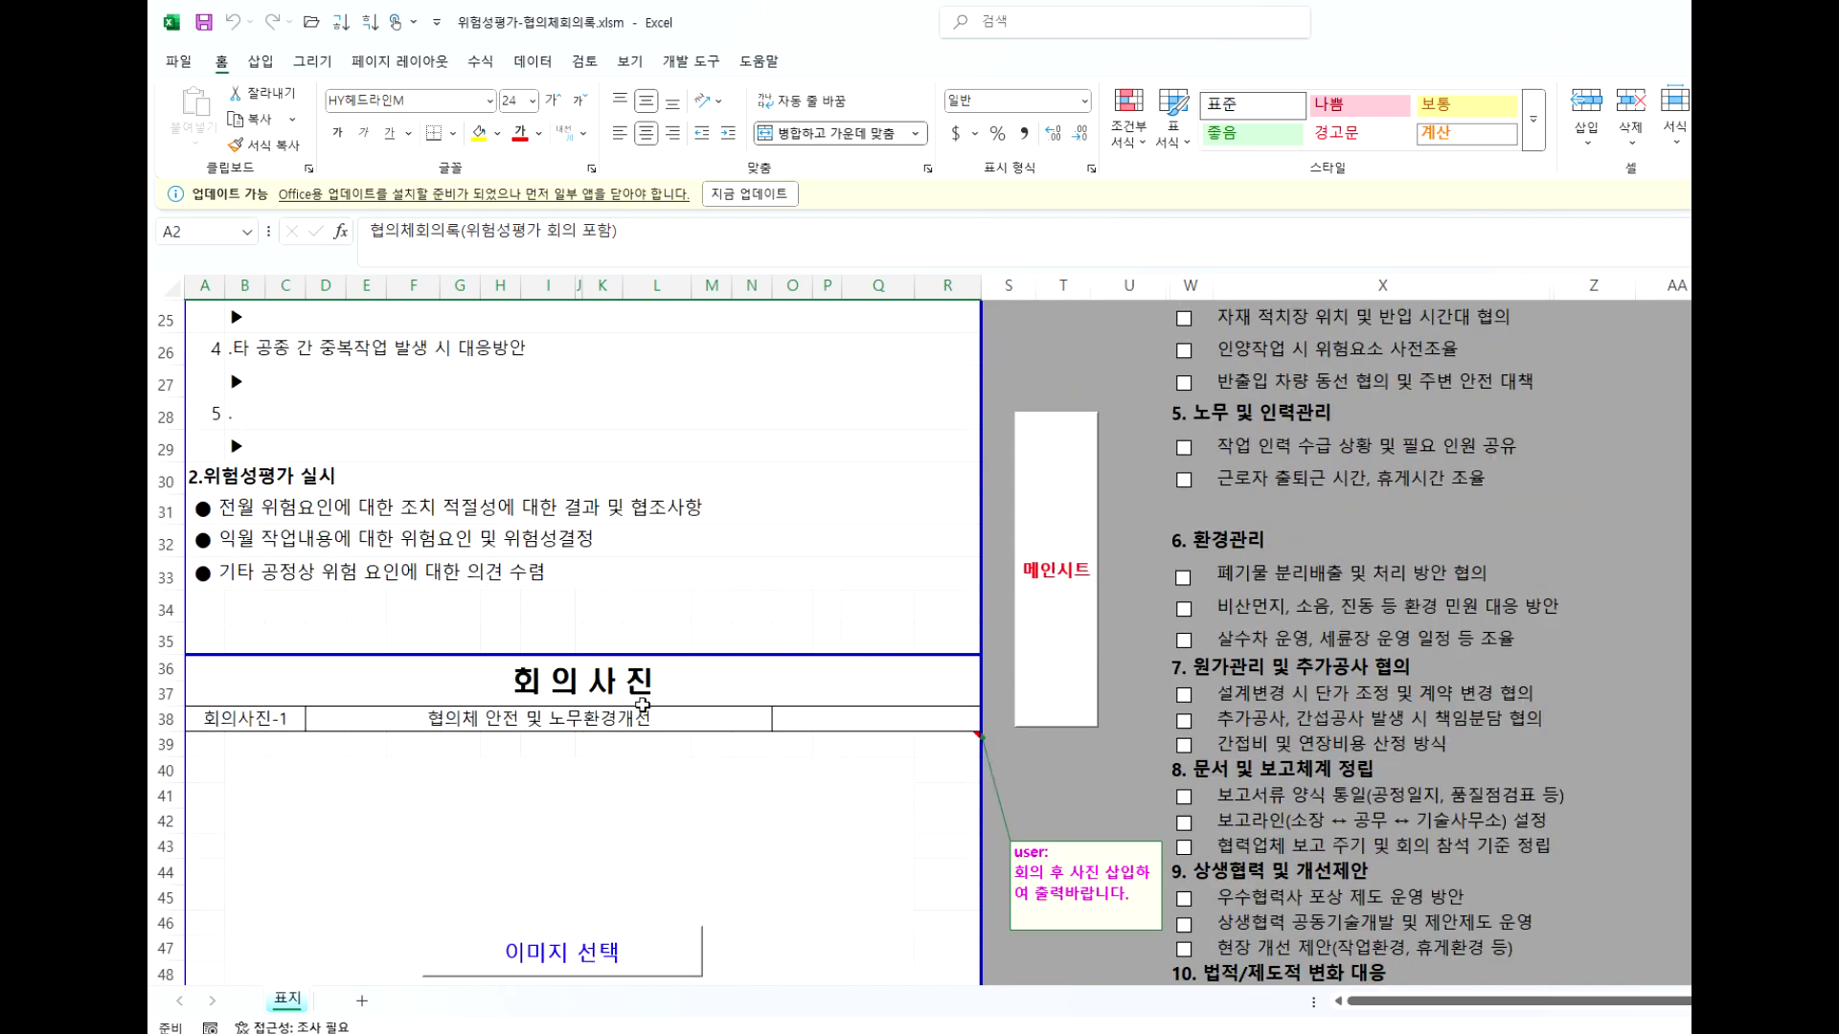
{"action": "scroll", "coordinate": [658, 681], "scroll_direction": "up", "scroll_amount": 8}
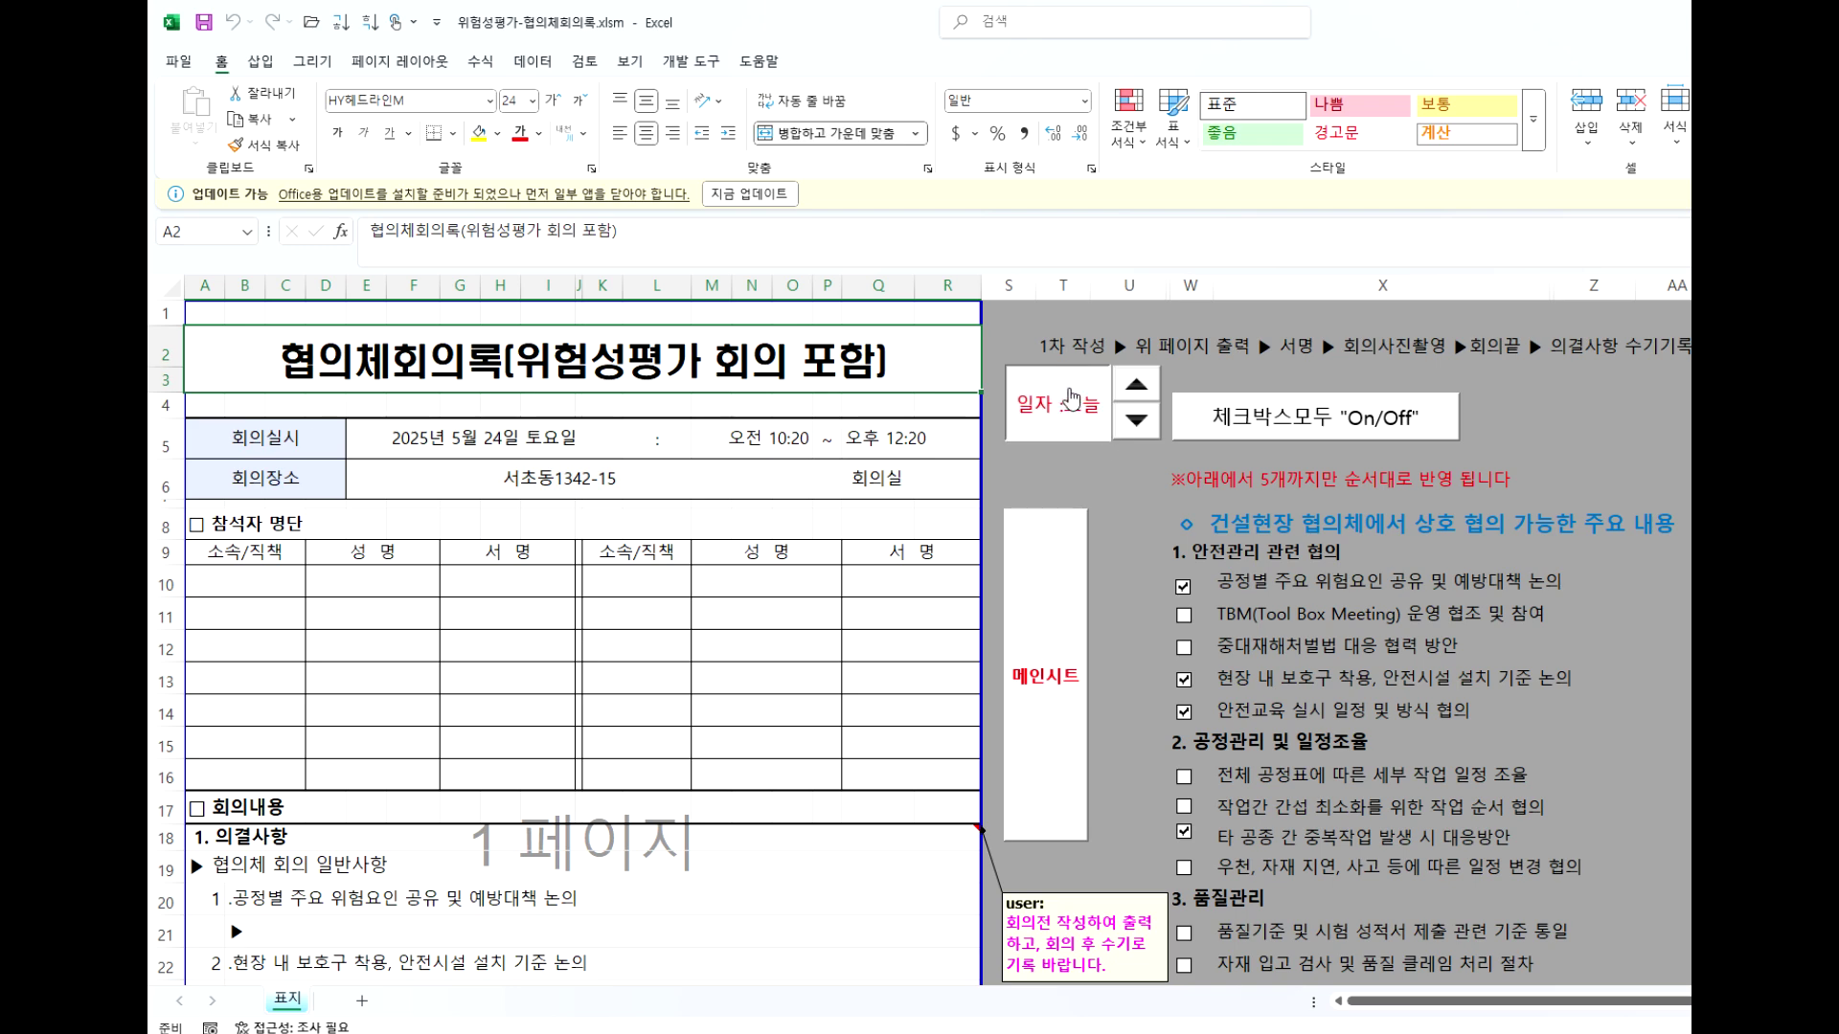
{"action": "left_click", "coordinate": [1136, 388]}
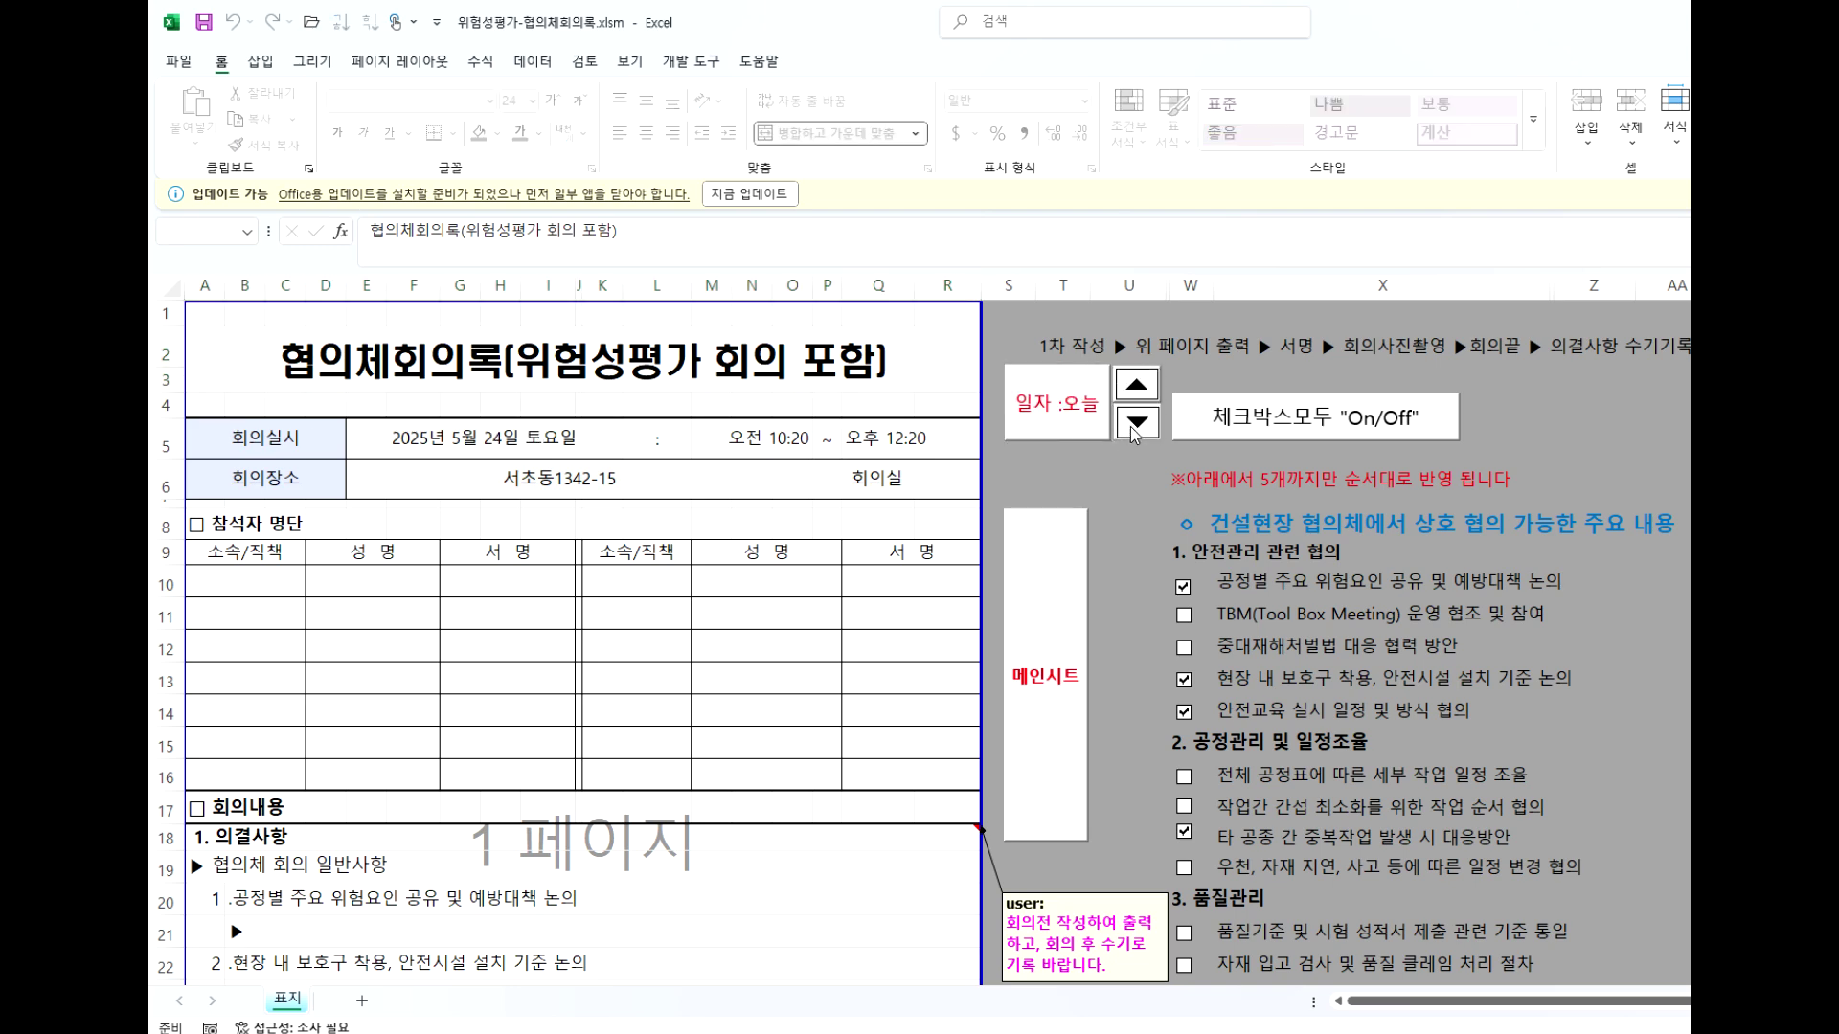
{"action": "left_click", "coordinate": [1136, 421]}
Examine the 의결사항 items with their blank record lines, the 위험성평가 실시 section and the 회의사진 page.
{"action": "scroll", "coordinate": [1111, 709], "scroll_direction": "down", "scroll_amount": 3}
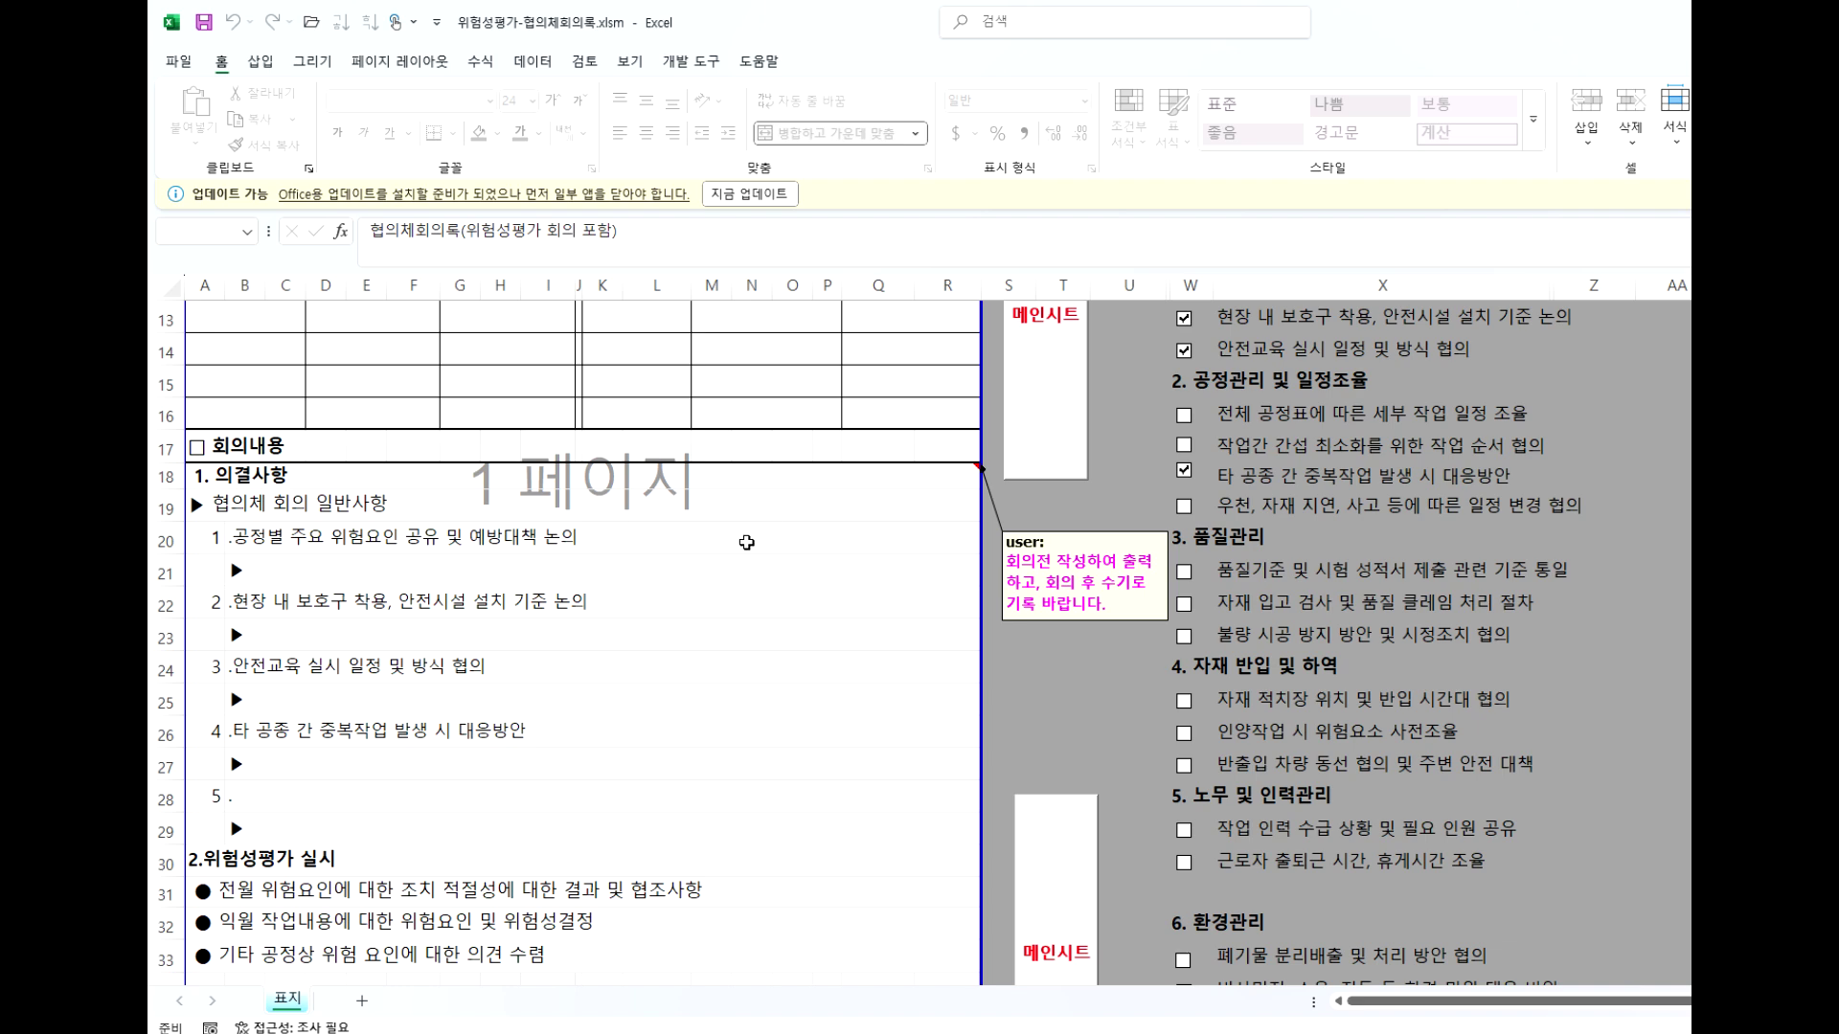
{"action": "scroll", "coordinate": [705, 602], "scroll_direction": "up", "scroll_amount": 4}
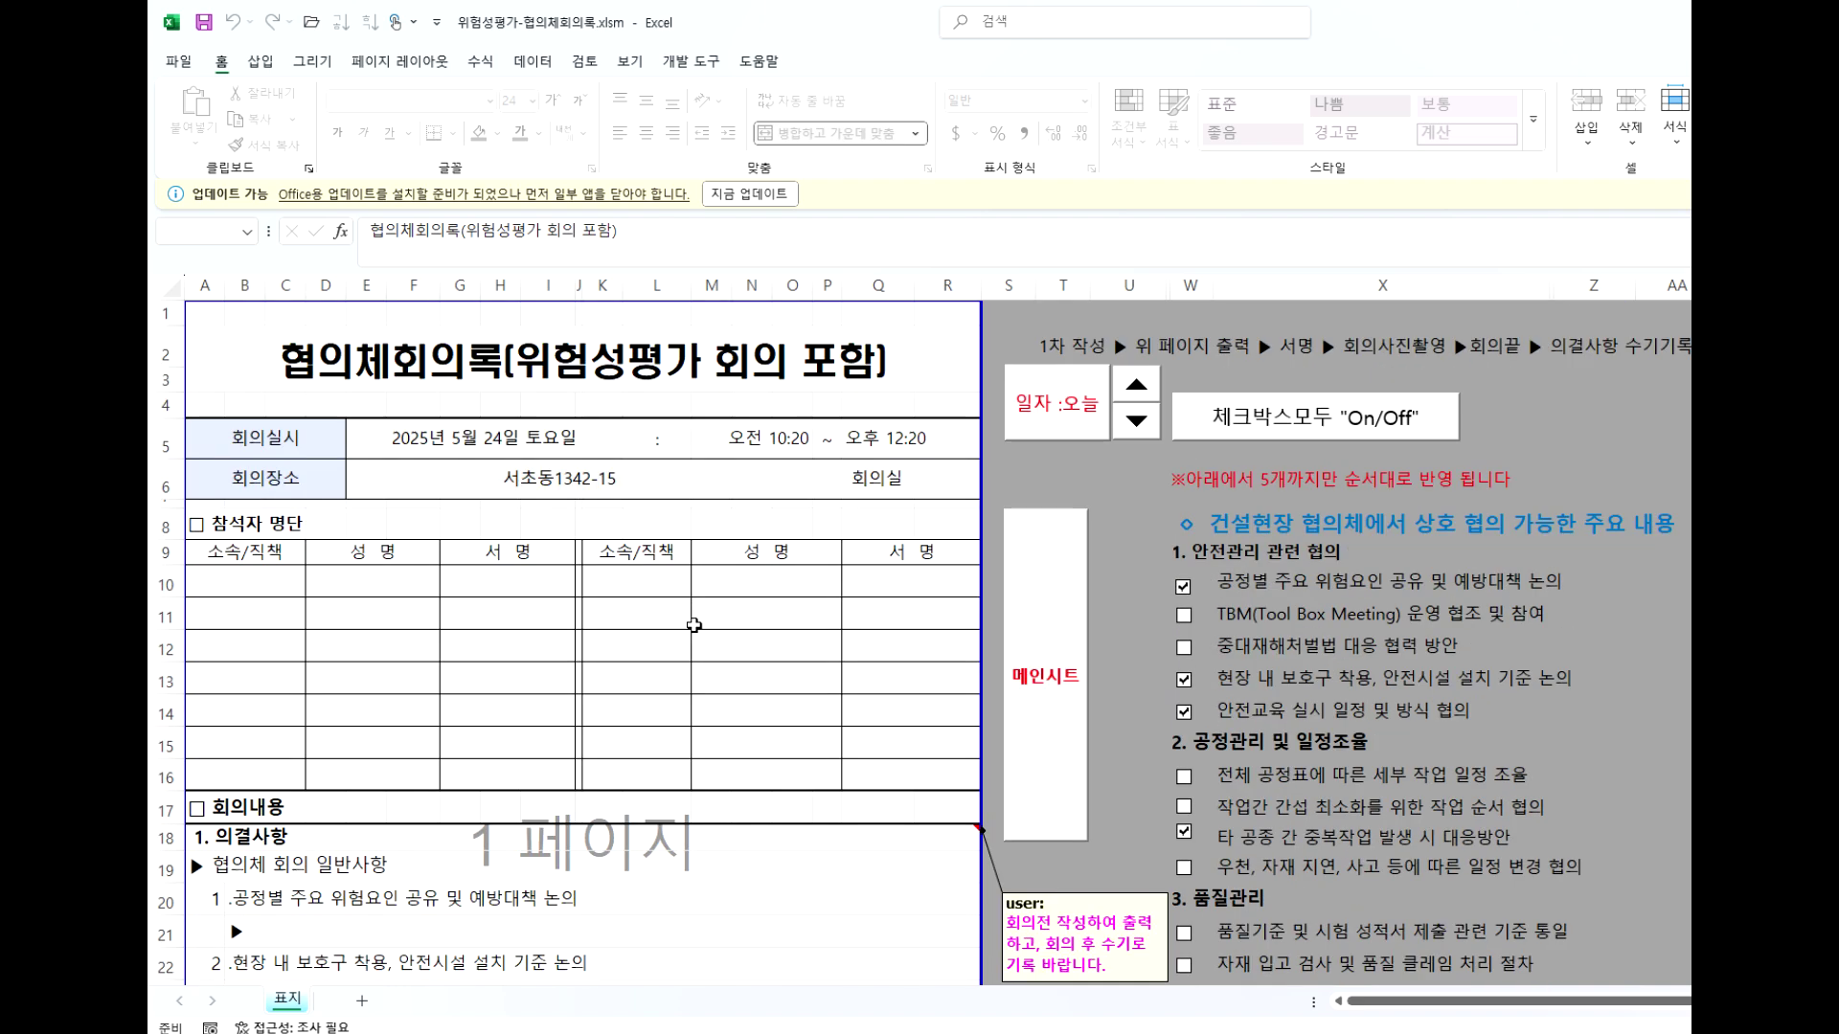
{"action": "scroll", "coordinate": [709, 633], "scroll_direction": "down", "scroll_amount": 4}
{"action": "scroll", "coordinate": [426, 609], "scroll_direction": "up", "scroll_amount": 4}
{"action": "scroll", "coordinate": [648, 894], "scroll_direction": "down", "scroll_amount": 4}
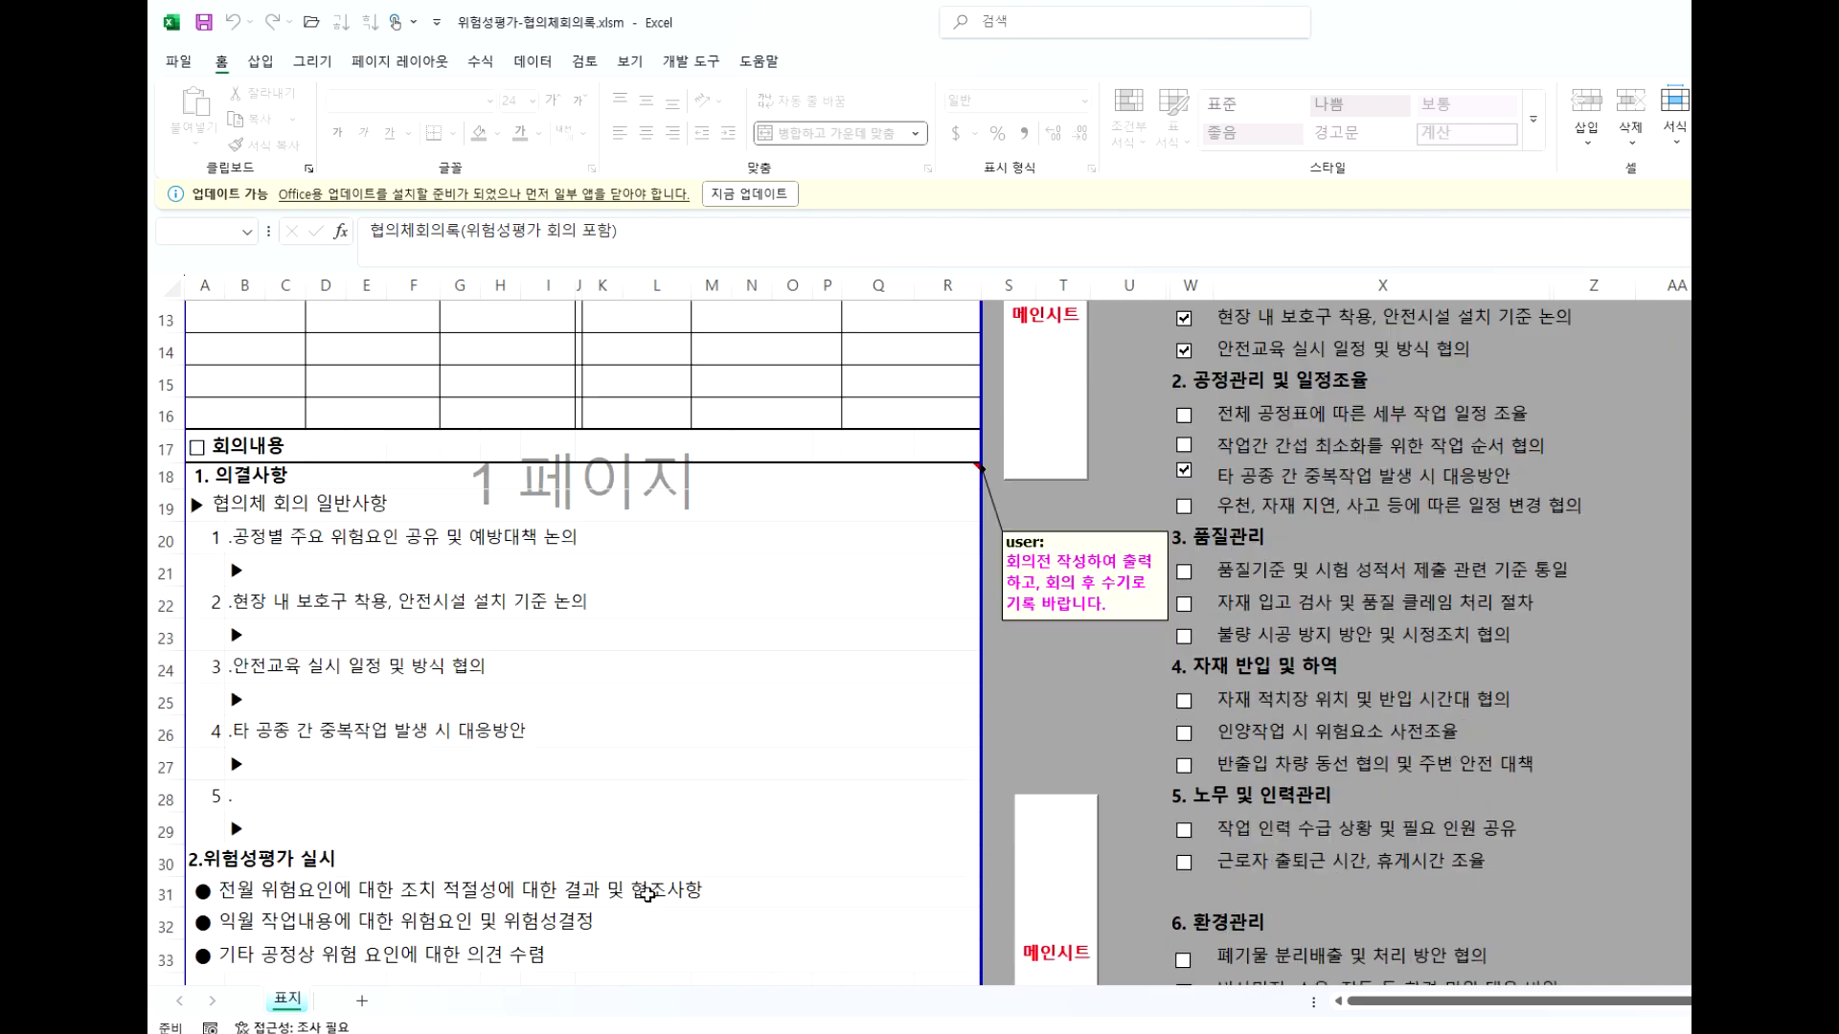
{"action": "scroll", "coordinate": [644, 488], "scroll_direction": "up", "scroll_amount": 4}
{"action": "scroll", "coordinate": [342, 531], "scroll_direction": "down", "scroll_amount": 4}
{"action": "left_click", "coordinate": [421, 574]}
{"action": "left_click", "coordinate": [452, 636]}
{"action": "left_click", "coordinate": [484, 709]}
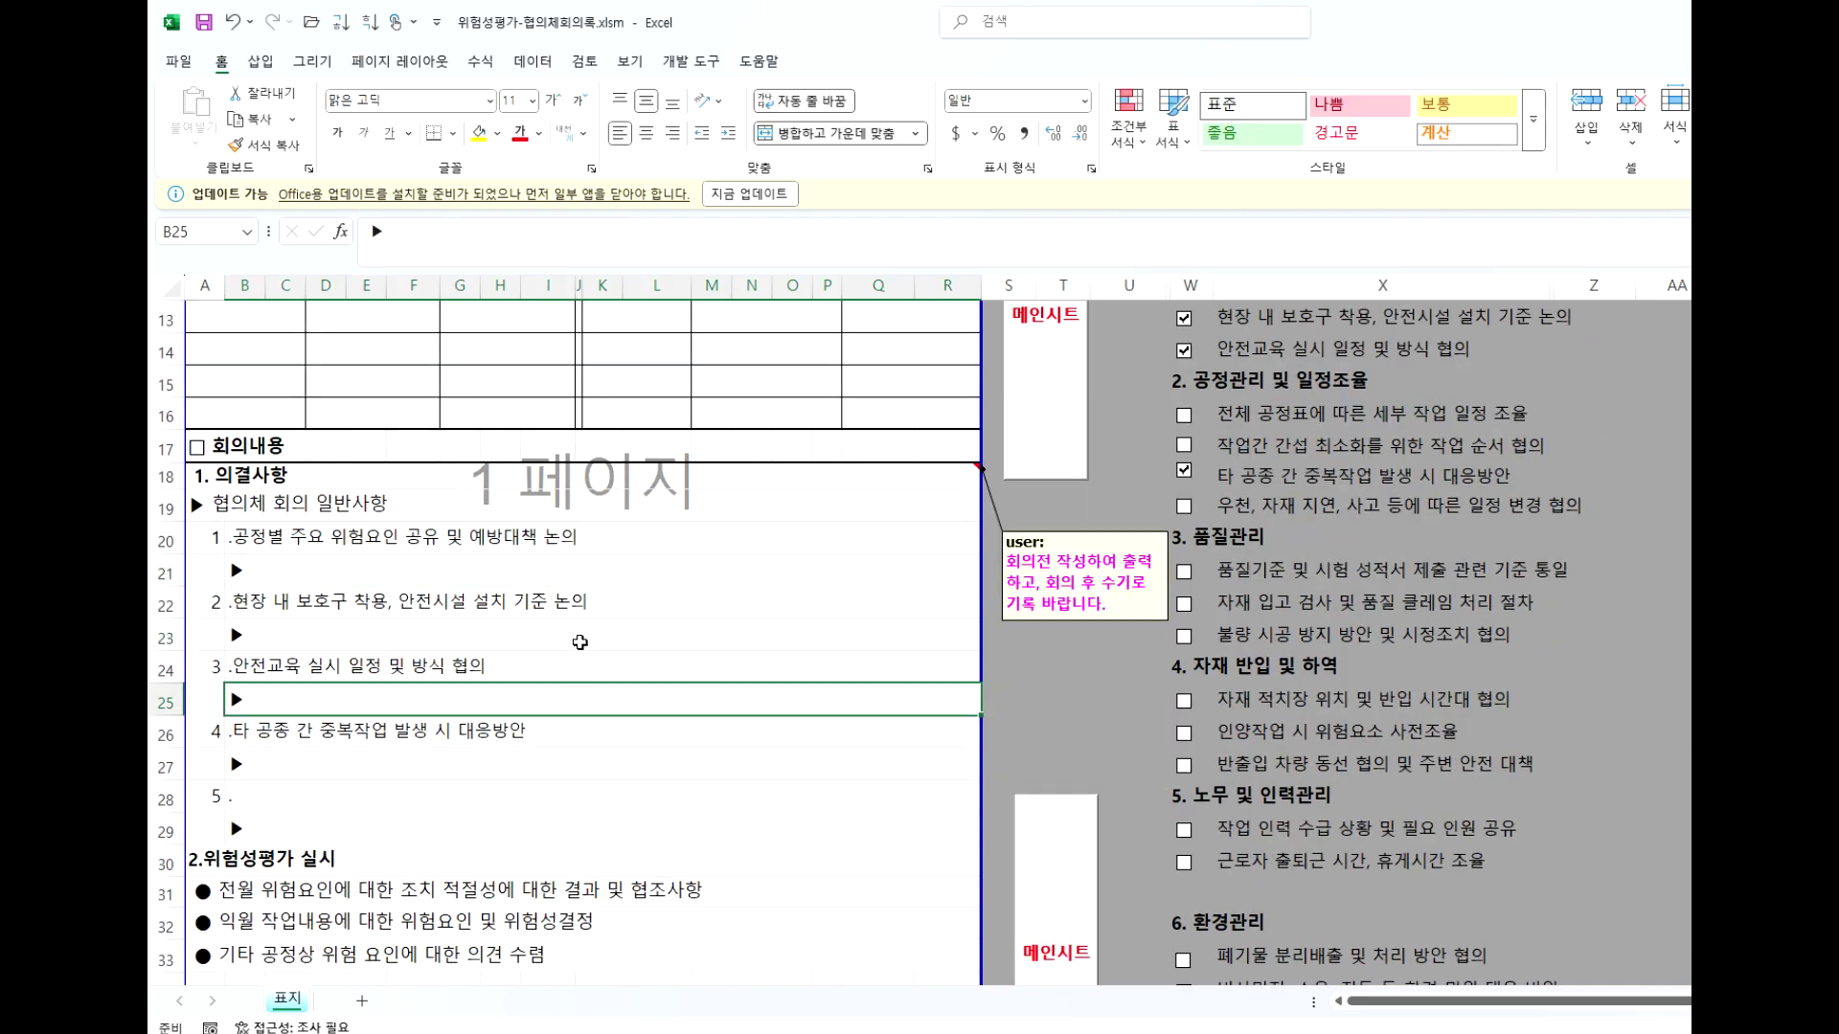
{"action": "scroll", "coordinate": [580, 643], "scroll_direction": "down", "scroll_amount": 4}
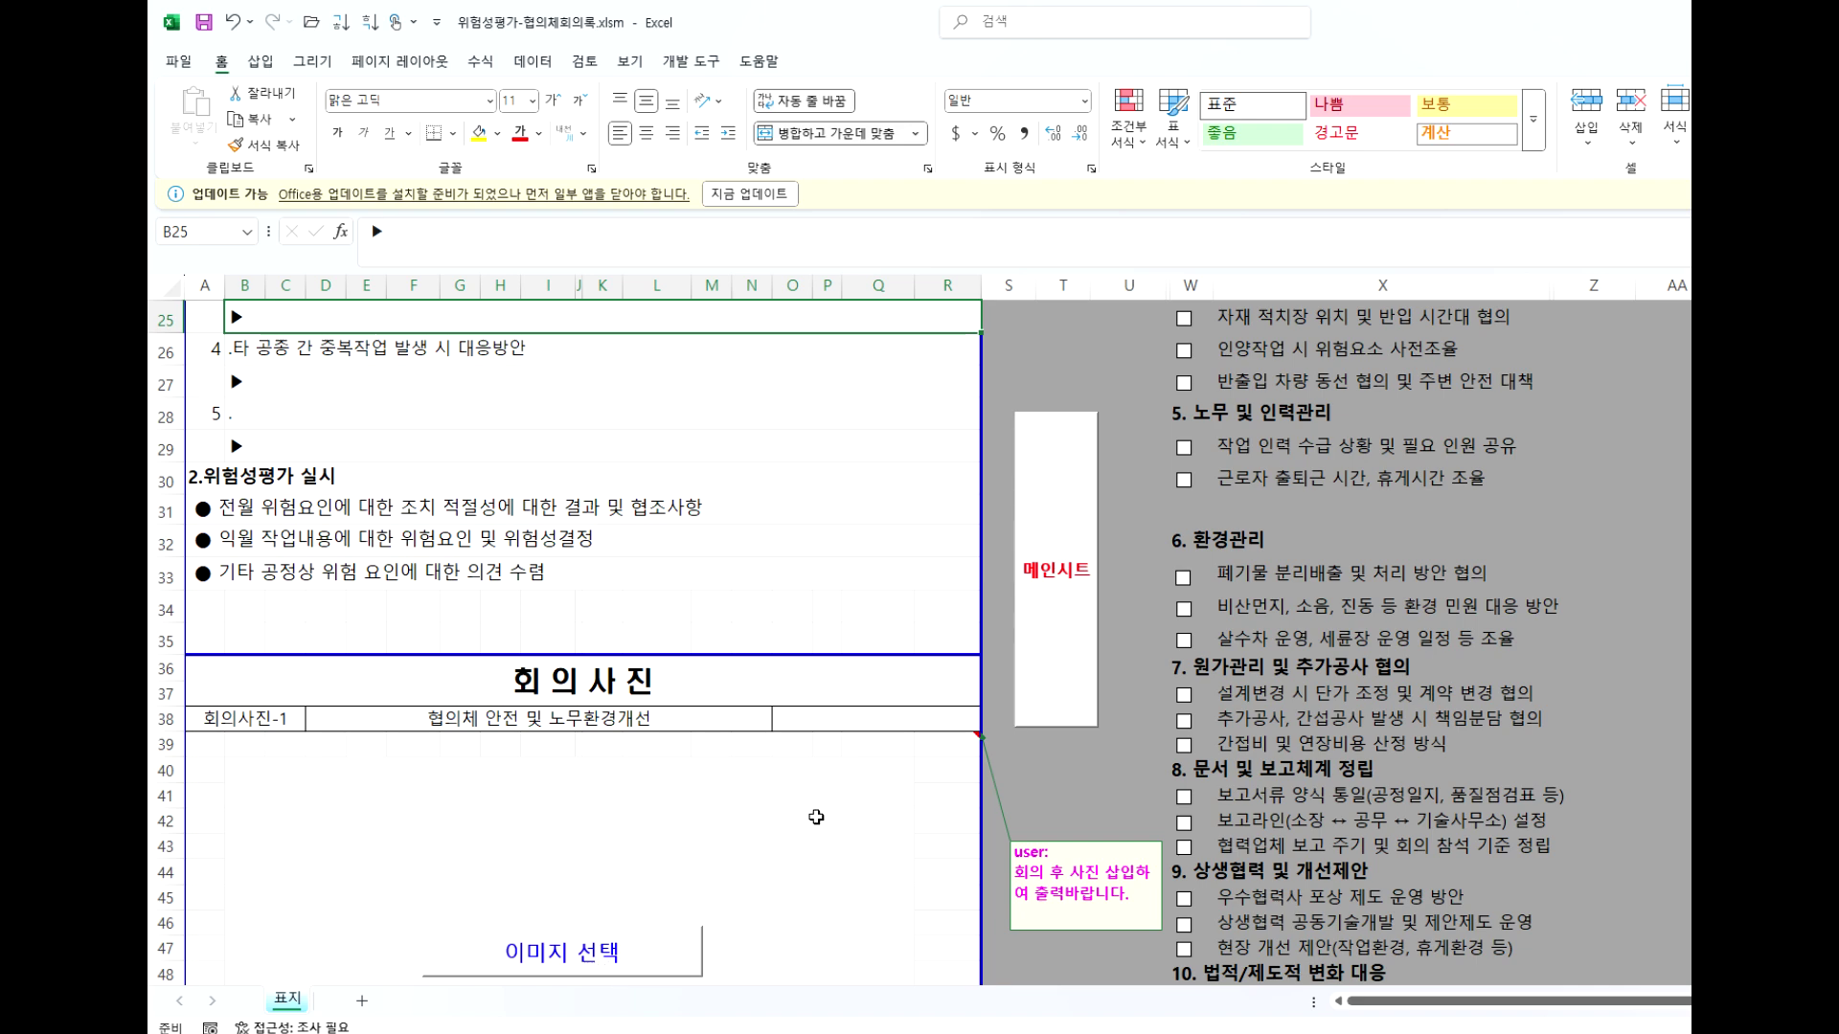
{"action": "scroll", "coordinate": [681, 902], "scroll_direction": "down", "scroll_amount": 2}
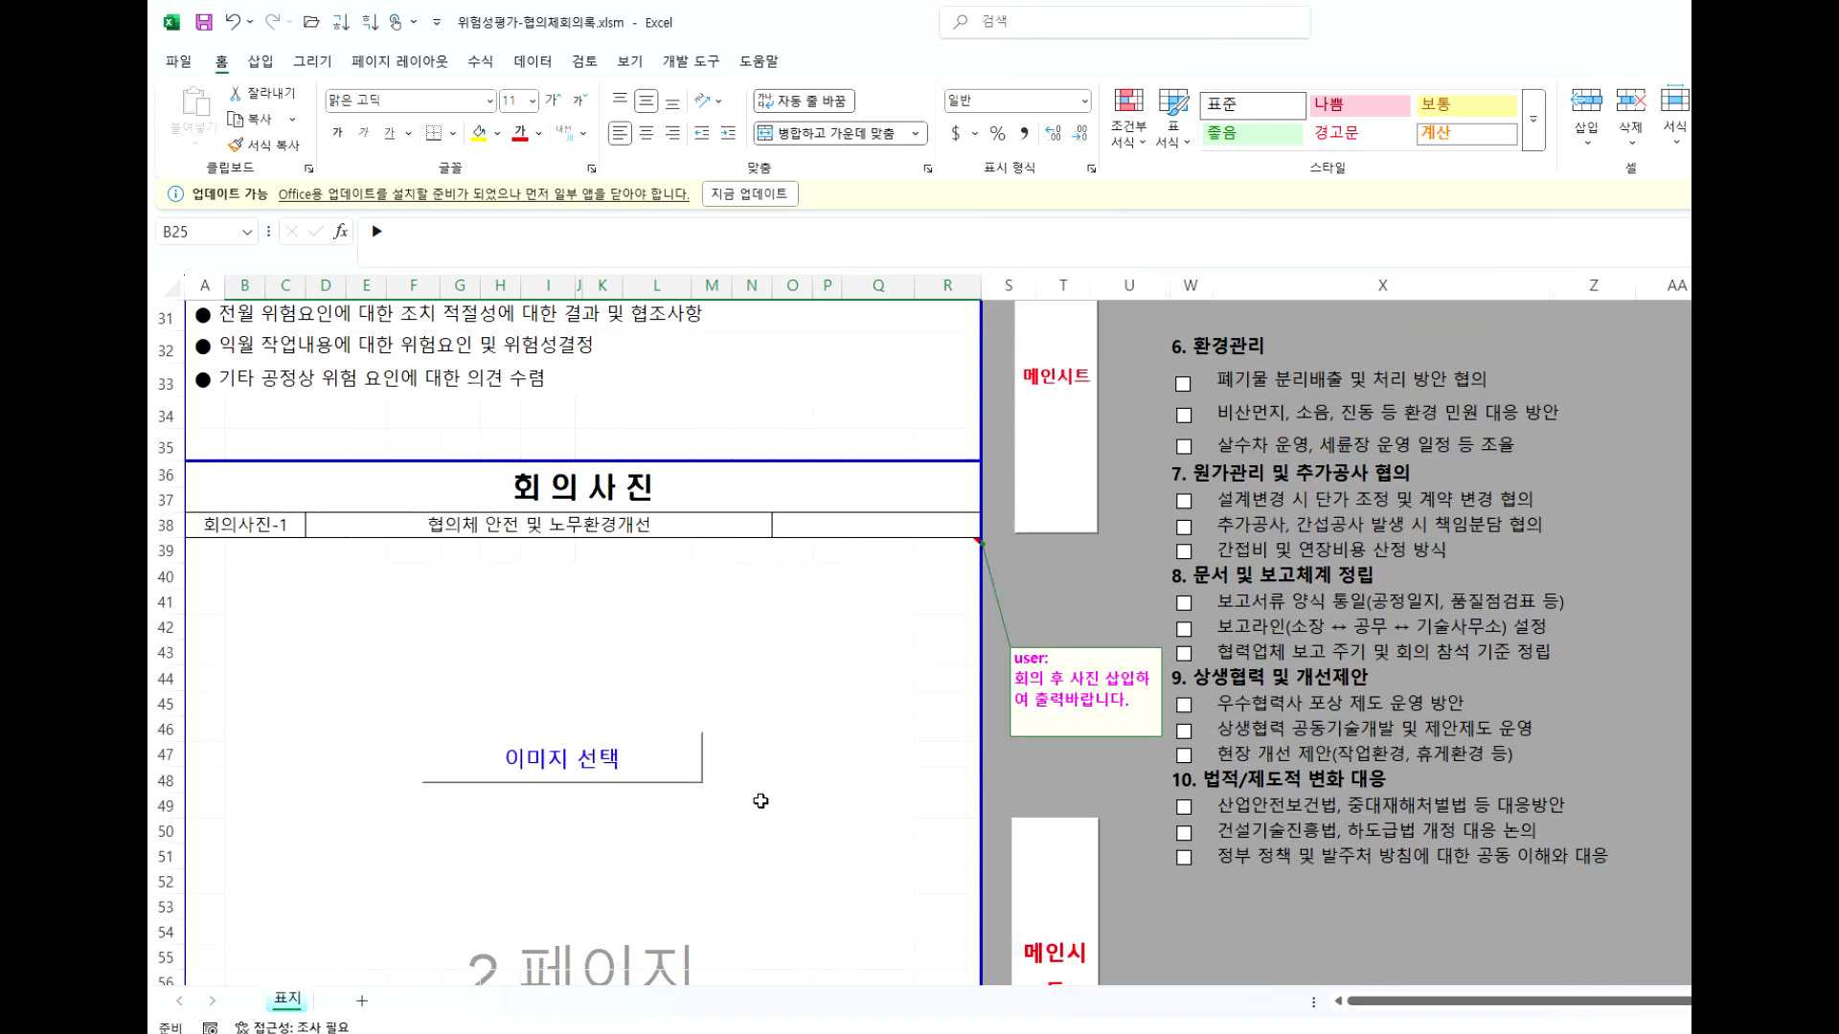
{"action": "scroll", "coordinate": [760, 800], "scroll_direction": "up", "scroll_amount": 10}
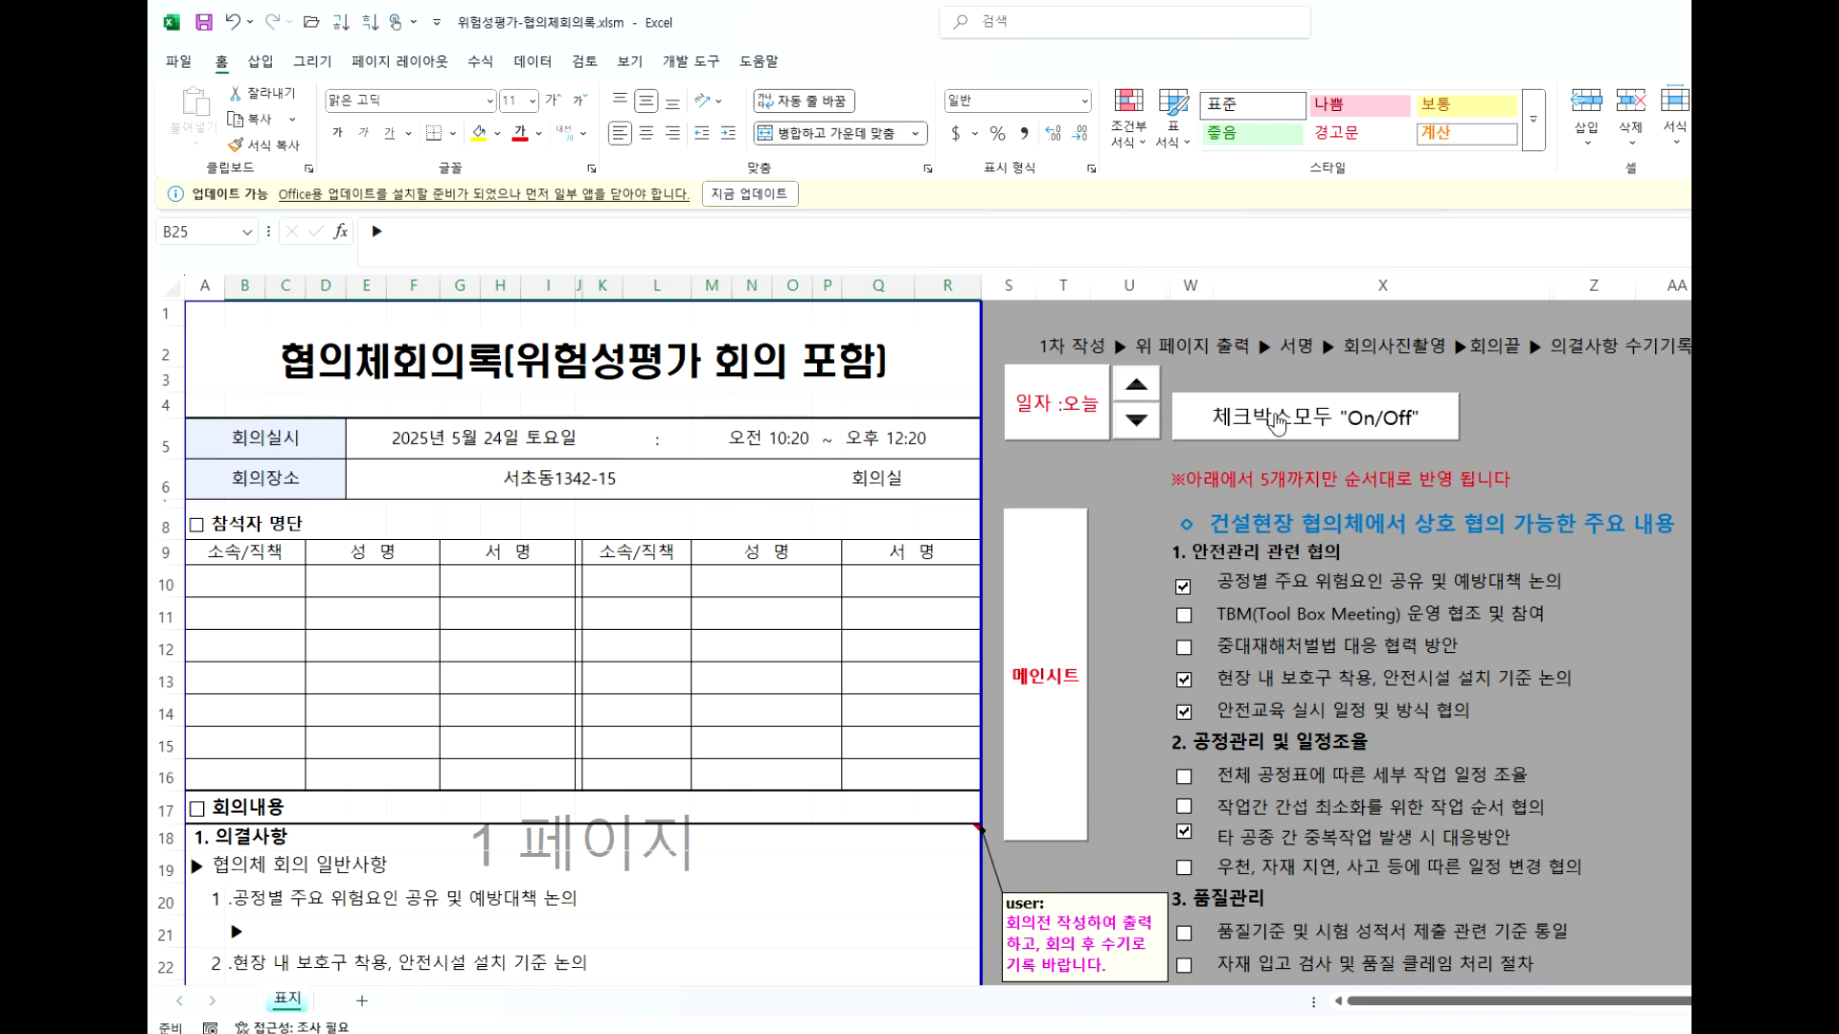
Clear all agenda checkboxes at once and check the 의결사항 list in the minutes.
{"action": "left_click", "coordinate": [1276, 422]}
{"action": "scroll", "coordinate": [583, 783], "scroll_direction": "down", "scroll_amount": 4}
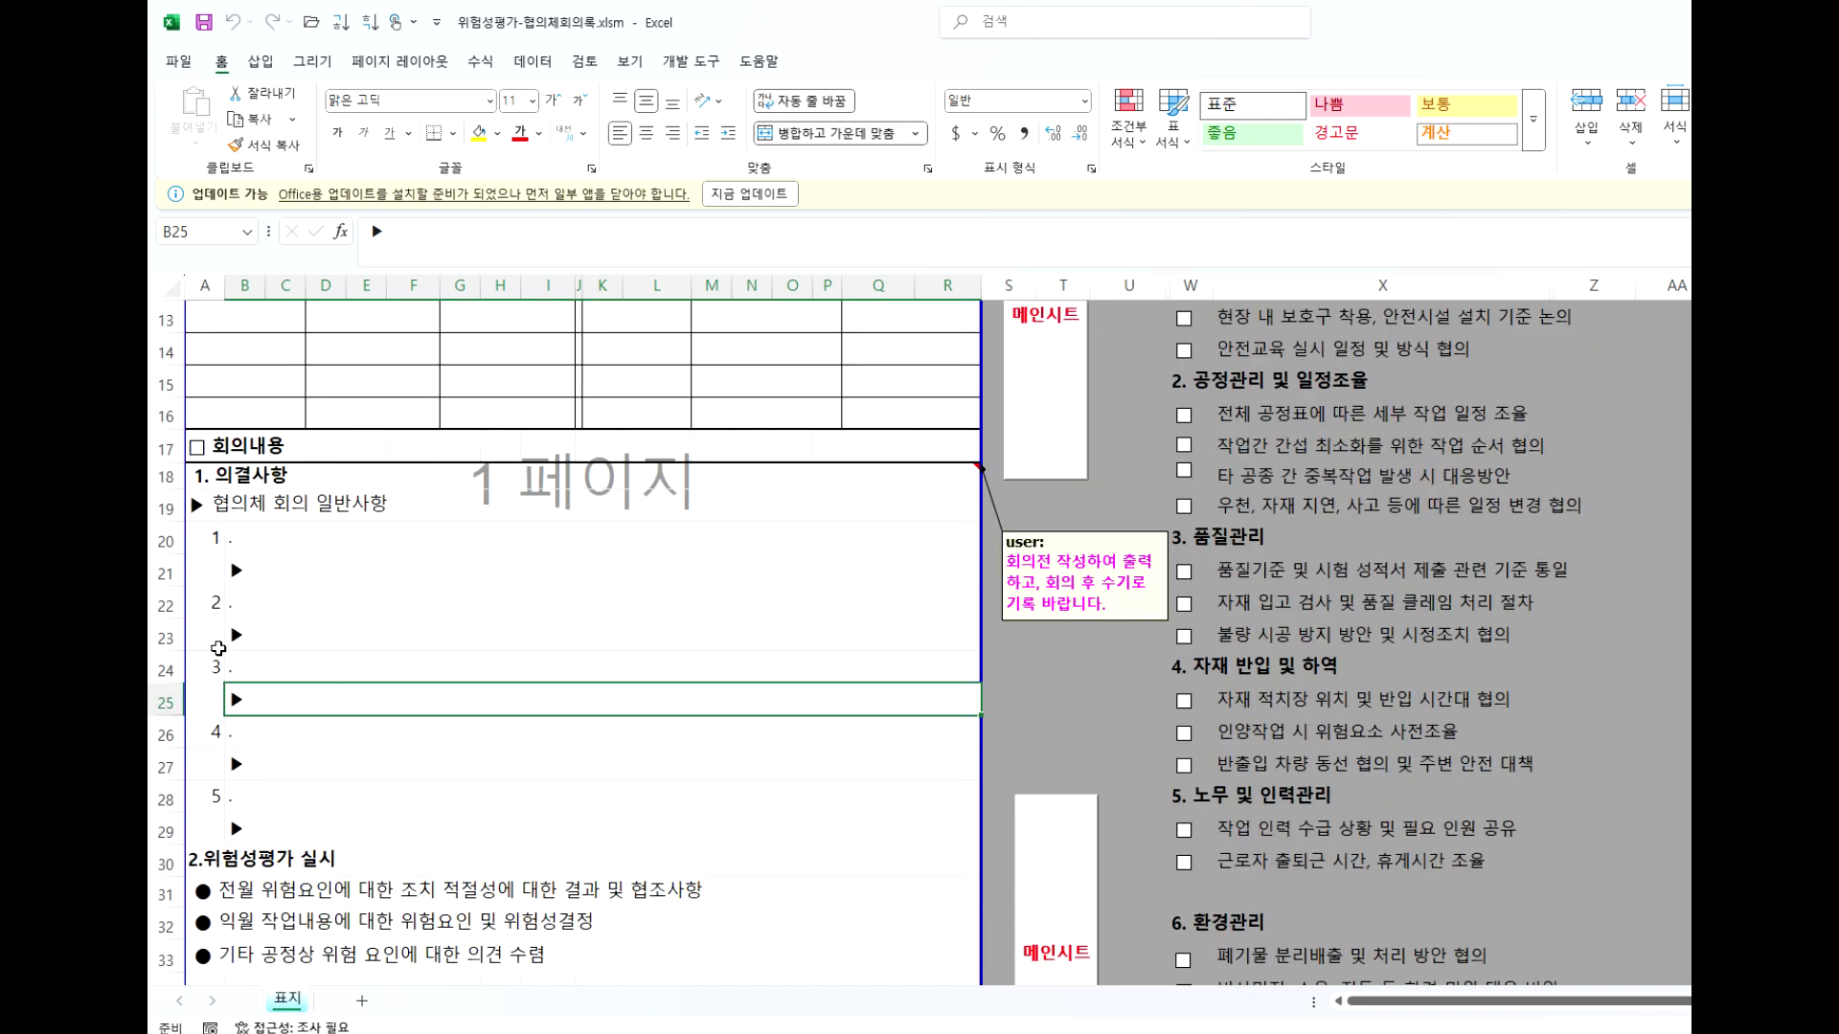
{"action": "left_click", "coordinate": [1637, 615]}
{"action": "scroll", "coordinate": [1379, 575], "scroll_direction": "up", "scroll_amount": 4}
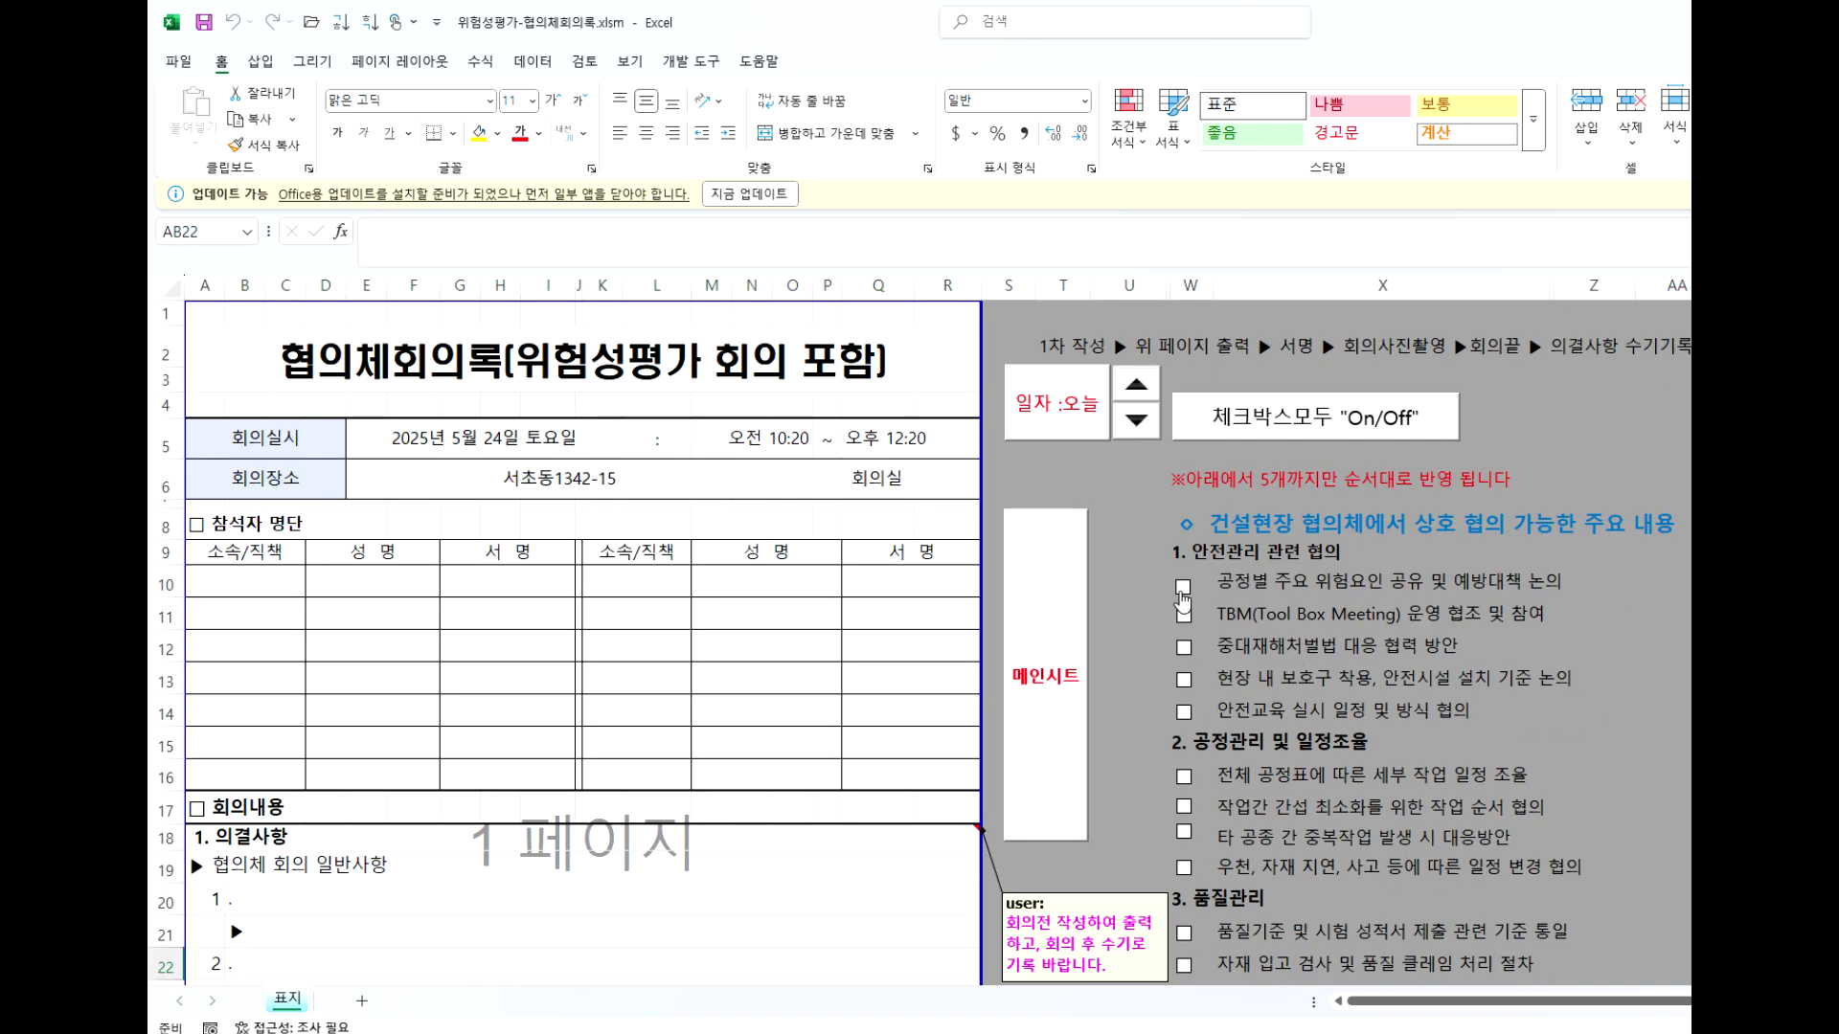
Select four 안전관리 관련 협의 topics for the minutes: 공정별 주요 위험요인 공유, TBM 운영 협조, 보호구 착용 기준 논의 and 안전교육 실시 일정.
{"action": "left_click", "coordinate": [1183, 599]}
{"action": "left_click", "coordinate": [1183, 601]}
{"action": "left_click", "coordinate": [1184, 682]}
{"action": "left_click", "coordinate": [1183, 586]}
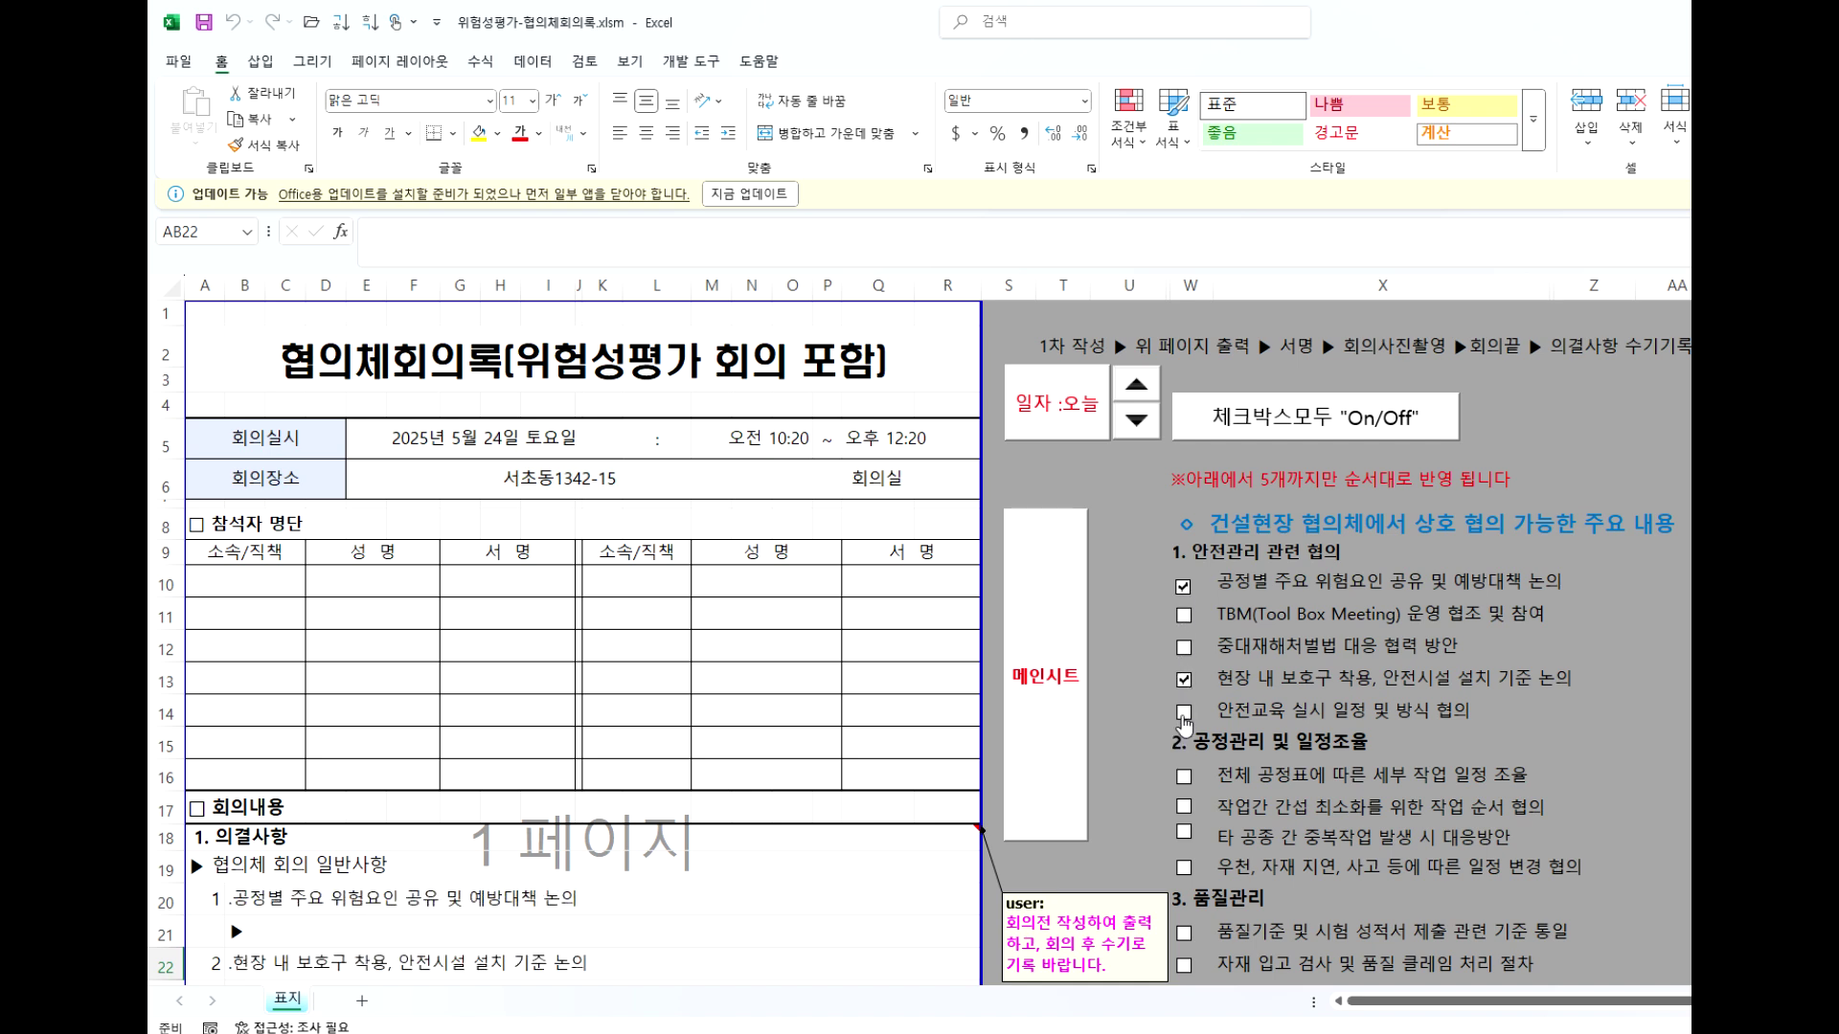
{"action": "left_click", "coordinate": [1184, 713]}
{"action": "left_click", "coordinate": [1184, 600]}
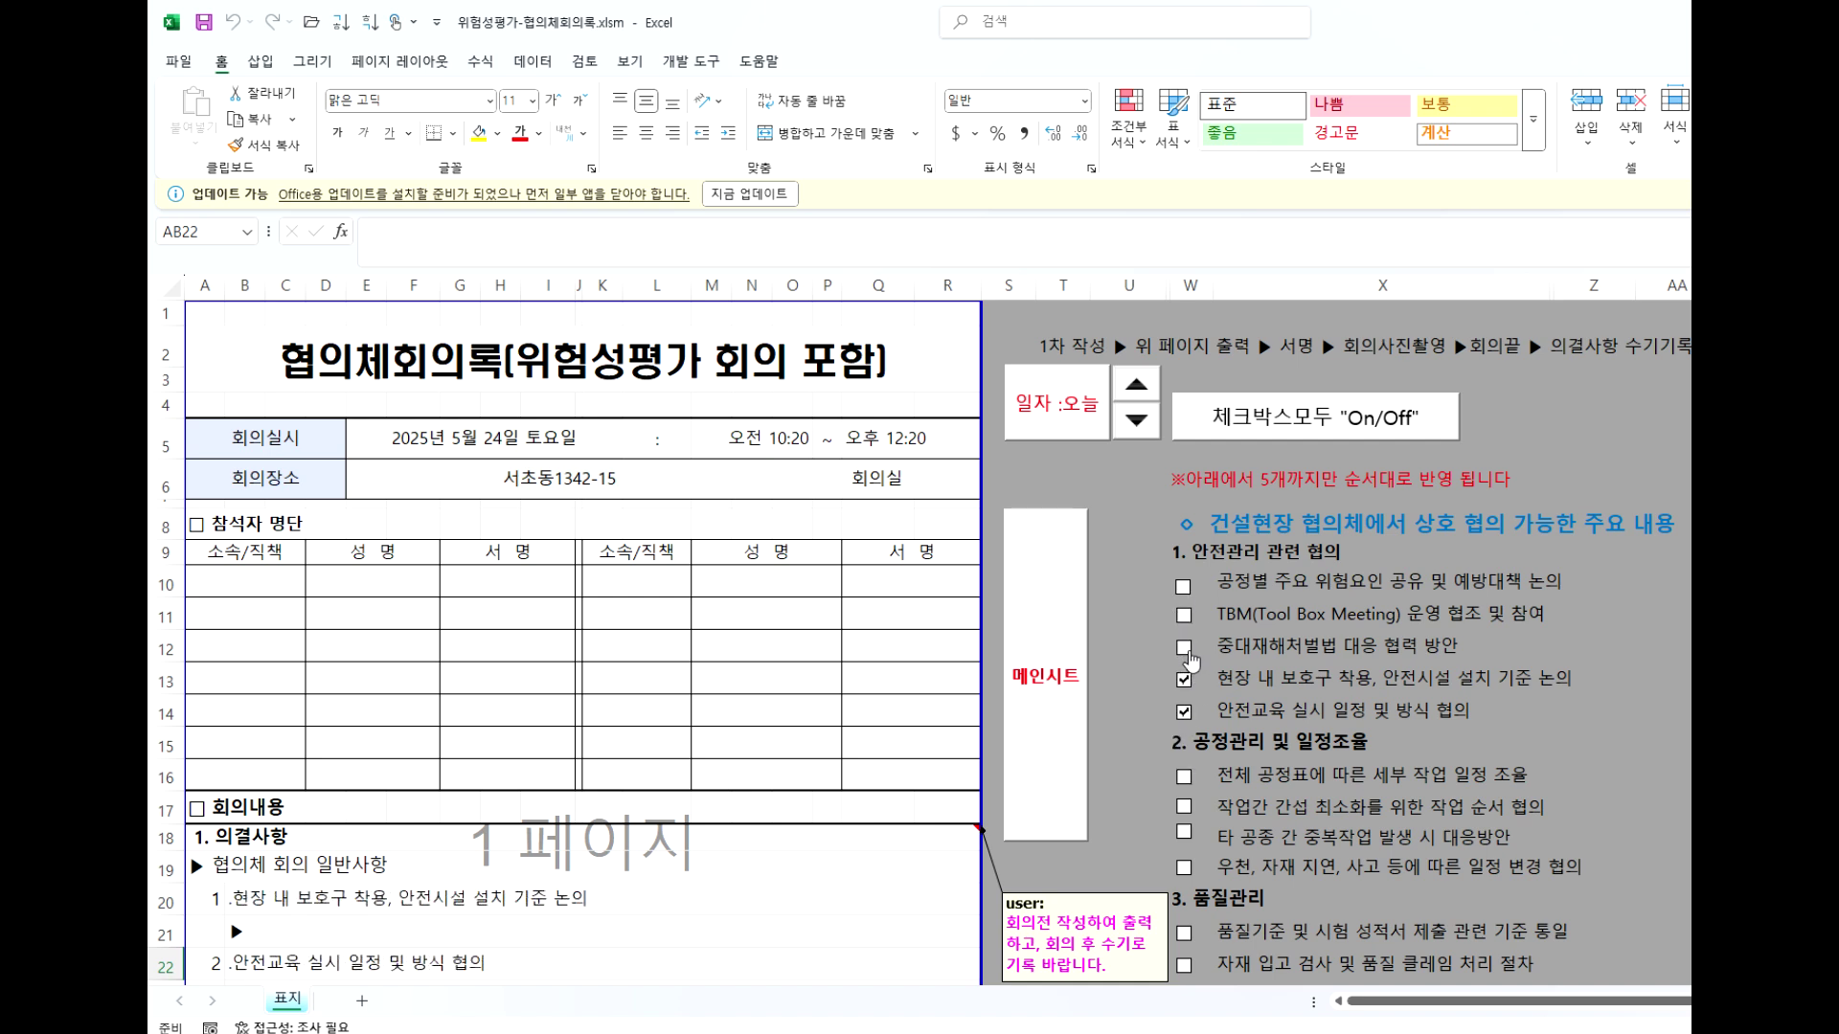
{"action": "left_click", "coordinate": [1184, 616]}
{"action": "left_click", "coordinate": [1184, 586]}
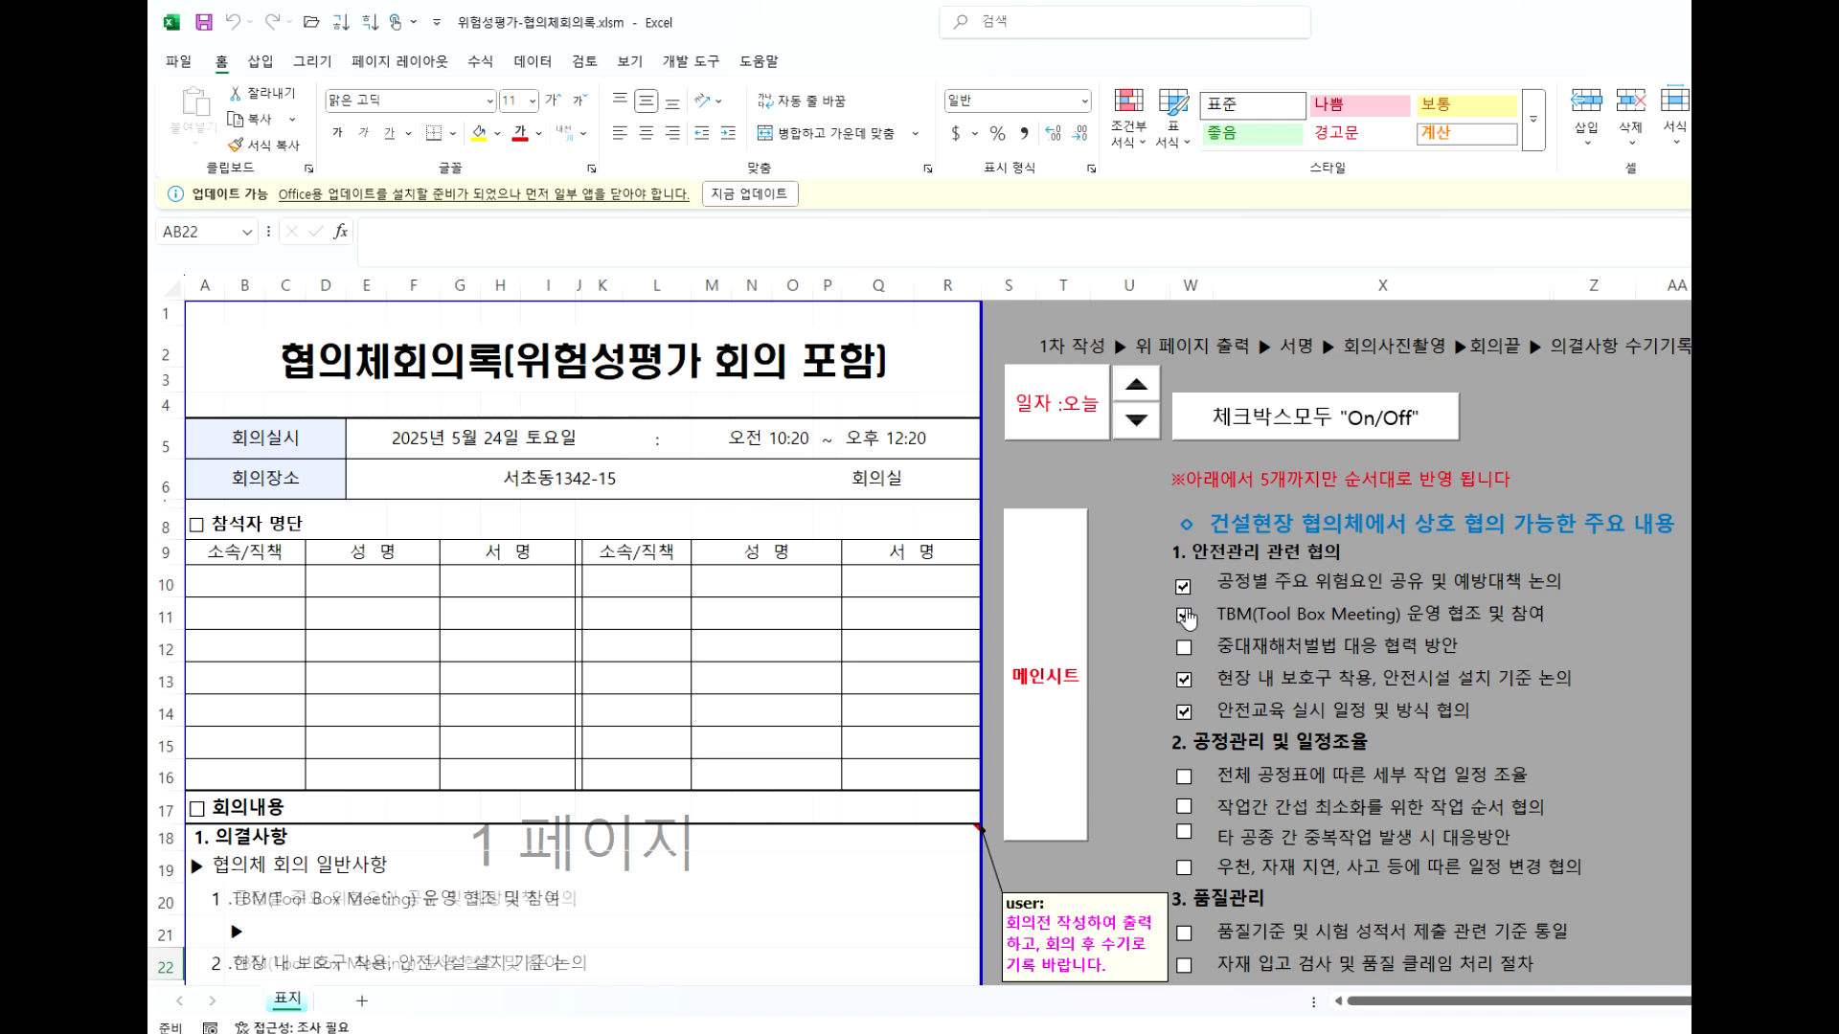
{"action": "scroll", "coordinate": [632, 735], "scroll_direction": "down", "scroll_amount": 2}
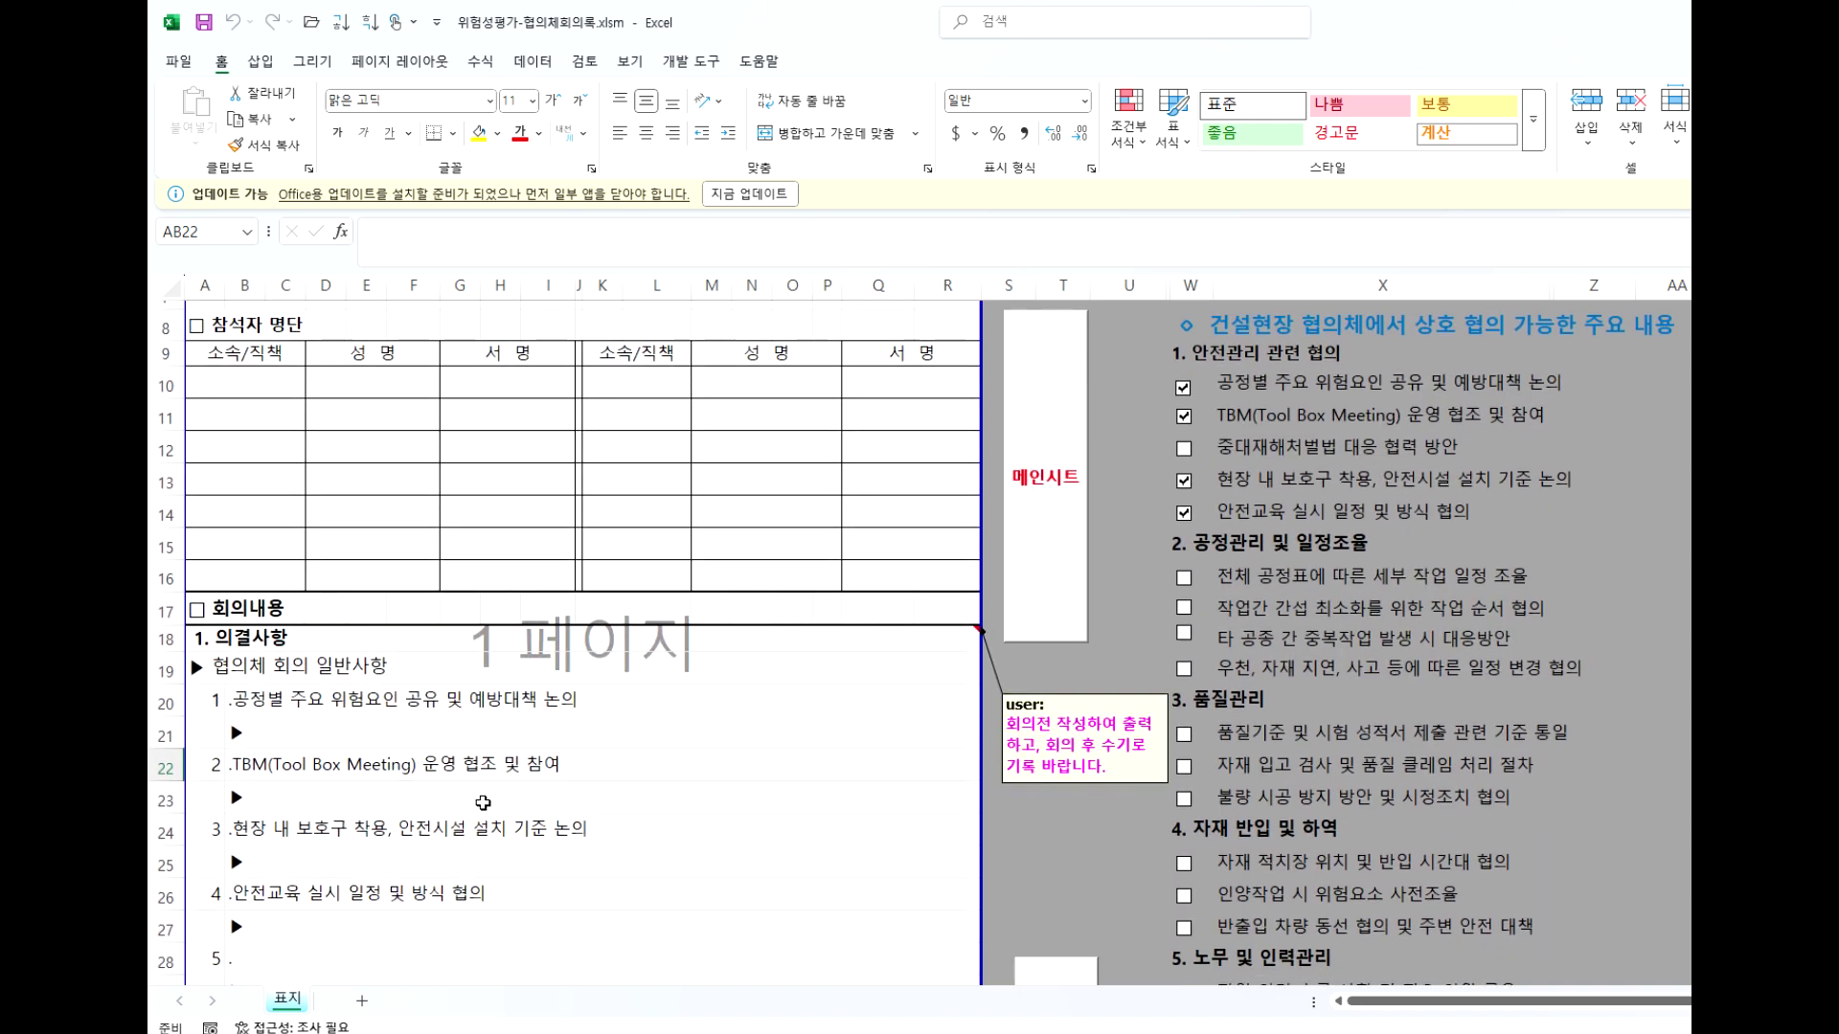
Deselect 공정별 주요 위험요인 공유 및 예방대책 논의, select 우천, 자재 지연, 사고 등에 따른 일정 변경 협의, and check the 의결사항 list.
{"action": "left_click", "coordinate": [1184, 387]}
{"action": "left_click", "coordinate": [1184, 668]}
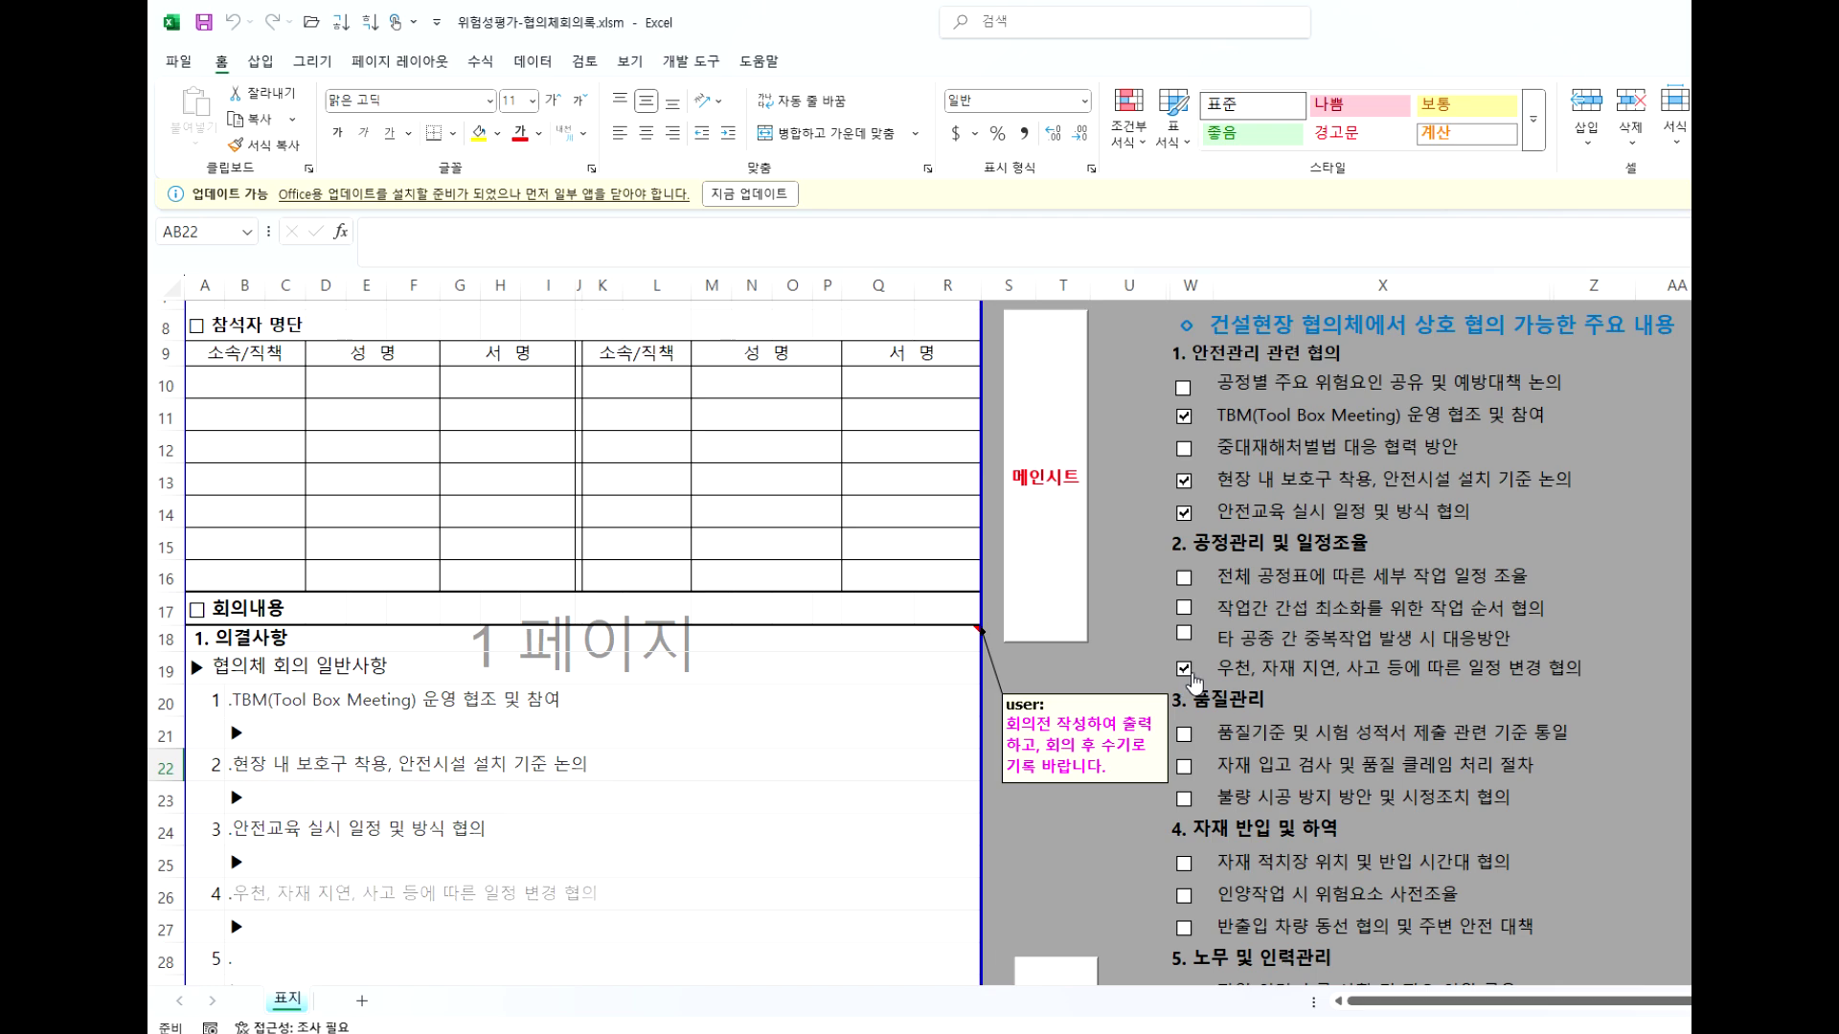
{"action": "scroll", "coordinate": [978, 741], "scroll_direction": "down", "scroll_amount": 1}
{"action": "scroll", "coordinate": [977, 741], "scroll_direction": "up", "scroll_amount": 4}
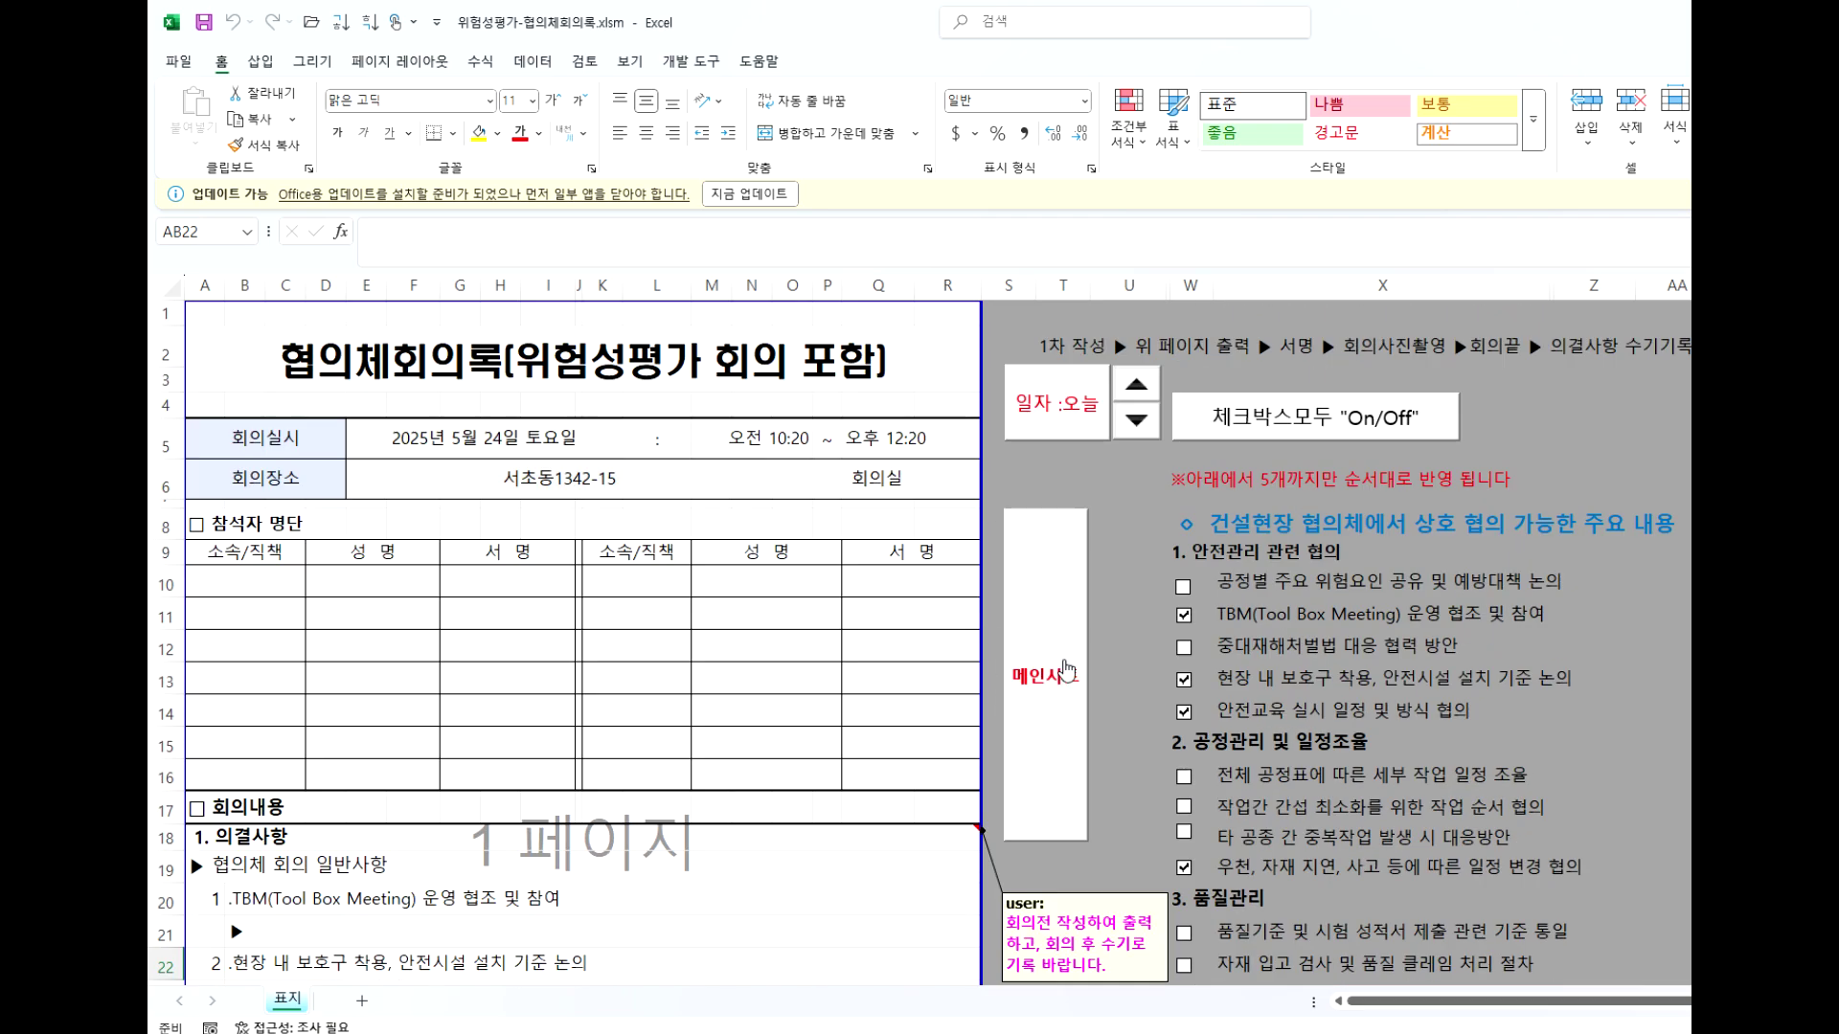
{"action": "left_click", "coordinate": [1686, 746]}
{"action": "scroll", "coordinate": [514, 849], "scroll_direction": "down", "scroll_amount": 10}
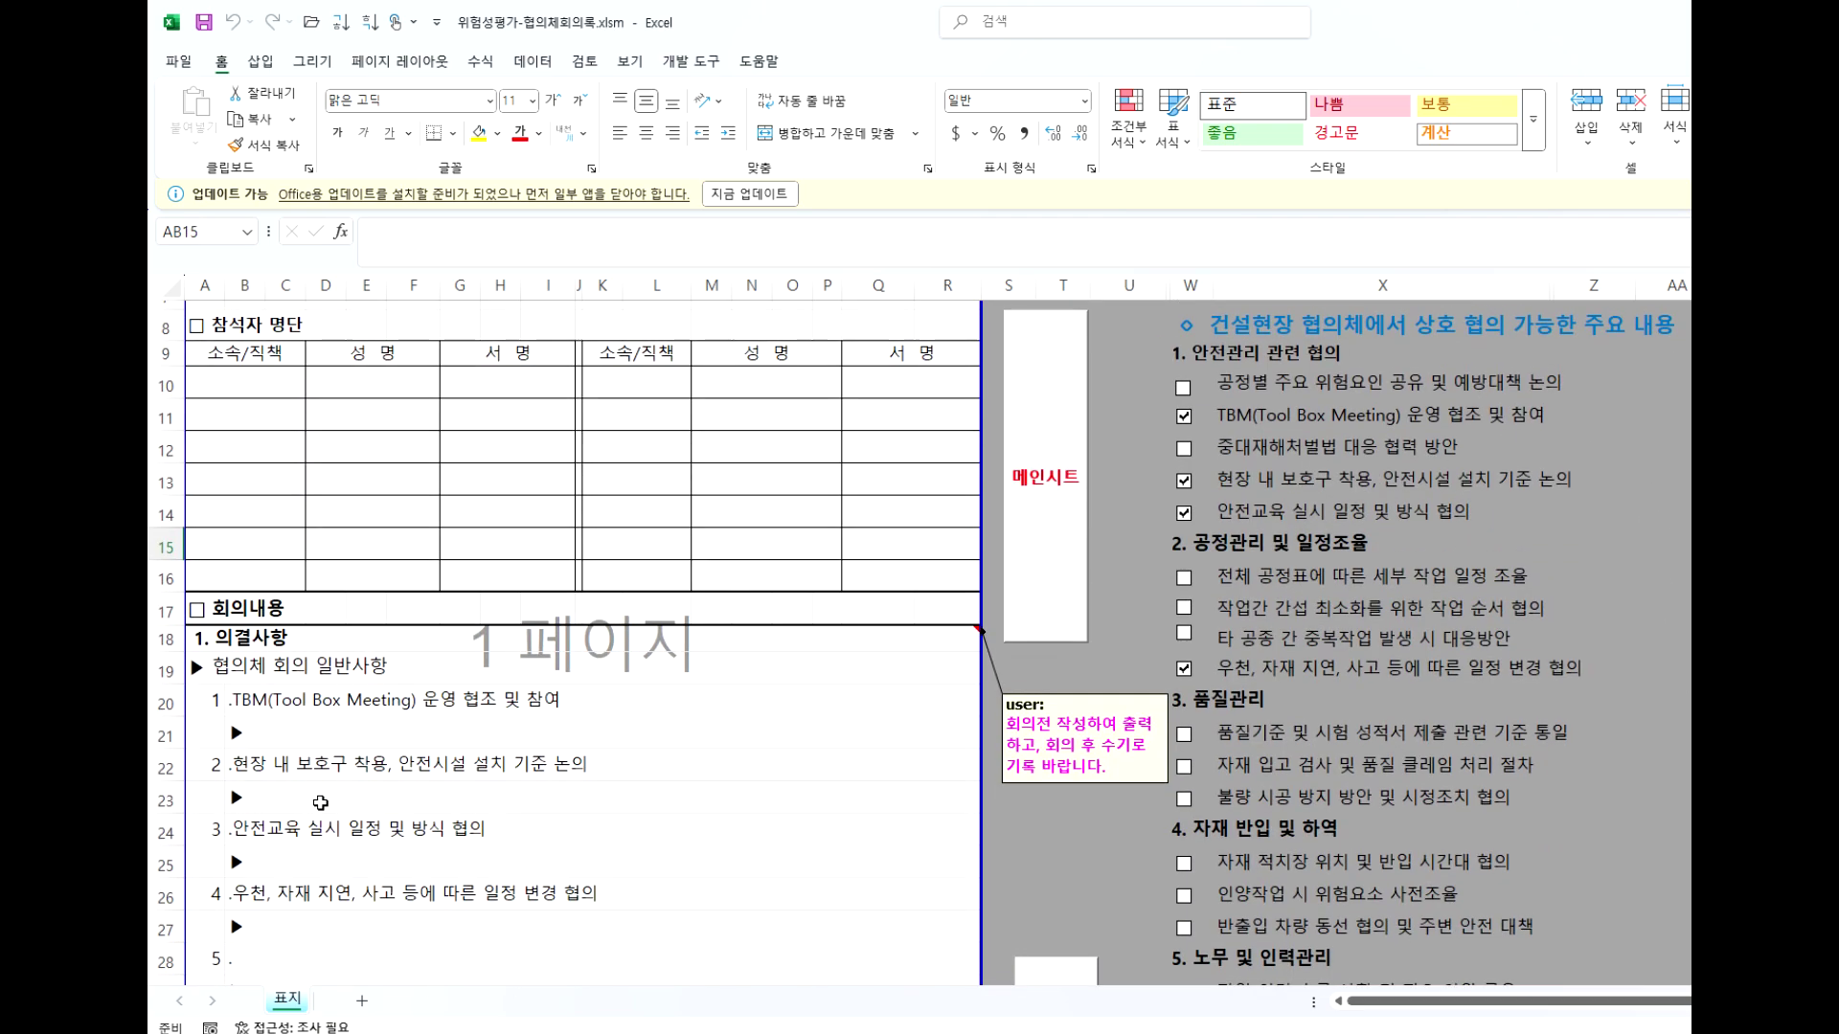